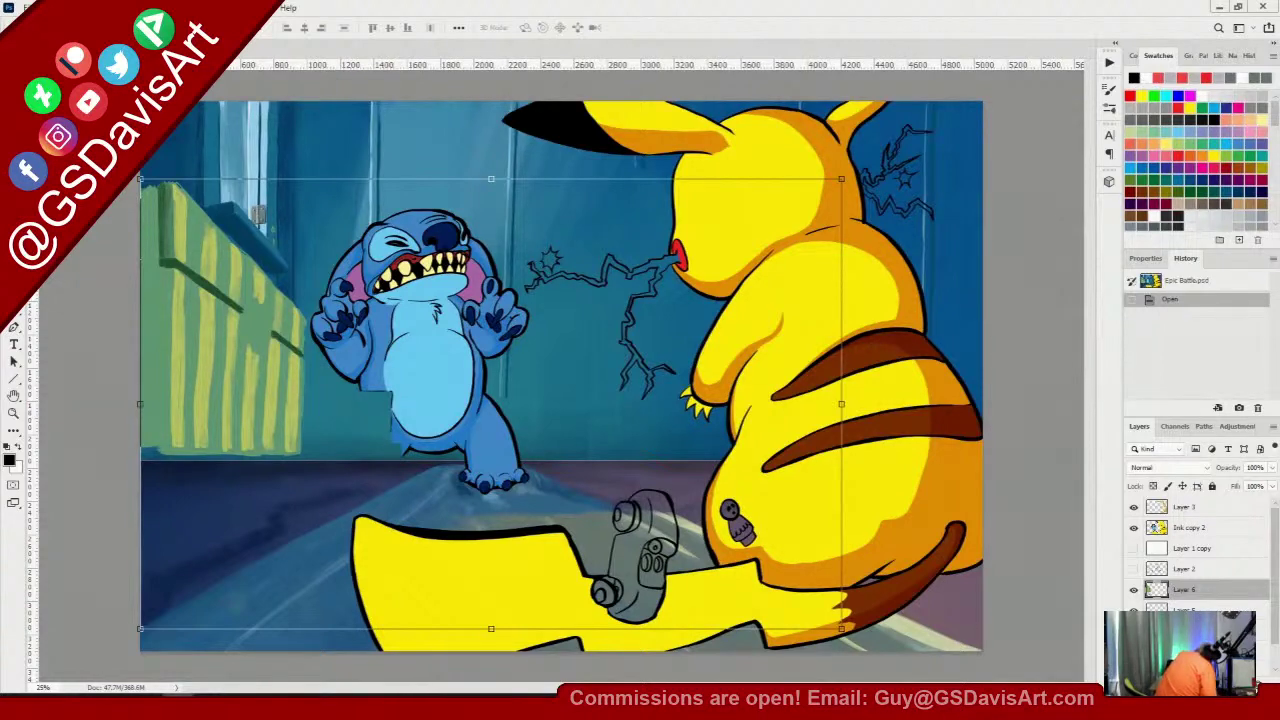
key(alt+Tab)
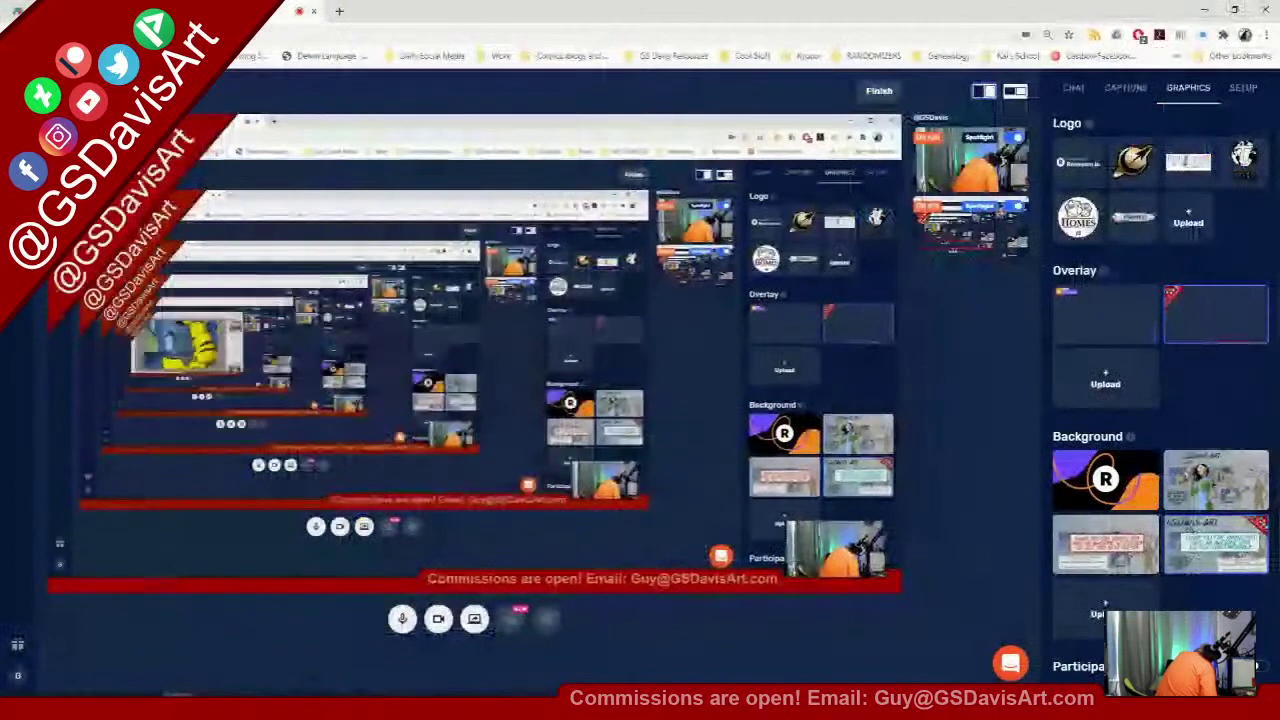
key(alt+Tab)
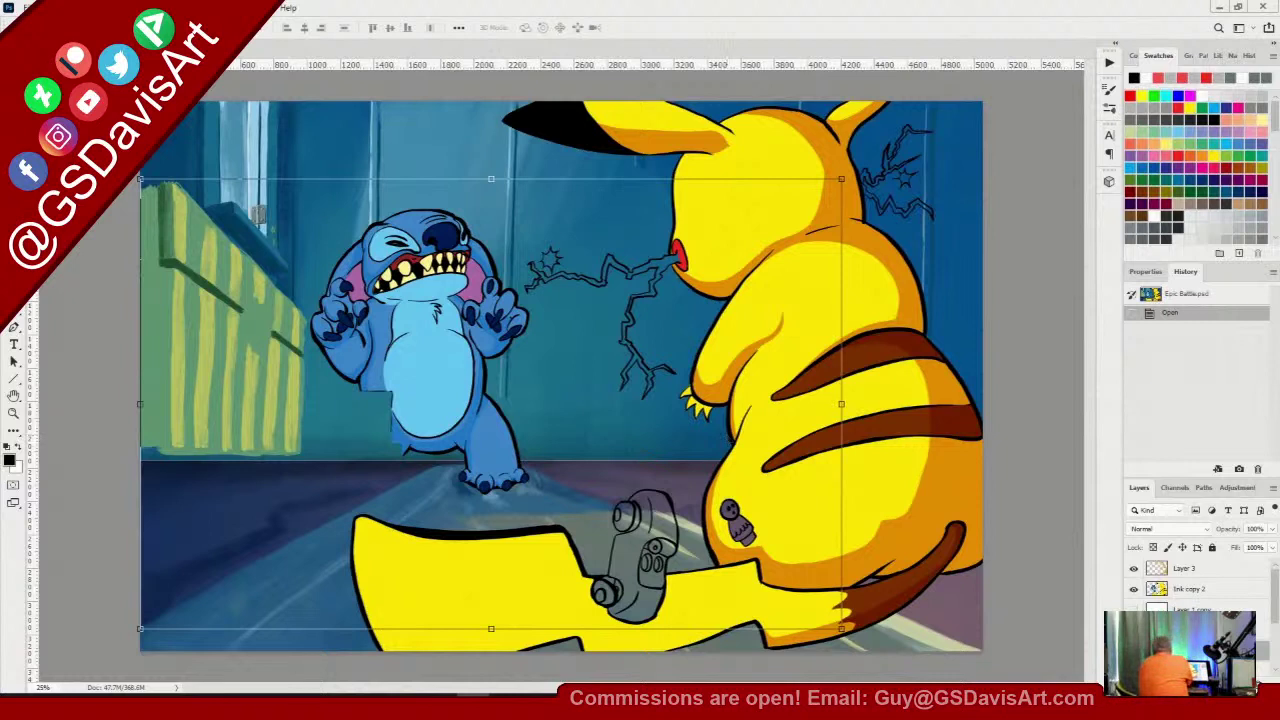
Hide the character layers Layer 3 and Ink copy 2, keep Layer 1 copy hidden, and show the background sketch on Layer 2
key(m)
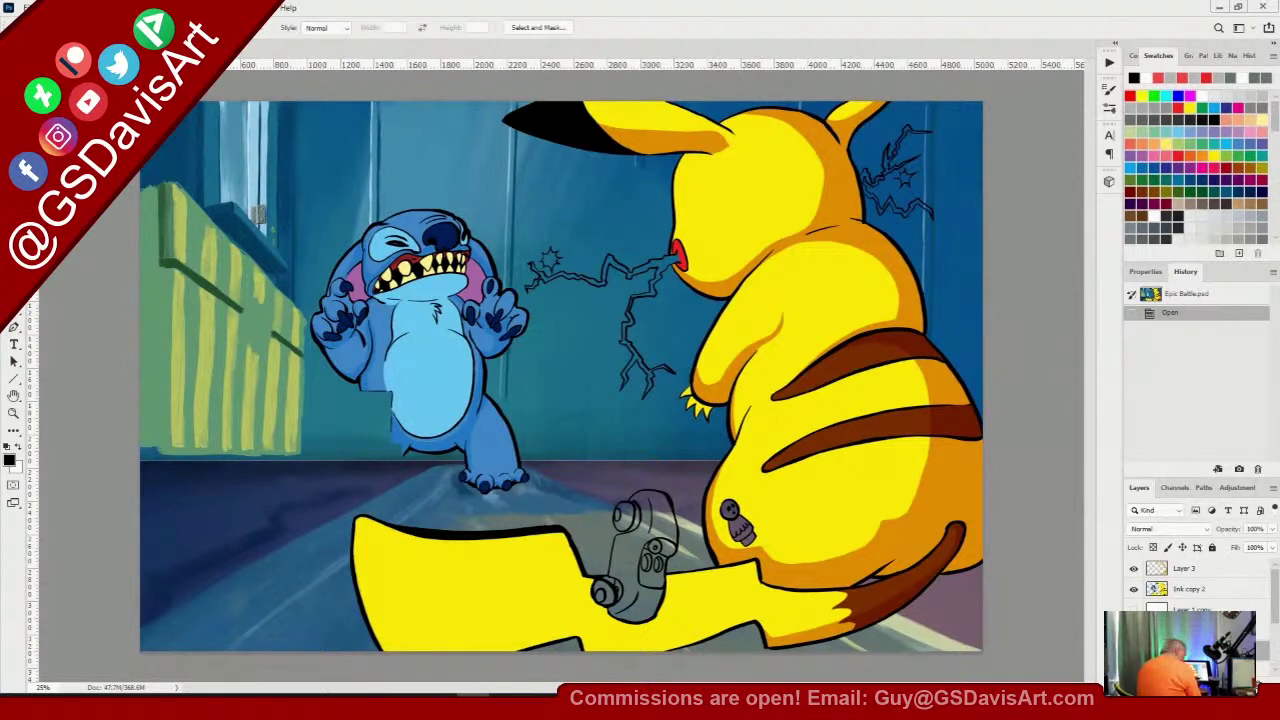
click(1131, 568)
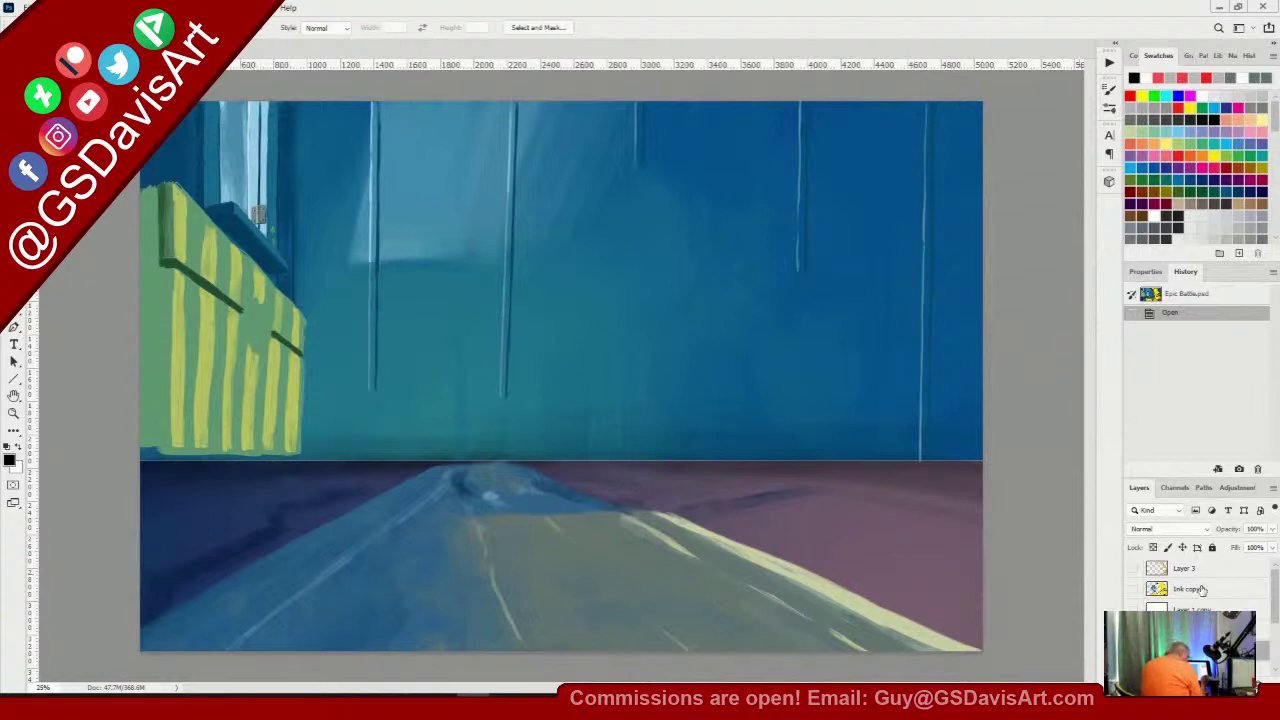
click(1132, 630)
click(1133, 609)
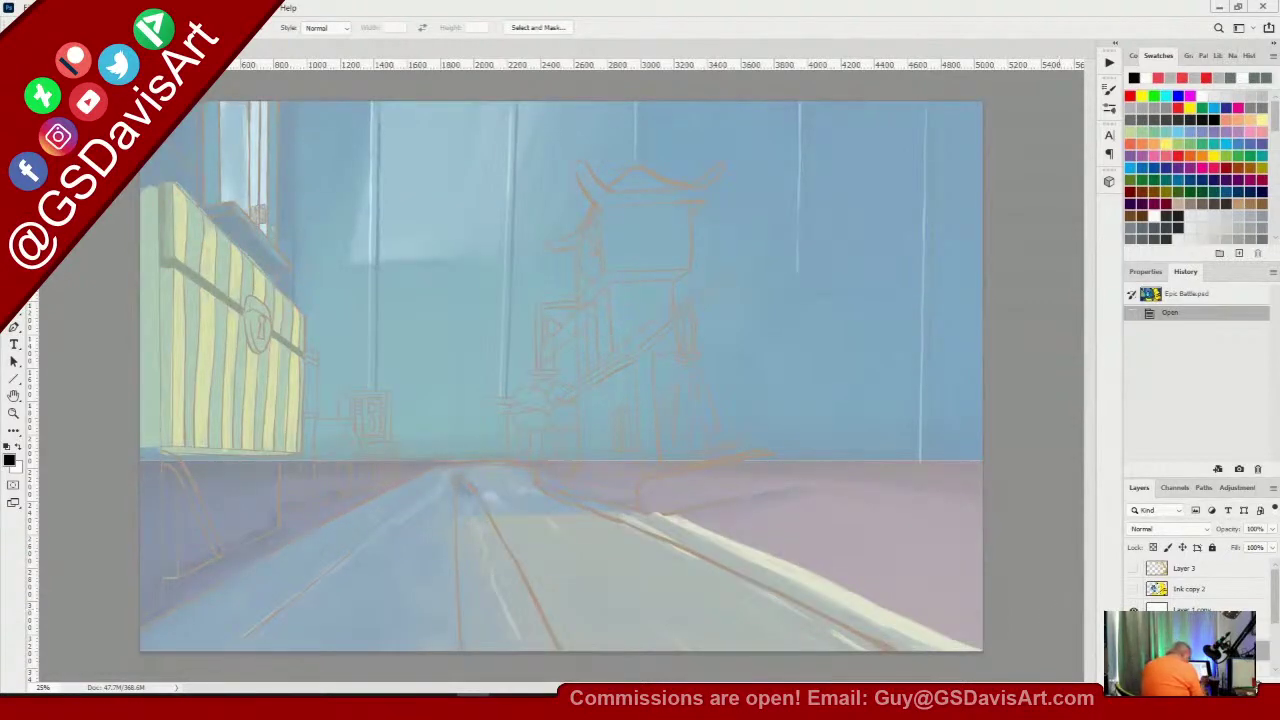
click(1133, 609)
drag(1275, 600, 1270, 625)
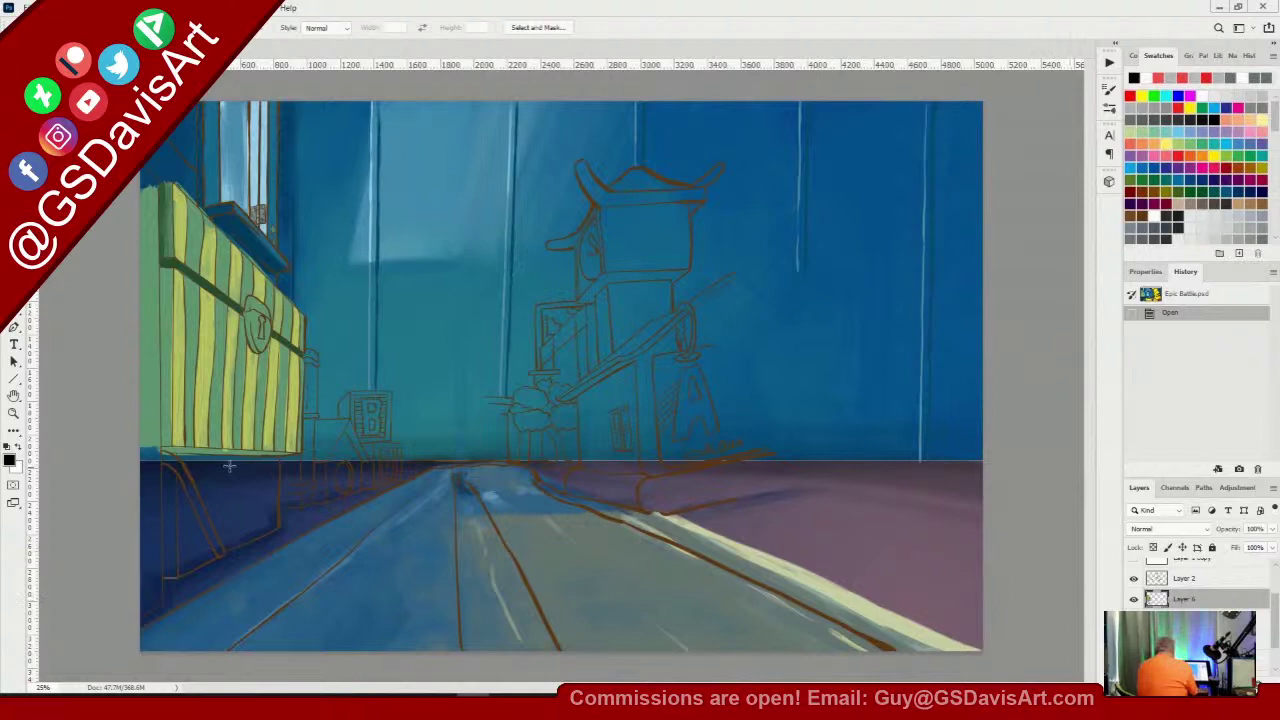
Lower the opacity of the Layer 2 sketch to about 50%
click(13, 412)
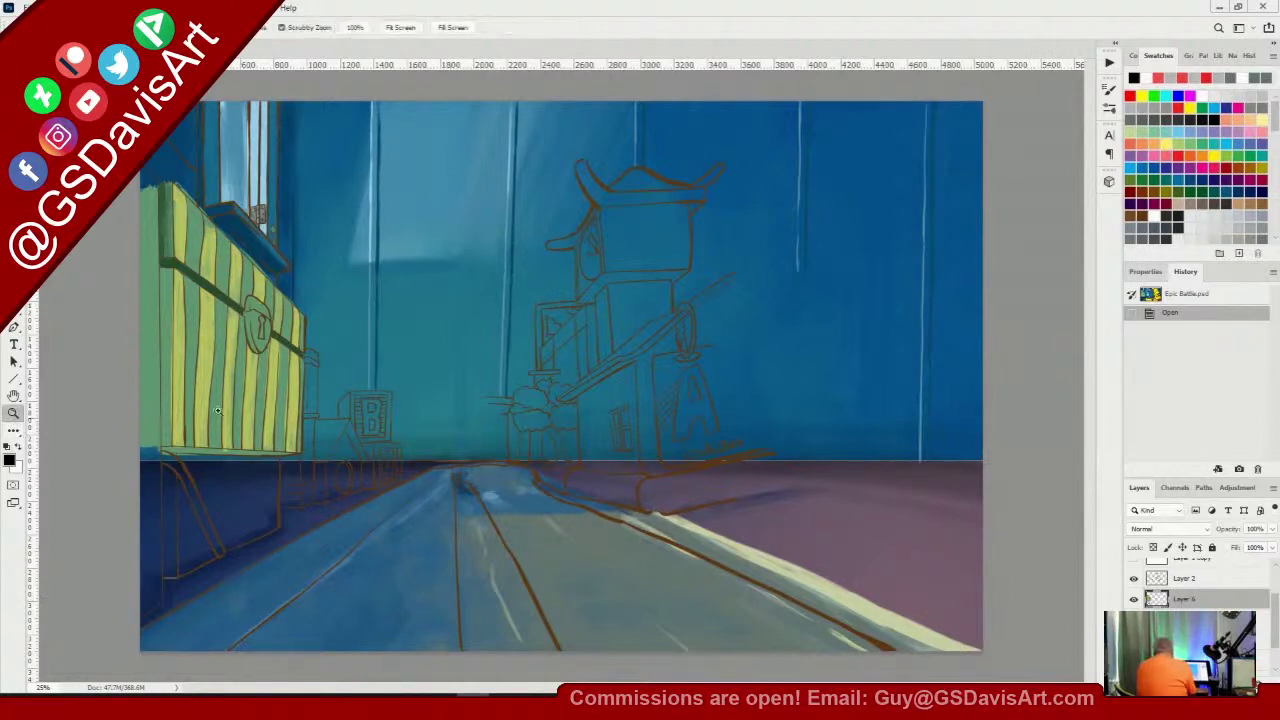
click(258, 350)
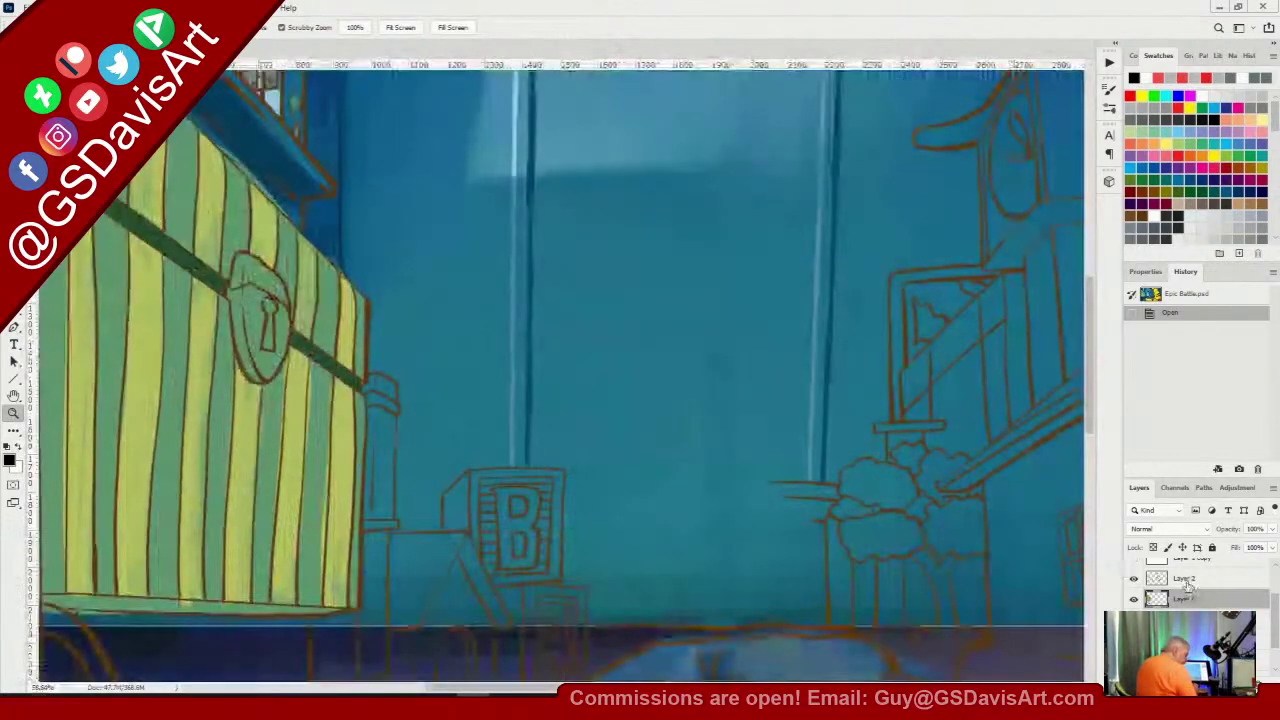
click(1186, 580)
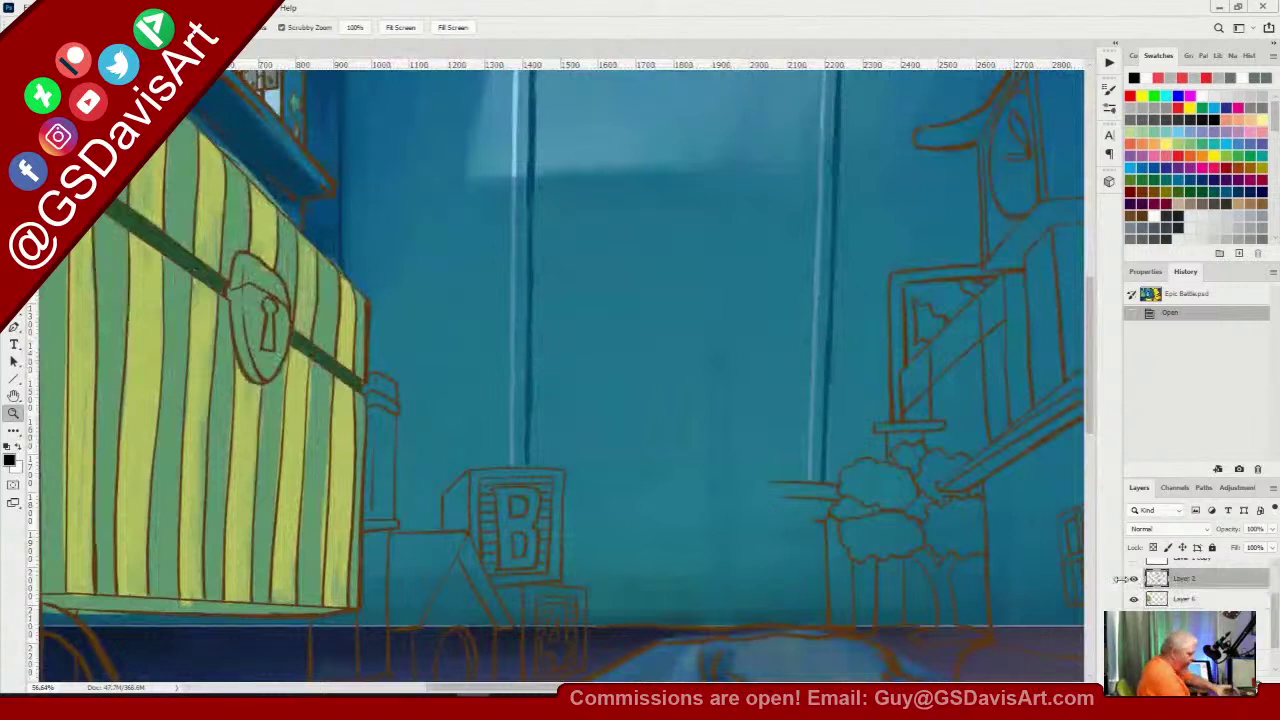
click(1270, 537)
drag(1270, 552, 1240, 554)
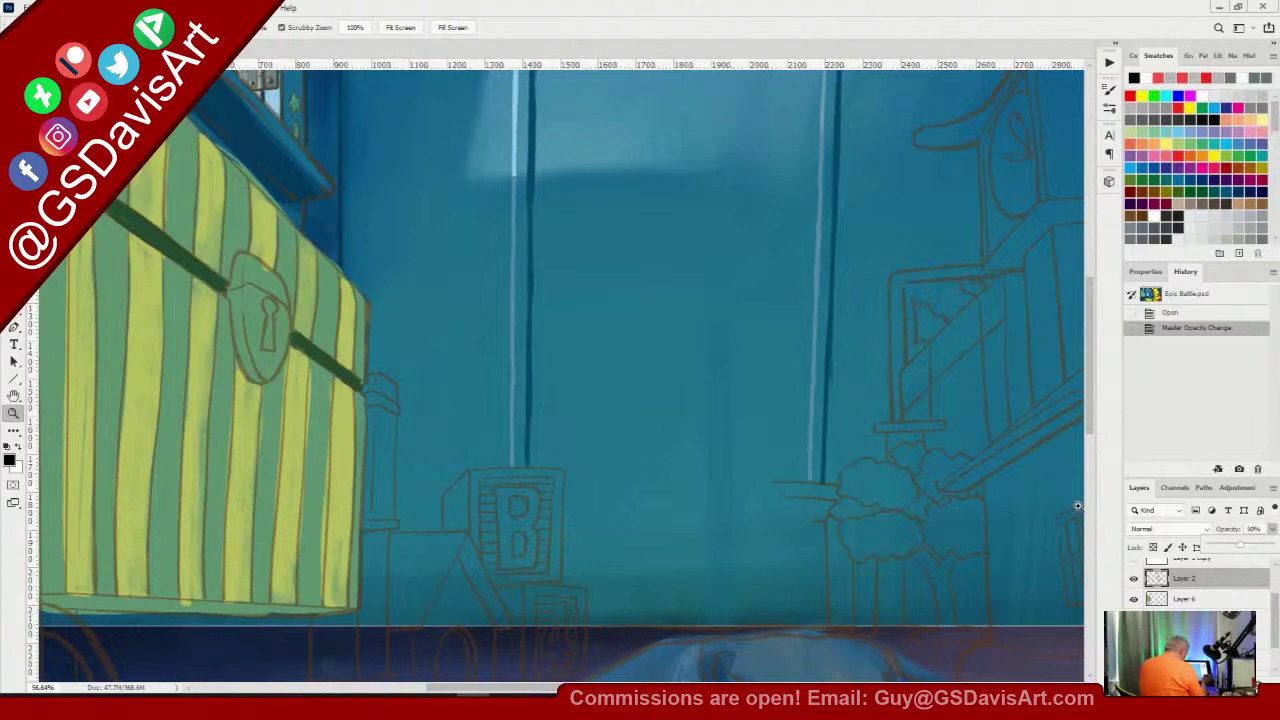
Make Layer 6 active and set up the Watercolor brush at a smaller size for painting the striped chest
click(1185, 600)
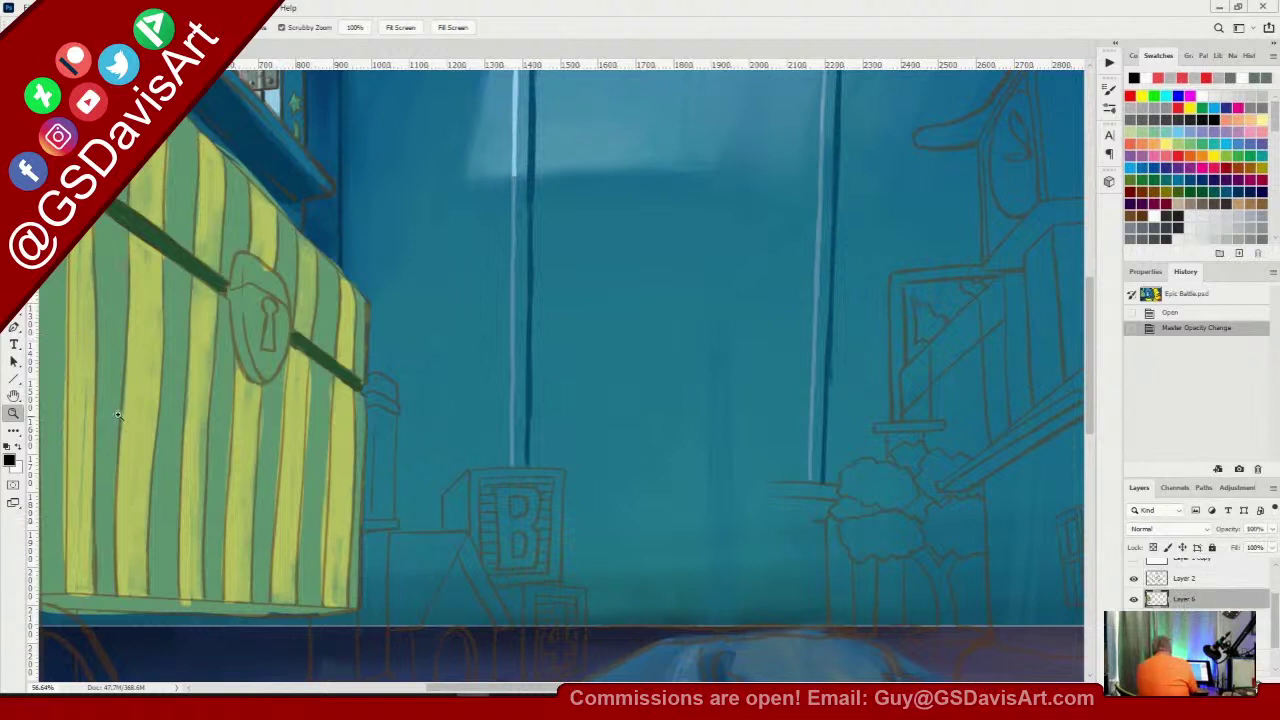
drag(294, 391, 614, 441)
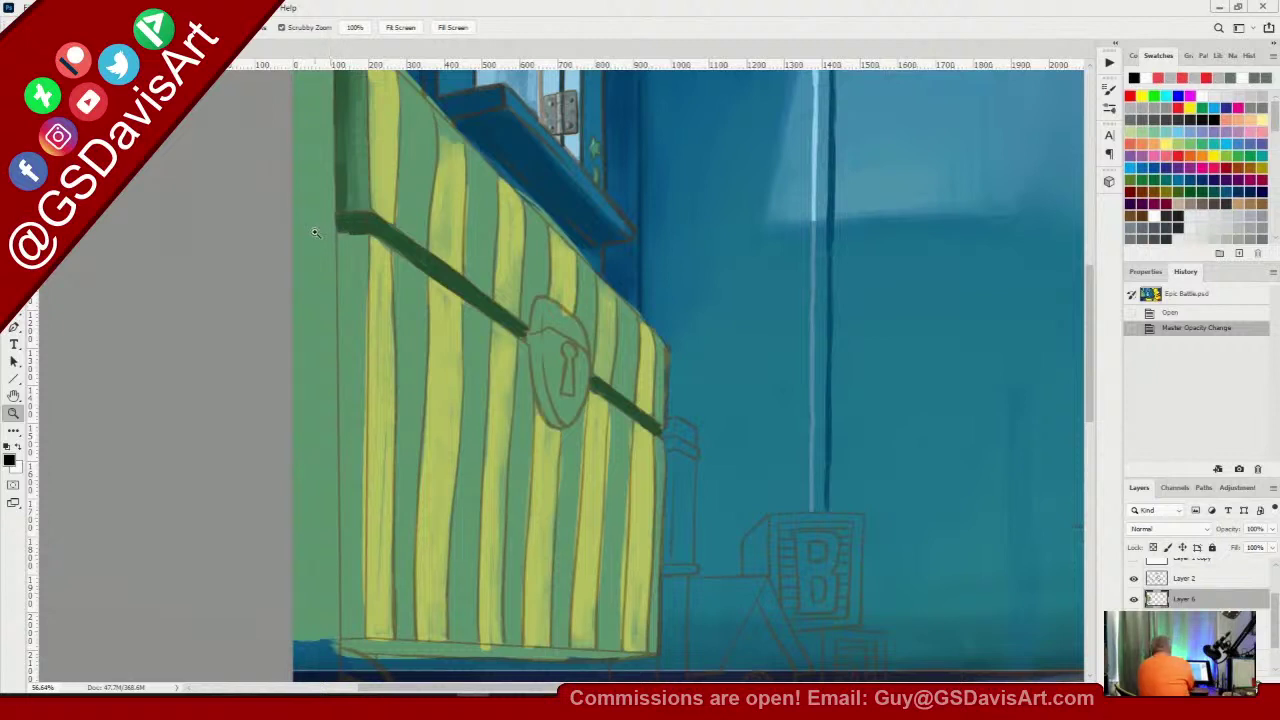
key(b)
right_click(620, 304)
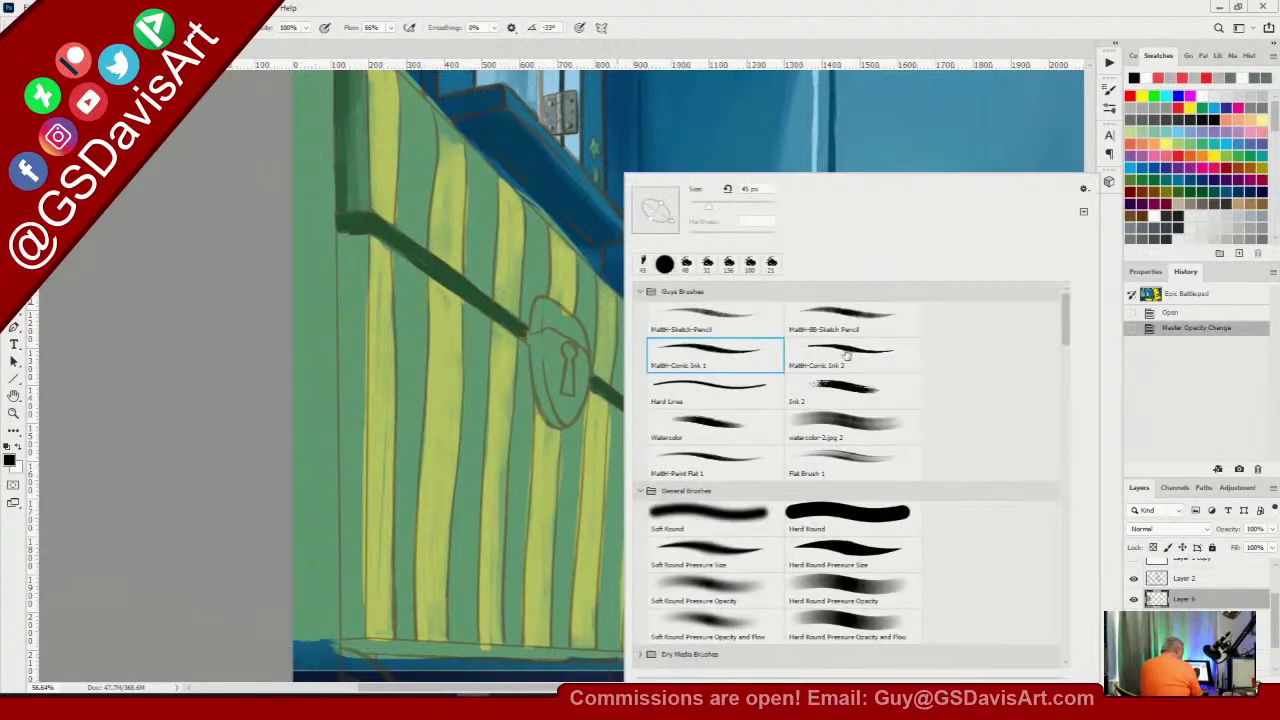
click(719, 432)
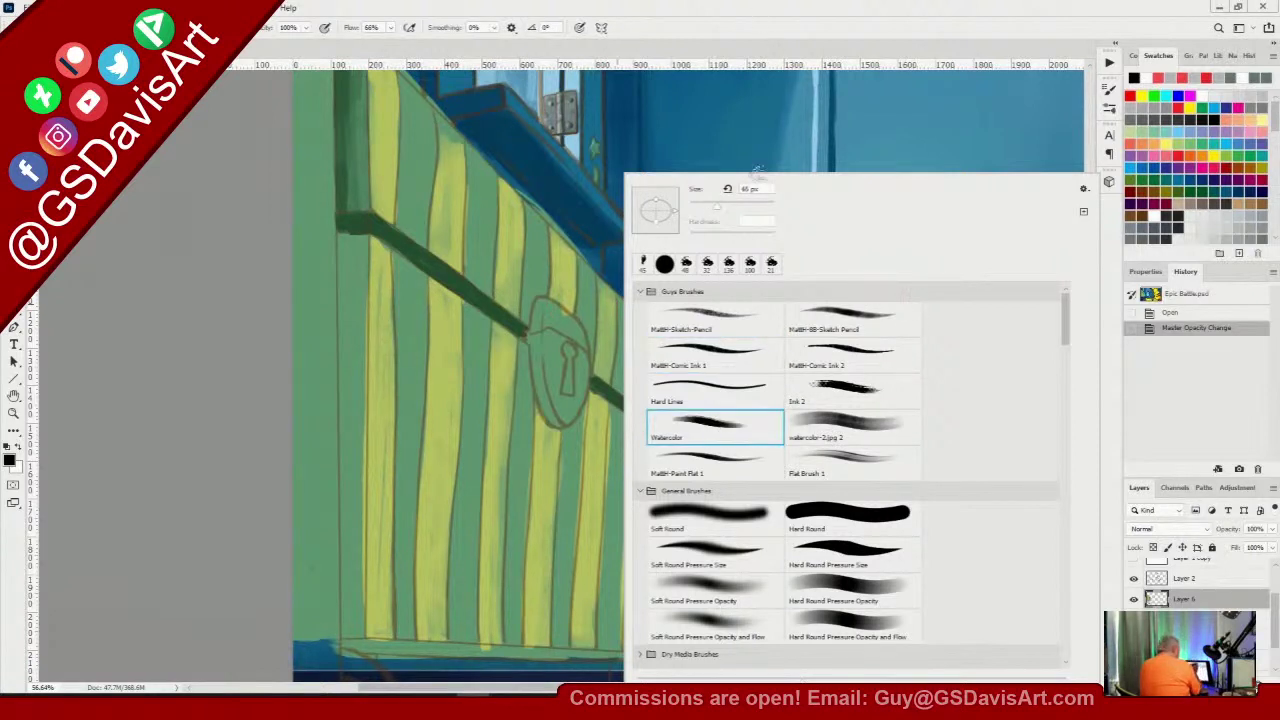
drag(716, 207, 700, 210)
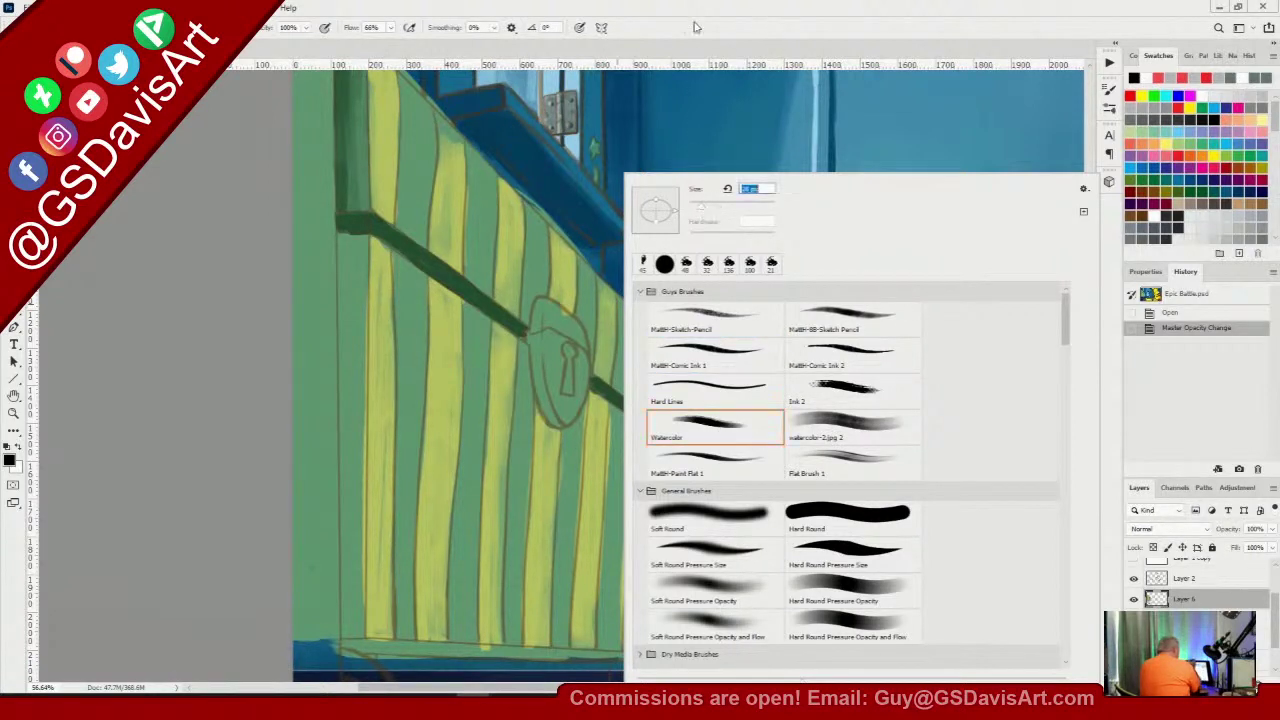
key(Return)
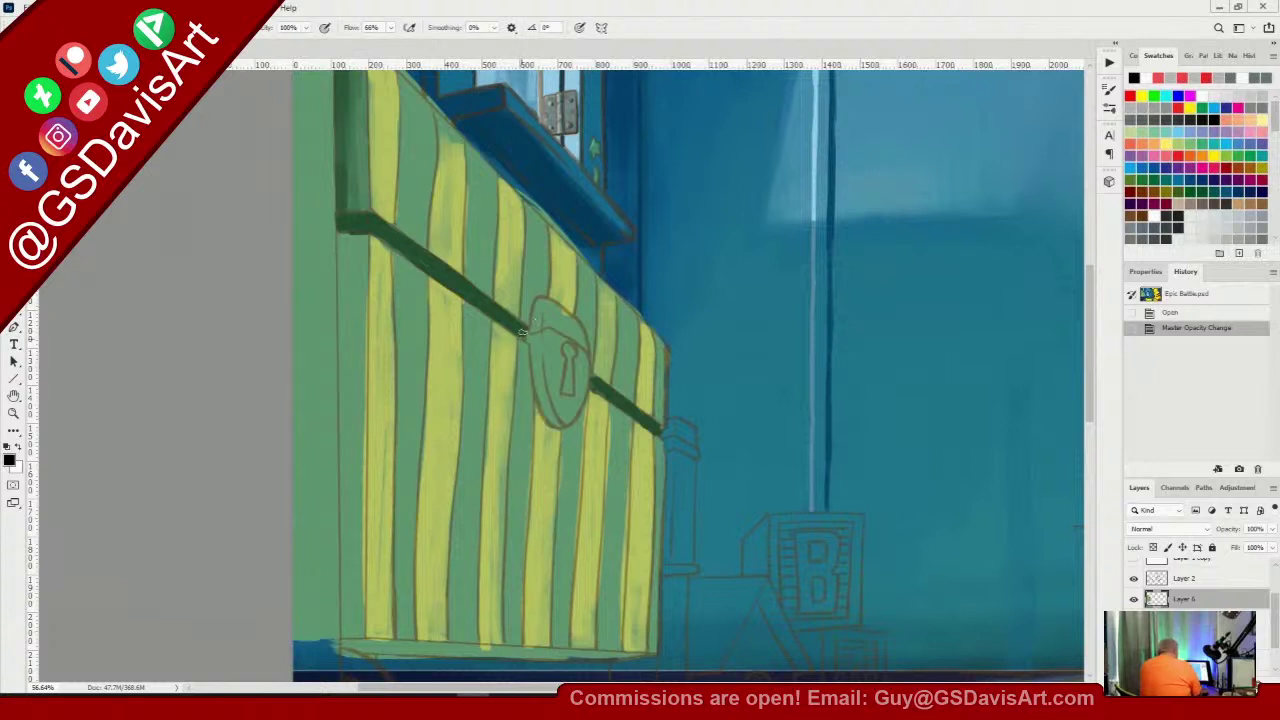
Repaint the seam under the striped chest's lid on both sides of the lock, using dark green sampled from the seam
drag(521, 331, 521, 333)
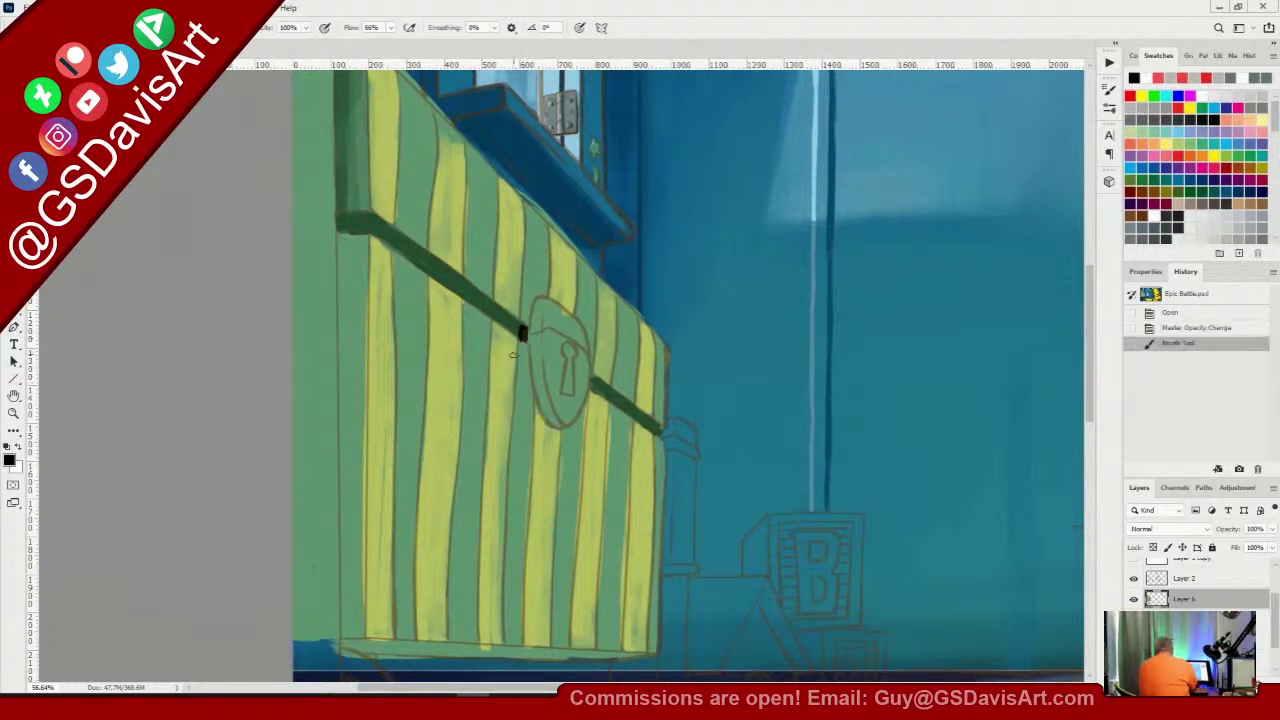
key(ctrl+z)
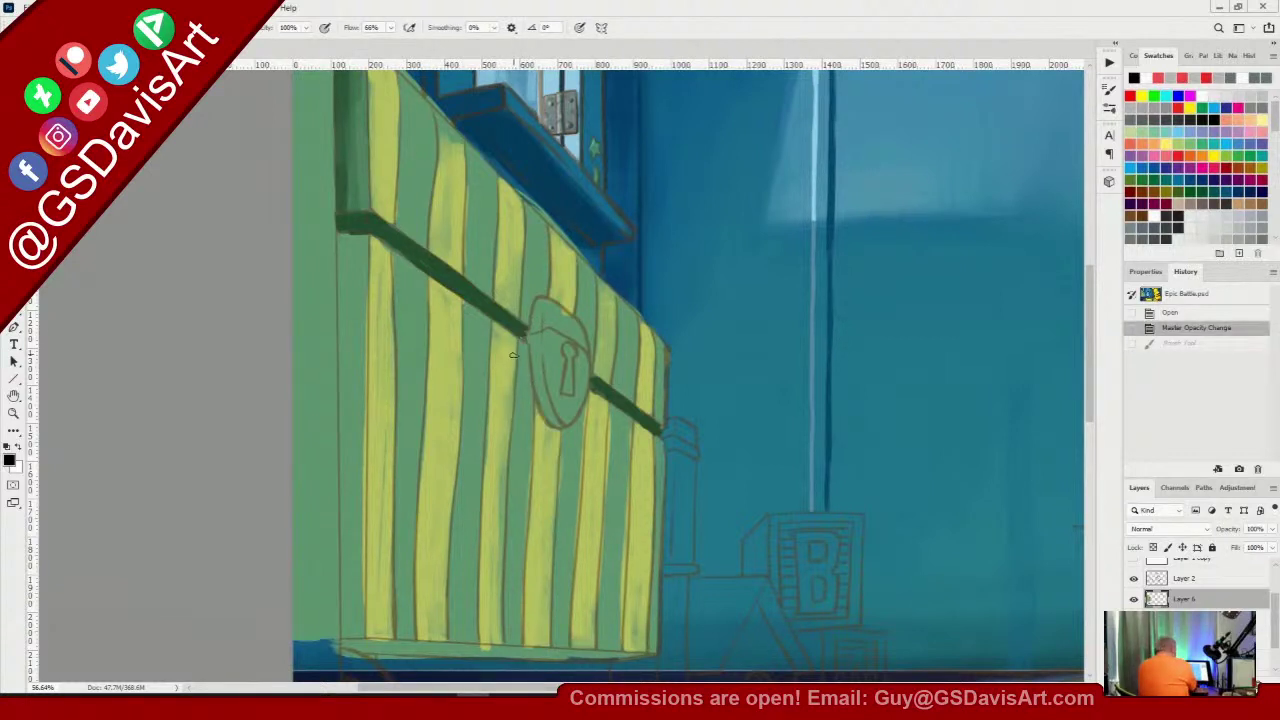
alt+click(473, 287)
drag(521, 332, 524, 337)
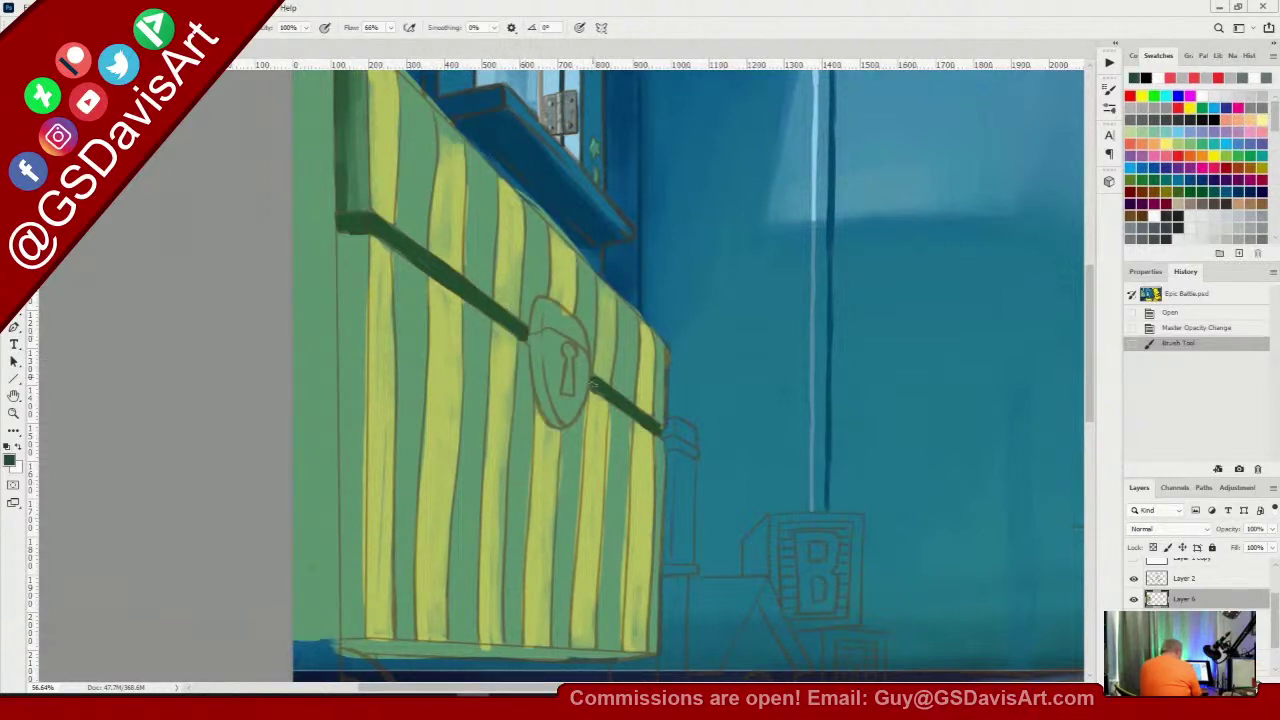
drag(595, 386, 665, 427)
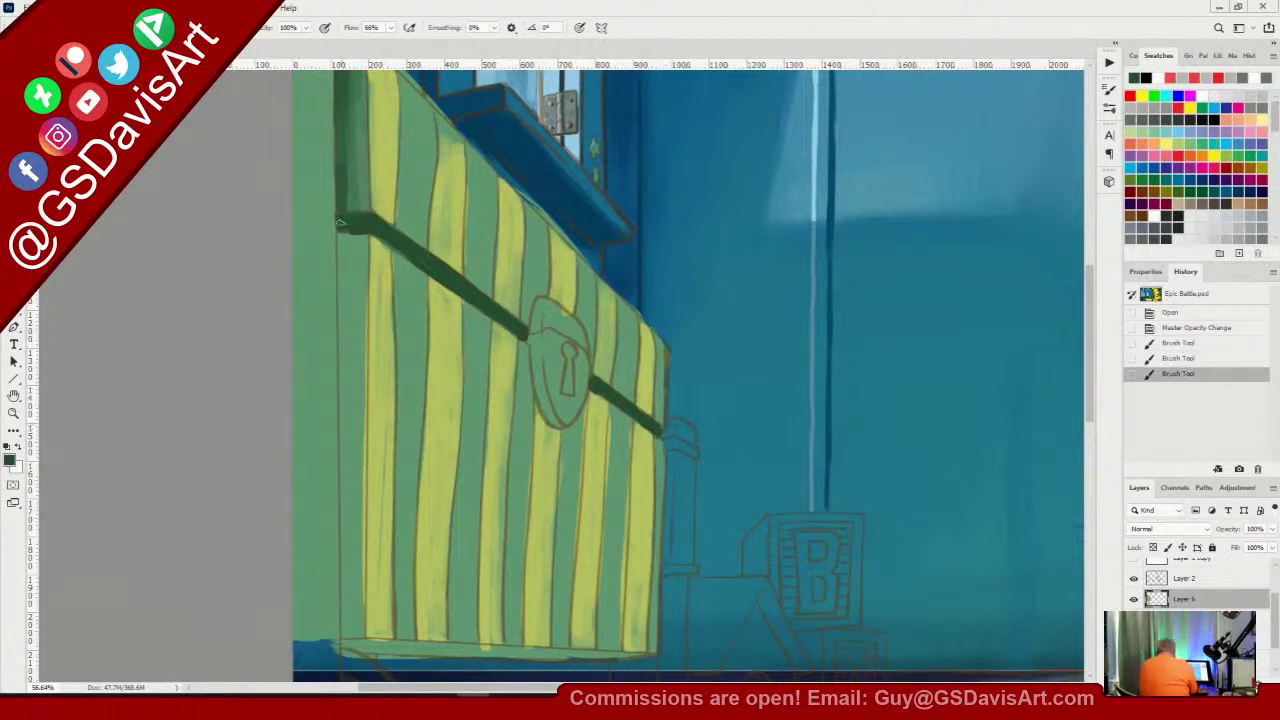
mouse_move(340, 224)
mouse_down()
mouse_move(362, 234)
mouse_move(354, 217)
mouse_move(373, 216)
mouse_move(435, 260)
mouse_move(395, 243)
mouse_move(437, 277)
mouse_up()
drag(385, 226, 448, 270)
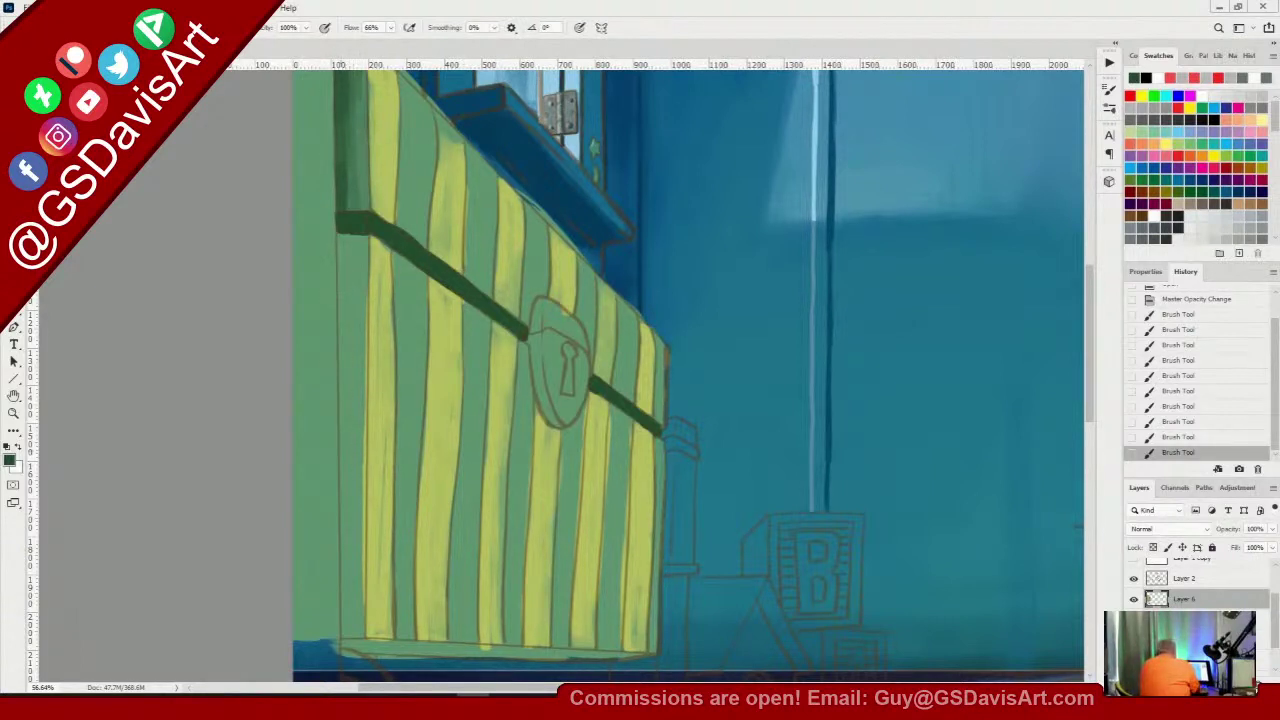
Paint a dark green vertical line down the chest's near corner, from the lid seam to the base
mouse_move(339, 234)
mouse_down()
mouse_move(347, 348)
mouse_move(337, 222)
mouse_move(346, 612)
mouse_up()
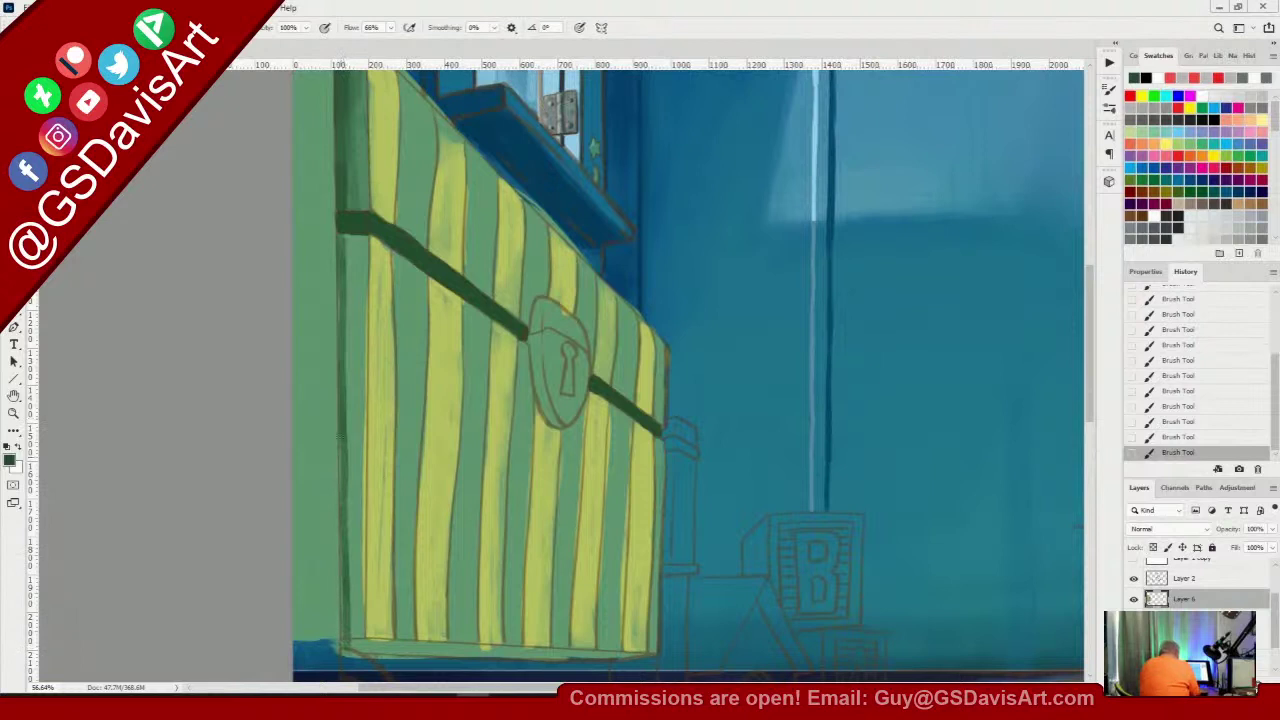
drag(341, 240, 341, 633)
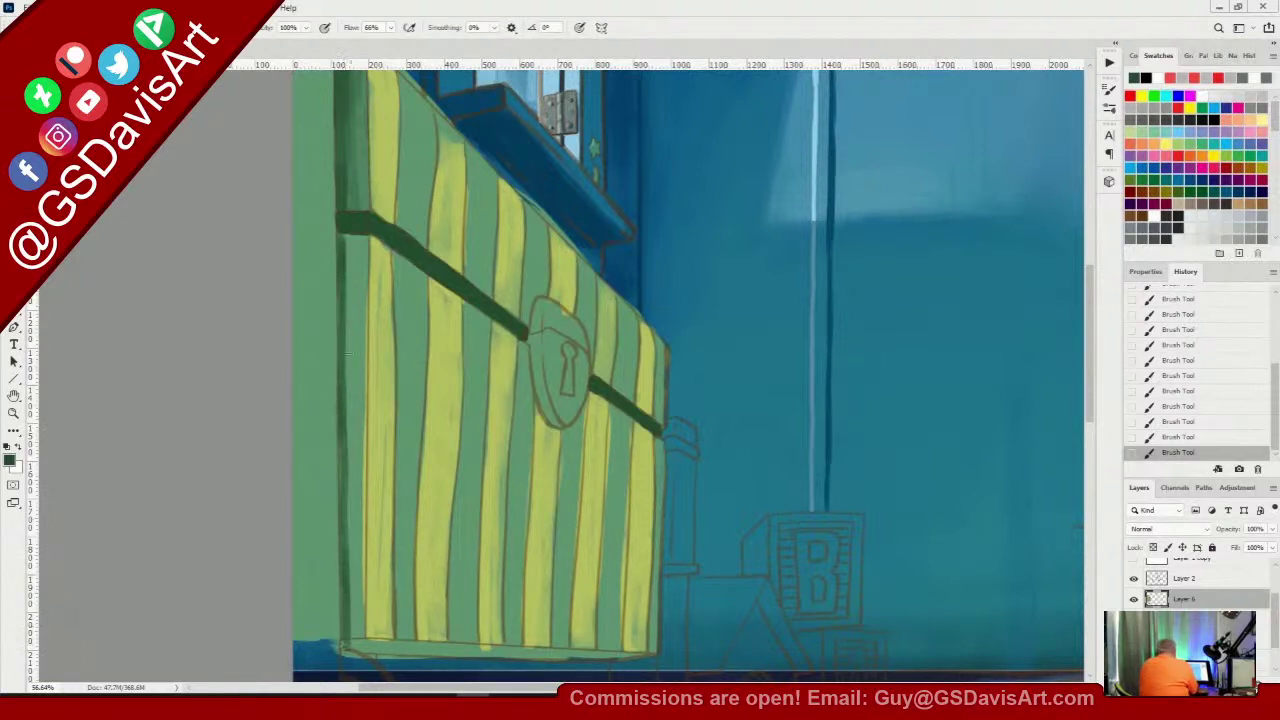
drag(342, 240, 342, 400)
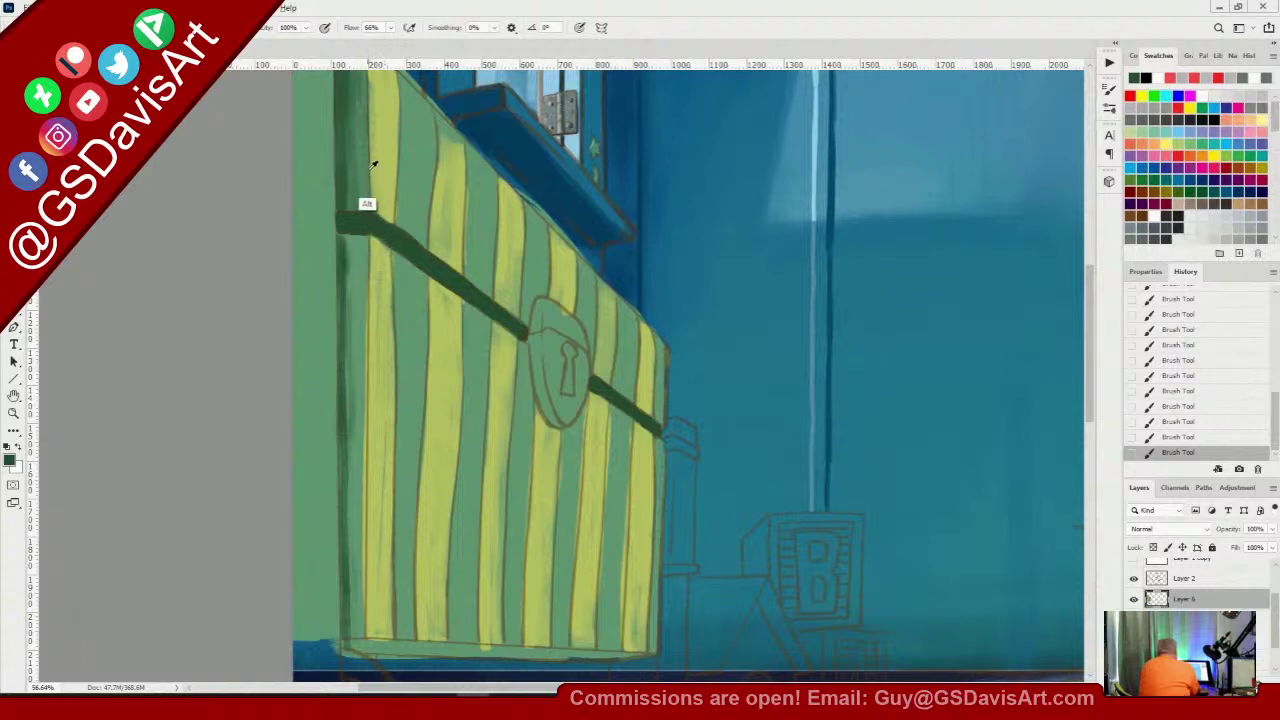
Sample the mid green of the lid's corner stripe and paint the green stripe beside the dark corner line below the seam
alt+click(364, 206)
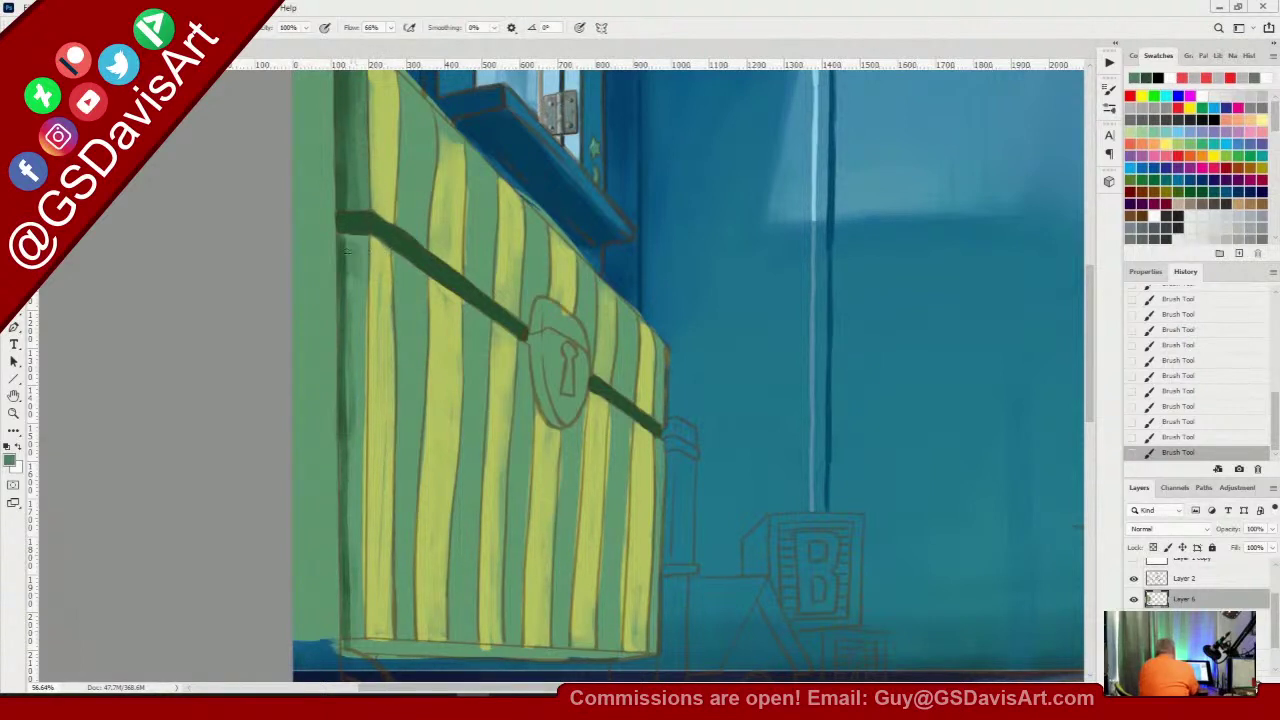
drag(360, 244, 362, 638)
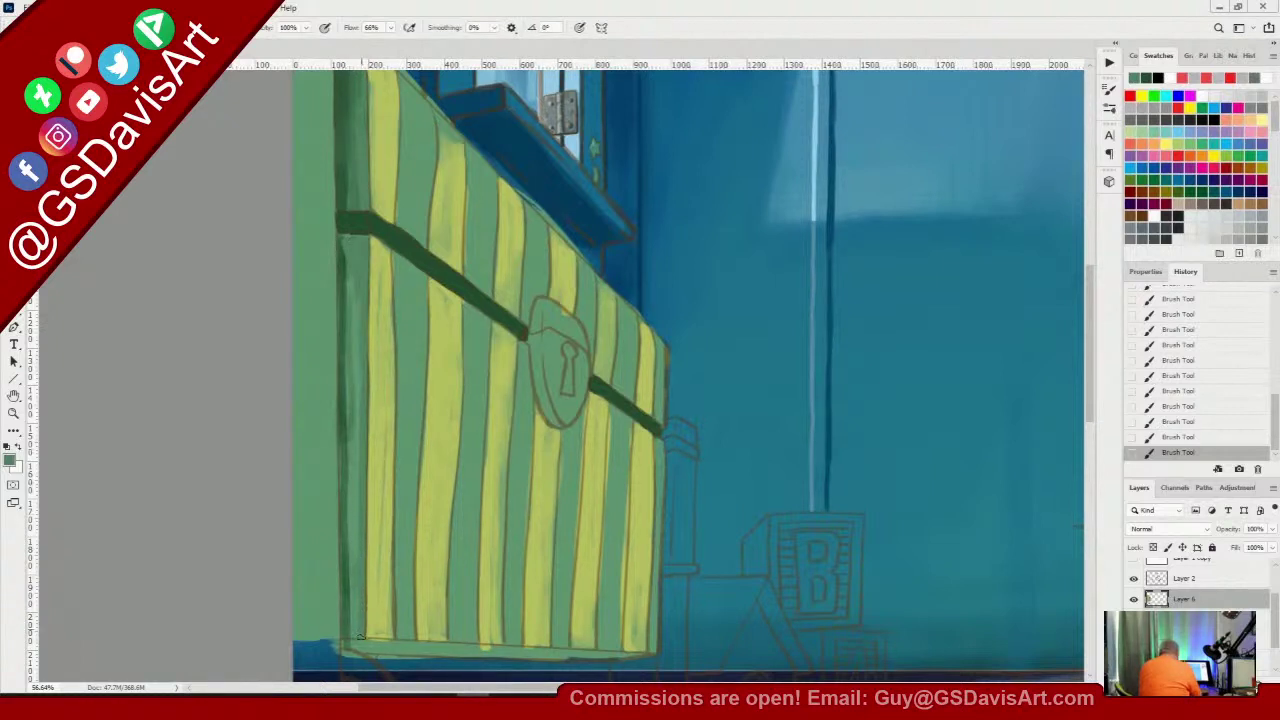
drag(350, 276, 355, 642)
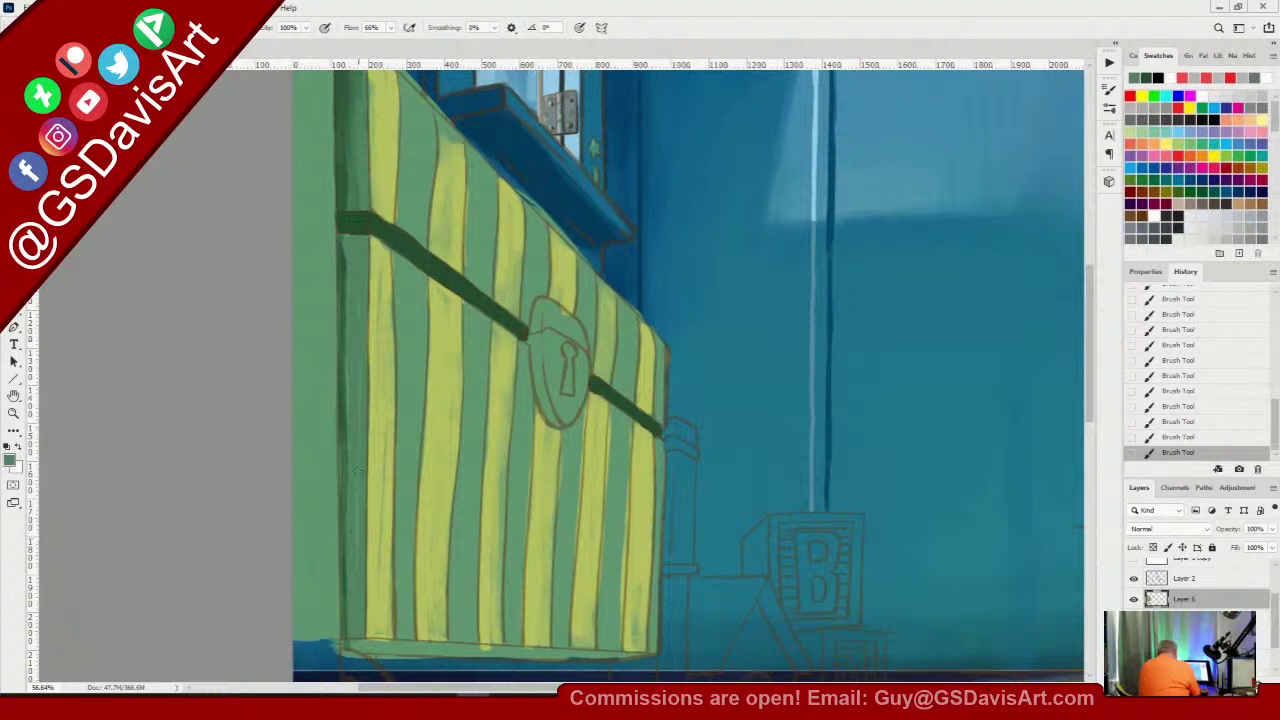
drag(358, 470, 356, 543)
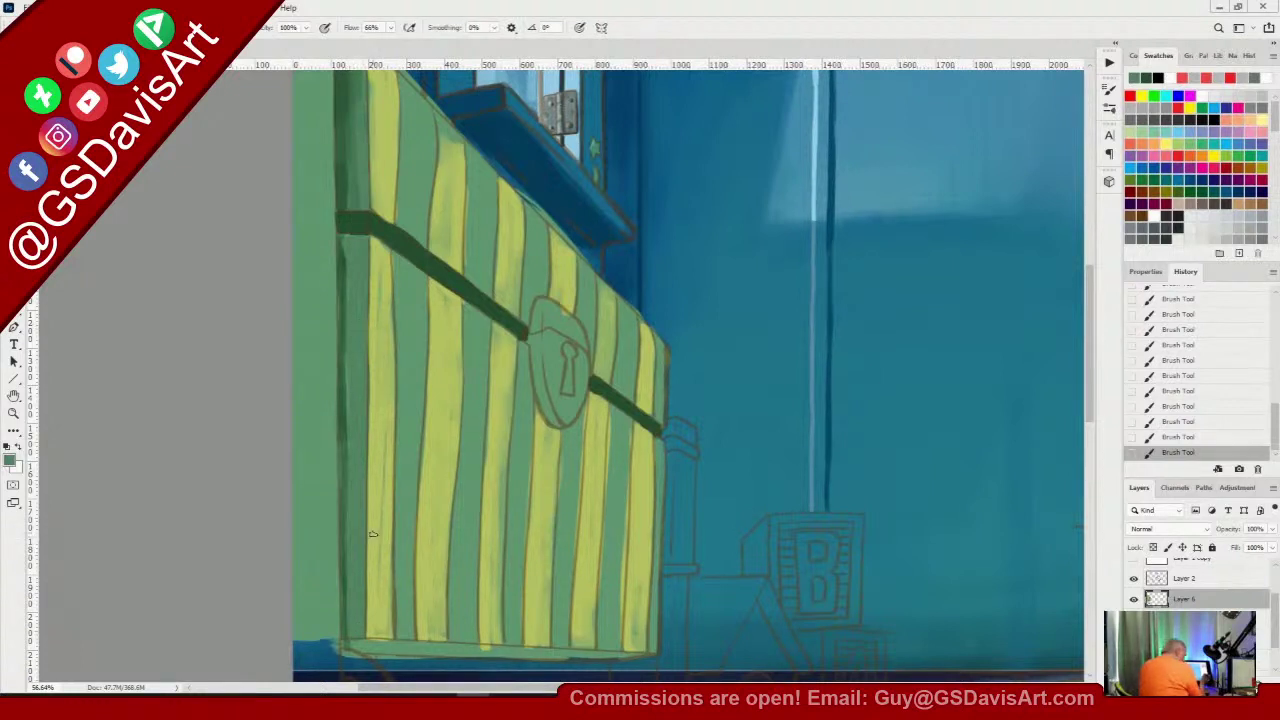
Hide the Layer 2 sketch and set the foreground to an olive darker than the sampled yellow stripe, around H 69, S 42, B 55
click(1133, 578)
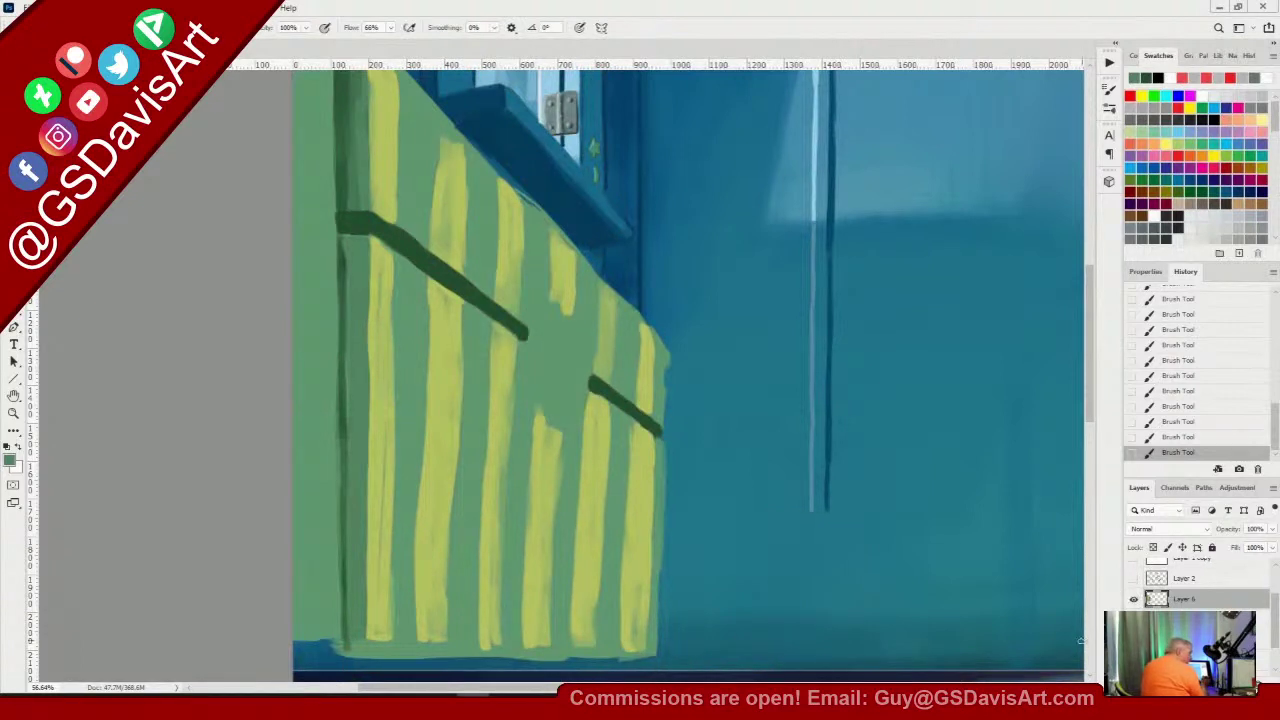
key(alt)
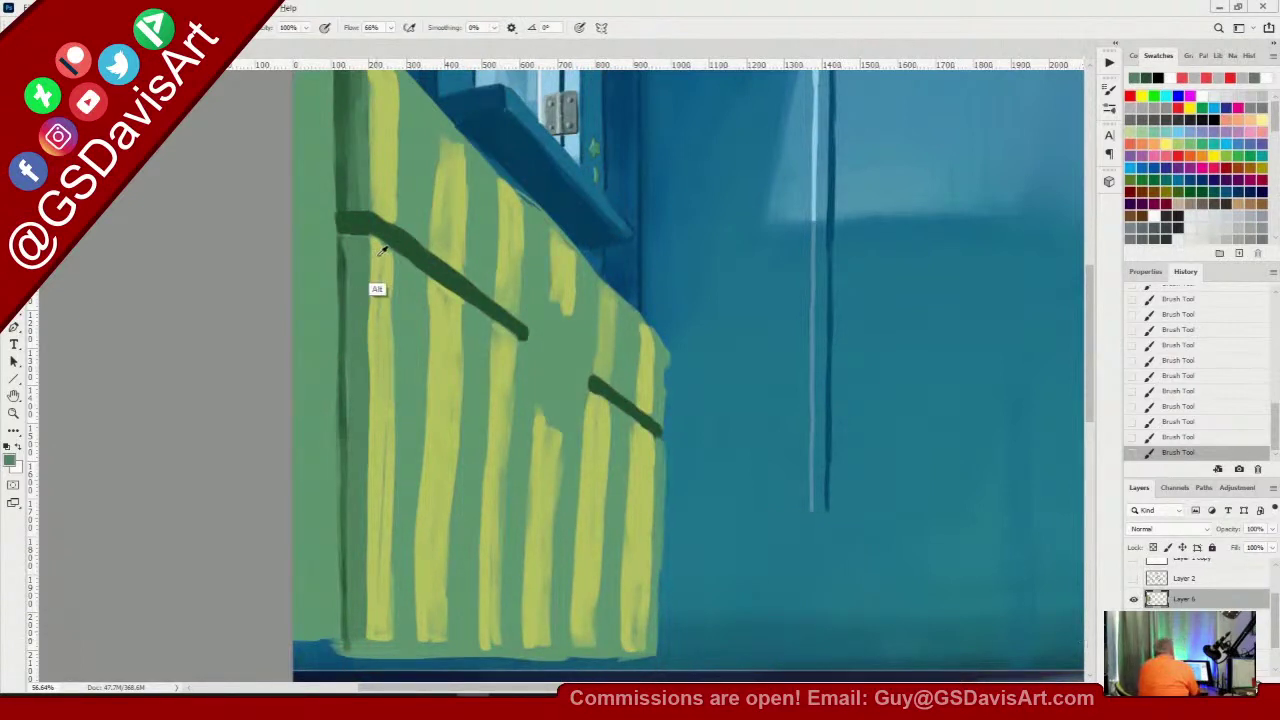
alt+click(381, 250)
click(12, 462)
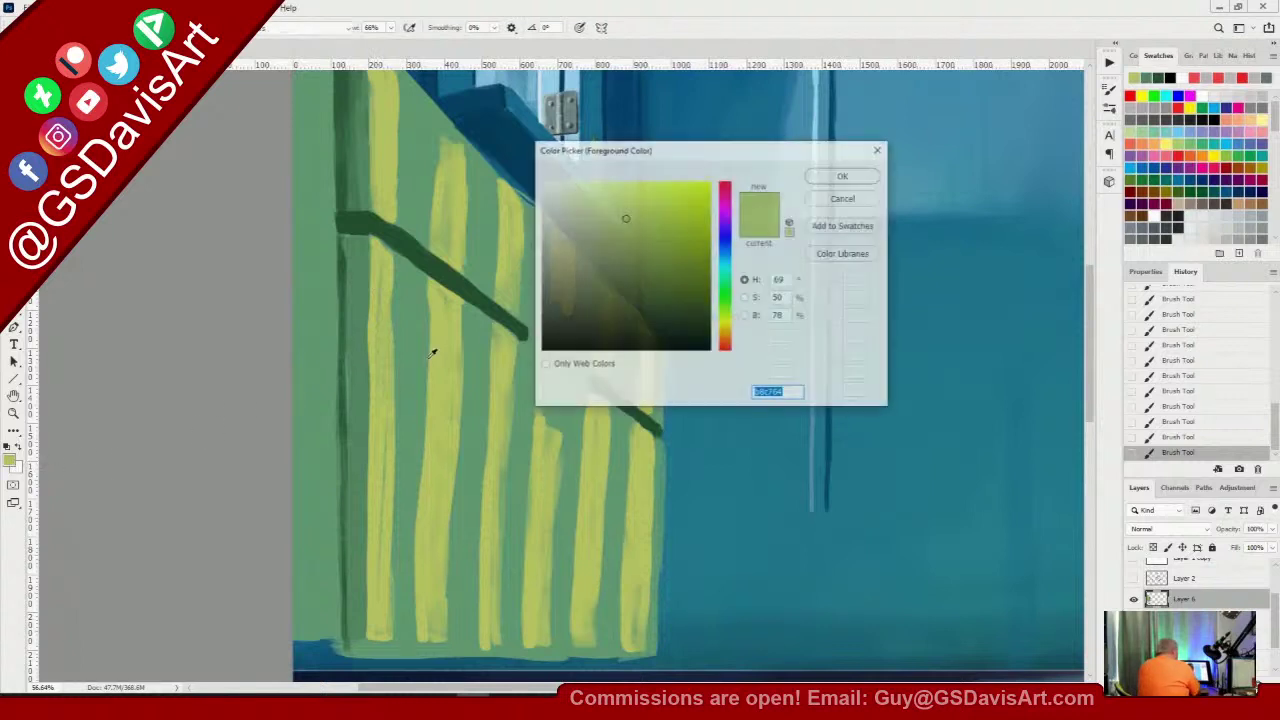
drag(625, 219, 612, 263)
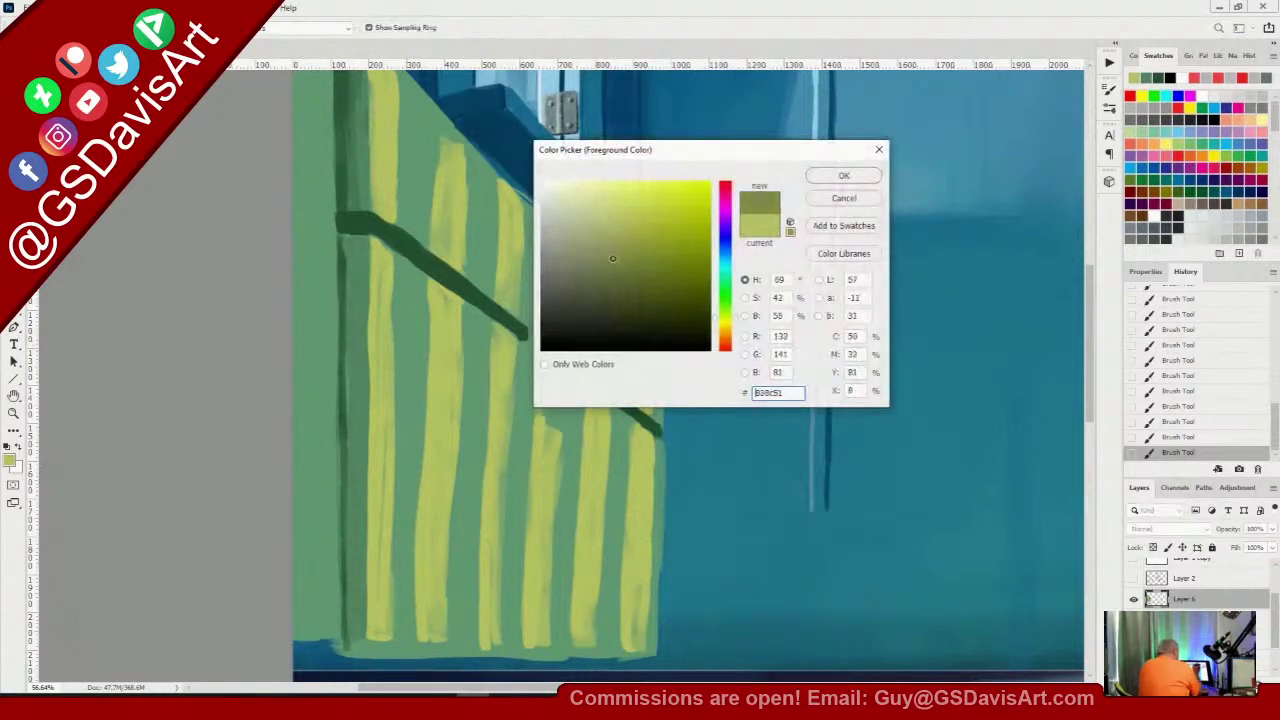
click(844, 176)
Reduce the Watercolor brush size and paint a thin olive shadow line along the corner-side edge of the first yellow stripe below the lid
right_click(781, 203)
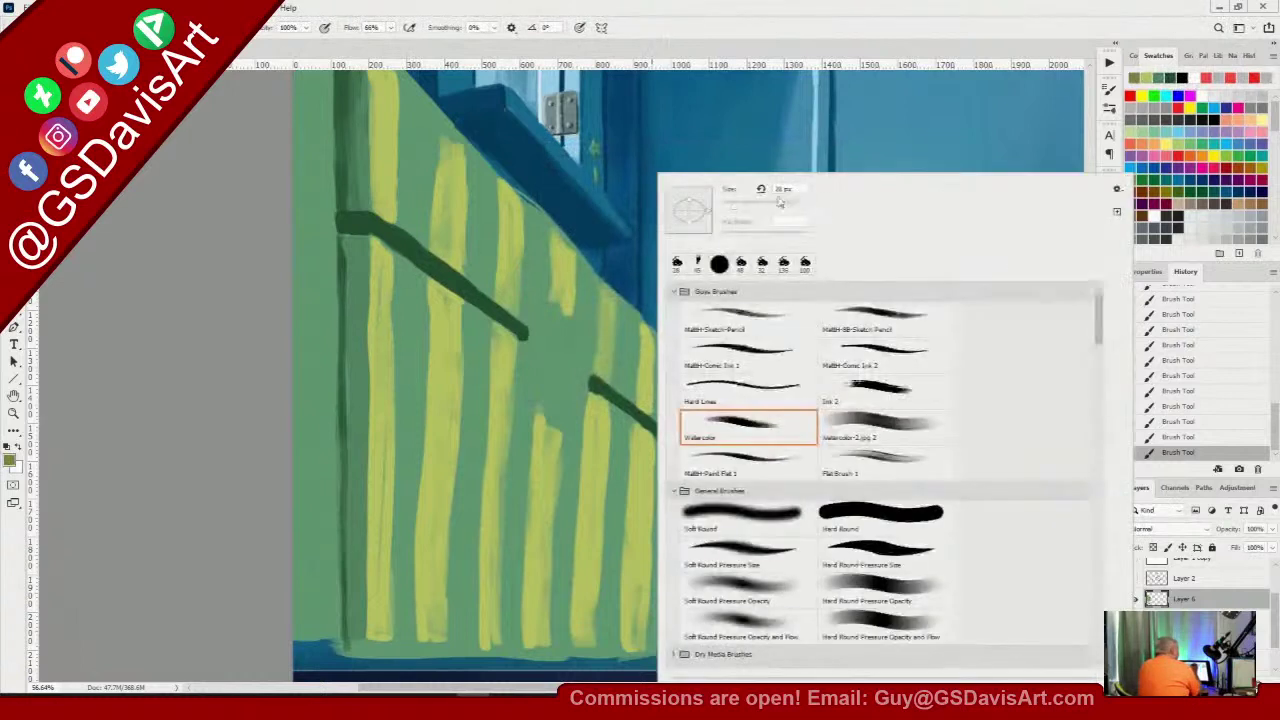
drag(733, 209, 727, 209)
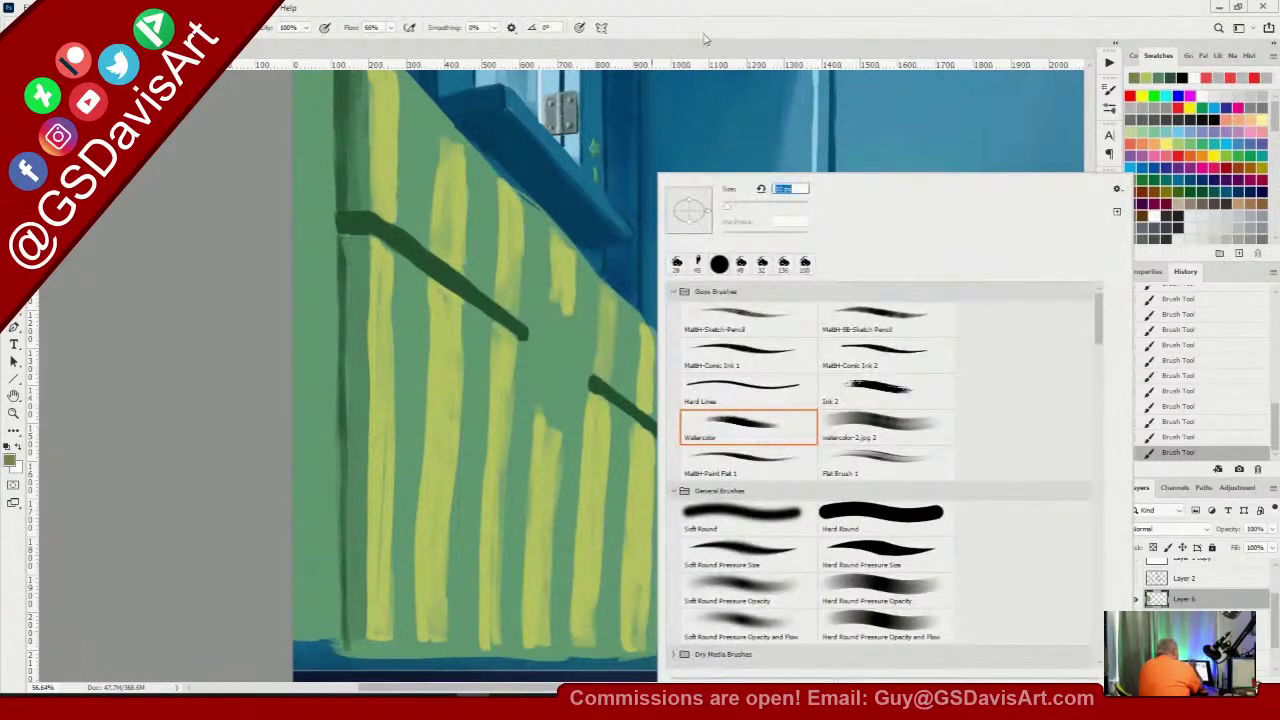
click(695, 24)
drag(371, 262, 369, 640)
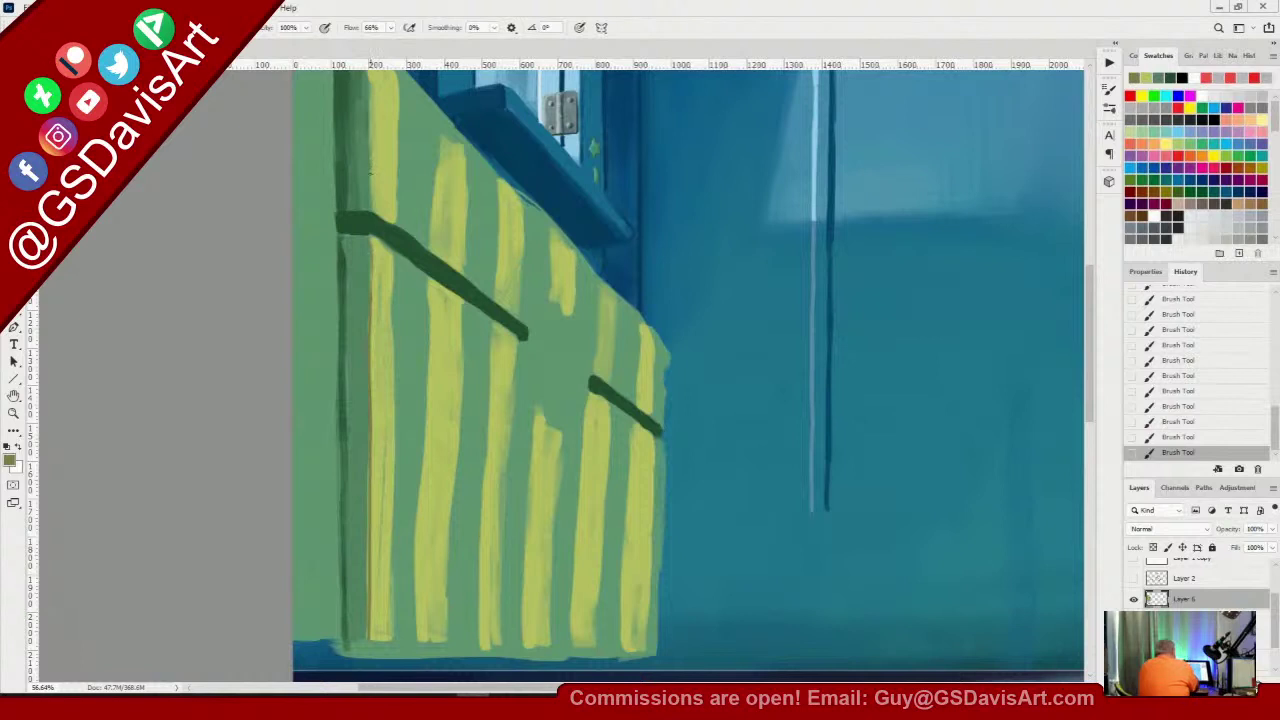
Extend the thin olive shadow line up the corner-side edge of the first yellow stripe through the lid
drag(370, 172, 370, 74)
drag(1090, 292, 1090, 264)
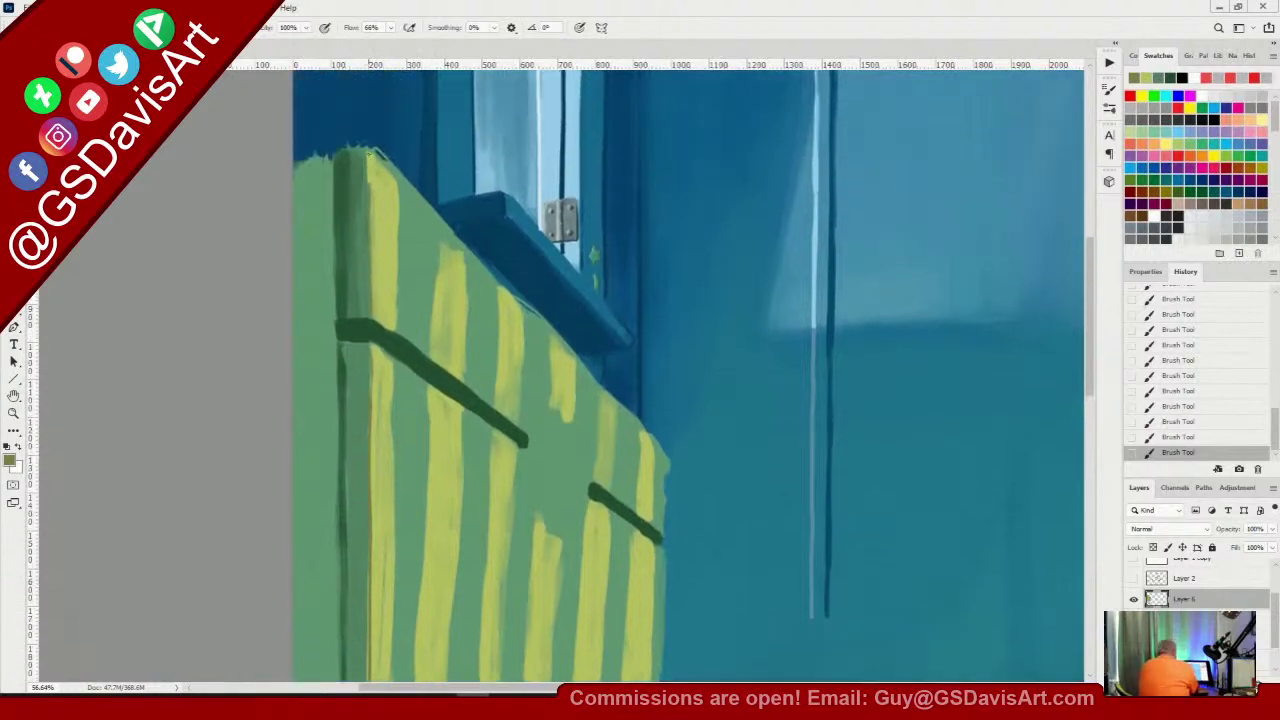
drag(371, 208, 370, 150)
Paint a thin olive line down the second yellow stripe's corner-side edge from lid to base, and along its far edge below the seam
drag(438, 264, 432, 357)
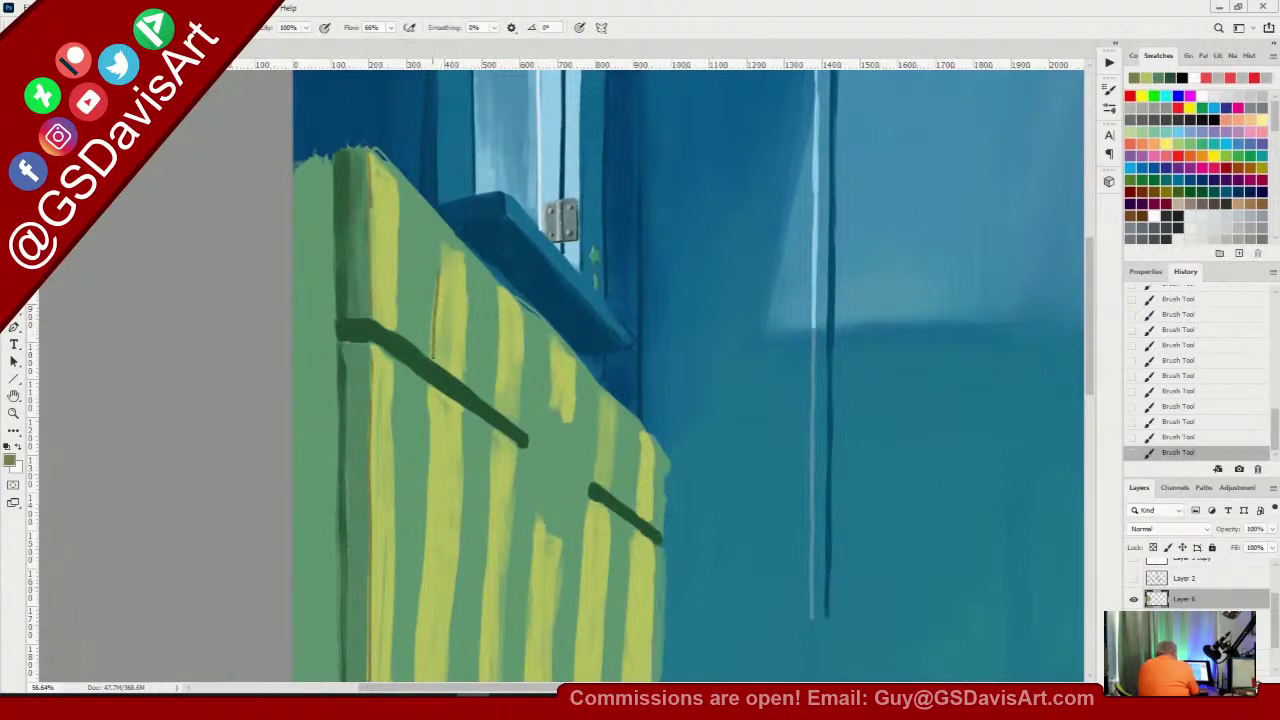
drag(432, 408, 420, 680)
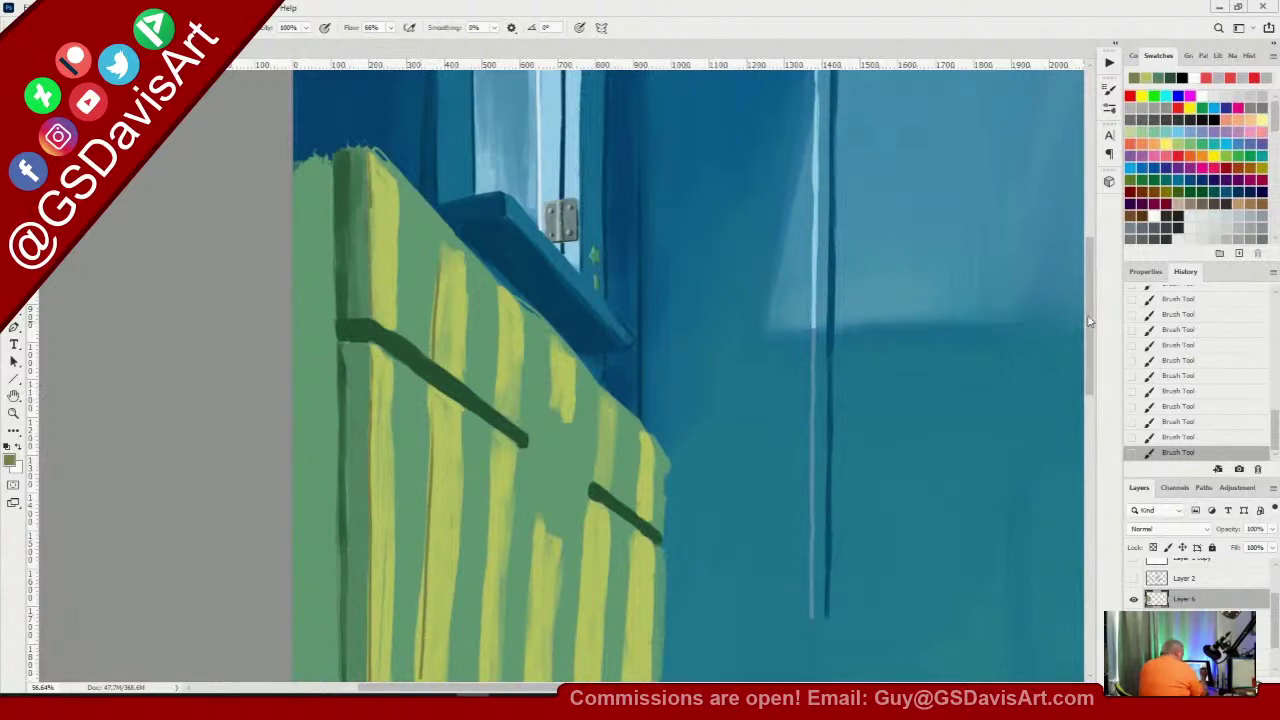
scroll(421, 482, down, 5)
drag(420, 458, 418, 515)
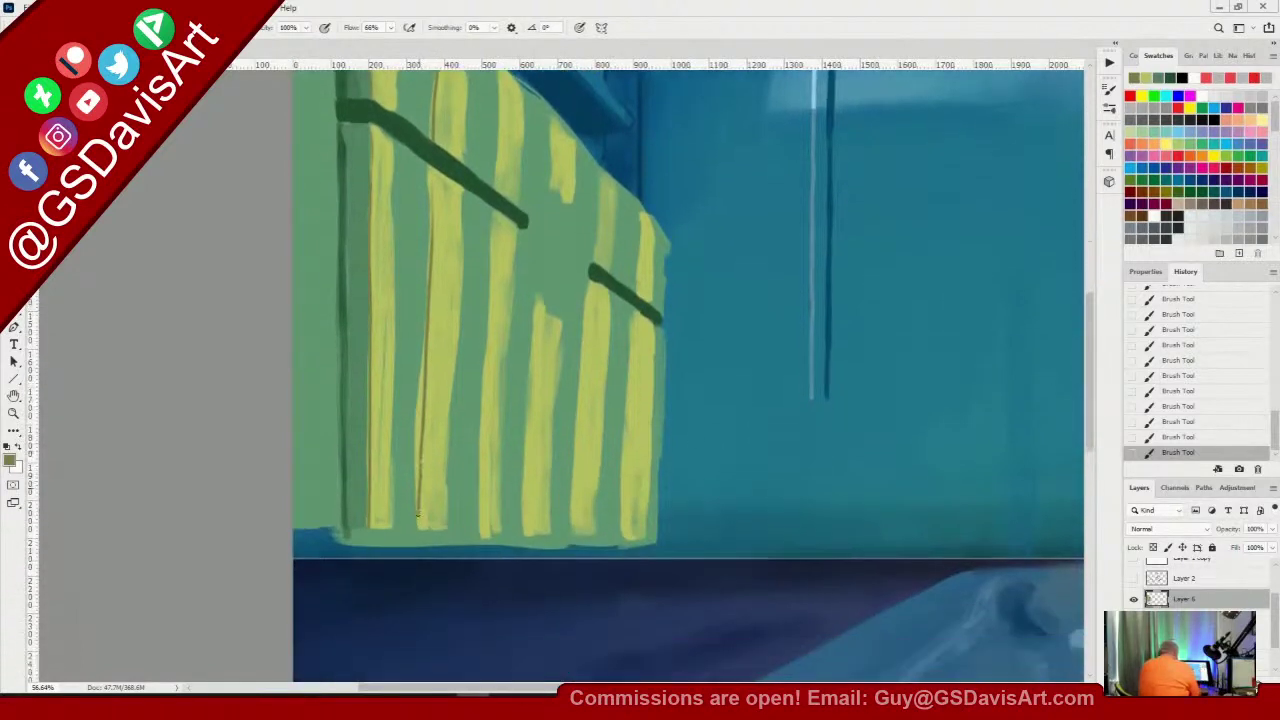
drag(463, 240, 444, 514)
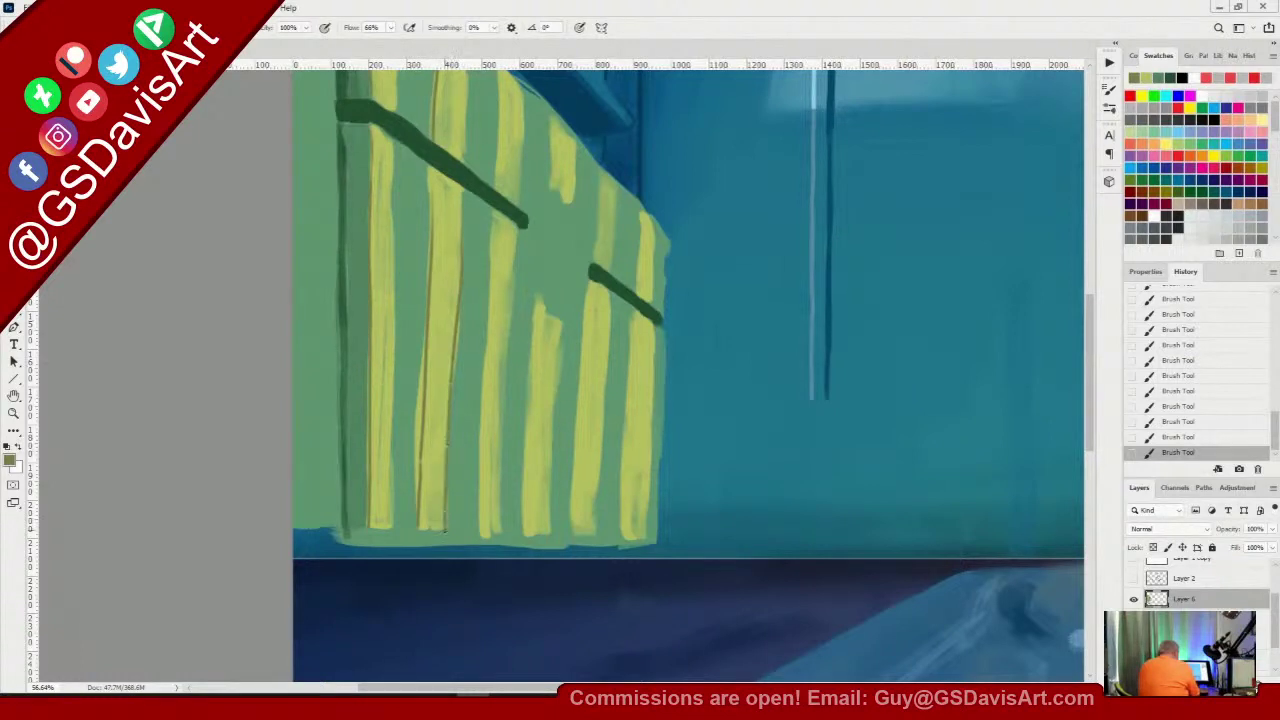
Paint thin olive lines along both edges of the third and fourth yellow stripes below the lid
drag(492, 224, 480, 478)
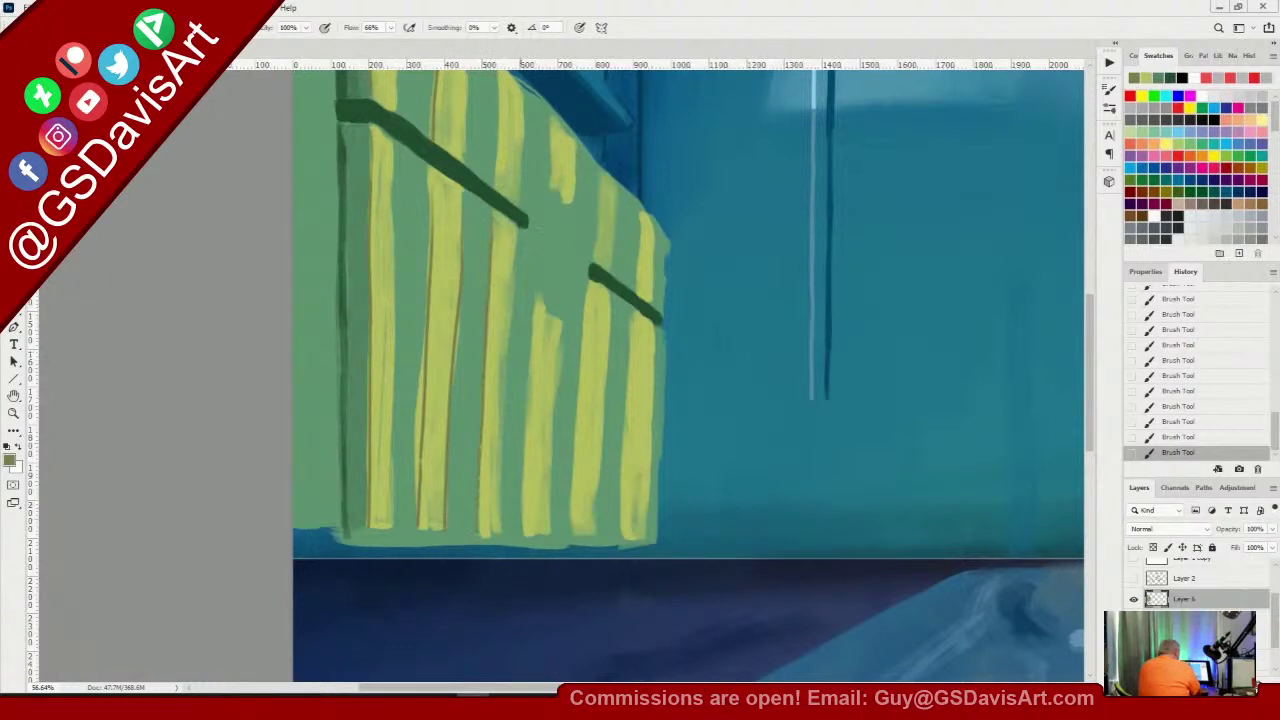
drag(506, 384, 498, 534)
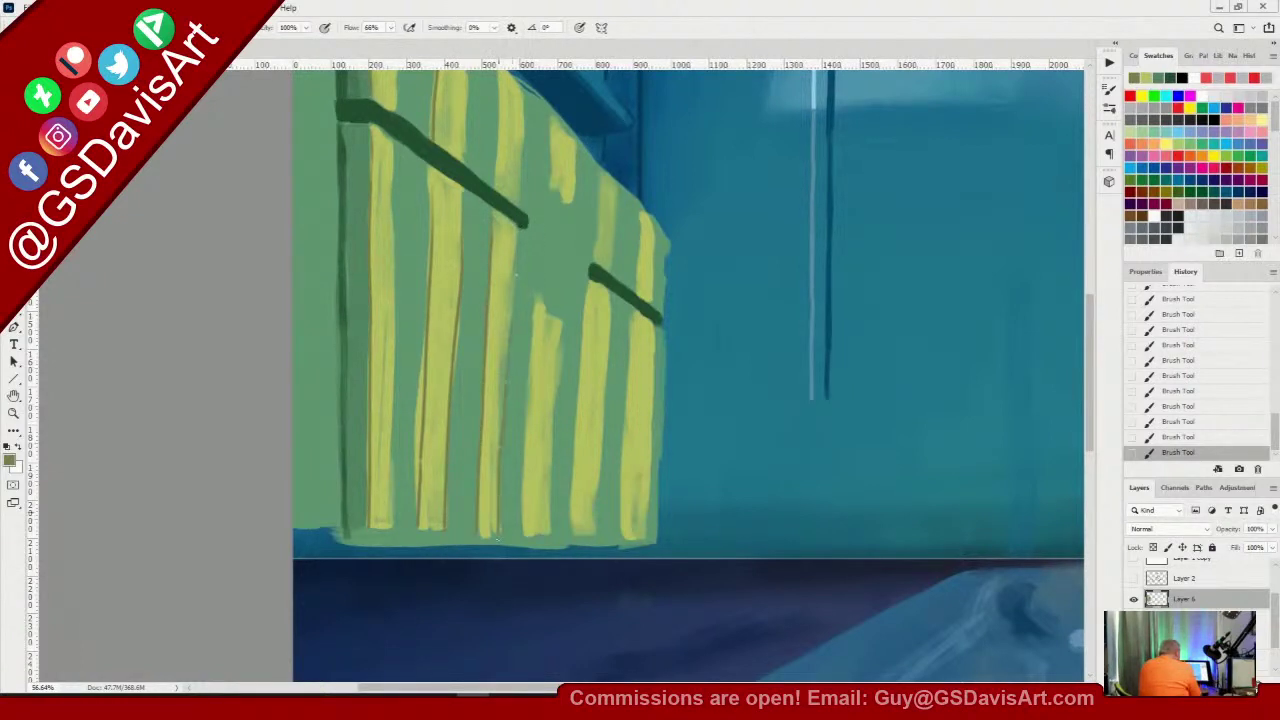
drag(535, 310, 521, 513)
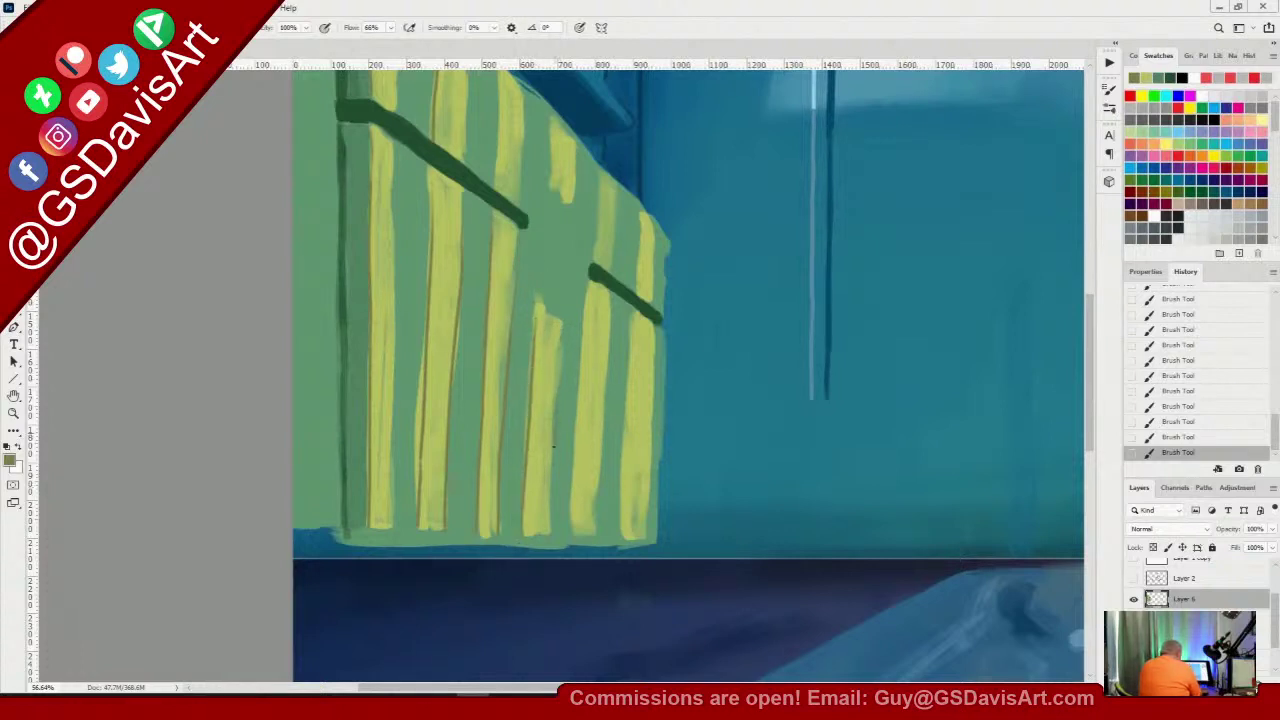
drag(553, 446, 546, 542)
drag(559, 329, 555, 454)
Paint thin olive lines along both edges of the fifth and sixth yellow stripes below the short far seam
drag(587, 284, 570, 524)
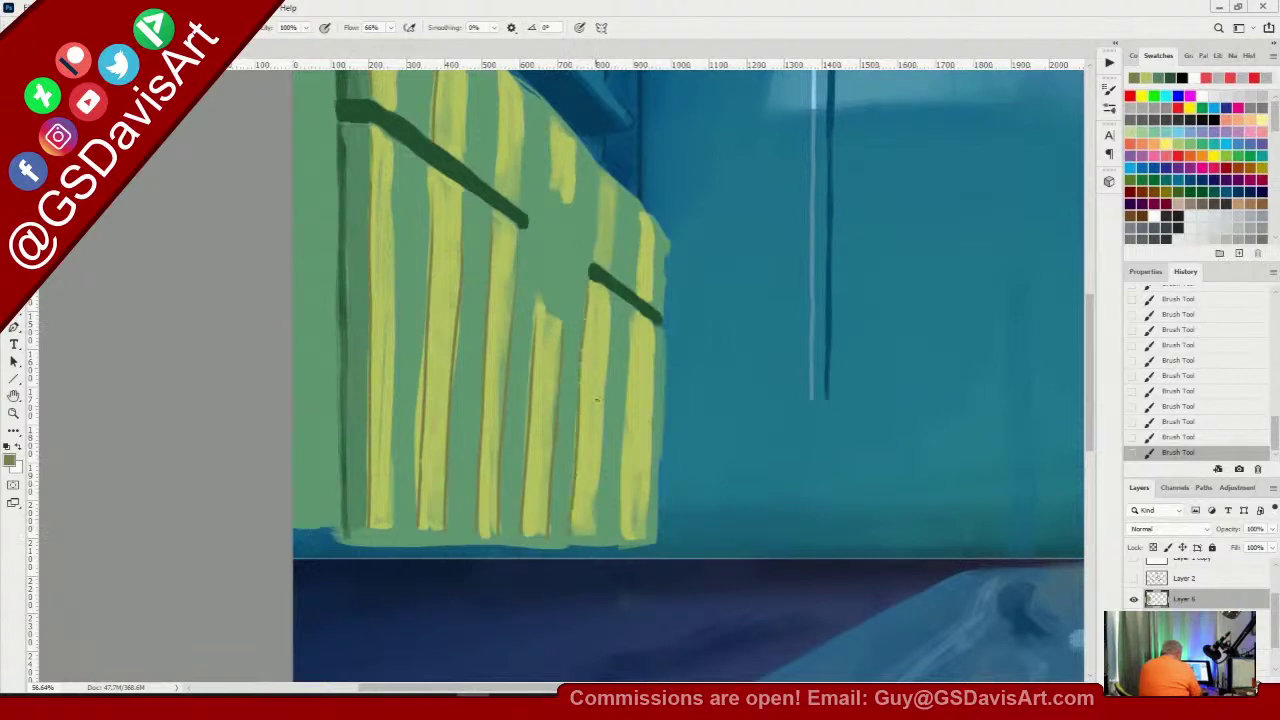
drag(600, 288, 592, 538)
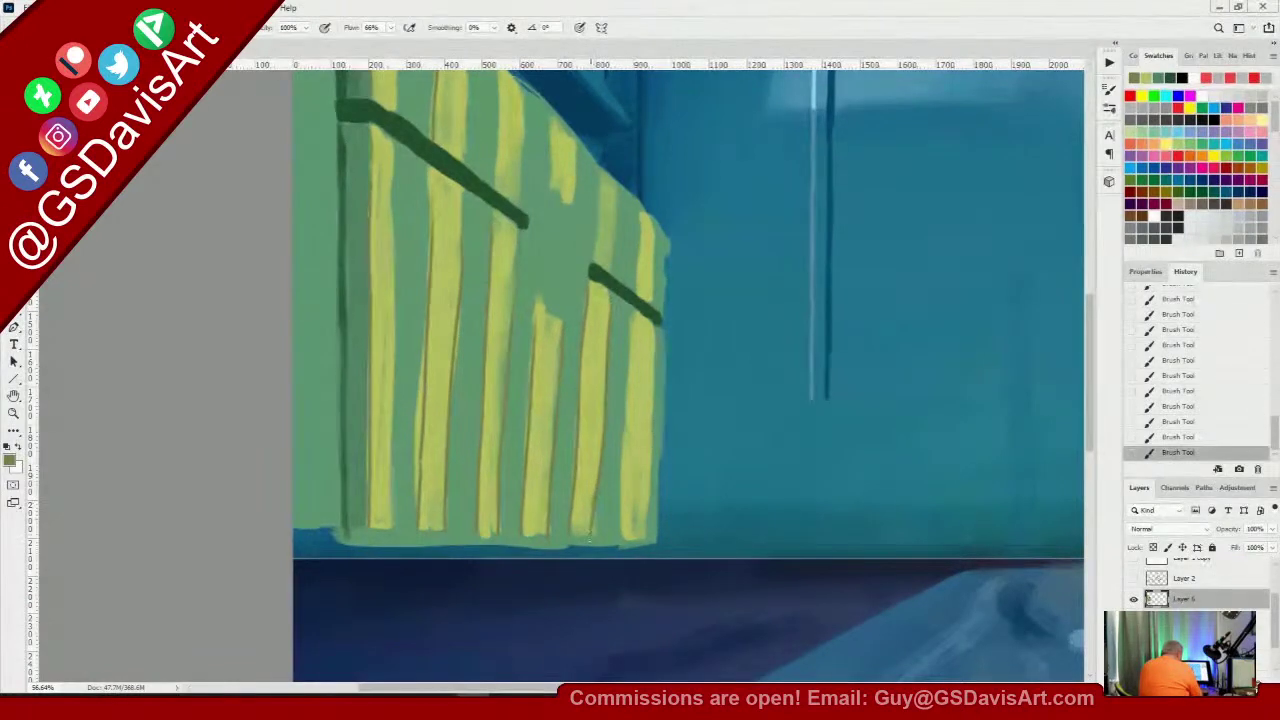
drag(631, 330, 620, 510)
drag(653, 368, 645, 542)
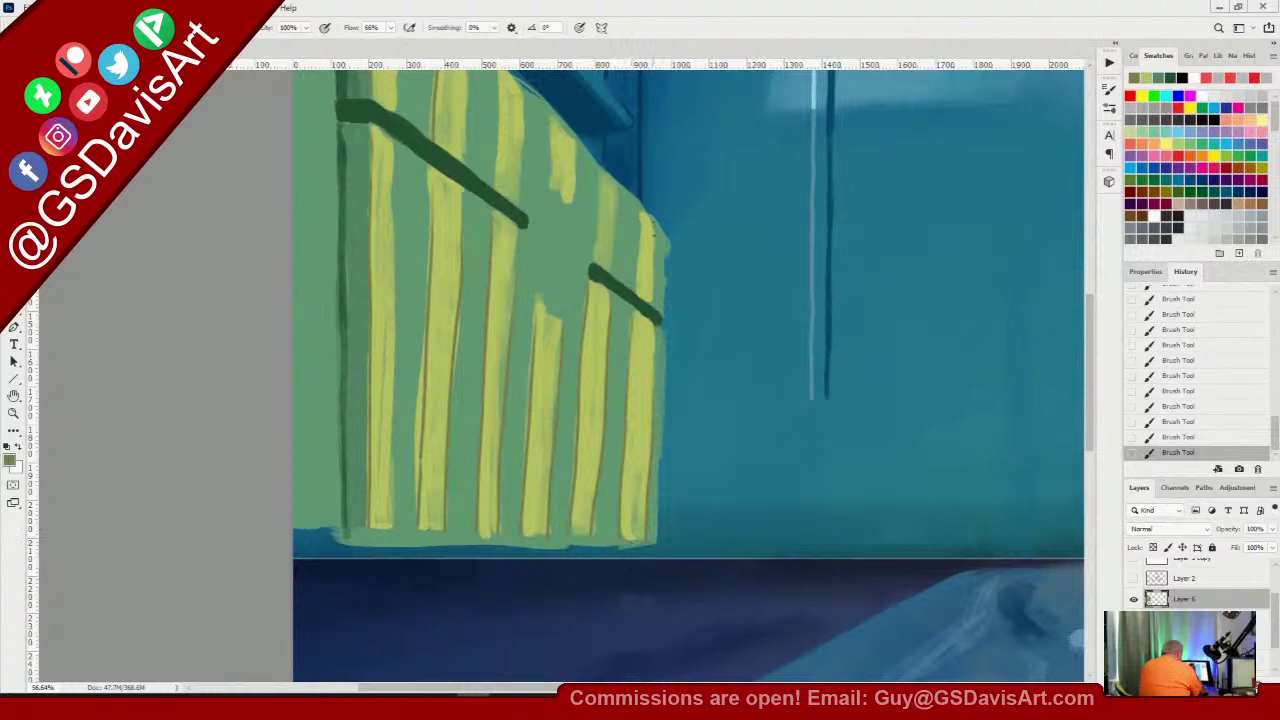
Line the edges of the lid's three farthest yellow stripes in olive, plus the first stripe's far edge below the seam
drag(654, 238, 652, 300)
drag(640, 240, 634, 292)
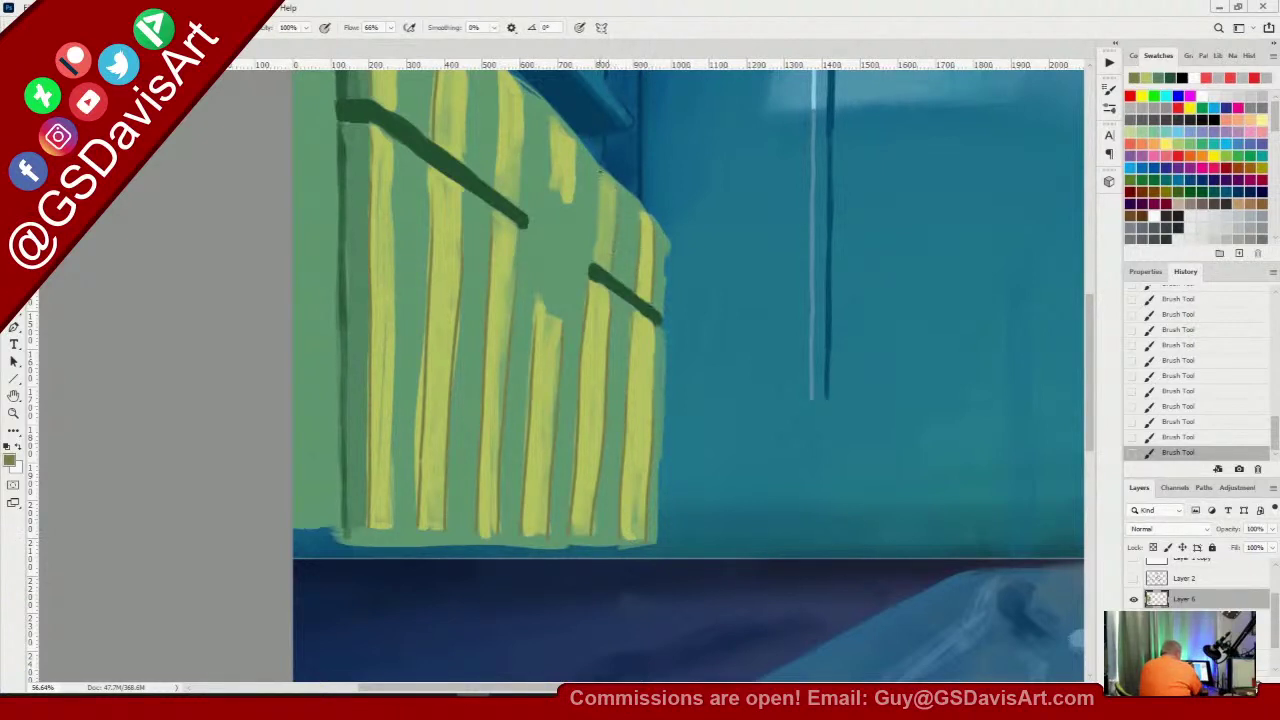
drag(600, 180, 592, 265)
drag(575, 164, 573, 197)
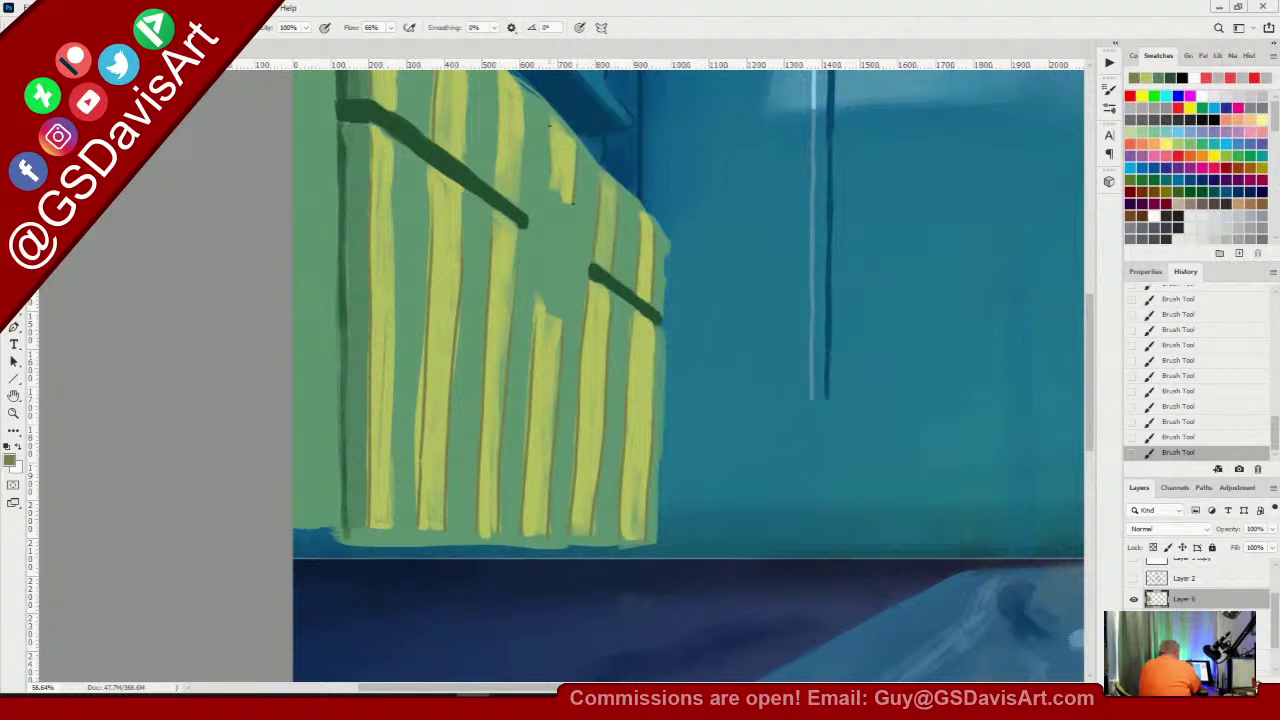
drag(549, 122, 547, 187)
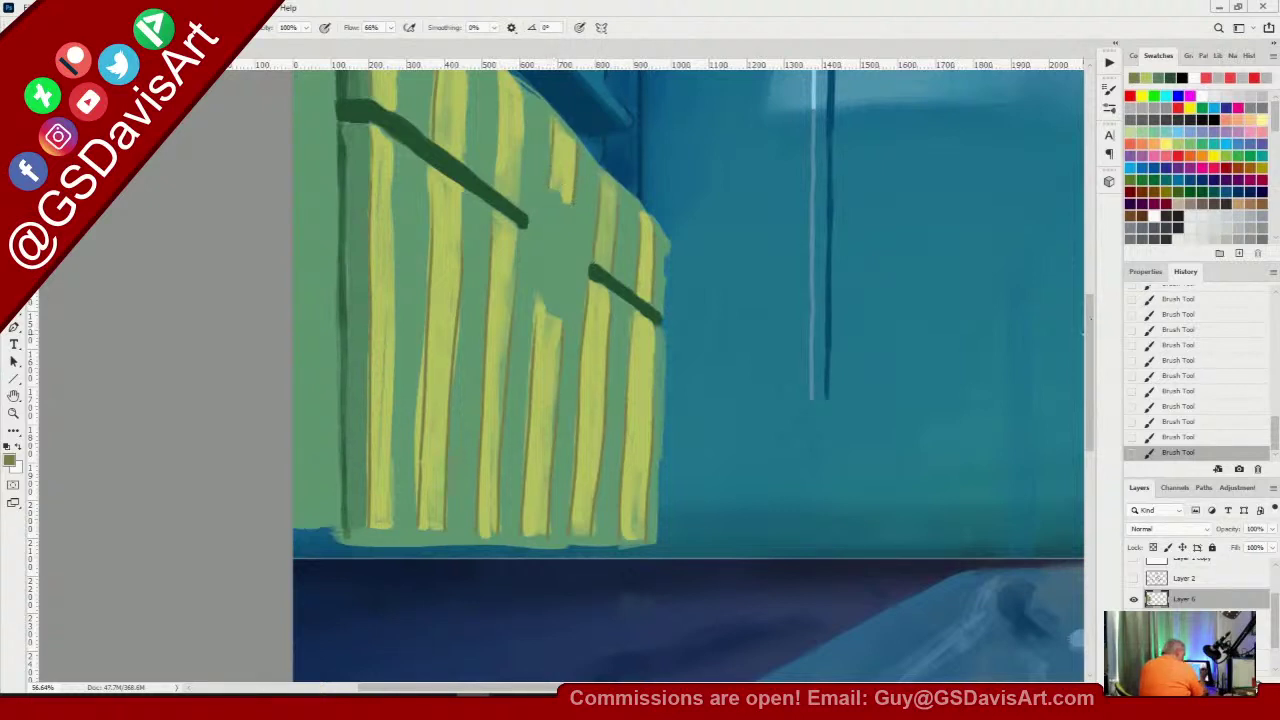
drag(1089, 331, 1089, 317)
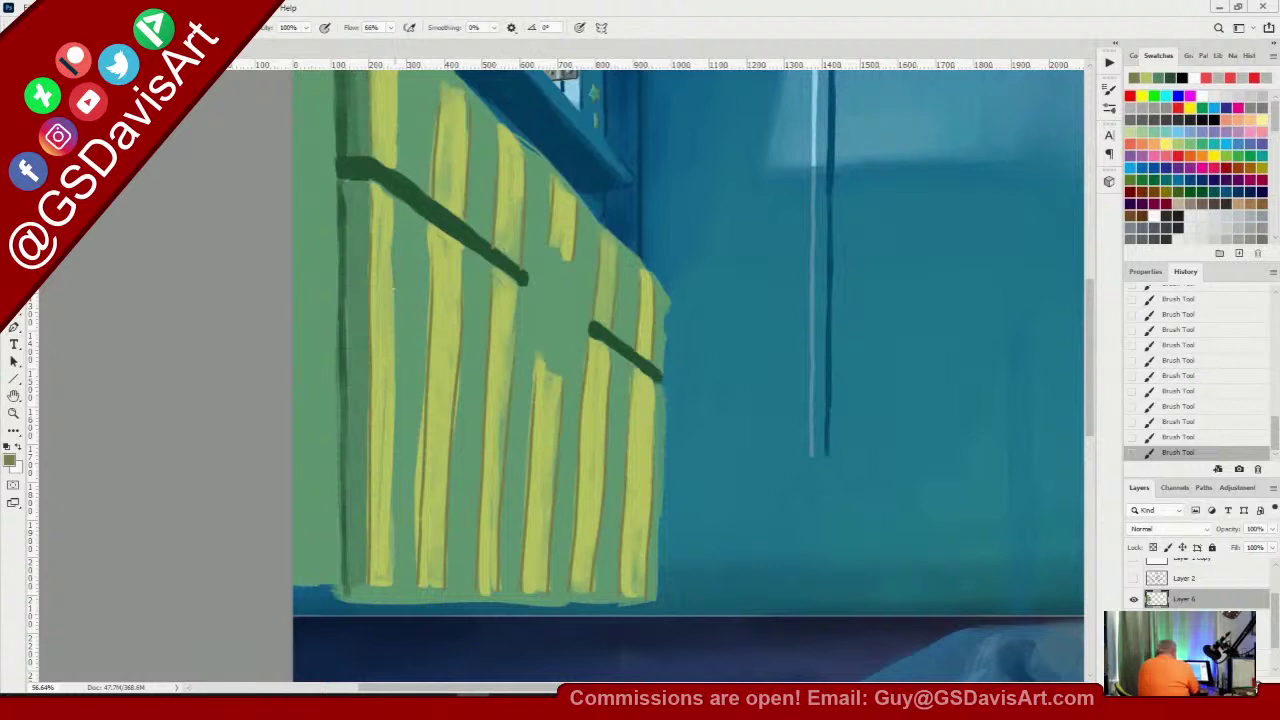
drag(393, 288, 393, 580)
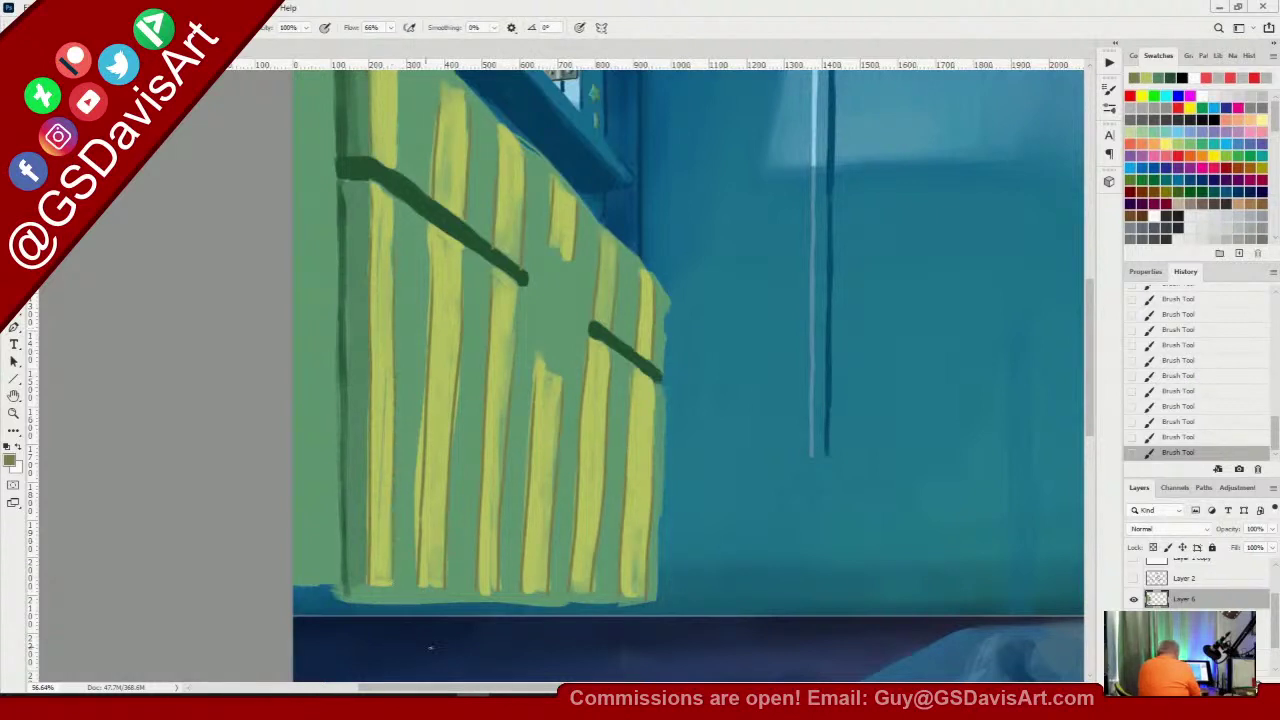
Show Layer 3 and Ink copy 2 to check the striped chest against the characters, and hide both layers again
scroll(1087, 405, up, 3)
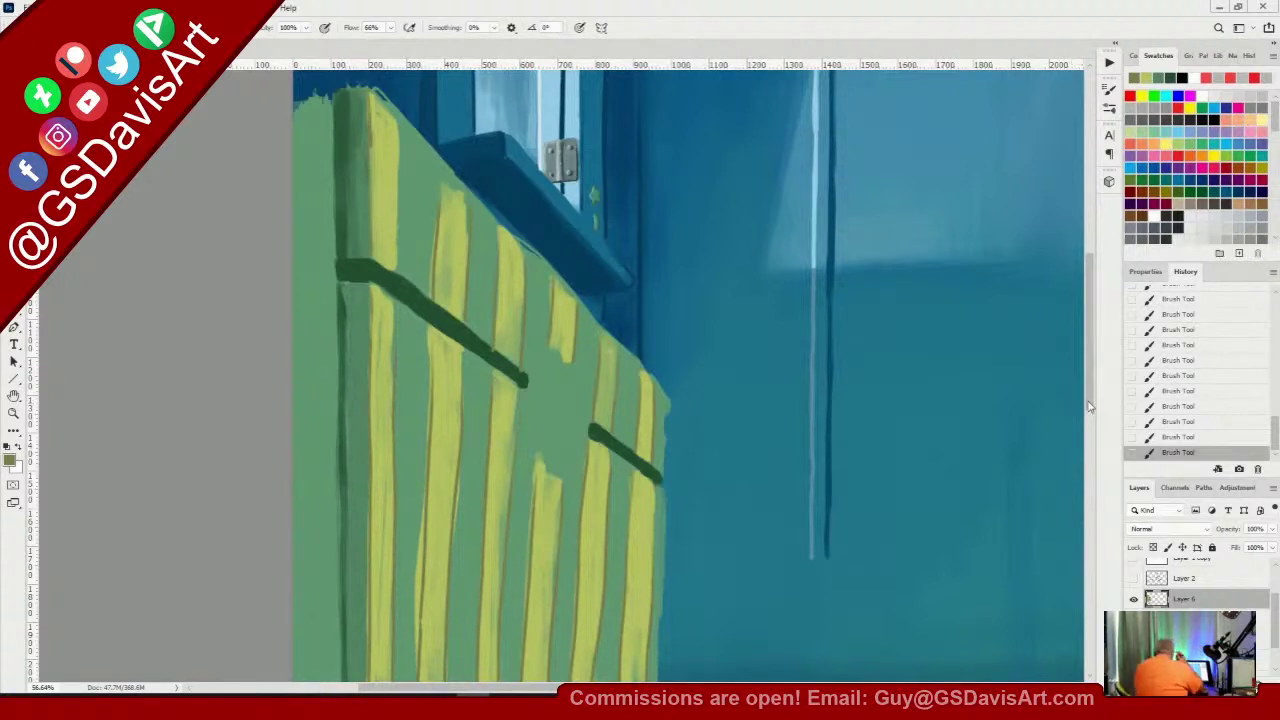
click(13, 413)
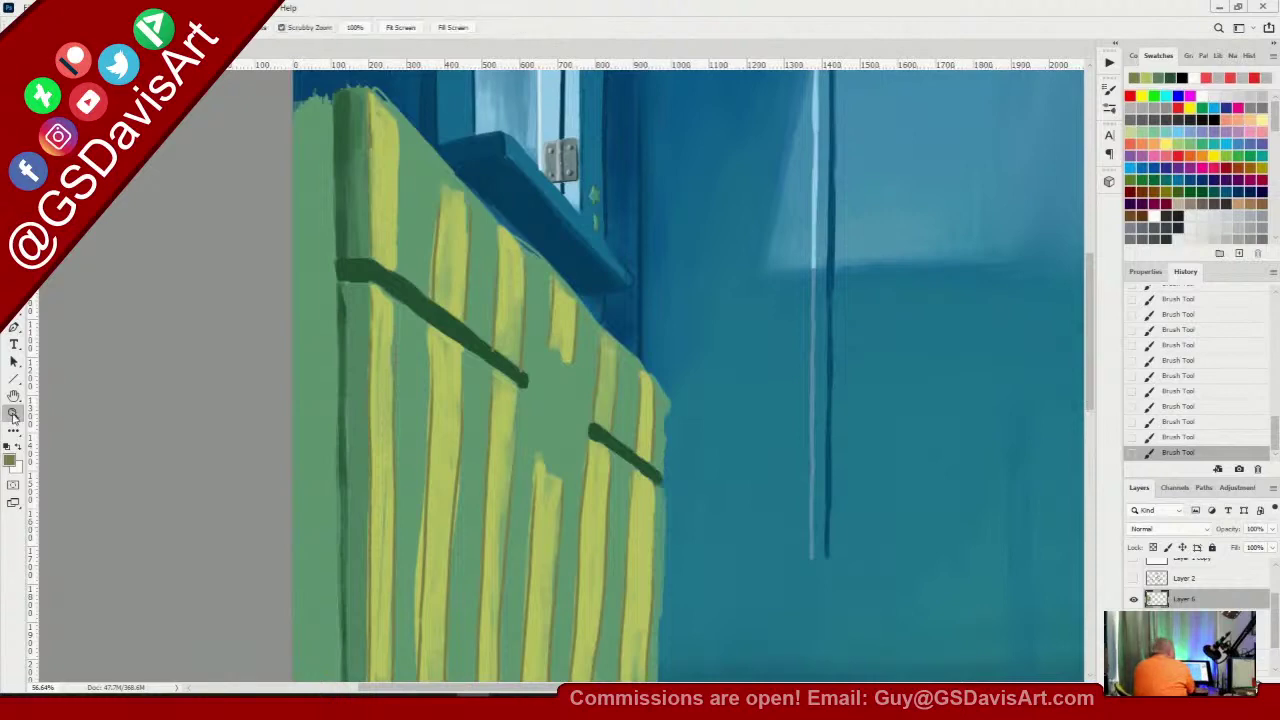
drag(753, 463, 707, 463)
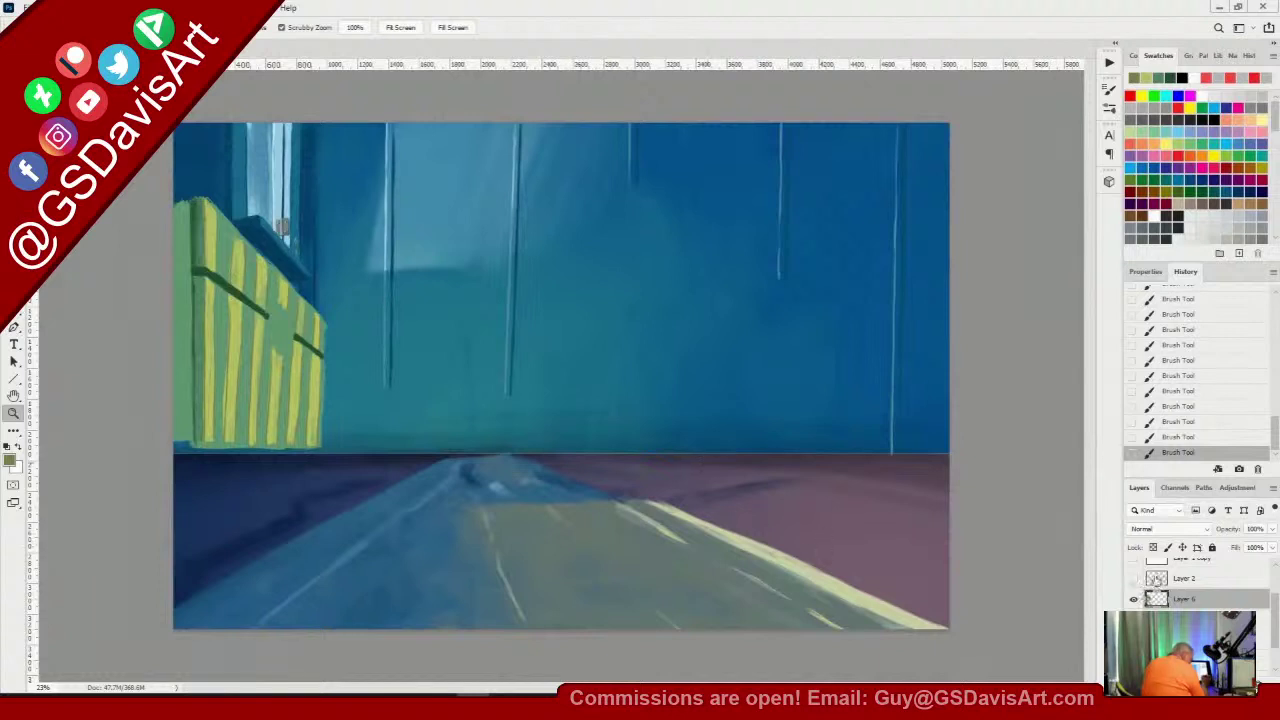
scroll(1274, 620, up, 3)
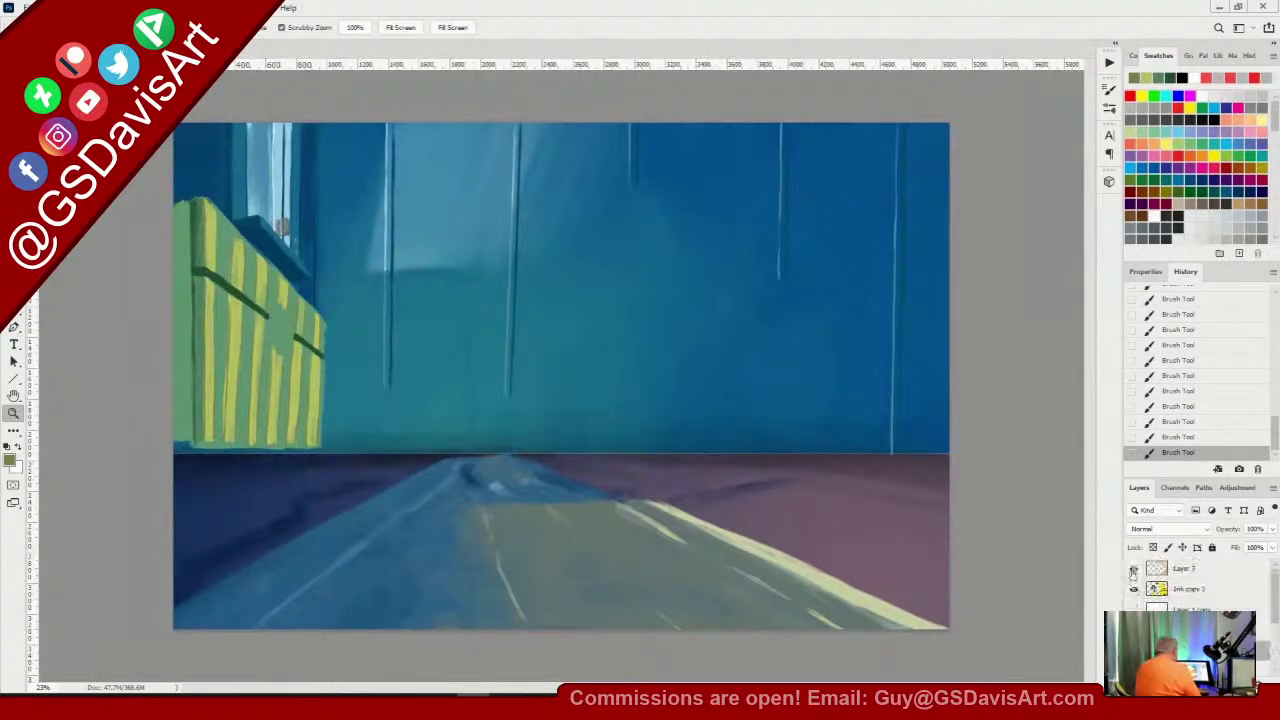
click(1133, 569)
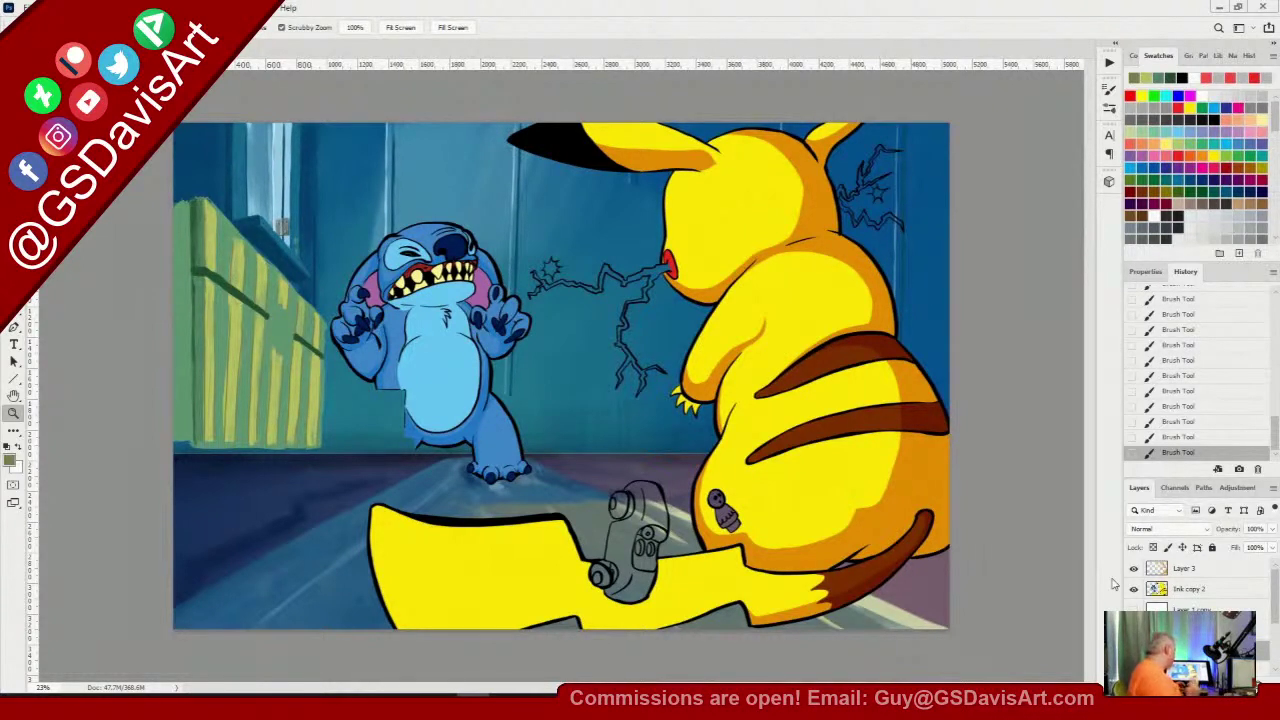
click(1133, 590)
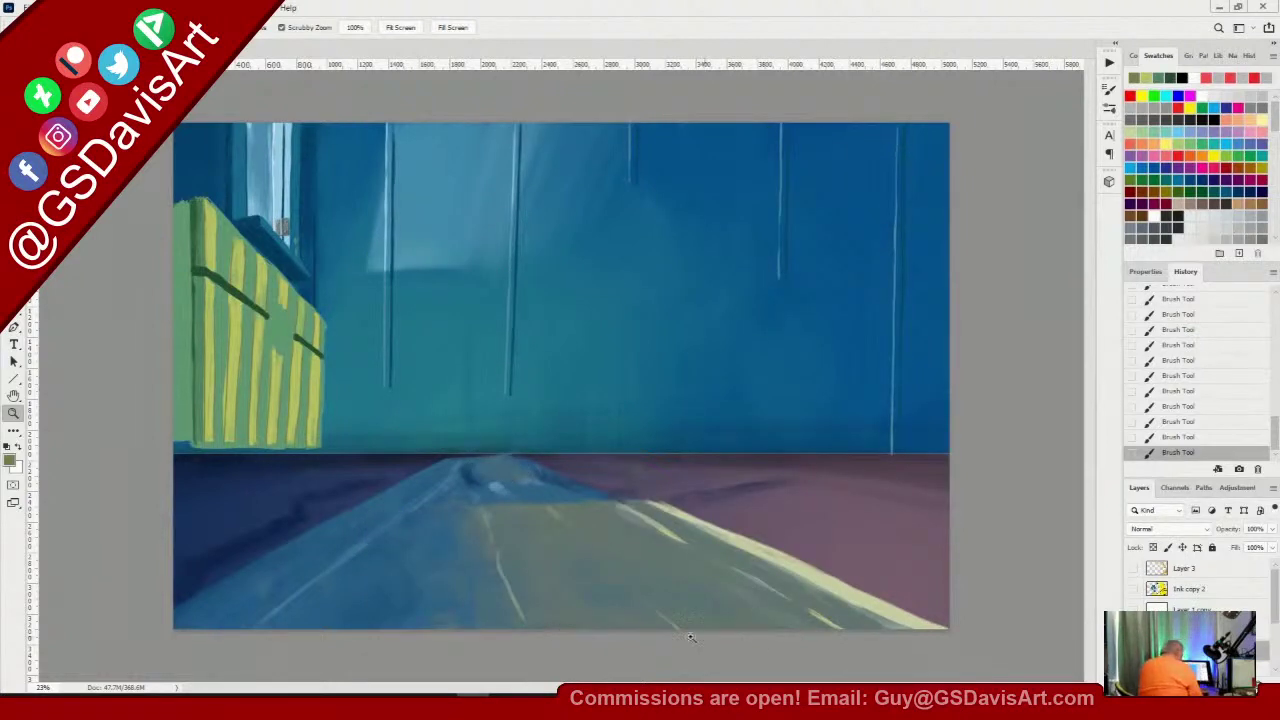
Sample the chest's mid green and clean up the second yellow stripe's edges below the seam, mainly the ragged corner-side edge
drag(294, 370, 604, 390)
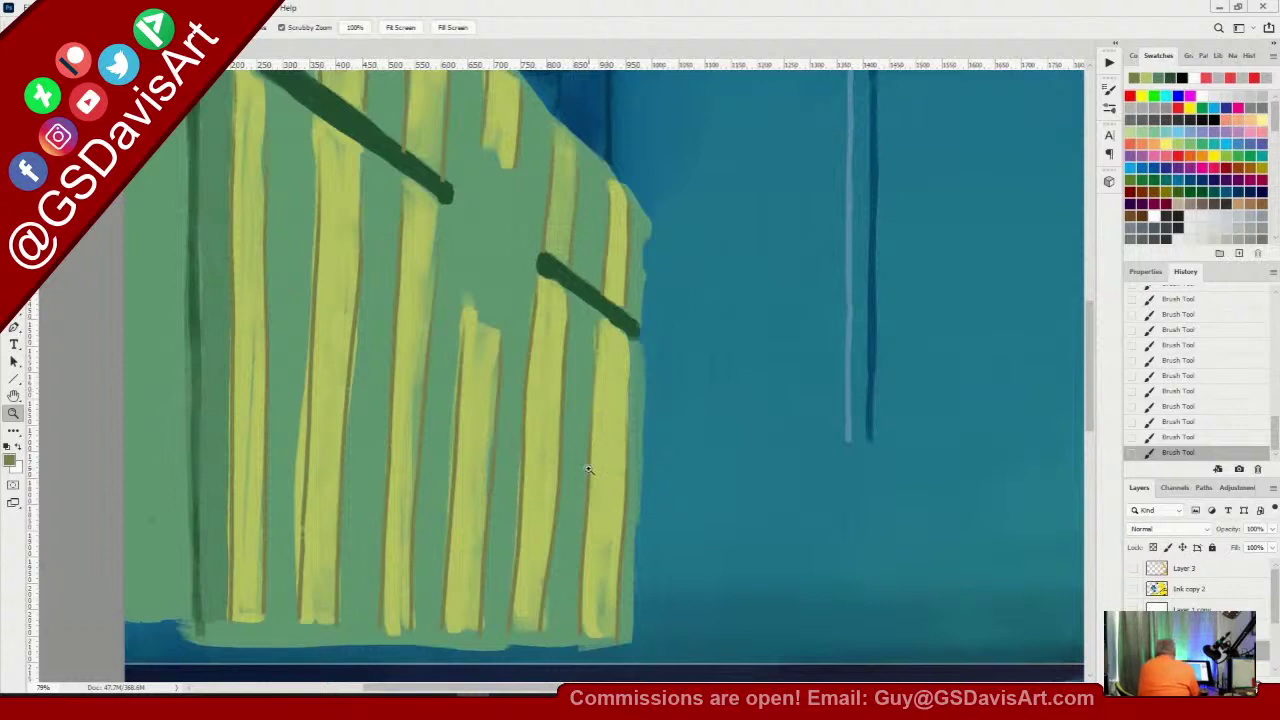
key(b)
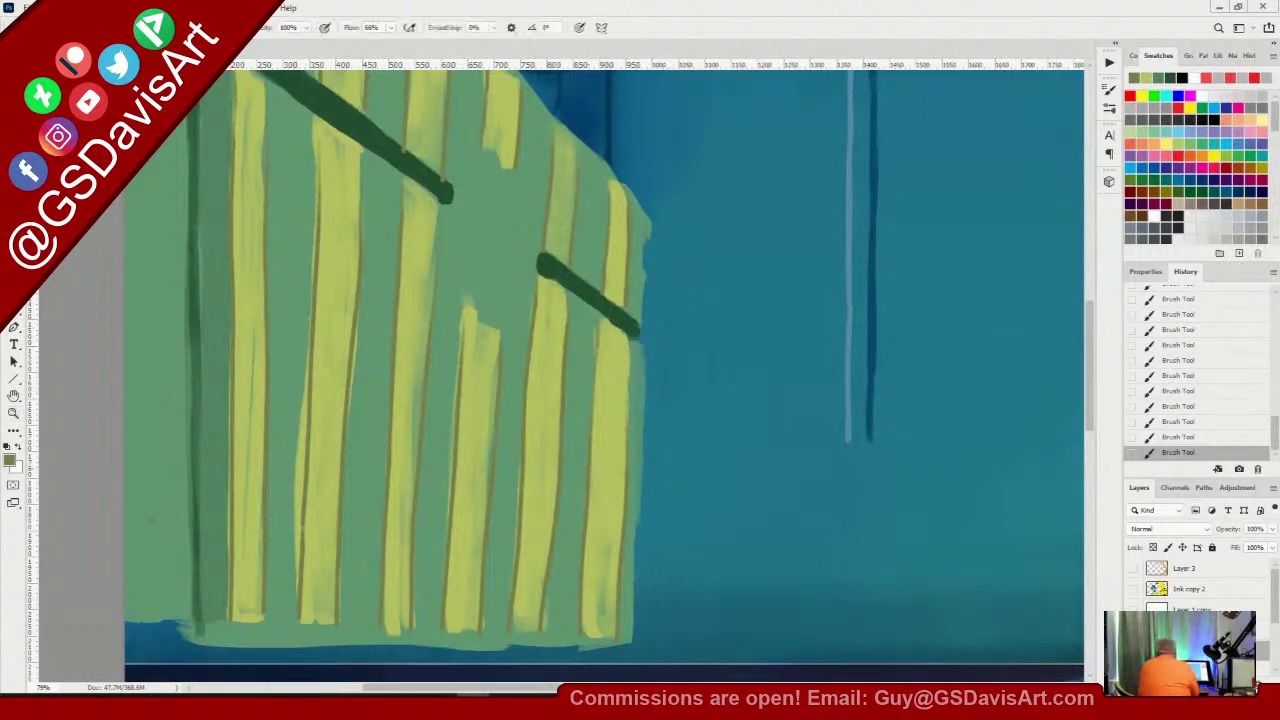
alt+click(364, 372)
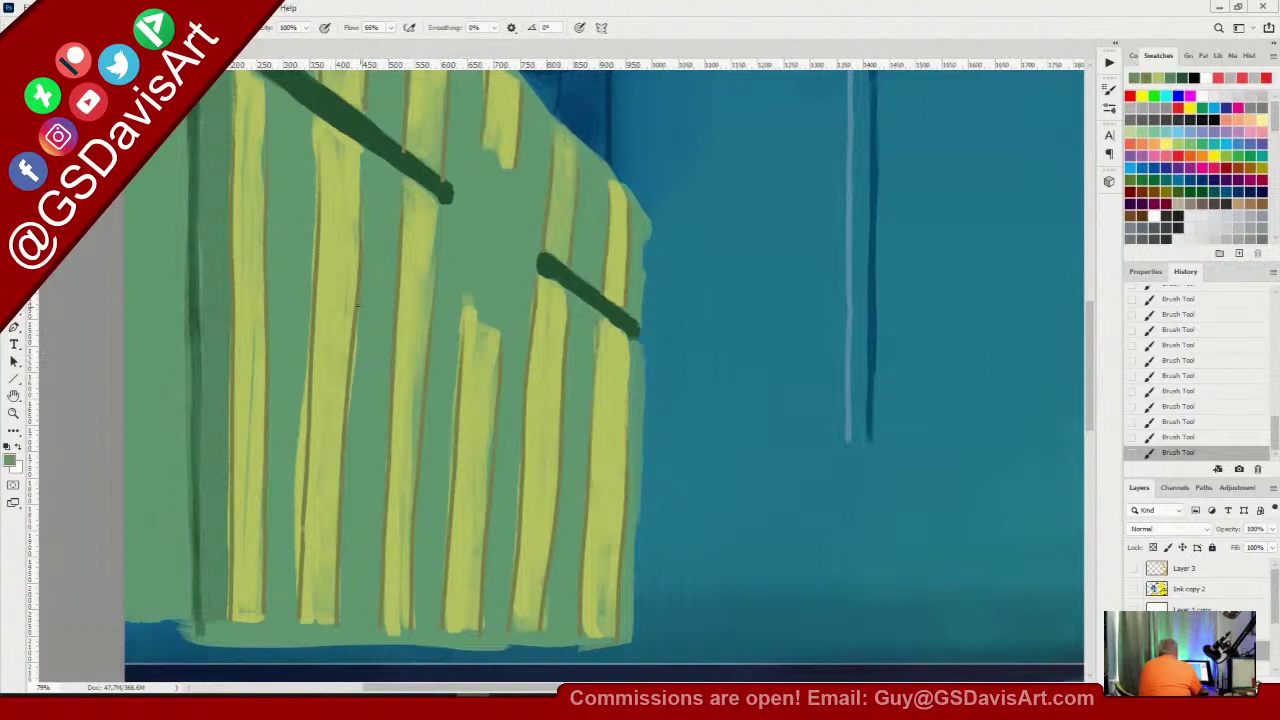
mouse_move(359, 325)
mouse_down()
mouse_move(352, 390)
mouse_move(299, 490)
mouse_move(292, 598)
mouse_up()
drag(304, 402, 295, 571)
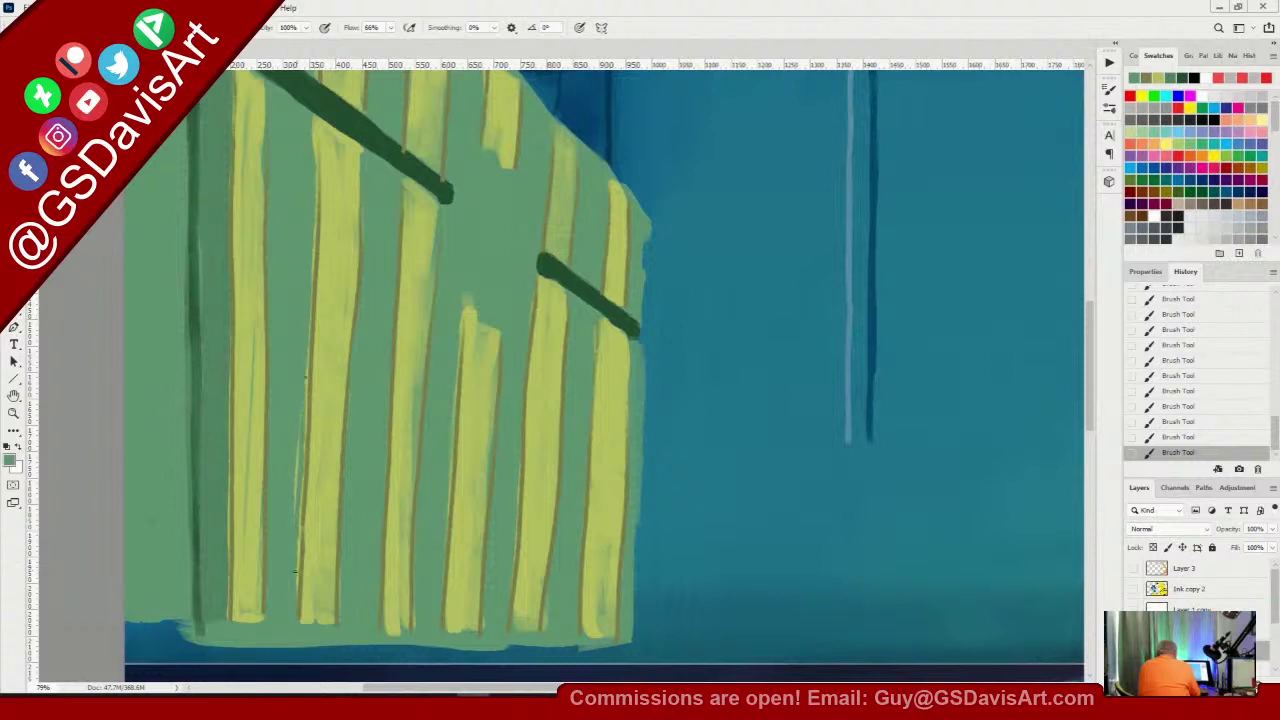
drag(297, 466, 295, 504)
drag(300, 430, 296, 480)
drag(307, 364, 297, 596)
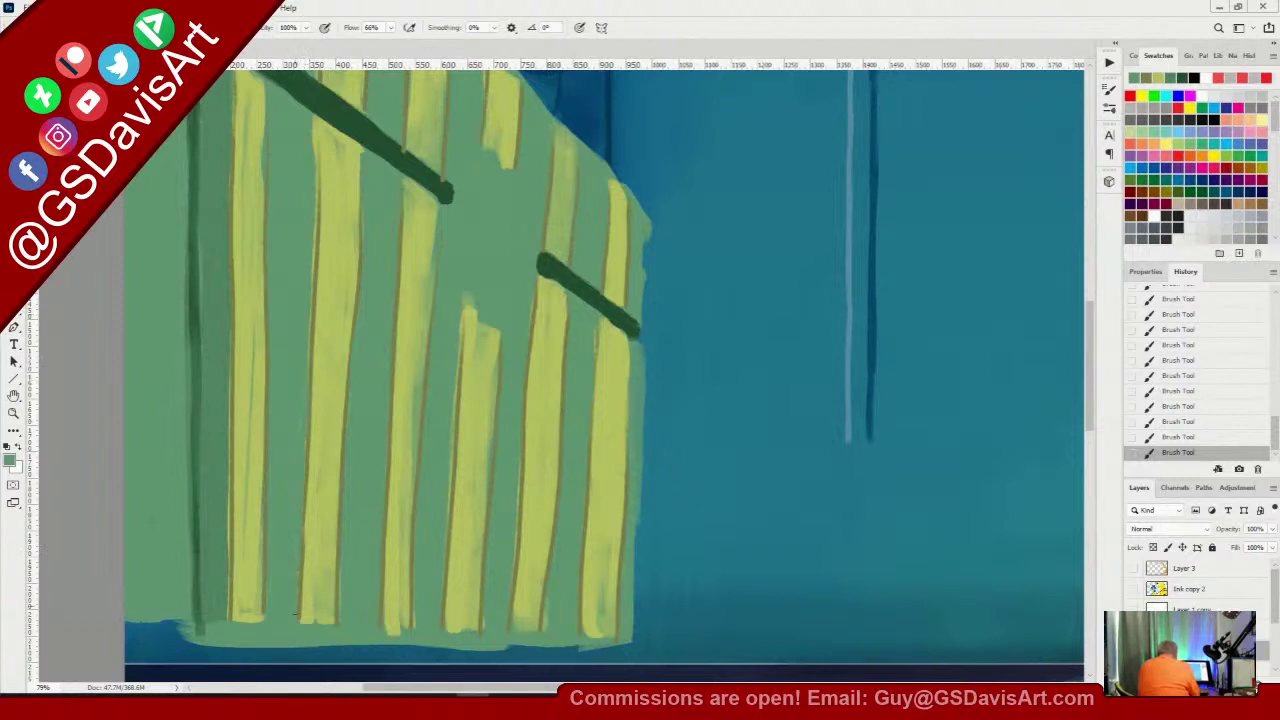
Trim the corner-side edge of the fourth yellow stripe with the sampled green
drag(462, 320, 457, 372)
drag(452, 463, 446, 543)
drag(454, 368, 453, 413)
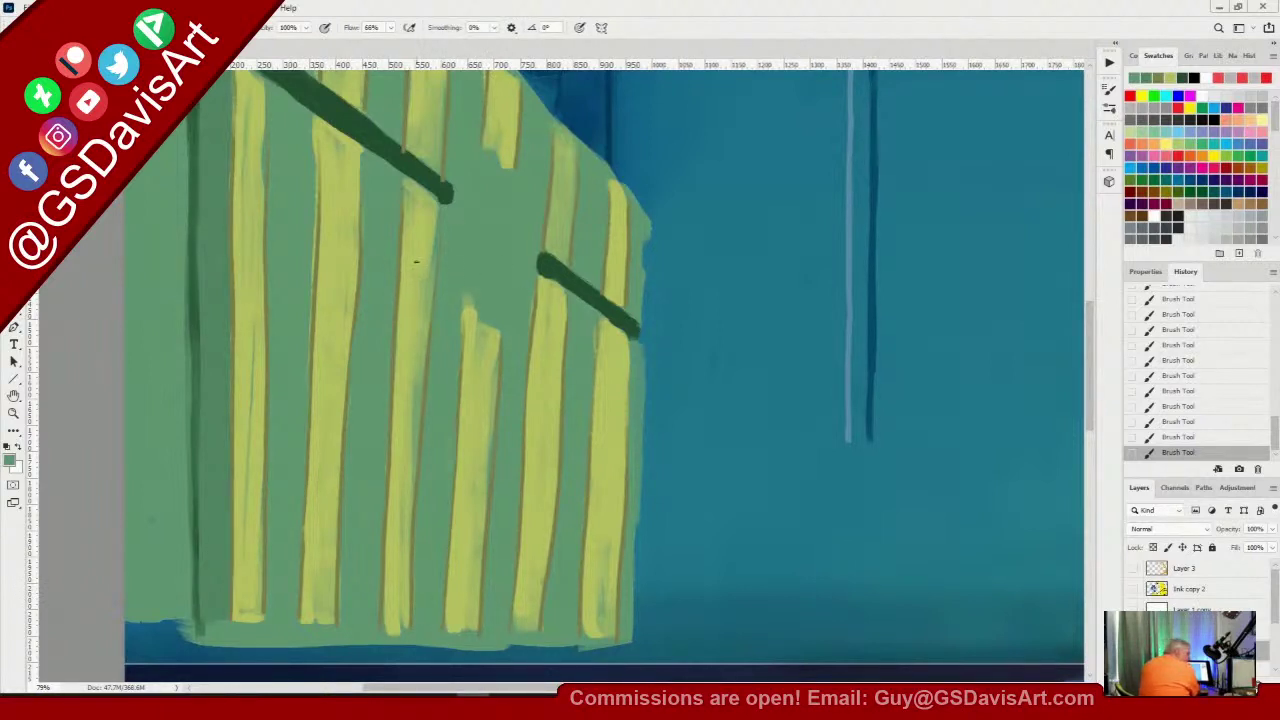
Sample the stripe yellow and fill in the far side of the third yellow stripe from the seam down
alt+click(425, 285)
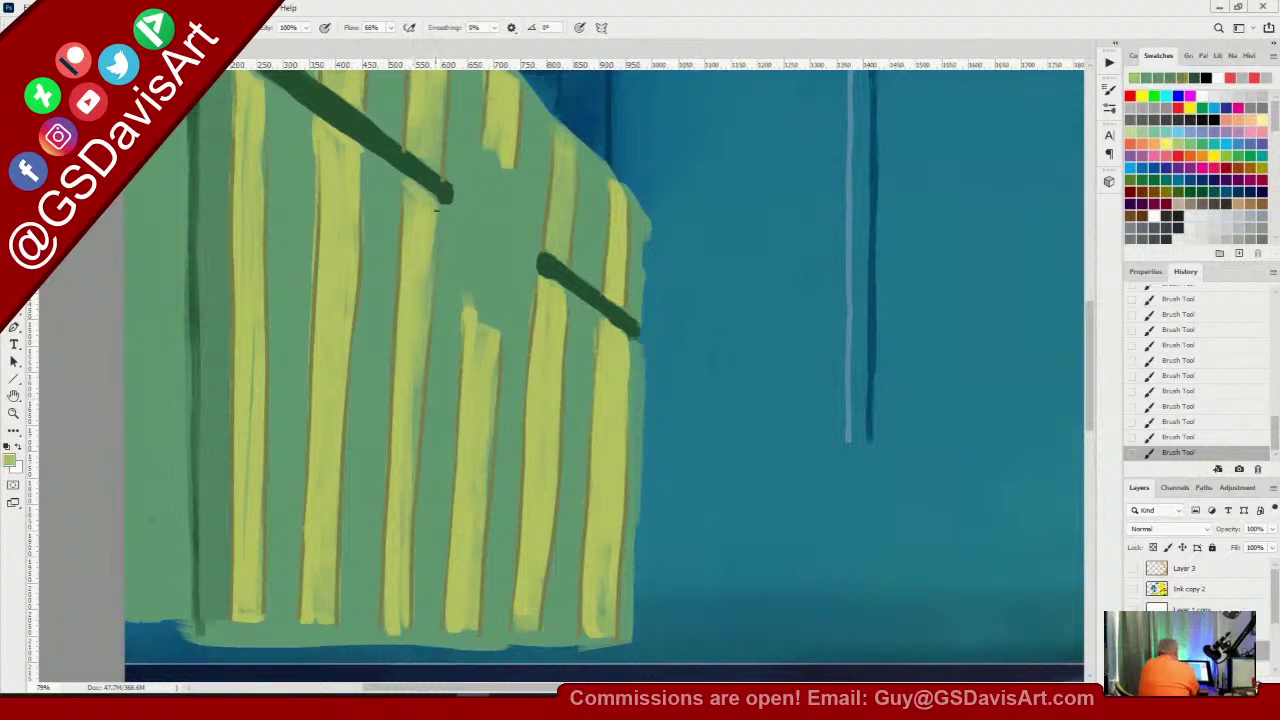
drag(437, 212, 433, 262)
drag(420, 390, 410, 490)
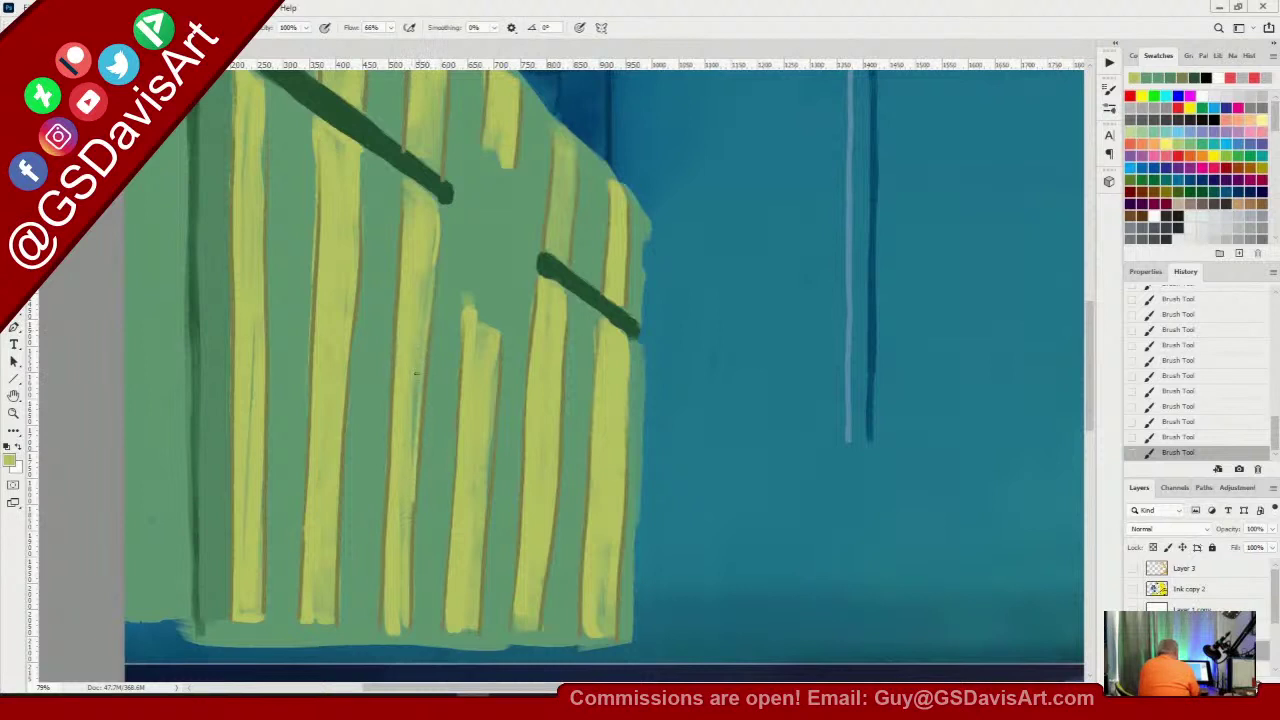
drag(415, 373, 405, 557)
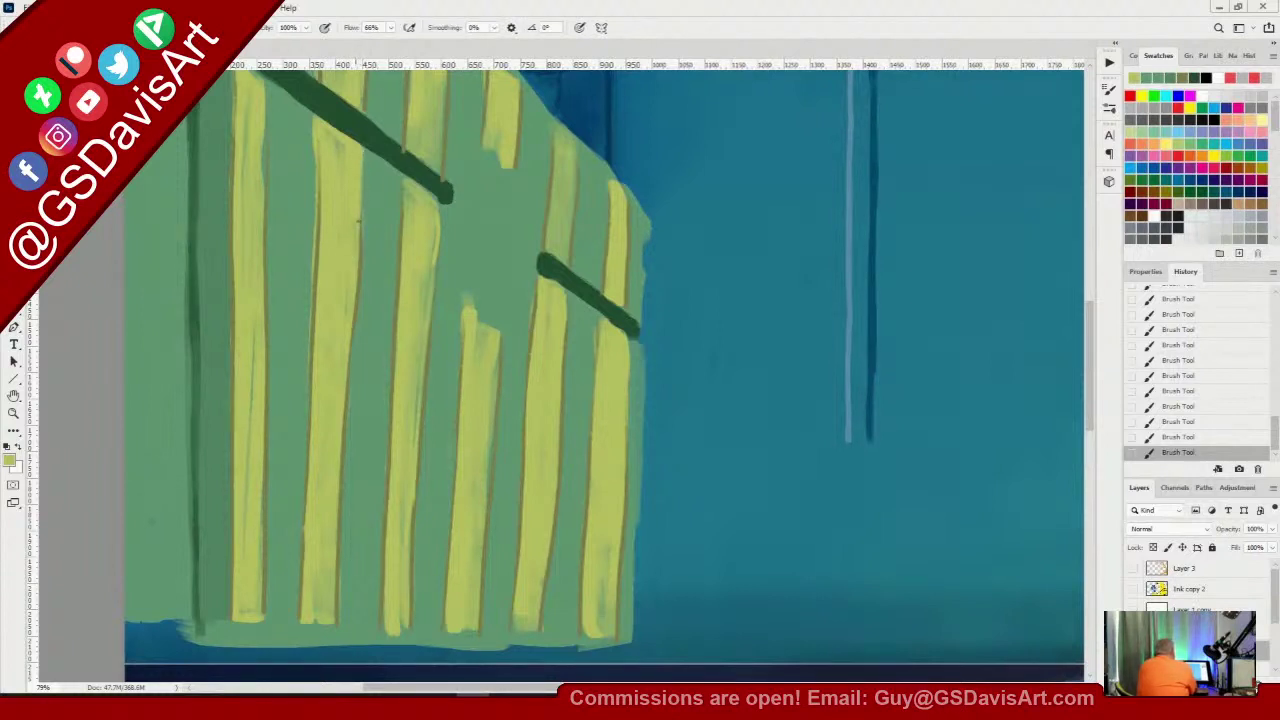
Touch up the second stripe's edge below the seam with sampled green and the first stripe's far side with sampled yellow
alt+click(364, 148)
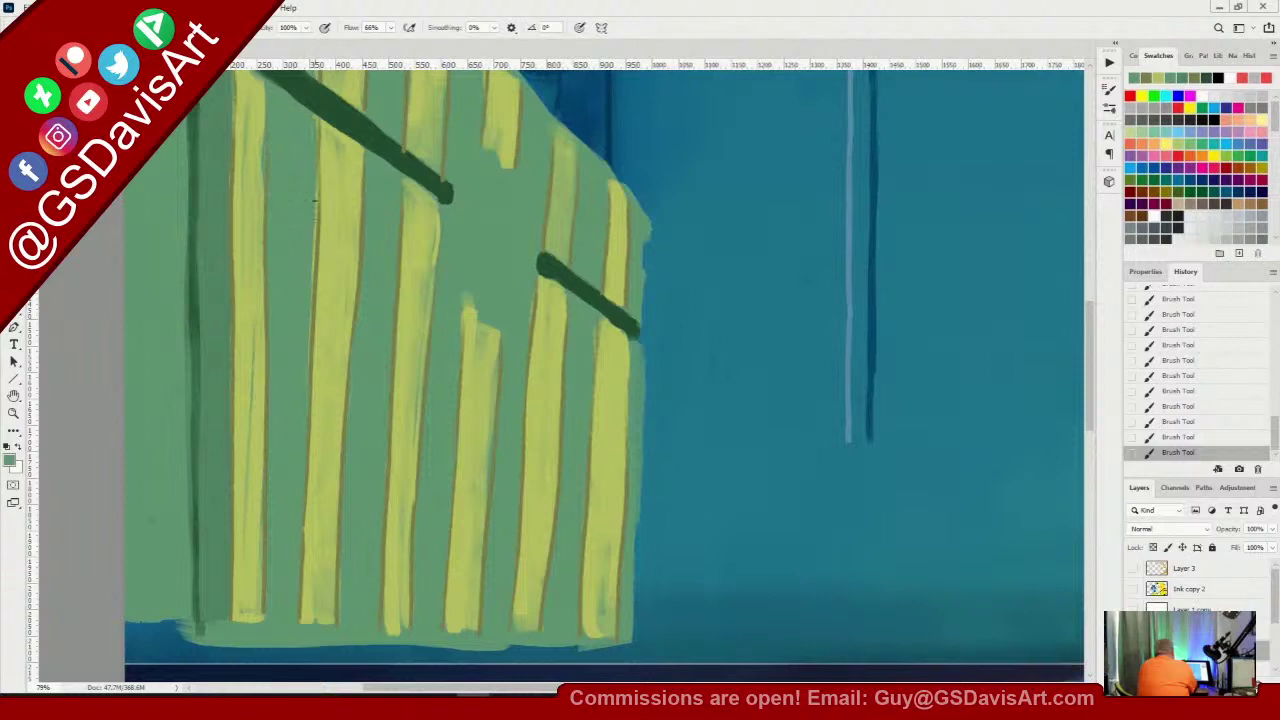
alt+click(258, 110)
drag(263, 187, 259, 101)
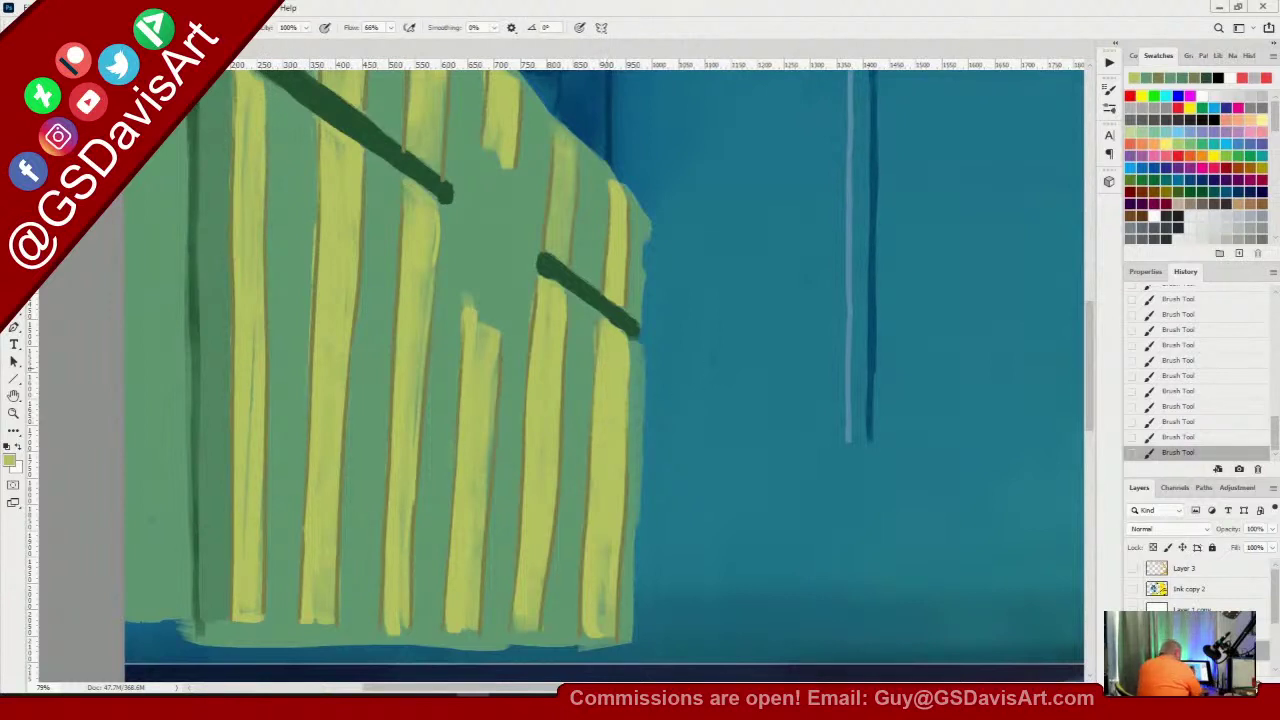
Touch up the edges of the sixth yellow stripe below the short seam with sampled green and olive
alt+click(590, 360)
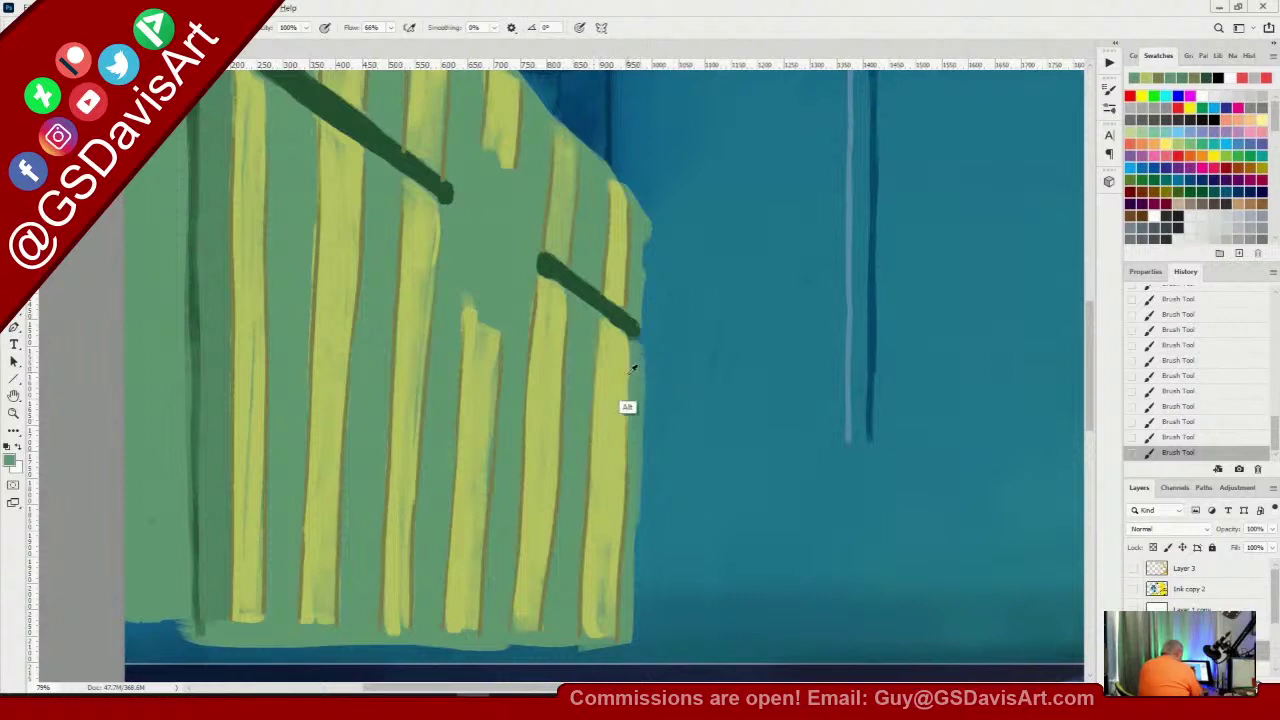
alt+click(627, 518)
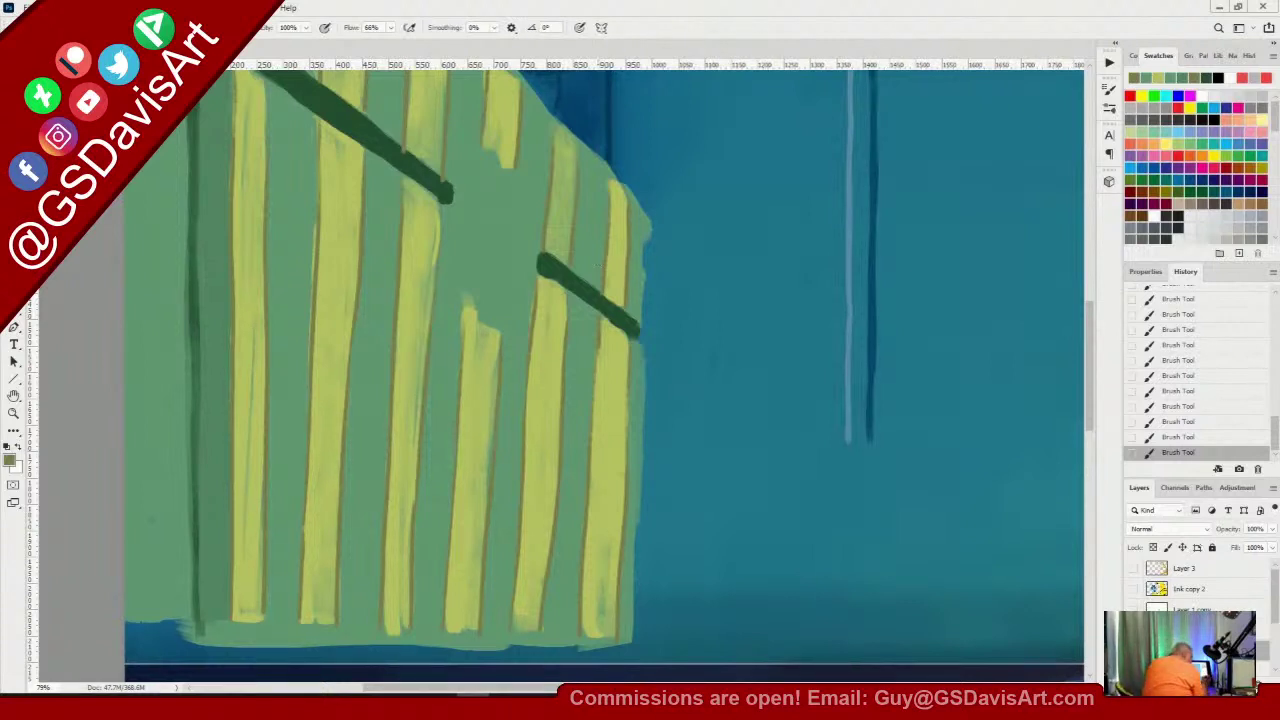
Show the ink sketch, sample gray from the cabinet hinge and paint the side rim of the chest's lock in dark gray
click(1133, 631)
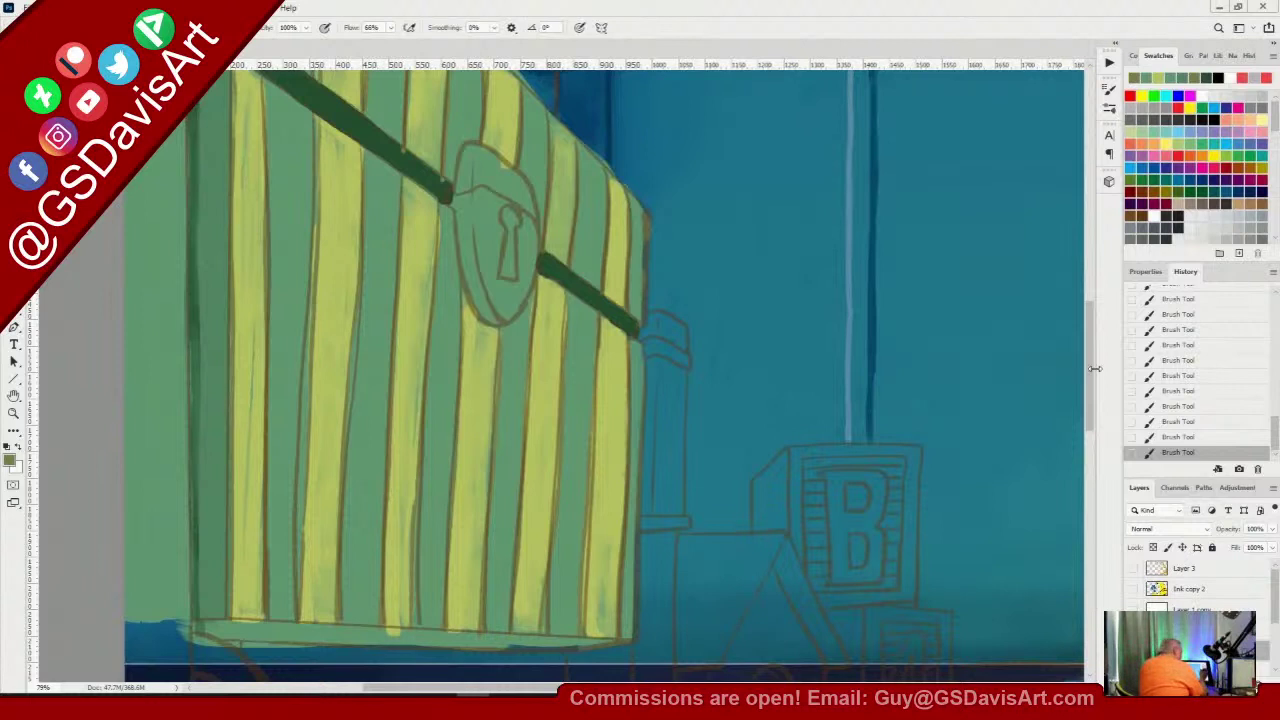
drag(1093, 375, 1094, 302)
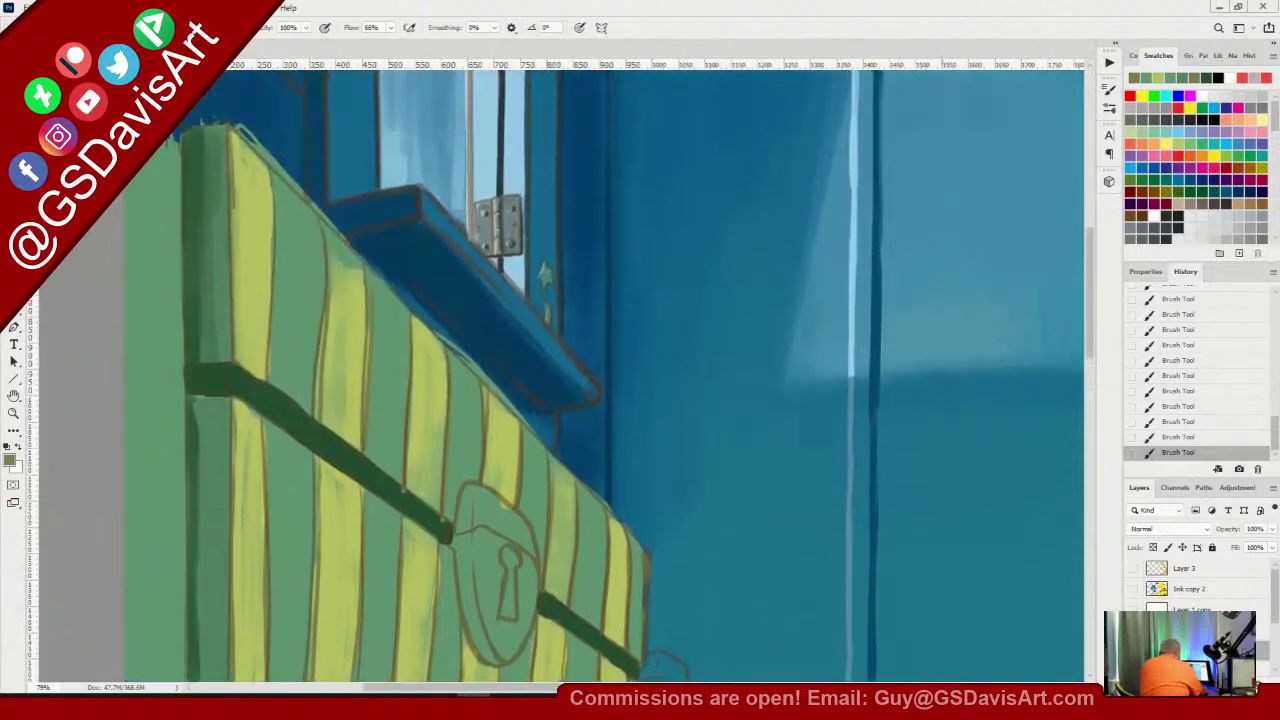
alt+click(508, 248)
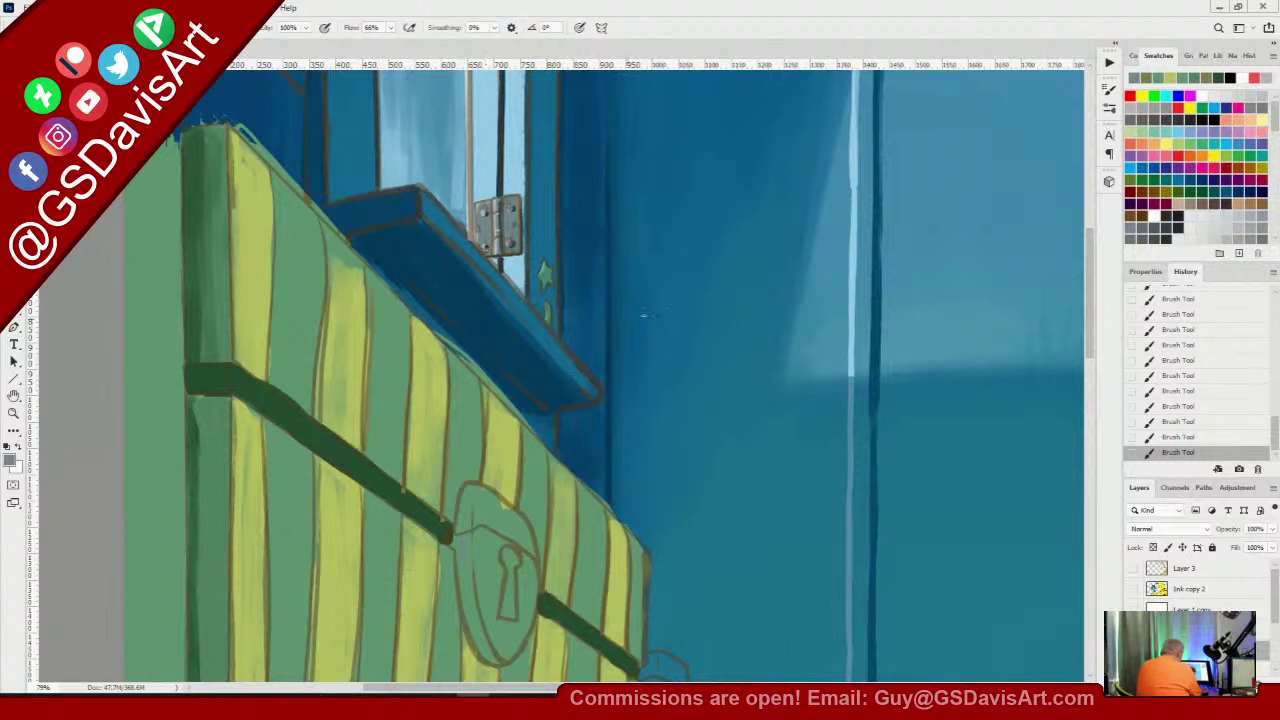
drag(1090, 349, 1090, 406)
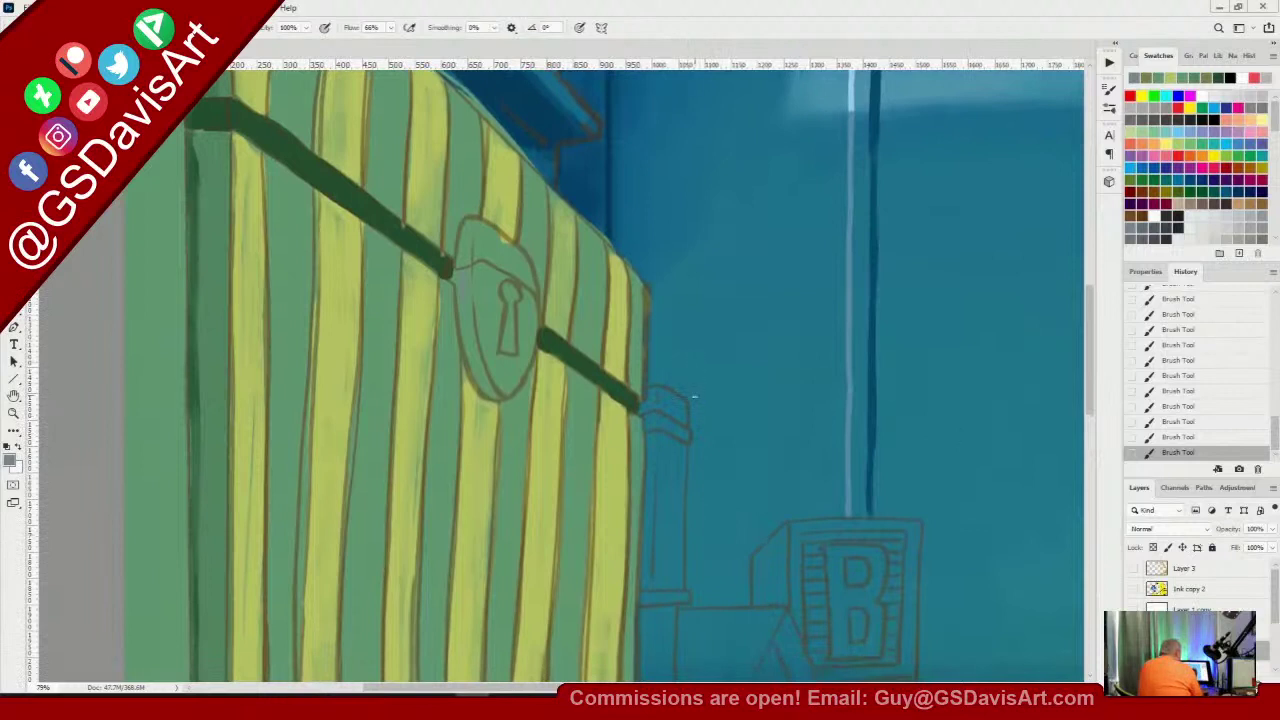
alt+click(679, 387)
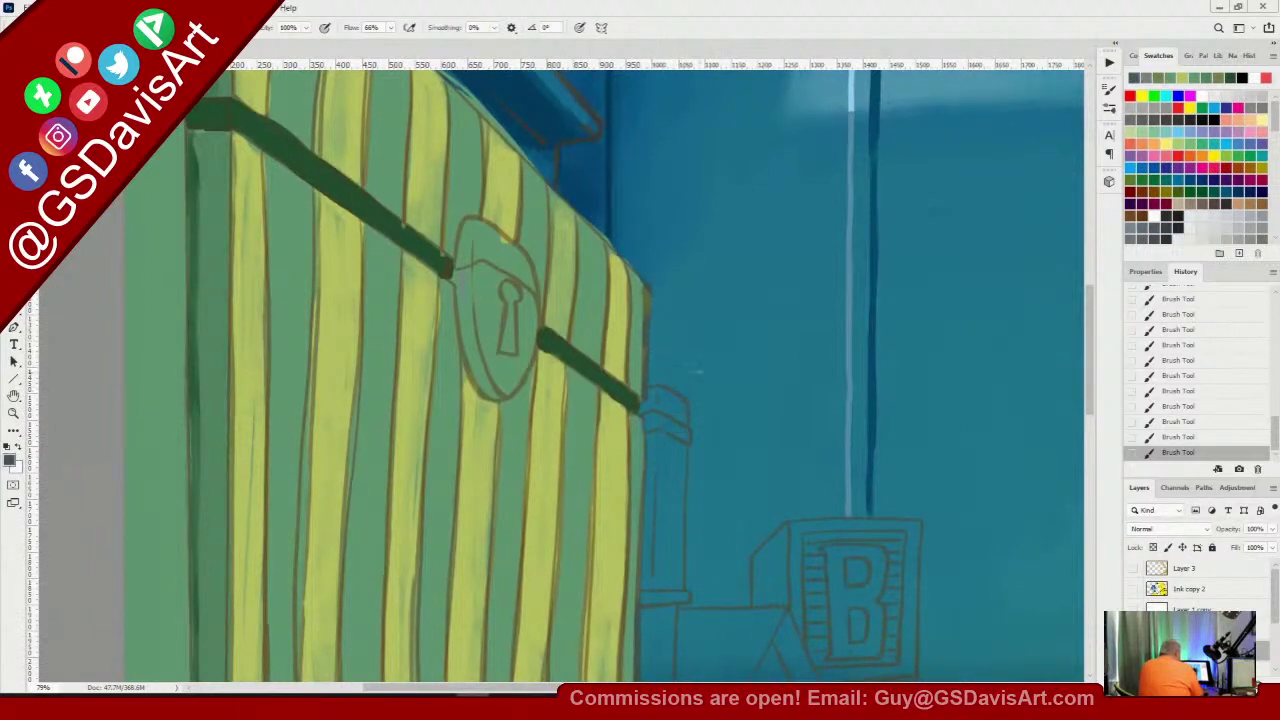
alt+click(673, 383)
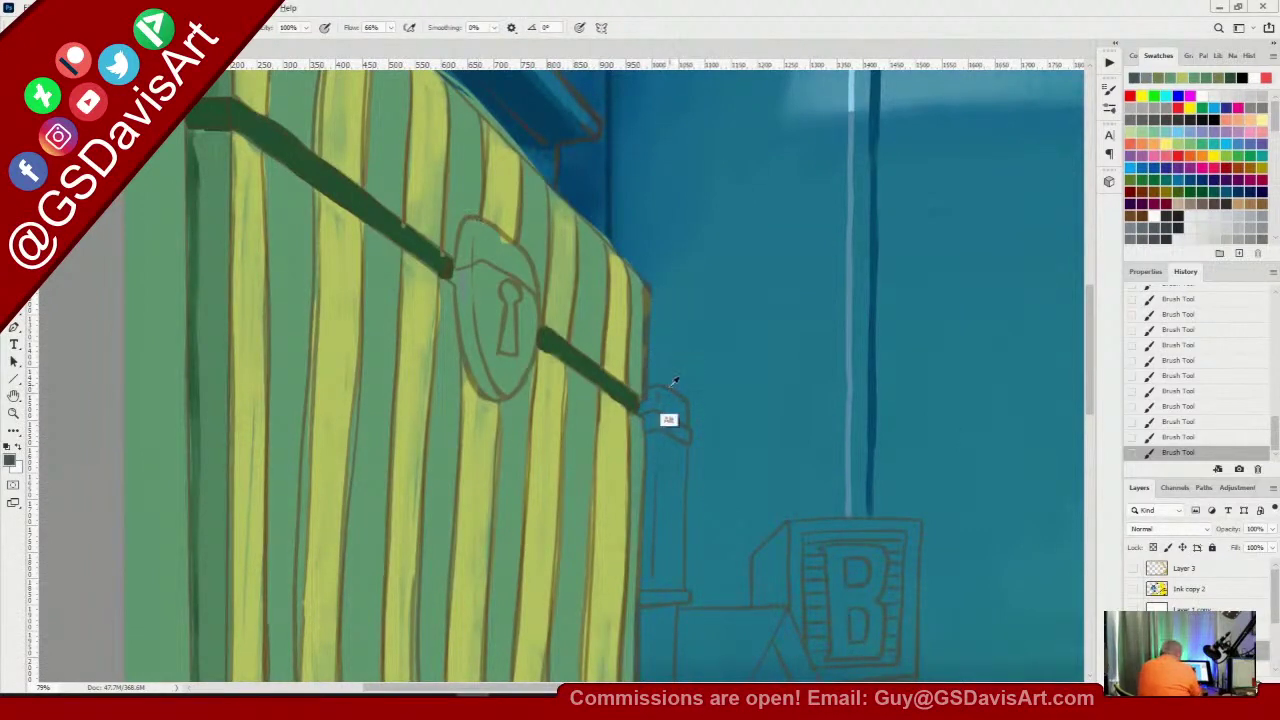
alt+click(668, 383)
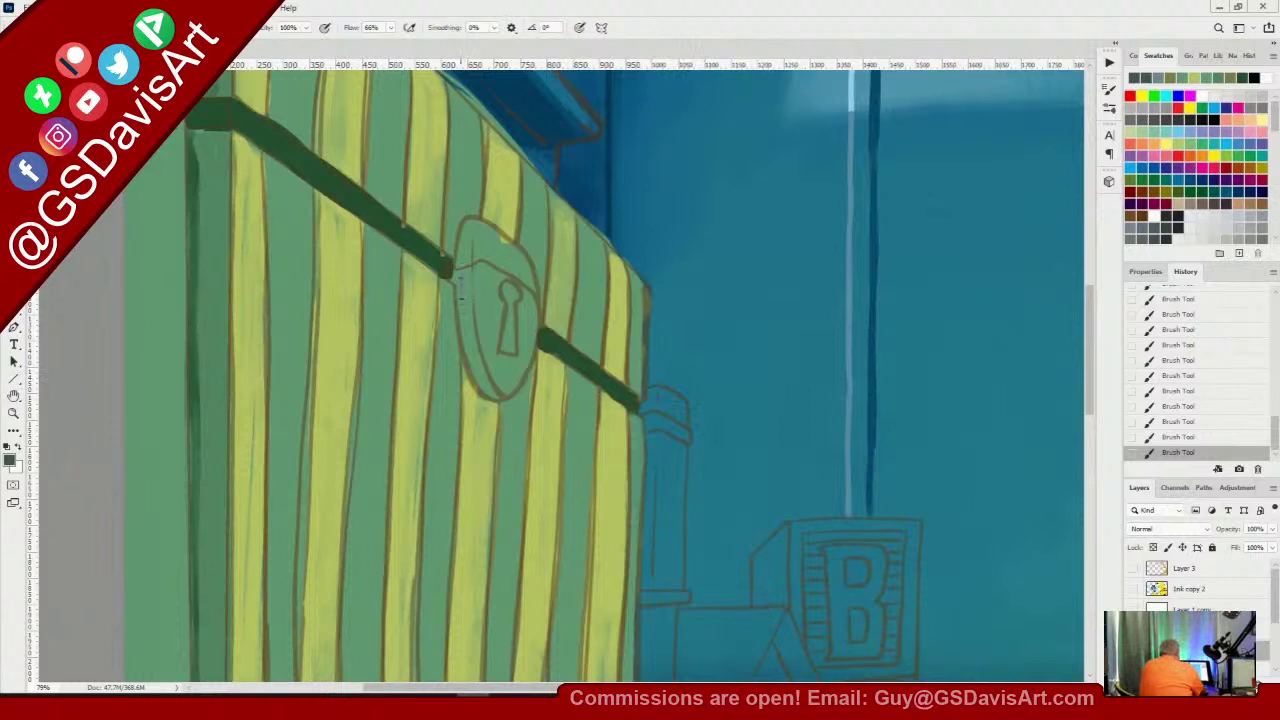
mouse_move(461, 285)
mouse_down()
mouse_move(464, 333)
mouse_move(469, 272)
mouse_move(455, 275)
mouse_up()
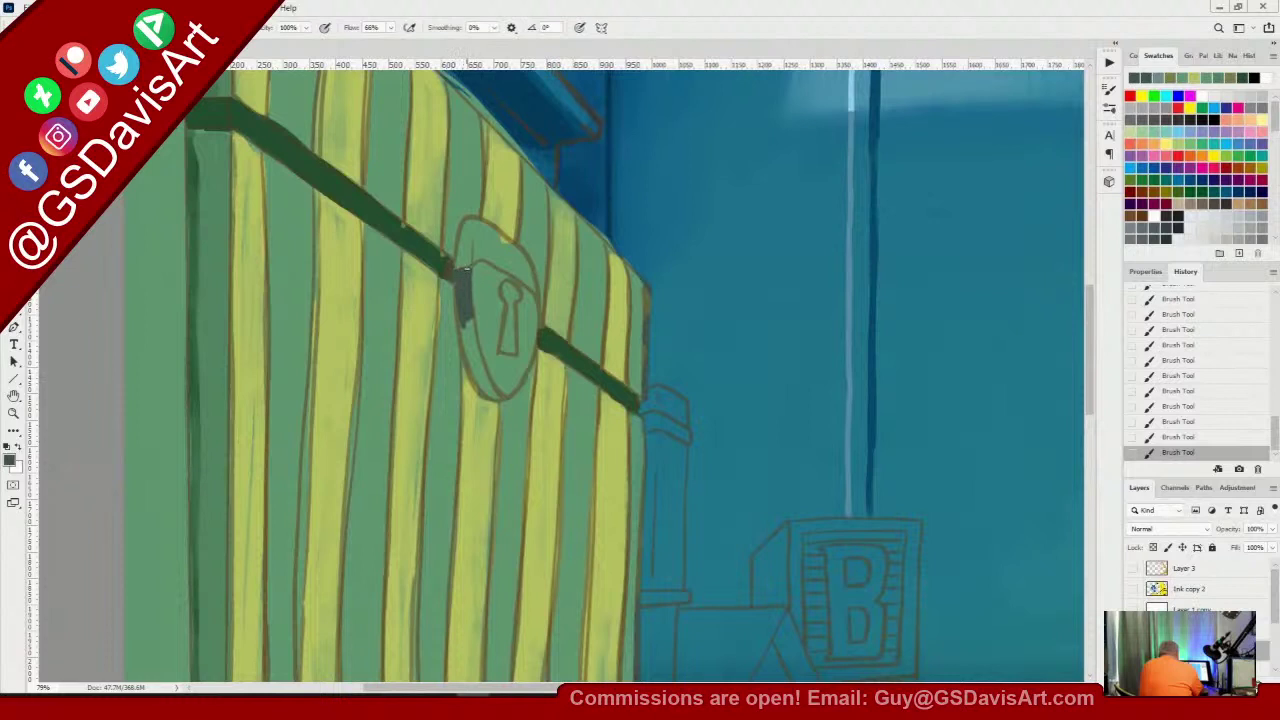
drag(467, 226, 461, 268)
mouse_move(460, 318)
mouse_down()
mouse_move(497, 395)
mouse_move(465, 317)
mouse_move(486, 391)
mouse_move(468, 363)
mouse_move(503, 398)
mouse_move(473, 379)
mouse_up()
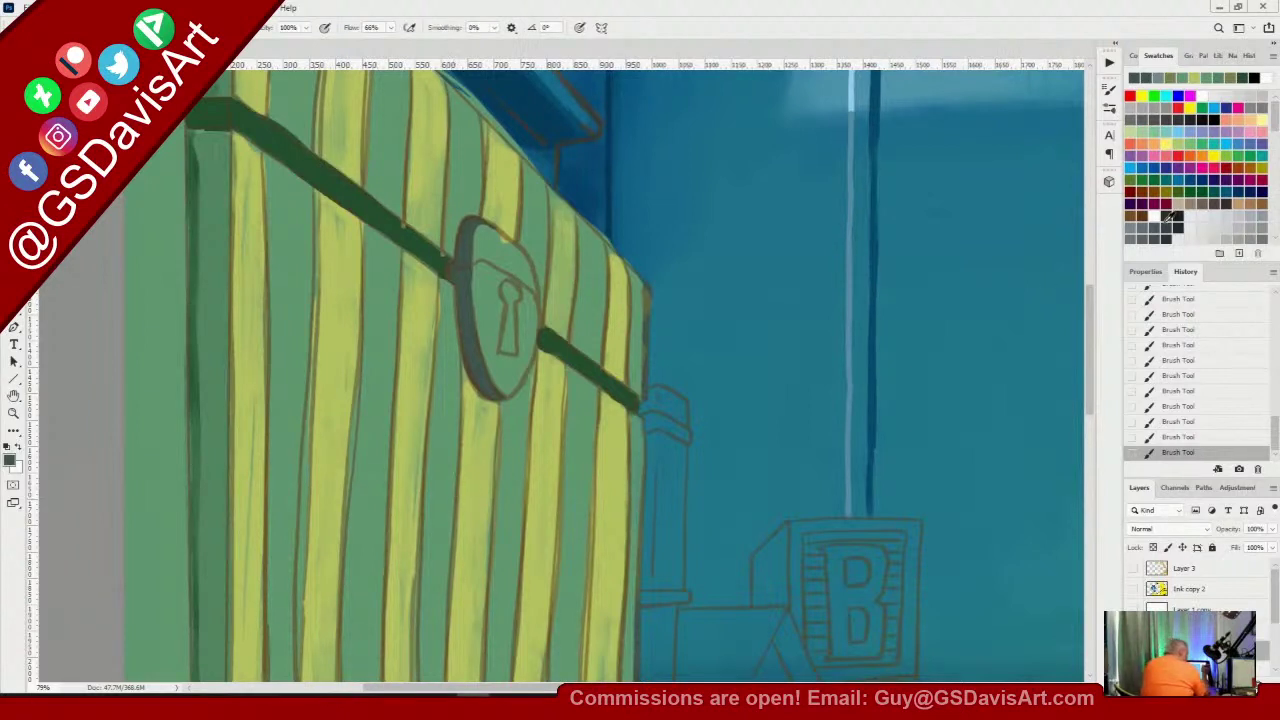
Test a brown swatch on the lock's face, change the colour to pale tan #f1d0a4 and fill the face with it
click(1252, 164)
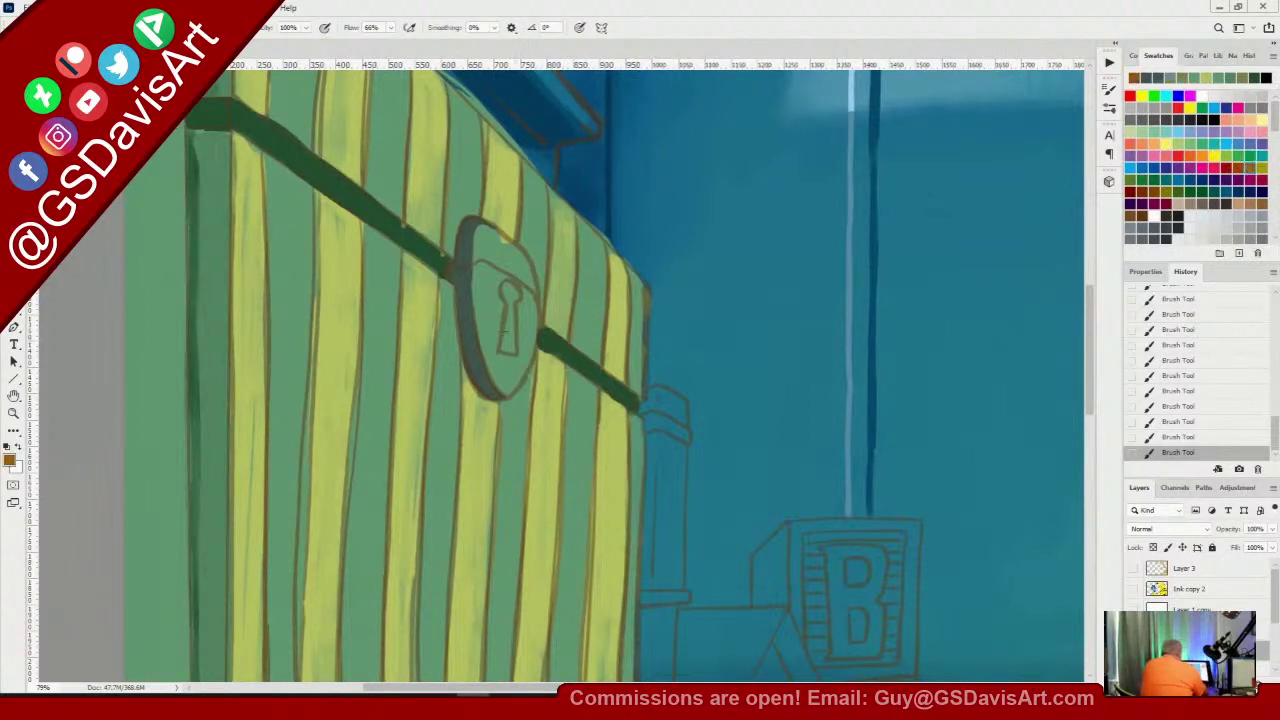
drag(476, 276, 476, 302)
click(10, 459)
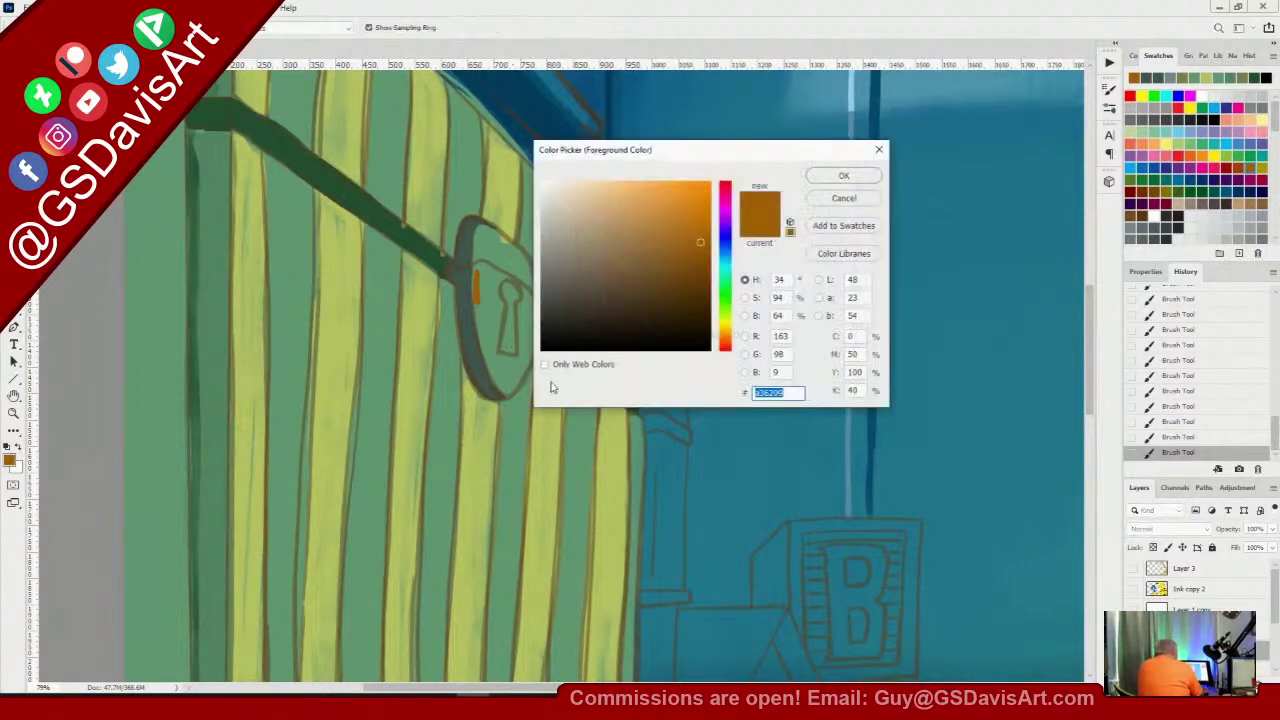
drag(590, 214, 594, 190)
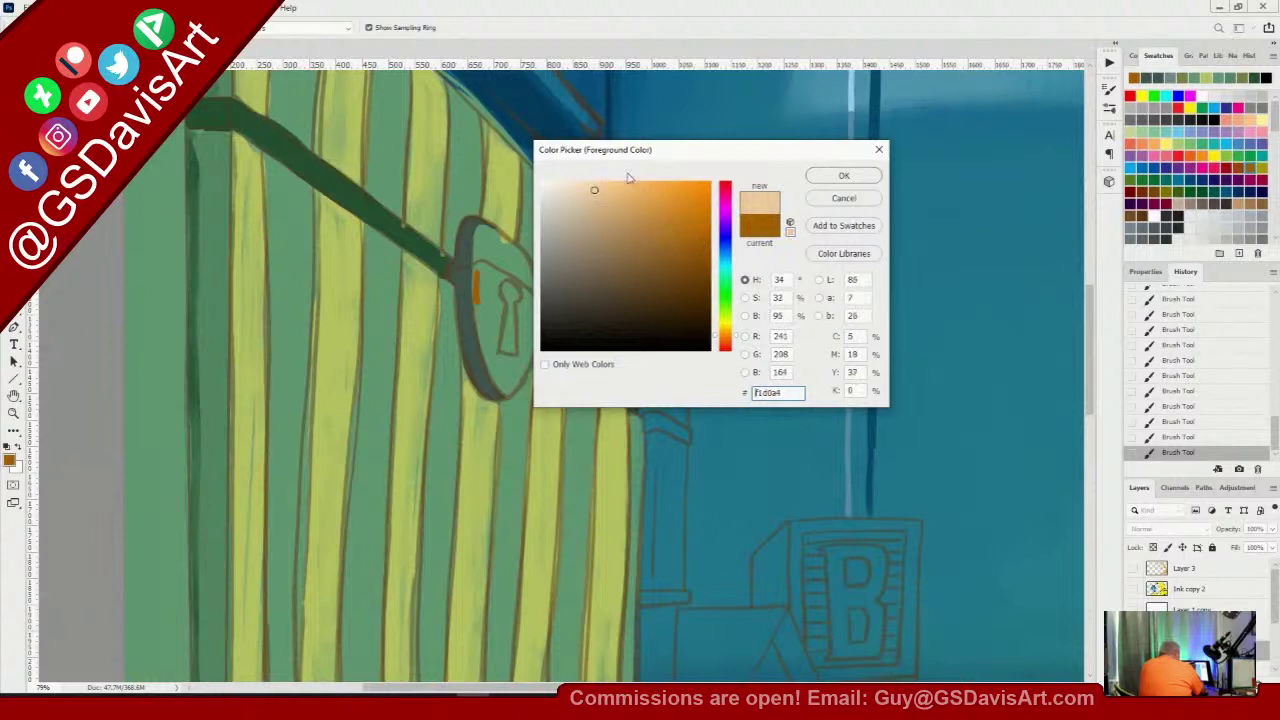
click(844, 176)
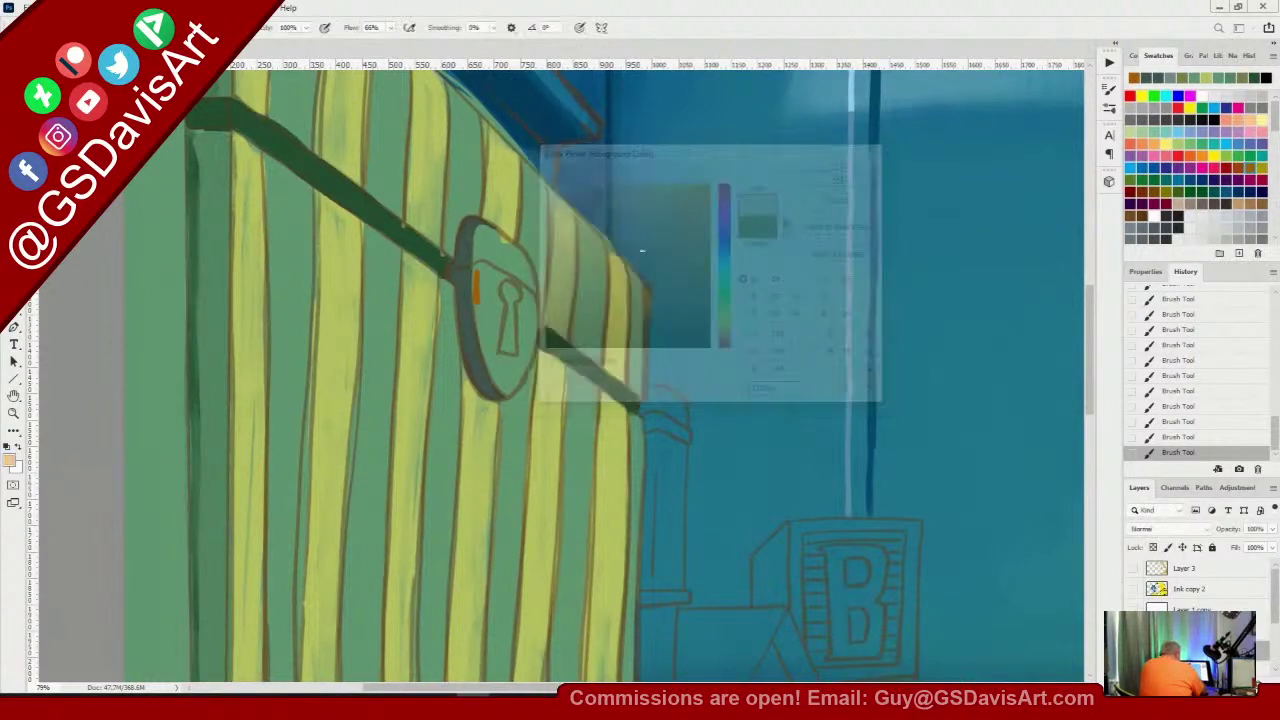
right_click(486, 276)
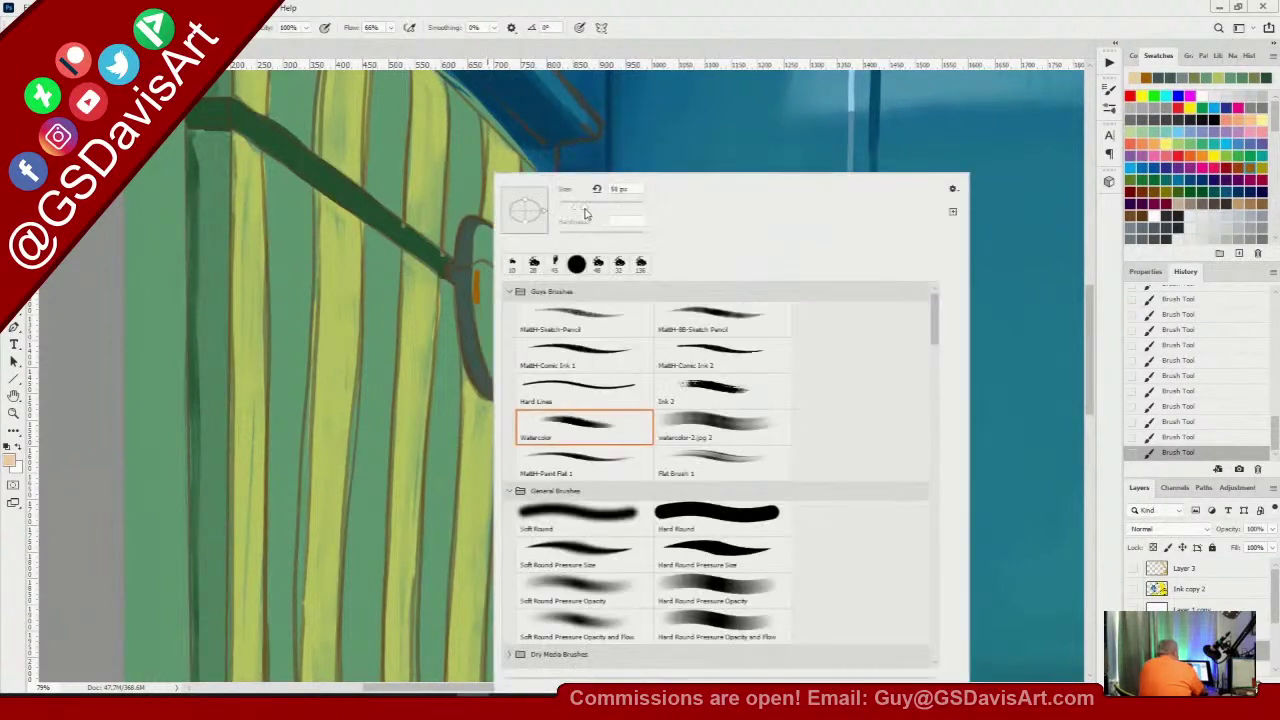
click(650, 27)
mouse_move(486, 285)
mouse_down()
mouse_move(503, 345)
mouse_move(510, 300)
mouse_move(503, 372)
mouse_move(510, 292)
mouse_move(510, 365)
mouse_move(523, 300)
mouse_move(507, 270)
mouse_move(505, 292)
mouse_move(485, 245)
mouse_move(513, 260)
mouse_move(518, 312)
mouse_move(485, 243)
mouse_move(503, 382)
mouse_move(509, 288)
mouse_move(500, 325)
mouse_up()
With a smaller brush, extend the tan to the lock face's edges and clean up the rim with sampled dark gray
right_click(497, 260)
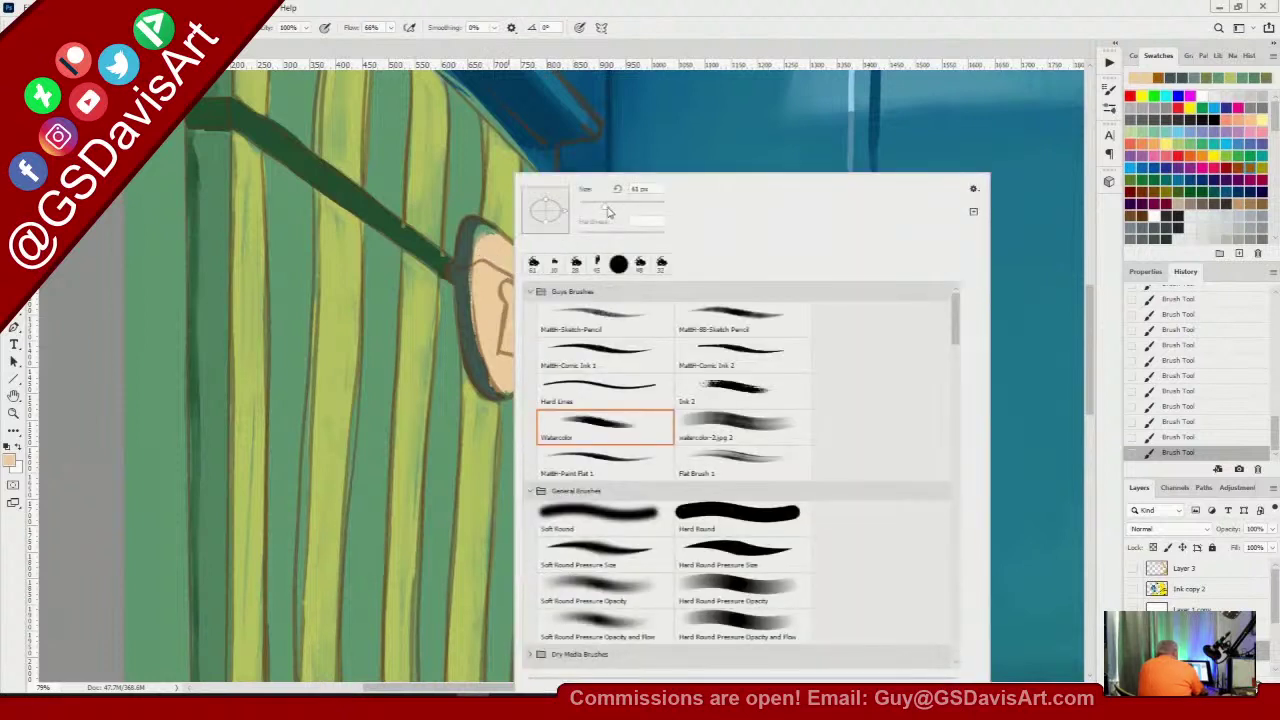
click(592, 211)
click(656, 15)
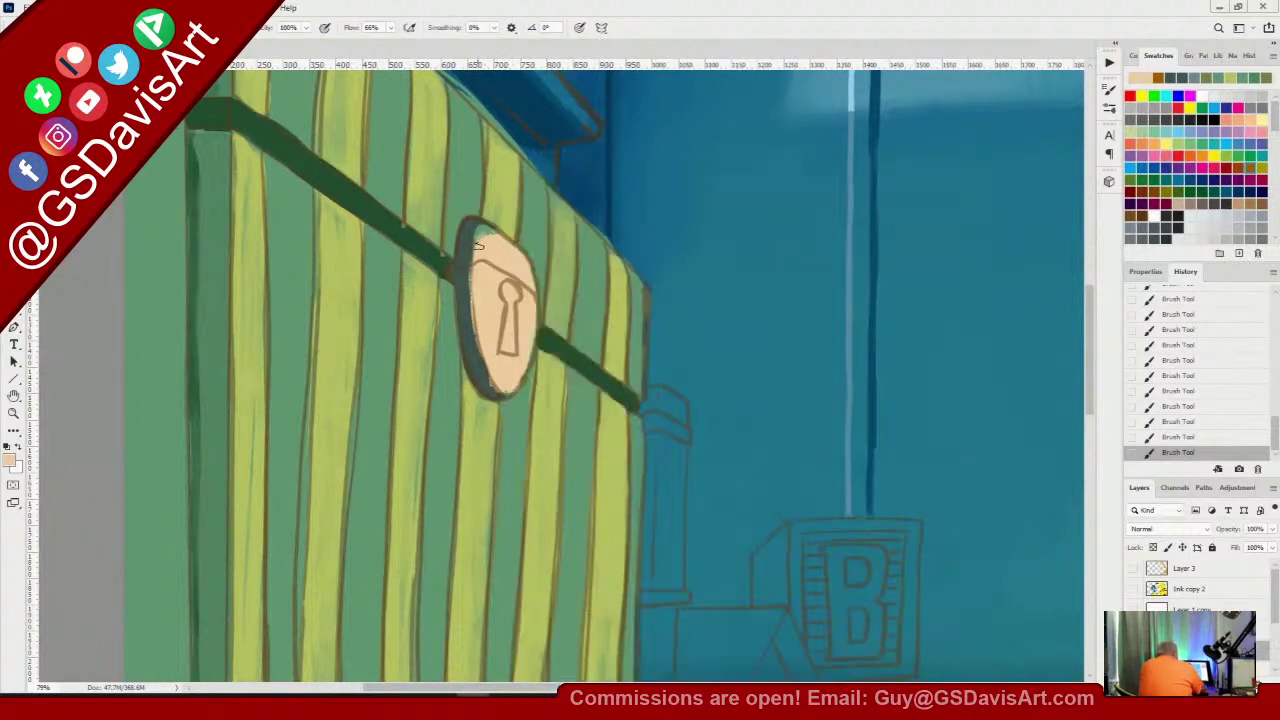
drag(482, 232, 522, 259)
drag(482, 229, 476, 296)
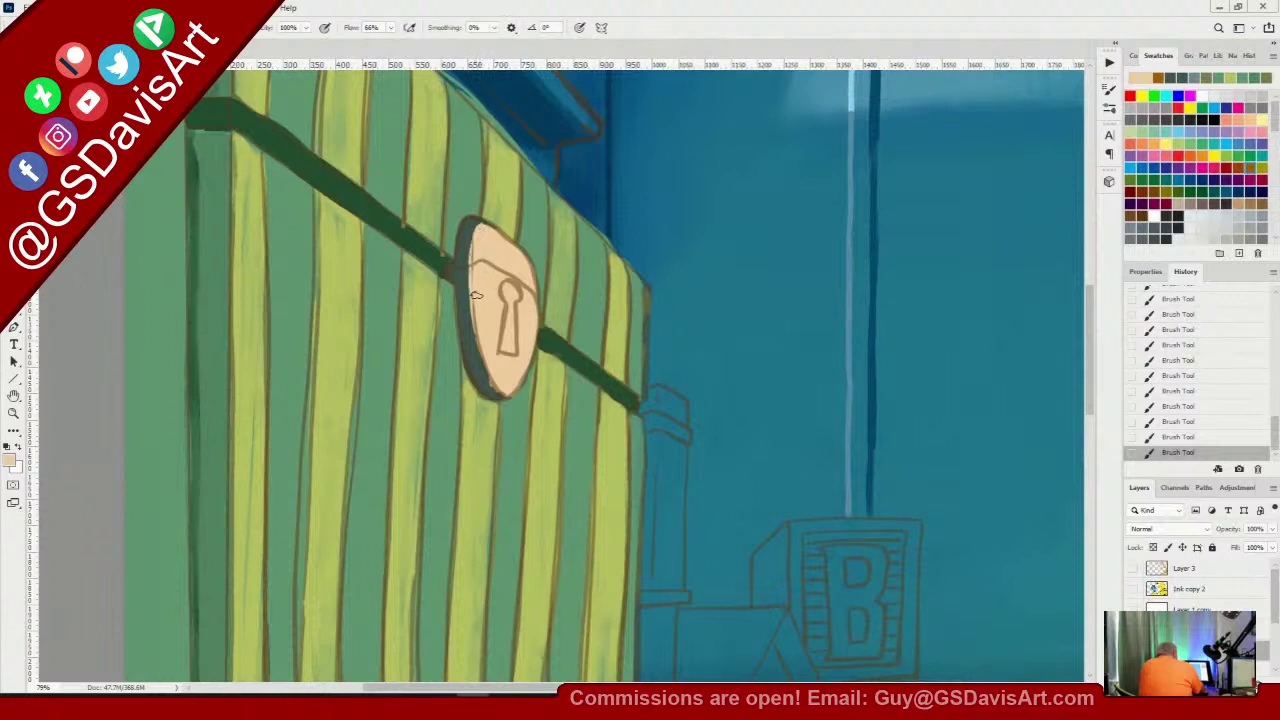
alt+click(468, 249)
mouse_move(465, 248)
mouse_down()
mouse_move(470, 334)
mouse_move(497, 396)
mouse_up()
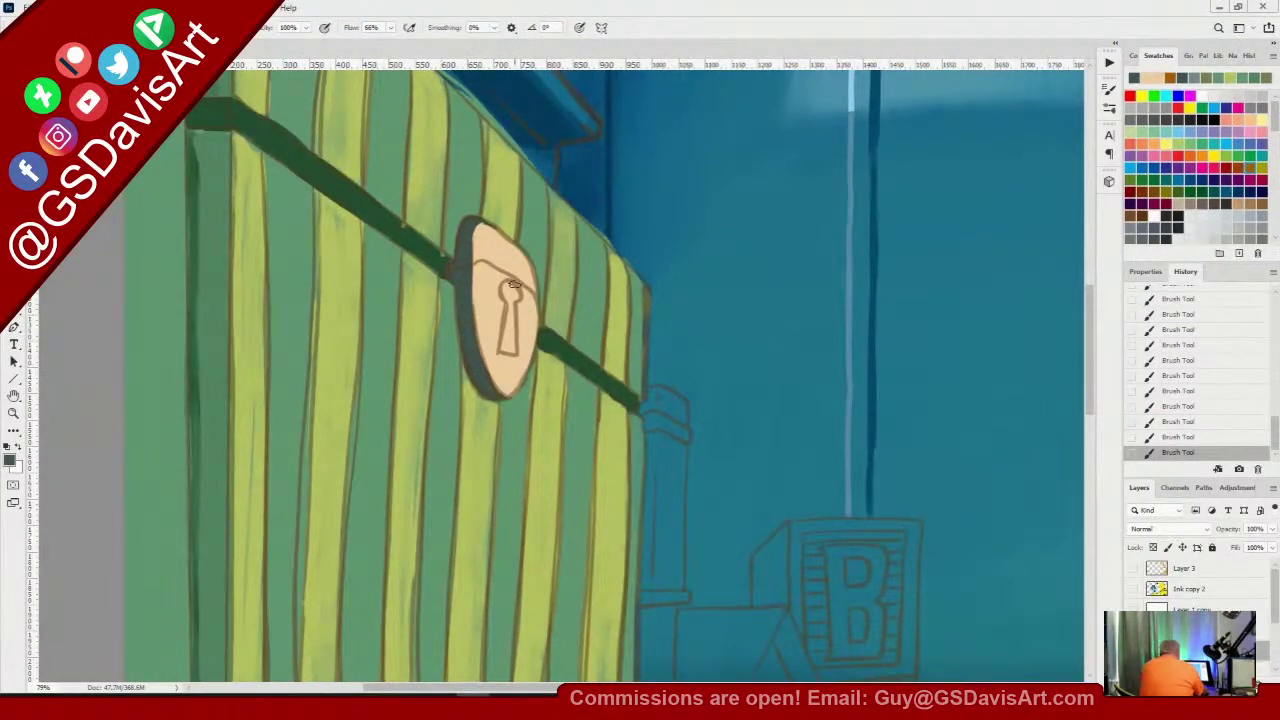
Paint the lock's round keyhole and its stem, plus the curved line above it, in dark gray with a finer brush
click(507, 290)
right_click(561, 245)
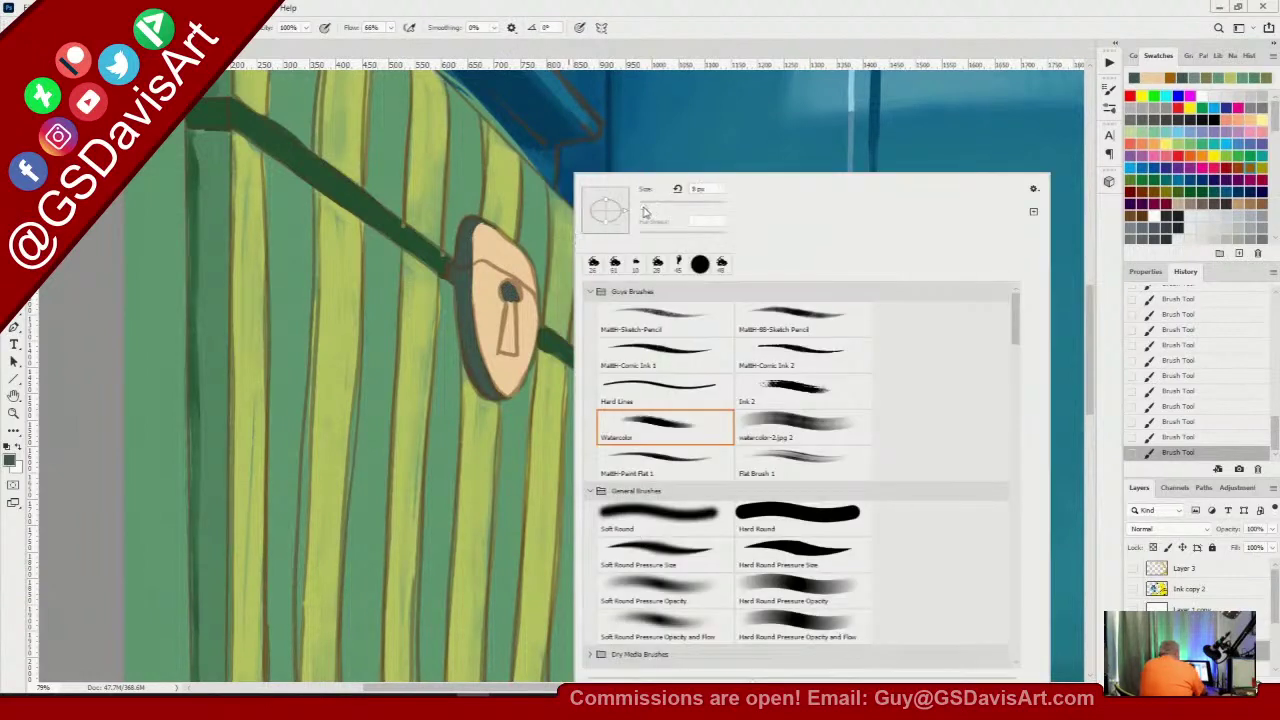
drag(644, 208, 650, 191)
click(645, 17)
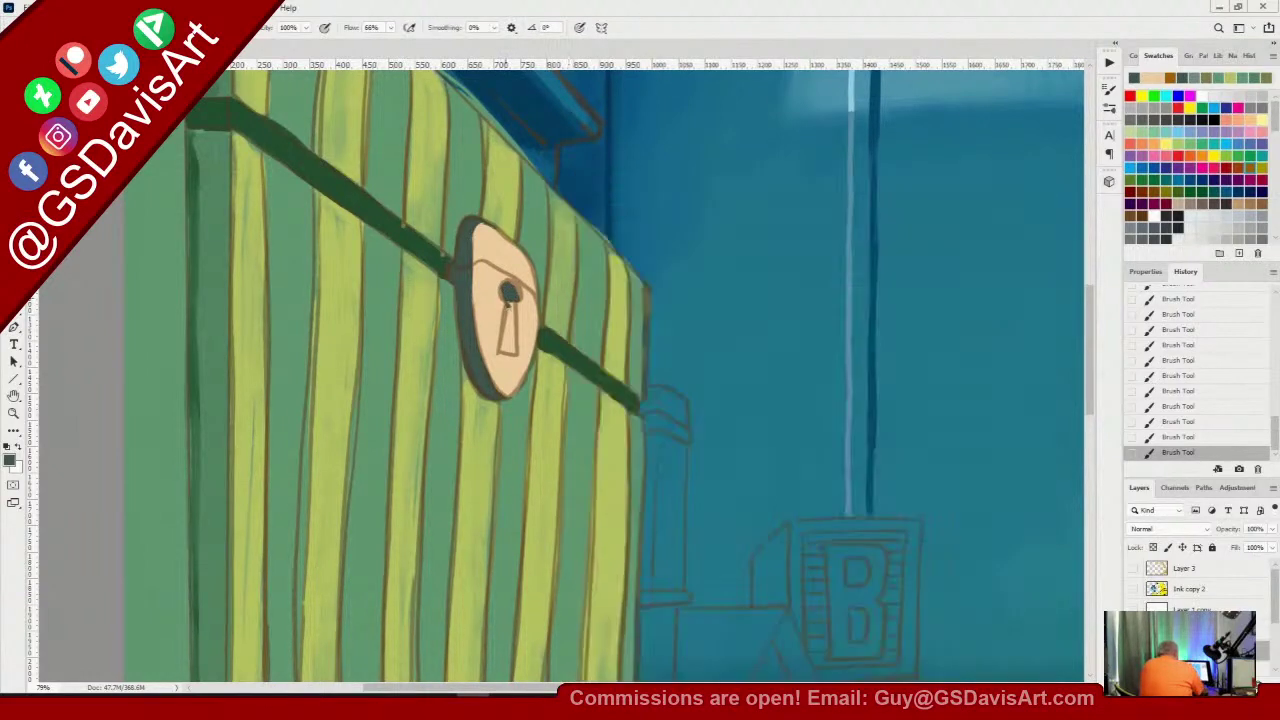
mouse_move(510, 306)
mouse_down()
mouse_move(501, 350)
mouse_move(508, 318)
mouse_up()
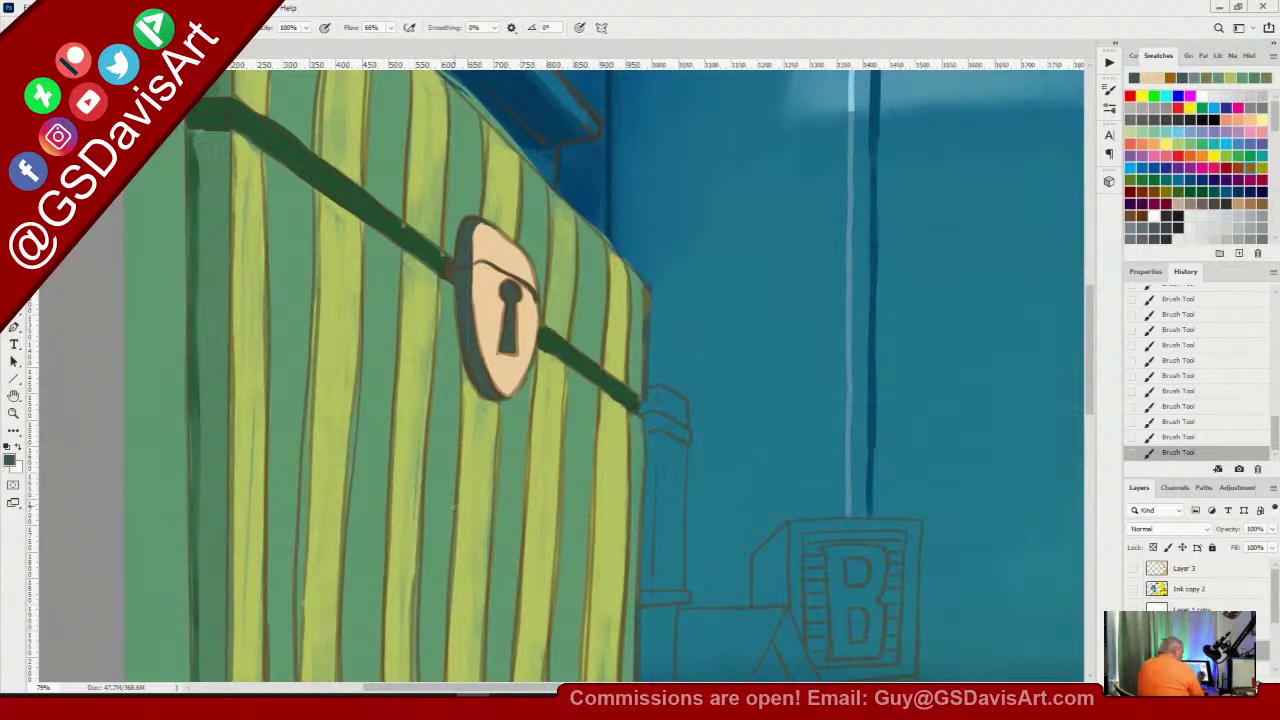
Hide the ink sketch, mix a darker golden tone from the sampled tan and shade the lock face beside the keyhole
click(1133, 631)
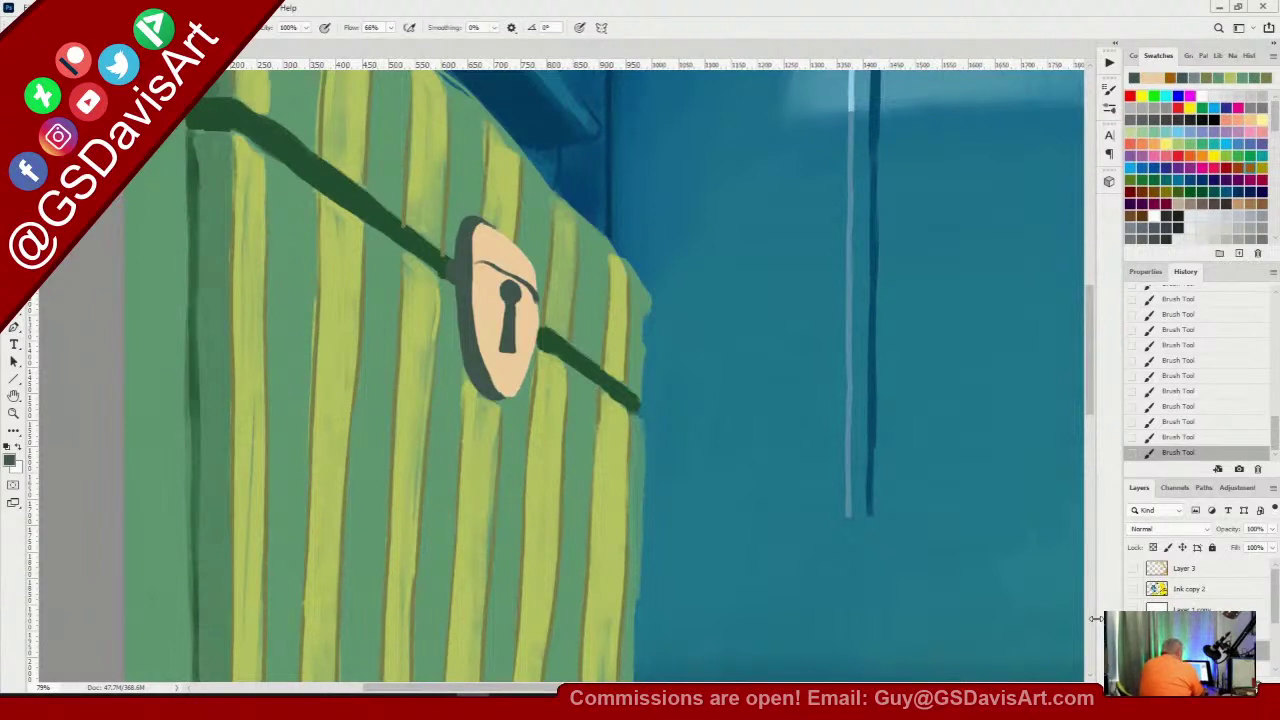
alt+click(506, 389)
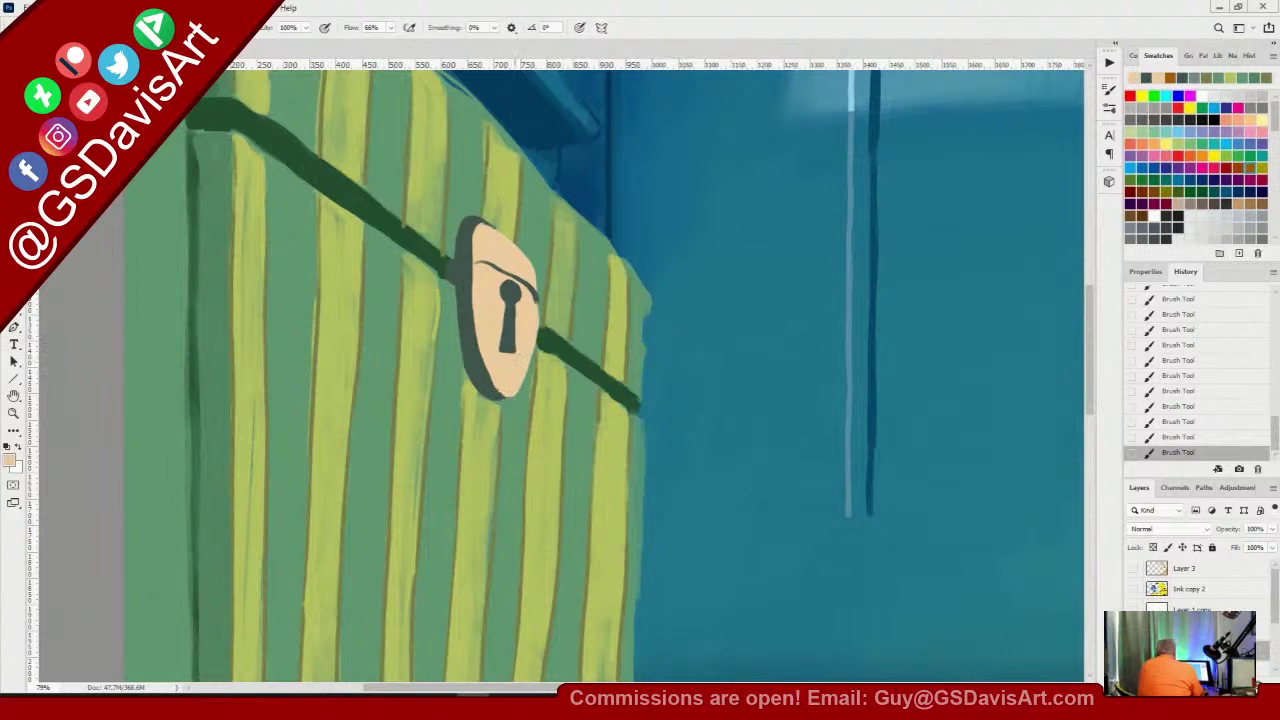
click(10, 462)
mouse_move(596, 191)
mouse_down()
mouse_move(643, 194)
mouse_move(626, 218)
mouse_up()
drag(730, 333, 730, 326)
click(850, 178)
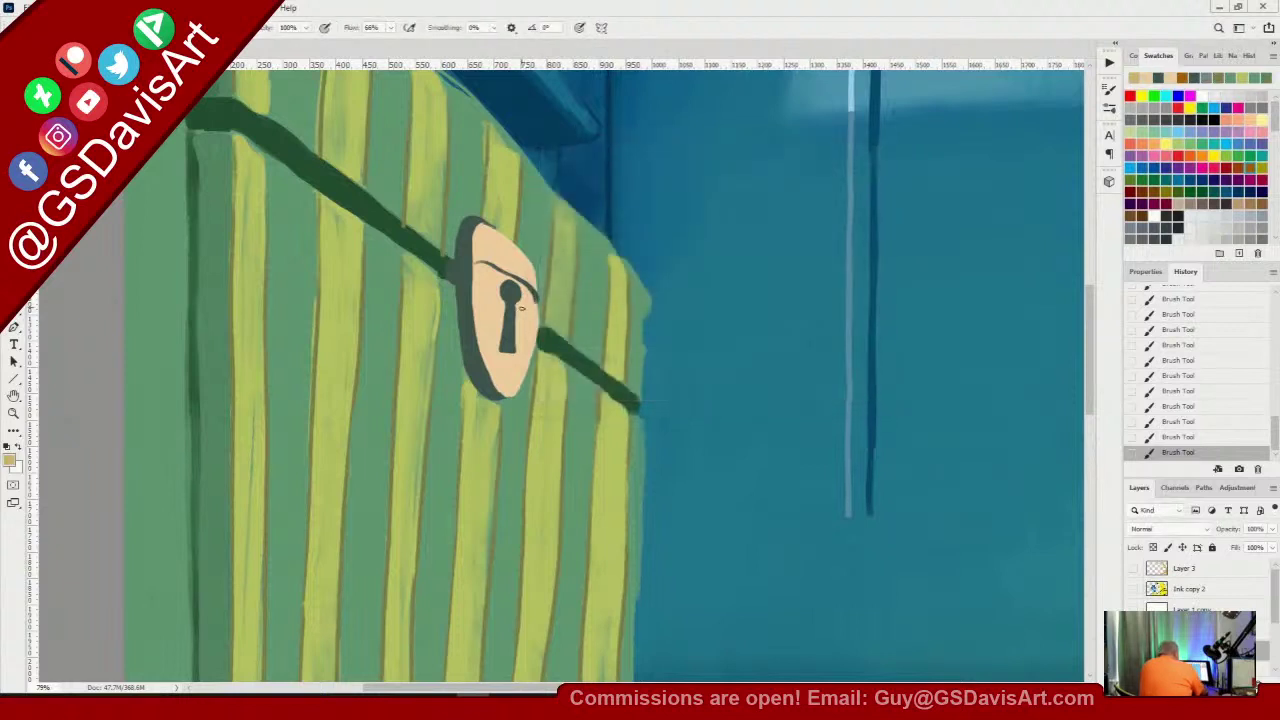
mouse_move(483, 284)
mouse_down()
mouse_move(497, 377)
mouse_move(484, 295)
mouse_move(492, 346)
mouse_move(497, 305)
mouse_up()
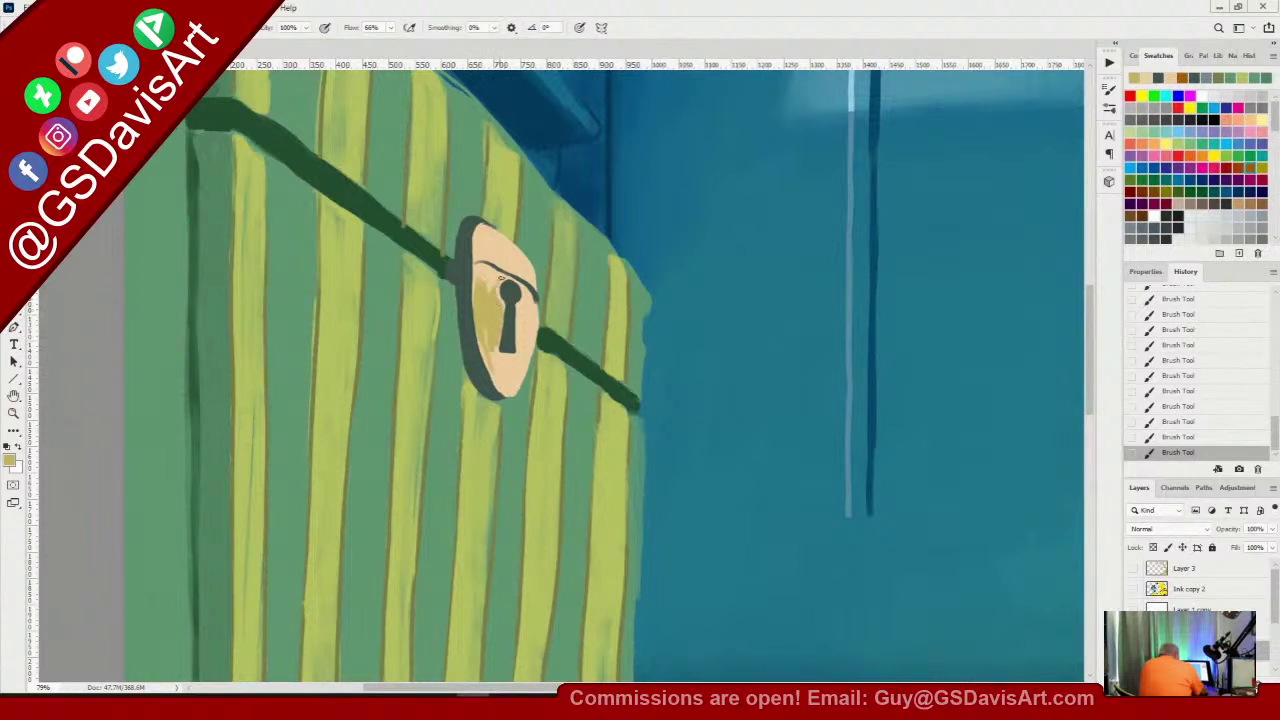
Enlarge the brush and spread the golden tone over the rest of the lock's face, above and below the keyhole
right_click(515, 306)
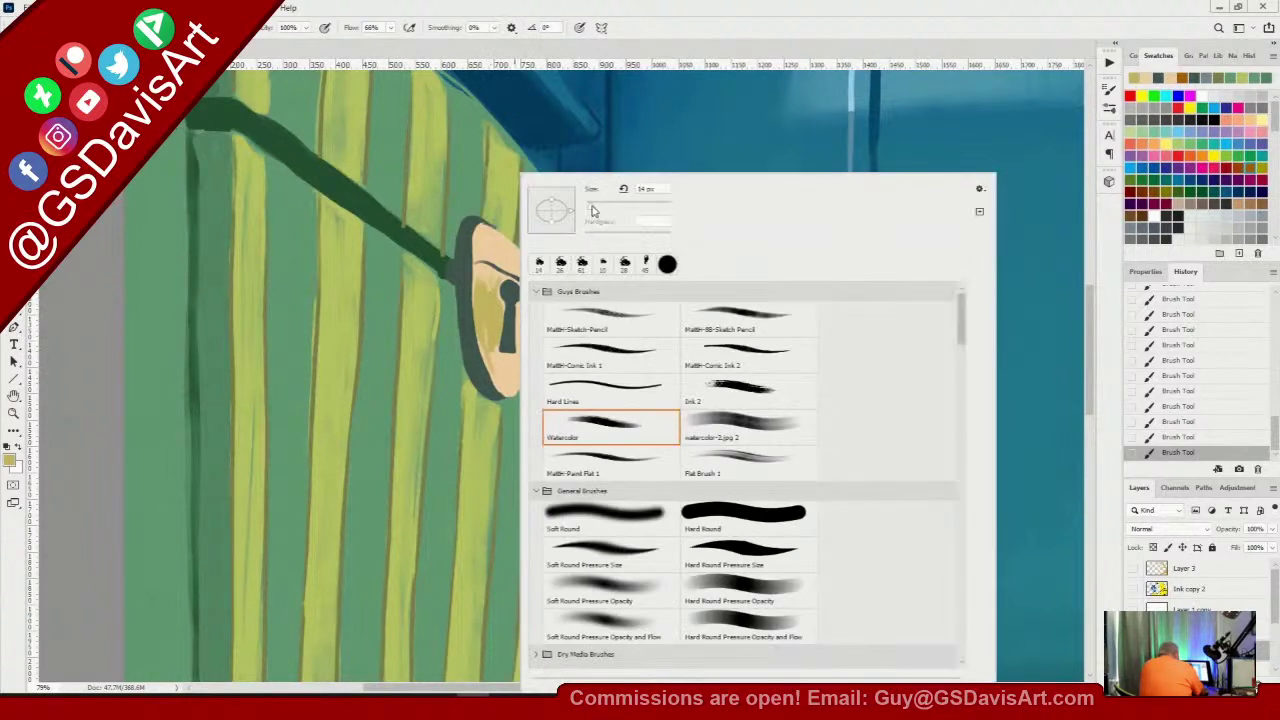
drag(592, 208, 604, 208)
click(655, 18)
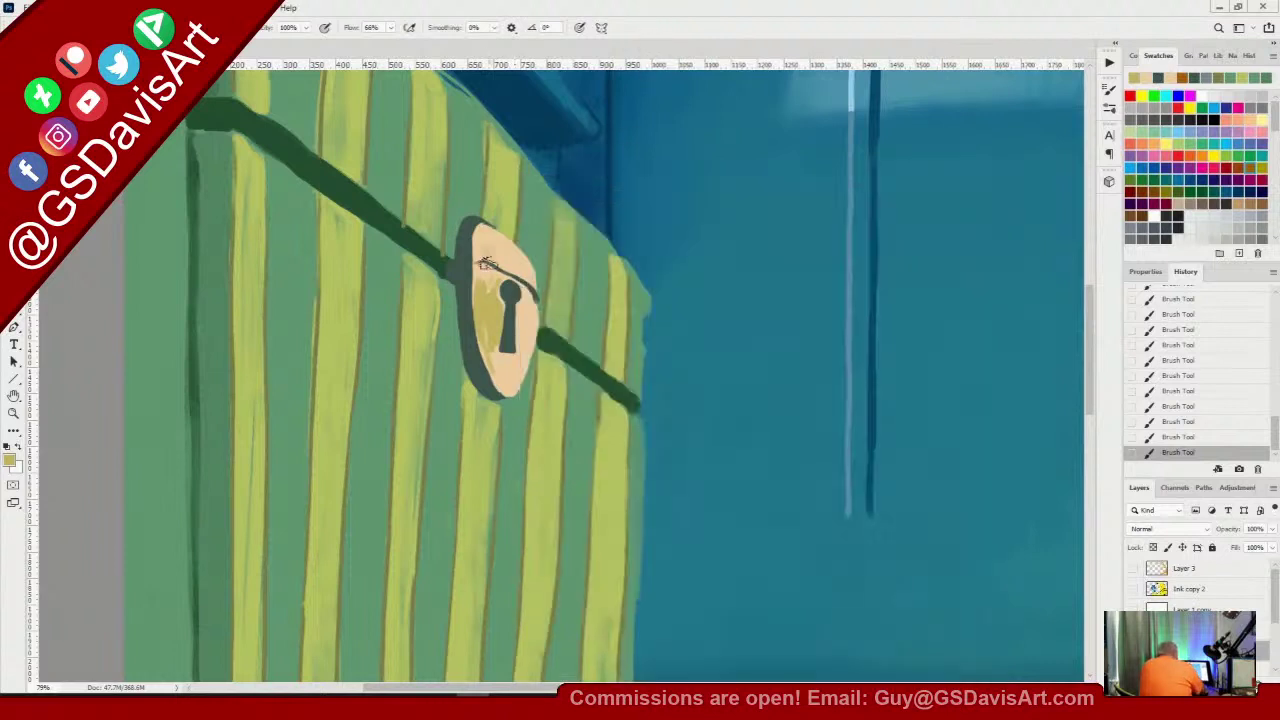
mouse_move(480, 252)
mouse_down()
mouse_move(522, 272)
mouse_move(494, 240)
mouse_move(526, 276)
mouse_move(492, 258)
mouse_move(524, 278)
mouse_move(534, 325)
mouse_move(527, 305)
mouse_move(510, 384)
mouse_move(493, 351)
mouse_move(509, 389)
mouse_move(496, 359)
mouse_move(514, 360)
mouse_move(509, 373)
mouse_move(486, 322)
mouse_move(510, 391)
mouse_move(481, 266)
mouse_move(497, 304)
mouse_up()
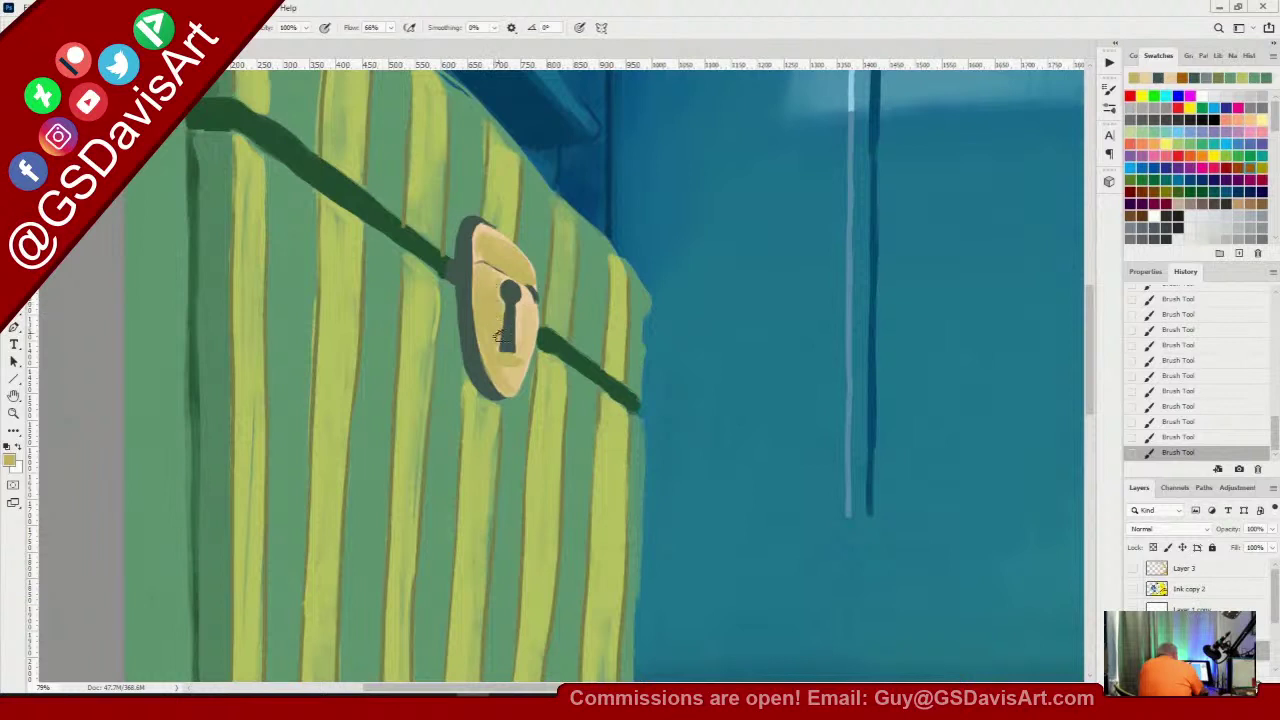
mouse_move(523, 345)
mouse_down()
mouse_move(526, 292)
mouse_move(515, 372)
mouse_move(497, 355)
mouse_move(502, 377)
mouse_up()
mouse_move(483, 242)
mouse_down()
mouse_move(482, 283)
mouse_move(482, 235)
mouse_move(509, 258)
mouse_move(469, 260)
mouse_move(467, 232)
mouse_move(468, 291)
mouse_move(471, 222)
mouse_move(475, 354)
mouse_move(490, 390)
mouse_move(466, 253)
mouse_move(486, 382)
mouse_move(472, 352)
mouse_move(468, 255)
mouse_move(492, 394)
mouse_move(465, 320)
mouse_move(472, 245)
mouse_move(490, 392)
mouse_move(465, 326)
mouse_move(465, 284)
mouse_move(495, 396)
mouse_move(461, 292)
mouse_move(467, 230)
mouse_move(463, 244)
mouse_move(485, 224)
mouse_move(525, 268)
mouse_move(511, 248)
mouse_move(527, 291)
mouse_move(532, 275)
mouse_move(529, 330)
mouse_move(530, 293)
mouse_up()
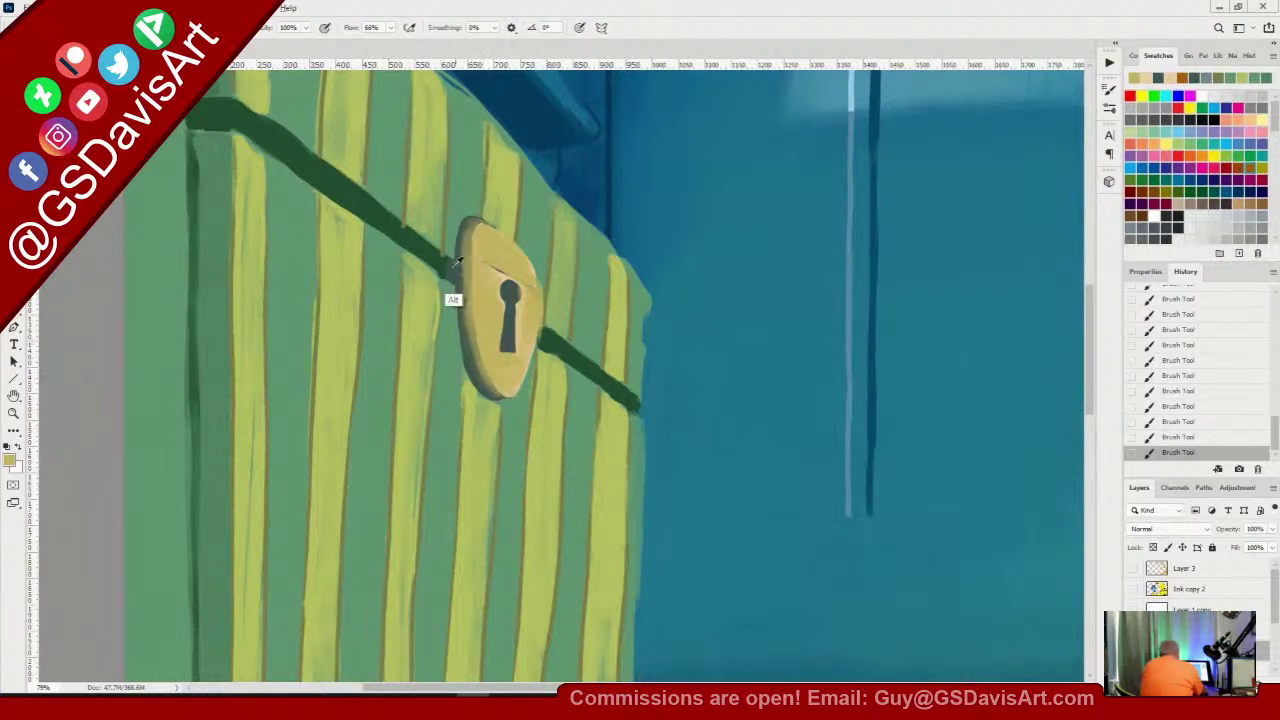
Paint depth inside the keyhole with olive sampled from the lock's rim and add white highlights to the lock's face
alt+click(460, 310)
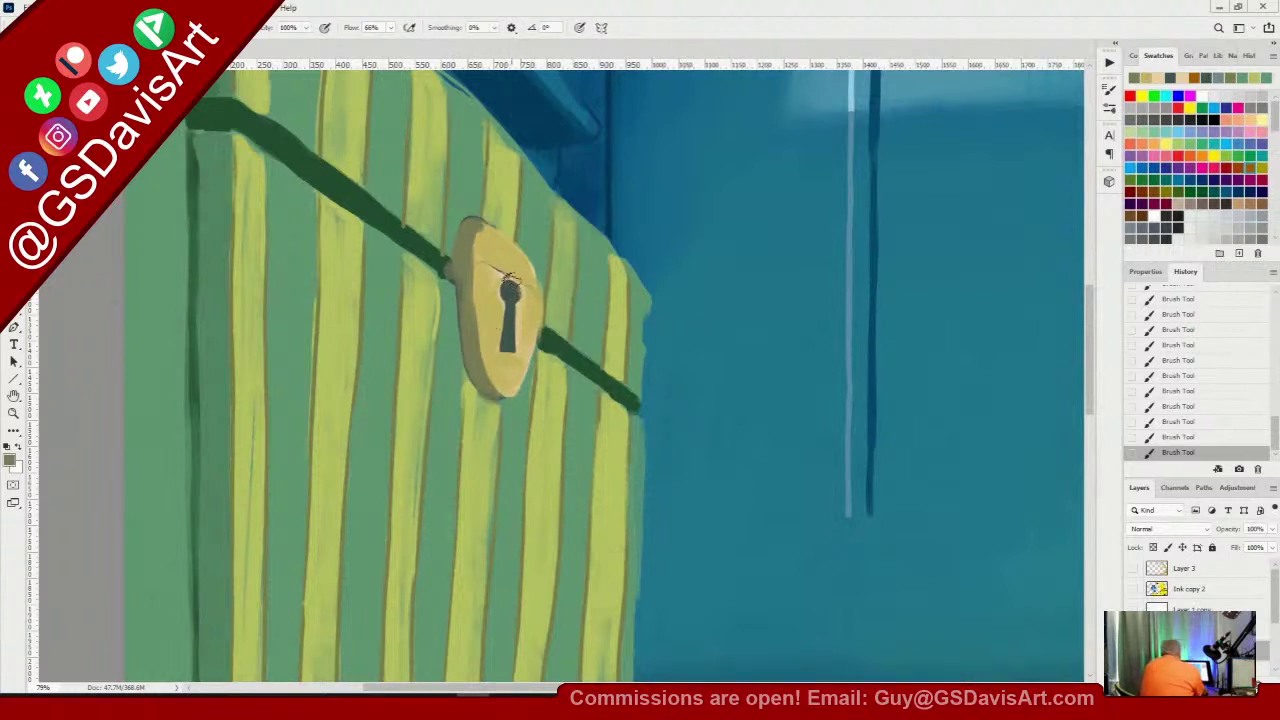
right_click(512, 280)
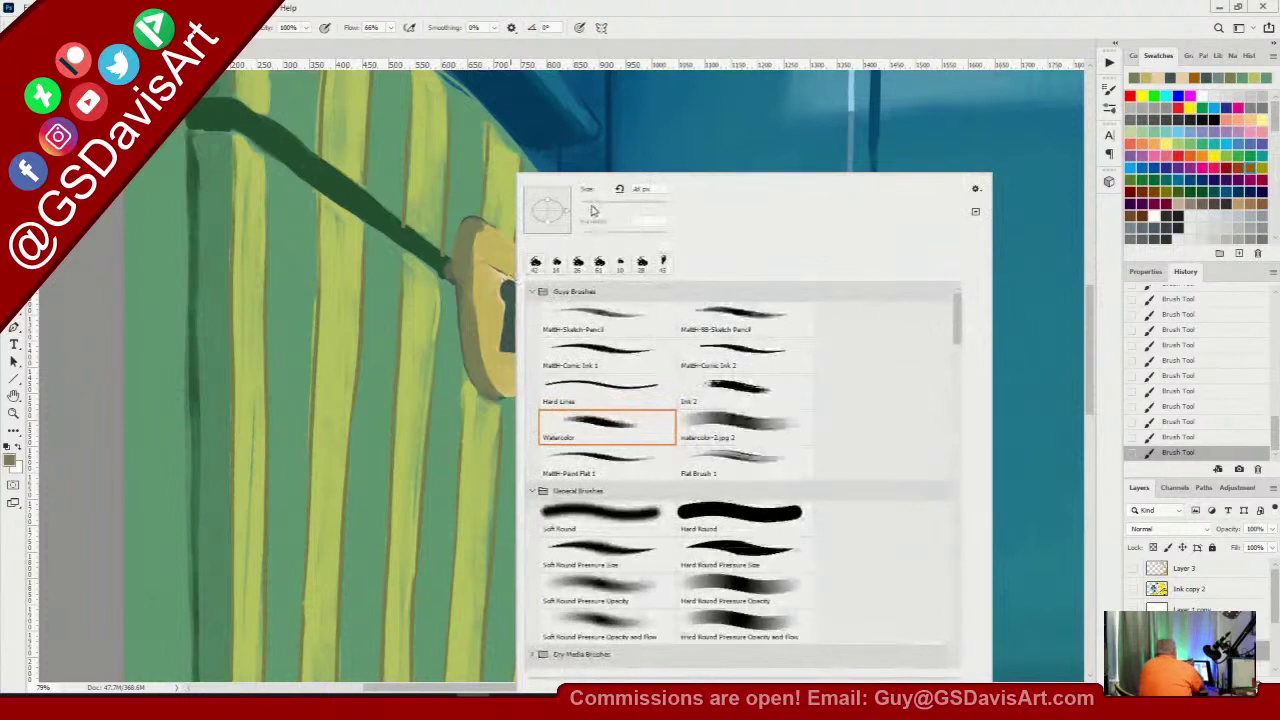
click(509, 292)
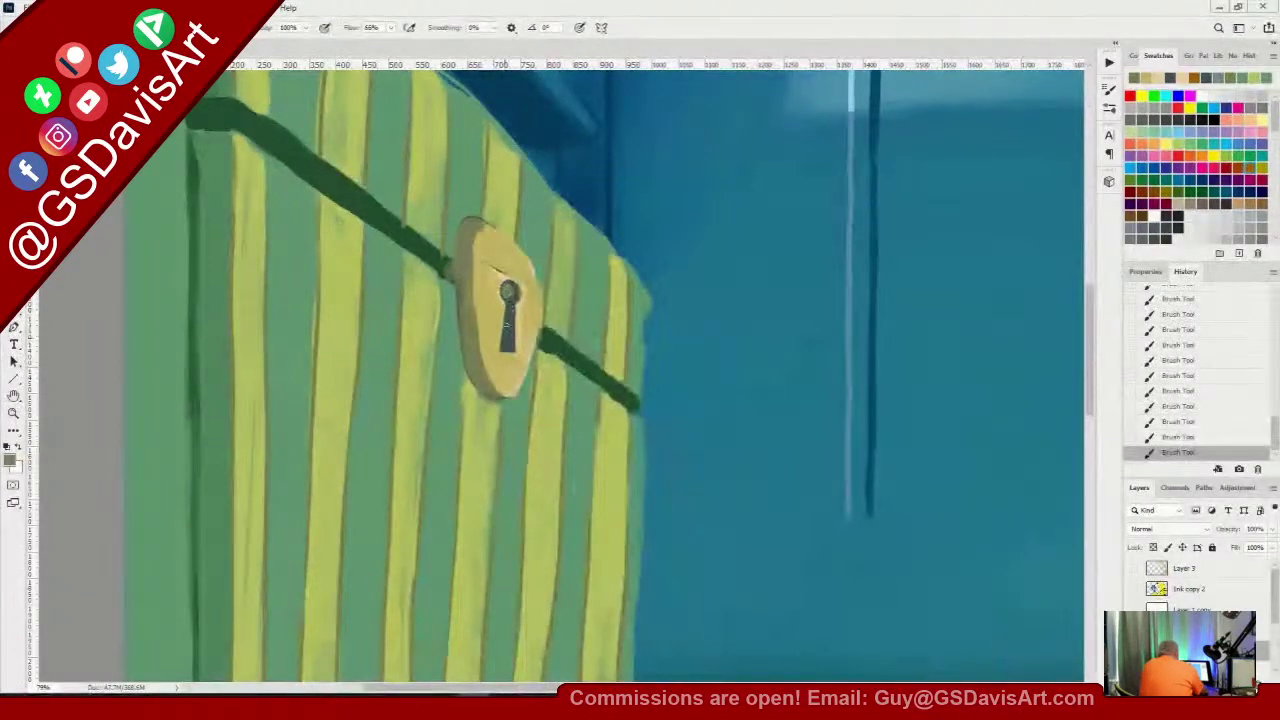
drag(506, 322, 502, 348)
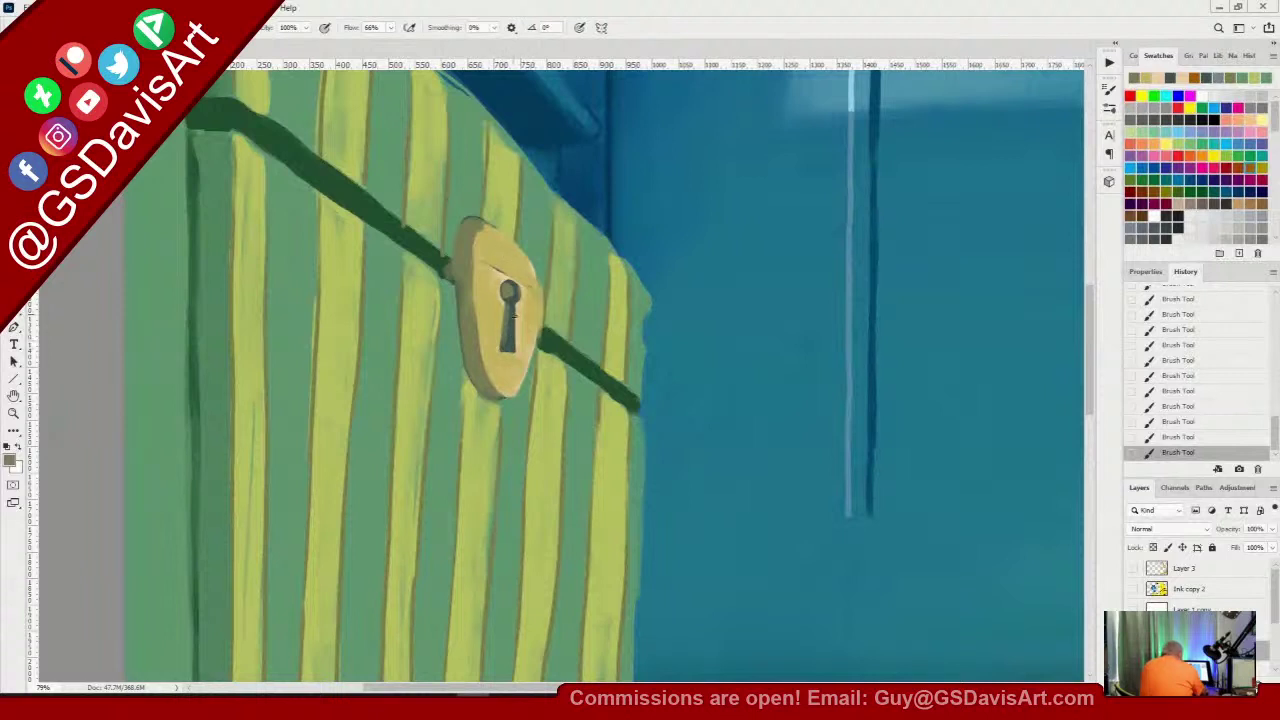
click(1155, 215)
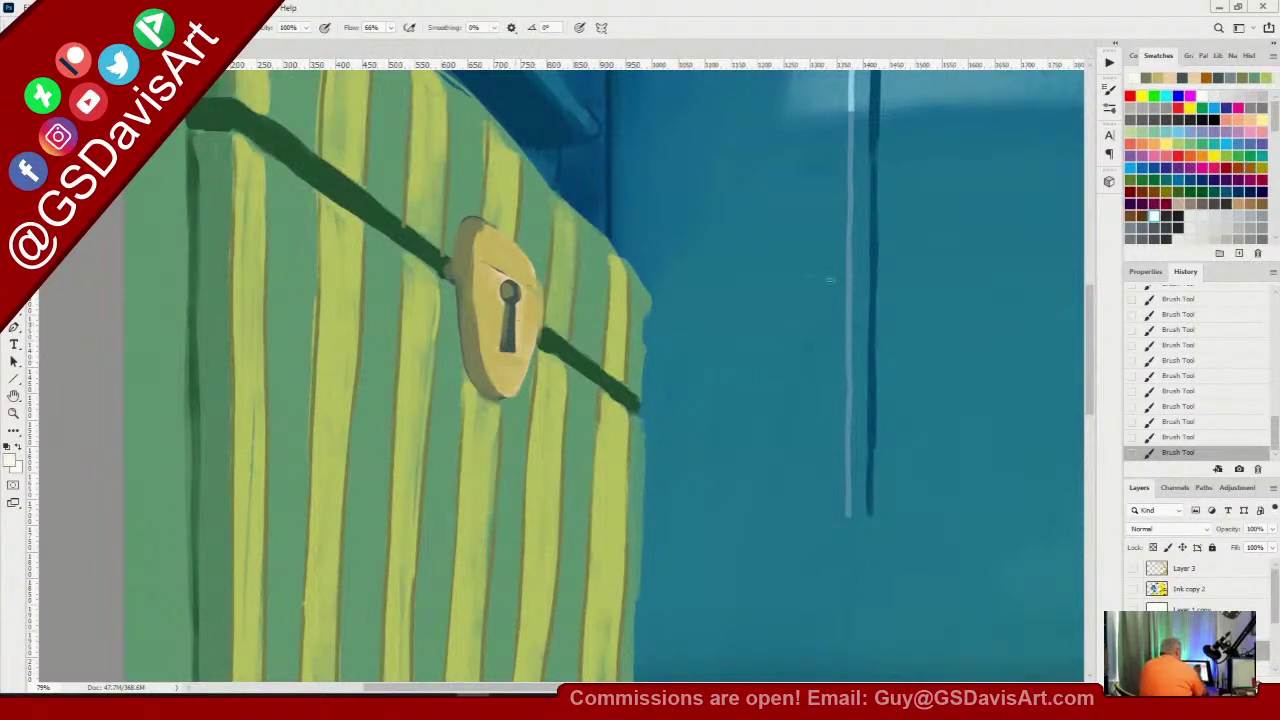
drag(476, 243, 486, 230)
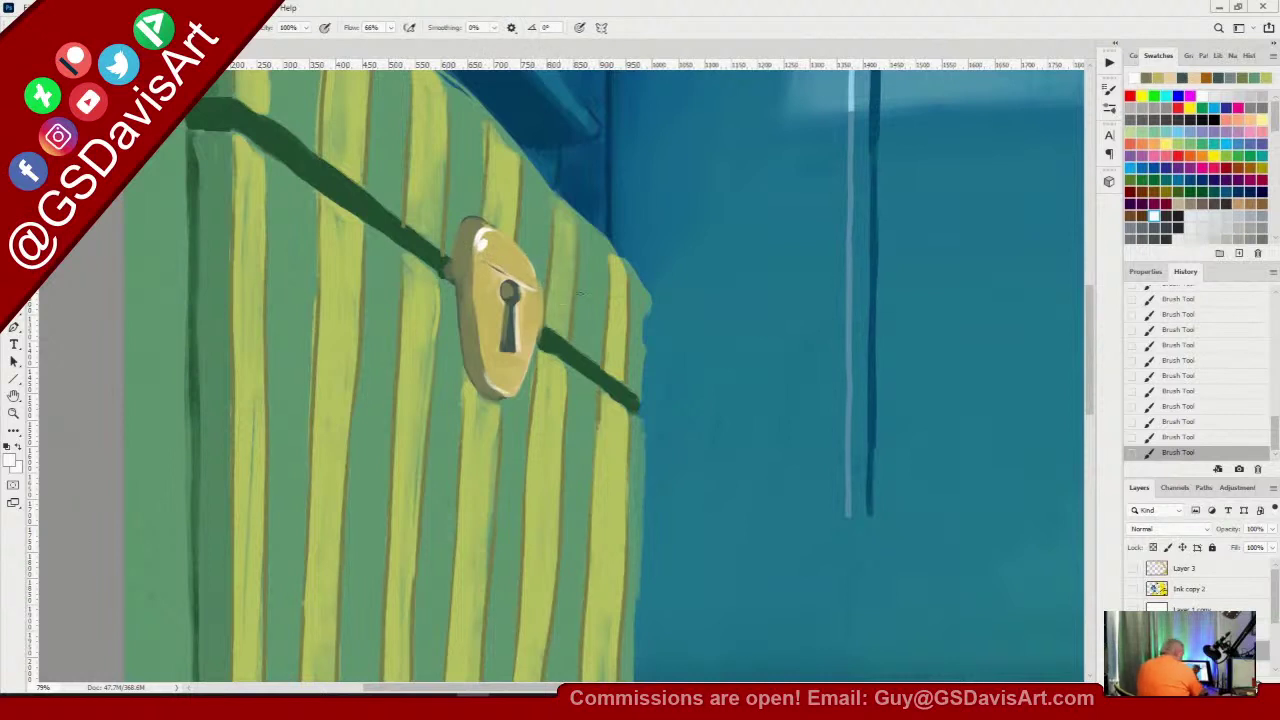
Sample dark gray from the keyhole and redraw the thin curved line across the lock face above it
alt+click(508, 288)
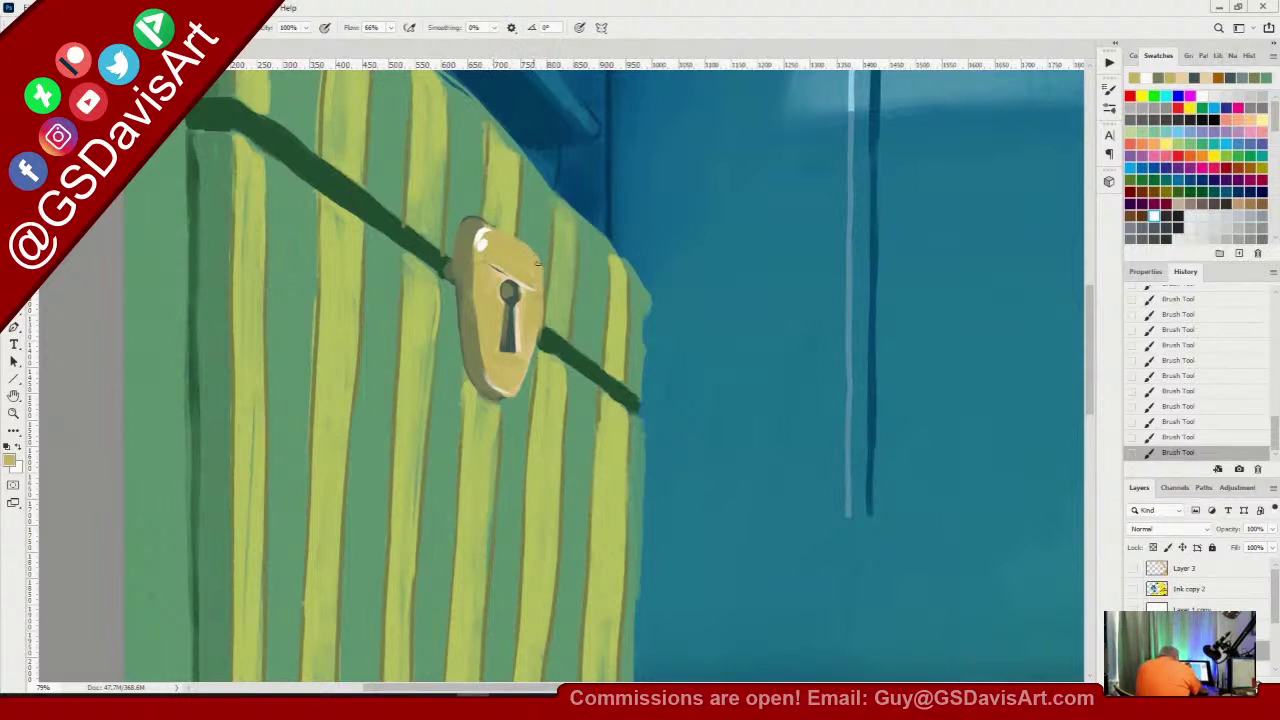
alt+click(470, 217)
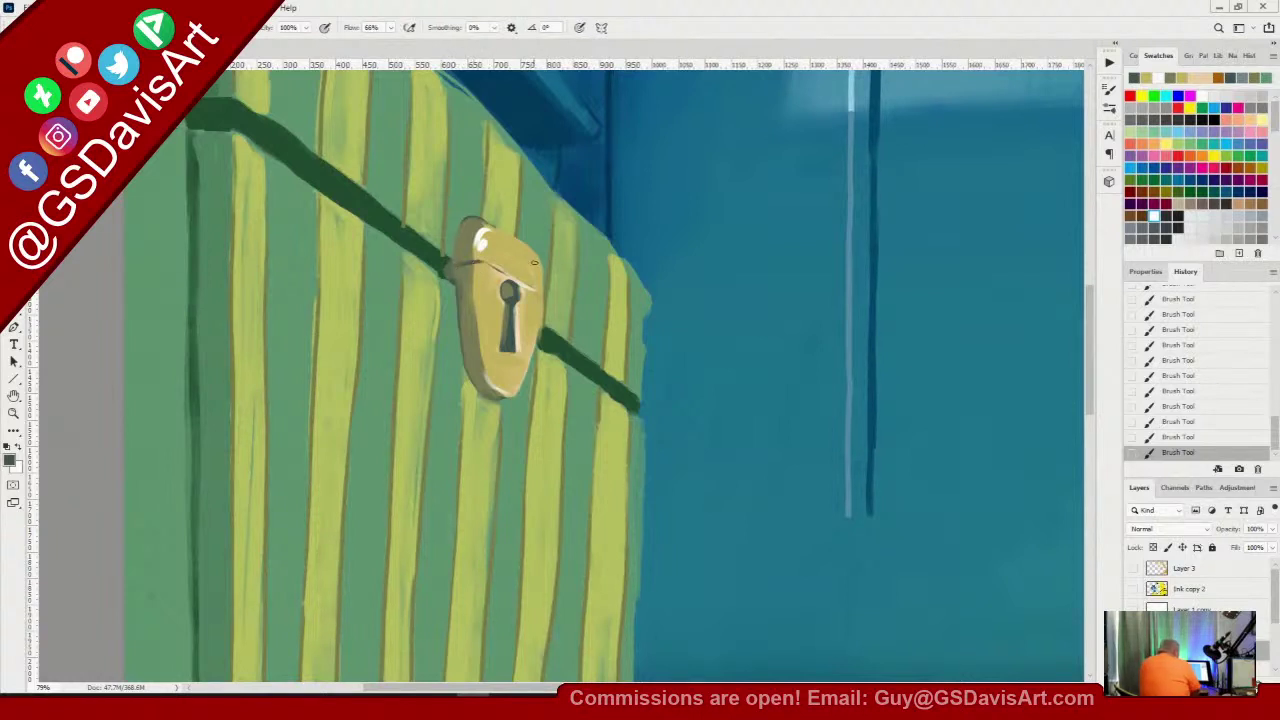
mouse_move(488, 264)
mouse_down()
mouse_move(537, 290)
mouse_move(478, 262)
mouse_up()
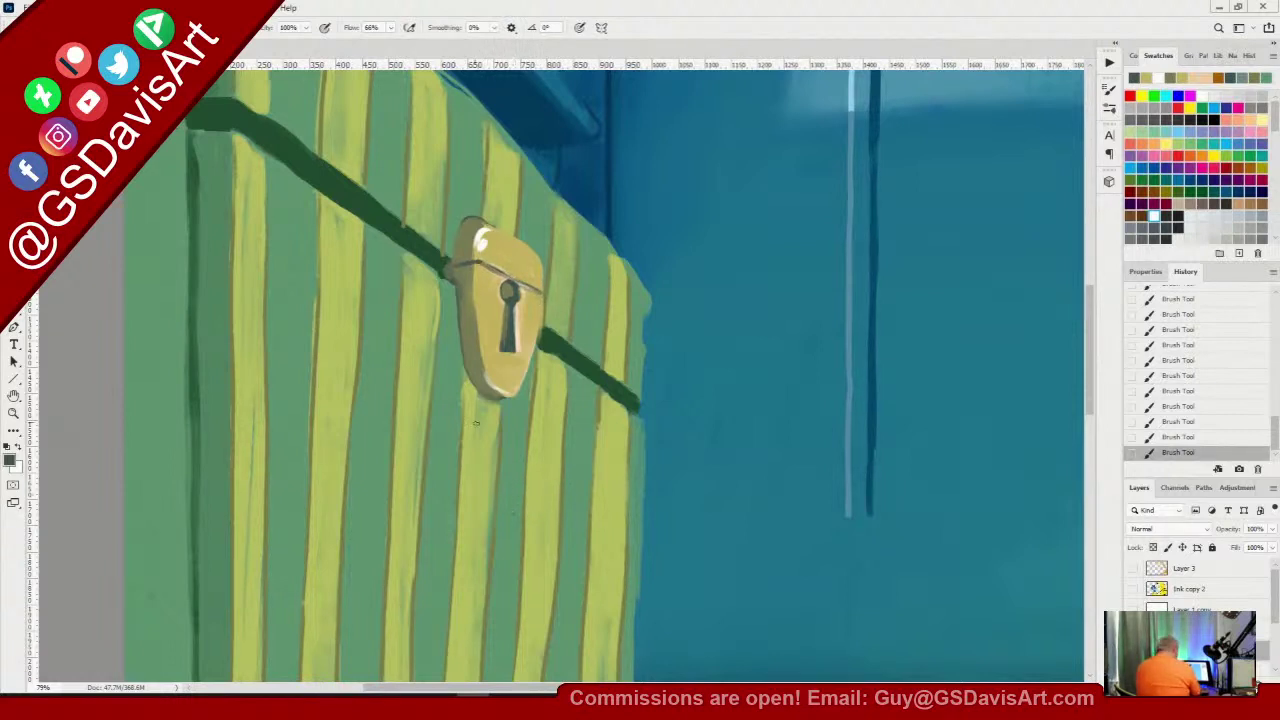
Erase the stray paint along the chest lid's sloping top edge, from its upper corner down to the far corner
scroll(521, 455, down, 3)
scroll(521, 455, down, 3)
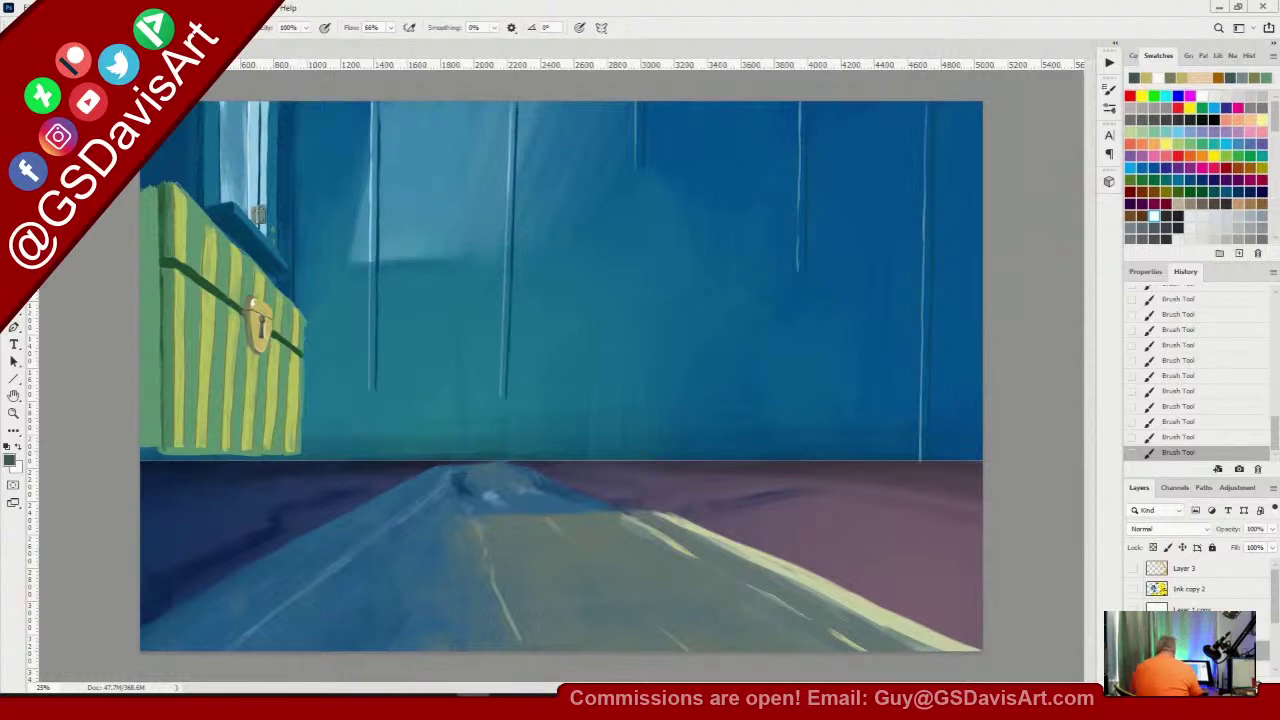
key(ctrl+plus)
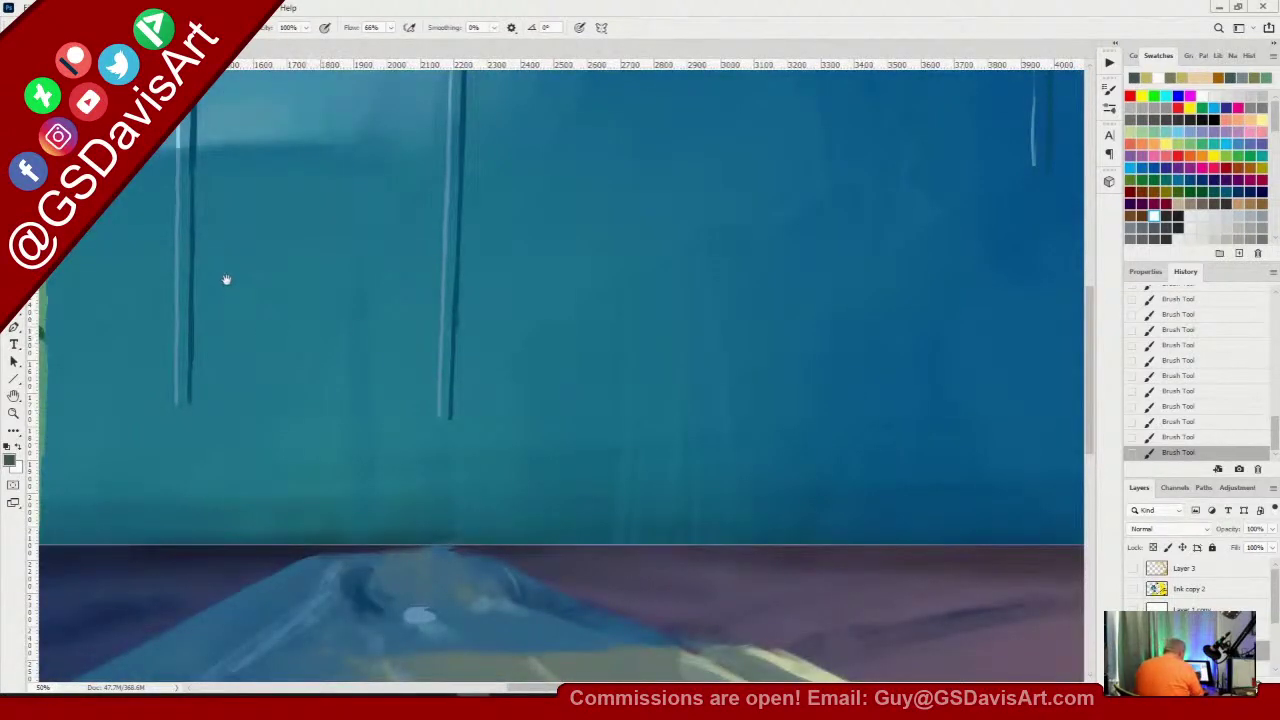
drag(226, 280, 1006, 592)
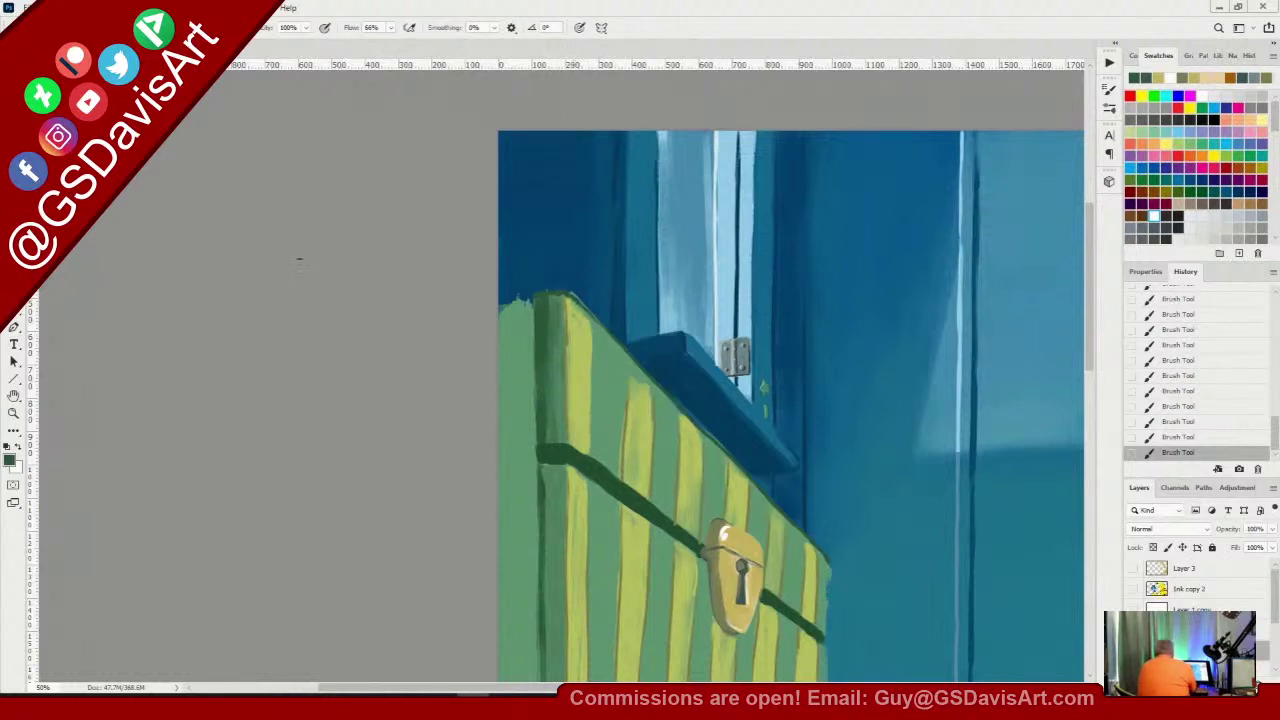
key(e)
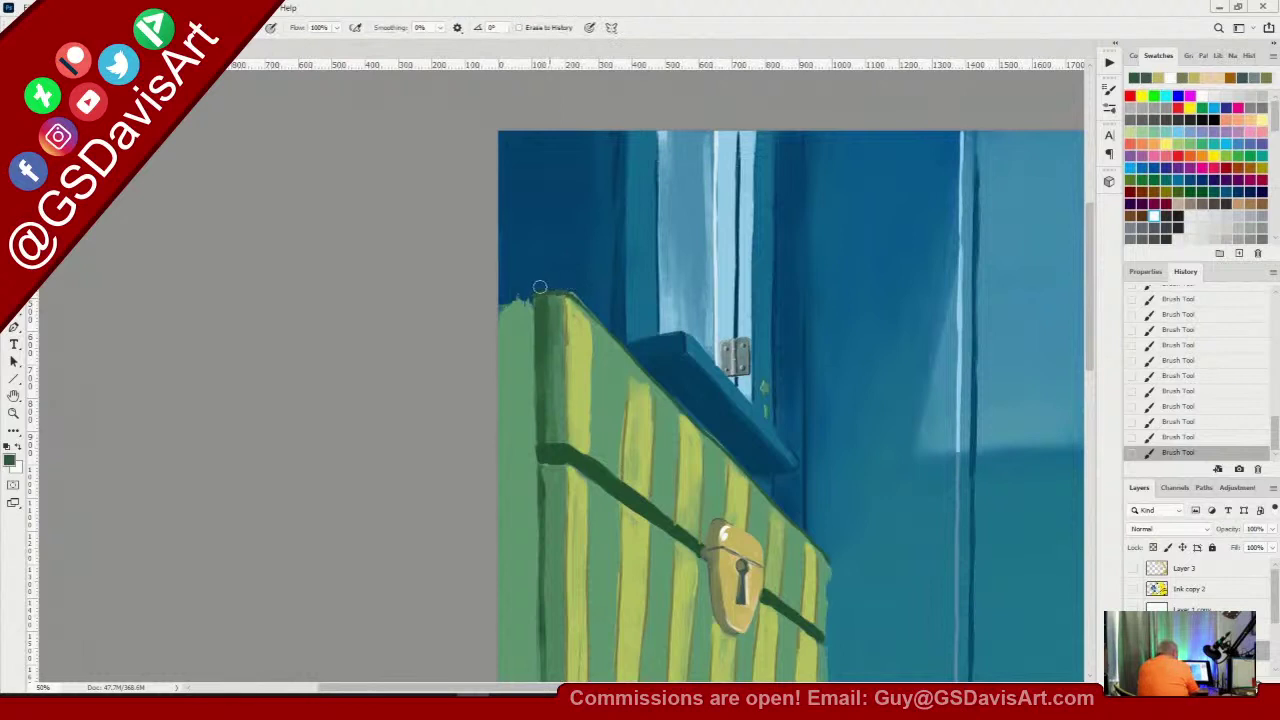
mouse_move(558, 286)
mouse_down()
mouse_move(583, 289)
mouse_move(831, 550)
mouse_up()
drag(830, 551, 839, 553)
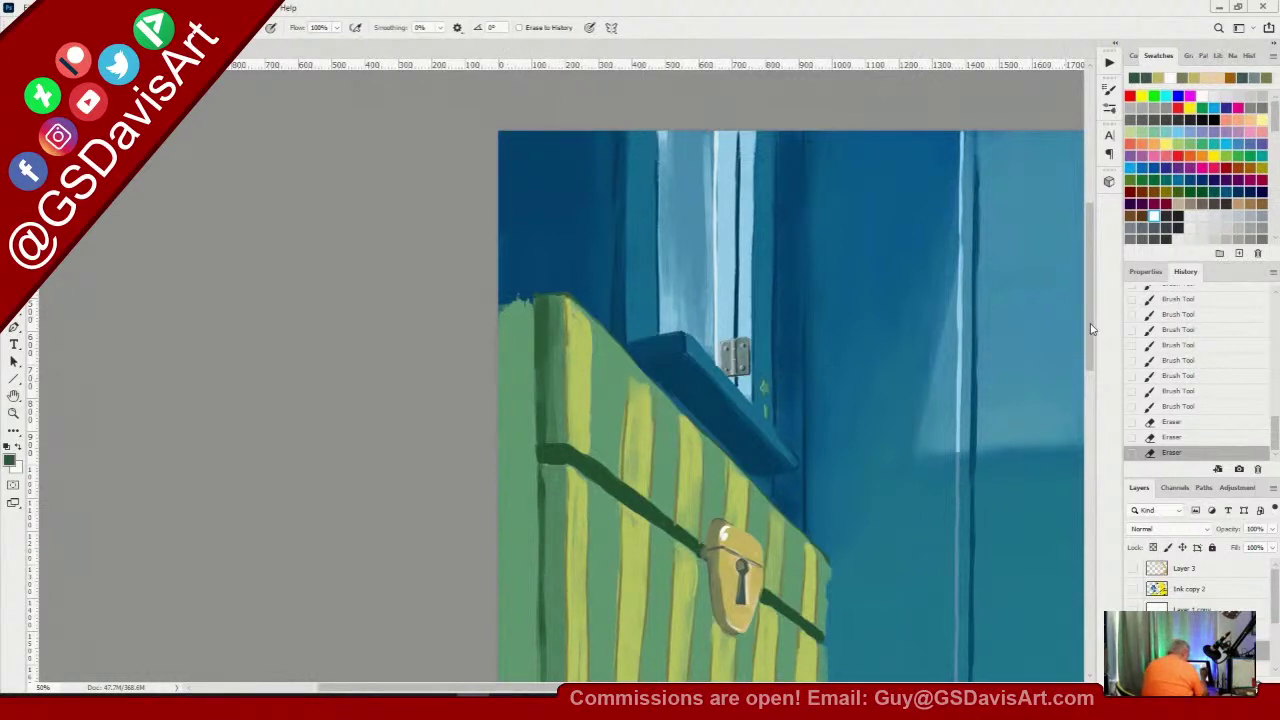
Paint a thin dark green outline down the chest's far side edge, from the lid corner to the base
drag(1093, 327, 1089, 375)
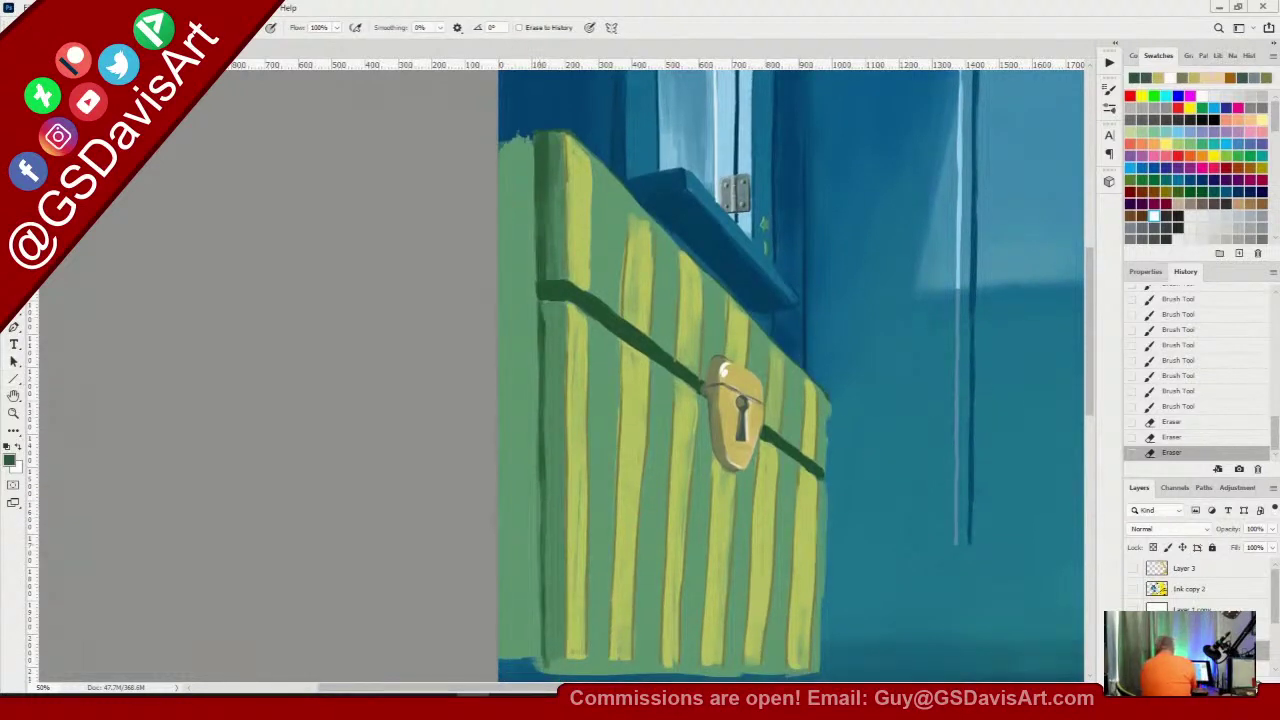
key(b)
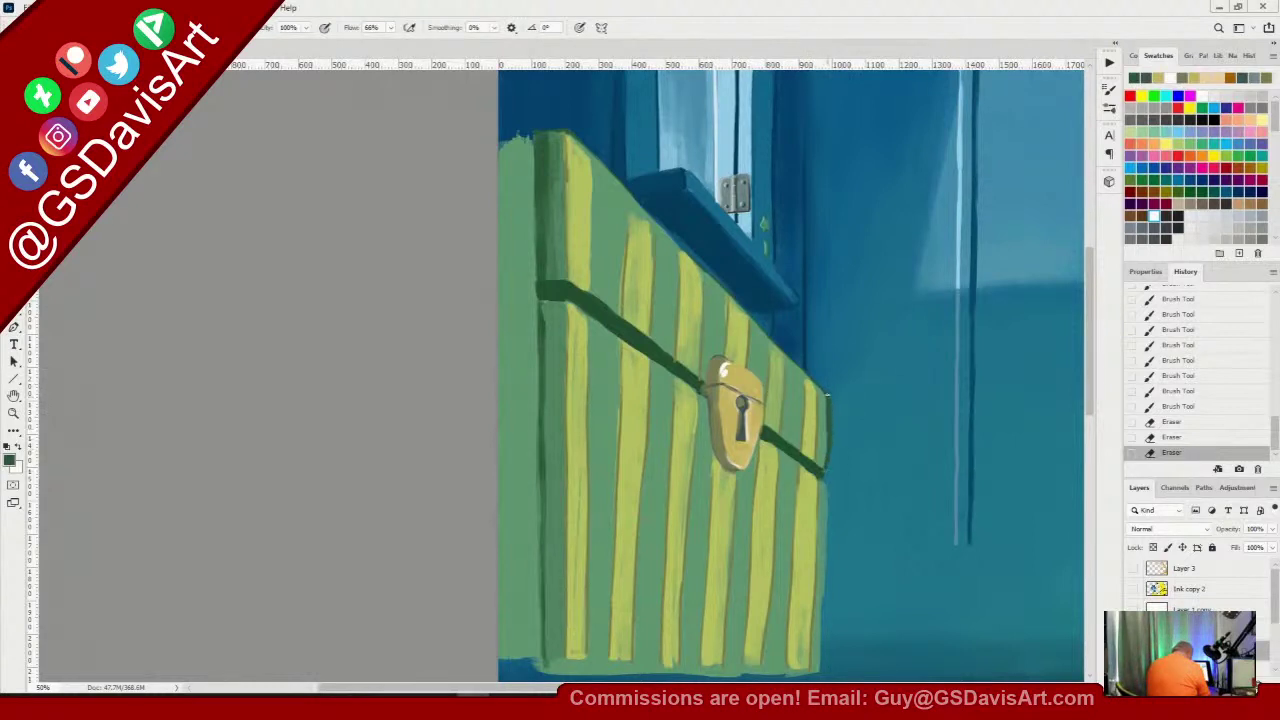
drag(828, 398, 822, 668)
click(826, 522)
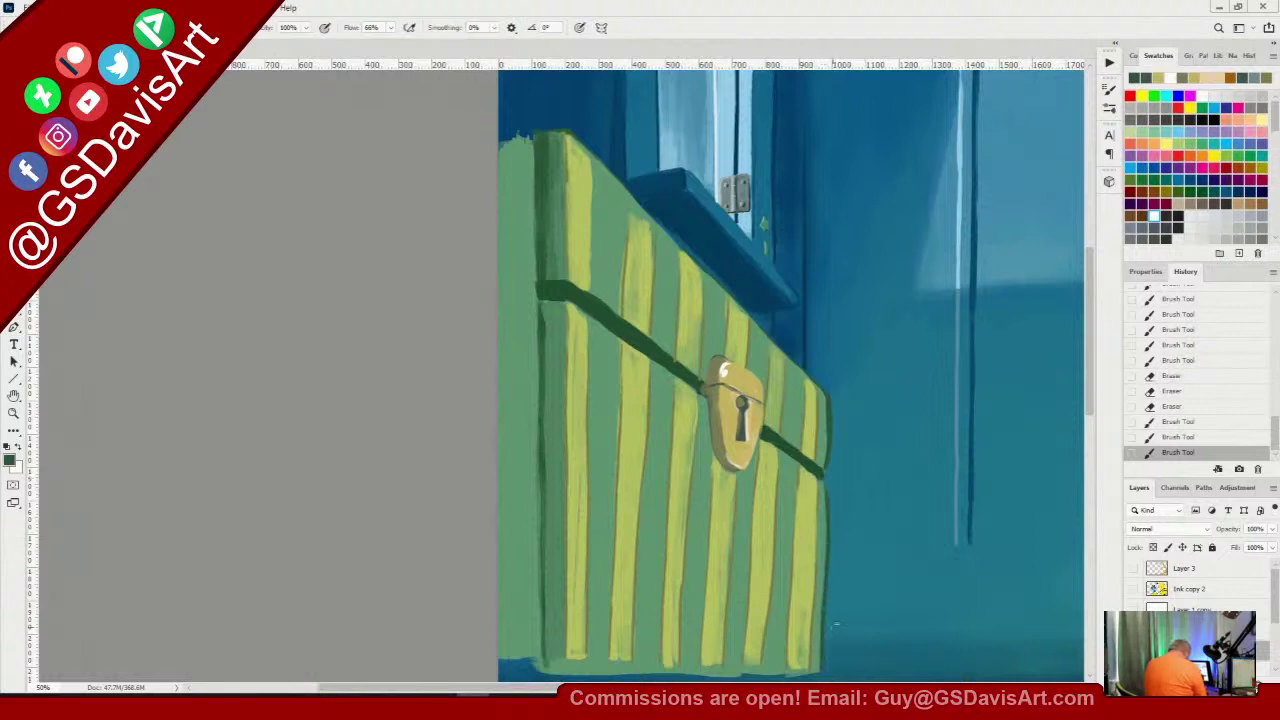
Paint a dark green line along the chest's bottom edge, from the front corner post to the far corner
drag(1089, 331, 1085, 355)
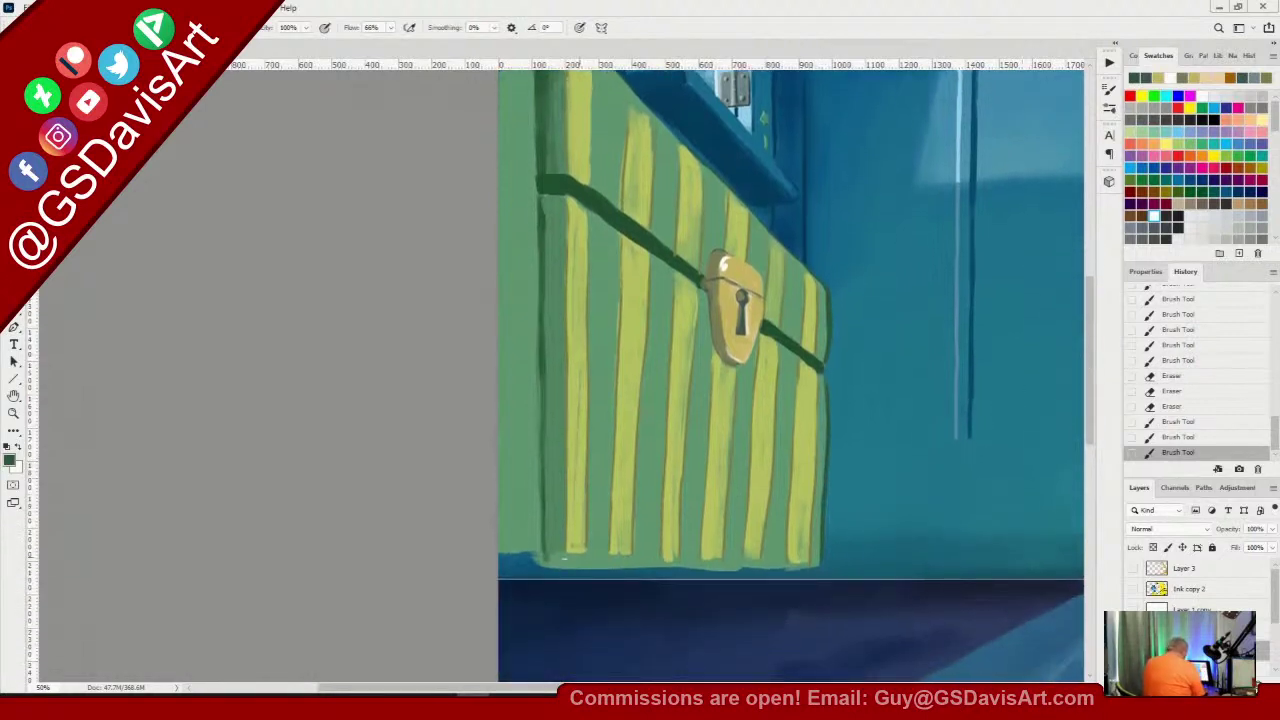
drag(590, 554, 785, 565)
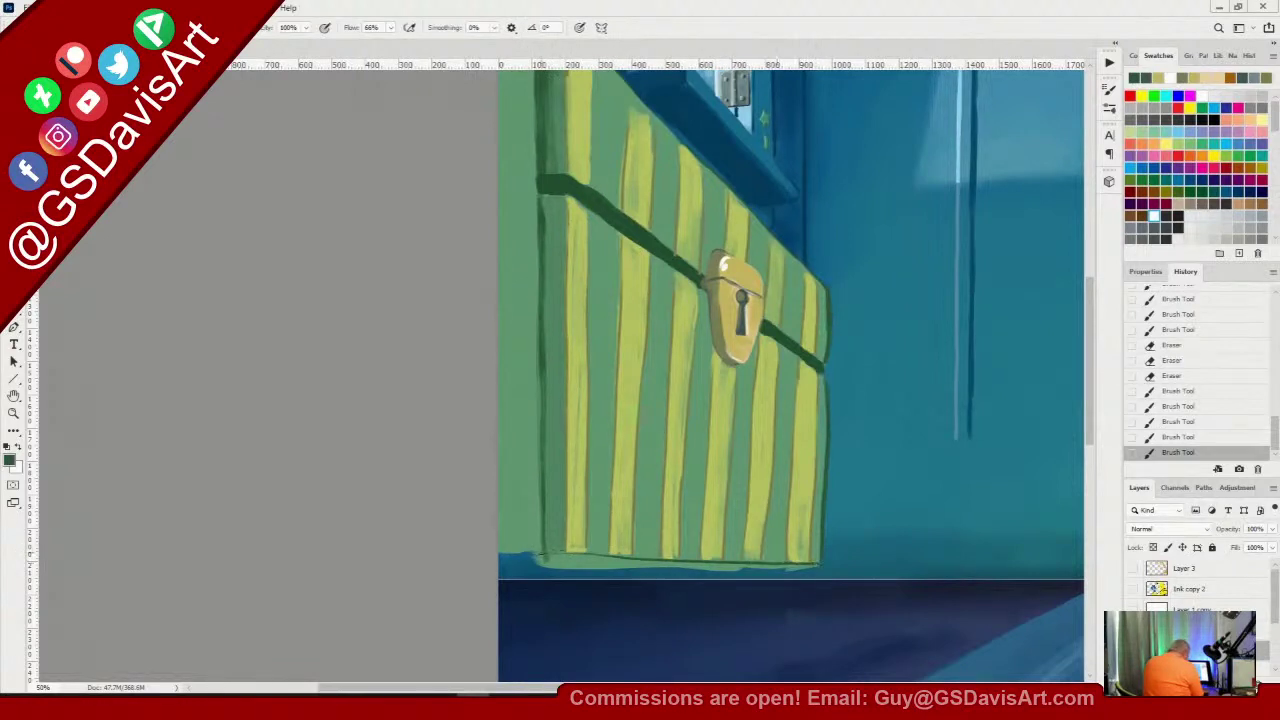
drag(540, 554, 806, 563)
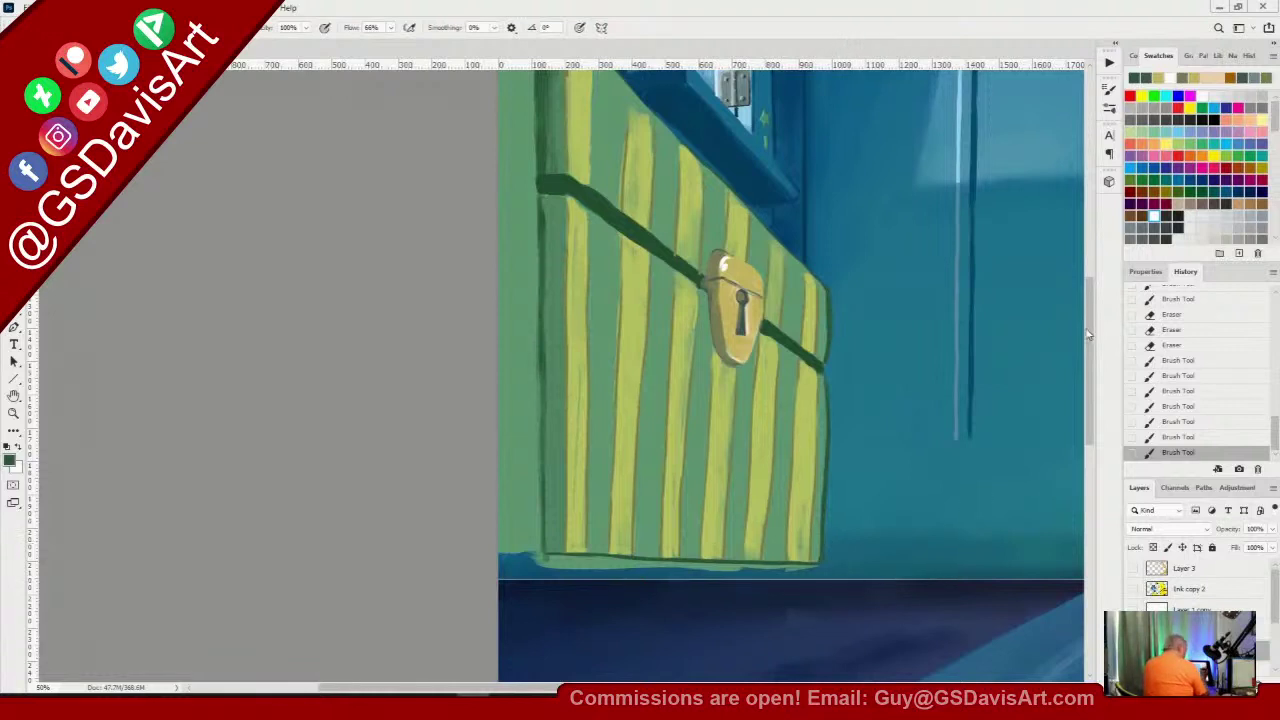
Sample the chest's mid green and paint over the upper side of the bottom outline to even it out beneath the stripes
scroll(1092, 340, down, 2)
key(z)
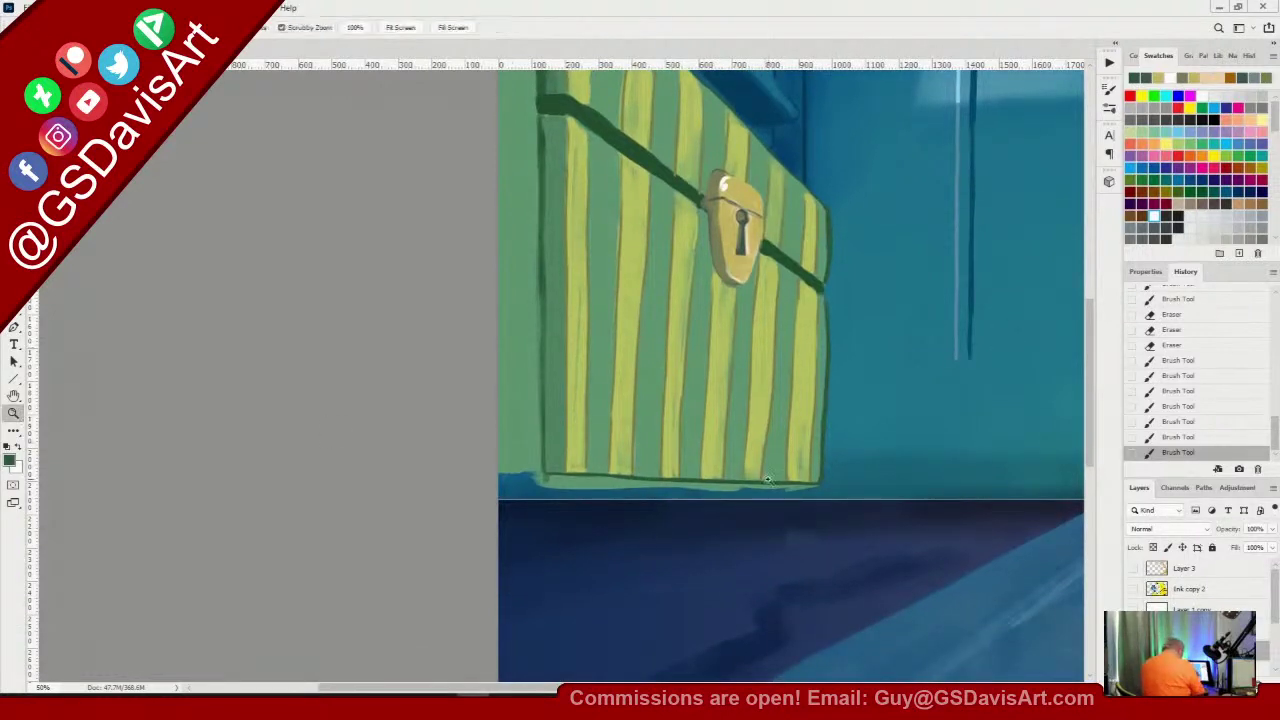
drag(768, 478, 907, 478)
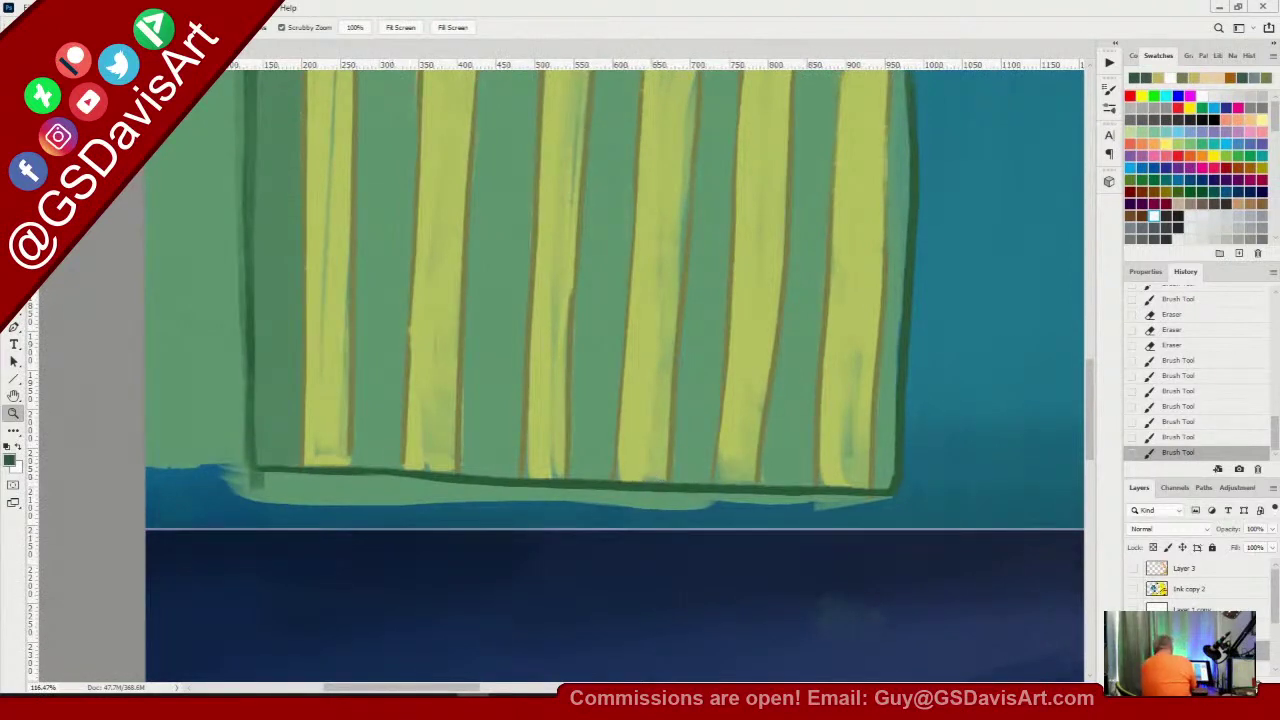
key(b)
key(b)
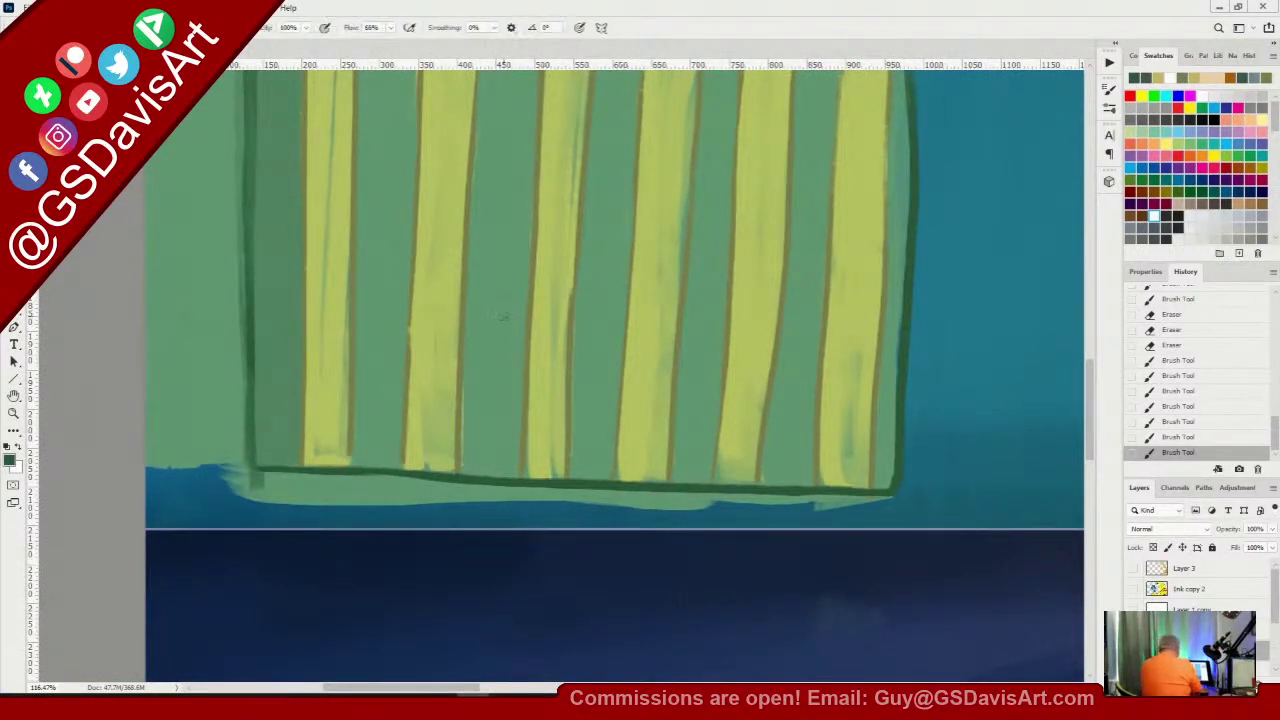
alt+click(494, 328)
alt+click(362, 457)
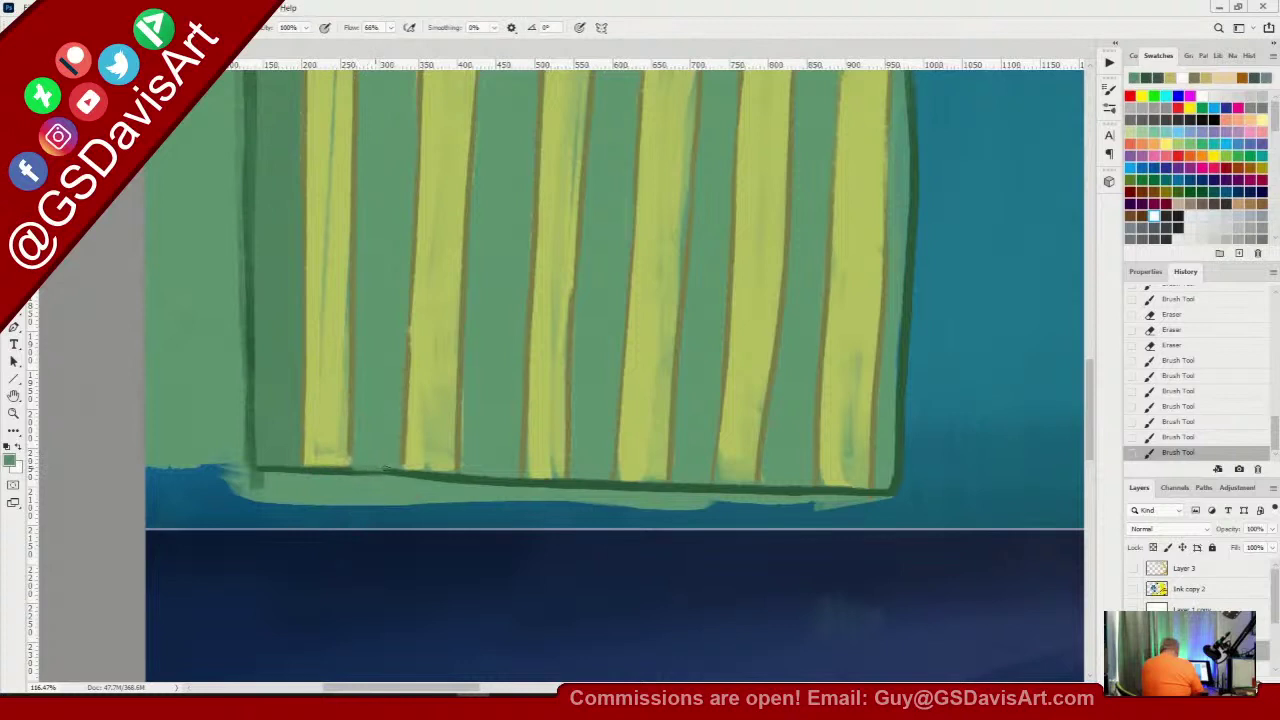
mouse_move(395, 468)
mouse_down()
mouse_move(440, 443)
mouse_move(463, 481)
mouse_move(584, 475)
mouse_move(570, 479)
mouse_move(677, 490)
mouse_move(786, 486)
mouse_up()
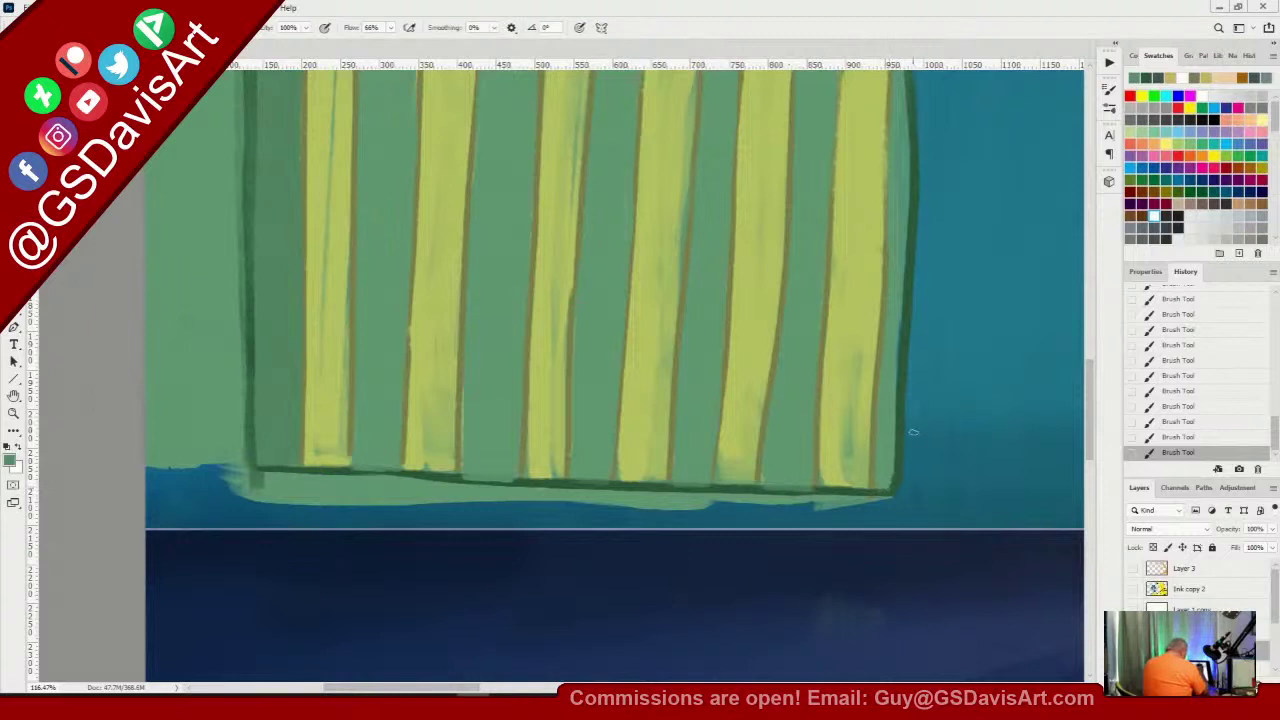
Thin the dark outline on the lower part of the chest's far side with mid green strokes beside the last yellow stripe
drag(900, 226, 882, 487)
drag(904, 204, 889, 479)
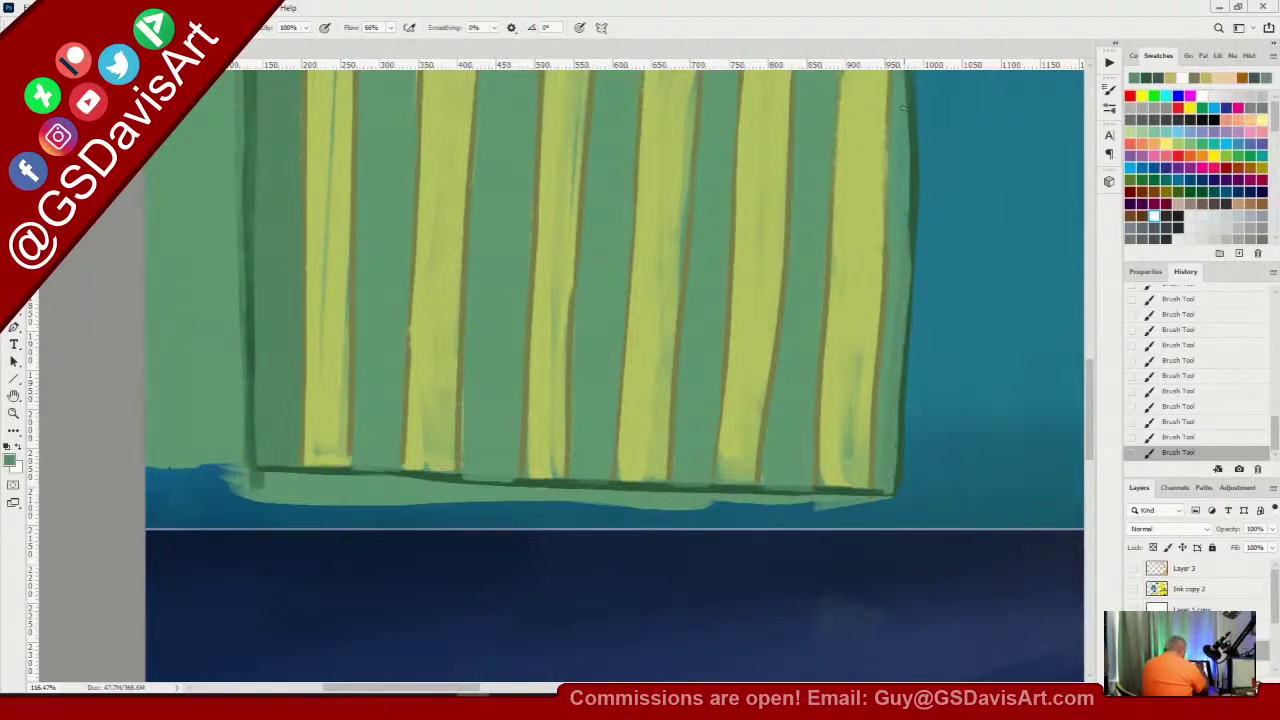
drag(906, 84, 902, 303)
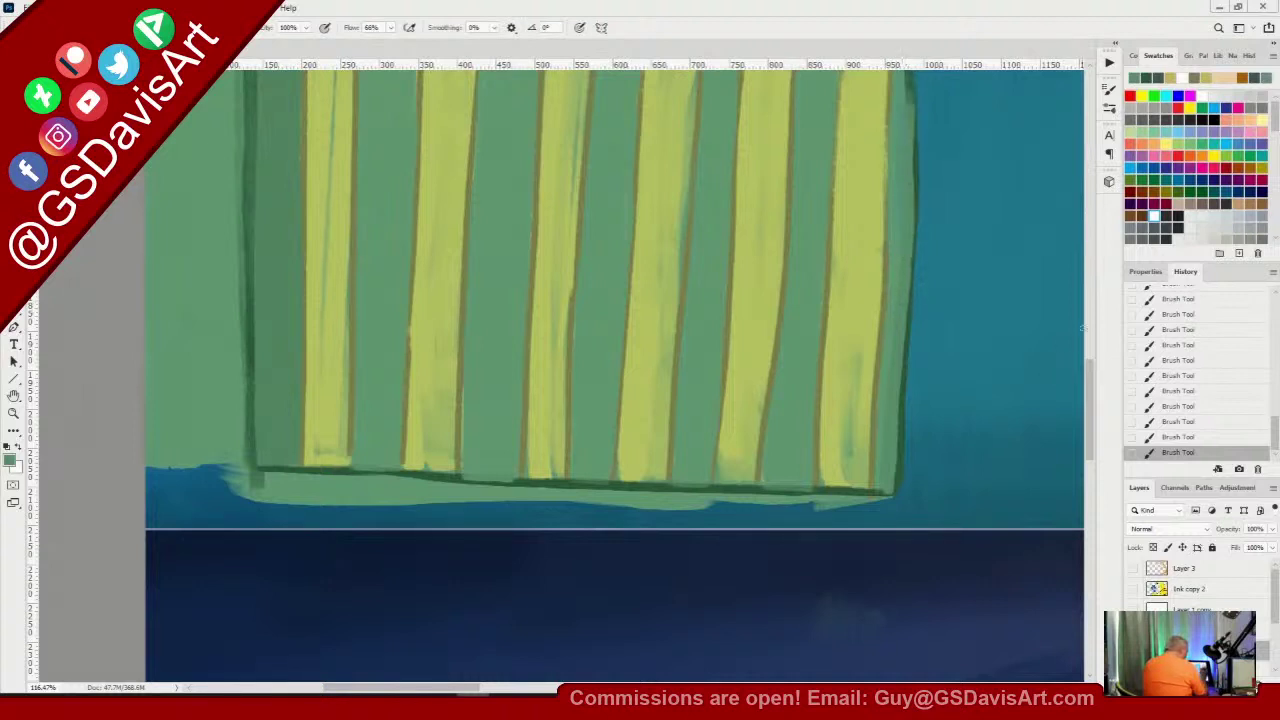
Refine the chest's far side outline around the lid seam with mid green strokes just below and above it
scroll(1090, 382, up, 5)
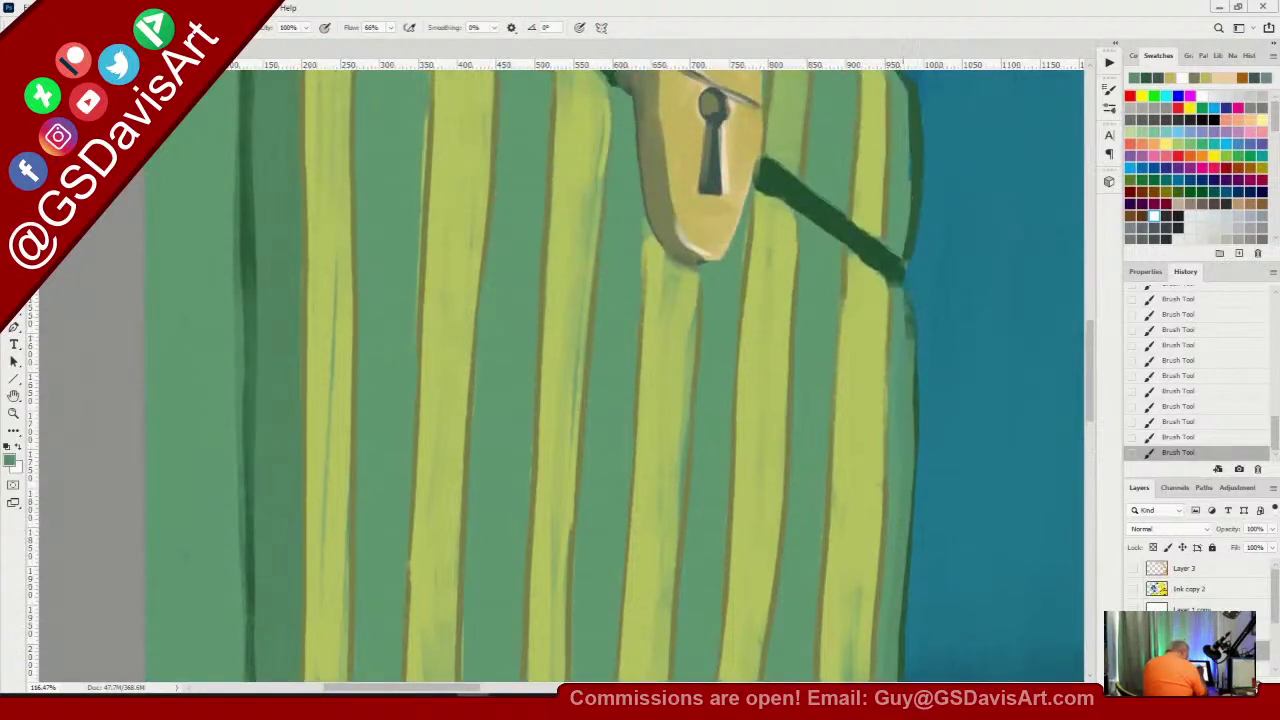
drag(905, 305, 910, 339)
drag(905, 284, 911, 309)
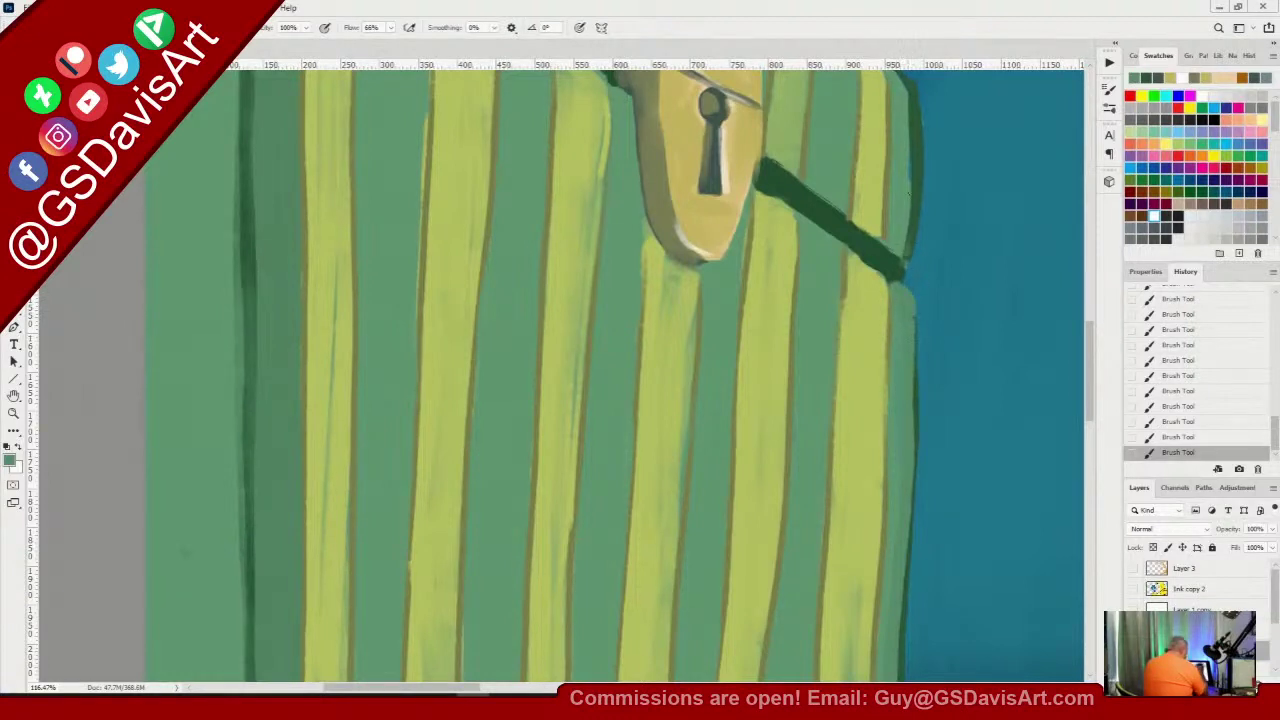
drag(915, 158, 910, 226)
drag(909, 124, 910, 173)
drag(905, 244, 908, 209)
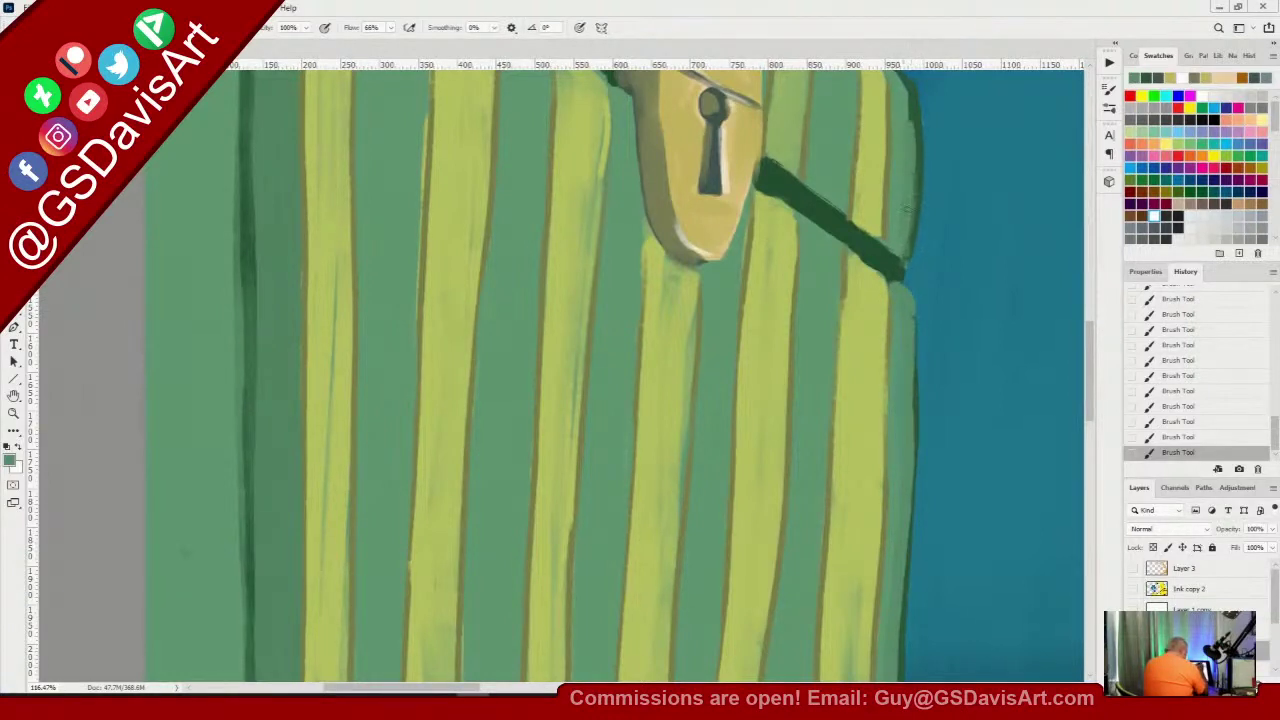
mouse_move(915, 150)
mouse_down()
mouse_move(906, 88)
mouse_move(914, 120)
mouse_up()
mouse_move(915, 208)
mouse_down()
mouse_move(906, 253)
mouse_move(917, 160)
mouse_move(907, 95)
mouse_up()
Touch up the lid's sloping top edge with mid green and enlarge the Watercolor brush
drag(1091, 352, 1089, 290)
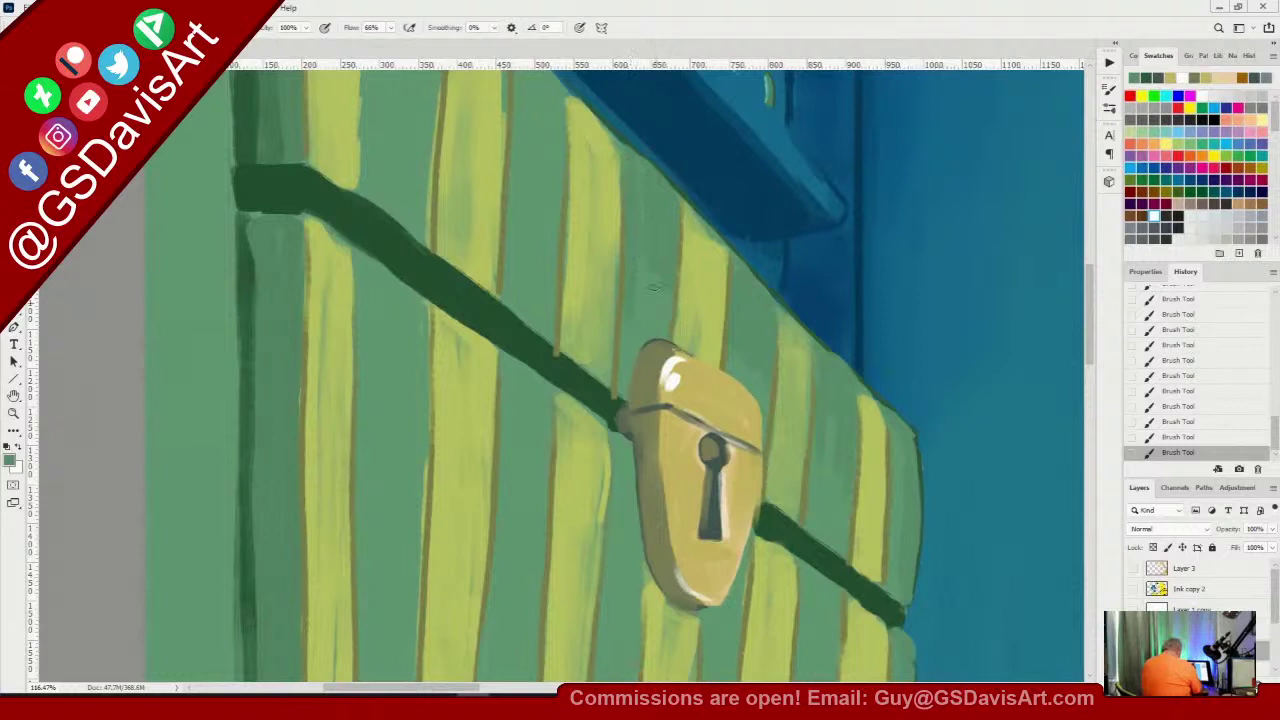
scroll(1003, 291, up, 3)
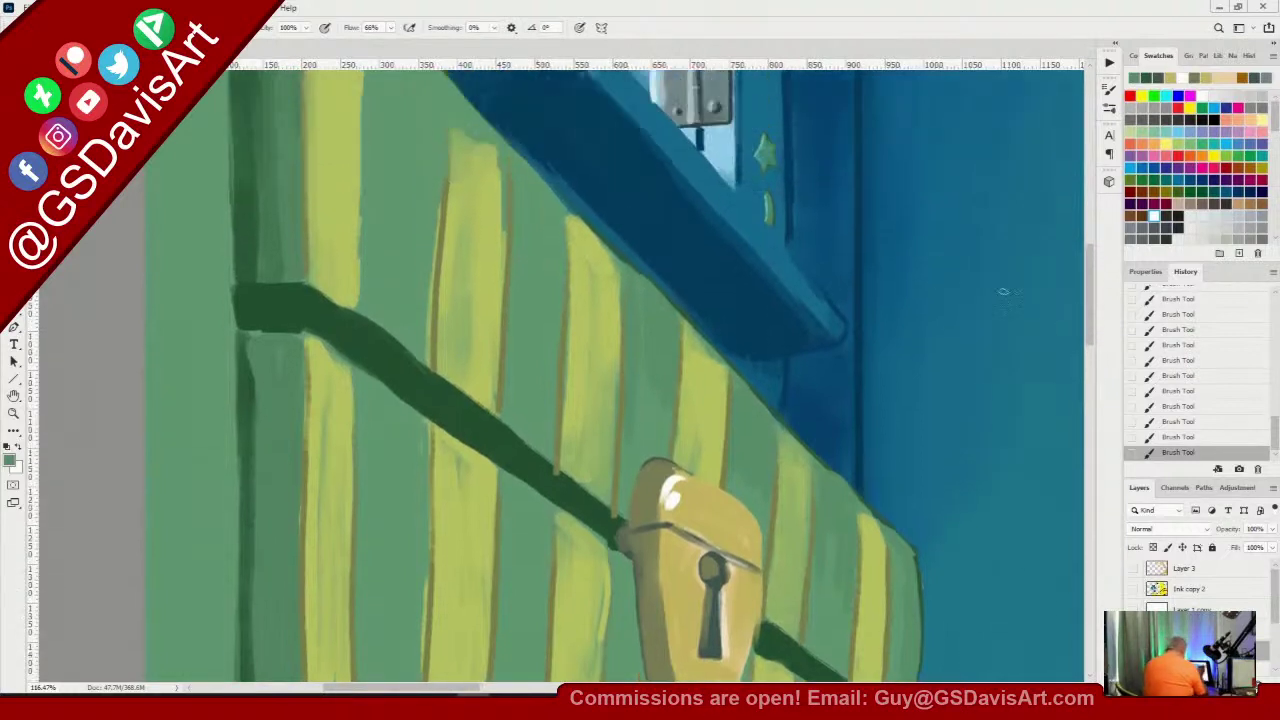
drag(519, 165, 561, 208)
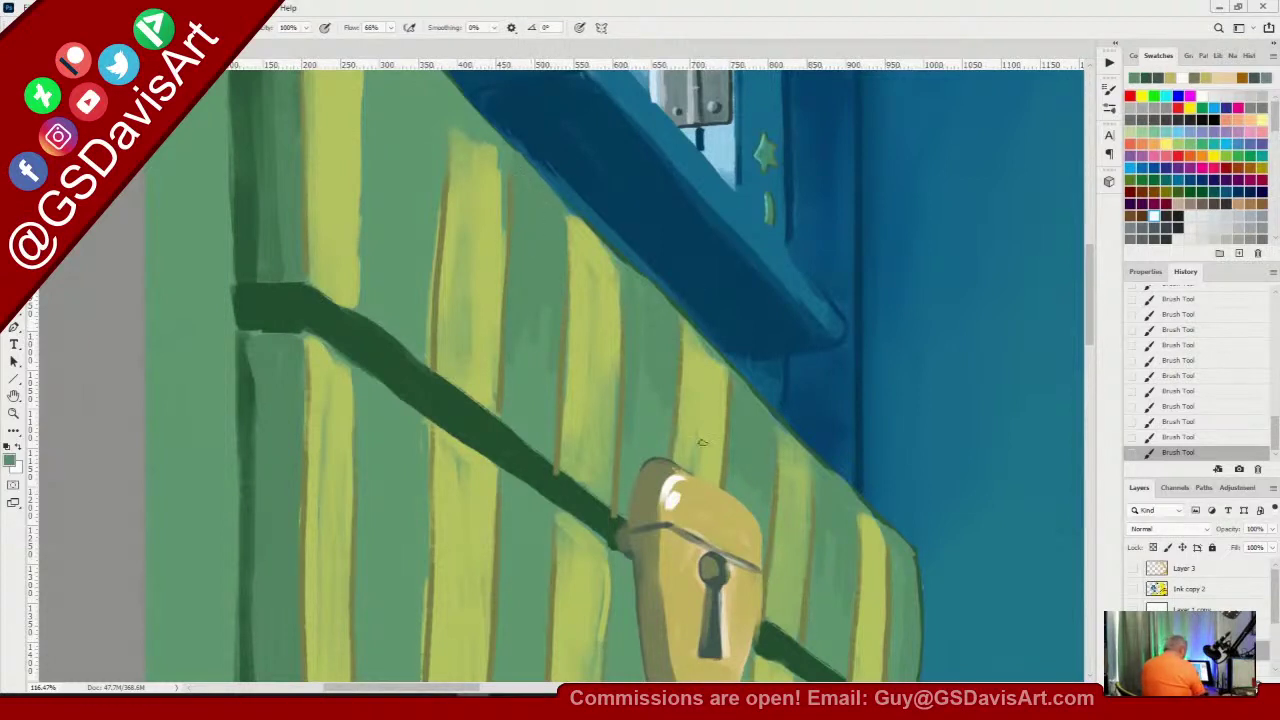
scroll(1090, 331, up, 3)
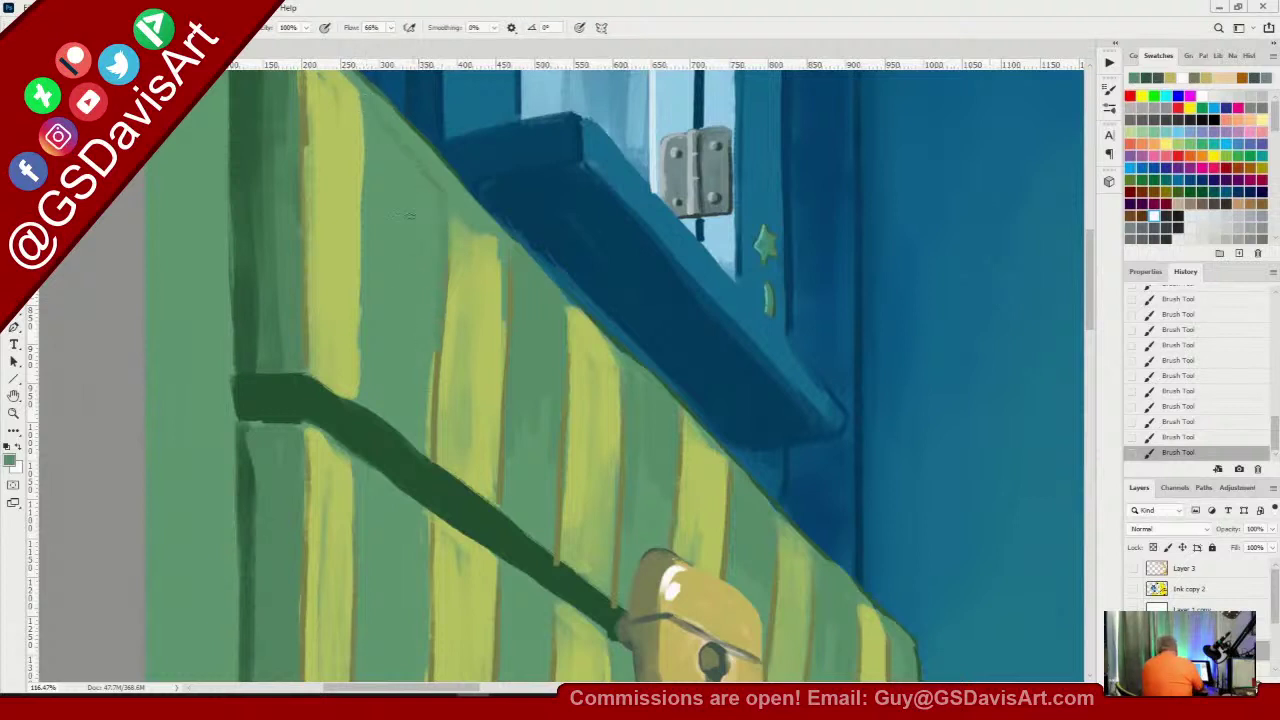
right_click(409, 264)
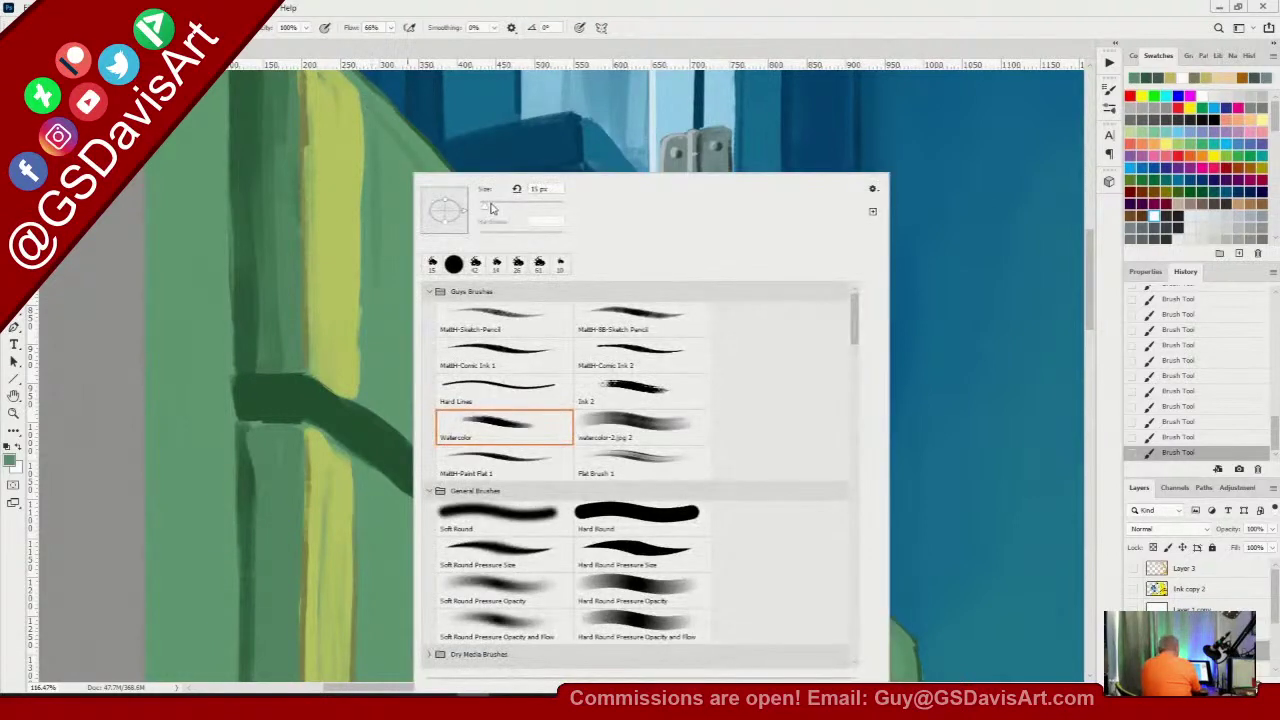
click(604, 16)
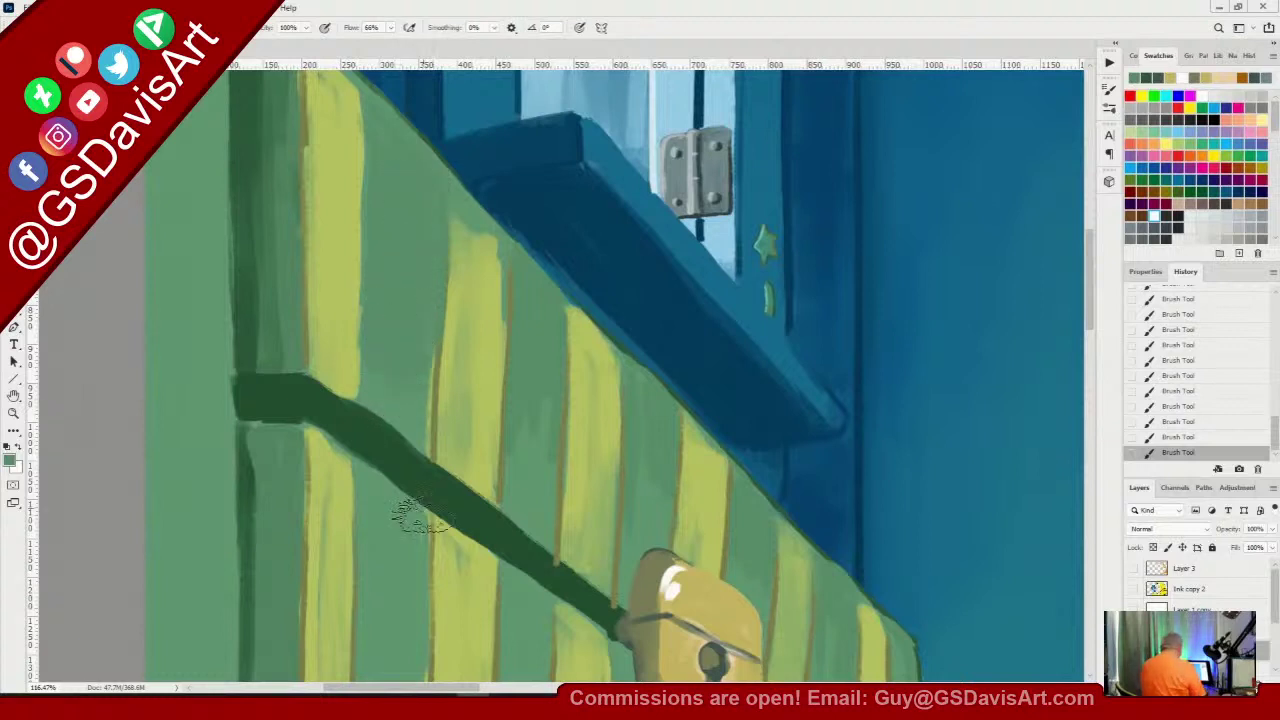
Show Layer 3 and Ink copy 2 again over the full illustration
key(ctrl+minus)
key(ctrl+minus)
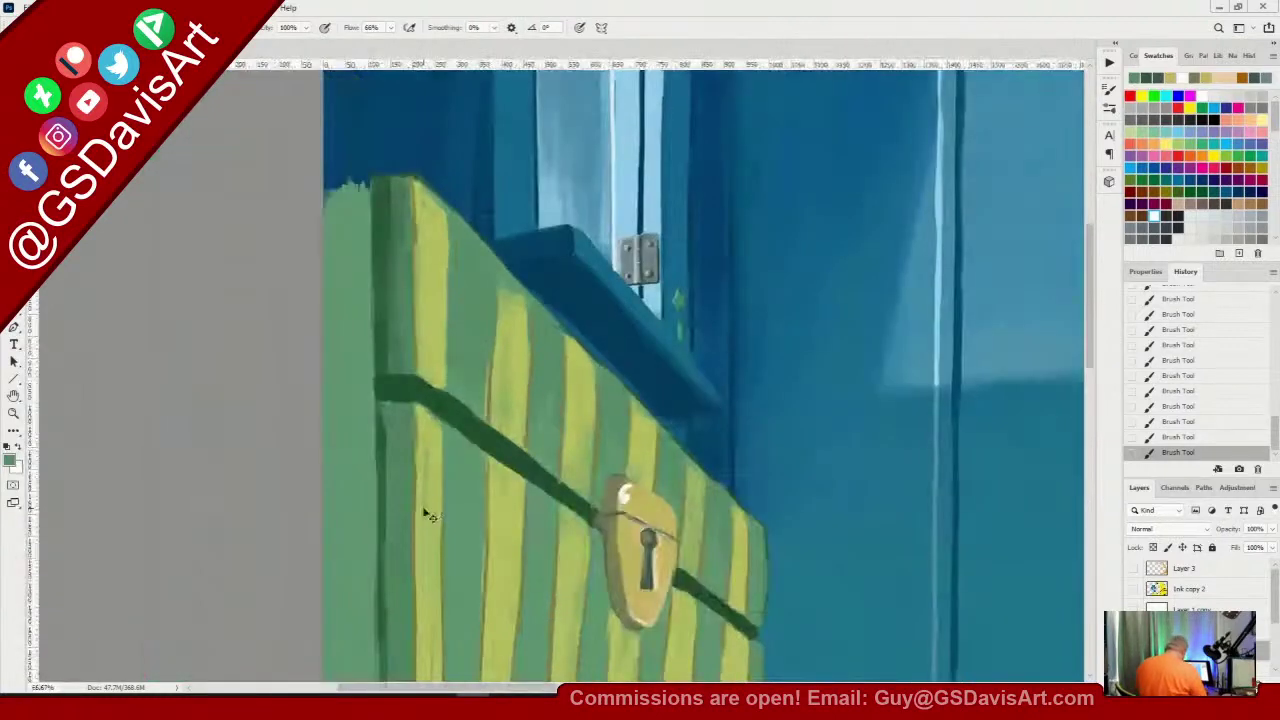
key(ctrl+minus)
key(ctrl+minus)
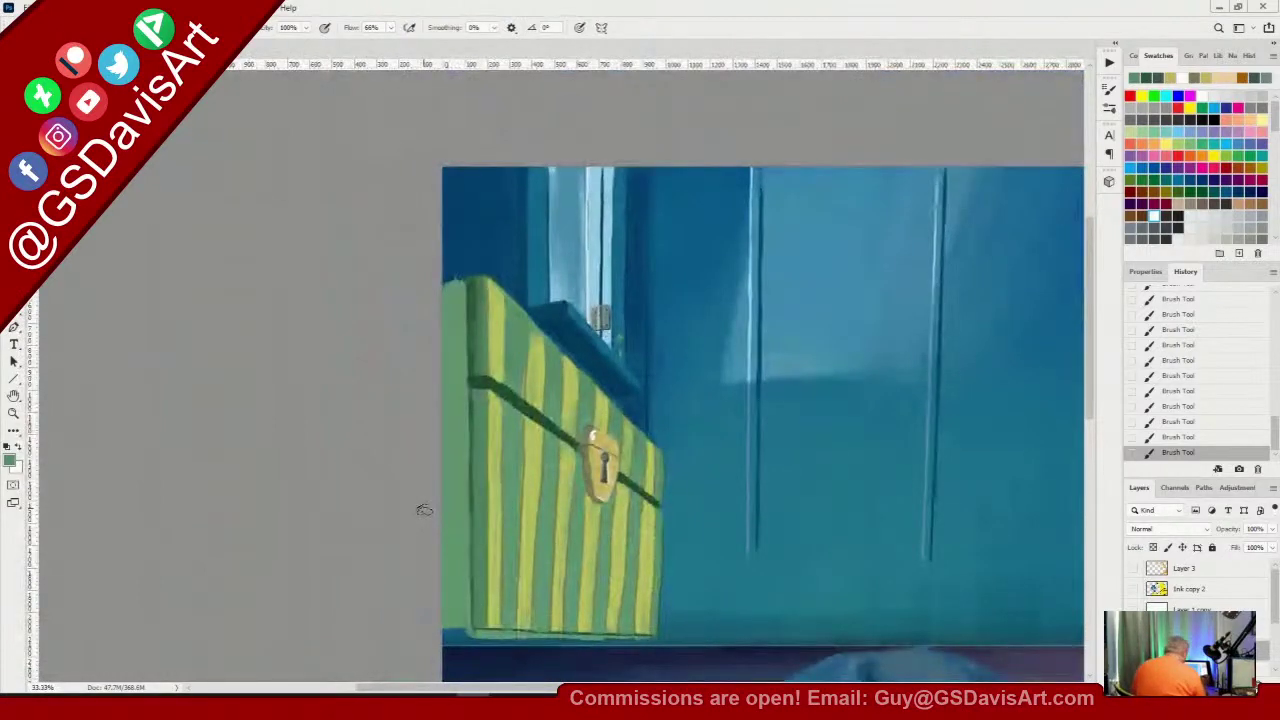
key(ctrl+minus)
drag(1133, 568, 1133, 589)
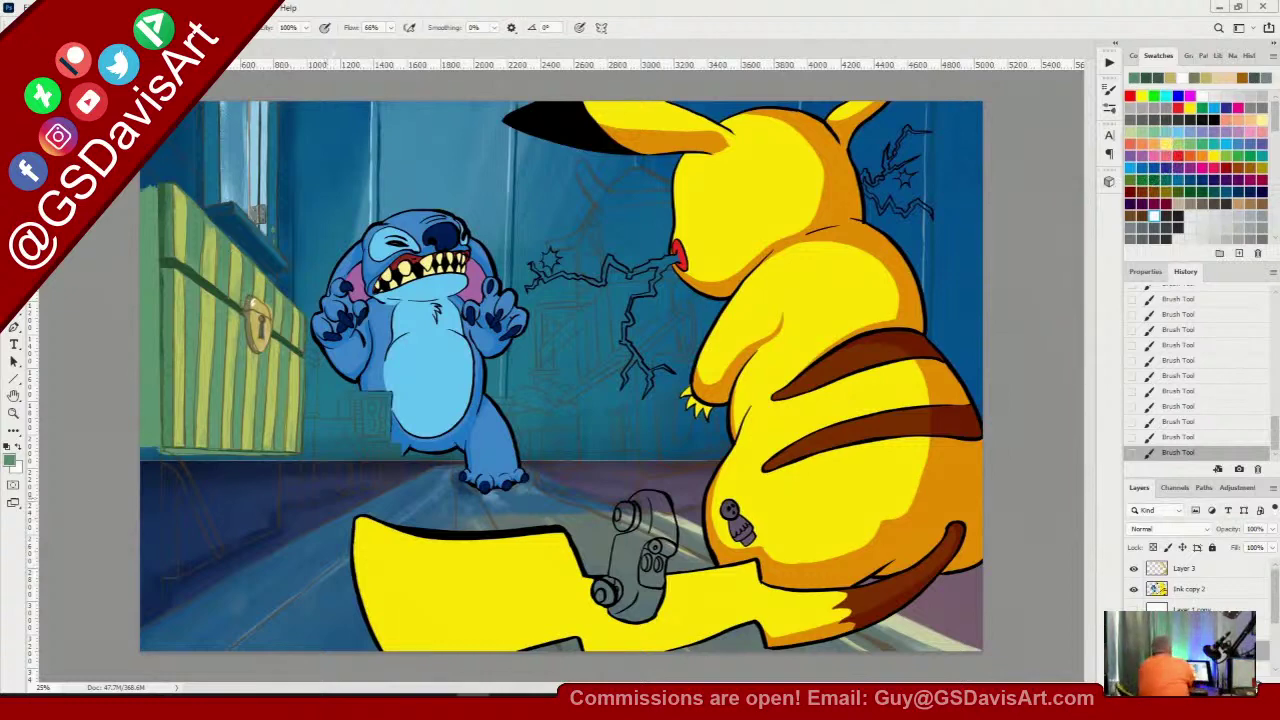
Open the recent reference image 03Mobed1.jpeg
click(14, 7)
mouse_move(120, 86)
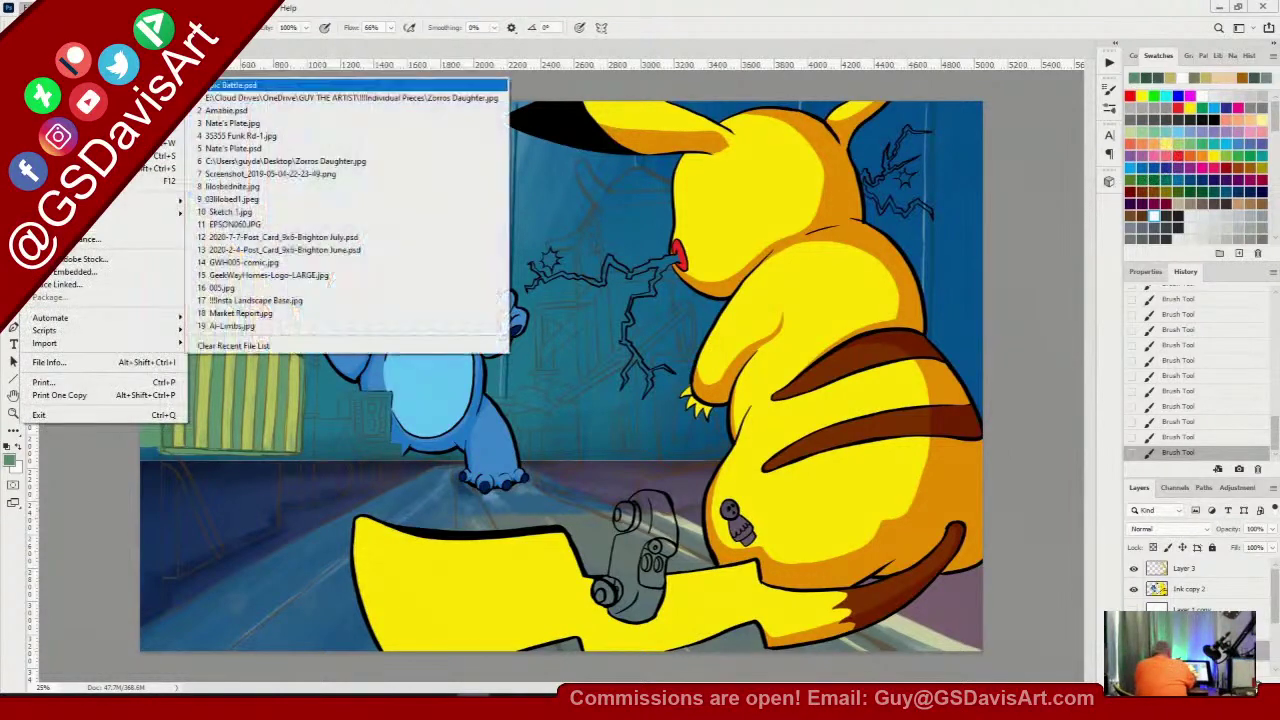
click(254, 201)
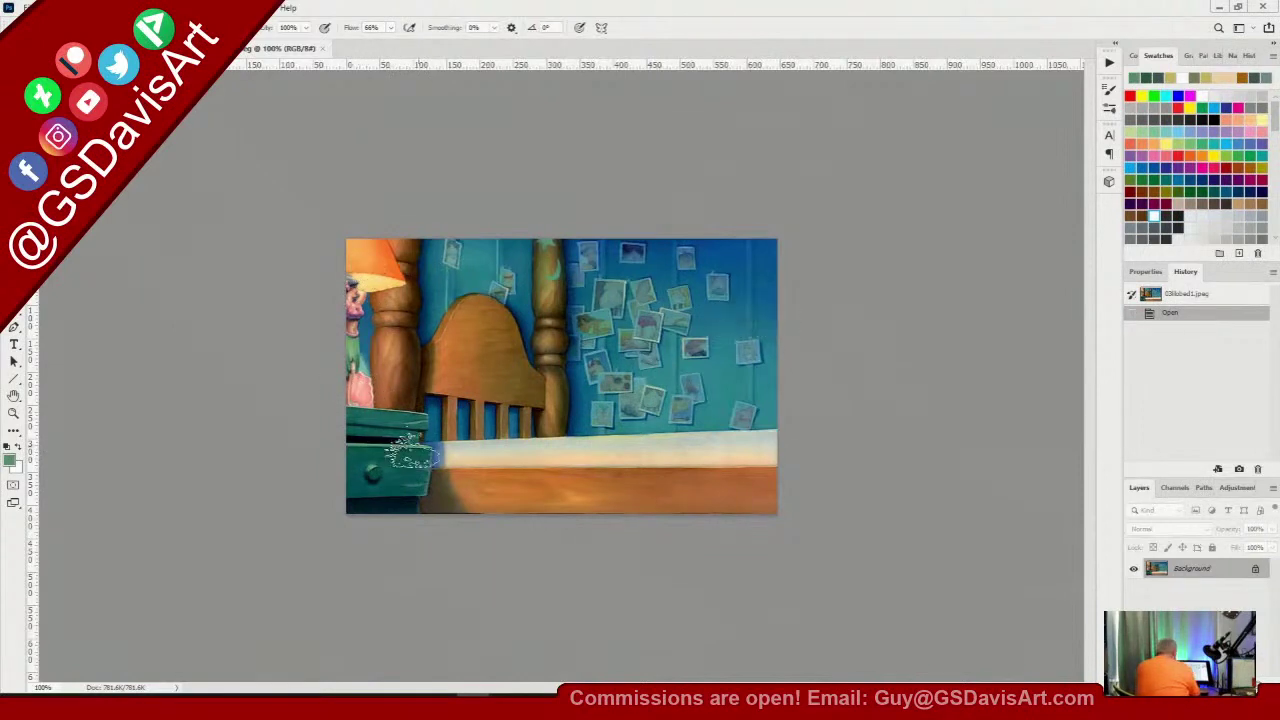
Open the recent reference image lilosbednite.jpg
click(23, 7)
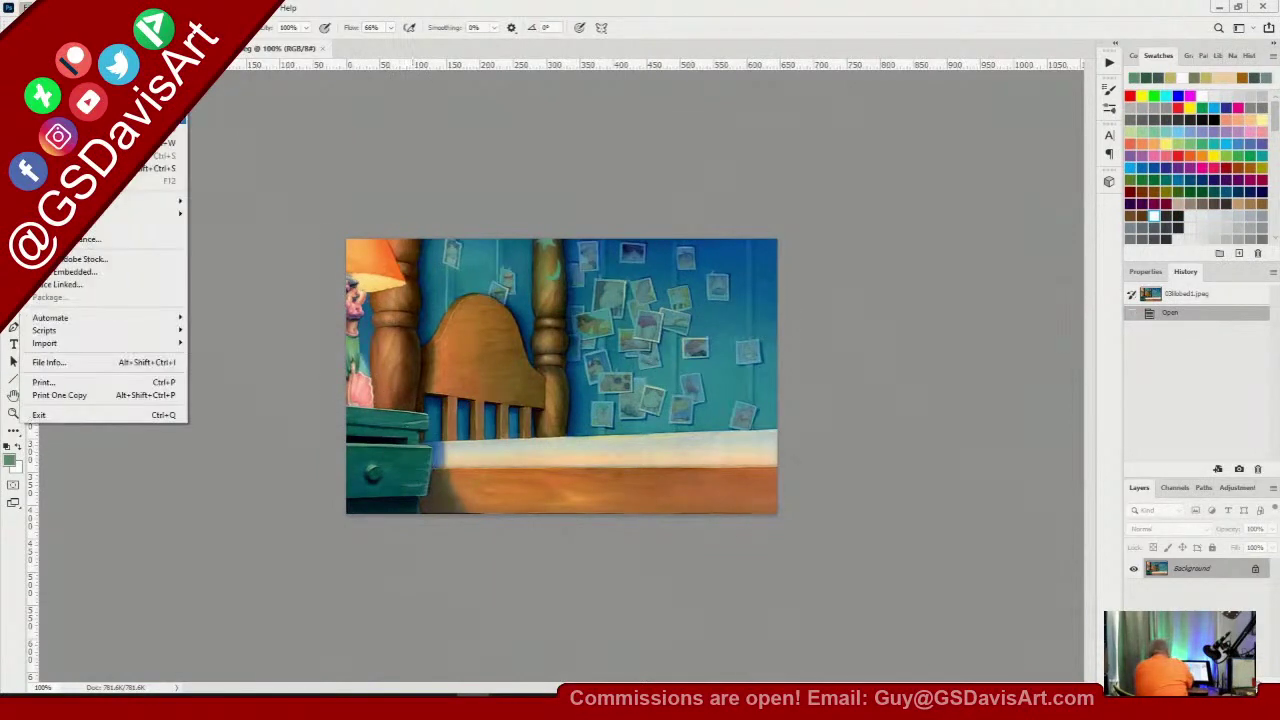
mouse_move(120, 85)
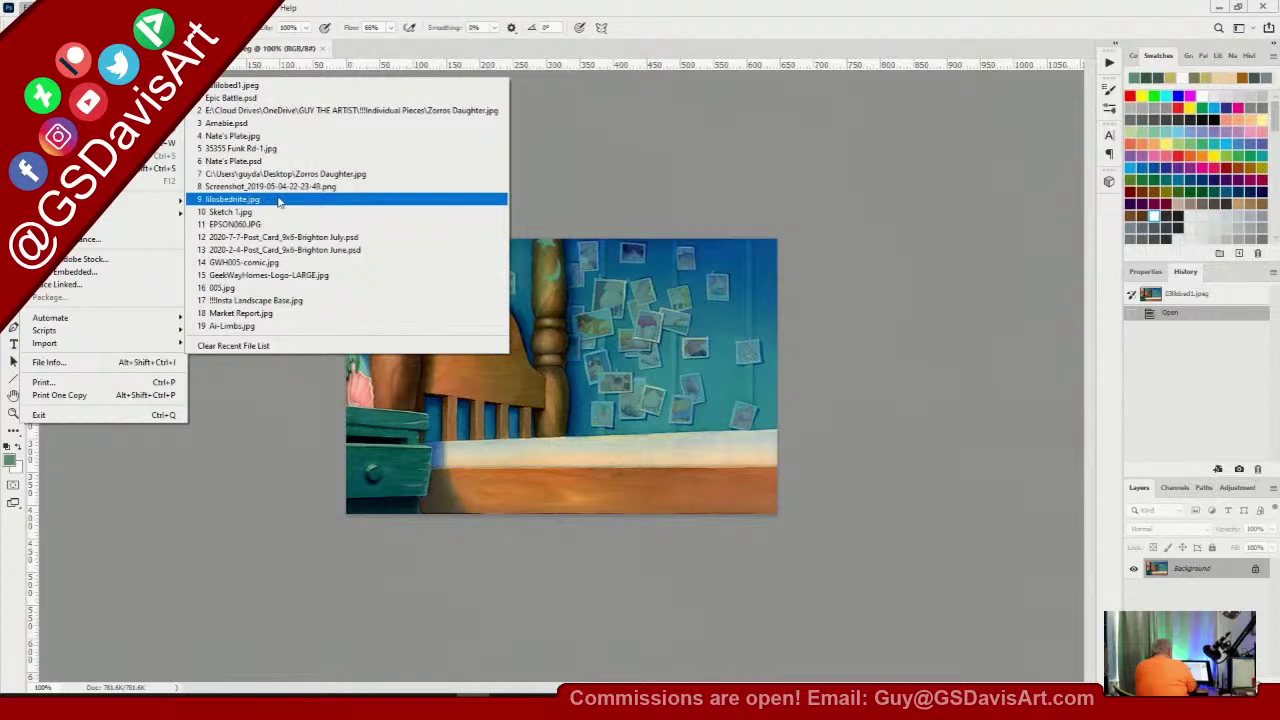
click(253, 200)
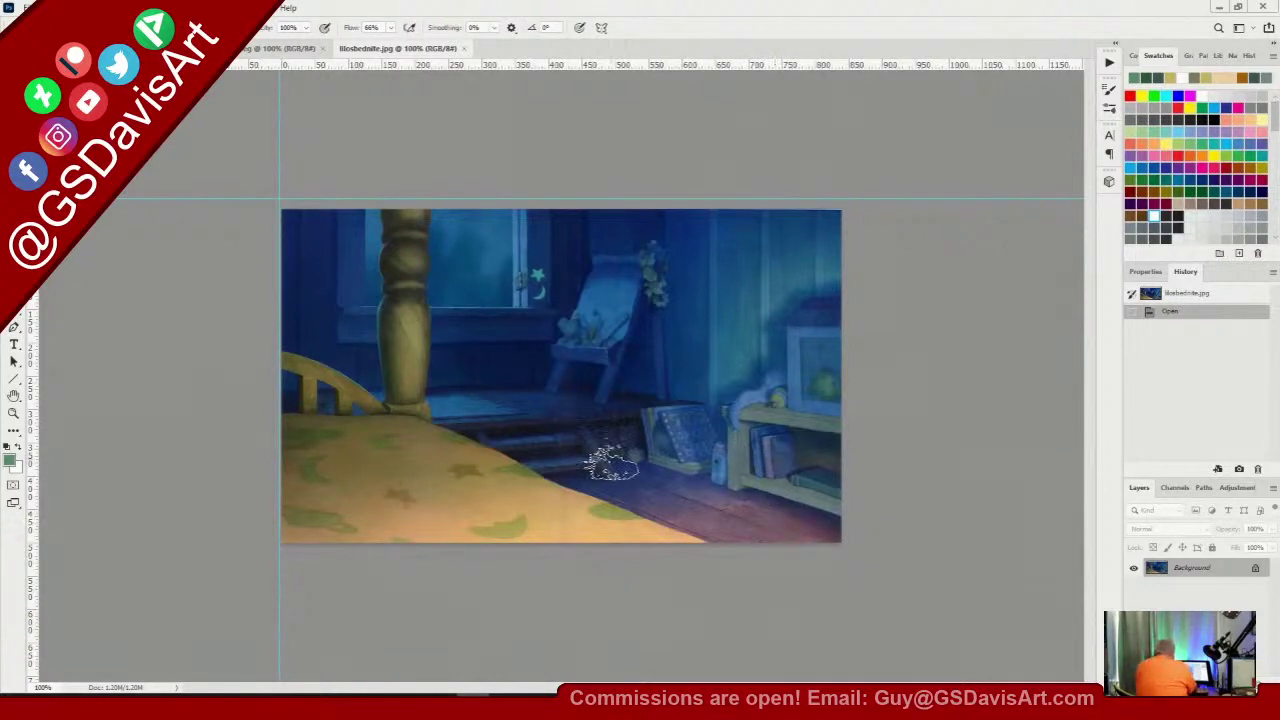
Sample the pink of the lamp figure's base in the daytime bedroom reference and return to the Epic Battle illustration
click(285, 48)
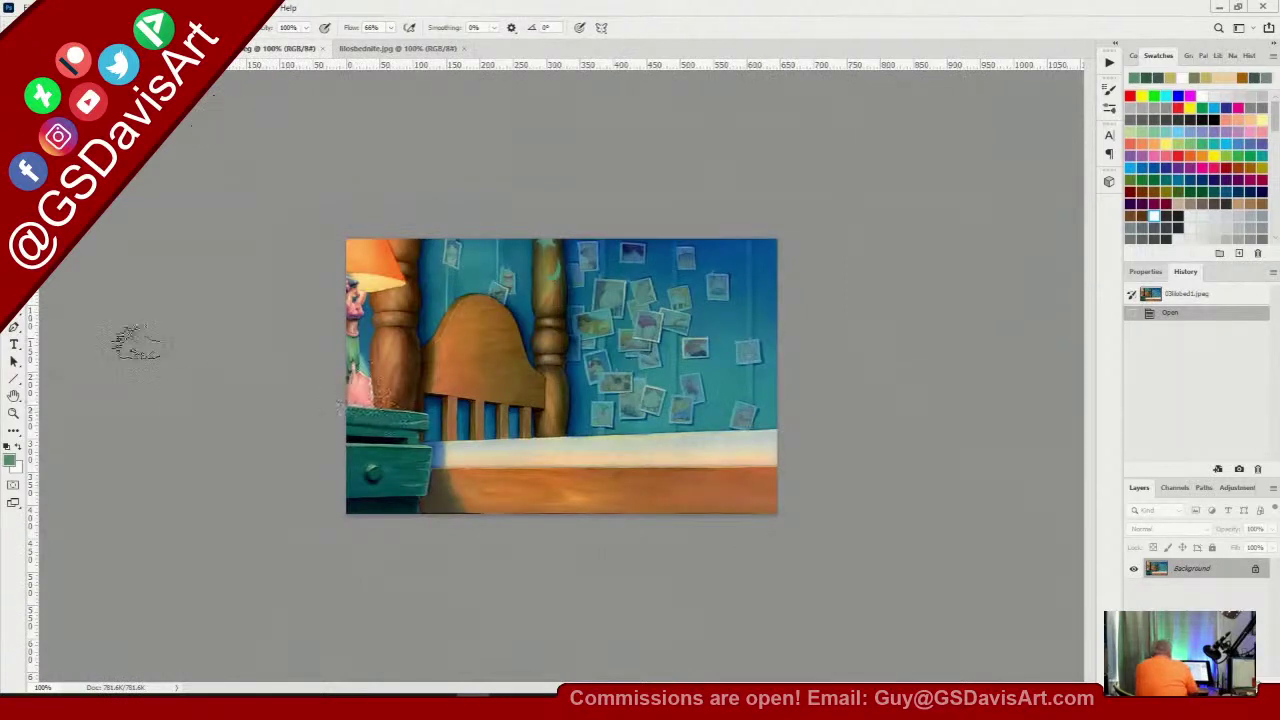
alt+click(366, 390)
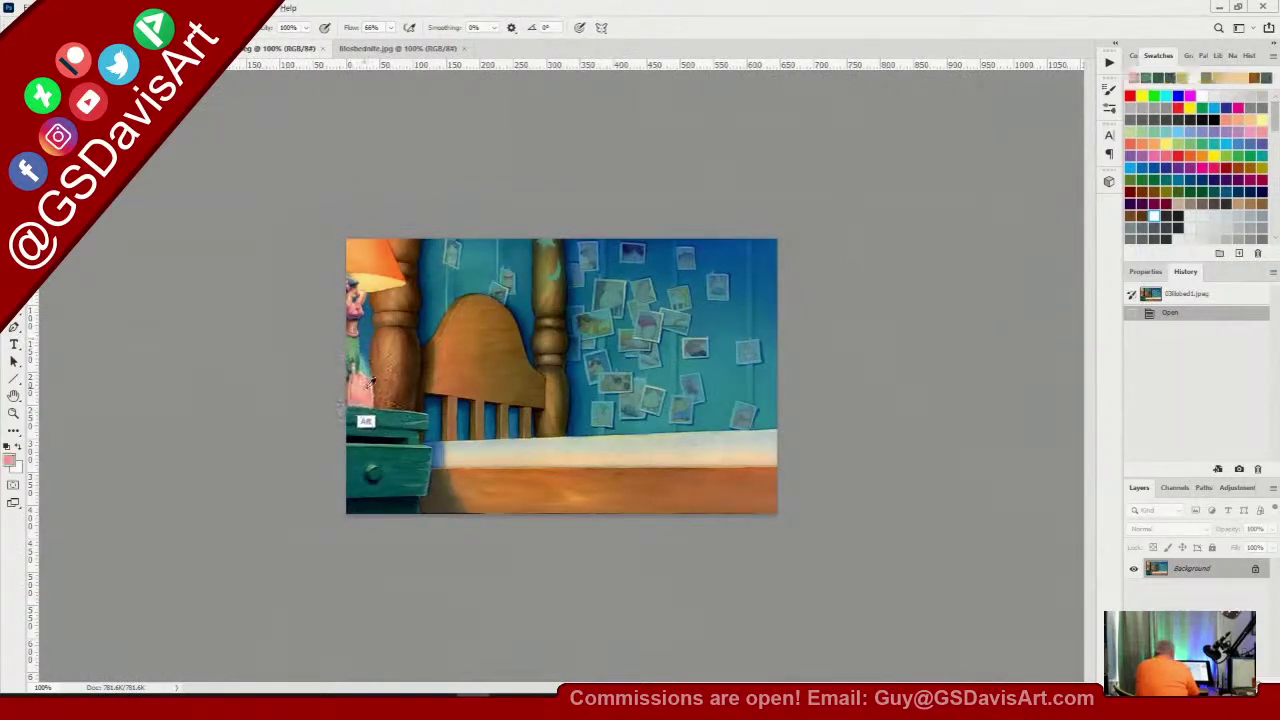
alt+click(367, 391)
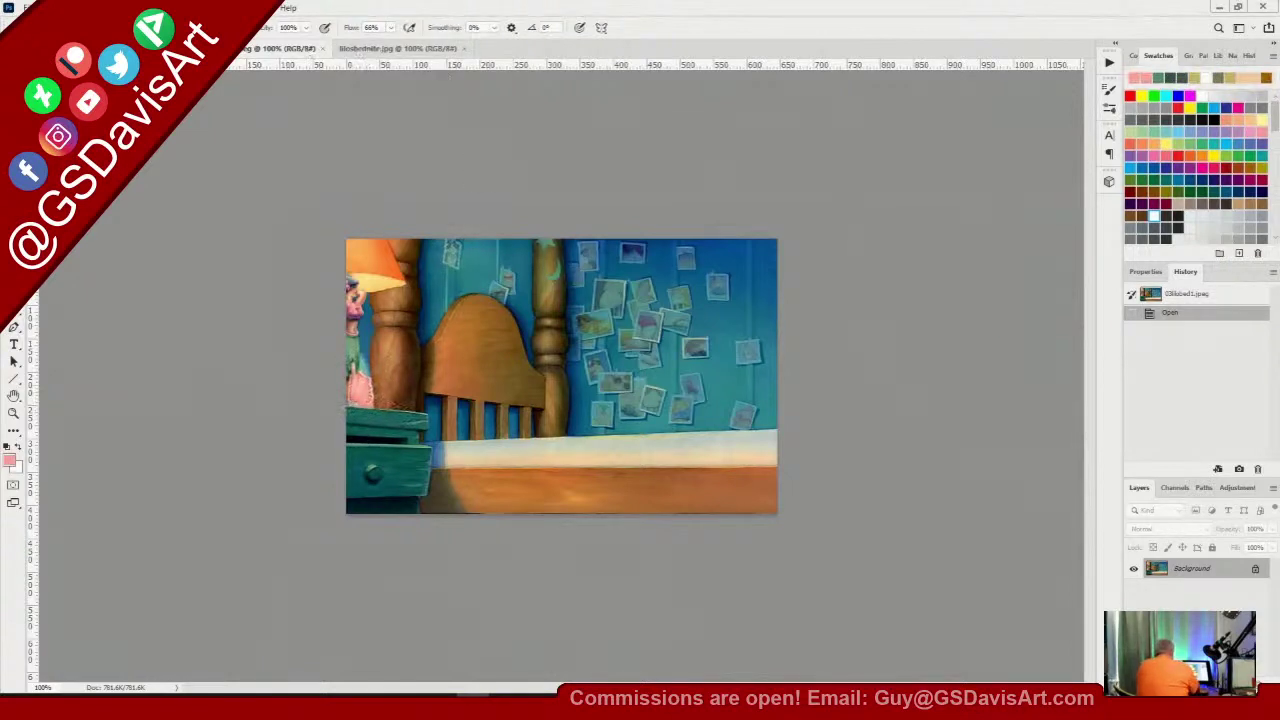
click(125, 48)
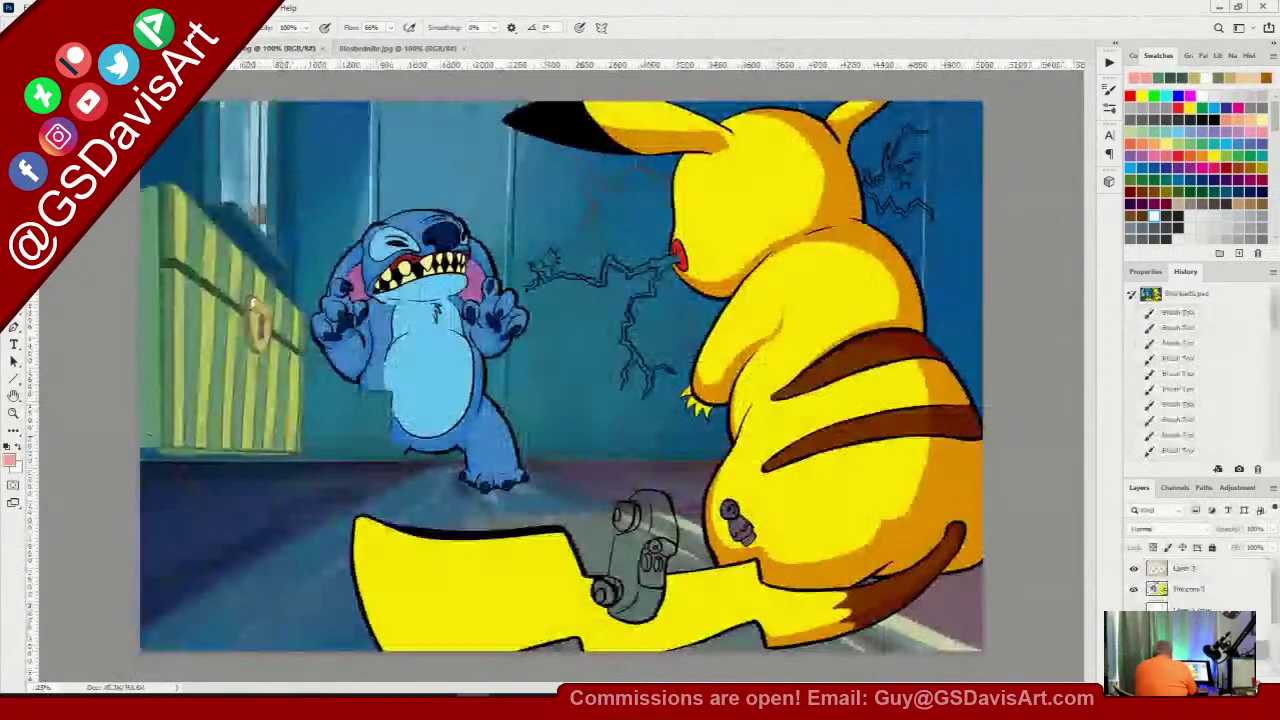
Fill the tall narrow strip beside the striped chest with the sampled pink, from its sloping top down to the floor
drag(149, 434, 151, 601)
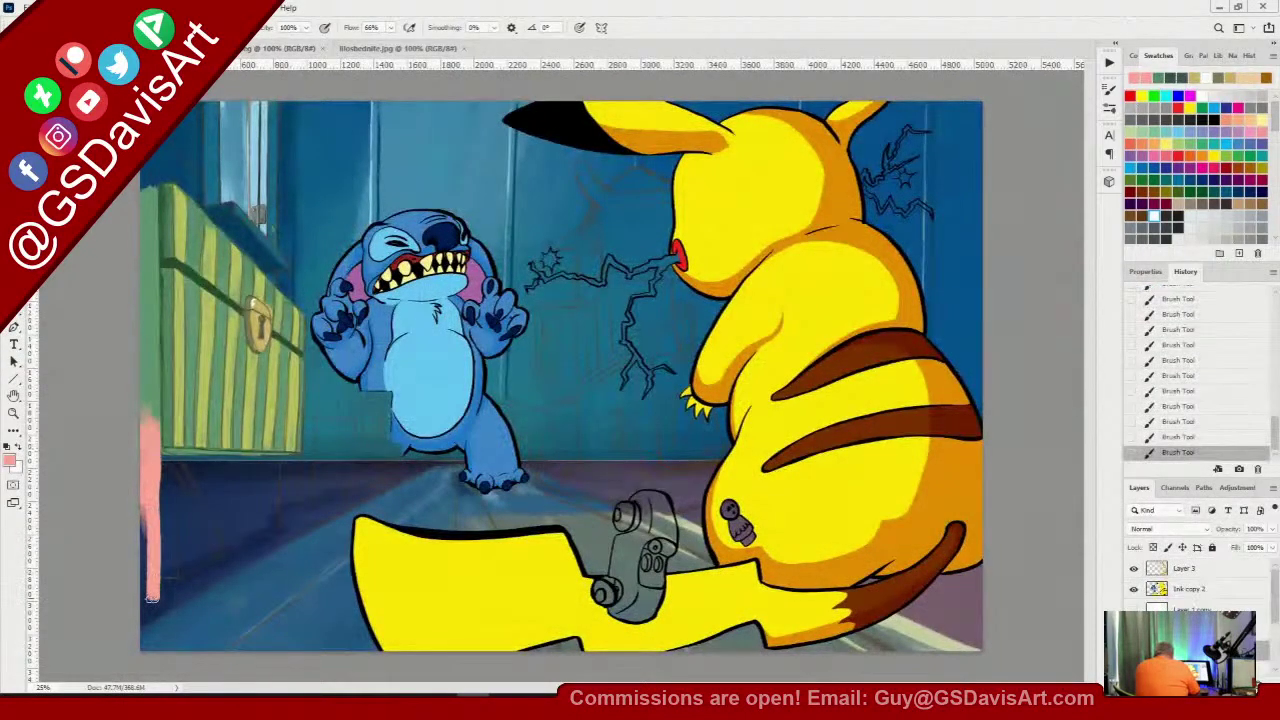
drag(150, 505, 150, 600)
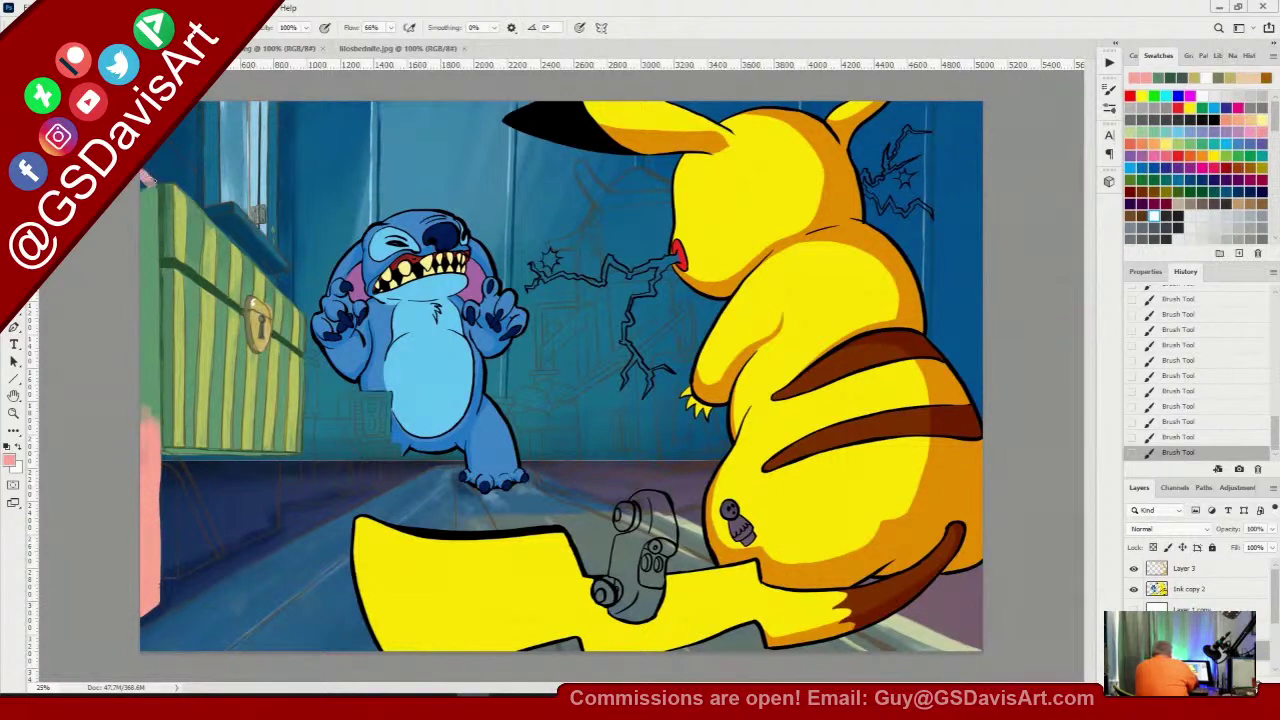
mouse_move(147, 300)
mouse_down()
mouse_move(144, 190)
mouse_move(146, 362)
mouse_up()
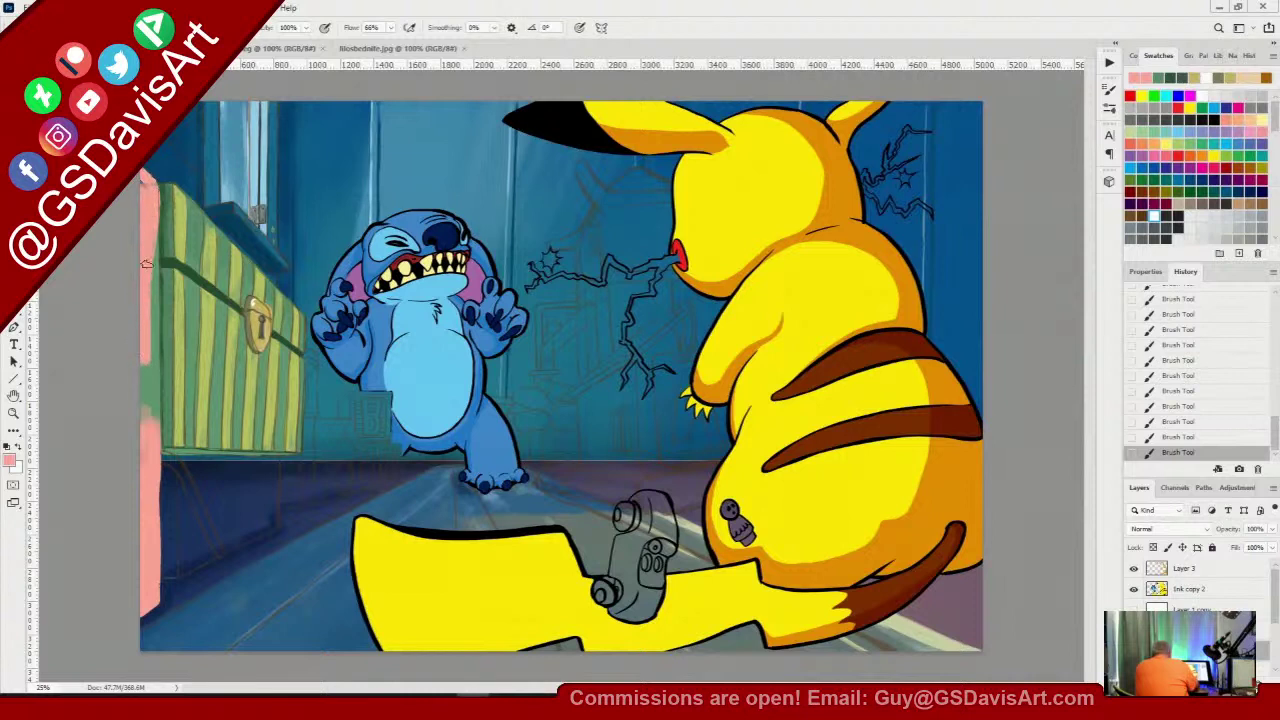
drag(147, 263, 147, 400)
drag(154, 210, 142, 455)
drag(153, 295, 148, 542)
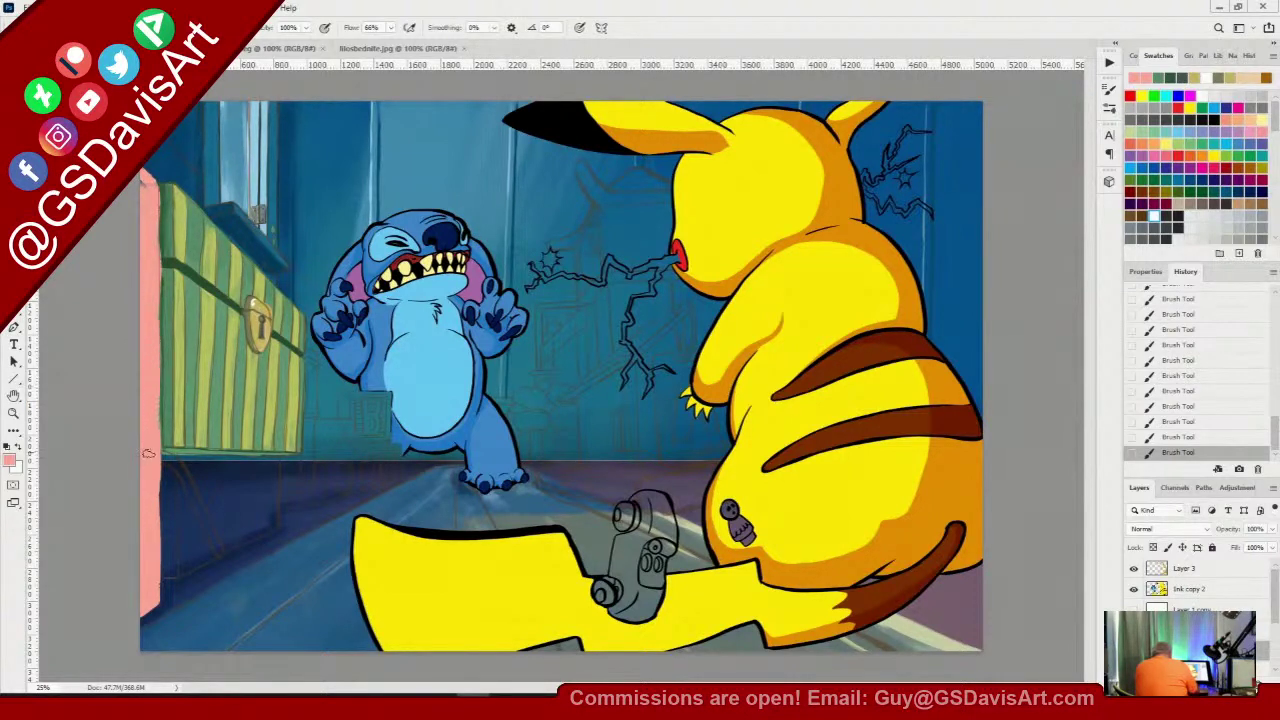
drag(148, 453, 152, 554)
mouse_move(154, 485)
mouse_down()
mouse_move(155, 601)
mouse_move(128, 627)
mouse_up()
drag(148, 572, 140, 610)
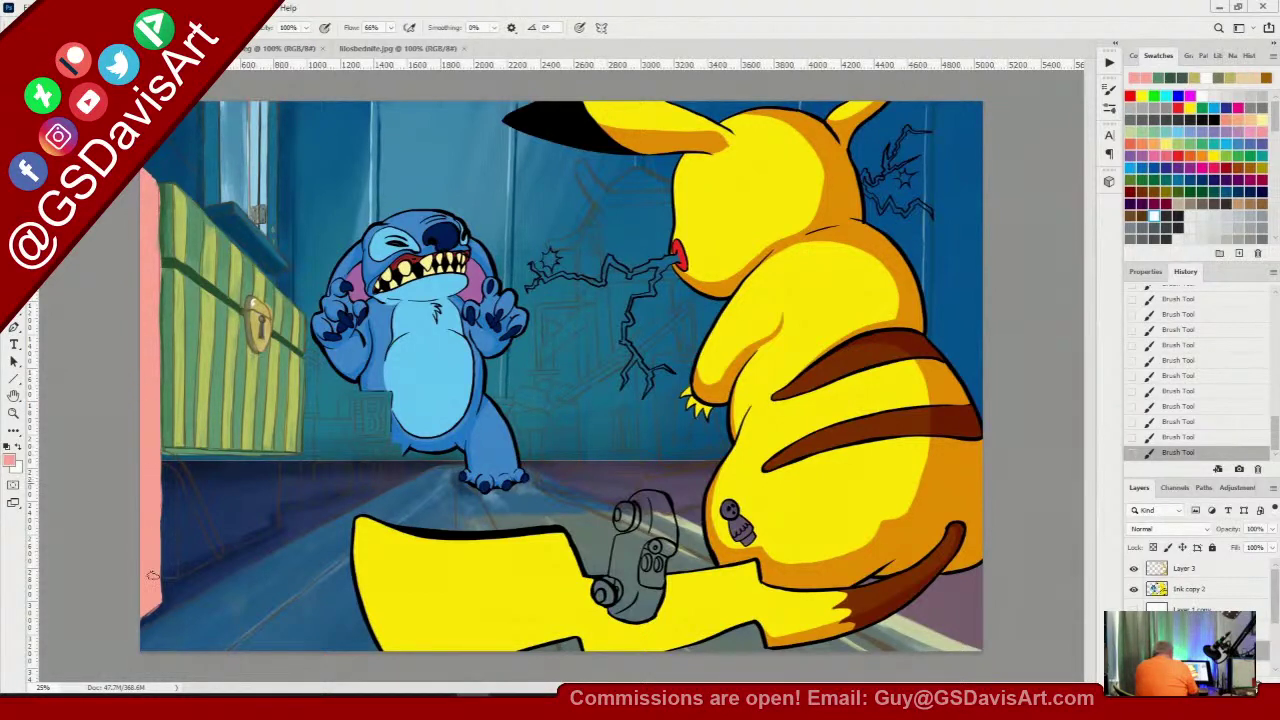
drag(156, 501, 157, 602)
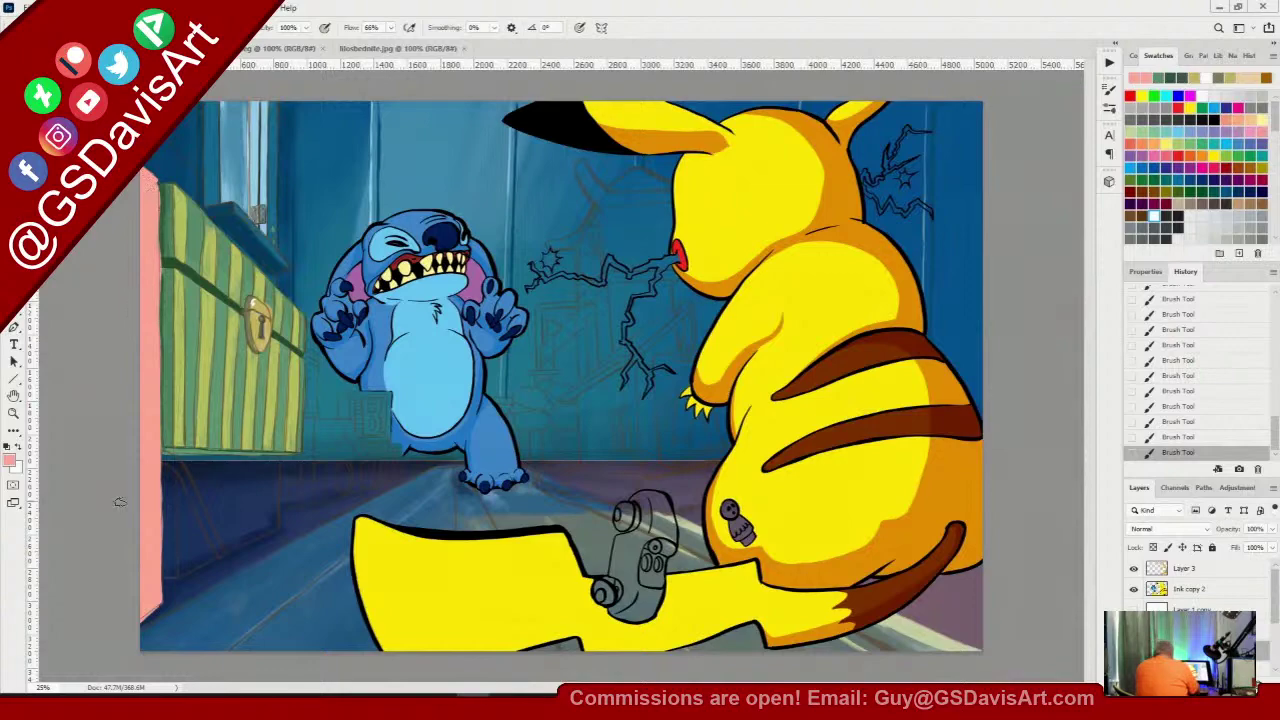
Set the foreground to a darker salmon pink (RGB 213, 122, 113) and reduce the Watercolor brush size for edge work
click(14, 412)
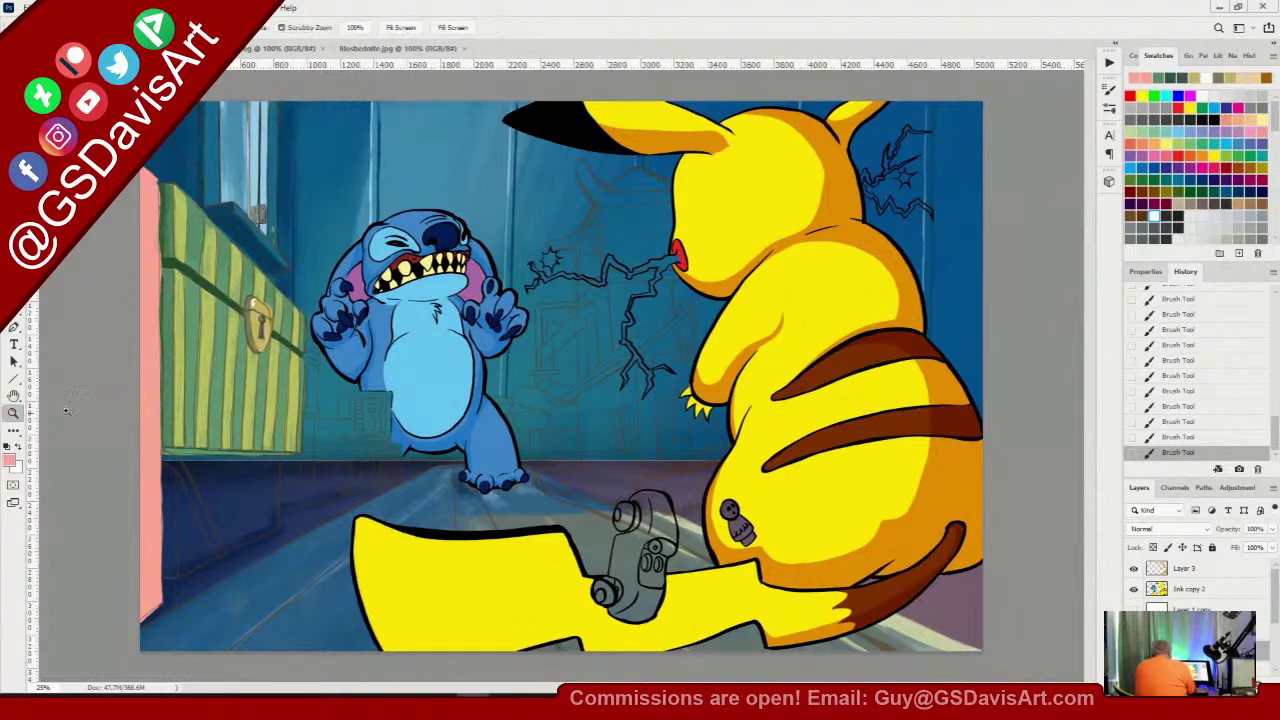
click(205, 362)
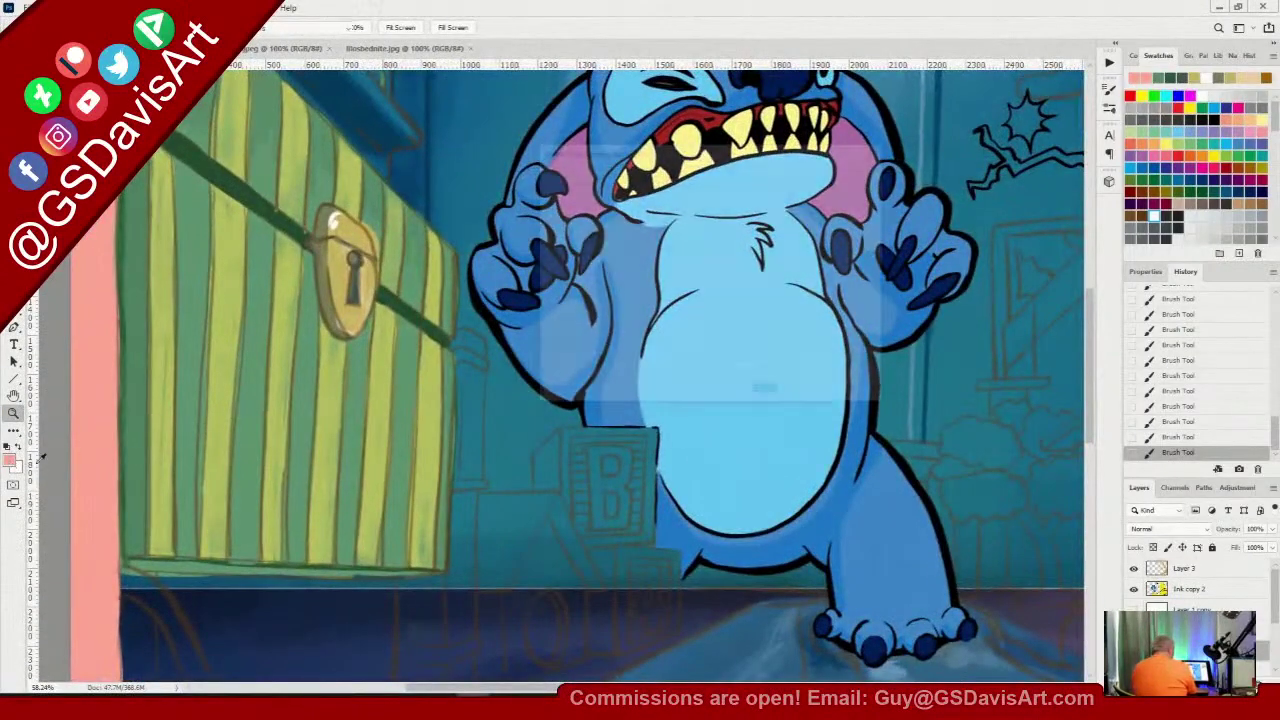
click(10, 459)
click(619, 207)
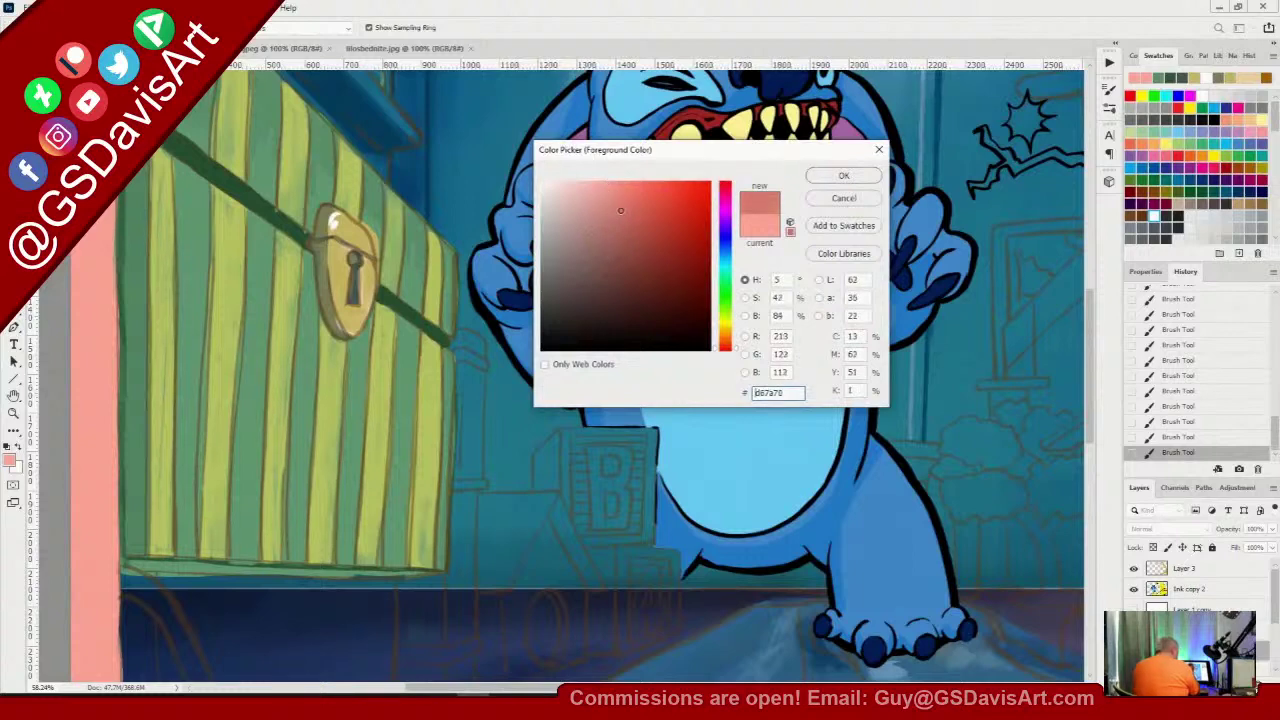
click(832, 178)
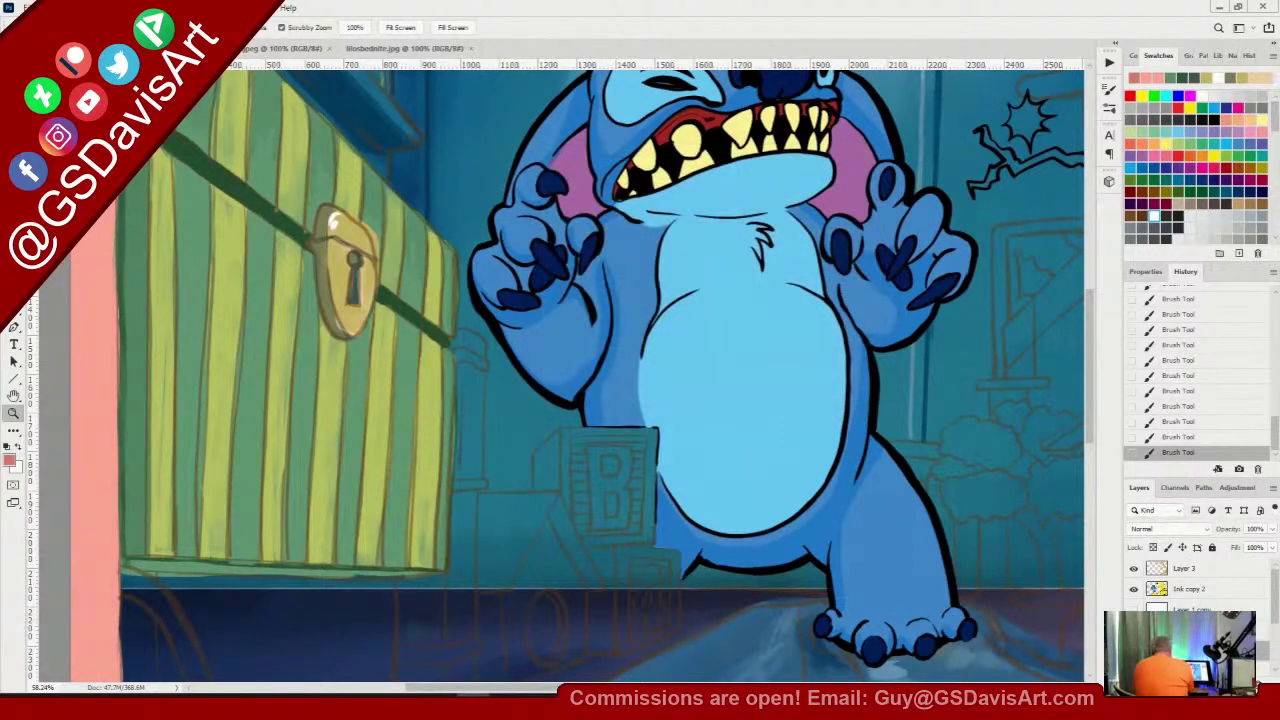
key(b)
right_click(425, 287)
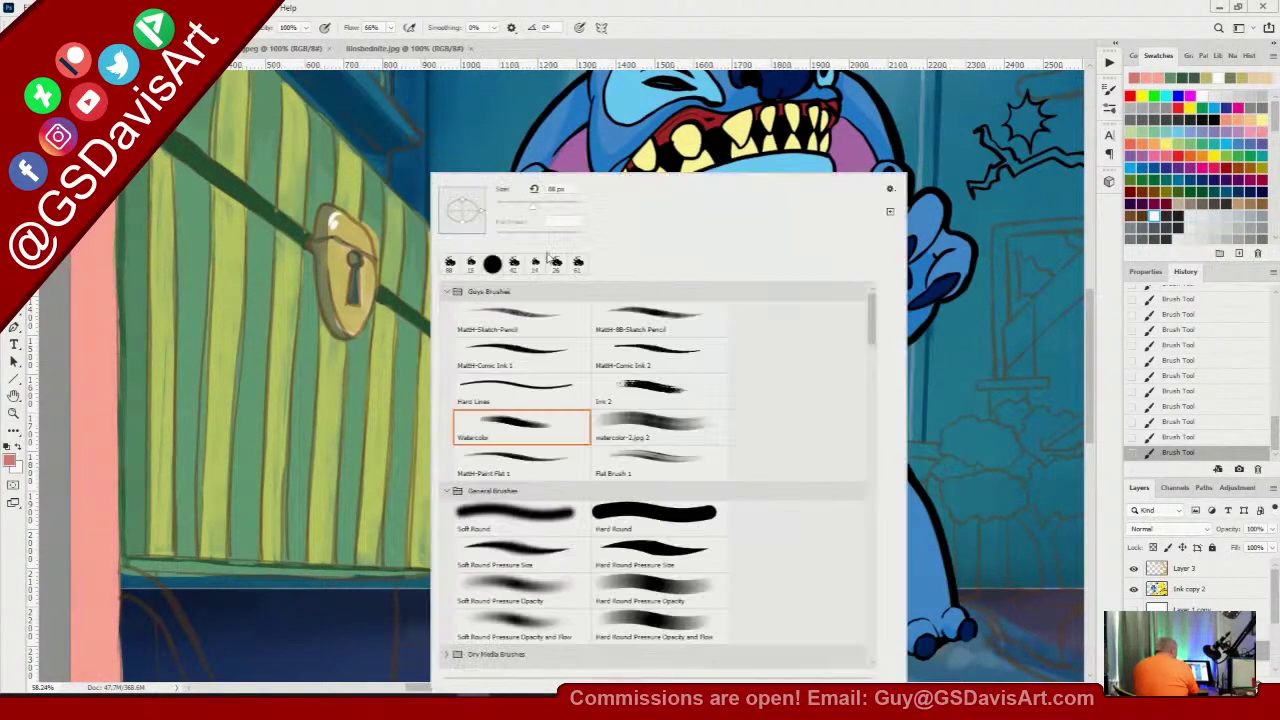
click(501, 204)
click(447, 4)
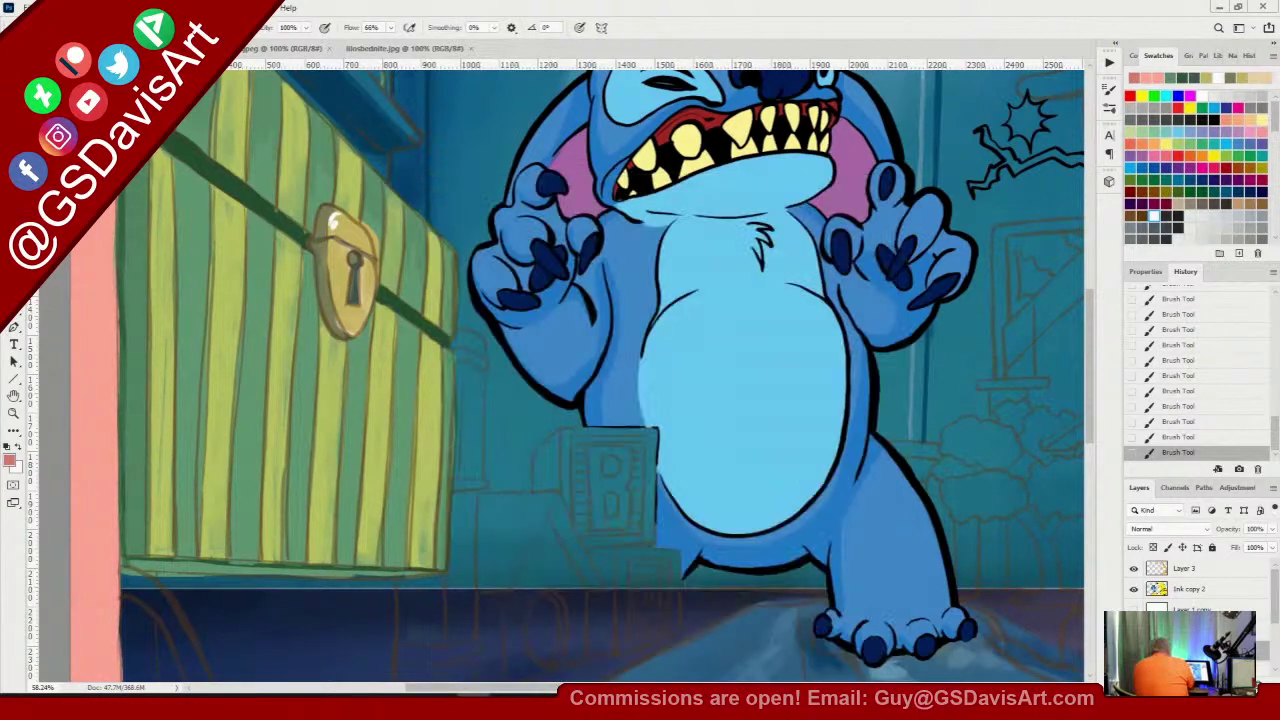
Shade the pink strip's edge along the chest and down to the floor with darker salmon strokes
drag(114, 230, 117, 384)
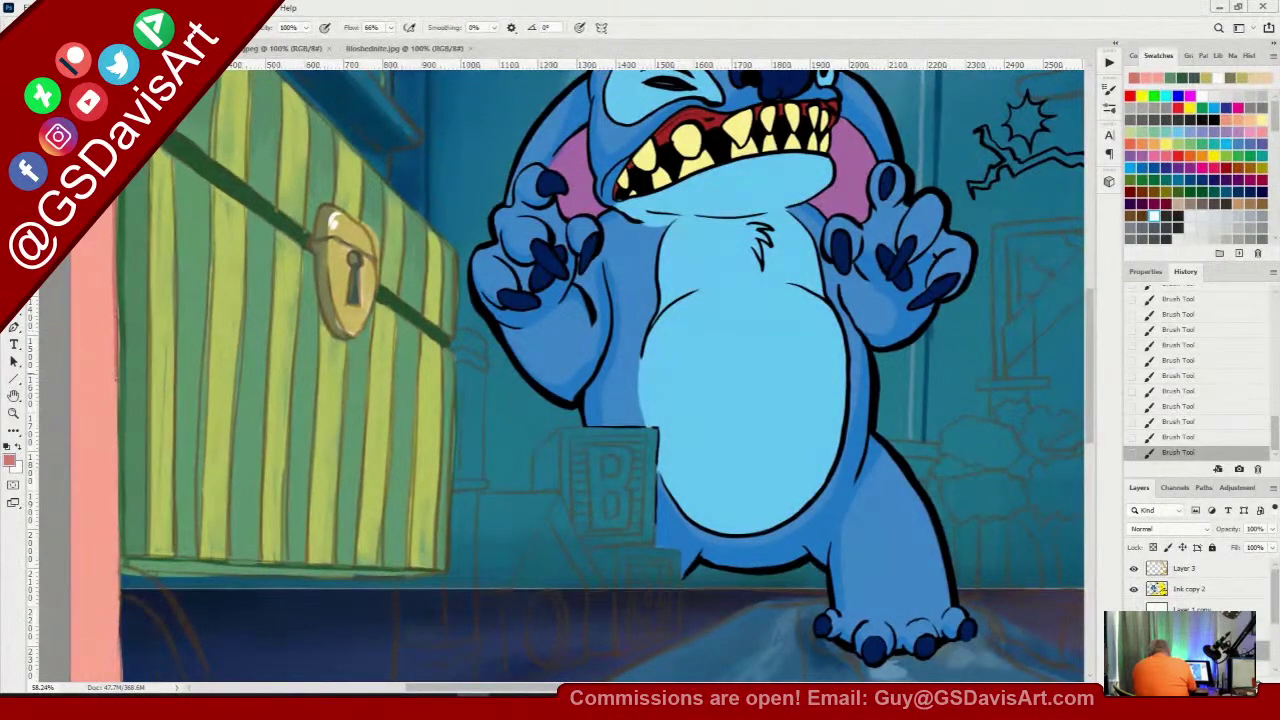
drag(116, 460, 116, 628)
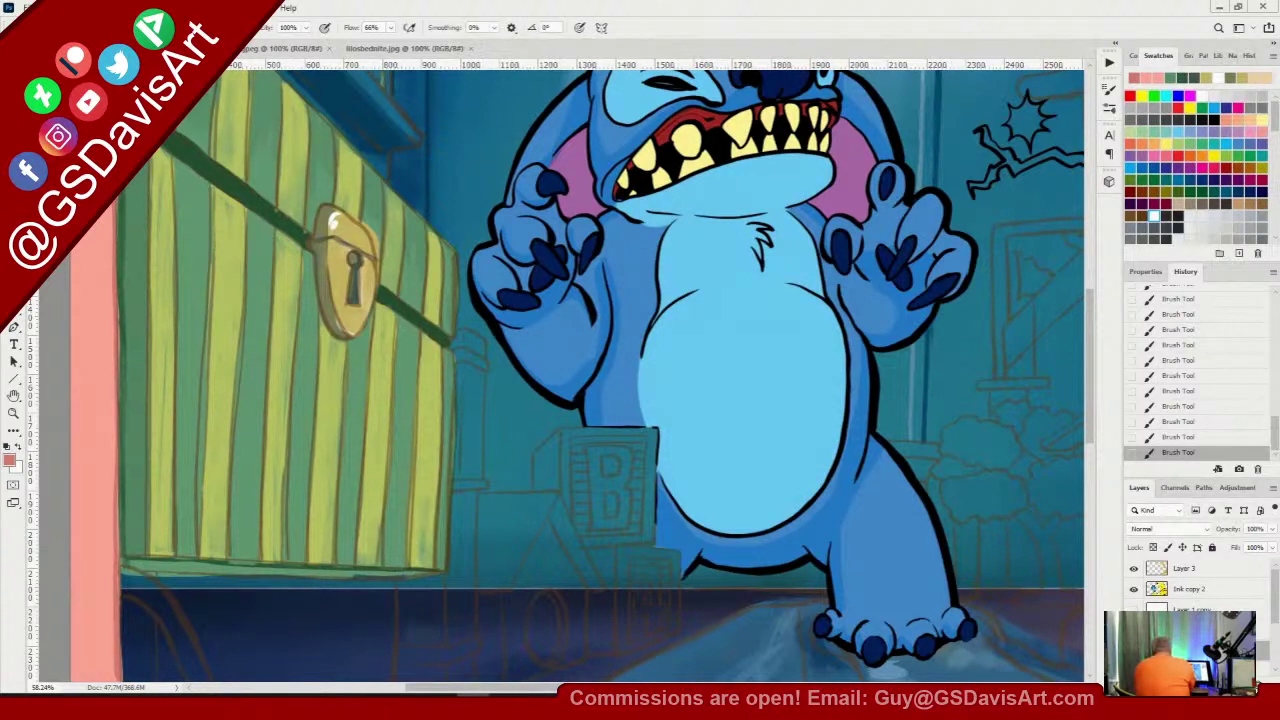
drag(109, 210, 117, 456)
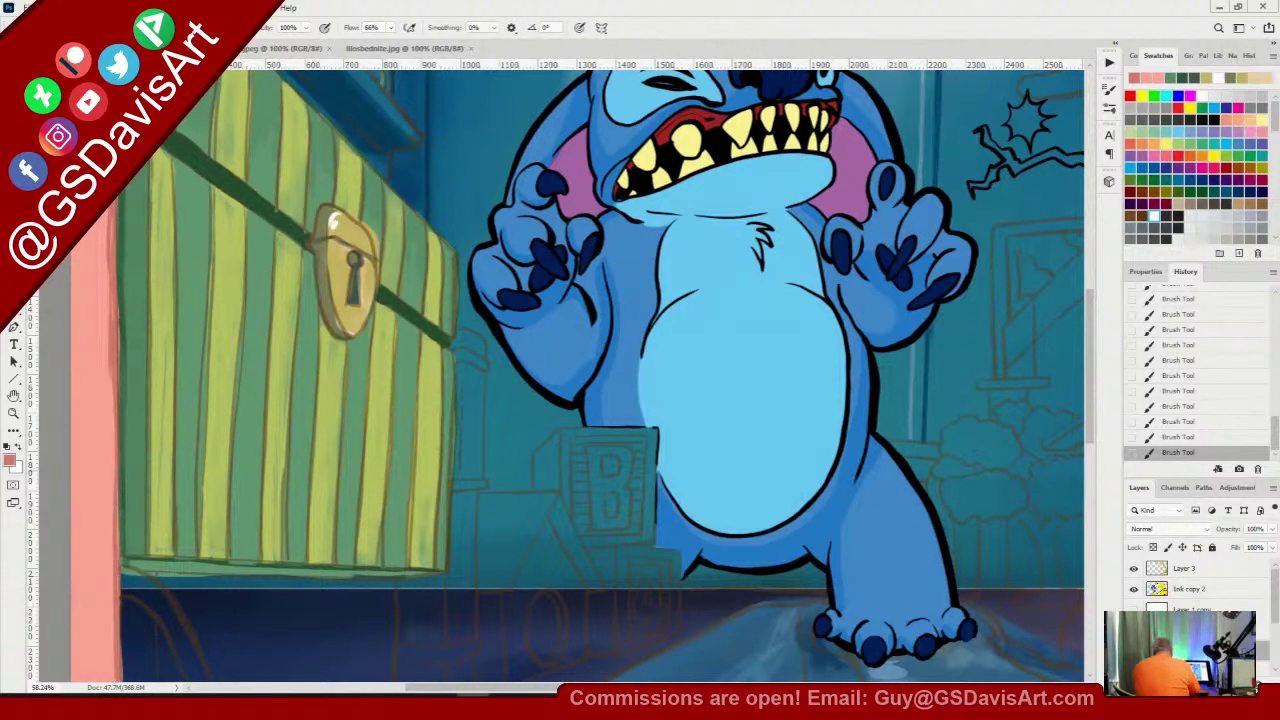
drag(322, 540, 408, 296)
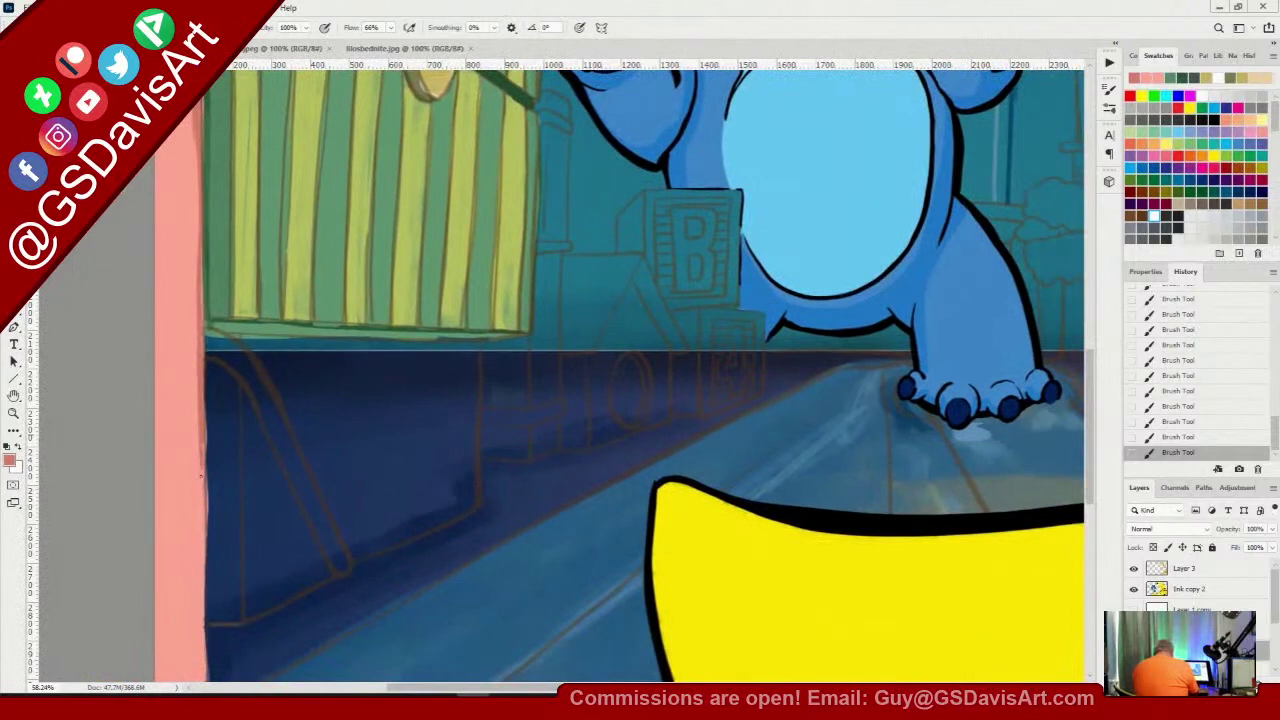
drag(200, 476, 205, 662)
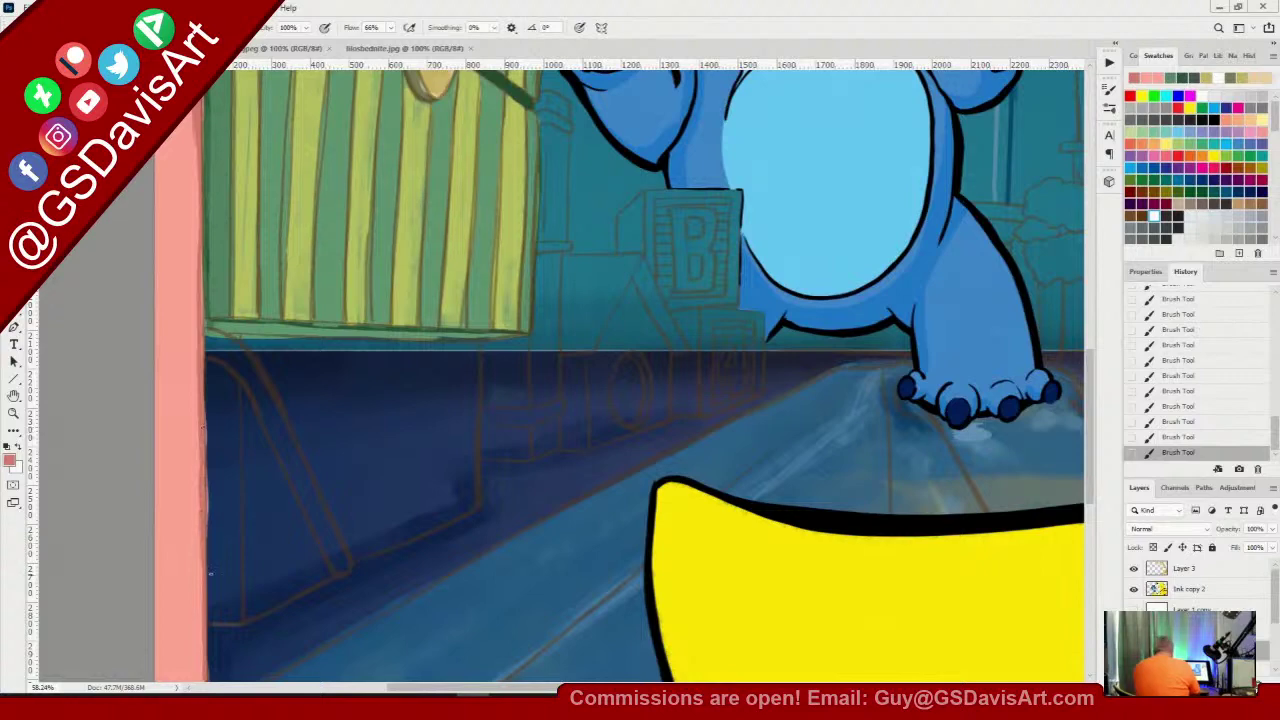
Outline the pink strip's sloping top and upper edge beside the chest lid in darker salmon
drag(308, 215, 307, 540)
drag(337, 225, 358, 508)
drag(169, 249, 201, 276)
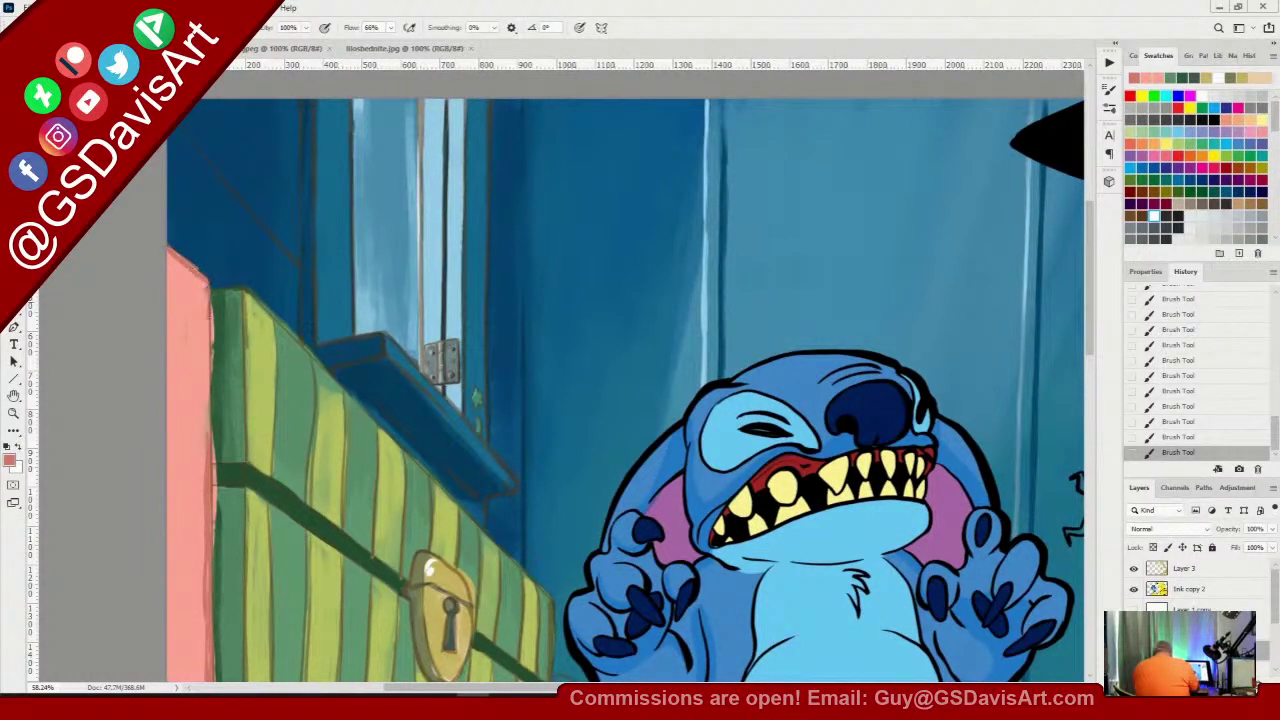
drag(209, 318, 209, 398)
drag(206, 300, 206, 413)
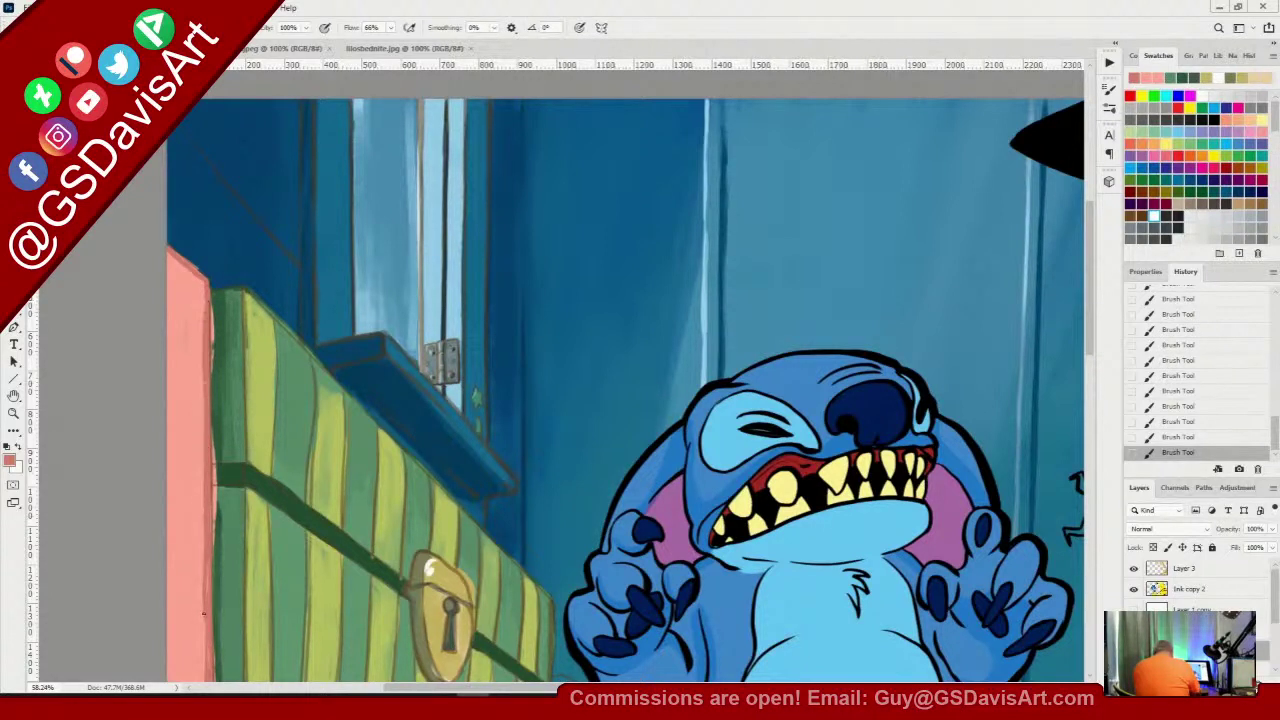
Touch up the chest's near edge with sampled dark green and extend the lid seam to the pink strip in its own green
alt+click(219, 456)
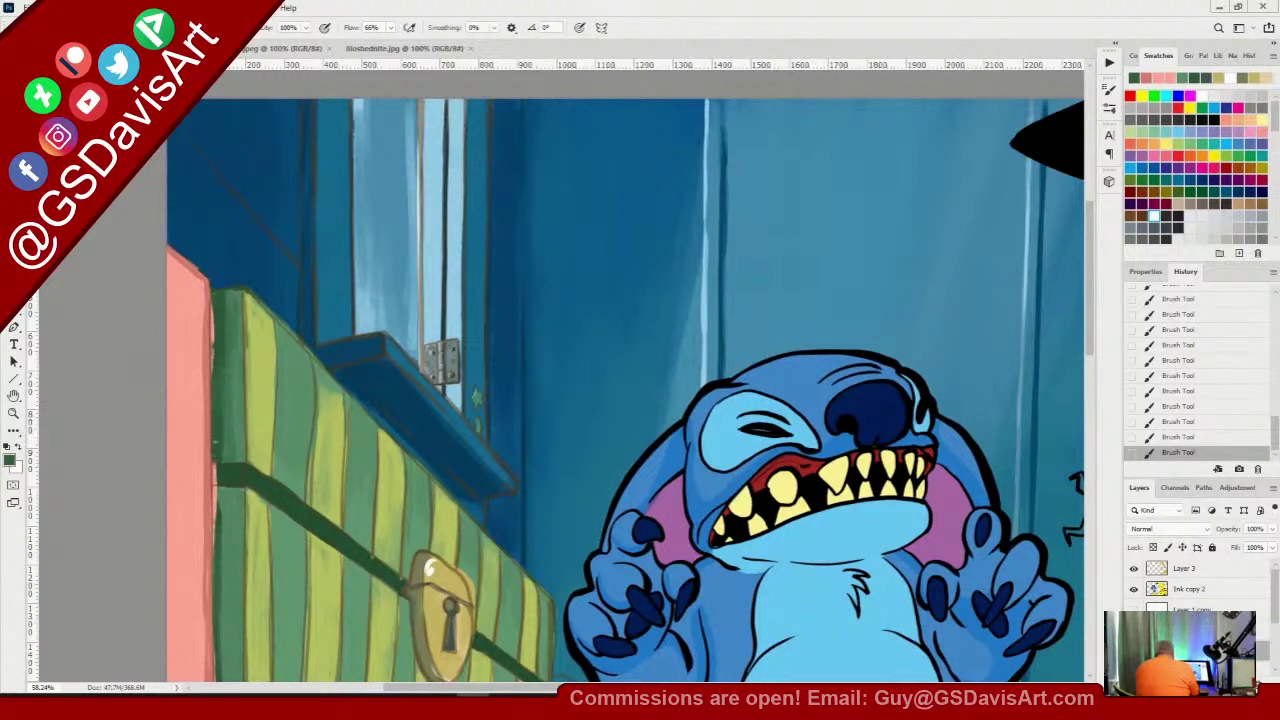
drag(212, 312, 213, 302)
drag(213, 491, 215, 555)
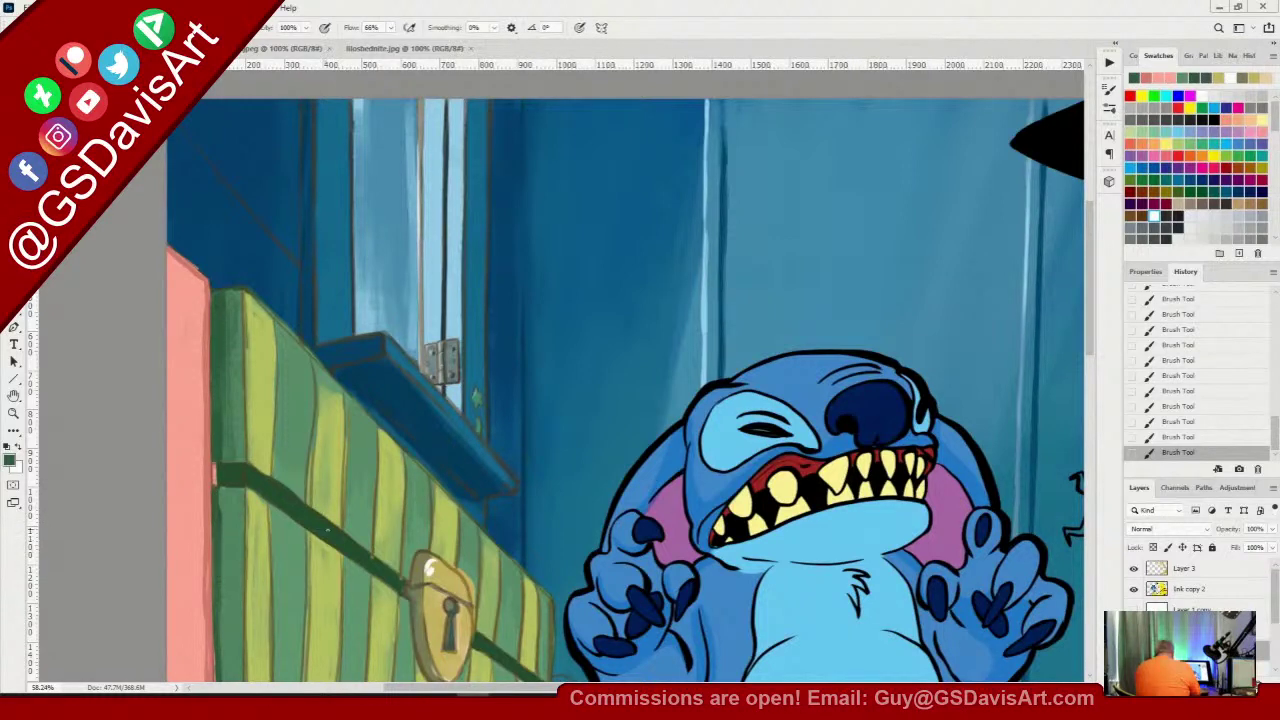
drag(349, 534, 373, 249)
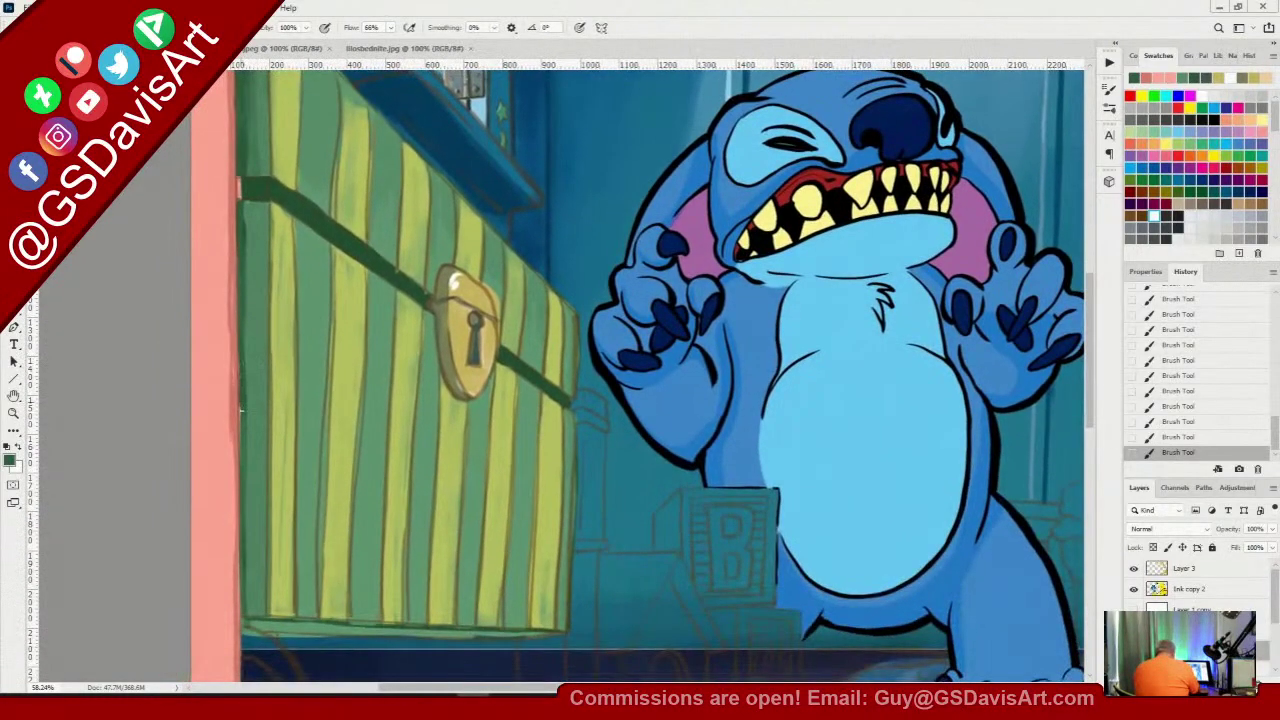
drag(240, 452, 240, 510)
drag(240, 569, 241, 615)
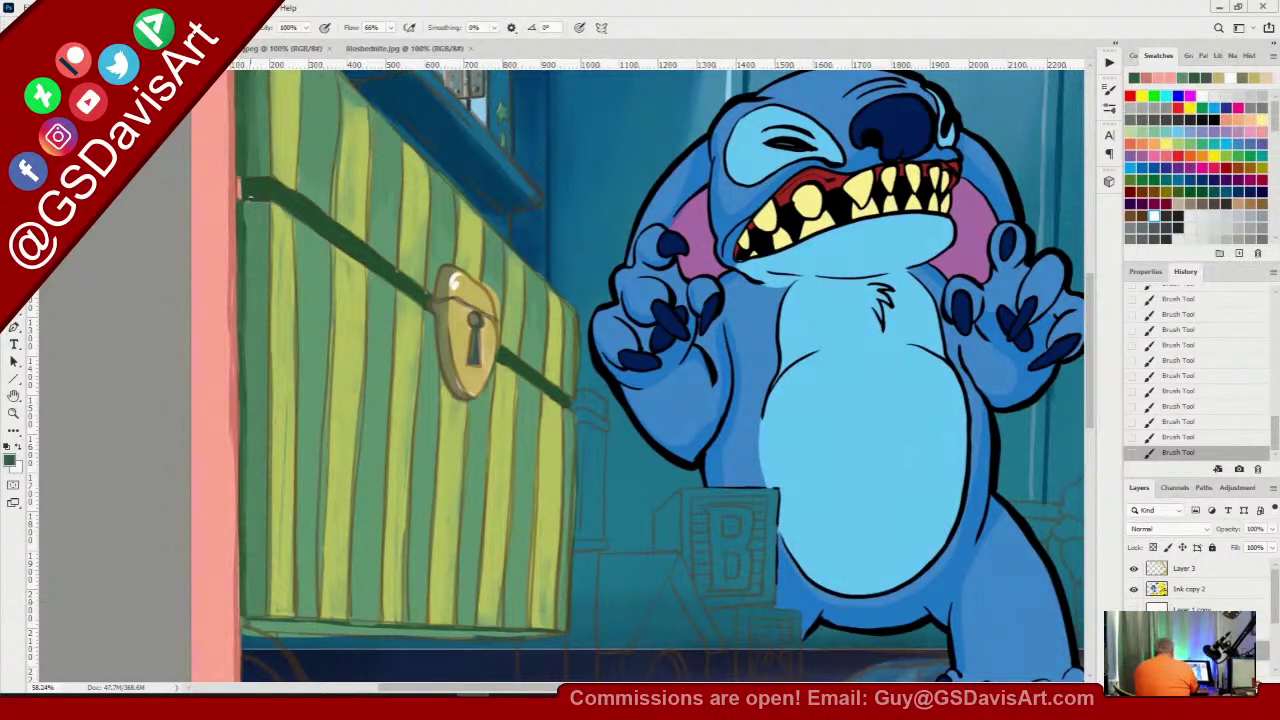
alt+click(254, 190)
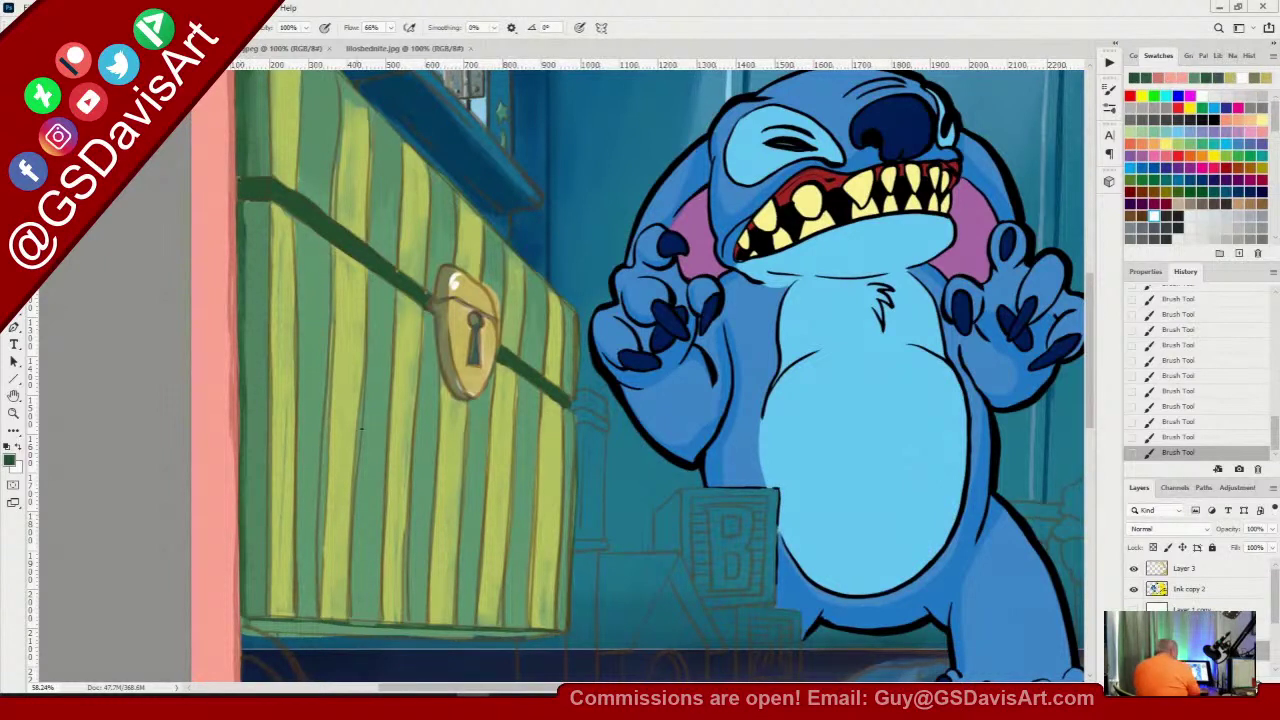
Pick a grey swatch, rough in the curved strap below the striped chest, and enlarge the Watercolor brush to 42 px
click(1134, 610)
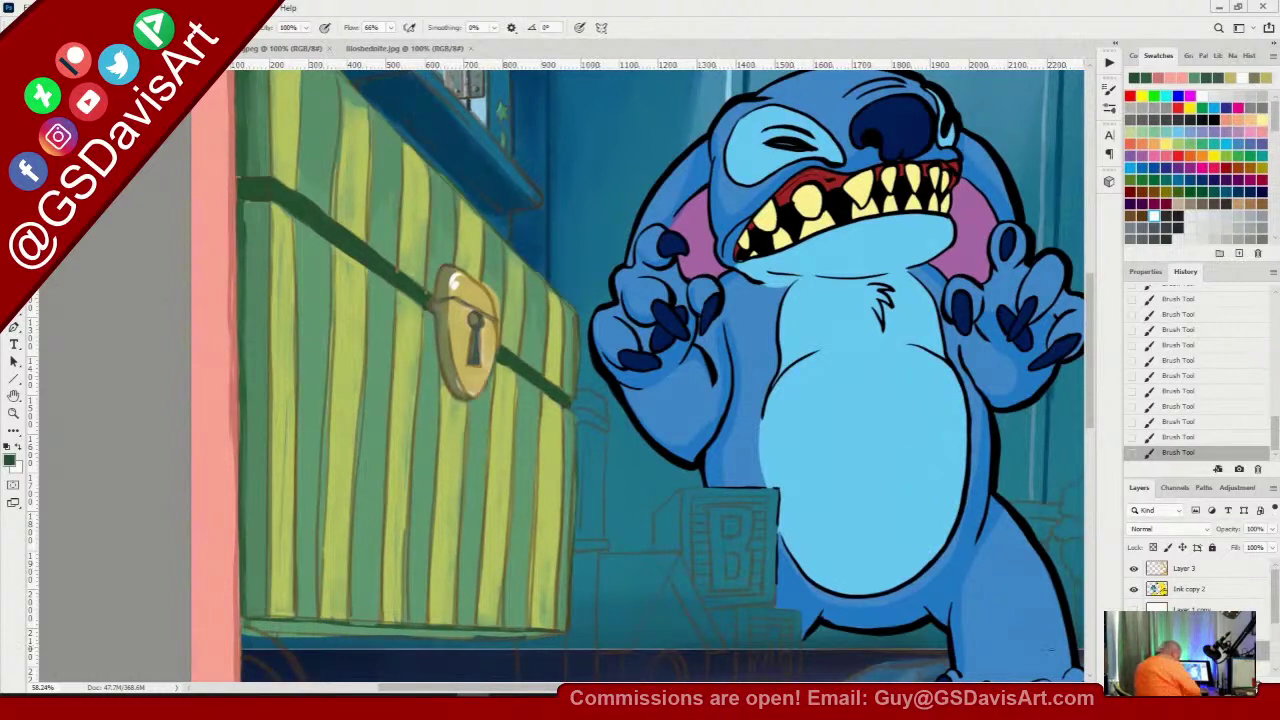
drag(1089, 392, 1090, 460)
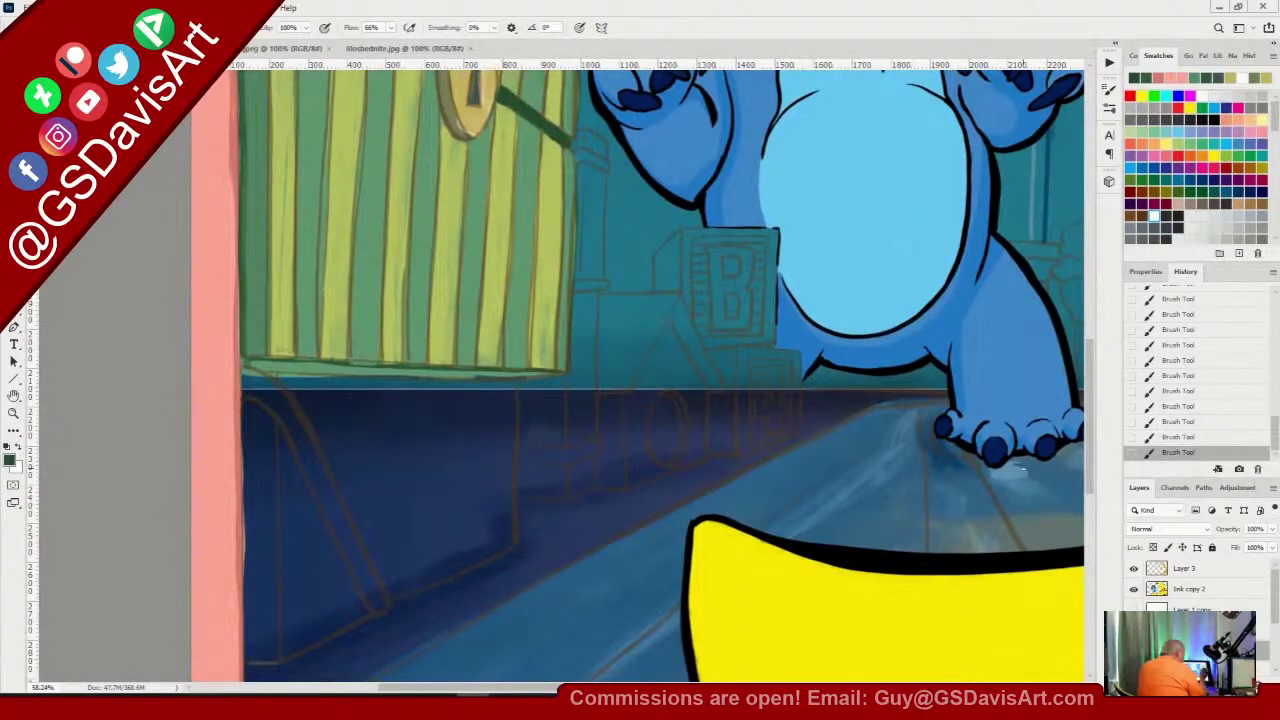
click(1143, 224)
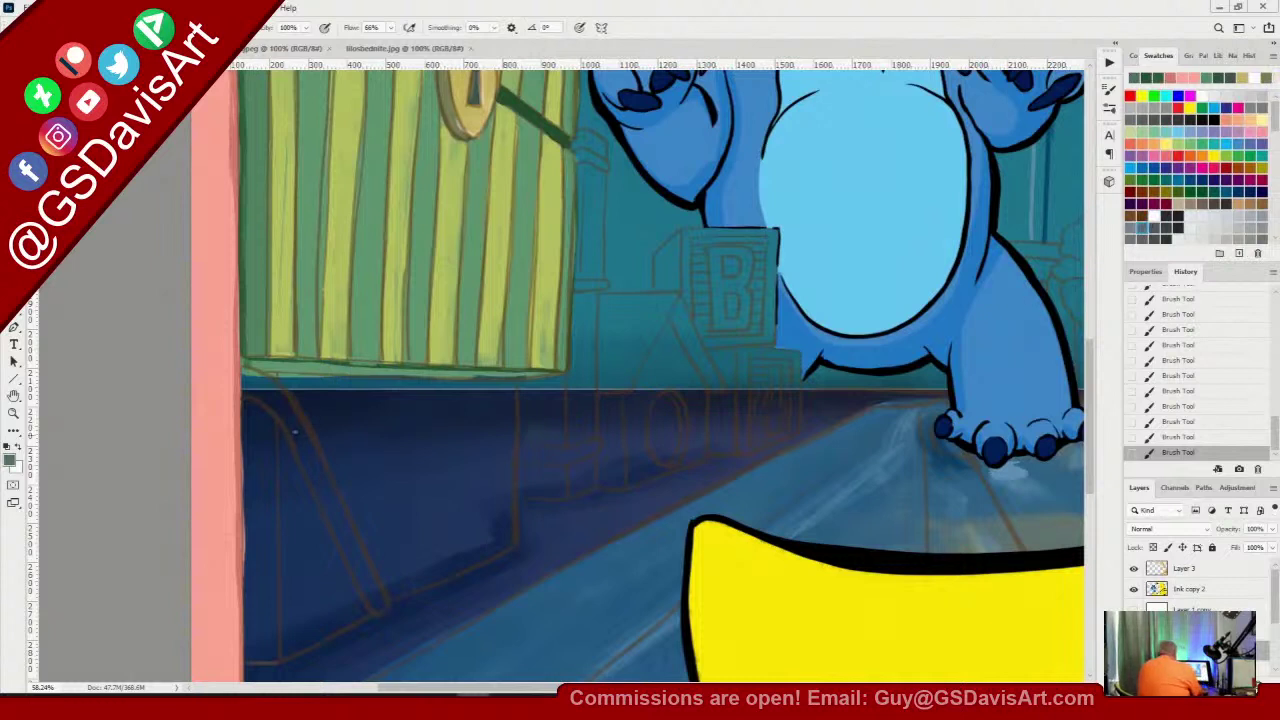
drag(257, 395, 305, 450)
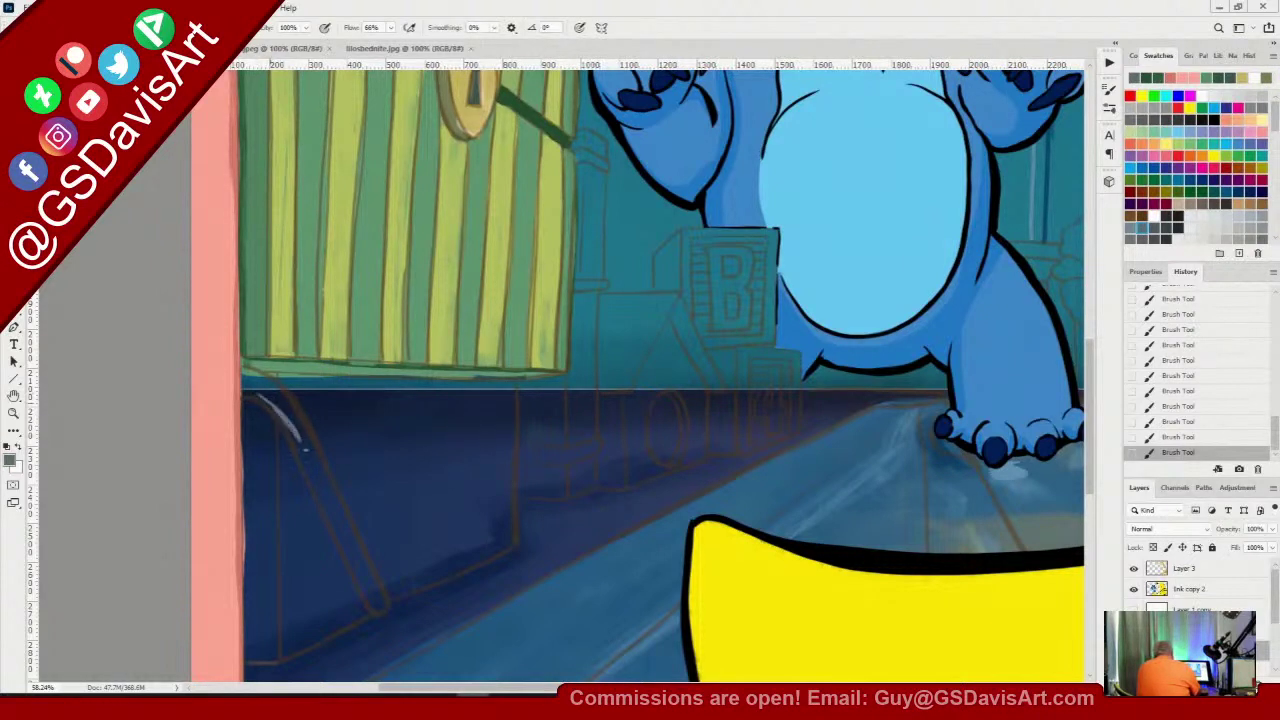
drag(285, 406, 308, 452)
right_click(372, 481)
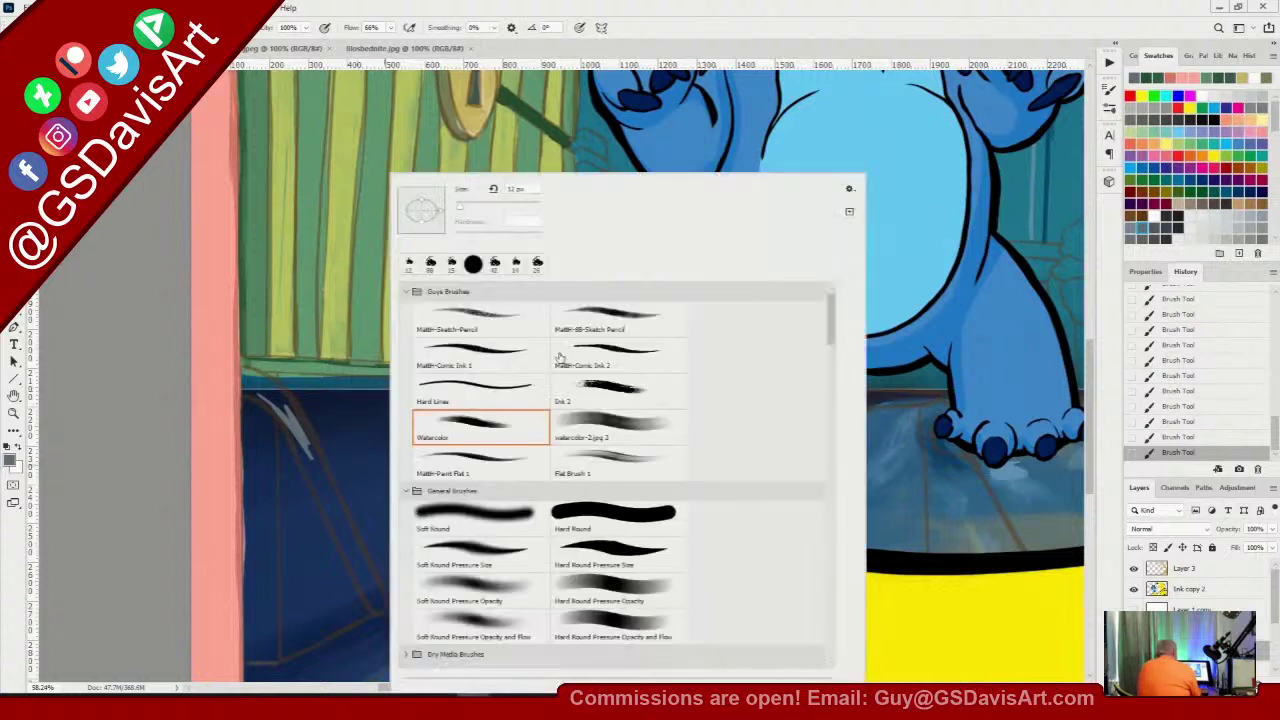
drag(465, 208, 473, 208)
key(Return)
Paint the curved strap solid grey from the chest's lower corner down to its rounded tip on the floor
mouse_move(258, 386)
mouse_down()
mouse_move(300, 439)
mouse_move(383, 608)
mouse_up()
mouse_move(254, 384)
mouse_down()
mouse_move(307, 436)
mouse_move(376, 603)
mouse_up()
drag(294, 434, 327, 507)
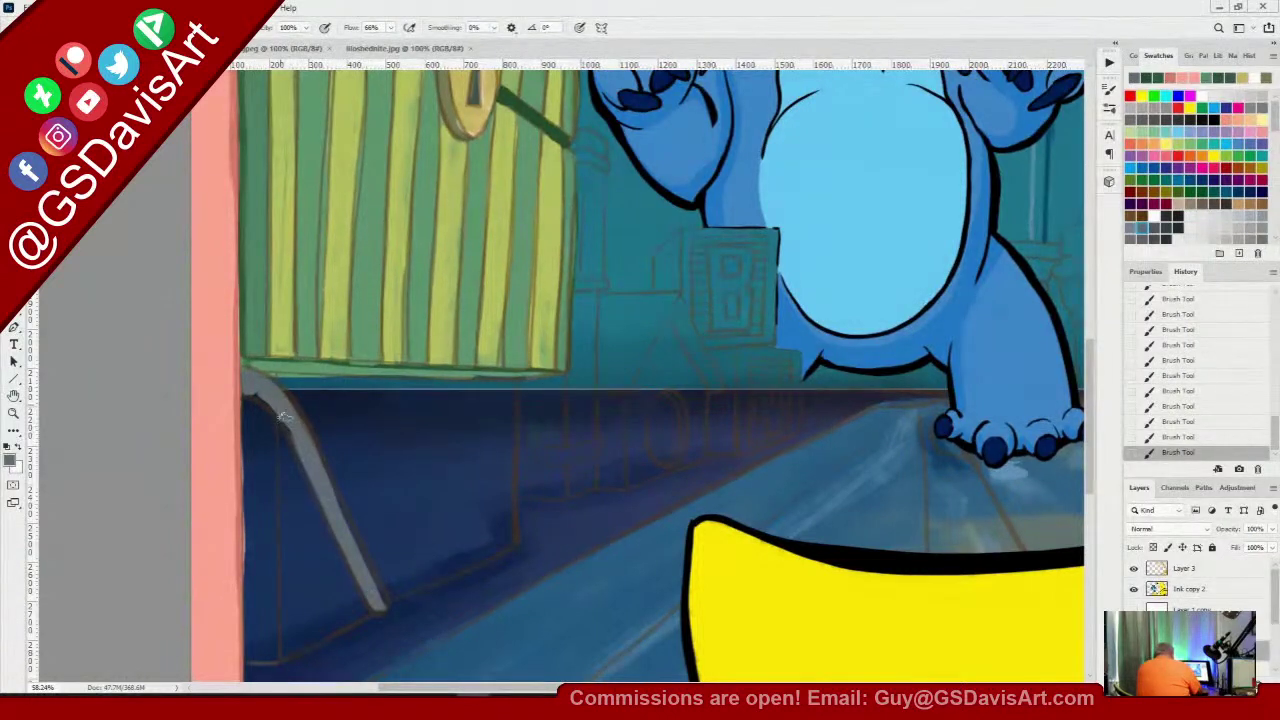
drag(285, 418, 325, 502)
mouse_move(248, 388)
mouse_down()
mouse_move(293, 432)
mouse_move(366, 578)
mouse_up()
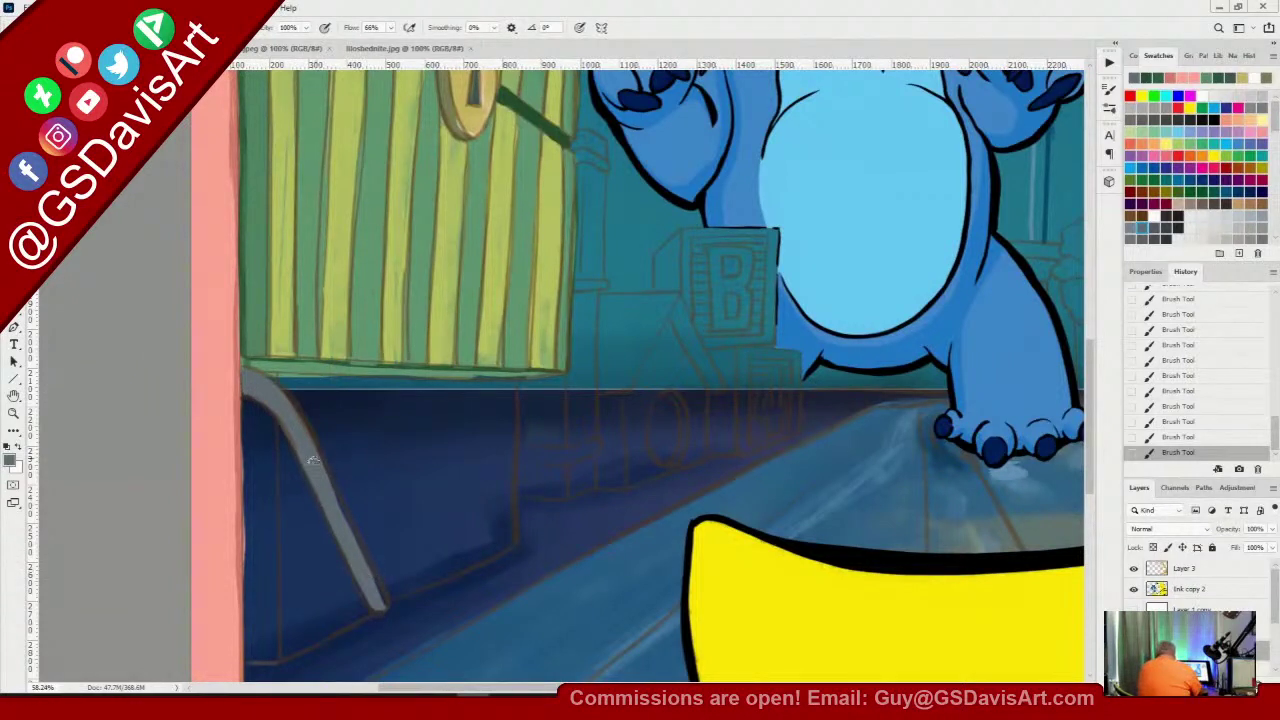
drag(314, 462, 375, 605)
drag(328, 510, 377, 606)
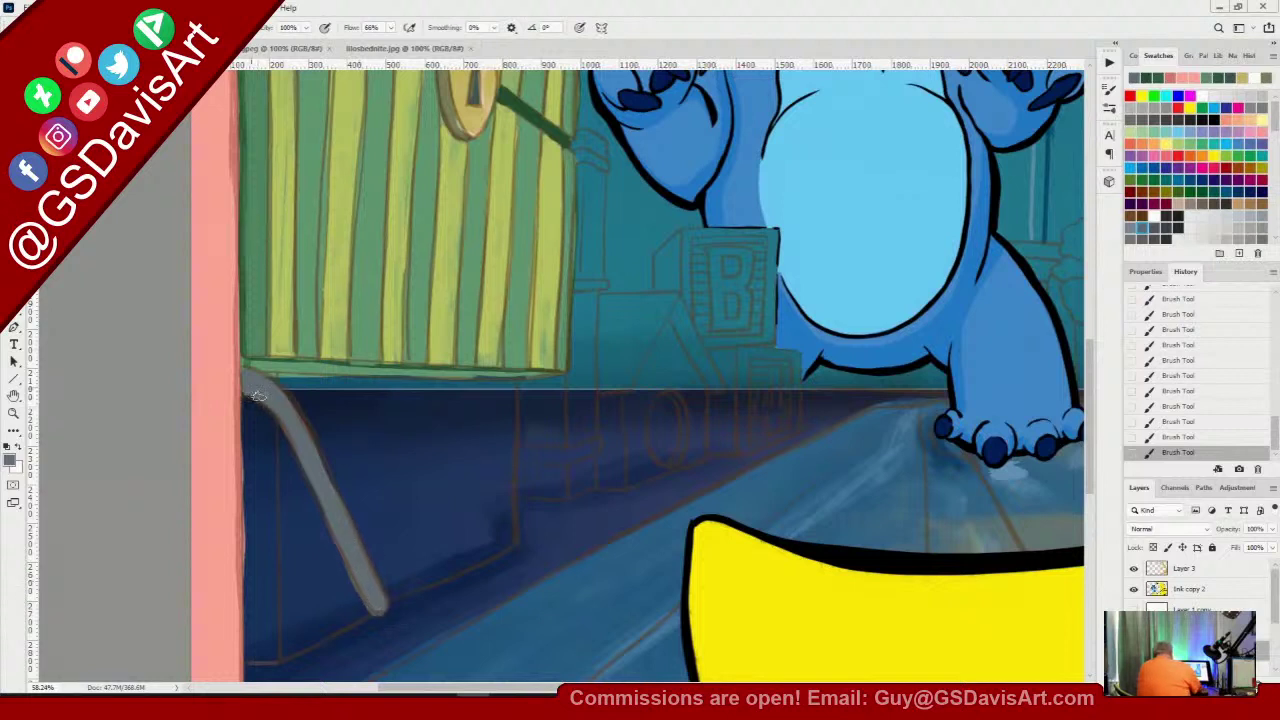
drag(250, 396, 301, 453)
mouse_move(244, 371)
mouse_down()
mouse_move(295, 421)
mouse_move(319, 469)
mouse_up()
mouse_move(246, 370)
mouse_down()
mouse_move(290, 404)
mouse_move(292, 435)
mouse_move(320, 461)
mouse_move(310, 430)
mouse_move(378, 588)
mouse_move(370, 605)
mouse_up()
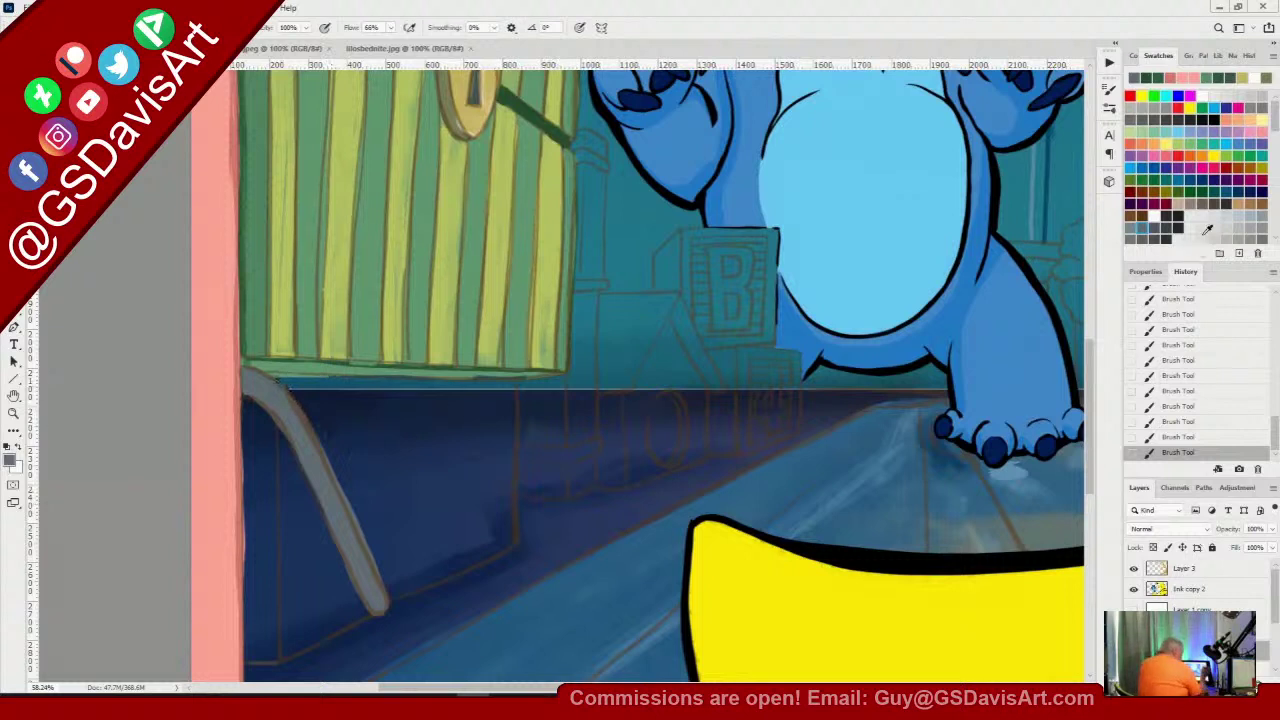
Sample the tan of the bedspread from the bedroom reference image and scribble it onto the box below the chest
click(395, 49)
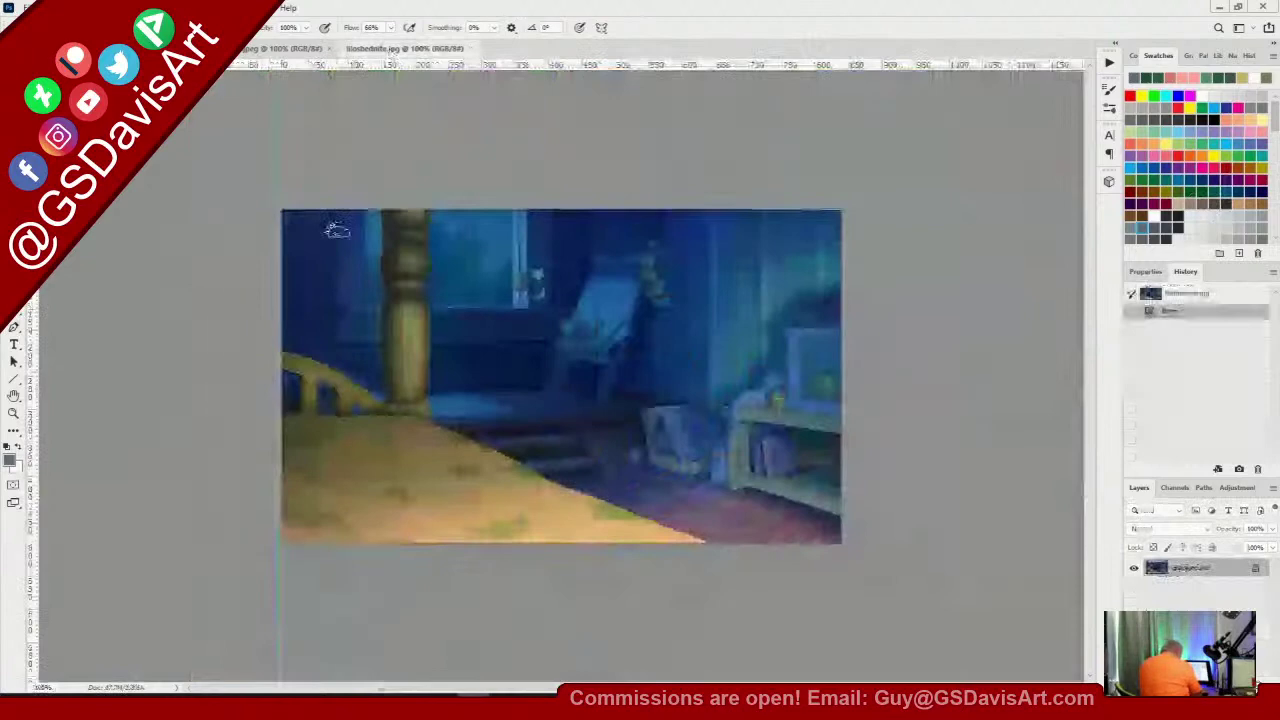
alt+click(474, 501)
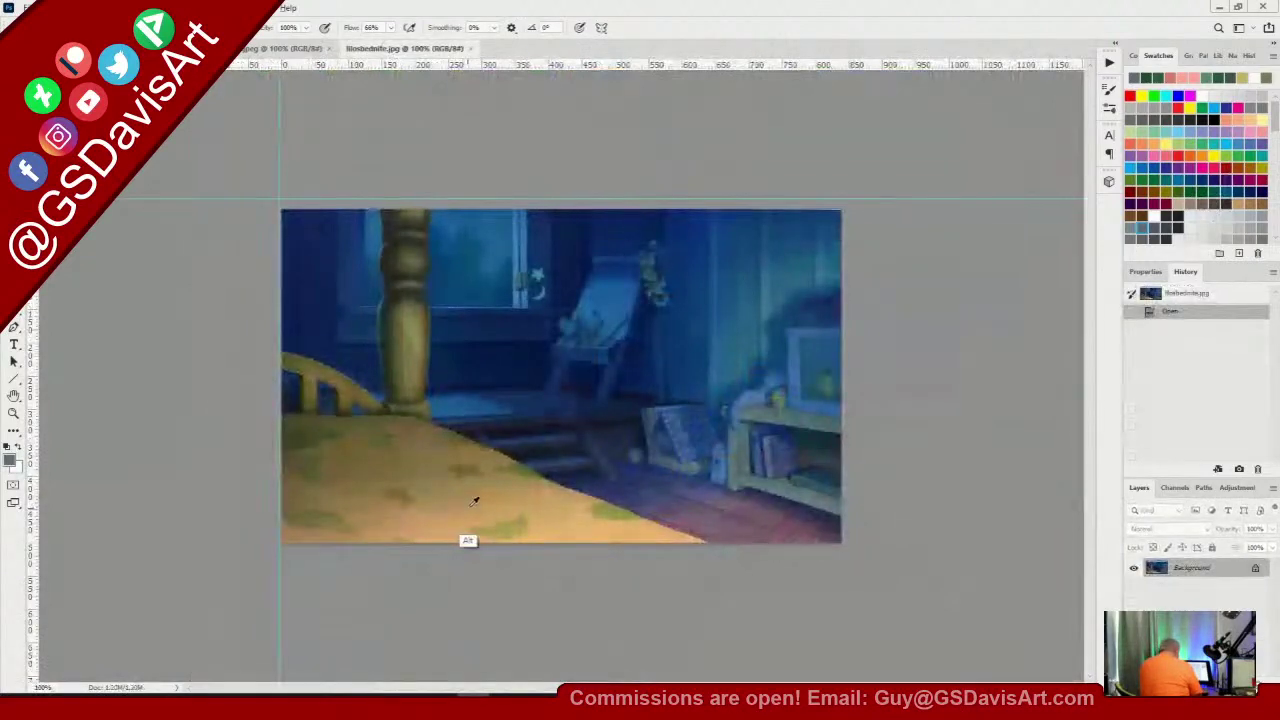
click(280, 48)
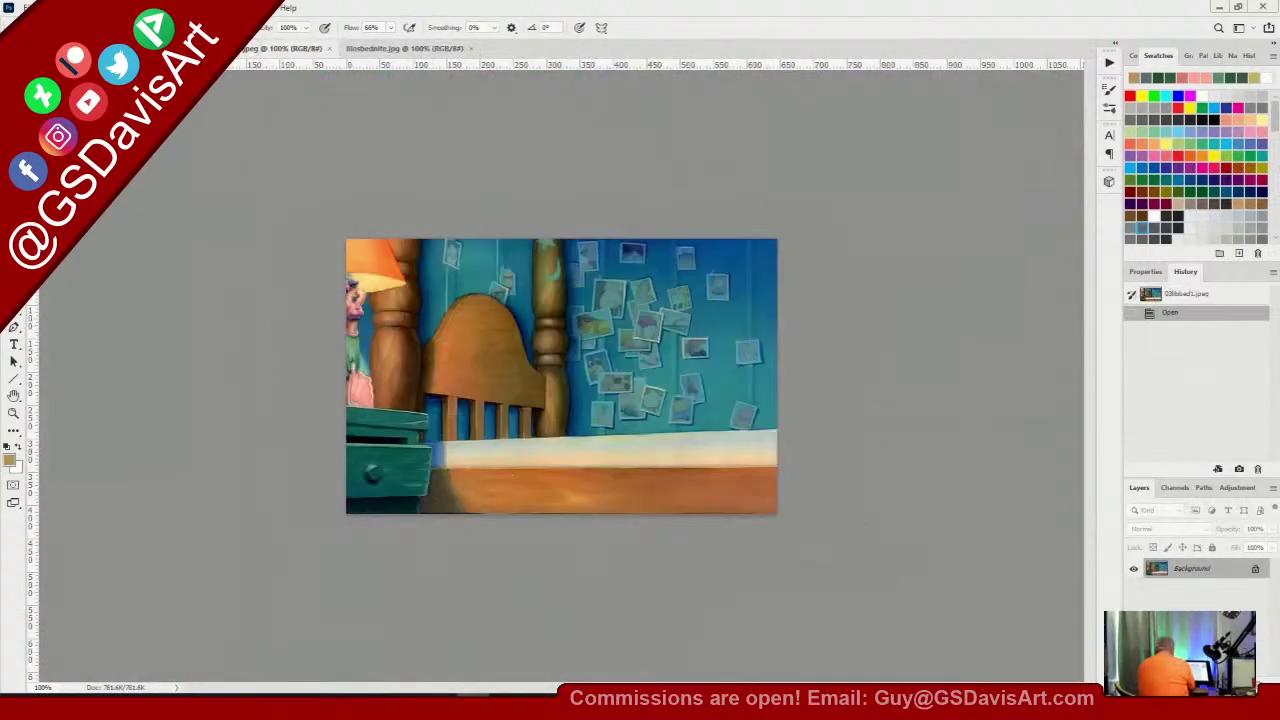
click(160, 48)
mouse_move(240, 447)
mouse_down()
mouse_move(236, 477)
mouse_move(264, 476)
mouse_move(258, 510)
mouse_up()
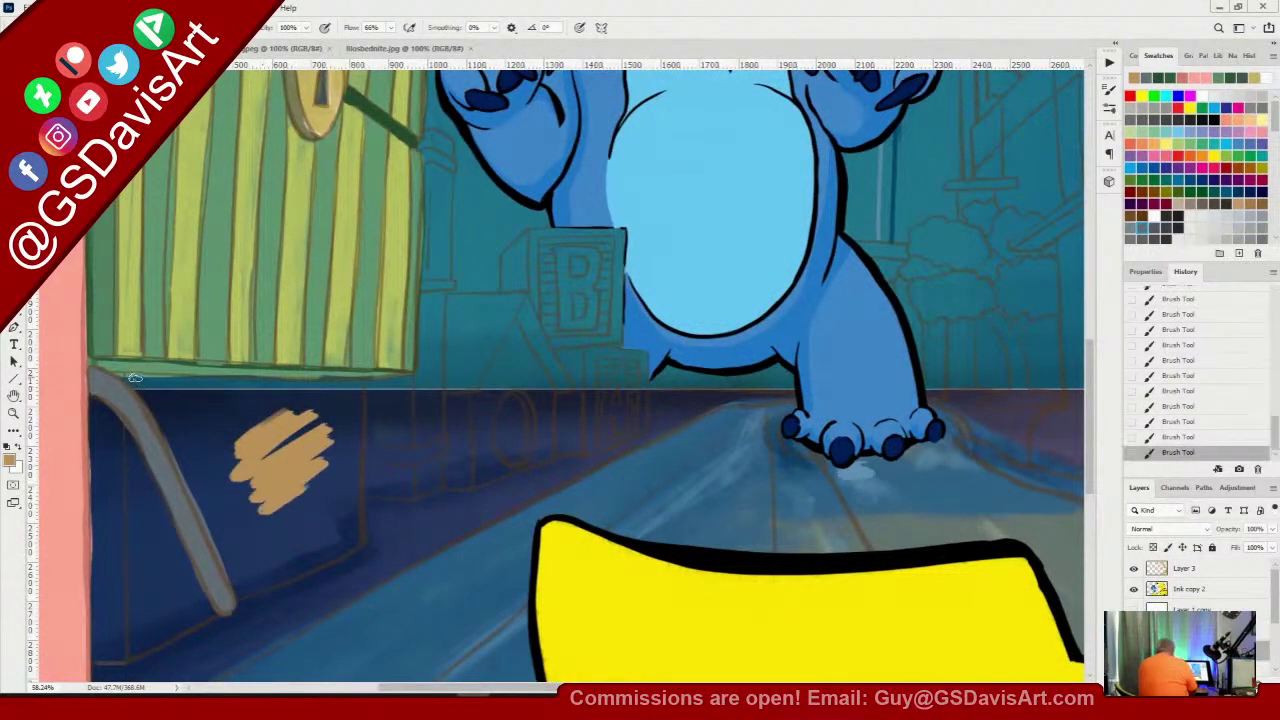
Outline the box face below the chest in tan along its top, far side, base and the grey strap
drag(135, 377, 268, 382)
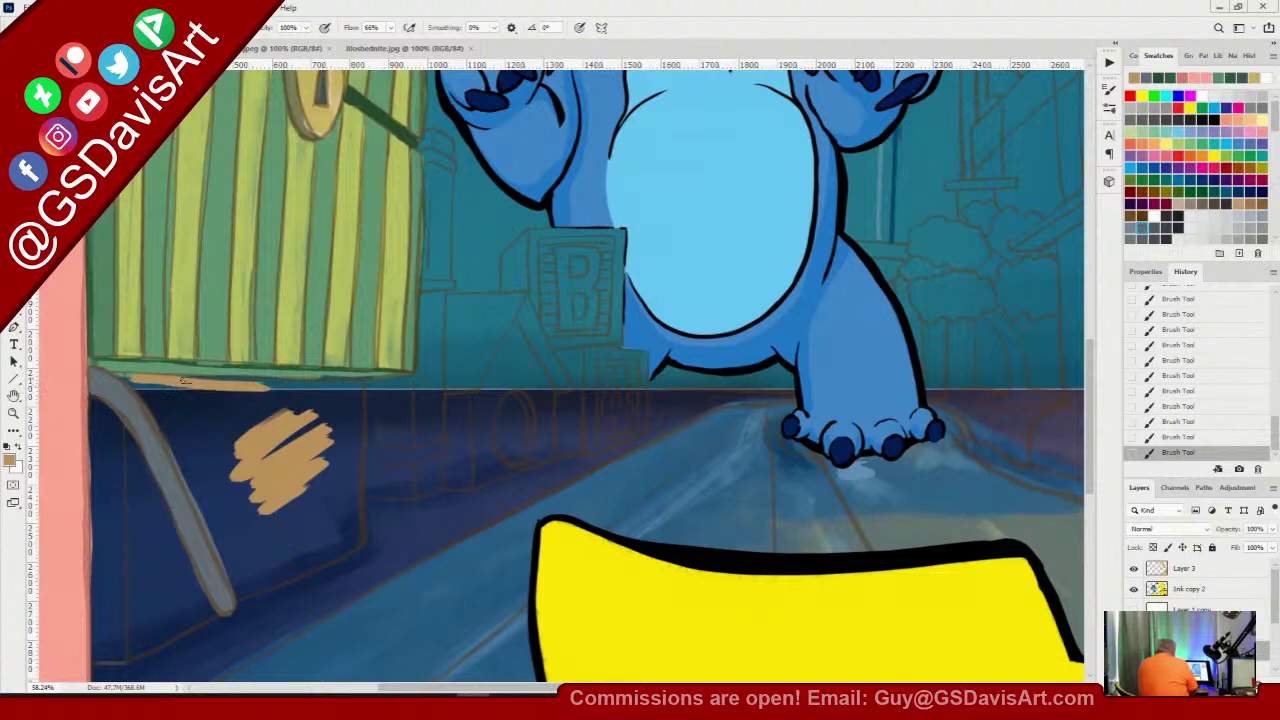
mouse_move(183, 380)
mouse_down()
mouse_move(363, 385)
mouse_move(354, 548)
mouse_up()
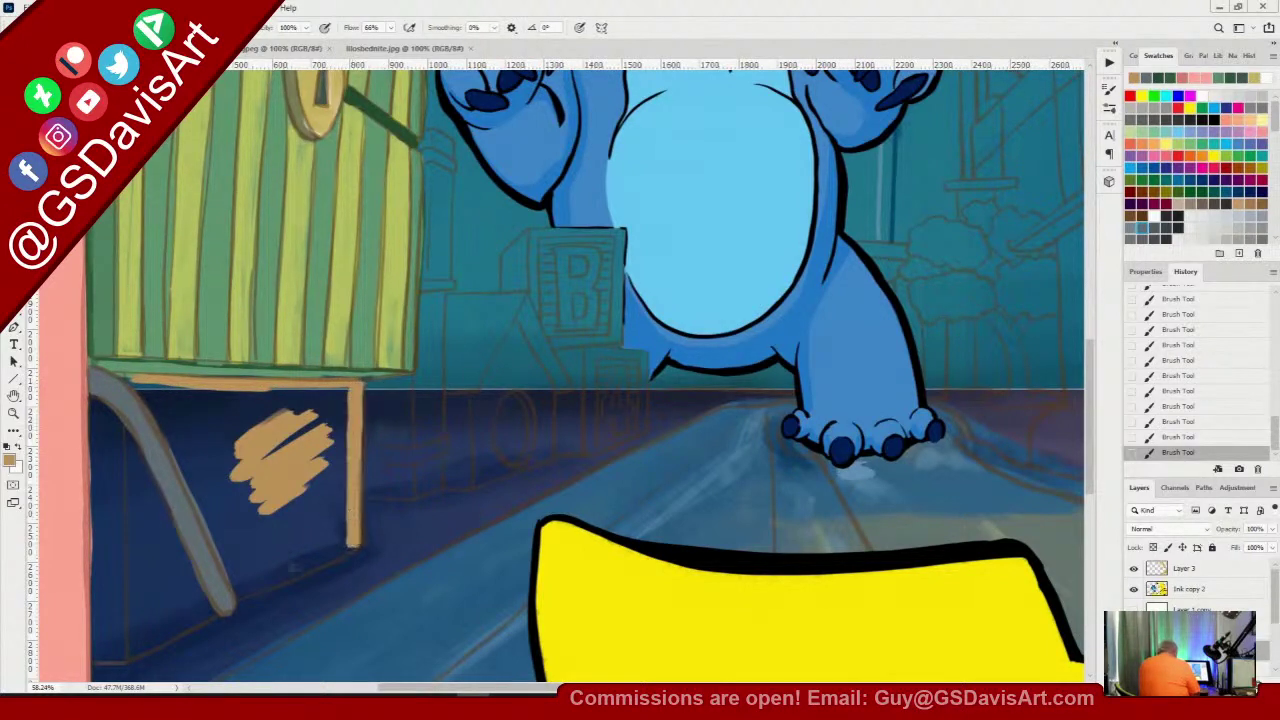
mouse_move(240, 590)
mouse_down()
mouse_move(338, 551)
mouse_move(242, 591)
mouse_up()
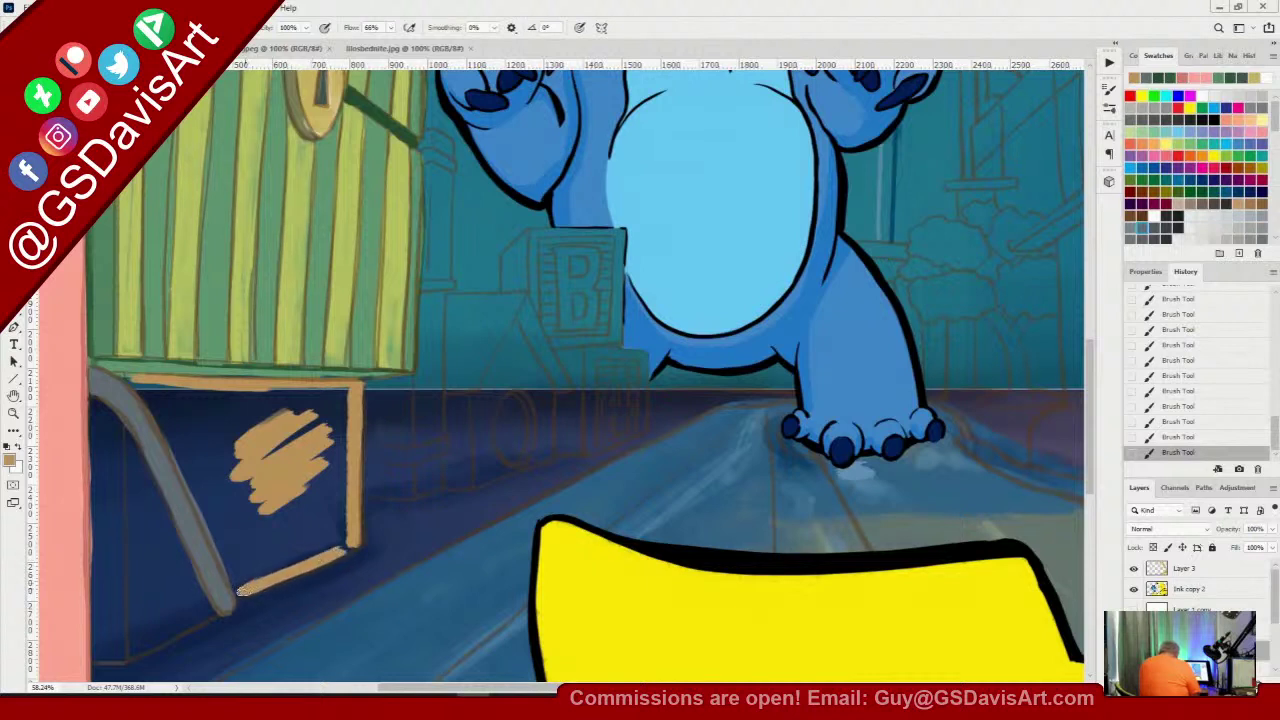
drag(152, 402, 238, 574)
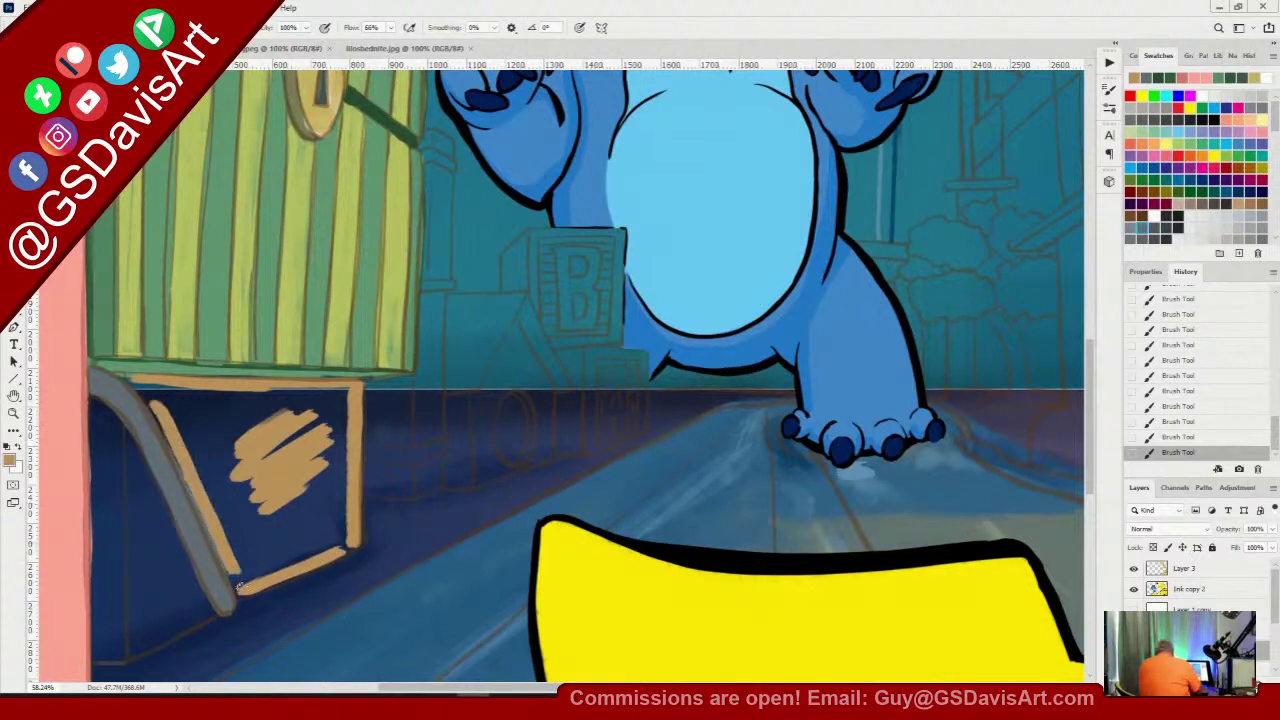
Enlarge the Watercolor brush and fill the box with tan on both sides of the grey strap
right_click(284, 470)
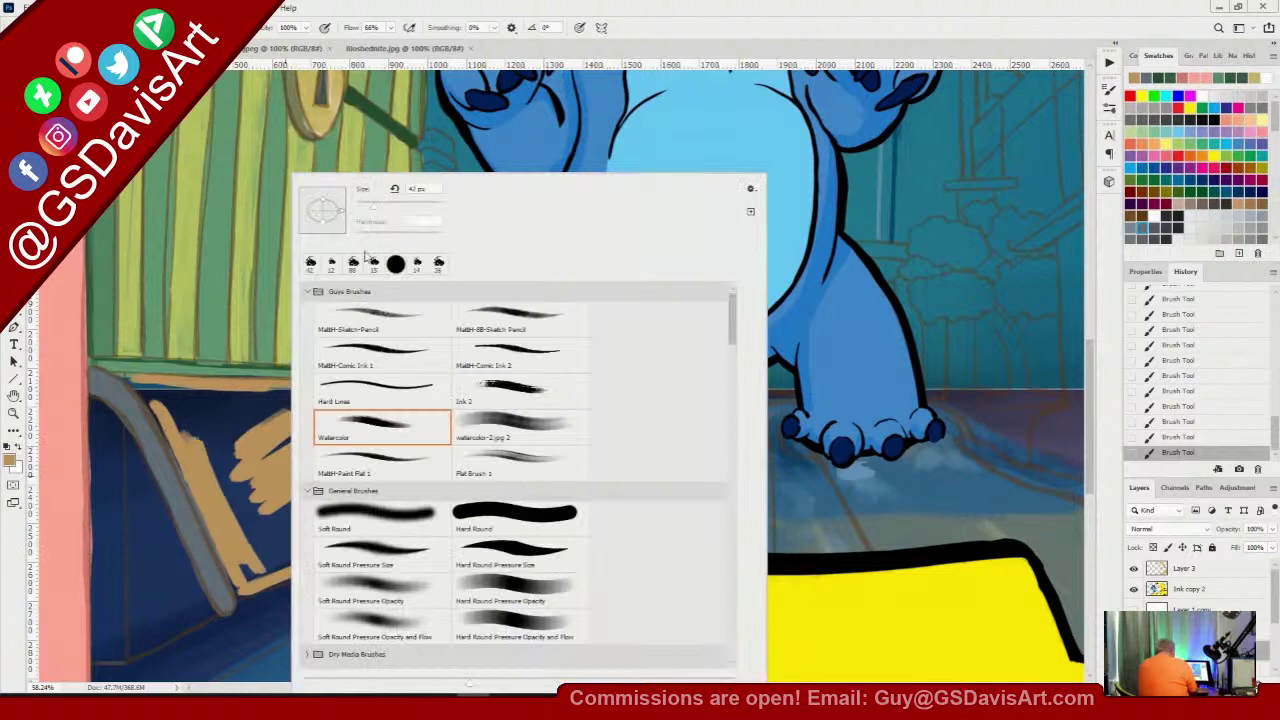
drag(377, 207, 394, 206)
mouse_move(192, 434)
mouse_down()
mouse_move(236, 491)
mouse_move(243, 405)
mouse_move(272, 481)
mouse_move(270, 410)
mouse_move(308, 399)
mouse_move(330, 445)
mouse_move(340, 392)
mouse_move(198, 400)
mouse_move(150, 383)
mouse_move(220, 507)
mouse_move(200, 397)
mouse_move(243, 575)
mouse_move(333, 540)
mouse_move(332, 458)
mouse_move(332, 502)
mouse_move(265, 550)
mouse_move(255, 530)
mouse_move(250, 548)
mouse_move(343, 435)
mouse_move(340, 418)
mouse_move(340, 485)
mouse_move(343, 398)
mouse_move(340, 550)
mouse_up()
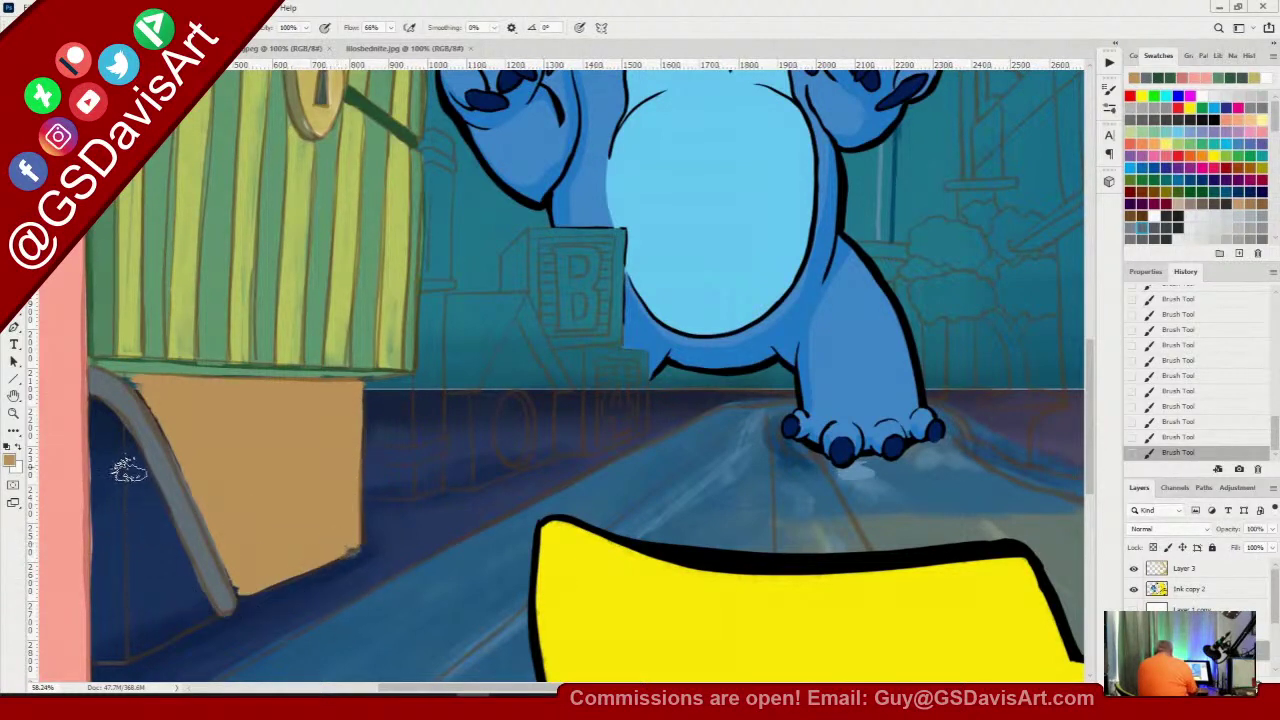
mouse_move(128, 470)
mouse_down()
mouse_move(145, 643)
mouse_move(192, 612)
mouse_move(132, 452)
mouse_move(193, 610)
mouse_move(155, 530)
mouse_move(157, 582)
mouse_move(145, 505)
mouse_move(147, 618)
mouse_move(100, 412)
mouse_move(112, 653)
mouse_move(125, 610)
mouse_move(122, 480)
mouse_move(130, 538)
mouse_move(98, 412)
mouse_move(150, 522)
mouse_move(125, 443)
mouse_move(155, 555)
mouse_move(135, 503)
mouse_up()
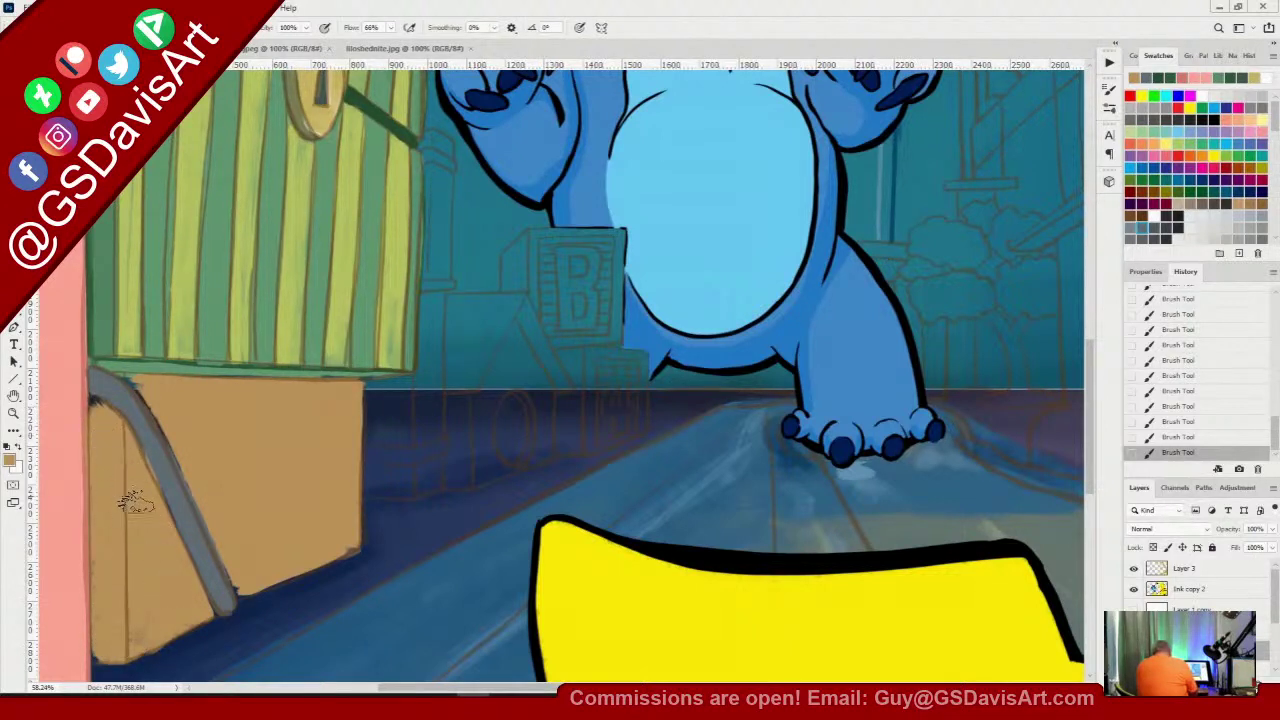
Reduce the Watercolor brush size for tidying the tan box's edges around the strap and chest
right_click(135, 503)
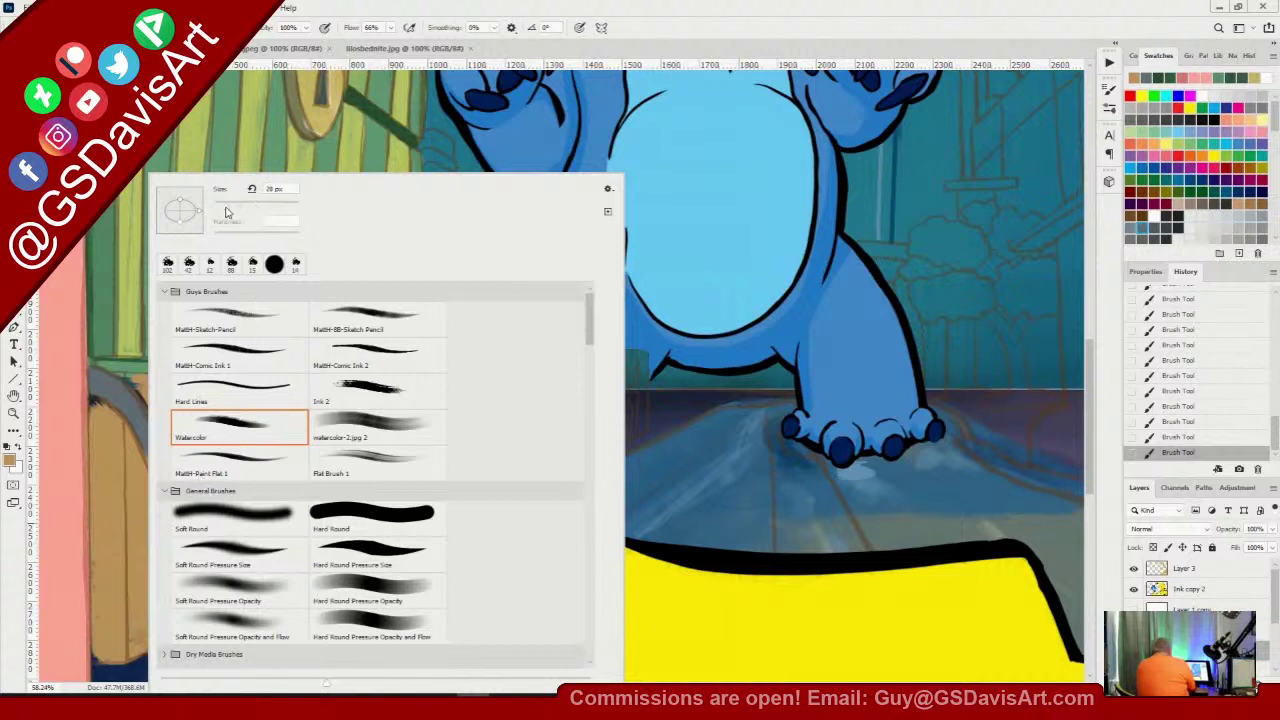
click(226, 206)
click(137, 335)
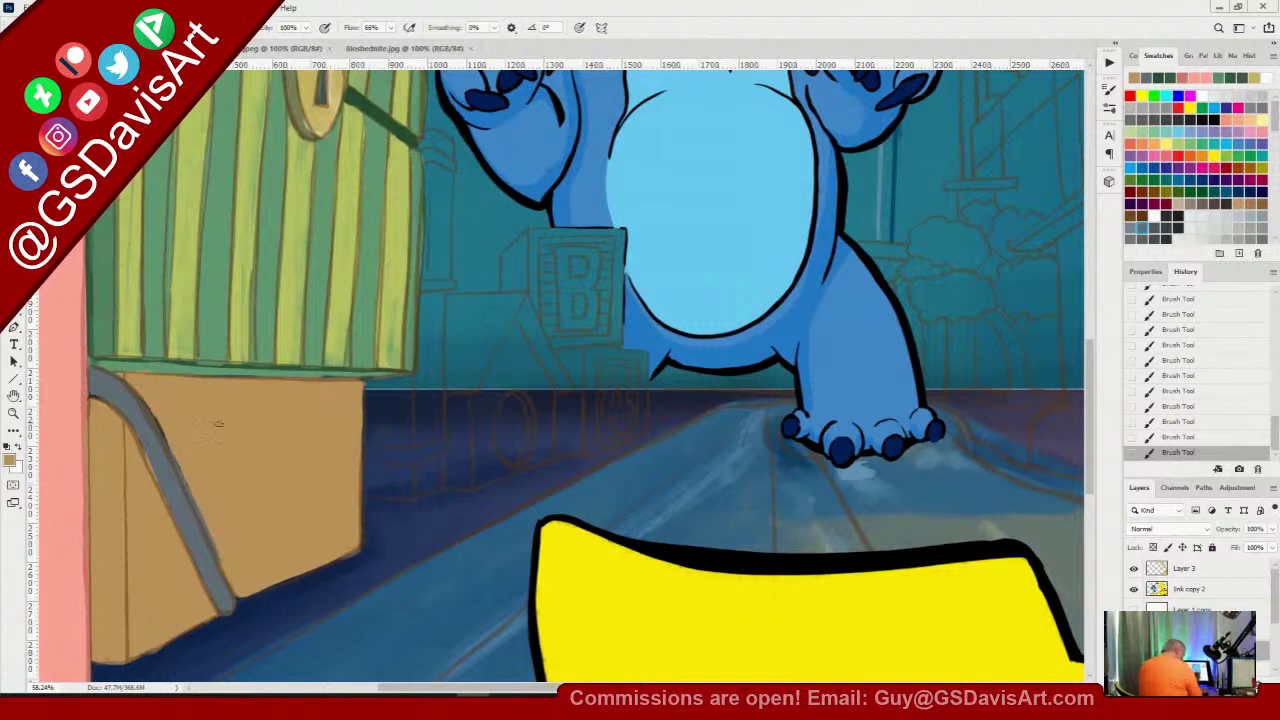
Hide the sketch line layer and set the foreground to a dark brown, about RGB 112, 86, 51
click(1133, 630)
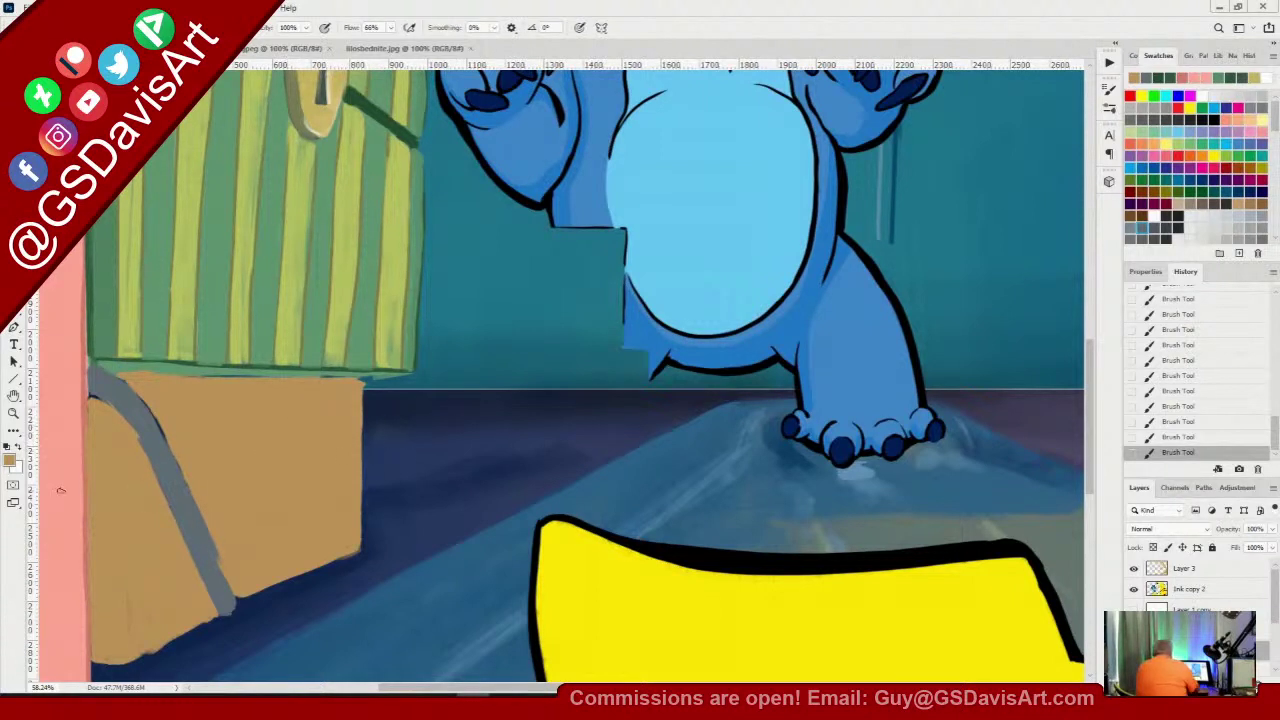
click(10, 460)
click(635, 278)
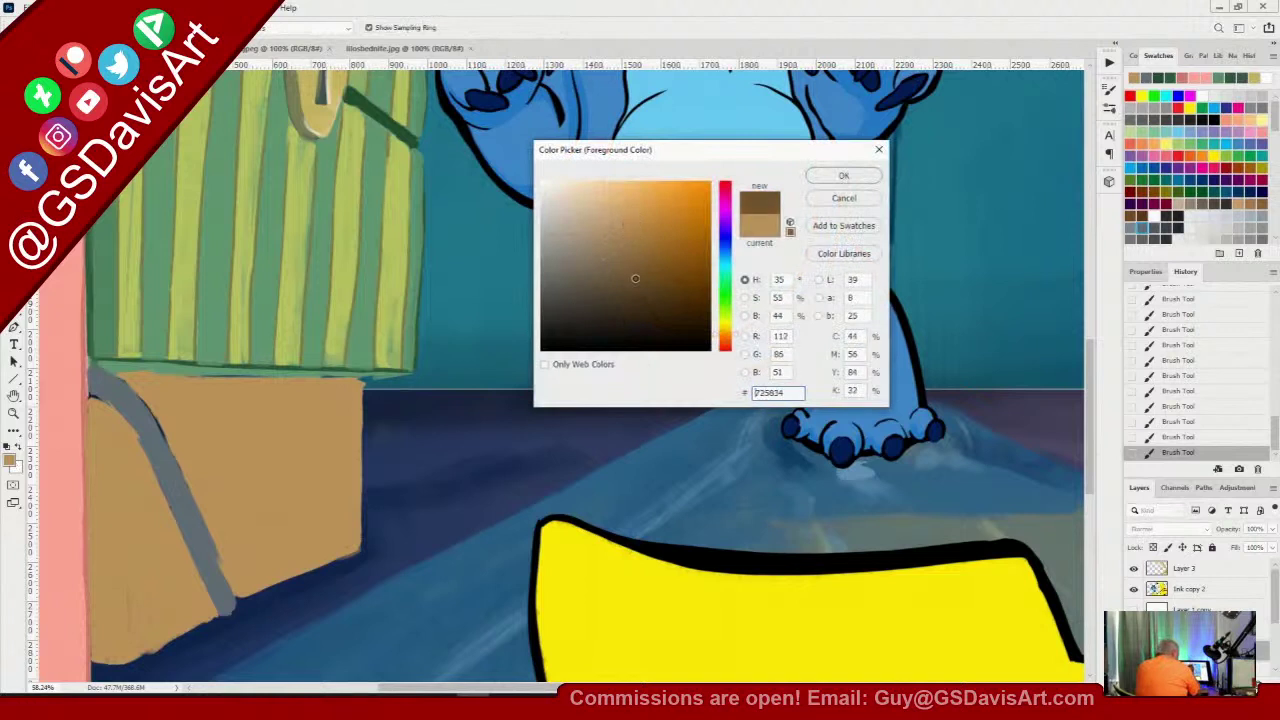
click(843, 176)
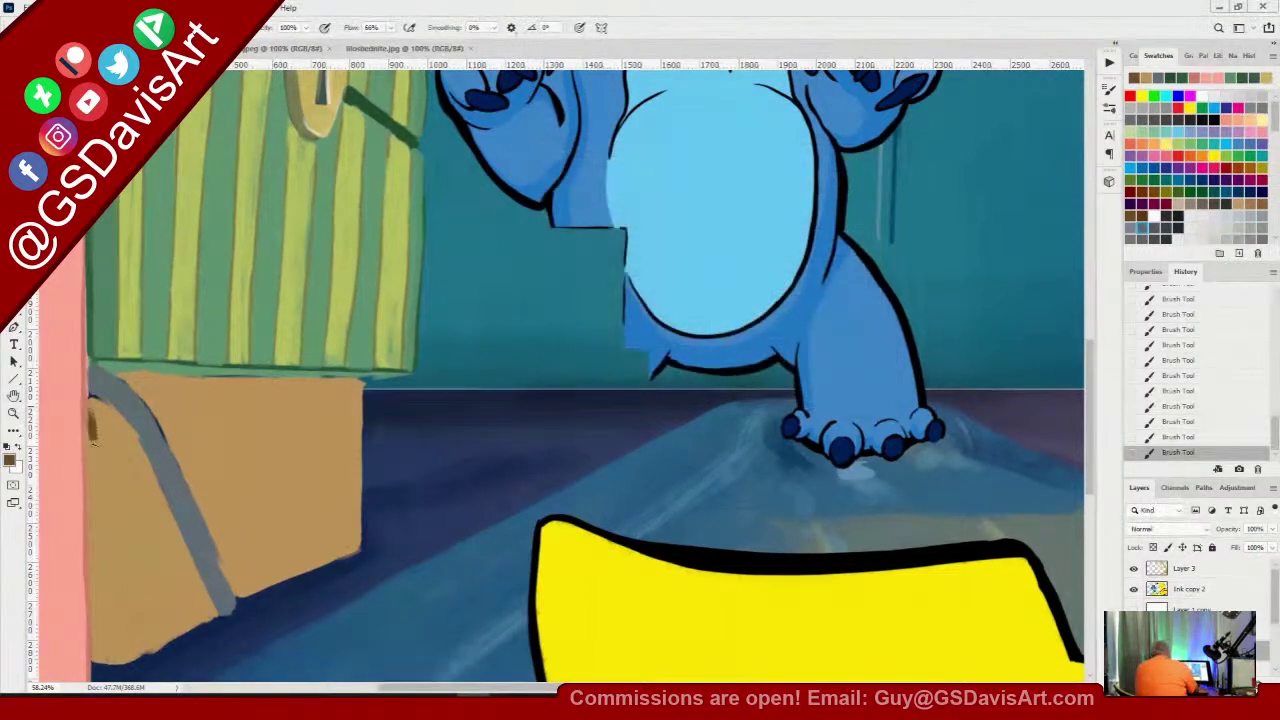
Outline the box's narrow side beside the pink strip in dark brown and block in its lower part
drag(92, 436, 99, 656)
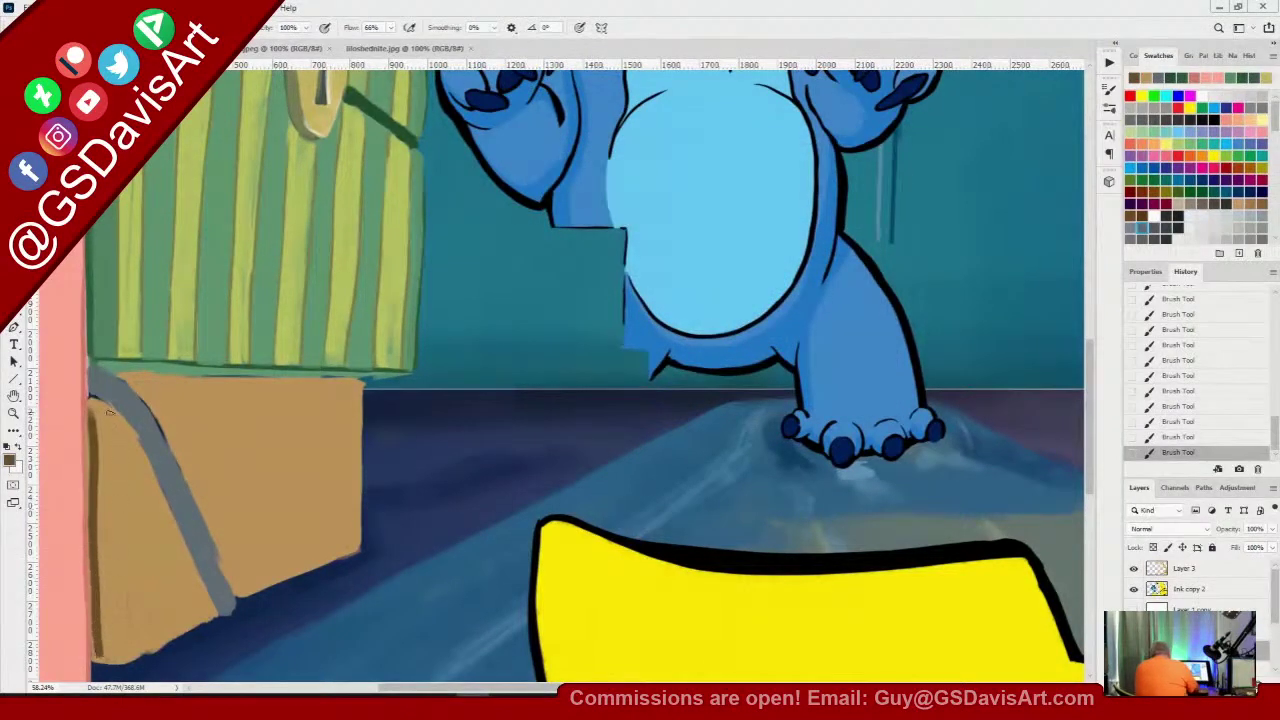
drag(110, 412, 127, 653)
drag(113, 410, 121, 508)
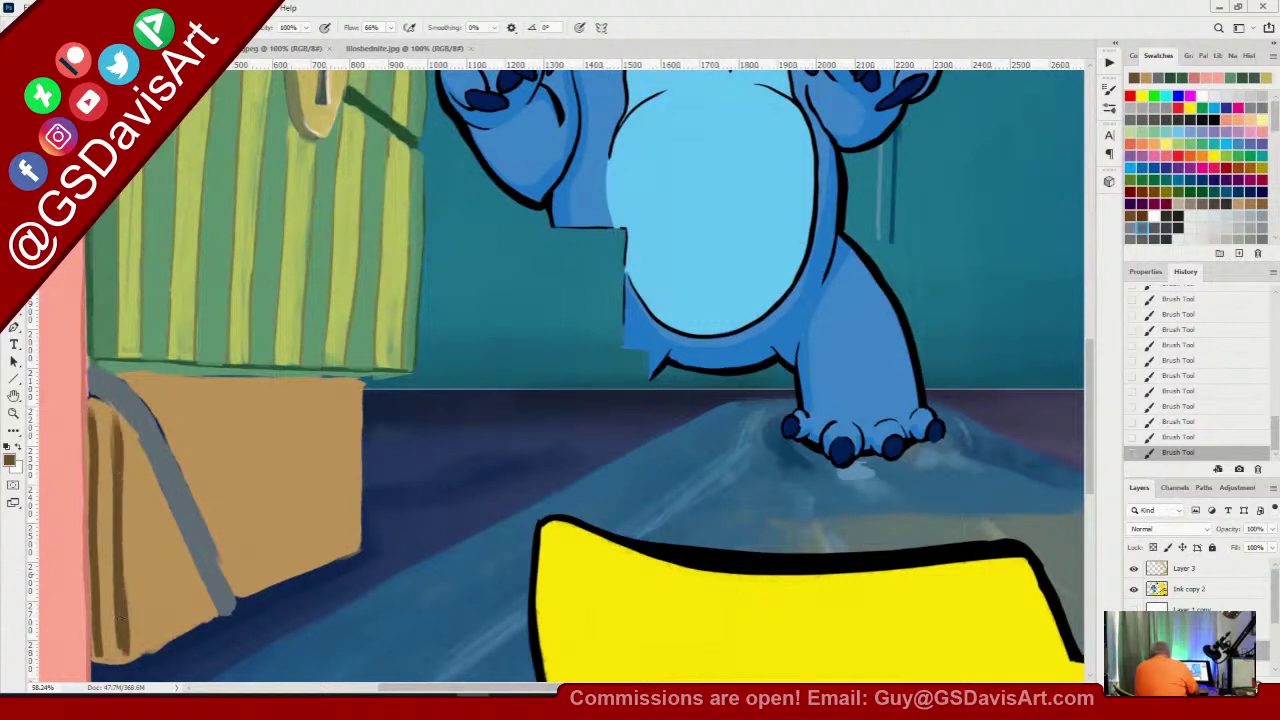
mouse_move(97, 656)
mouse_down()
mouse_move(124, 635)
mouse_move(123, 657)
mouse_move(113, 628)
mouse_move(97, 654)
mouse_up()
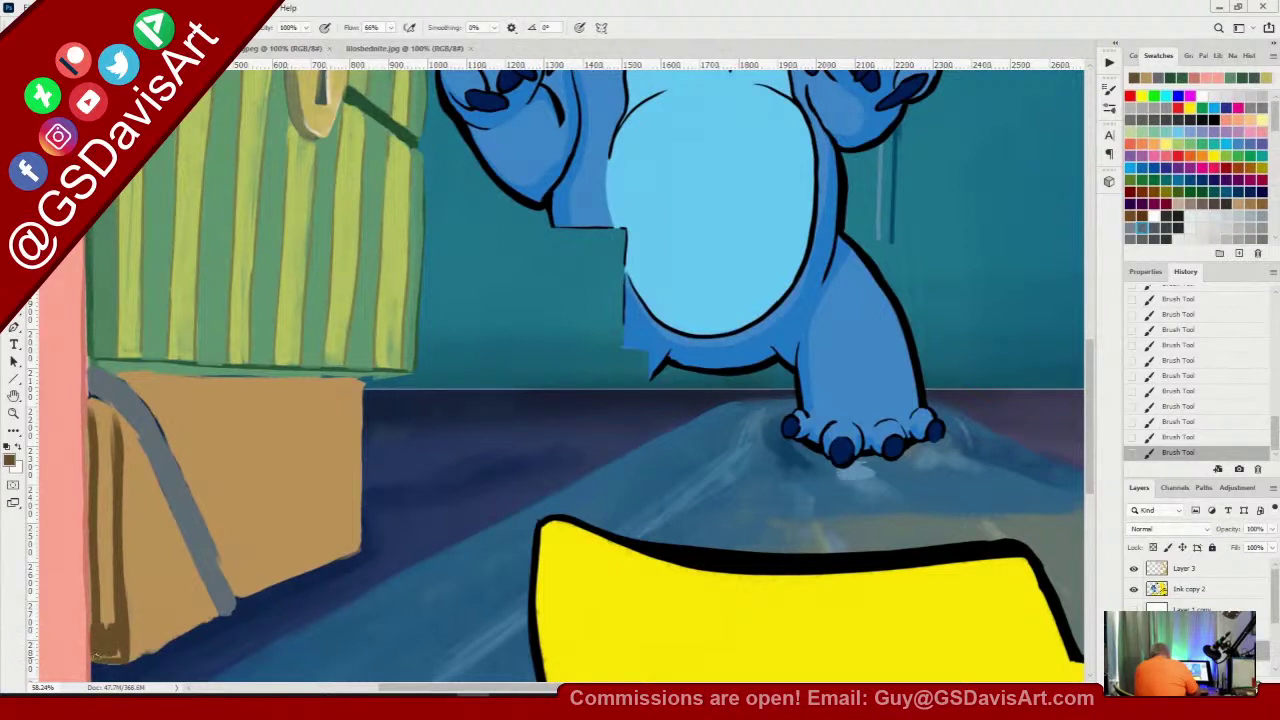
mouse_move(100, 538)
mouse_down()
mouse_move(102, 491)
mouse_move(110, 624)
mouse_move(110, 528)
mouse_up()
drag(99, 405, 100, 520)
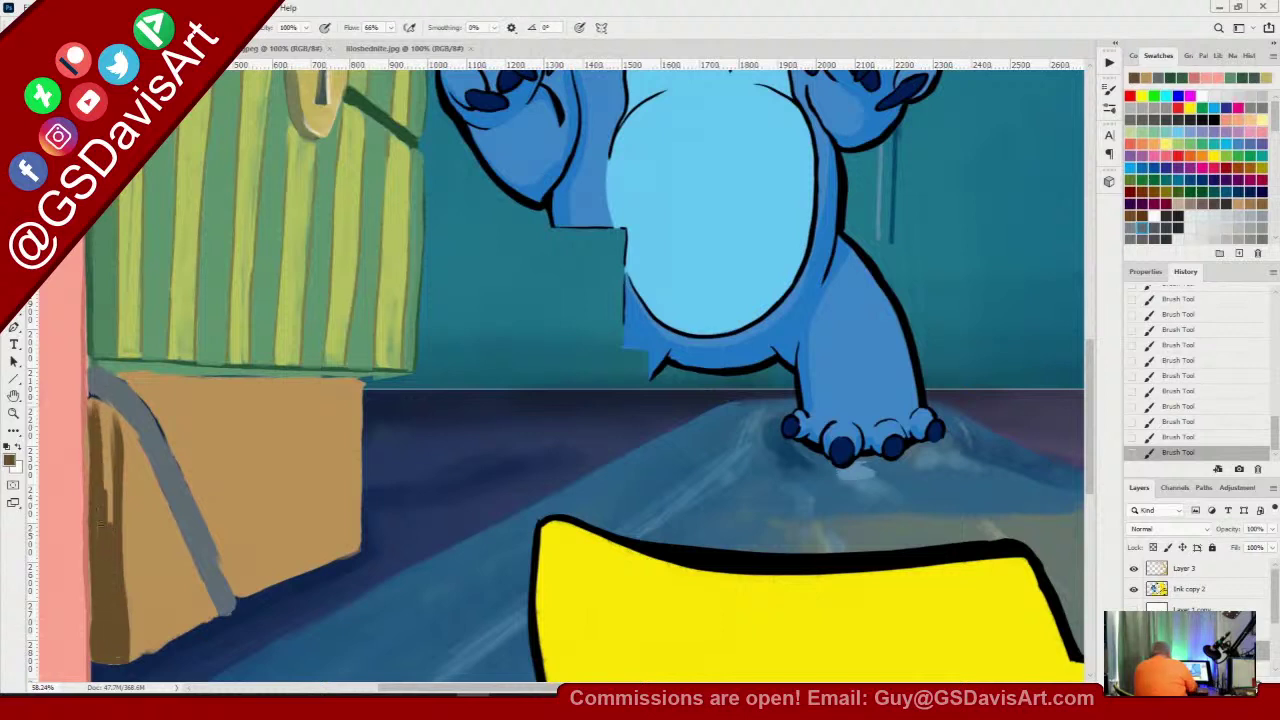
Fill the remaining tan gaps in the upper part of the box's narrow side with solid dark brown
right_click(88, 400)
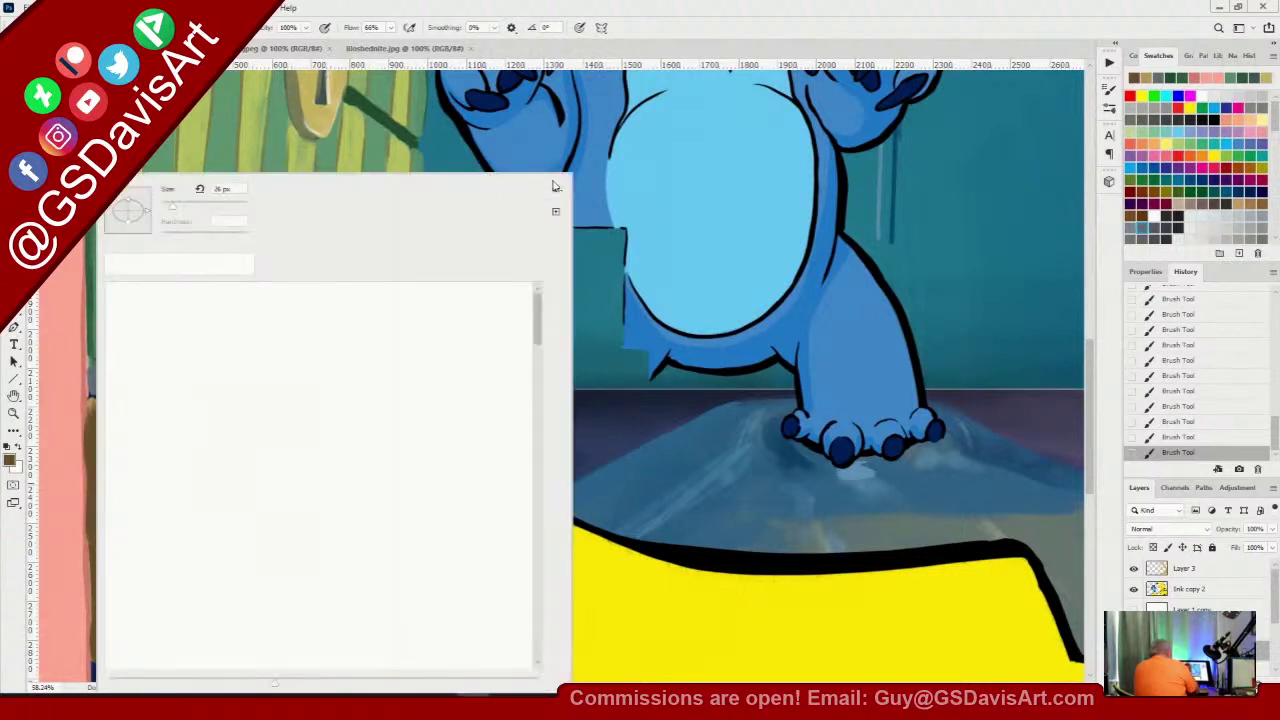
click(544, 12)
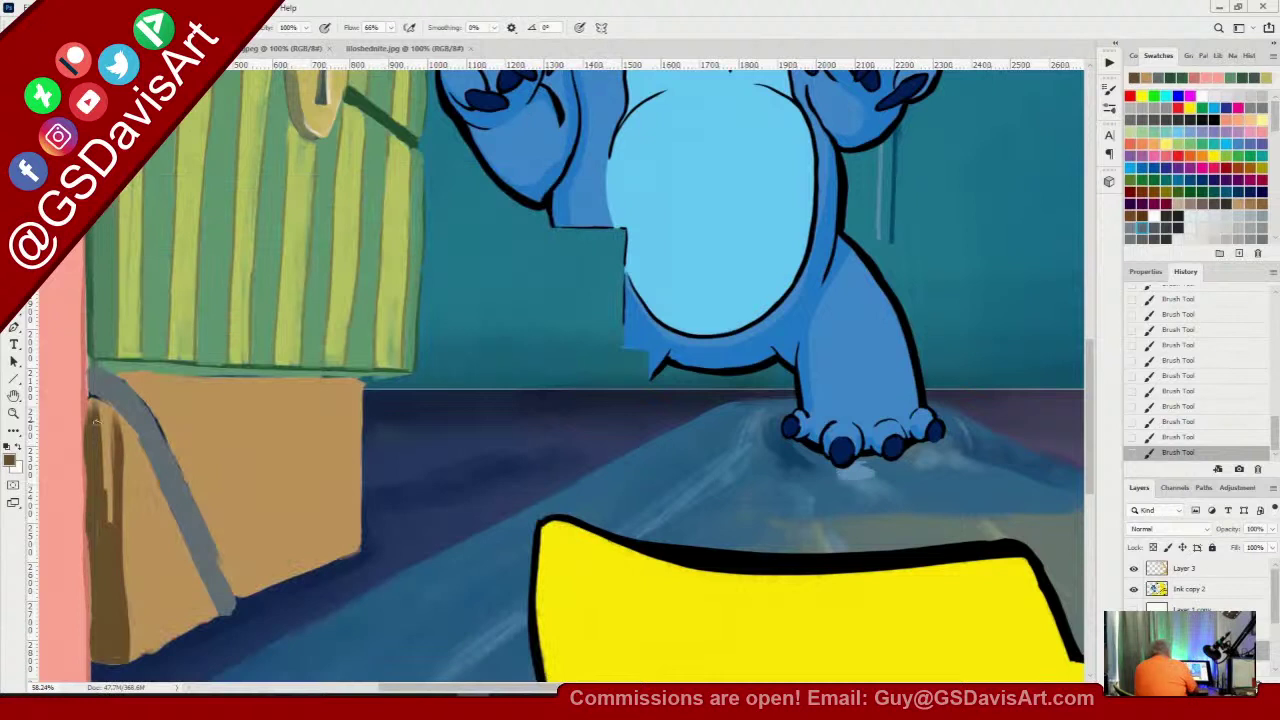
drag(95, 422, 110, 528)
drag(110, 450, 110, 466)
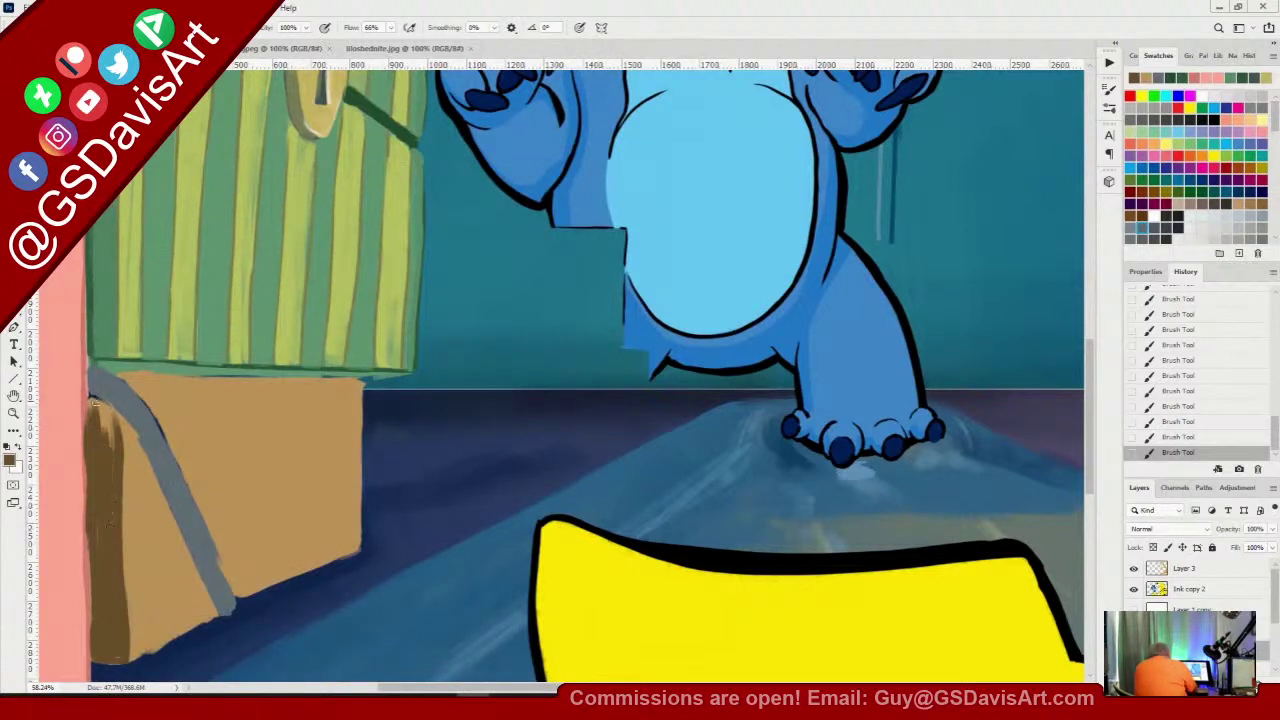
mouse_move(92, 400)
mouse_down()
mouse_move(112, 446)
mouse_move(112, 410)
mouse_move(118, 428)
mouse_move(114, 414)
mouse_move(93, 424)
mouse_up()
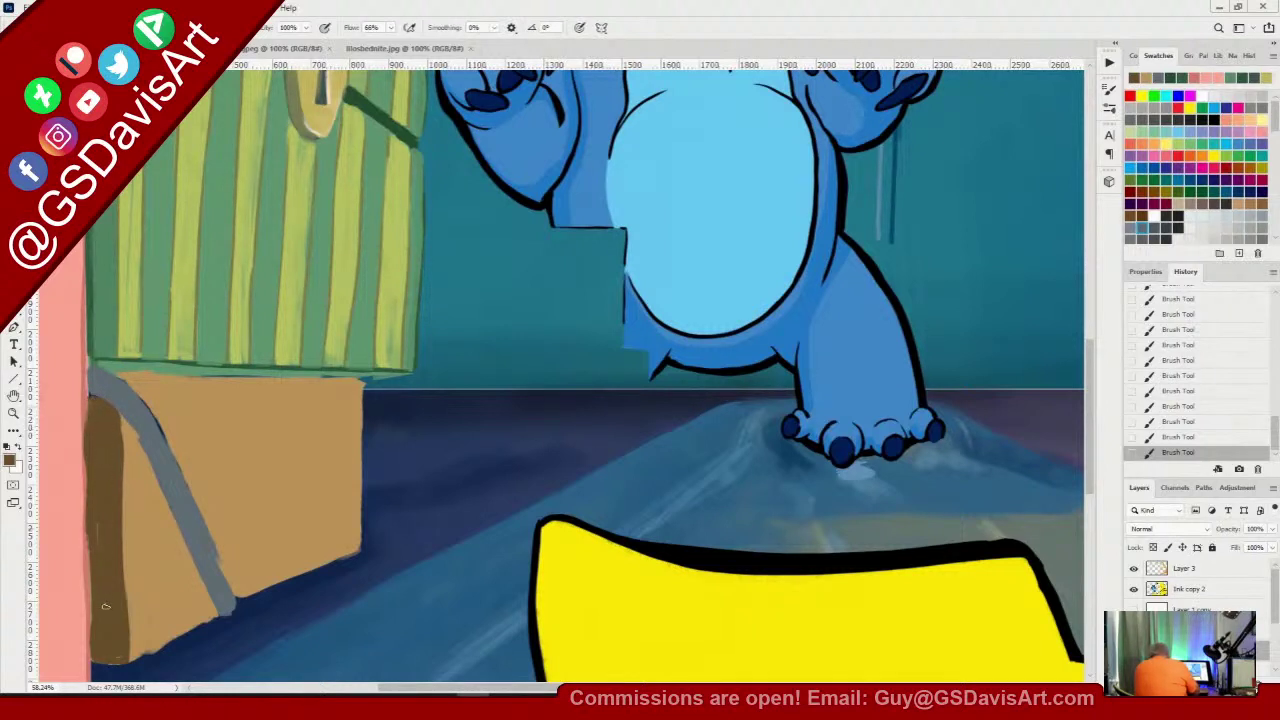
drag(94, 543, 97, 608)
Dab small dark brown flecks over the tan area between the box's narrow side and the grey strap
drag(141, 507, 137, 515)
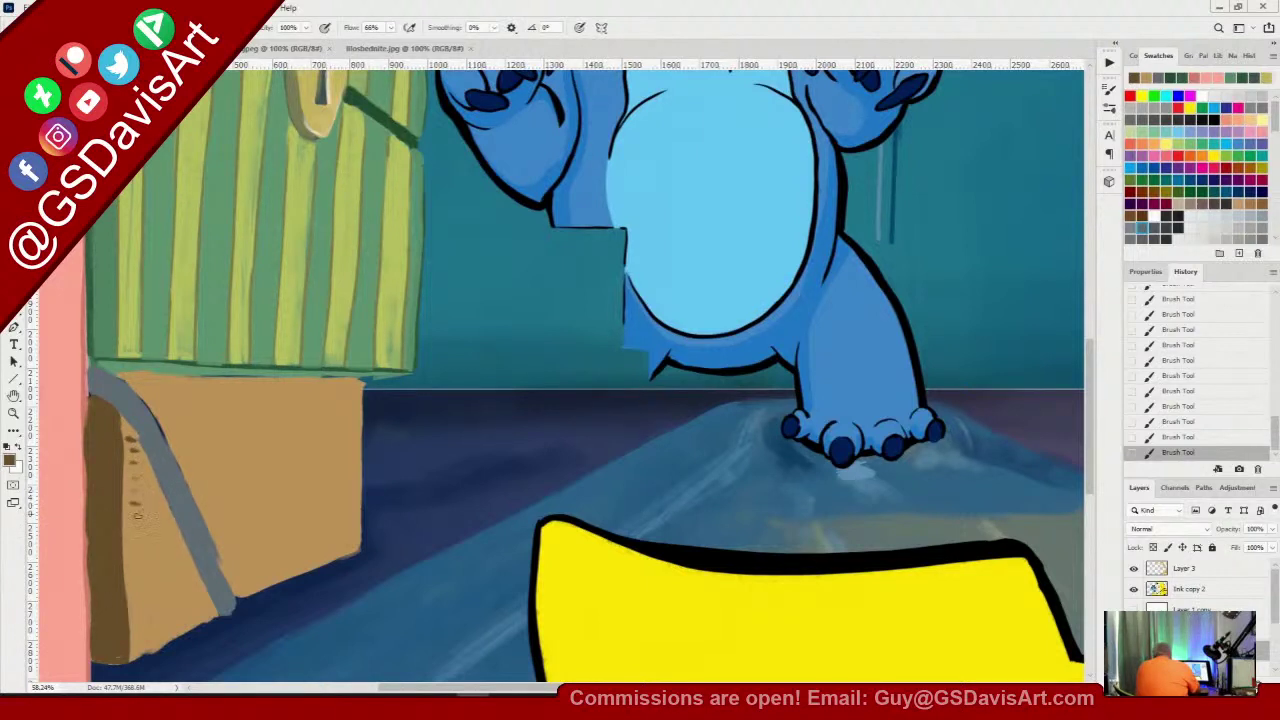
click(131, 533)
click(137, 552)
click(138, 570)
click(145, 588)
click(143, 625)
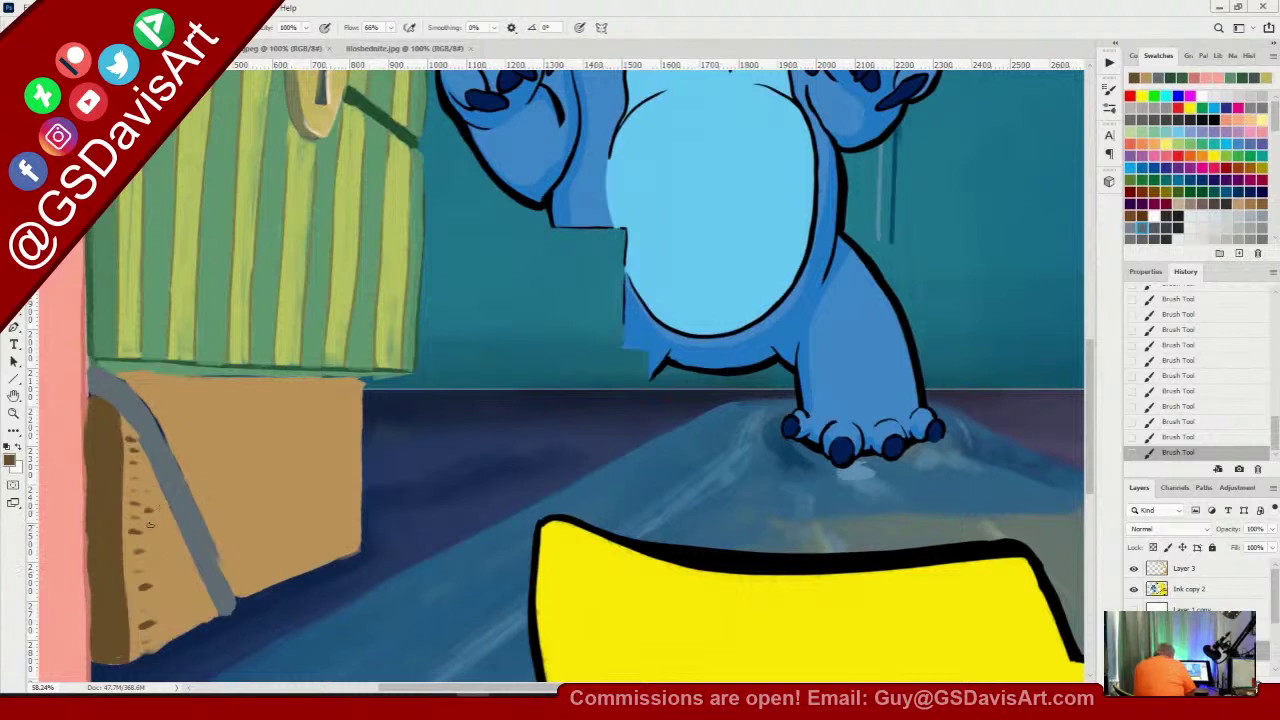
click(158, 569)
click(157, 586)
click(165, 610)
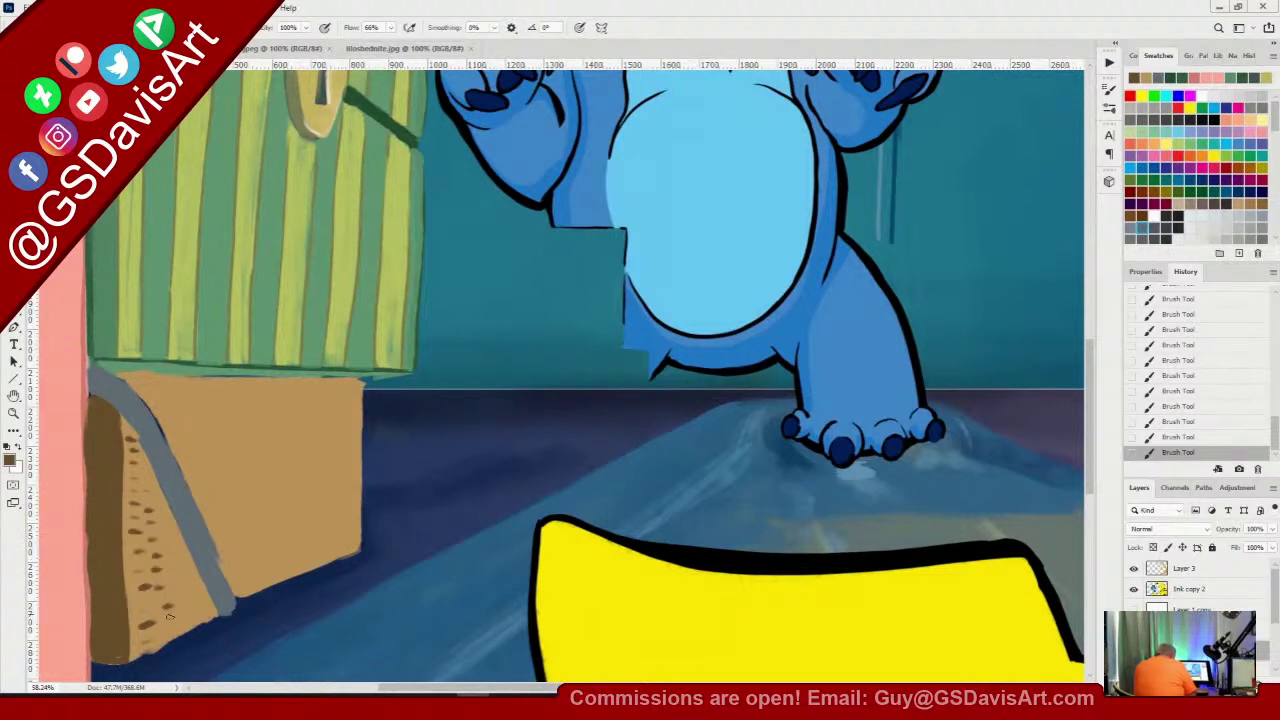
click(178, 566)
click(179, 588)
click(190, 598)
click(195, 612)
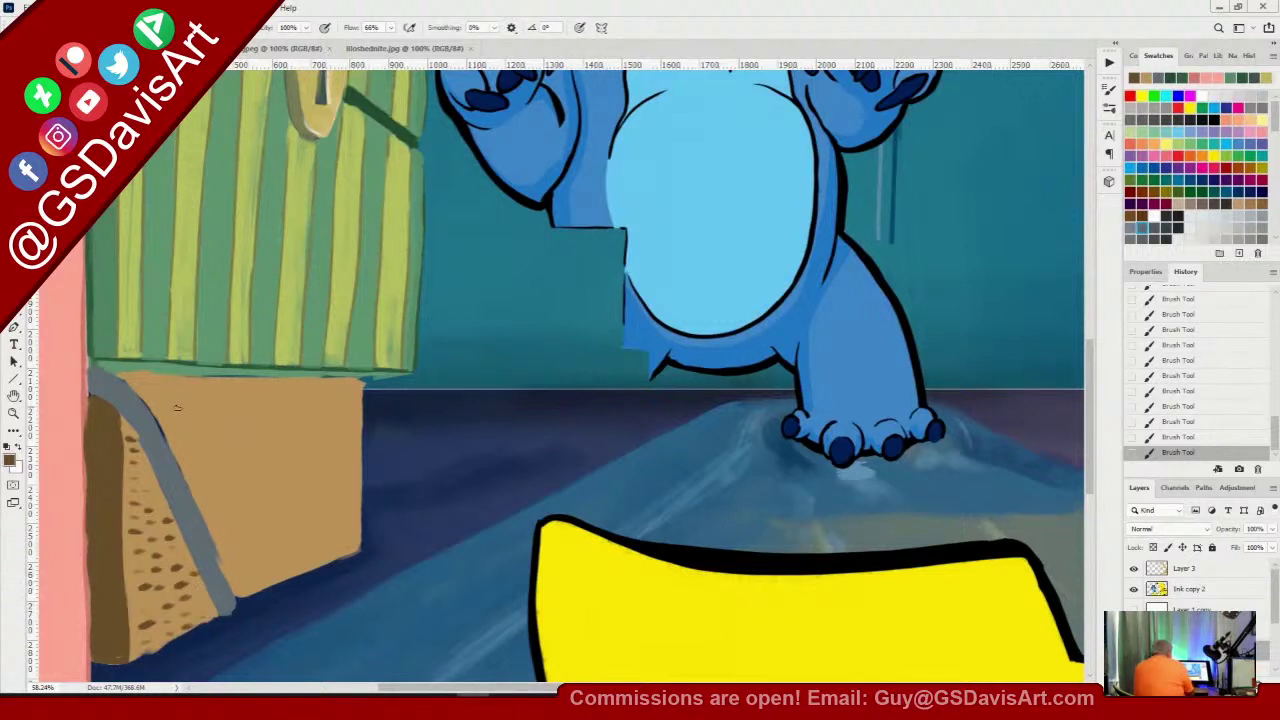
Scatter short dark brown flecks across the box's wide tan front beyond the grey strap
click(196, 408)
click(215, 447)
click(208, 466)
click(213, 497)
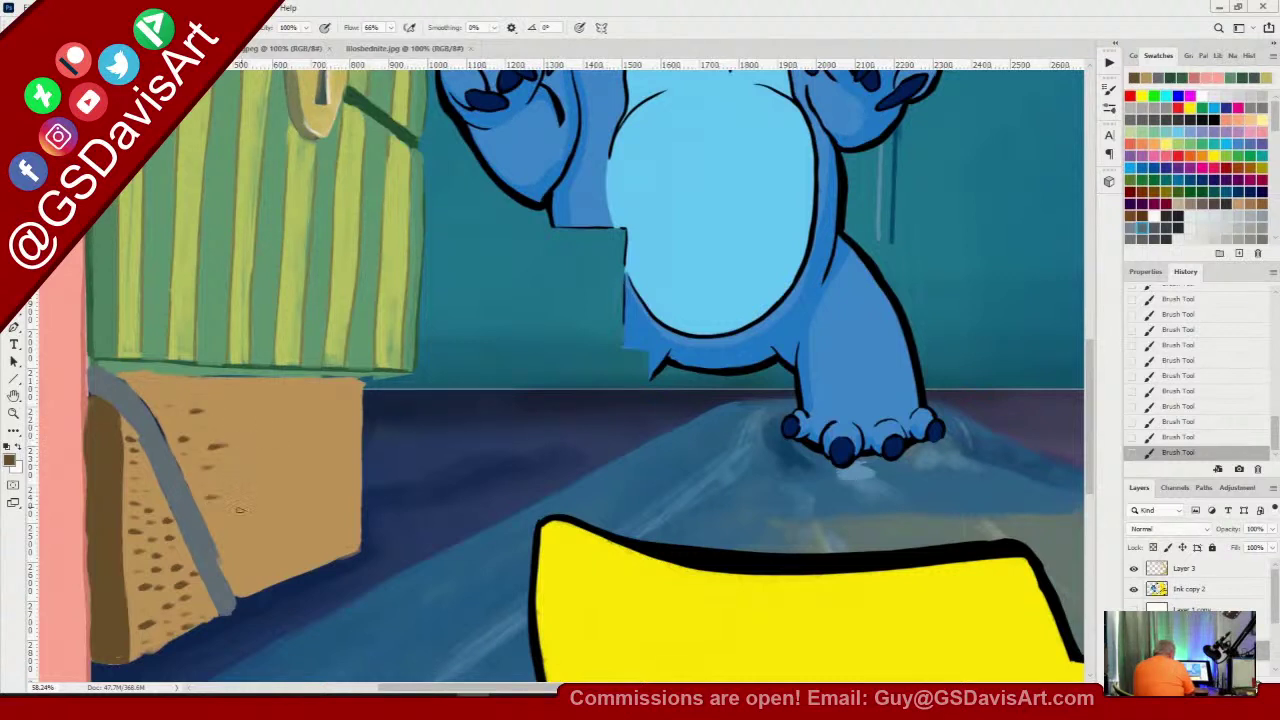
click(240, 509)
click(238, 428)
click(249, 428)
click(257, 407)
click(266, 479)
click(267, 446)
click(295, 491)
click(291, 519)
click(267, 525)
click(282, 554)
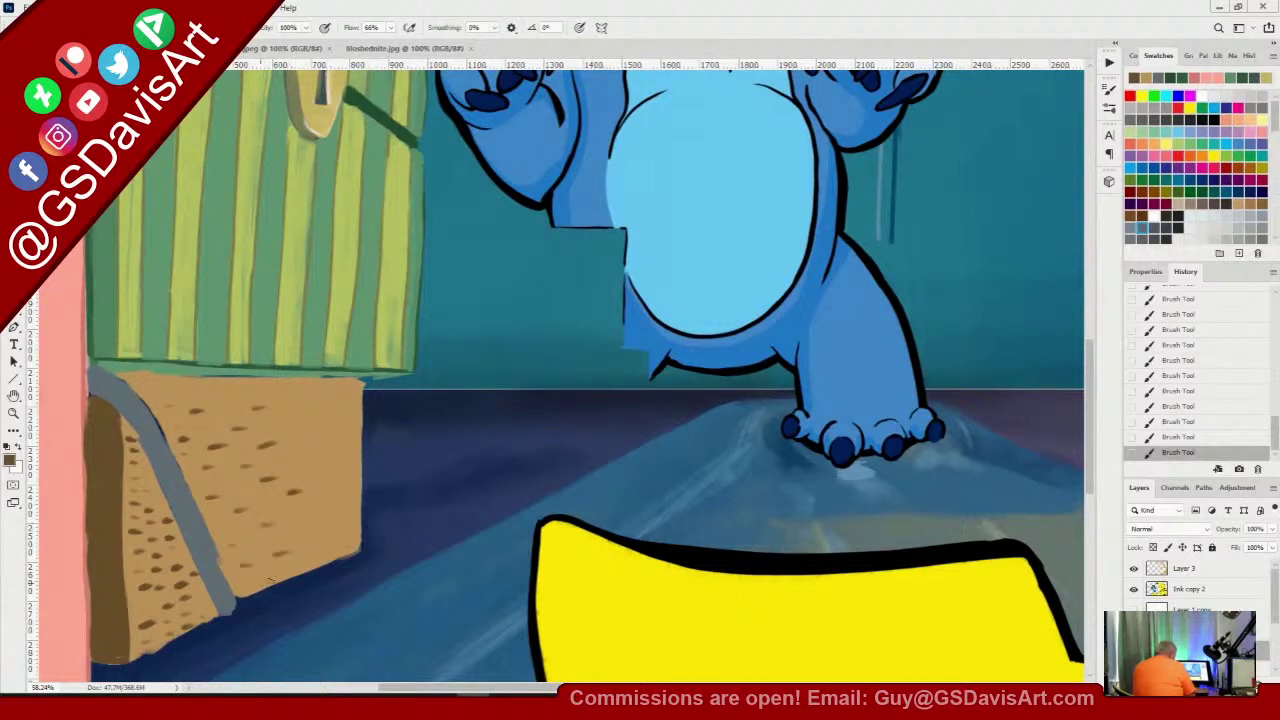
click(320, 520)
click(330, 450)
click(327, 411)
click(293, 404)
drag(350, 432, 332, 437)
drag(207, 404, 222, 400)
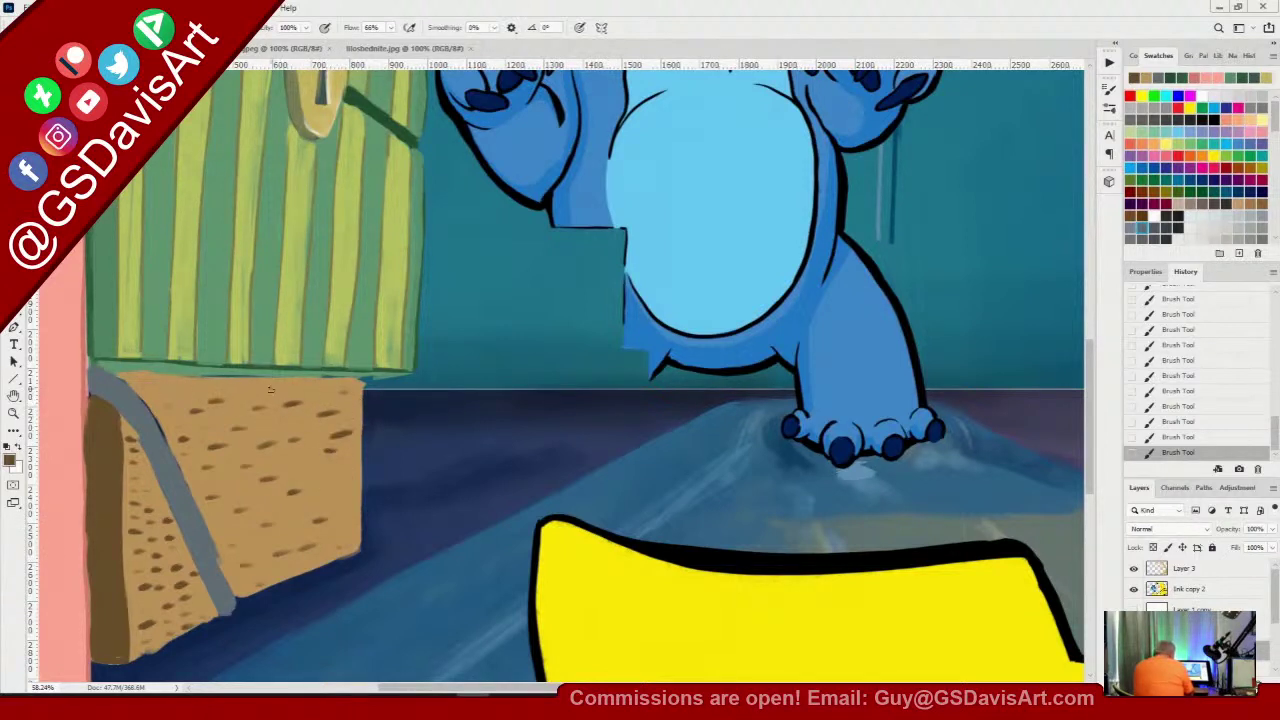
click(310, 479)
Edge the box front's slanted lower border and its upper border under the chest with dark brown lines
drag(238, 598, 360, 546)
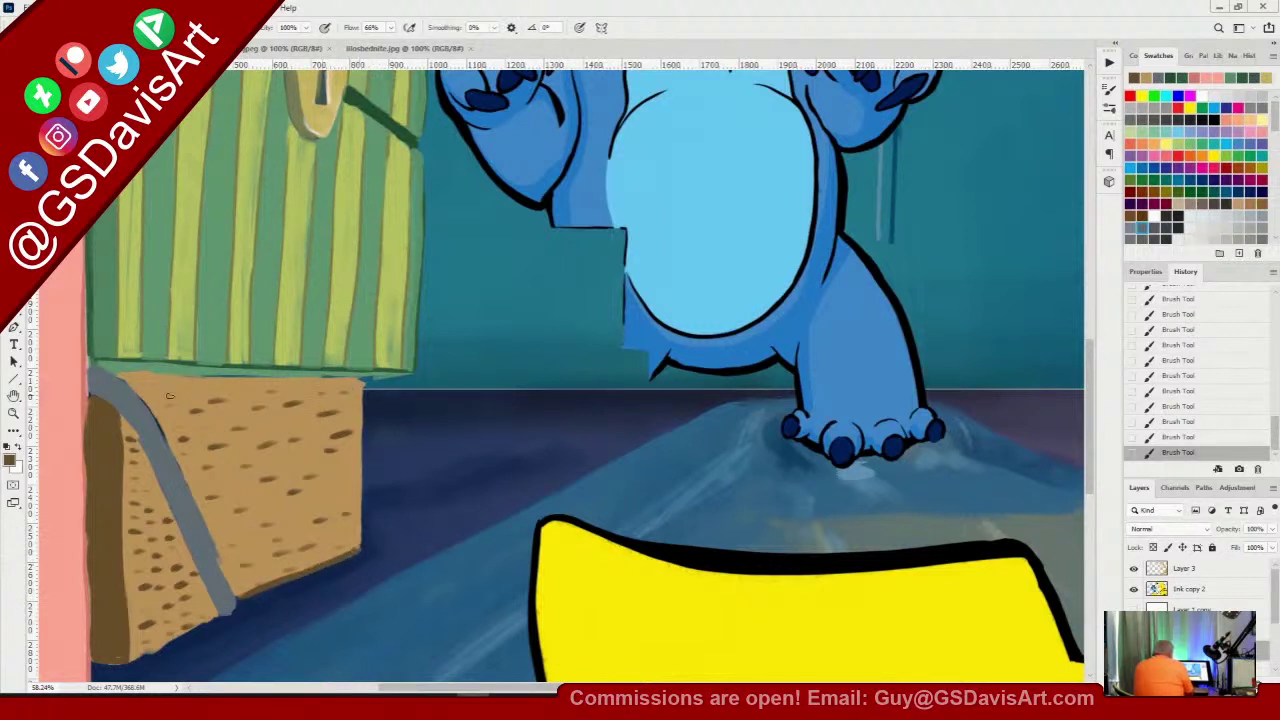
drag(135, 379, 355, 380)
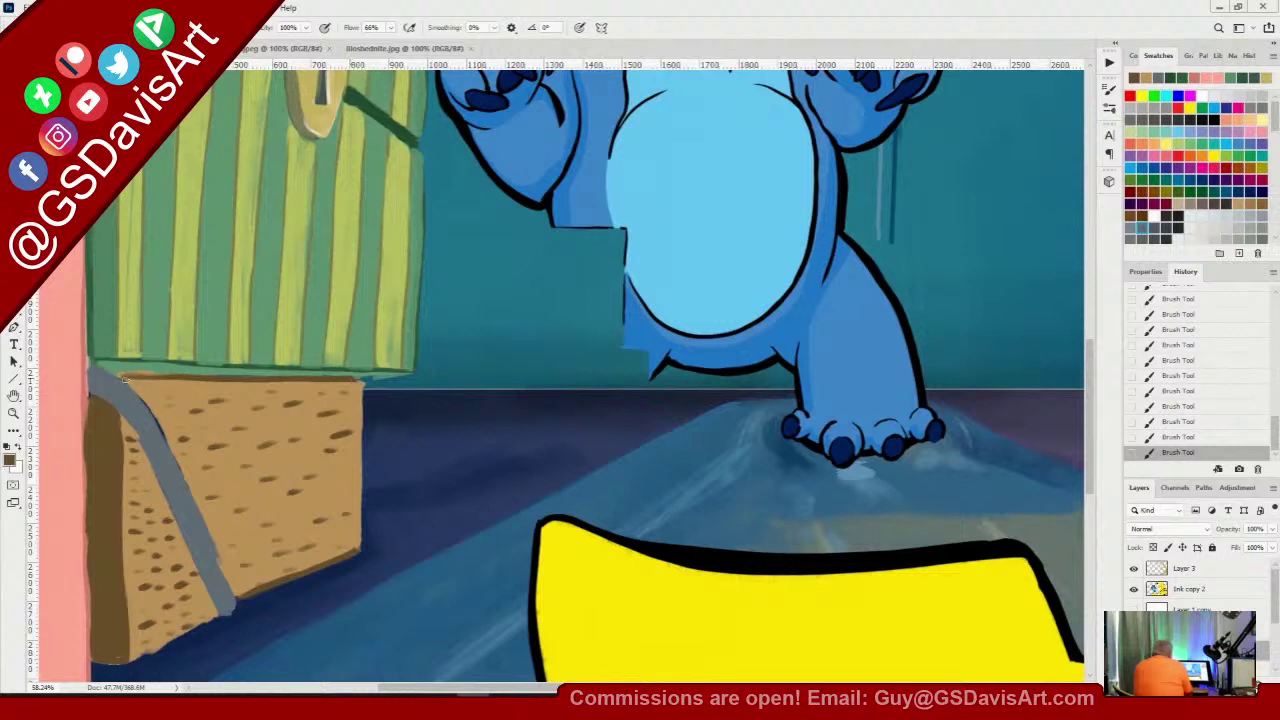
mouse_move(124, 379)
mouse_down()
mouse_move(147, 390)
mouse_move(140, 380)
mouse_up()
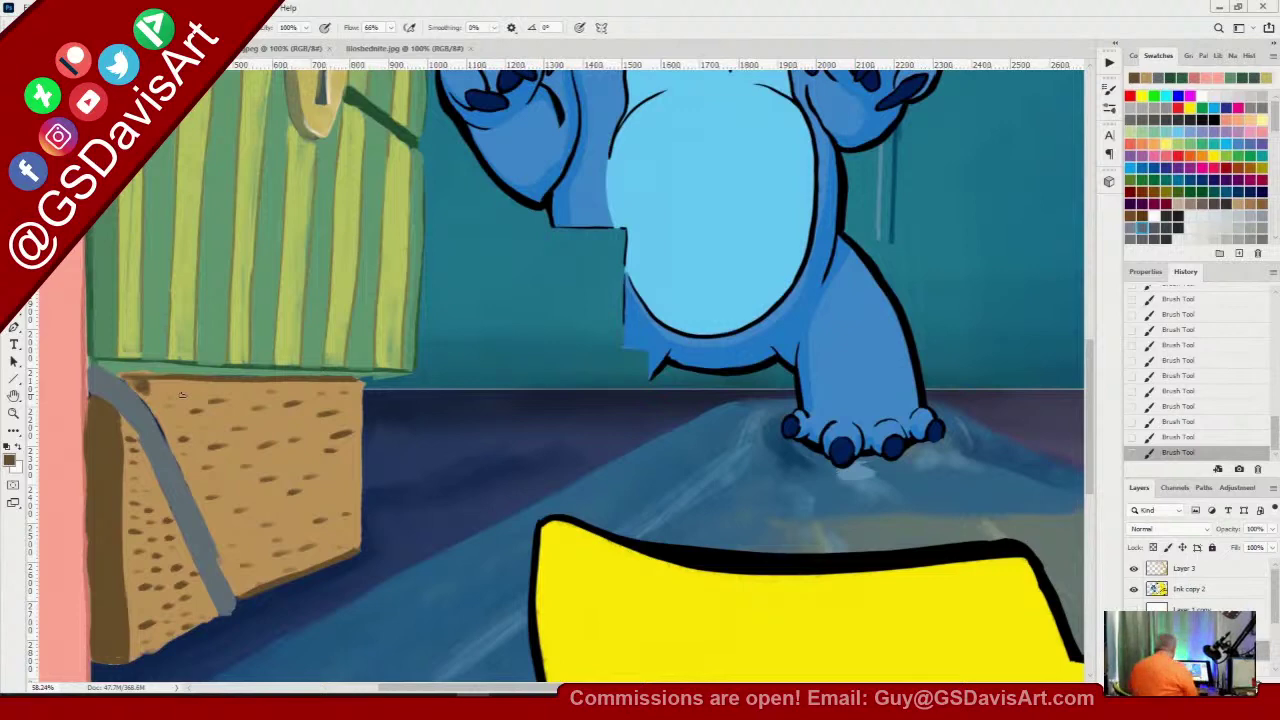
Enlarge the Watercolor brush to 97 px and shade the box's upper part below the chest in dark brown
drag(423, 443, 883, 443)
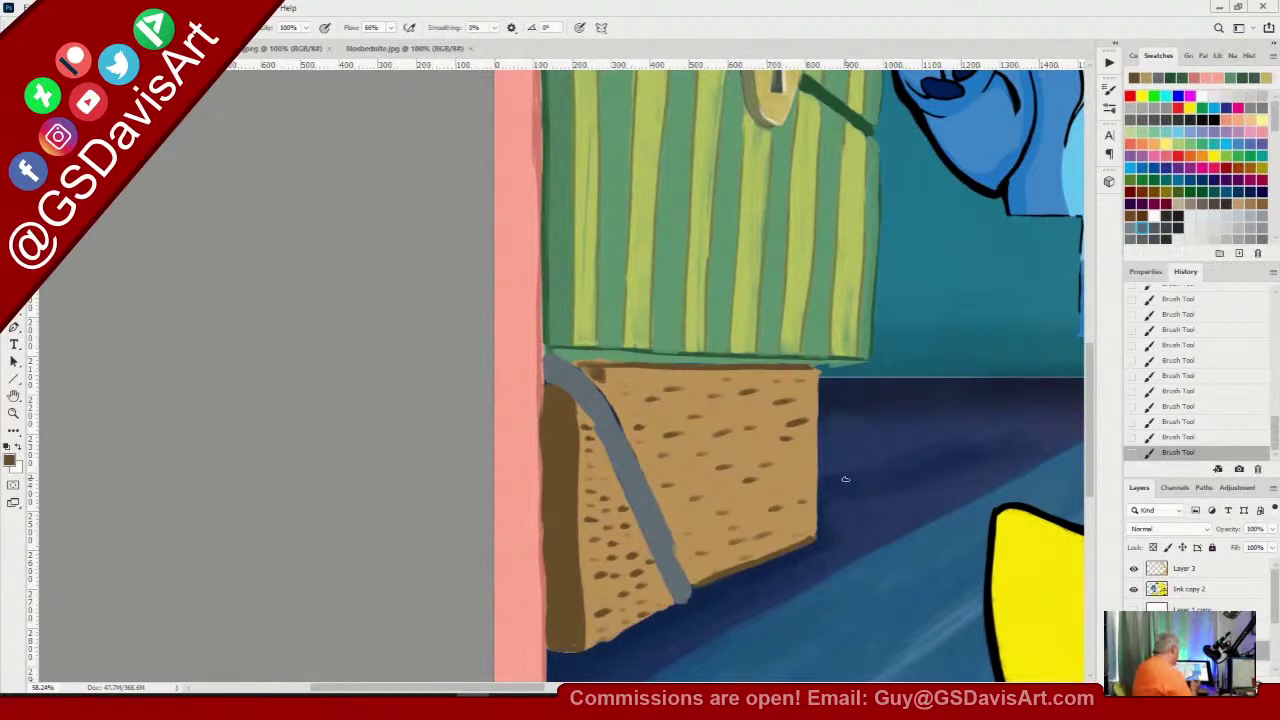
right_click(740, 414)
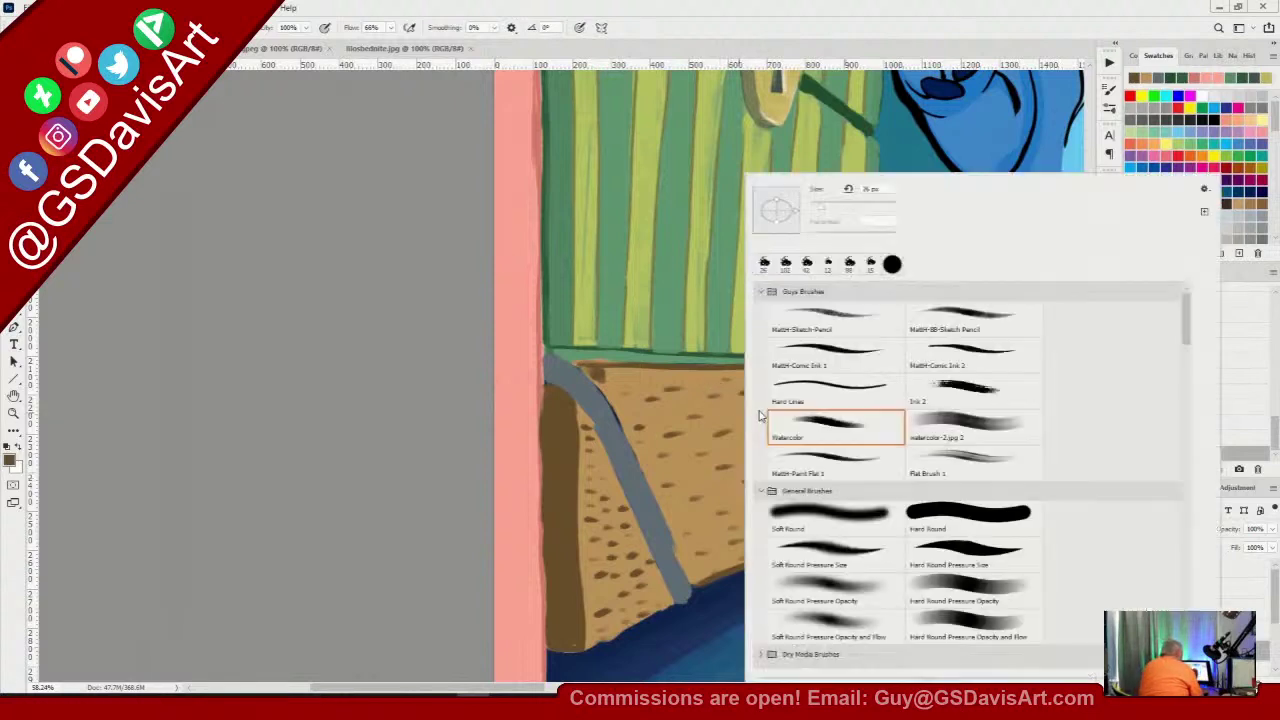
drag(825, 212, 853, 211)
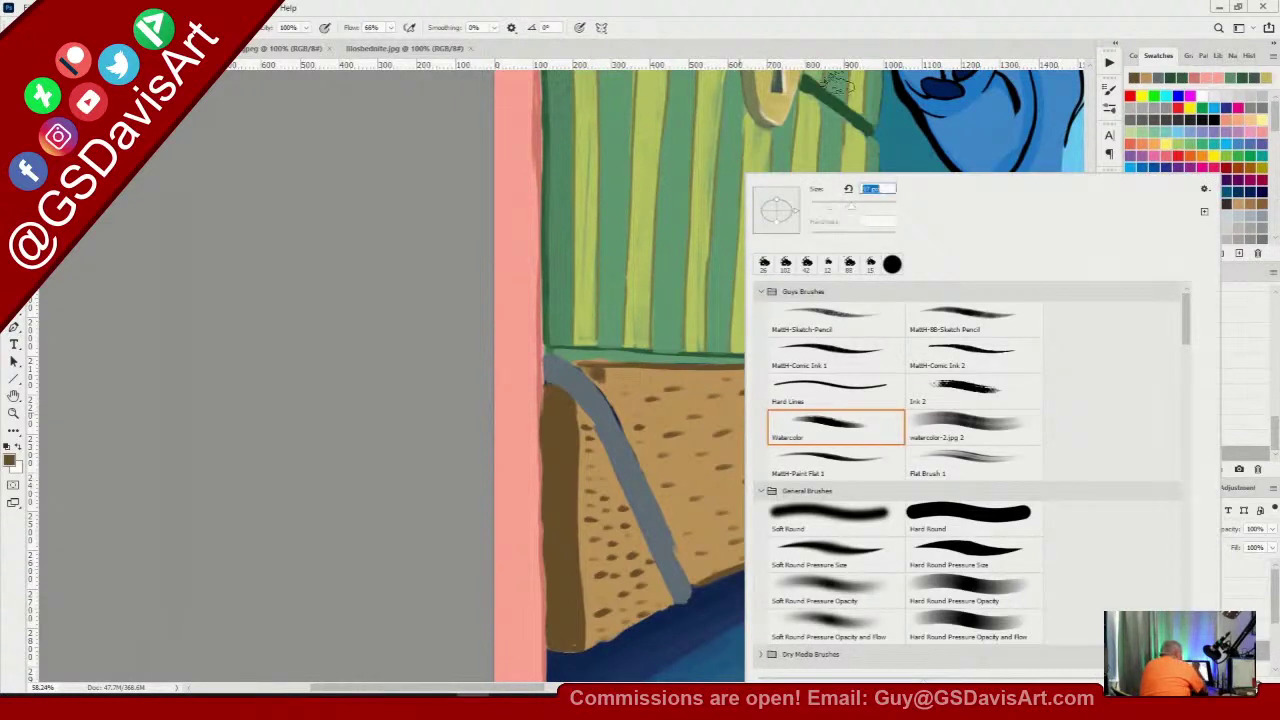
click(824, 20)
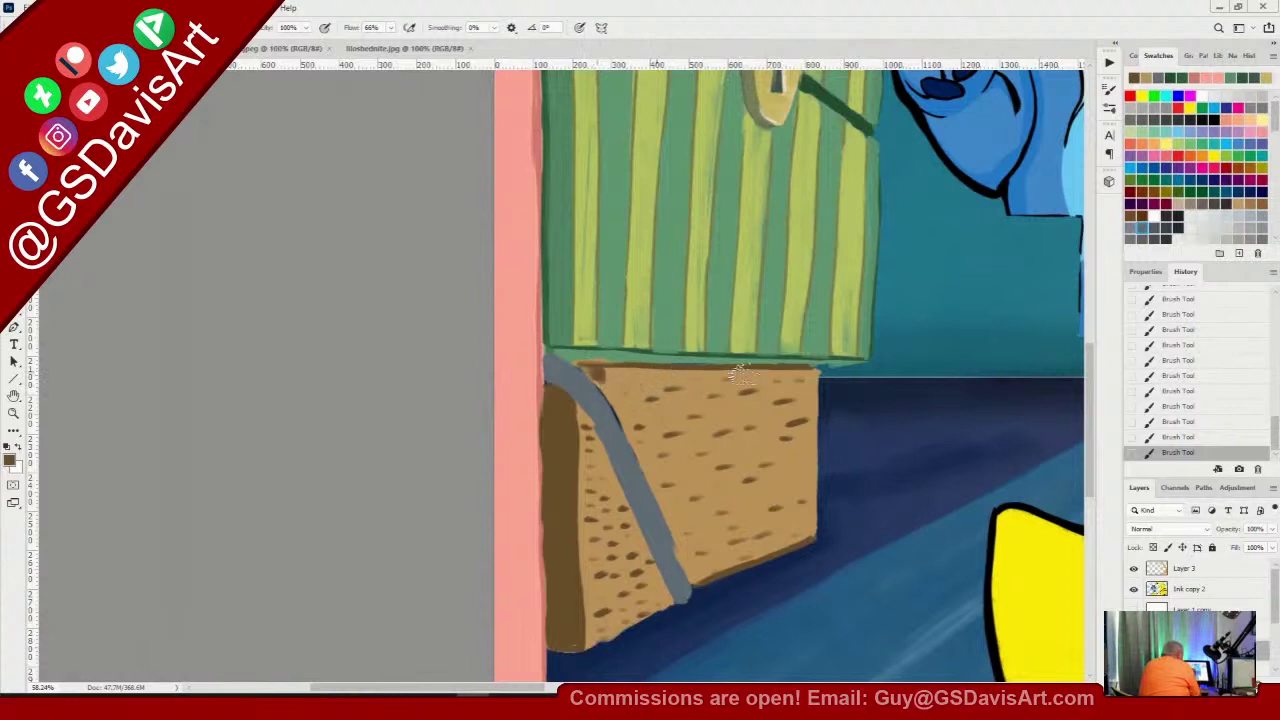
mouse_move(606, 378)
mouse_down()
mouse_move(814, 375)
mouse_move(602, 365)
mouse_move(794, 372)
mouse_move(611, 378)
mouse_move(807, 376)
mouse_move(625, 391)
mouse_move(809, 378)
mouse_move(626, 383)
mouse_move(622, 396)
mouse_move(599, 381)
mouse_move(621, 388)
mouse_move(633, 418)
mouse_move(622, 400)
mouse_move(657, 386)
mouse_move(745, 388)
mouse_move(635, 399)
mouse_move(797, 393)
mouse_move(580, 366)
mouse_move(739, 374)
mouse_move(606, 364)
mouse_move(687, 364)
mouse_up()
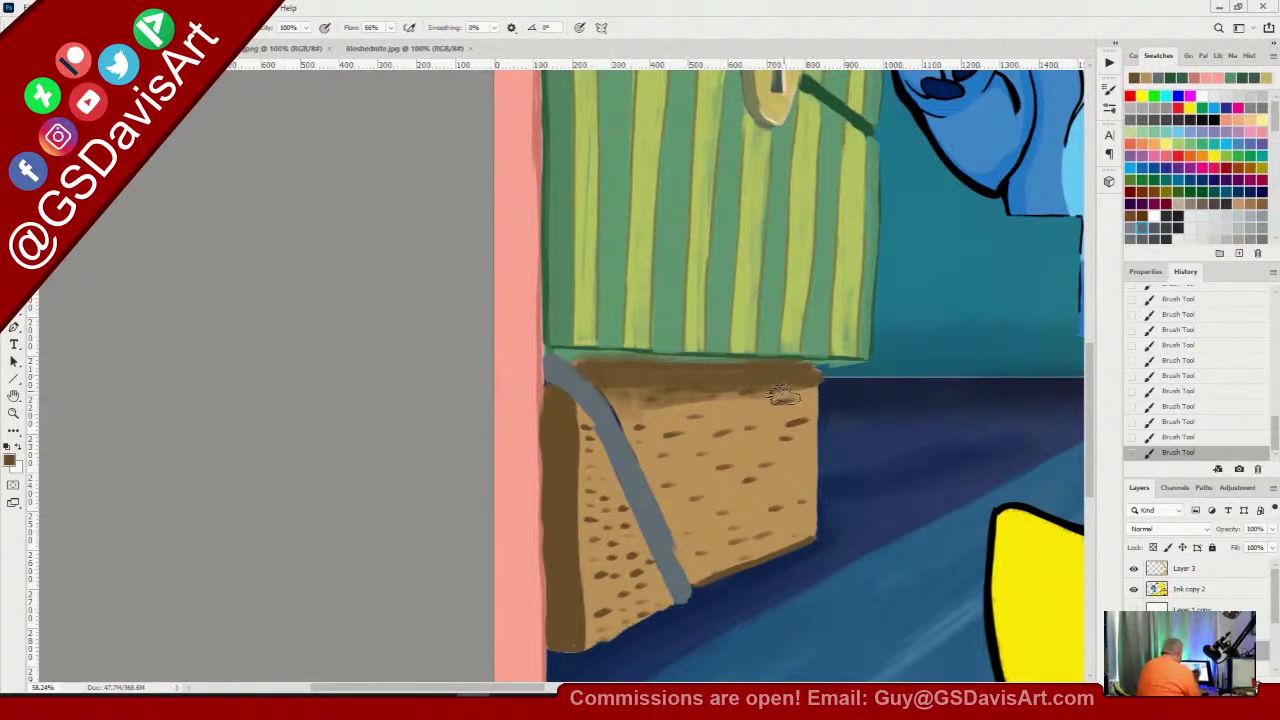
Erase the stray paint at the box's upper outer corner and along its edge facing the floor
key(e)
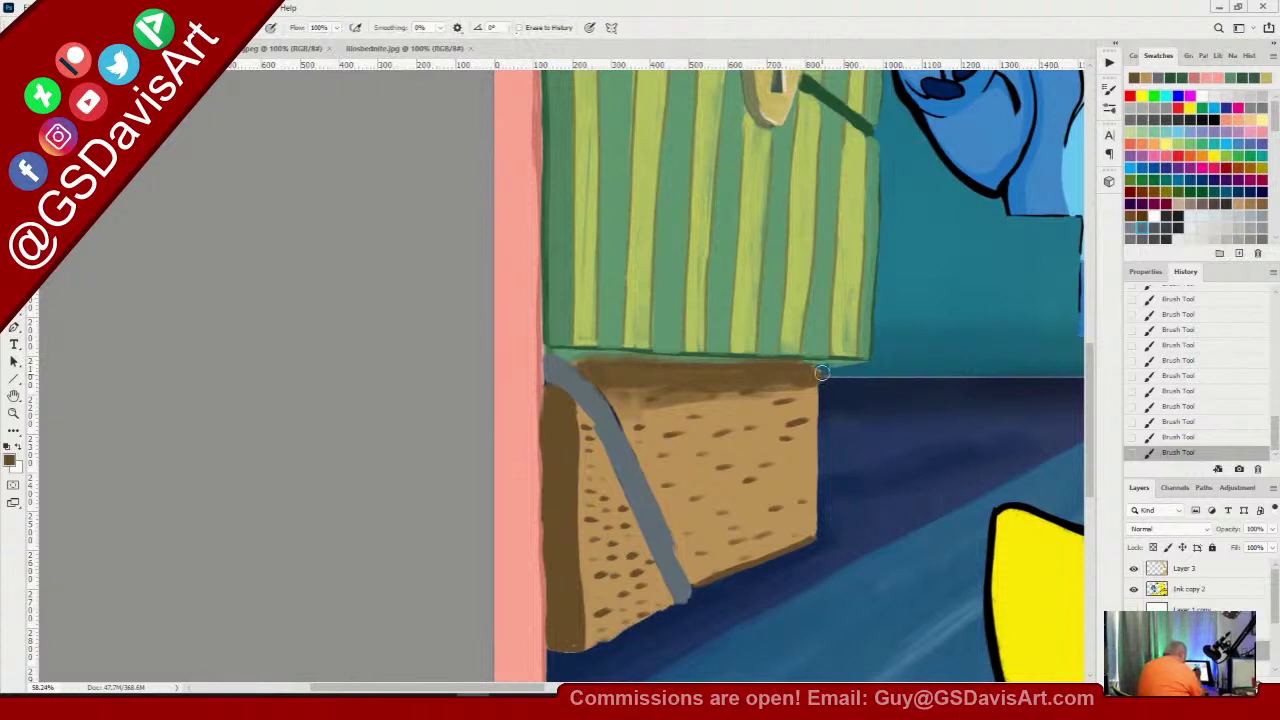
drag(825, 442, 820, 557)
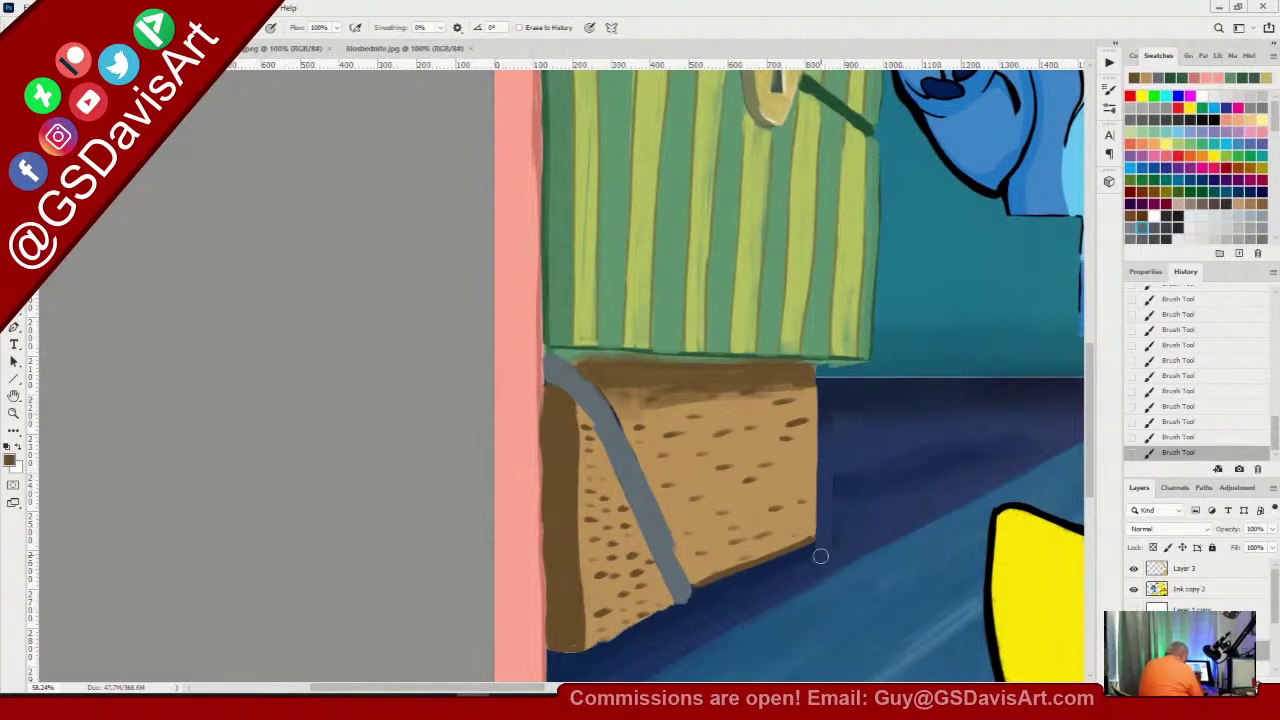
click(573, 355)
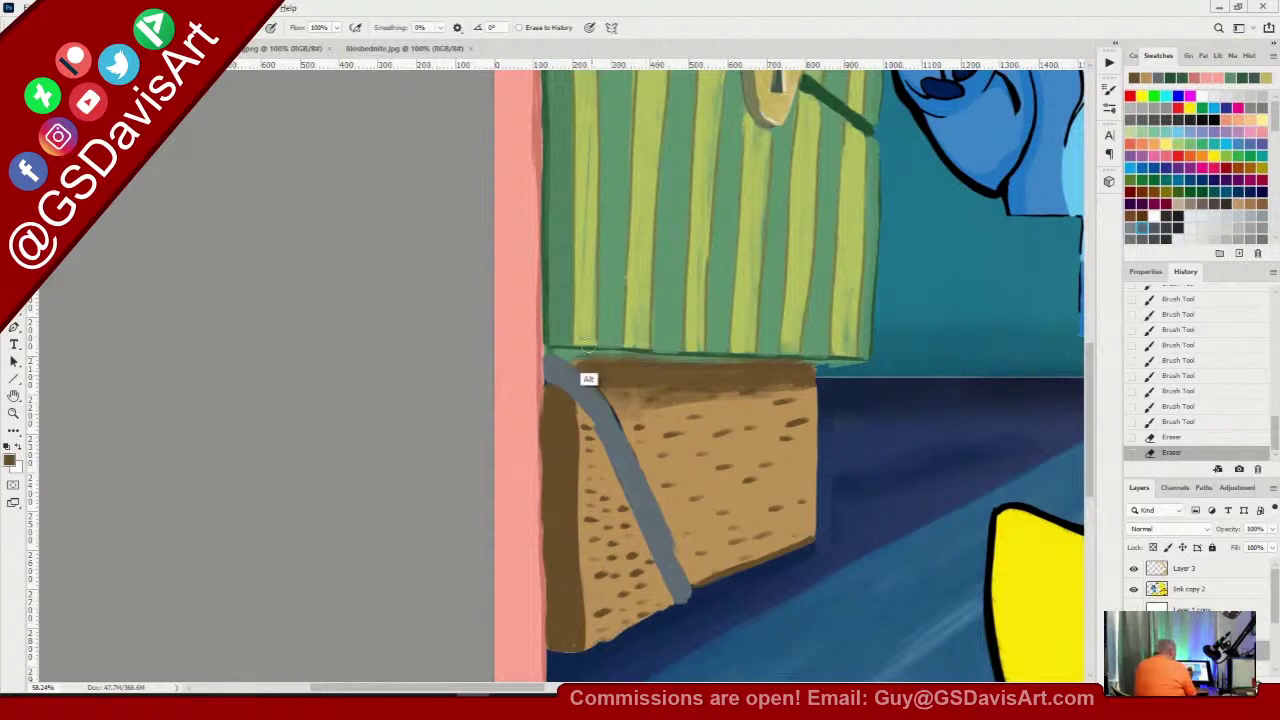
Sample the chest's dark green, reduce the brush to 14 px and darken the chest's bottom edge above the box
key(b)
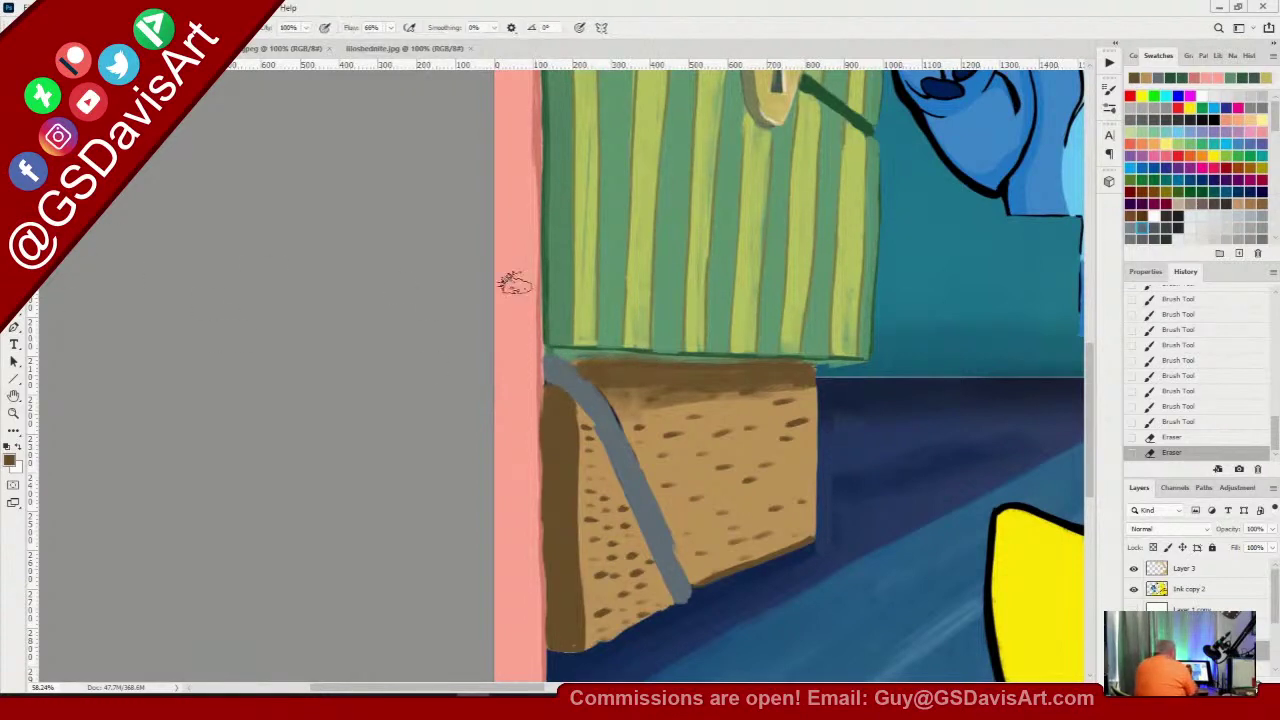
alt+click(557, 322)
right_click(706, 340)
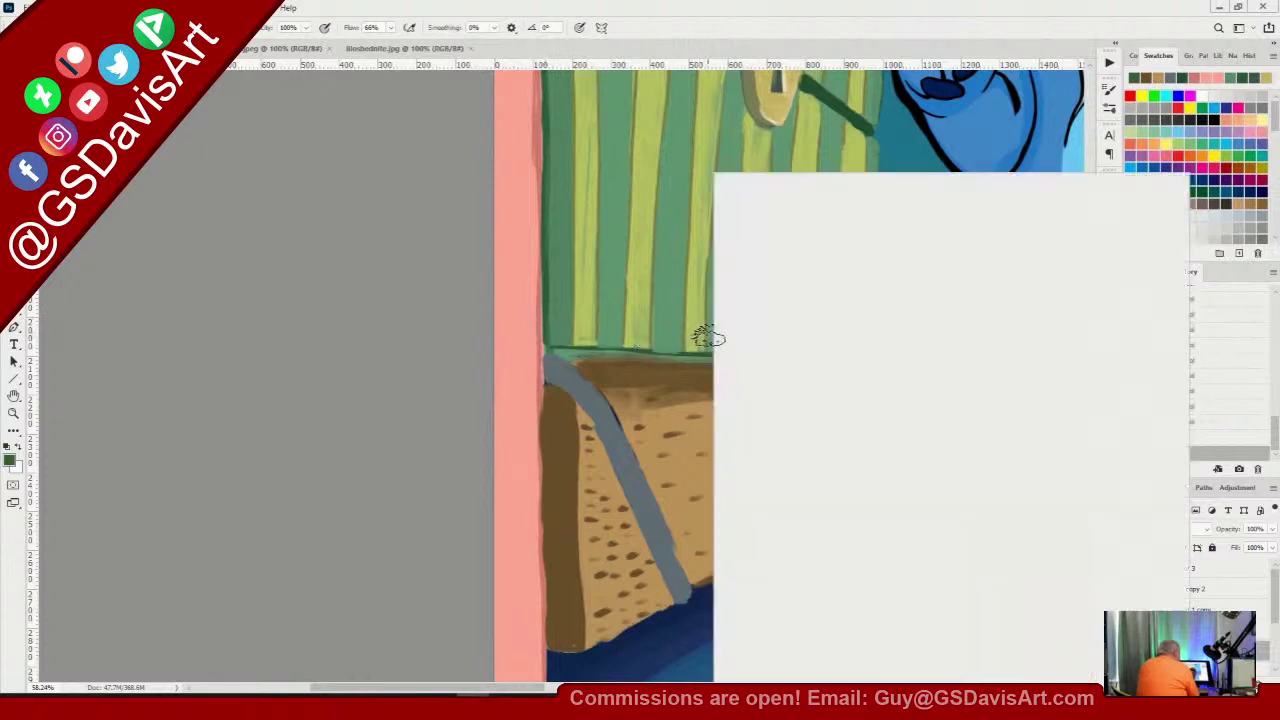
drag(806, 209, 785, 209)
click(818, 27)
mouse_move(596, 356)
mouse_down()
mouse_move(570, 353)
mouse_move(716, 360)
mouse_up()
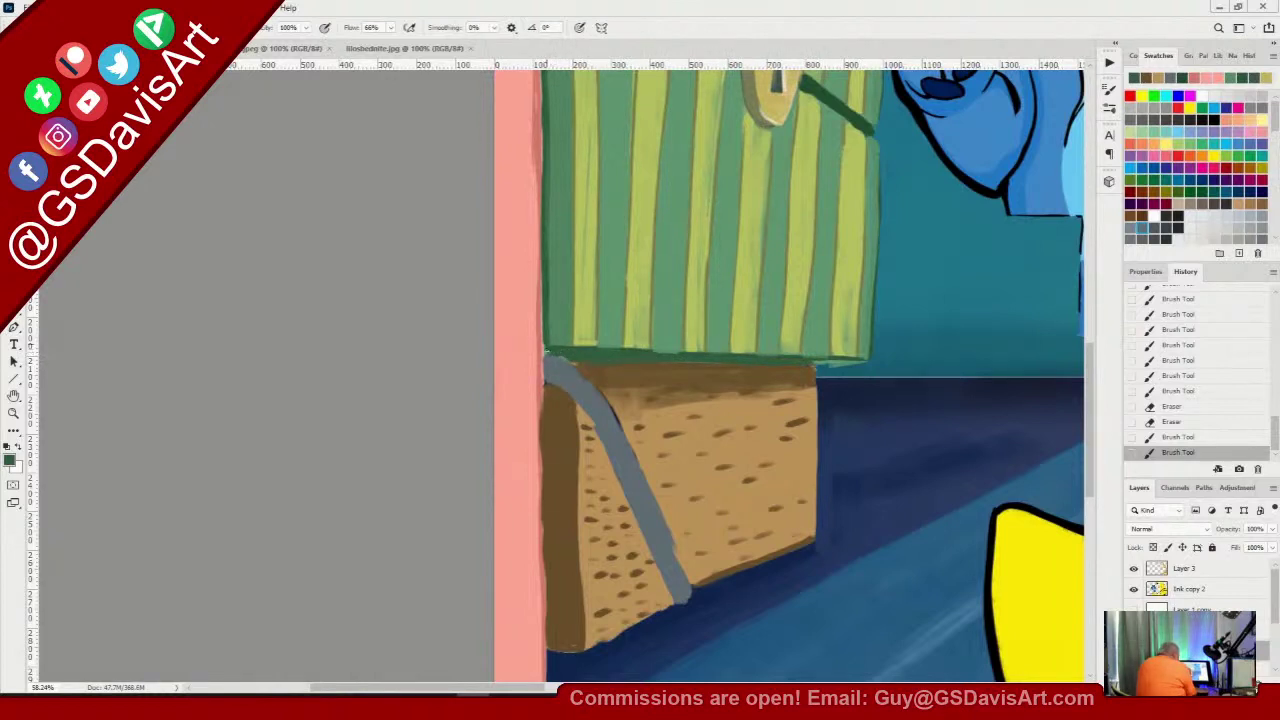
drag(563, 356, 784, 364)
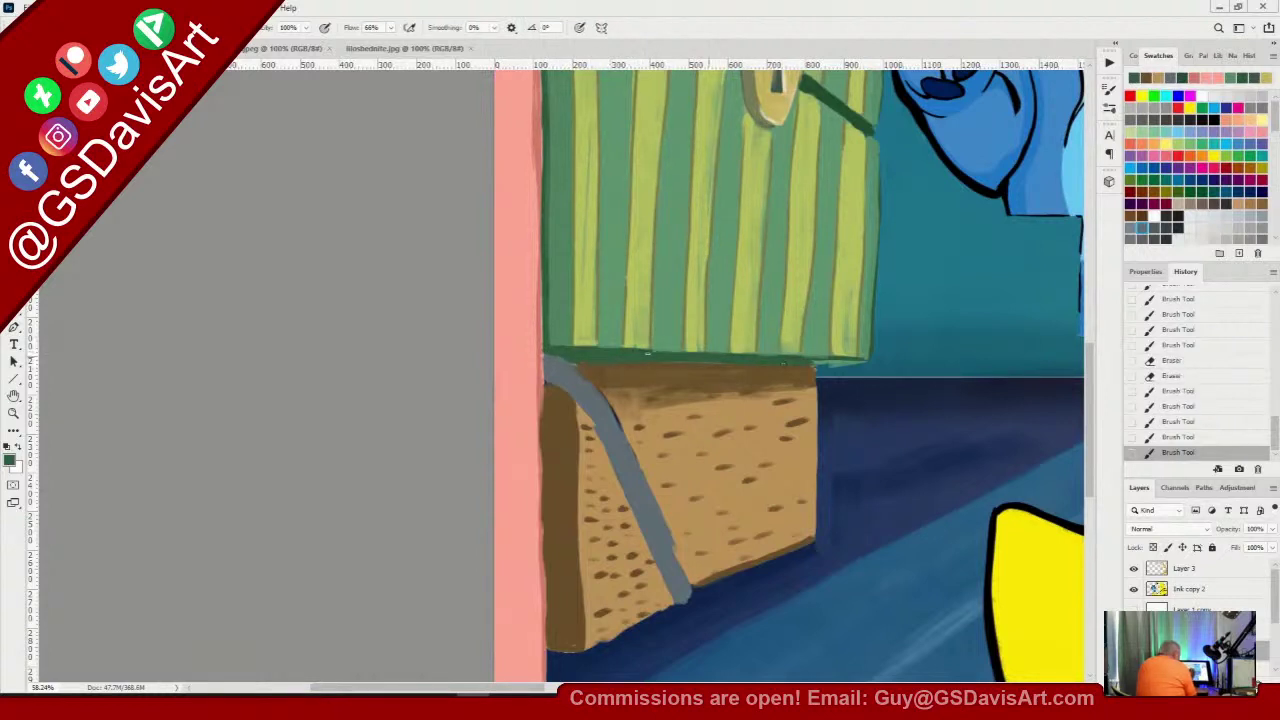
click(807, 364)
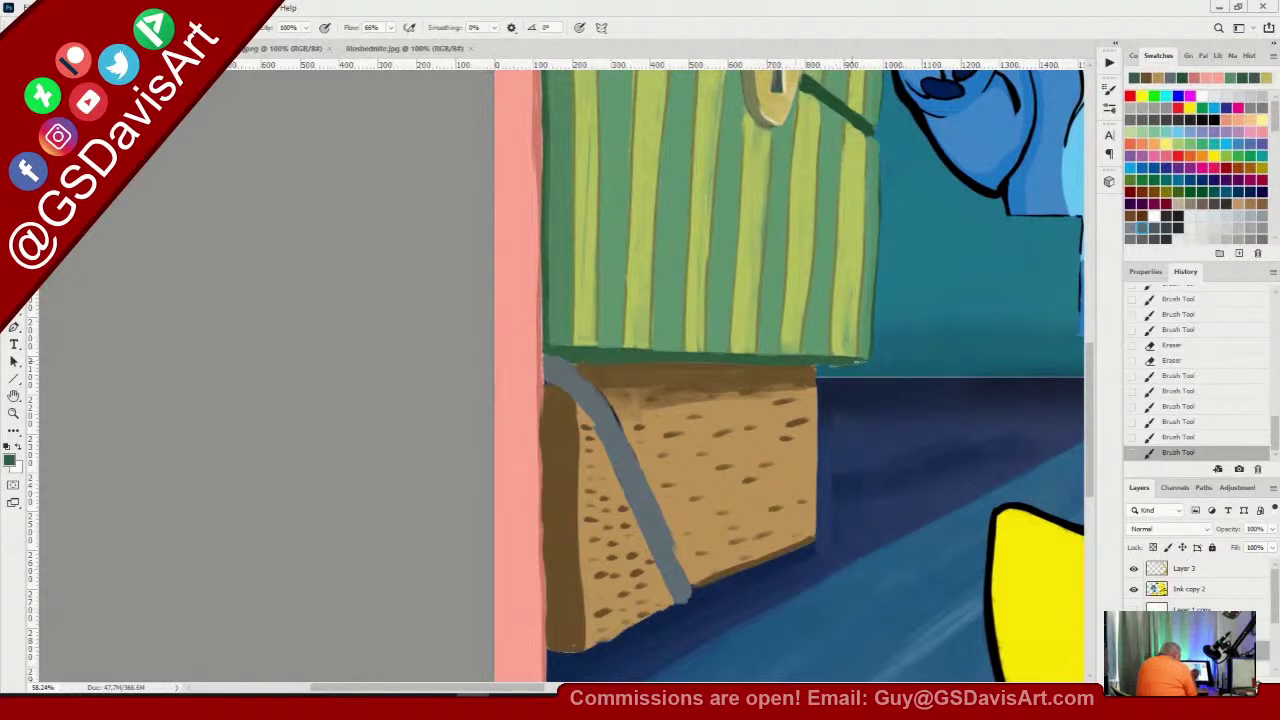
click(824, 371)
drag(848, 364, 868, 361)
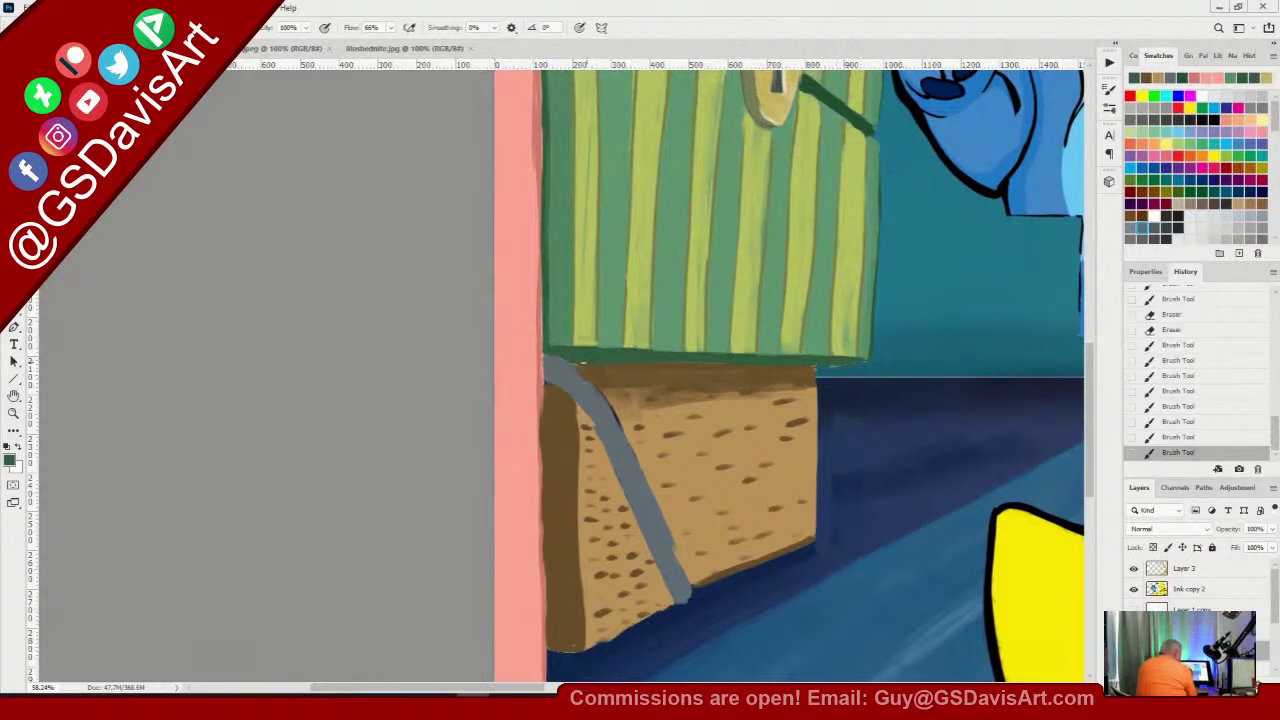
click(814, 368)
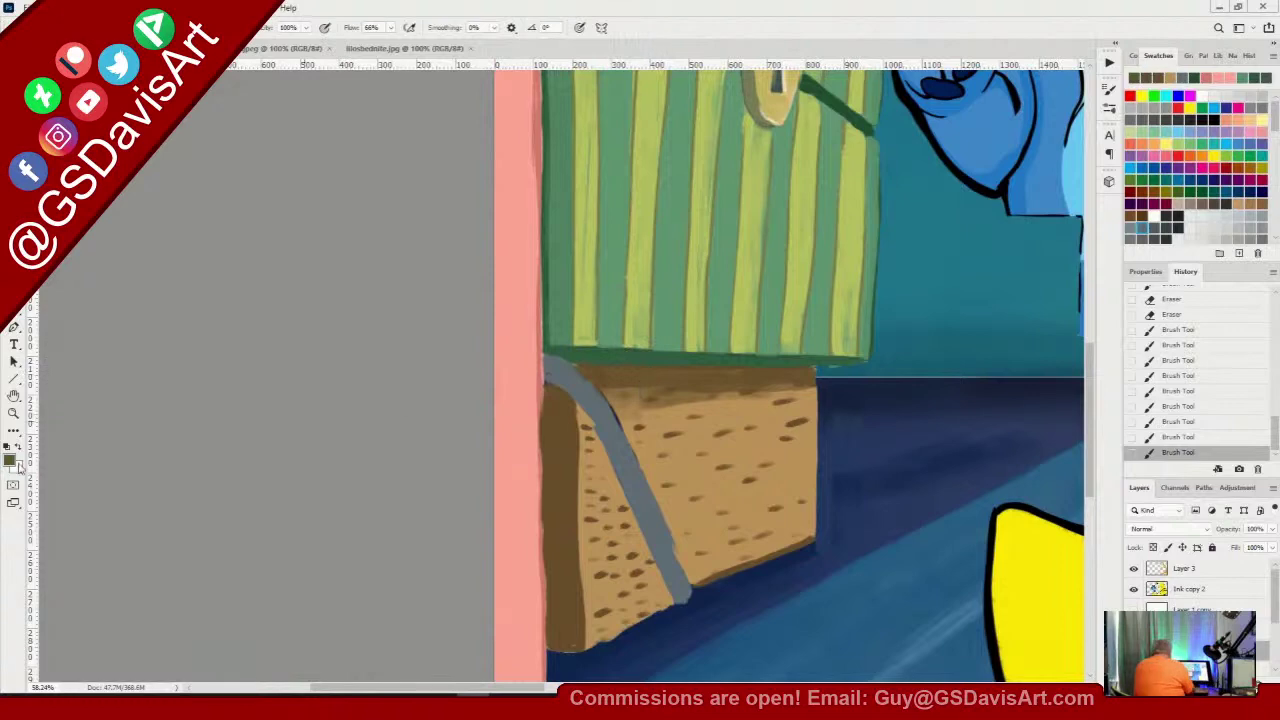
Set the foreground to very dark green #1a2111 and paint a thin line along the chest's bottom edge
click(10, 460)
click(622, 329)
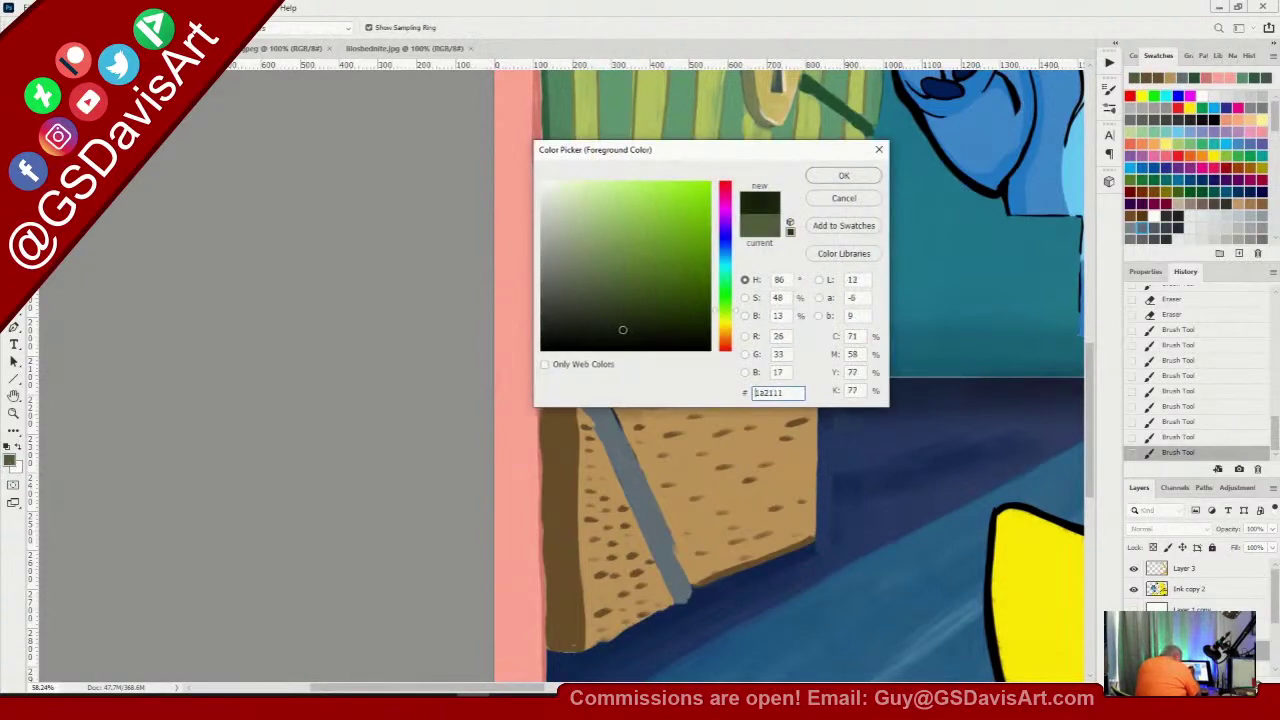
click(841, 178)
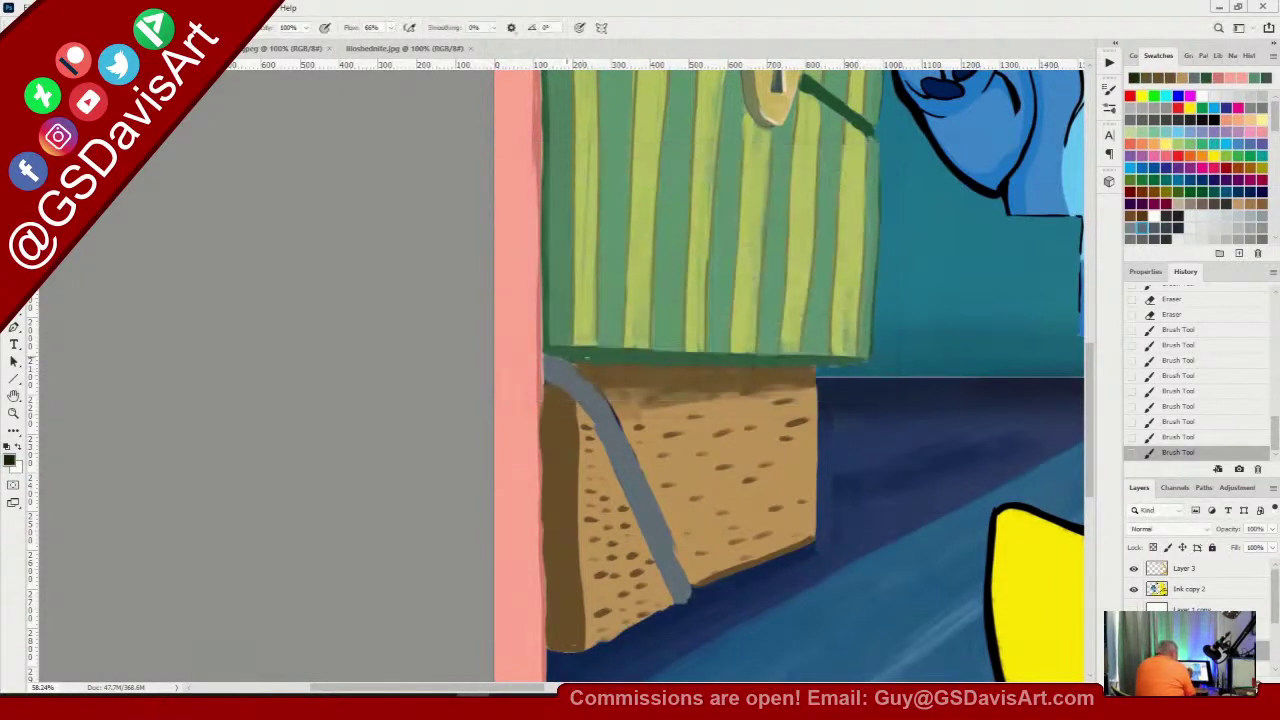
drag(577, 360, 684, 363)
Enlarge the Watercolor brush and paint a soft, very dark green shadow along the chest's full bottom edge
right_click(788, 373)
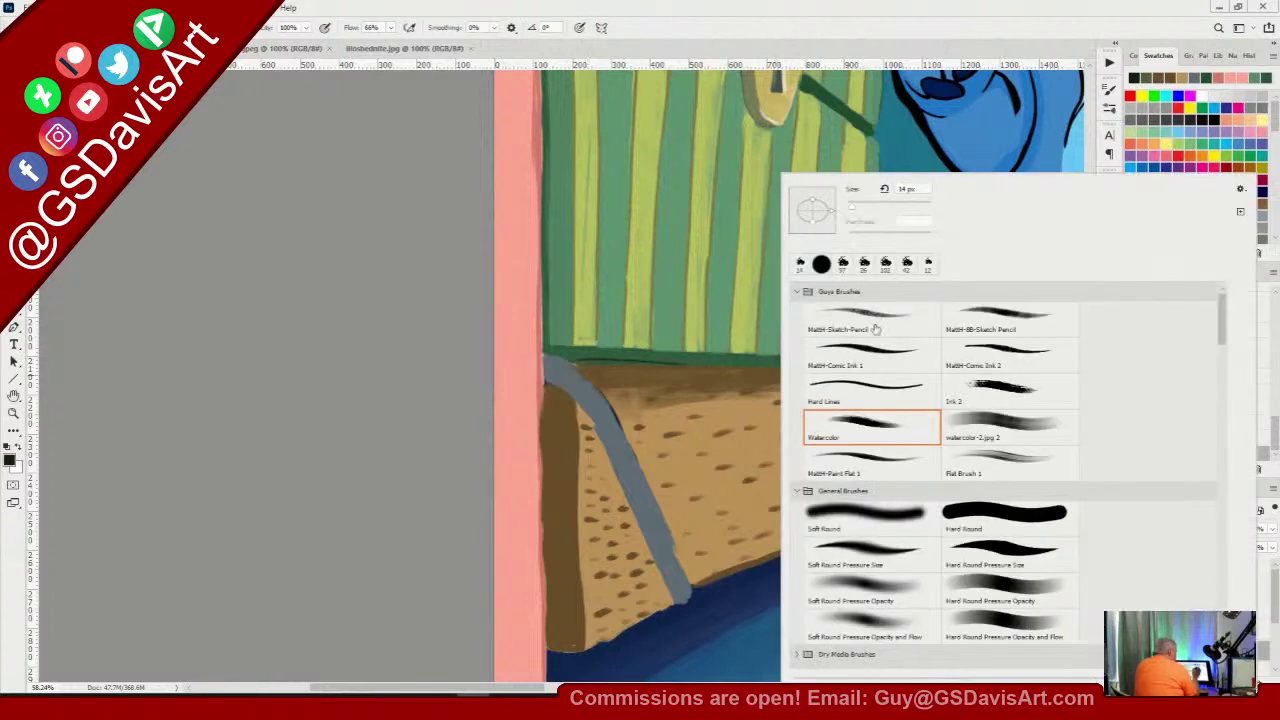
drag(853, 208, 880, 208)
click(874, 15)
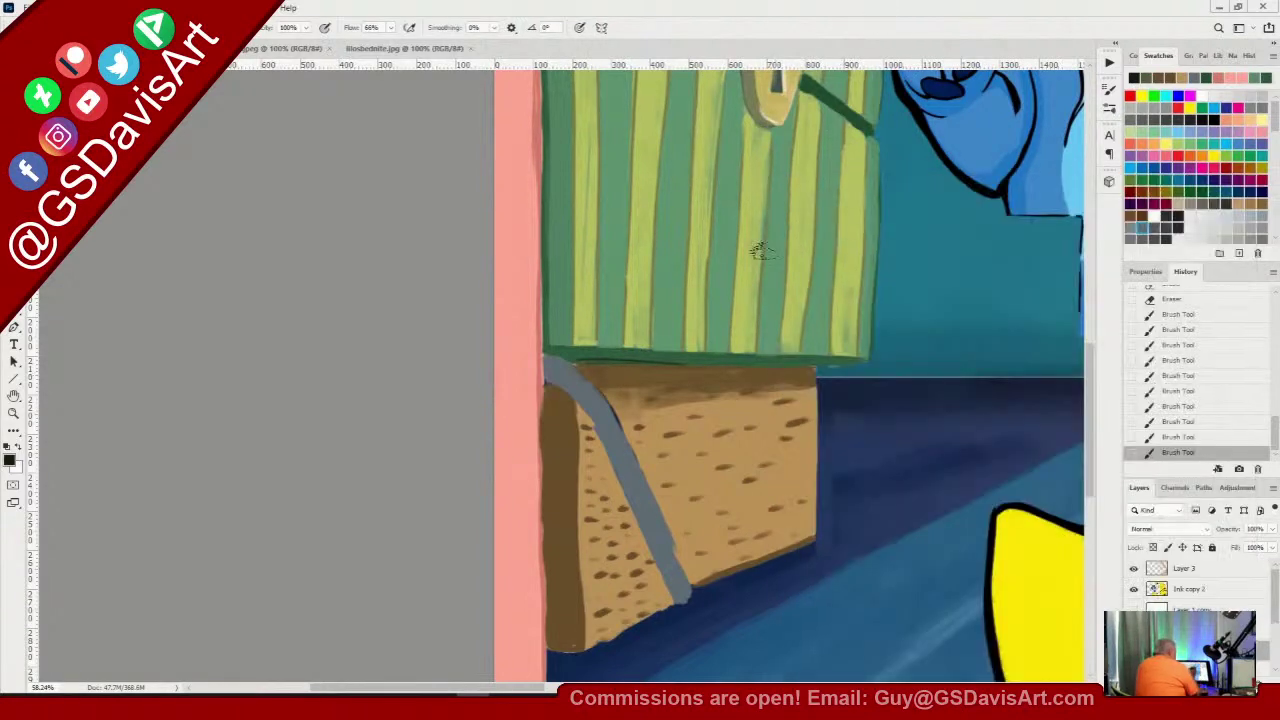
drag(580, 357, 802, 364)
mouse_move(622, 361)
mouse_down()
mouse_move(826, 364)
mouse_move(560, 350)
mouse_move(842, 364)
mouse_move(541, 350)
mouse_move(758, 373)
mouse_up()
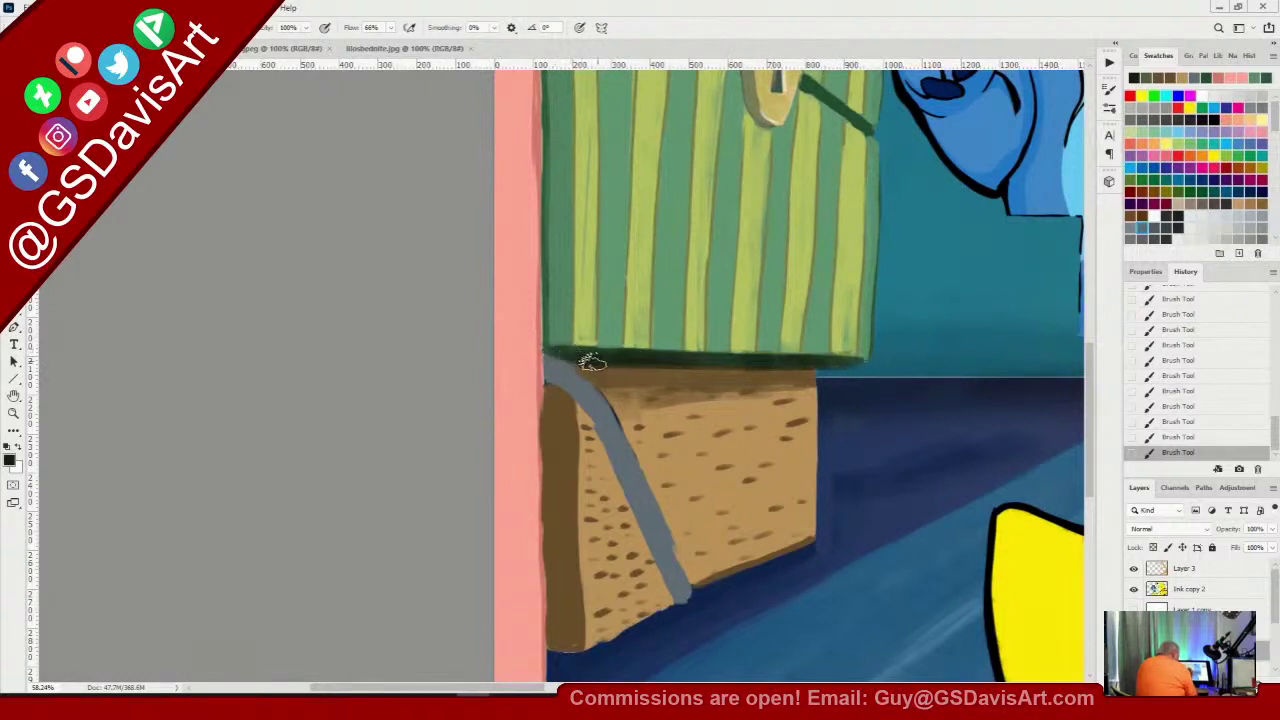
drag(722, 361, 859, 365)
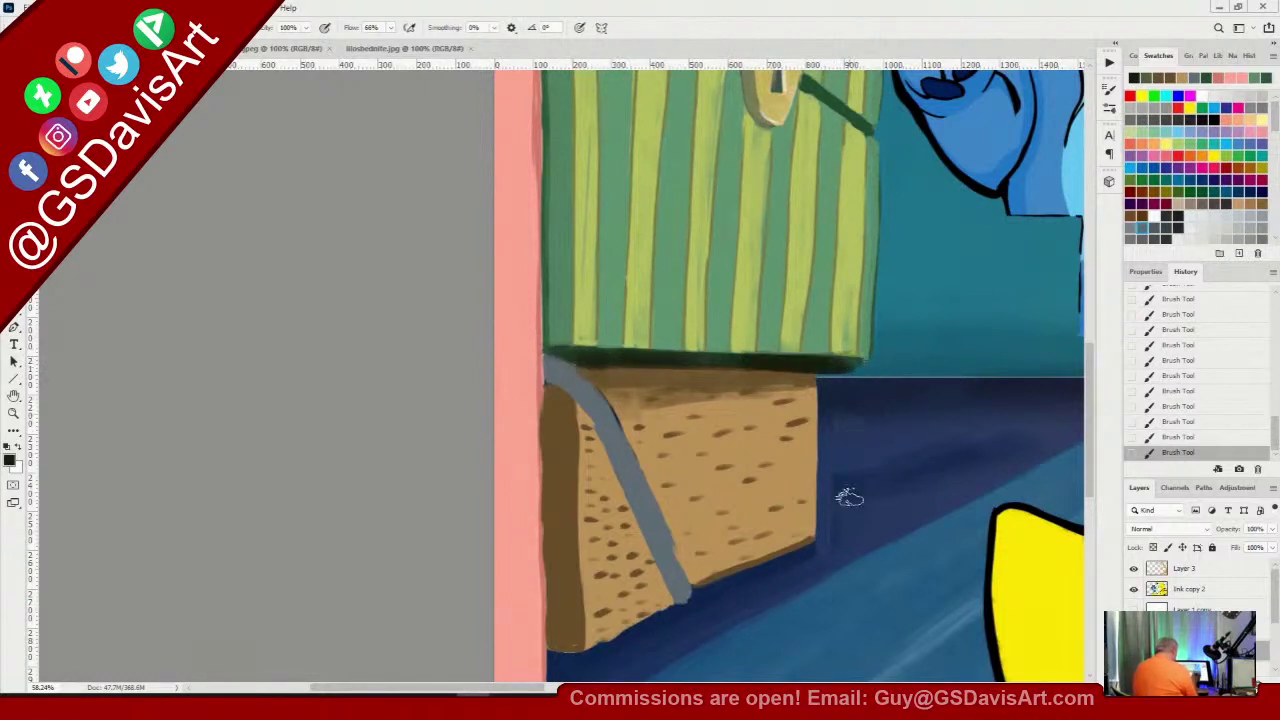
Erase the stray paint around the chest's lower corner and on the floor beside the box
scroll(840, 534, down, 5)
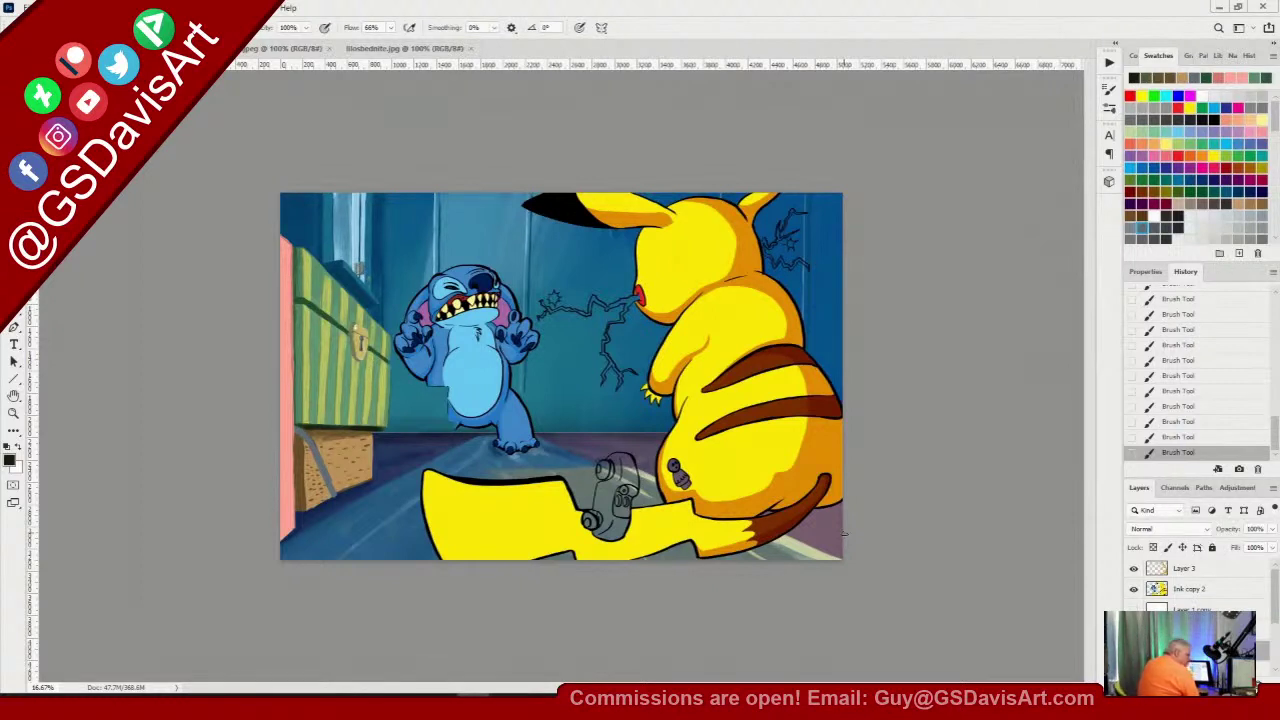
key(e)
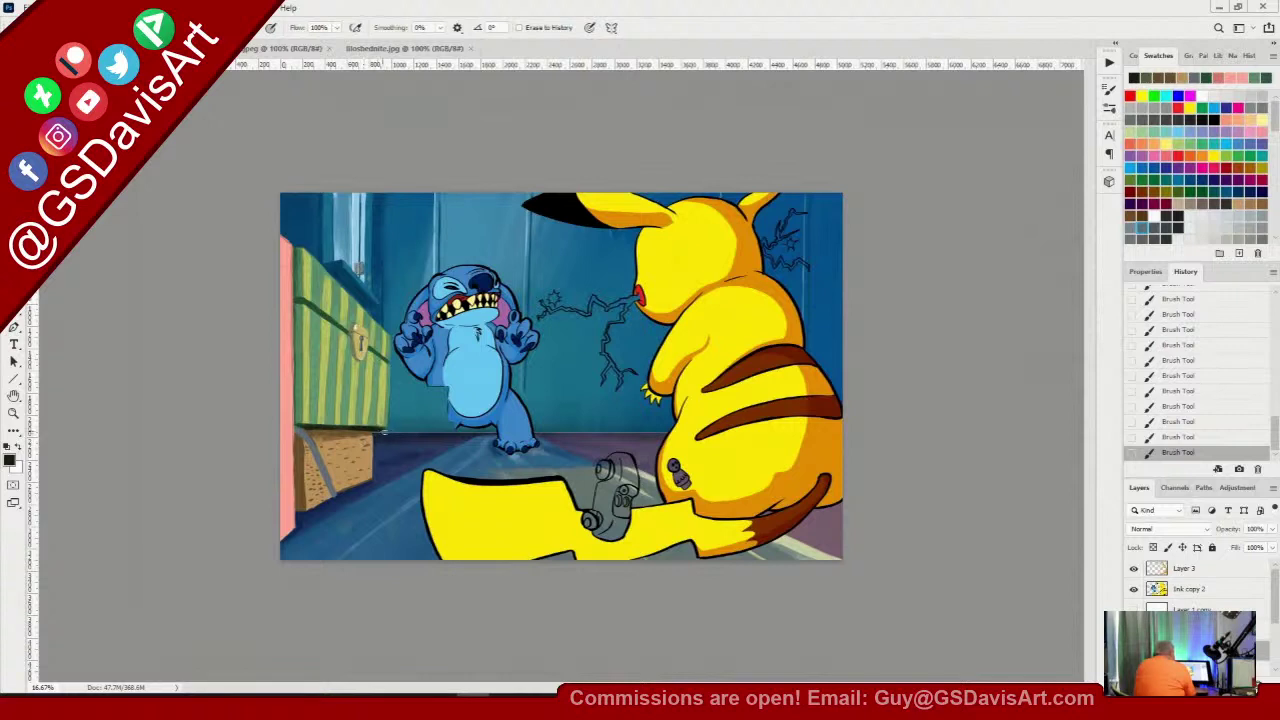
drag(381, 432, 392, 432)
click(370, 517)
drag(369, 485, 423, 458)
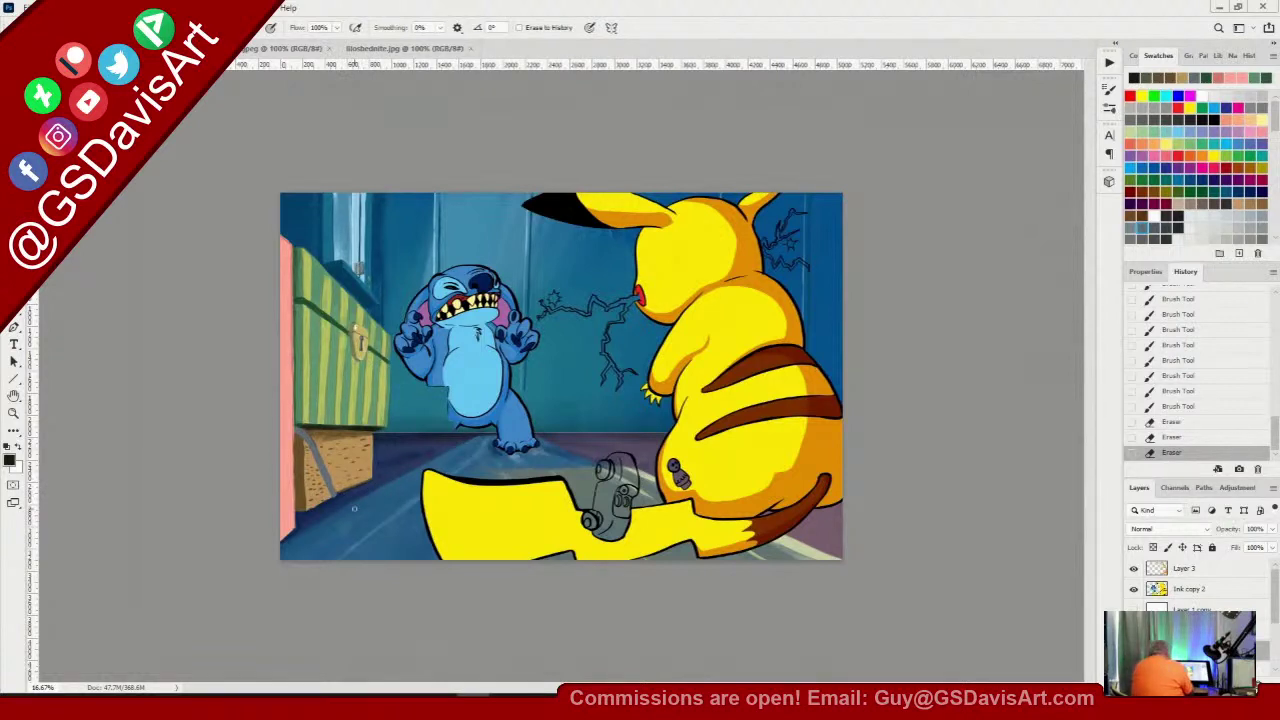
key(ctrl+plus)
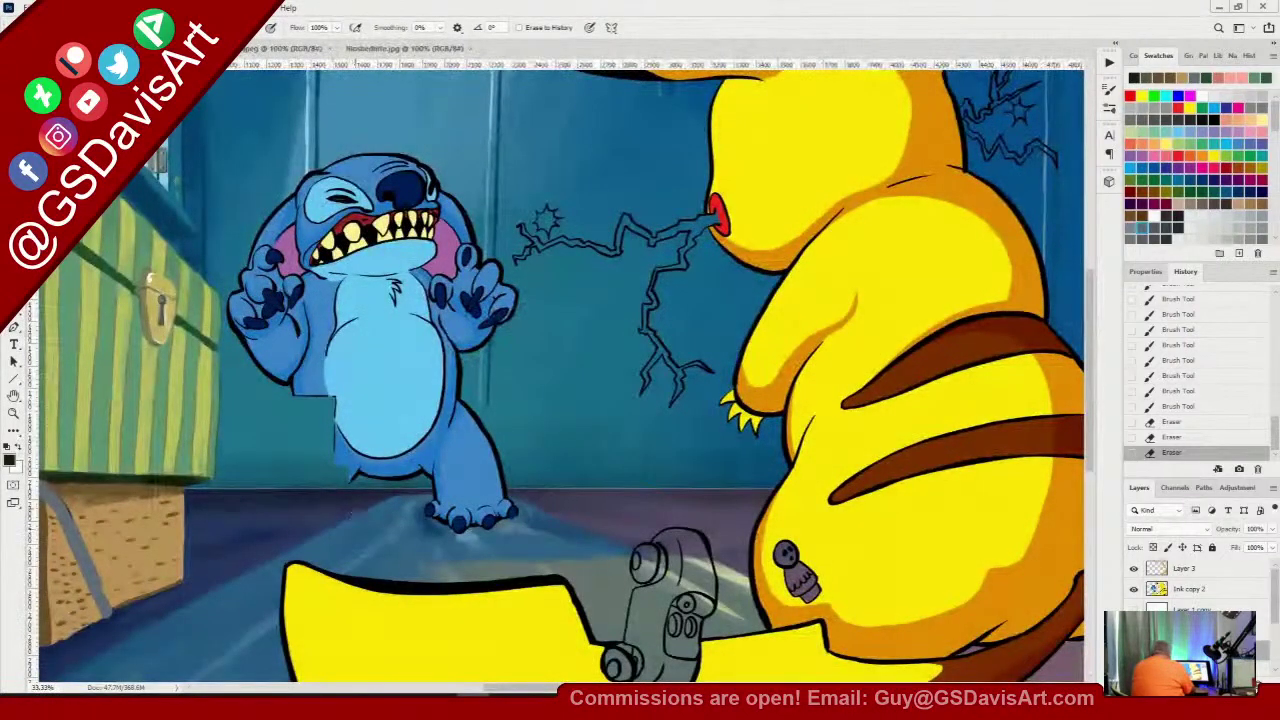
Sample the floor's dark navy and paint over the tan box's outer edge beside the floor, curving it inward
mouse_move(430, 490)
mouse_down()
mouse_move(930, 400)
mouse_move(987, 373)
mouse_up()
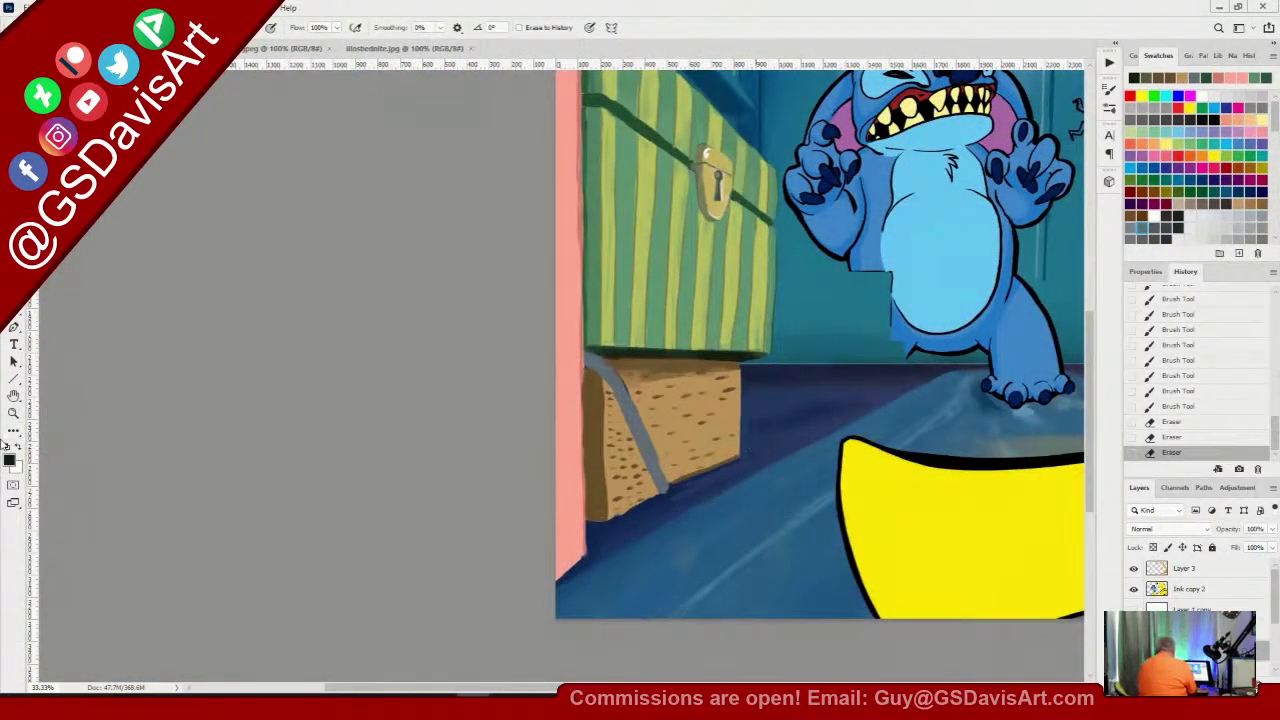
key(ctrl+plus)
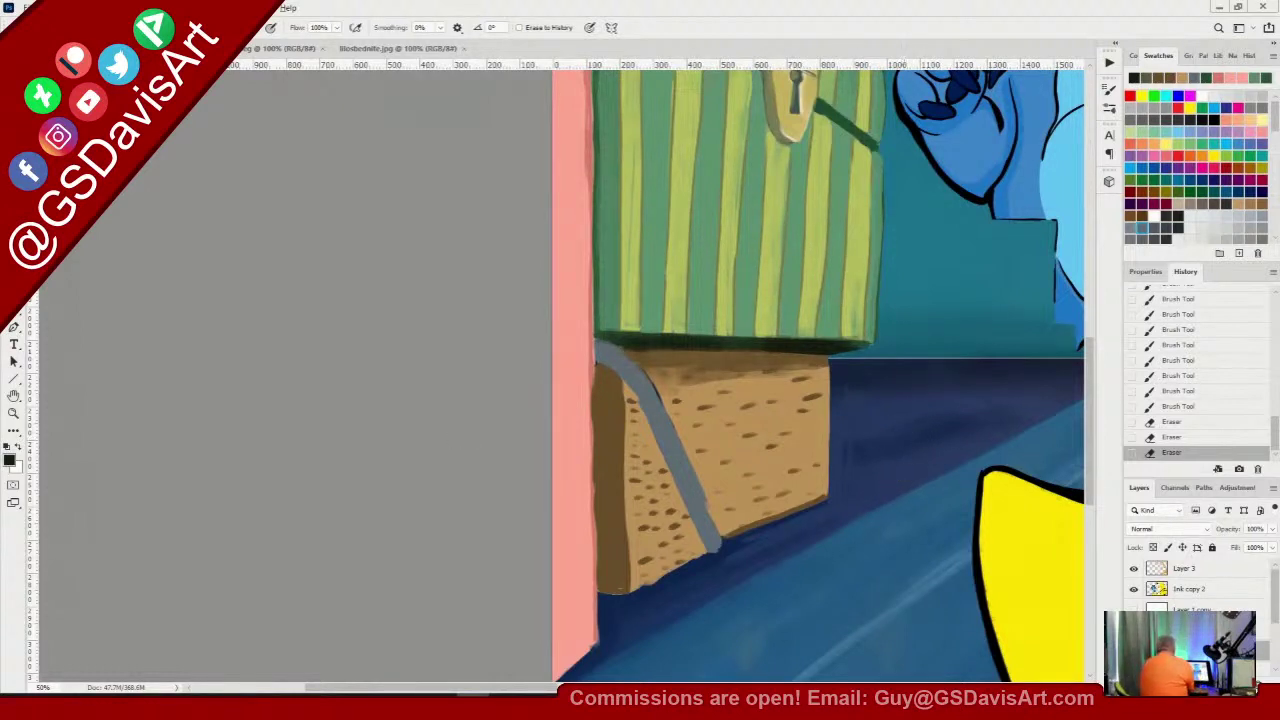
key(b)
alt+click(895, 440)
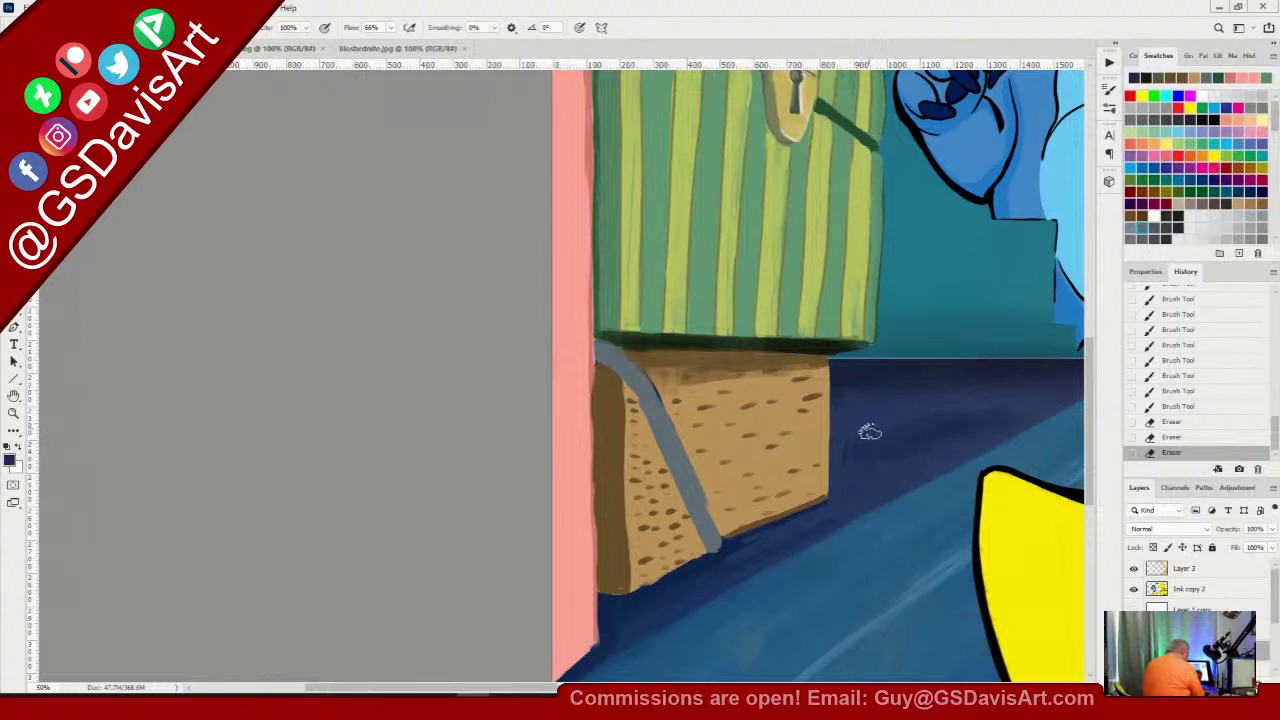
mouse_move(838, 449)
mouse_down()
mouse_move(840, 495)
mouse_move(698, 574)
mouse_move(835, 508)
mouse_move(627, 604)
mouse_move(777, 526)
mouse_up()
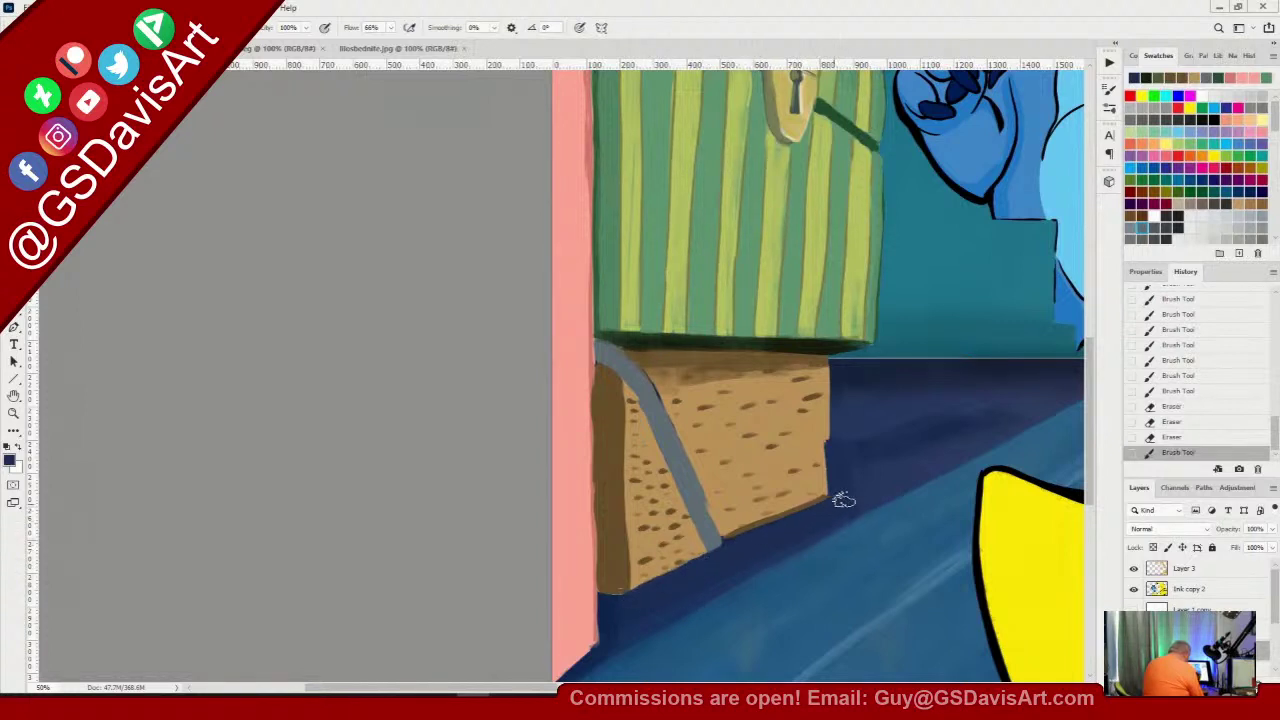
mouse_move(843, 500)
mouse_down()
mouse_move(855, 449)
mouse_move(840, 373)
mouse_move(839, 429)
mouse_move(838, 373)
mouse_move(835, 464)
mouse_move(837, 366)
mouse_move(838, 487)
mouse_move(833, 374)
mouse_move(841, 489)
mouse_up()
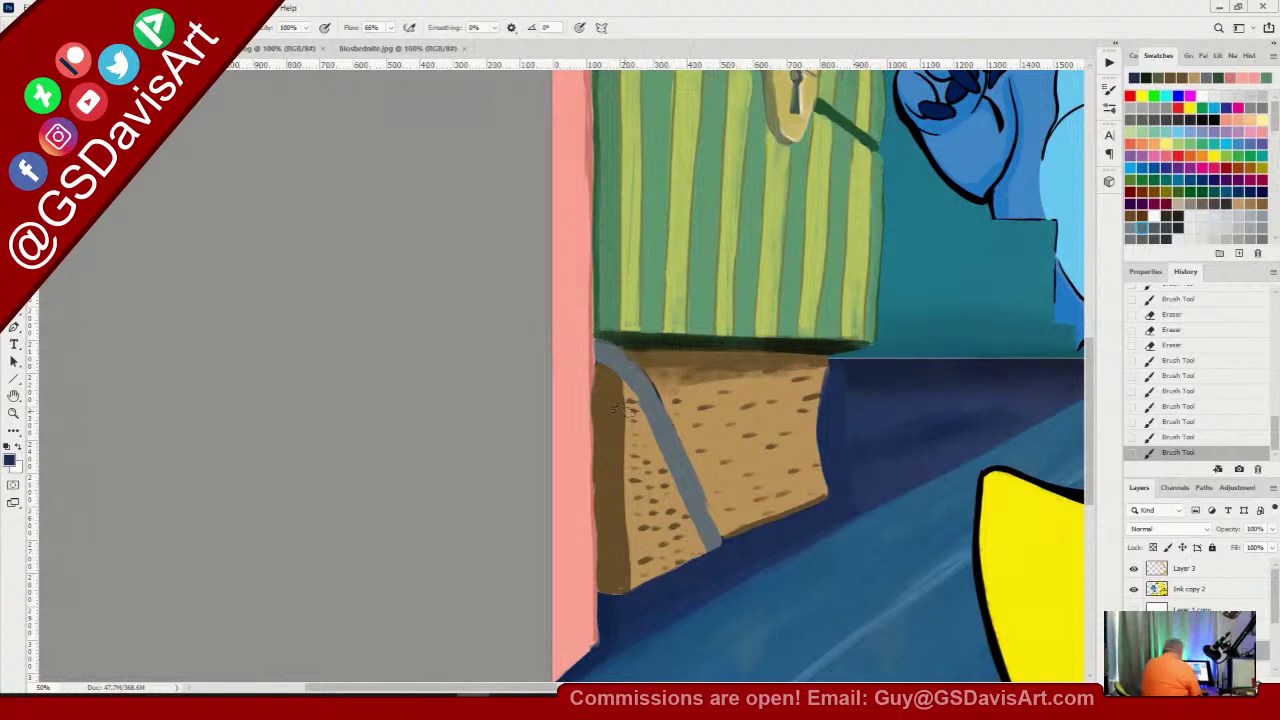
Sample the dark brown of the box's shaded side and paint its edge against the speckled face into a curve
alt+click(611, 447)
drag(609, 380, 619, 584)
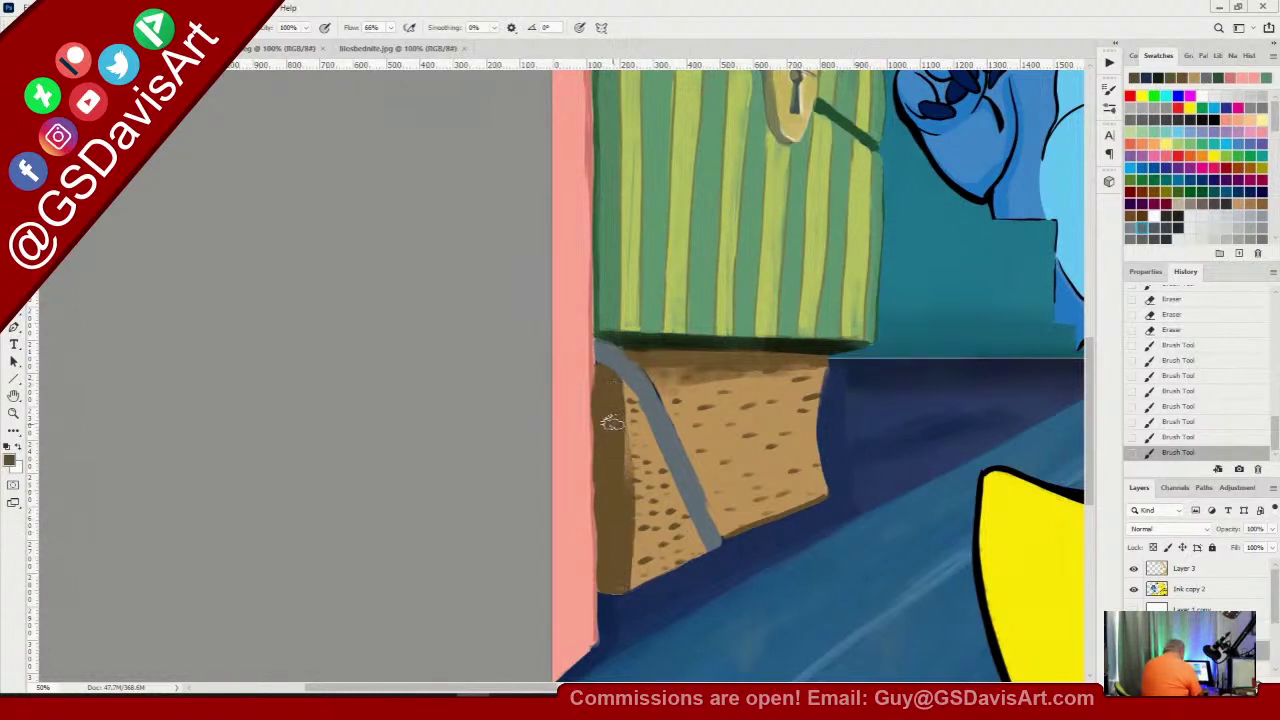
mouse_move(611, 422)
mouse_down()
mouse_move(620, 528)
mouse_move(613, 439)
mouse_move(645, 594)
mouse_up()
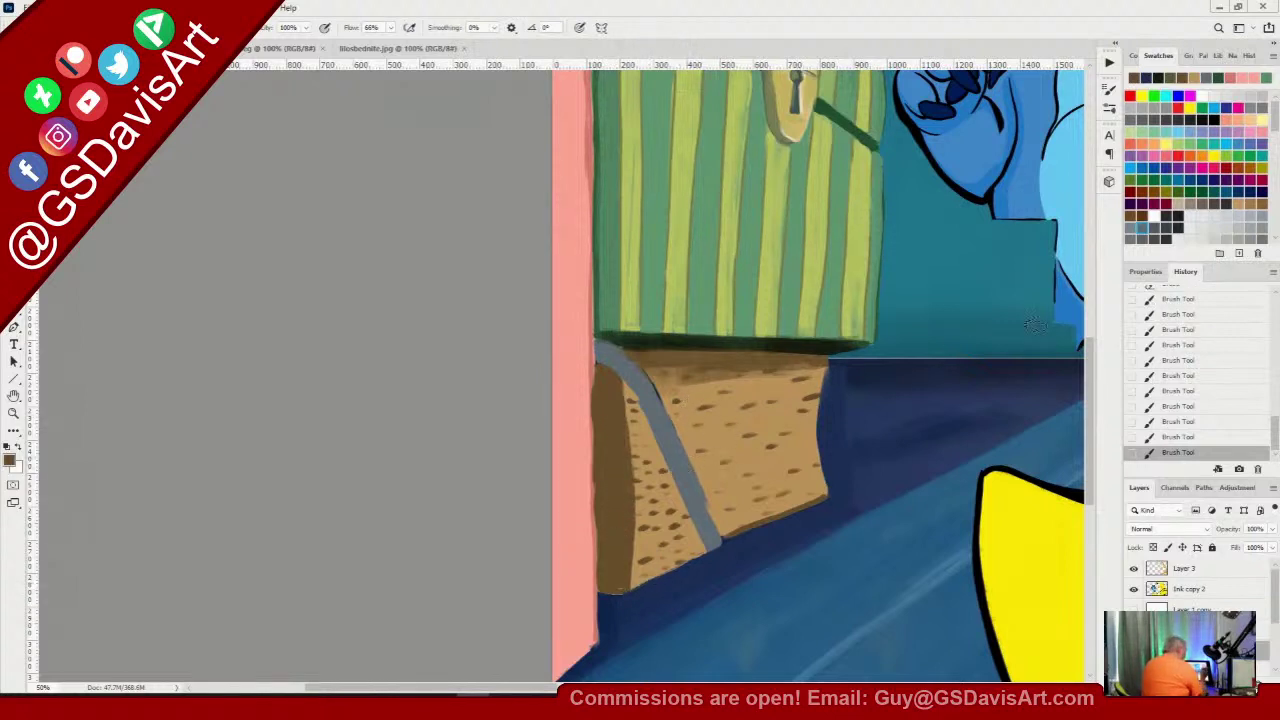
Sample the grey bar, darken the colour to #2d3134, shrink the Watercolor brush and paint a dark edge along the bar's underside and ends
alt+click(659, 445)
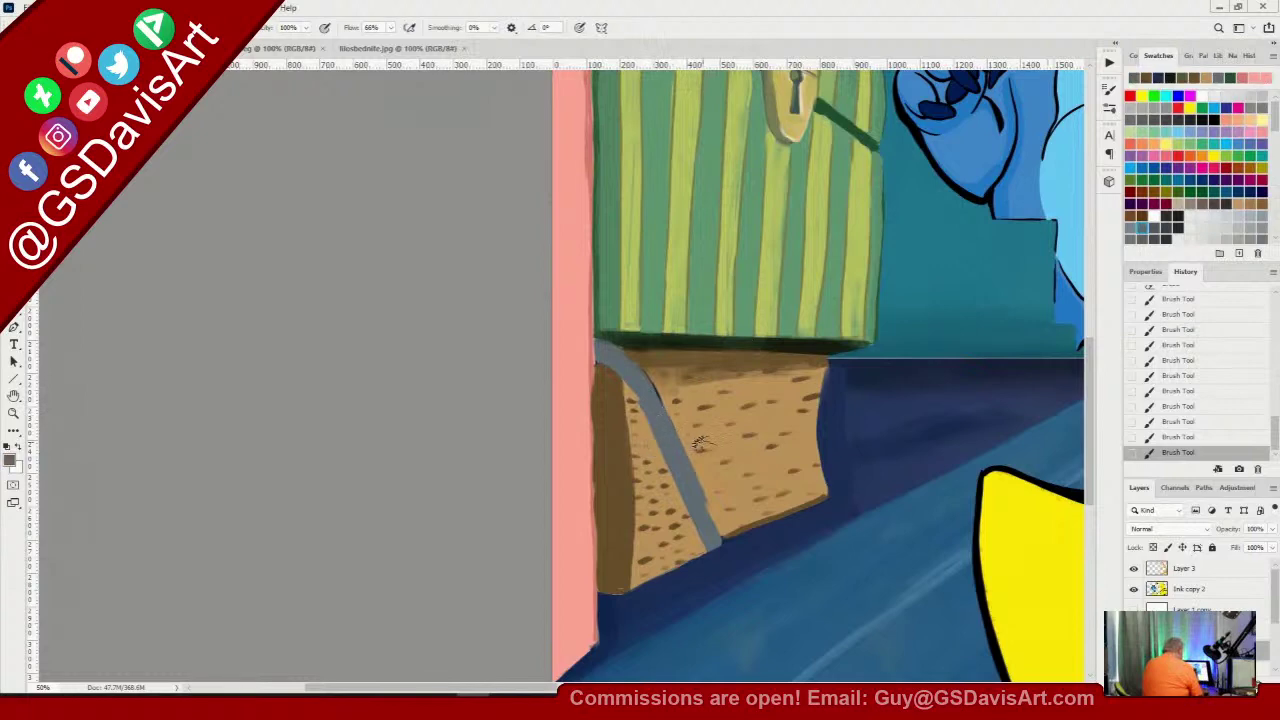
click(10, 461)
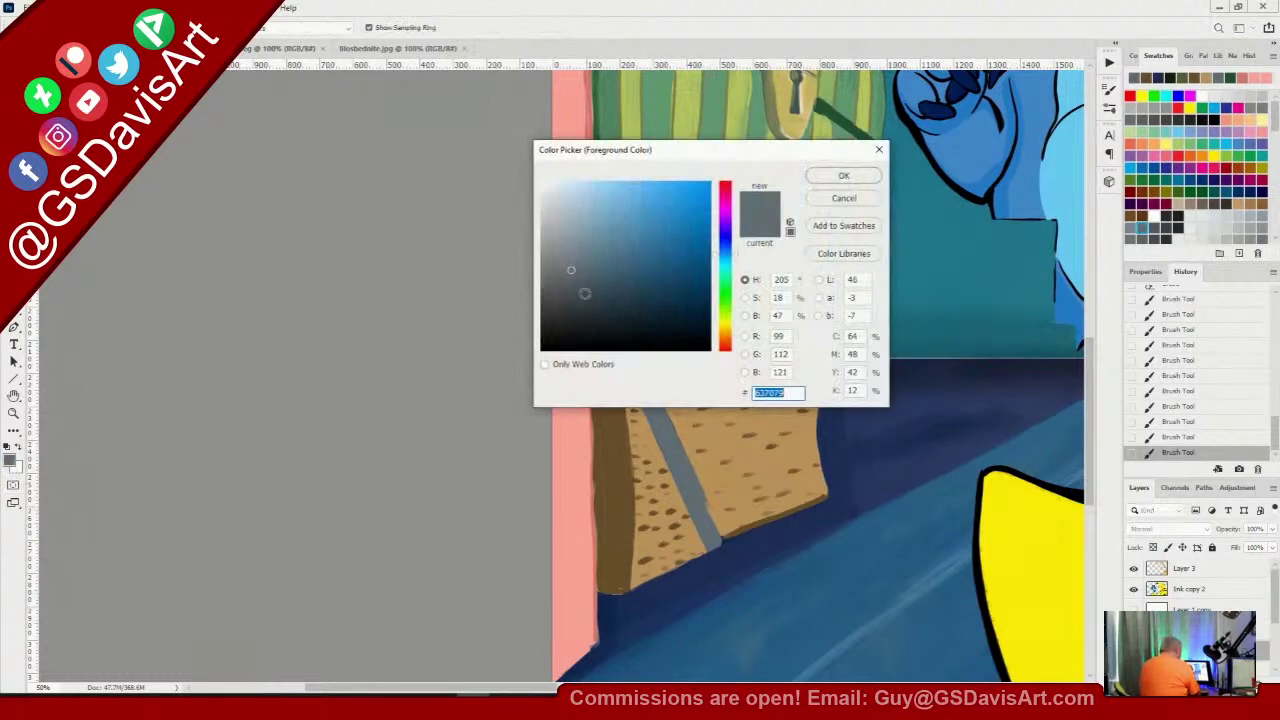
click(565, 314)
click(843, 176)
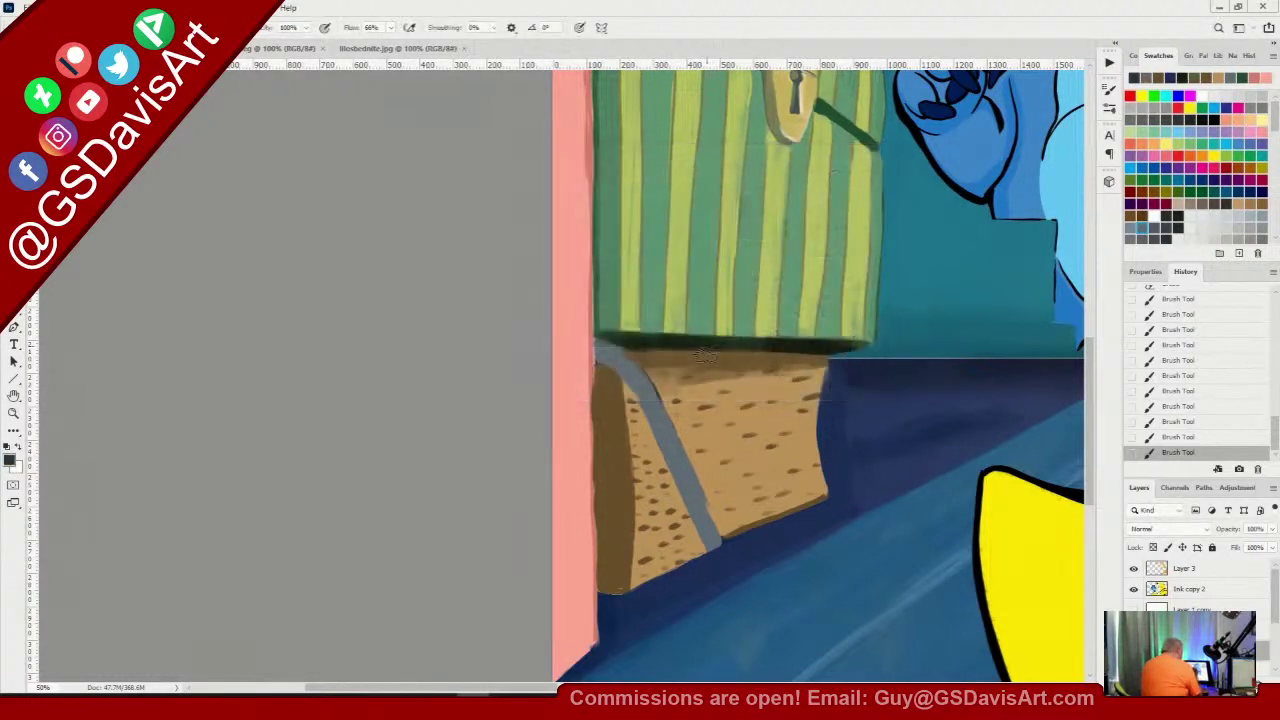
right_click(695, 388)
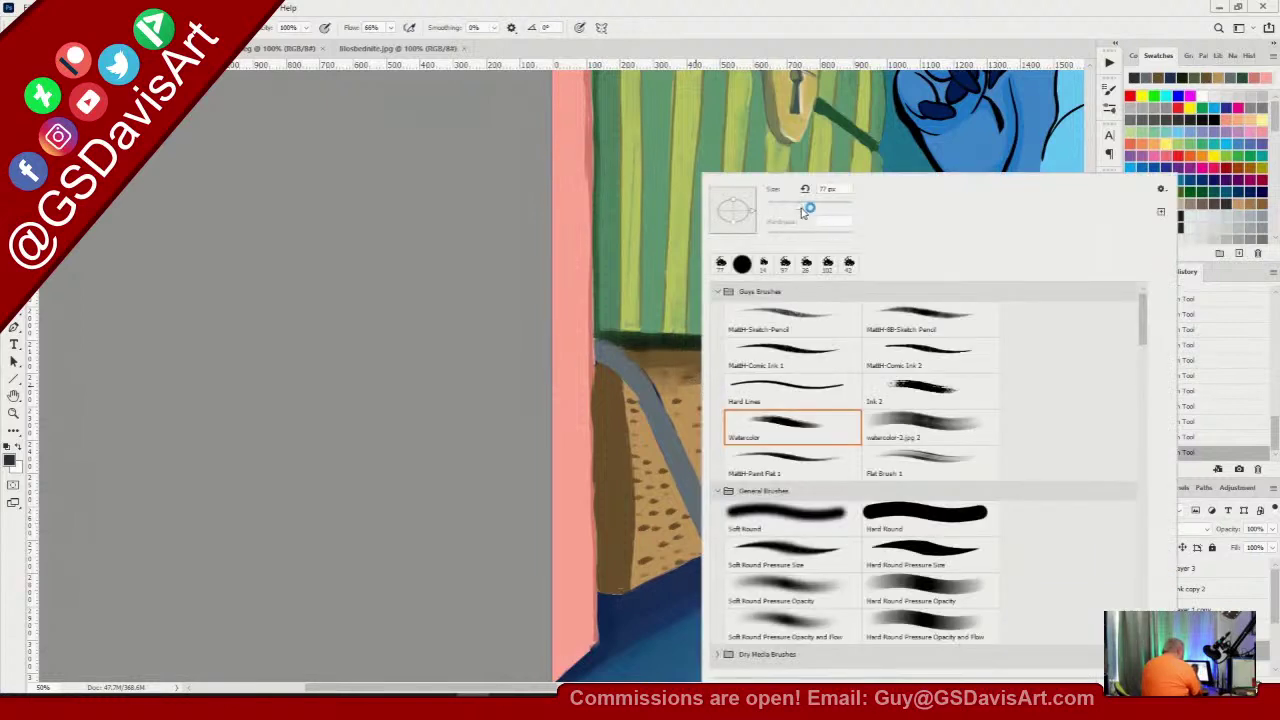
click(775, 209)
click(745, 26)
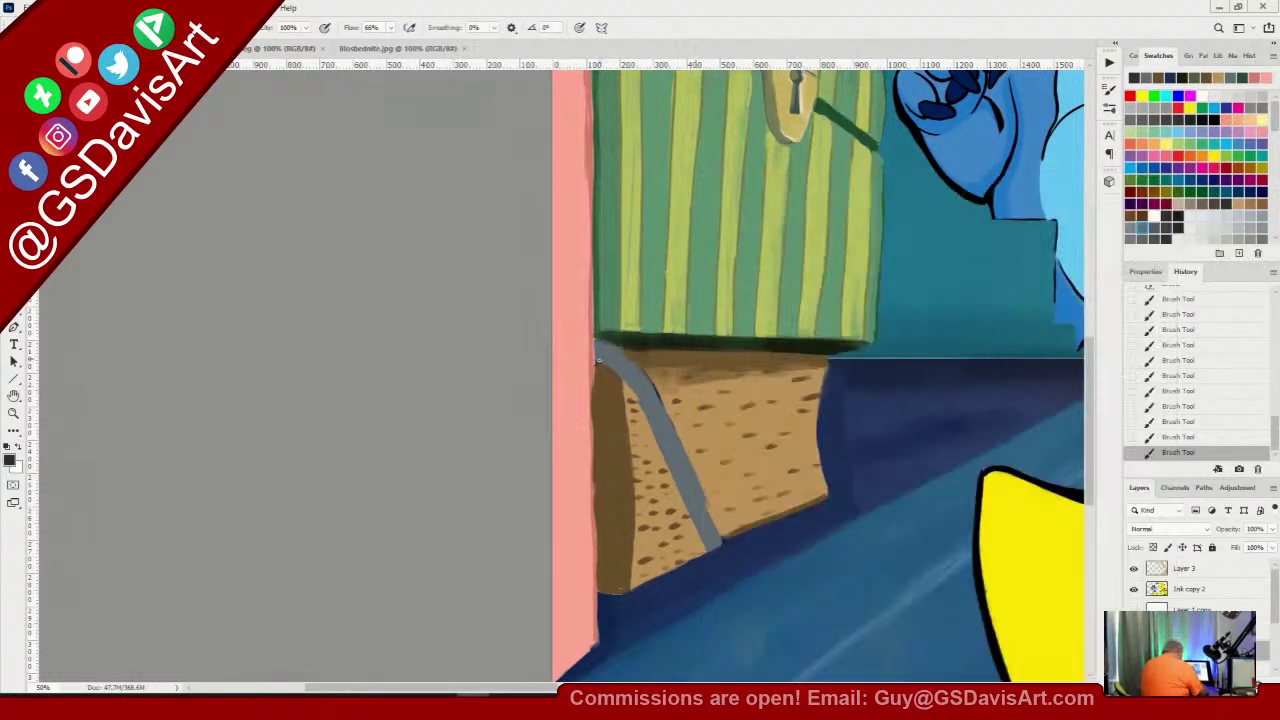
mouse_move(618, 370)
mouse_down()
mouse_move(704, 543)
mouse_move(717, 545)
mouse_up()
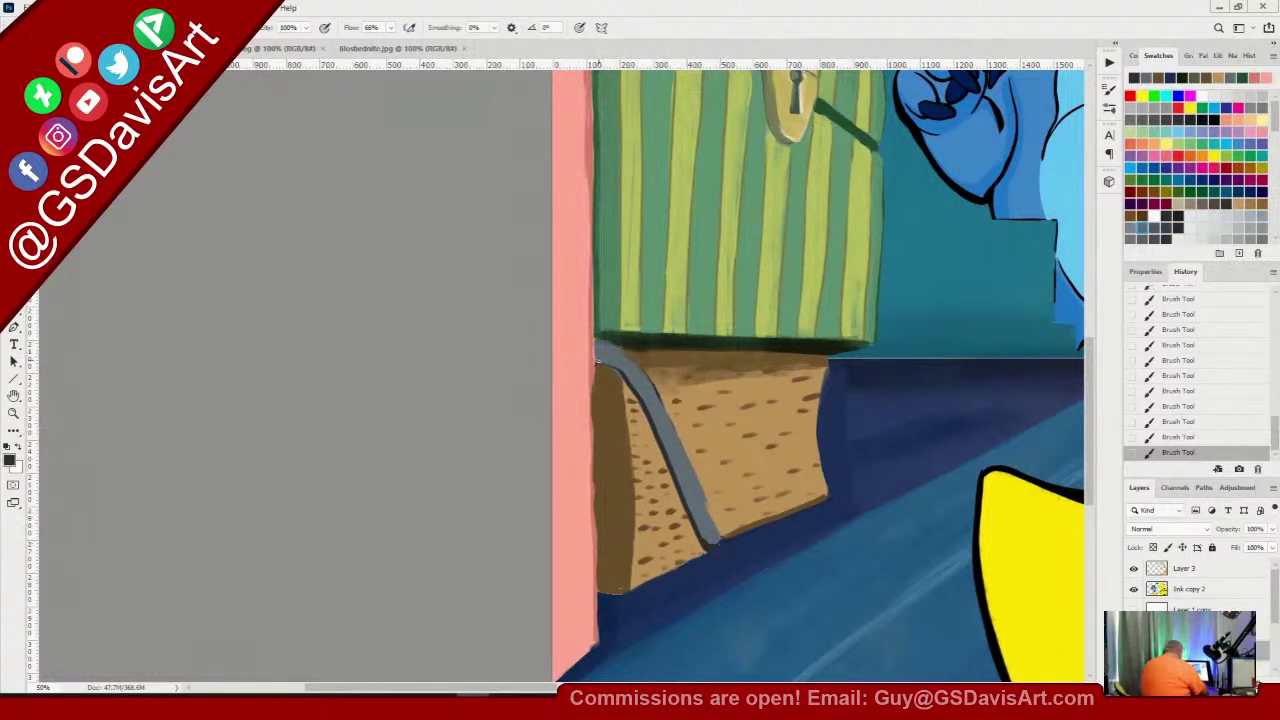
mouse_move(598, 359)
mouse_down()
mouse_move(630, 378)
mouse_move(652, 422)
mouse_move(606, 365)
mouse_move(618, 372)
mouse_up()
drag(655, 427, 697, 526)
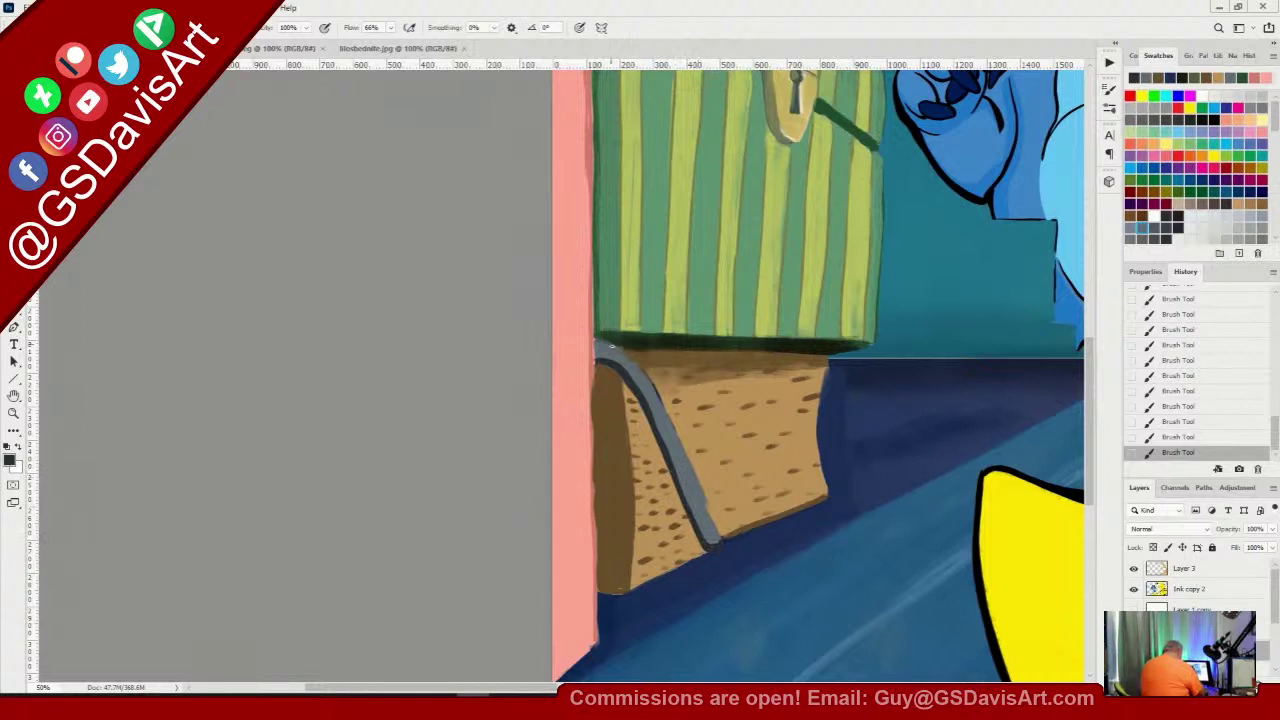
drag(596, 350, 598, 349)
drag(645, 412, 699, 538)
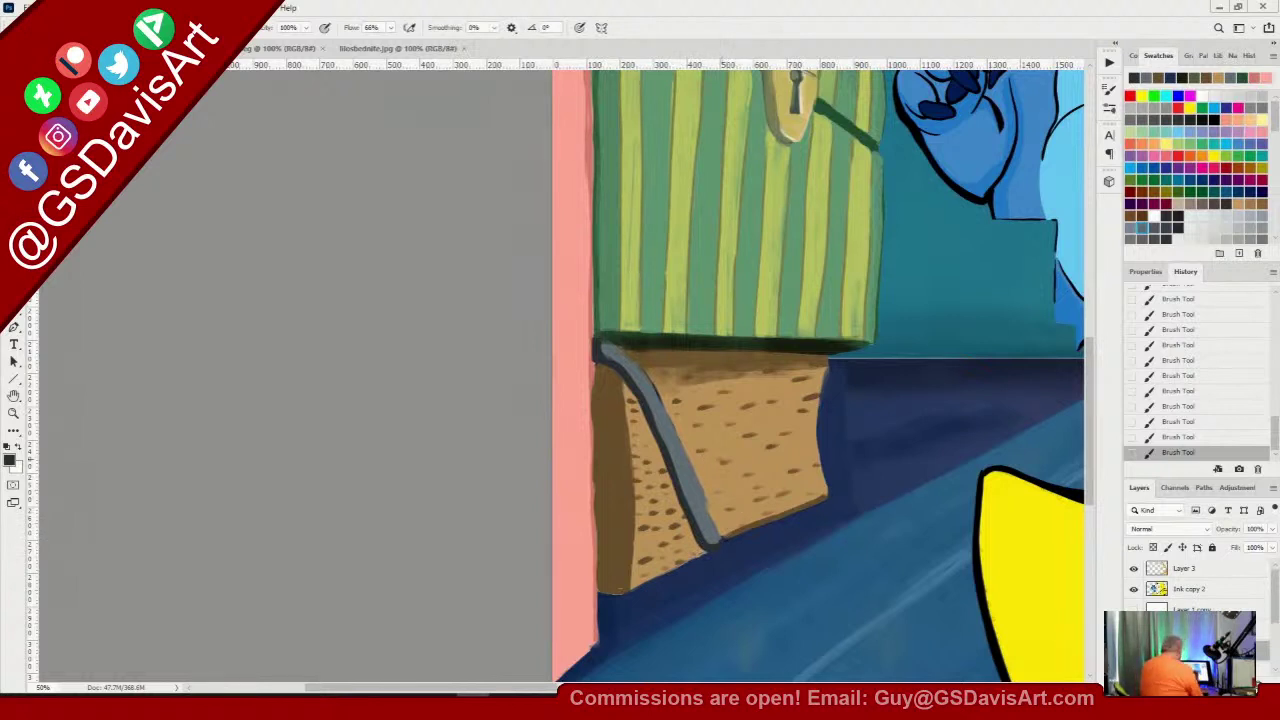
Set the foreground to light grey (RGB 173, 182, 189) and paint a highlight along the length of the bar
click(10, 459)
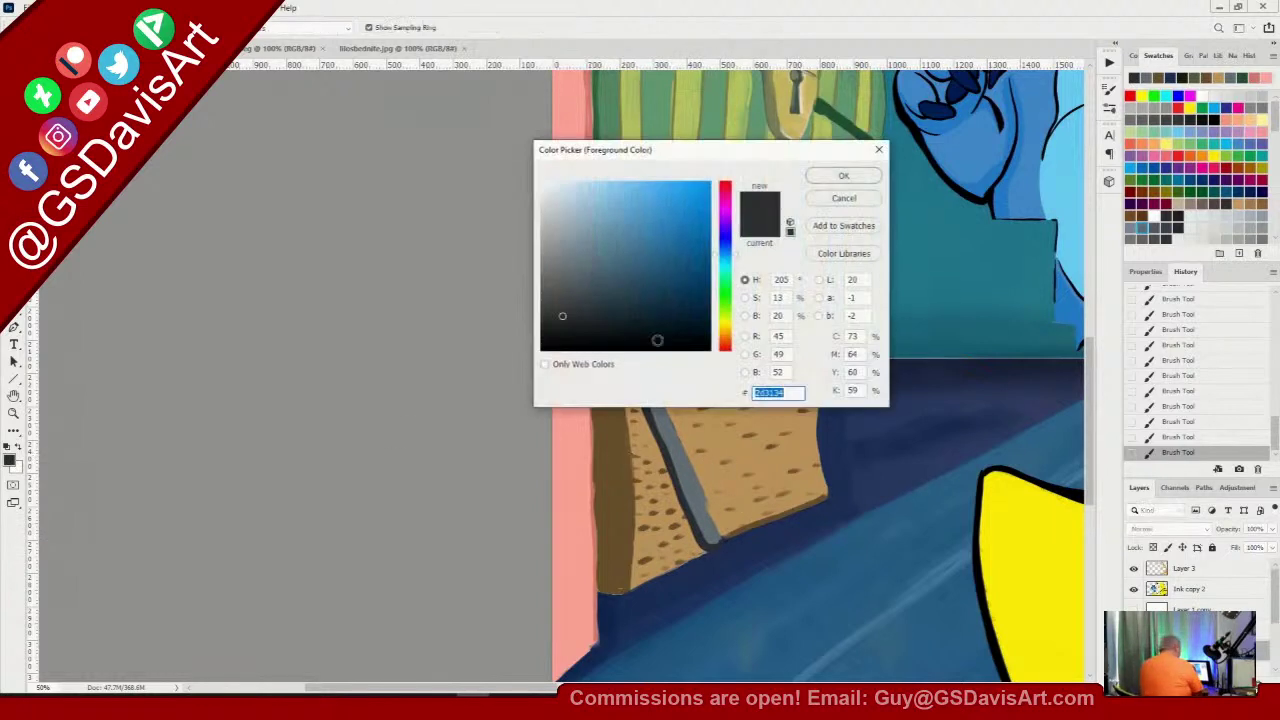
click(550, 225)
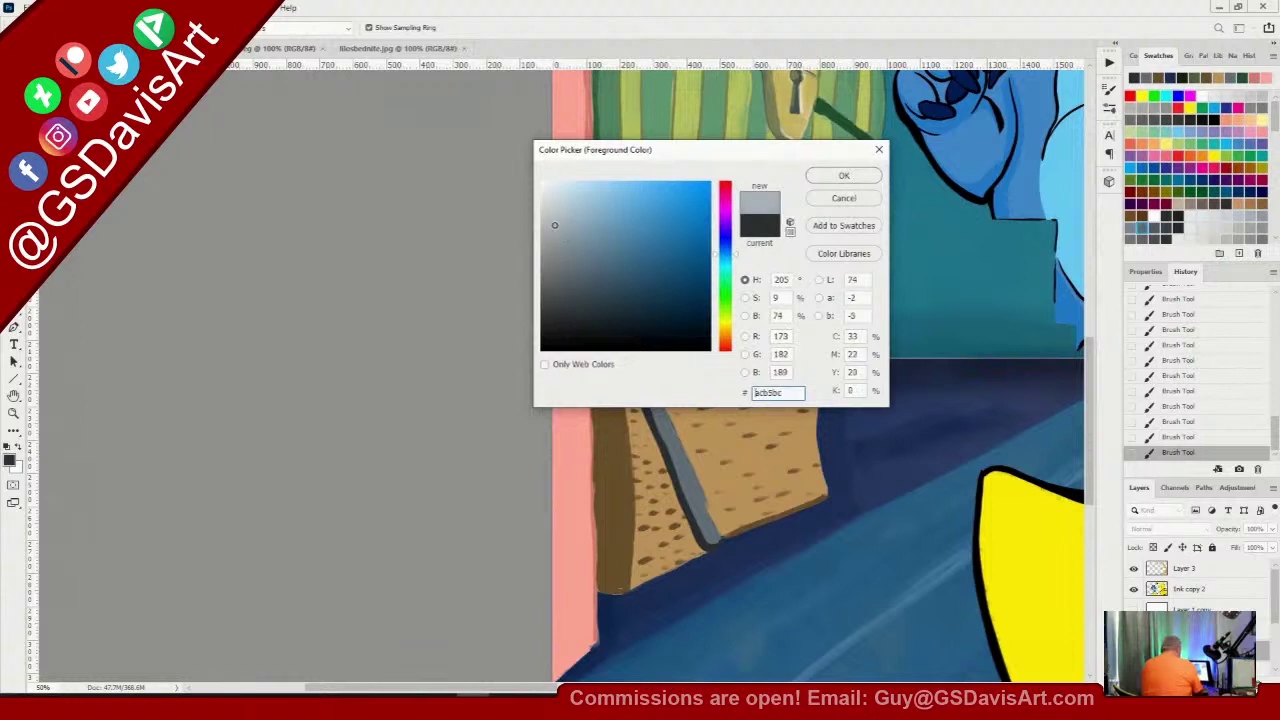
click(844, 175)
mouse_move(612, 350)
mouse_down()
mouse_move(650, 386)
mouse_move(716, 540)
mouse_up()
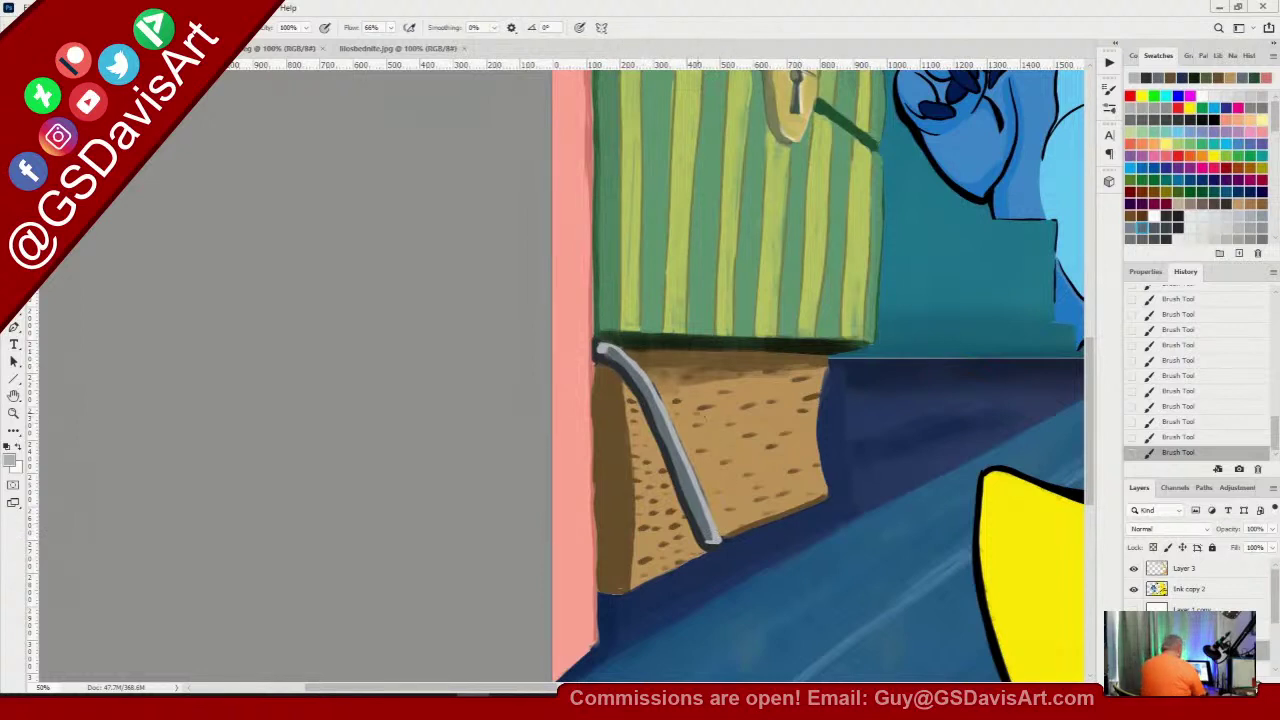
Paint a brown shadow on the box beside the bar and touch up the bar's lower end with sampled light and dark greys
alt+click(612, 490)
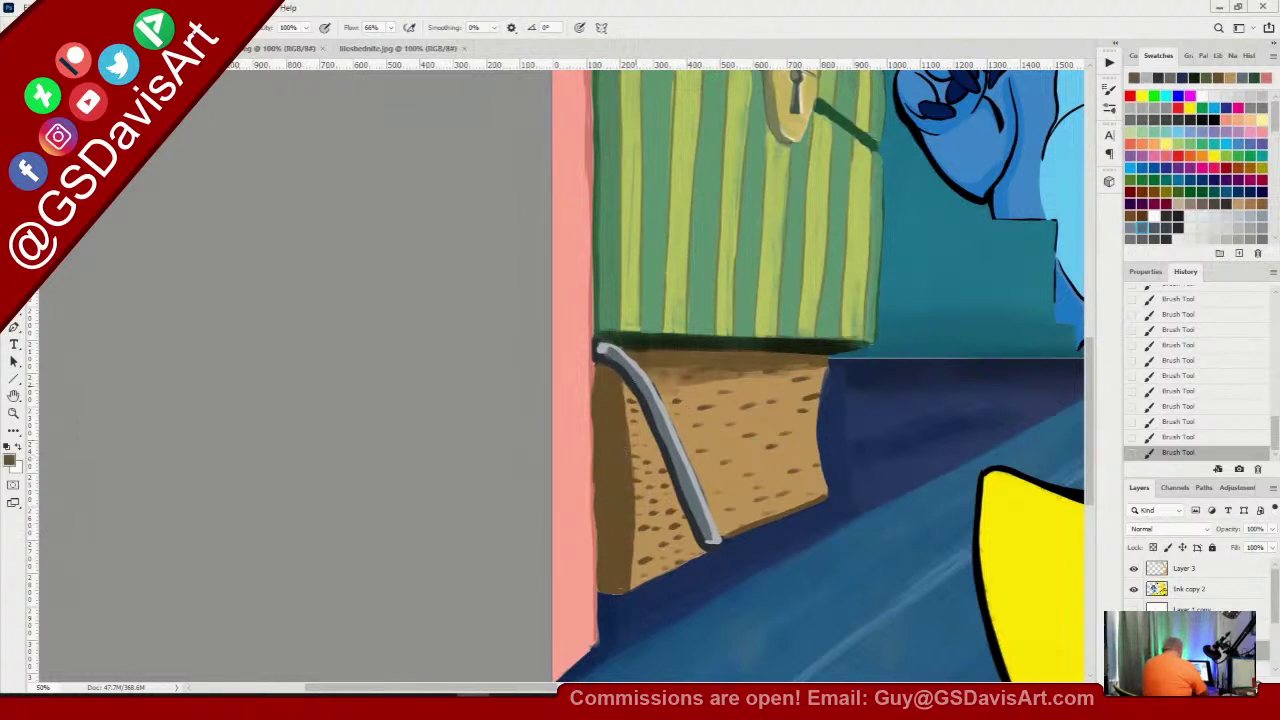
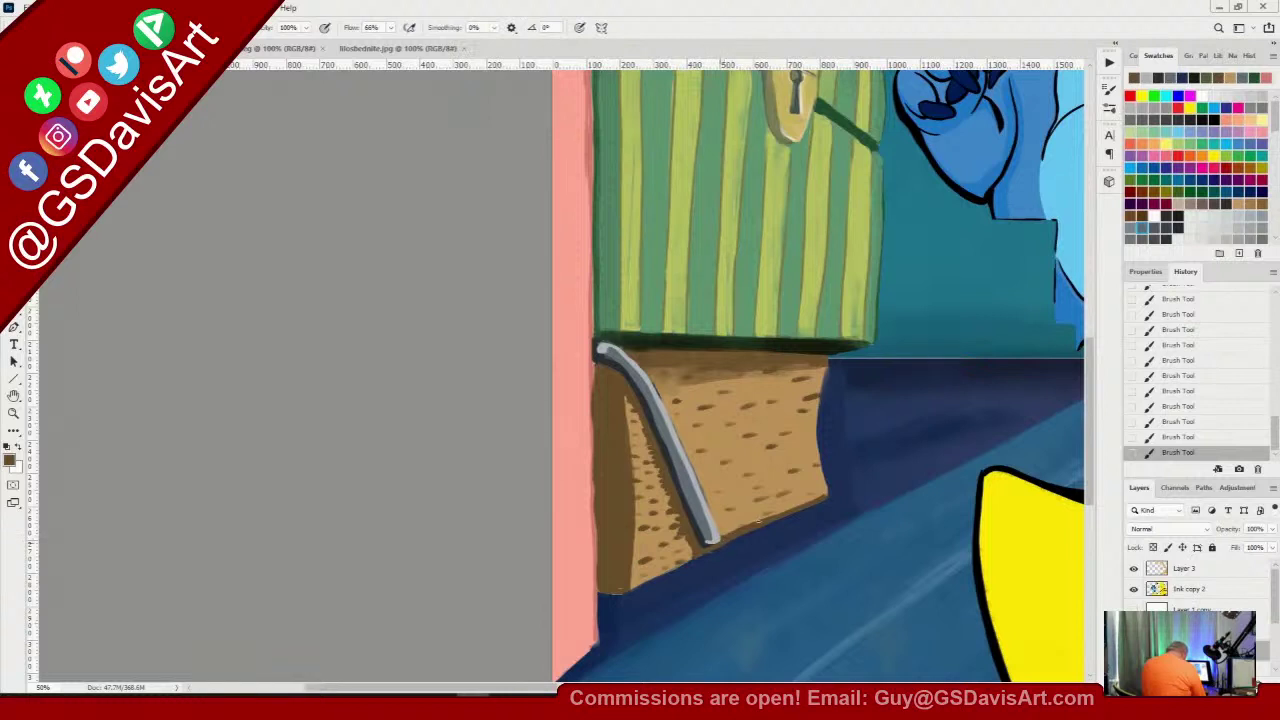
click(11, 461)
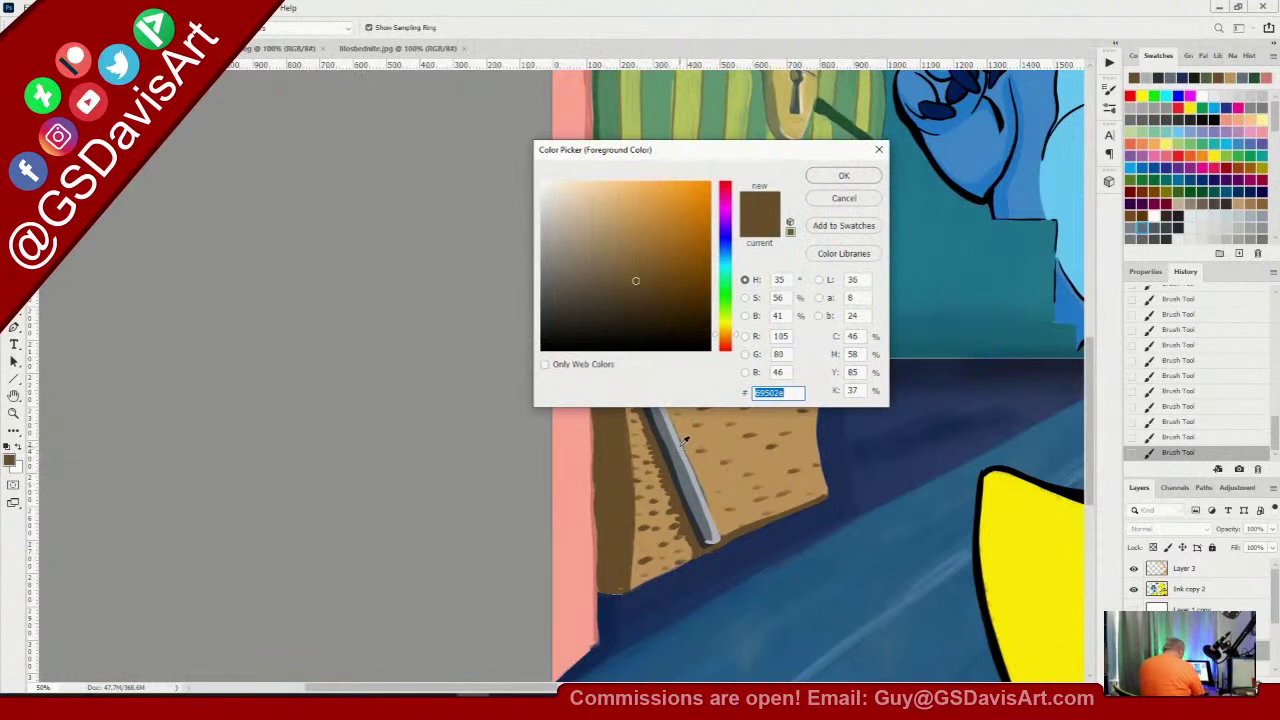
click(680, 446)
click(846, 177)
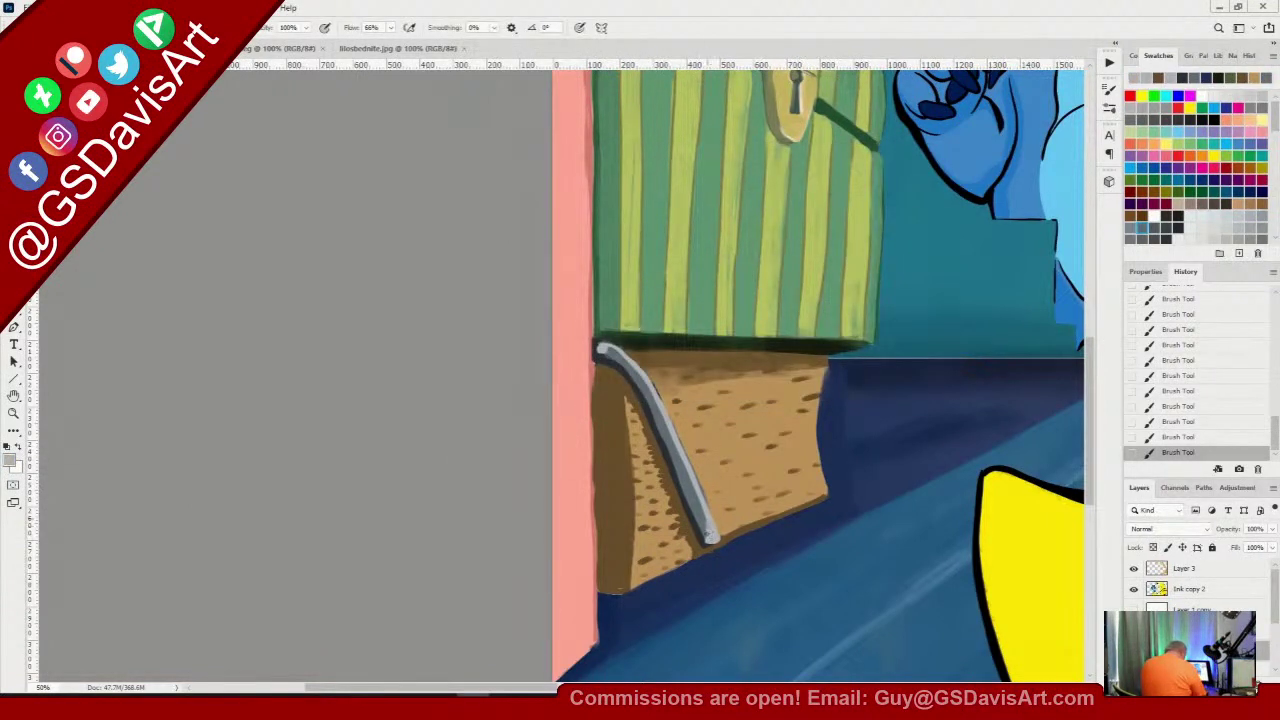
alt+click(702, 545)
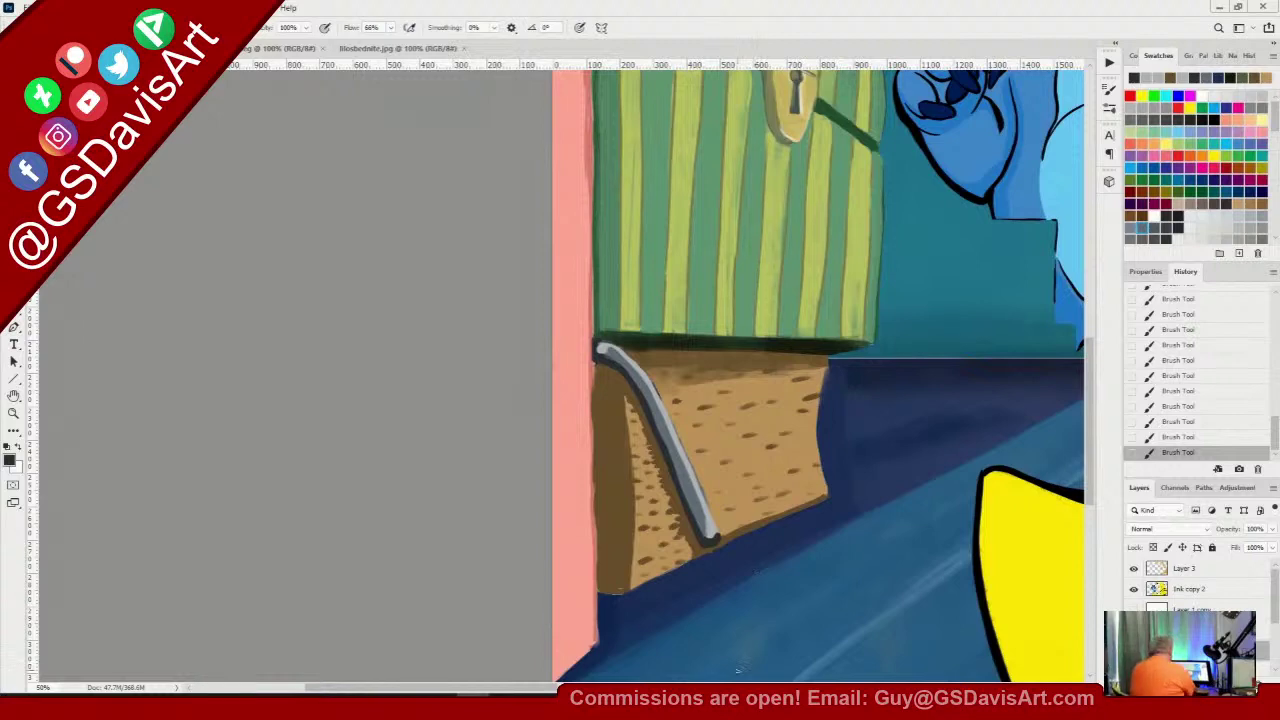
Sample the bar's greys and blend a mid grey along its length to soften the highlight, covering its upper end
key(ctrl+0)
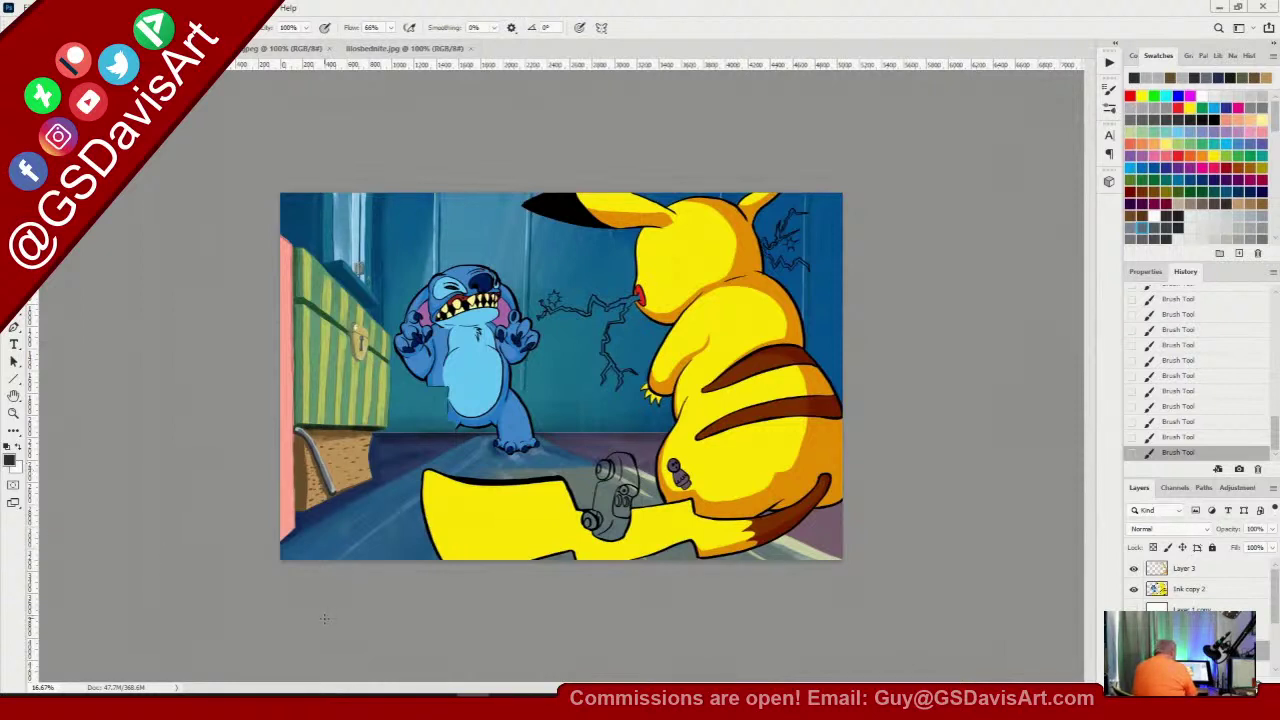
click(14, 414)
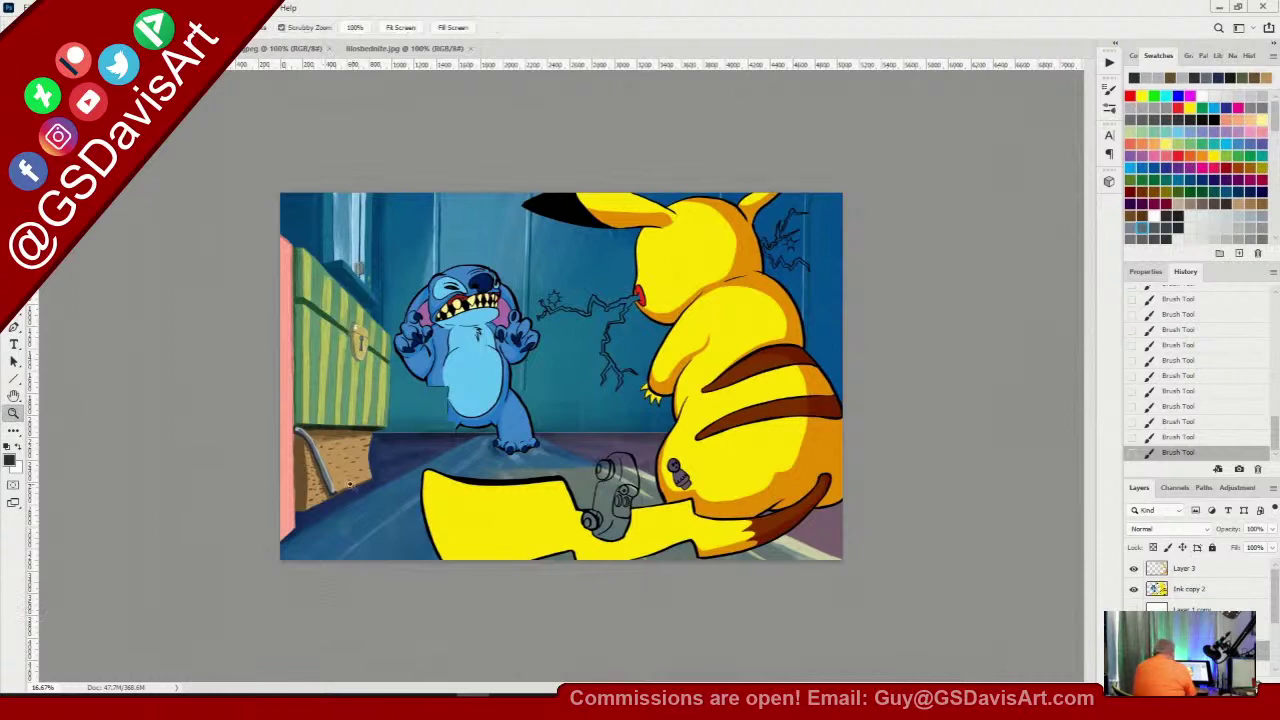
mouse_move(344, 484)
mouse_down()
mouse_move(446, 462)
mouse_move(432, 452)
mouse_up()
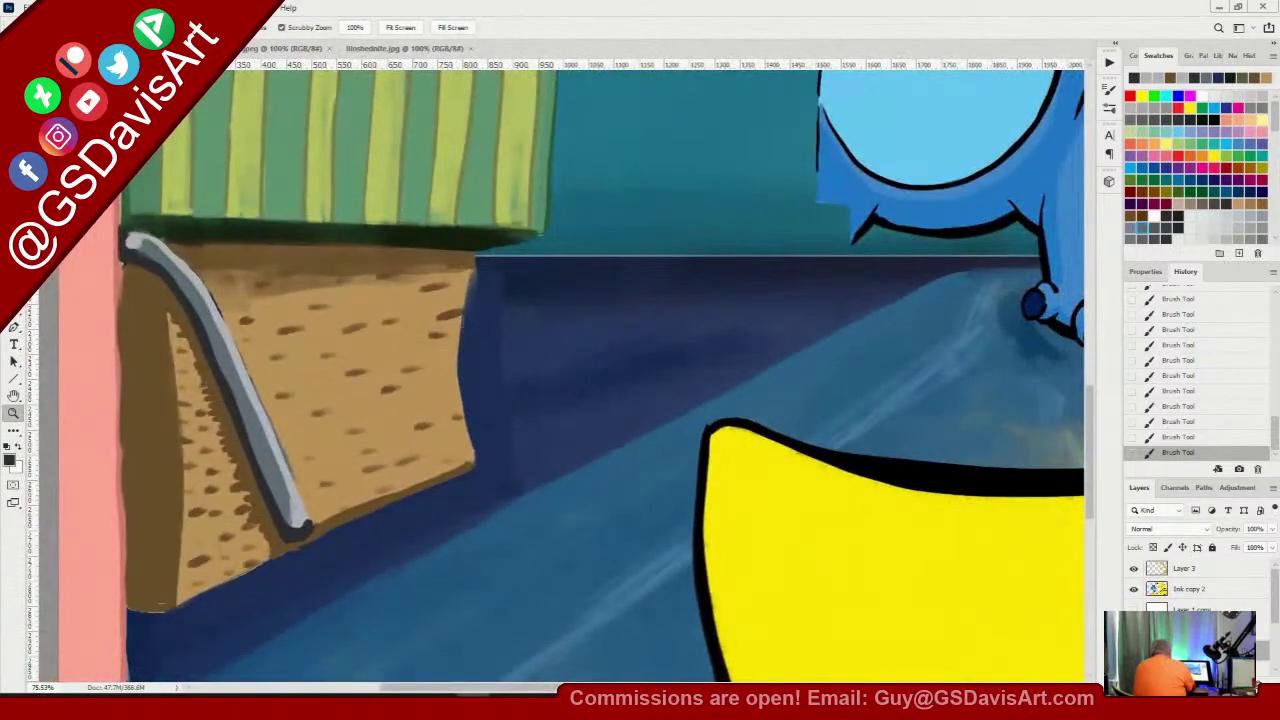
key(b)
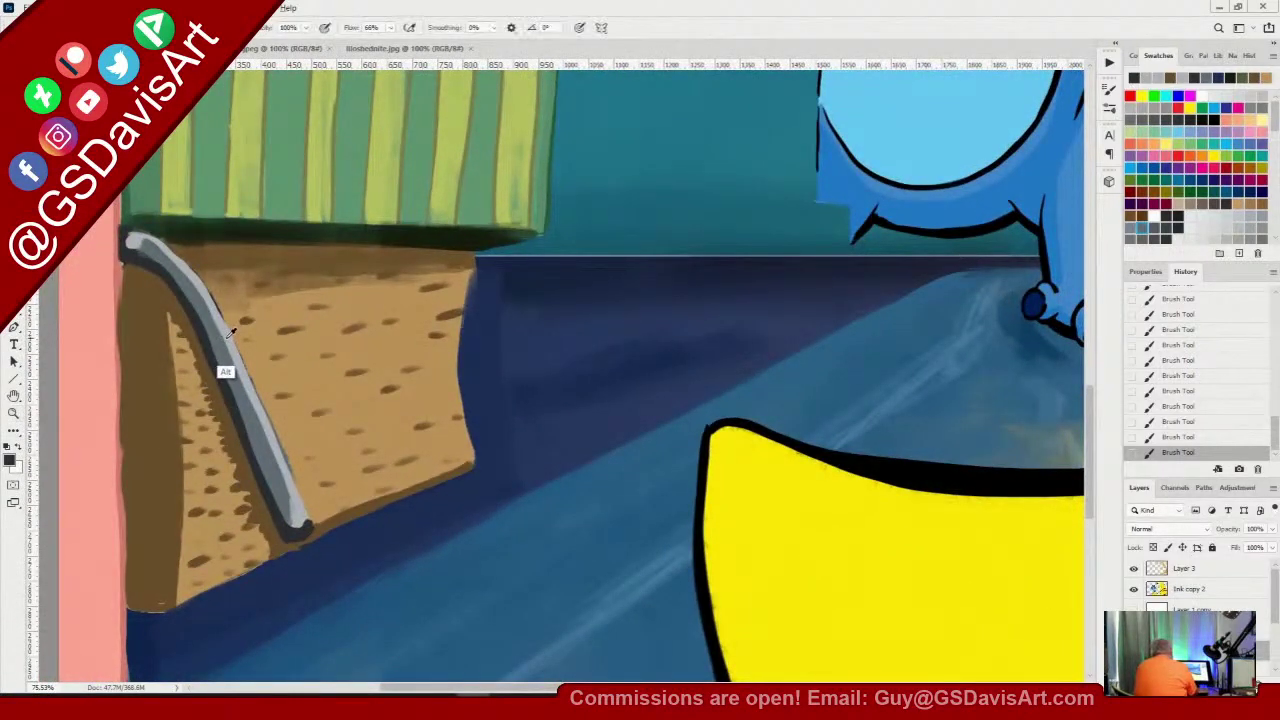
alt+click(223, 369)
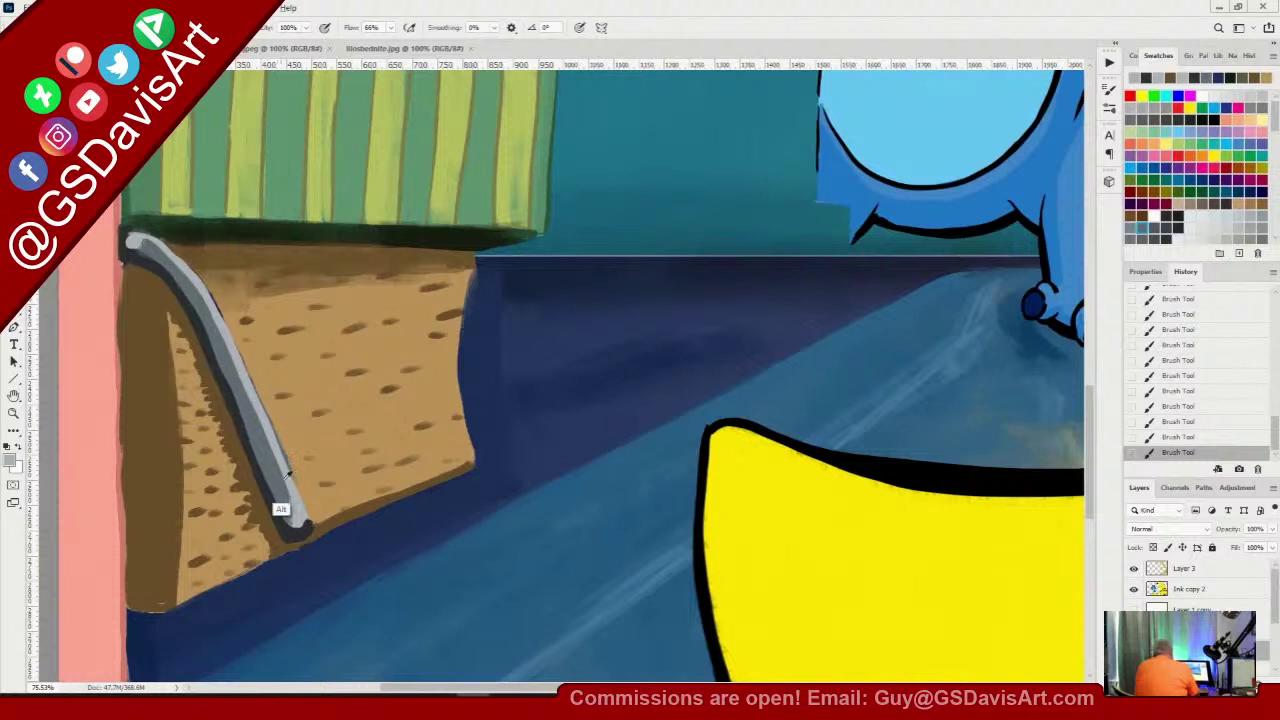
alt+click(291, 521)
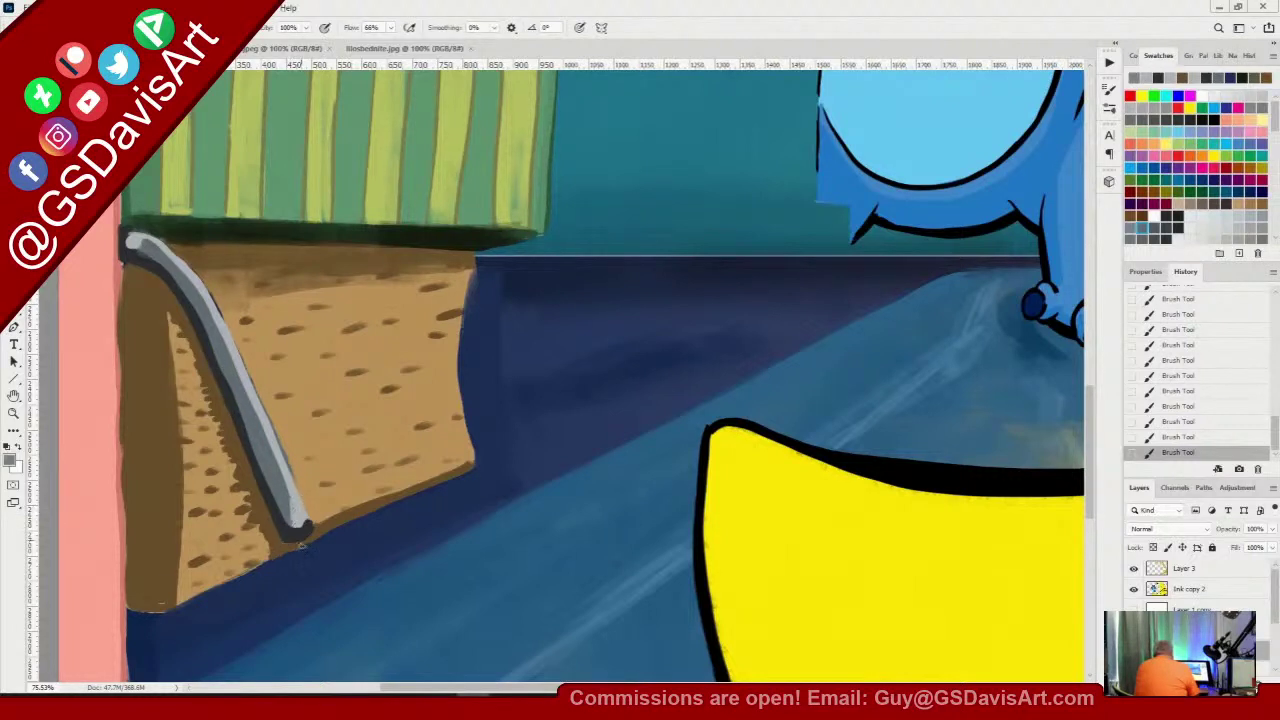
mouse_move(140, 240)
mouse_down()
mouse_move(220, 330)
mouse_move(292, 516)
mouse_up()
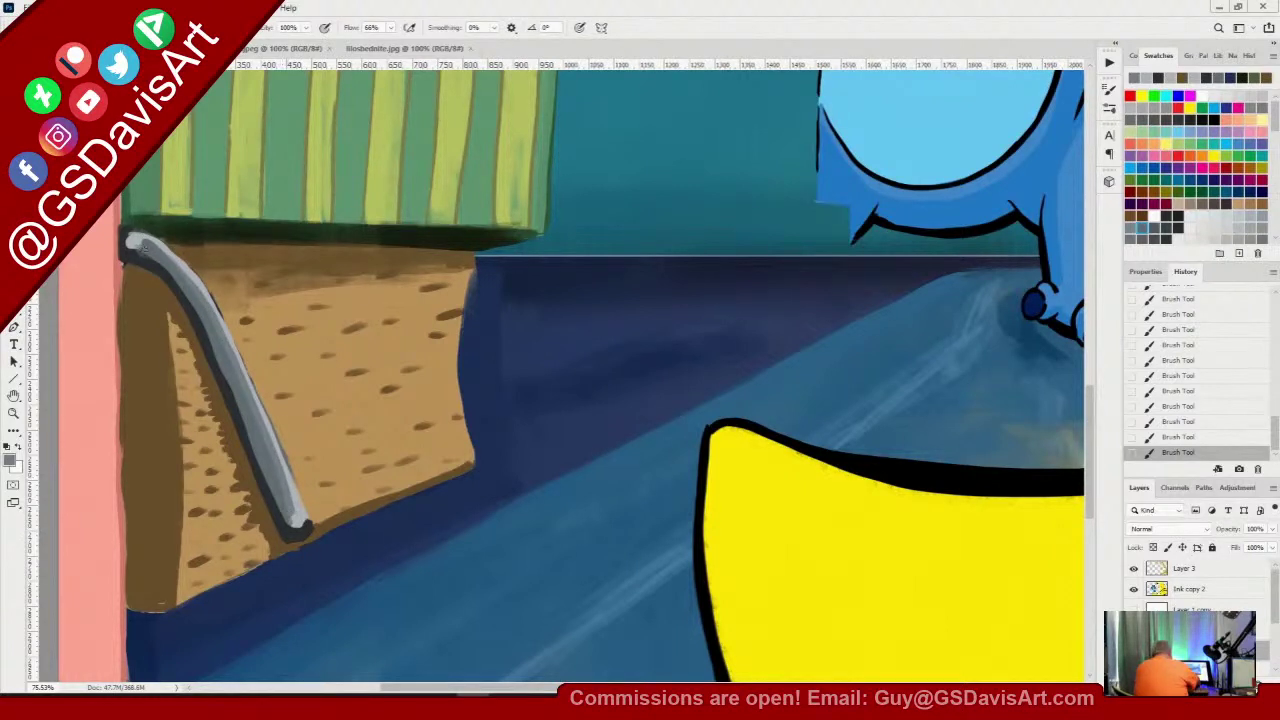
mouse_move(155, 248)
mouse_down()
mouse_move(204, 296)
mouse_move(234, 358)
mouse_up()
mouse_move(137, 240)
mouse_down()
mouse_move(130, 232)
mouse_move(189, 269)
mouse_move(170, 270)
mouse_up()
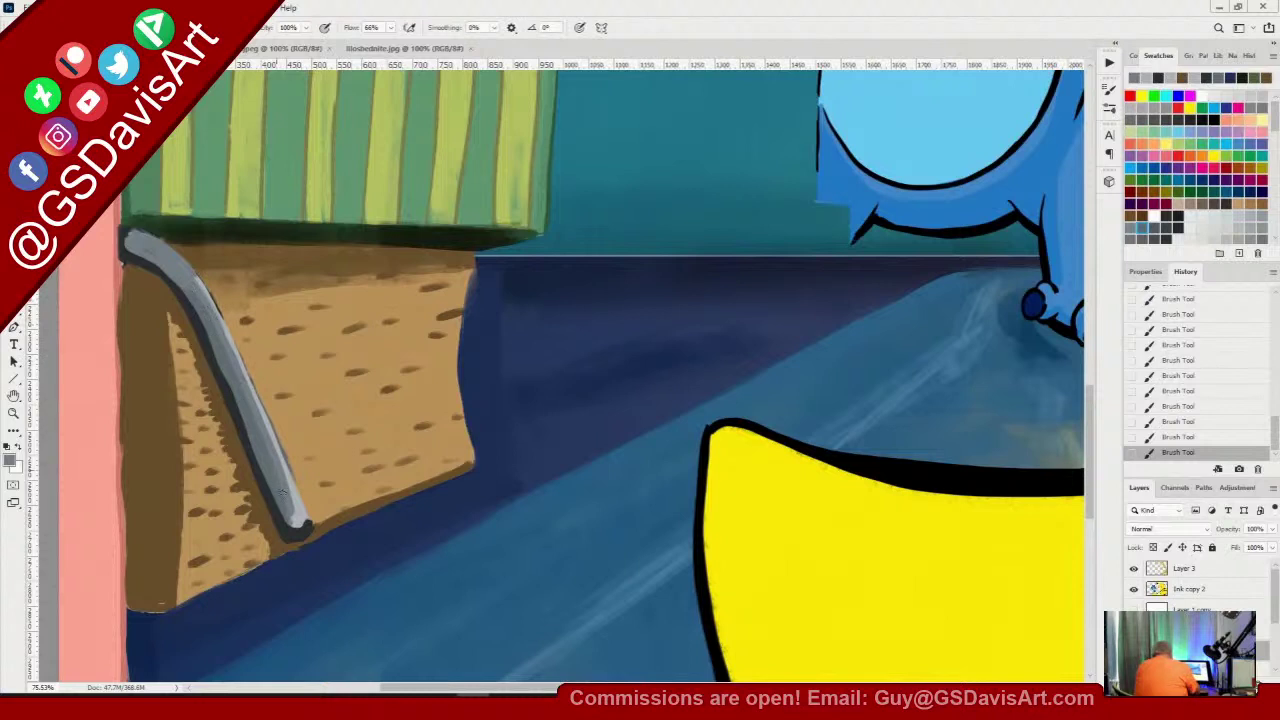
drag(296, 520, 280, 460)
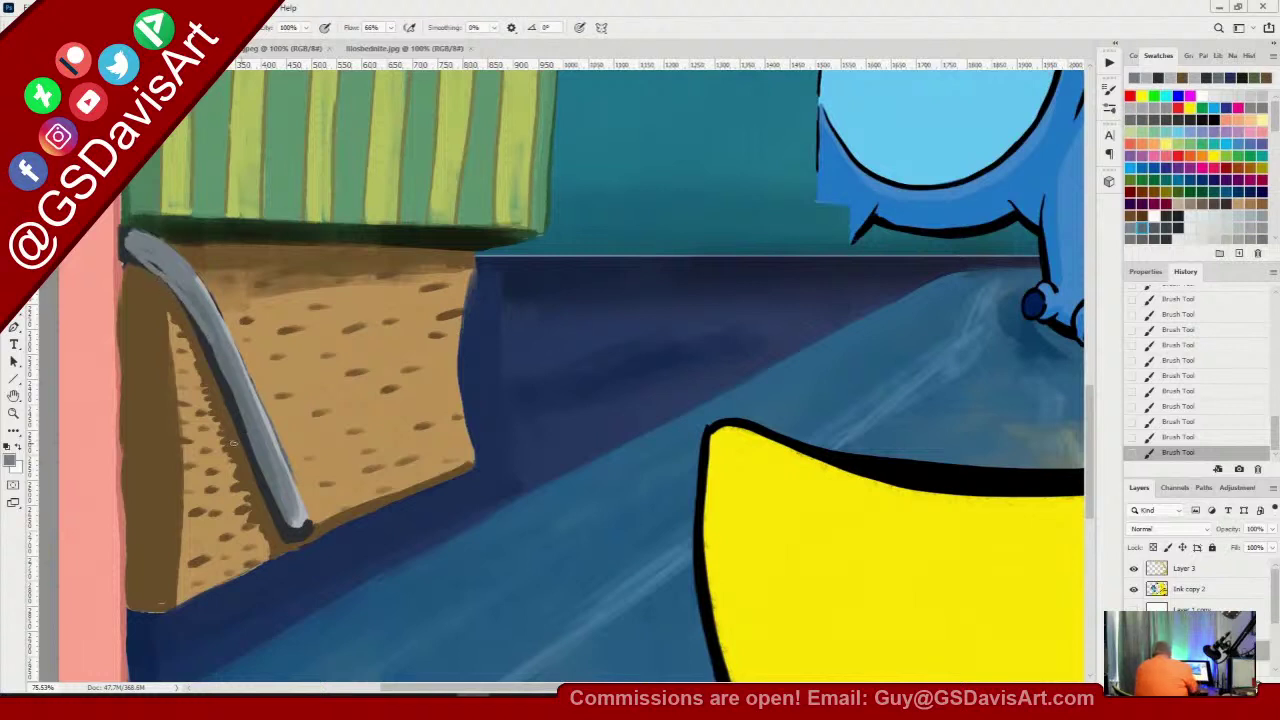
Undo the last brush stroke and touch up the grey bar's upper end with greys sampled from the bar
key(ctrl+z)
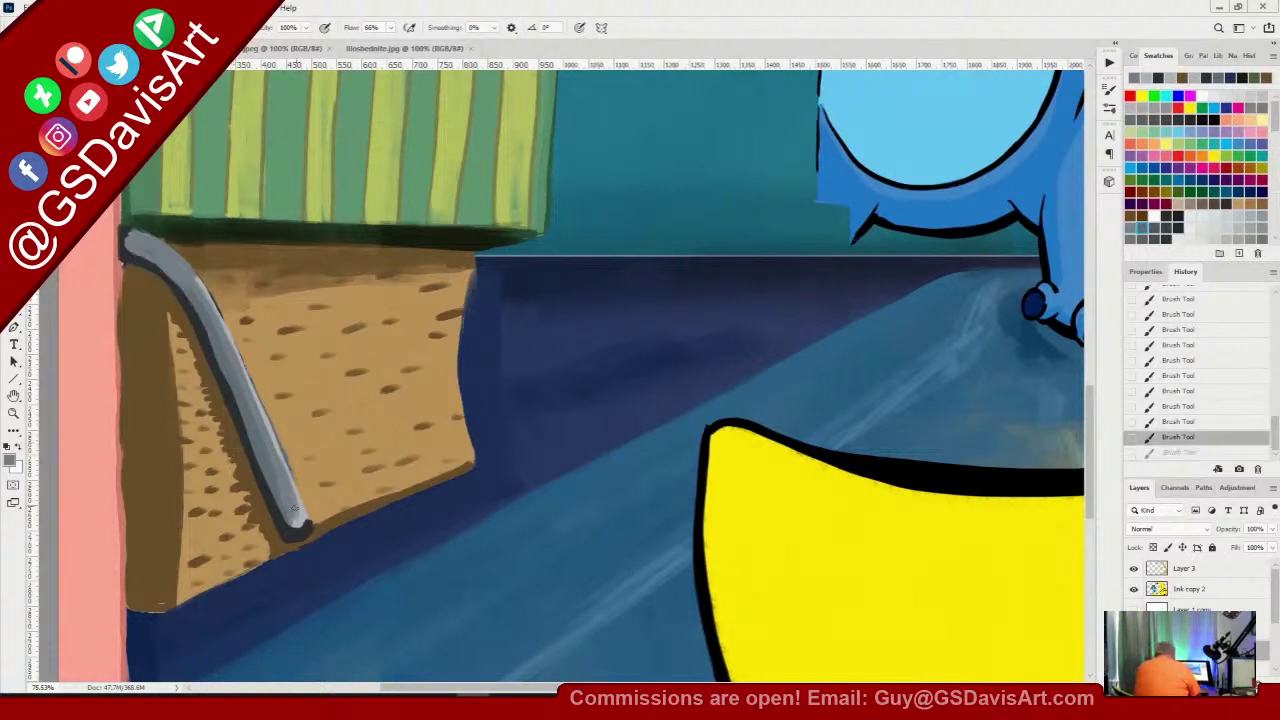
key(alt)
alt+click(296, 520)
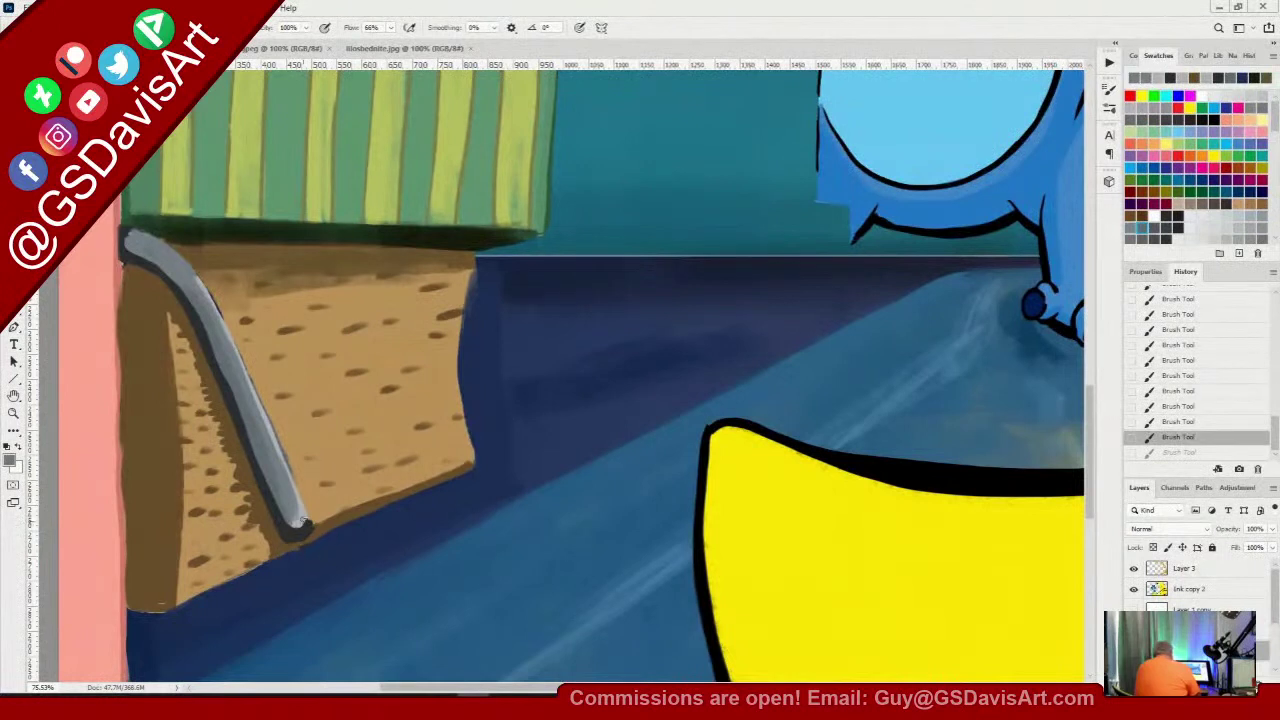
key(alt)
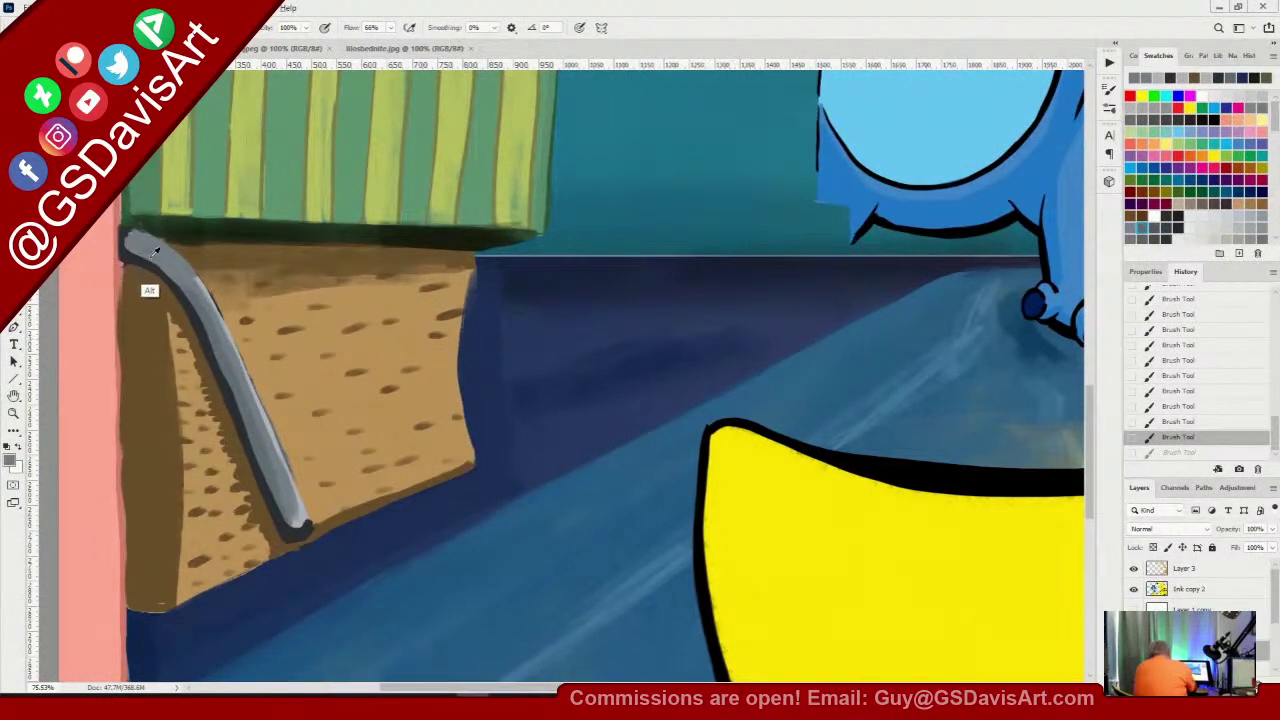
alt+click(130, 231)
alt+click(127, 242)
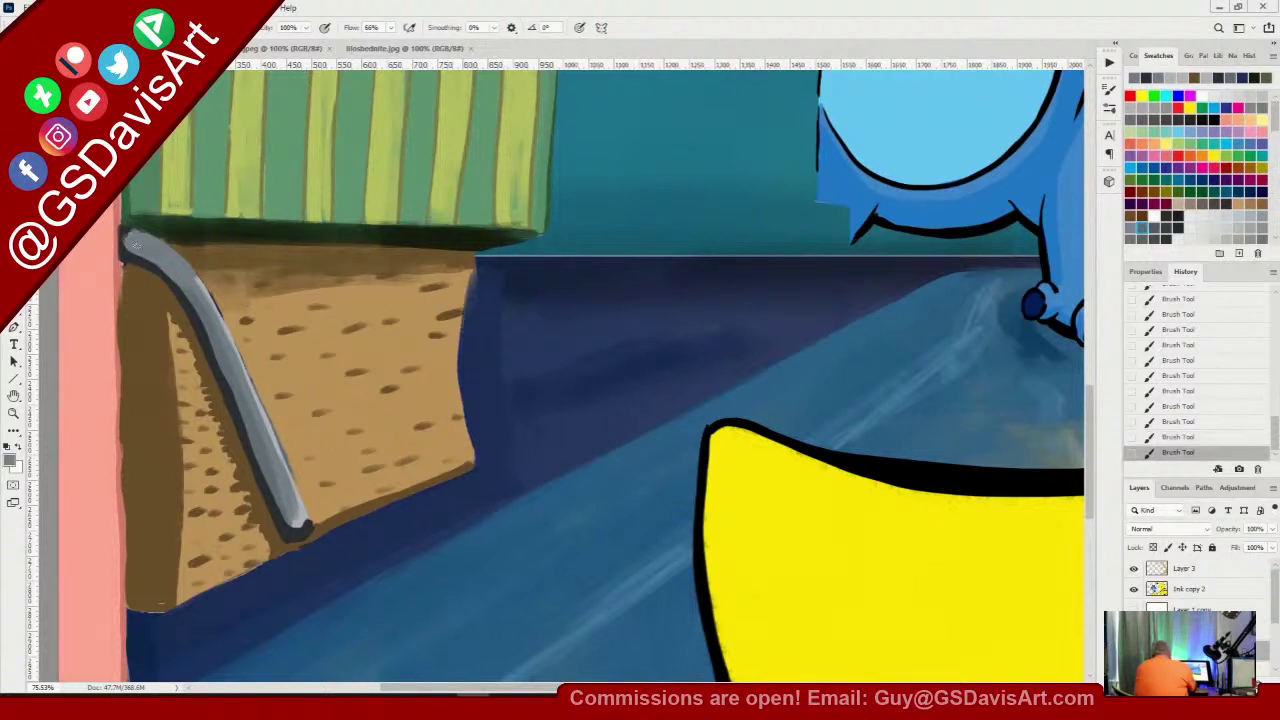
click(132, 248)
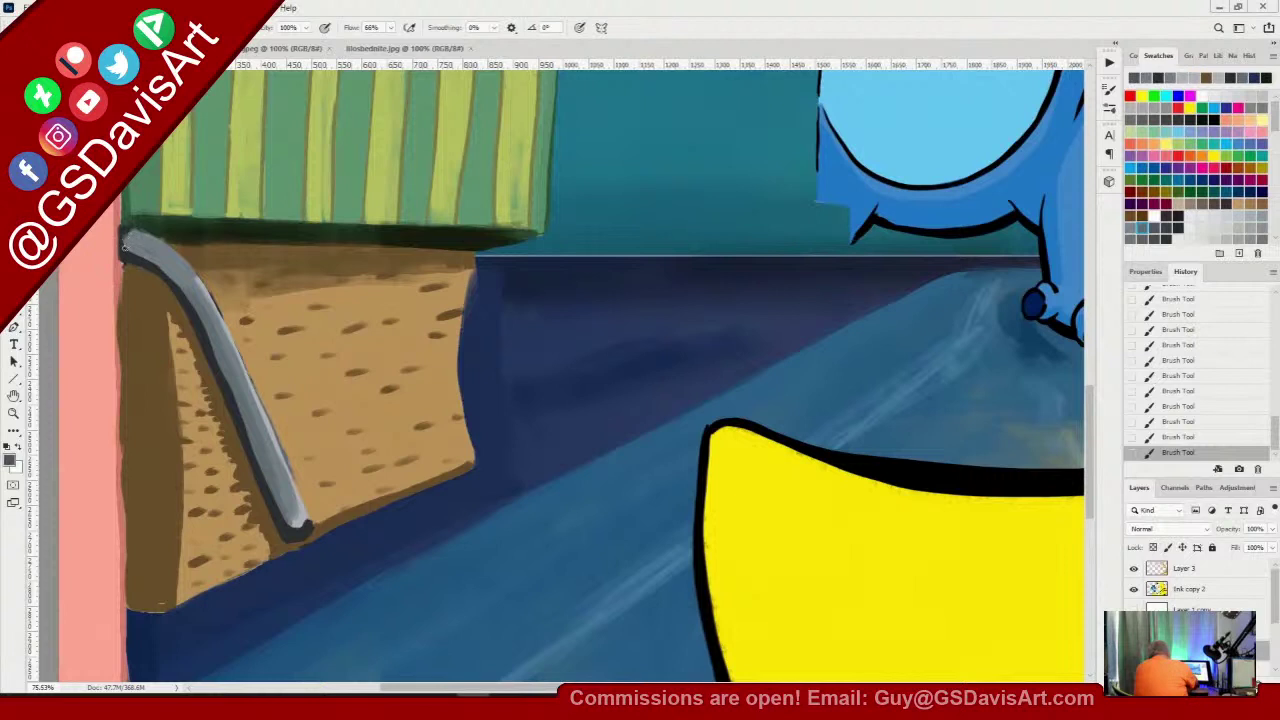
Shade the bar's length and lower end with dark grey, and blend in a mid grey sampled near its bend
mouse_move(123, 242)
mouse_down()
mouse_move(186, 302)
mouse_move(263, 479)
mouse_move(298, 526)
mouse_up()
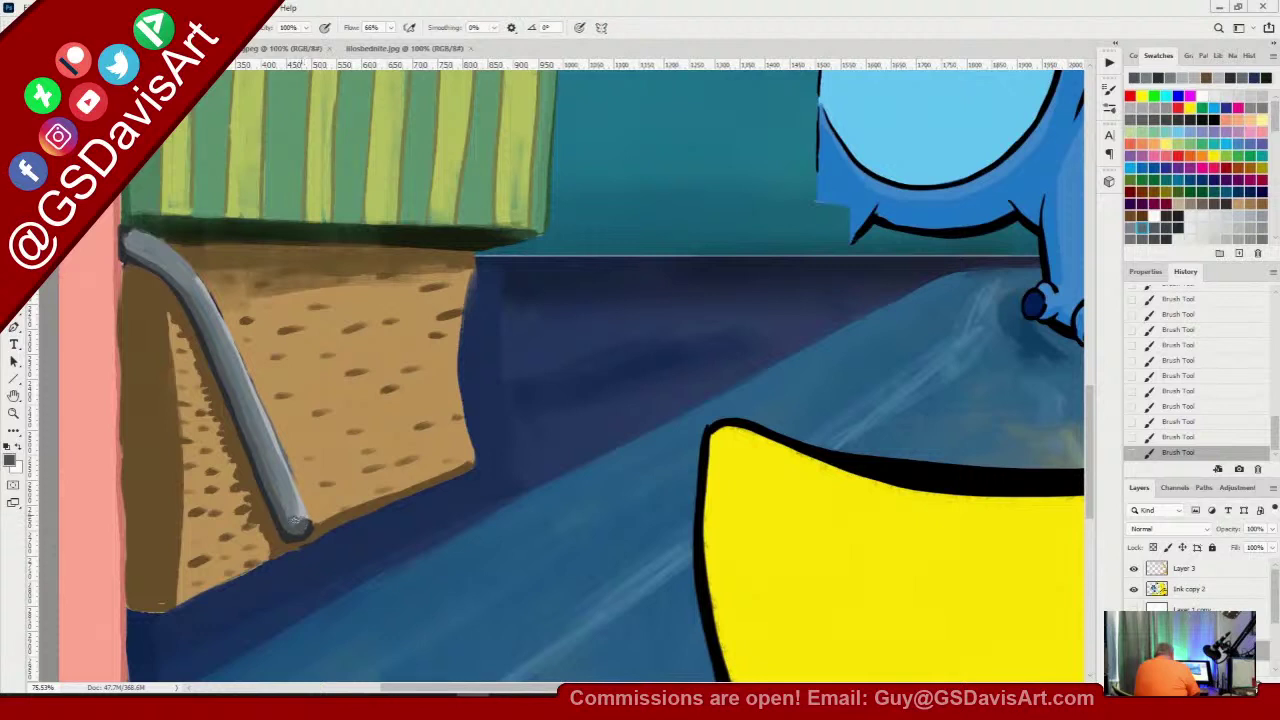
mouse_move(298, 520)
mouse_down()
mouse_move(297, 503)
mouse_move(304, 527)
mouse_up()
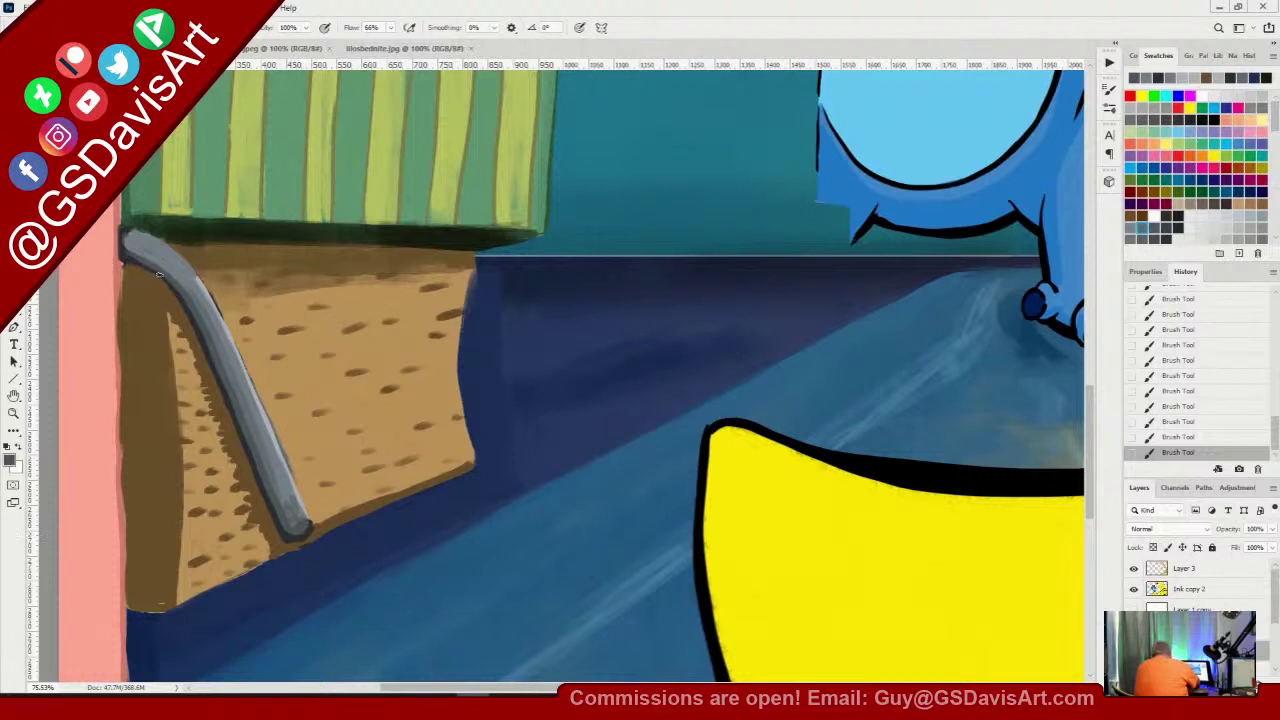
drag(191, 308, 287, 535)
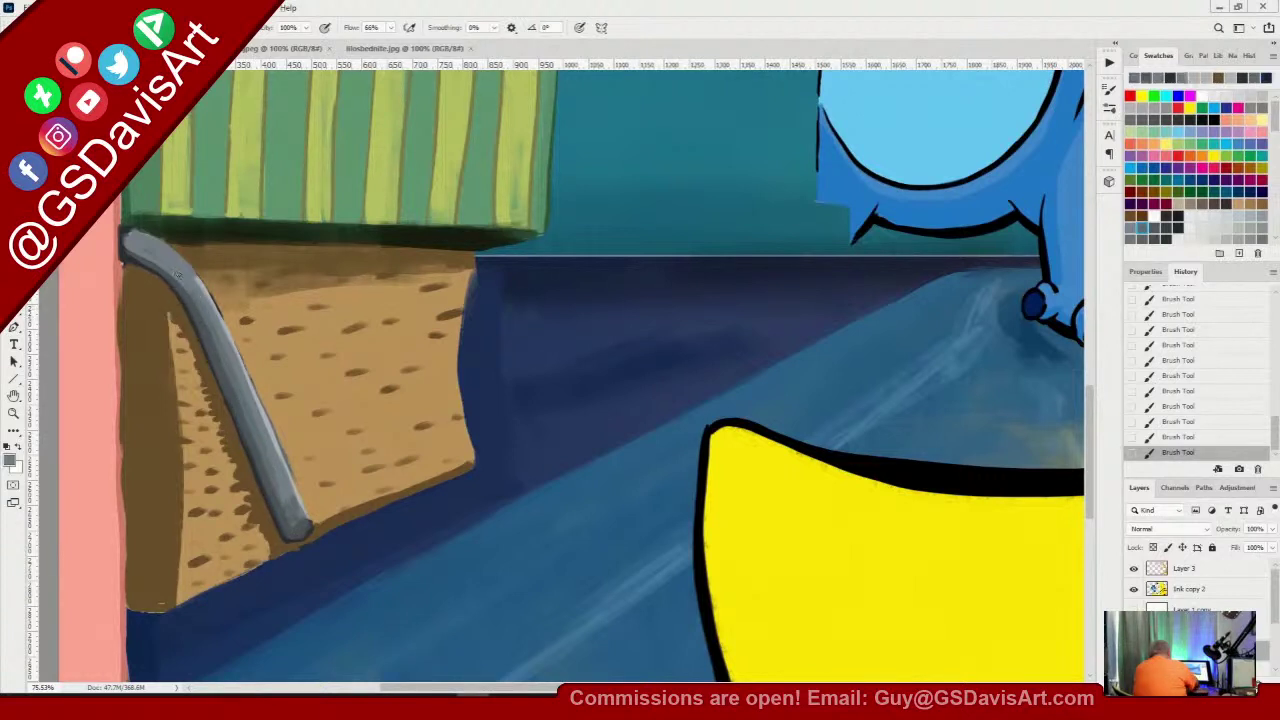
alt+click(209, 305)
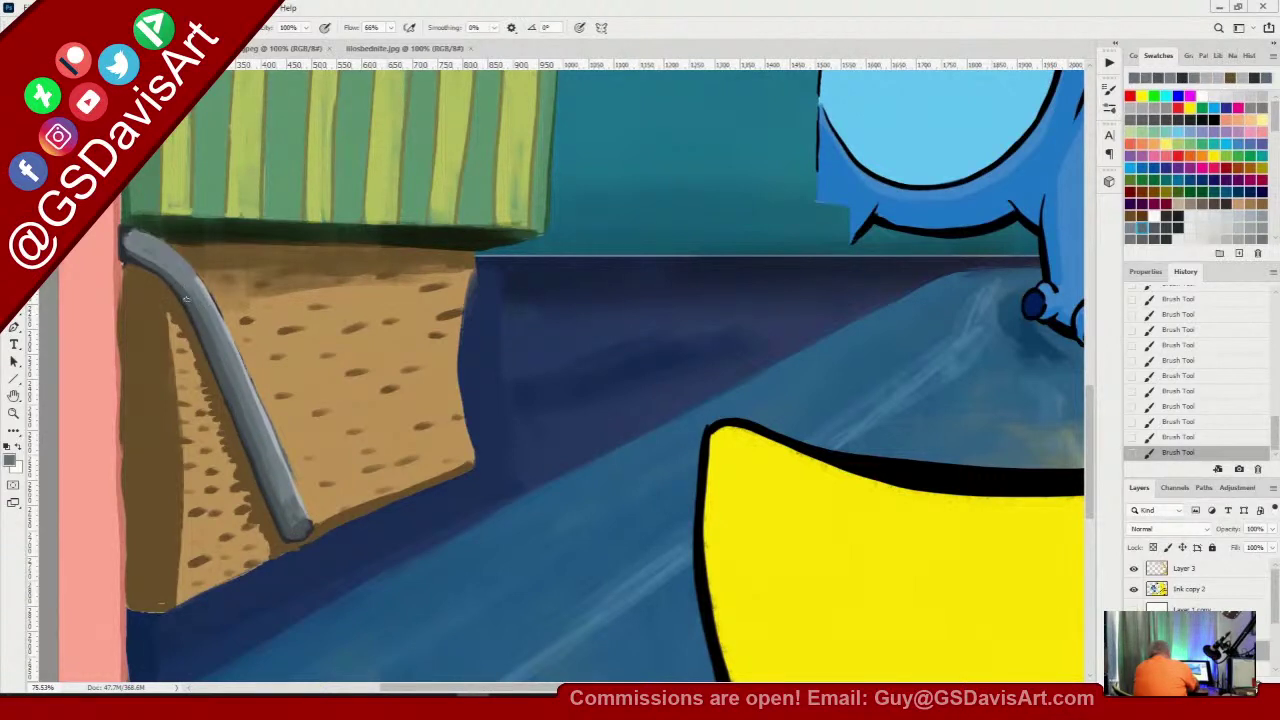
drag(185, 298, 298, 518)
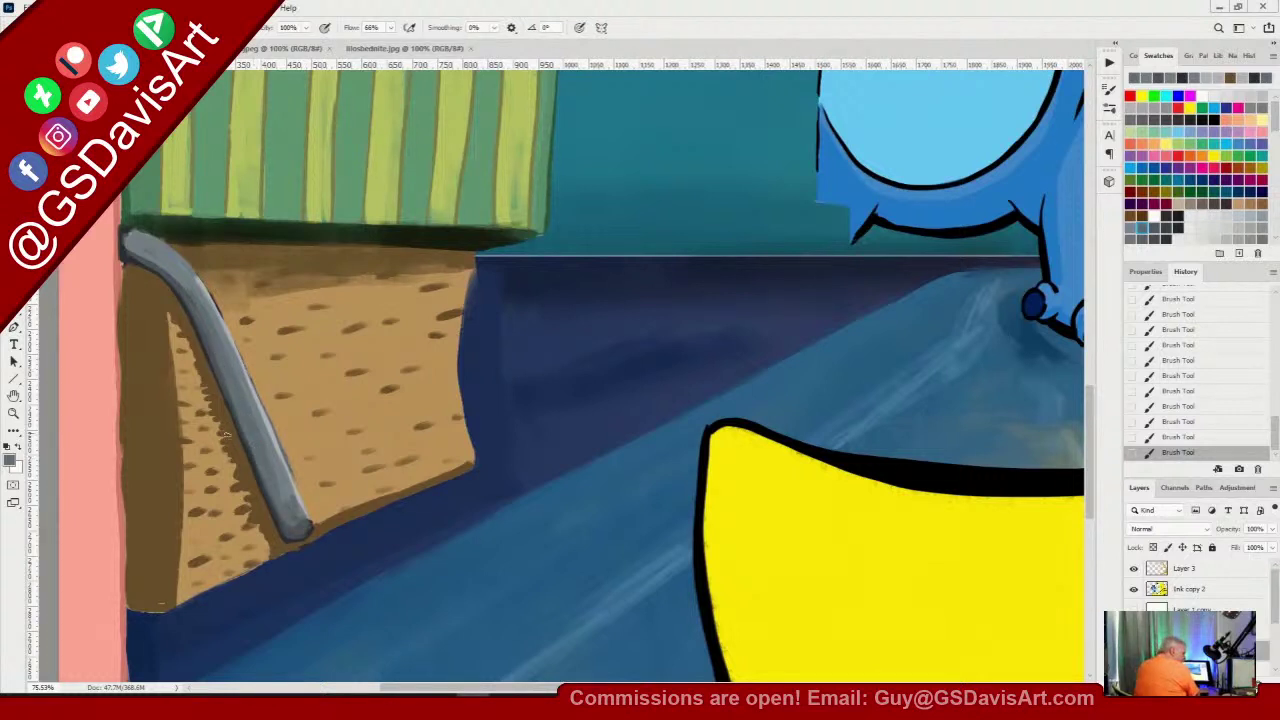
Paint white highlights at the bar's bend and lower end, and darken its upper end with a sampled dark grey
click(18, 447)
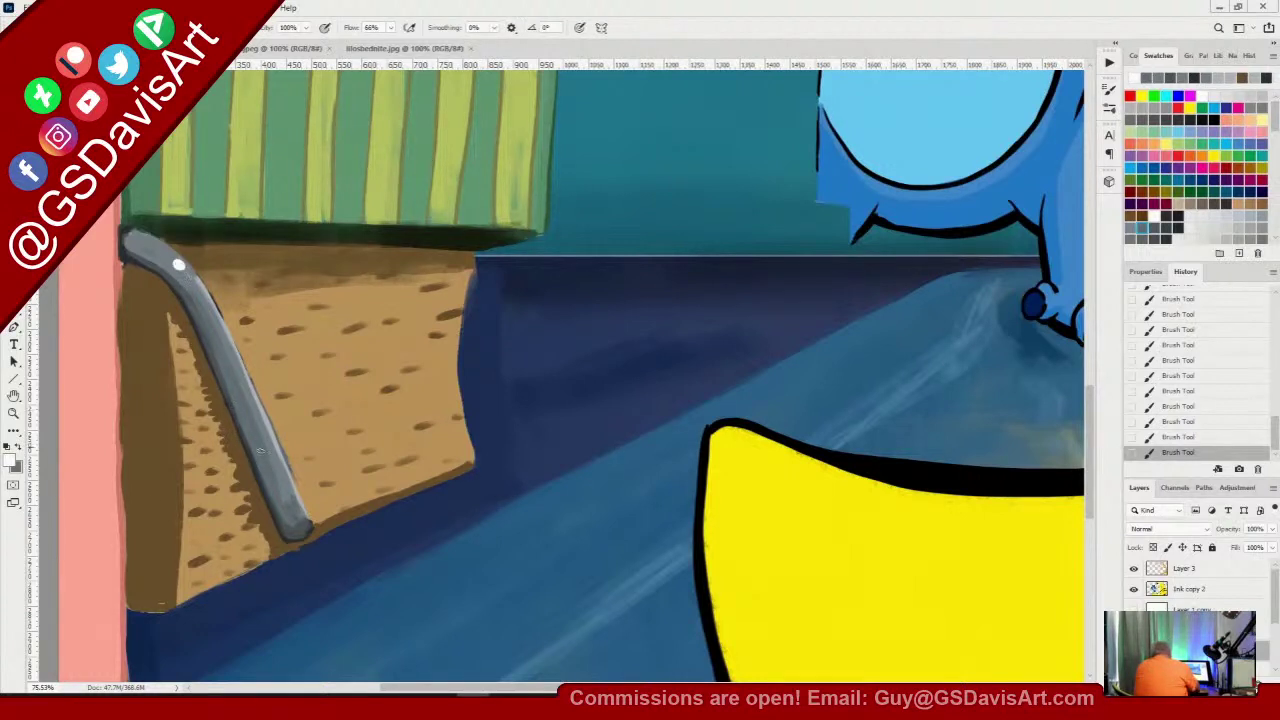
drag(179, 264, 196, 286)
drag(301, 522, 299, 516)
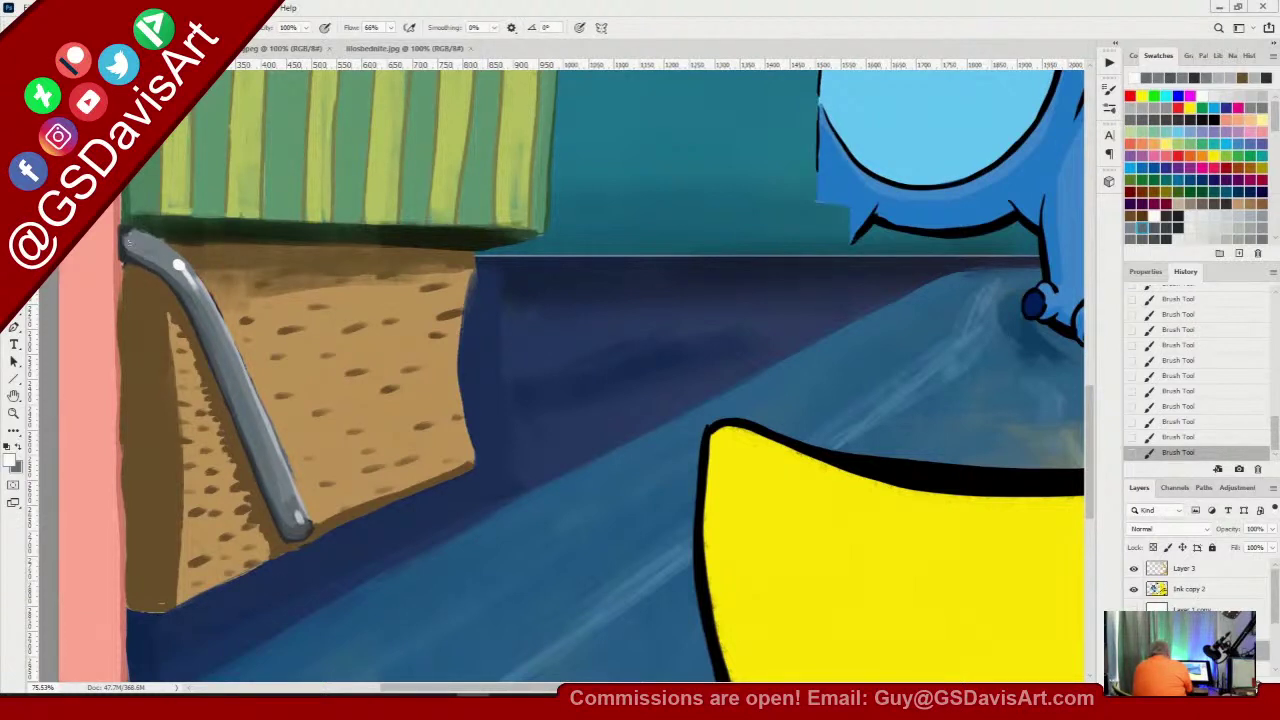
alt+click(127, 237)
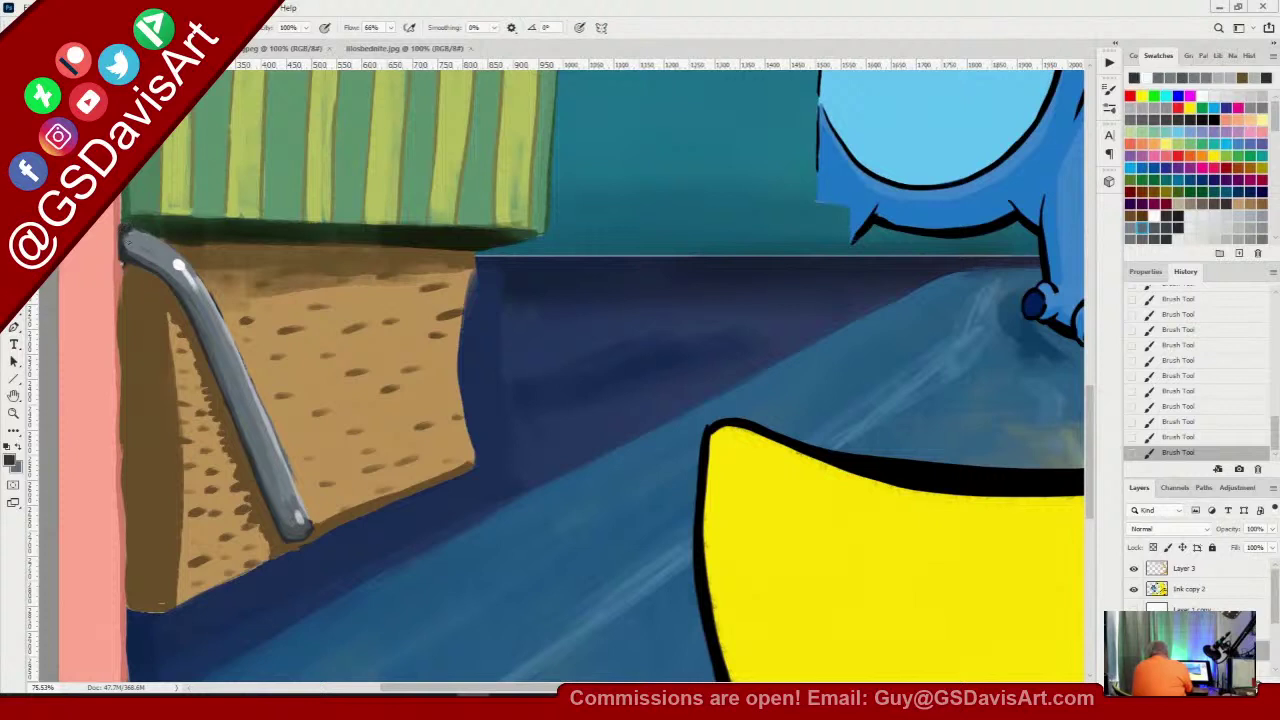
mouse_move(127, 243)
mouse_down()
mouse_move(141, 248)
mouse_move(133, 230)
mouse_move(163, 243)
mouse_move(146, 241)
mouse_move(152, 268)
mouse_up()
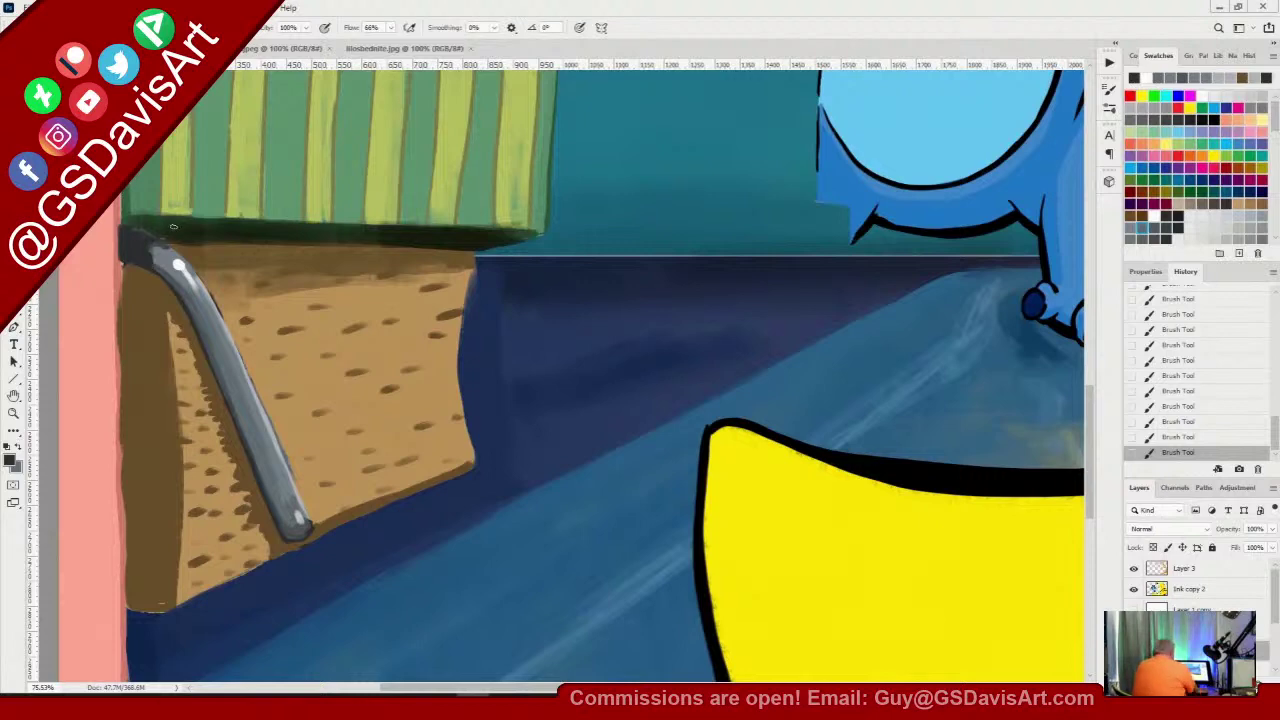
Switch to the bedroom reference image and sample a dark grey from the figure on the lamp with the Brush tool active
key(ctrl+minus)
key(ctrl+minus)
key(ctrl+minus)
key(ctrl+minus)
key(ctrl+minus)
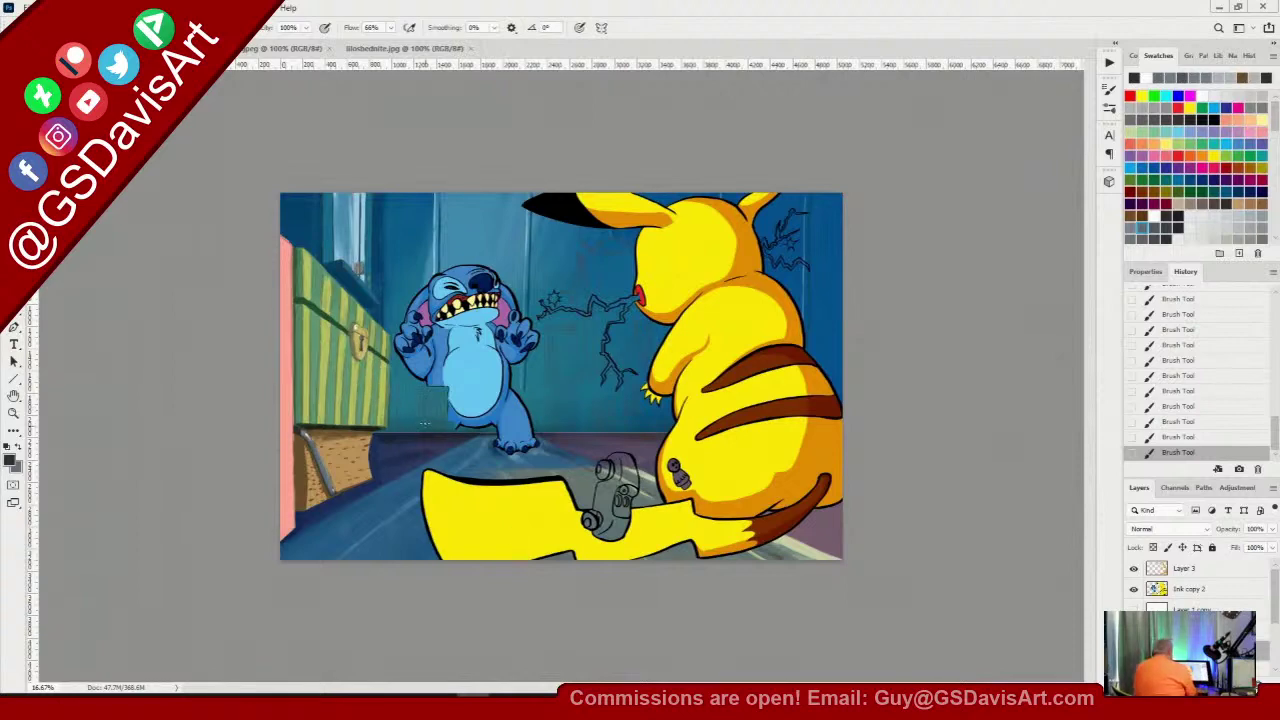
click(13, 411)
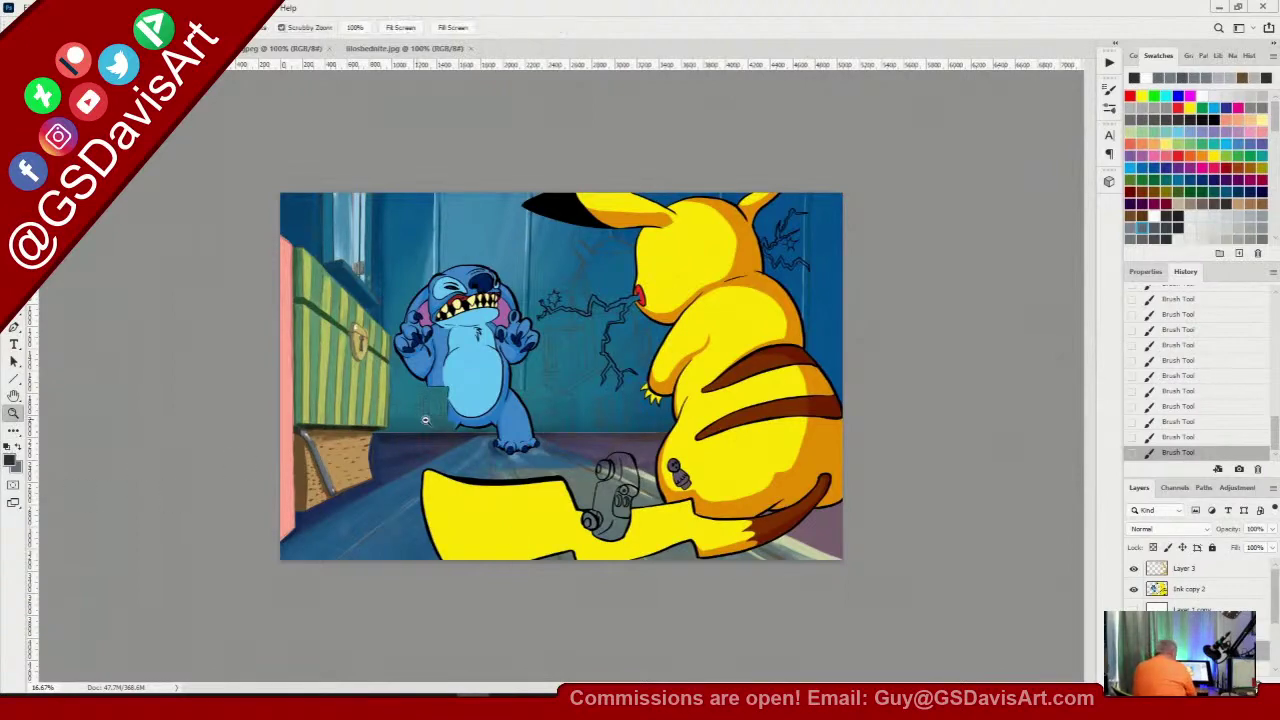
drag(427, 422, 481, 417)
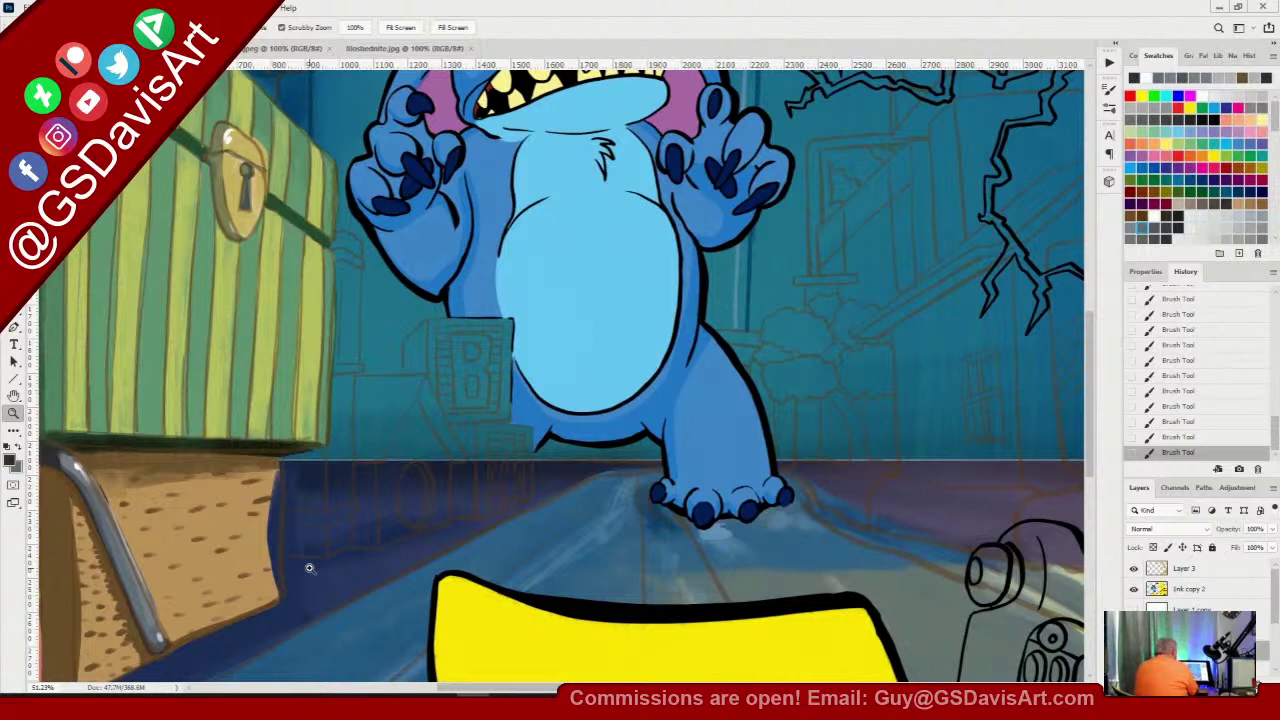
click(290, 48)
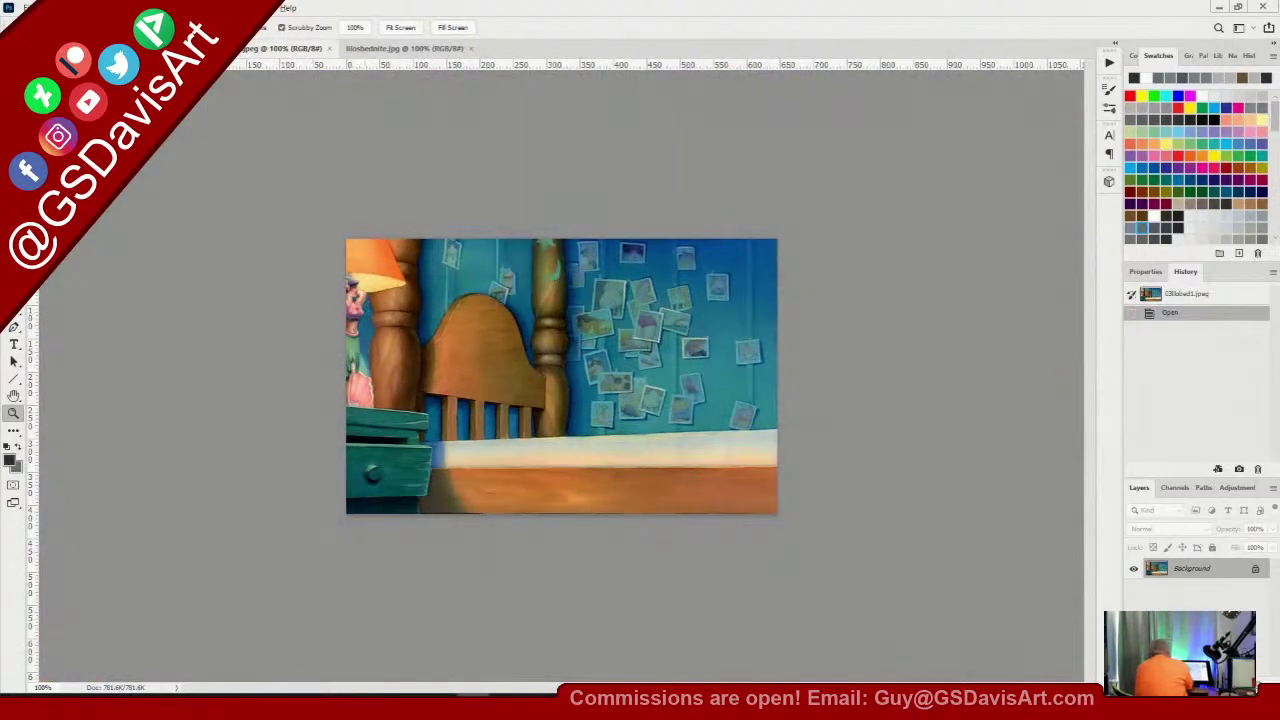
key(b)
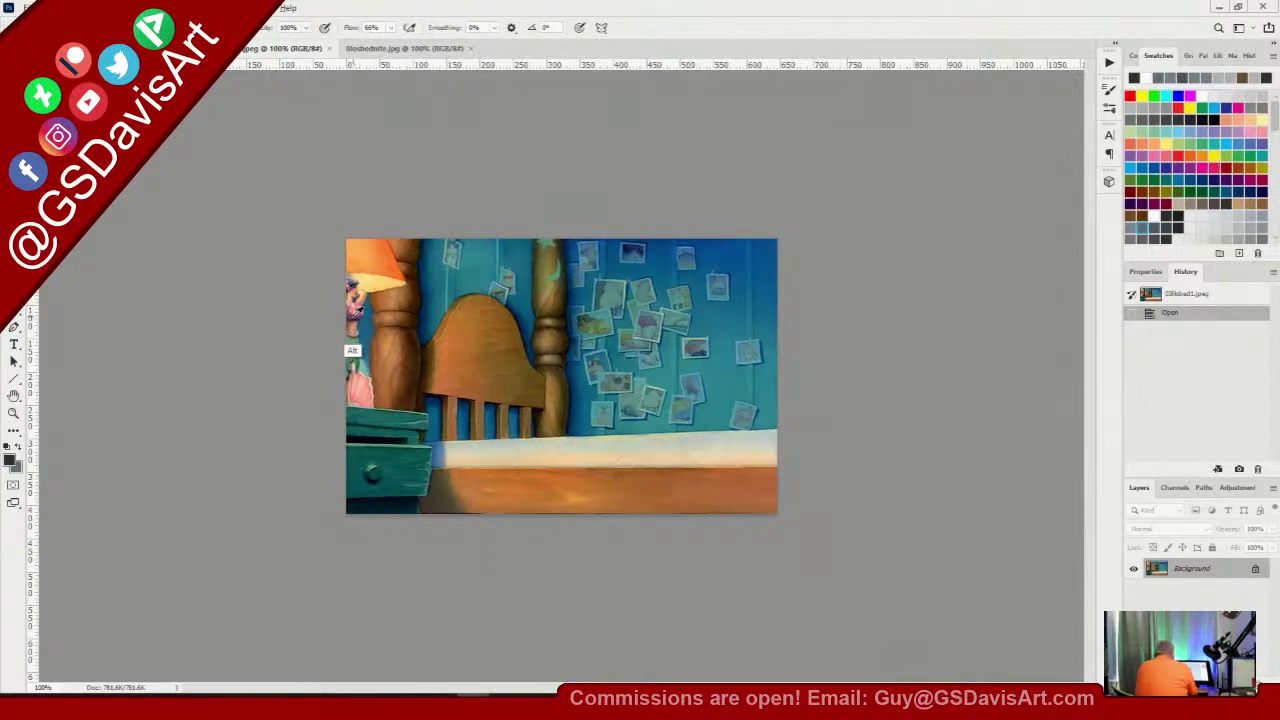
alt+click(356, 310)
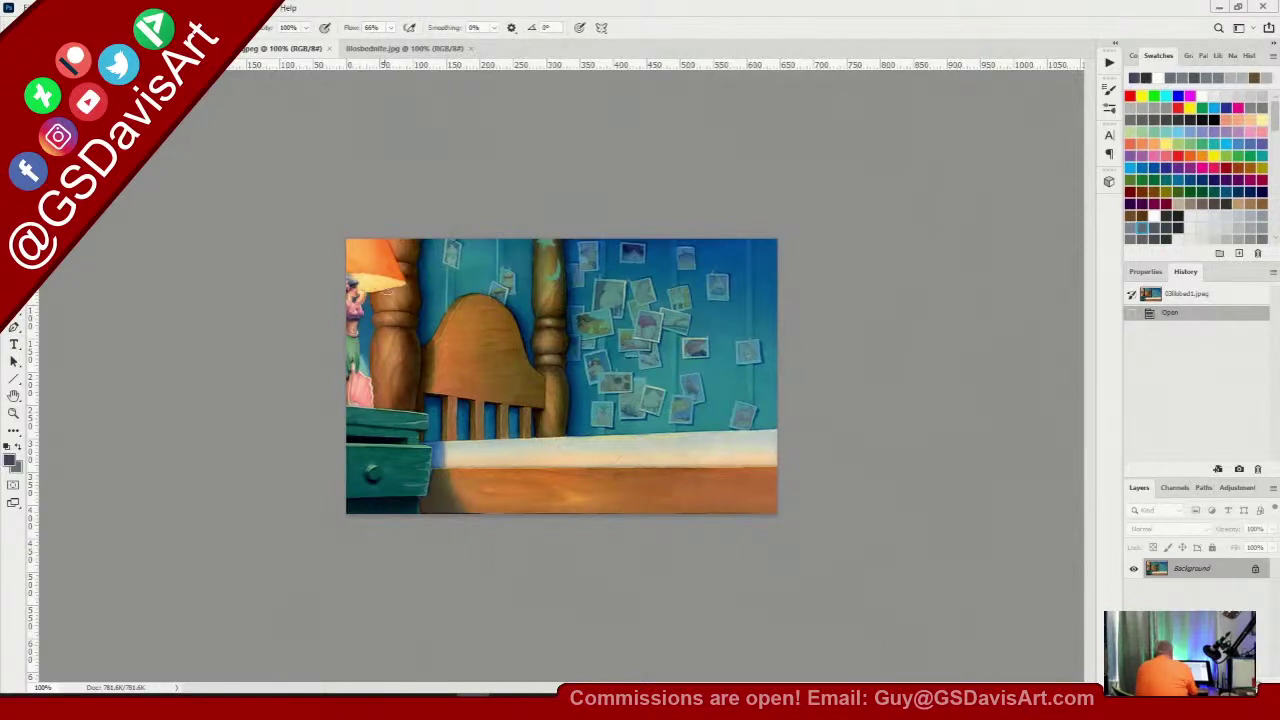
Switch to the Epic Battle painting and block in the post beside the striped chest in purple with the Watercolor brush
click(400, 48)
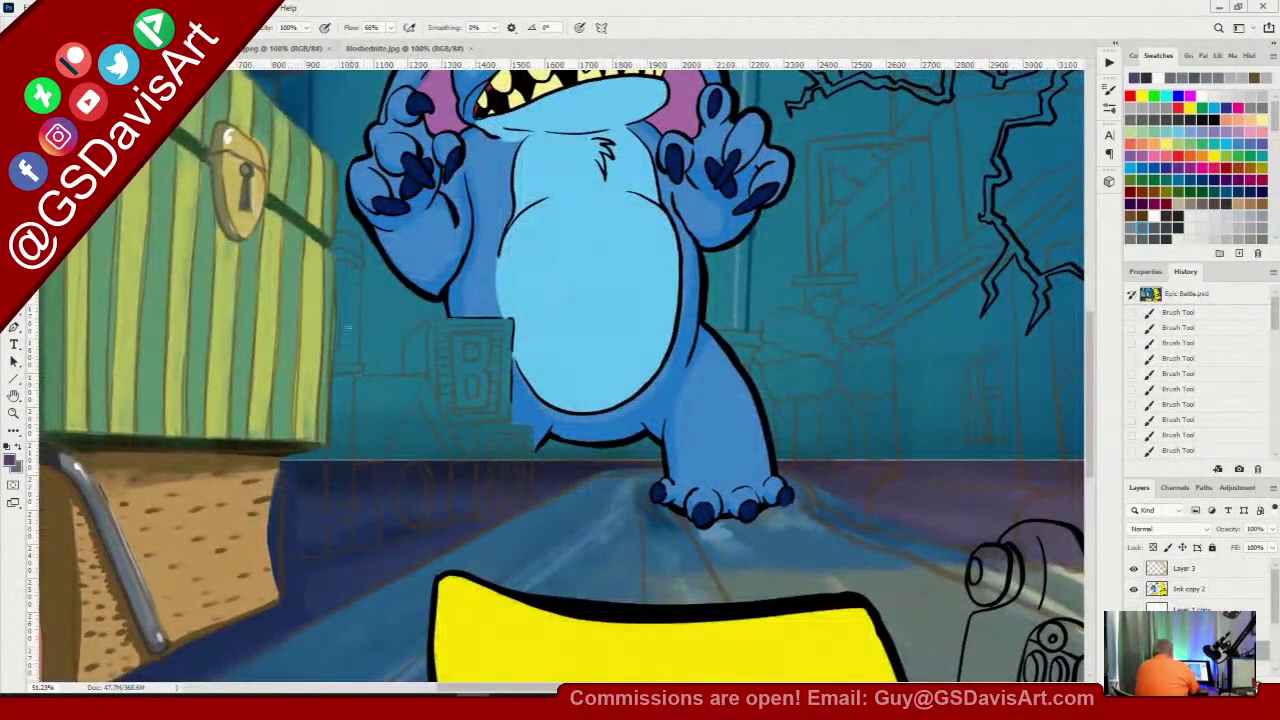
right_click(345, 293)
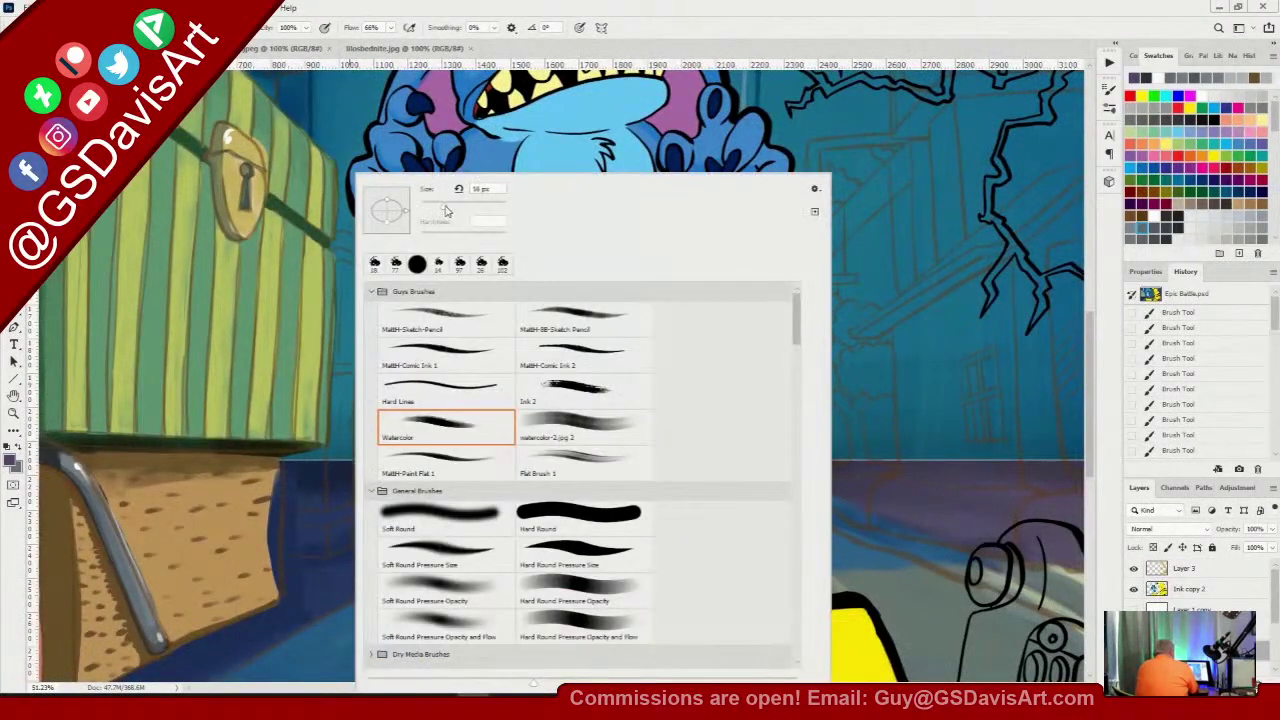
click(471, 9)
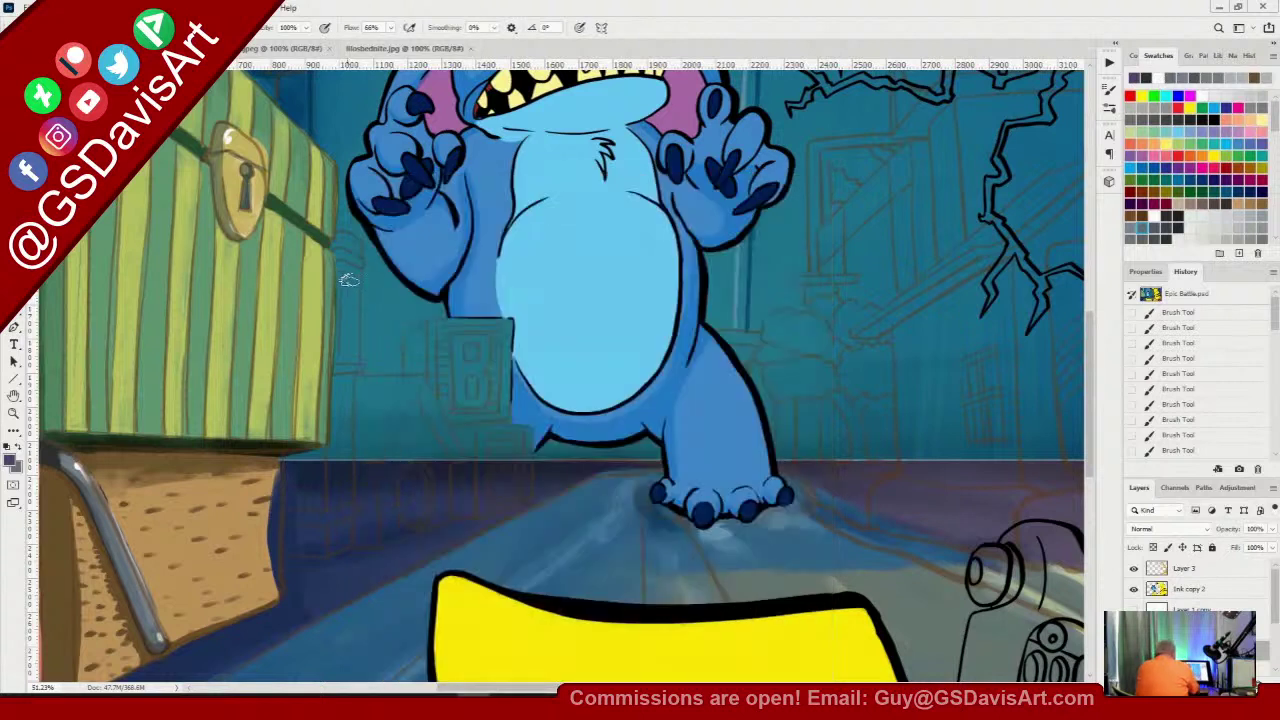
mouse_move(348, 283)
mouse_down()
mouse_move(347, 357)
mouse_move(343, 240)
mouse_move(340, 350)
mouse_move(346, 240)
mouse_move(354, 360)
mouse_move(339, 421)
mouse_move(340, 545)
mouse_move(341, 500)
mouse_up()
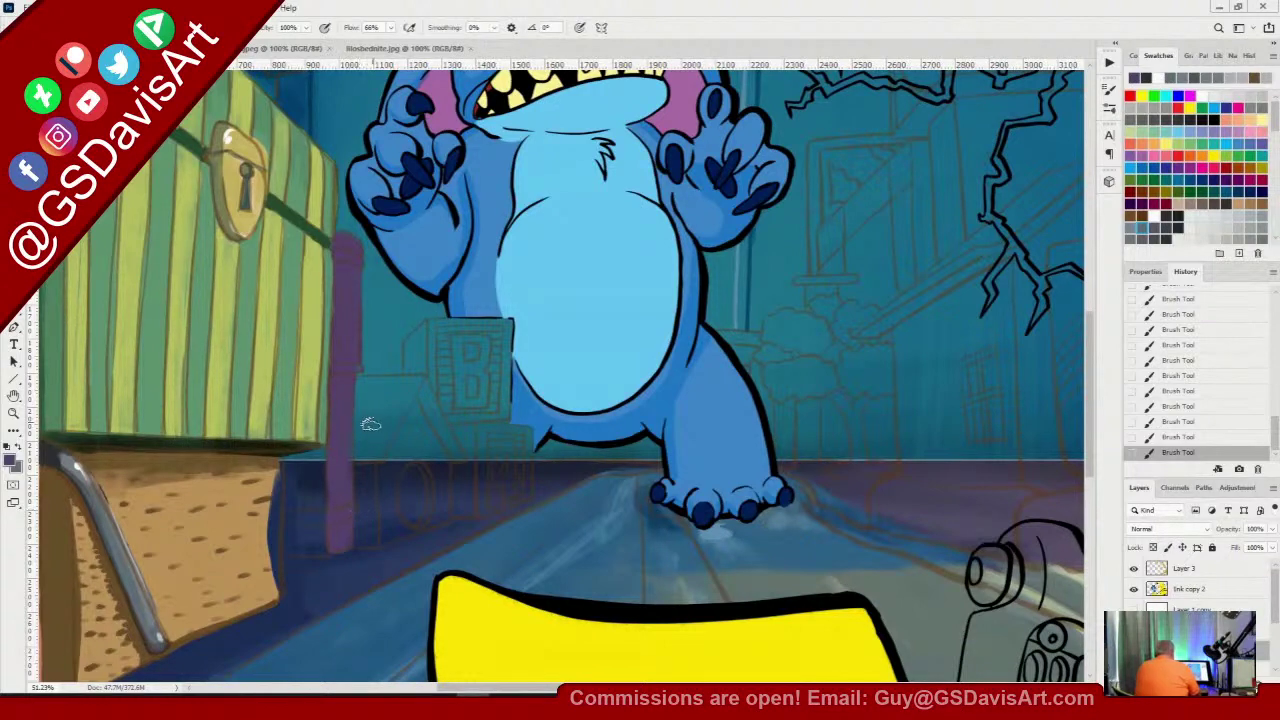
Pick a darker purple and fill the shadowed panel between the cork-coloured block and the purple post, reducing the brush size for its edges
click(14, 464)
drag(612, 282, 630, 313)
key(Return)
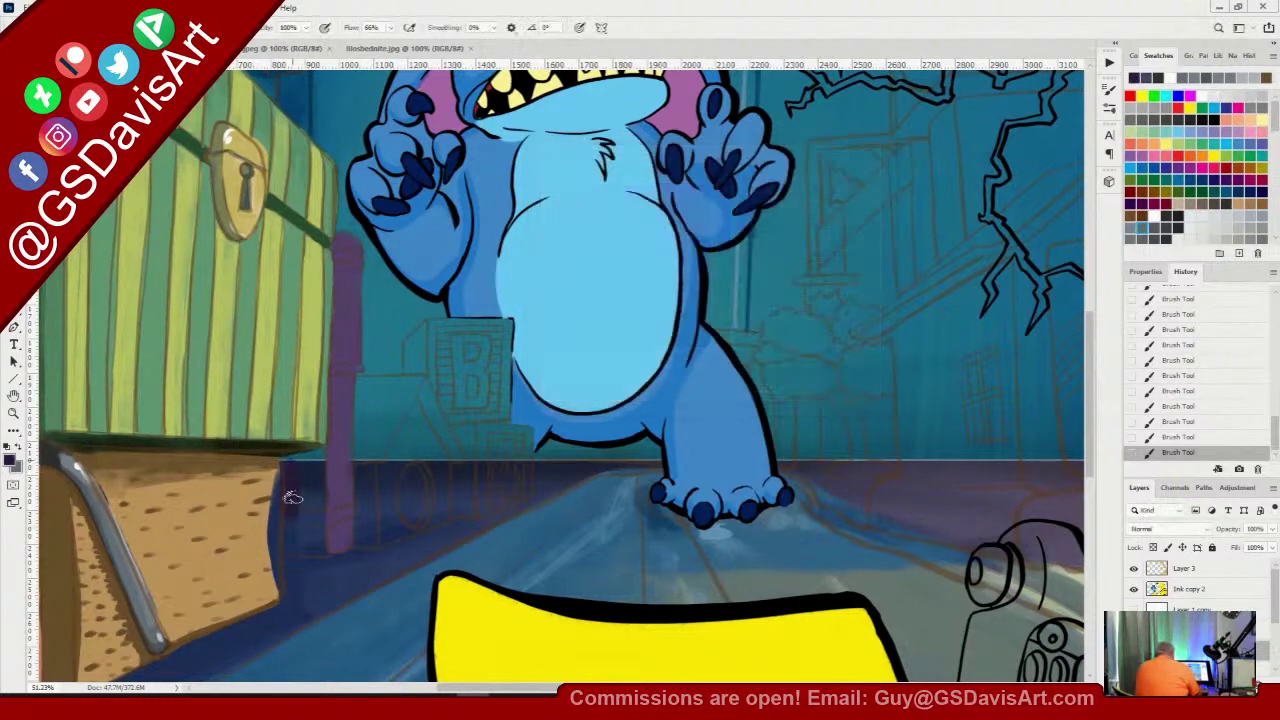
mouse_move(288, 485)
mouse_down()
mouse_move(276, 540)
mouse_move(313, 551)
mouse_move(315, 469)
mouse_move(287, 465)
mouse_move(314, 455)
mouse_move(301, 540)
mouse_move(300, 472)
mouse_up()
right_click(300, 472)
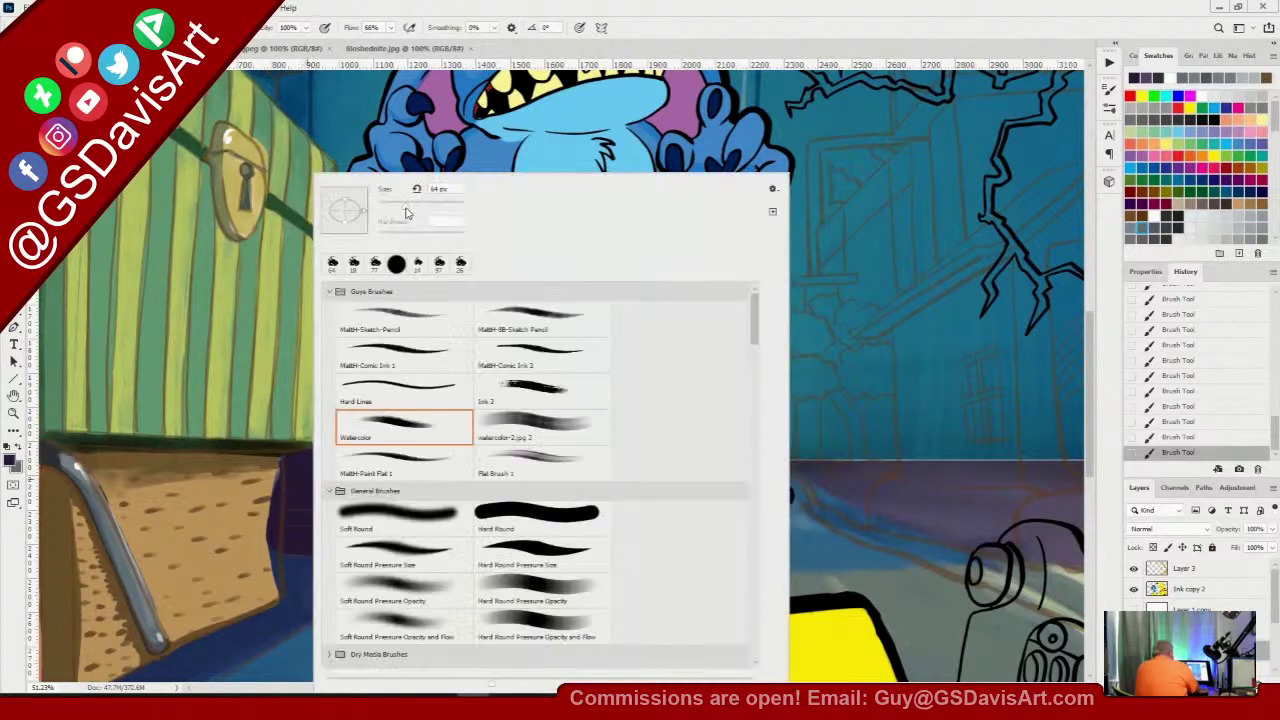
click(391, 207)
click(281, 470)
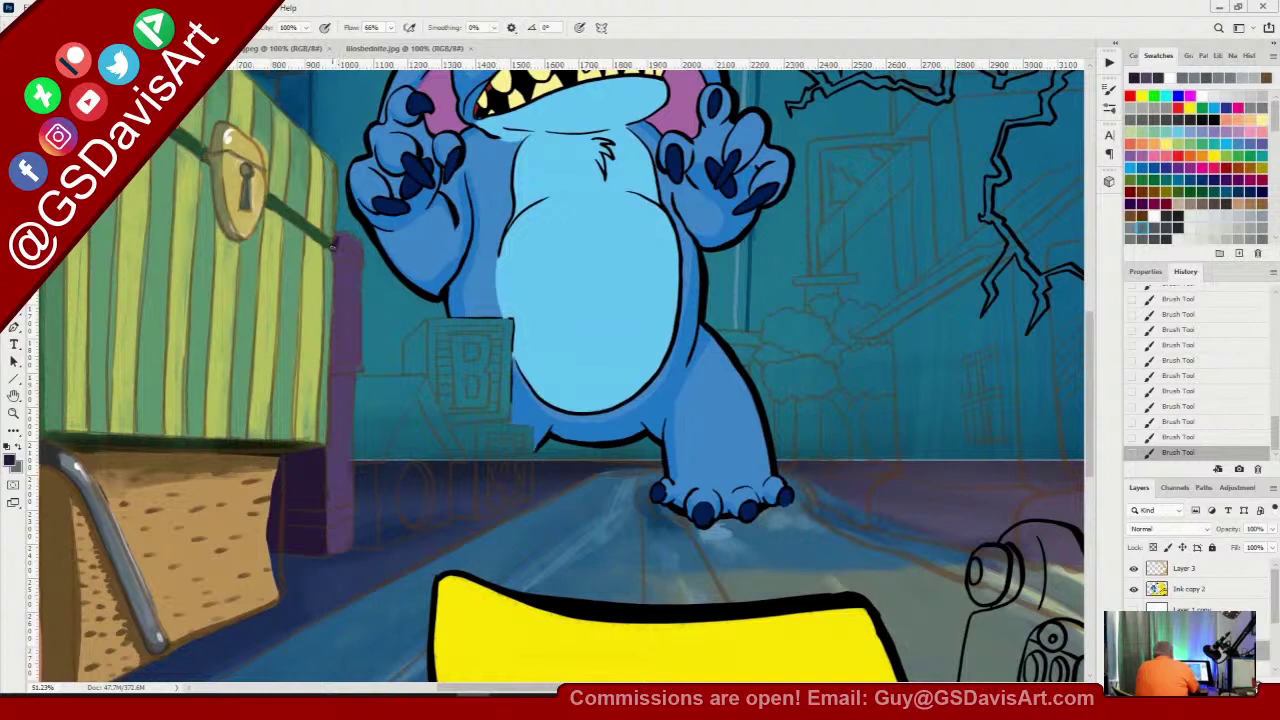
Paint a dark shadow edge along the chest side of the post and define its bands with purples sampled from the painting
mouse_move(338, 297)
mouse_down()
mouse_move(337, 258)
mouse_move(333, 366)
mouse_move(334, 260)
mouse_up()
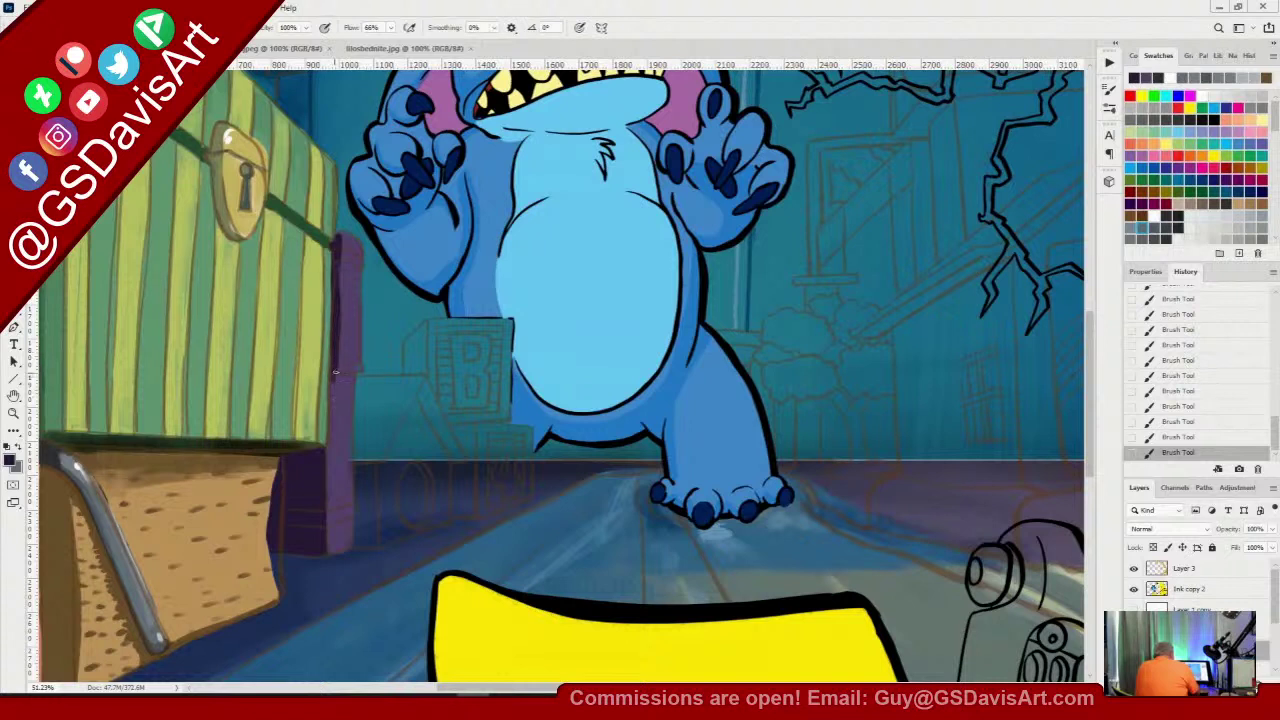
drag(333, 378, 326, 452)
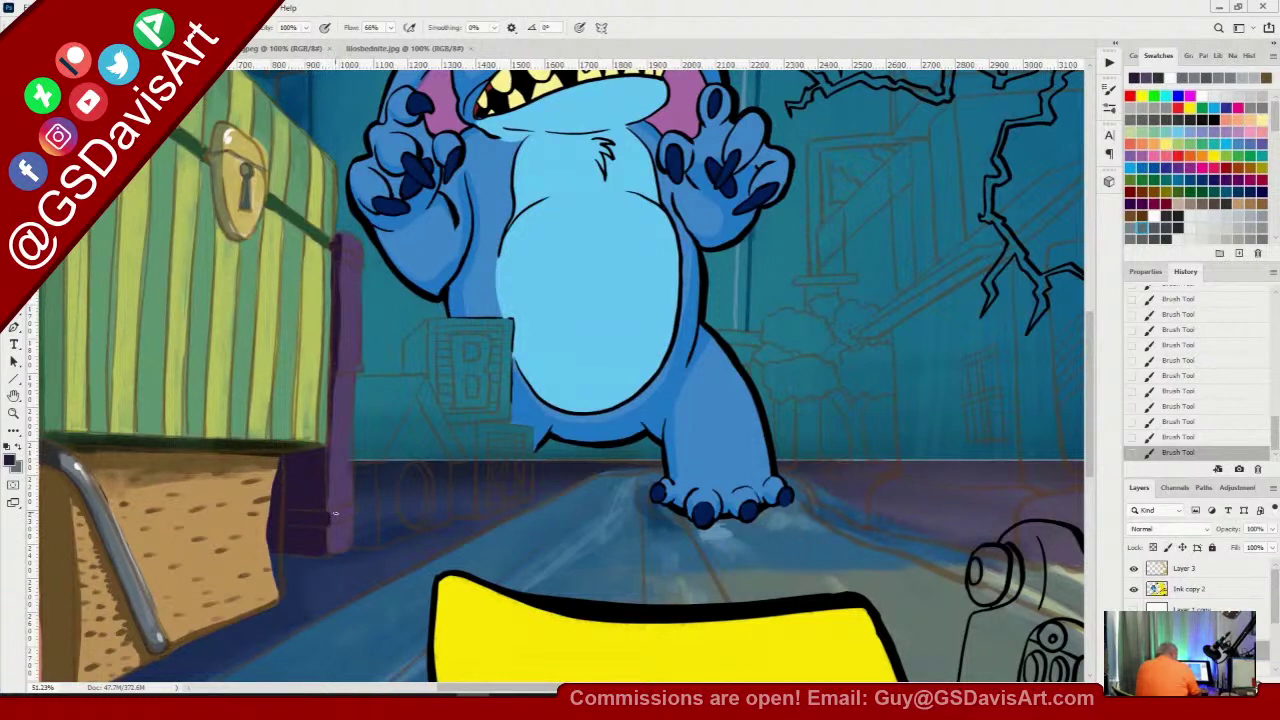
alt+click(348, 278)
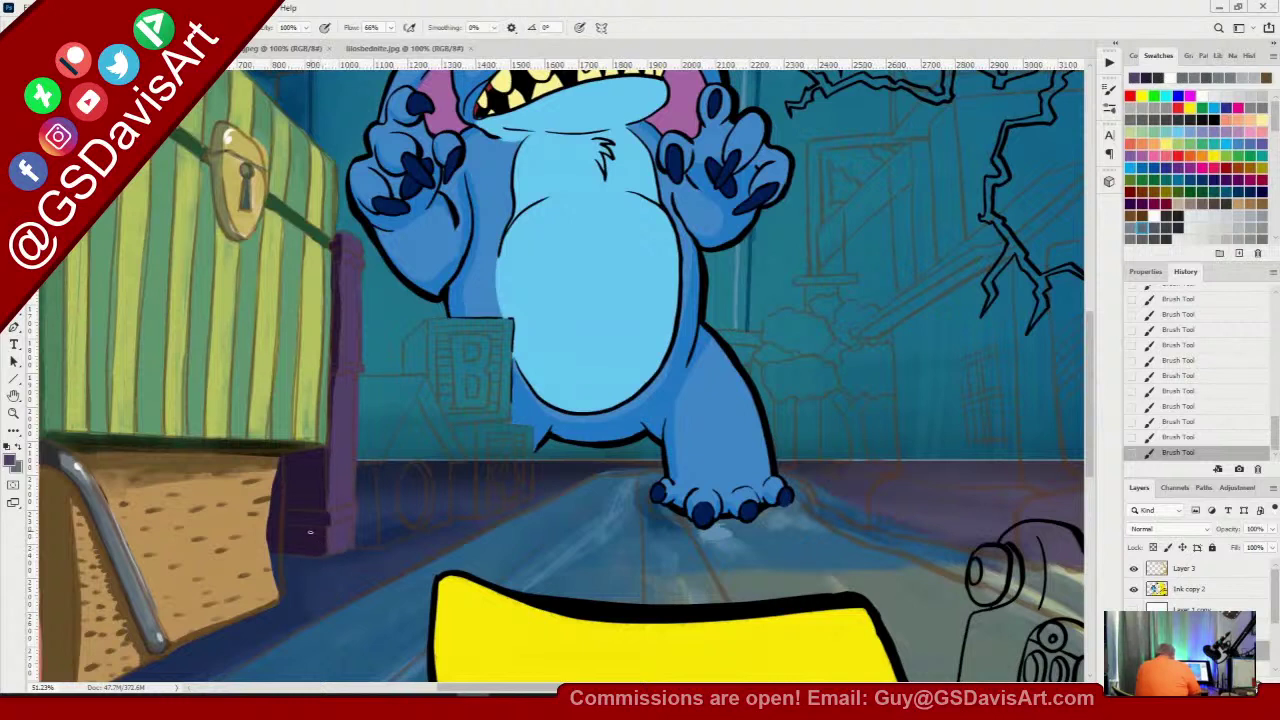
alt+click(310, 532)
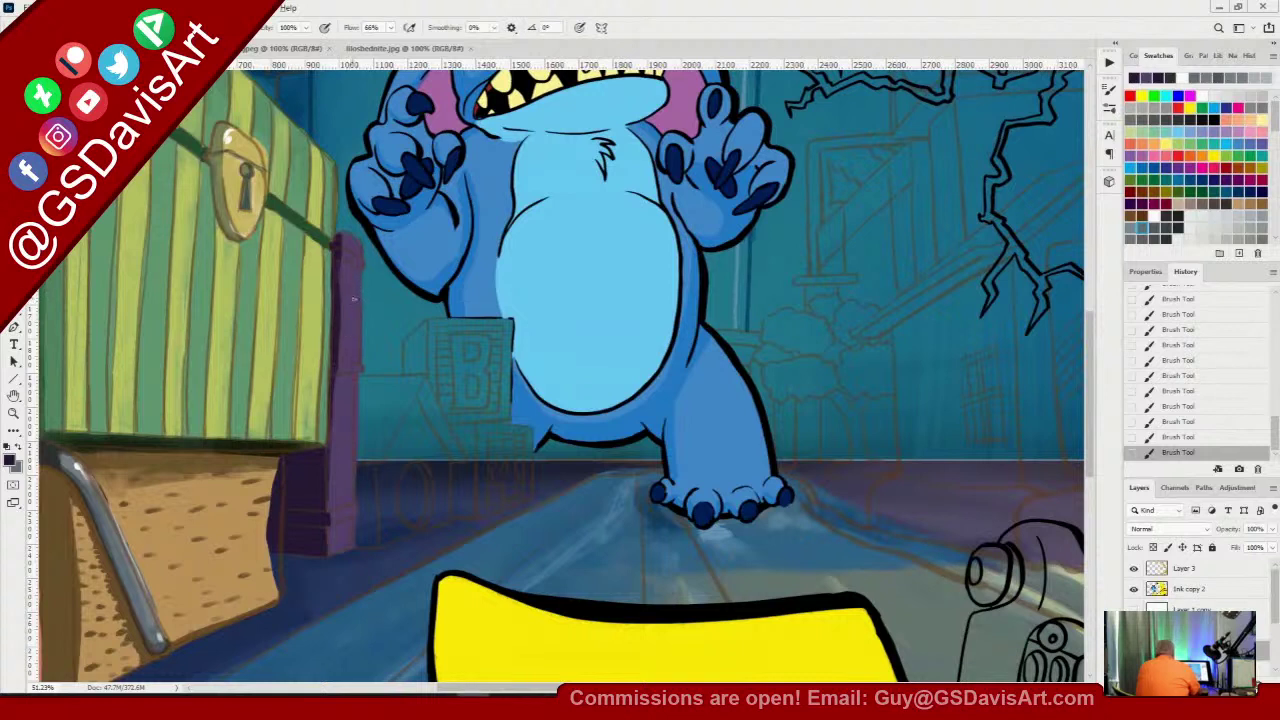
mouse_move(338, 253)
mouse_down()
mouse_move(335, 286)
mouse_move(350, 266)
mouse_up()
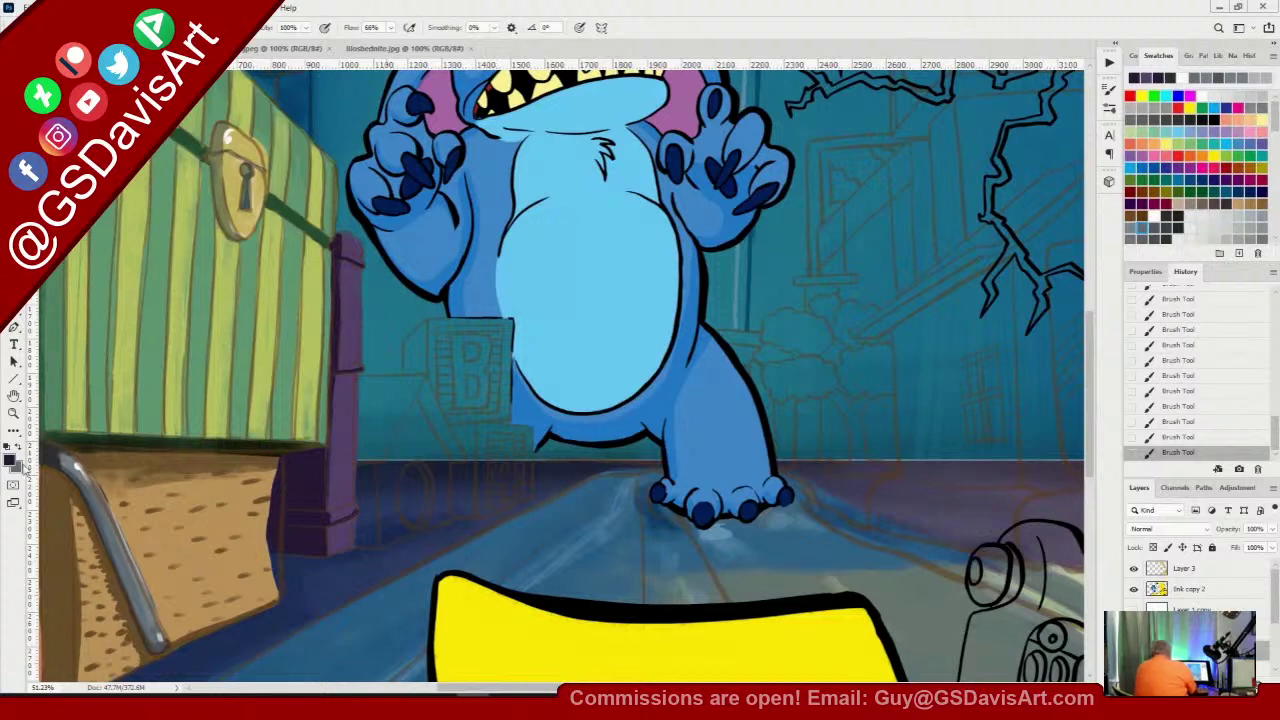
Set the foreground colour to pale lavender #bda6d4 and paint highlights down the post with a 44 px Watercolor brush
click(11, 462)
drag(579, 236, 578, 205)
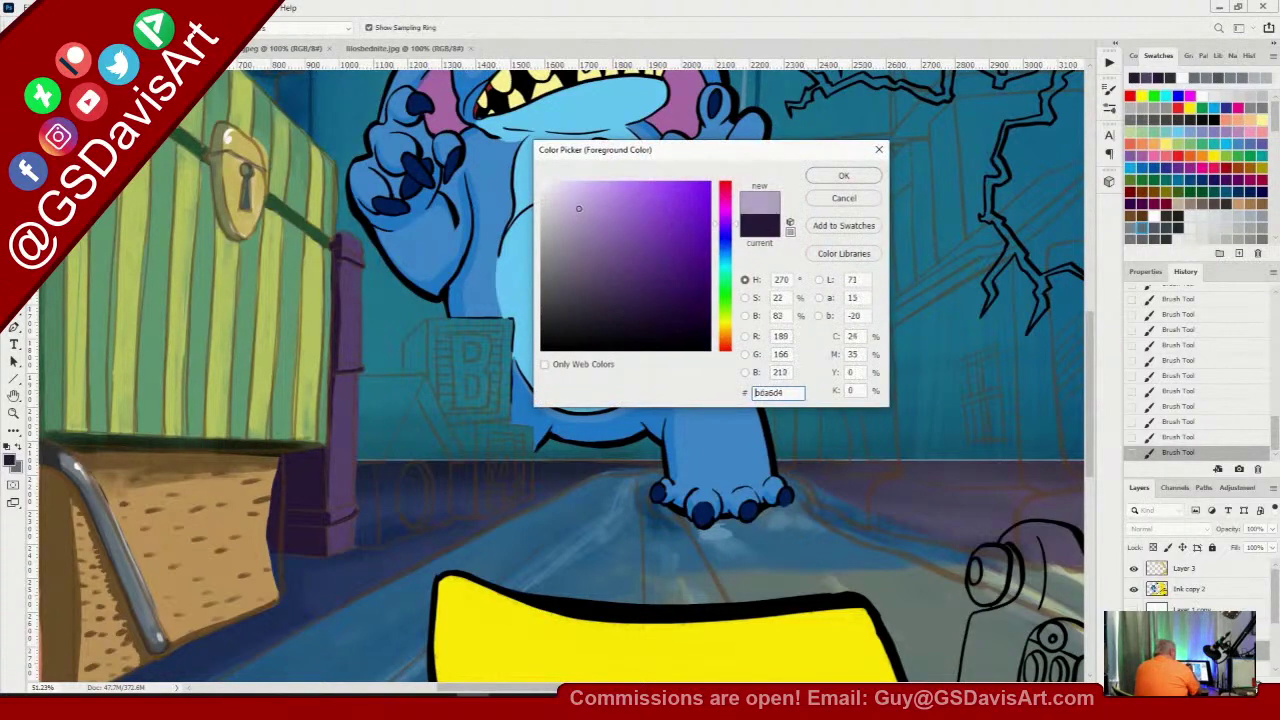
click(833, 180)
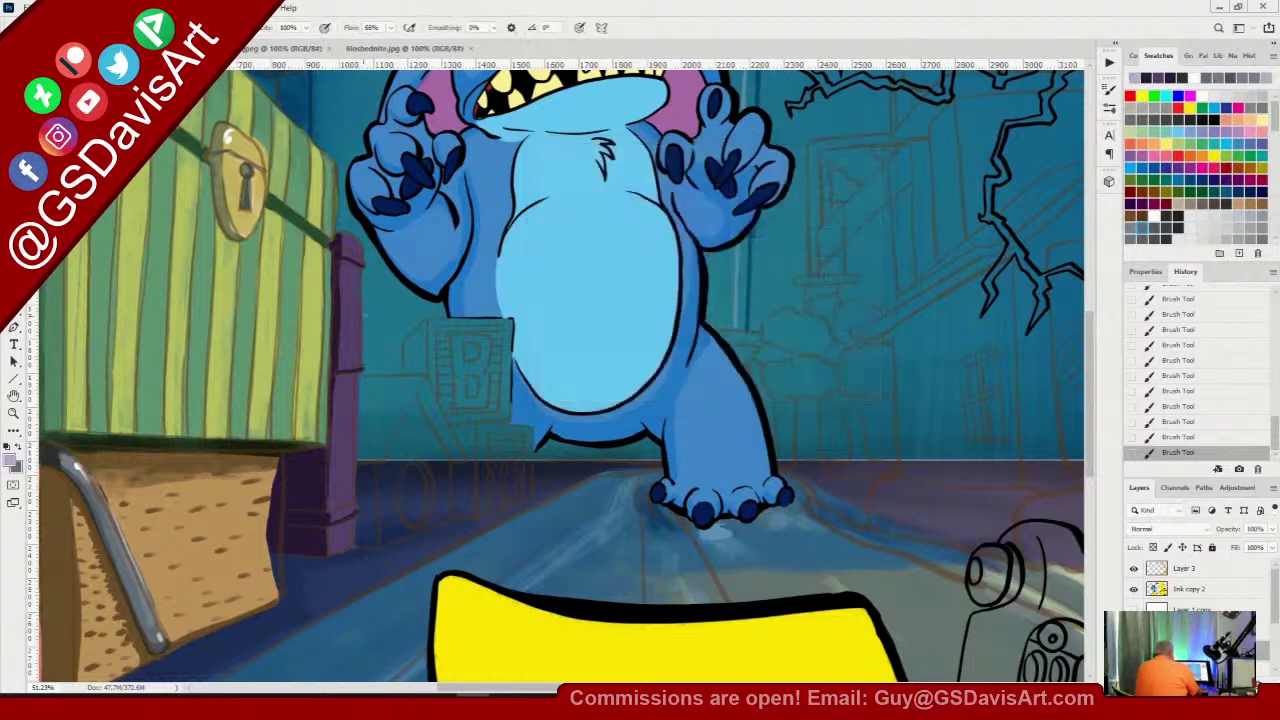
right_click(457, 211)
click(457, 210)
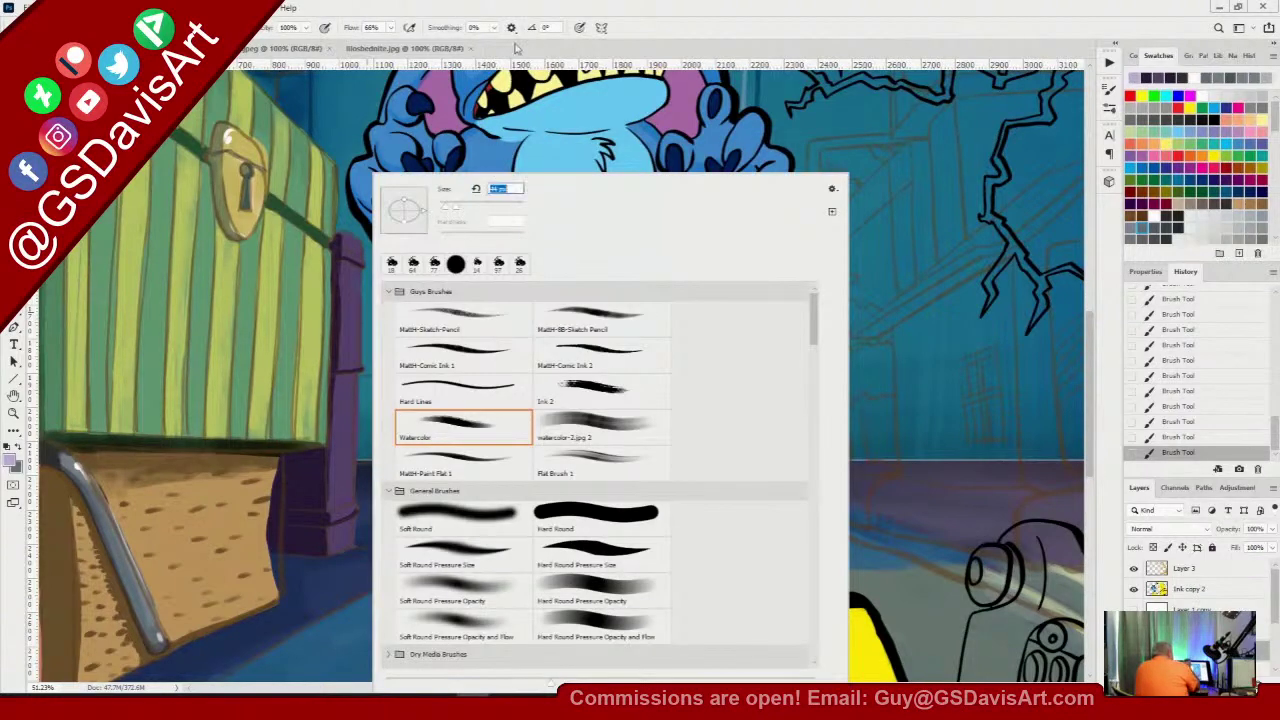
click(515, 20)
mouse_move(356, 272)
mouse_down()
mouse_move(353, 366)
mouse_move(362, 243)
mouse_move(348, 251)
mouse_move(358, 257)
mouse_move(346, 250)
mouse_move(369, 264)
mouse_move(346, 239)
mouse_up()
mouse_move(349, 380)
mouse_down()
mouse_move(350, 497)
mouse_move(329, 514)
mouse_move(347, 545)
mouse_up()
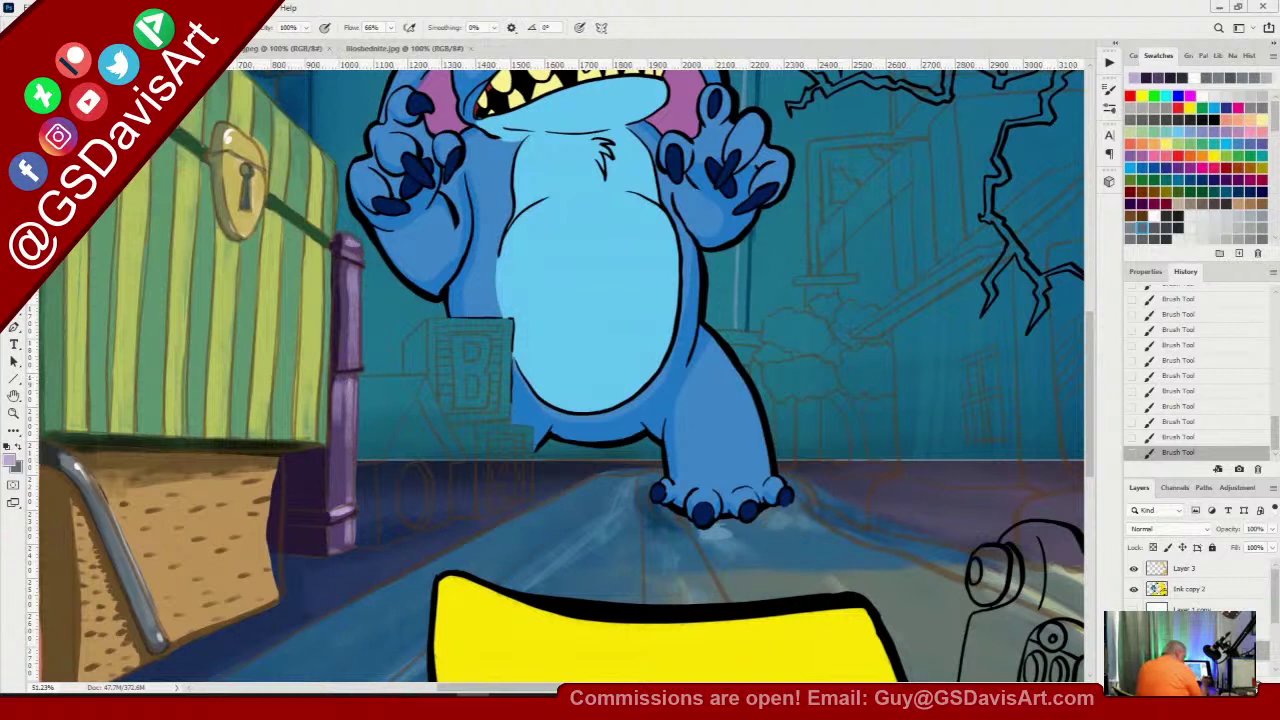
Hide the brown sketch lines and clean up the post's upper section in mid purple with a smaller Watercolor brush
click(1136, 667)
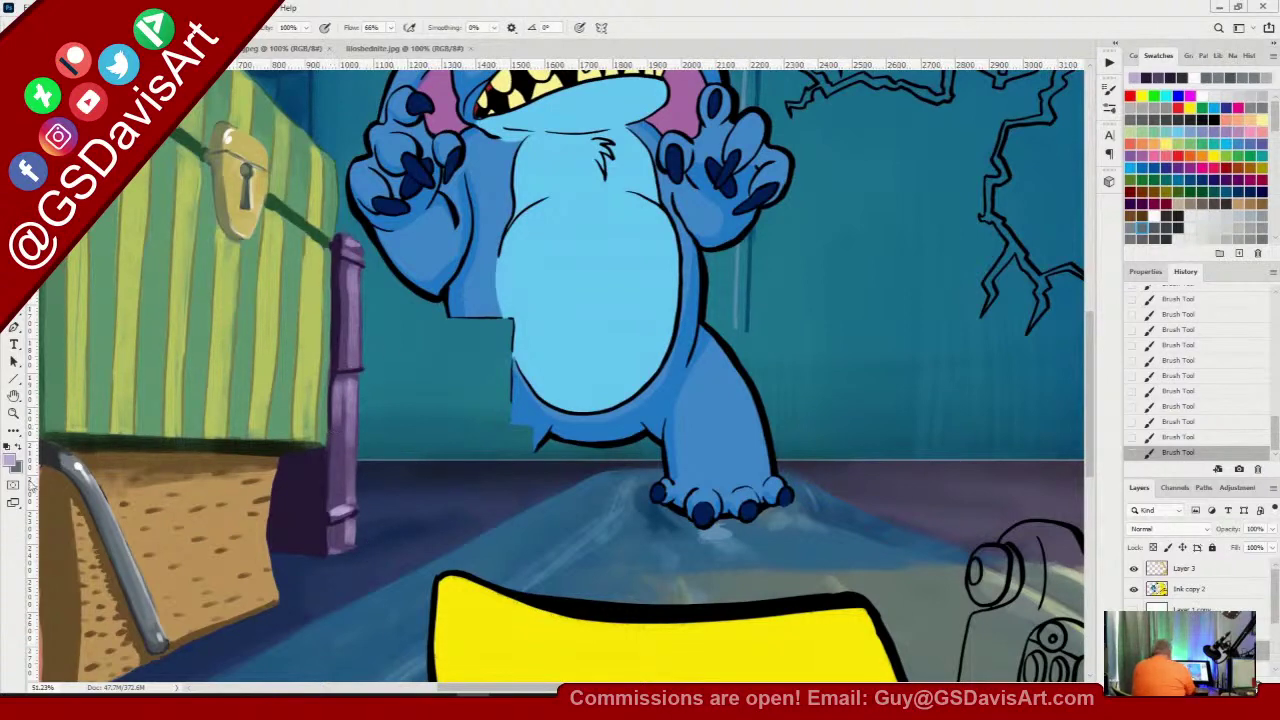
click(13, 412)
drag(378, 377, 449, 383)
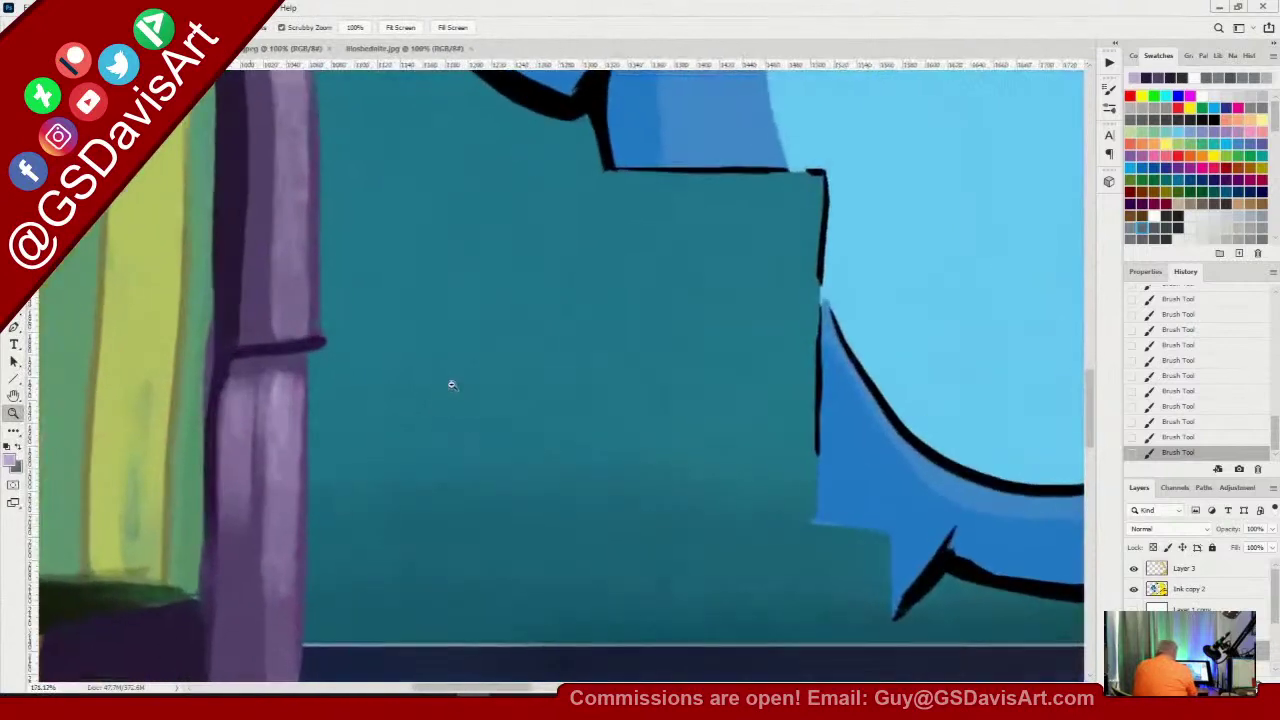
key(b)
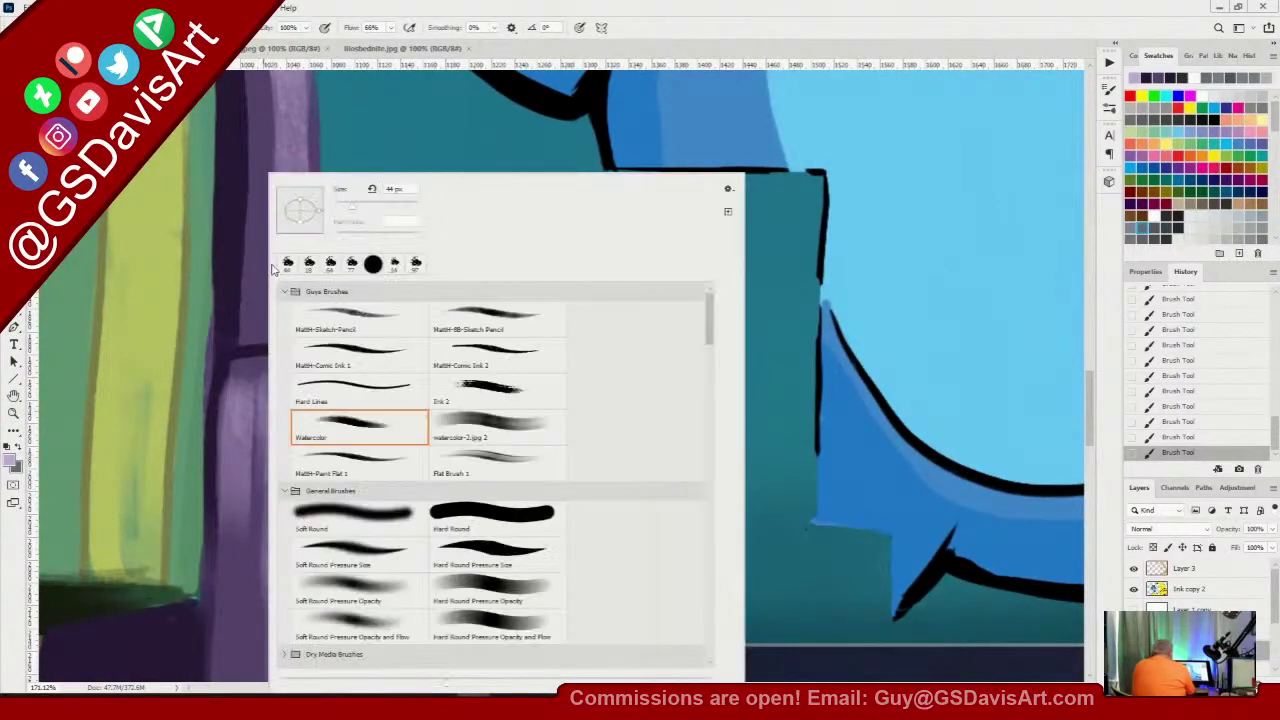
click(340, 208)
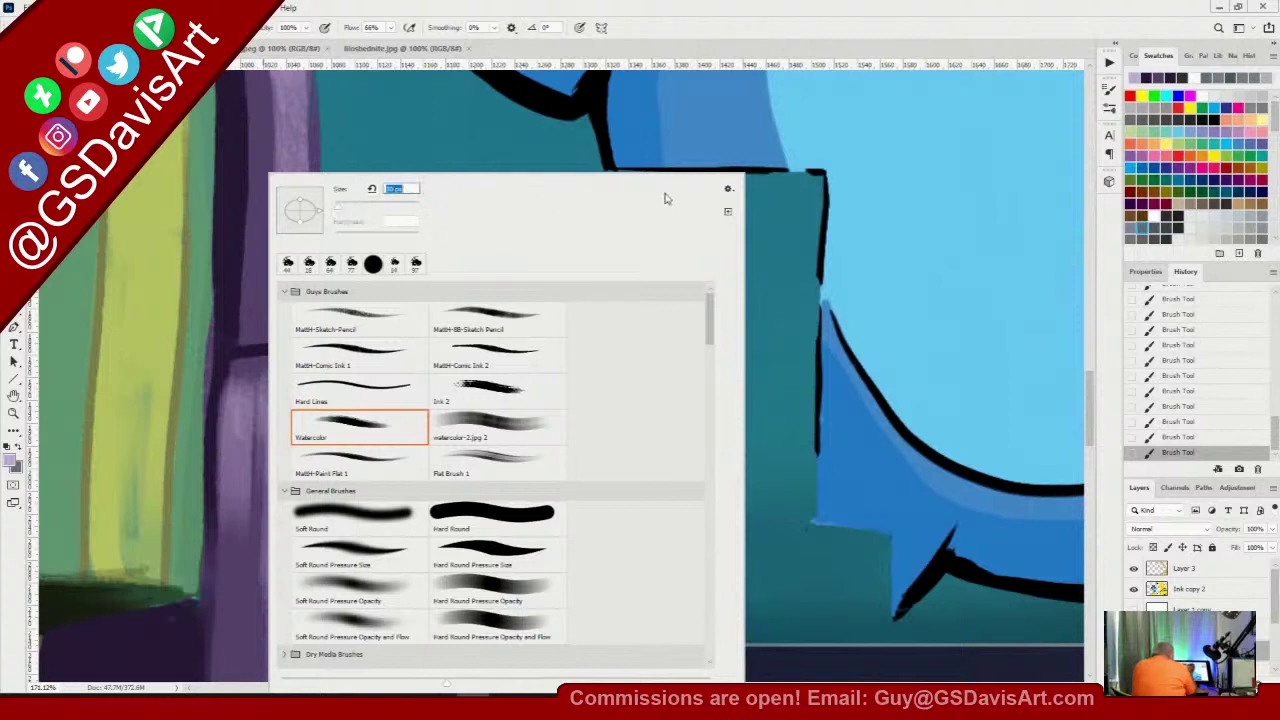
click(558, 9)
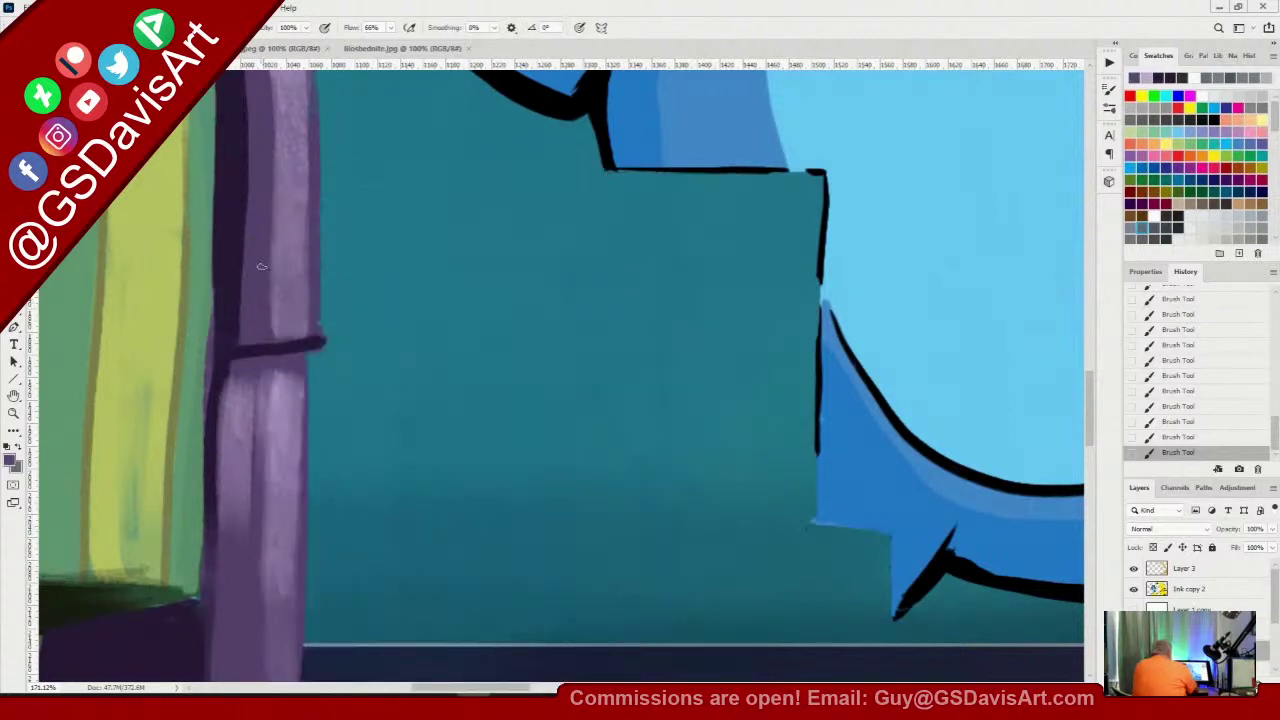
drag(245, 98, 239, 330)
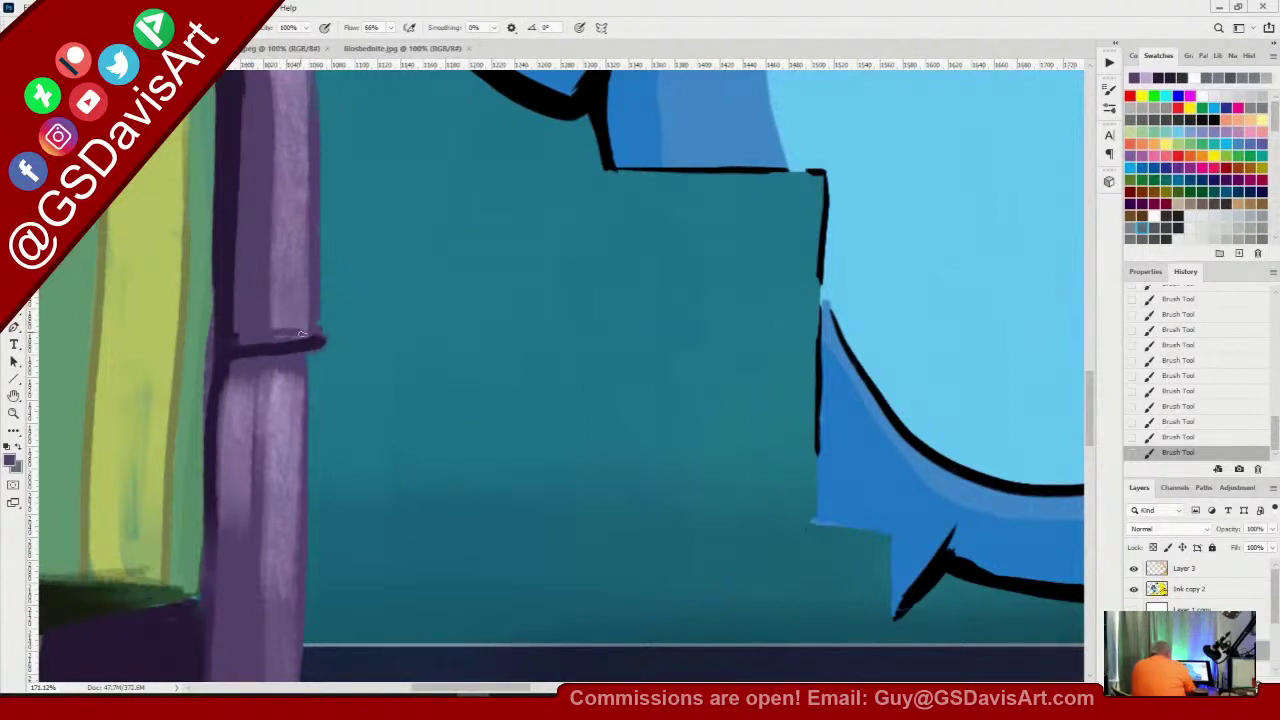
mouse_move(245, 344)
mouse_down()
mouse_move(315, 340)
mouse_move(238, 342)
mouse_move(302, 326)
mouse_up()
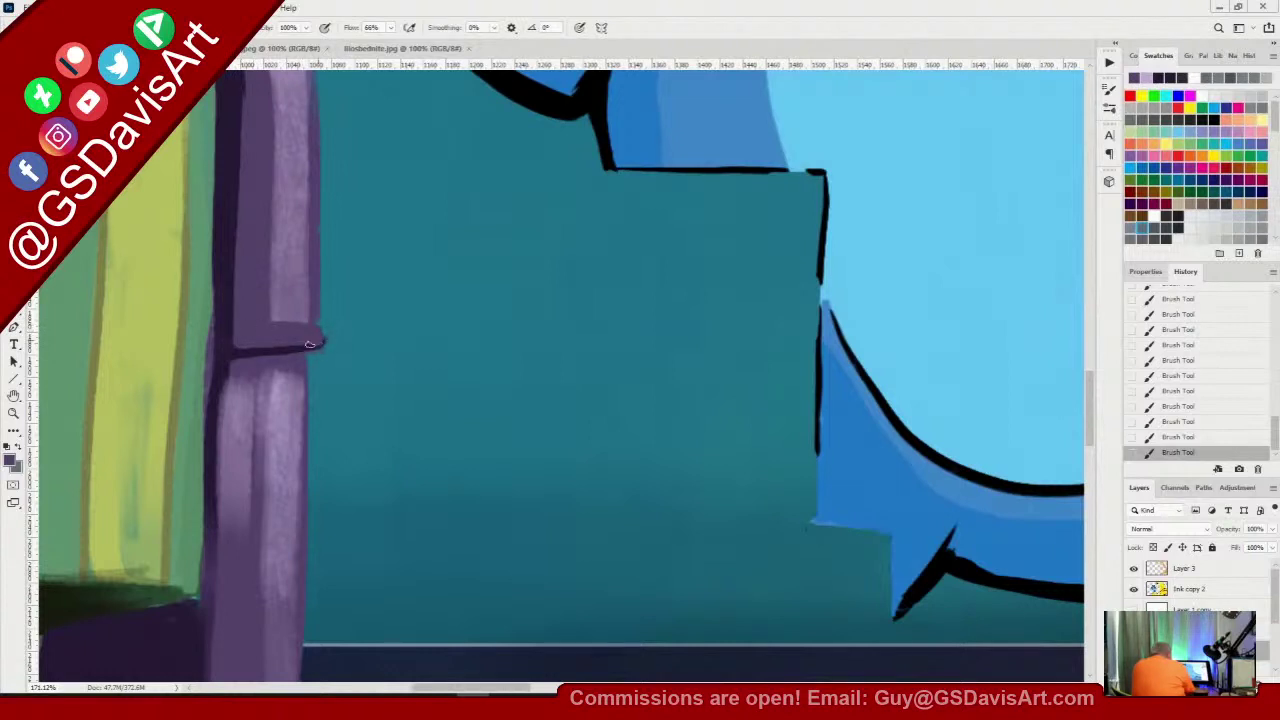
Shape the post's middle band with dark and light purples and add lighter edges to the section below it
alt+click(223, 353)
mouse_move(230, 356)
mouse_down()
mouse_move(320, 351)
mouse_move(323, 326)
mouse_move(323, 347)
mouse_move(322, 329)
mouse_move(272, 317)
mouse_move(296, 319)
mouse_move(237, 315)
mouse_move(308, 320)
mouse_up()
alt+click(291, 297)
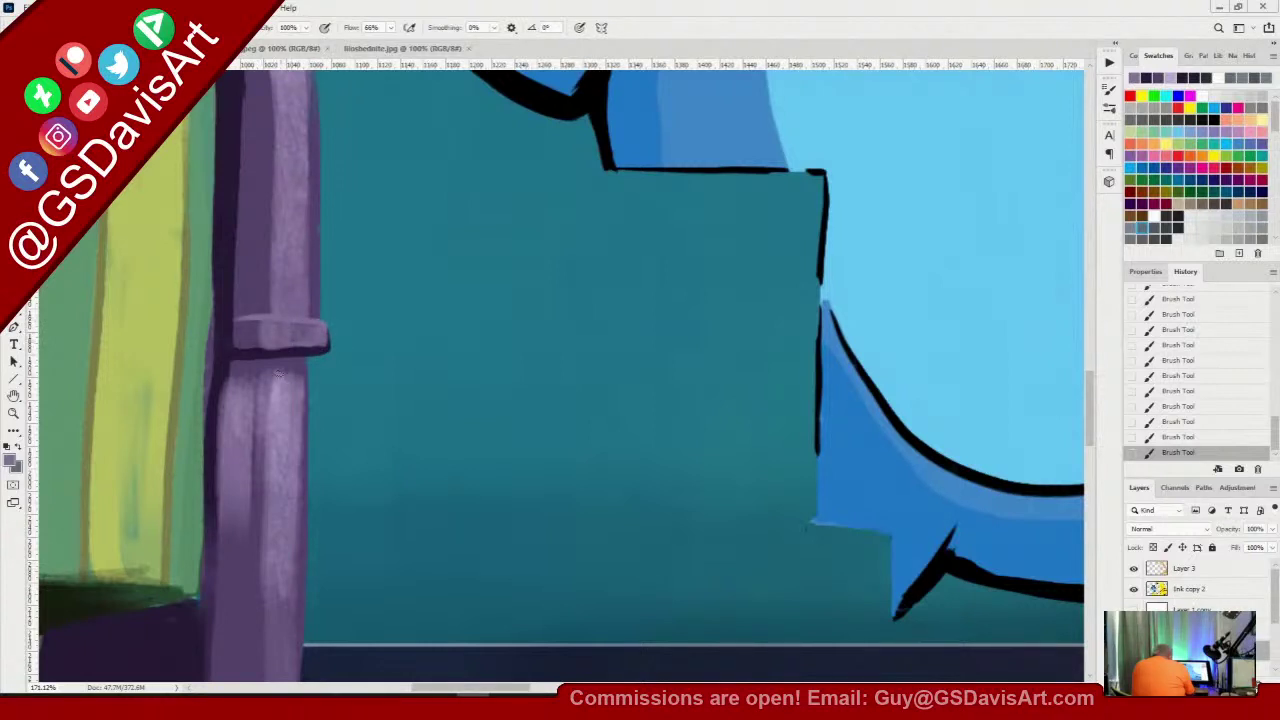
drag(243, 372, 275, 372)
drag(294, 378, 296, 668)
drag(304, 360, 300, 676)
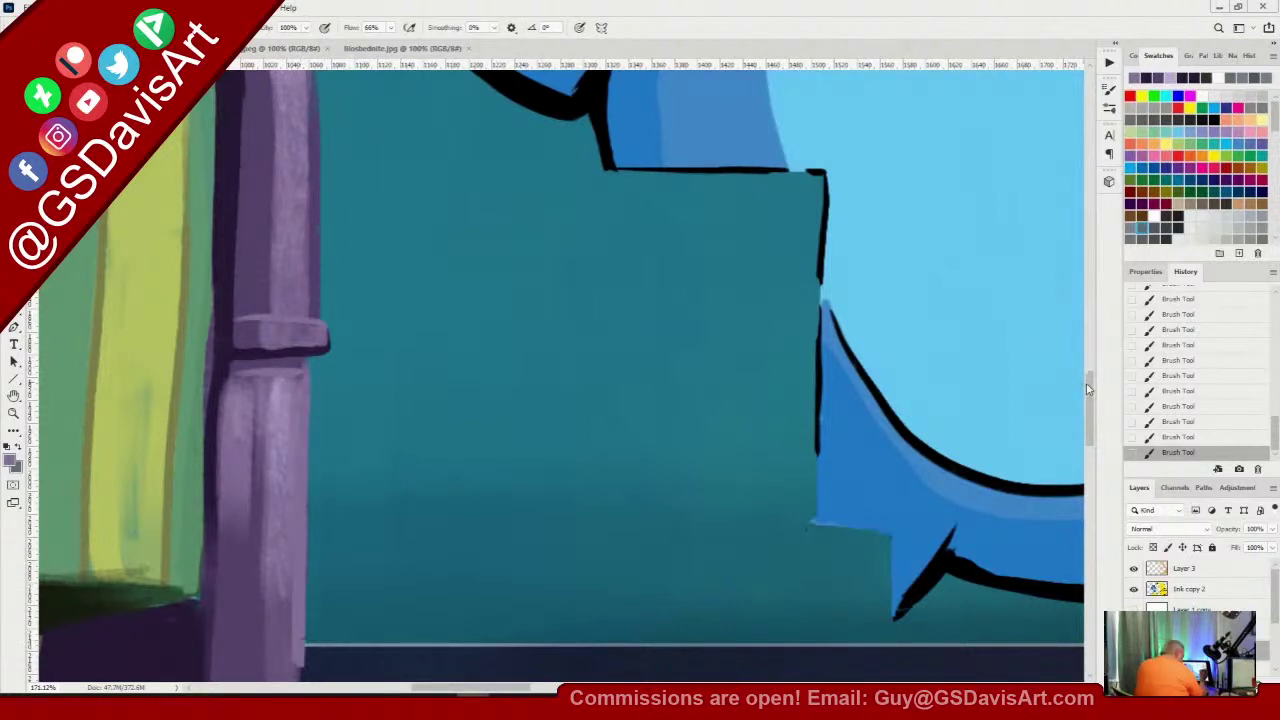
Continue the light purple edge down the post's lower section, around the lower band and along the base
scroll(990, 400, down, 5)
mouse_move(291, 403)
mouse_down()
mouse_move(296, 534)
mouse_move(310, 582)
mouse_up()
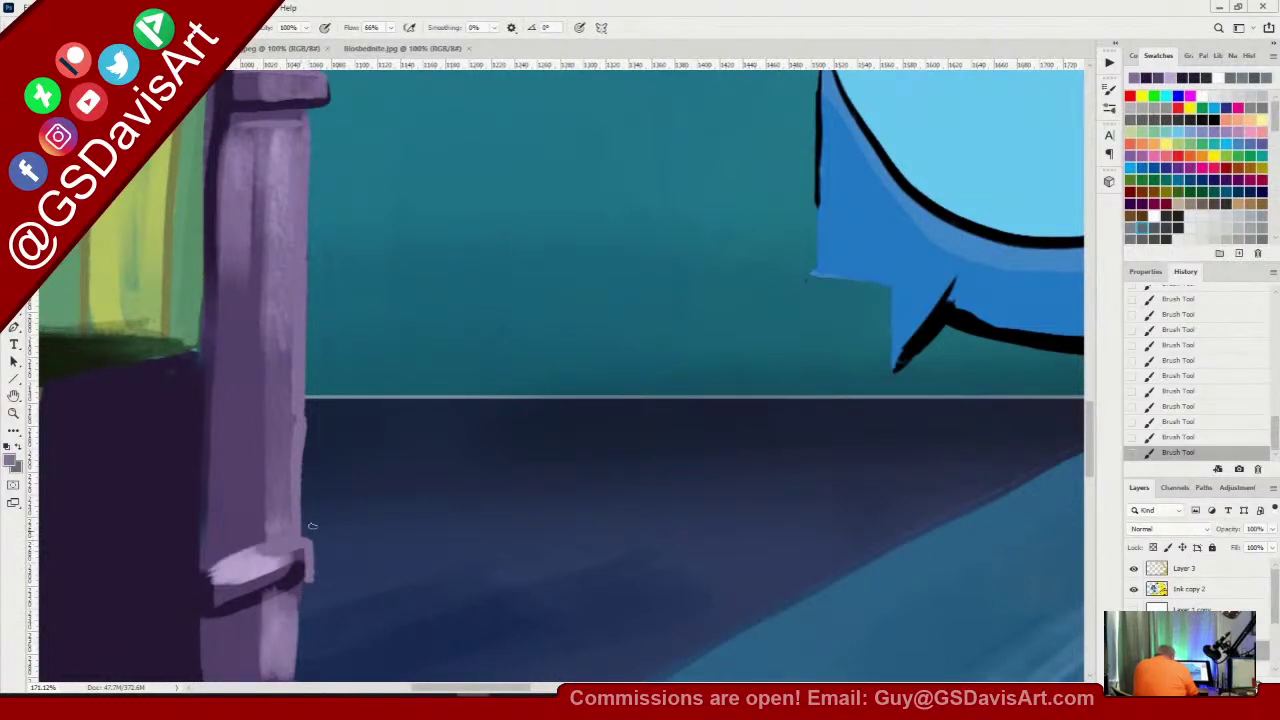
drag(299, 591, 295, 686)
drag(1091, 421, 1088, 458)
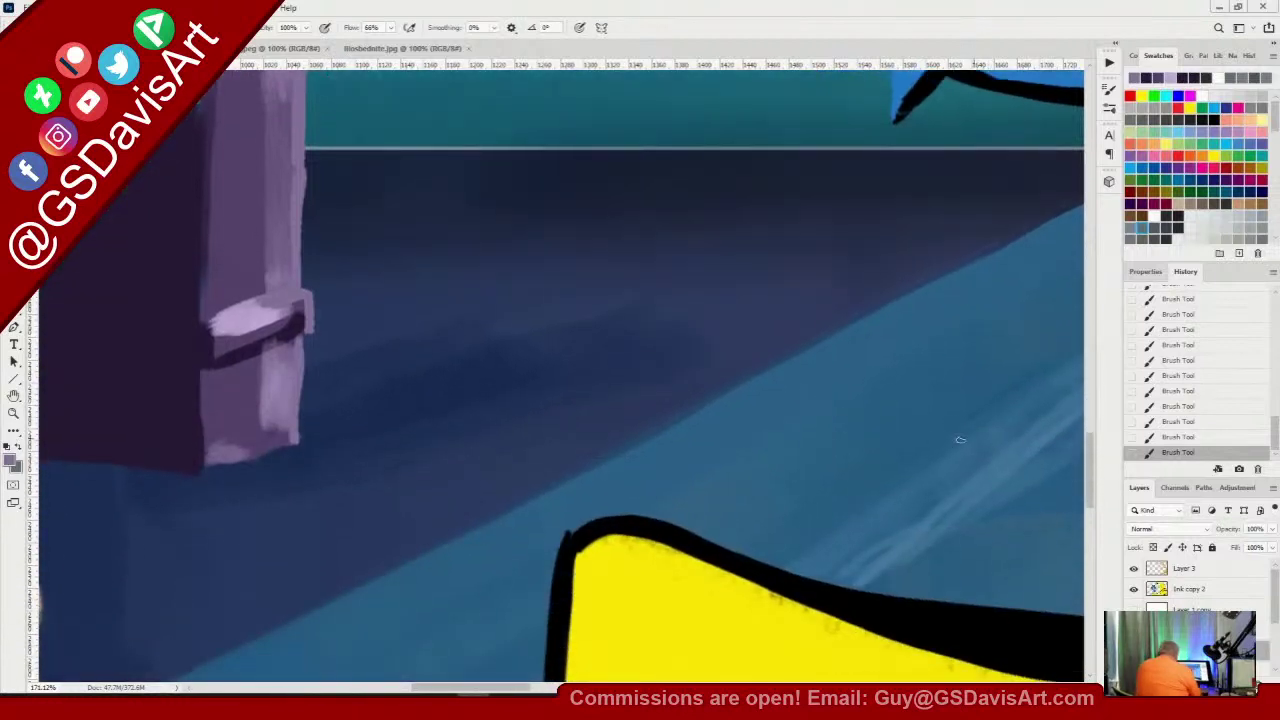
mouse_move(232, 458)
mouse_down()
mouse_move(294, 441)
mouse_move(254, 438)
mouse_move(252, 362)
mouse_move(288, 432)
mouse_up()
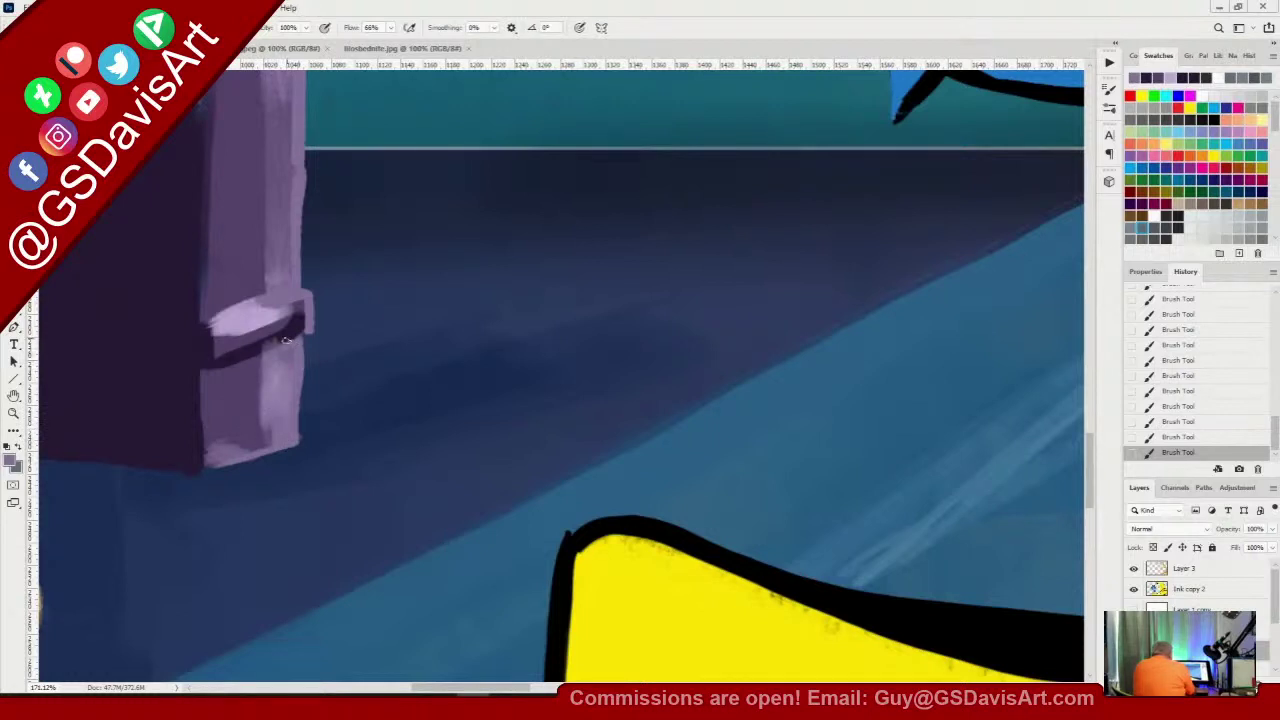
Paint a dark shadow line under the post's lower band and fill the band's face with sampled mid purple
alt+click(243, 349)
mouse_move(284, 338)
mouse_down()
mouse_move(251, 352)
mouse_move(300, 326)
mouse_move(316, 289)
mouse_move(281, 342)
mouse_move(313, 336)
mouse_move(212, 370)
mouse_move(208, 353)
mouse_move(235, 359)
mouse_move(200, 372)
mouse_up()
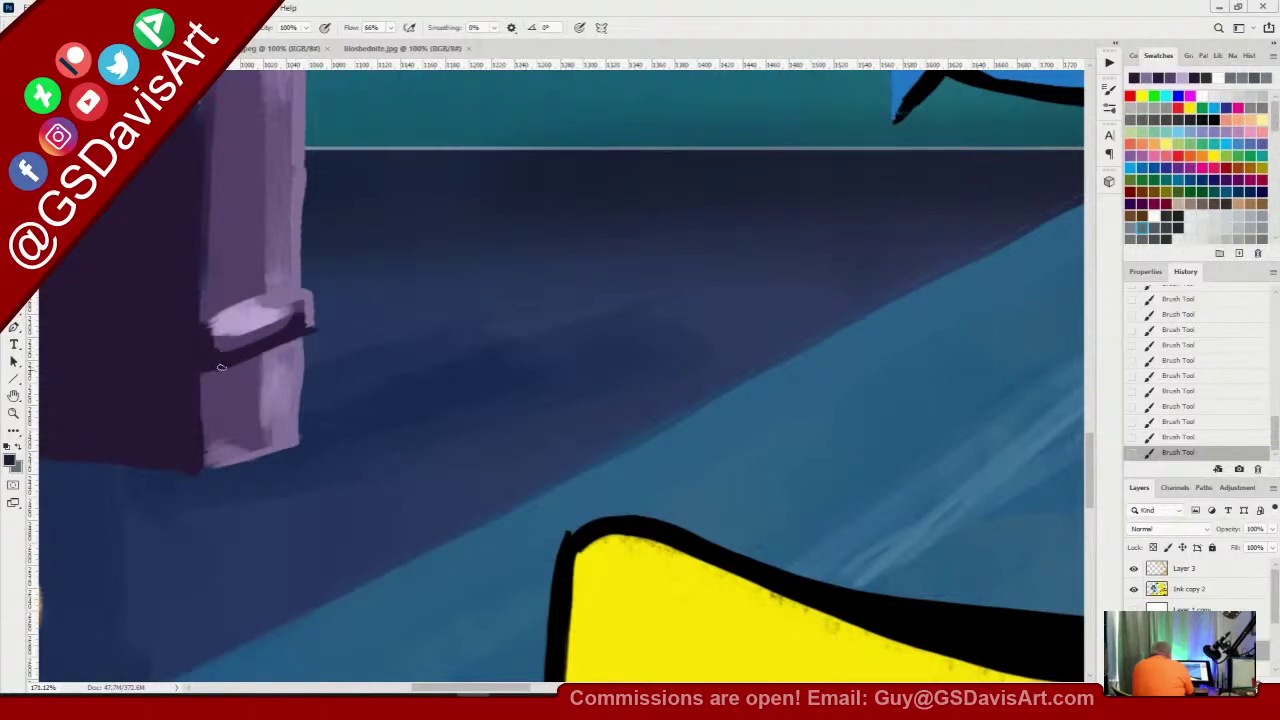
alt+click(232, 339)
mouse_move(253, 338)
mouse_down()
mouse_move(226, 352)
mouse_move(291, 324)
mouse_move(298, 307)
mouse_move(286, 330)
mouse_move(226, 334)
mouse_move(297, 309)
mouse_move(217, 333)
mouse_move(293, 309)
mouse_move(233, 374)
mouse_move(226, 332)
mouse_move(215, 359)
mouse_move(284, 312)
mouse_up()
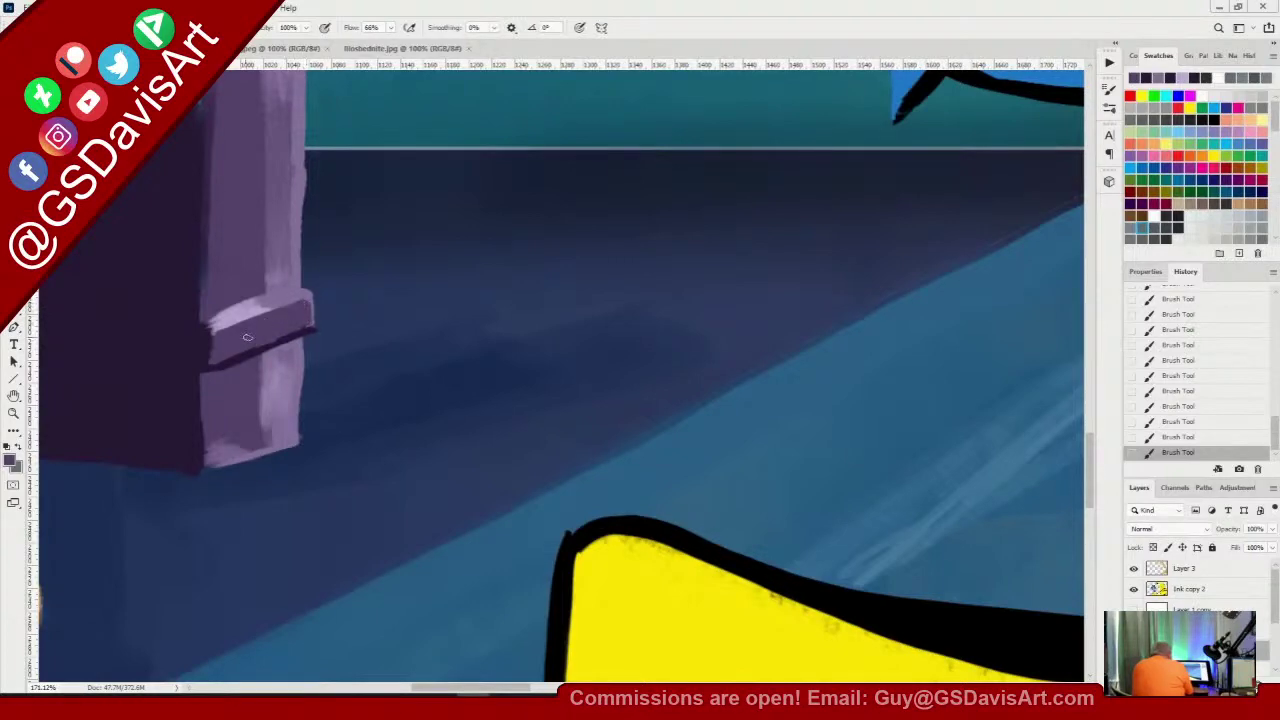
Undo the last brush stroke on the painting
key(ctrl+minus)
key(ctrl+minus)
key(ctrl+minus)
key(ctrl+minus)
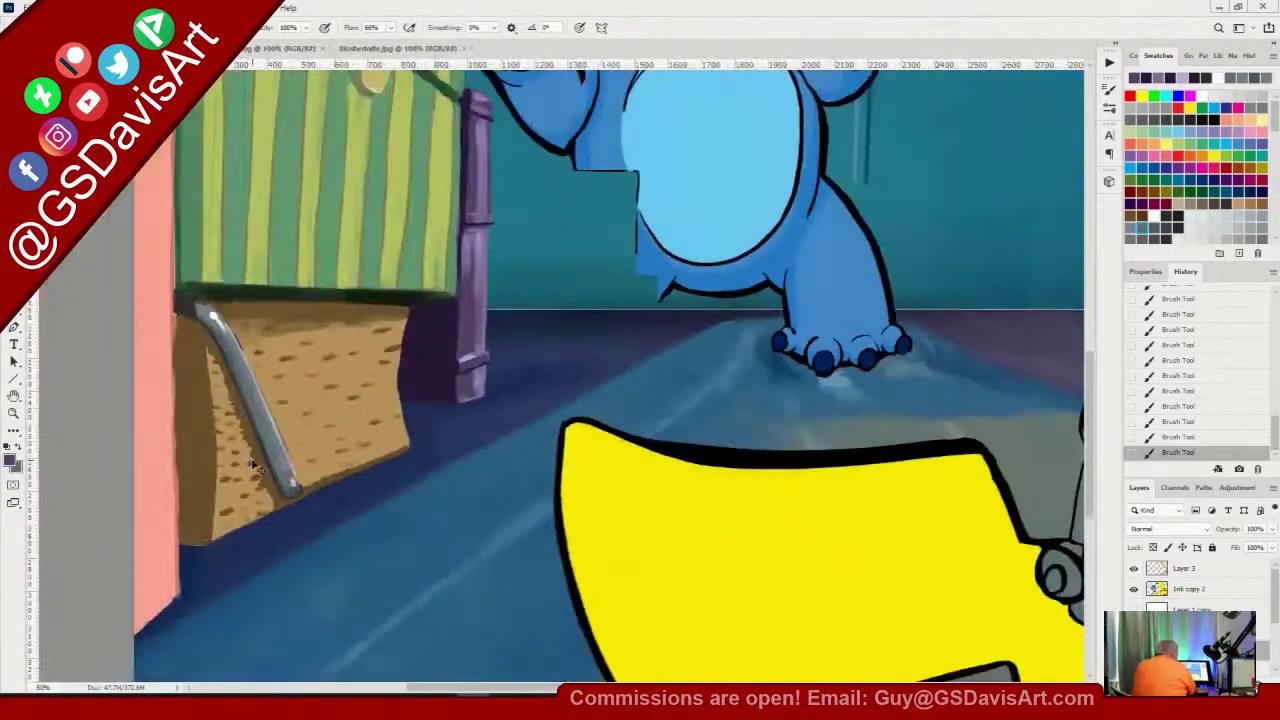
key(ctrl+minus)
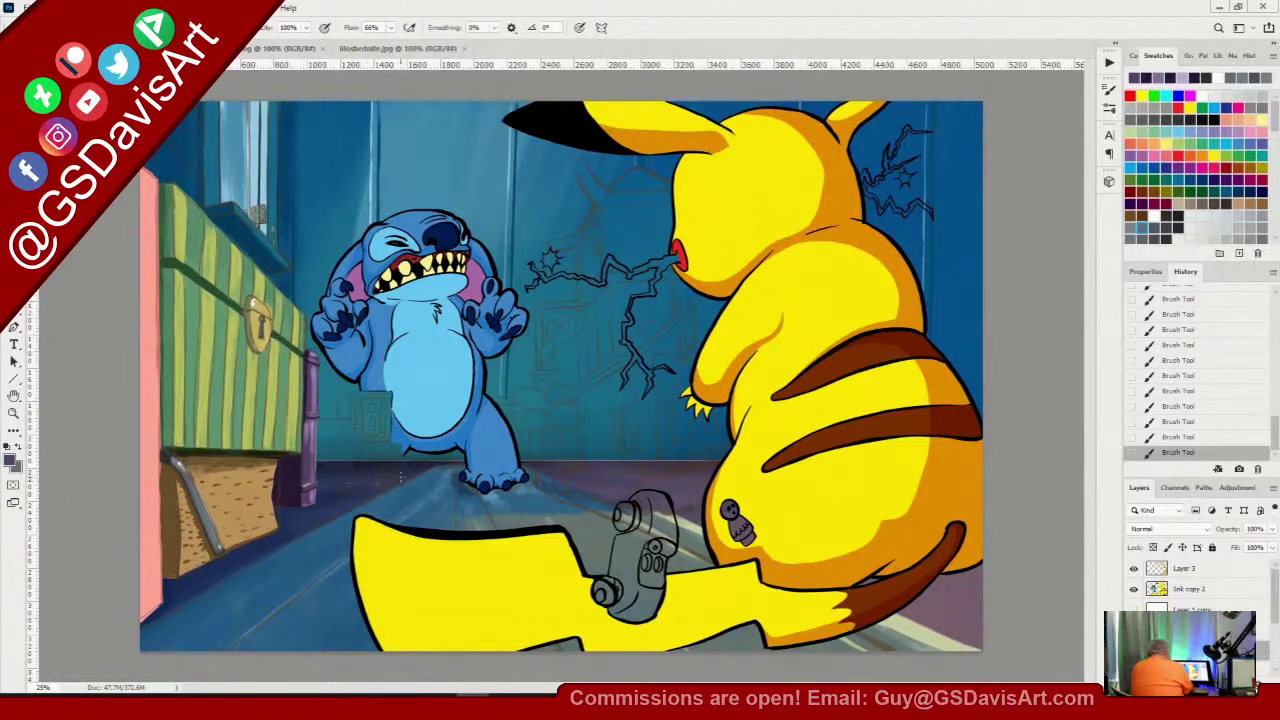
key(ctrl+z)
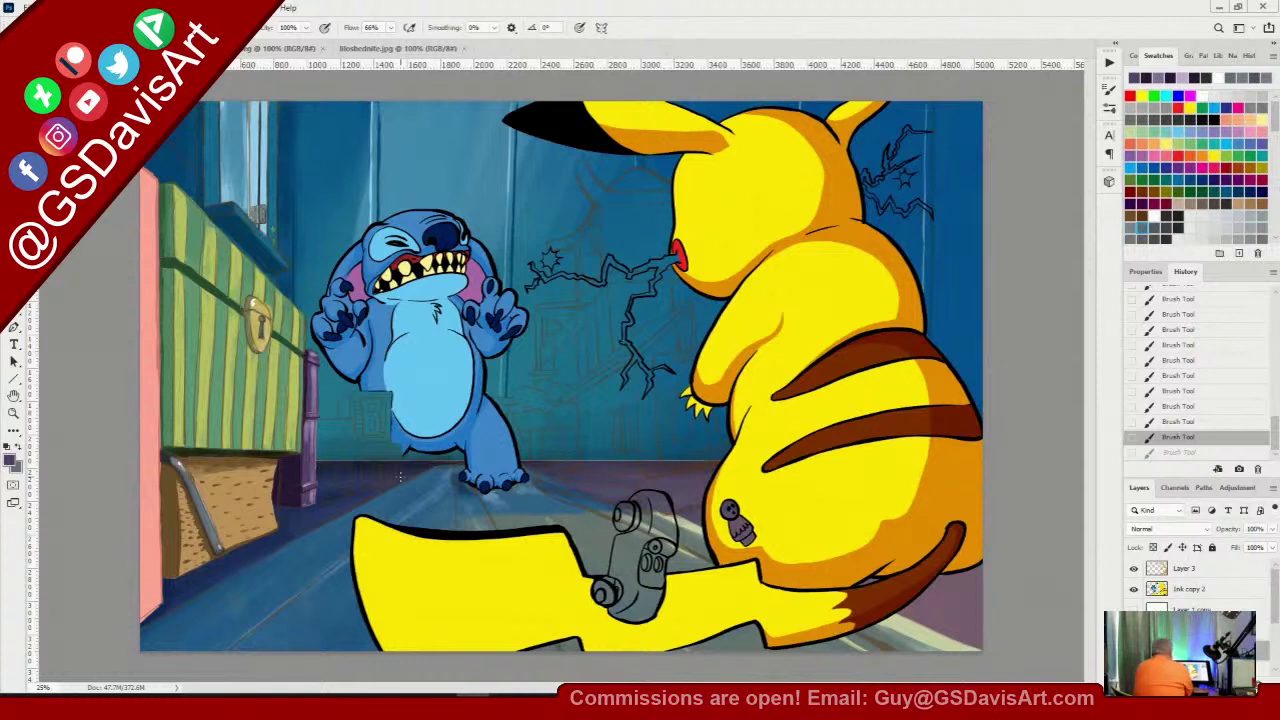
Examine the night bedroom and headboard reference images for background colours and details
click(385, 48)
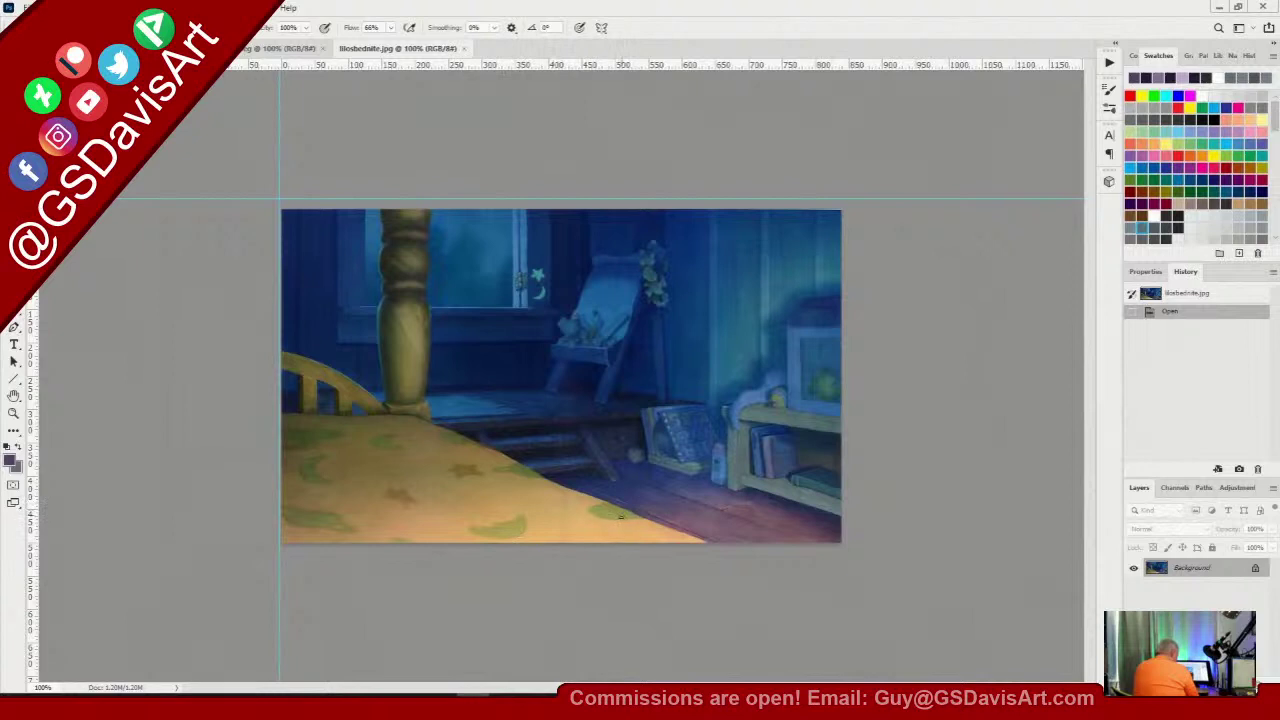
click(285, 48)
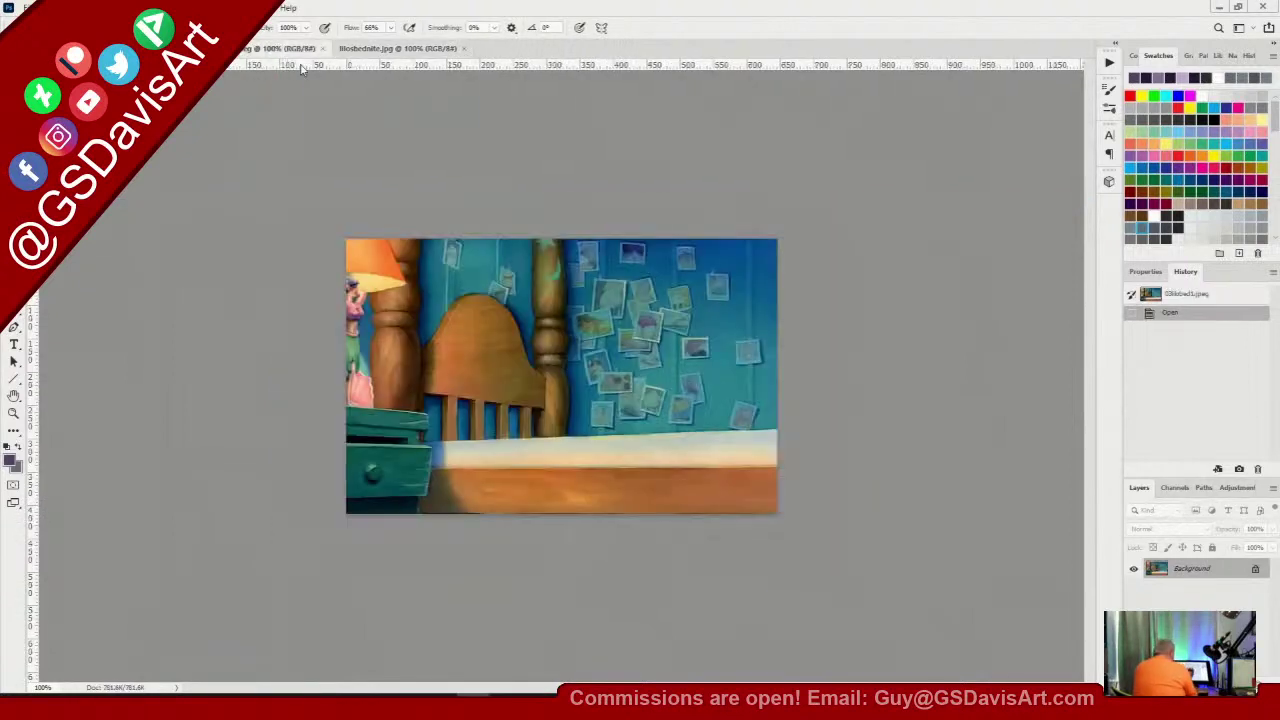
Sample the lampshade's light orange from the headboard reference image and return to the Epic Battle painting
alt+click(404, 258)
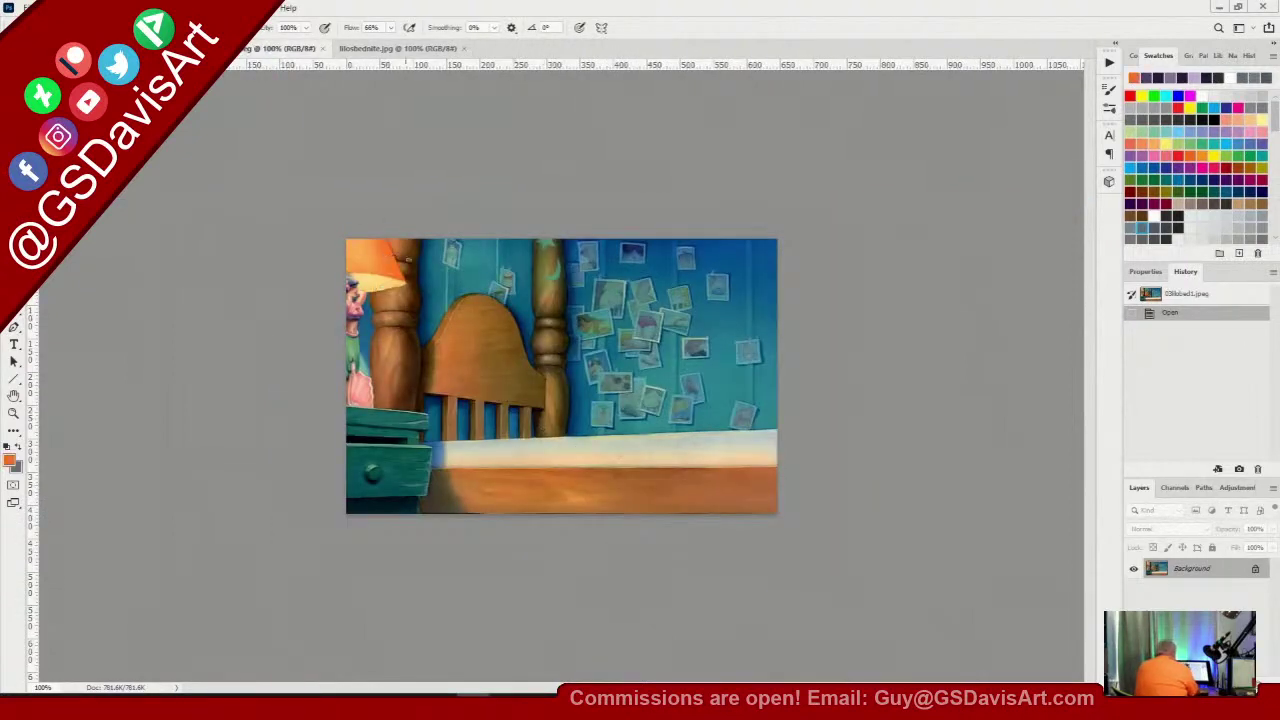
alt+click(360, 290)
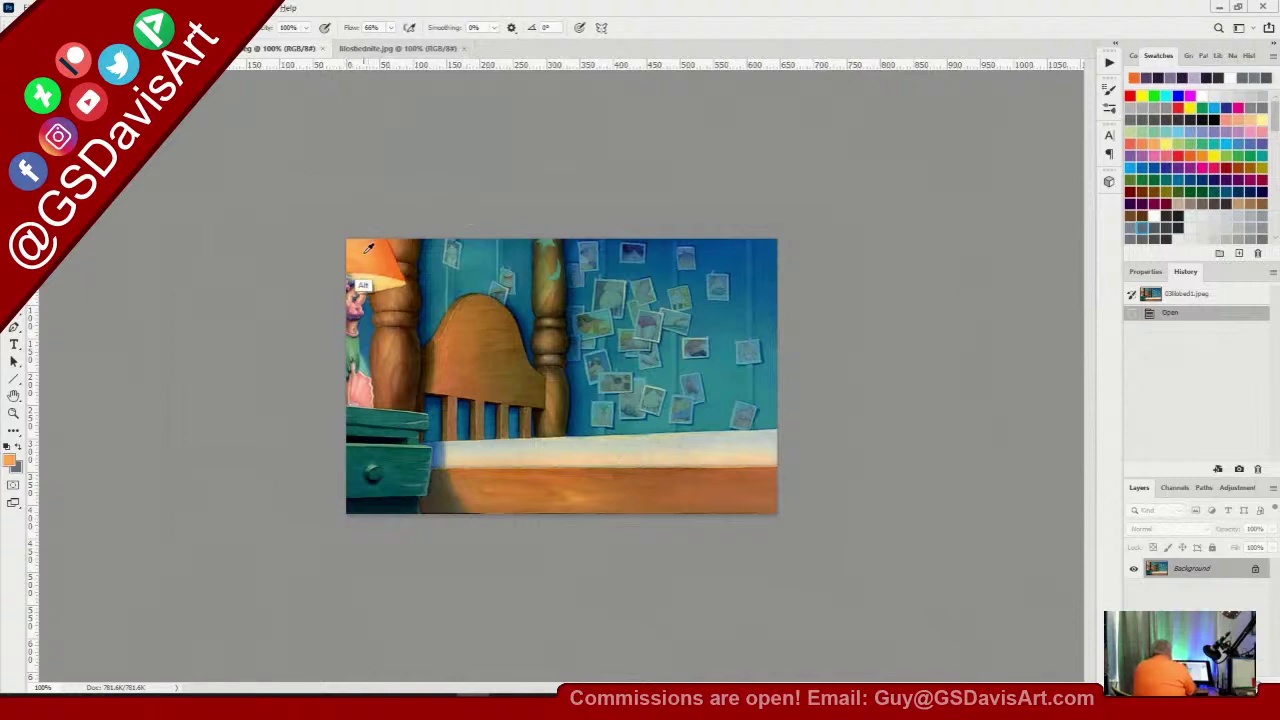
click(405, 48)
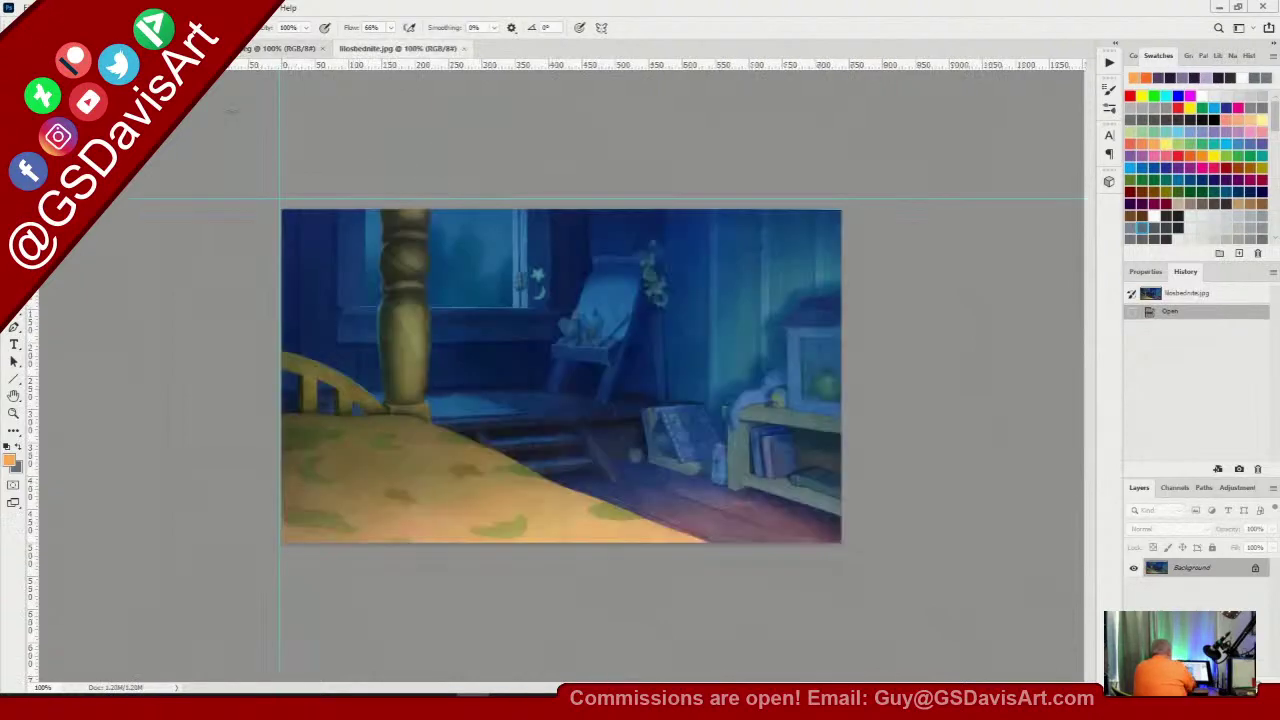
key(ctrl+Tab)
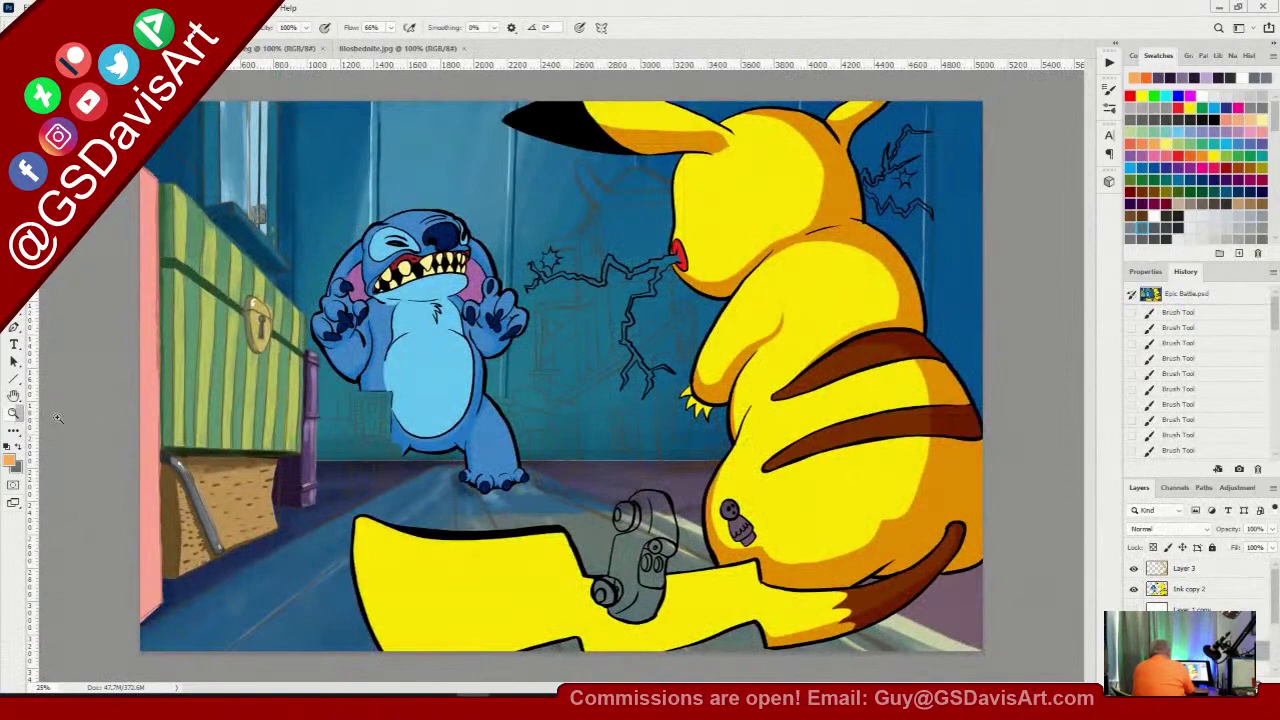
Fill the front face of the toy house beside the purple post with light orange using the Watercolor brush
click(13, 413)
drag(359, 471, 434, 466)
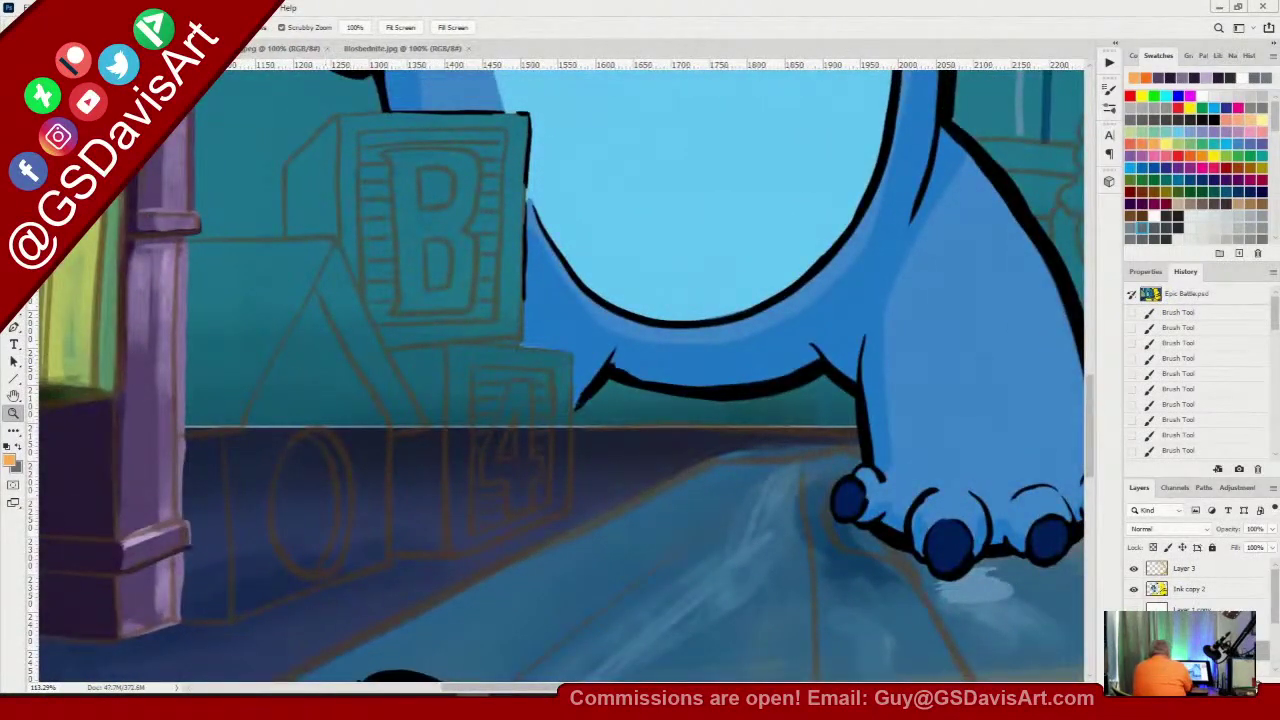
key(b)
right_click(408, 207)
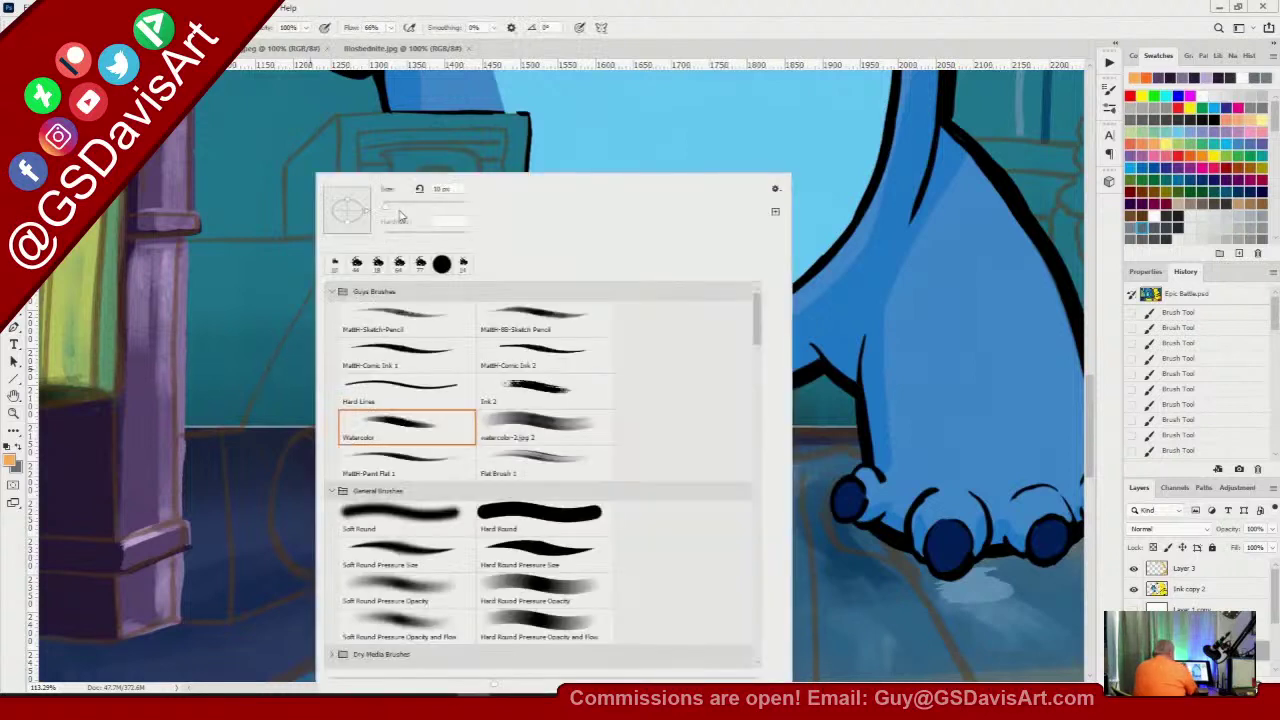
click(466, 9)
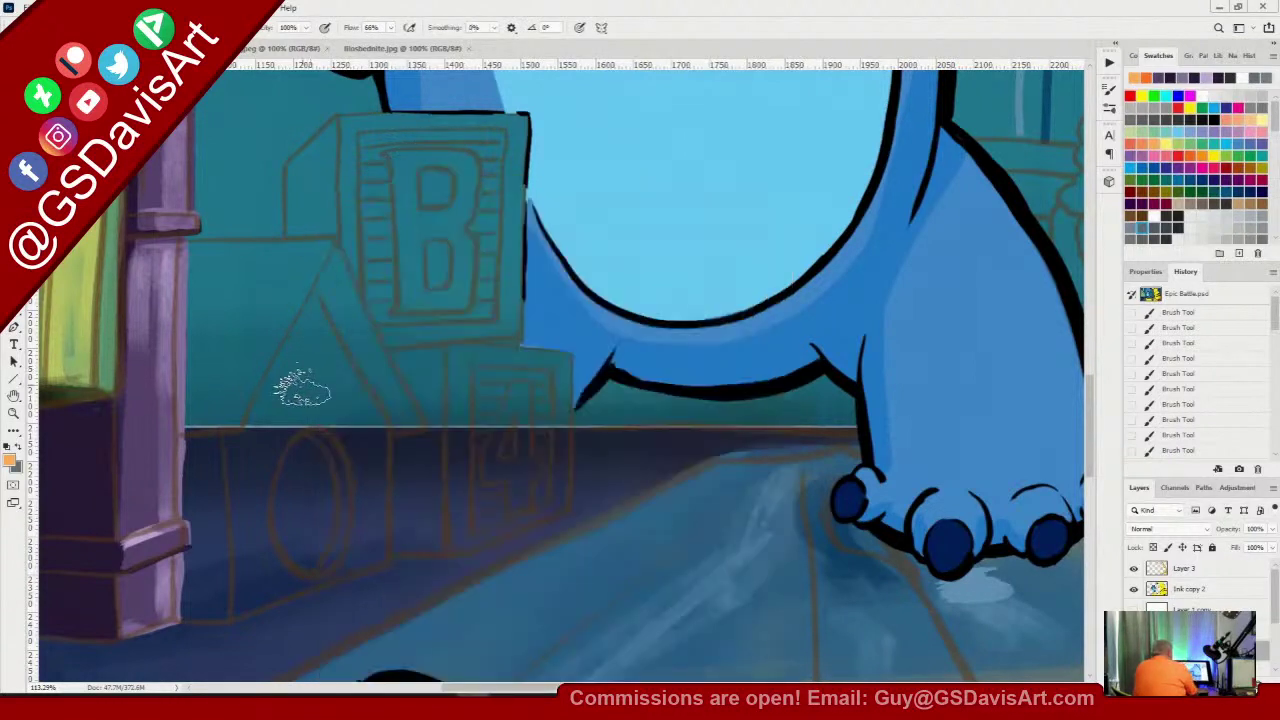
mouse_move(263, 461)
mouse_down()
mouse_move(297, 375)
mouse_move(260, 510)
mouse_move(280, 433)
mouse_move(250, 507)
mouse_move(255, 443)
mouse_move(300, 340)
mouse_move(305, 385)
mouse_move(318, 333)
mouse_move(370, 420)
mouse_move(360, 550)
mouse_move(355, 440)
mouse_move(365, 525)
mouse_move(262, 585)
mouse_move(340, 555)
mouse_move(258, 585)
mouse_move(245, 550)
mouse_move(235, 585)
mouse_move(245, 595)
mouse_move(280, 500)
mouse_move(272, 560)
mouse_move(310, 411)
mouse_move(309, 524)
mouse_up()
mouse_move(290, 405)
mouse_down()
mouse_move(250, 400)
mouse_move(337, 251)
mouse_move(255, 405)
mouse_up()
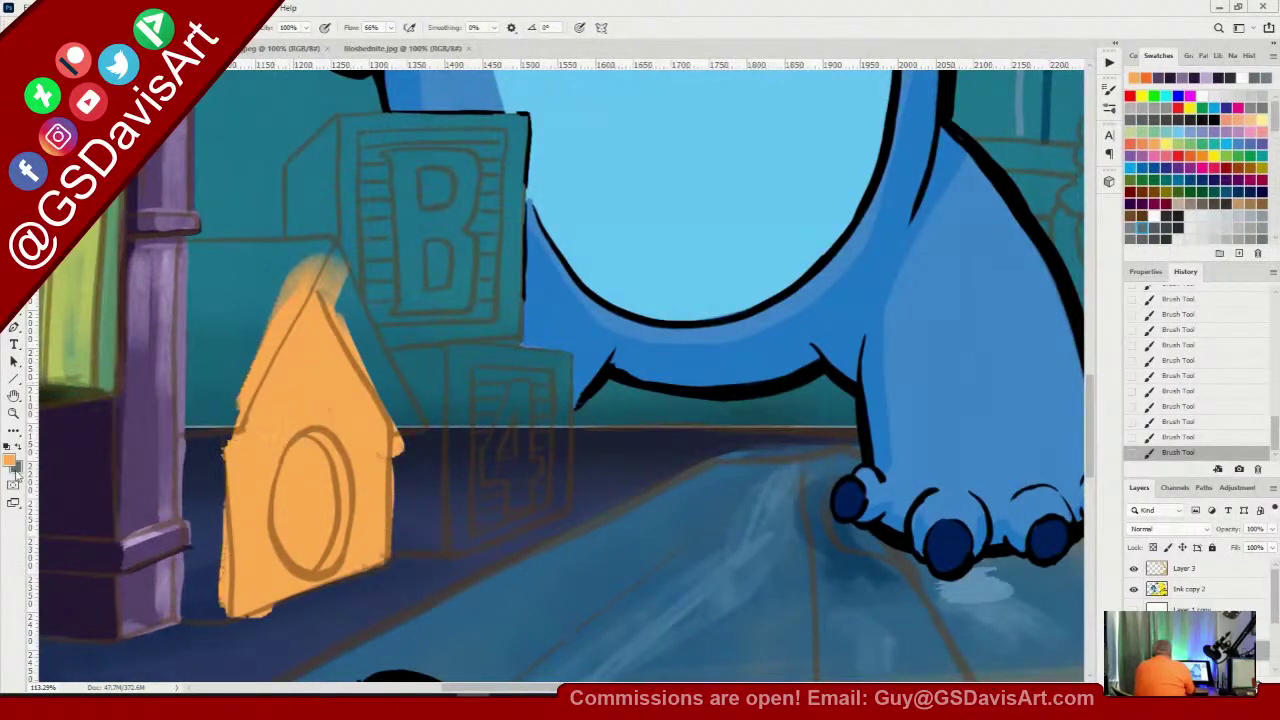
Paint the toy house's roof, side wall and doorway shading in a darker orange with a smaller Watercolor brush
click(12, 459)
click(661, 199)
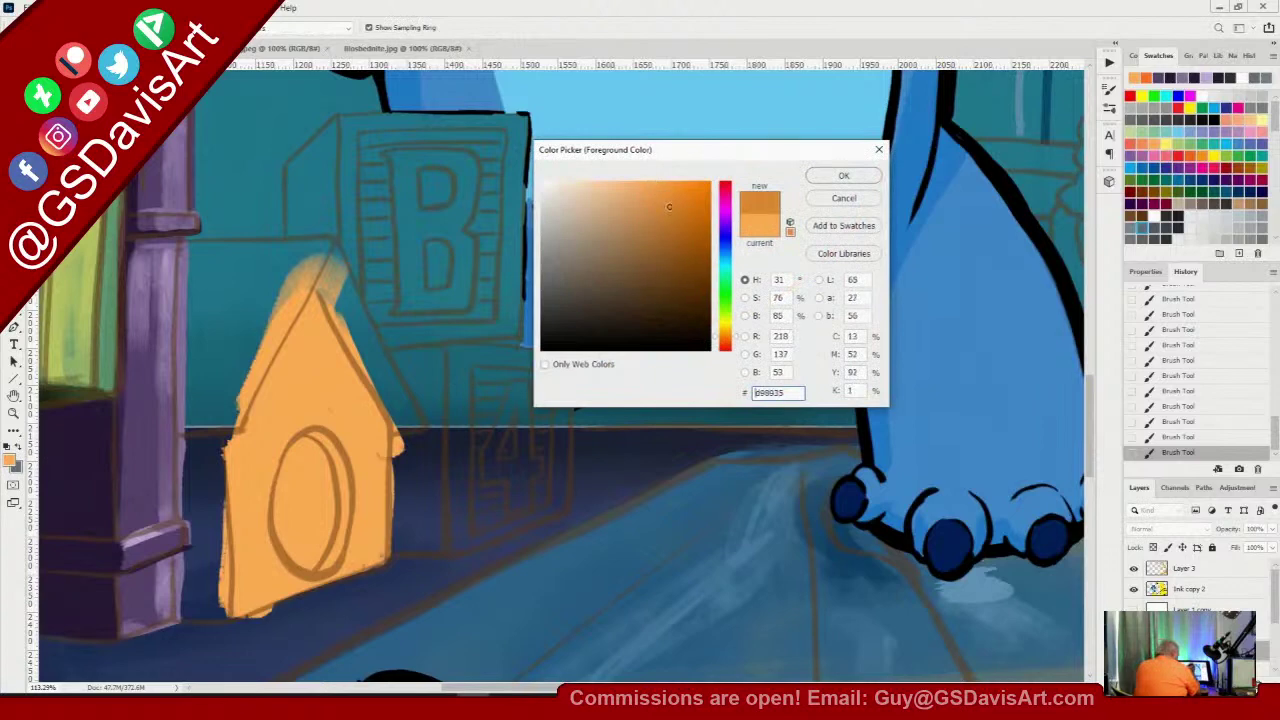
click(843, 175)
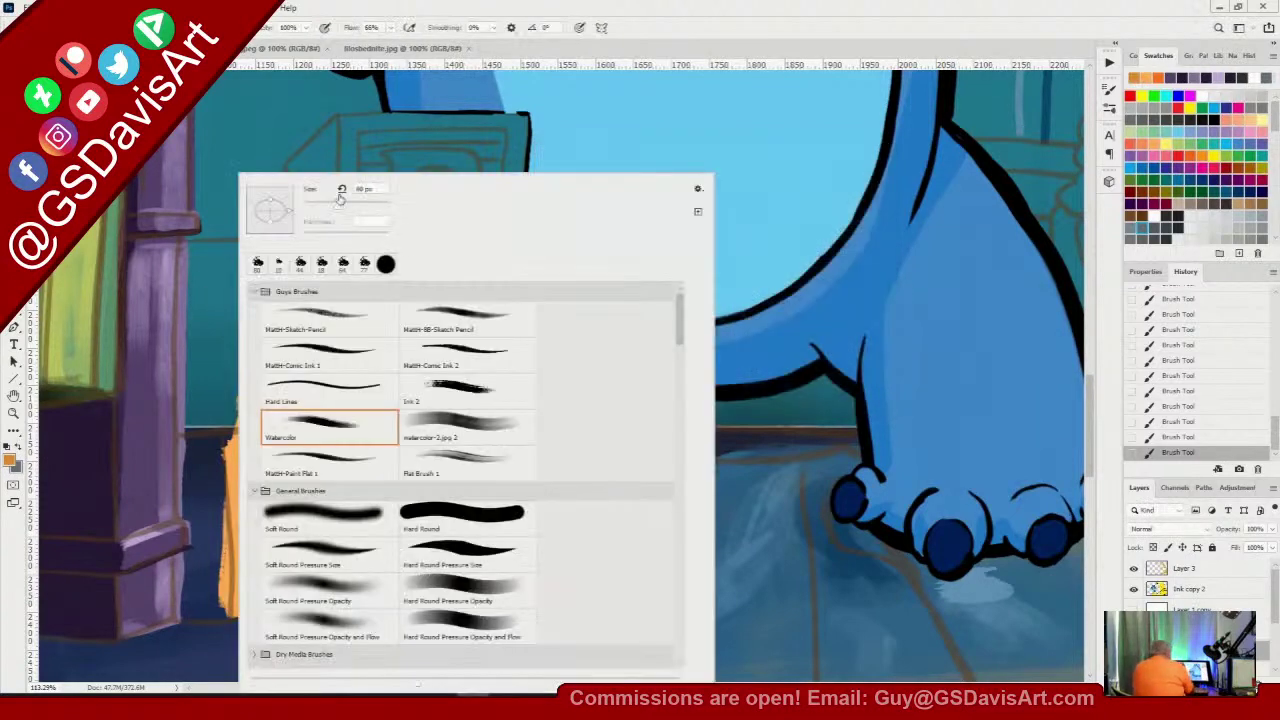
click(326, 206)
click(418, 15)
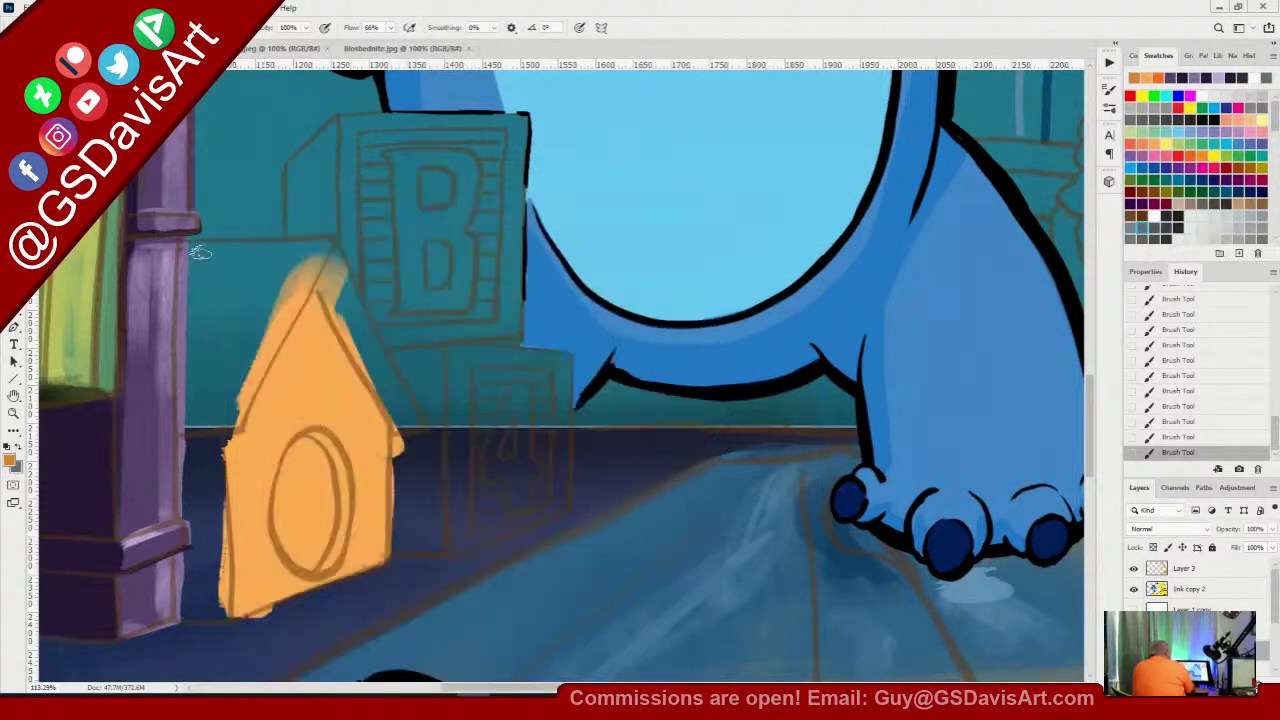
mouse_move(248, 318)
mouse_down()
mouse_move(221, 381)
mouse_move(256, 316)
mouse_move(221, 410)
mouse_move(266, 324)
mouse_move(239, 410)
mouse_move(322, 244)
mouse_move(232, 245)
mouse_move(328, 240)
mouse_move(297, 250)
mouse_move(272, 291)
mouse_move(265, 278)
mouse_move(216, 355)
mouse_move(197, 253)
mouse_move(194, 425)
mouse_move(232, 422)
mouse_move(220, 422)
mouse_move(212, 347)
mouse_move(210, 393)
mouse_move(215, 264)
mouse_move(208, 286)
mouse_move(222, 272)
mouse_move(215, 337)
mouse_move(251, 256)
mouse_move(201, 327)
mouse_move(196, 249)
mouse_move(193, 427)
mouse_move(213, 418)
mouse_move(270, 438)
mouse_move(227, 460)
mouse_move(210, 440)
mouse_move(215, 620)
mouse_up()
mouse_move(210, 440)
mouse_down()
mouse_move(191, 450)
mouse_move(196, 598)
mouse_move(187, 560)
mouse_move(193, 612)
mouse_move(192, 598)
mouse_move(207, 606)
mouse_up()
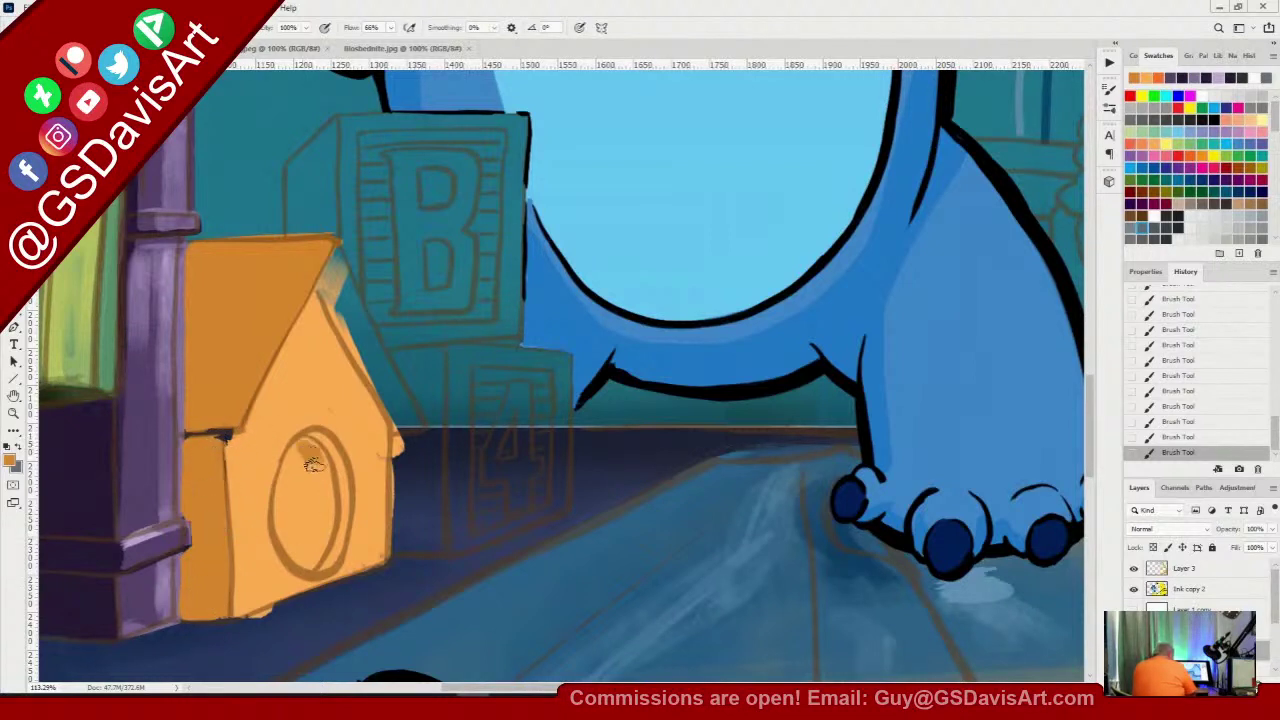
mouse_move(304, 445)
mouse_down()
mouse_move(335, 512)
mouse_move(320, 563)
mouse_move(330, 459)
mouse_move(335, 527)
mouse_move(302, 441)
mouse_move(321, 440)
mouse_move(329, 466)
mouse_move(317, 472)
mouse_move(320, 563)
mouse_move(318, 530)
mouse_up()
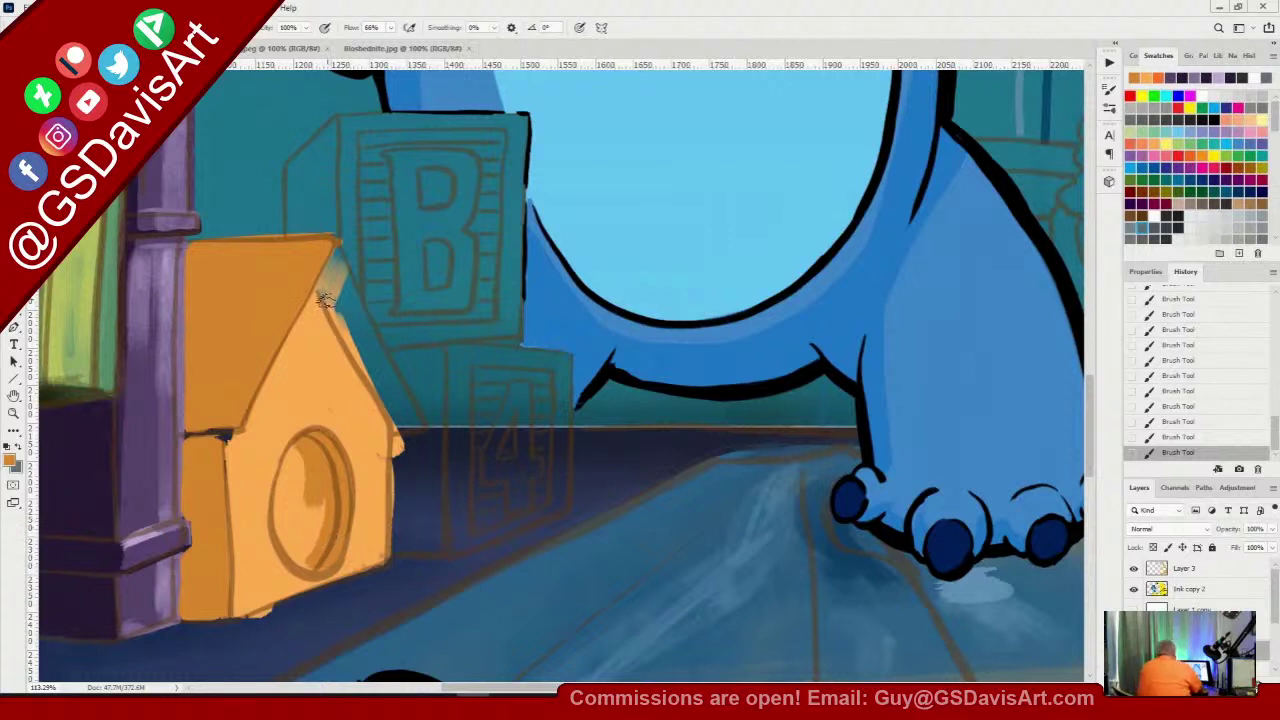
mouse_move(325, 290)
mouse_down()
mouse_move(401, 424)
mouse_move(341, 292)
mouse_move(323, 288)
mouse_move(336, 259)
mouse_move(395, 393)
mouse_up()
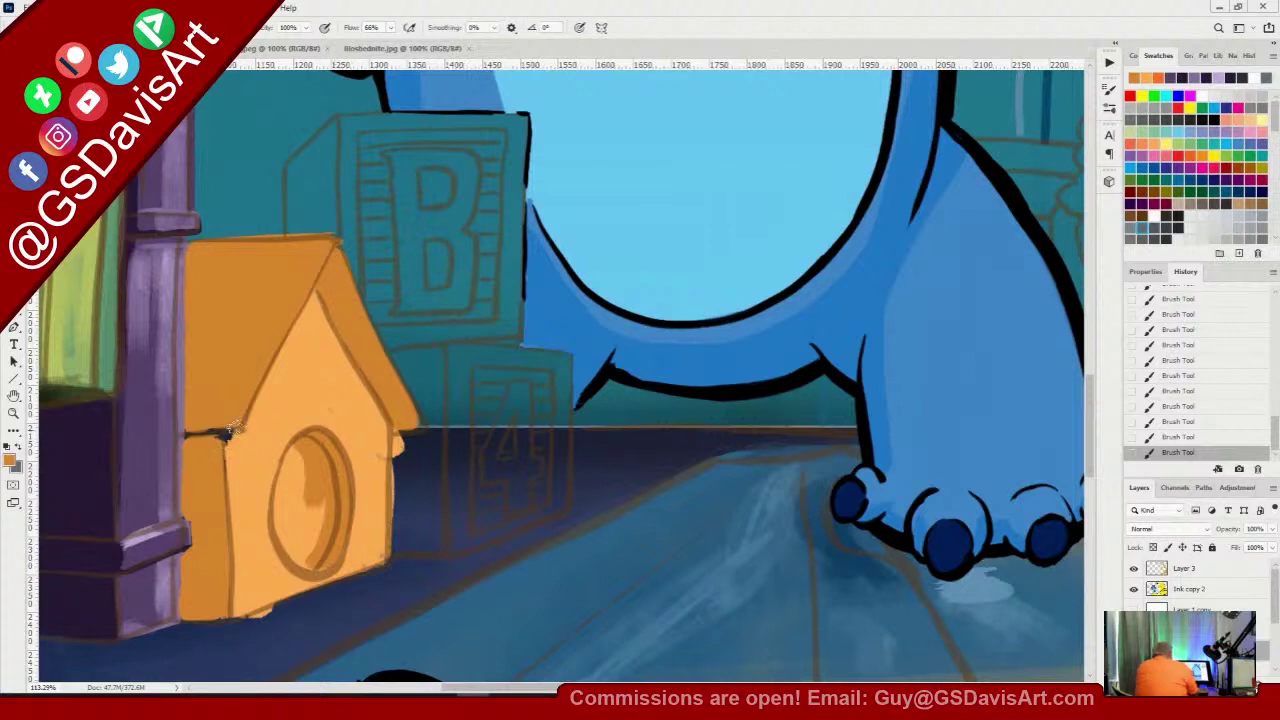
Cover the dark gap under the toy house's left eave and tidy the adjoining edges with a 12 px brush
right_click(365, 374)
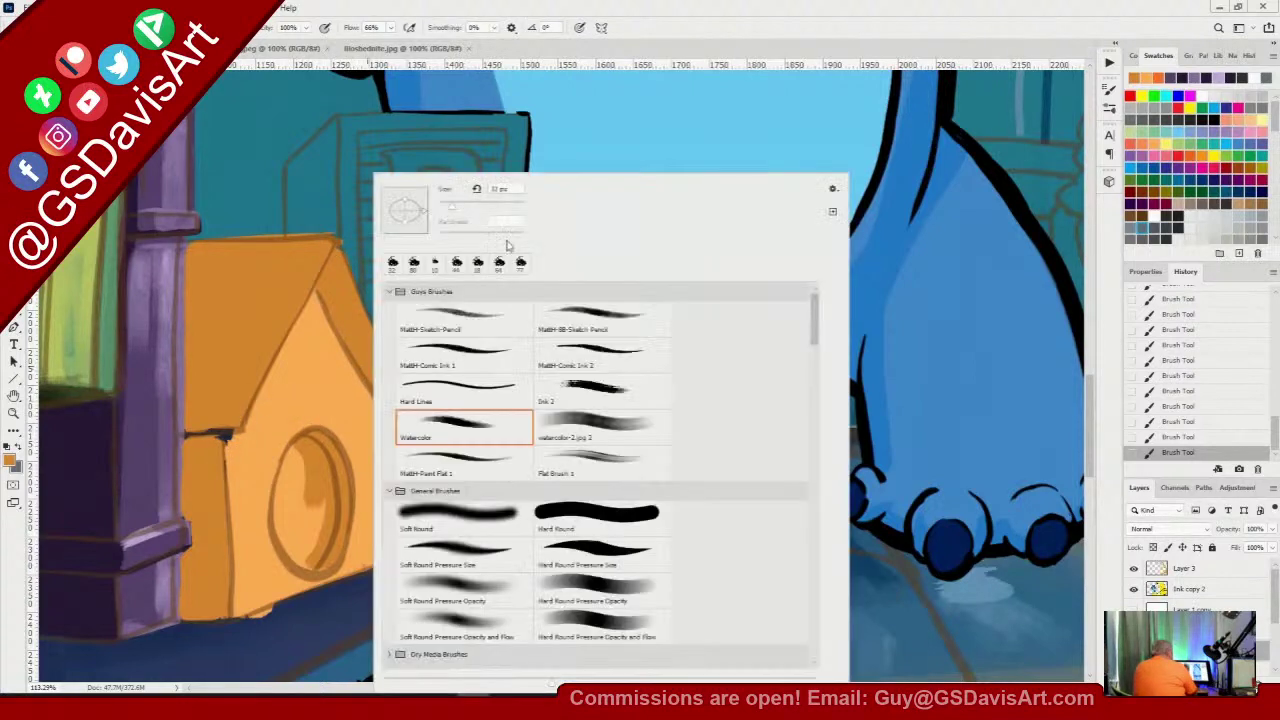
click(445, 208)
click(496, 12)
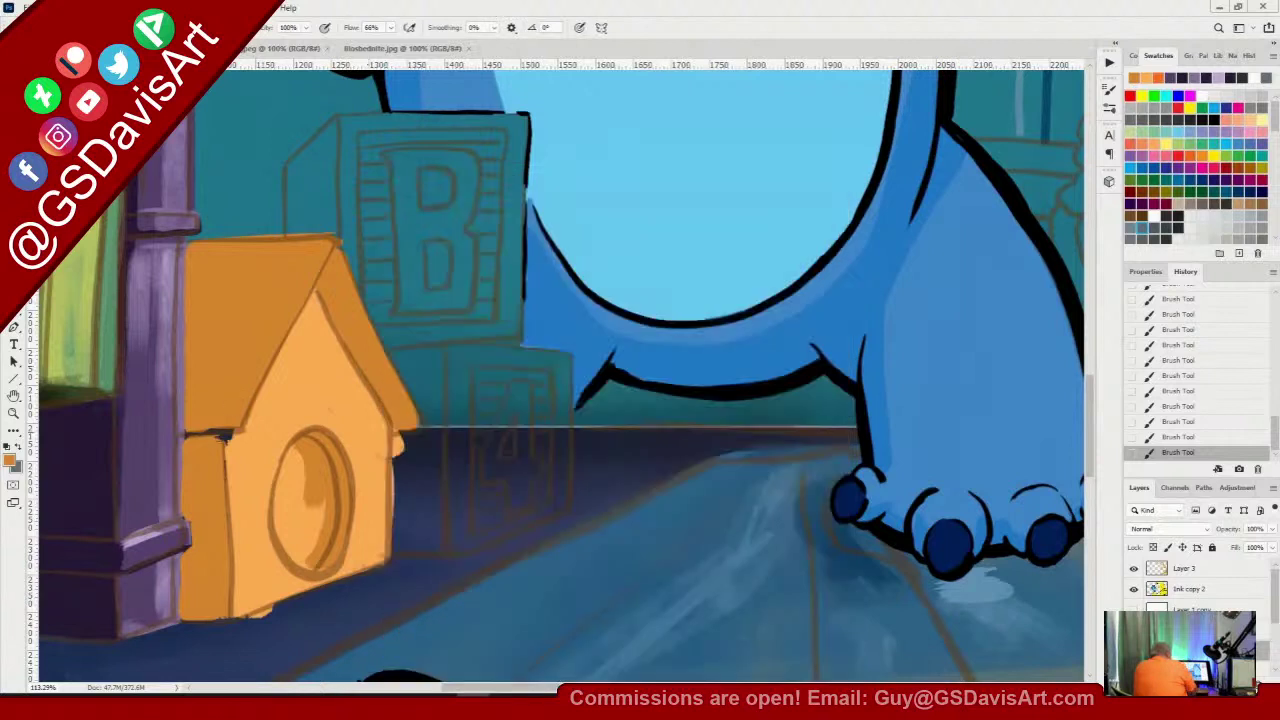
drag(190, 435, 203, 433)
alt+click(250, 455)
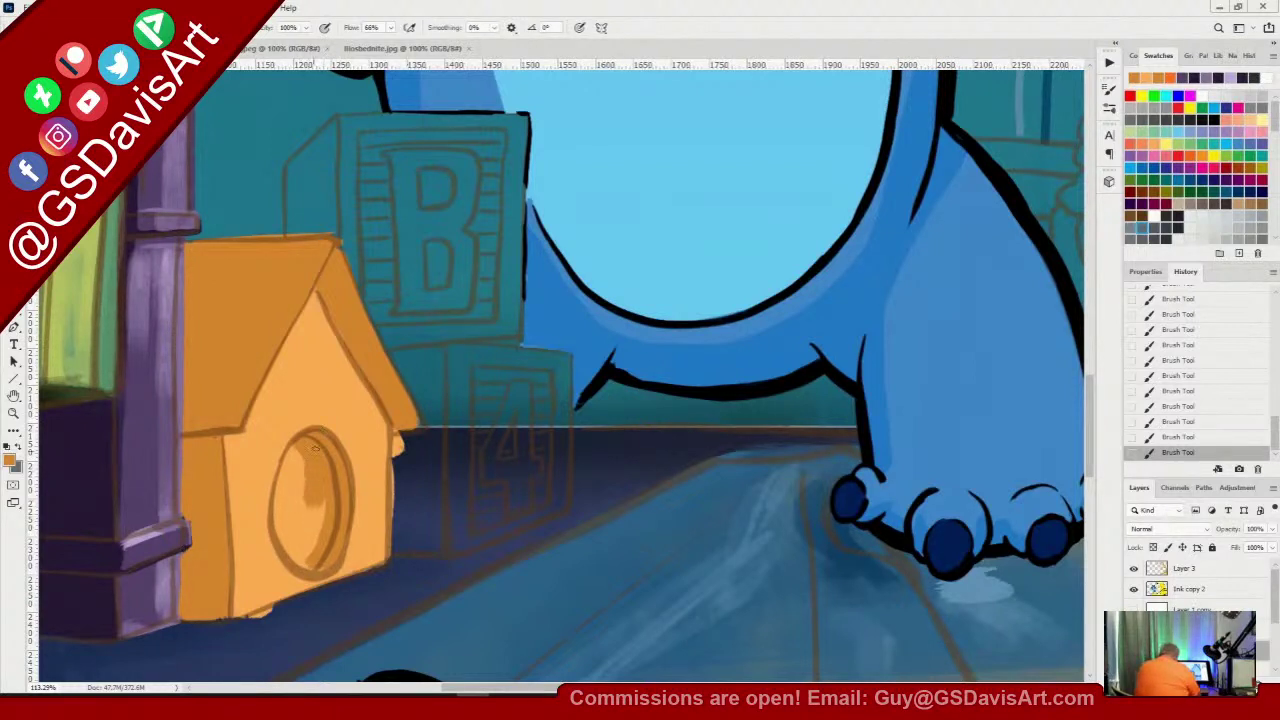
Choose a dark brown and fill the toy house's oval doorway opening, leaving the lighter rim around it
click(10, 460)
click(681, 260)
click(830, 181)
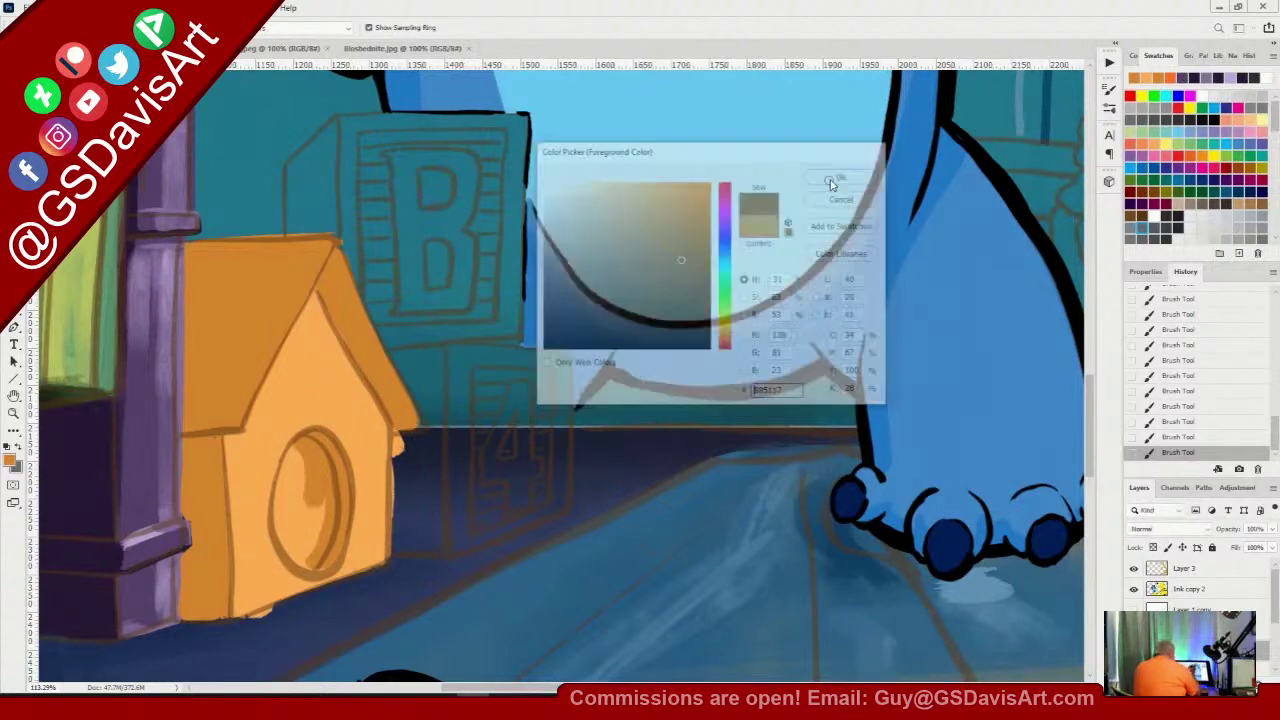
mouse_move(298, 449)
mouse_down()
mouse_move(277, 522)
mouse_move(302, 566)
mouse_up()
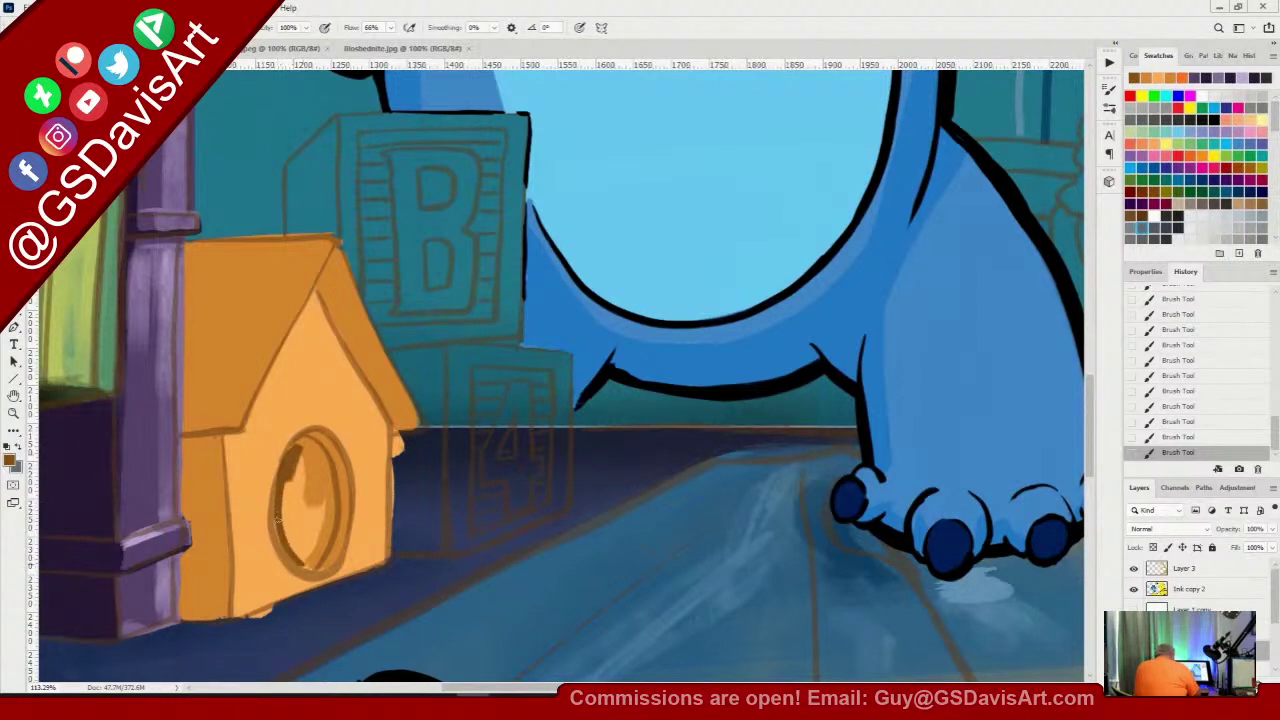
mouse_move(276, 518)
mouse_down()
mouse_move(301, 560)
mouse_move(330, 524)
mouse_move(317, 453)
mouse_up()
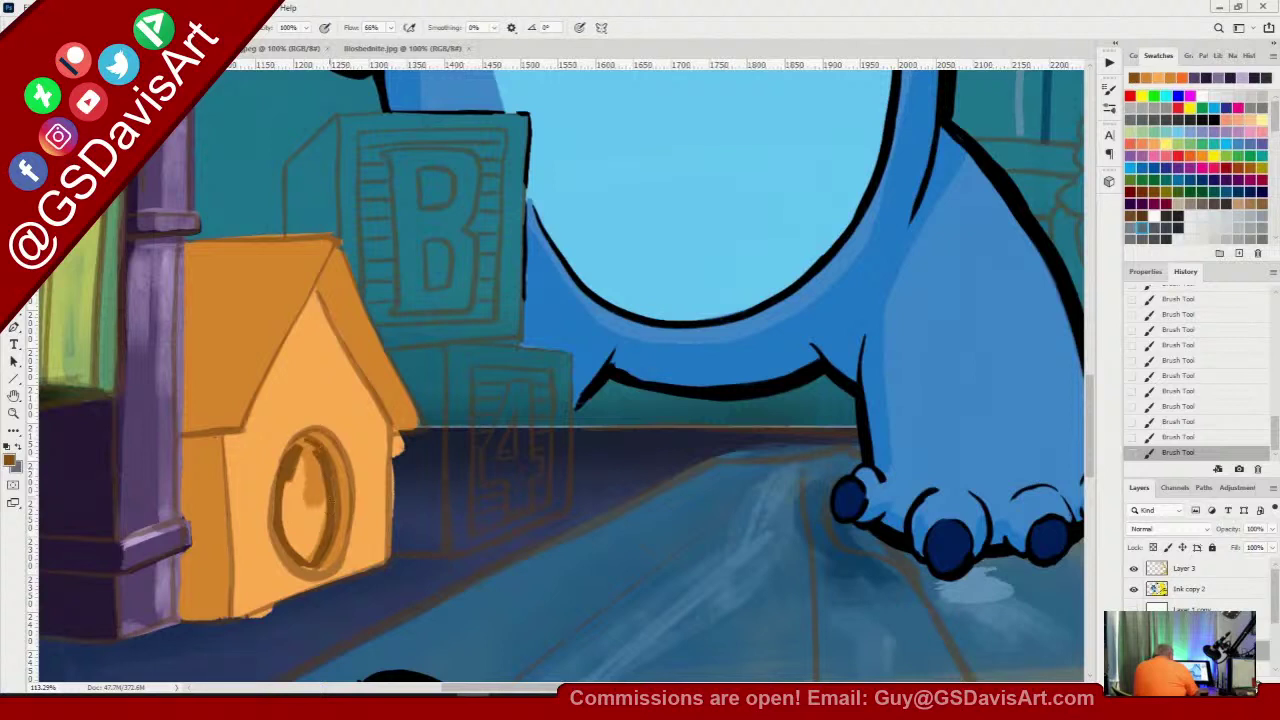
mouse_move(298, 445)
mouse_down()
mouse_move(290, 508)
mouse_move(308, 490)
mouse_move(324, 509)
mouse_move(288, 508)
mouse_move(306, 560)
mouse_up()
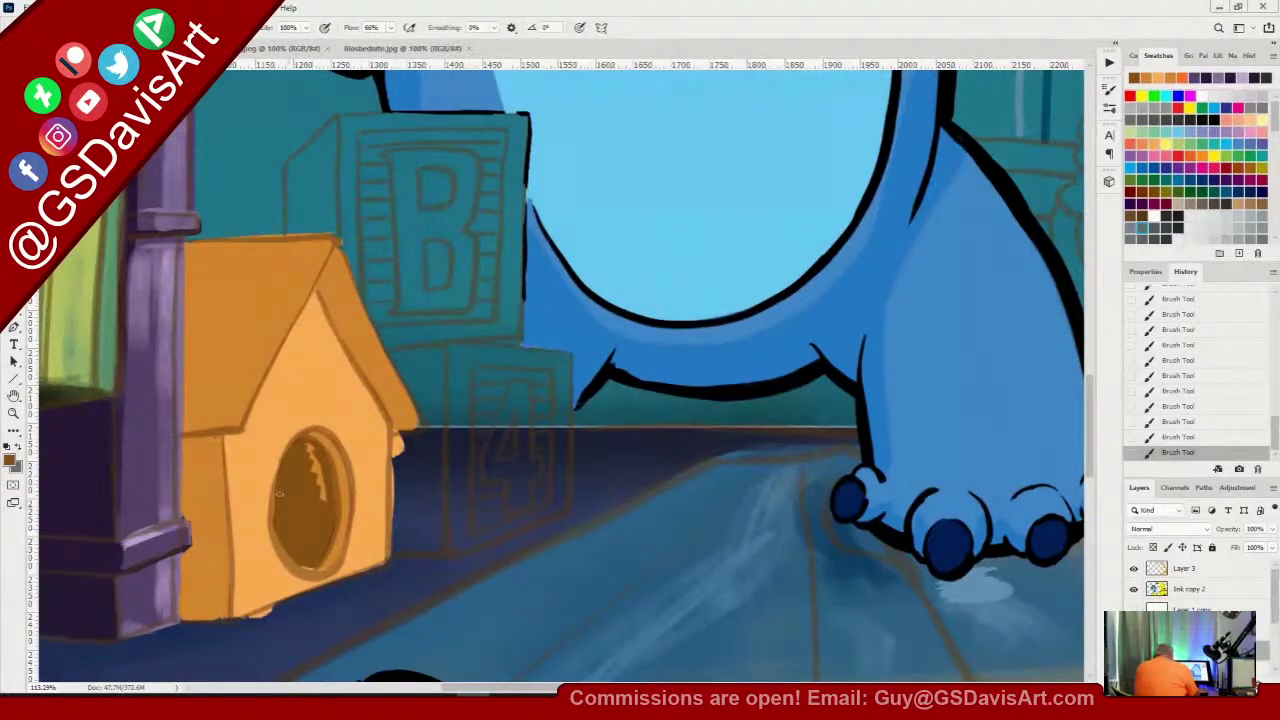
drag(301, 446, 324, 496)
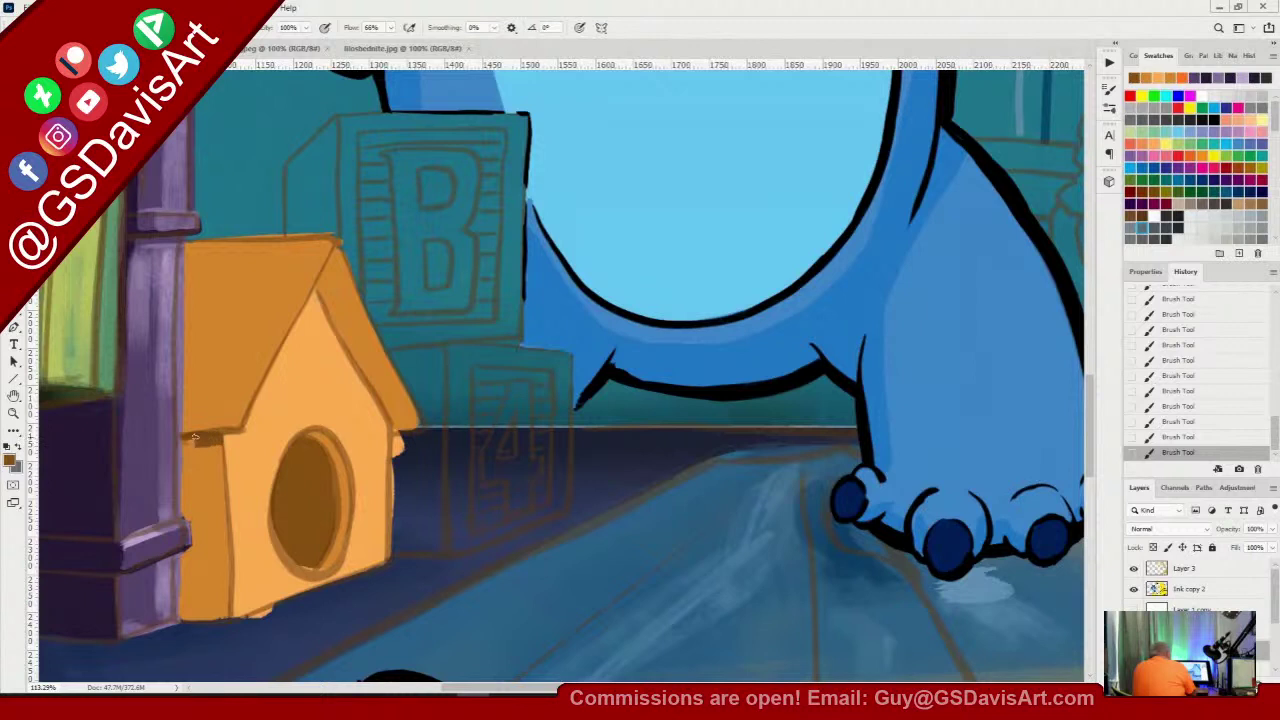
Paint brown shadow strokes down the toy house's side wall where it meets the purple post
drag(186, 470, 183, 511)
drag(185, 436, 186, 507)
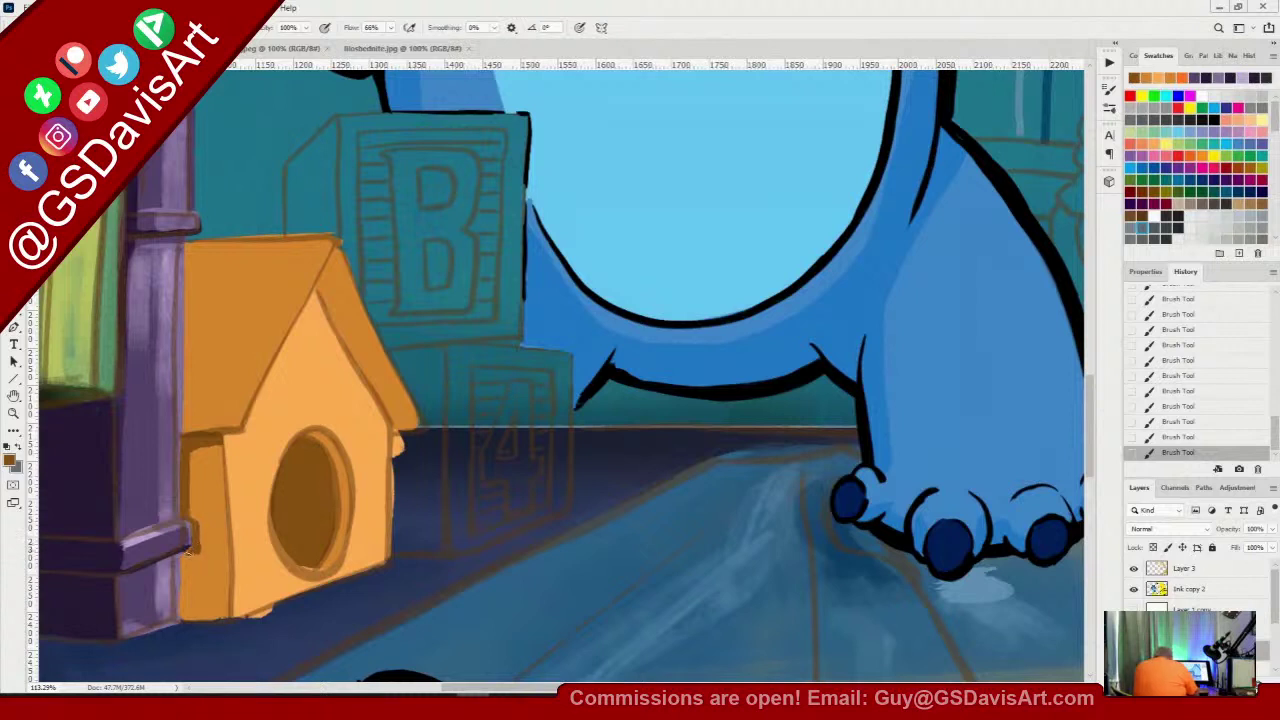
drag(186, 553, 184, 563)
mouse_move(194, 552)
mouse_down()
mouse_move(194, 617)
mouse_move(197, 550)
mouse_up()
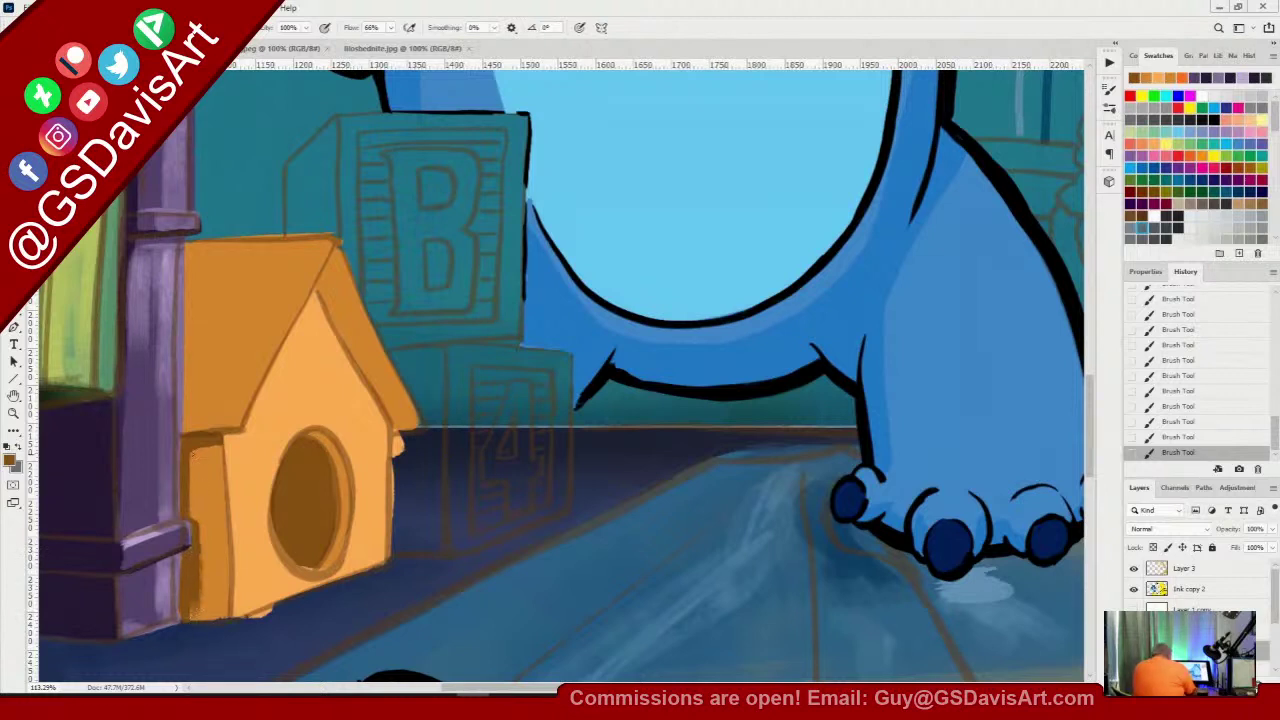
drag(193, 458, 198, 530)
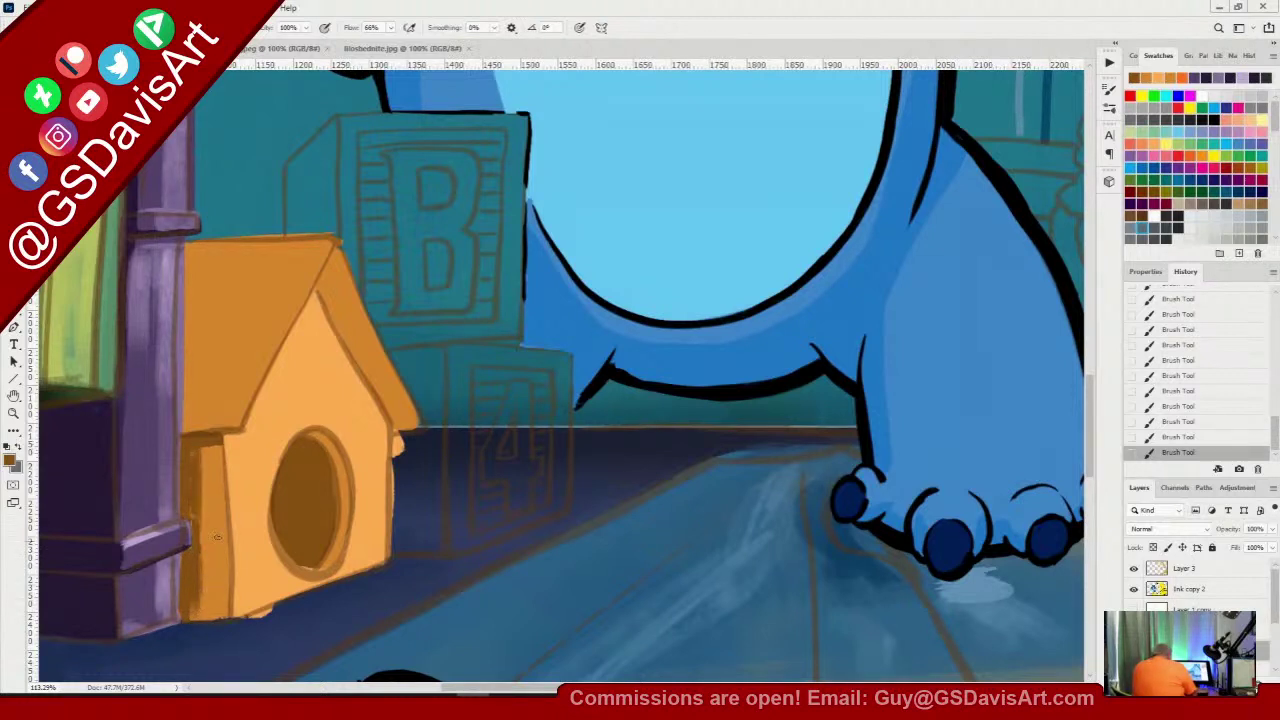
Enlarge the brush and soften the brown shading across the toy house's side wall, touching up the doorway opening
right_click(214, 516)
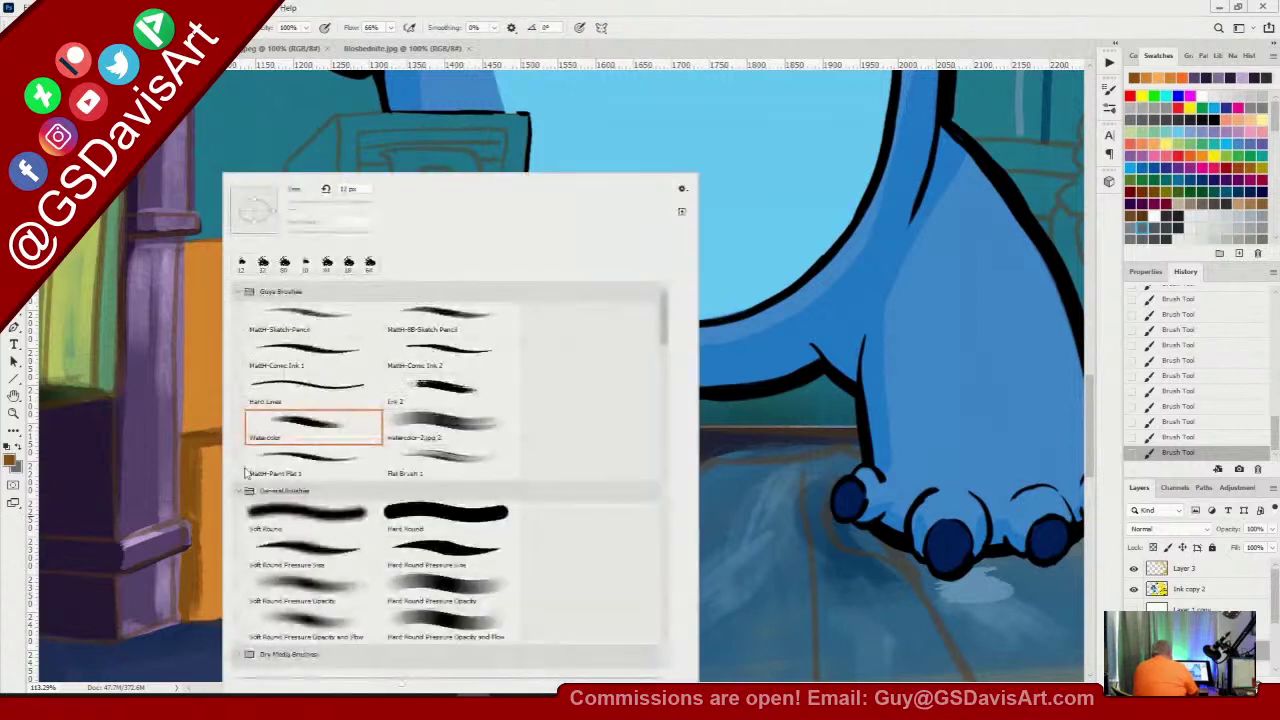
click(305, 208)
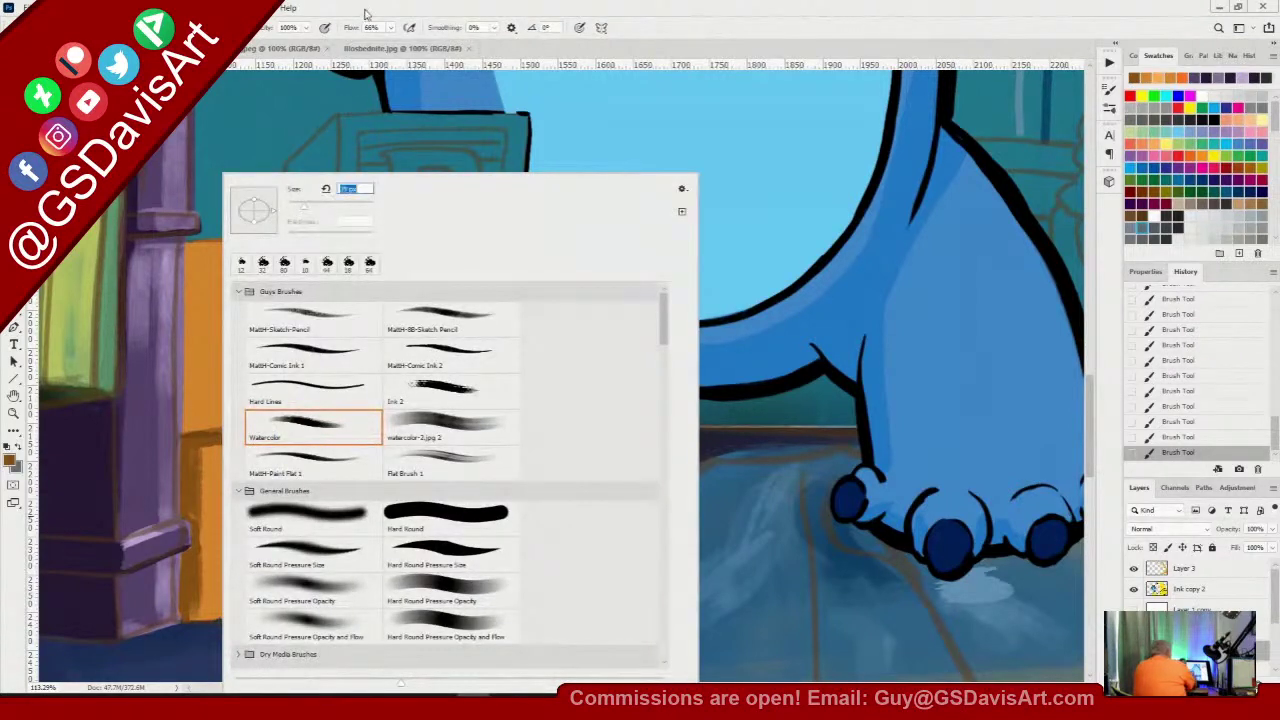
click(366, 12)
drag(205, 453, 203, 590)
mouse_move(201, 538)
mouse_down()
mouse_move(196, 610)
mouse_move(195, 454)
mouse_move(203, 515)
mouse_up()
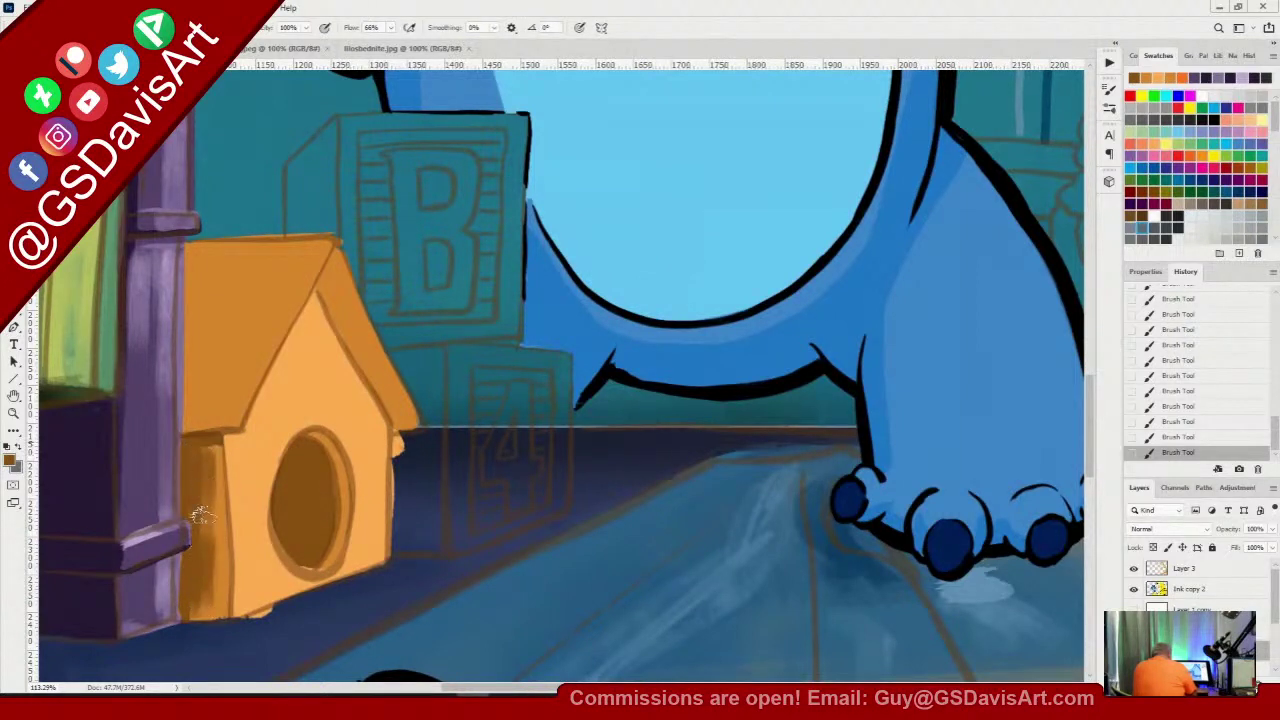
mouse_move(200, 442)
mouse_down()
mouse_move(193, 500)
mouse_move(207, 481)
mouse_move(210, 521)
mouse_move(201, 615)
mouse_up()
drag(309, 465, 305, 563)
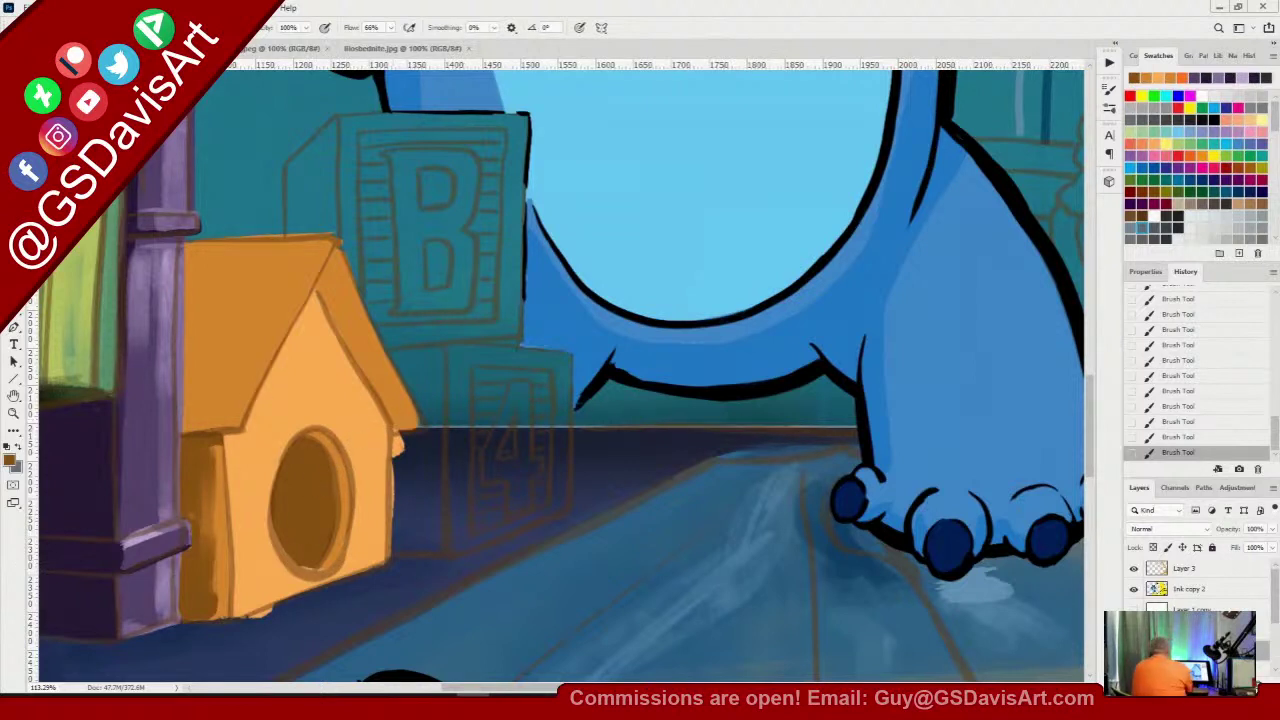
Erase the stray orange beyond the toy house's right wall and cover the spill under its base with sampled floor colour
key(e)
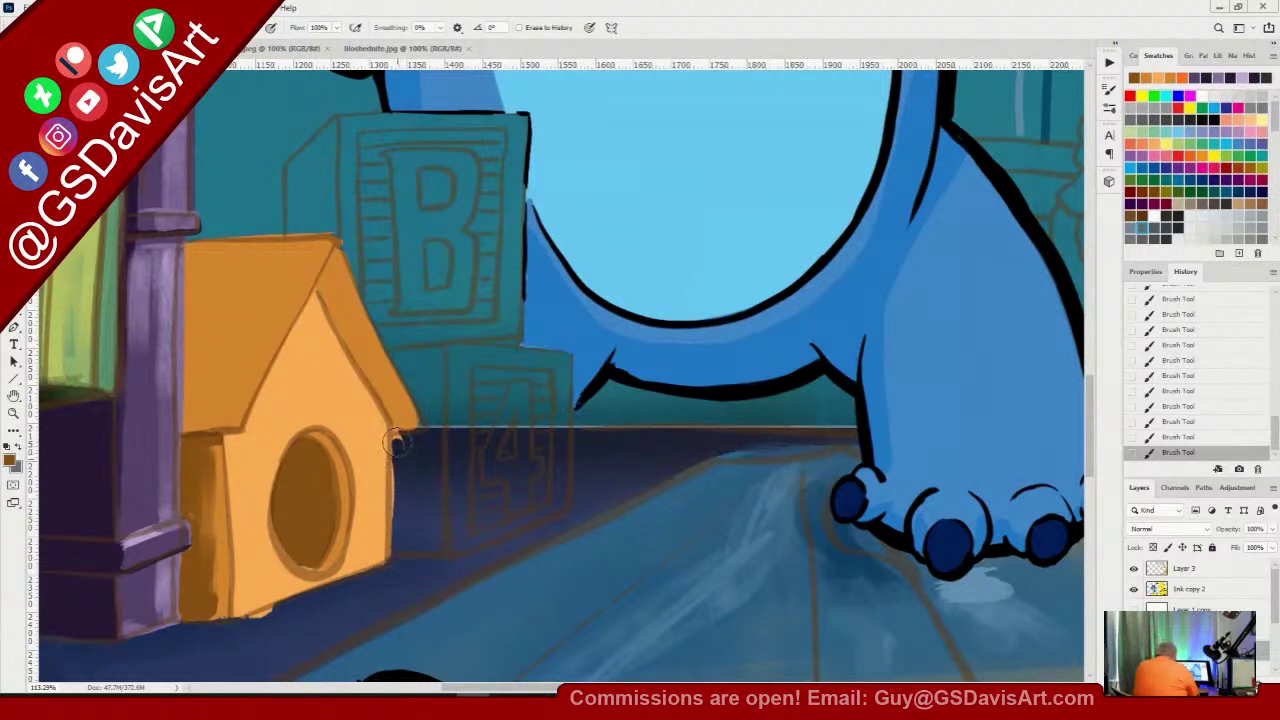
mouse_move(400, 443)
mouse_down()
mouse_move(384, 556)
mouse_move(400, 562)
mouse_up()
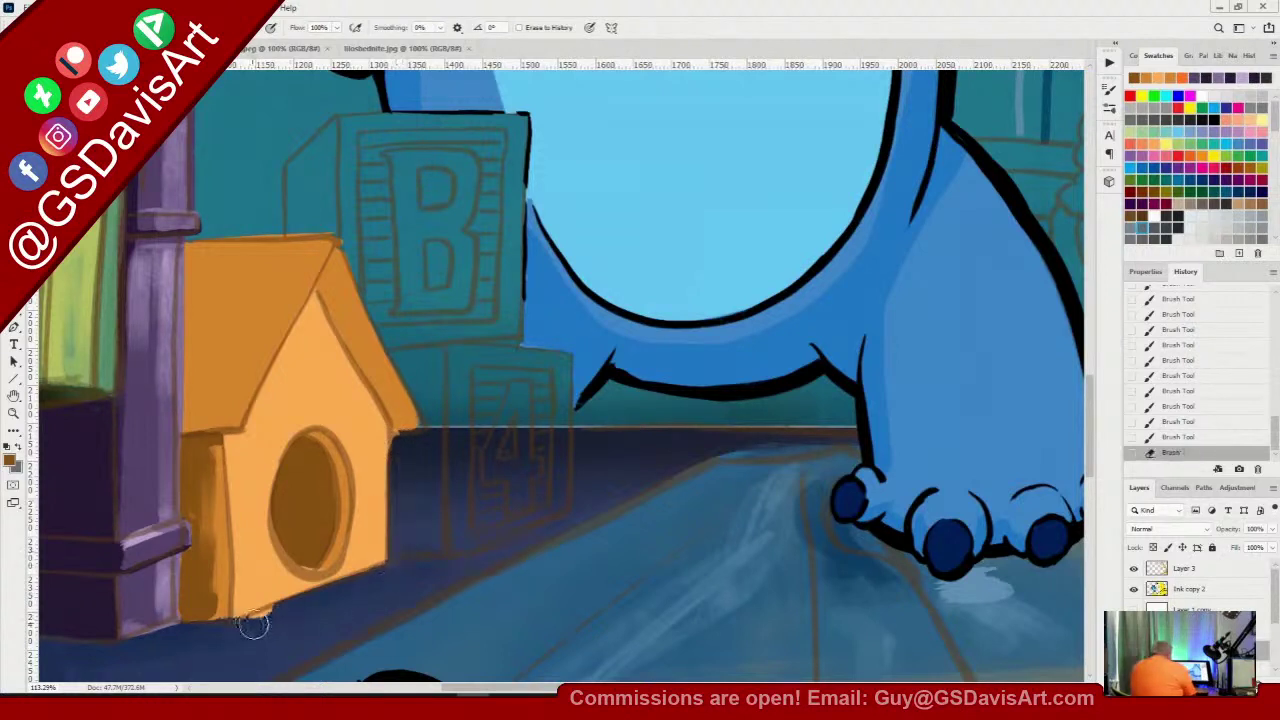
key(b)
alt+click(366, 597)
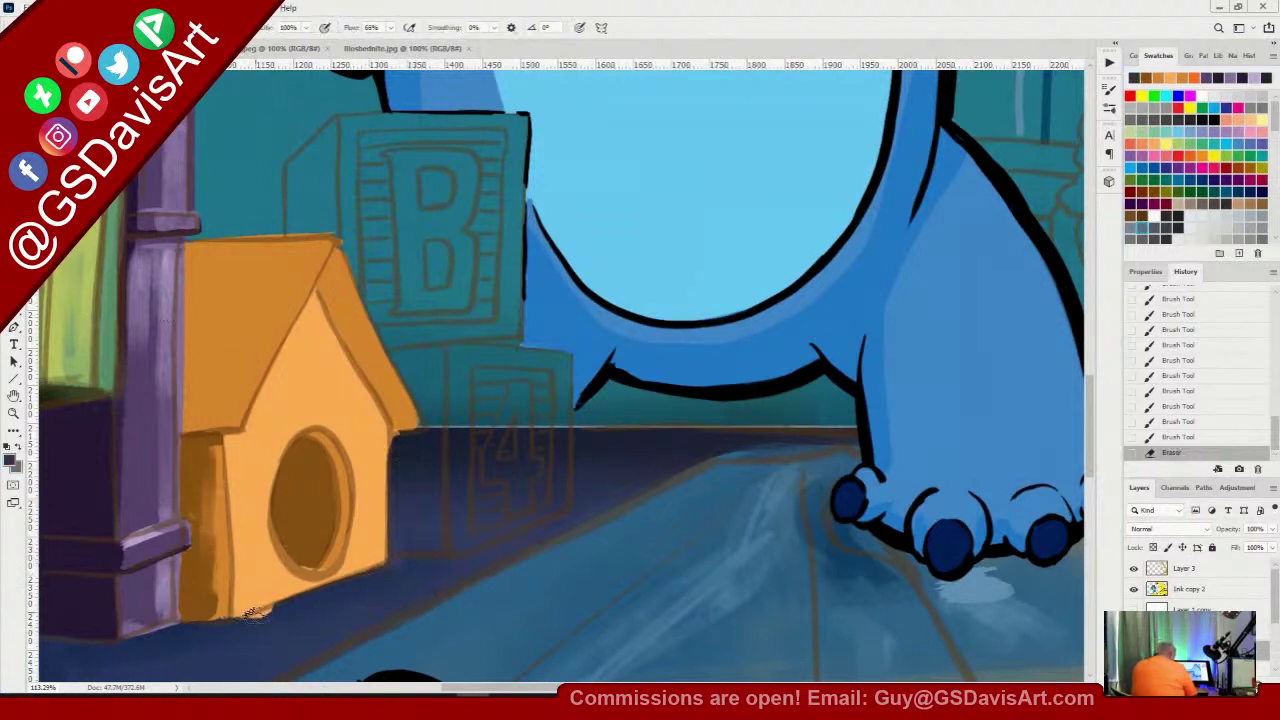
mouse_move(256, 614)
mouse_down()
mouse_move(395, 582)
mouse_move(183, 651)
mouse_up()
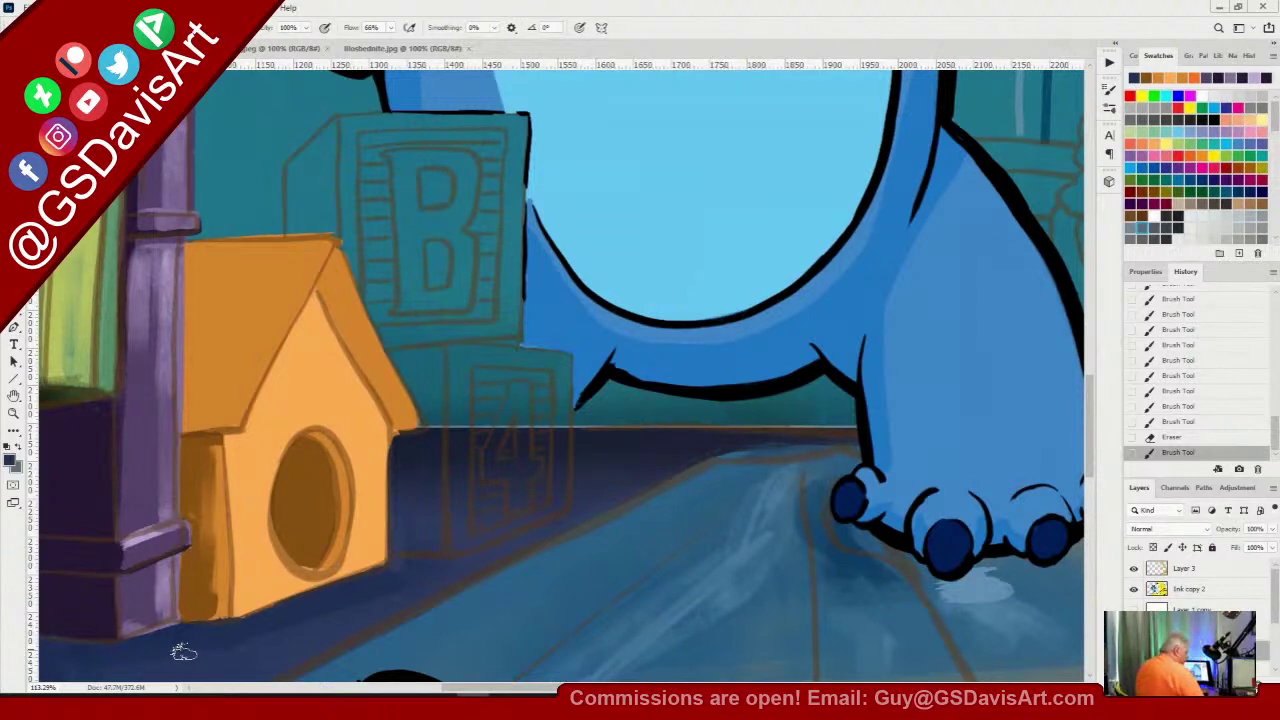
Blend the toy house's side wall shading with sampled orange-brown strokes, and darken the strip beside the purple post
alt+click(207, 495)
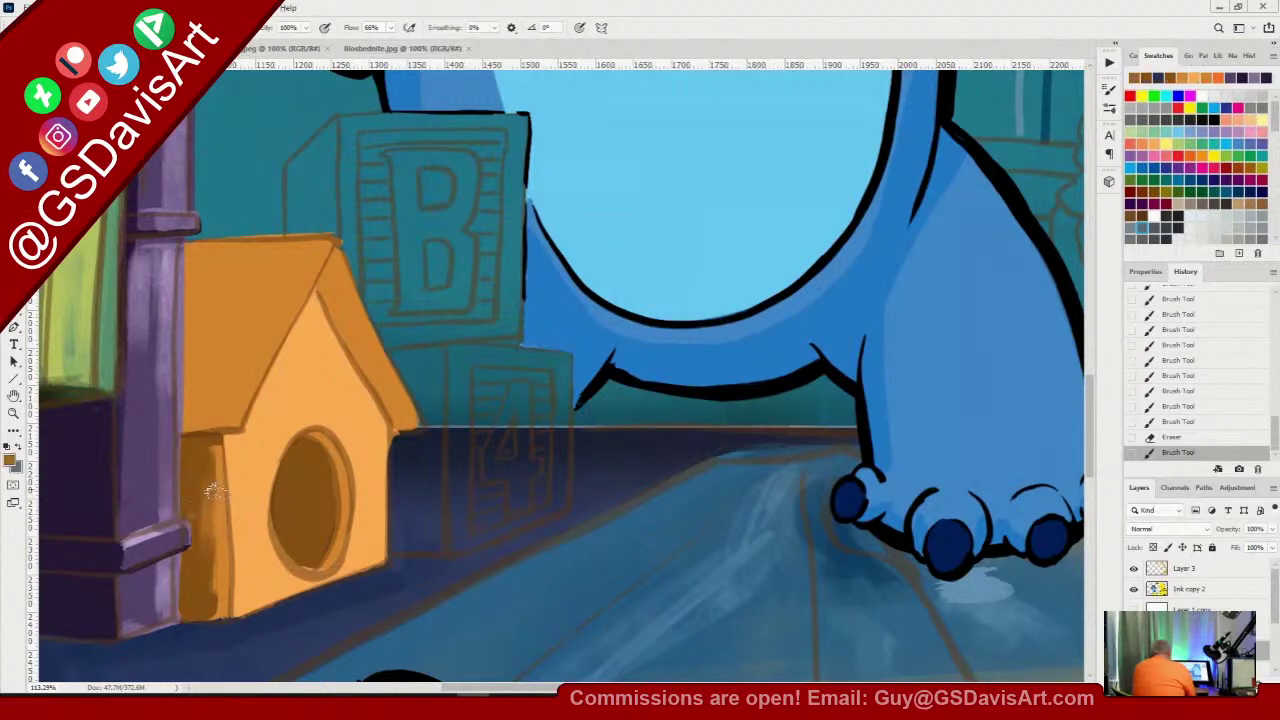
right_click(212, 490)
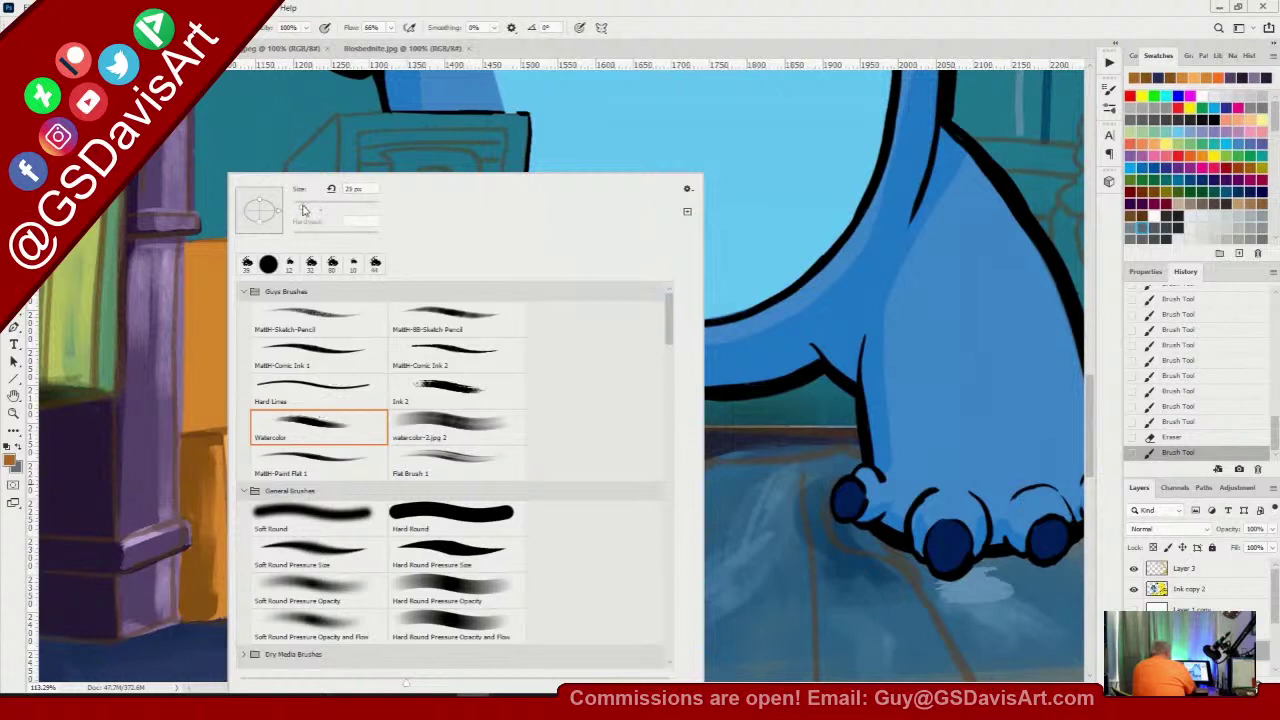
drag(303, 210, 303, 210)
click(449, 19)
mouse_move(192, 527)
mouse_down()
mouse_move(198, 482)
mouse_move(212, 586)
mouse_move(212, 476)
mouse_move(215, 581)
mouse_up()
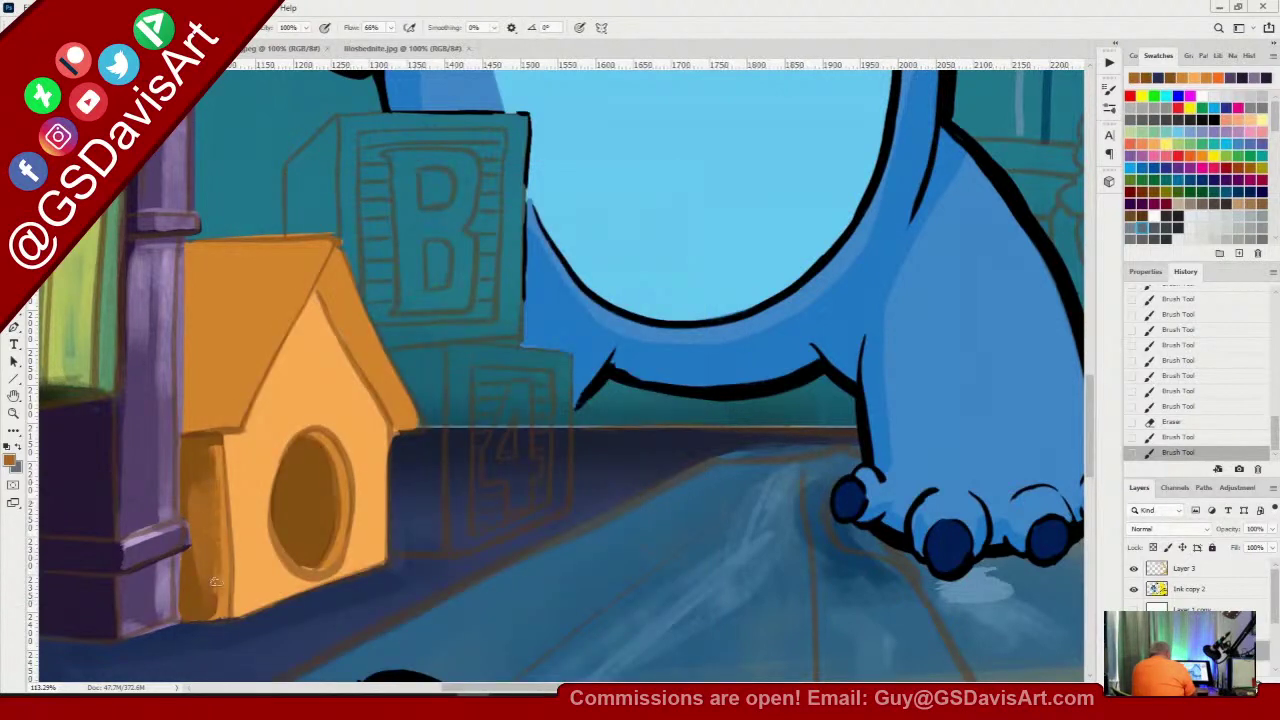
mouse_move(209, 471)
mouse_down()
mouse_move(210, 512)
mouse_move(199, 494)
mouse_up()
mouse_move(200, 566)
mouse_down()
mouse_move(197, 614)
mouse_move(214, 589)
mouse_move(216, 614)
mouse_move(212, 494)
mouse_move(222, 604)
mouse_up()
drag(220, 530, 225, 604)
mouse_move(211, 449)
mouse_down()
mouse_move(224, 570)
mouse_move(196, 444)
mouse_move(196, 518)
mouse_up()
alt+click(181, 484)
mouse_move(191, 440)
mouse_down()
mouse_move(200, 471)
mouse_move(187, 482)
mouse_move(197, 441)
mouse_move(214, 466)
mouse_move(190, 518)
mouse_move(192, 483)
mouse_move(192, 620)
mouse_move(184, 552)
mouse_up()
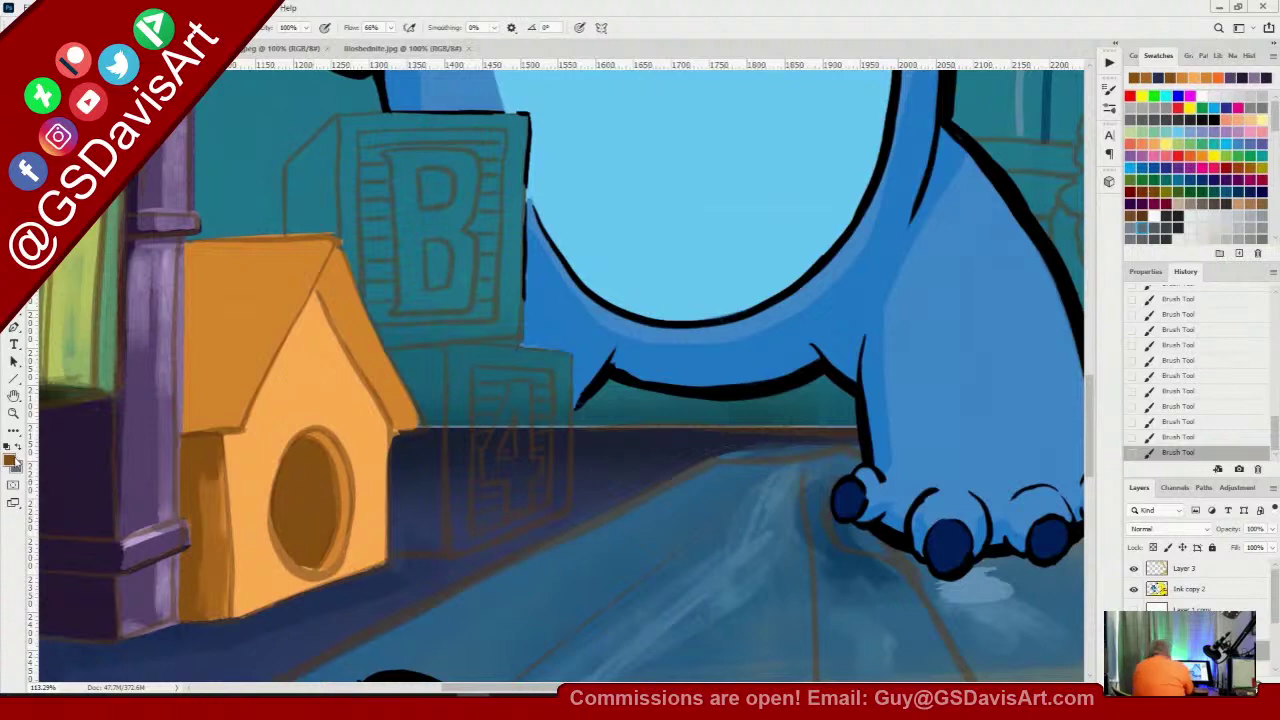
Choose the darker brown 61380d and paint a shadow inside the toy house's oval doorway, blending it with the lighter brown
click(11, 461)
drag(682, 262, 688, 286)
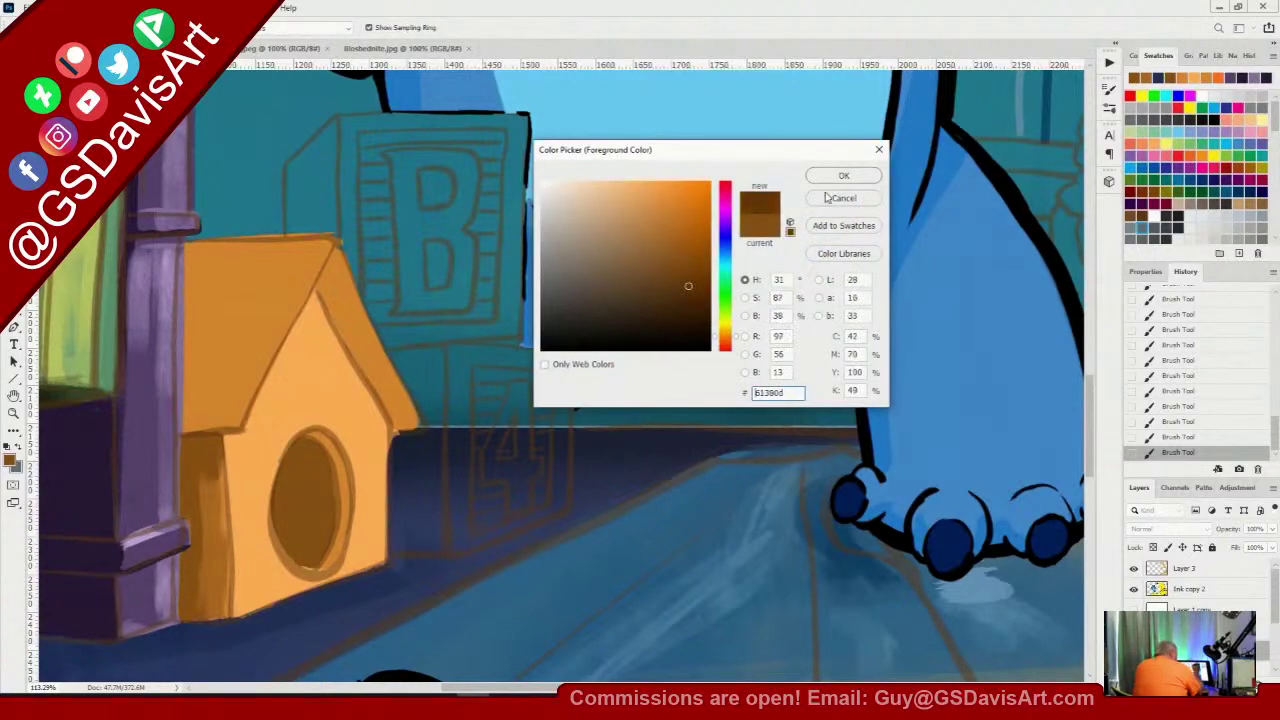
click(840, 177)
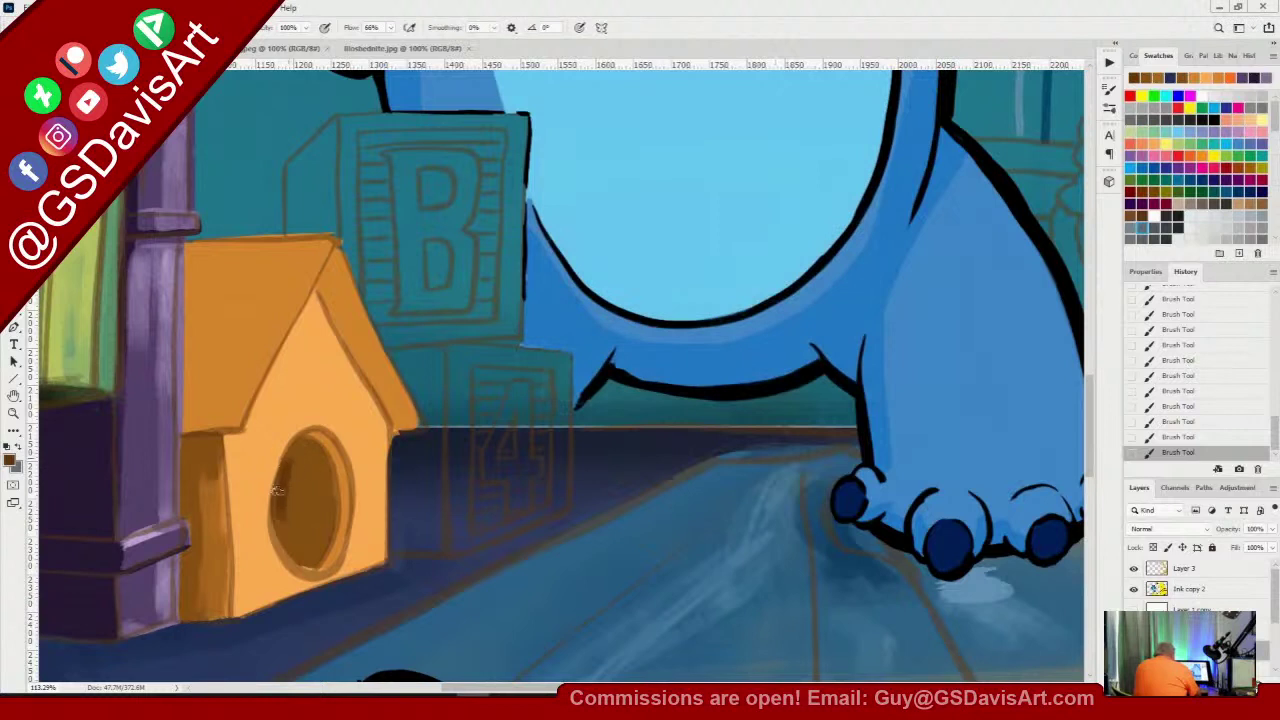
drag(297, 455, 303, 528)
mouse_move(297, 449)
mouse_down()
mouse_move(299, 480)
mouse_move(316, 489)
mouse_move(303, 441)
mouse_move(327, 494)
mouse_move(315, 467)
mouse_move(311, 520)
mouse_up()
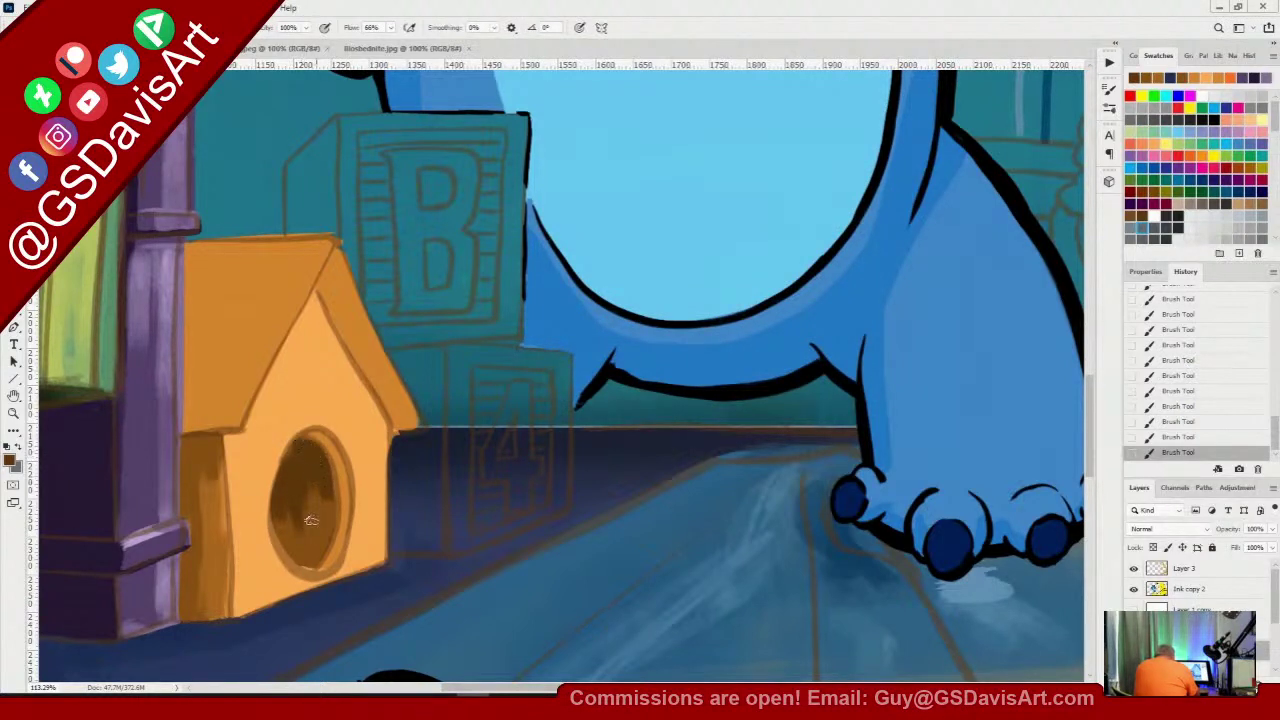
mouse_move(301, 453)
mouse_down()
mouse_move(283, 524)
mouse_move(309, 570)
mouse_move(292, 536)
mouse_move(311, 567)
mouse_move(295, 517)
mouse_move(310, 473)
mouse_move(323, 497)
mouse_move(324, 485)
mouse_move(320, 558)
mouse_move(305, 487)
mouse_move(311, 563)
mouse_move(323, 526)
mouse_move(313, 513)
mouse_move(311, 544)
mouse_move(301, 509)
mouse_move(310, 555)
mouse_up()
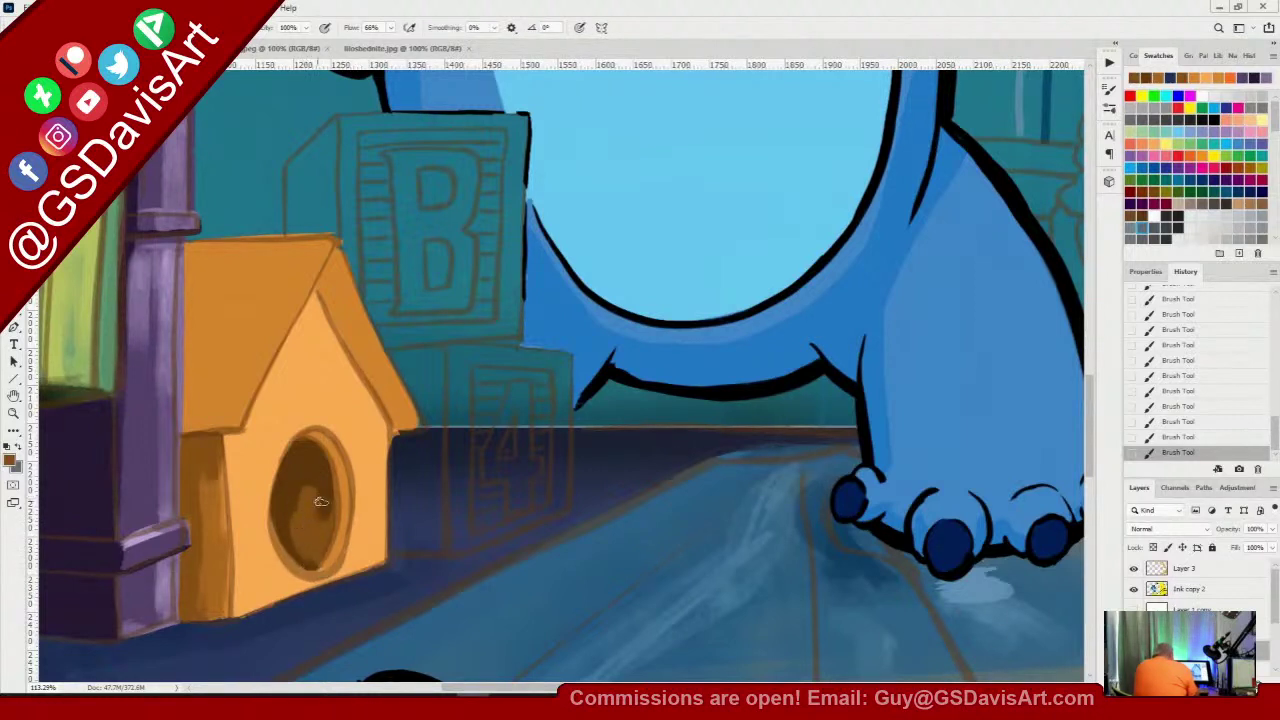
mouse_move(320, 501)
mouse_down()
mouse_move(319, 468)
mouse_move(294, 541)
mouse_move(304, 559)
mouse_move(289, 532)
mouse_move(312, 565)
mouse_move(326, 514)
mouse_move(313, 565)
mouse_up()
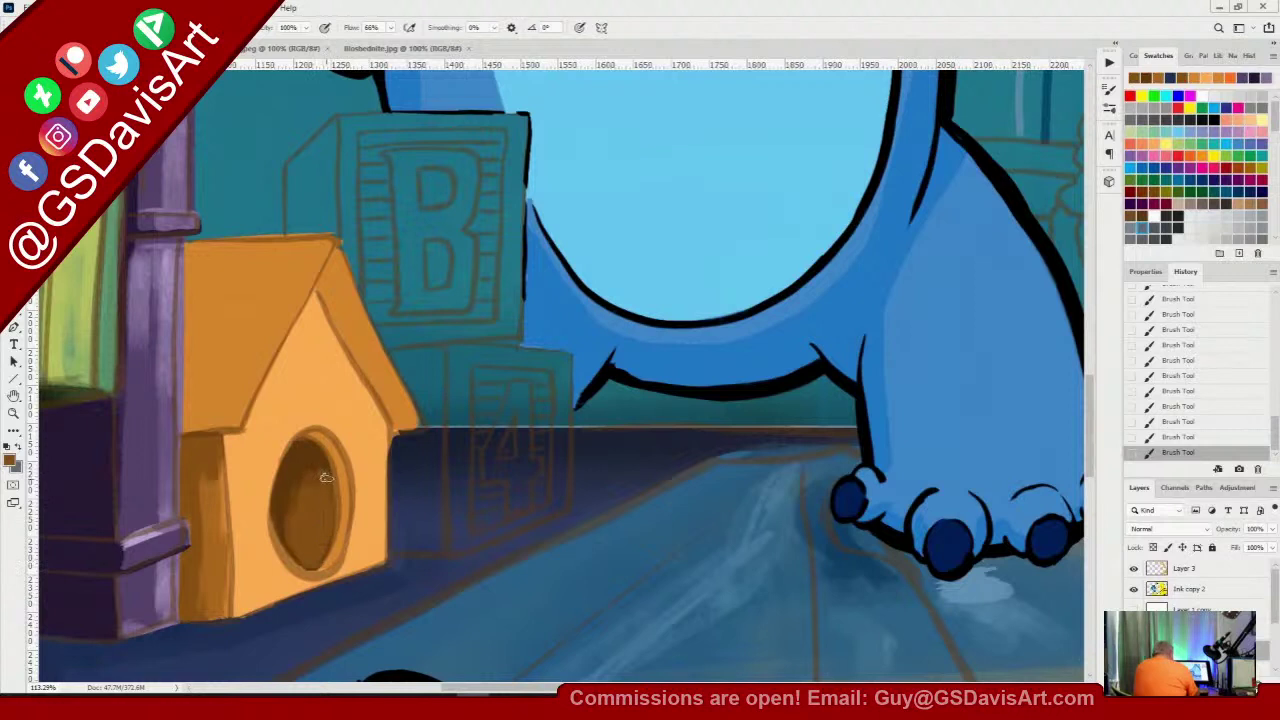
drag(326, 477, 328, 535)
Shade the toy house's front wall around the doorway with an orange slightly darker than its sampled base colour
alt+click(260, 488)
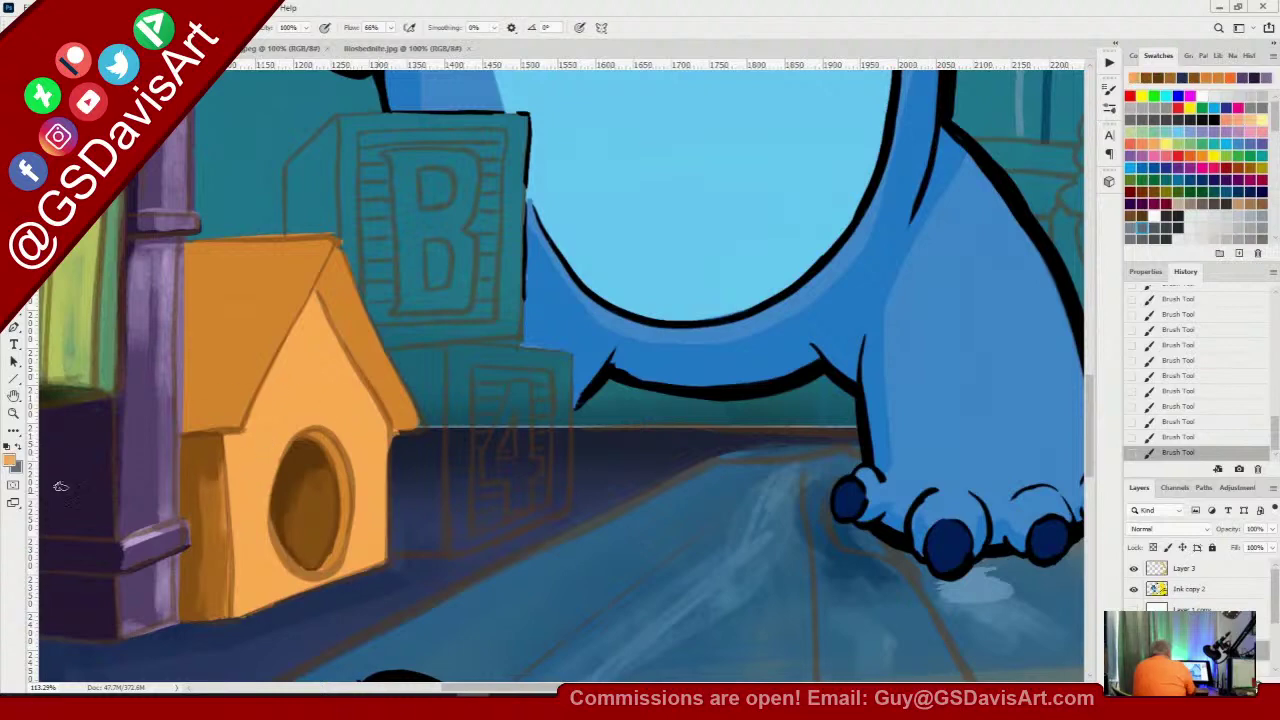
click(10, 462)
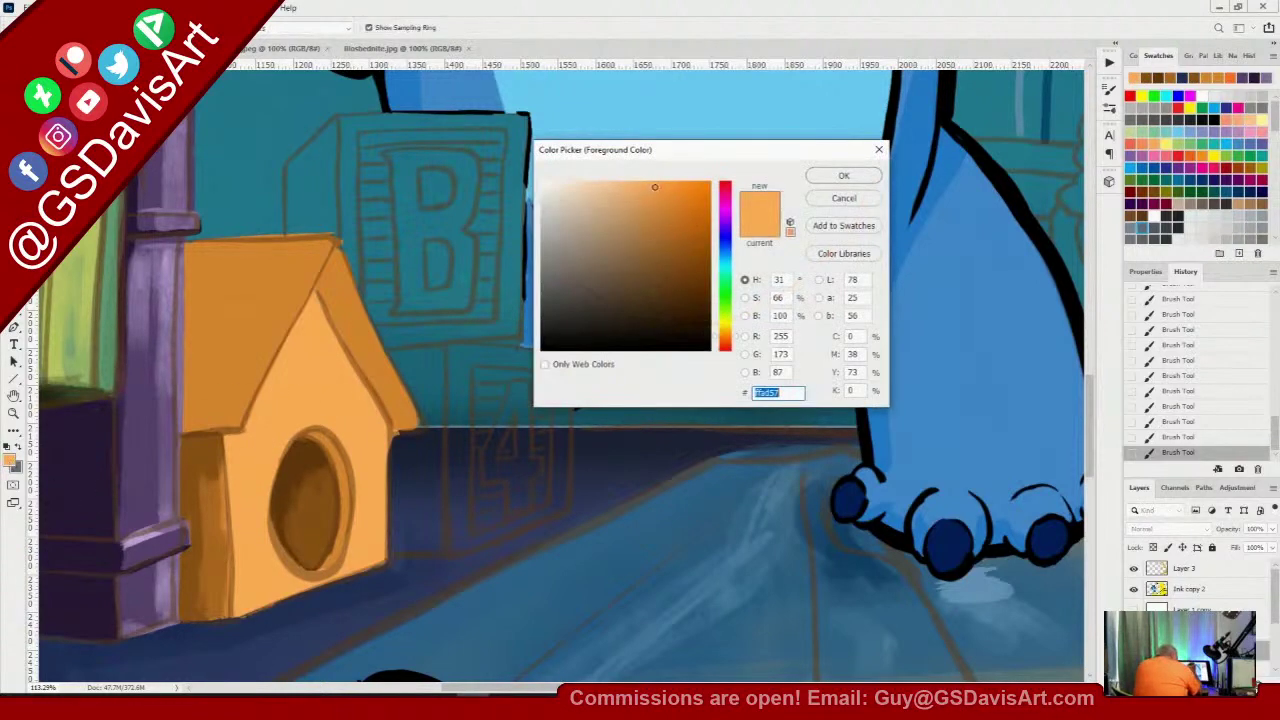
click(843, 176)
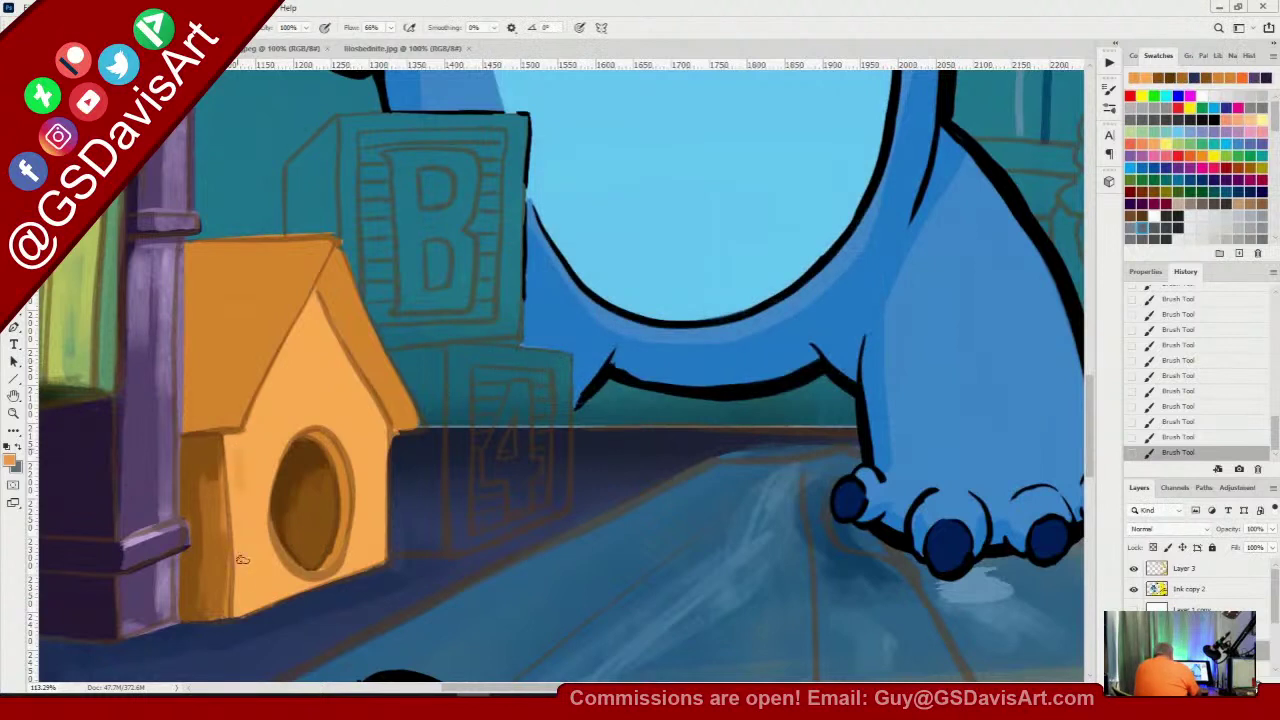
drag(244, 544, 277, 594)
drag(234, 436, 242, 564)
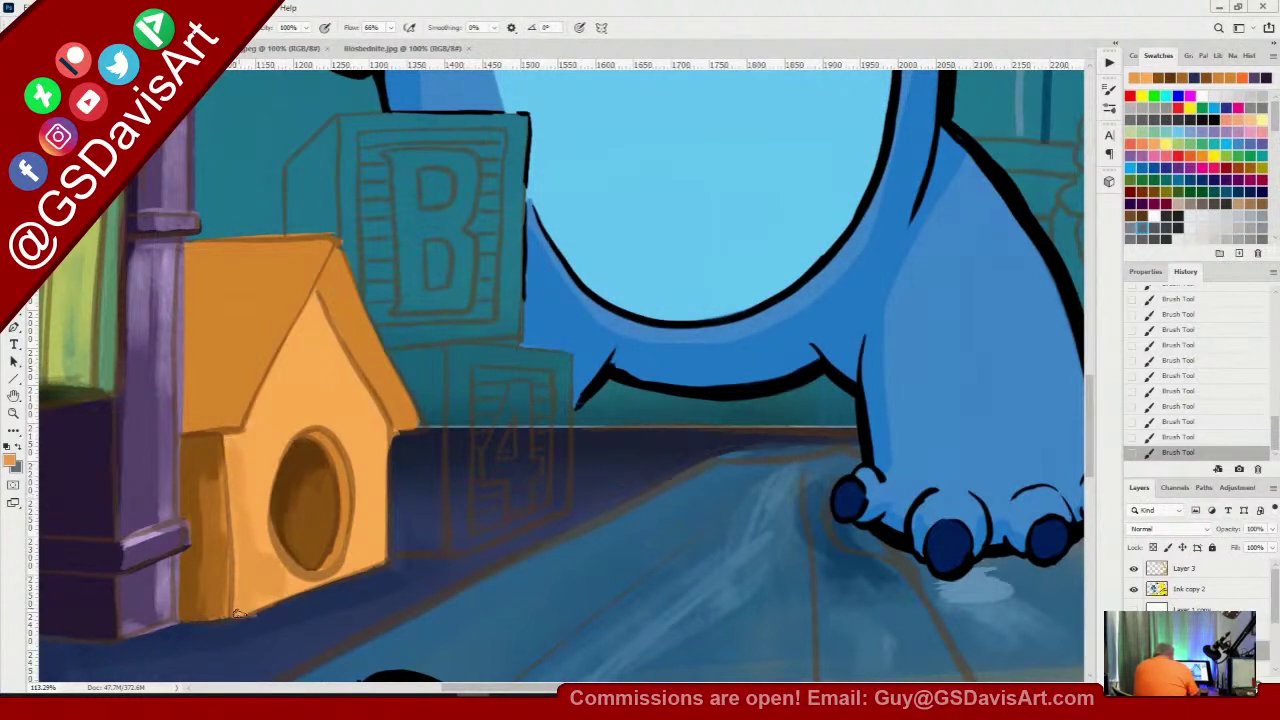
drag(370, 481, 369, 551)
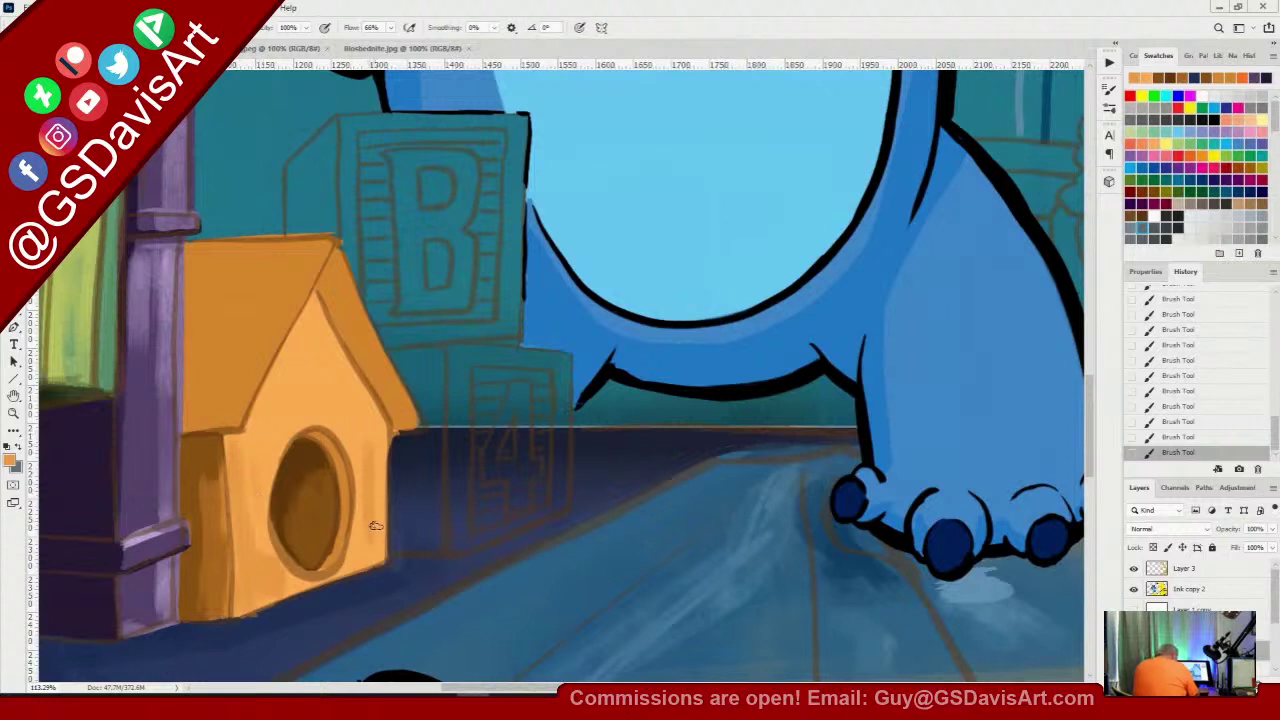
mouse_move(380, 446)
mouse_down()
mouse_move(379, 546)
mouse_move(368, 558)
mouse_move(366, 477)
mouse_move(357, 562)
mouse_up()
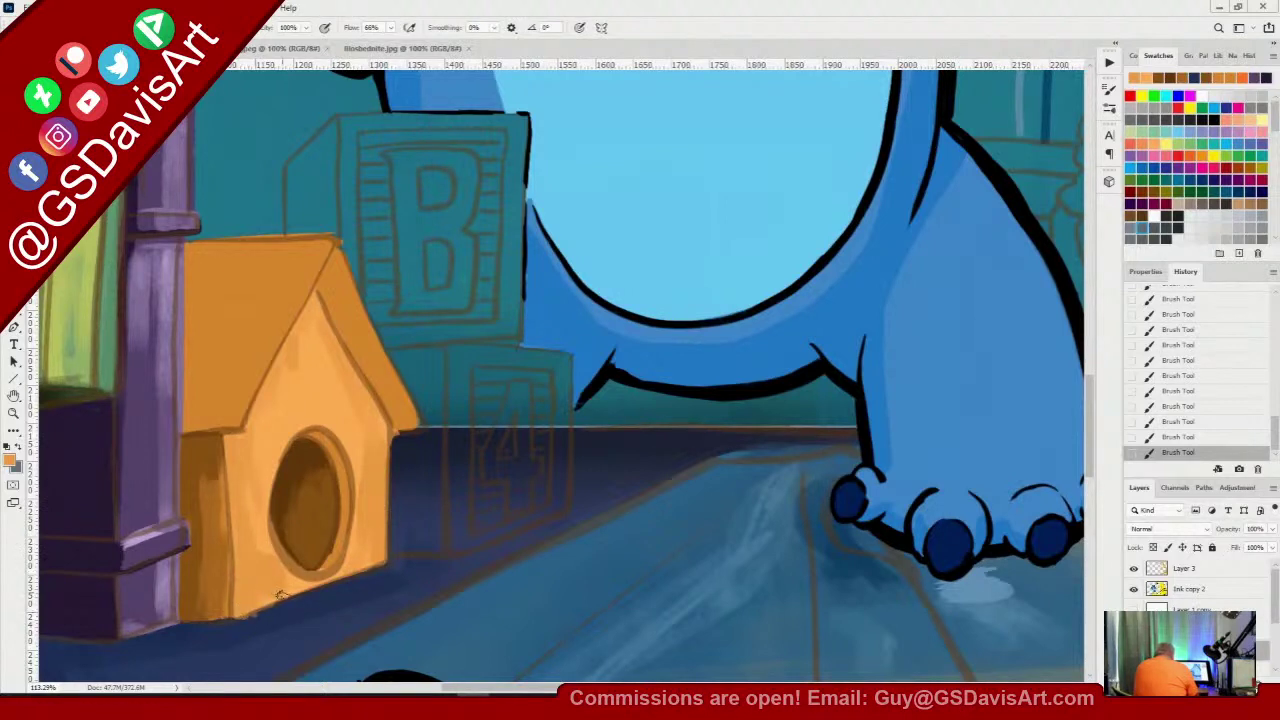
Refine the vertical corner between the toy house's front and side walls with a light orange edge and sampled brown
mouse_move(230, 581)
mouse_down()
mouse_move(231, 548)
mouse_move(234, 612)
mouse_move(220, 436)
mouse_move(220, 519)
mouse_up()
alt+click(214, 517)
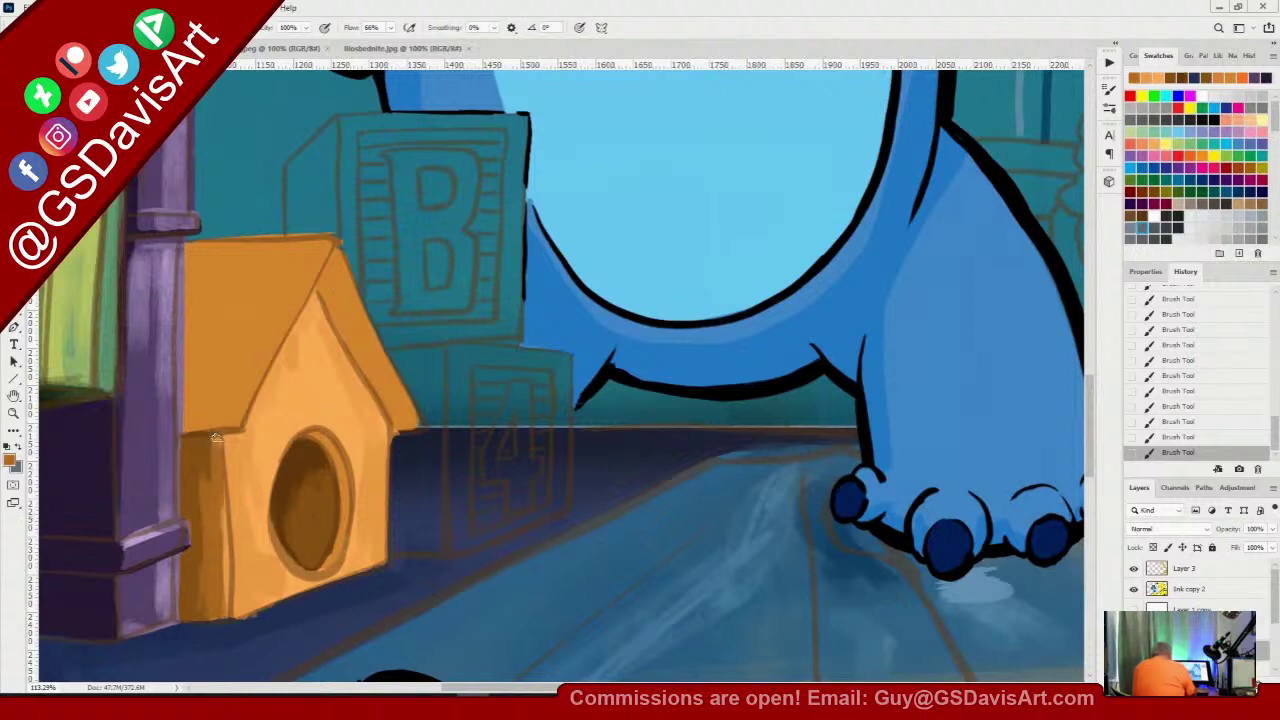
mouse_move(216, 437)
mouse_down()
mouse_move(226, 607)
mouse_move(217, 570)
mouse_move(232, 616)
mouse_up()
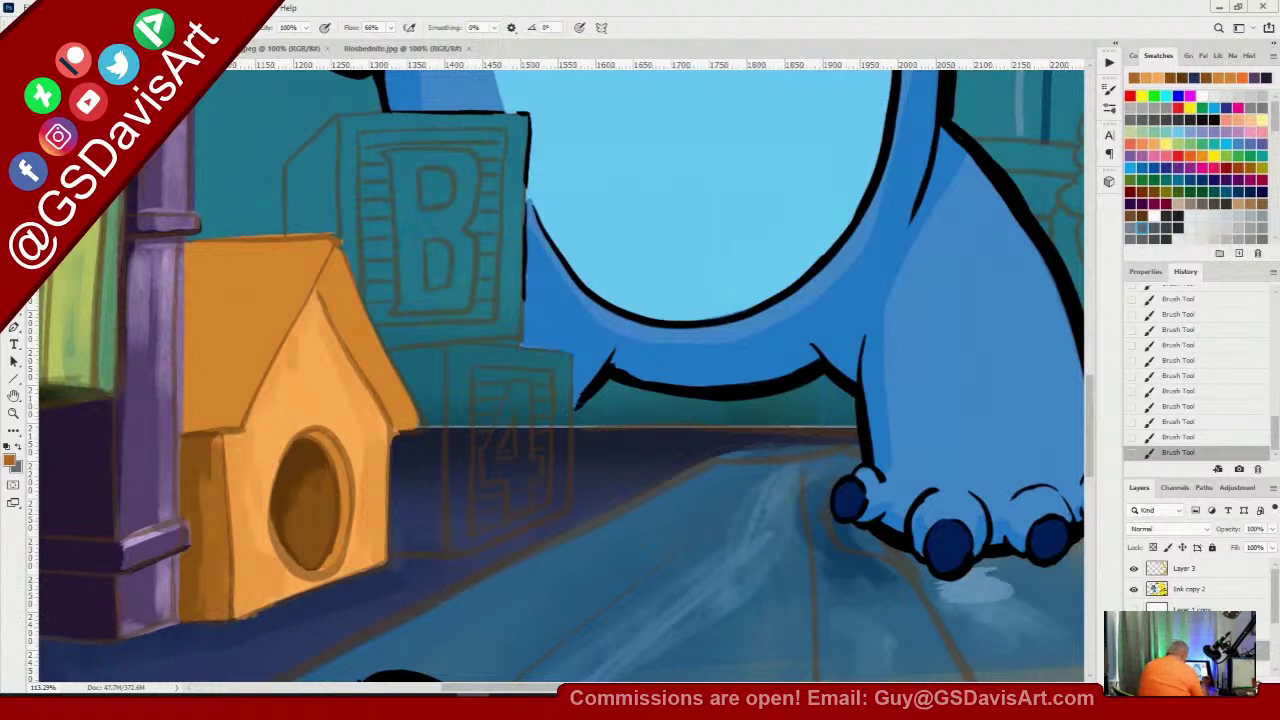
Hide the sketch lines and paint thin dark brown lines under both sloping roof edges with a 10 px brush
click(1133, 631)
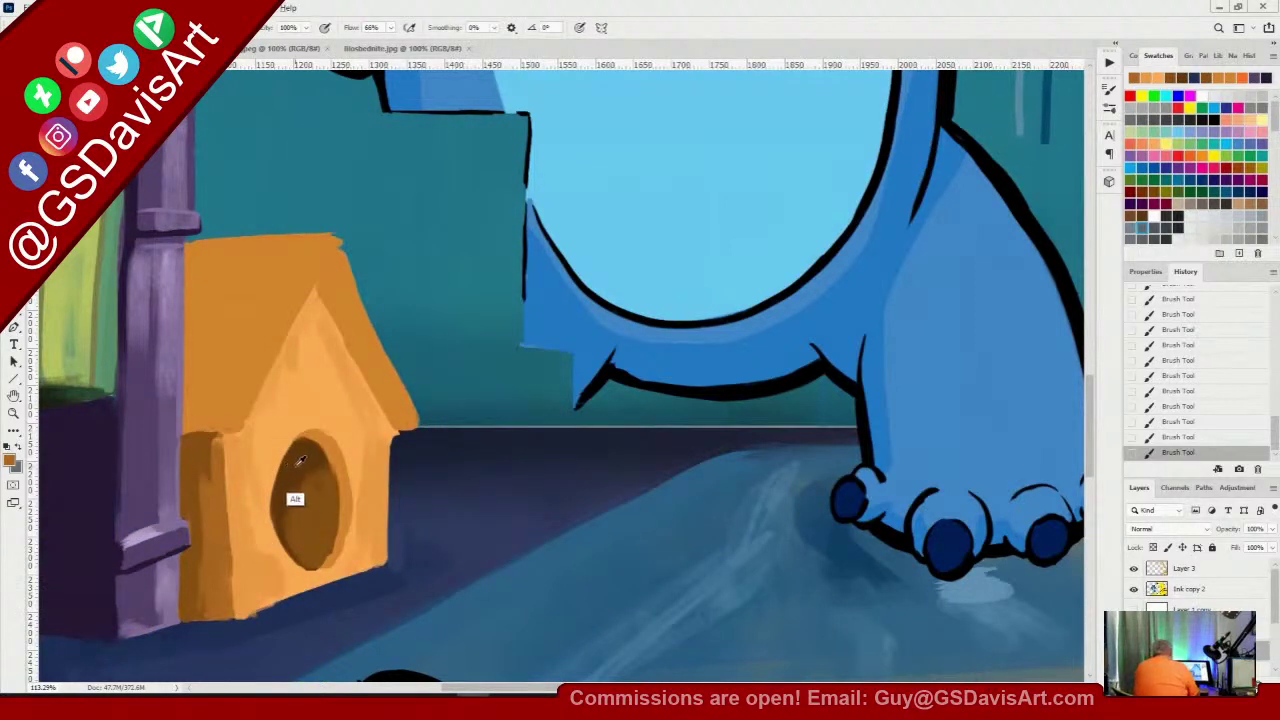
alt+click(296, 500)
right_click(418, 208)
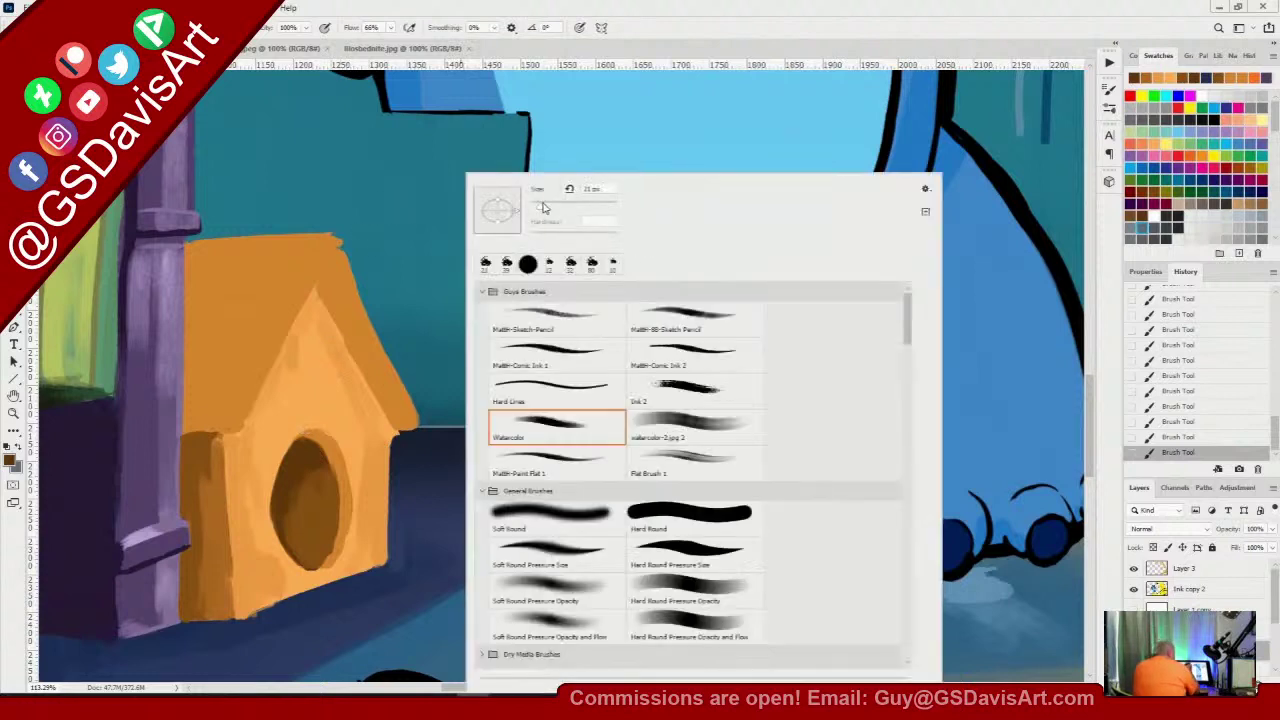
drag(541, 211, 542, 212)
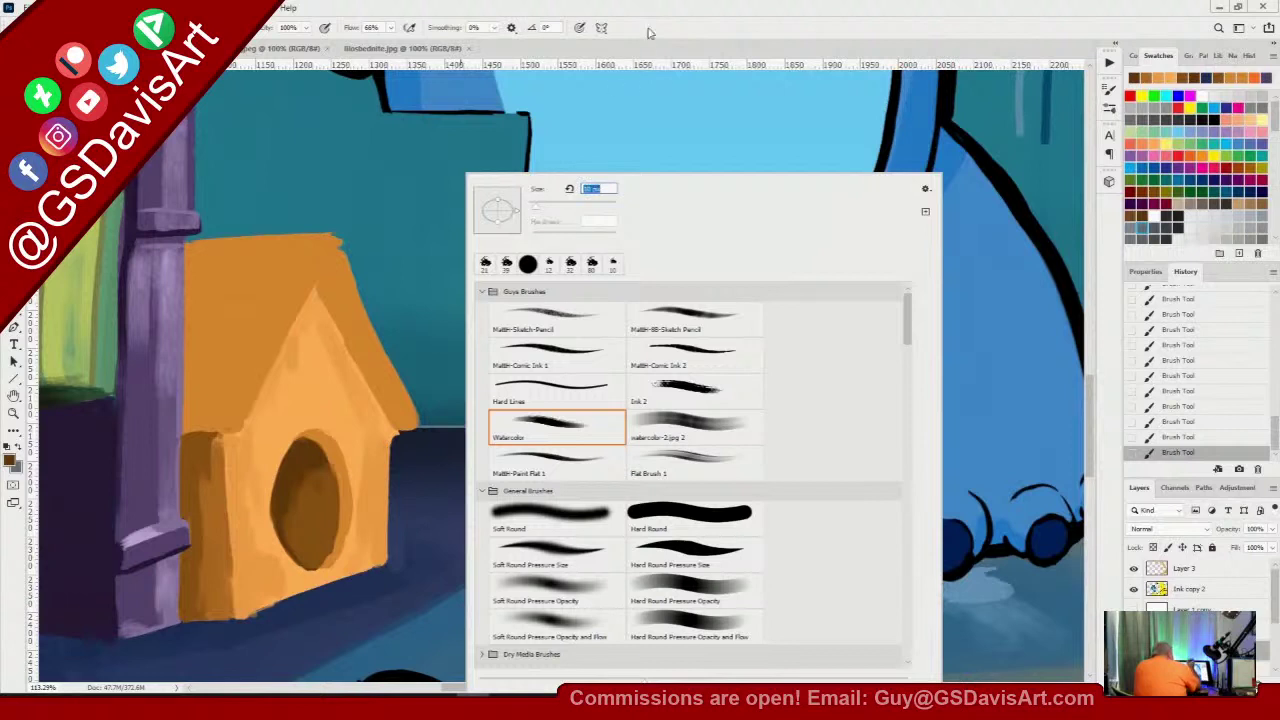
key(Return)
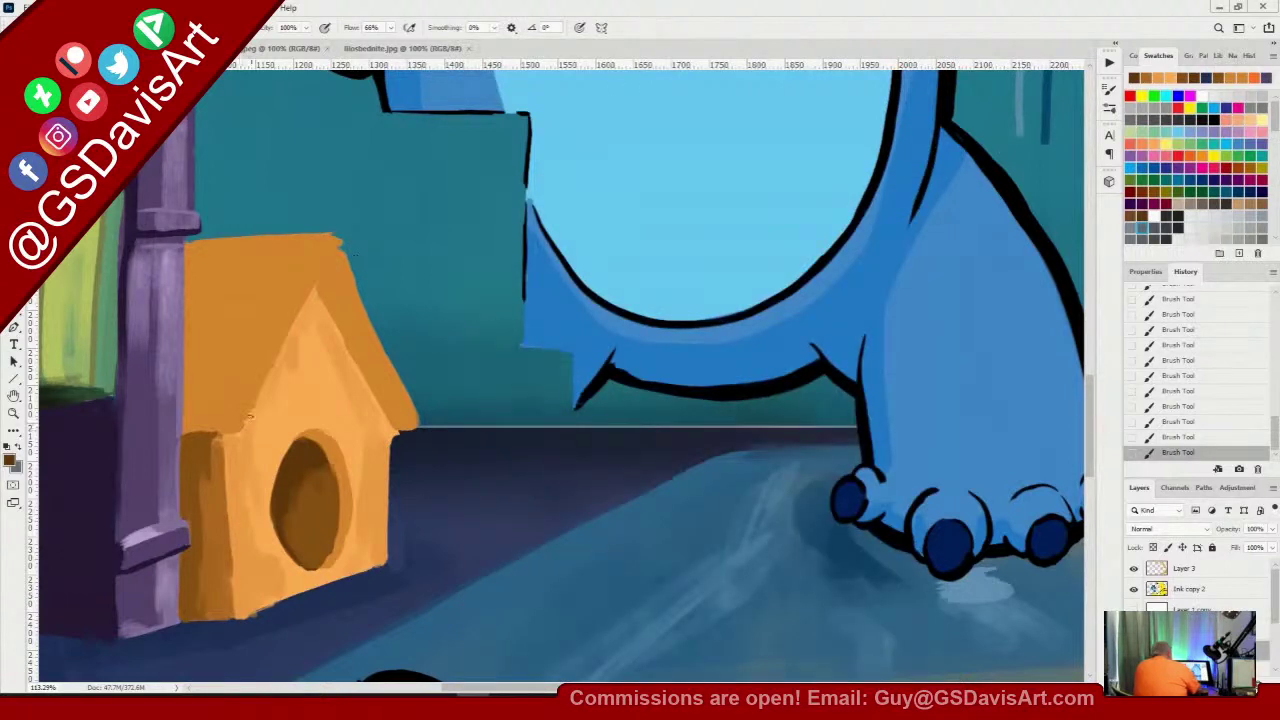
drag(250, 415, 323, 267)
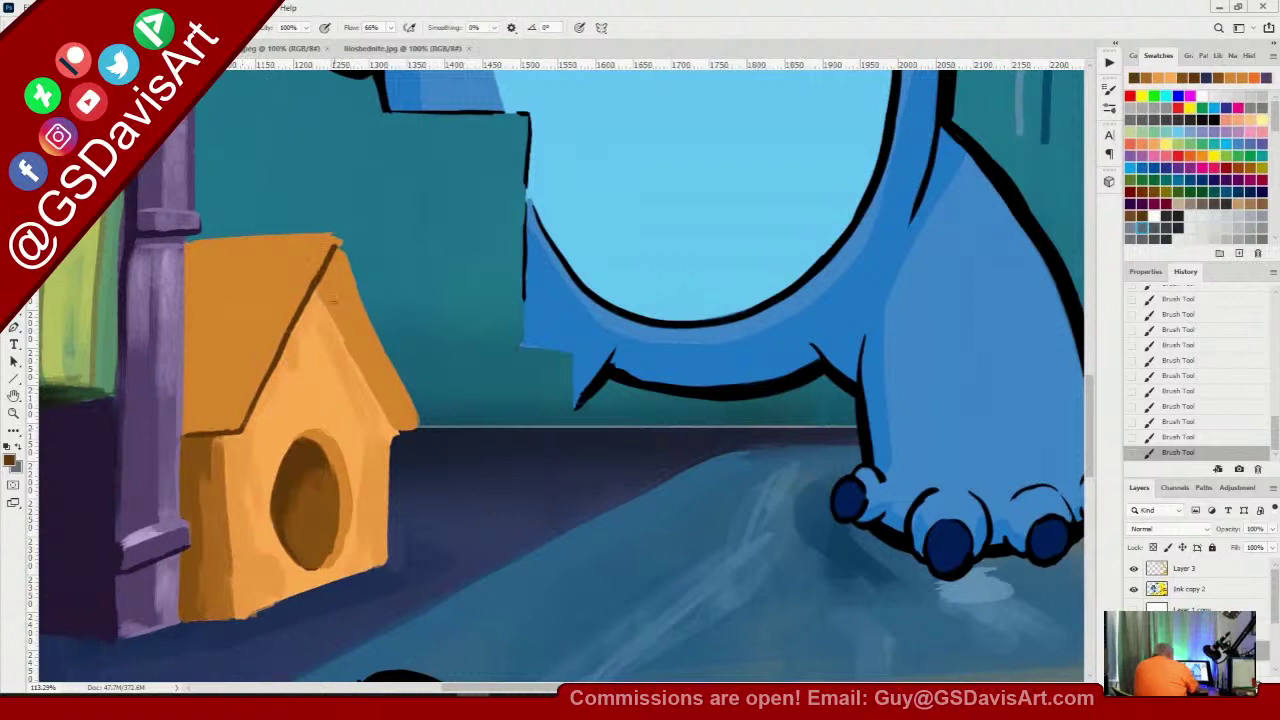
drag(348, 353, 380, 412)
drag(316, 291, 346, 346)
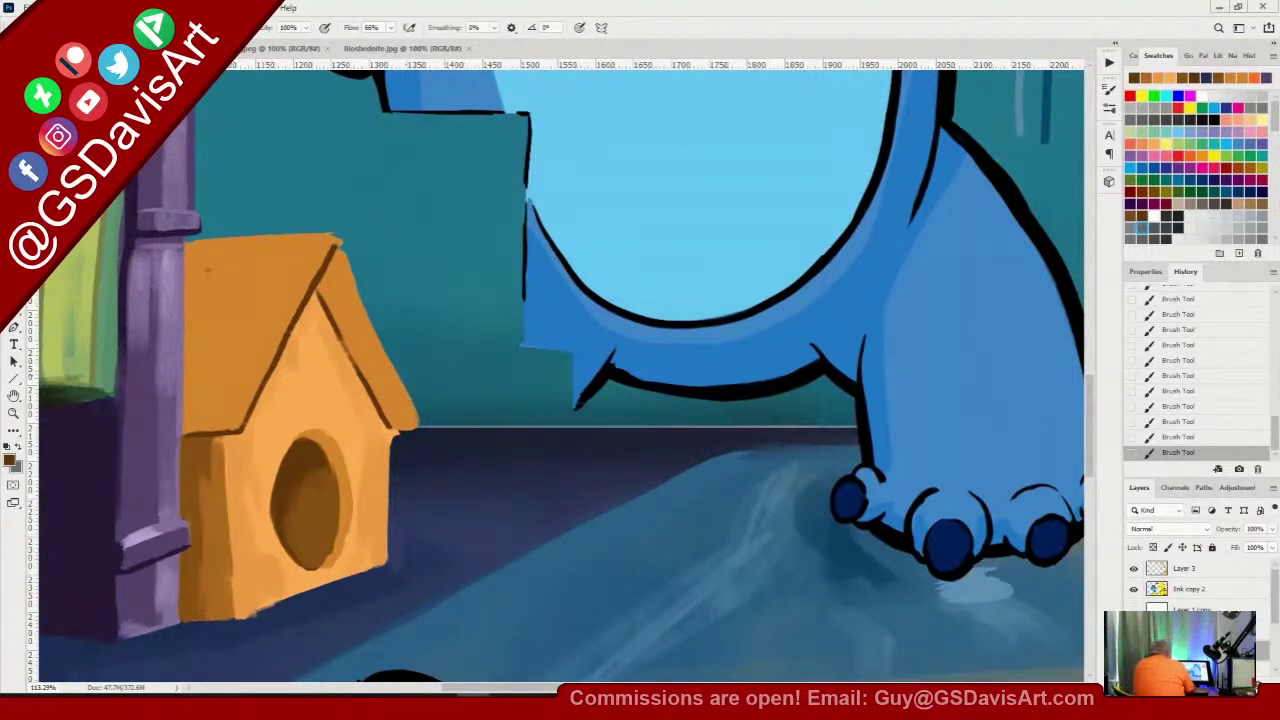
Darken the sampled roof orange and brush broad shading over the toy house's large roof panel at 64 px
alt+click(237, 323)
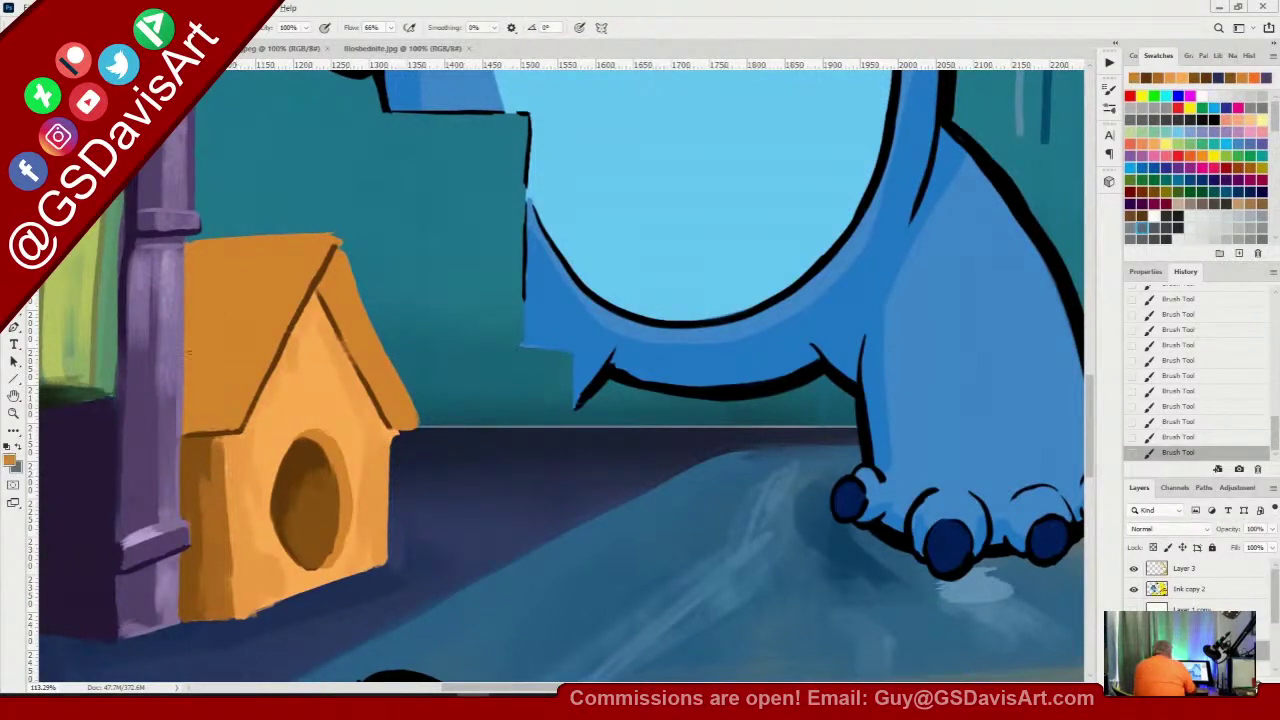
click(13, 462)
drag(672, 212, 676, 232)
click(843, 176)
right_click(403, 248)
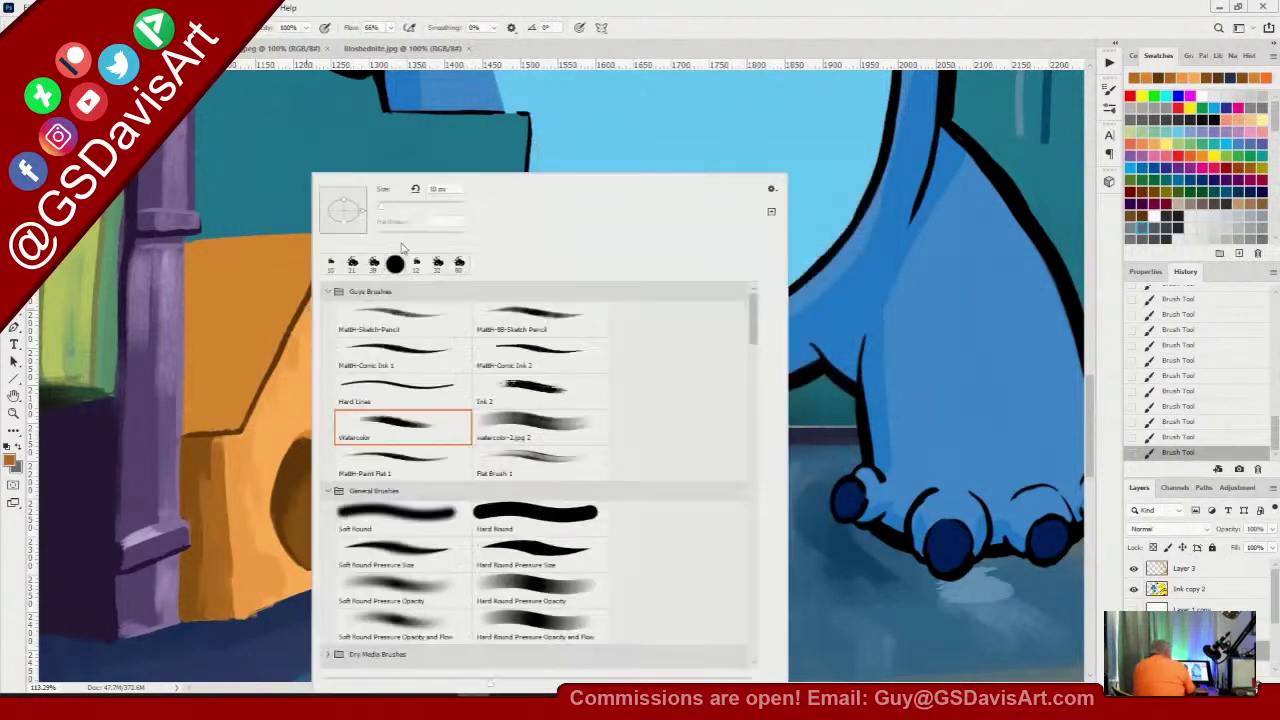
drag(383, 207, 402, 209)
click(498, 9)
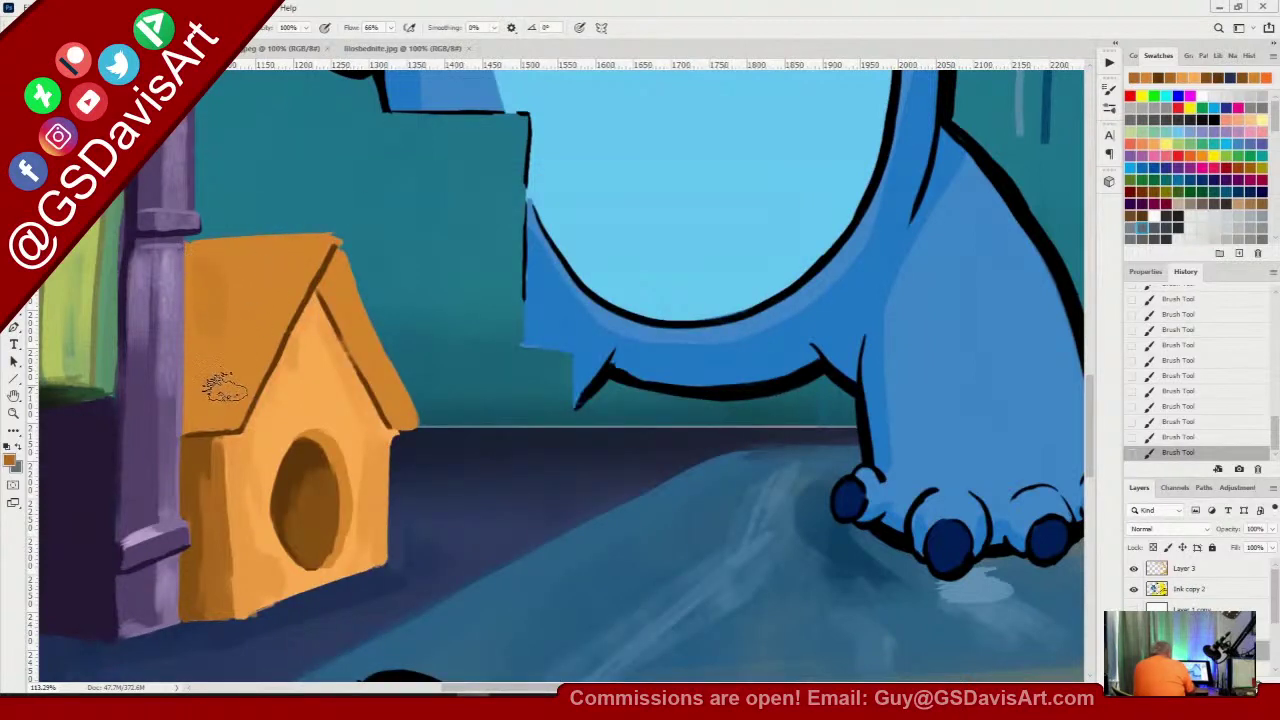
mouse_move(280, 267)
mouse_down()
mouse_move(228, 368)
mouse_move(262, 258)
mouse_move(213, 358)
mouse_move(237, 255)
mouse_move(203, 320)
mouse_move(217, 272)
mouse_move(205, 275)
mouse_move(205, 258)
mouse_move(260, 255)
mouse_move(225, 305)
mouse_move(215, 290)
mouse_move(205, 390)
mouse_move(215, 323)
mouse_move(208, 403)
mouse_move(222, 385)
mouse_move(222, 410)
mouse_move(203, 418)
mouse_move(283, 272)
mouse_move(243, 353)
mouse_move(258, 277)
mouse_move(246, 260)
mouse_move(287, 250)
mouse_move(218, 253)
mouse_move(203, 320)
mouse_move(205, 257)
mouse_move(206, 347)
mouse_up()
Reduce the brush size and build up darker orange shading on both roof slopes, following the roof edges
right_click(368, 228)
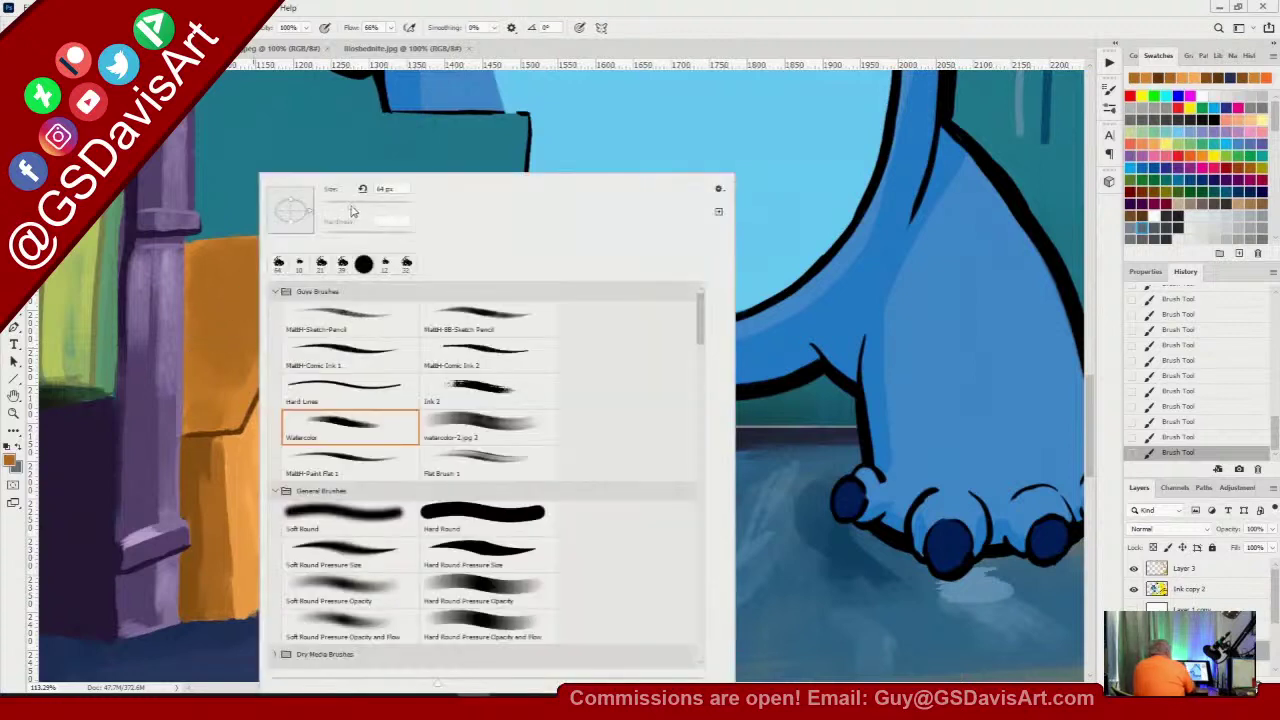
drag(334, 209, 331, 209)
click(403, 67)
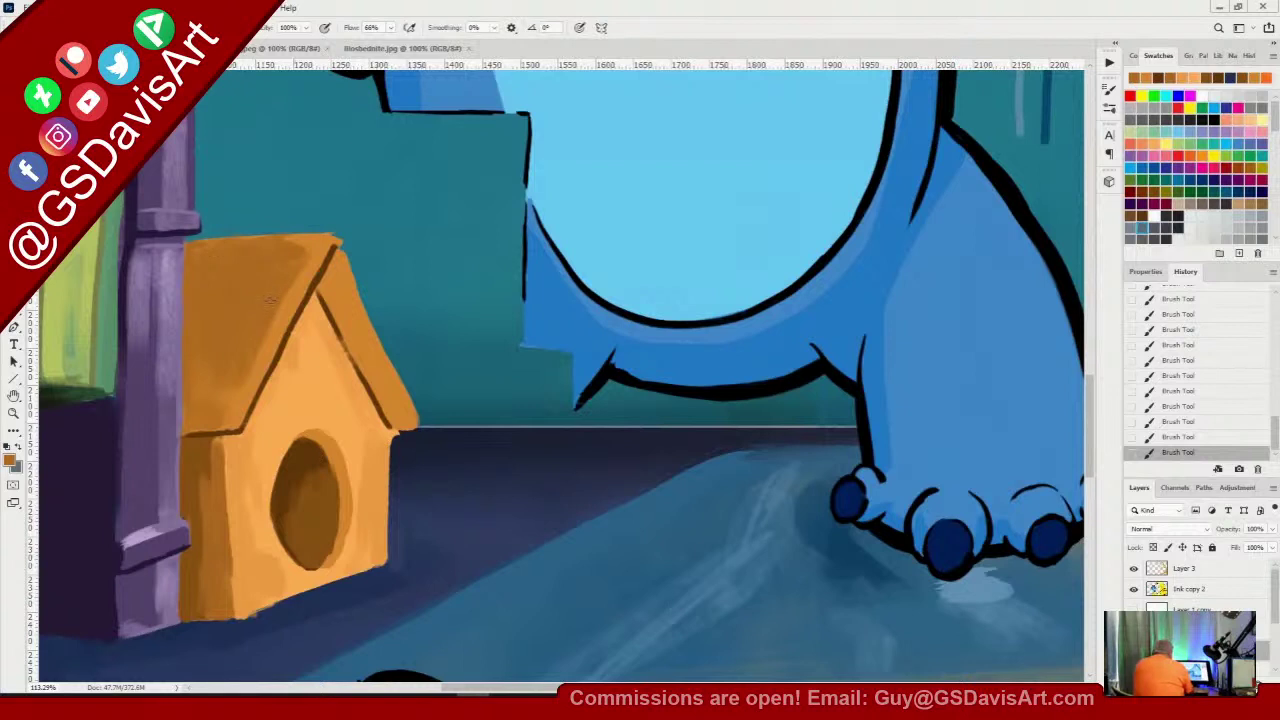
drag(295, 290, 259, 376)
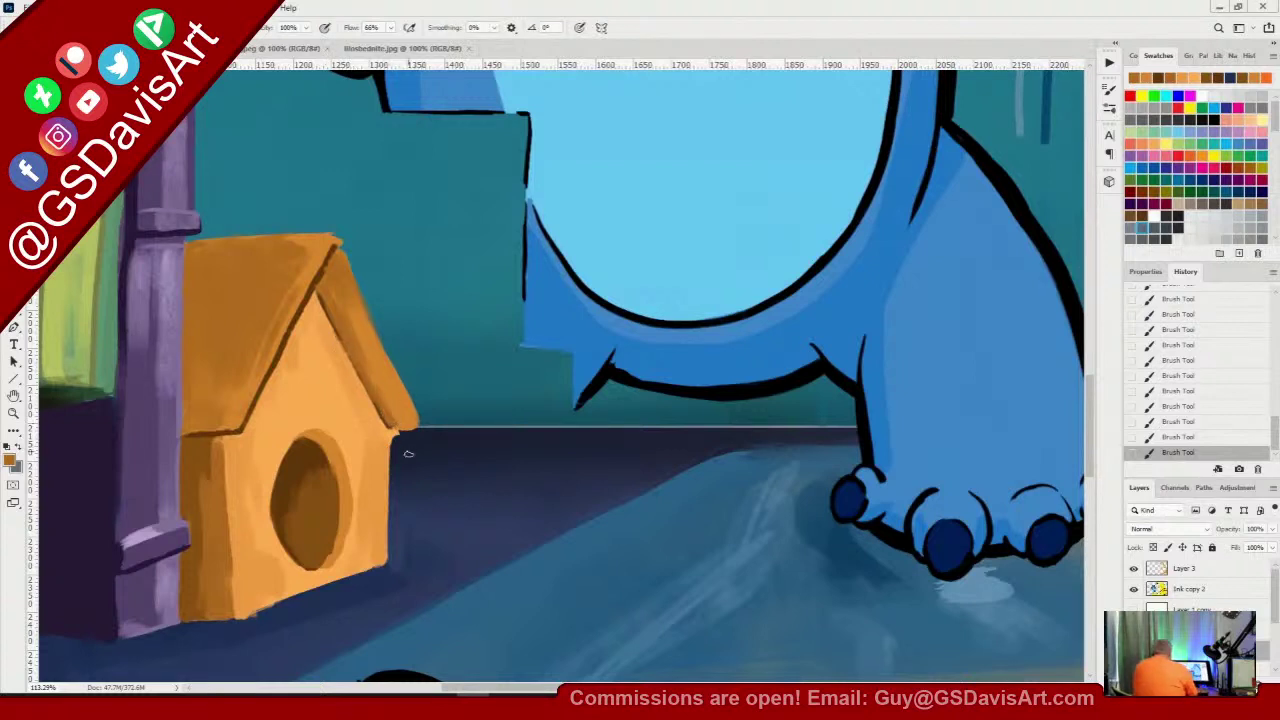
Erase the uneven paint along the toy house roof's outer right slope and beneath its eave
key(e)
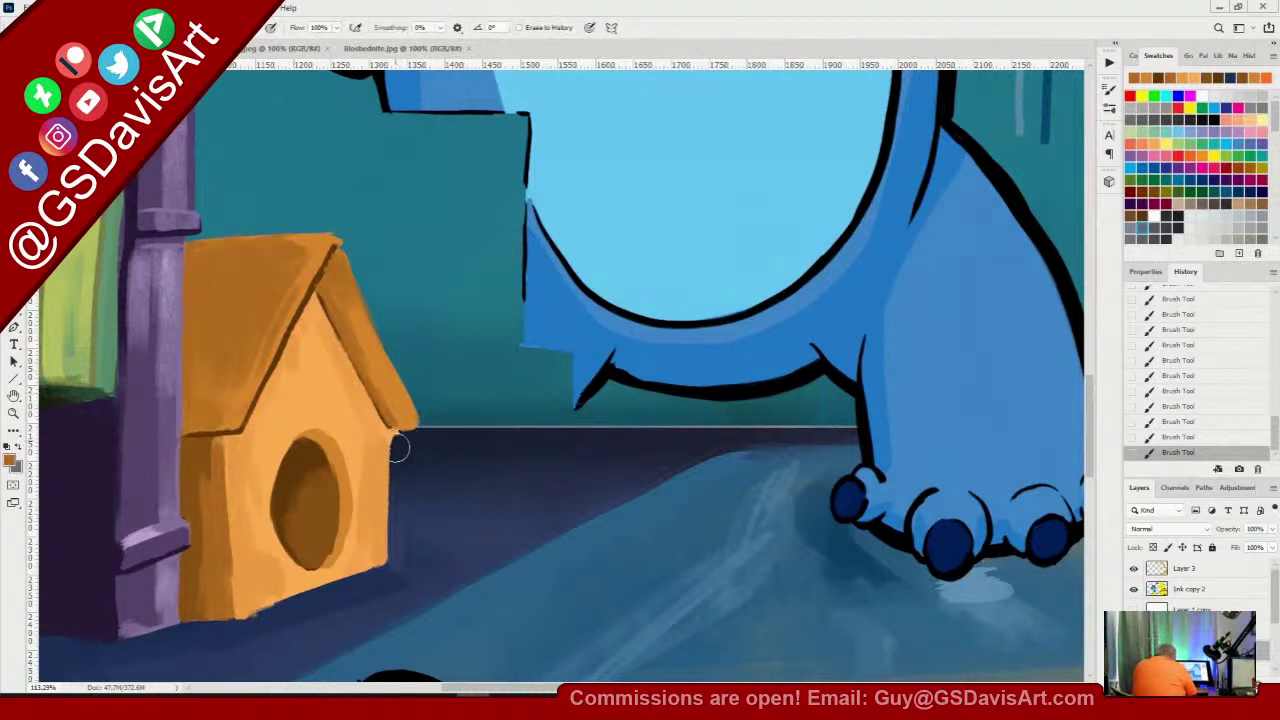
drag(396, 446, 438, 428)
drag(336, 228, 434, 427)
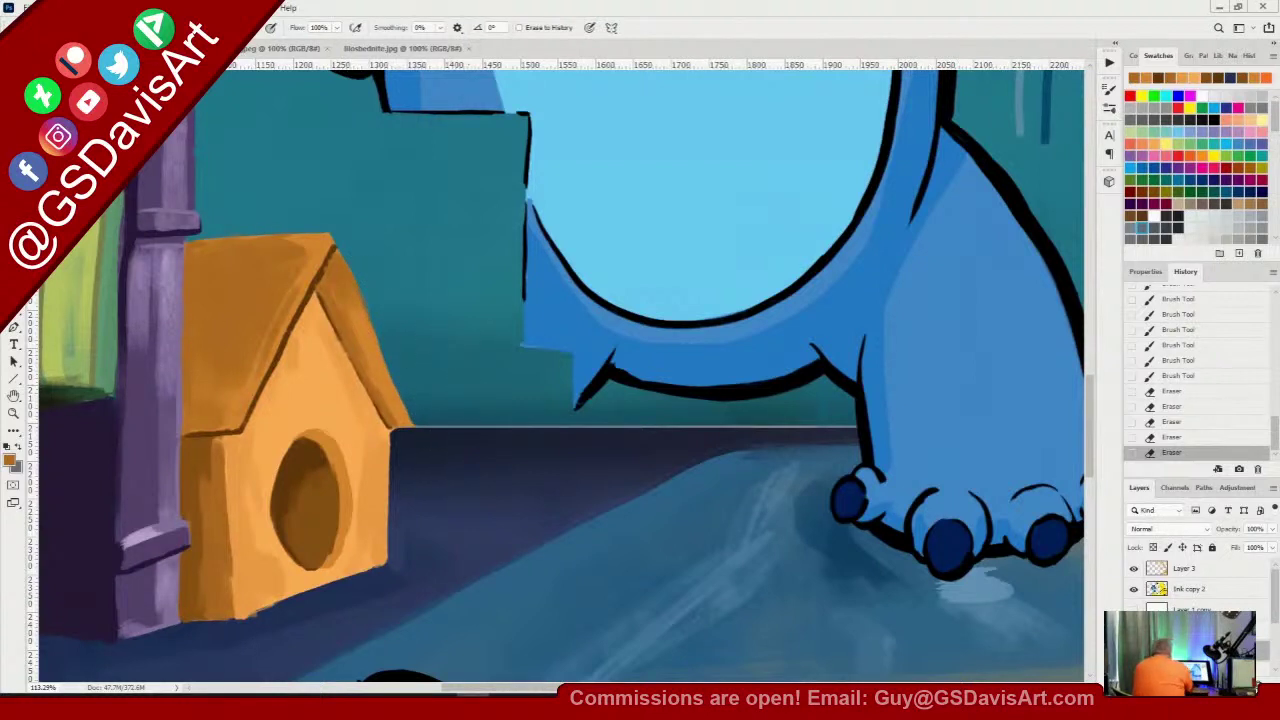
Repaint the roof's outer right edge in lighter orange from peak to eave, and touch up the dark line along the front gable
key(b)
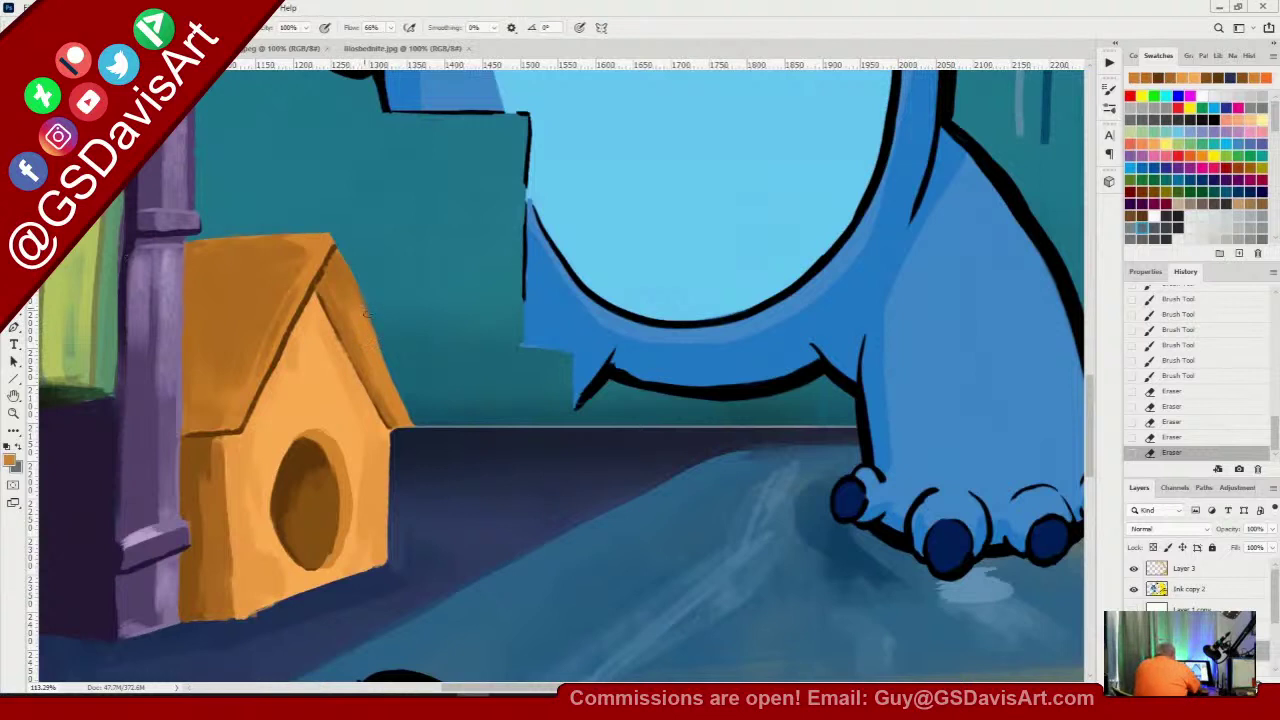
drag(366, 314, 416, 424)
mouse_move(389, 374)
mouse_down()
mouse_move(410, 414)
mouse_move(379, 348)
mouse_move(405, 413)
mouse_move(388, 374)
mouse_up()
drag(382, 354, 360, 306)
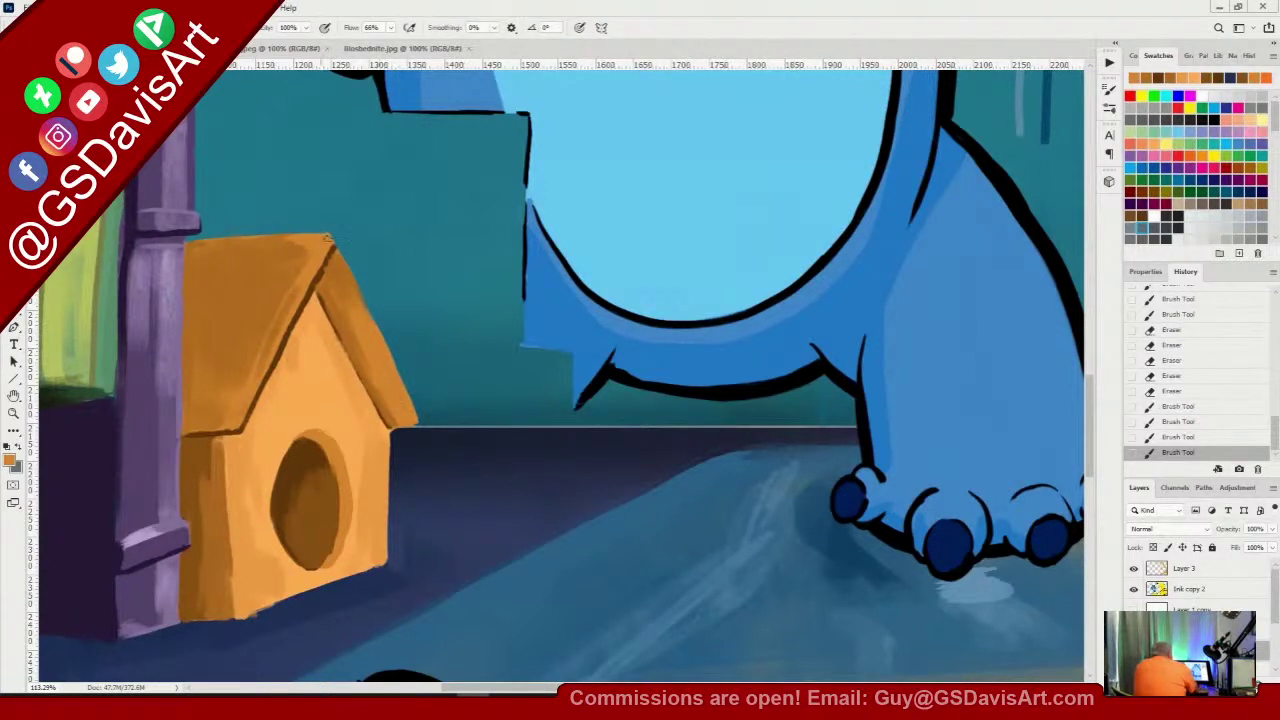
drag(327, 238, 408, 408)
drag(392, 376, 412, 416)
drag(404, 402, 416, 422)
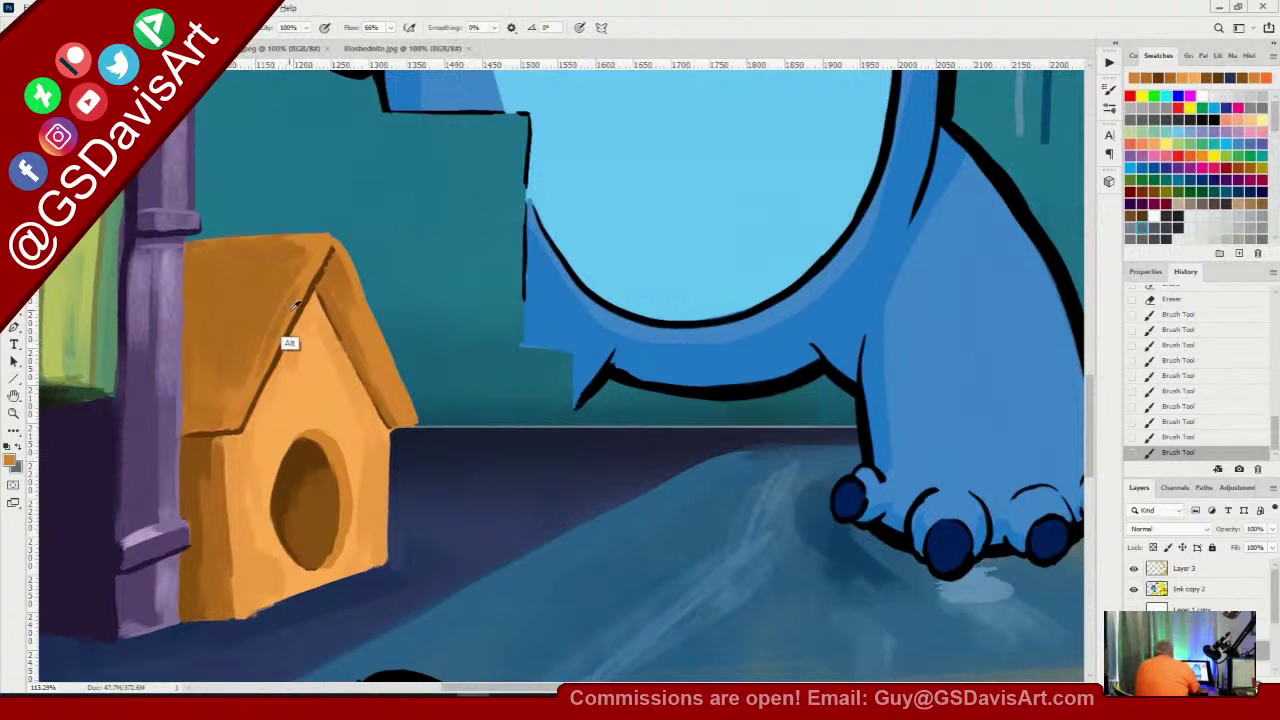
drag(245, 410, 272, 364)
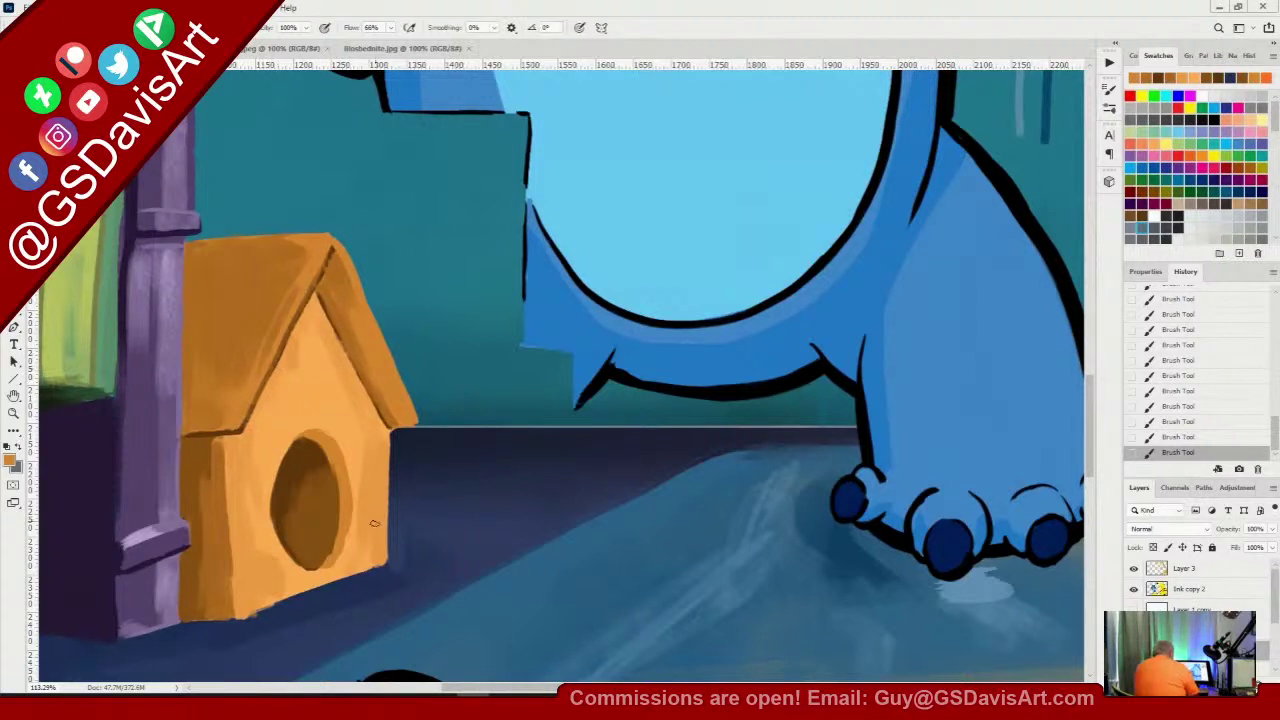
Lighten the sampled wall orange and paint thin highlights along the toy house's gable, front corner and door hole with a smaller brush
alt+click(355, 460)
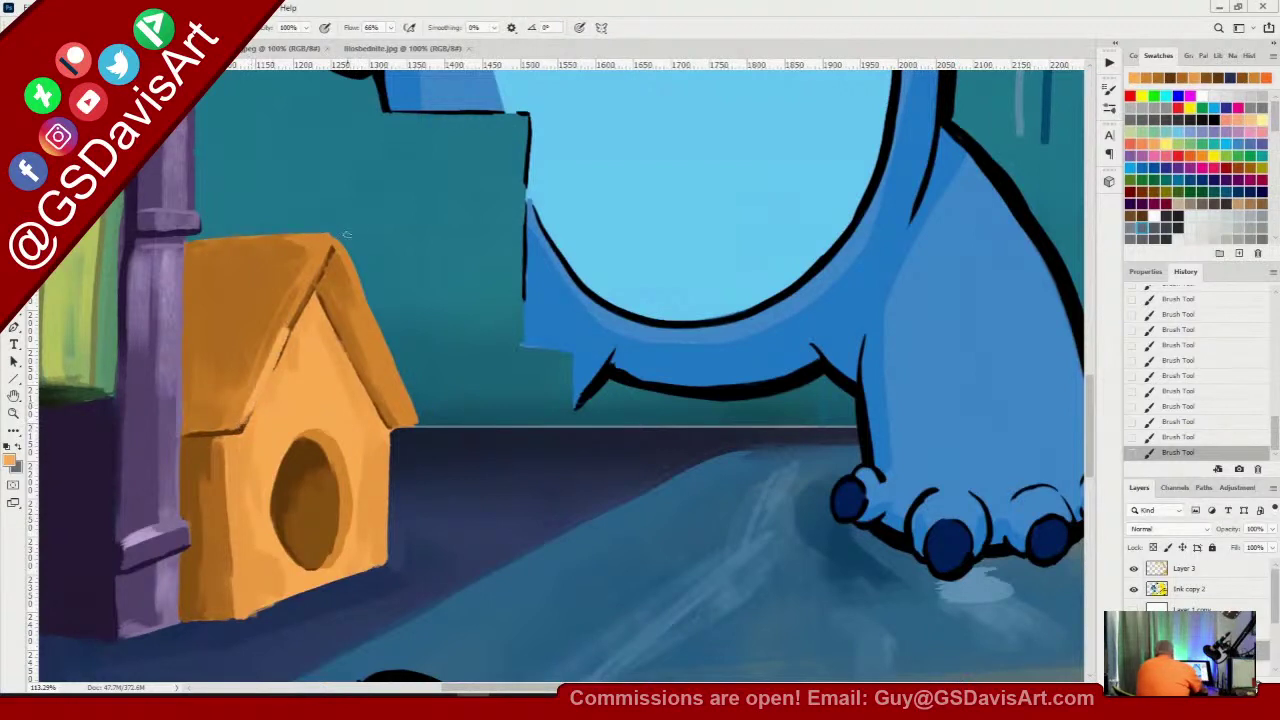
key(ctrl+z)
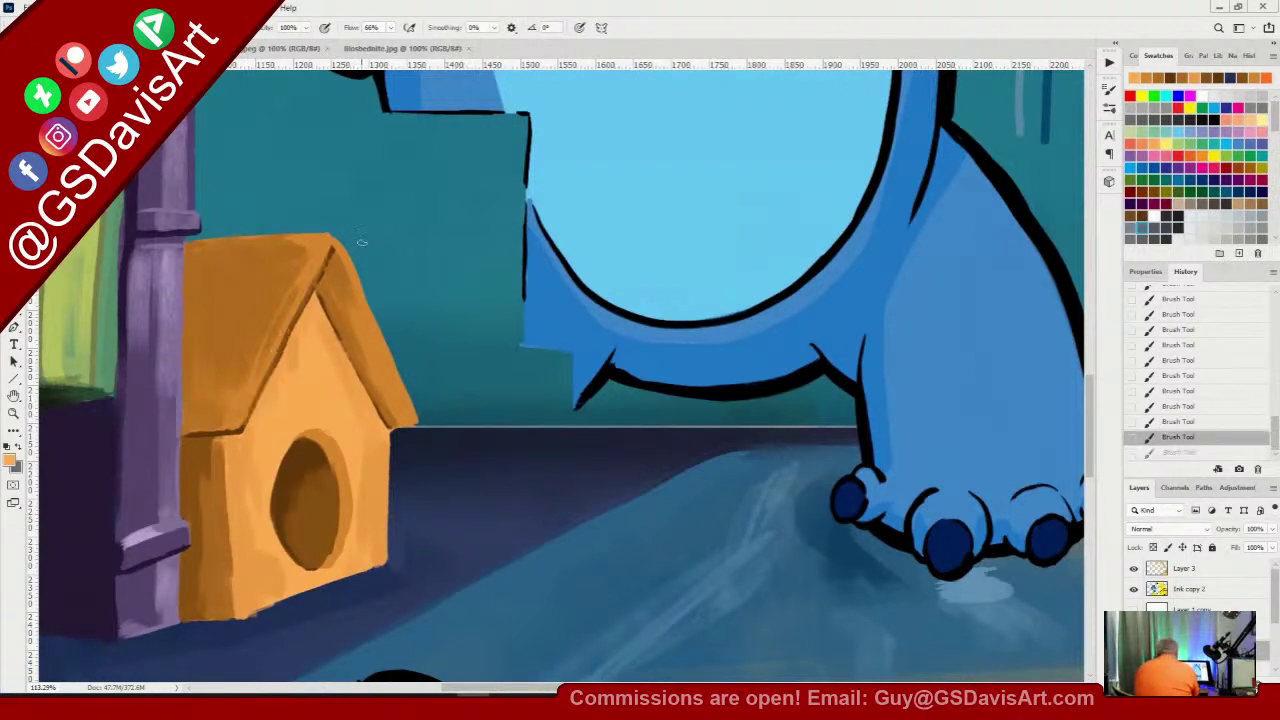
right_click(396, 297)
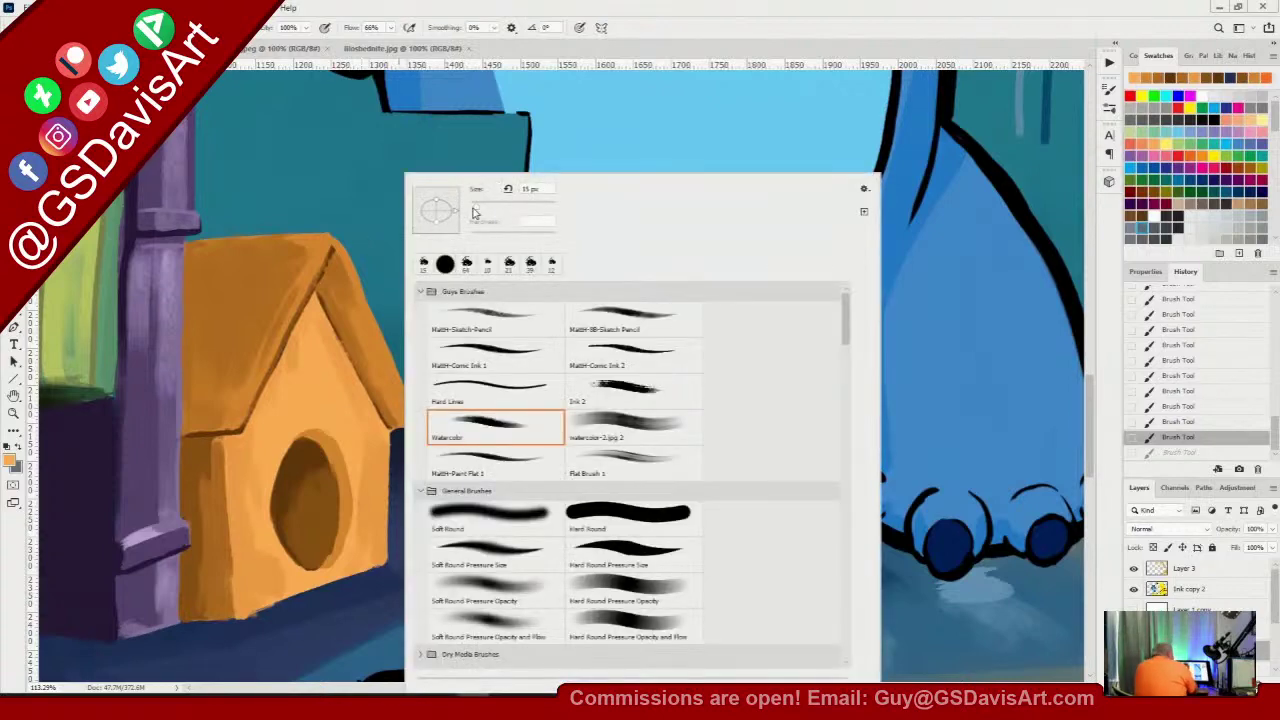
drag(475, 206, 474, 206)
click(11, 461)
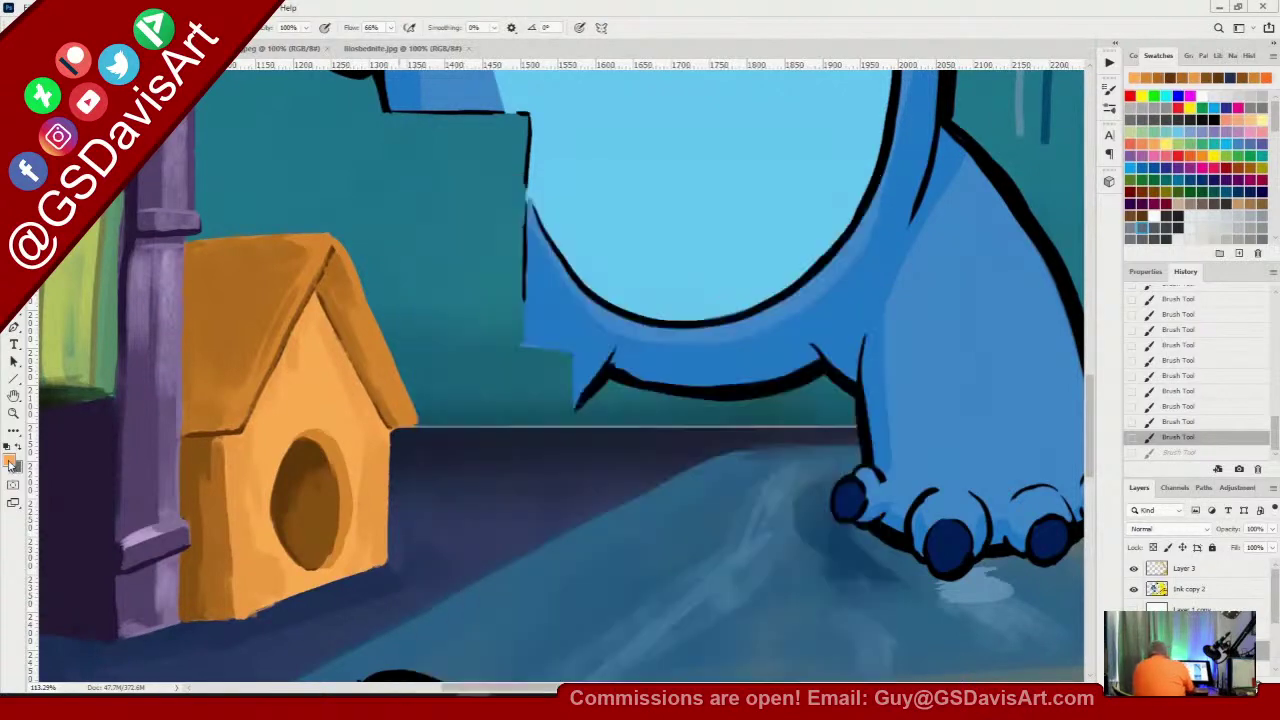
drag(644, 185, 621, 182)
click(825, 179)
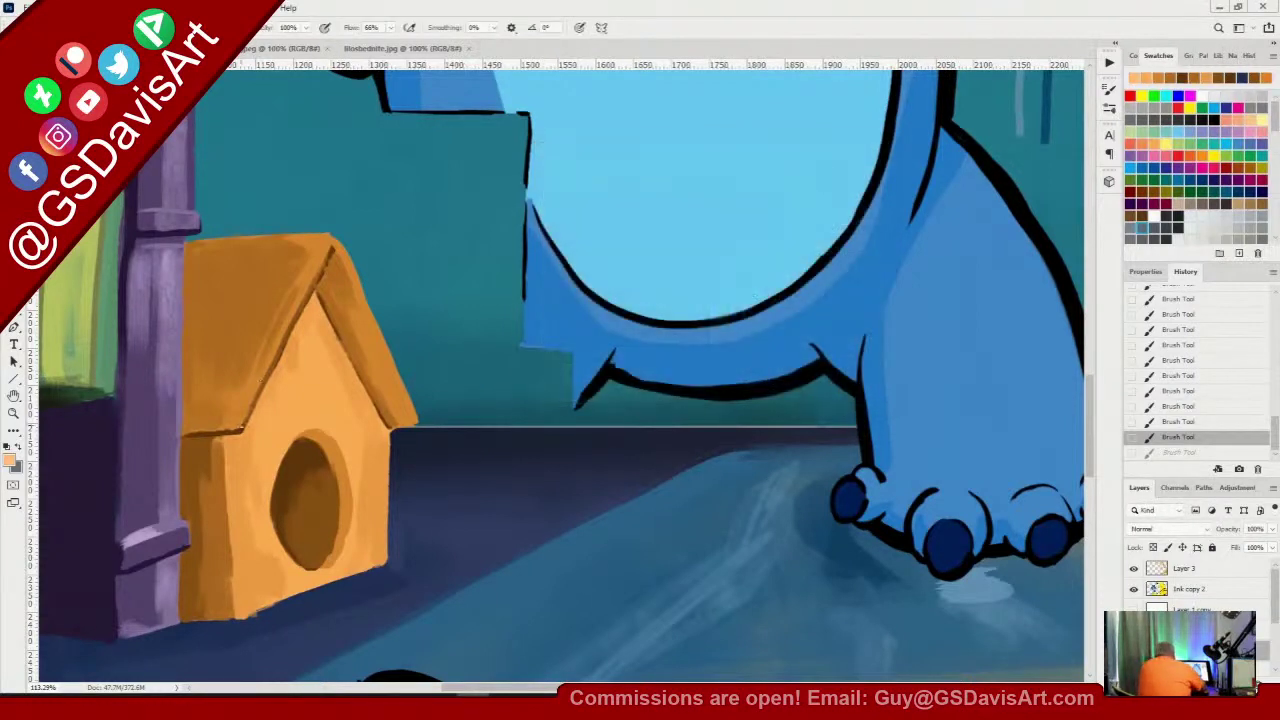
drag(246, 416, 240, 427)
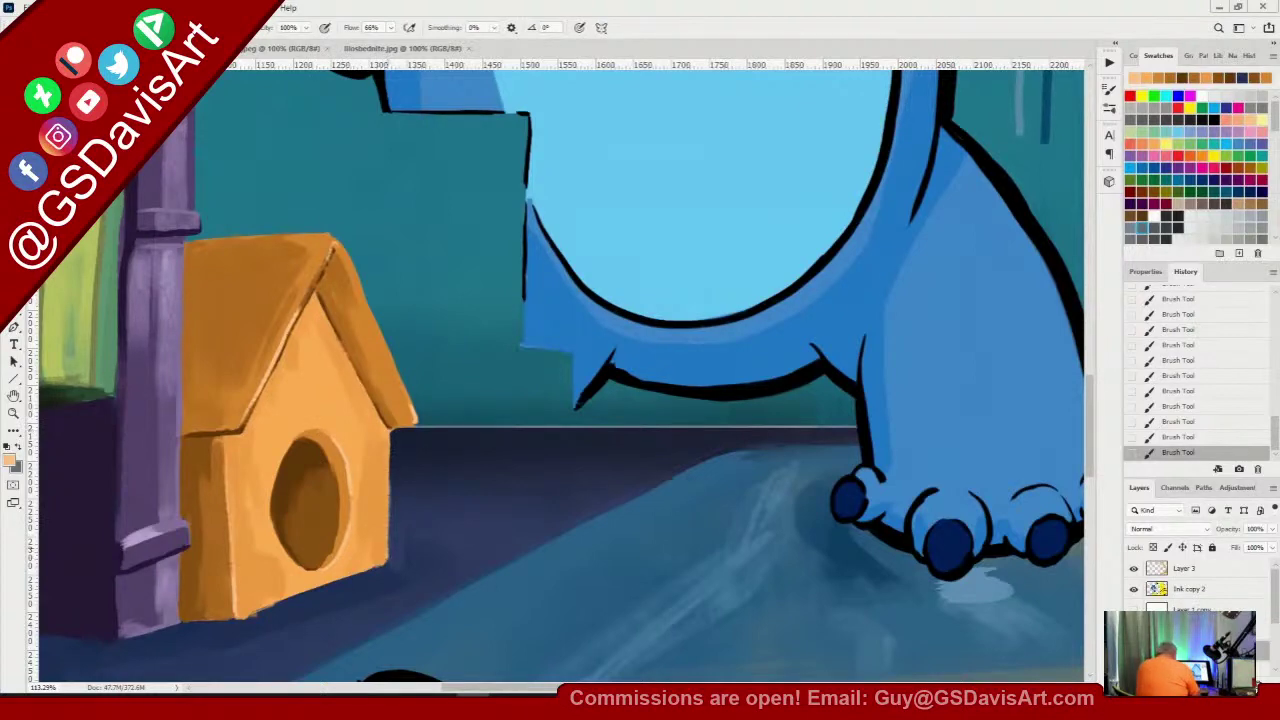
Sample the floor's dark navy and brush shadow along the floor beside the toy house and speckled tan board at about 36 px
key(ctrl+0)
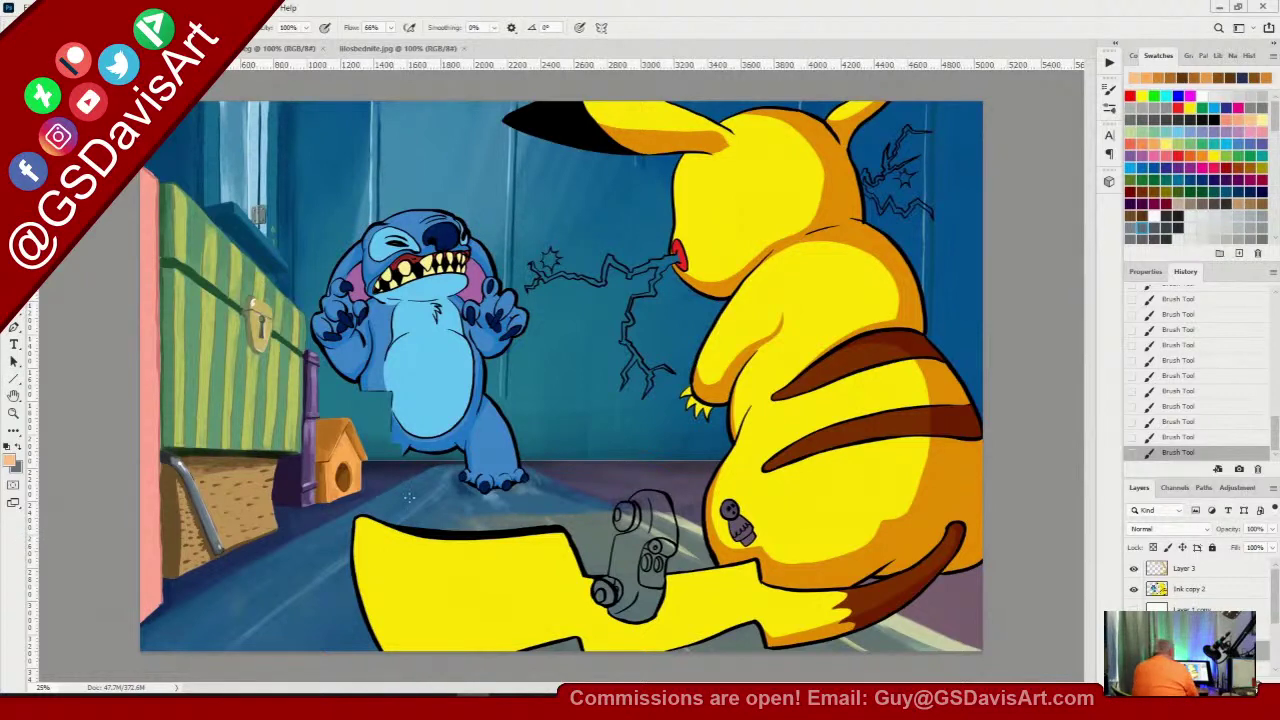
alt+click(318, 540)
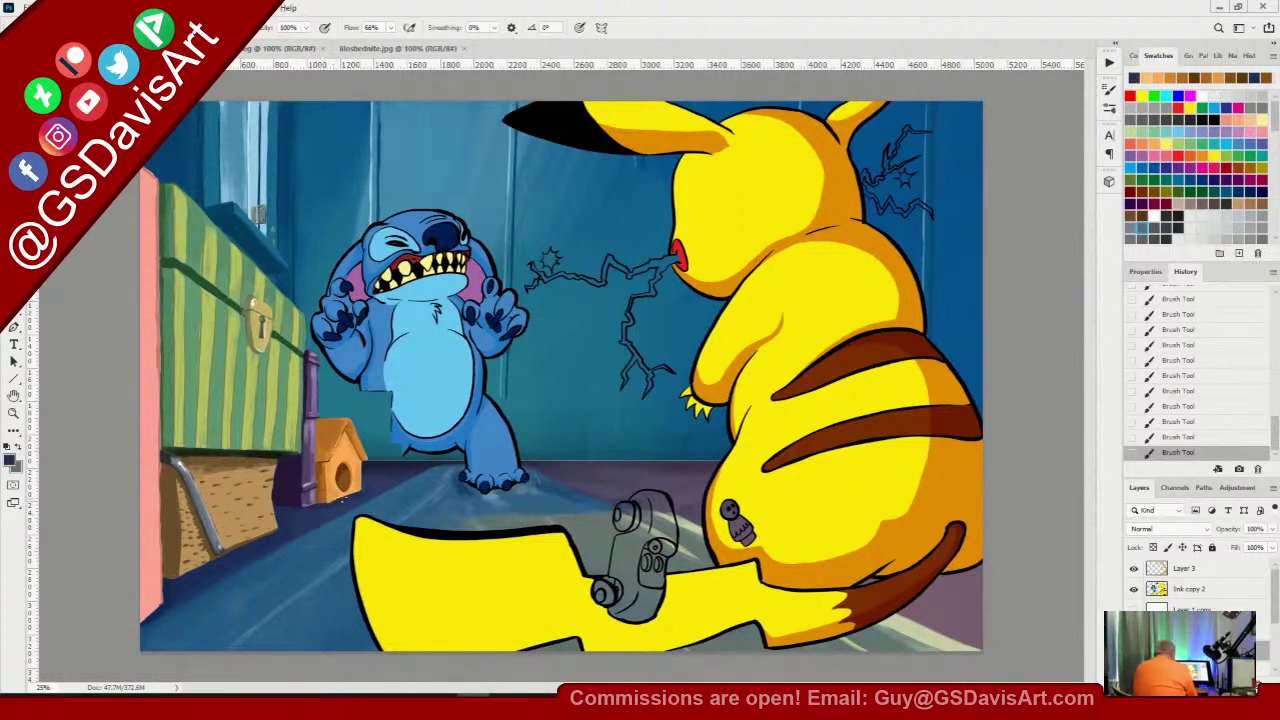
right_click(458, 209)
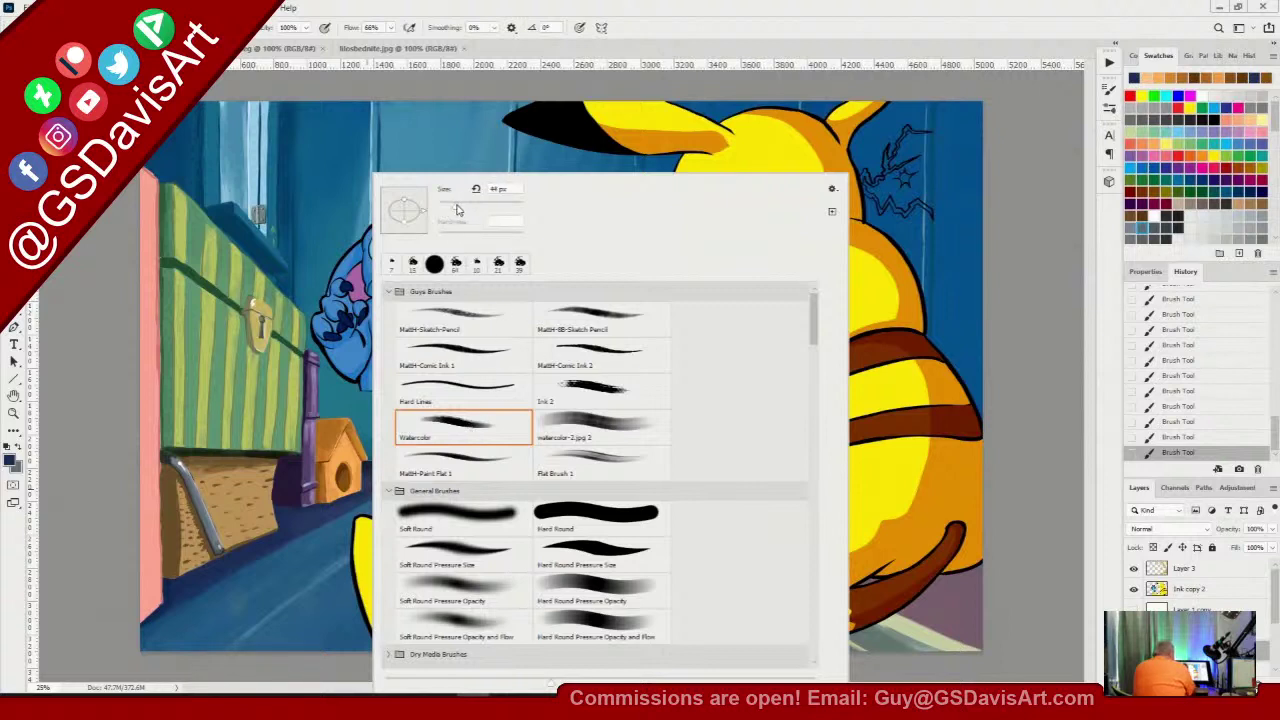
click(489, 91)
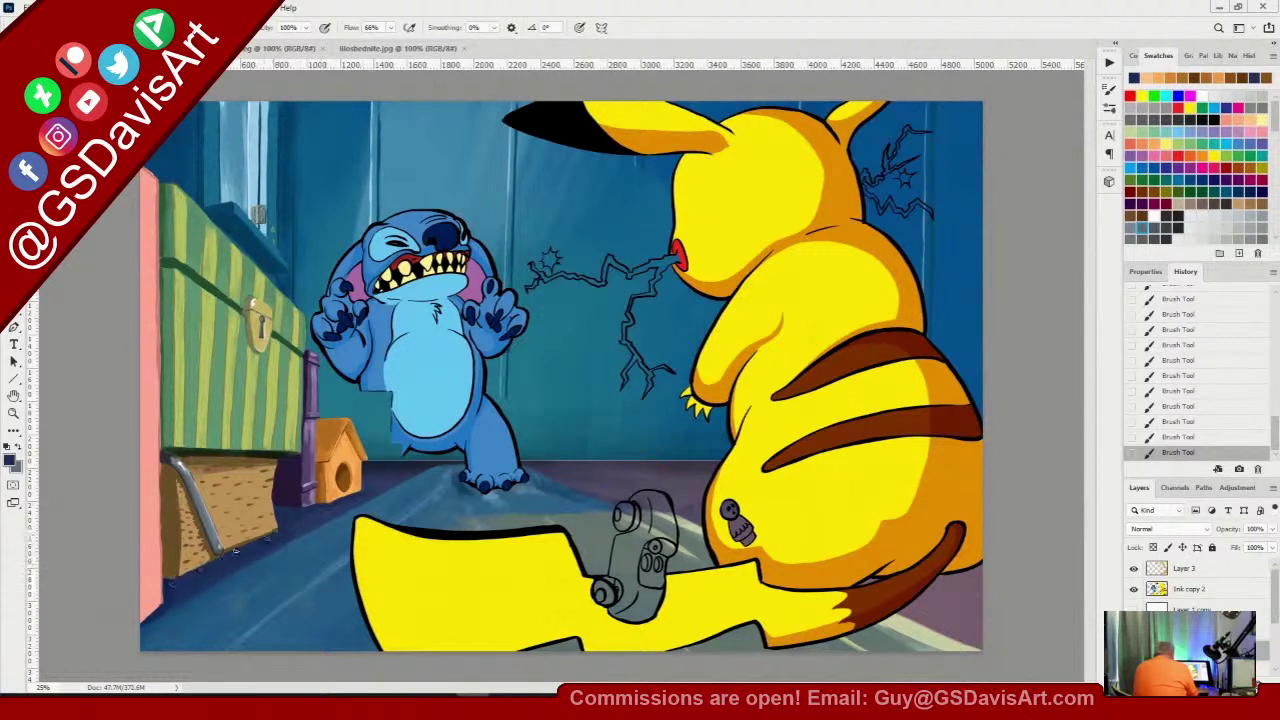
Darken the sampled navy and paint a contact shadow beneath the purple post and toy house and down the tan board's right side
alt+click(168, 597)
click(12, 462)
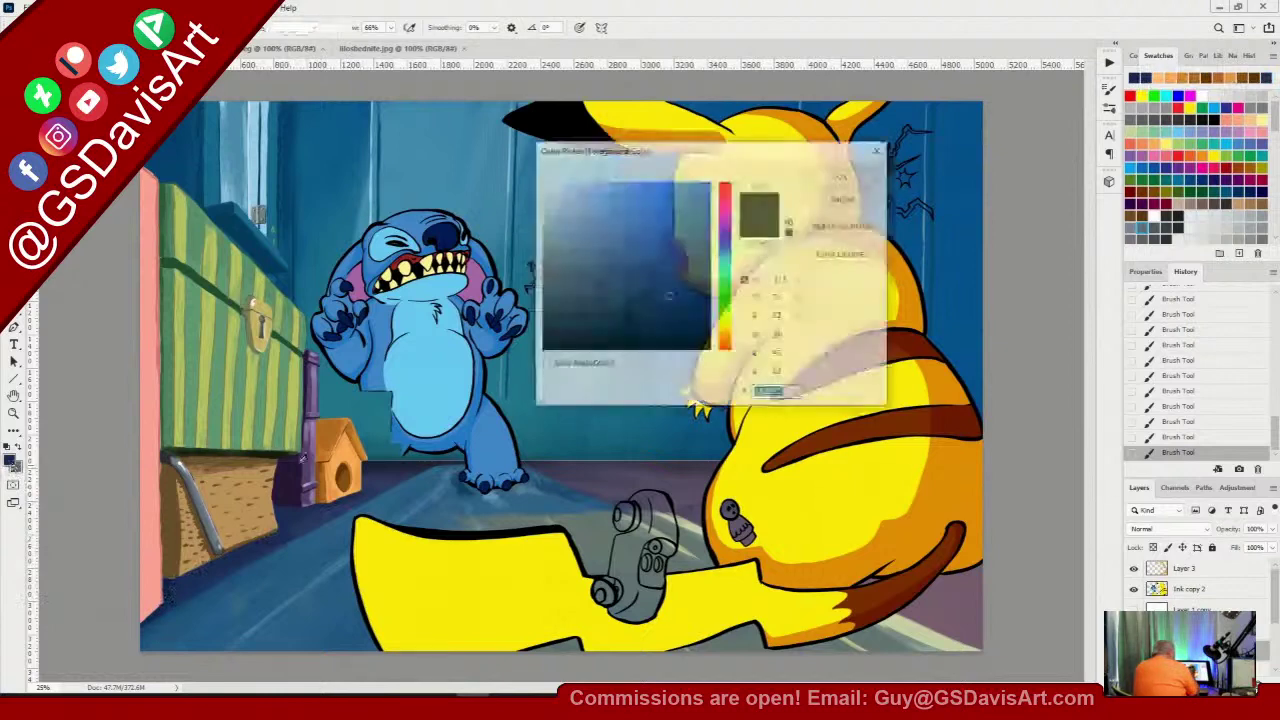
click(841, 178)
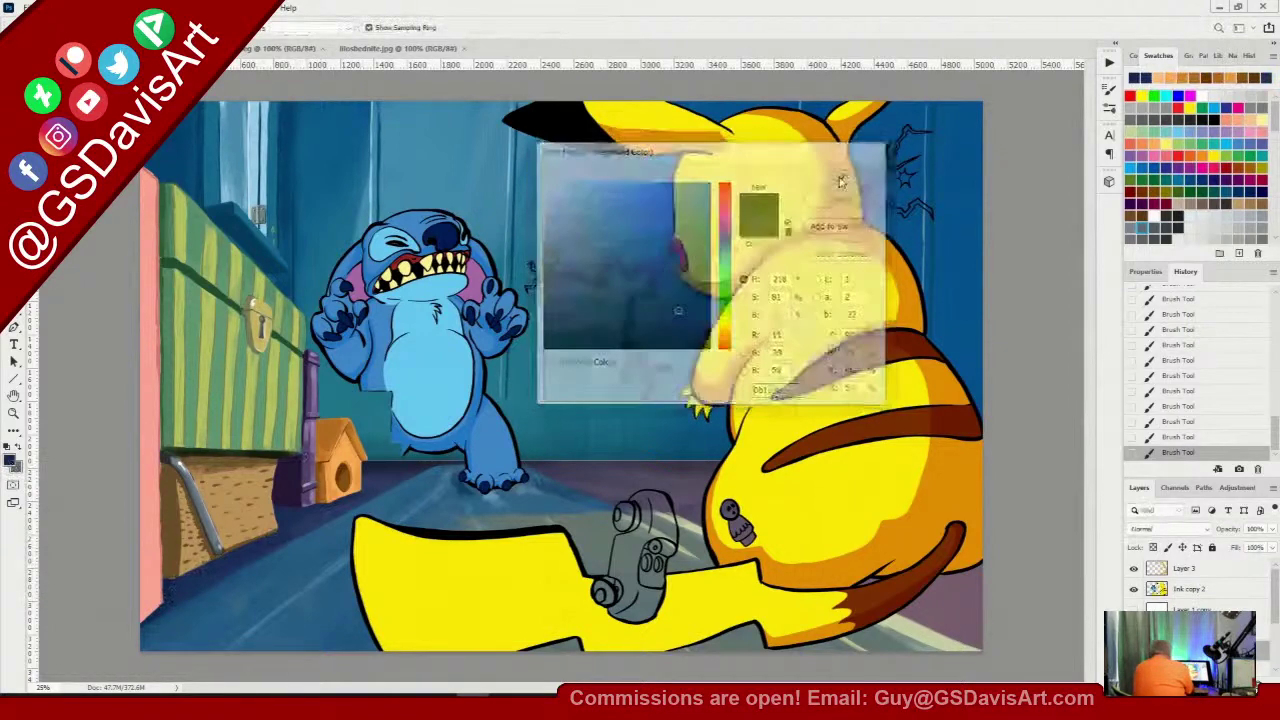
key(z)
drag(296, 526, 370, 474)
key(b)
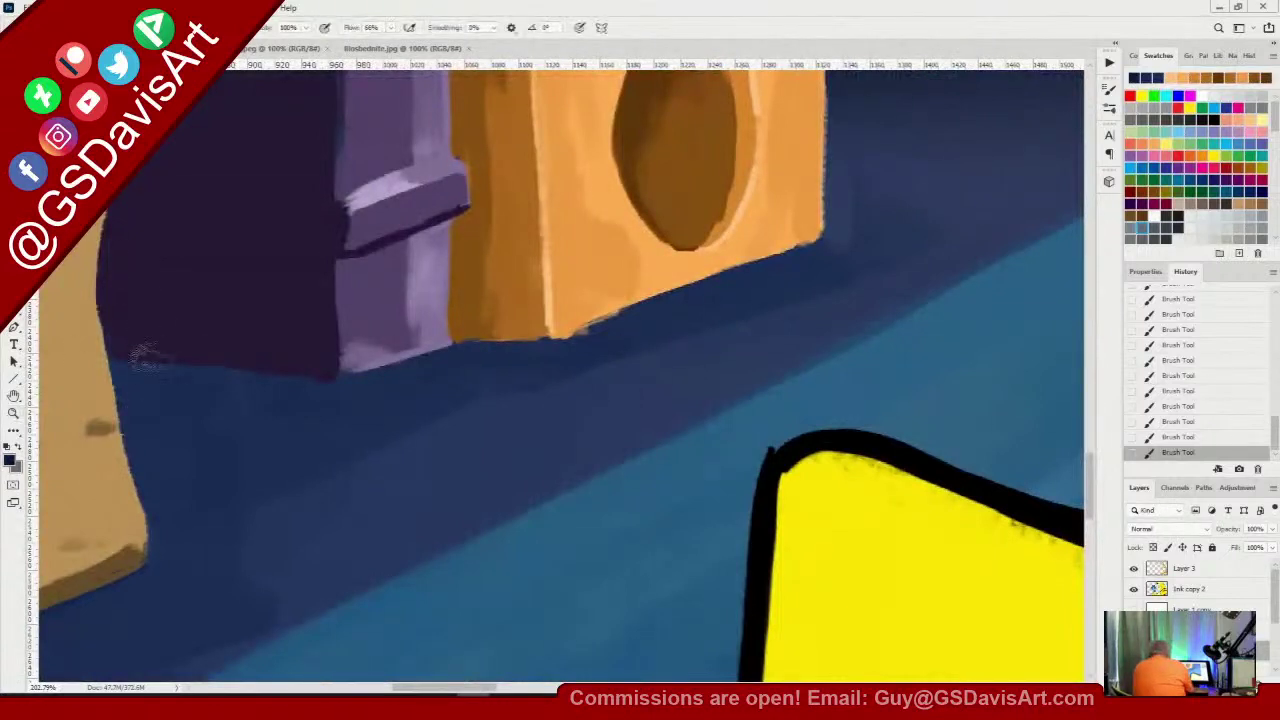
drag(129, 366, 277, 389)
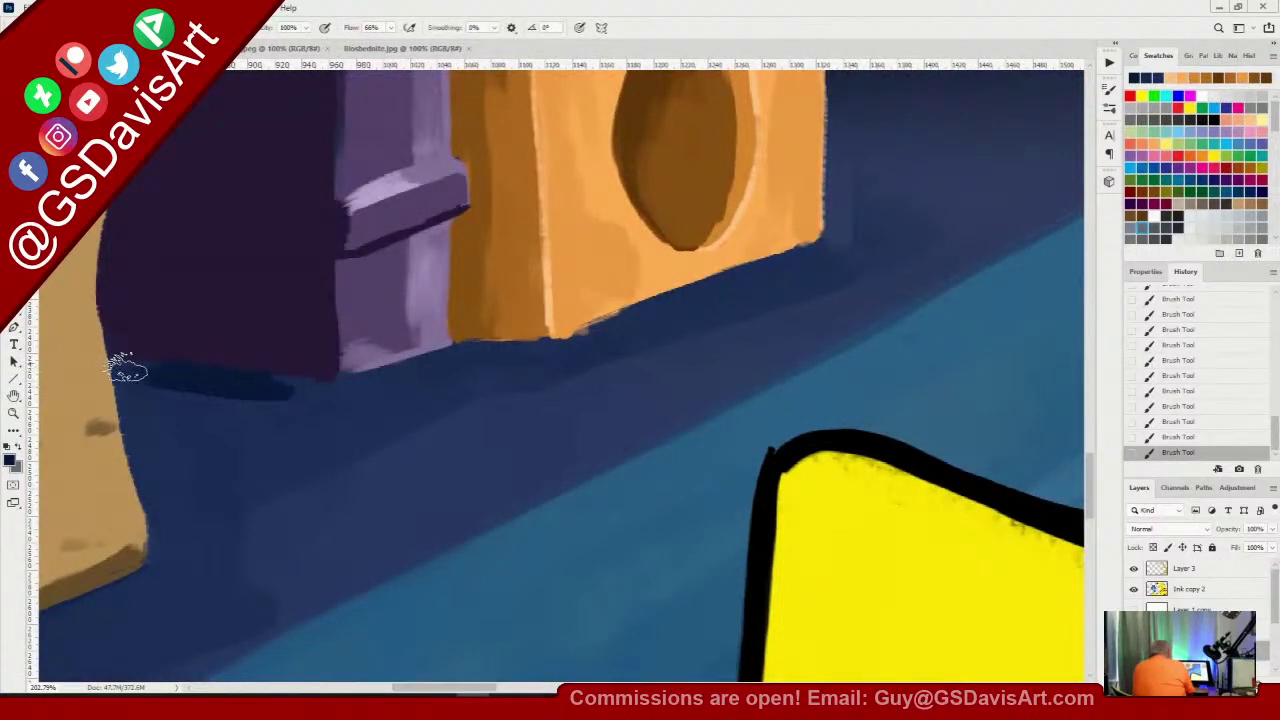
mouse_move(126, 365)
mouse_down()
mouse_move(154, 477)
mouse_move(180, 515)
mouse_up()
mouse_move(131, 372)
mouse_down()
mouse_move(242, 383)
mouse_move(173, 398)
mouse_move(287, 407)
mouse_move(230, 404)
mouse_move(402, 382)
mouse_move(348, 395)
mouse_move(467, 353)
mouse_move(595, 340)
mouse_move(600, 309)
mouse_move(560, 356)
mouse_move(805, 261)
mouse_move(540, 356)
mouse_move(520, 376)
mouse_move(540, 358)
mouse_move(448, 366)
mouse_move(336, 396)
mouse_move(373, 405)
mouse_move(189, 441)
mouse_move(158, 427)
mouse_move(187, 402)
mouse_move(160, 442)
mouse_move(178, 431)
mouse_move(166, 558)
mouse_up()
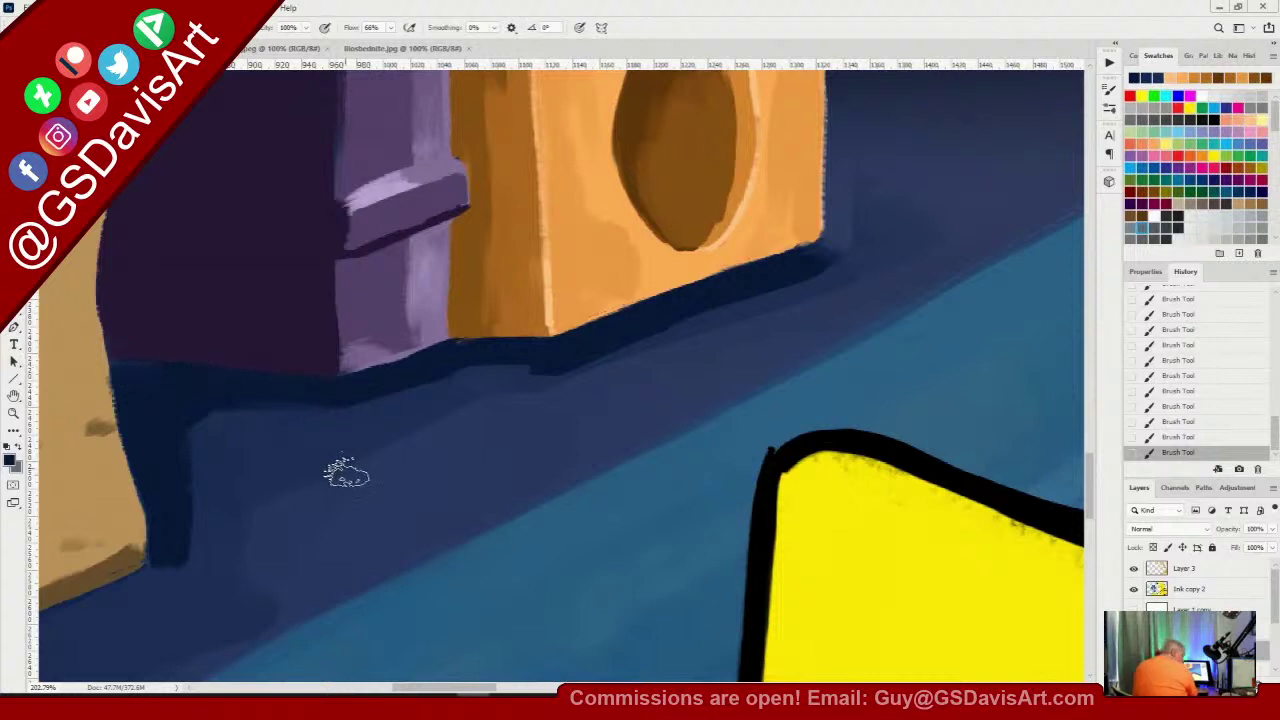
Extend the dark navy contact shadow along the tan board's whole bottom edge and blend it into the surrounding floor
drag(302, 464, 822, 228)
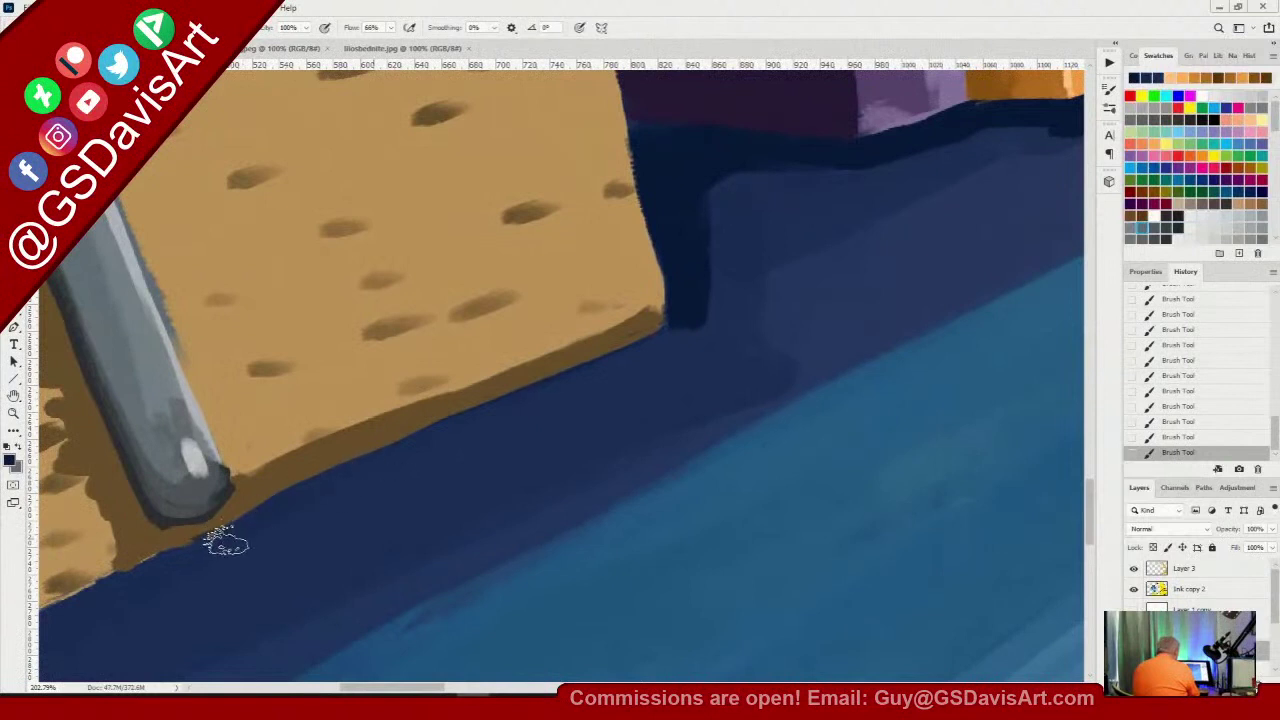
mouse_move(223, 540)
mouse_down()
mouse_move(650, 346)
mouse_move(340, 474)
mouse_move(665, 336)
mouse_move(385, 444)
mouse_move(78, 604)
mouse_up()
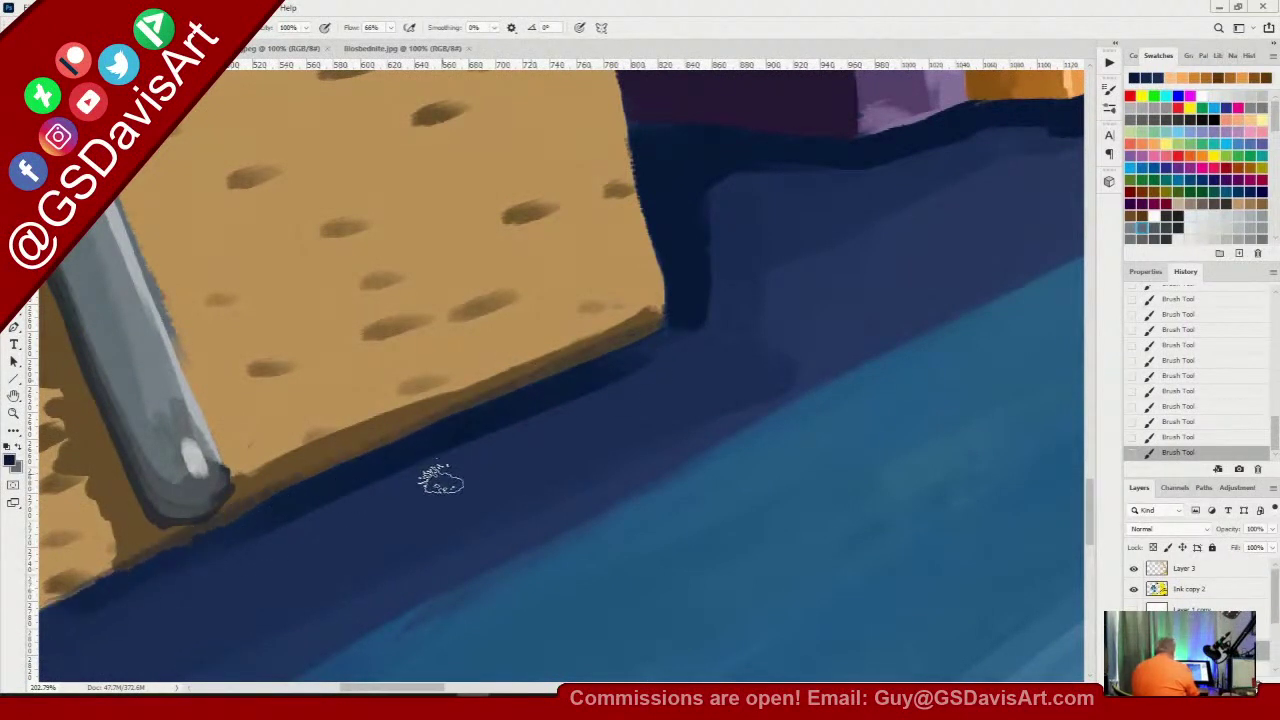
drag(283, 526, 651, 380)
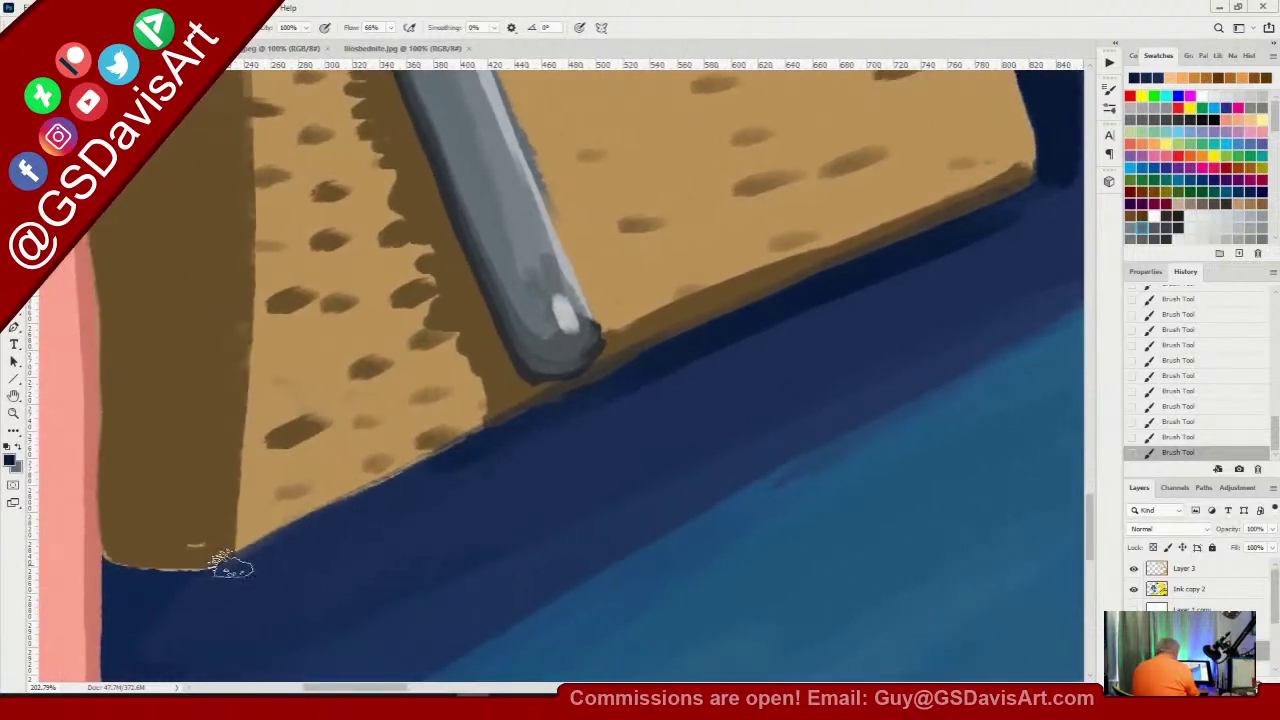
mouse_move(223, 563)
mouse_down()
mouse_move(508, 440)
mouse_move(176, 583)
mouse_move(130, 568)
mouse_up()
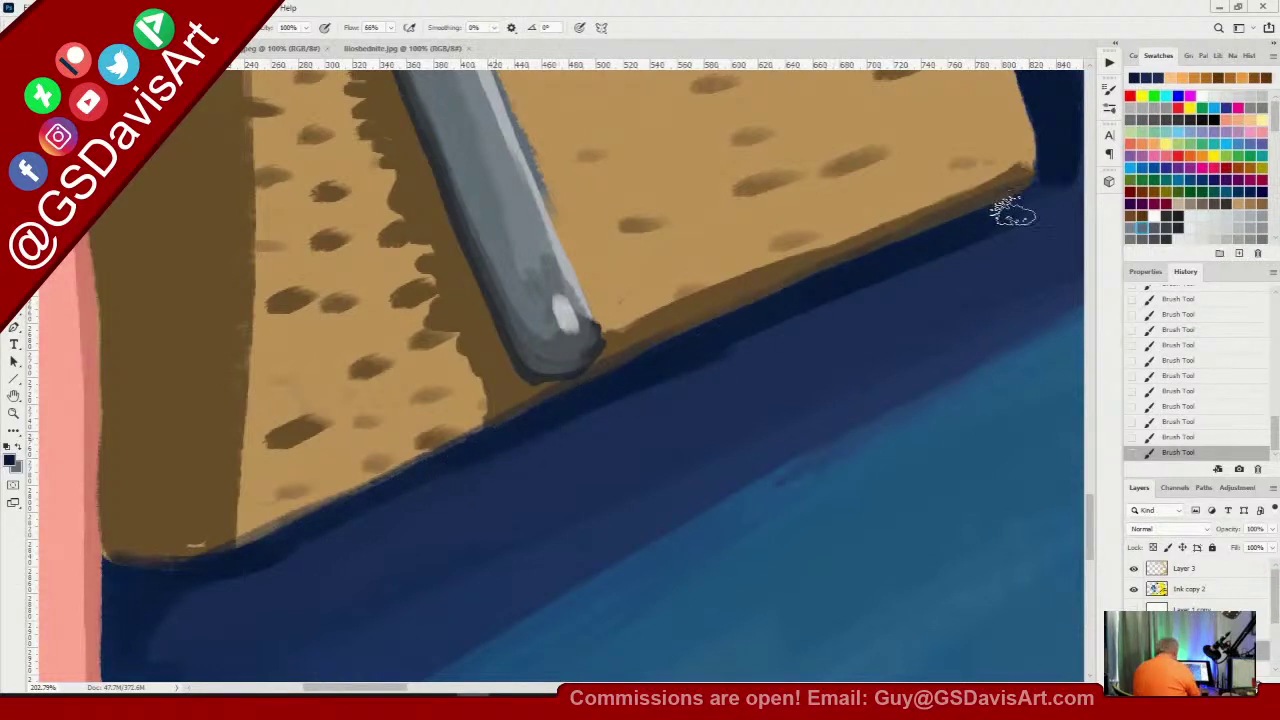
mouse_move(806, 363)
mouse_down()
mouse_move(532, 478)
mouse_move(386, 563)
mouse_up()
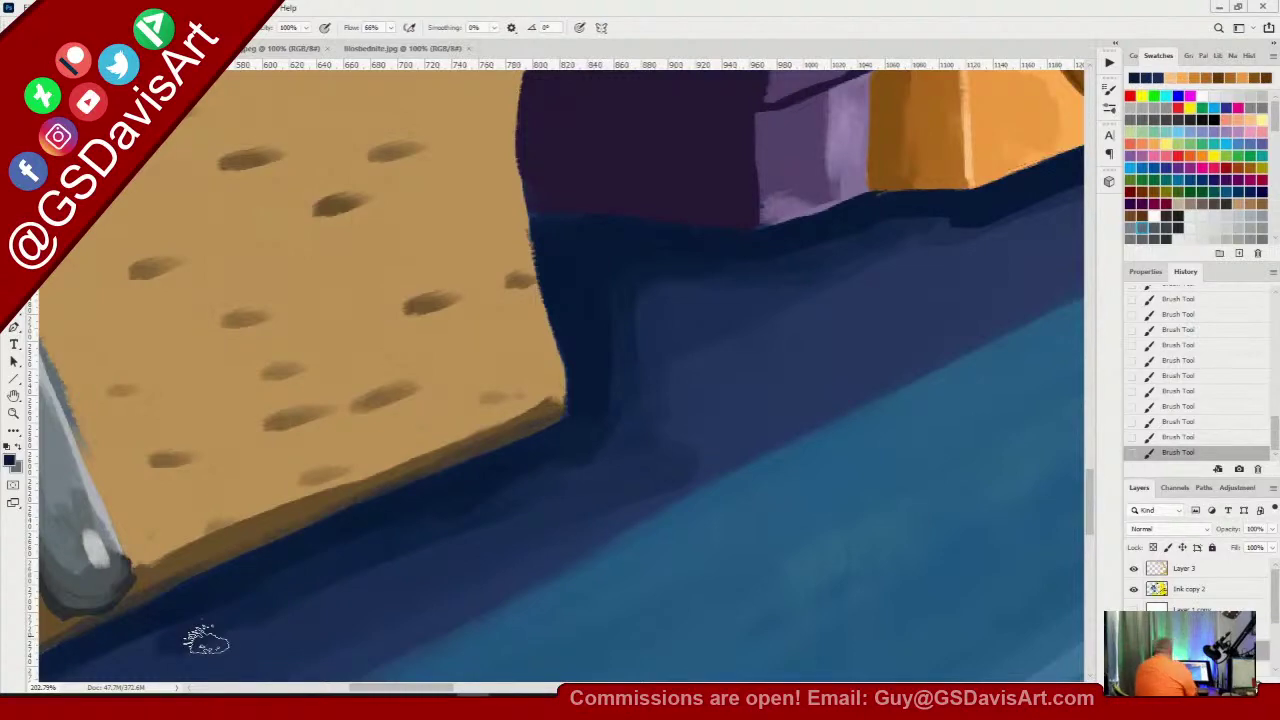
click(14, 414)
drag(540, 468, 444, 488)
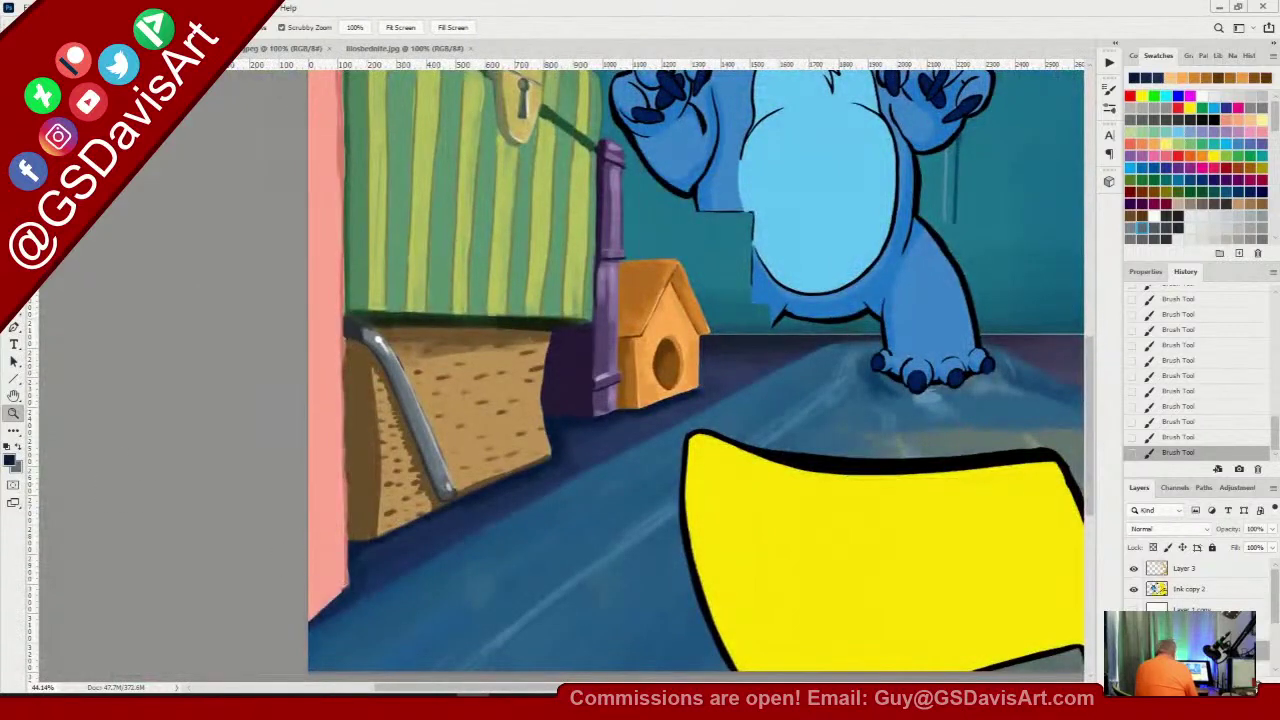
key(b)
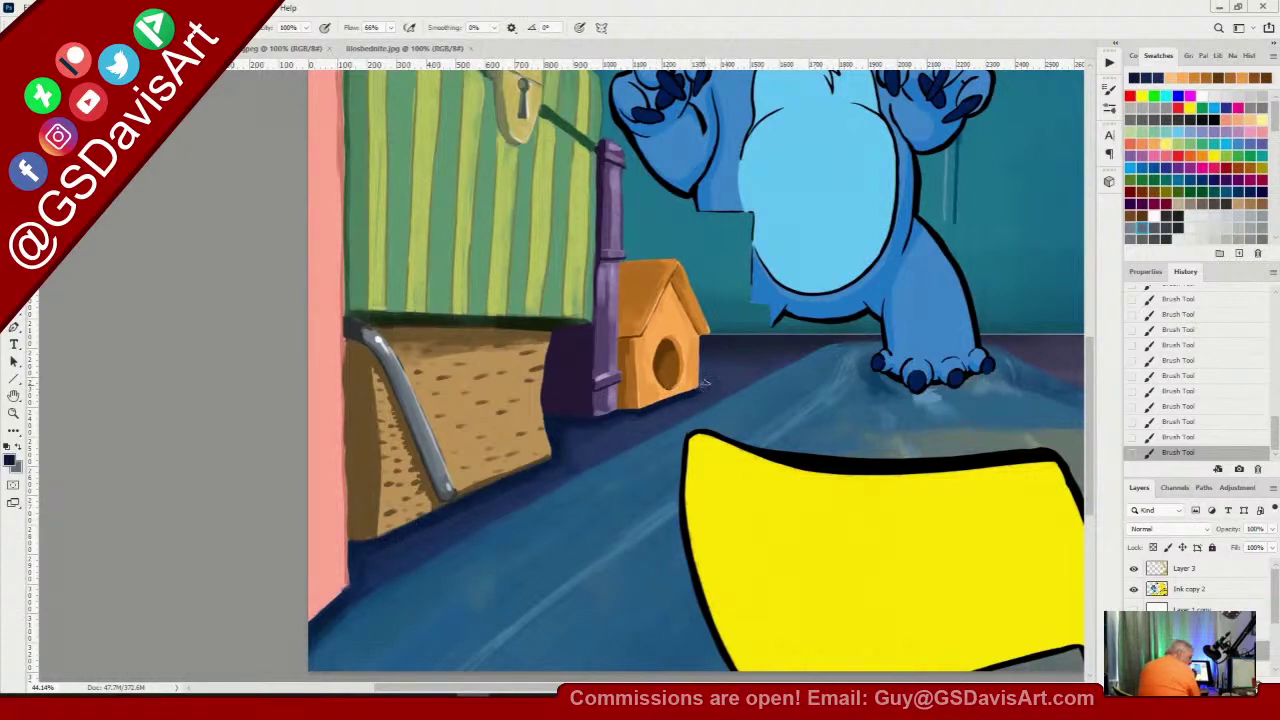
Clean up the bottom edge of the toy house's front wall with sampled orange and a smaller brush
key(z)
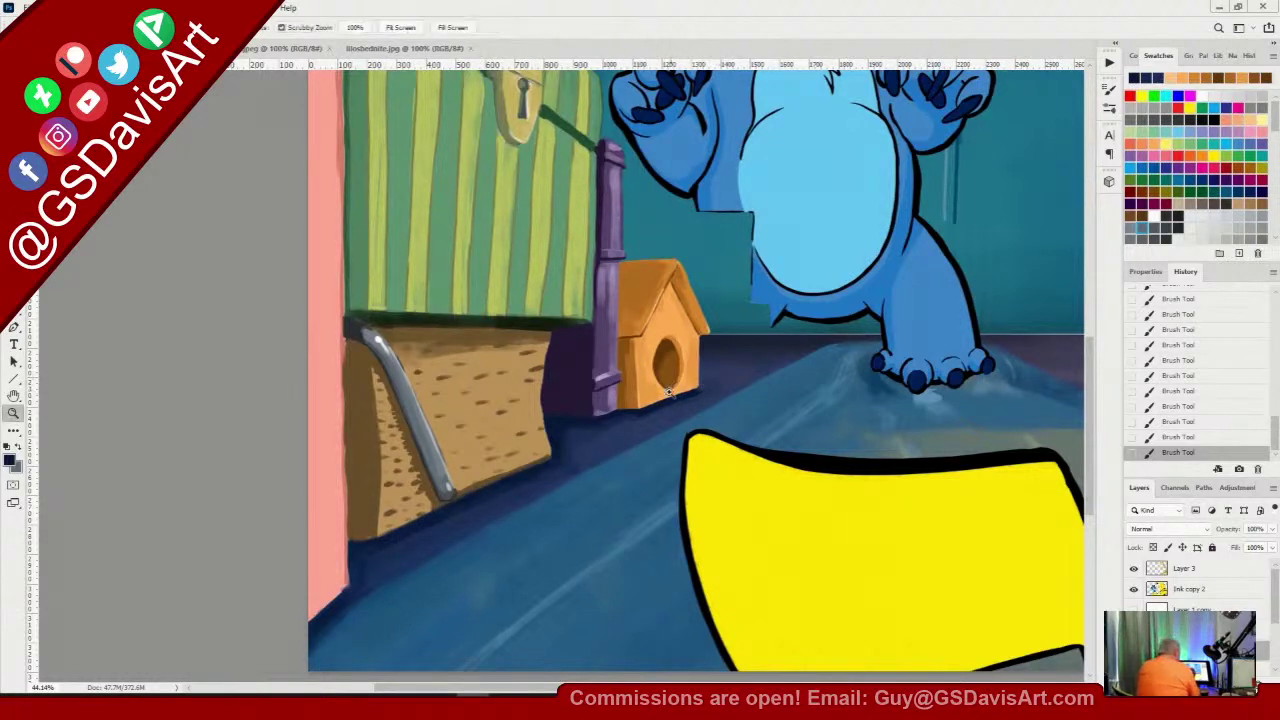
drag(717, 378, 785, 392)
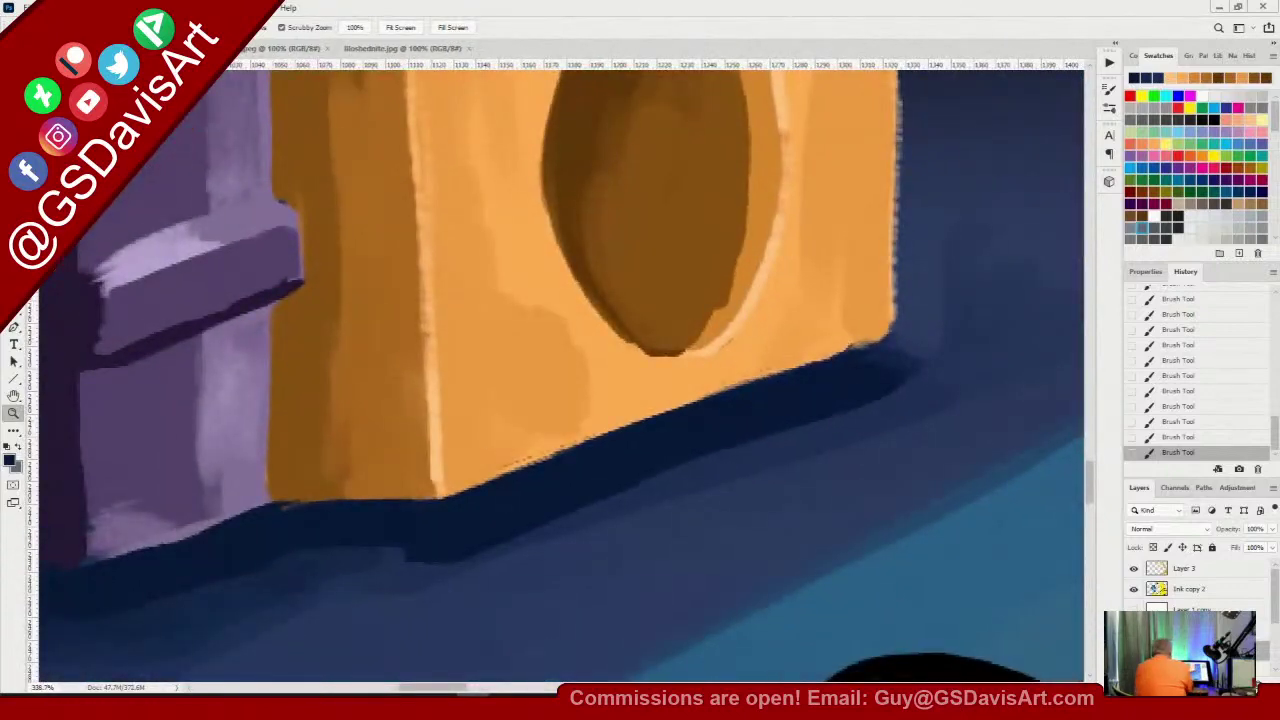
key(b)
alt+click(480, 366)
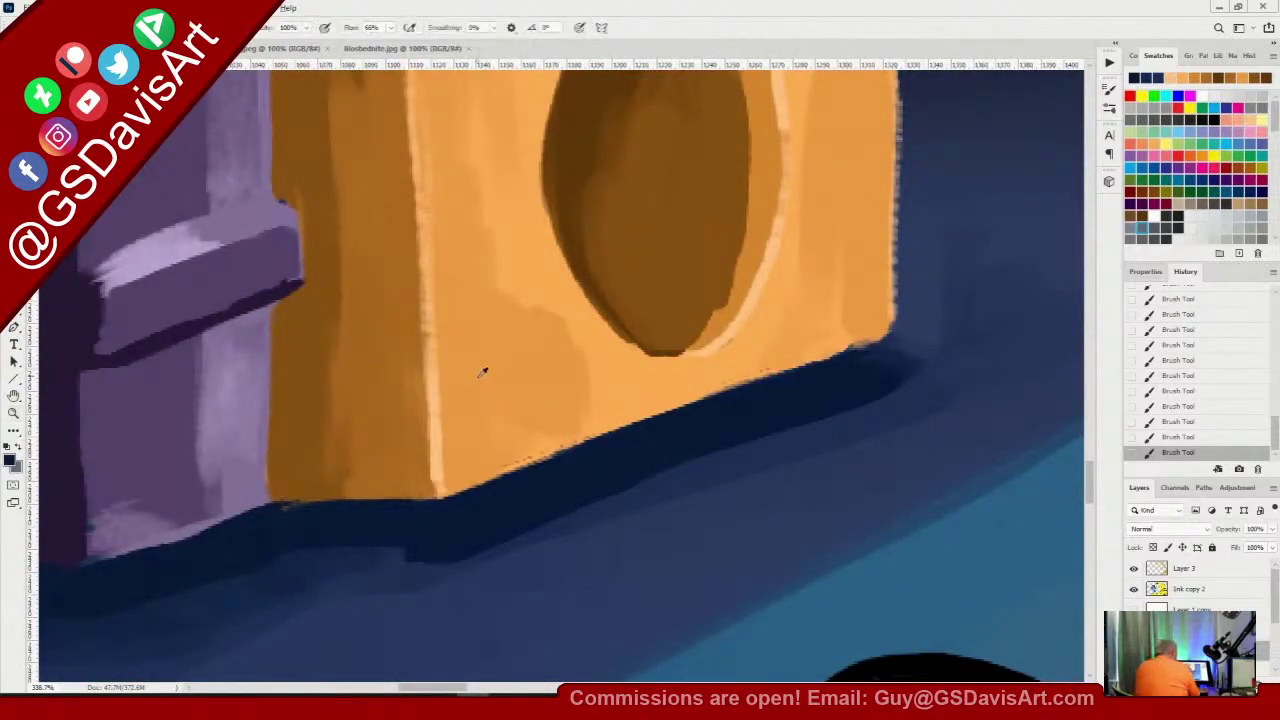
right_click(540, 440)
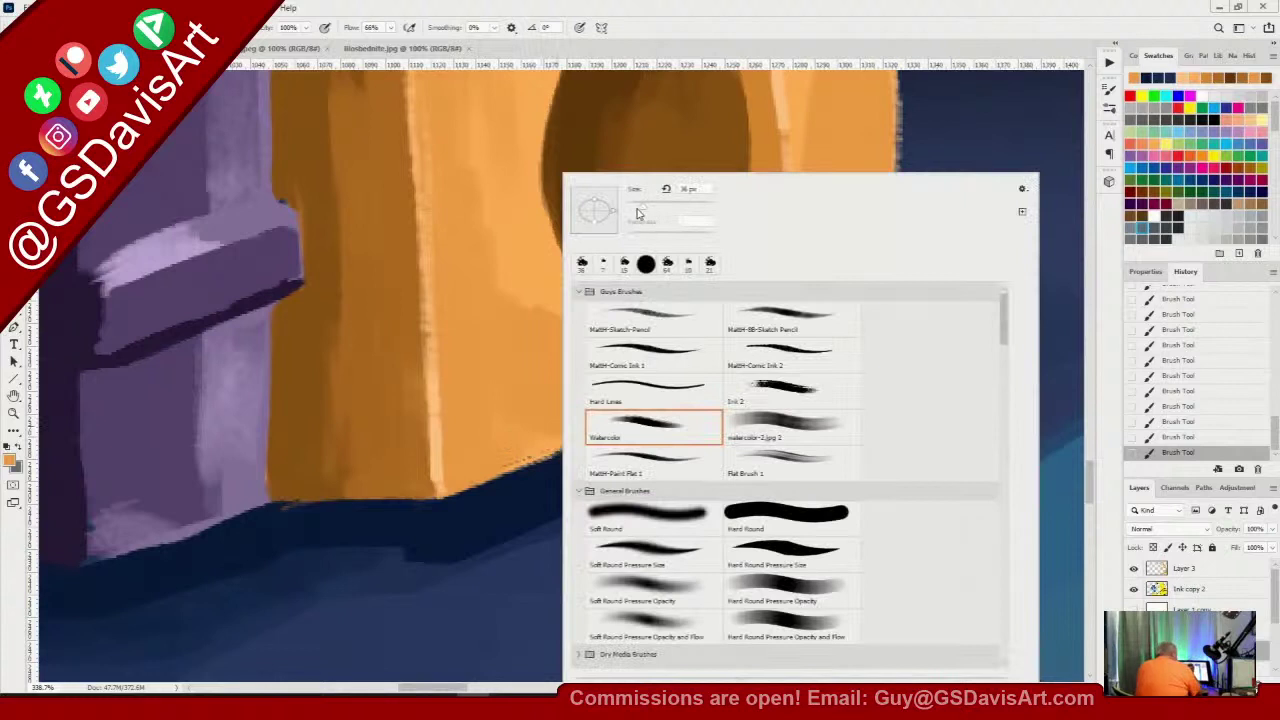
click(677, 110)
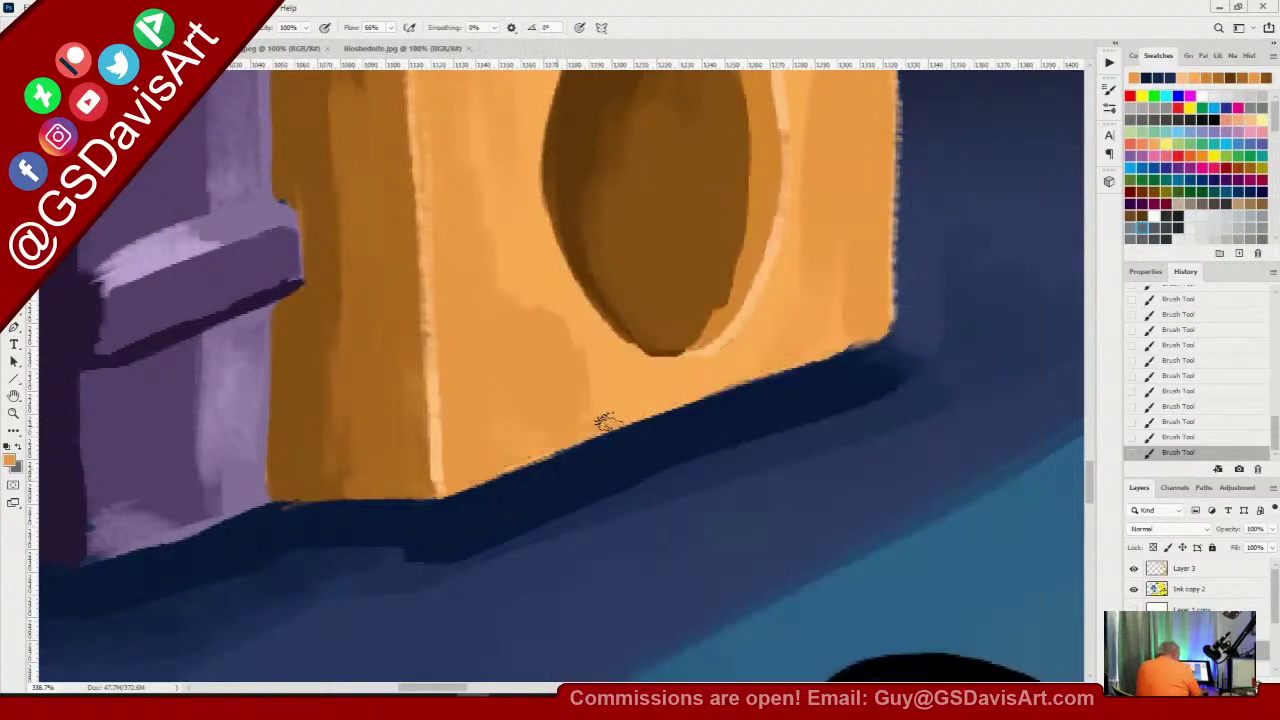
mouse_move(492, 471)
mouse_down()
mouse_move(862, 332)
mouse_move(554, 436)
mouse_up()
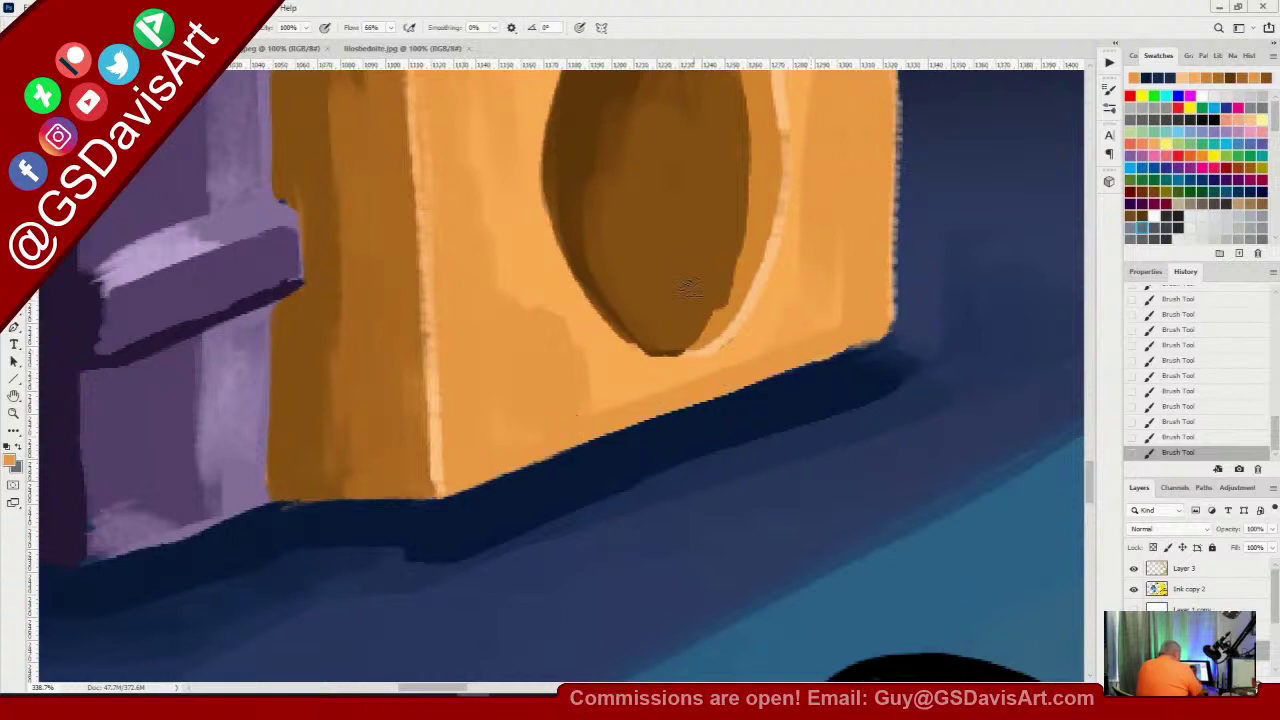
Sample brown from the door hole and paint a thin darker line along the bottom of the toy house's front and side walls
alt+click(680, 319)
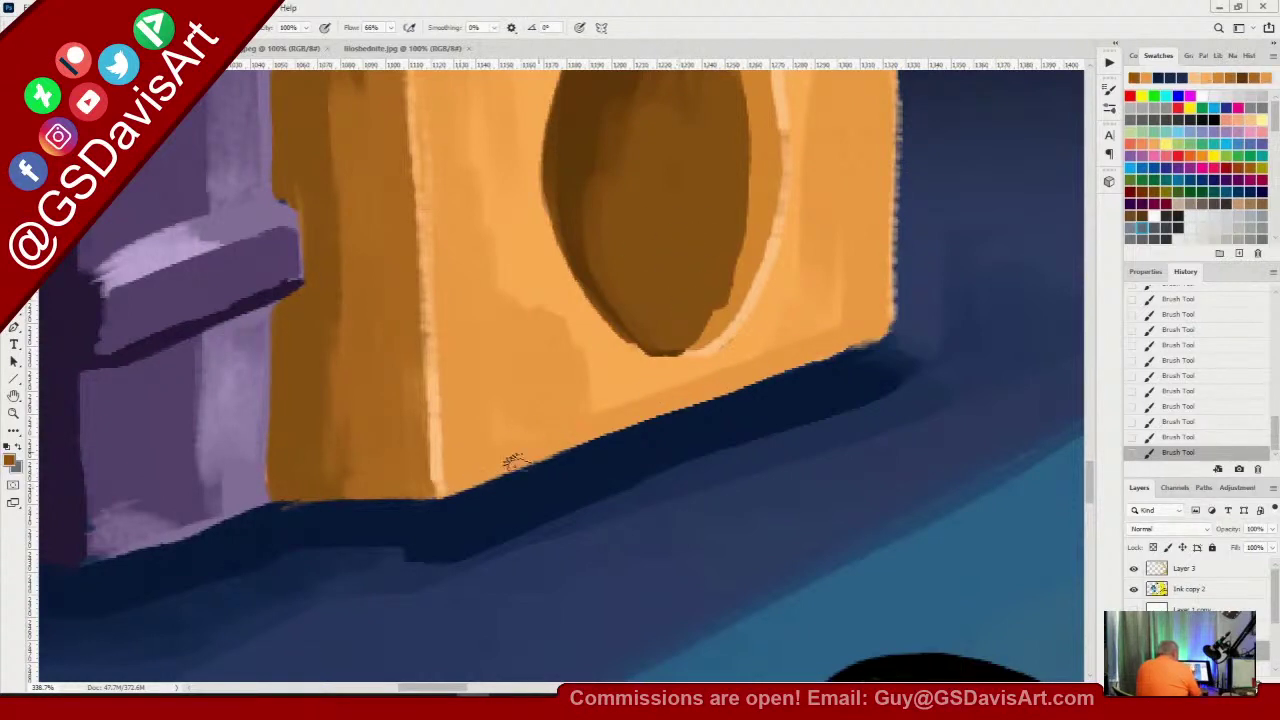
mouse_move(668, 405)
mouse_down()
mouse_move(866, 343)
mouse_move(446, 494)
mouse_up()
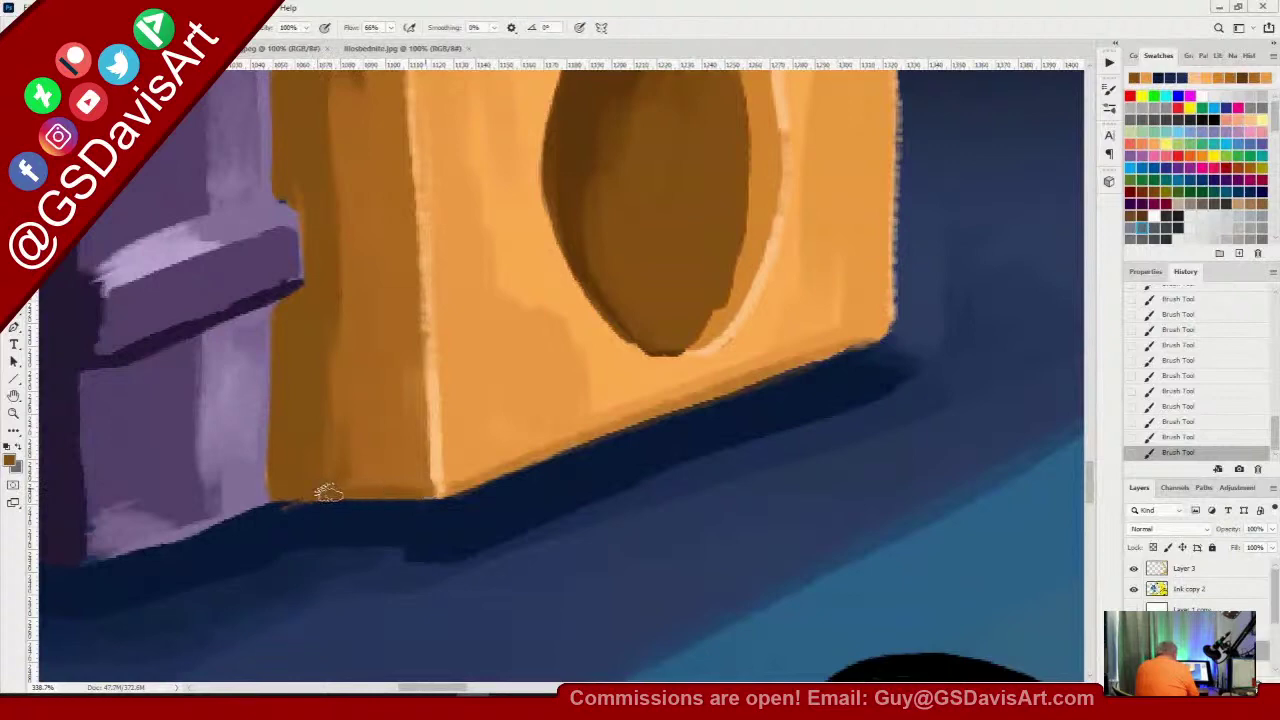
key(ctrl+minus)
key(ctrl+minus)
key(ctrl+minus)
key(ctrl+minus)
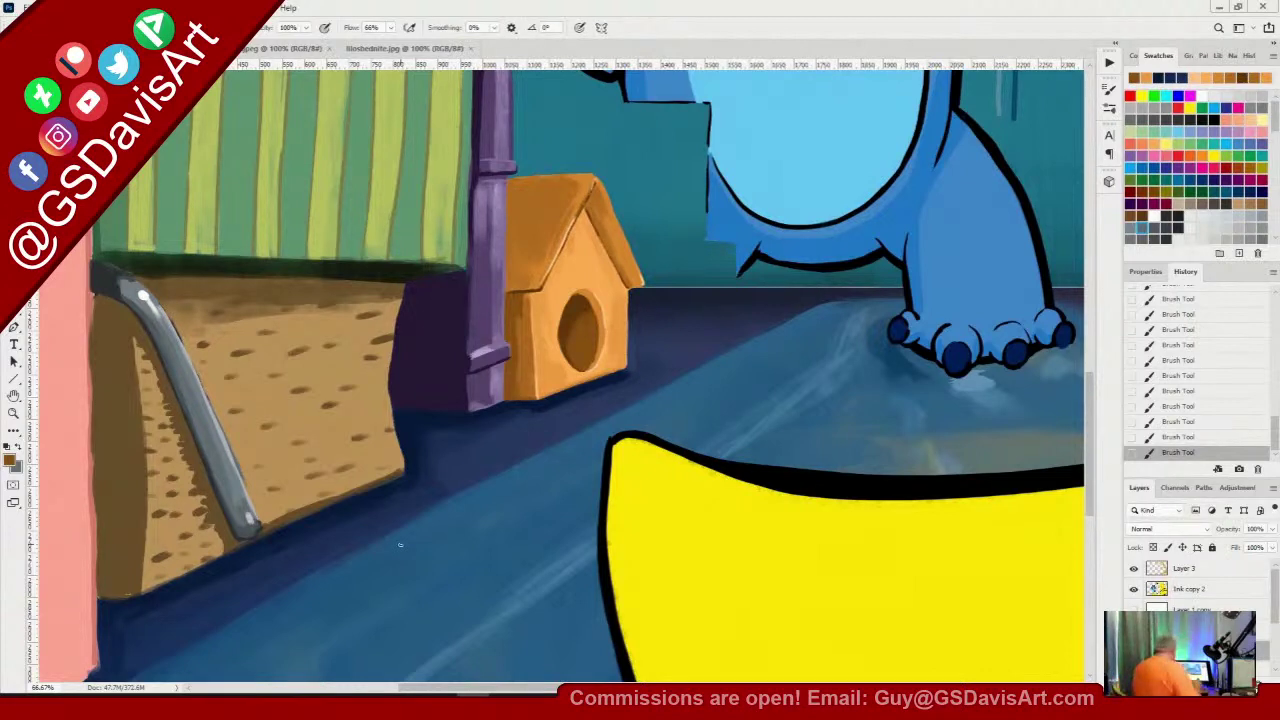
Sample the board's tan and thin out the brown line along its bottom edge between the metal bar and the far corner
key(z)
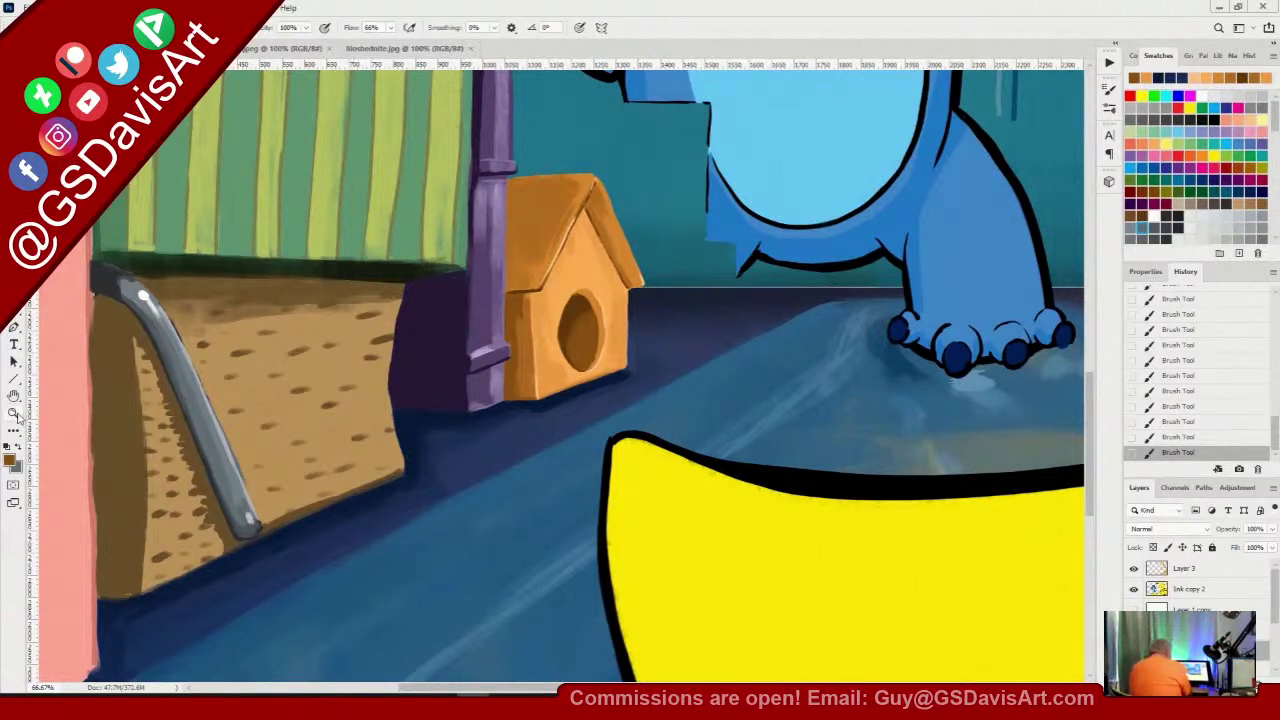
drag(300, 529, 695, 450)
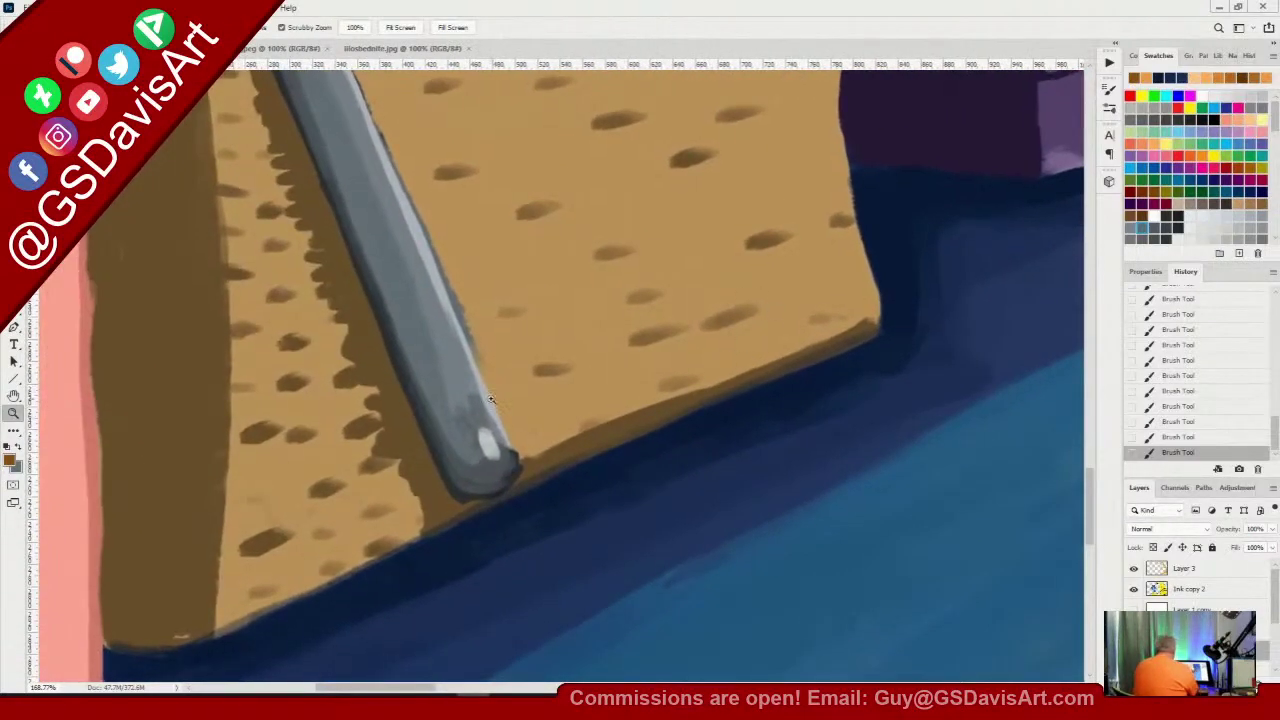
key(b)
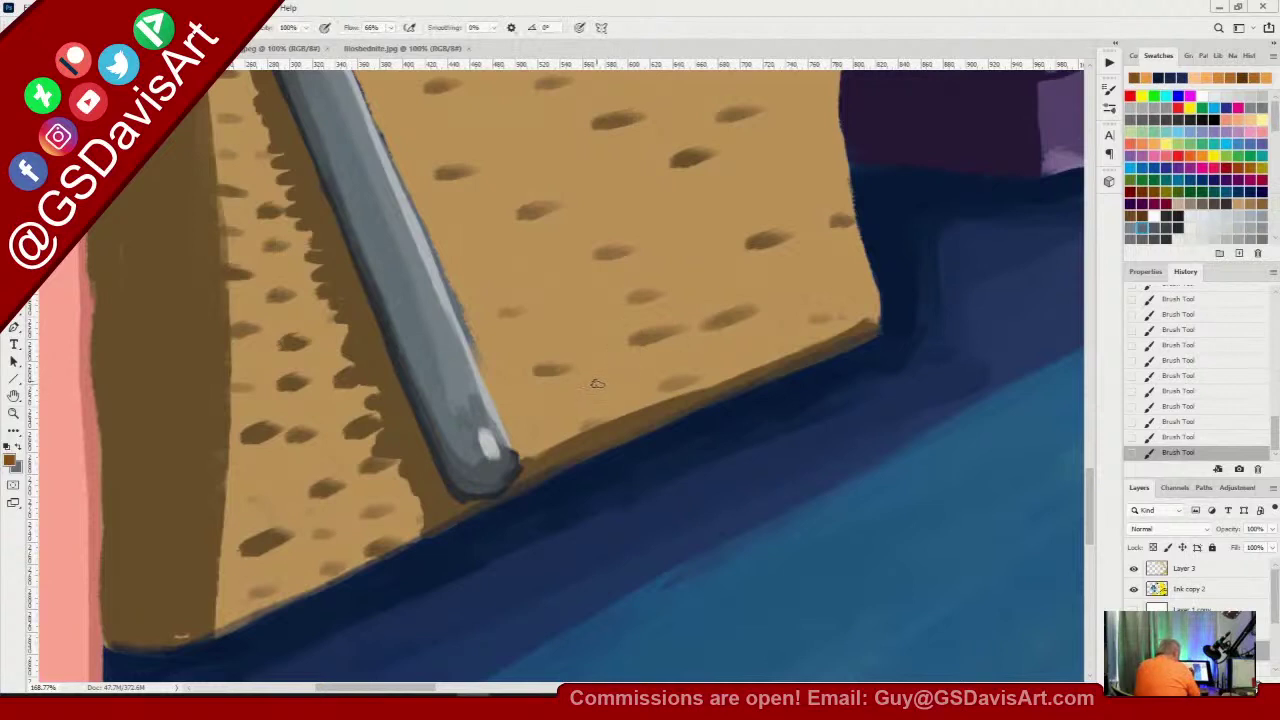
alt+click(571, 398)
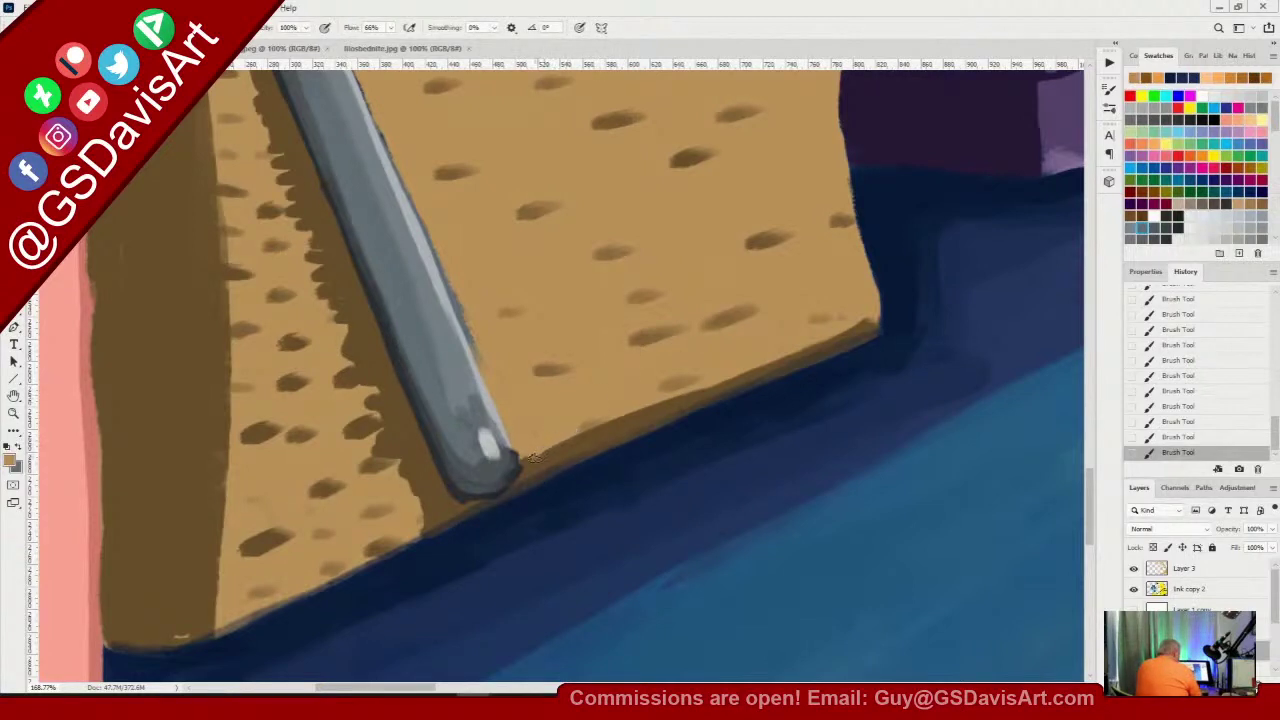
drag(551, 450, 664, 405)
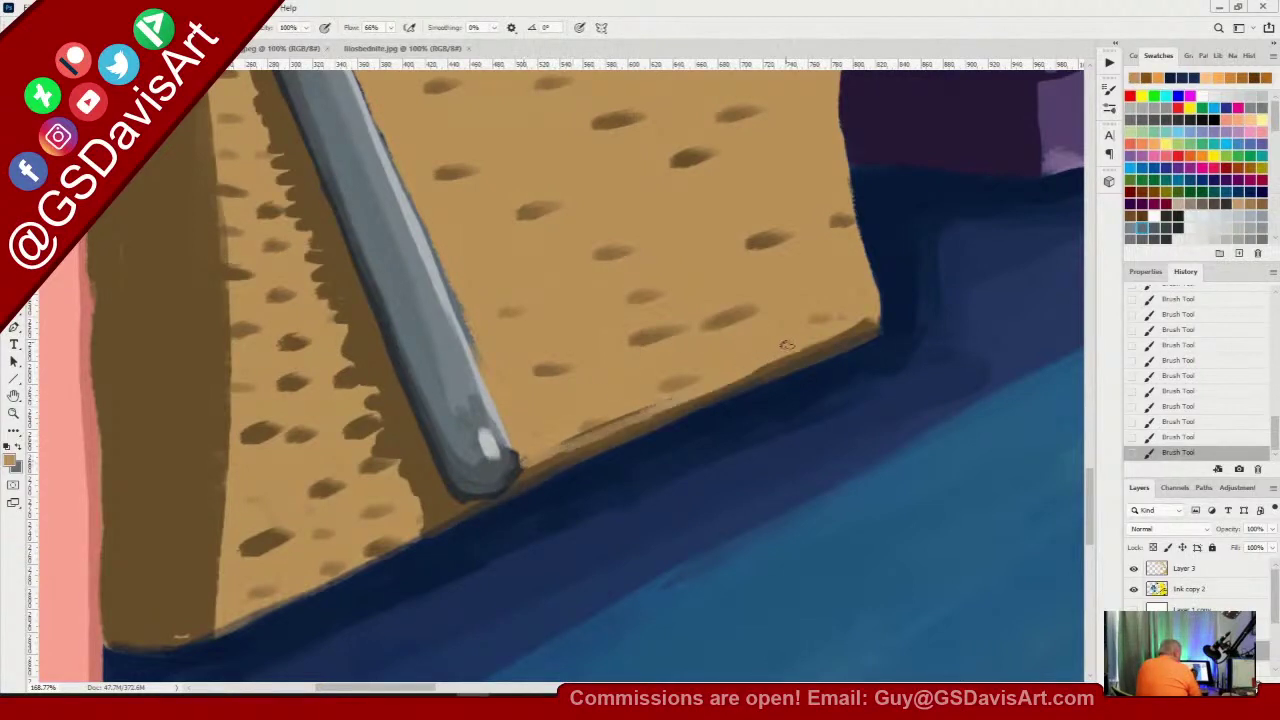
mouse_move(855, 330)
mouse_down()
mouse_move(559, 447)
mouse_move(742, 386)
mouse_move(868, 325)
mouse_move(538, 466)
mouse_up()
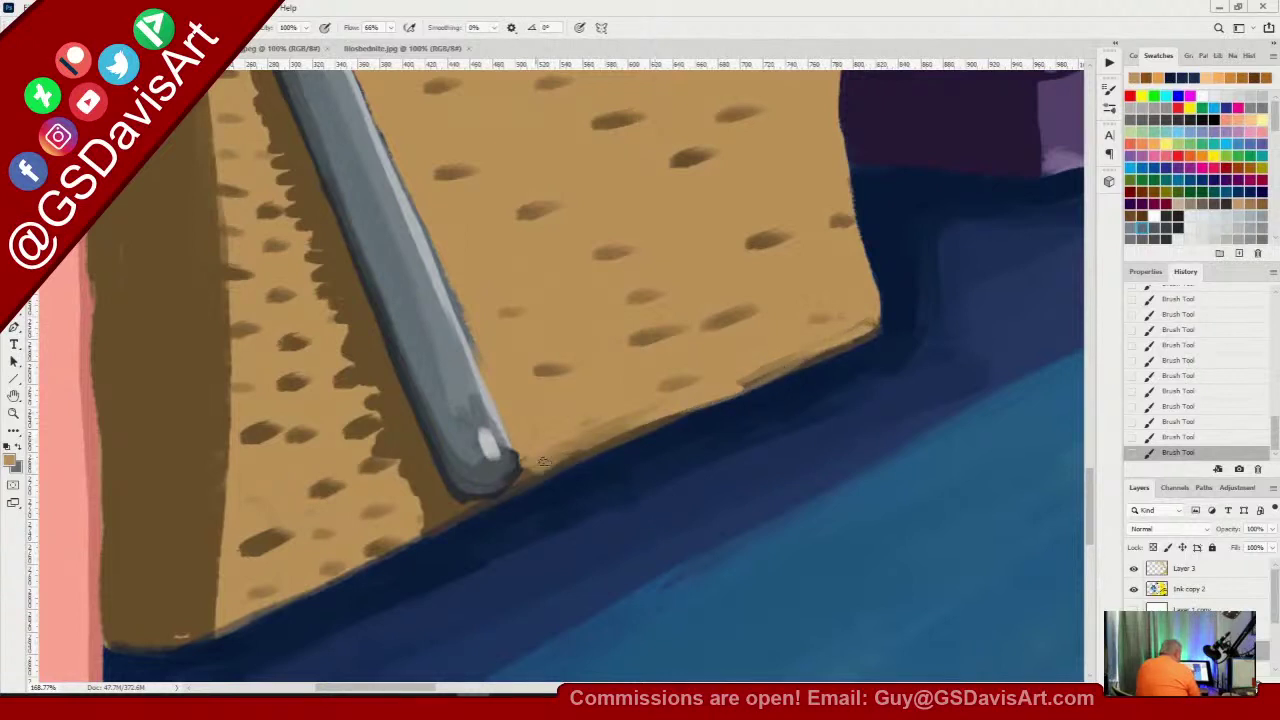
Paint sampled dark brown along the tan board's bottom edge before the metal bar and soften it with sampled tan
alt+click(427, 521)
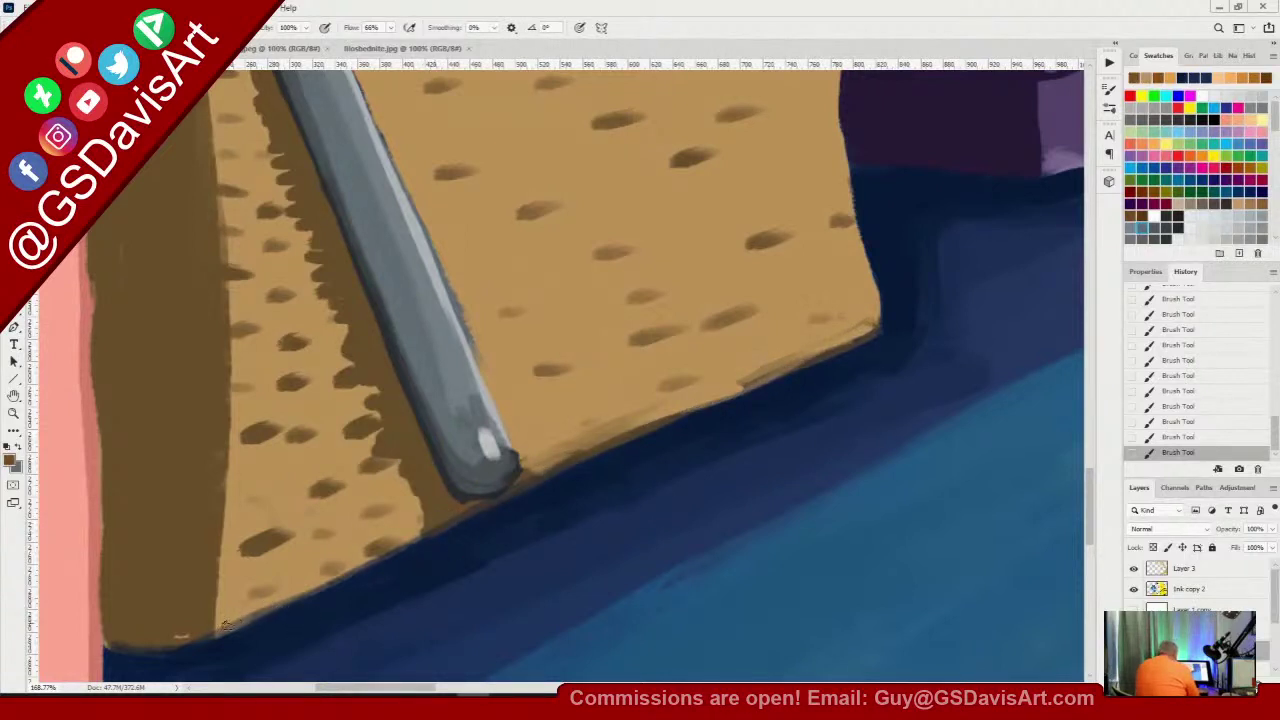
drag(222, 629, 436, 528)
mouse_move(284, 607)
mouse_down()
mouse_move(180, 641)
mouse_move(431, 530)
mouse_up()
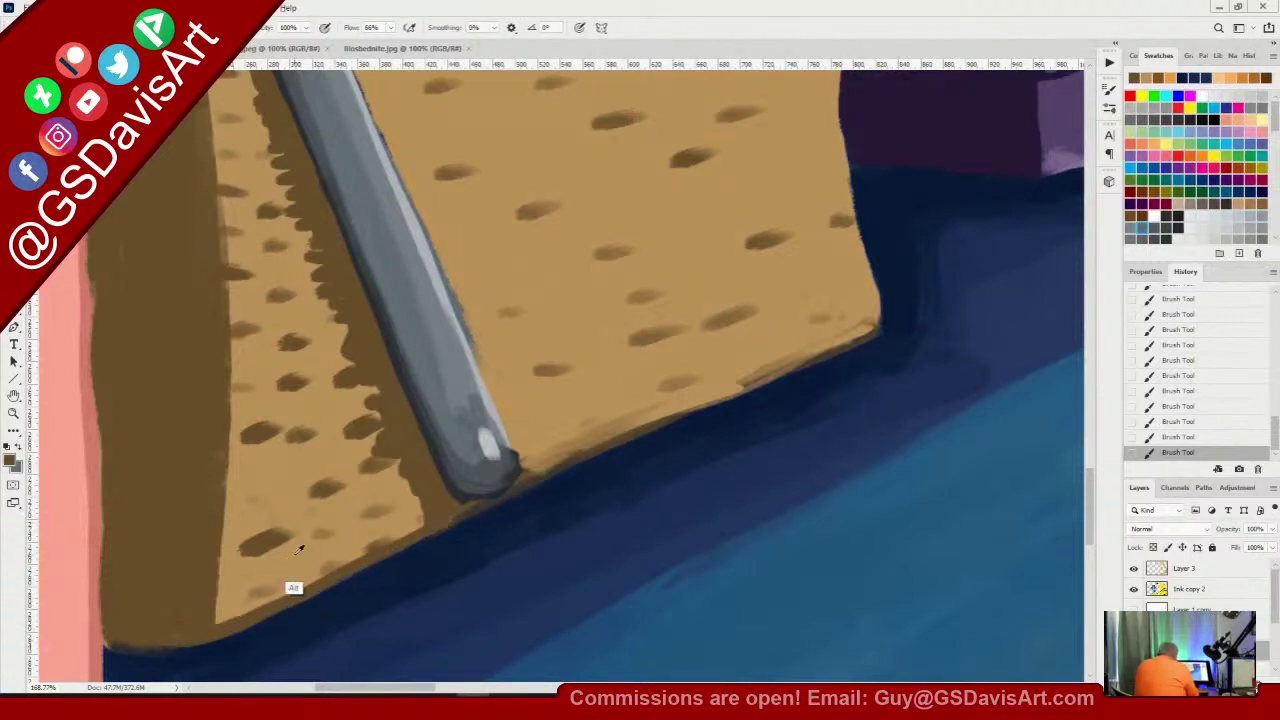
alt+click(292, 588)
mouse_move(232, 621)
mouse_down()
mouse_move(422, 530)
mouse_move(274, 614)
mouse_move(218, 624)
mouse_up()
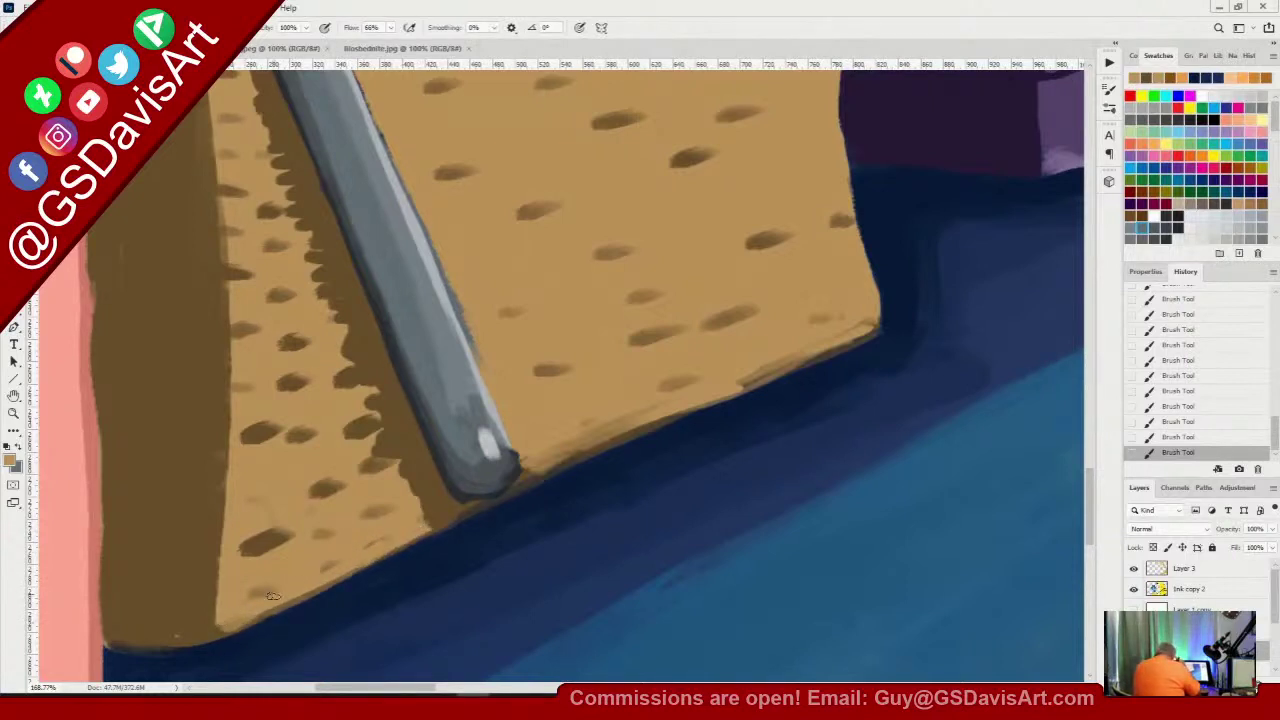
Sample a pale grey-cream from the bed sheet in the bedroom reference image and return to the Stitch painting at the toy blocks
key(ctrl+0)
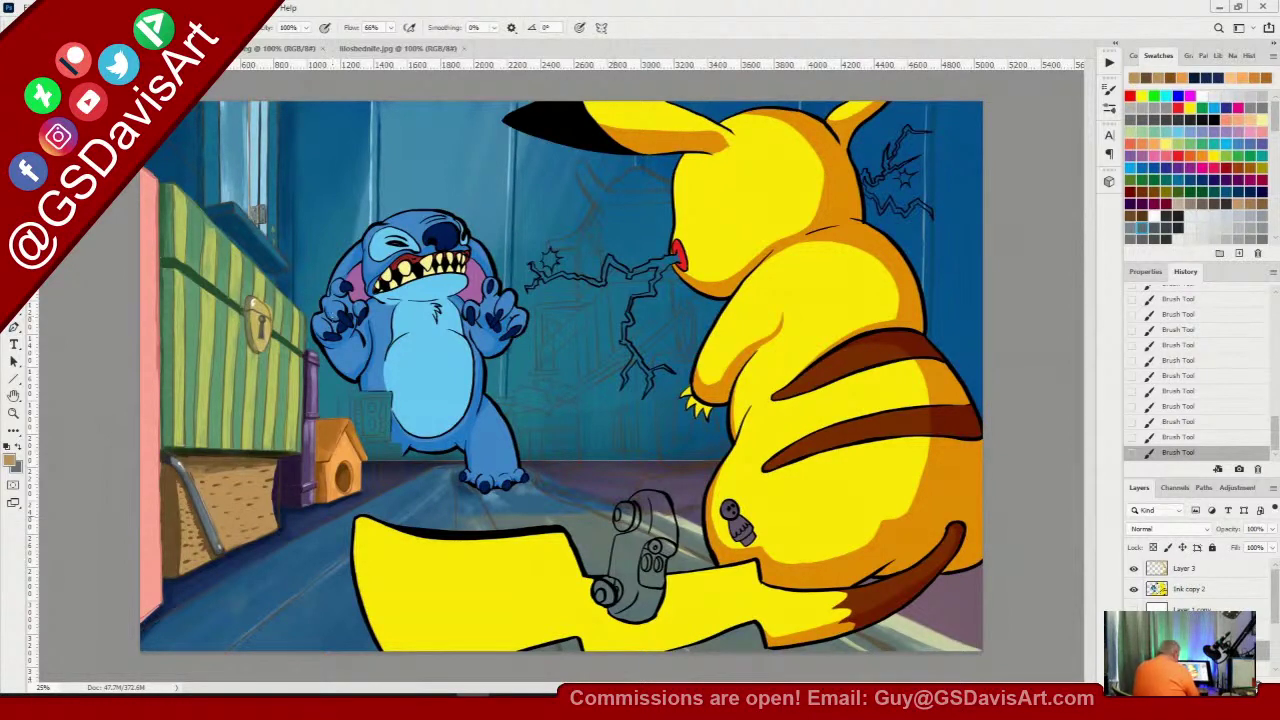
click(13, 412)
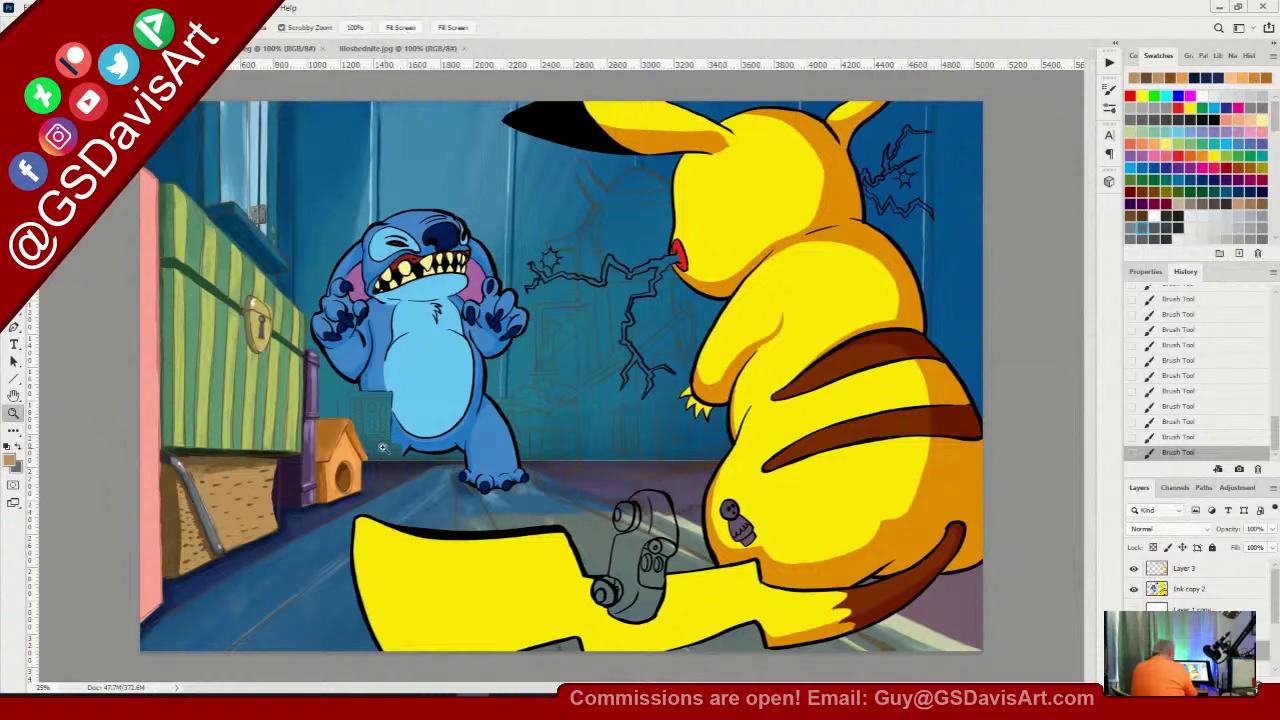
drag(385, 448, 416, 218)
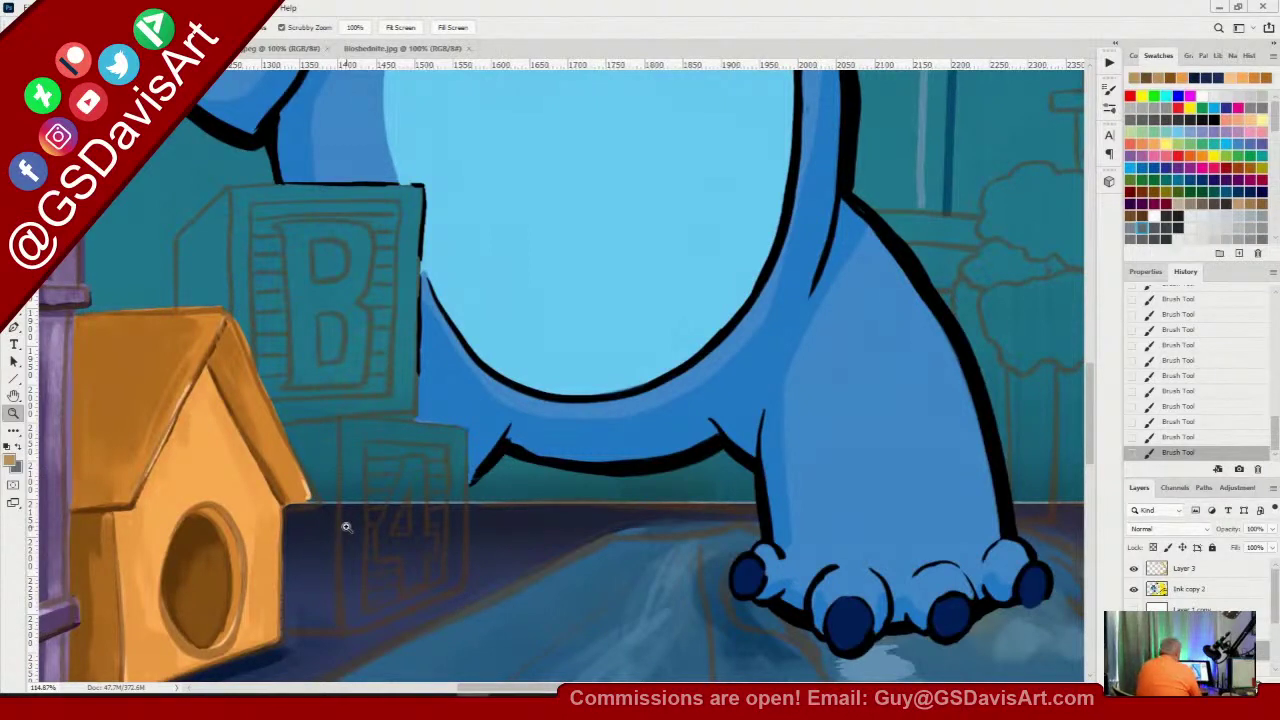
click(313, 52)
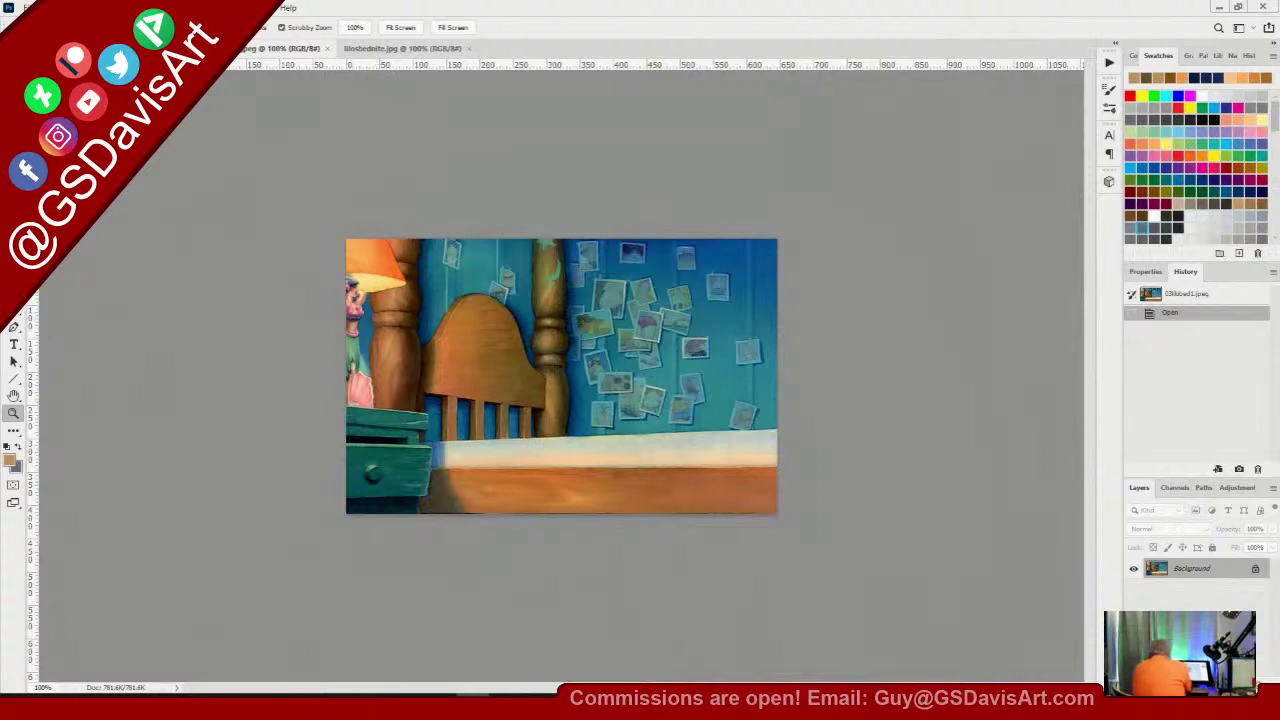
key(b)
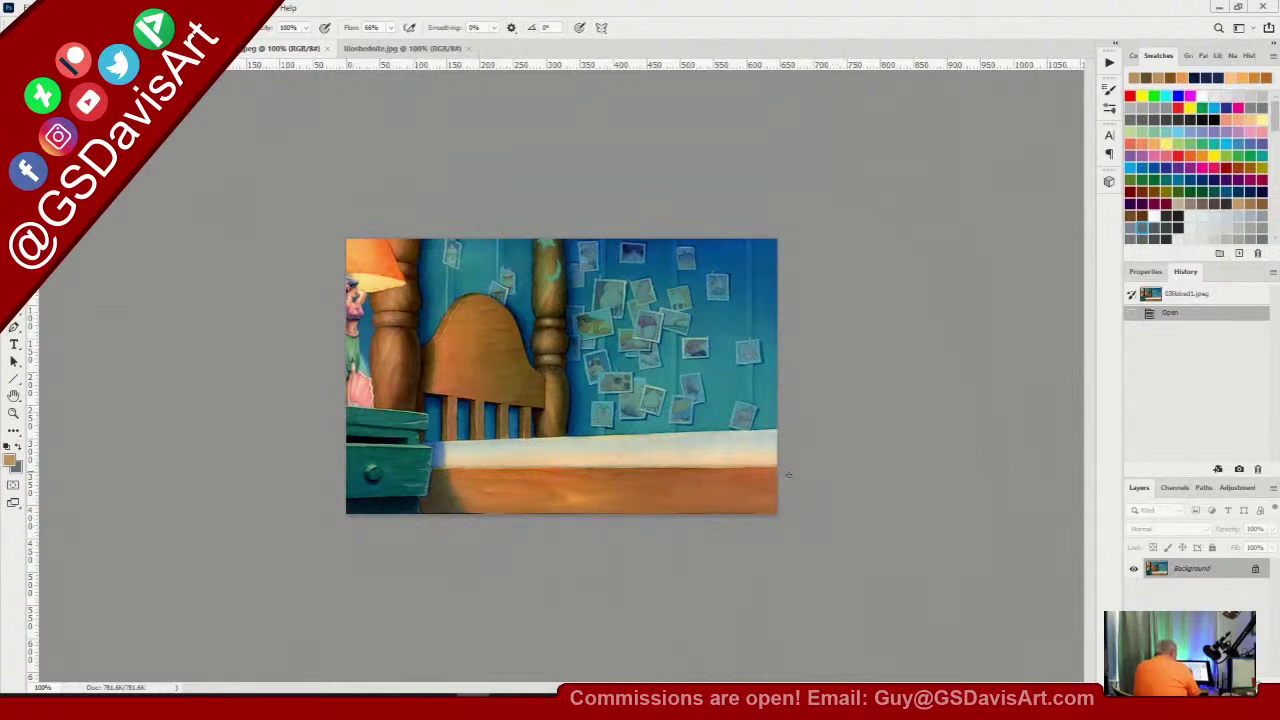
alt+click(540, 452)
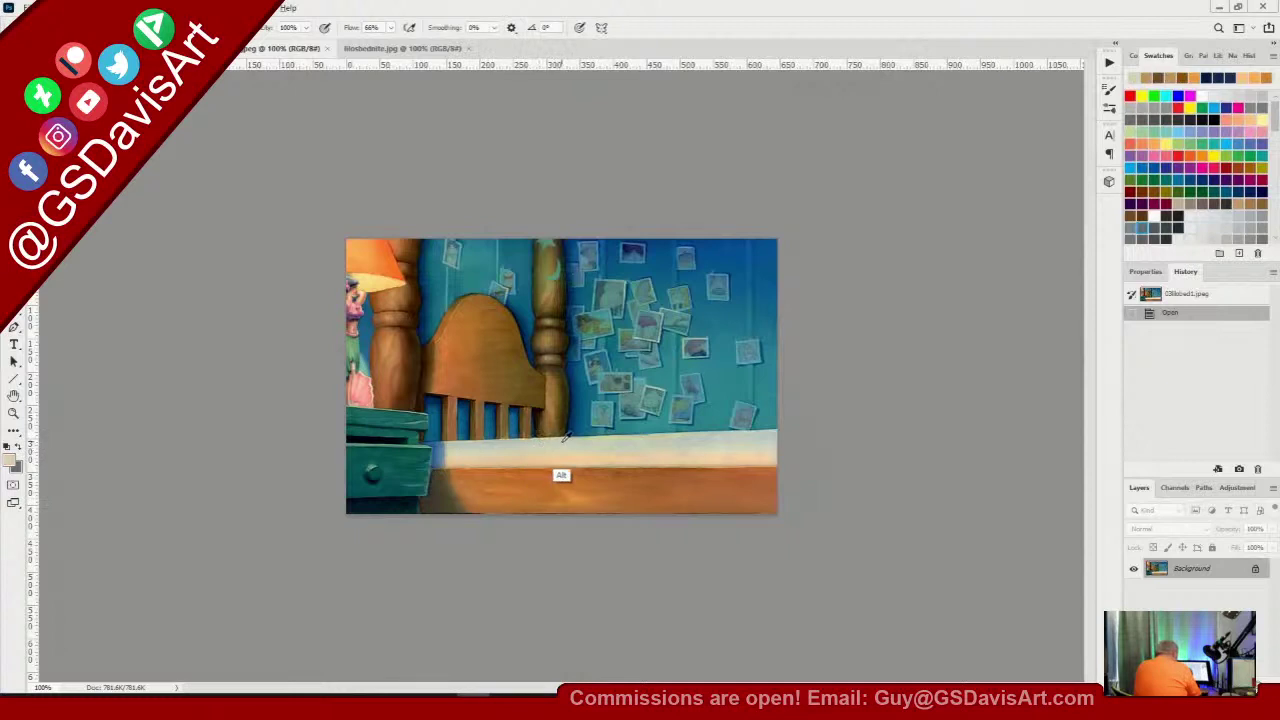
alt+click(561, 444)
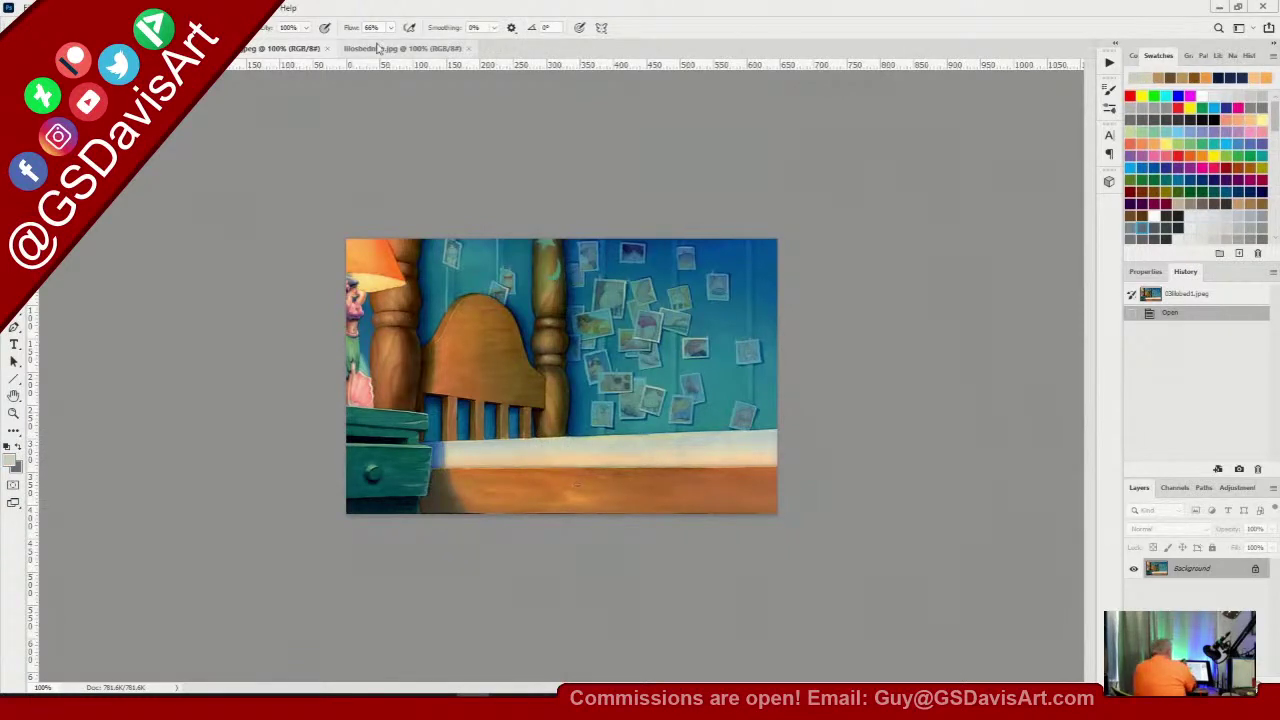
click(130, 48)
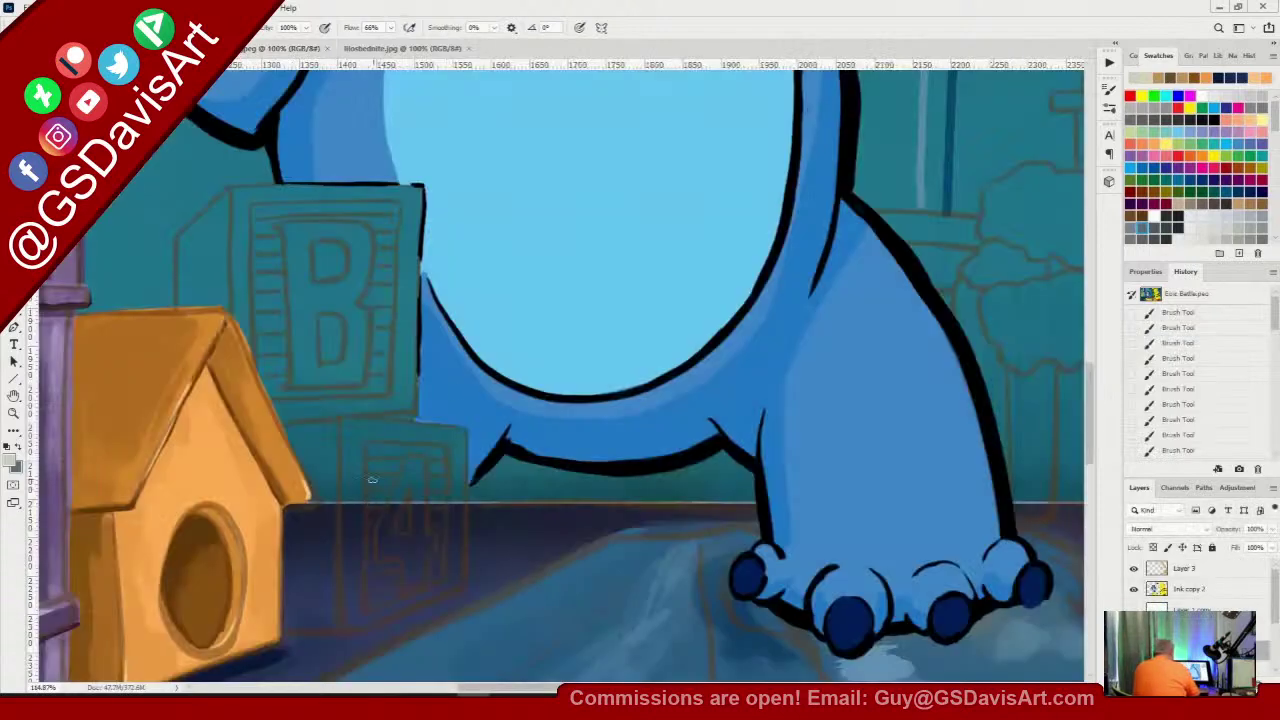
Outline and fill the side face of the lower toy block beside the toy house with the pale grey-cream
drag(346, 431, 348, 490)
mouse_move(293, 432)
mouse_down()
mouse_move(314, 465)
mouse_move(300, 426)
mouse_move(334, 425)
mouse_move(335, 624)
mouse_move(330, 512)
mouse_up()
drag(312, 470, 327, 501)
drag(304, 458, 322, 499)
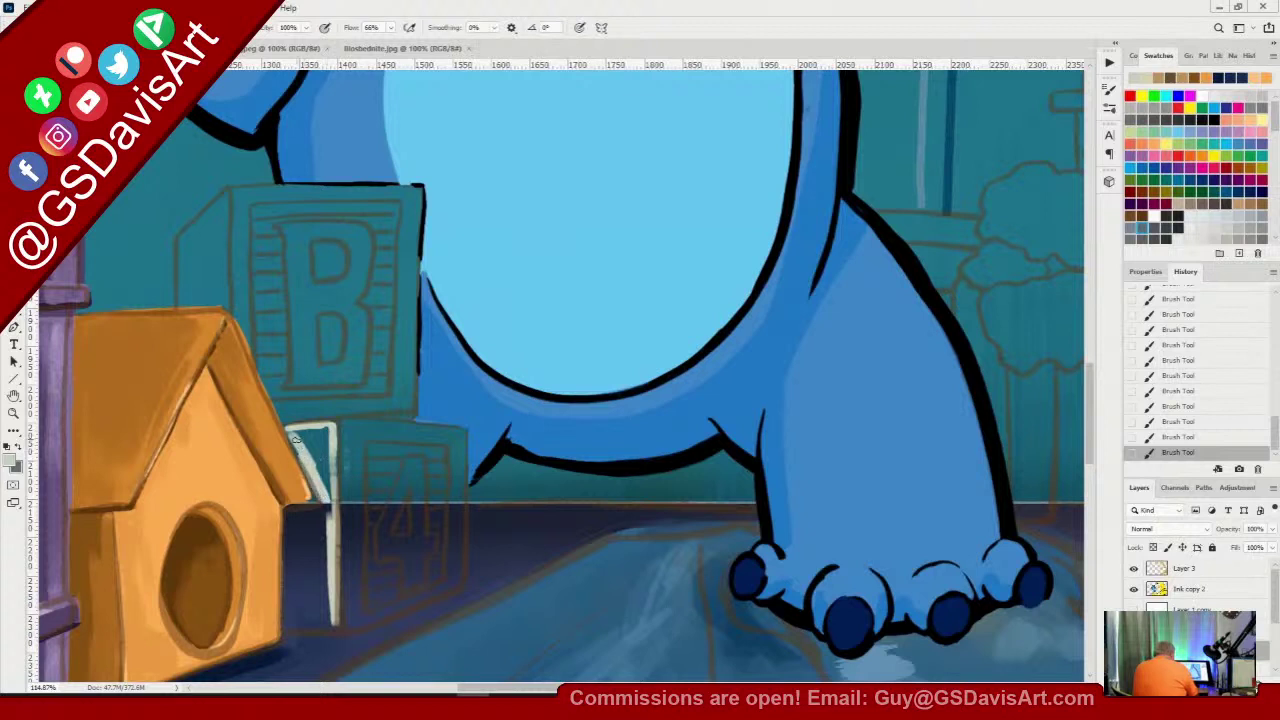
drag(291, 433, 322, 495)
mouse_move(292, 436)
mouse_down()
mouse_move(328, 498)
mouse_move(322, 428)
mouse_move(331, 447)
mouse_move(339, 625)
mouse_up()
mouse_move(289, 534)
mouse_down()
mouse_move(287, 627)
mouse_move(313, 632)
mouse_move(287, 627)
mouse_move(327, 627)
mouse_move(328, 576)
mouse_move(288, 511)
mouse_move(320, 507)
mouse_move(288, 512)
mouse_move(318, 511)
mouse_move(302, 515)
mouse_move(303, 549)
mouse_move(320, 509)
mouse_move(325, 591)
mouse_move(323, 547)
mouse_move(321, 565)
mouse_move(296, 544)
mouse_move(329, 612)
mouse_up()
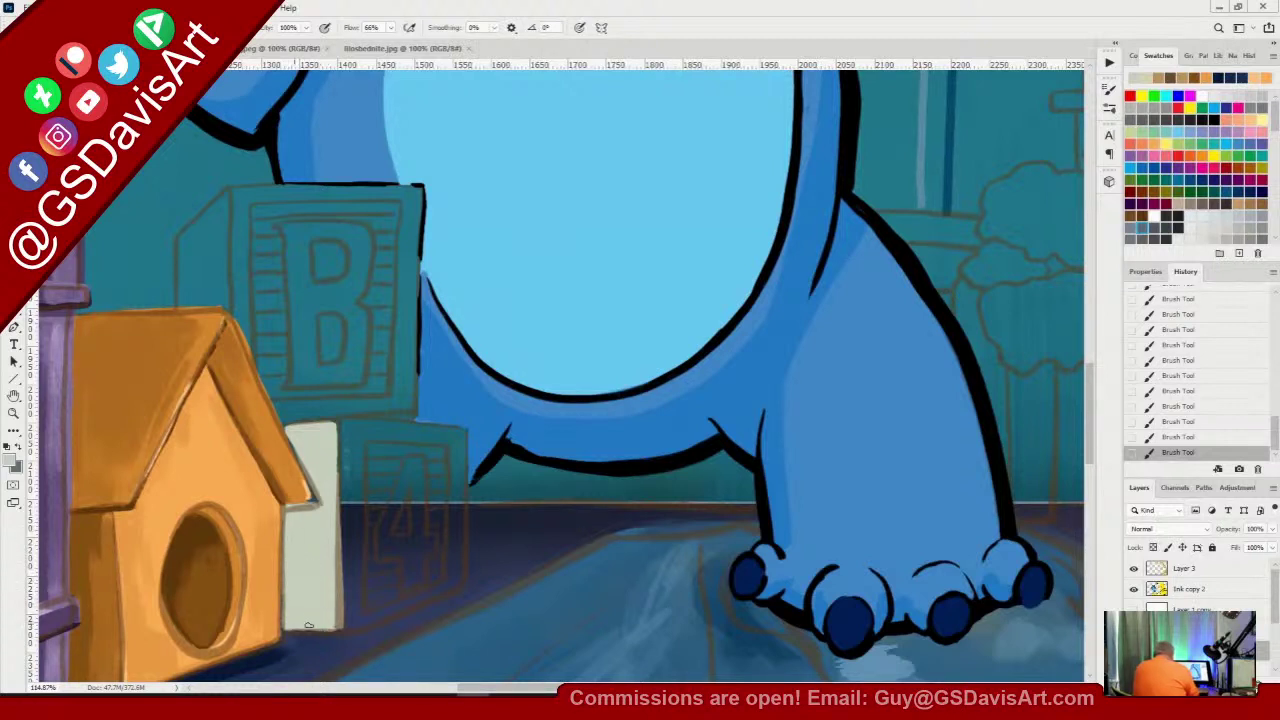
Paint a pale grey-cream frame around the lower block's front face, leaving the centre panel with the number unpainted
mouse_move(296, 628)
mouse_down()
mouse_move(358, 627)
mouse_move(462, 588)
mouse_up()
drag(454, 434, 463, 588)
mouse_move(450, 498)
mouse_down()
mouse_move(457, 586)
mouse_move(458, 558)
mouse_up()
mouse_move(451, 438)
mouse_down()
mouse_move(450, 473)
mouse_move(454, 431)
mouse_up()
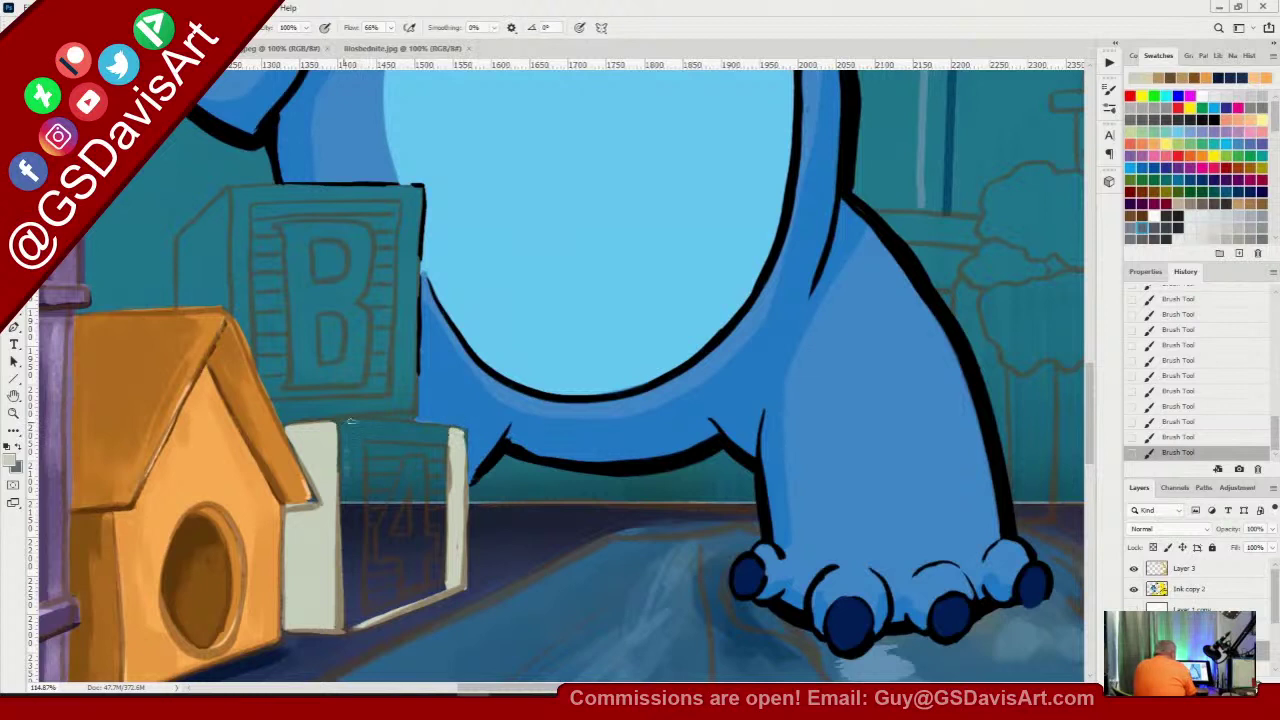
mouse_move(349, 421)
mouse_down()
mouse_move(438, 431)
mouse_move(457, 549)
mouse_move(344, 453)
mouse_move(344, 494)
mouse_move(343, 431)
mouse_move(350, 625)
mouse_up()
drag(351, 622, 354, 437)
mouse_move(355, 440)
mouse_down()
mouse_move(360, 622)
mouse_move(448, 584)
mouse_up()
mouse_move(360, 434)
mouse_down()
mouse_move(394, 438)
mouse_move(353, 431)
mouse_move(343, 594)
mouse_up()
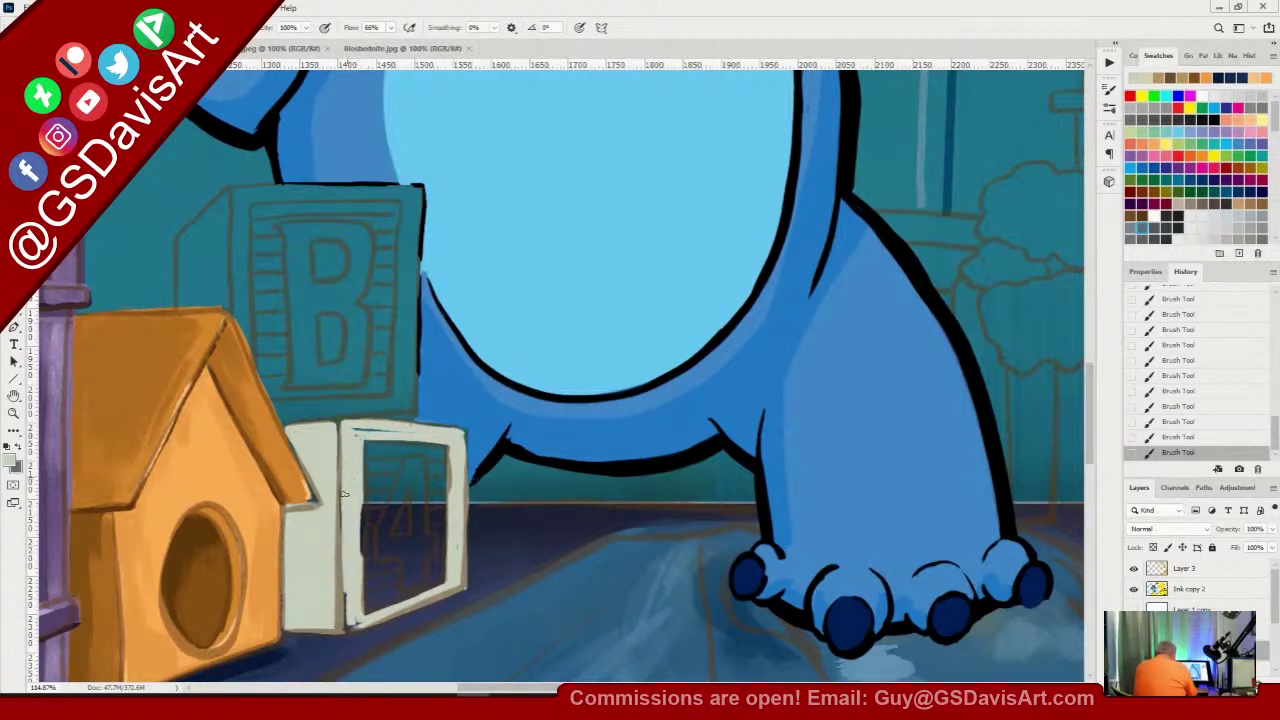
Fill the remaining gaps along the lower block's front corner and tidy the inner edge of its frame
drag(345, 494, 344, 625)
drag(333, 429, 340, 461)
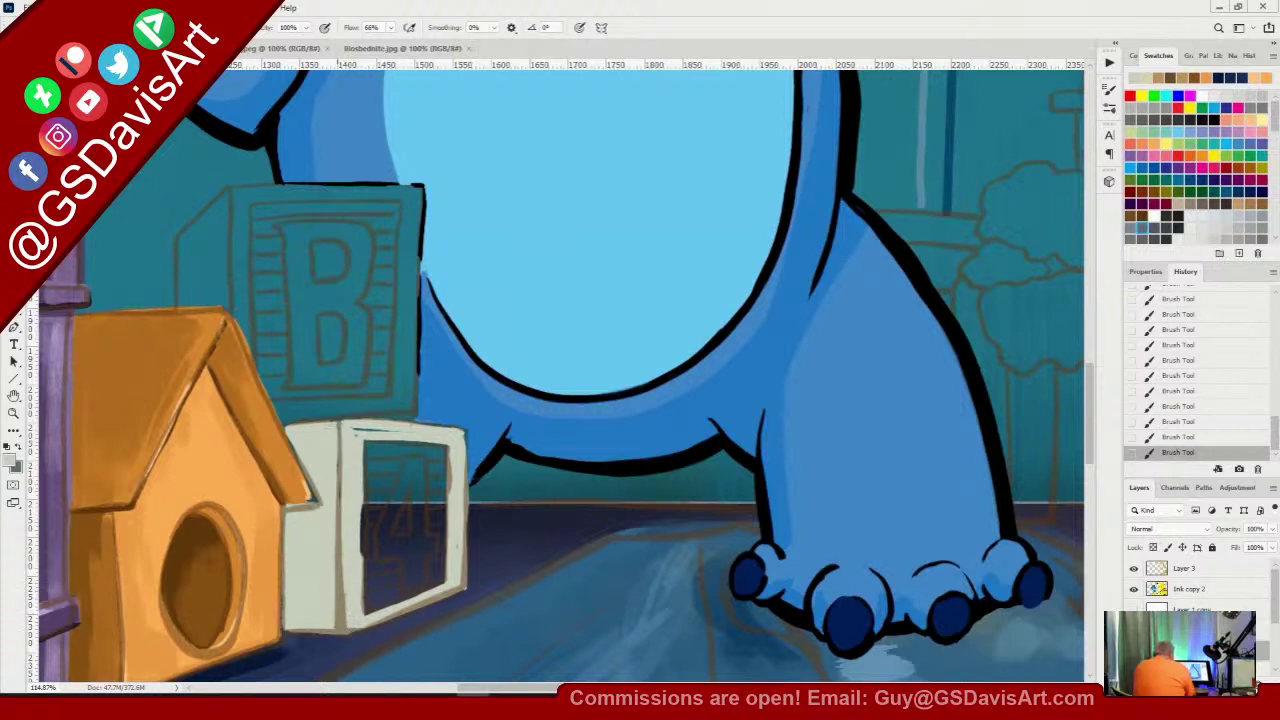
mouse_move(352, 432)
mouse_down()
mouse_move(411, 433)
mouse_move(355, 435)
mouse_move(361, 550)
mouse_up()
click(357, 435)
drag(360, 496, 362, 614)
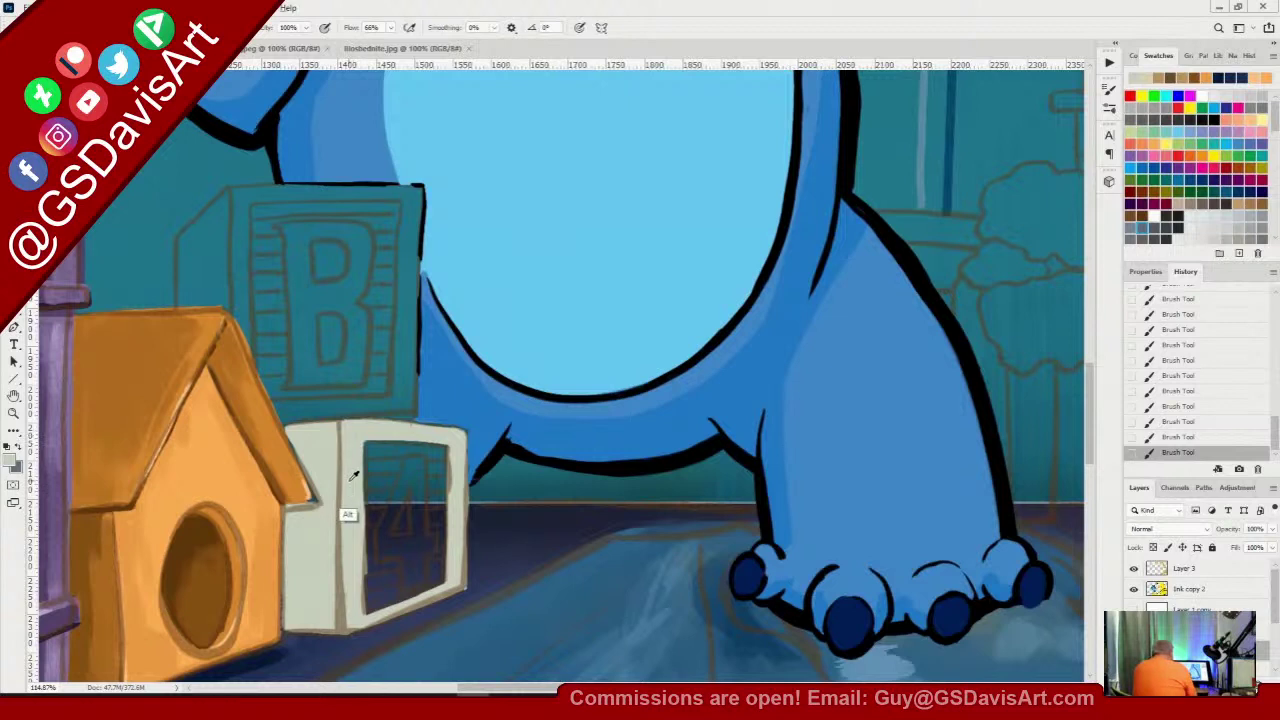
Pick a darker grey-green and shade the lower block's side face up to its front corner
click(12, 461)
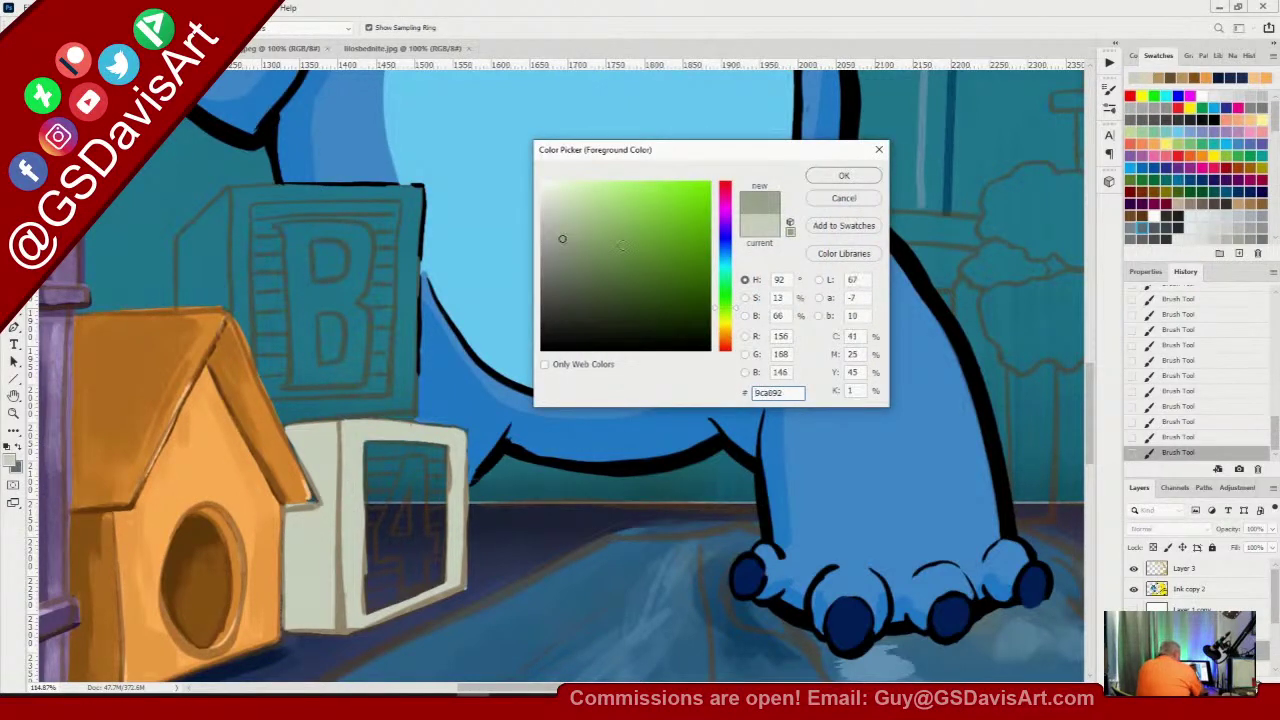
drag(562, 238, 579, 247)
click(844, 176)
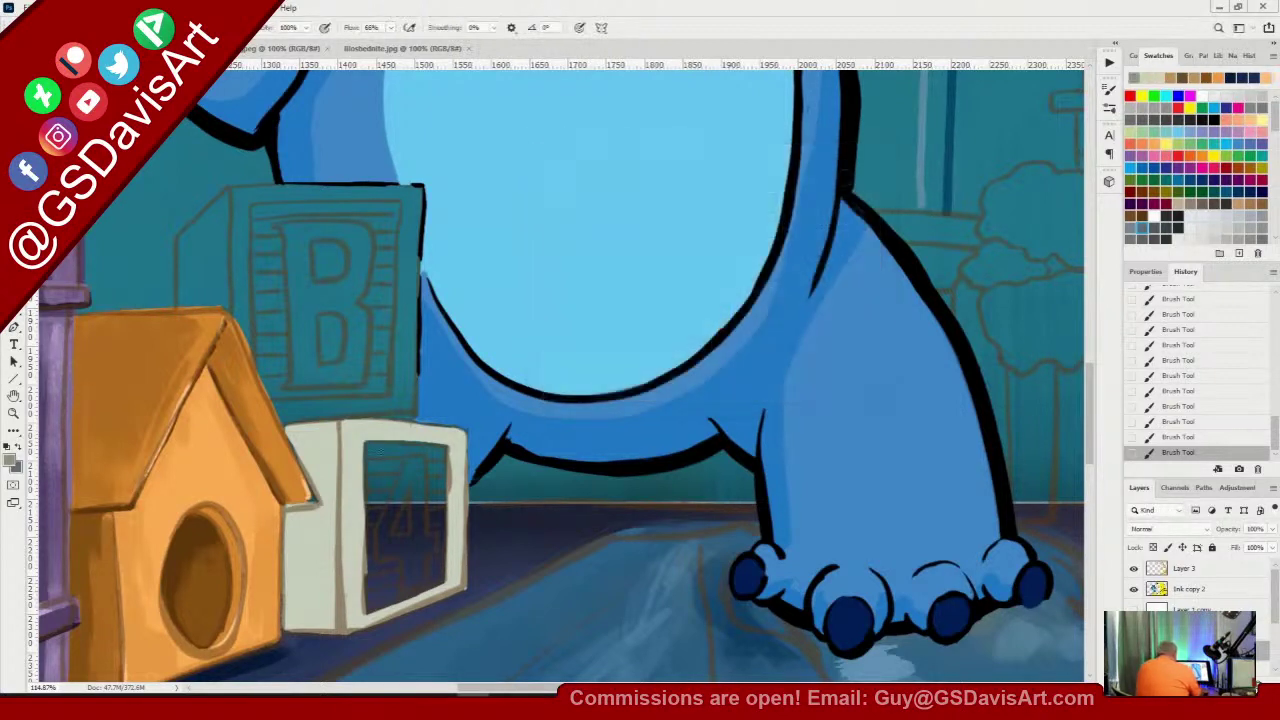
mouse_move(305, 463)
mouse_down()
mouse_move(330, 503)
mouse_move(331, 453)
mouse_move(334, 545)
mouse_move(323, 499)
mouse_move(328, 519)
mouse_move(288, 512)
mouse_move(290, 626)
mouse_move(328, 627)
mouse_move(332, 529)
mouse_move(330, 600)
mouse_up()
mouse_move(296, 511)
mouse_down()
mouse_move(318, 511)
mouse_move(302, 515)
mouse_move(306, 530)
mouse_move(320, 522)
mouse_move(300, 606)
mouse_move(296, 590)
mouse_move(312, 560)
mouse_move(322, 608)
mouse_move(296, 622)
mouse_move(321, 627)
mouse_up()
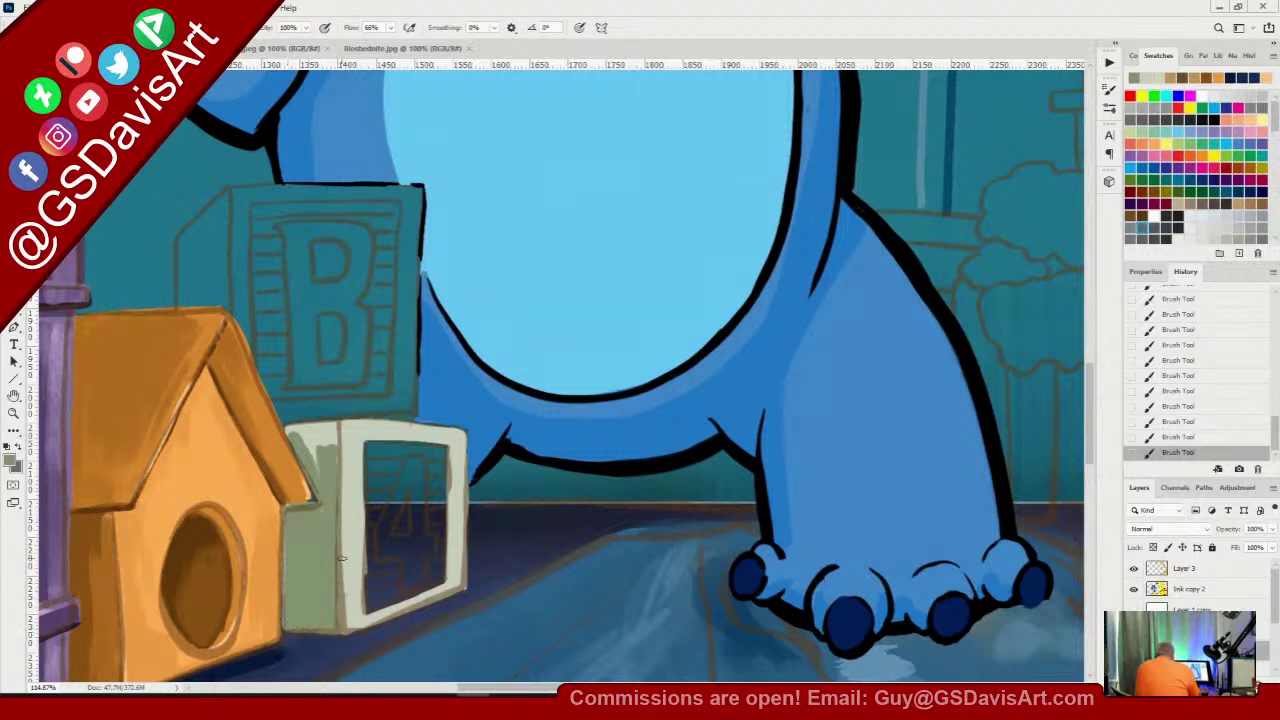
mouse_move(307, 429)
mouse_down()
mouse_move(335, 424)
mouse_move(333, 471)
mouse_move(322, 438)
mouse_move(313, 462)
mouse_up()
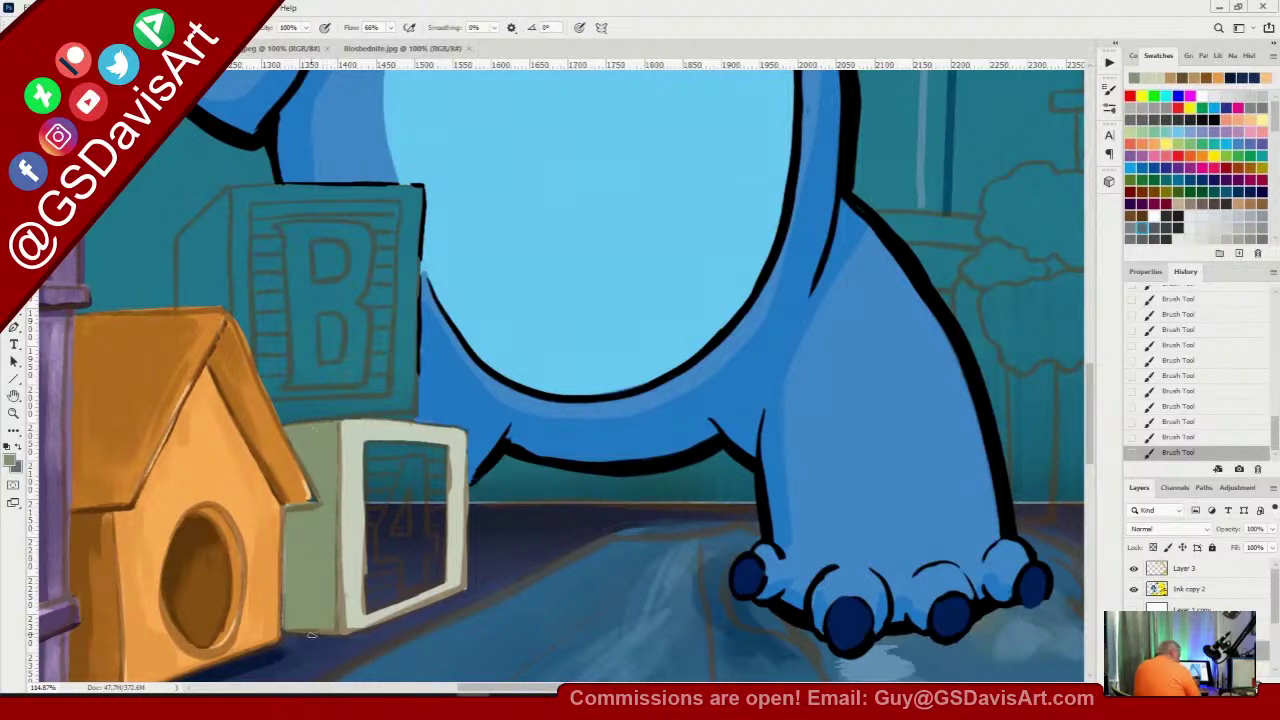
Hide the sketch lines and blend the lower block's side face into its front corner with lighter, sampled grey-green strokes
click(1134, 650)
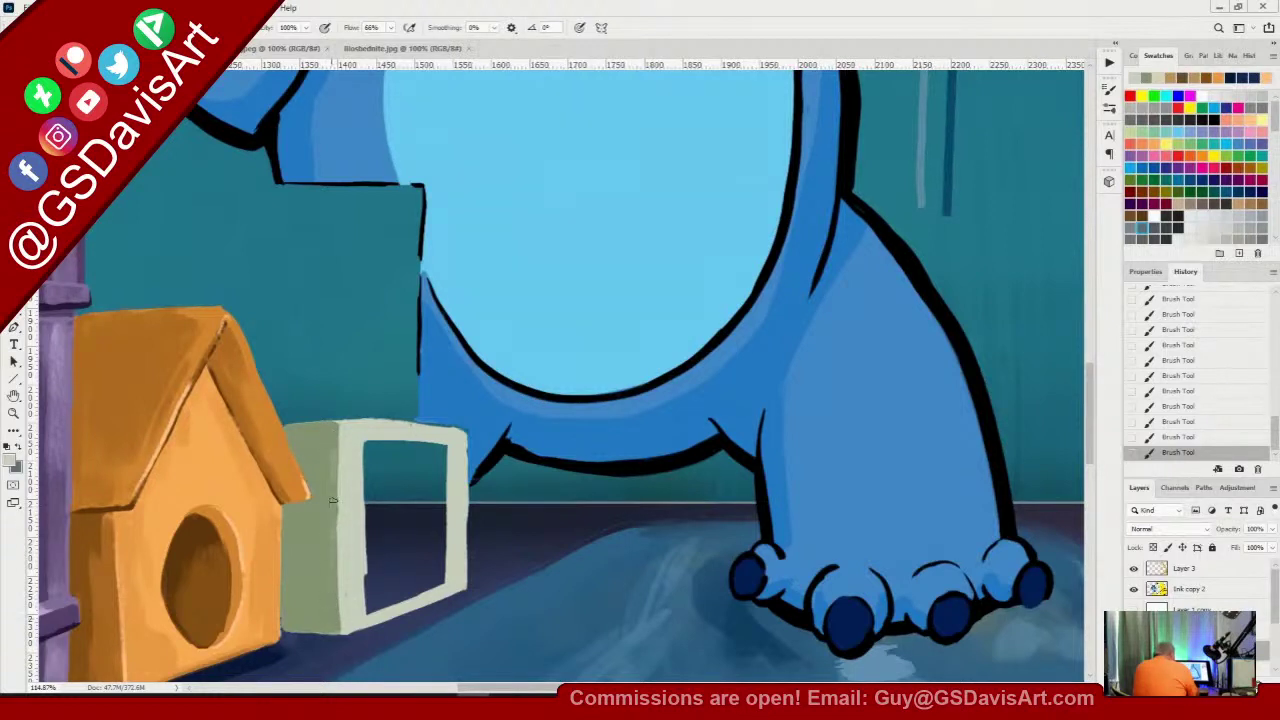
drag(334, 526, 337, 628)
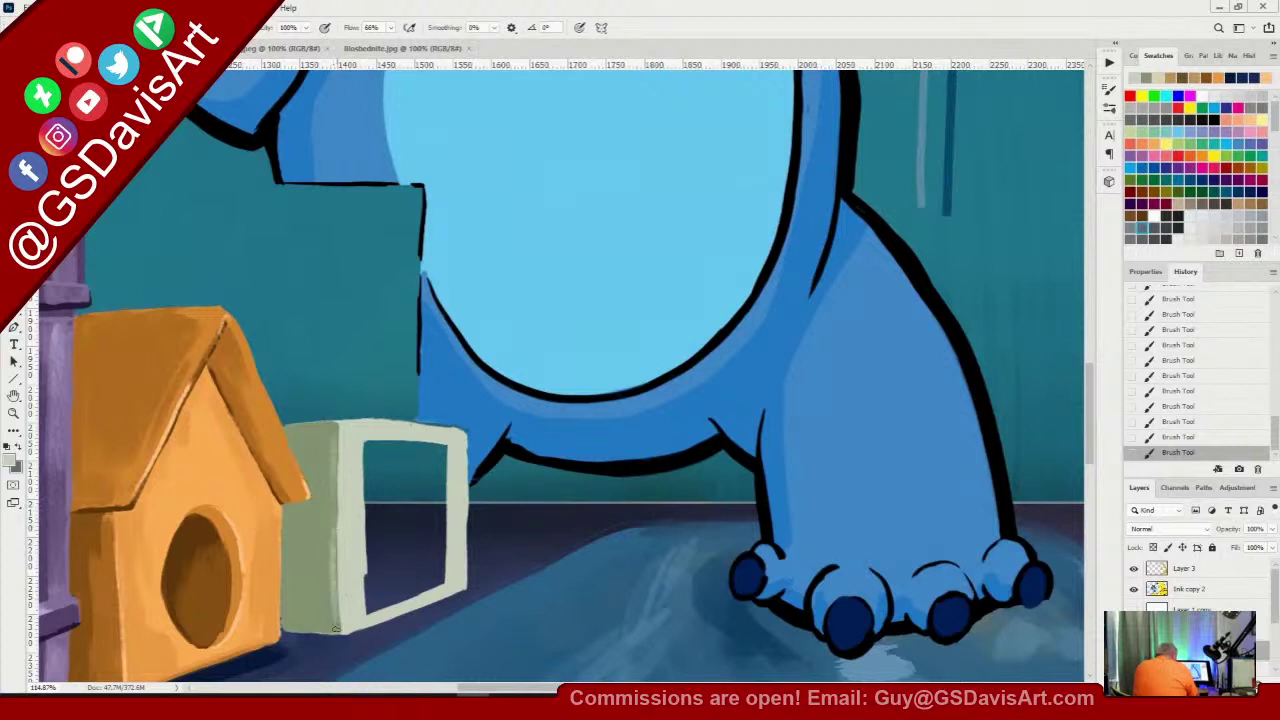
alt+click(336, 528)
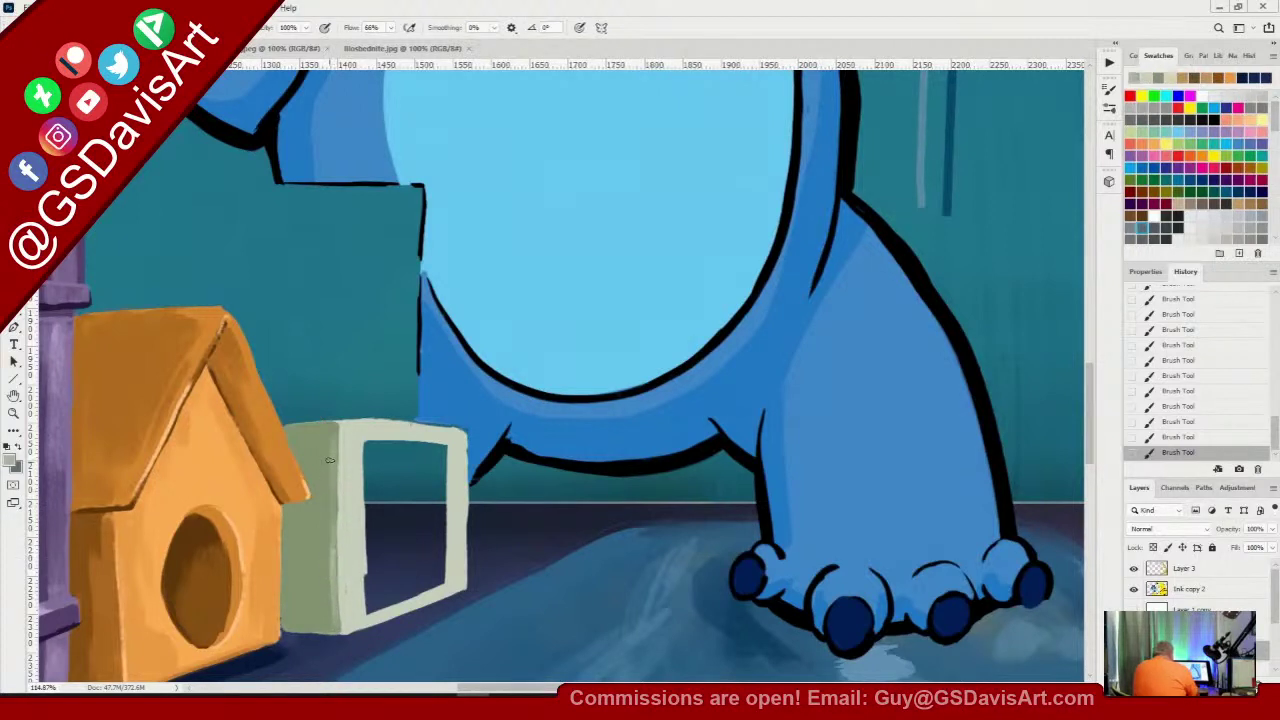
drag(331, 478, 333, 625)
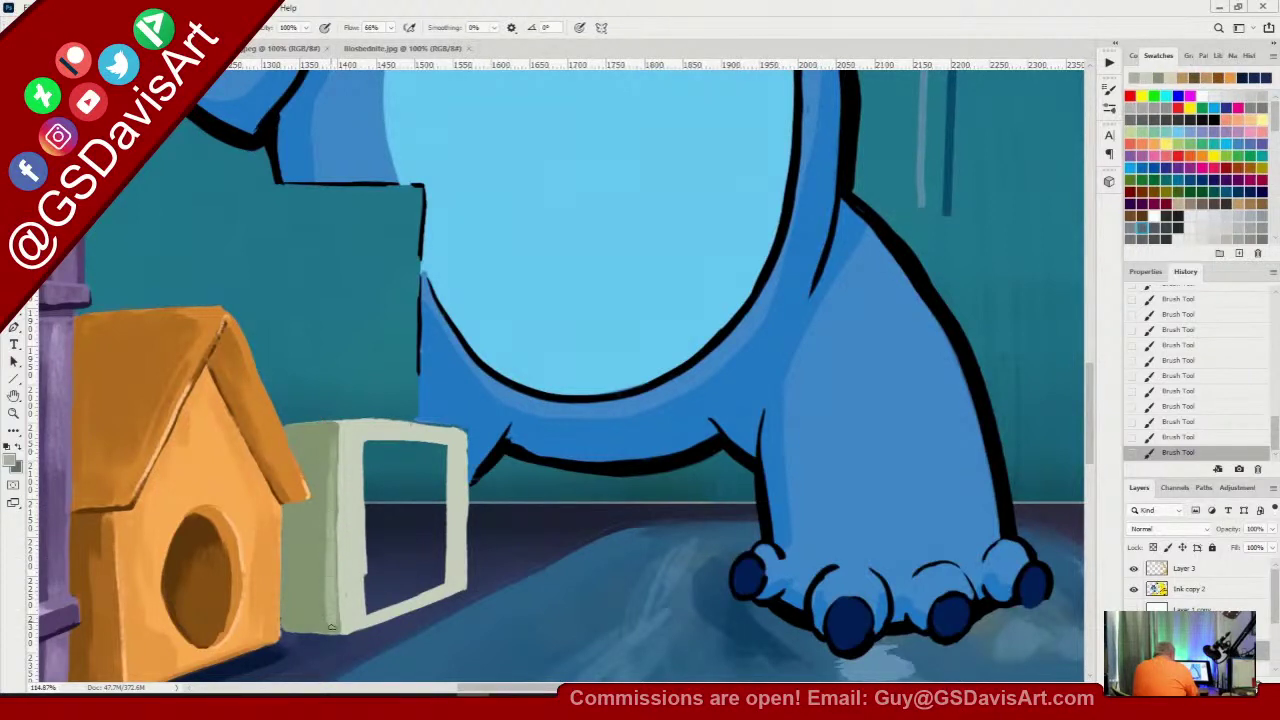
drag(330, 441, 330, 527)
drag(328, 460, 330, 628)
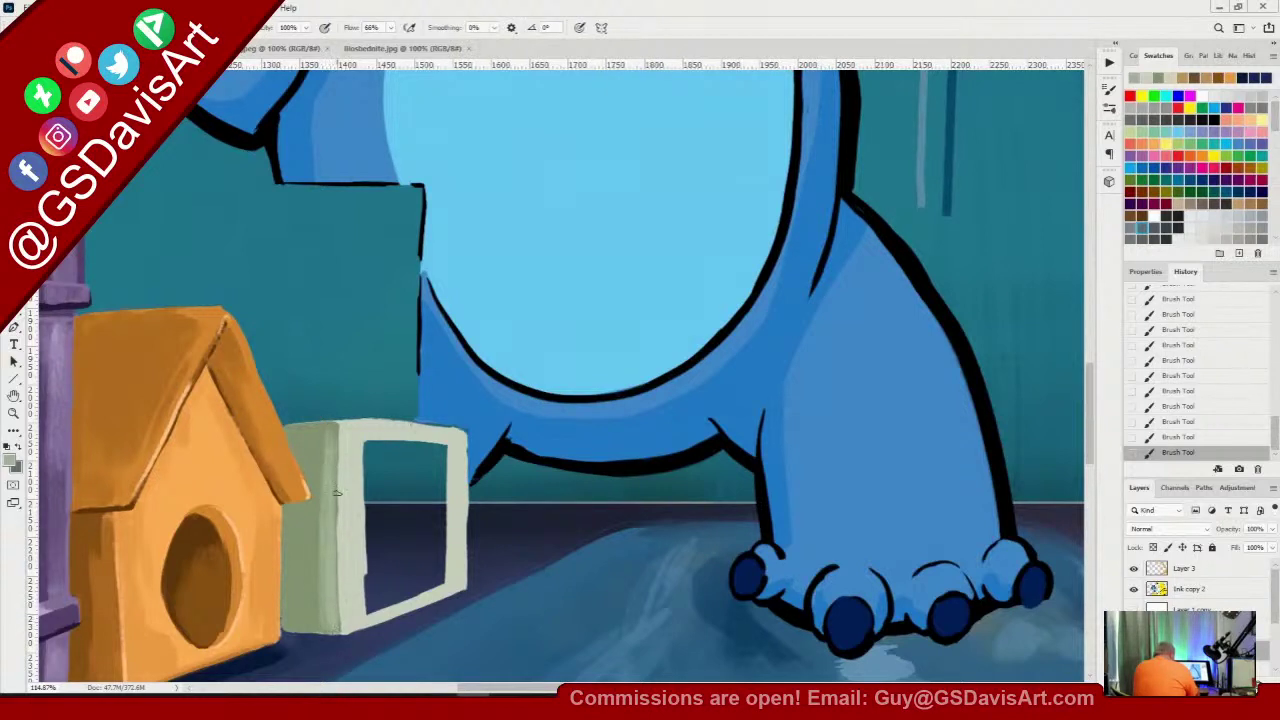
drag(325, 438, 327, 528)
mouse_move(330, 424)
mouse_down()
mouse_move(335, 587)
mouse_move(319, 425)
mouse_move(318, 545)
mouse_up()
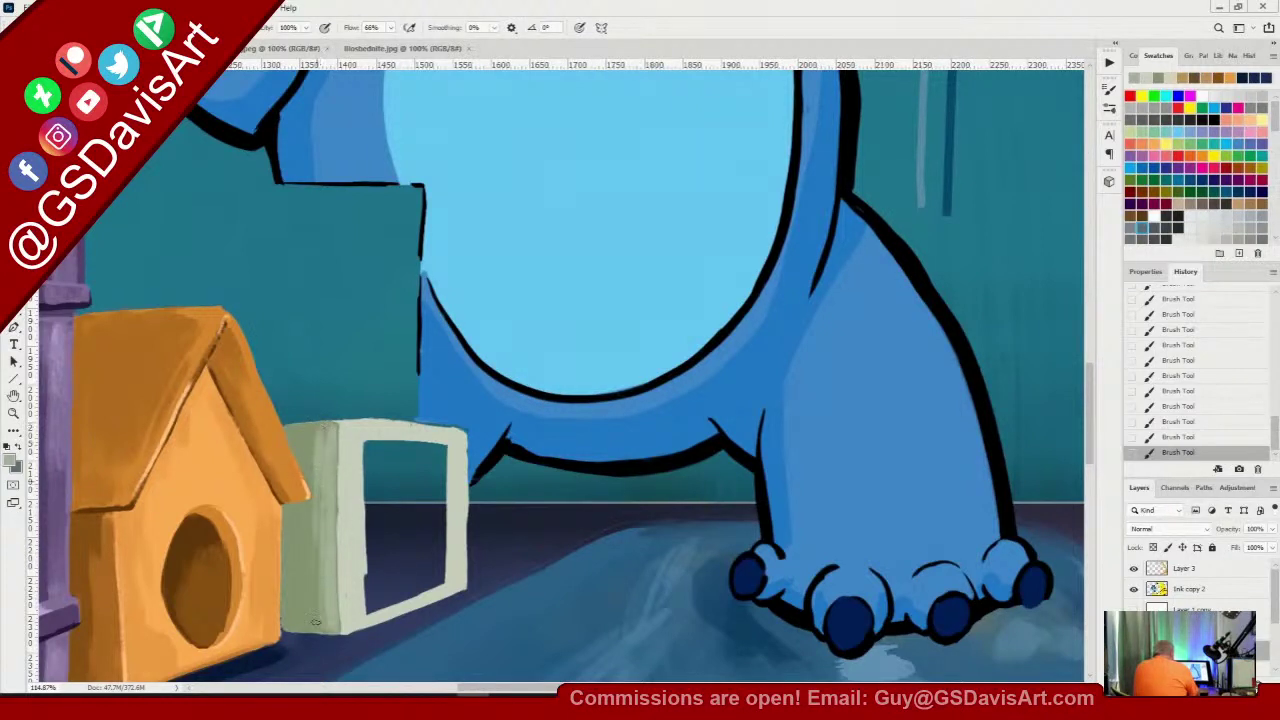
mouse_move(315, 622)
mouse_down()
mouse_move(312, 548)
mouse_move(324, 570)
mouse_up()
Resample the darker grey-green and smooth the shading down the middle of the lower block's side face
alt+click(311, 485)
mouse_move(313, 434)
mouse_down()
mouse_move(326, 501)
mouse_move(327, 489)
mouse_up()
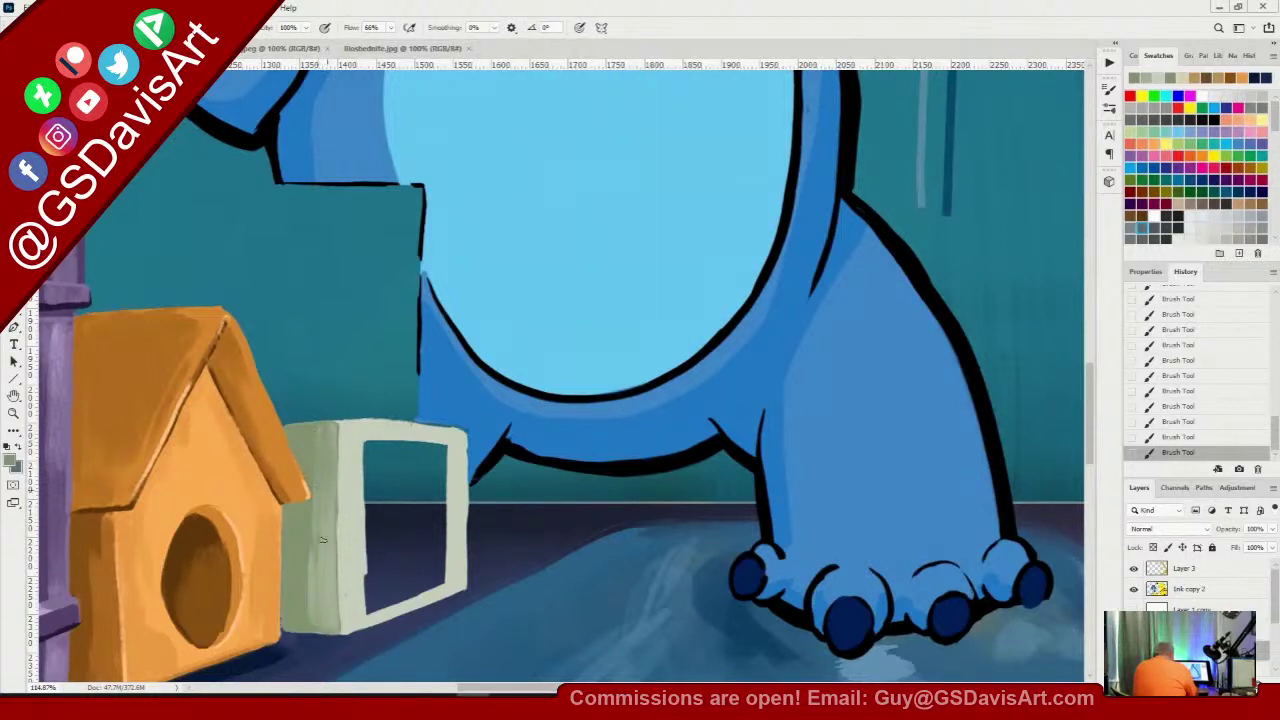
mouse_move(320, 507)
mouse_down()
mouse_move(318, 582)
mouse_move(331, 542)
mouse_move(312, 598)
mouse_move(326, 618)
mouse_move(332, 578)
mouse_move(308, 615)
mouse_up()
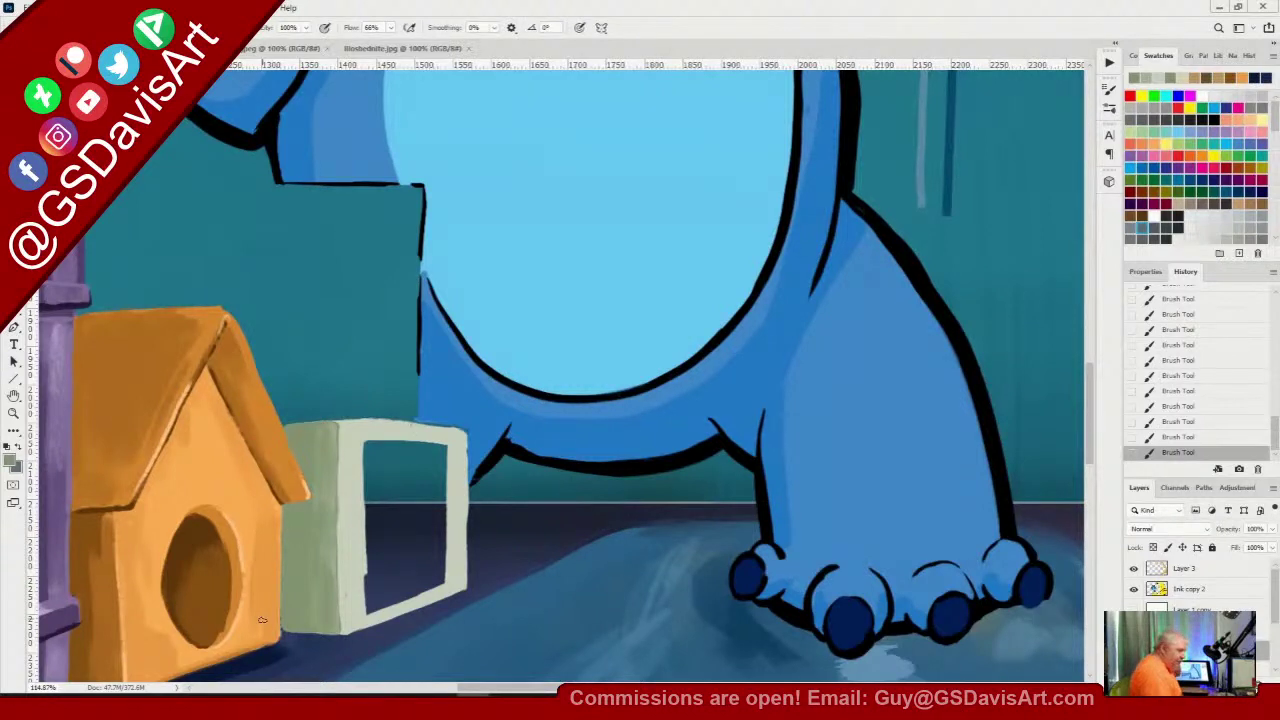
Examine the whole composition zoomed out, then return to the toy blocks beside the toy house
key(ctrl+minus)
key(ctrl+minus)
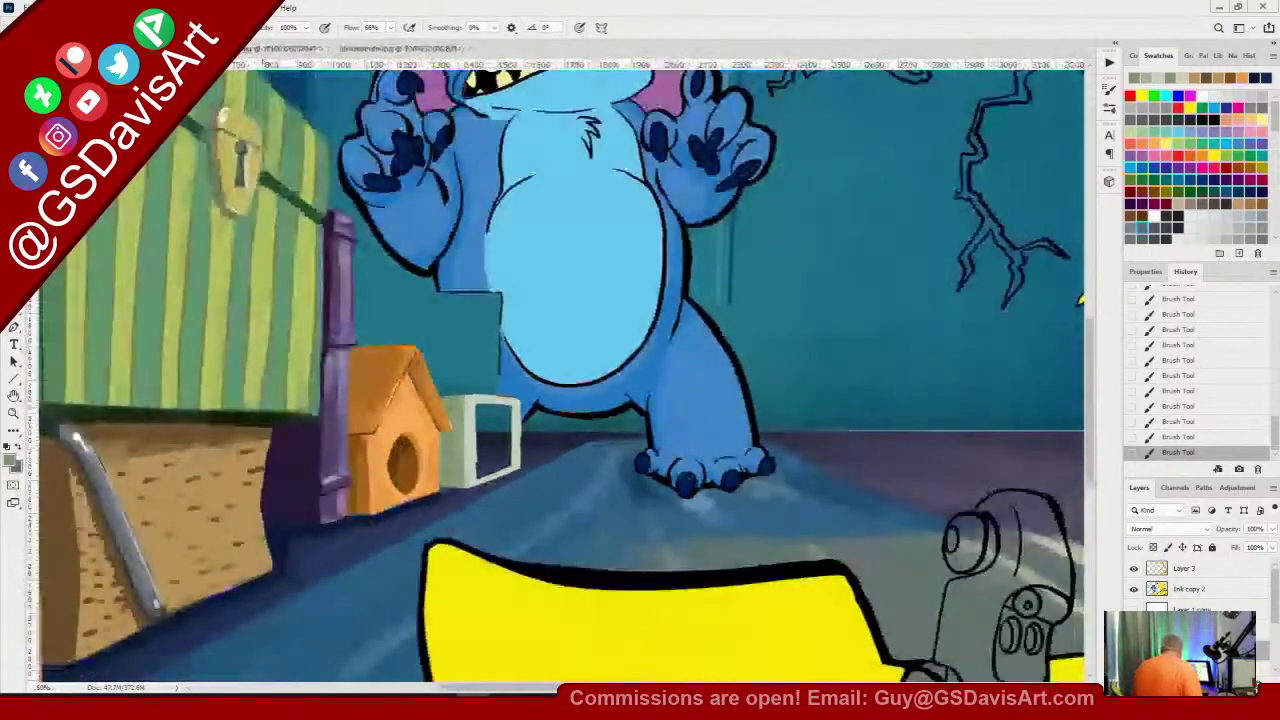
key(ctrl+minus)
key(ctrl+minus)
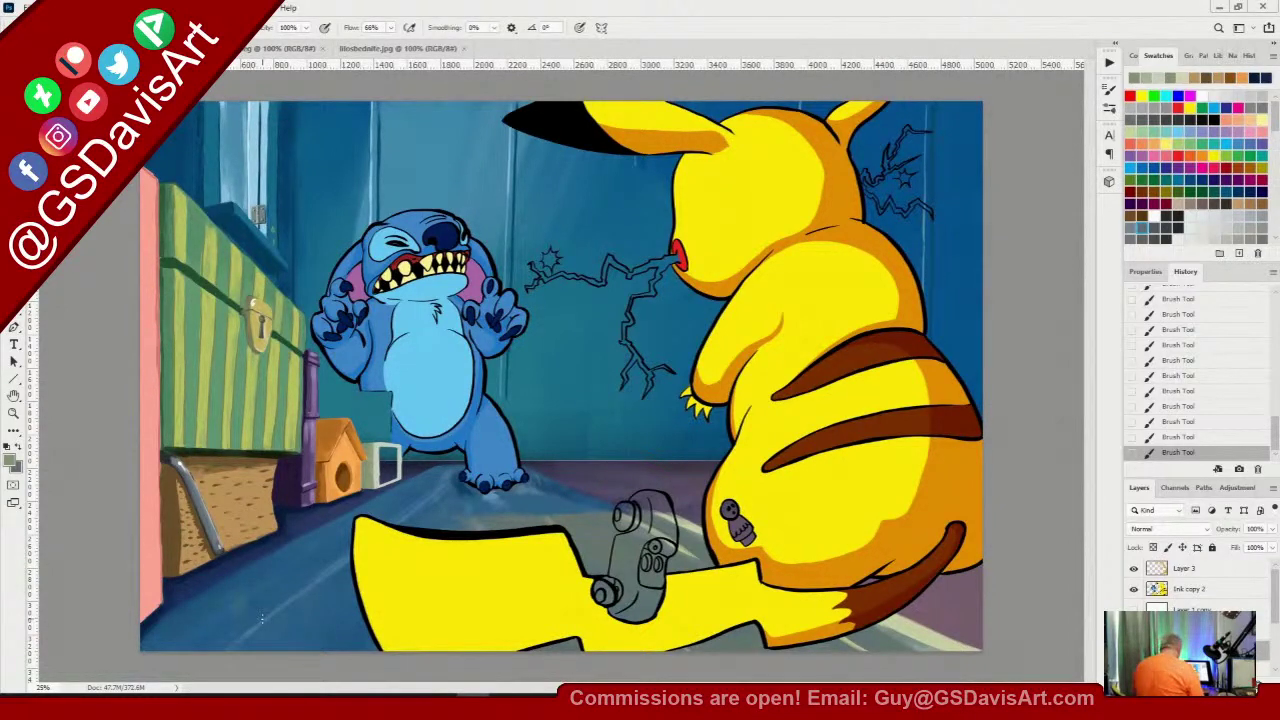
key(ctrl+minus)
key(ctrl+plus)
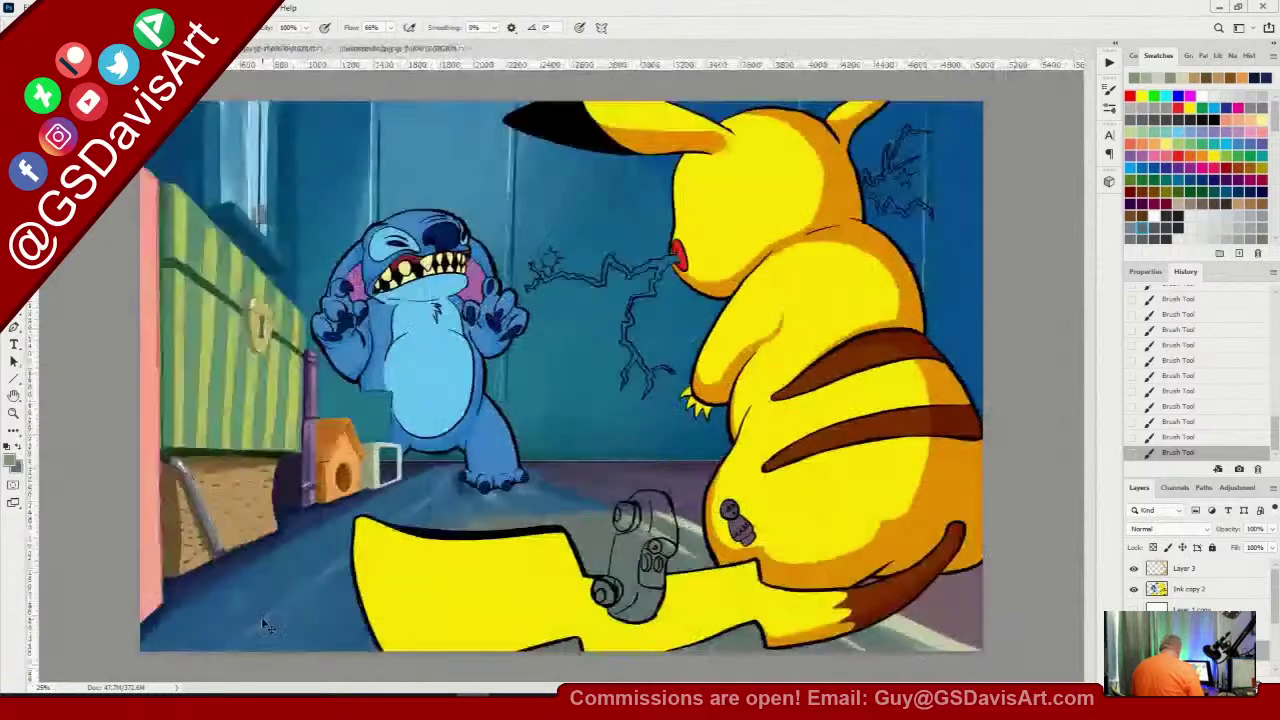
key(ctrl+plus)
key(ctrl+plus)
key(ctrl+plus)
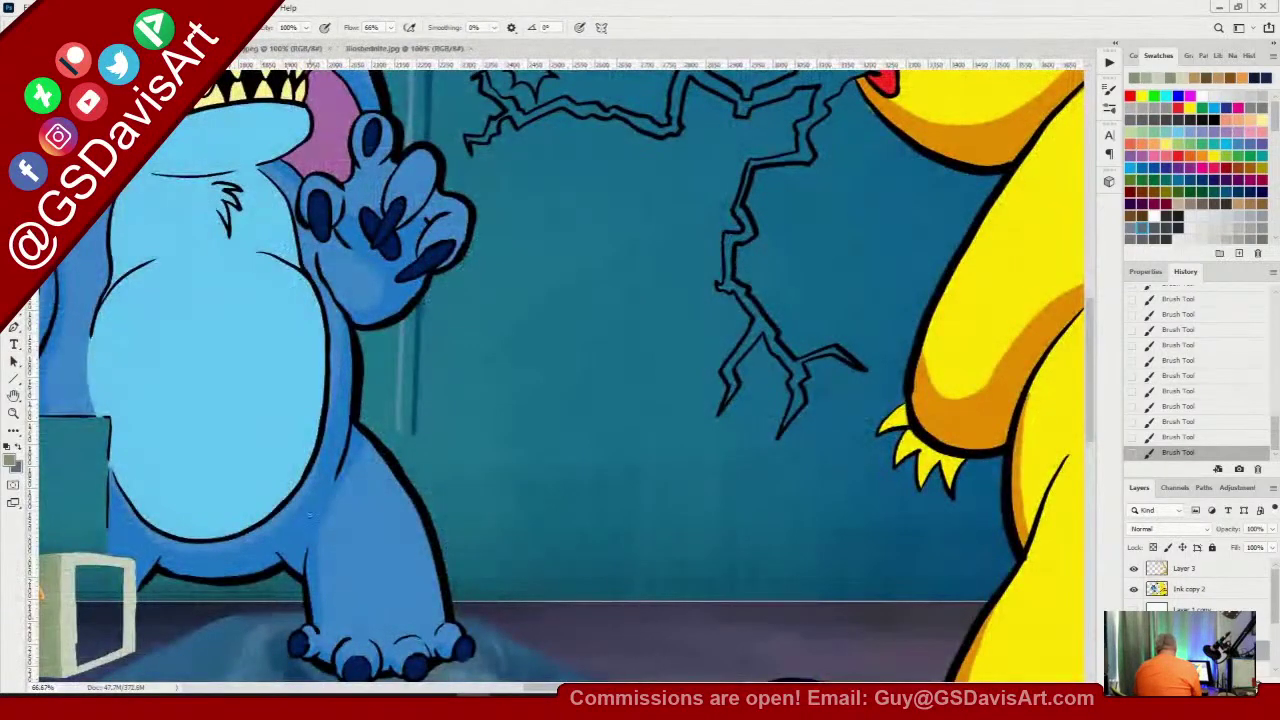
drag(345, 501, 680, 417)
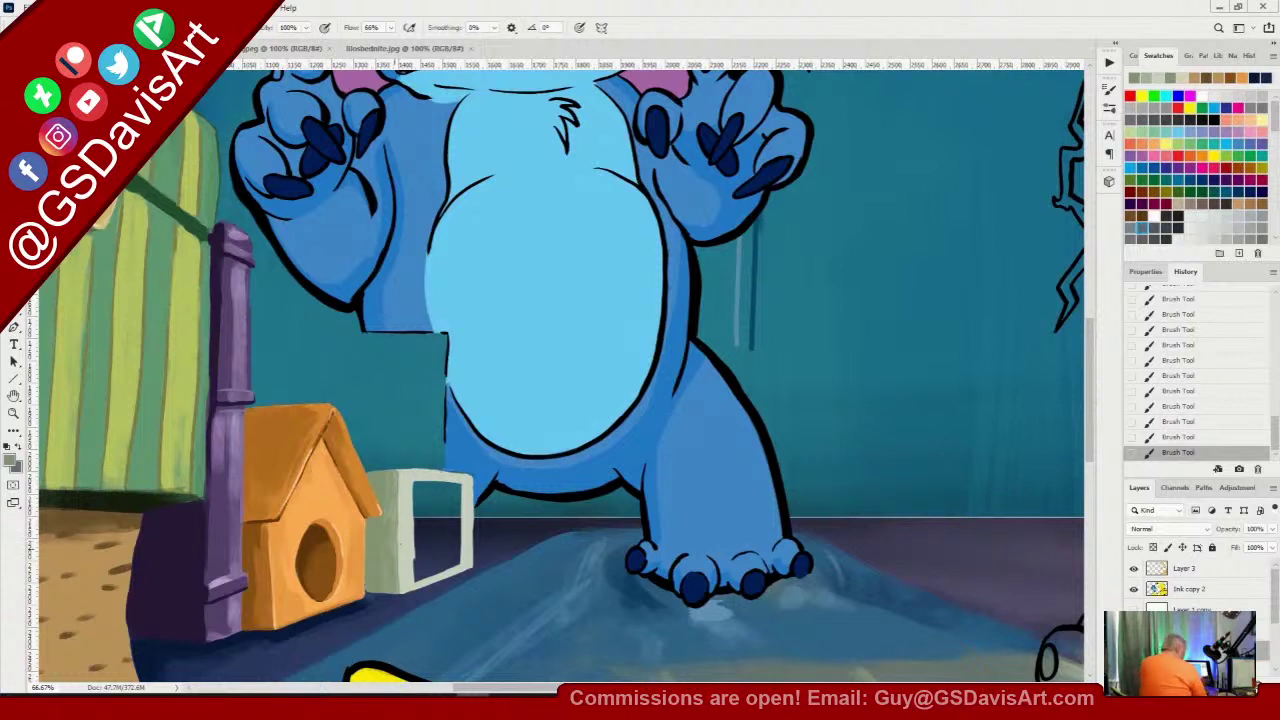
Show the sketch lines, pick a darker grey-green and fill the upper toy block's side face
click(1133, 630)
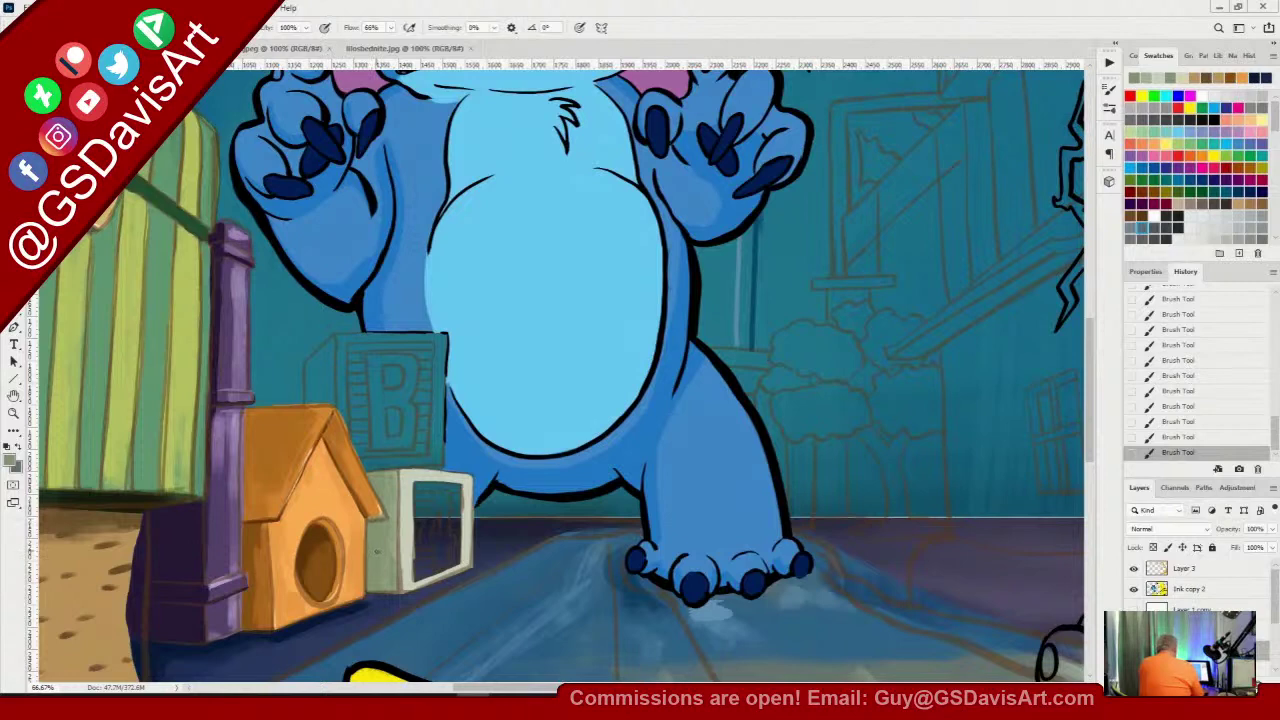
click(12, 461)
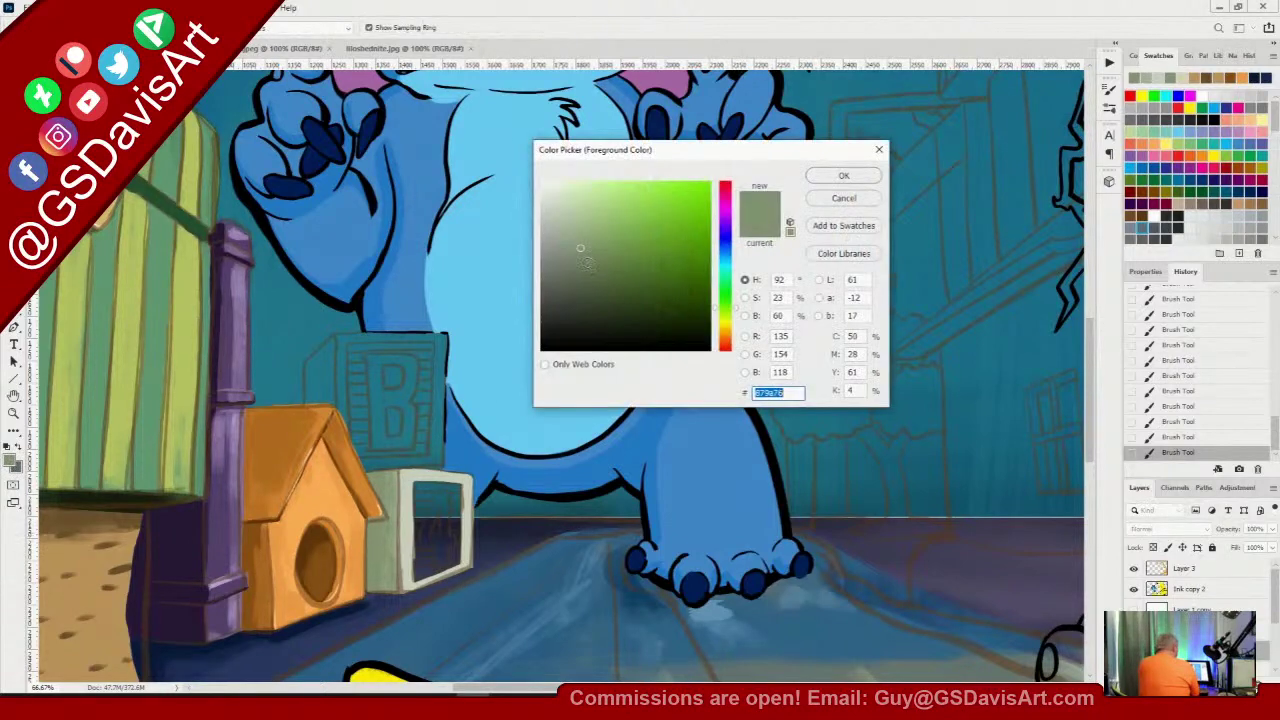
click(587, 268)
click(841, 177)
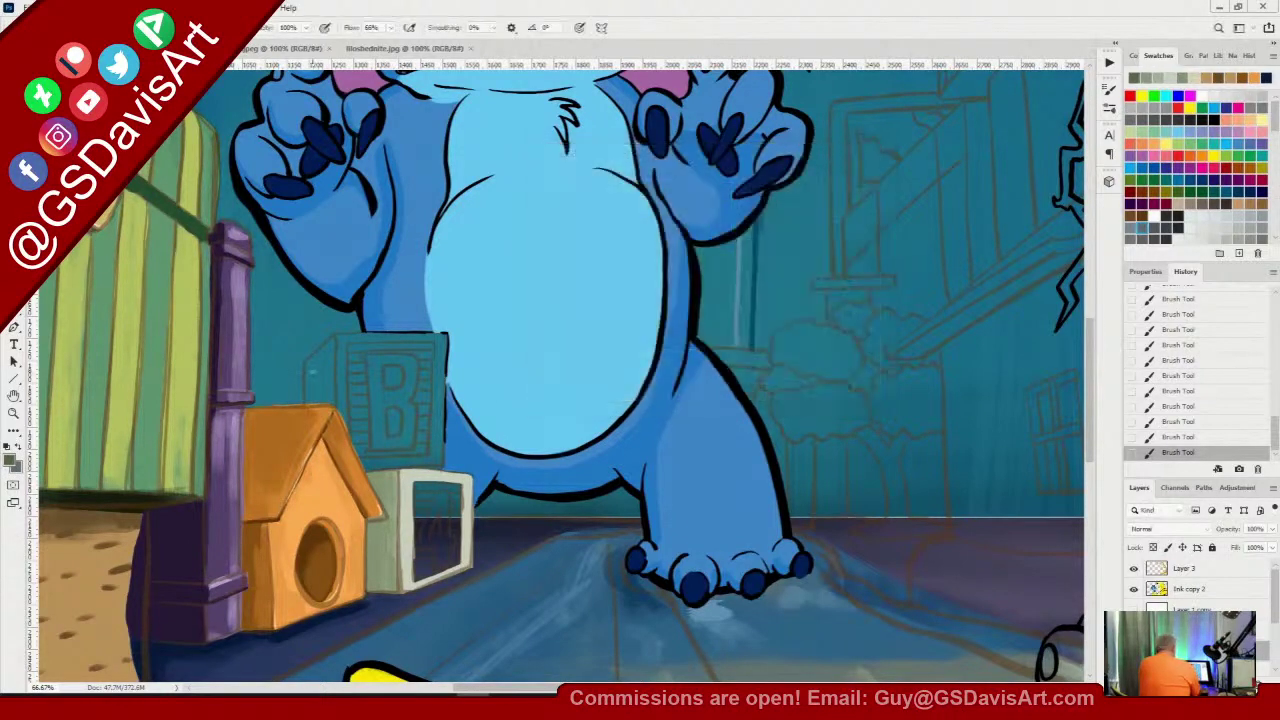
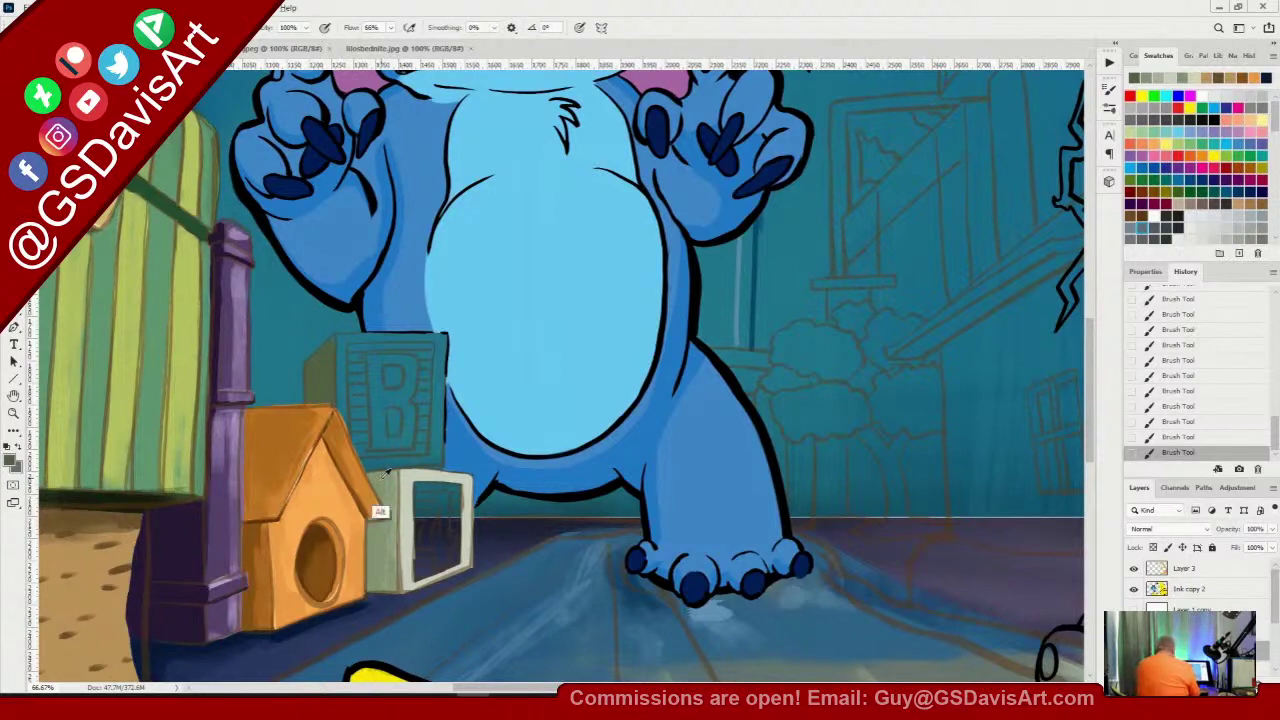
Pick light grey-green with RGB 184, 200, 169 and paint the frame around the upper block's front face, undoing the stray scribble above it
click(12, 460)
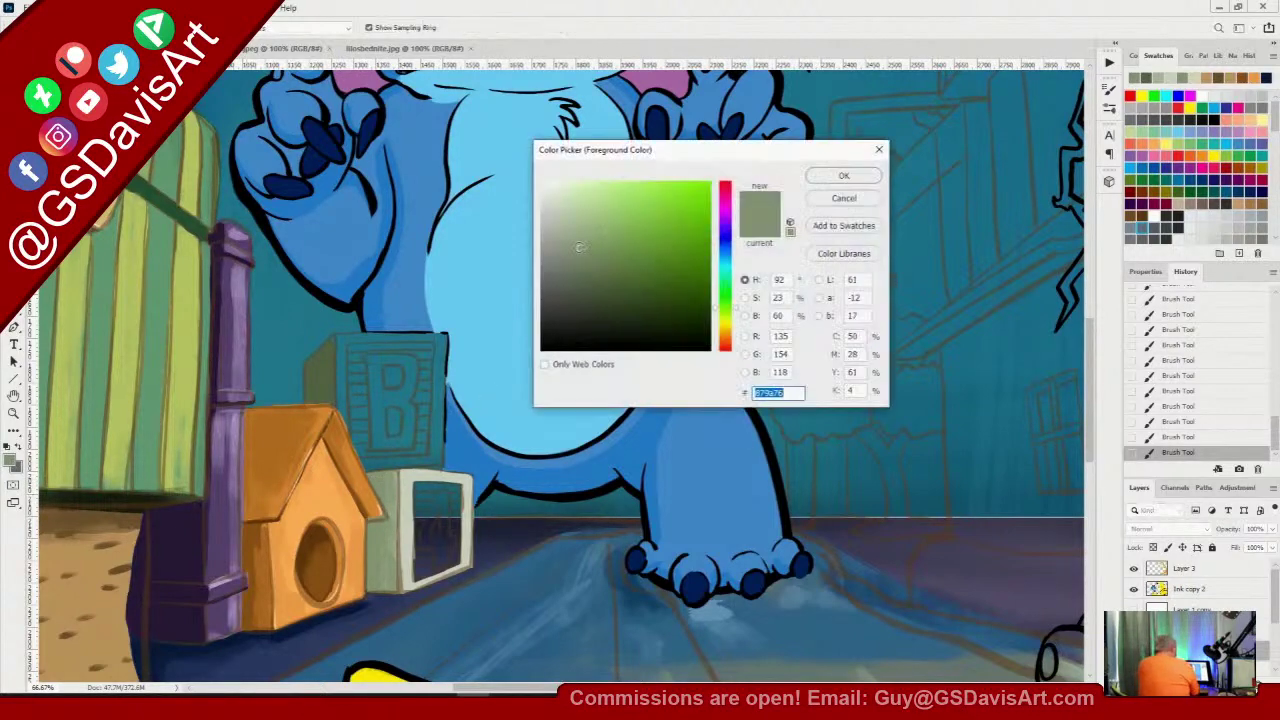
drag(578, 247, 566, 217)
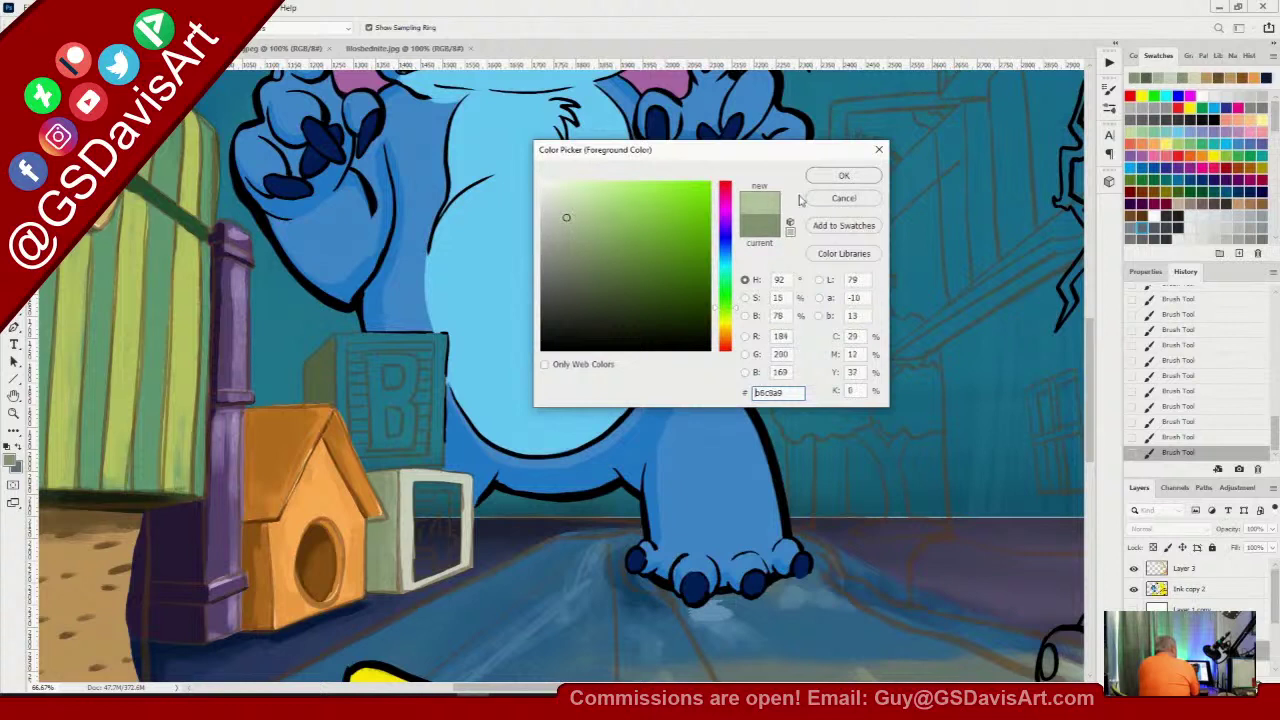
click(838, 178)
mouse_move(340, 340)
mouse_down()
mouse_move(345, 424)
mouse_move(338, 380)
mouse_up()
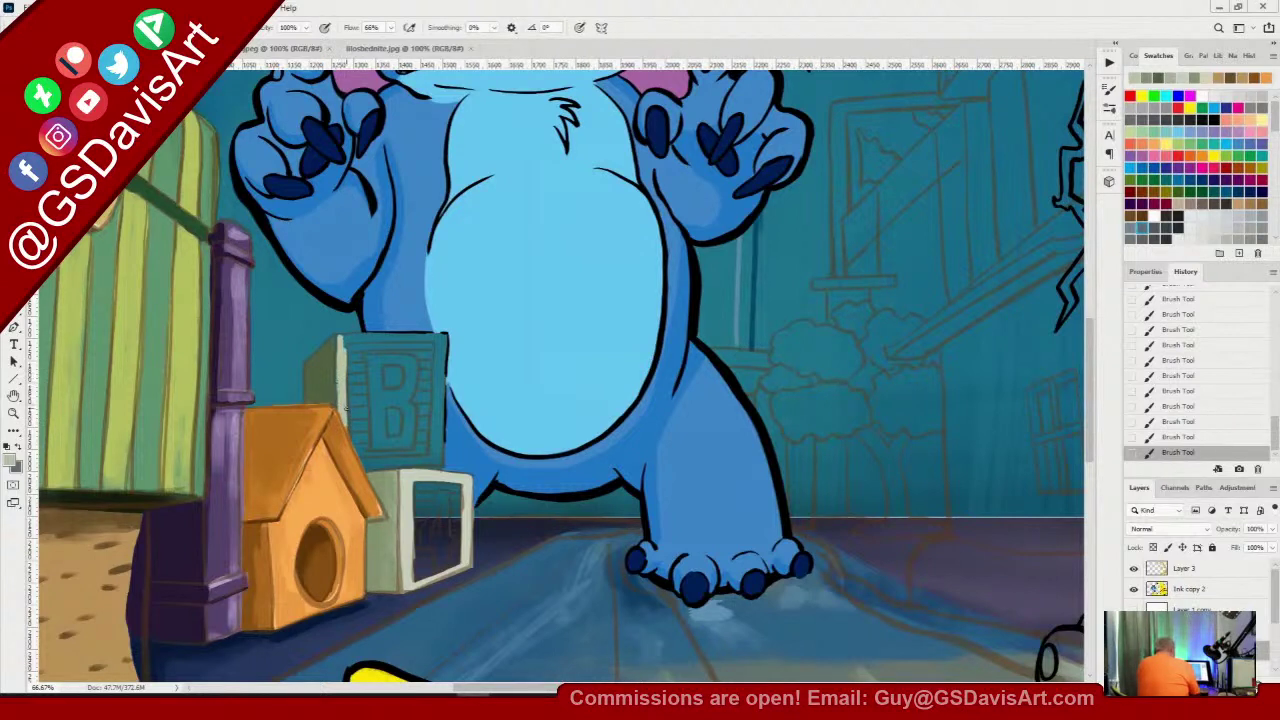
mouse_move(436, 373)
mouse_down()
mouse_move(441, 462)
mouse_move(445, 340)
mouse_move(444, 392)
mouse_up()
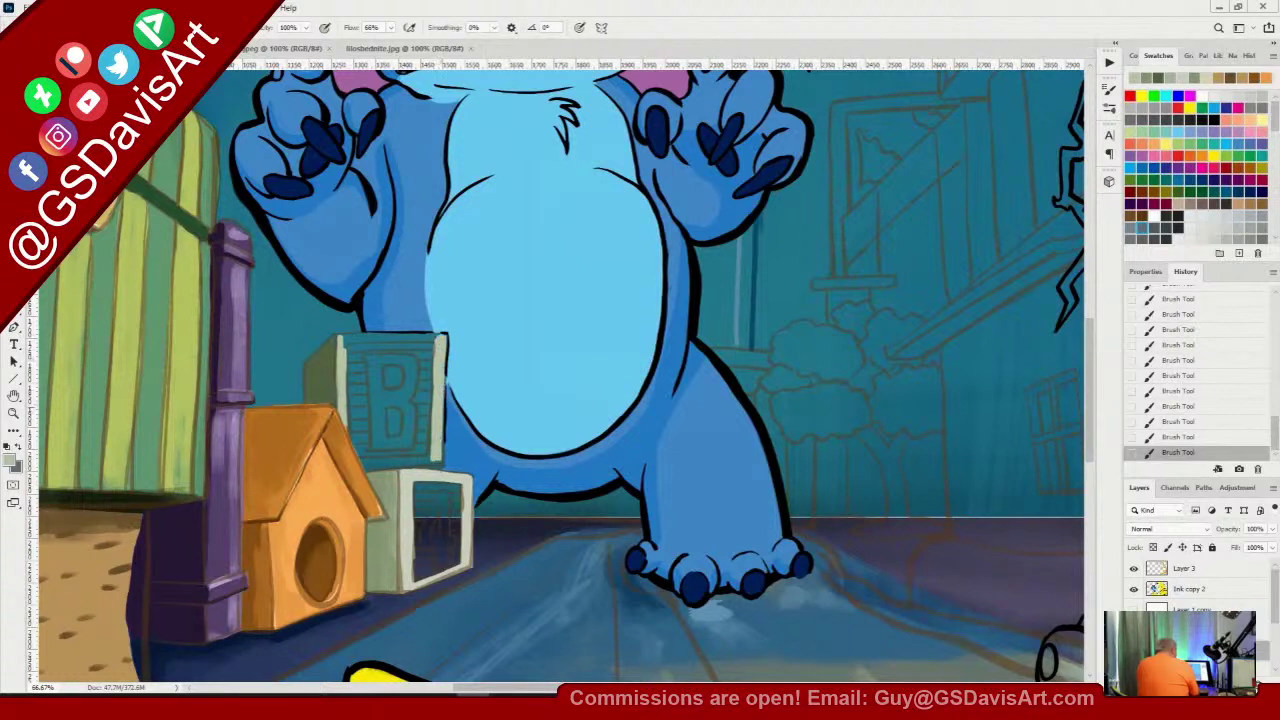
mouse_move(347, 340)
mouse_down()
mouse_move(440, 340)
mouse_move(384, 342)
mouse_up()
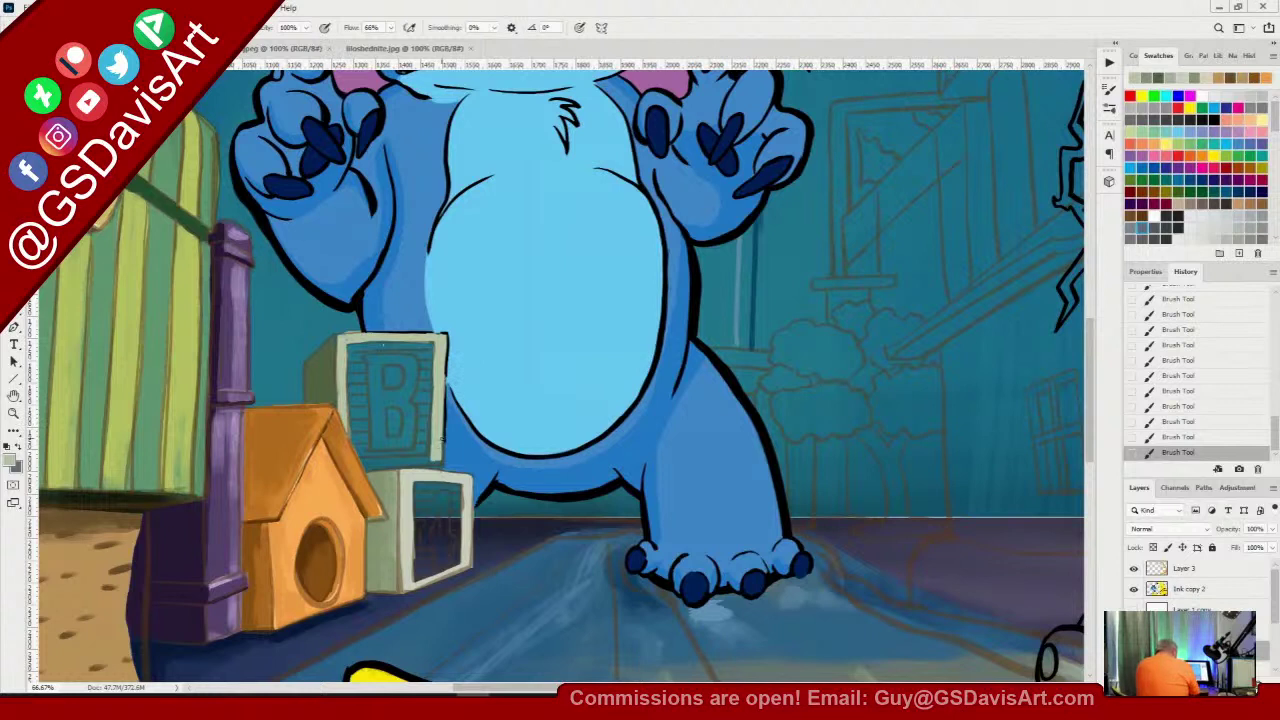
drag(370, 460, 440, 461)
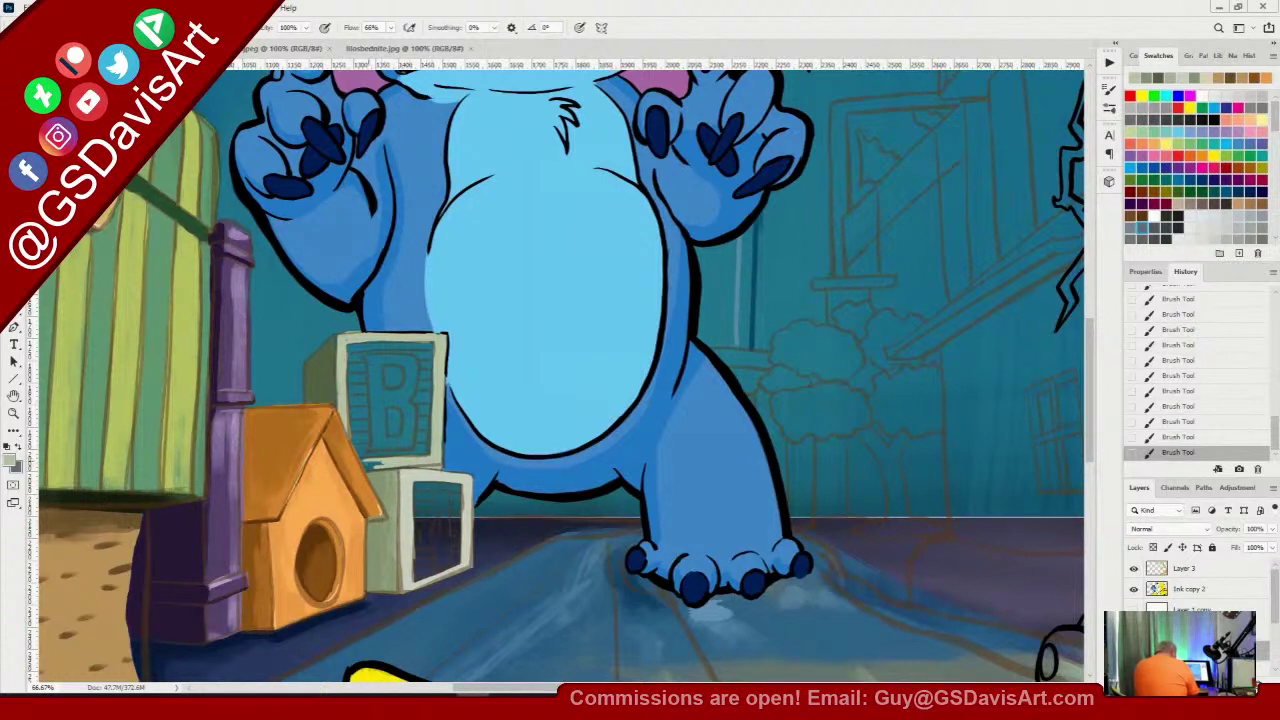
mouse_move(364, 461)
mouse_down()
mouse_move(374, 467)
mouse_move(362, 461)
mouse_up()
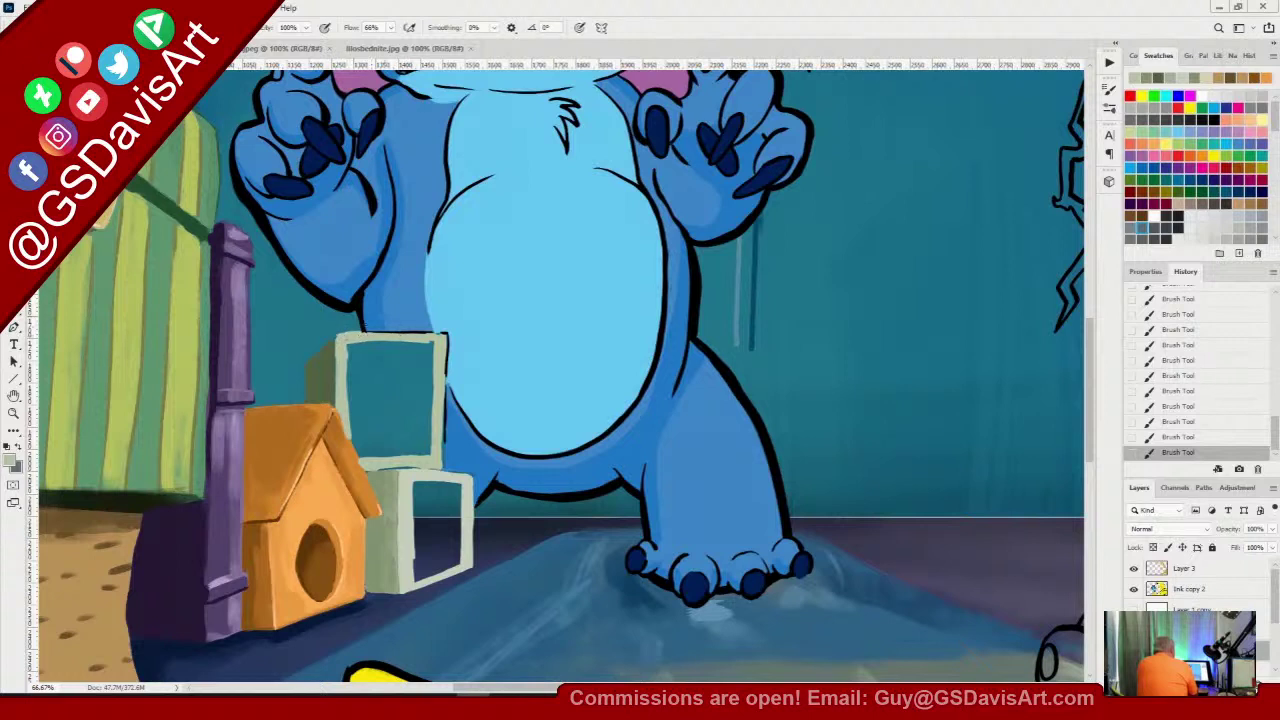
mouse_move(362, 326)
mouse_down()
mouse_move(302, 300)
mouse_move(278, 262)
mouse_up()
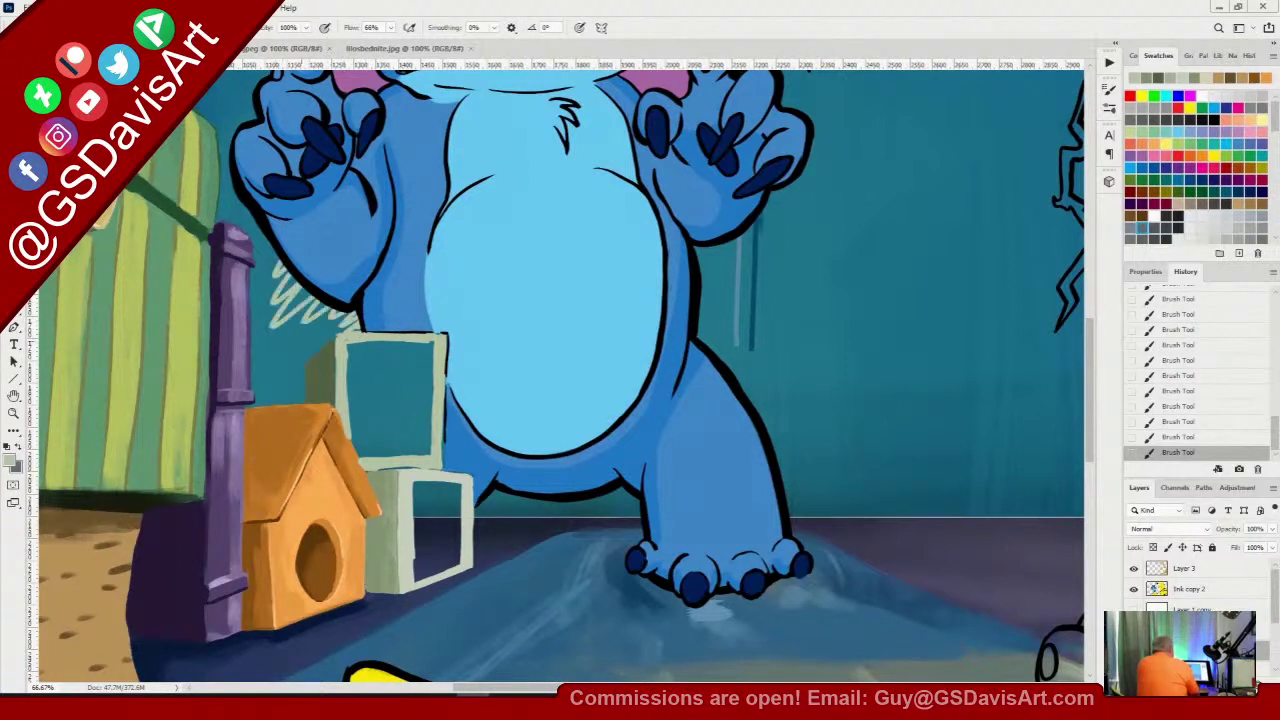
key(ctrl+z)
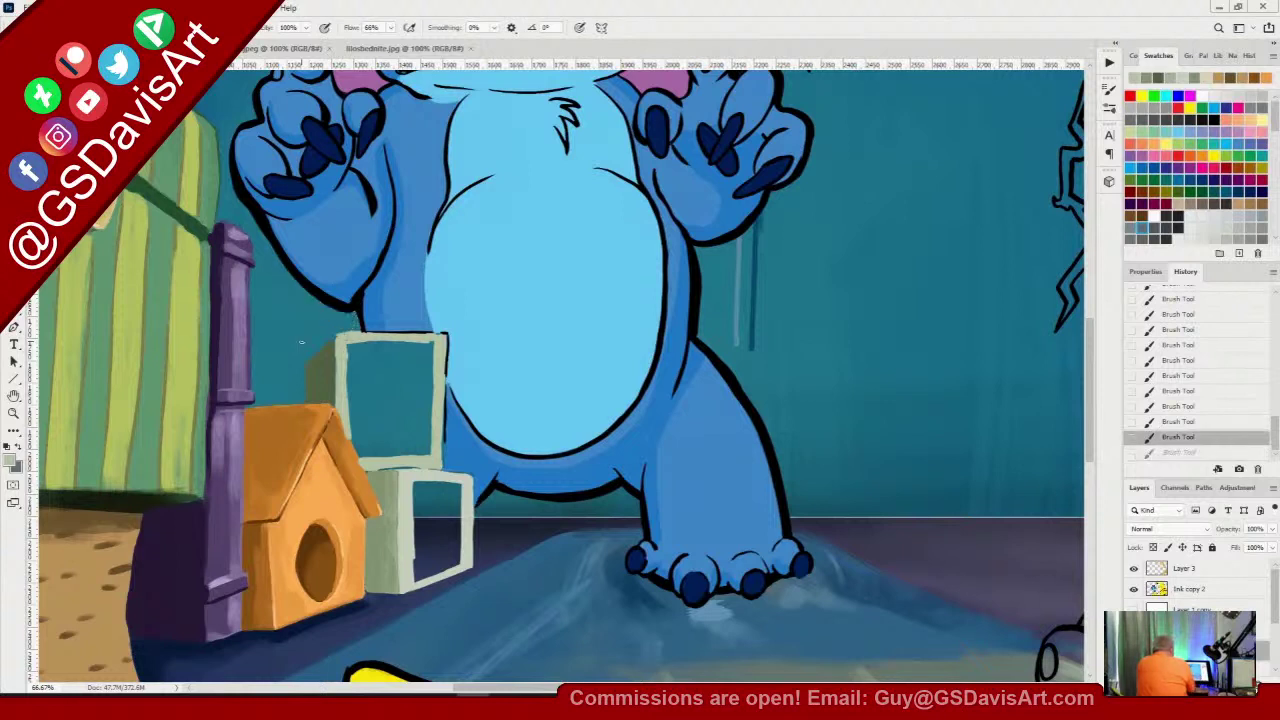
Switch to a smaller Watercolor brush and even out the inner and outer edges of the upper block's frame
drag(435, 341, 408, 345)
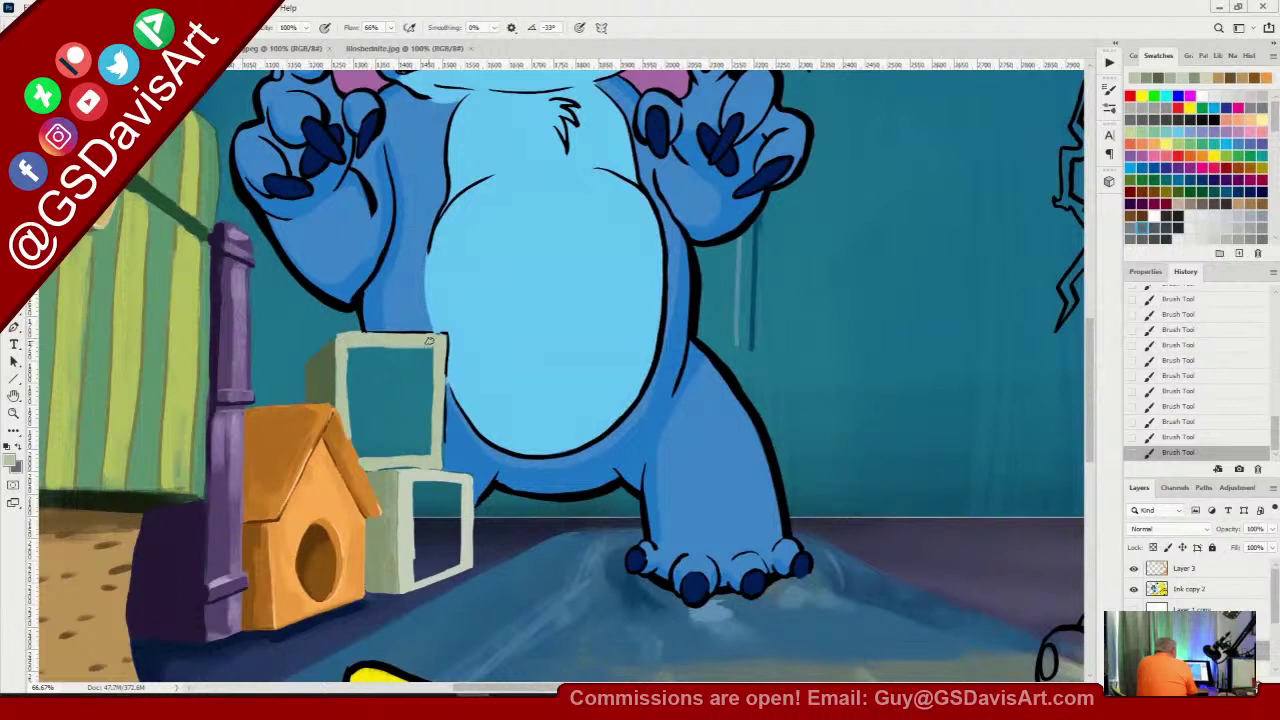
right_click(432, 340)
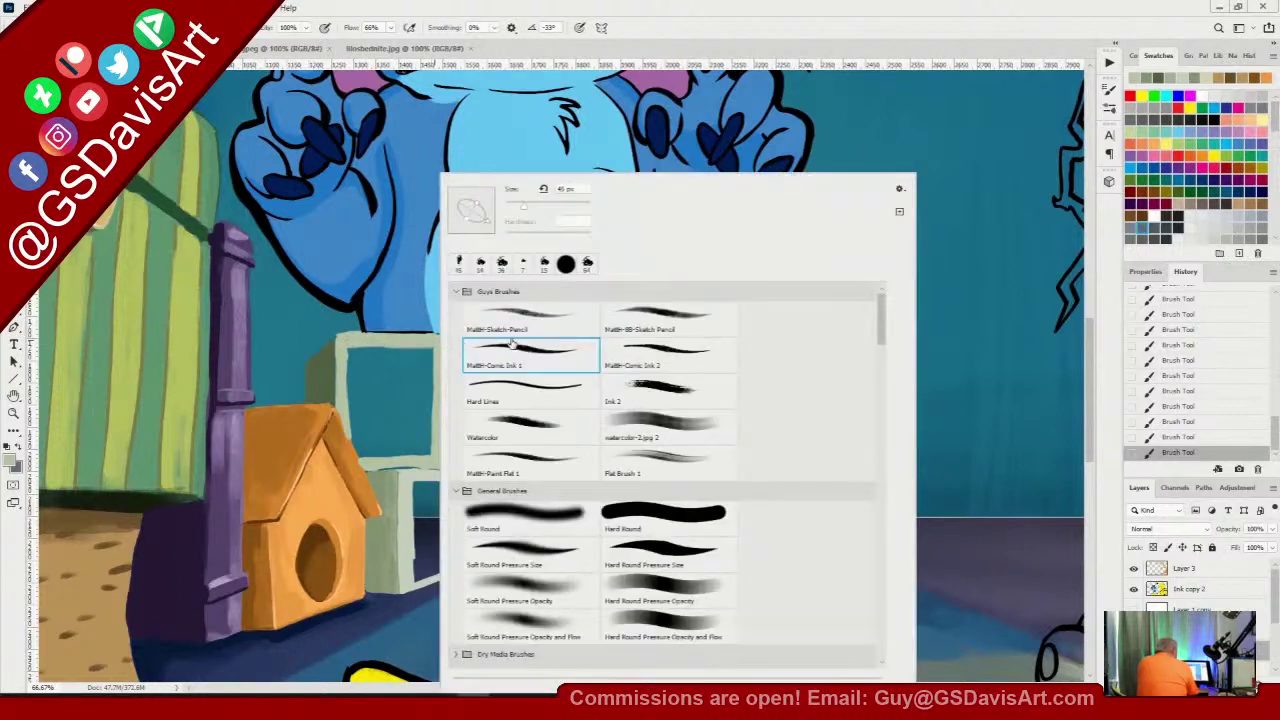
click(498, 438)
right_click(377, 345)
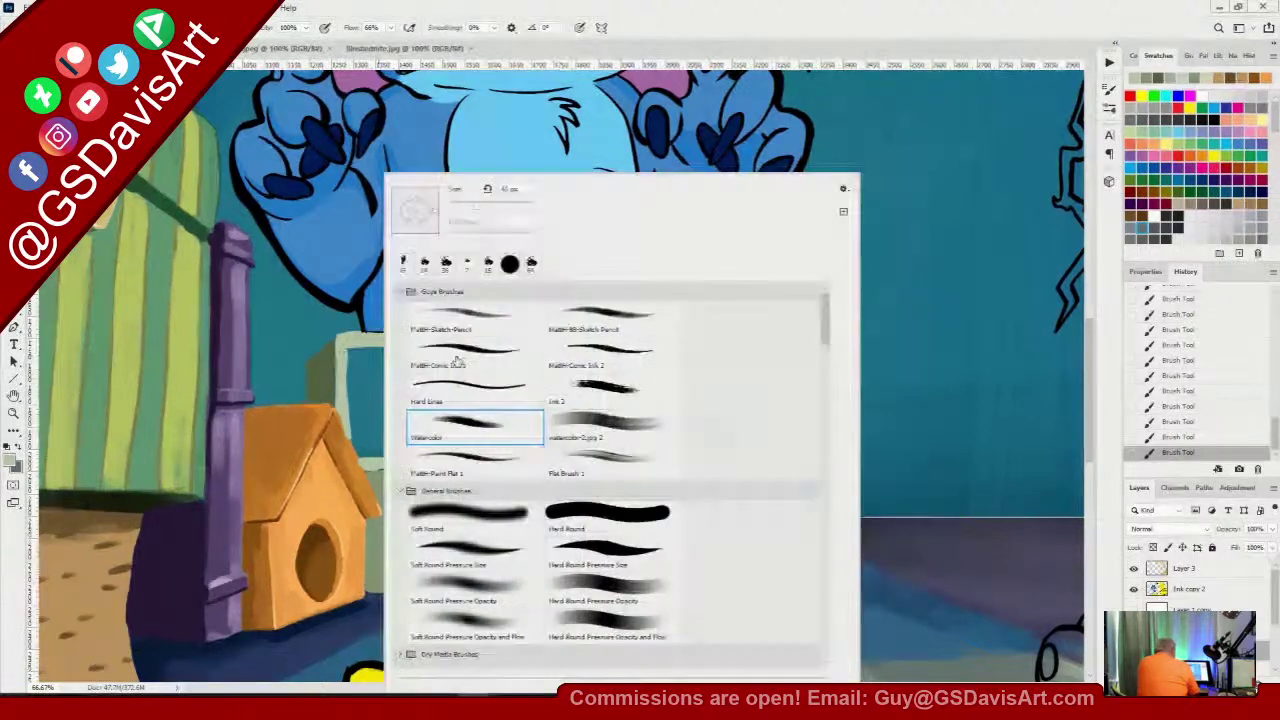
drag(476, 209, 463, 212)
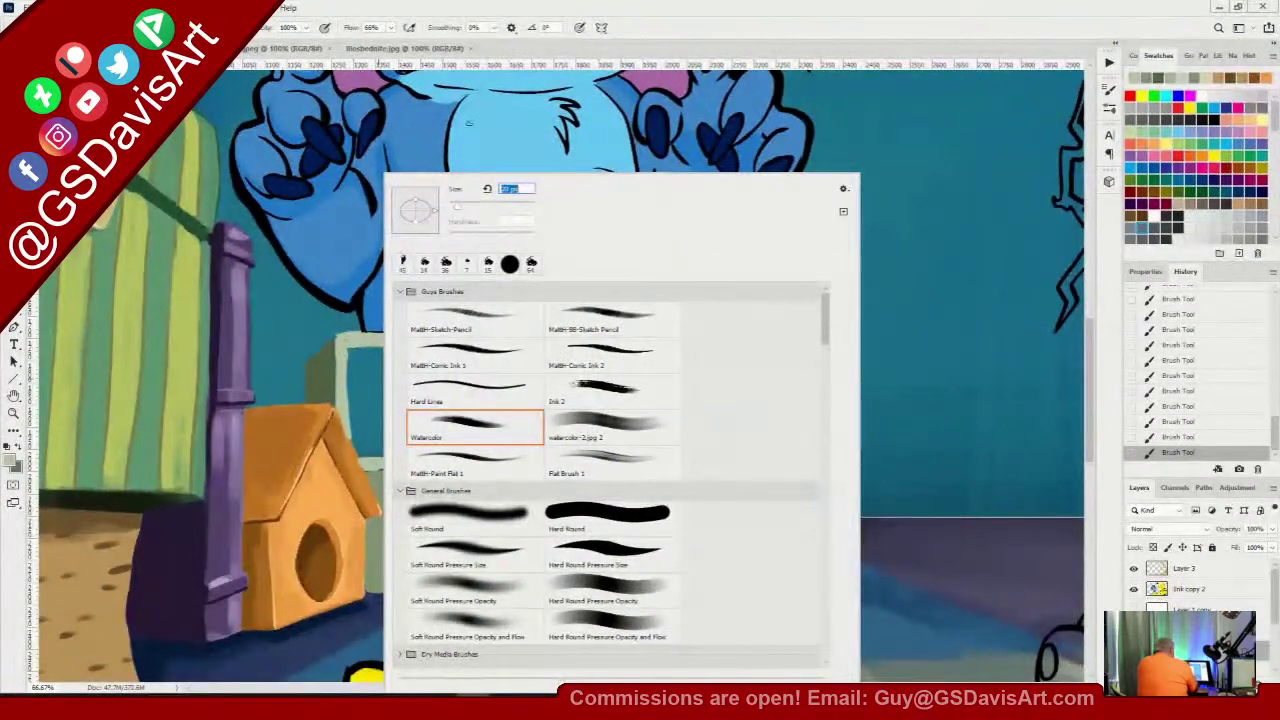
click(453, 18)
mouse_move(348, 346)
mouse_down()
mouse_move(347, 418)
mouse_move(348, 340)
mouse_move(347, 378)
mouse_up()
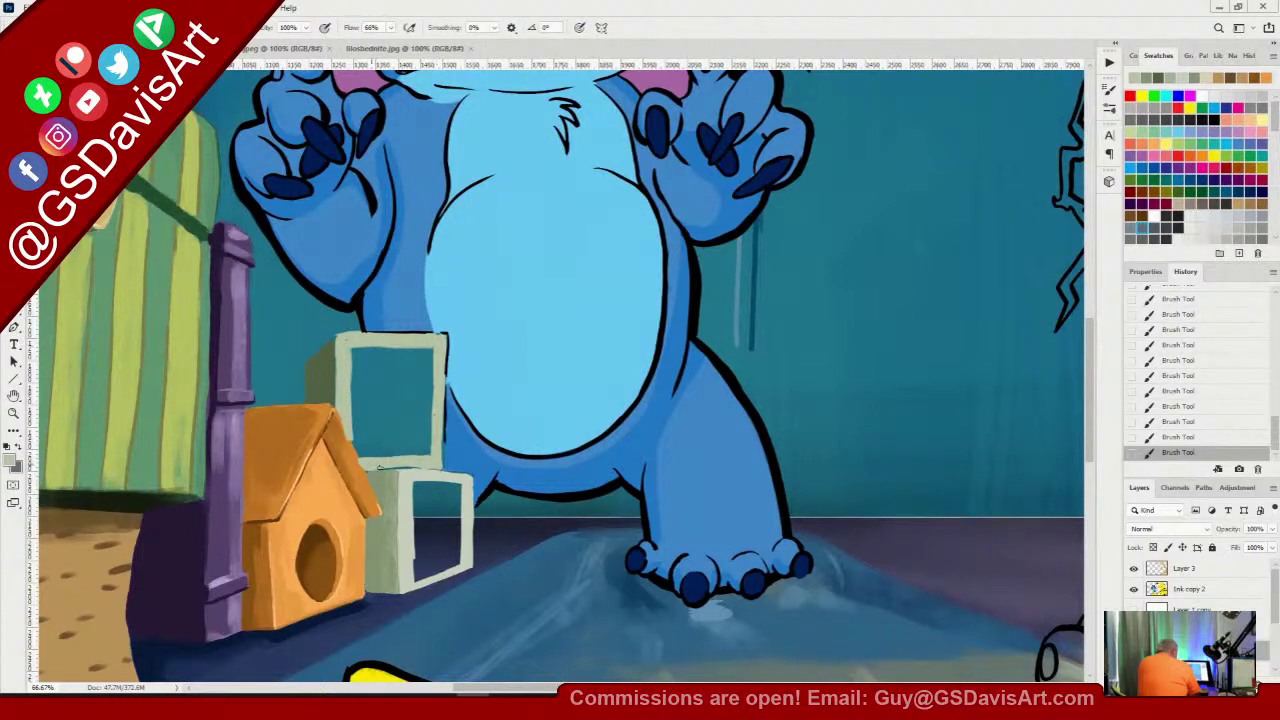
drag(380, 467, 431, 467)
drag(440, 340, 440, 468)
drag(436, 345, 432, 452)
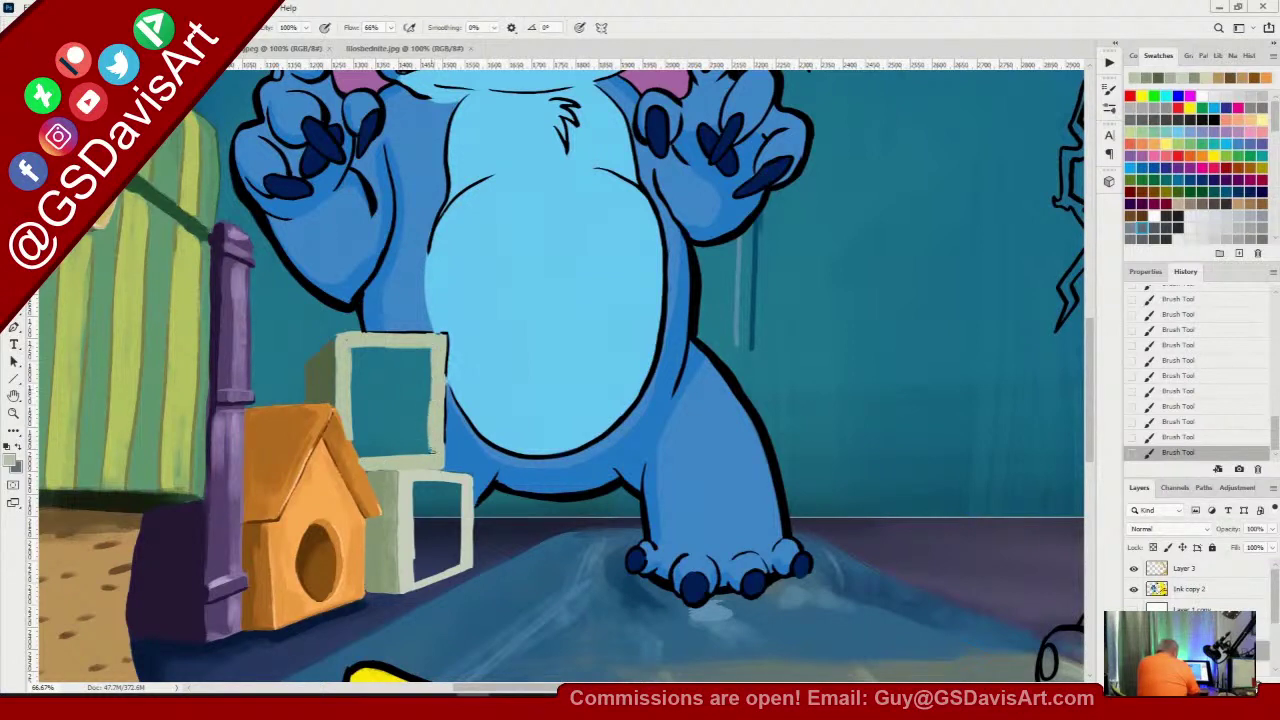
drag(346, 344, 351, 438)
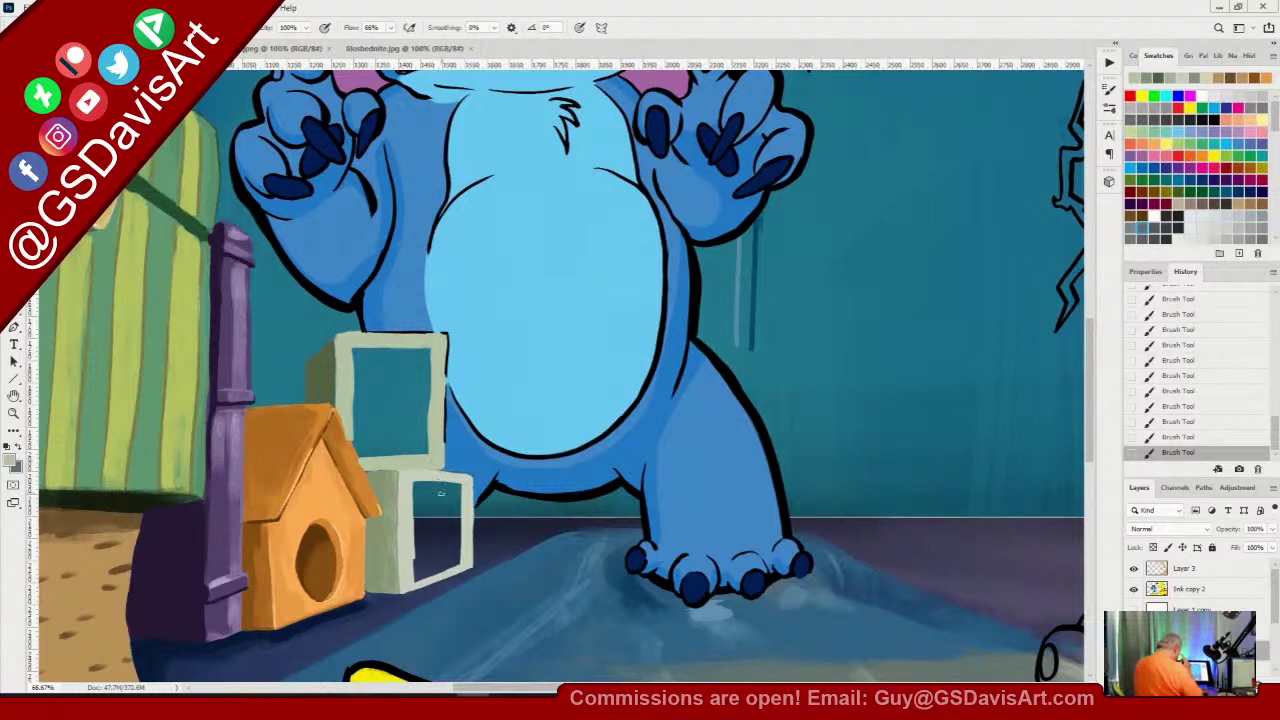
Sample the toy house roof's orange and repaint the roof edge where it overlaps the upper block's frame
click(14, 415)
drag(358, 447, 461, 432)
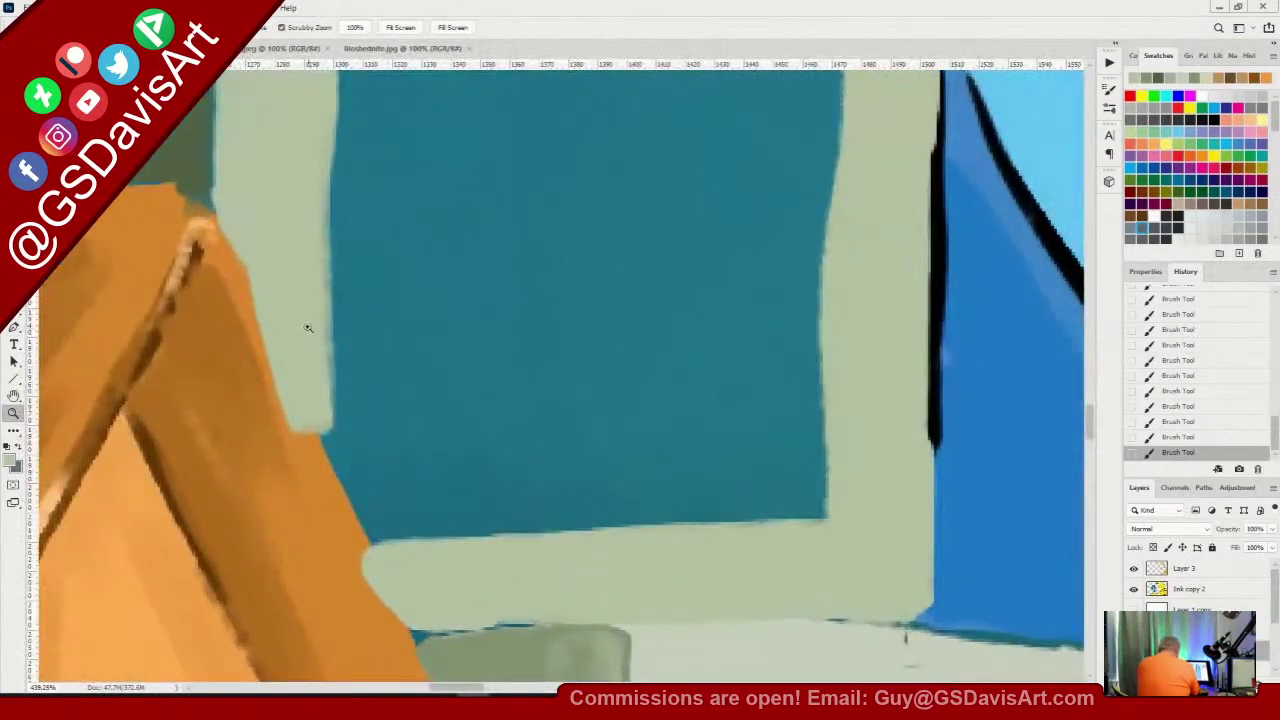
key(b)
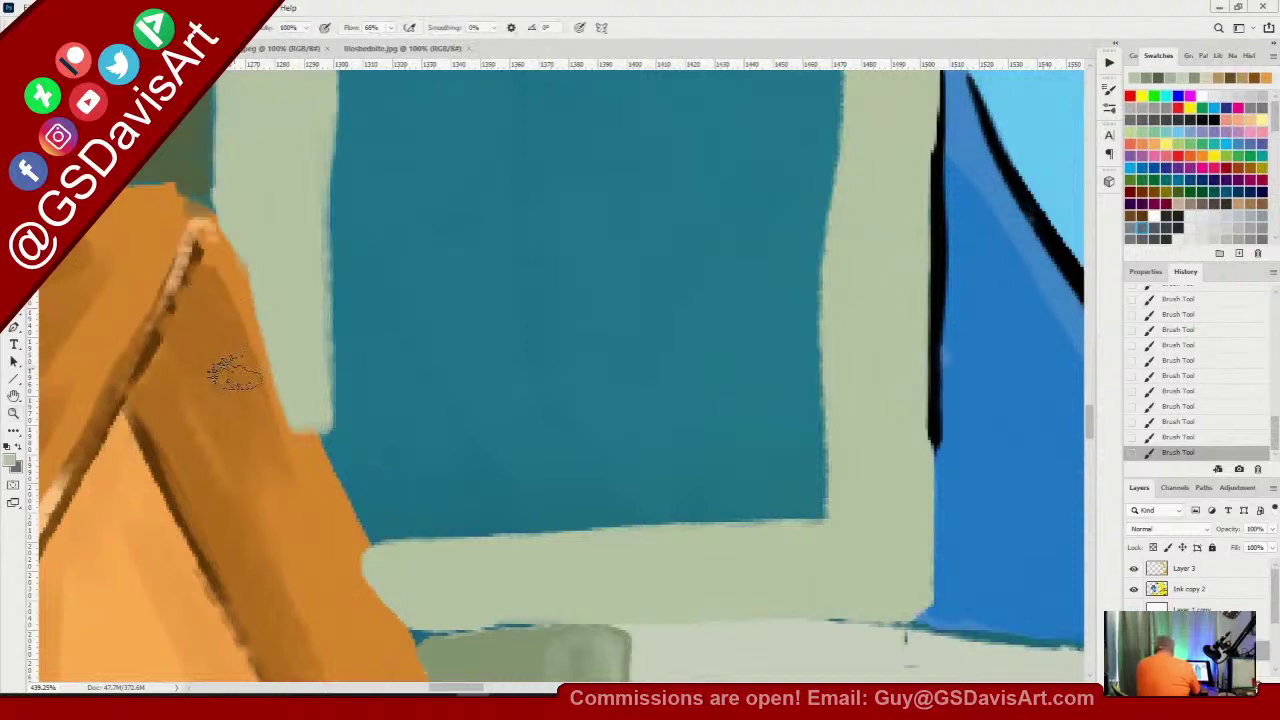
alt+click(236, 280)
mouse_move(236, 280)
mouse_down()
mouse_move(388, 642)
mouse_move(420, 675)
mouse_up()
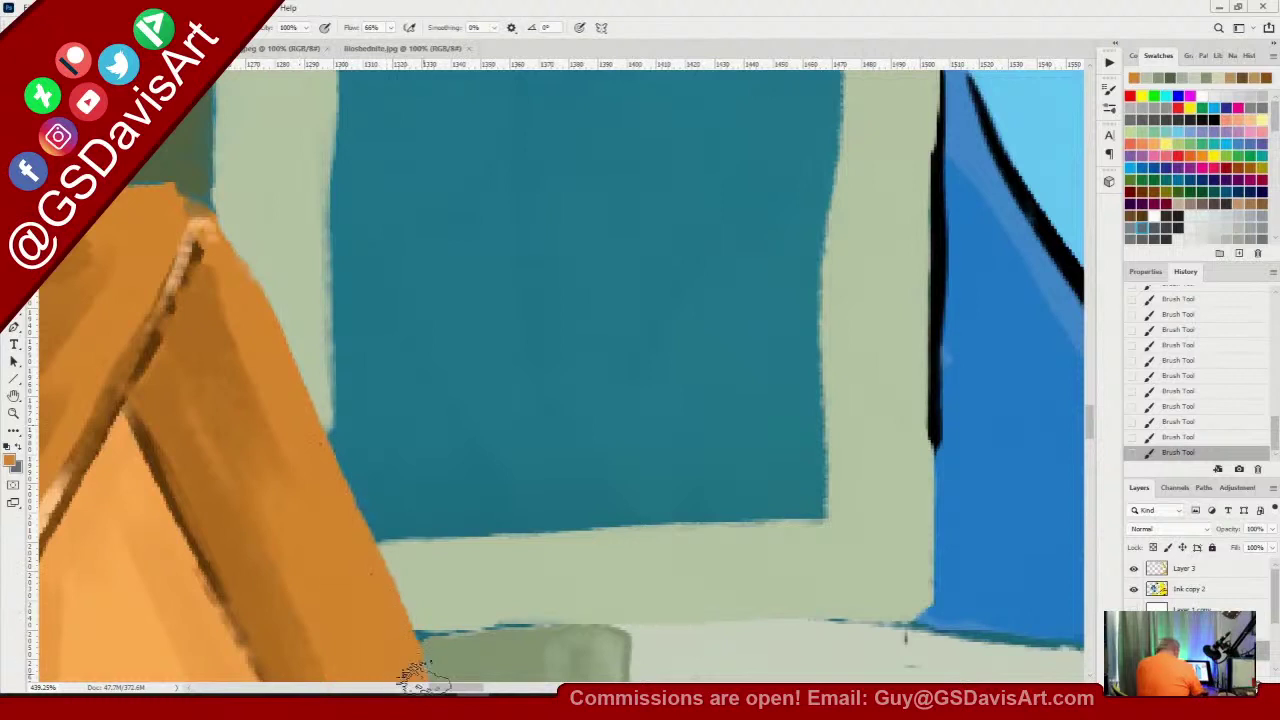
Resample the light grey-green, reduce the brush to 7 px and fill the frame's gaps beside the roof and above the lower block
alt+click(272, 220)
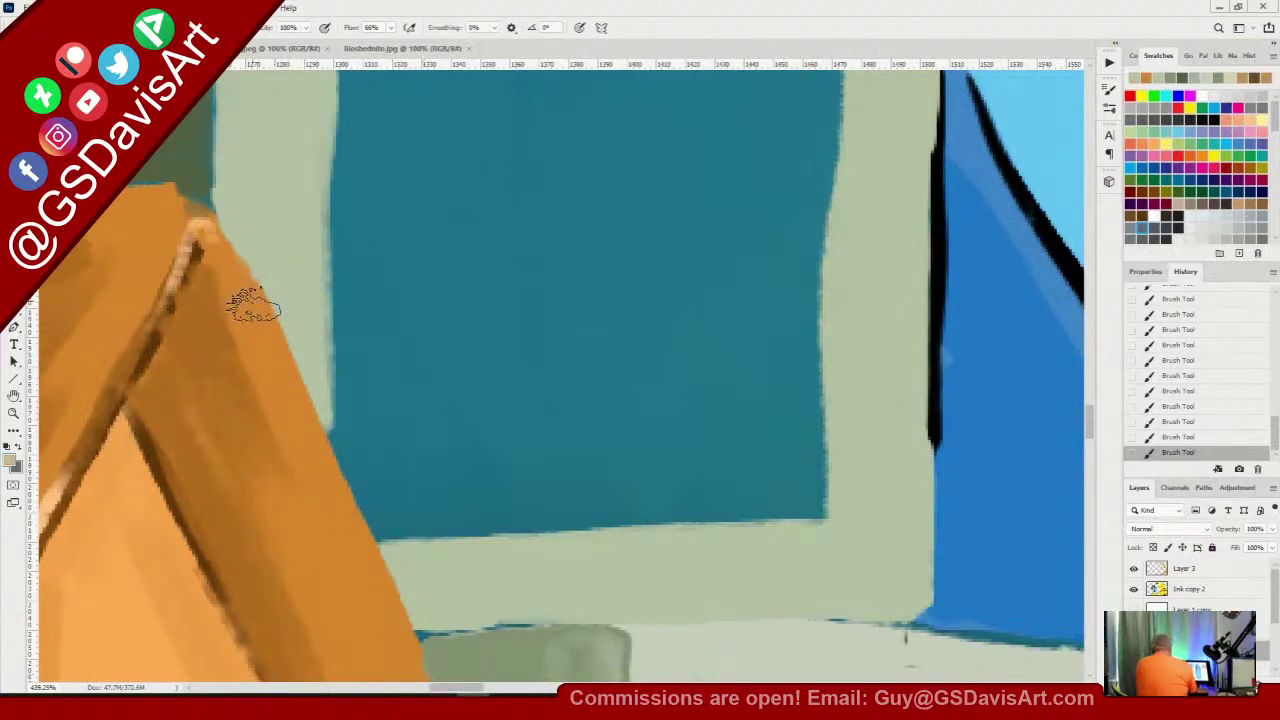
right_click(320, 248)
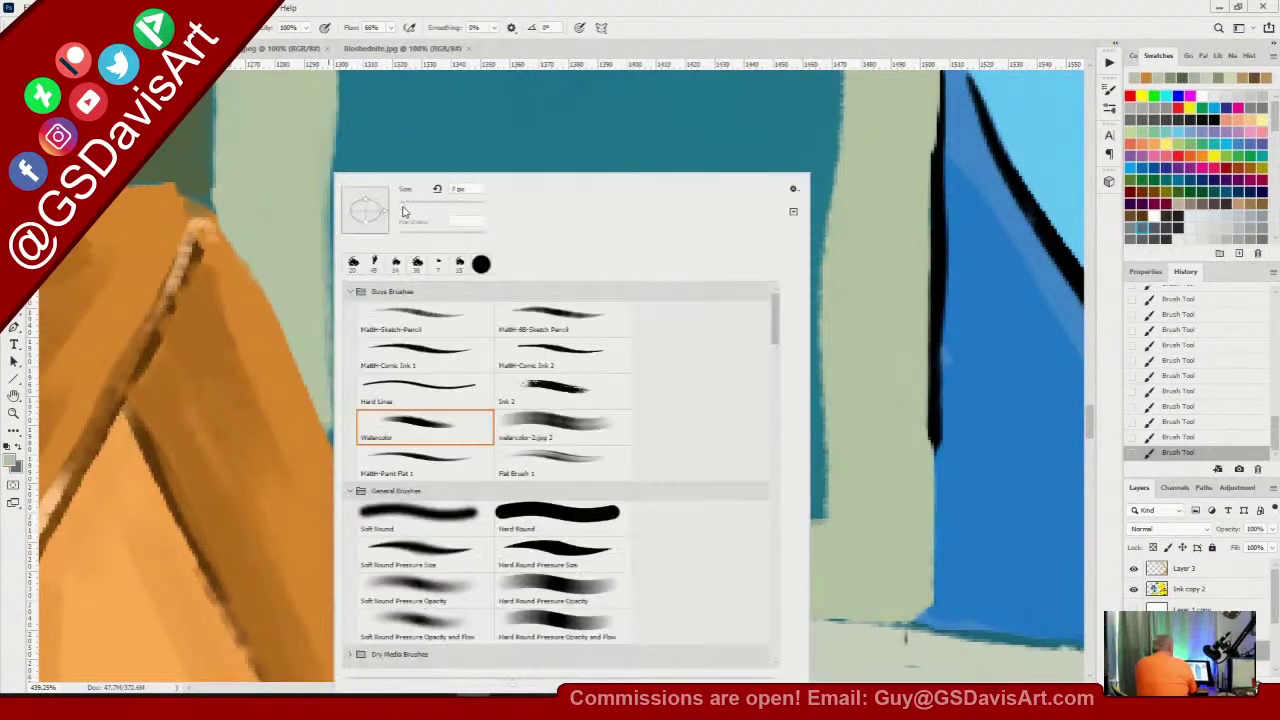
click(434, 26)
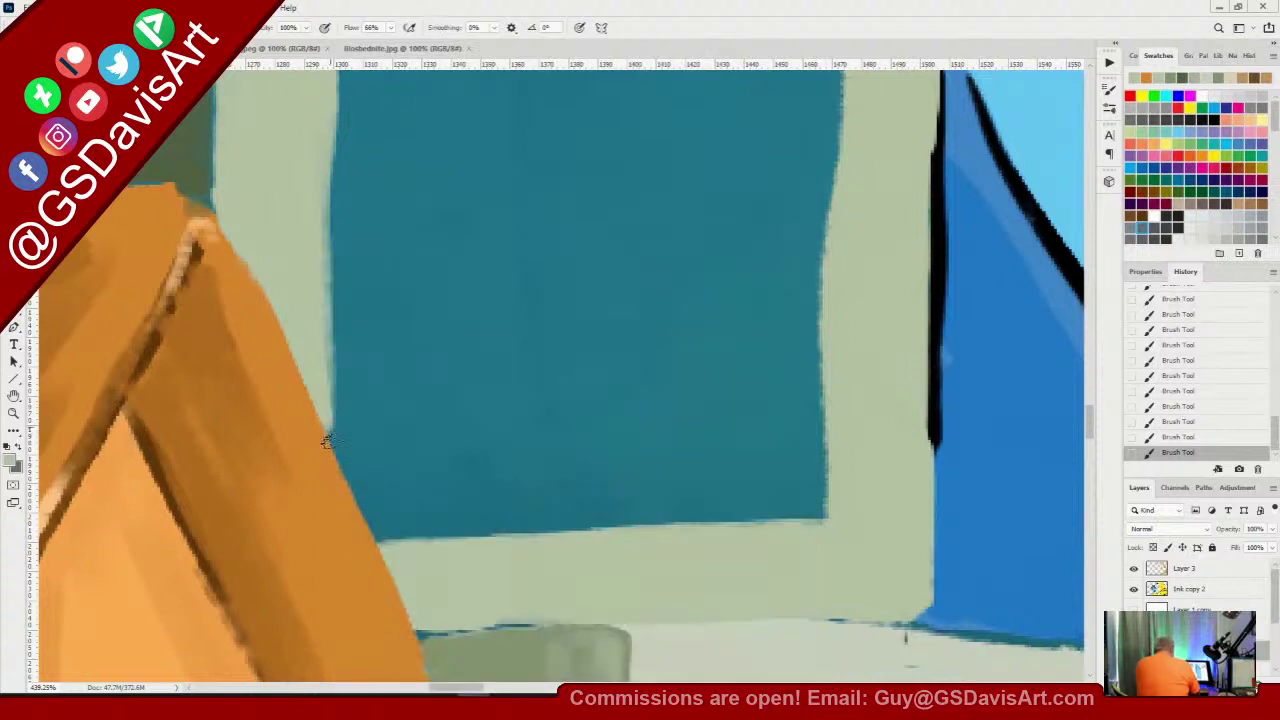
drag(332, 437, 326, 388)
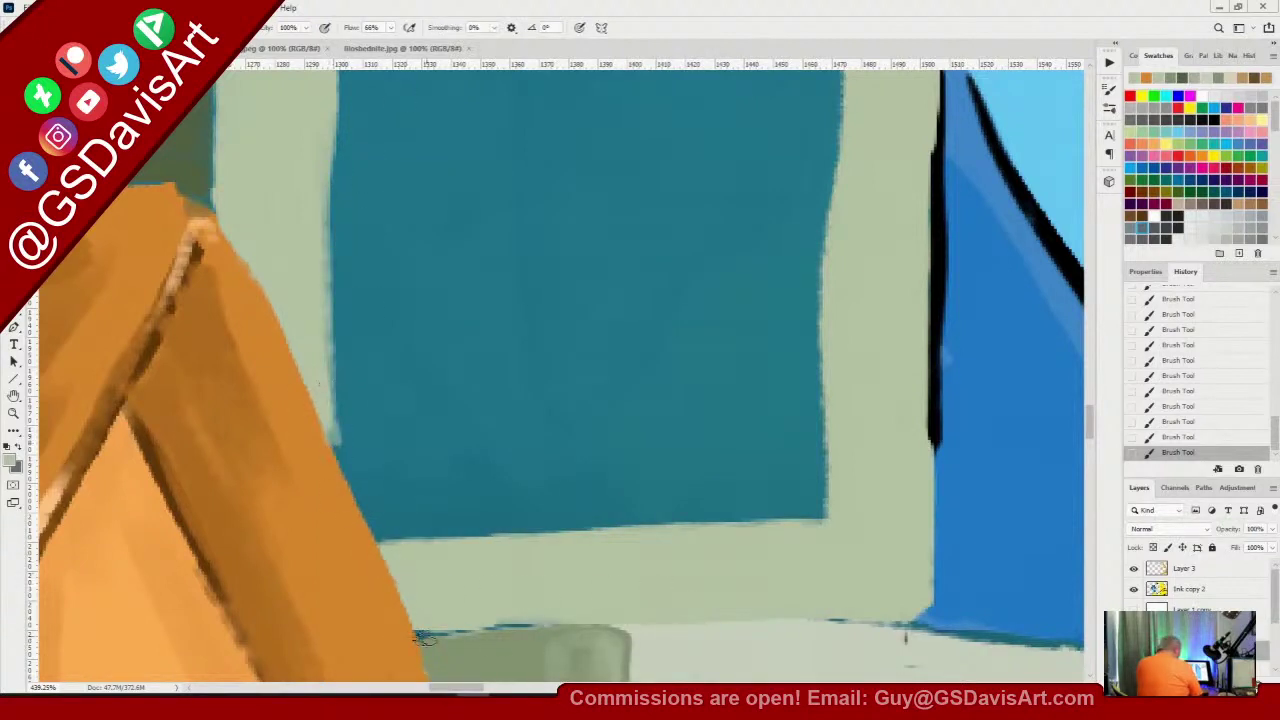
drag(489, 621, 598, 621)
mouse_move(430, 632)
mouse_down()
mouse_move(908, 614)
mouse_move(917, 594)
mouse_move(920, 605)
mouse_up()
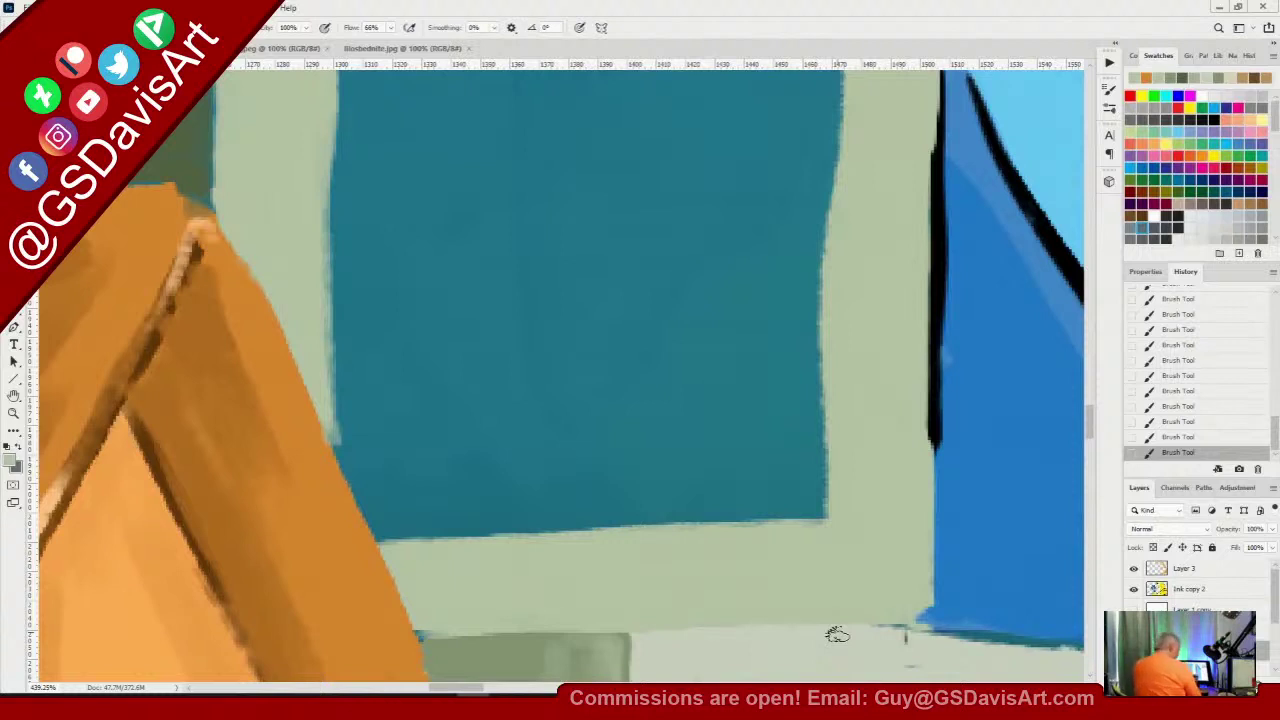
Erase the uneven outer edge along the top of the upper block's frame and touch it up with the light grey-green brush
drag(1089, 417, 1089, 397)
mouse_move(223, 273)
mouse_down()
mouse_move(220, 234)
mouse_move(221, 580)
mouse_move(244, 227)
mouse_move(224, 140)
mouse_move(224, 345)
mouse_move(233, 113)
mouse_up()
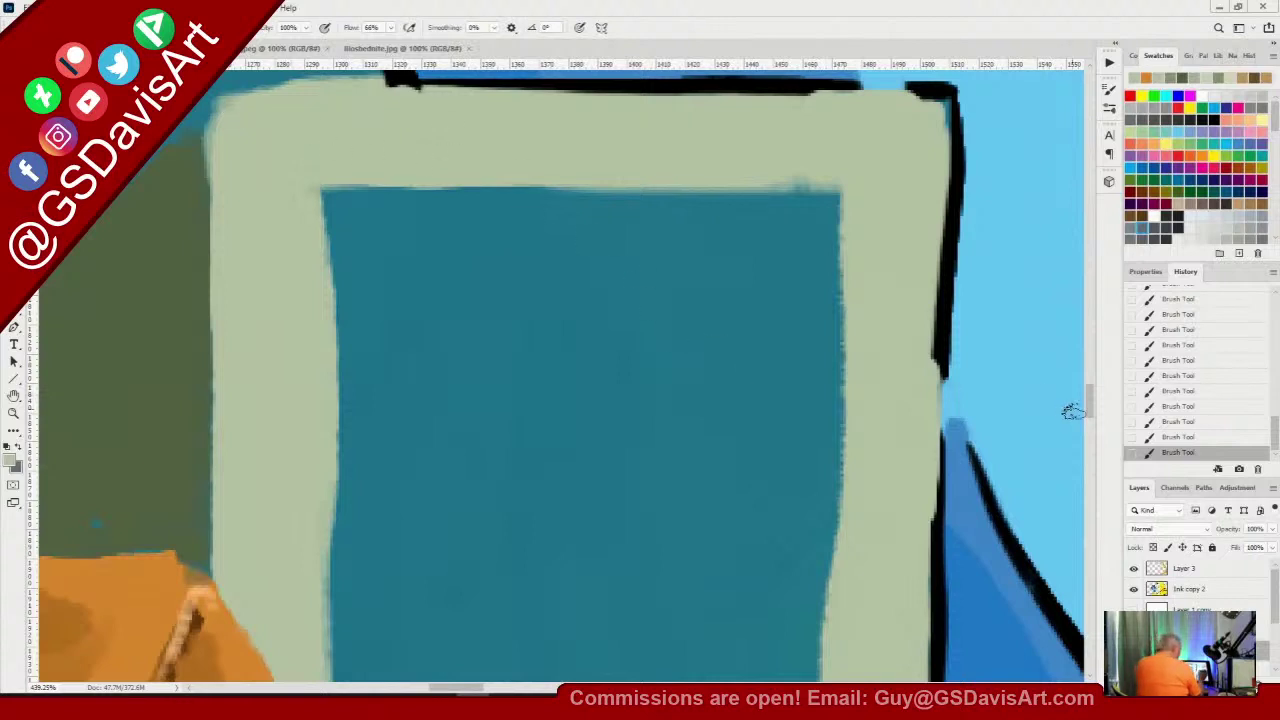
scroll(1092, 407, up, 2)
scroll(1092, 407, up, 5)
scroll(1092, 407, down, 1)
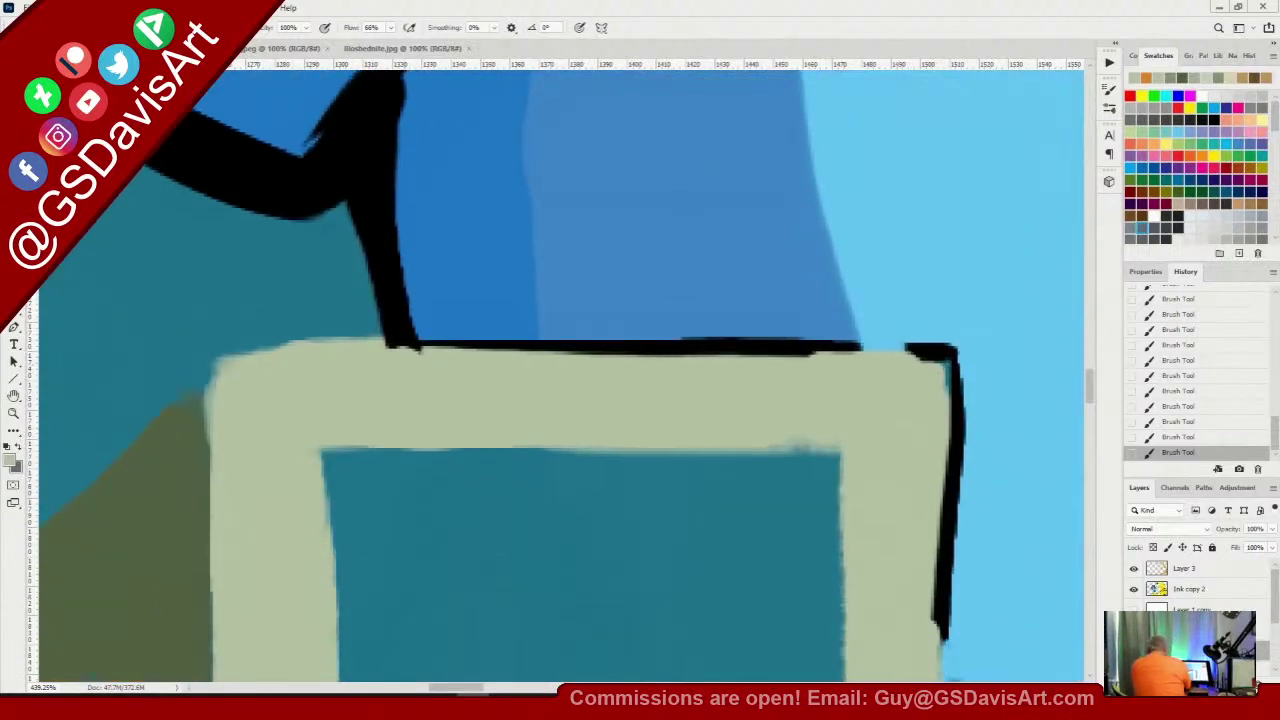
key(e)
drag(202, 343, 405, 329)
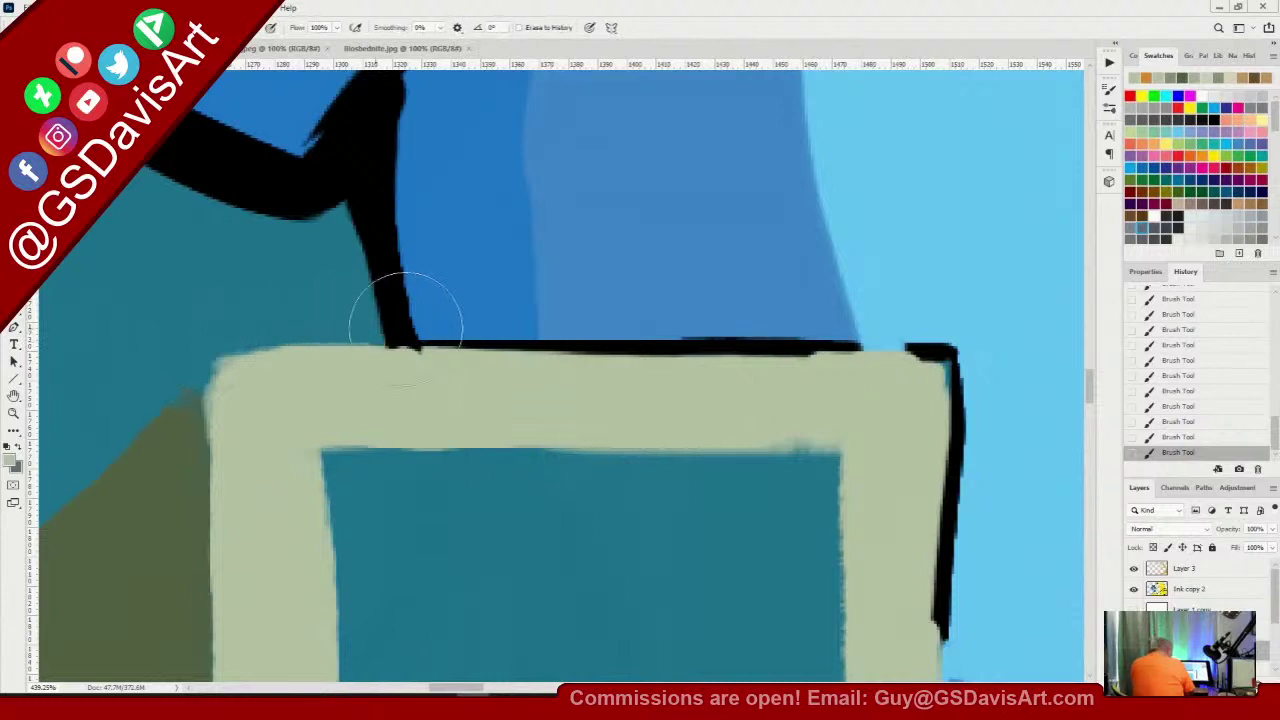
drag(197, 336, 476, 328)
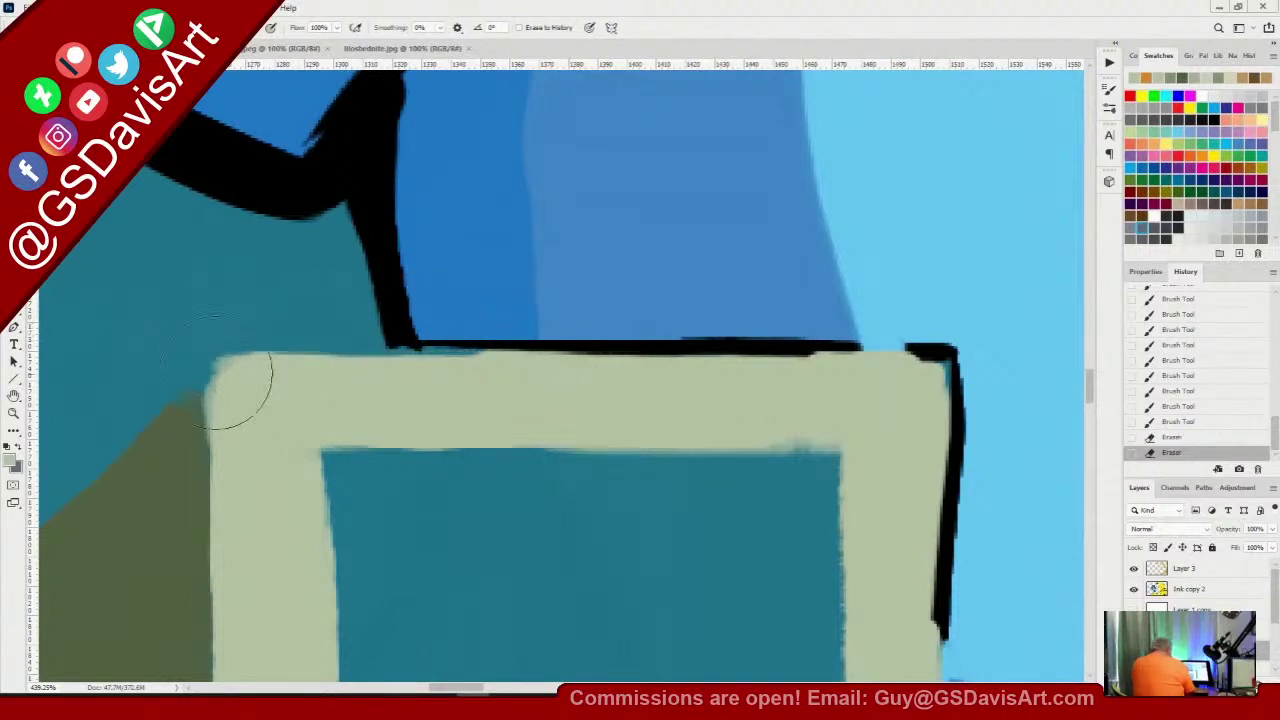
drag(97, 467, 267, 293)
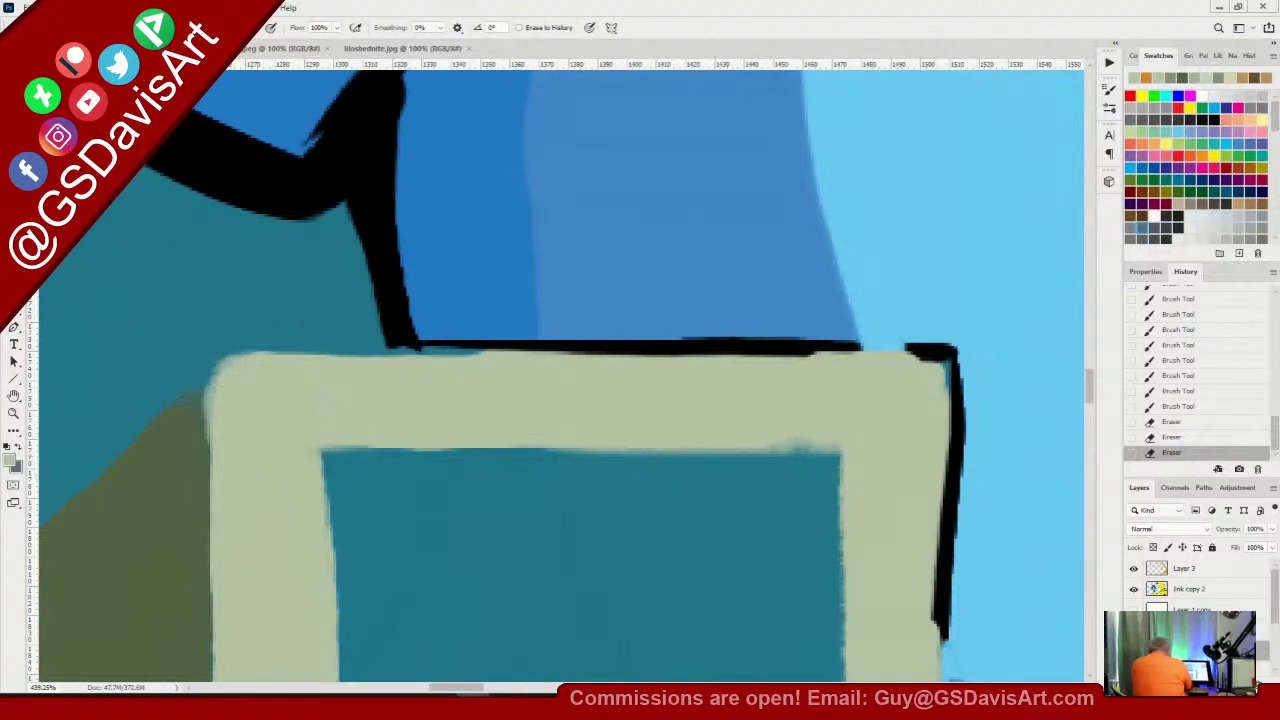
key(b)
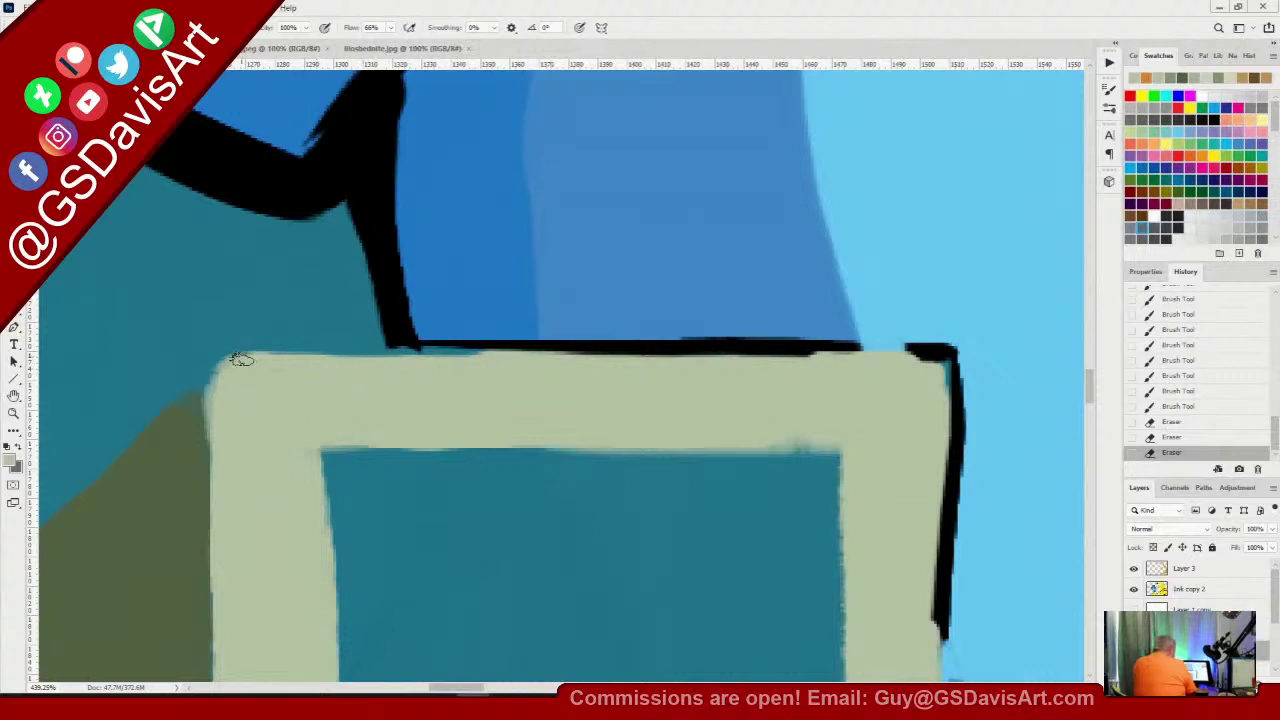
drag(430, 354, 488, 354)
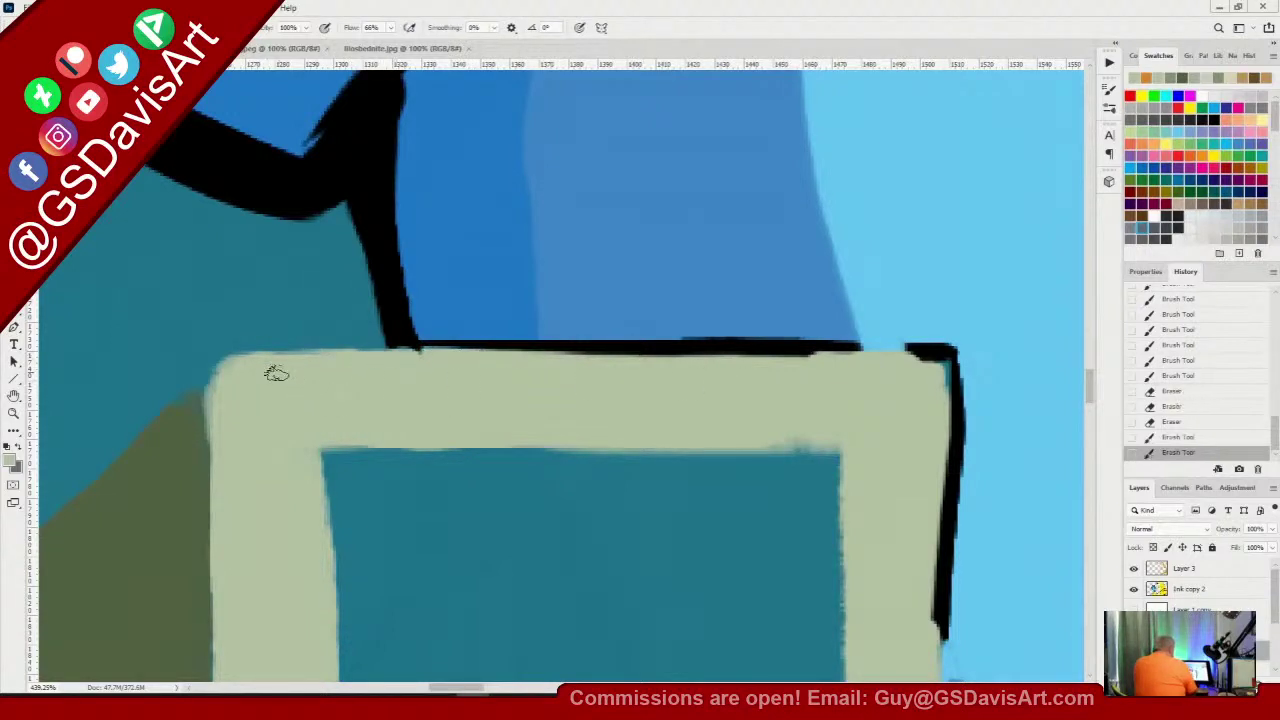
Sample the side face's dark green and paint its sloping upper edge cleanly up to the upper block's frame
mouse_move(239, 367)
mouse_down()
mouse_move(218, 470)
mouse_move(150, 483)
mouse_up()
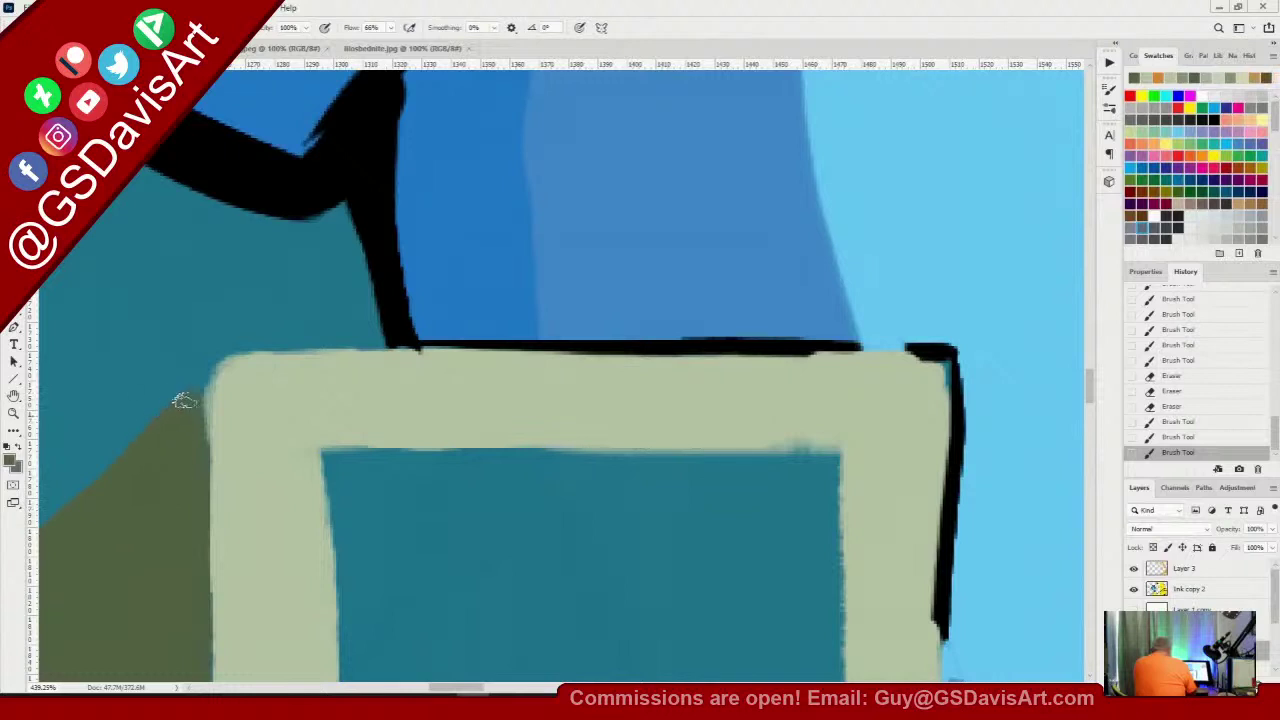
mouse_move(149, 440)
mouse_down()
mouse_move(197, 405)
mouse_move(189, 493)
mouse_up()
drag(203, 381, 192, 527)
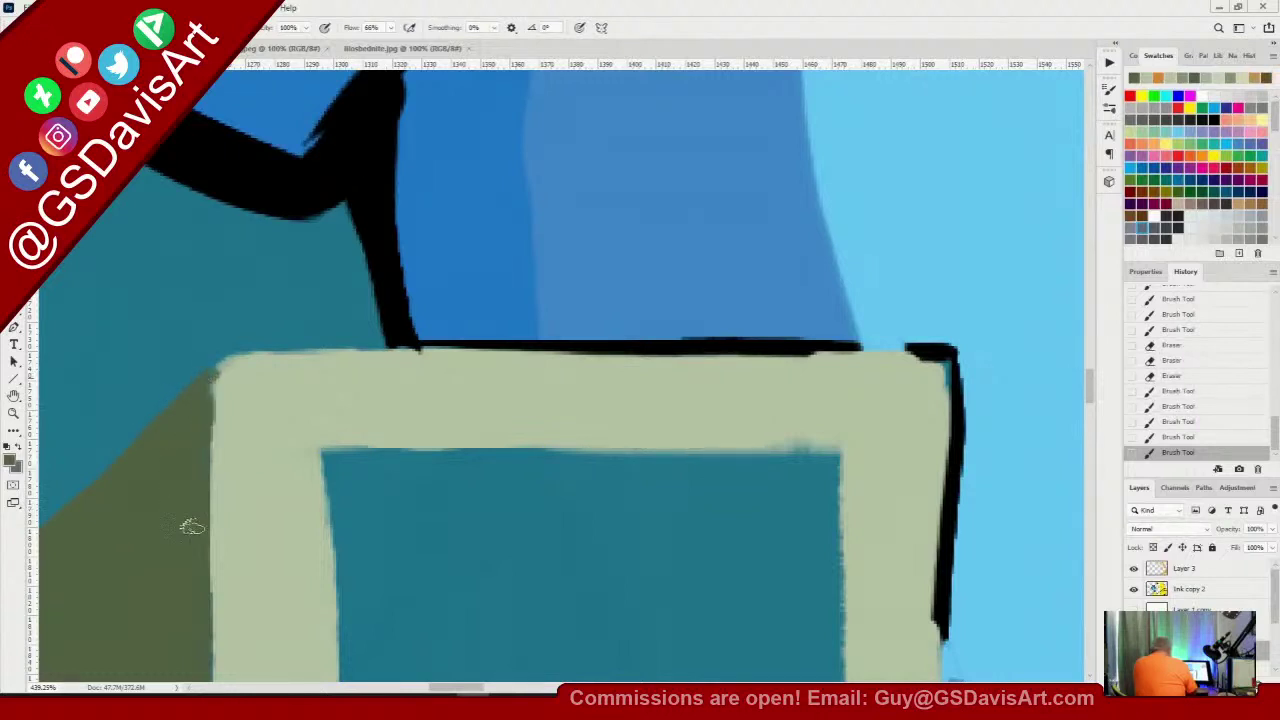
drag(199, 398, 175, 421)
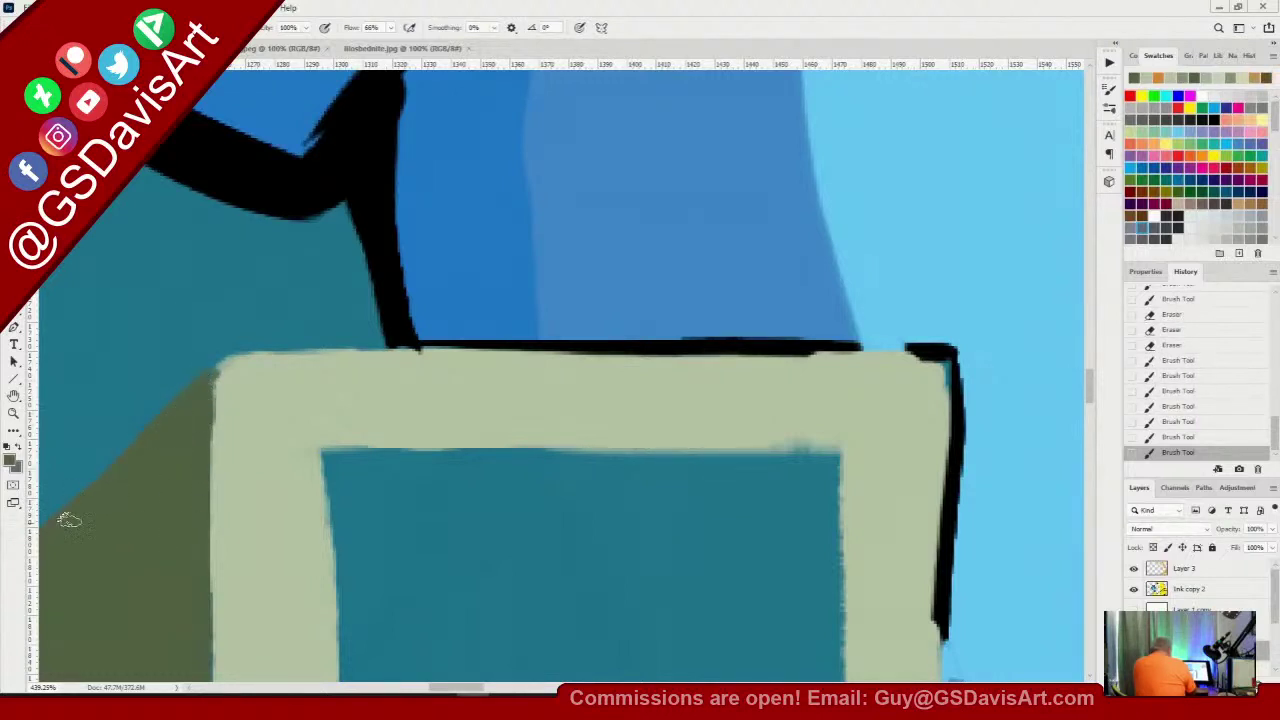
drag(205, 380, 180, 412)
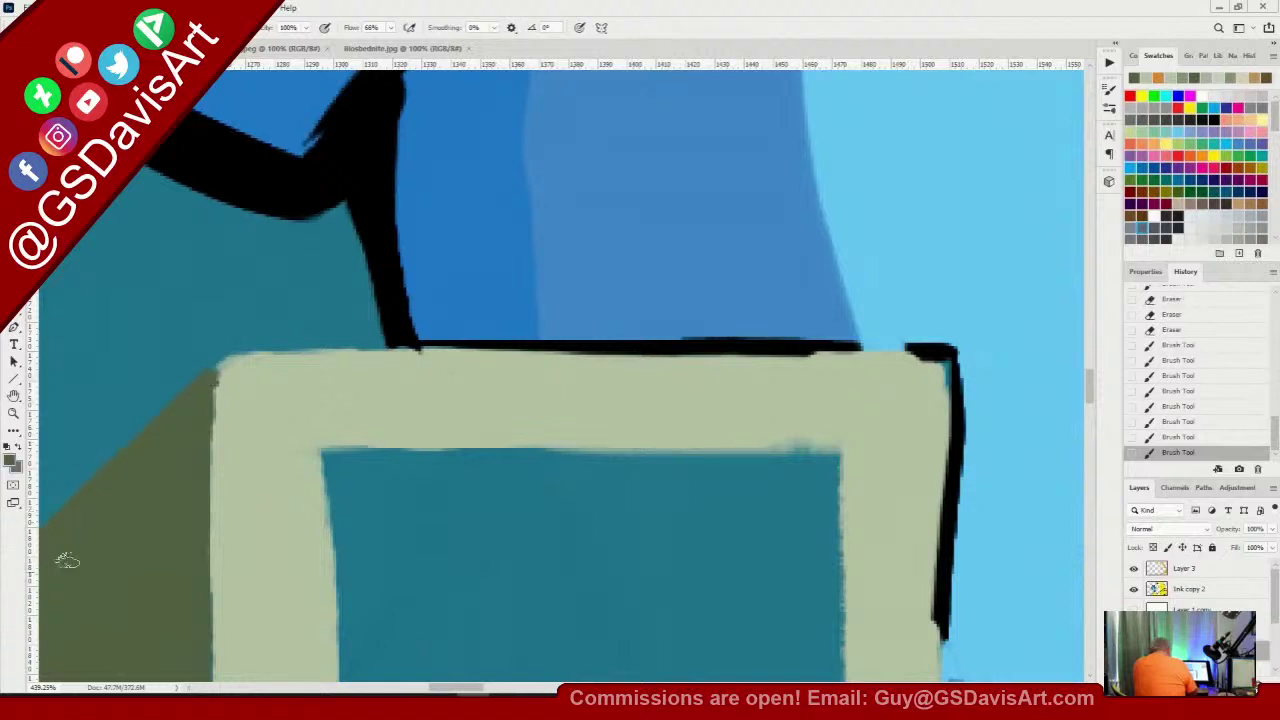
Fill the lower part of the upper block's dark green side face down to the toy house roof and along the frame
scroll(1093, 390, down, 5)
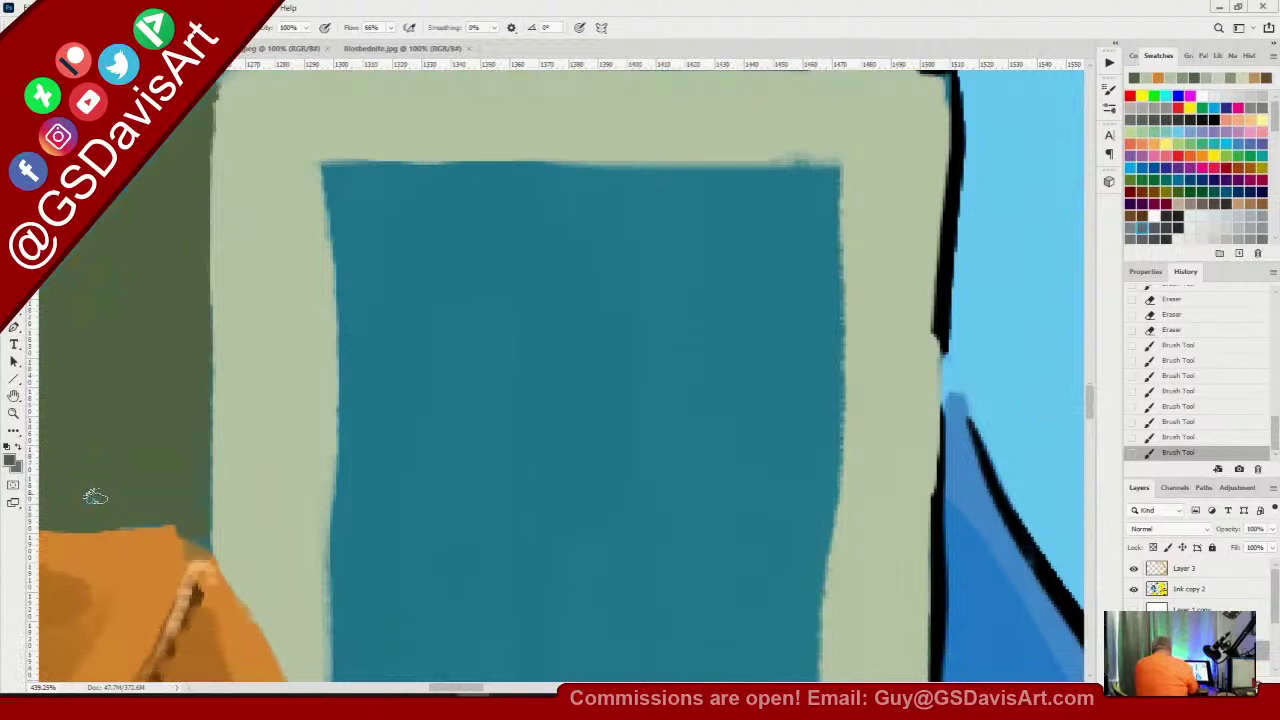
mouse_move(104, 501)
mouse_down()
mouse_move(104, 515)
mouse_move(195, 537)
mouse_move(100, 535)
mouse_up()
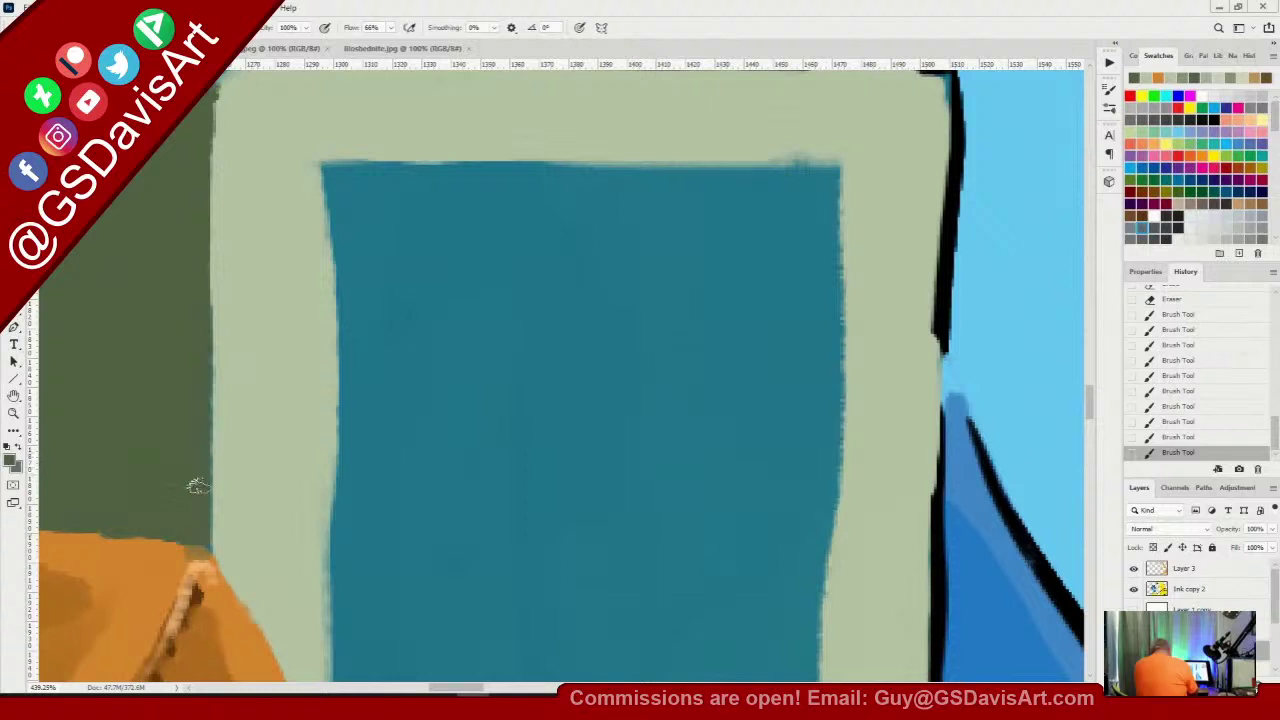
mouse_move(202, 412)
mouse_down()
mouse_move(195, 387)
mouse_move(158, 451)
mouse_up()
key(ctrl+minus)
key(ctrl+minus)
key(ctrl+minus)
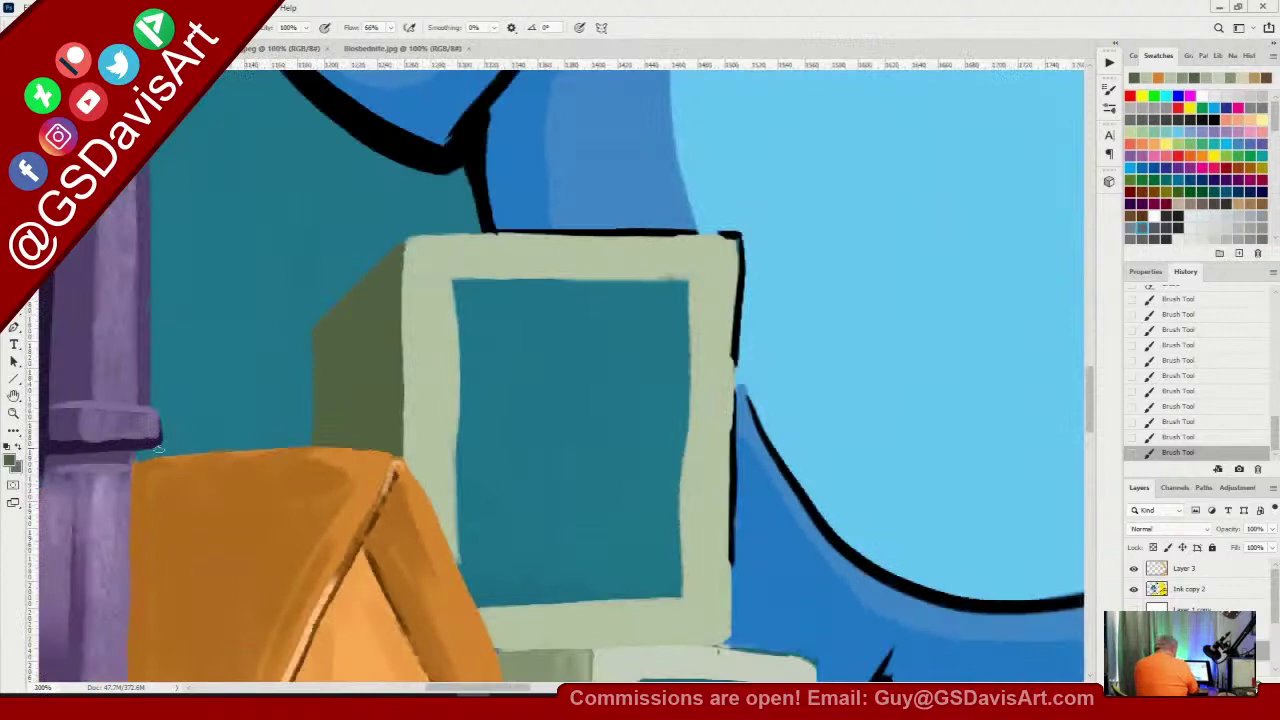
key(ctrl+plus)
key(ctrl+plus)
key(ctrl+plus)
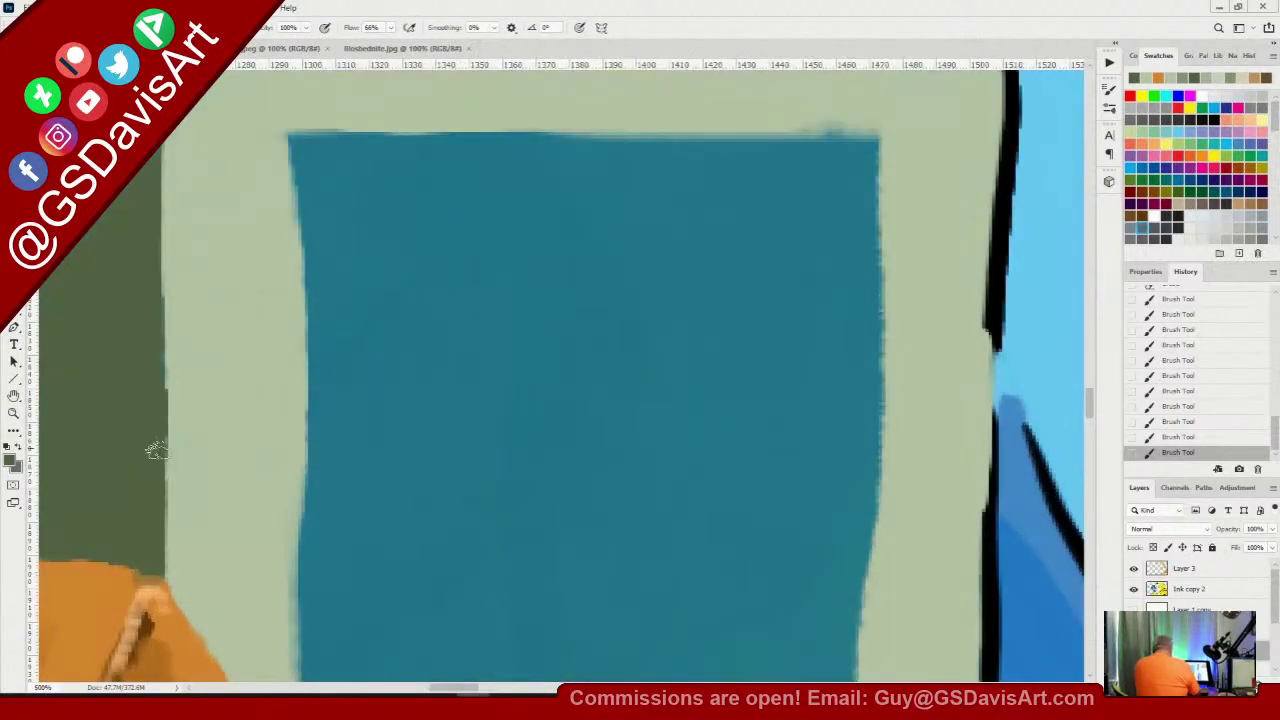
drag(350, 432, 700, 400)
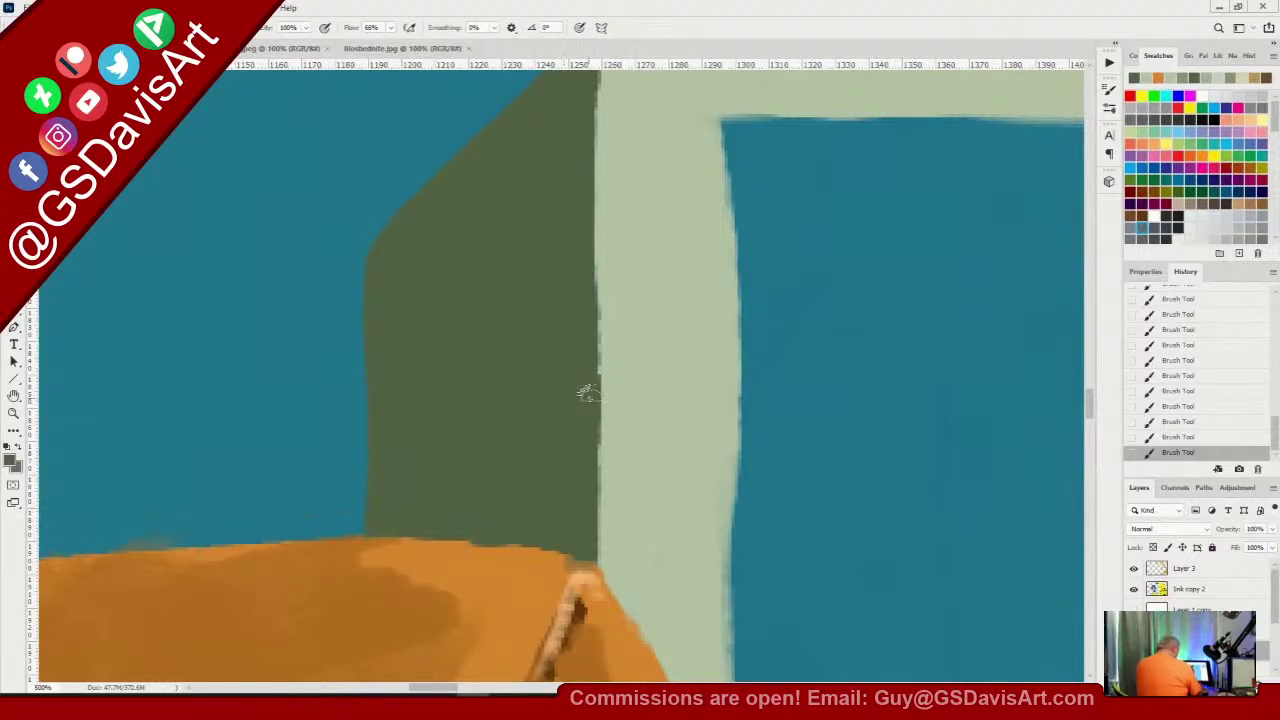
Pick darker green with RGB 70, 84, 58, enlarge the Watercolor brush and shade the upper block's side face
key(ctrl+minus)
key(ctrl+minus)
key(ctrl+minus)
key(ctrl+minus)
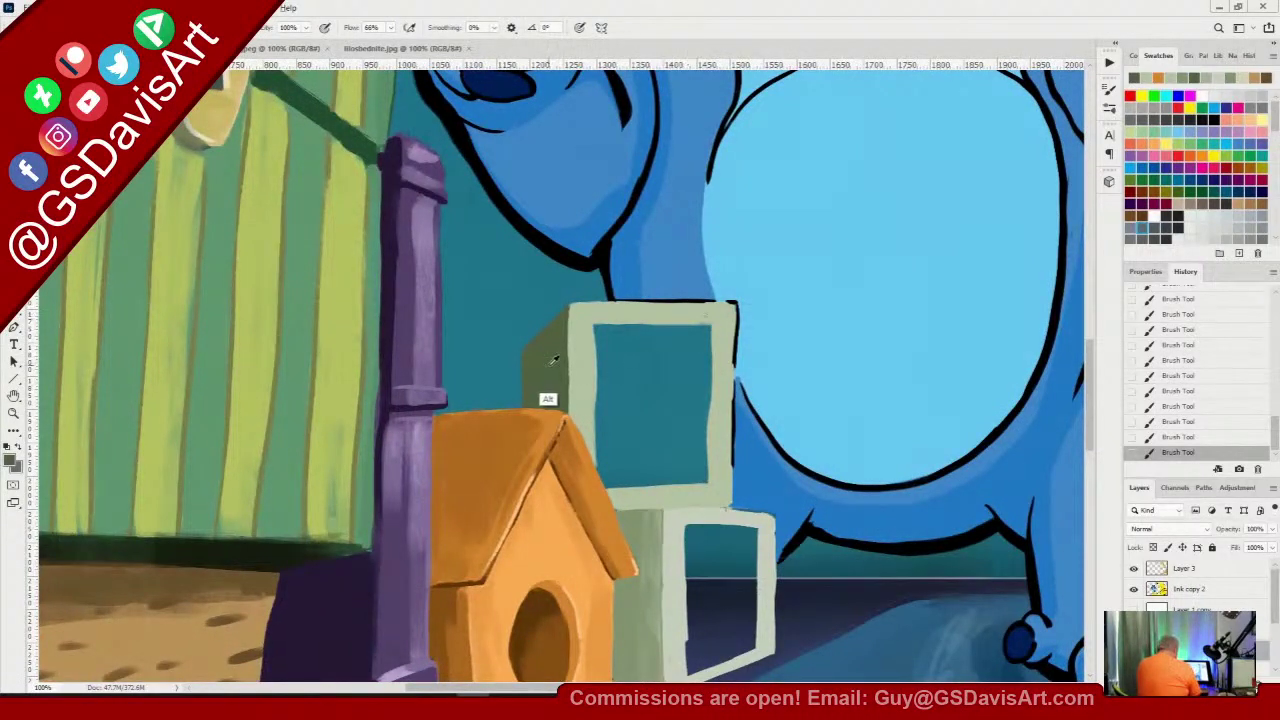
click(12, 462)
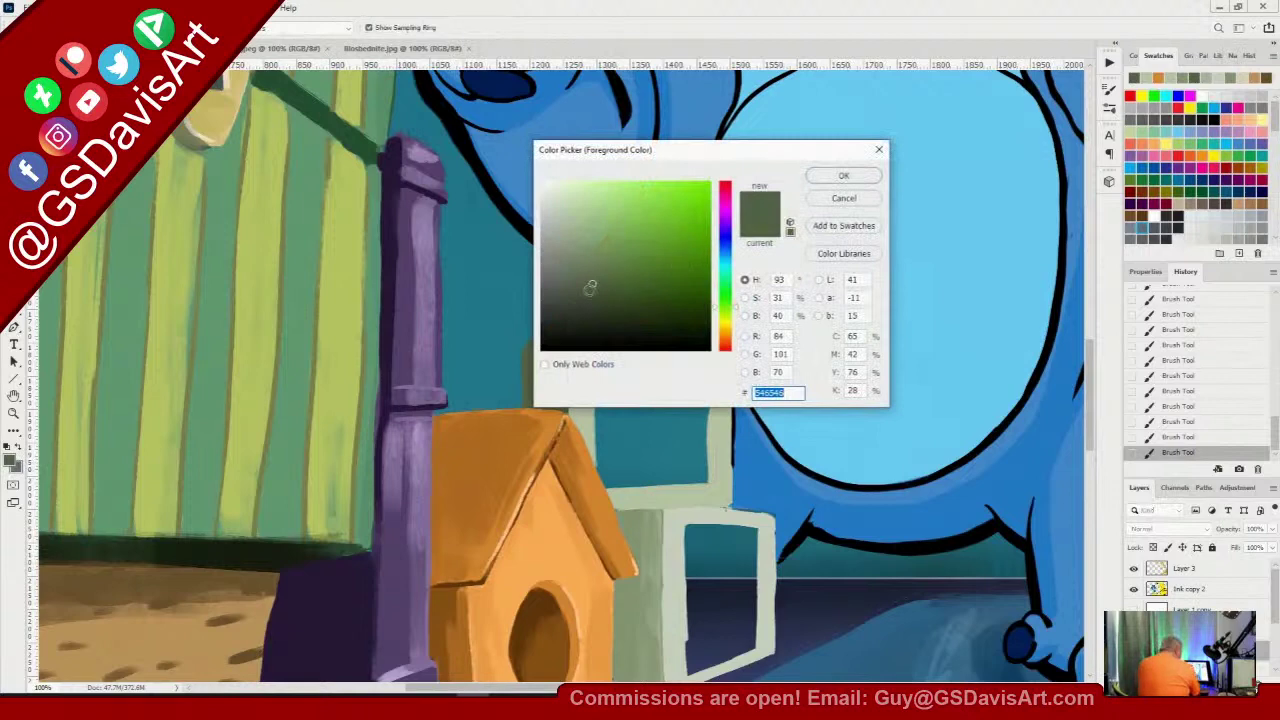
drag(591, 287, 593, 293)
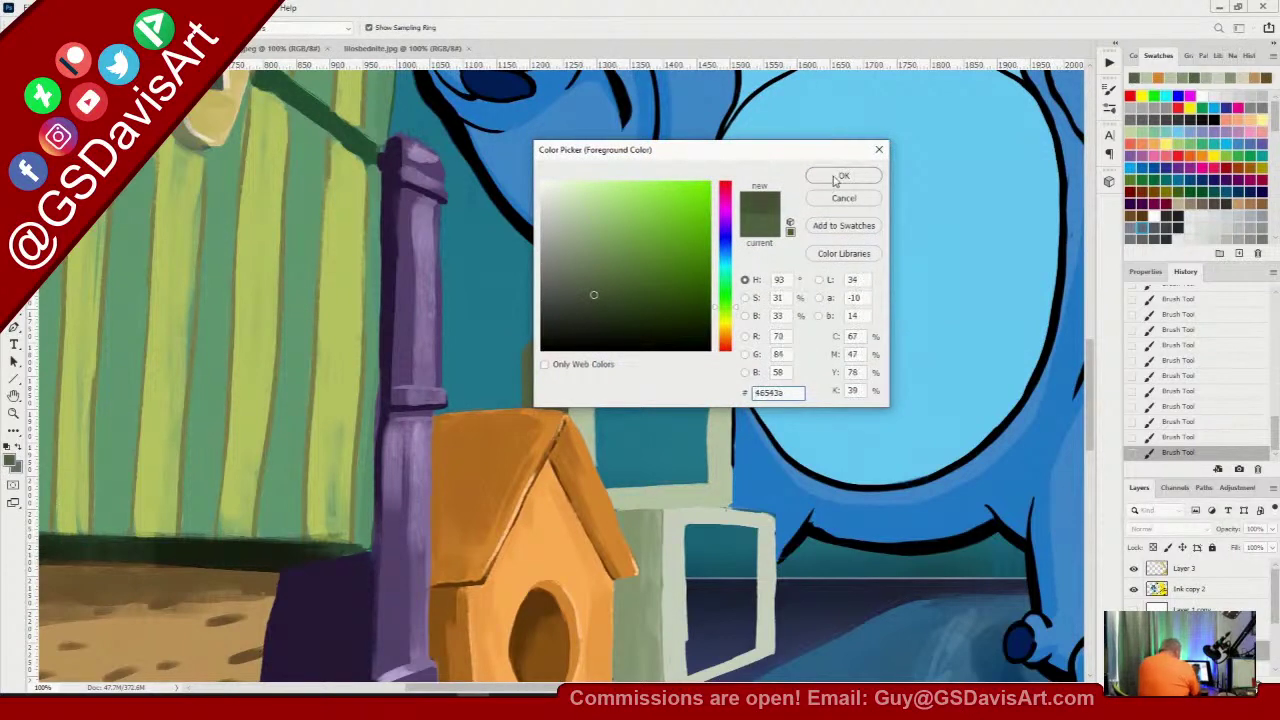
click(840, 177)
right_click(539, 353)
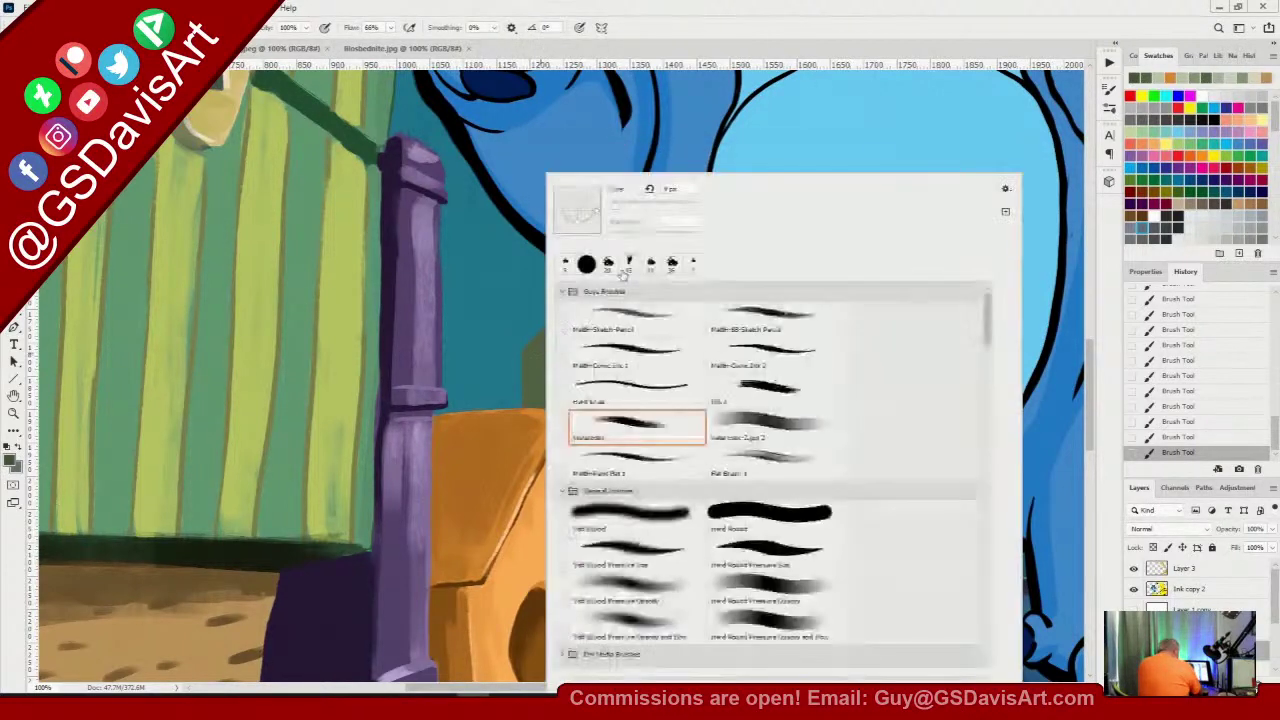
click(627, 208)
click(630, 25)
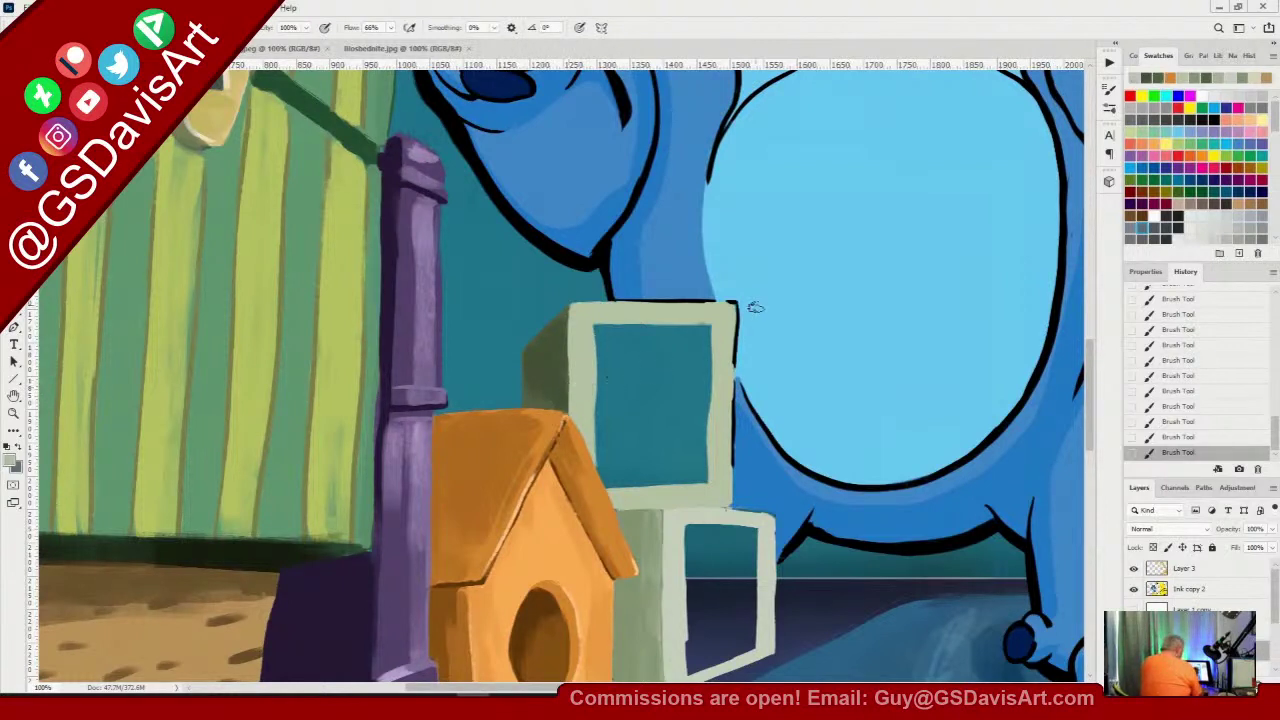
Pick a slightly deeper grey-green and brush subtle tonal variation over the upper block's frame
click(14, 464)
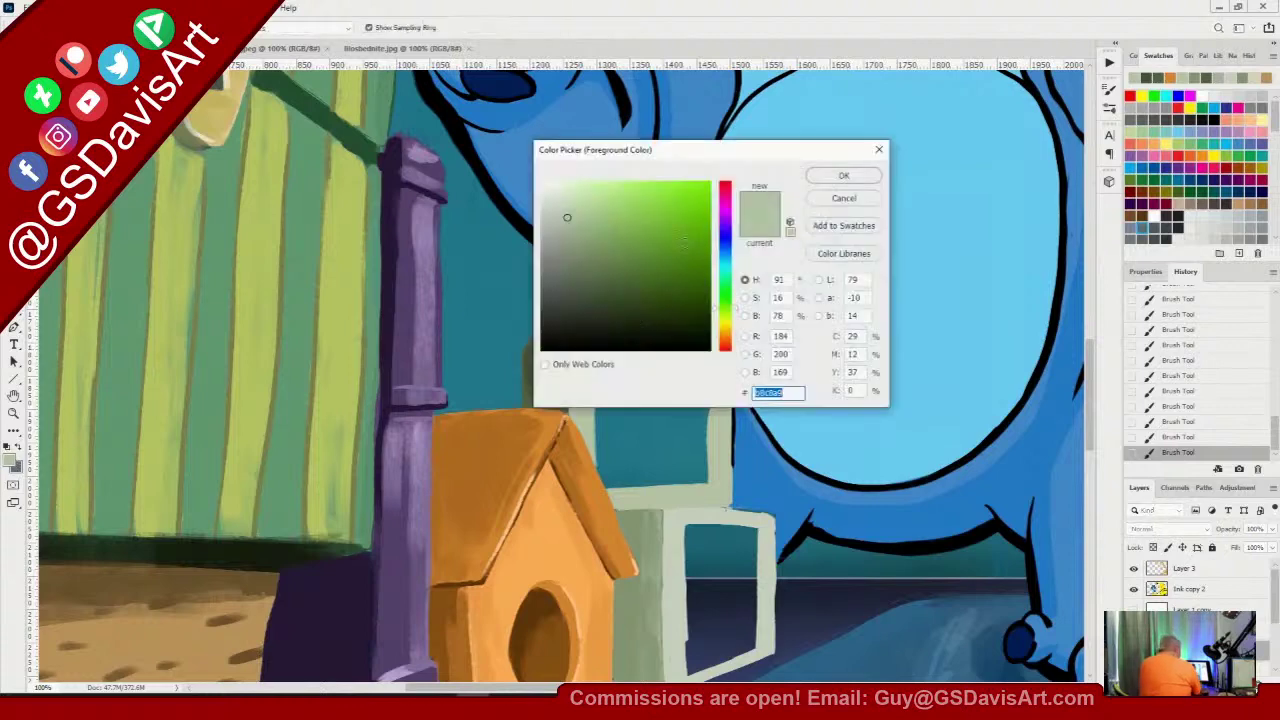
click(574, 221)
click(843, 176)
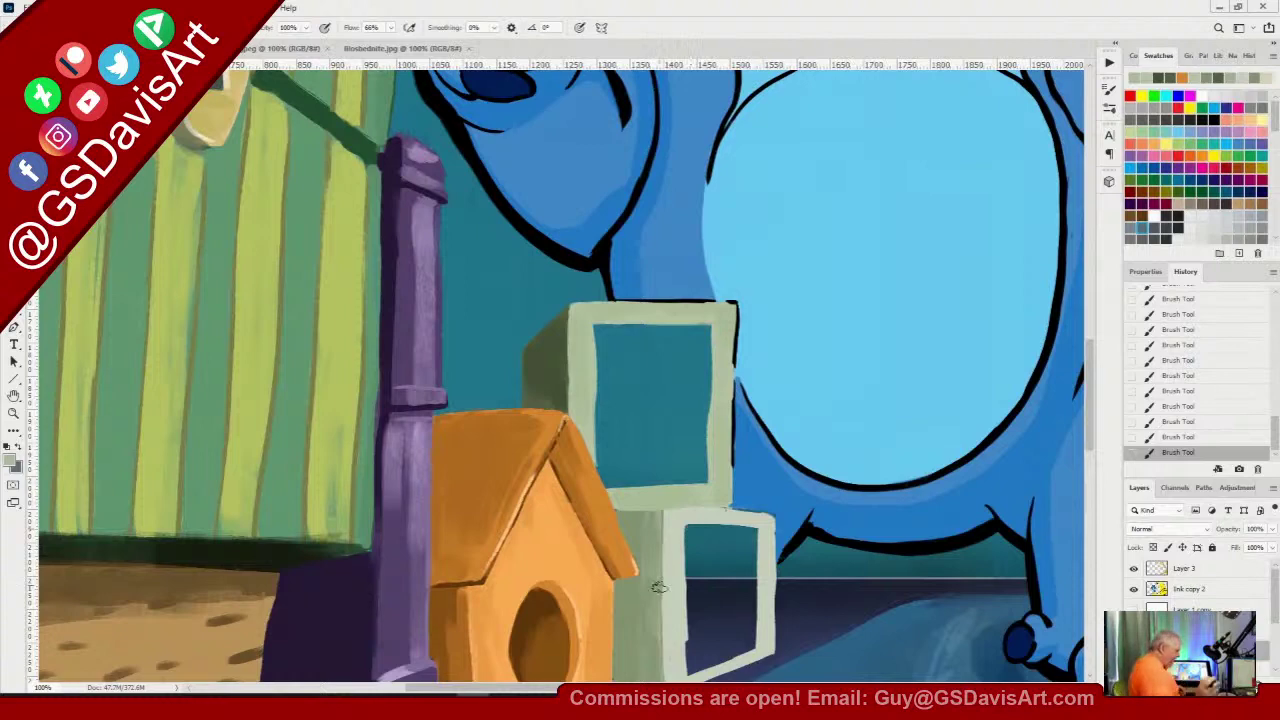
Straighten the frame's two inner vertical edges with the Eraser, undoing and redoing the stroke that cuts too far into one side
key(ctrl+minus)
key(ctrl+minus)
key(ctrl+minus)
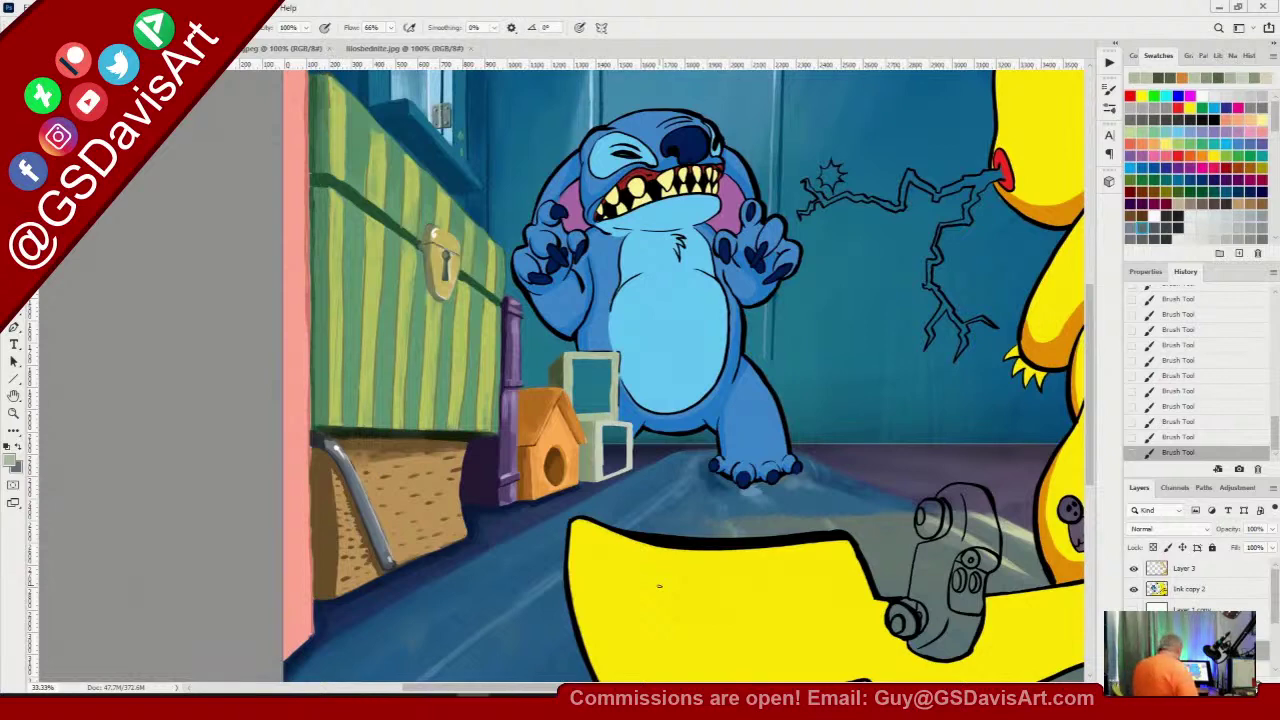
key(ctrl+plus)
key(ctrl+plus)
key(ctrl+plus)
key(ctrl+plus)
key(ctrl+plus)
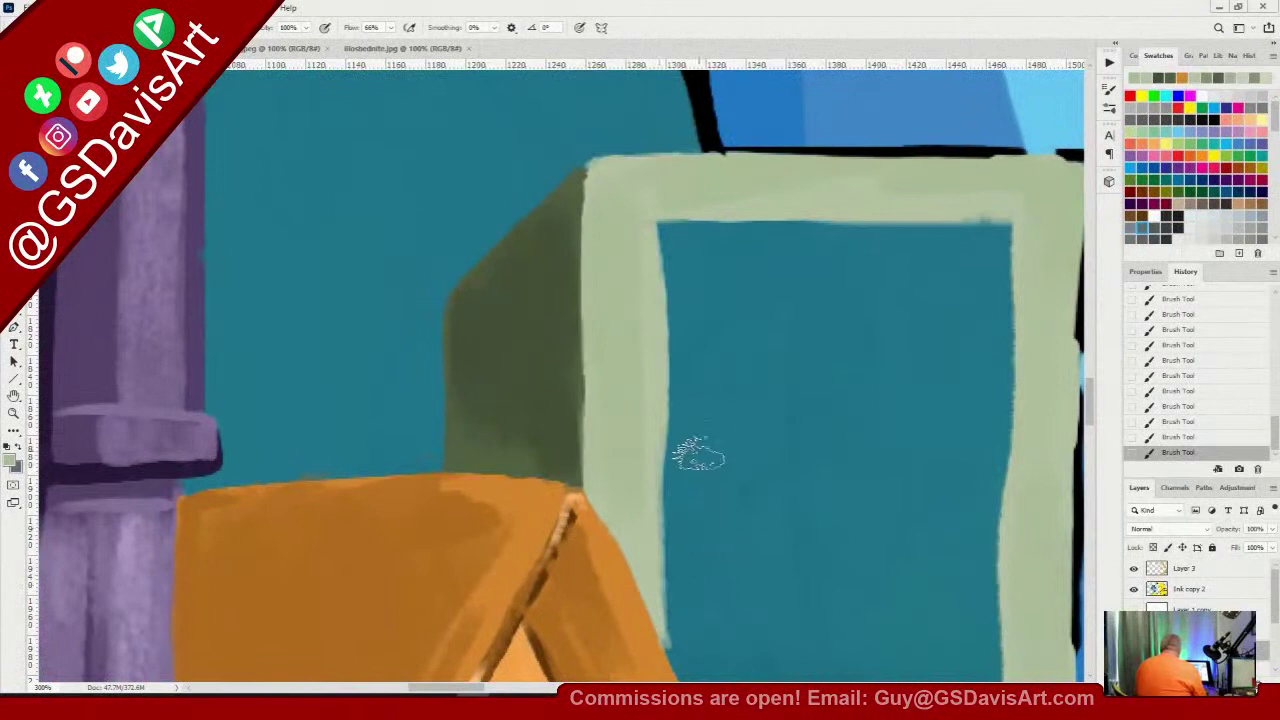
key(e)
drag(683, 276, 694, 640)
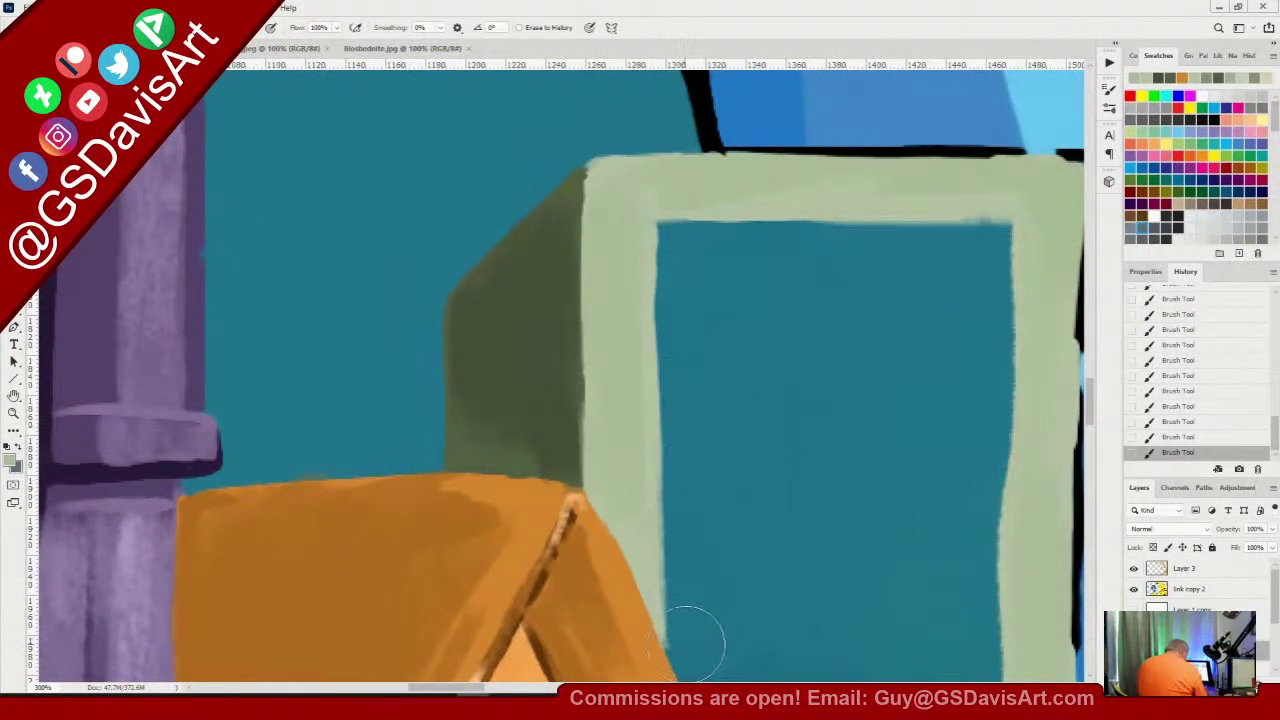
drag(980, 430, 973, 645)
mouse_move(987, 253)
mouse_down()
mouse_move(981, 645)
mouse_move(980, 630)
mouse_up()
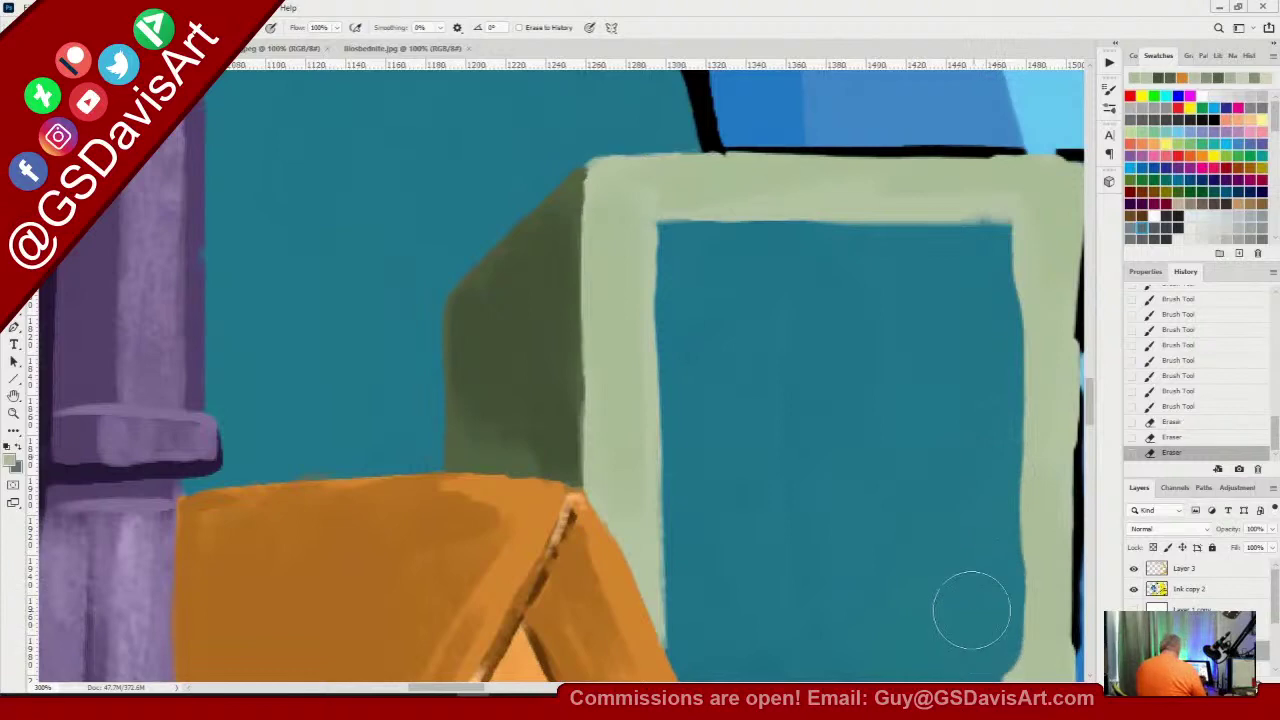
mouse_move(955, 576)
mouse_down()
mouse_move(846, 534)
mouse_move(598, 363)
mouse_up()
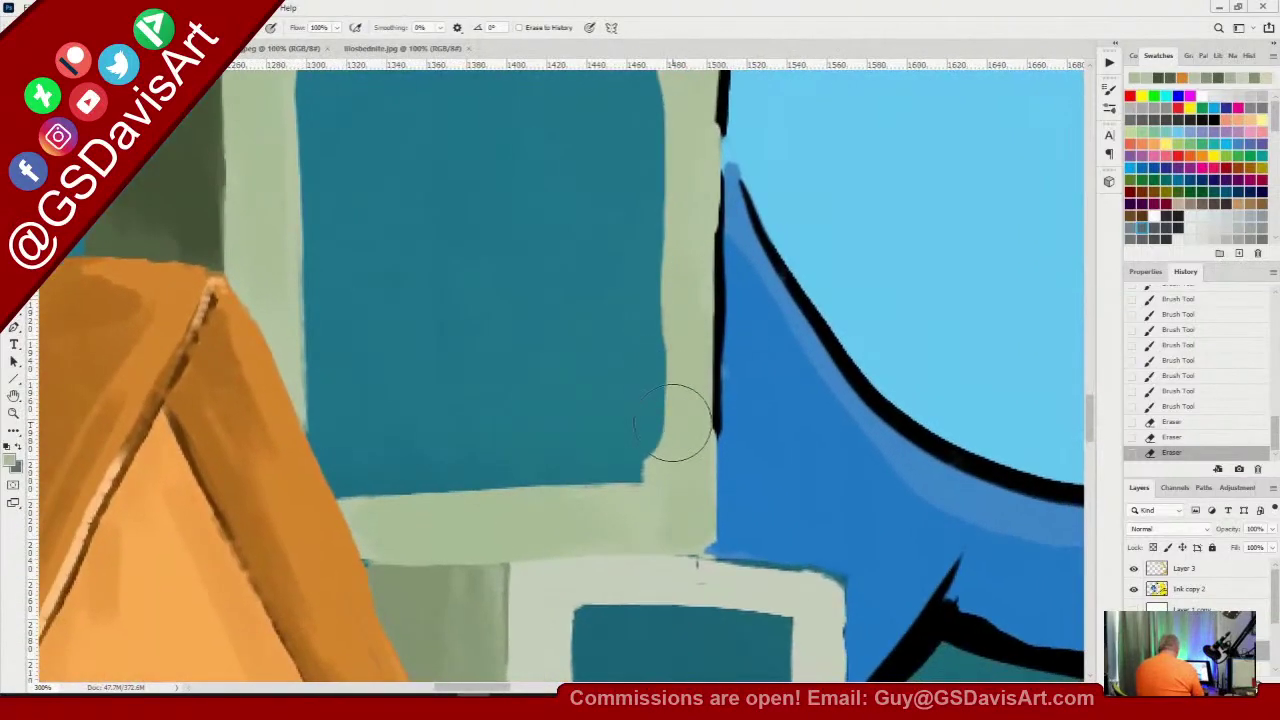
key(ctrl+z)
drag(623, 158, 625, 461)
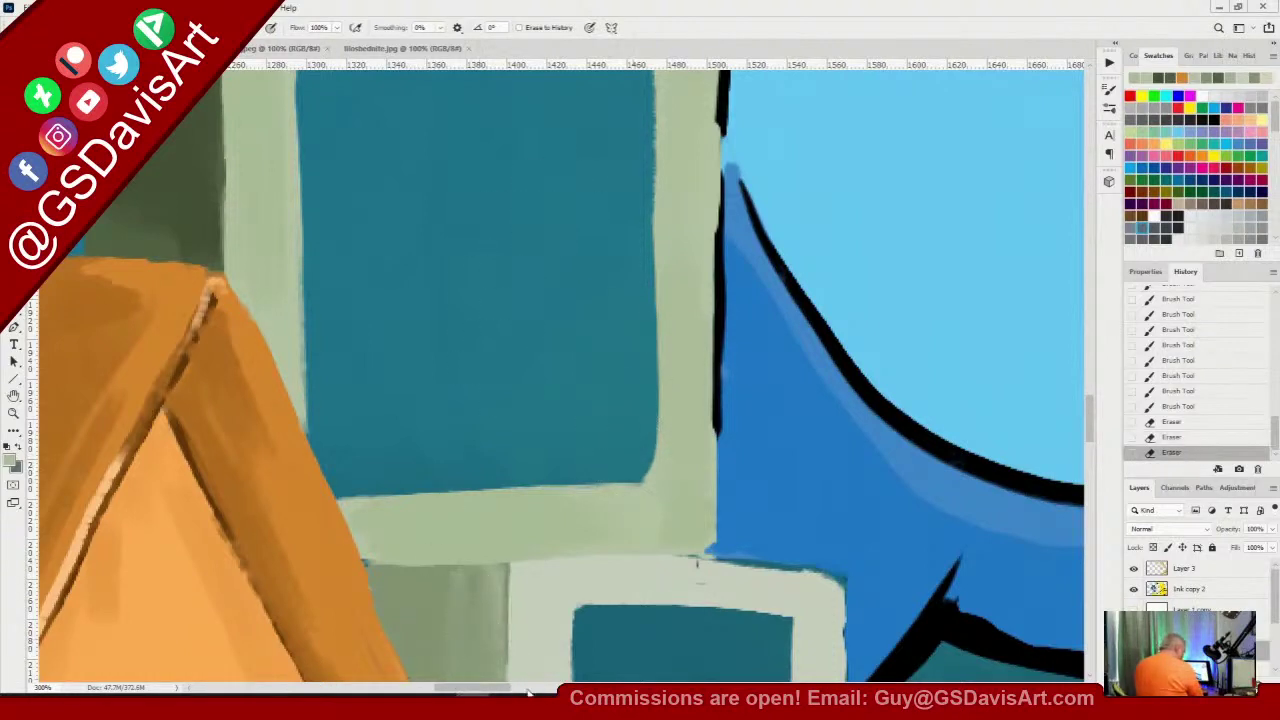
Show the sketch layer with the letter B, shrink the eraser and trim the frame's inner top and right edges to the sketch
click(1133, 630)
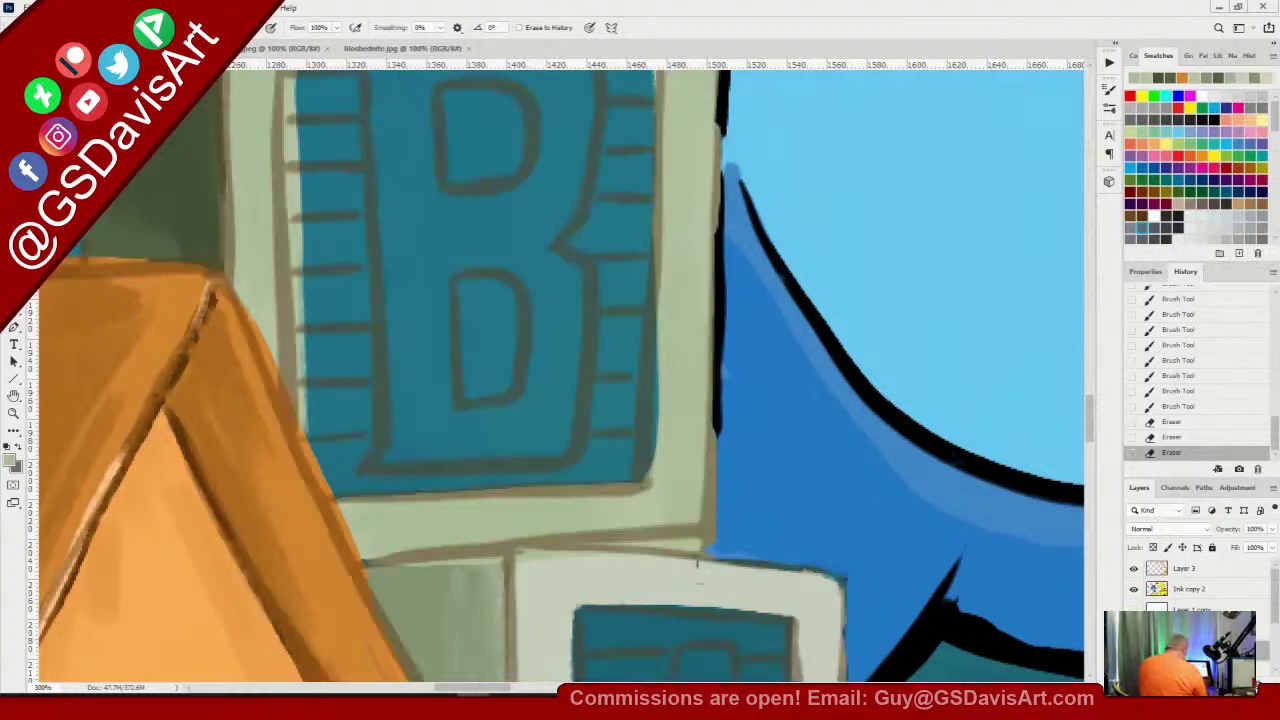
scroll(1093, 432, up, 2)
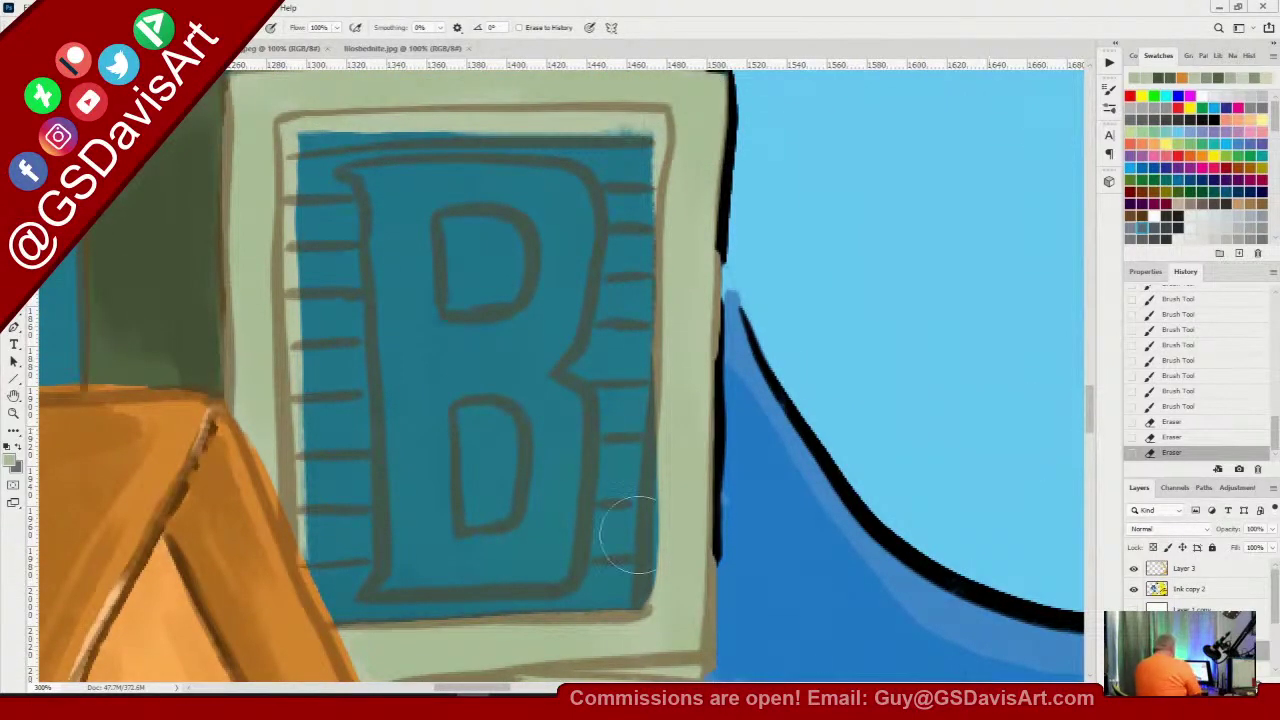
right_click(406, 204)
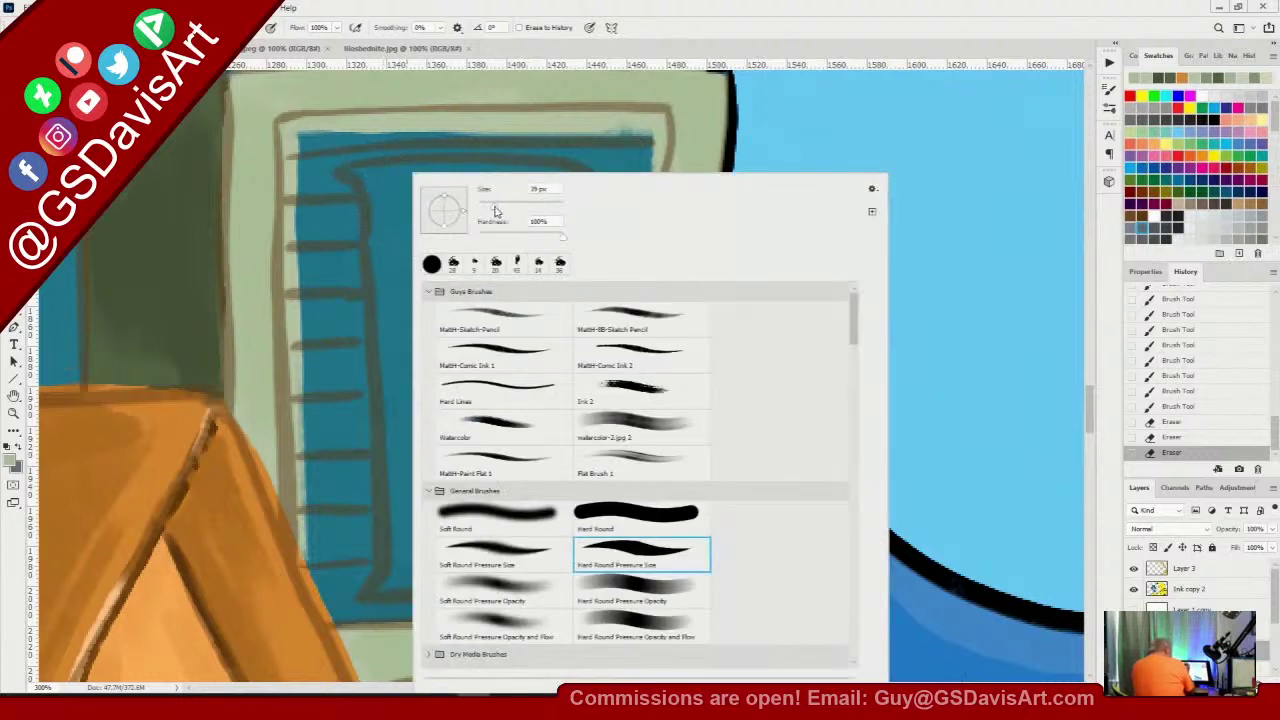
click(553, 16)
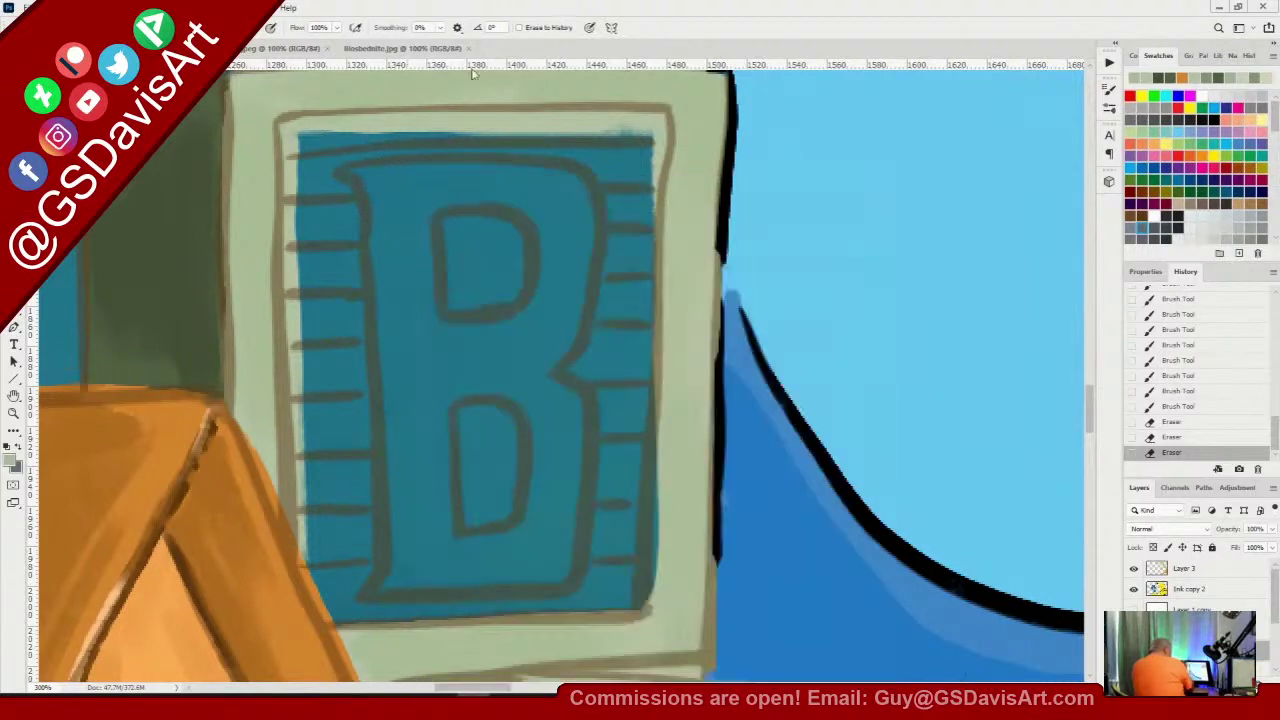
mouse_move(298, 124)
mouse_down()
mouse_move(654, 122)
mouse_move(643, 357)
mouse_up()
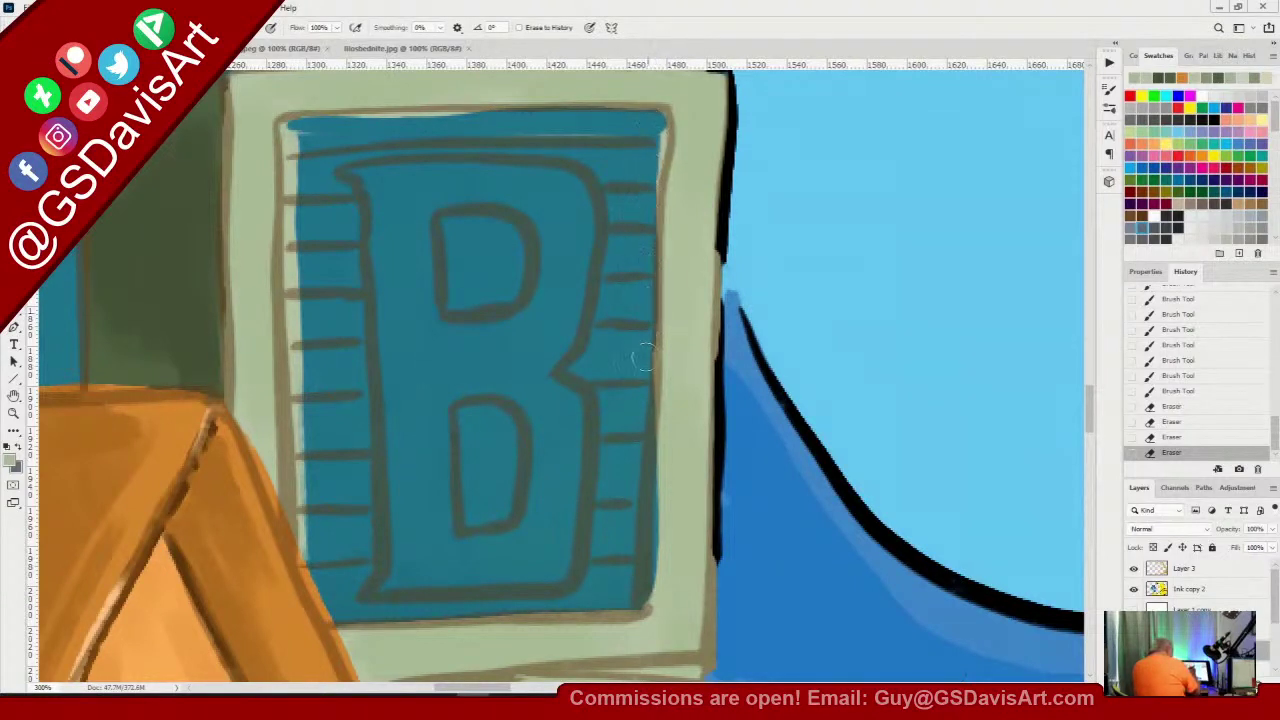
drag(640, 578, 642, 606)
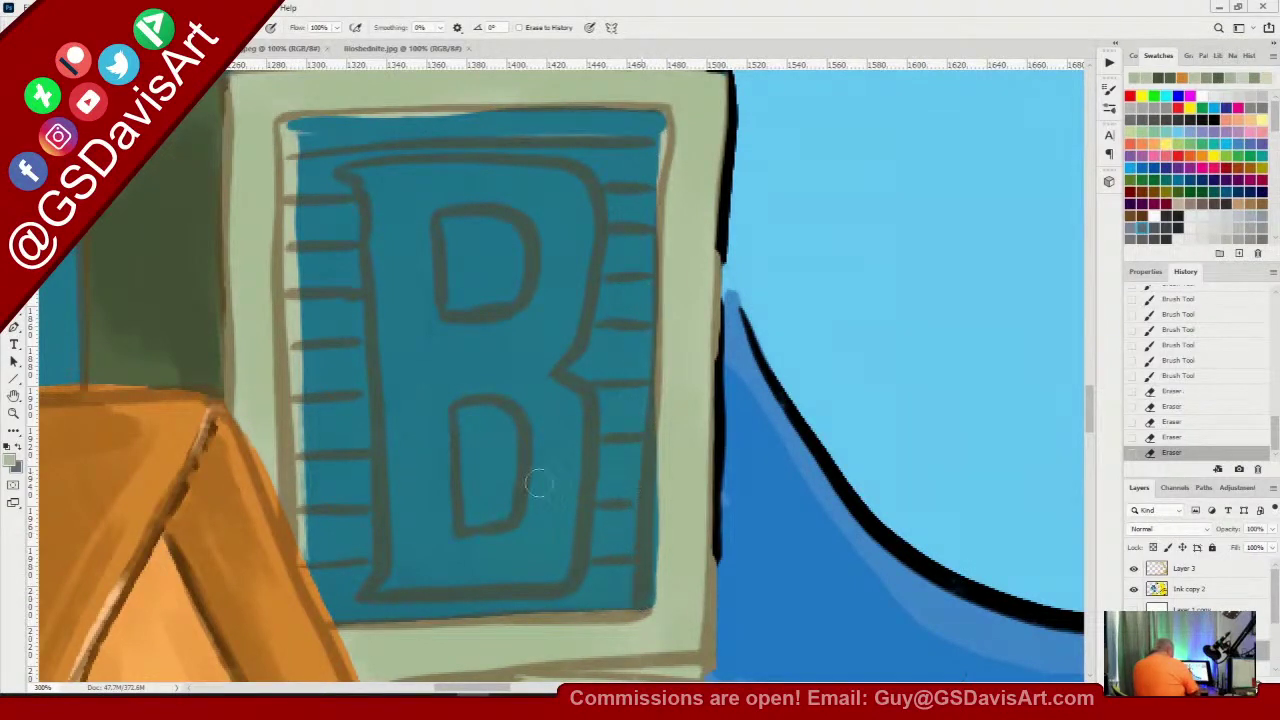
Trim the frame's inner left edge and lower-left corner to the sketch with the Eraser
mouse_move(288, 128)
mouse_down()
mouse_move(309, 540)
mouse_move(364, 628)
mouse_move(318, 541)
mouse_move(307, 545)
mouse_move(348, 618)
mouse_up()
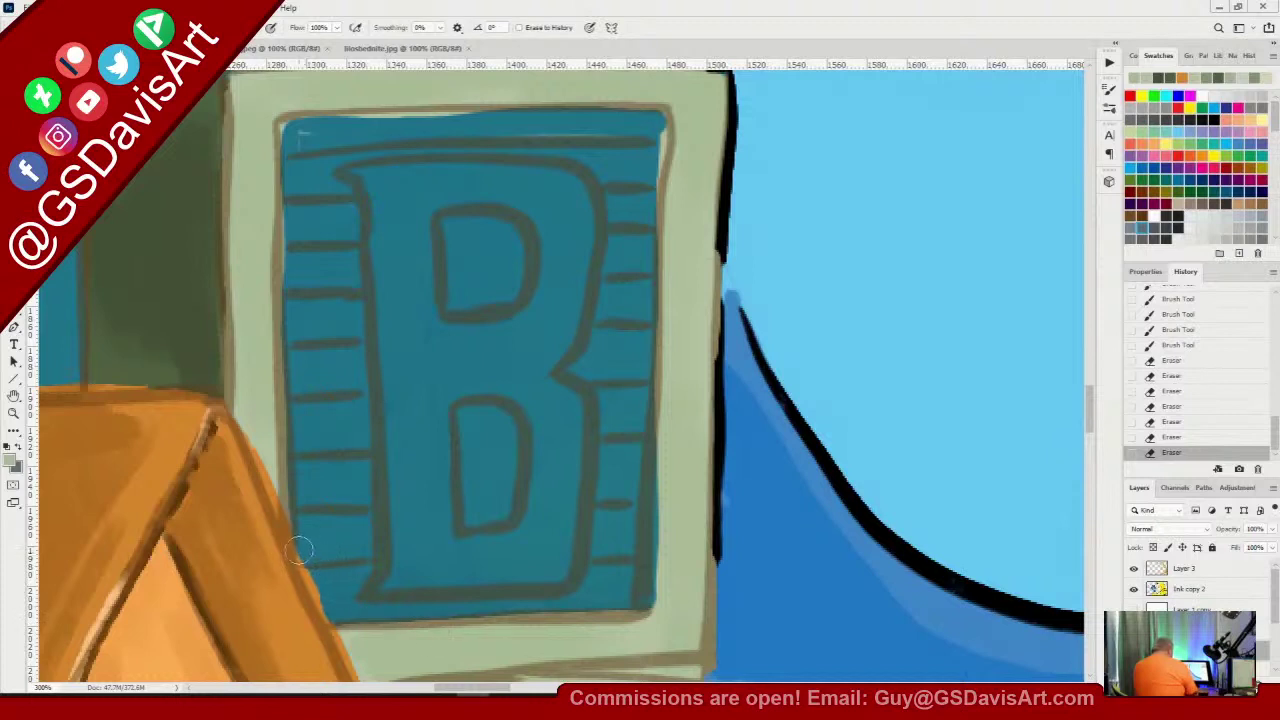
mouse_move(299, 550)
mouse_down()
mouse_move(329, 606)
mouse_move(355, 622)
mouse_up()
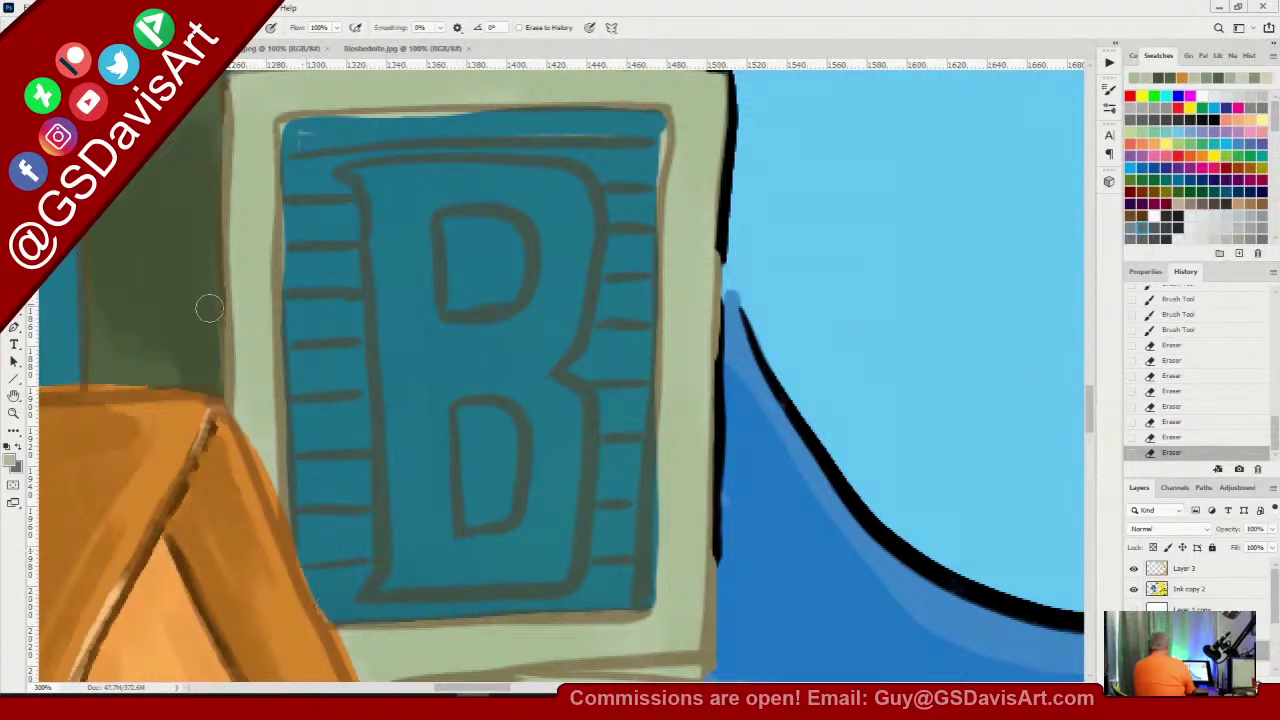
Pick a light purple swatch with the Brush and block in the inner panel's top and right side around the letter B
key(b)
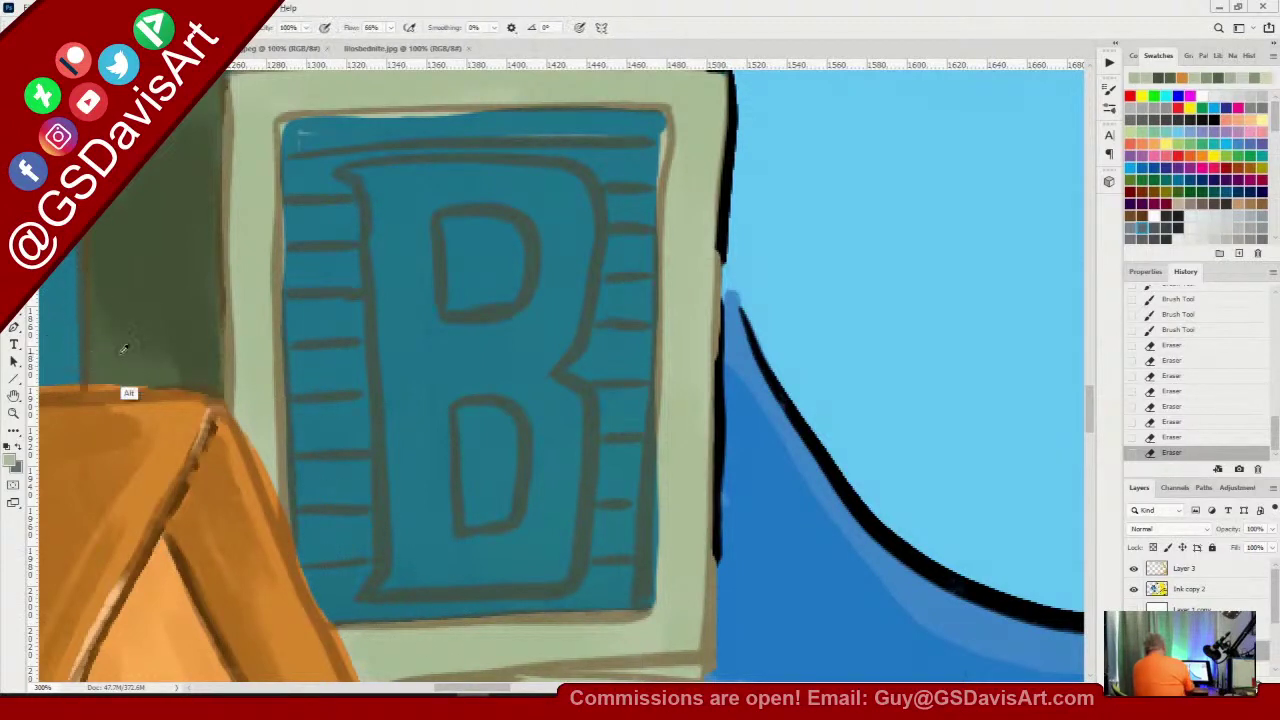
alt+click(119, 354)
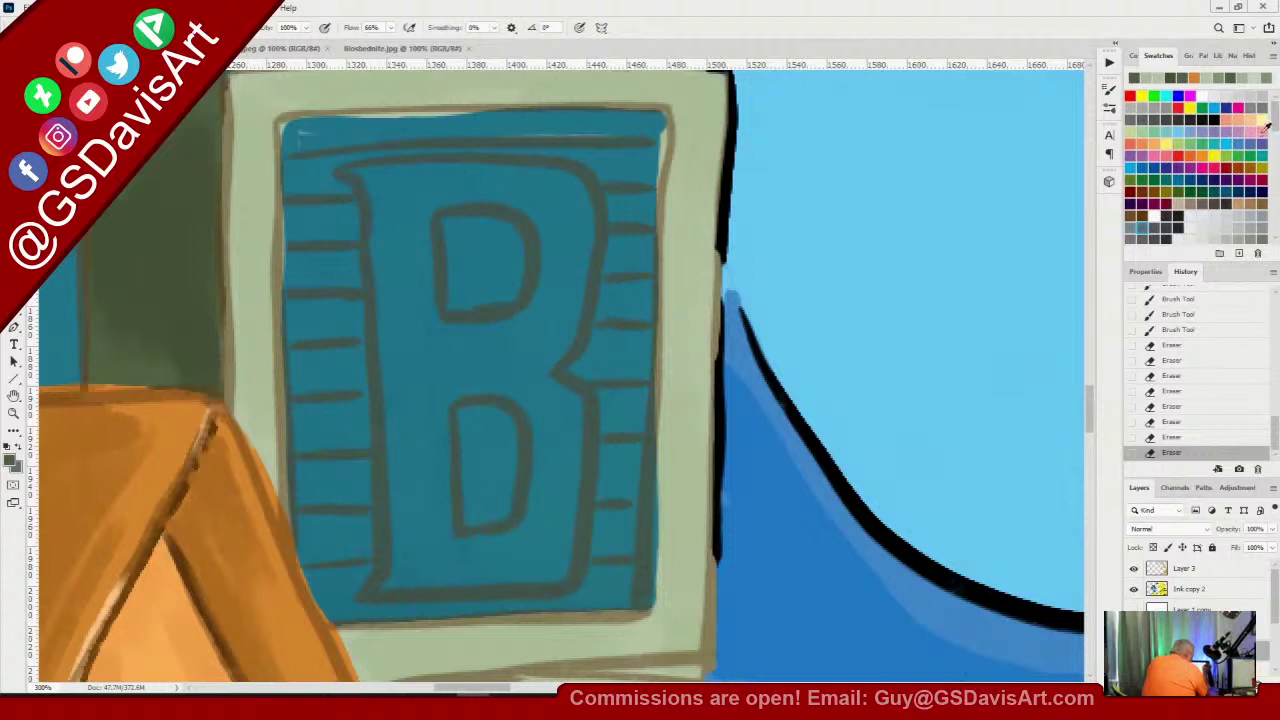
click(1230, 126)
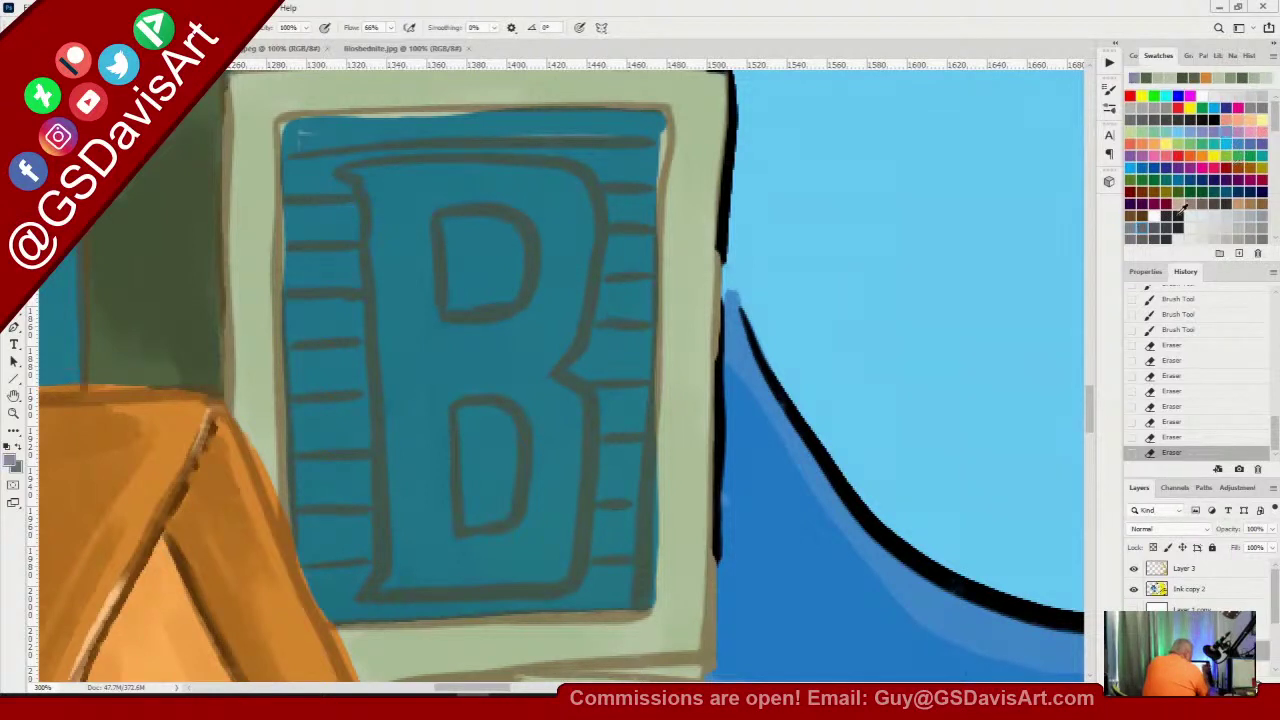
mouse_move(312, 150)
mouse_down()
mouse_move(310, 192)
mouse_move(305, 140)
mouse_move(315, 278)
mouse_move(310, 238)
mouse_move(330, 212)
mouse_move(343, 298)
mouse_move(340, 185)
mouse_move(345, 292)
mouse_move(322, 145)
mouse_move(303, 133)
mouse_move(432, 142)
mouse_move(315, 140)
mouse_move(608, 127)
mouse_move(450, 140)
mouse_move(588, 142)
mouse_move(312, 131)
mouse_up()
mouse_move(598, 167)
mouse_down()
mouse_move(635, 125)
mouse_move(611, 334)
mouse_move(620, 175)
mouse_move(628, 600)
mouse_move(600, 220)
mouse_move(590, 570)
mouse_move(600, 330)
mouse_move(570, 388)
mouse_move(600, 606)
mouse_up()
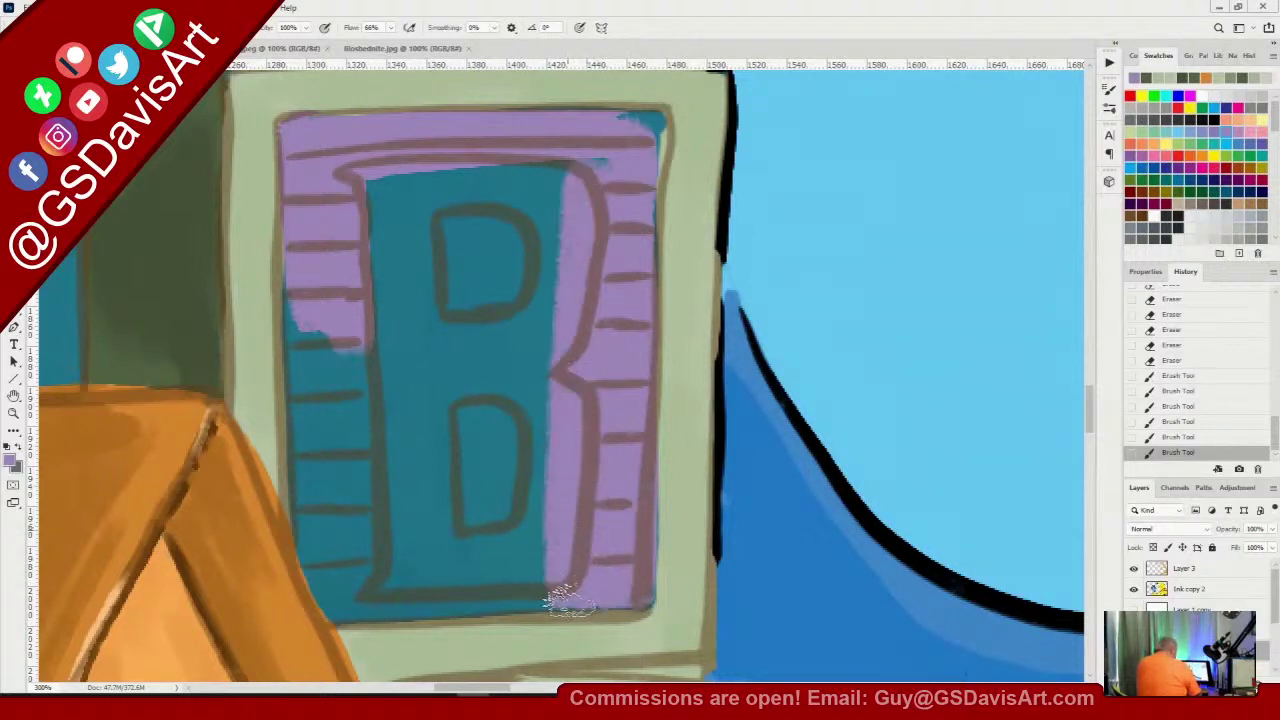
mouse_move(605, 130)
mouse_down()
mouse_move(642, 124)
mouse_move(660, 158)
mouse_up()
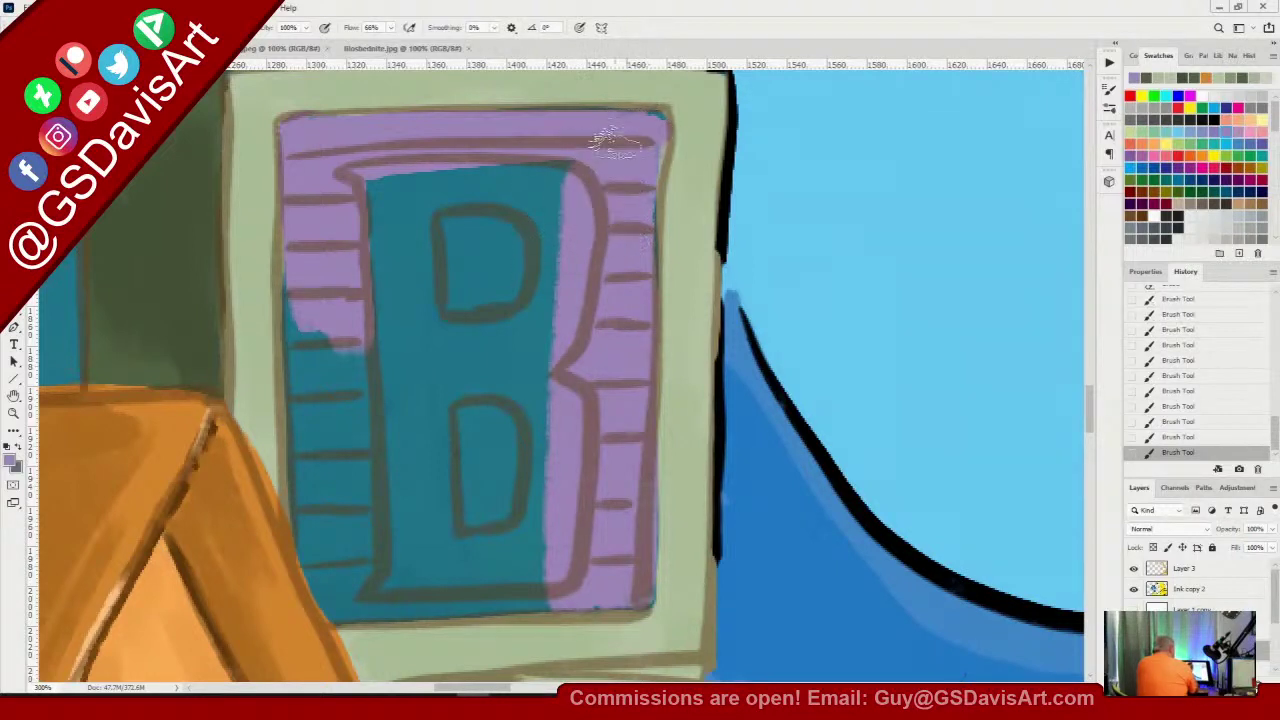
Fill the panel's left side and bottom with the same purple and cover the teal gaps along its outer edges
drag(371, 171, 358, 495)
mouse_move(315, 268)
mouse_down()
mouse_move(314, 516)
mouse_move(336, 593)
mouse_move(349, 606)
mouse_move(598, 595)
mouse_up()
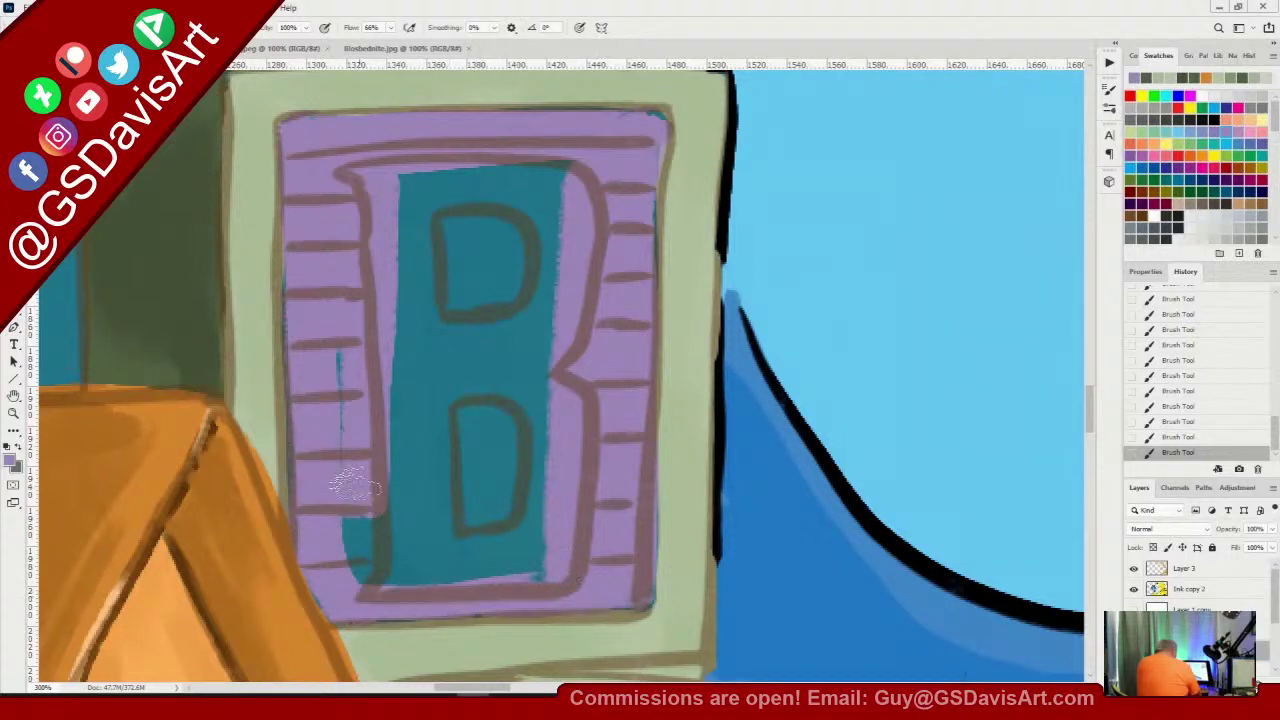
mouse_move(342, 482)
mouse_down()
mouse_move(358, 546)
mouse_move(341, 296)
mouse_up()
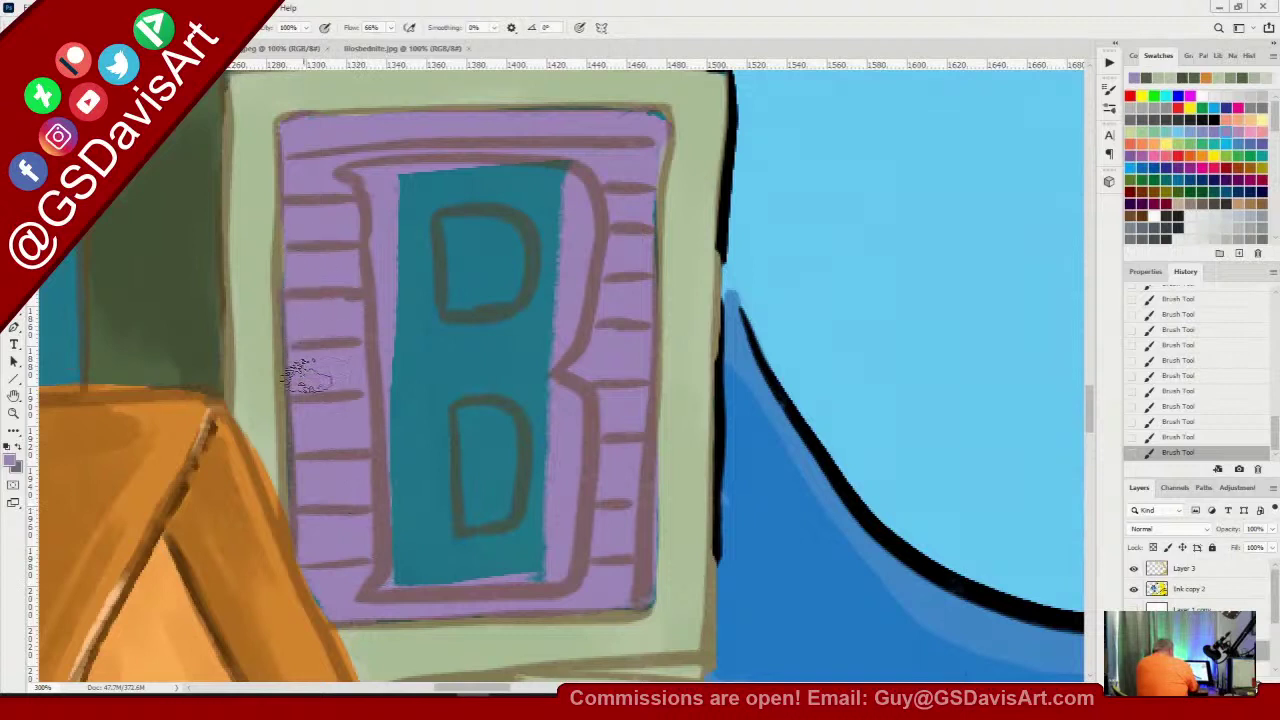
drag(331, 580, 341, 598)
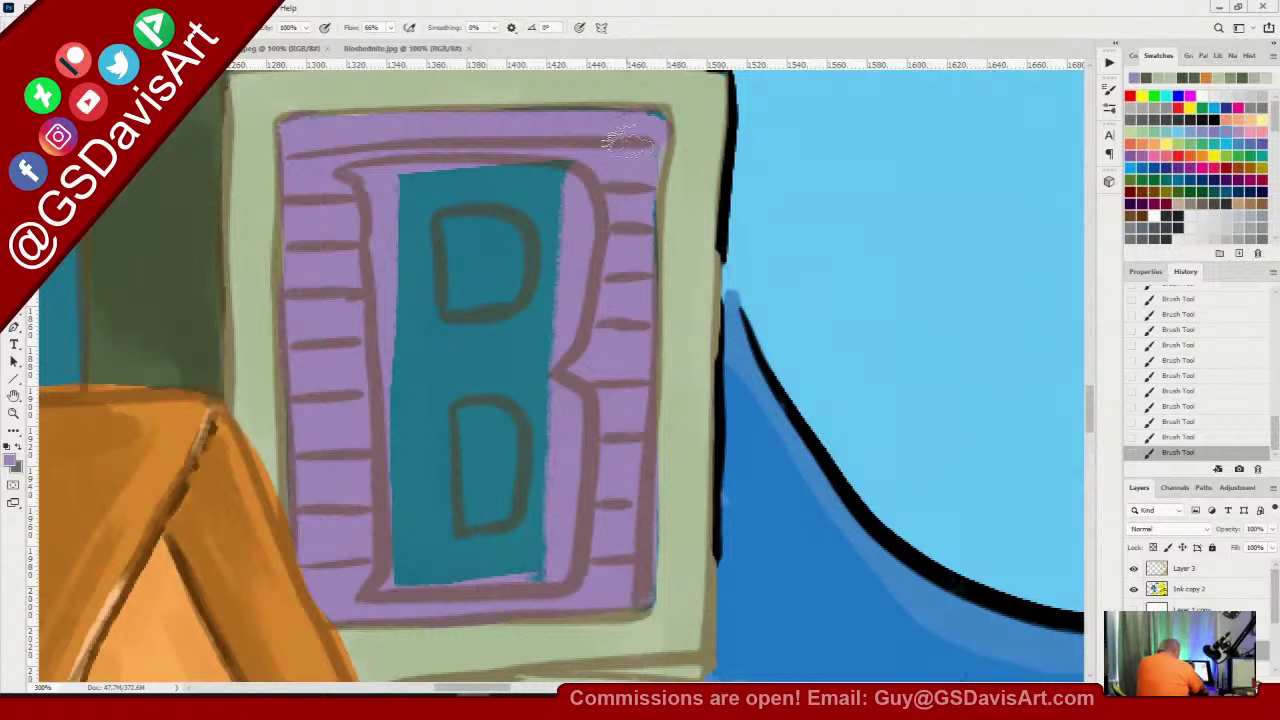
drag(644, 154, 636, 428)
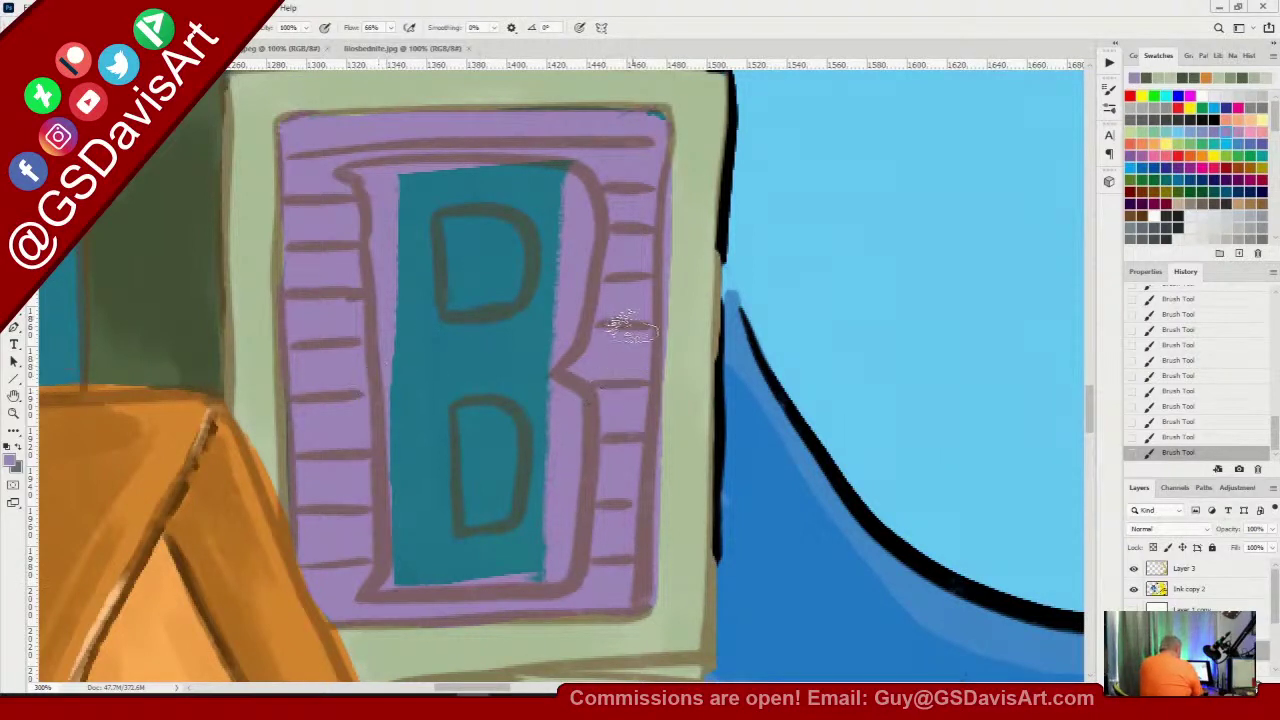
Pick a slightly darker purple with RGB 143, 112, 176, enlarge the Watercolor brush and streak horizontal shading across the letter panel
key(alt)
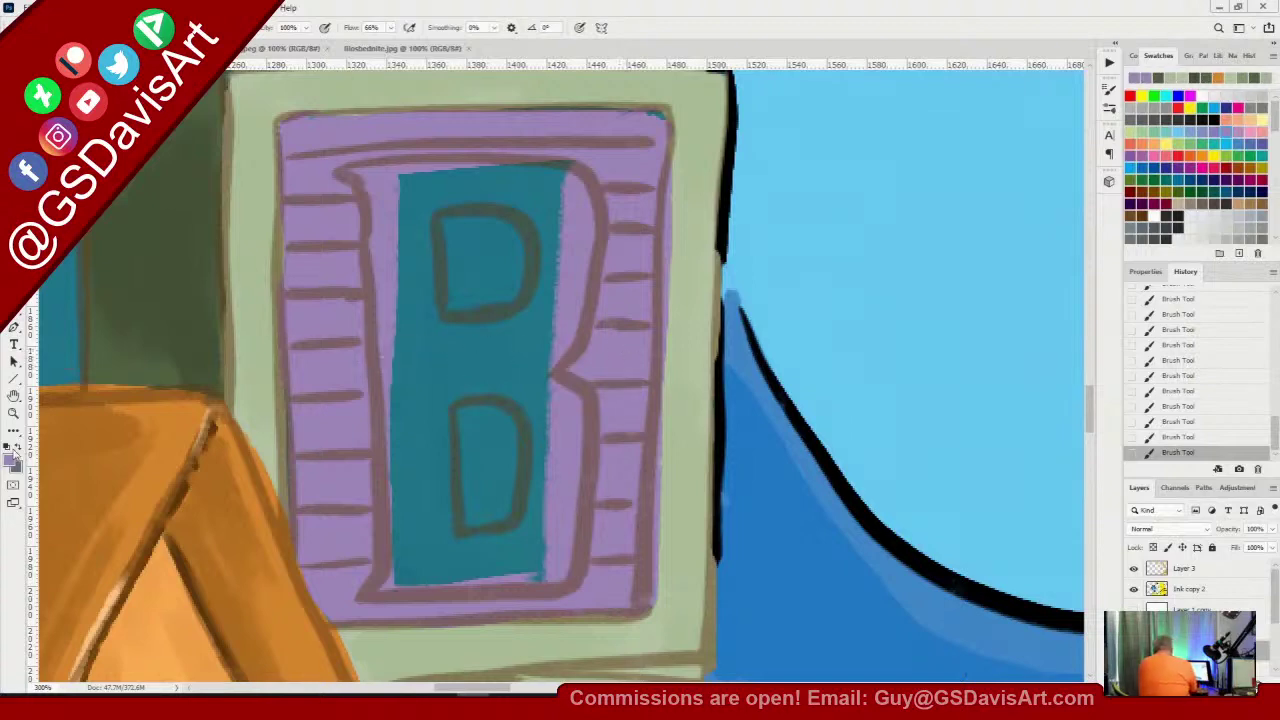
click(13, 458)
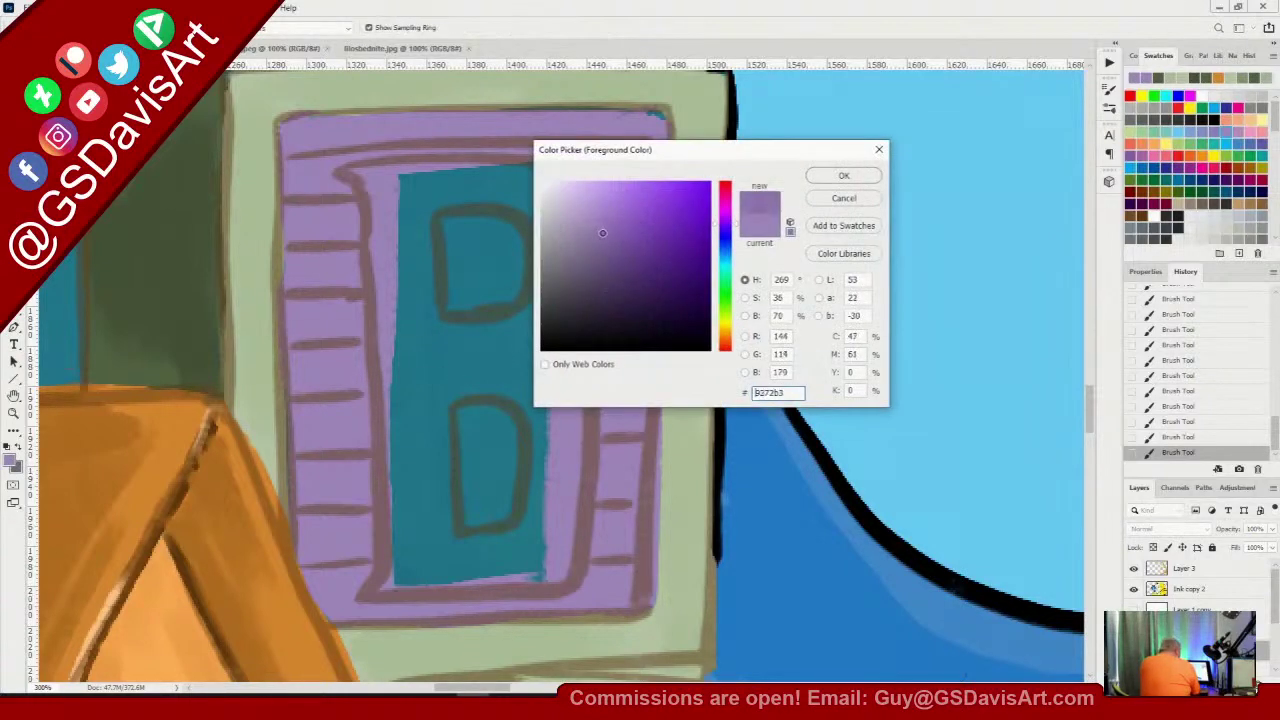
click(843, 176)
right_click(580, 292)
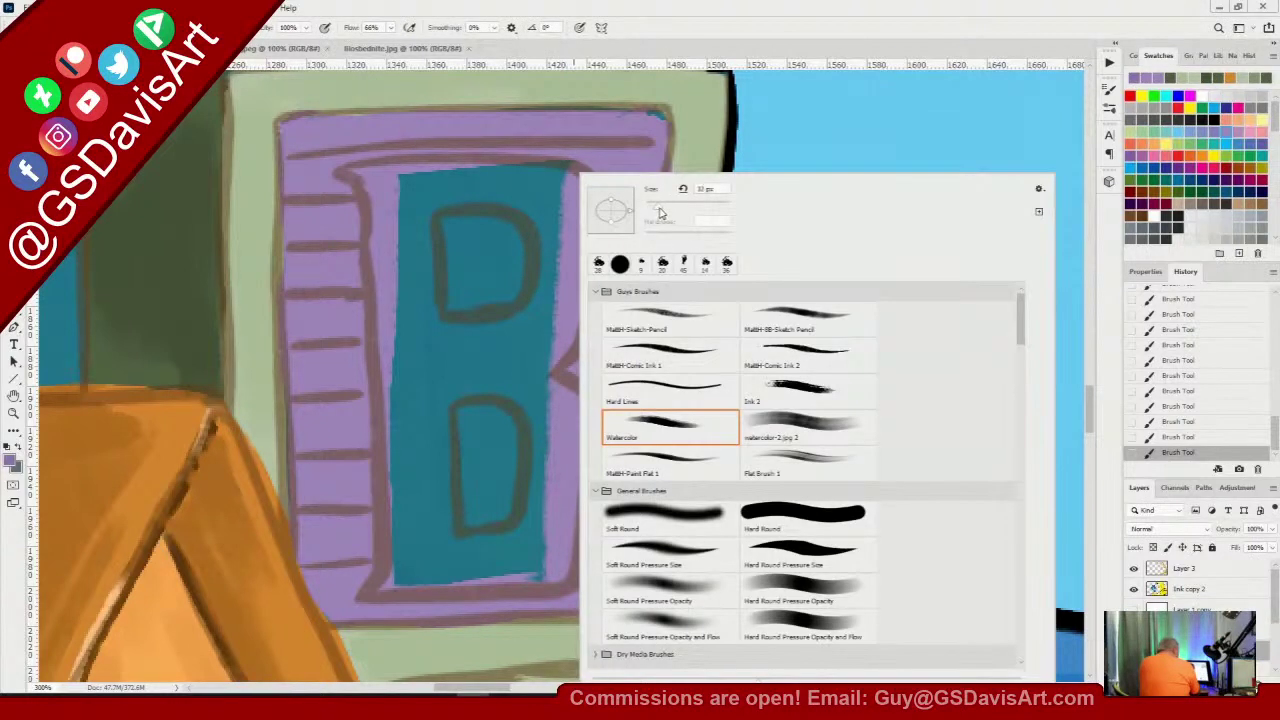
click(660, 212)
click(316, 147)
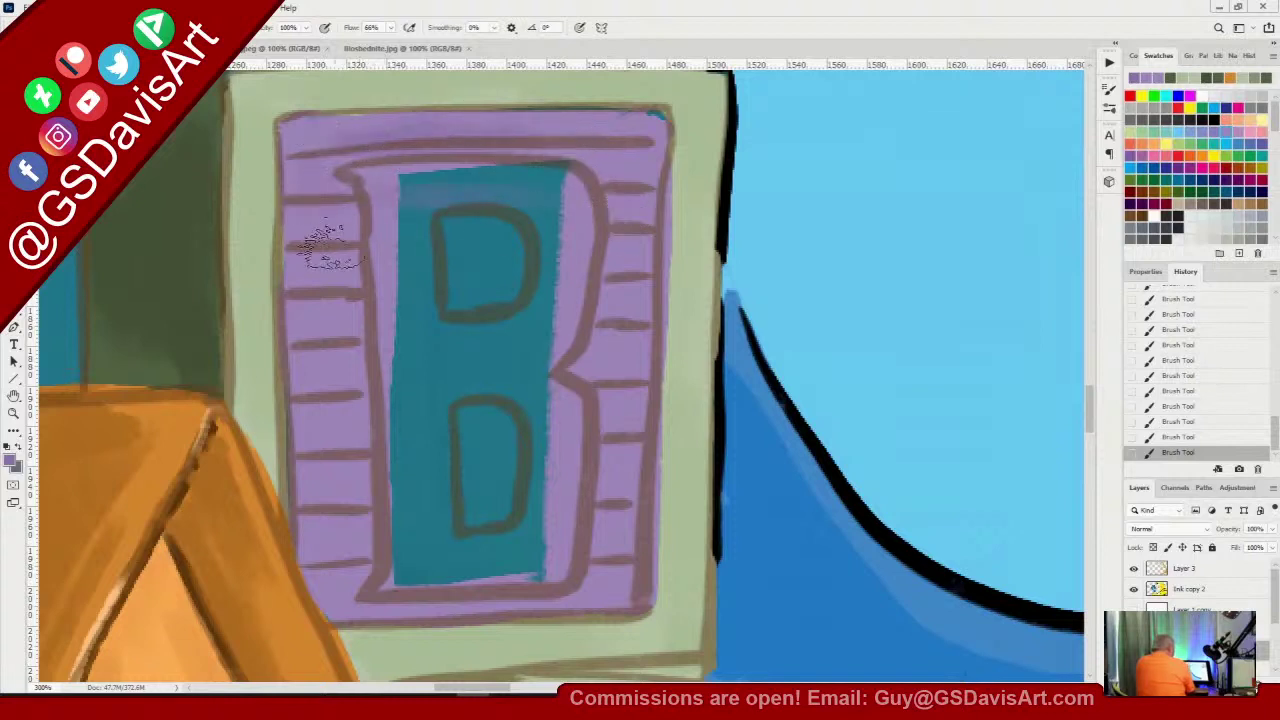
drag(325, 250, 535, 250)
drag(305, 290, 570, 292)
drag(570, 320, 400, 320)
drag(330, 356, 510, 362)
mouse_move(348, 410)
mouse_down()
mouse_move(445, 425)
mouse_move(350, 445)
mouse_move(515, 455)
mouse_up()
drag(365, 505, 495, 505)
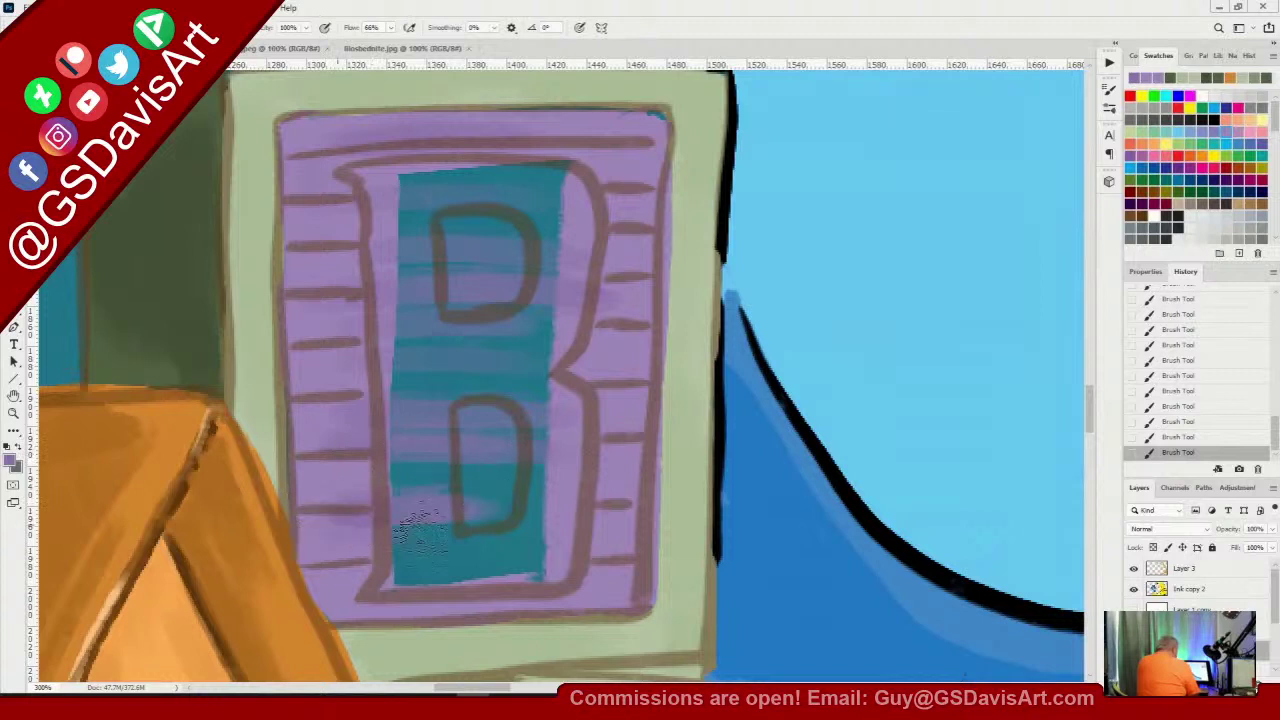
drag(330, 522, 575, 540)
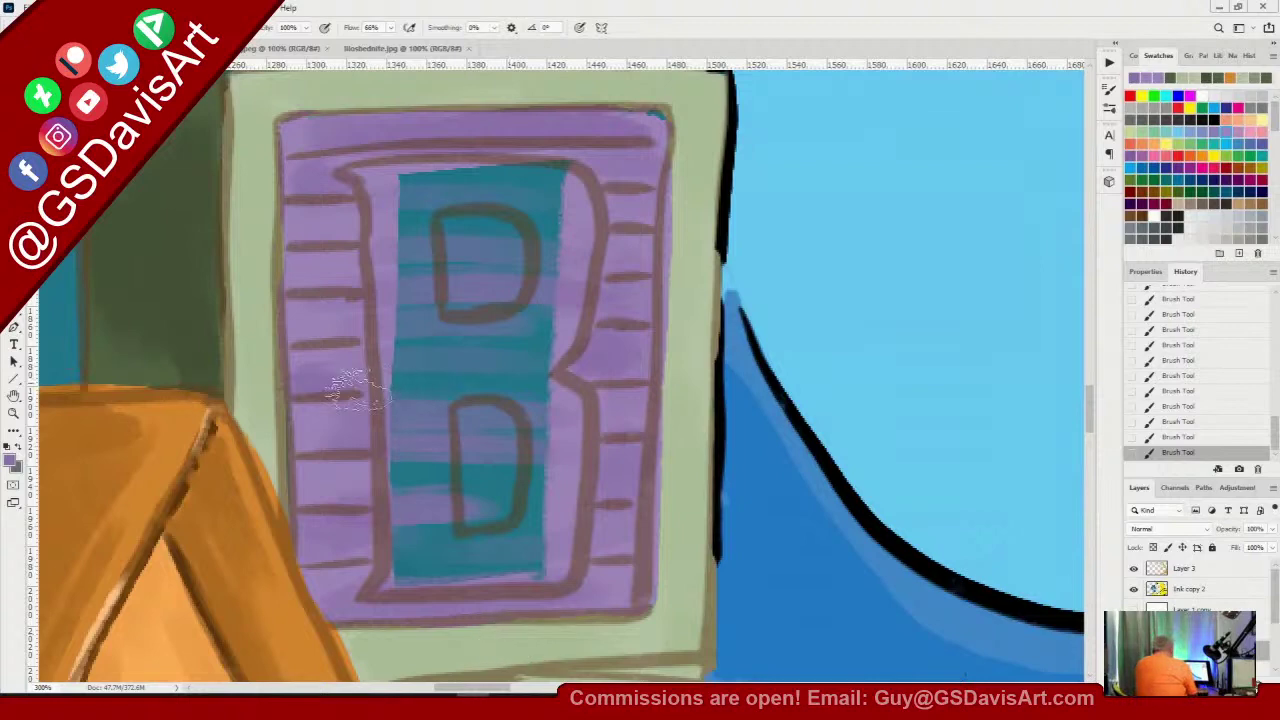
Pick a dark purple, shrink the Watercolor brush to 12 px and paint a shadow line along the panel's top edge
click(12, 461)
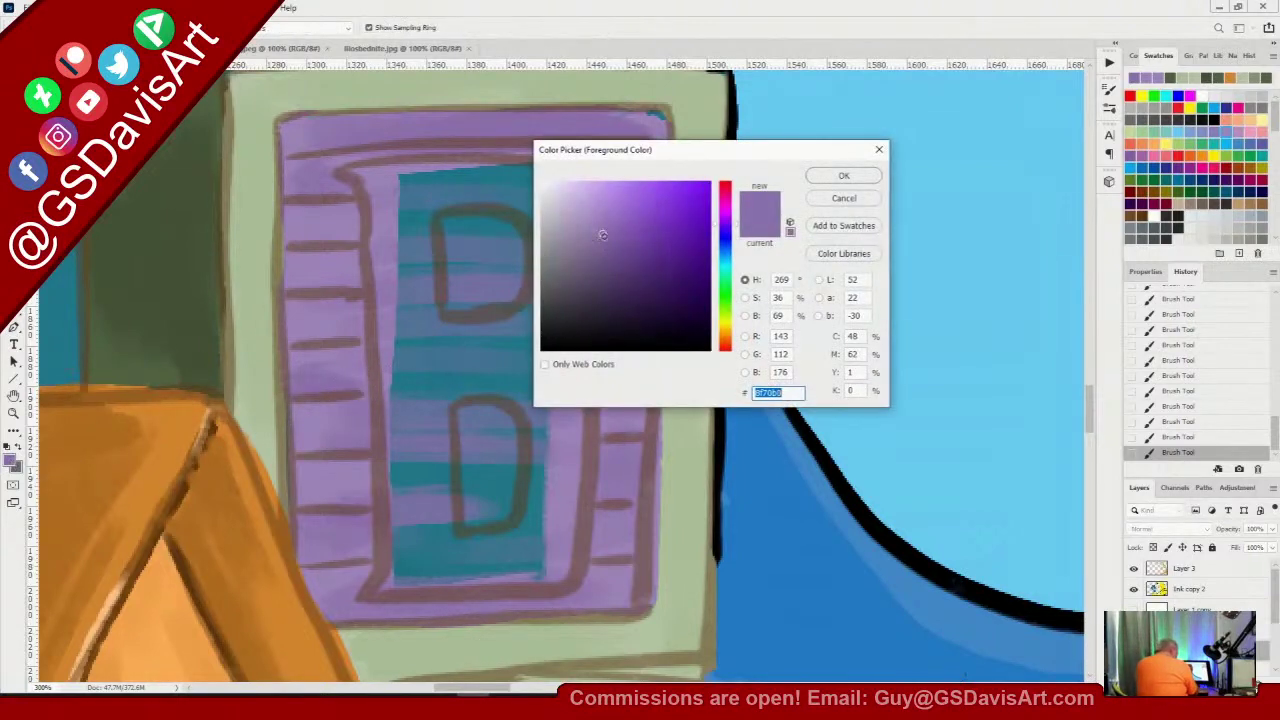
drag(603, 235, 622, 280)
click(841, 178)
right_click(657, 314)
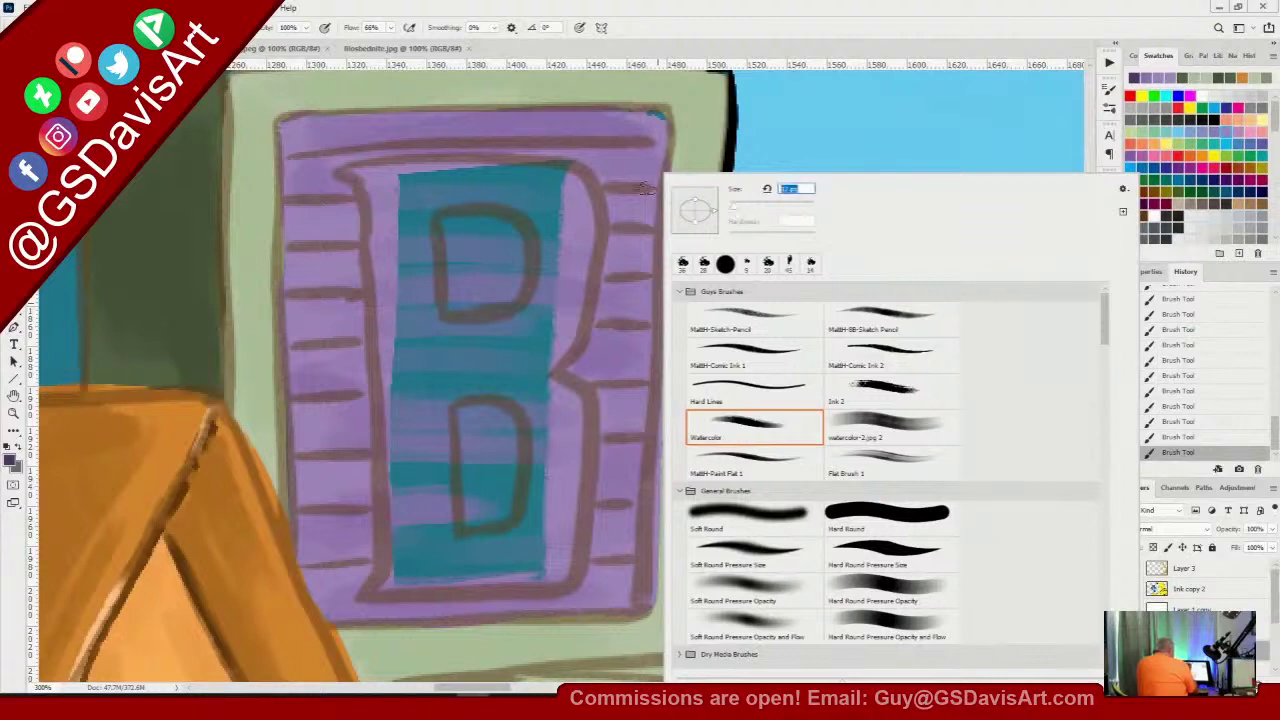
click(288, 122)
drag(288, 118, 668, 120)
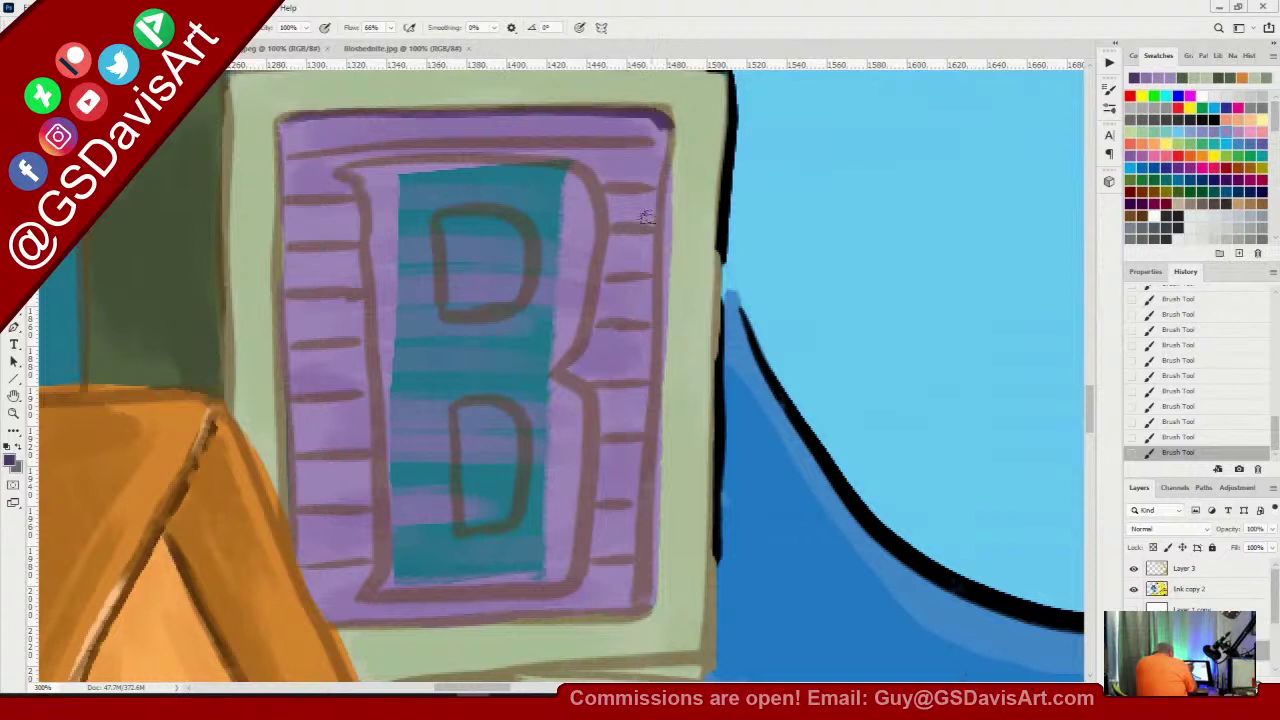
Paint four pairs of short dark purple horizontal lines on both sides of the letter B, following every second sketched line
drag(288, 205, 355, 206)
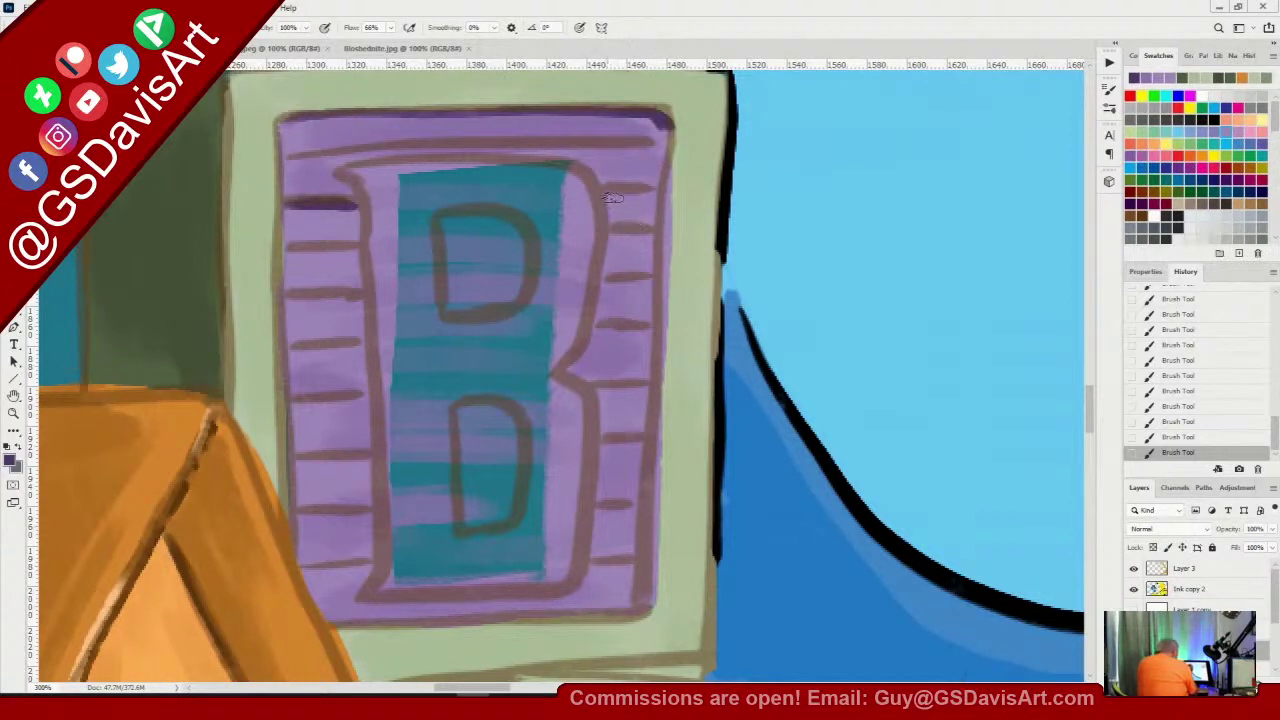
drag(606, 199, 660, 197)
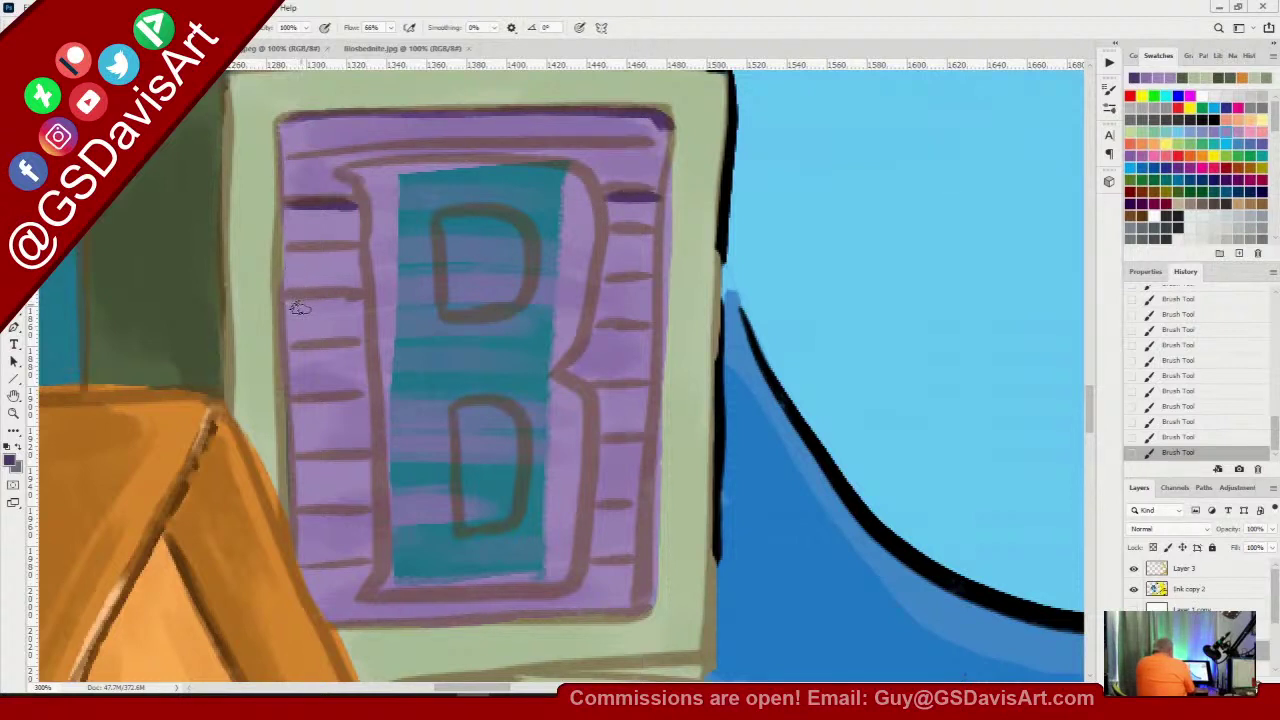
drag(283, 297, 372, 296)
drag(603, 287, 662, 287)
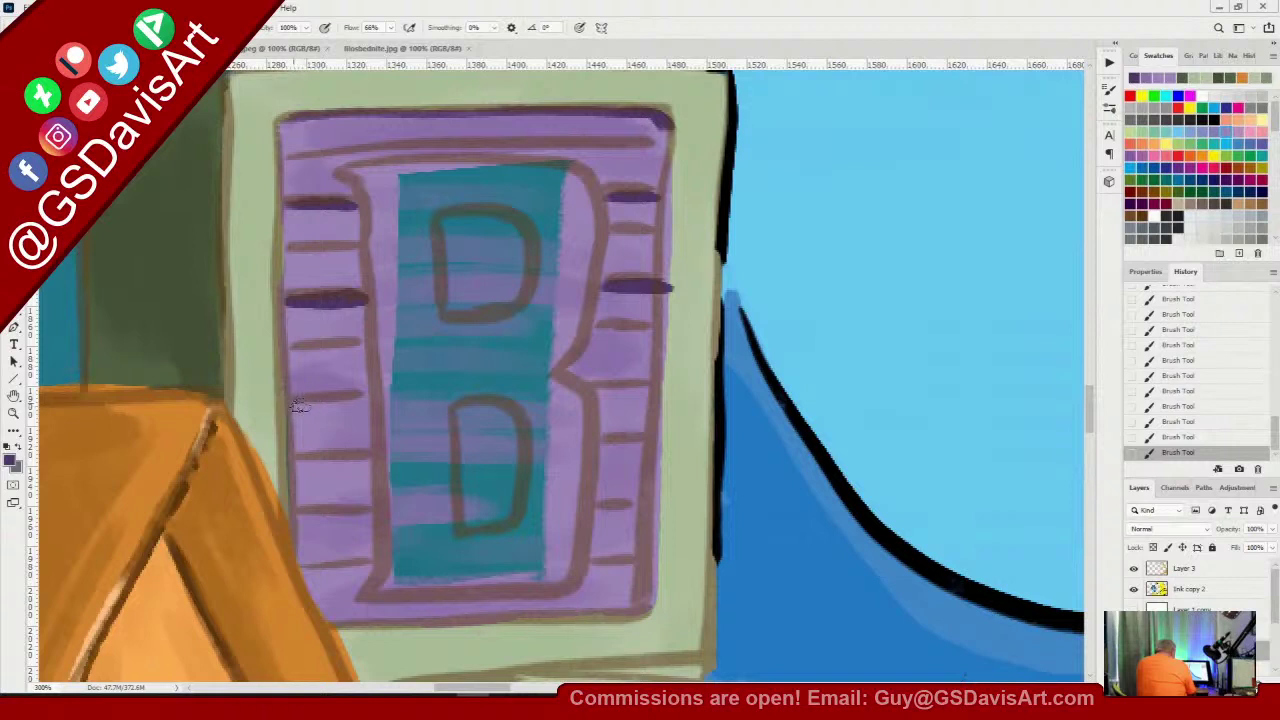
drag(293, 405, 361, 401)
drag(596, 393, 657, 389)
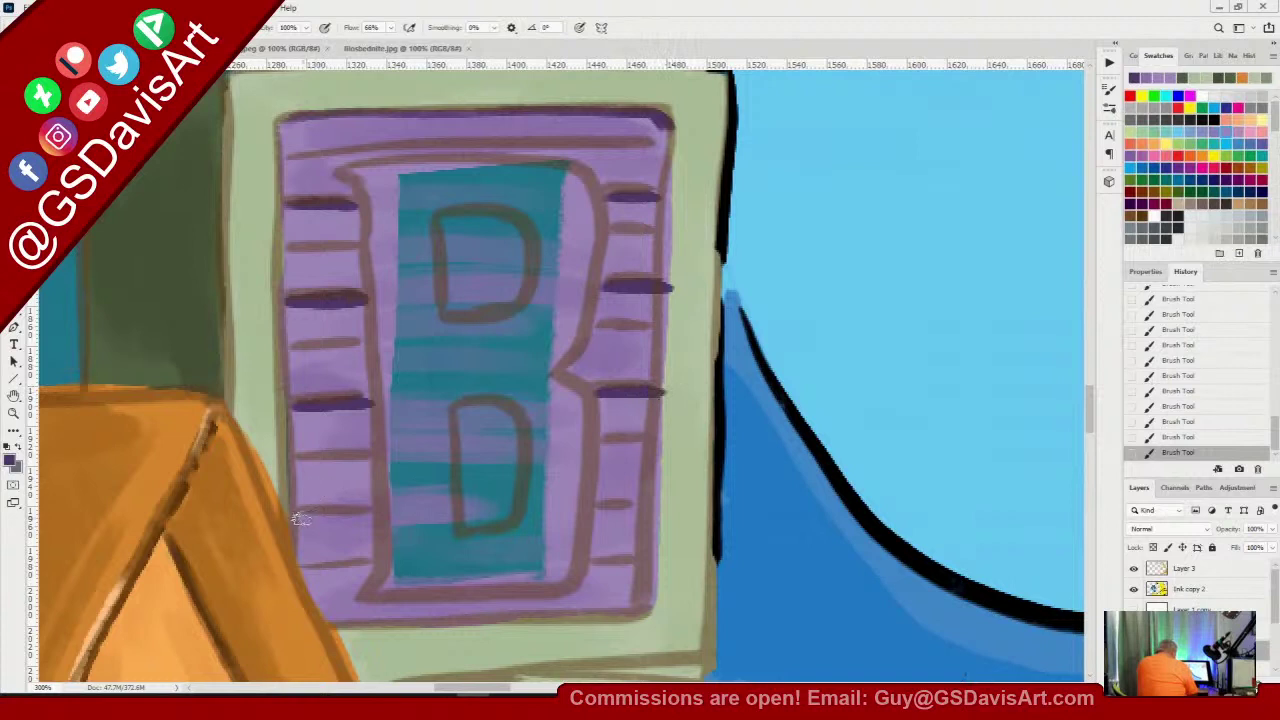
drag(297, 514, 376, 514)
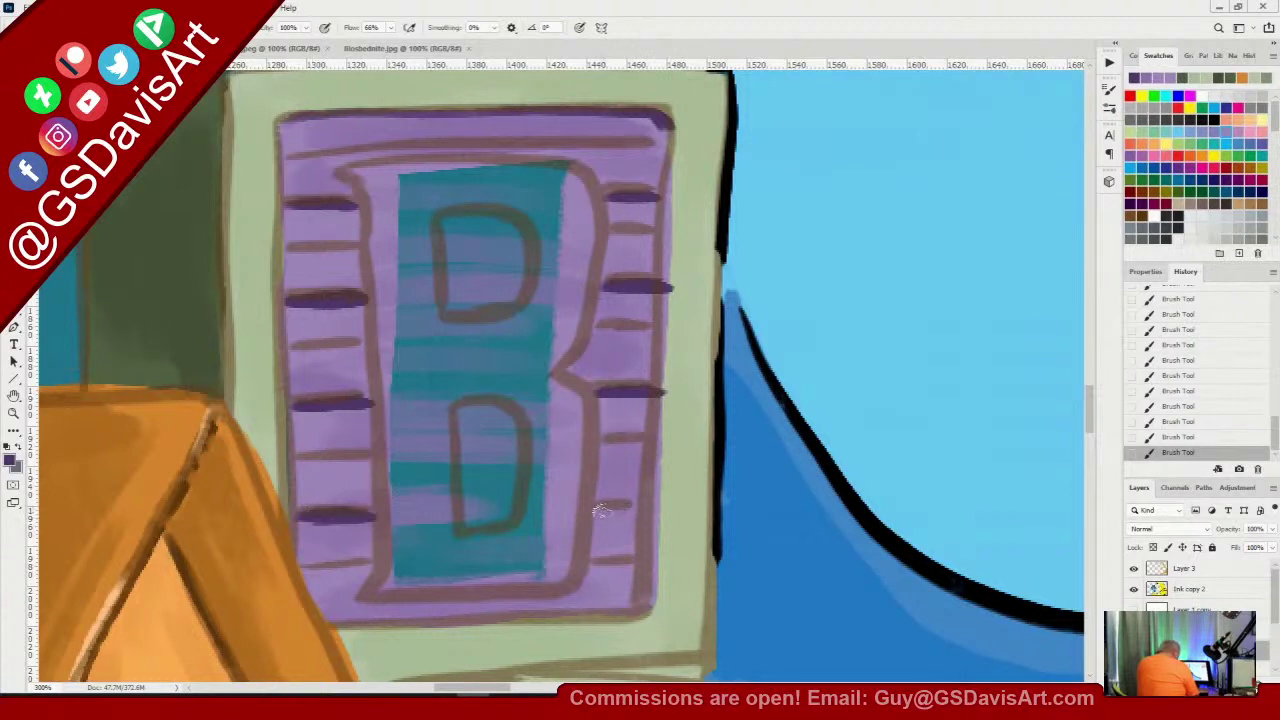
drag(593, 512, 662, 511)
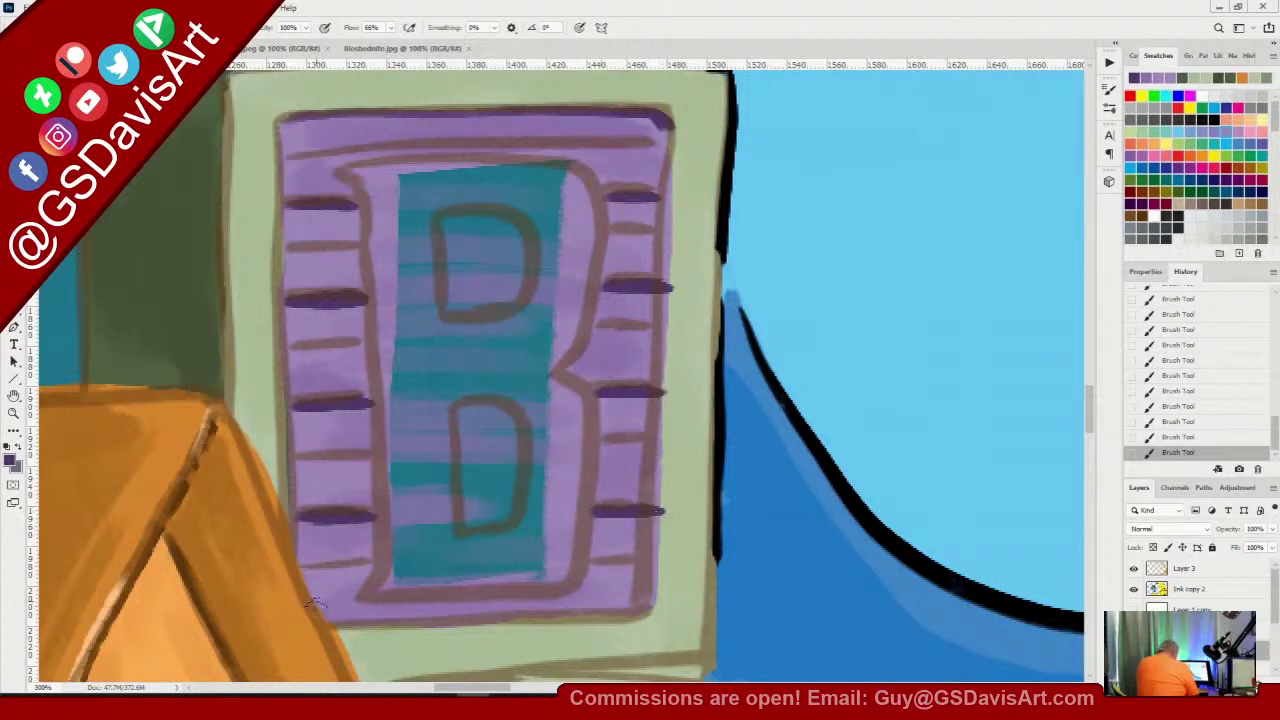
drag(360, 296, 368, 297)
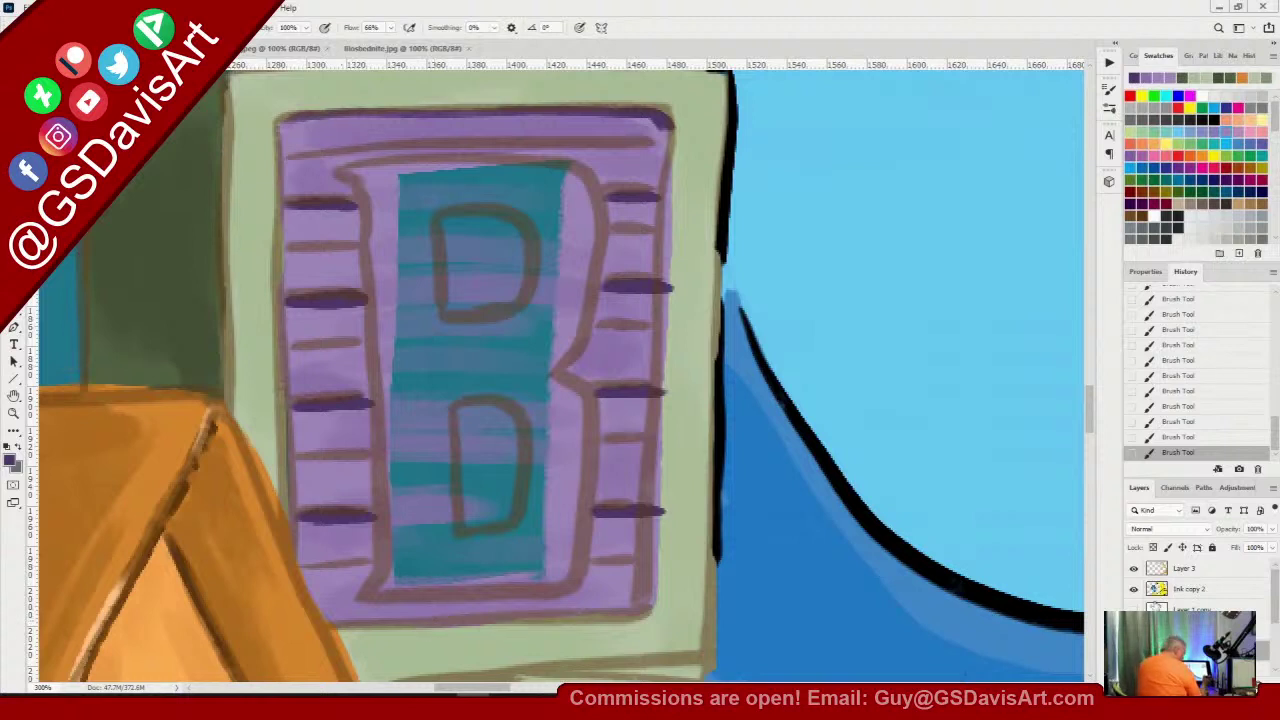
Hide the sketch layer and paint a thick dark purple shadow down the panel's right edge
click(1133, 630)
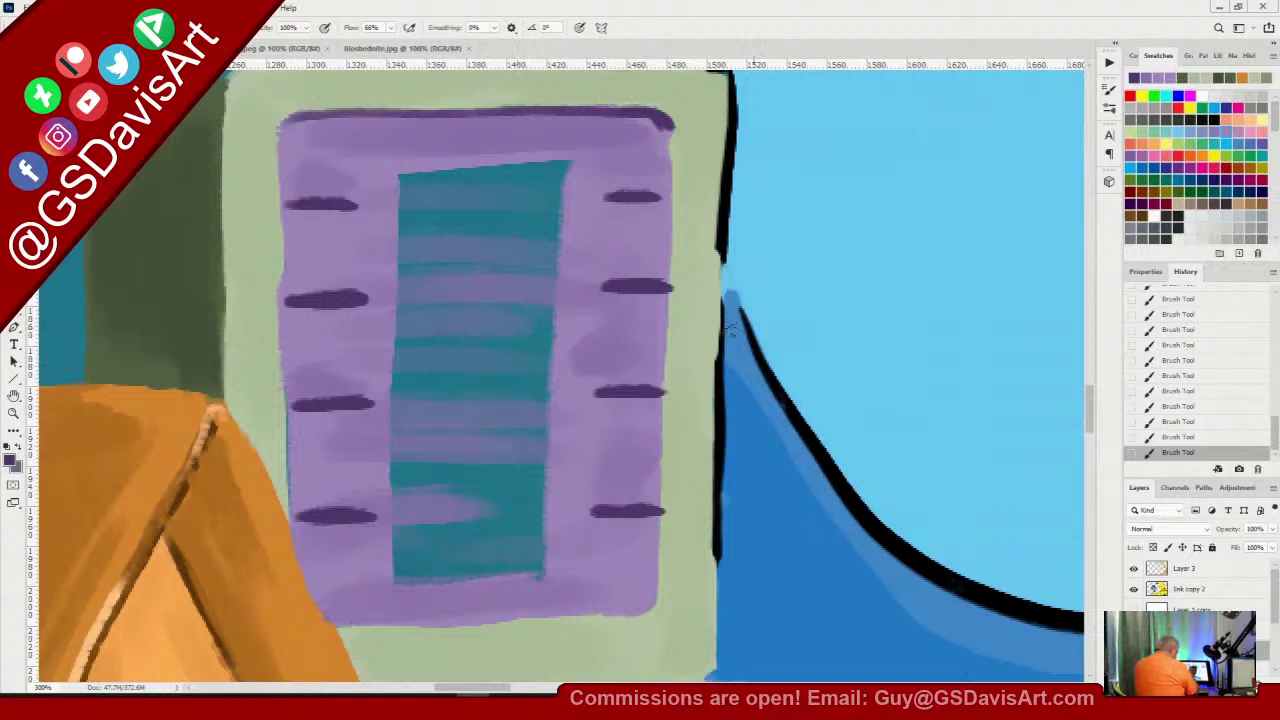
drag(670, 150, 648, 606)
drag(668, 122, 670, 245)
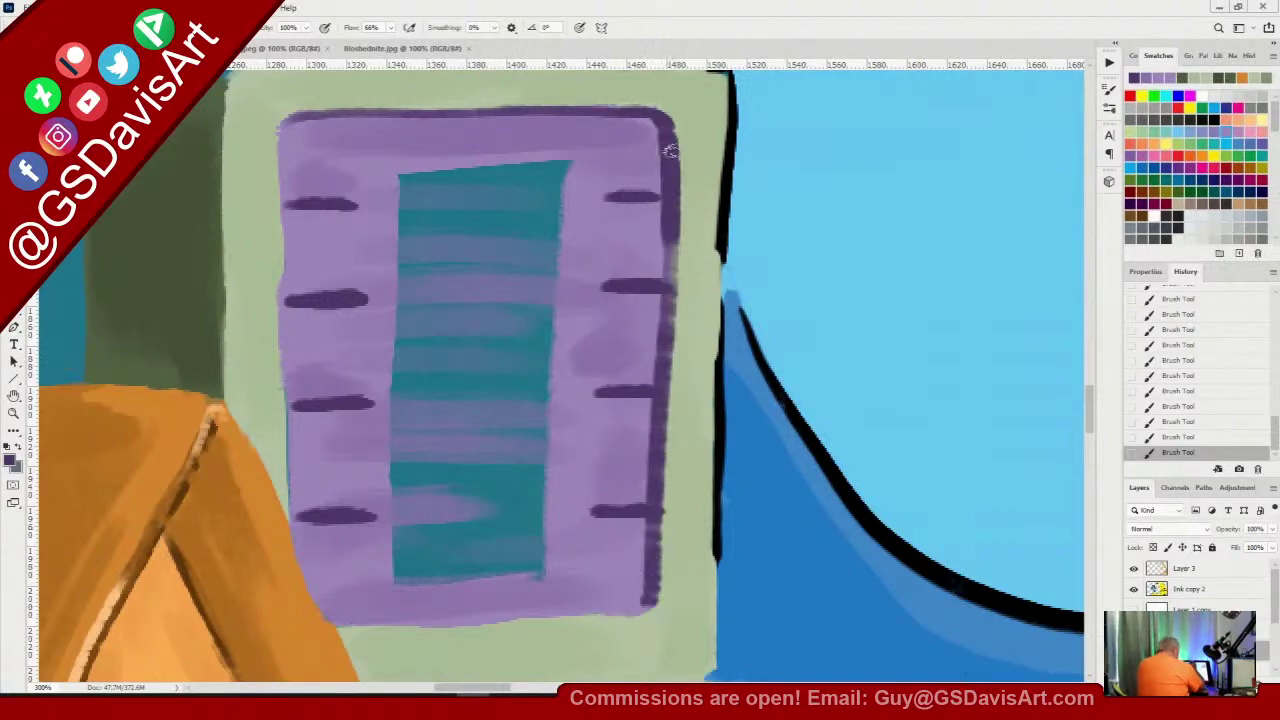
drag(670, 150, 638, 606)
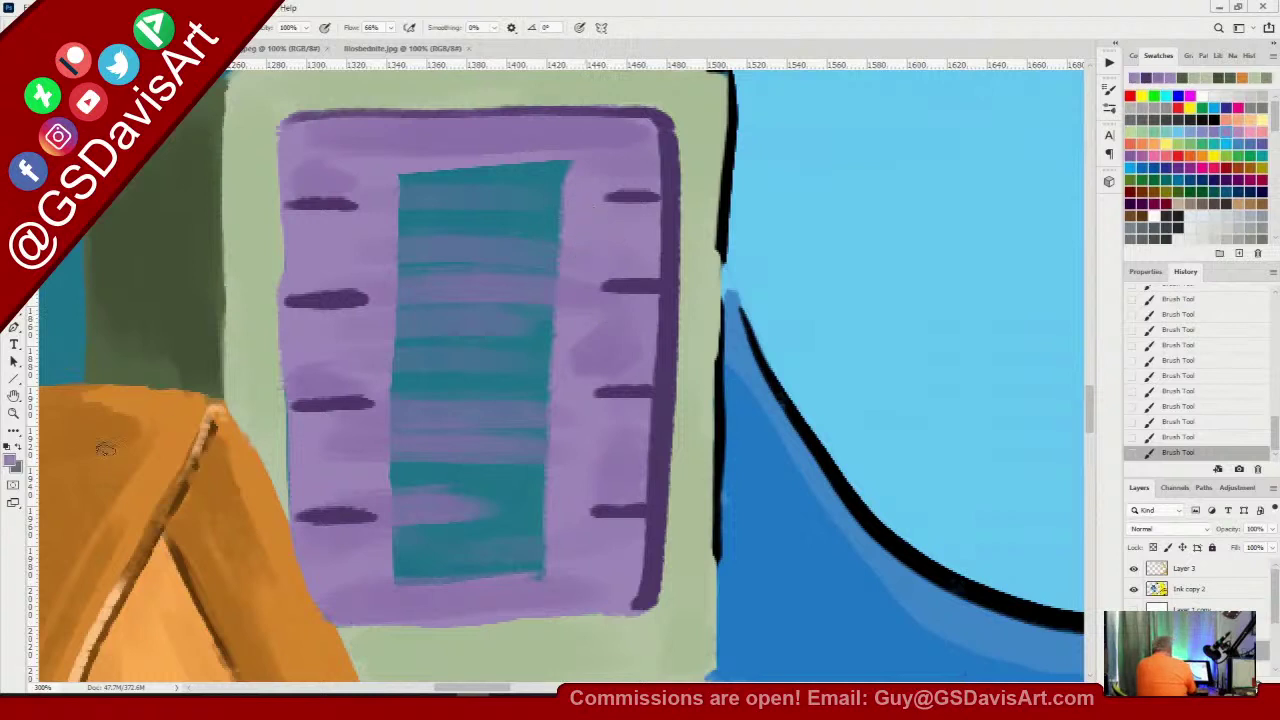
Pick pale lilac with RGB 212, 200, 224 and try a highlight down the panel's left edge, undoing the stroke
click(11, 461)
drag(590, 223, 558, 201)
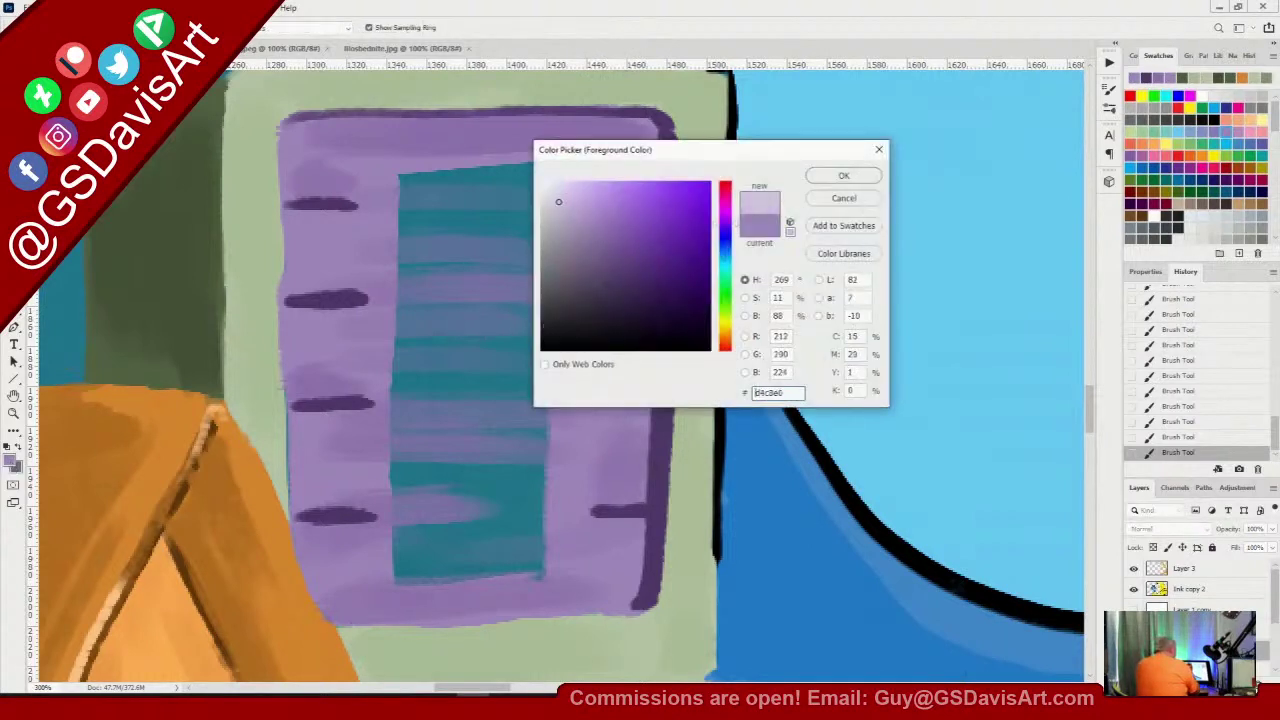
click(843, 176)
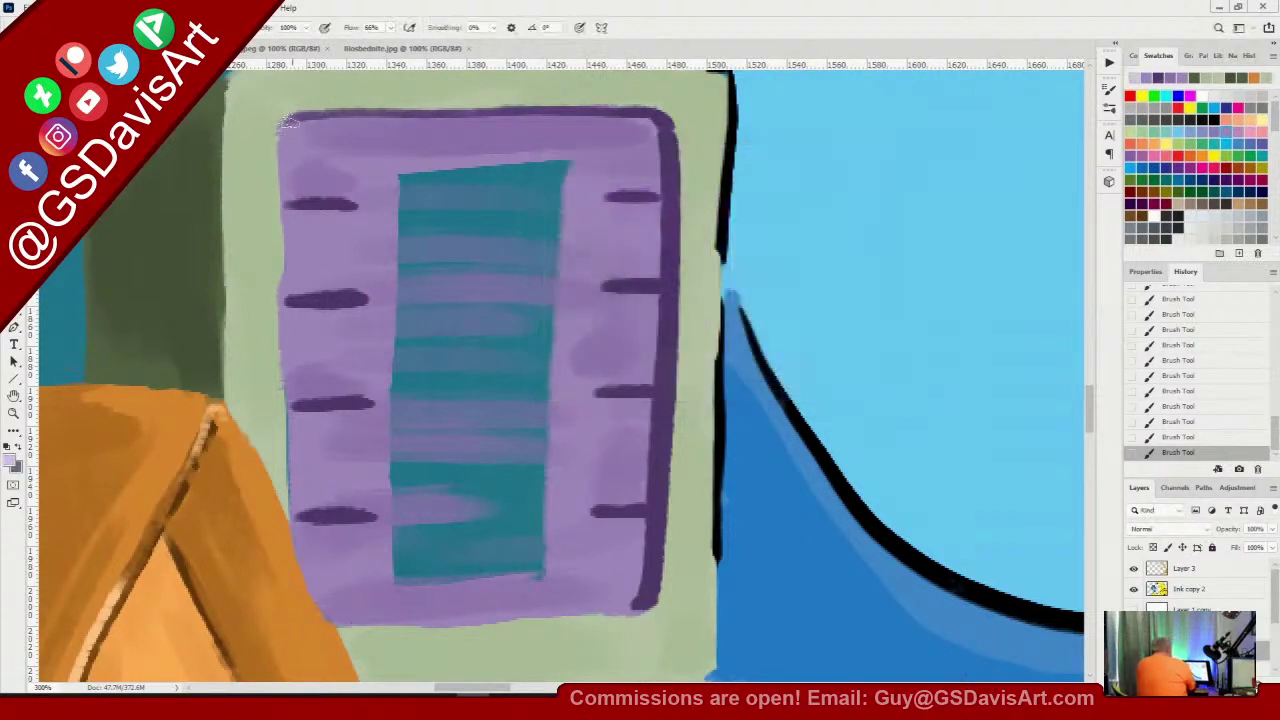
drag(287, 122, 278, 268)
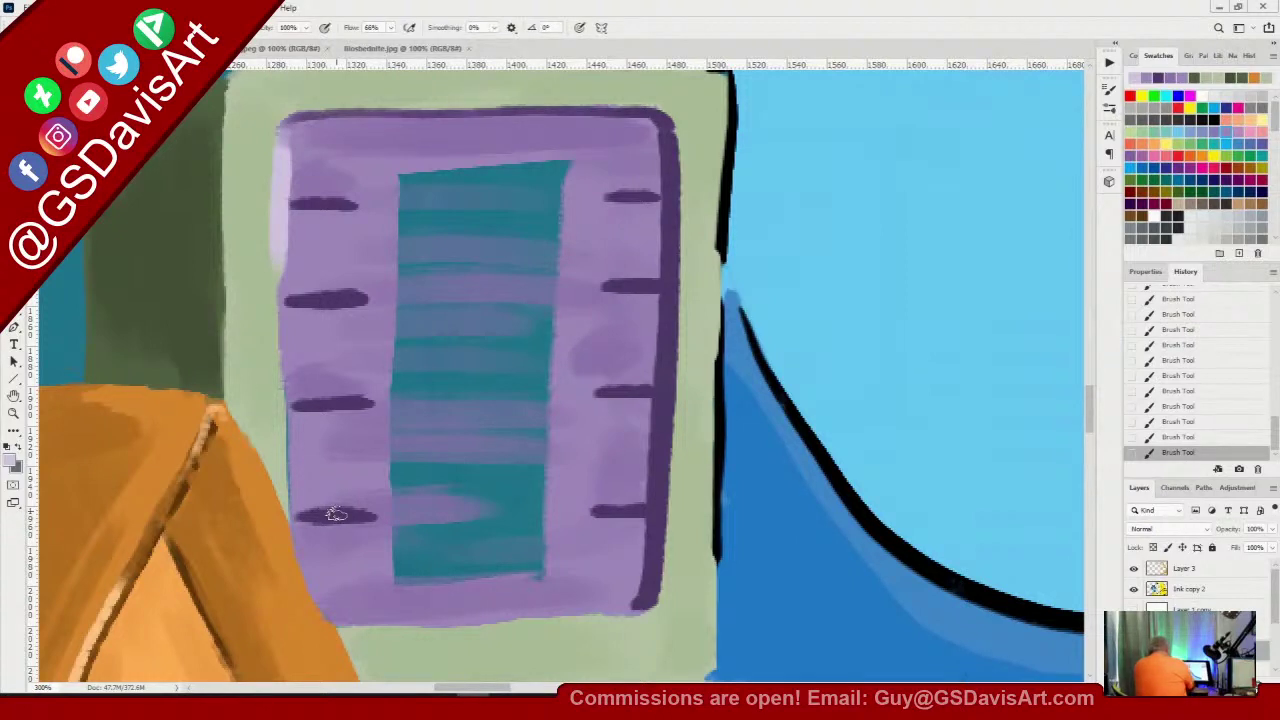
key(ctrl+z)
Reduce the brush size and paint a thin pale lilac highlight down the panel's left edge and around its upper left corner
right_click(537, 277)
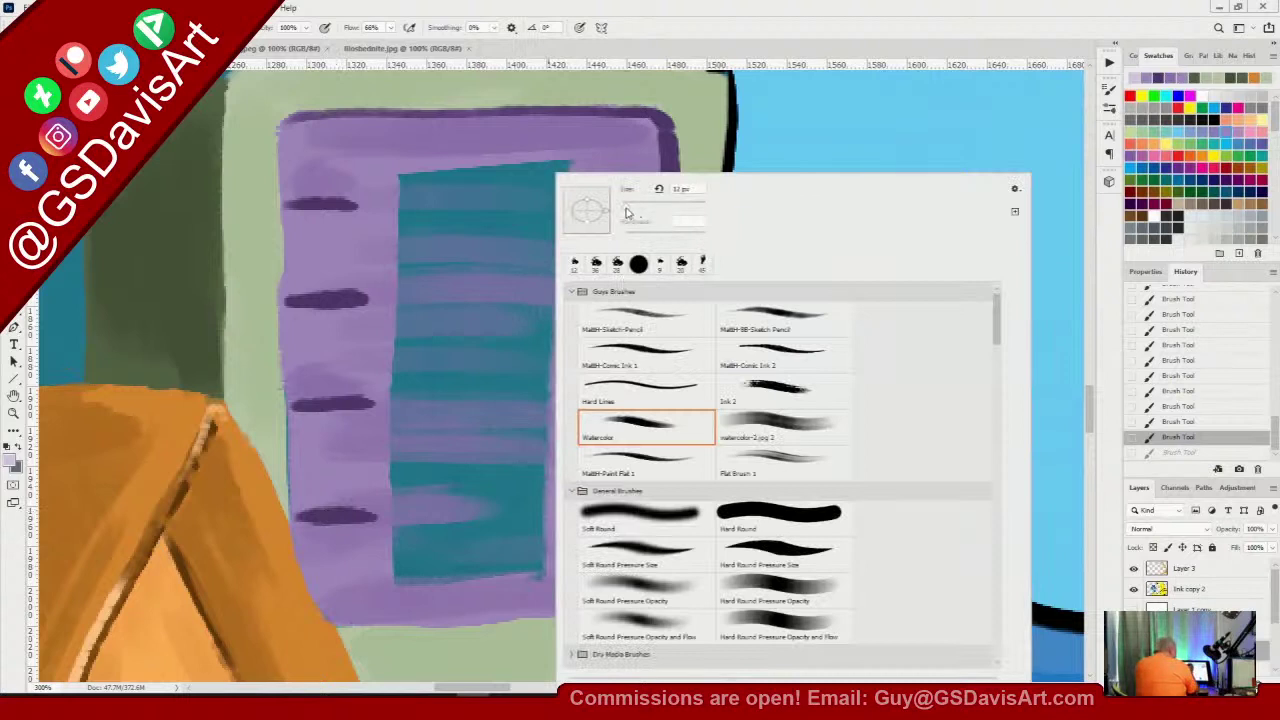
drag(626, 213, 619, 213)
click(355, 157)
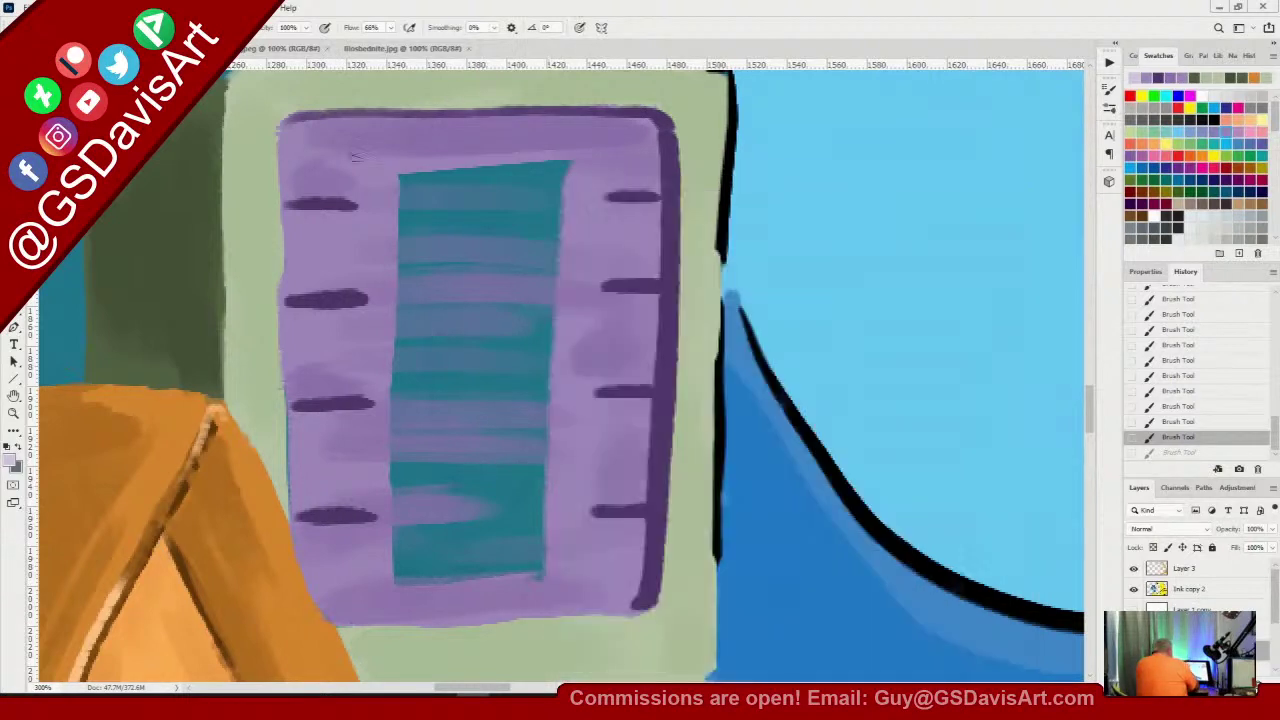
drag(277, 235, 290, 508)
drag(282, 124, 279, 312)
mouse_move(279, 241)
mouse_down()
mouse_move(288, 121)
mouse_move(317, 127)
mouse_move(284, 128)
mouse_move(341, 119)
mouse_up()
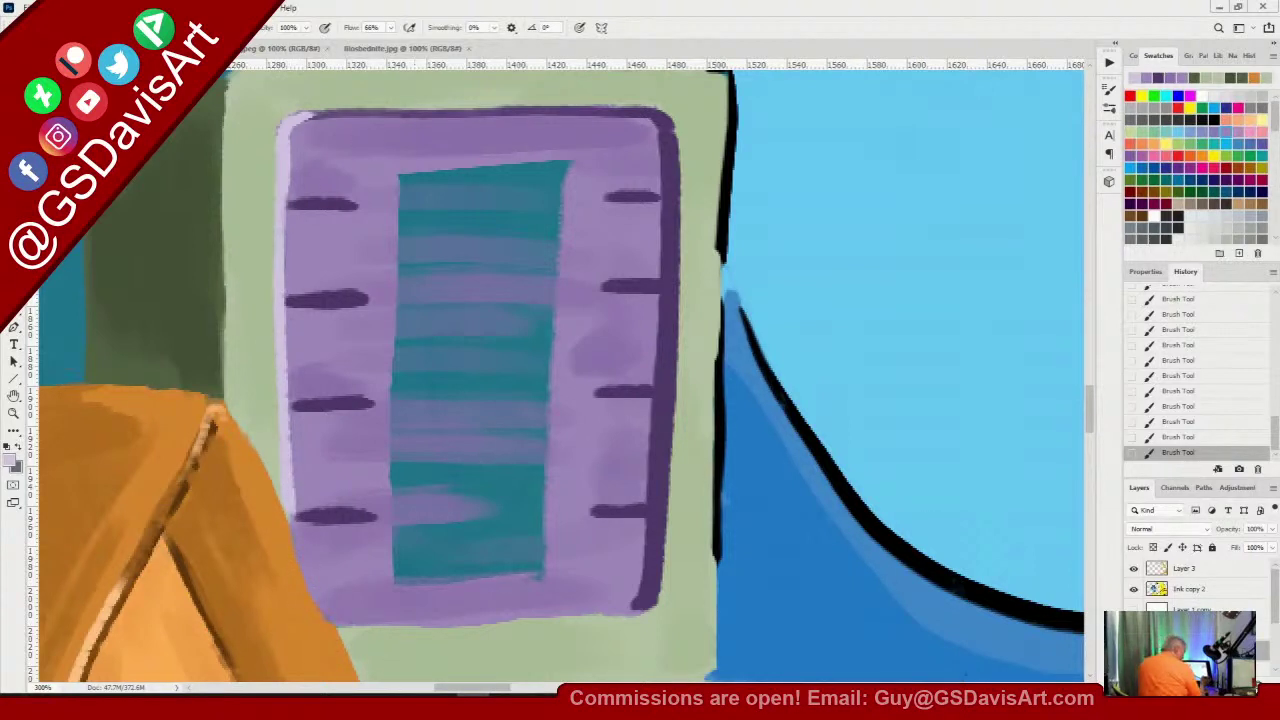
Show the sketch layer and paint pale lilac highlights along the panel's upper line and on four pairs of short lines beside the letter B
click(1133, 630)
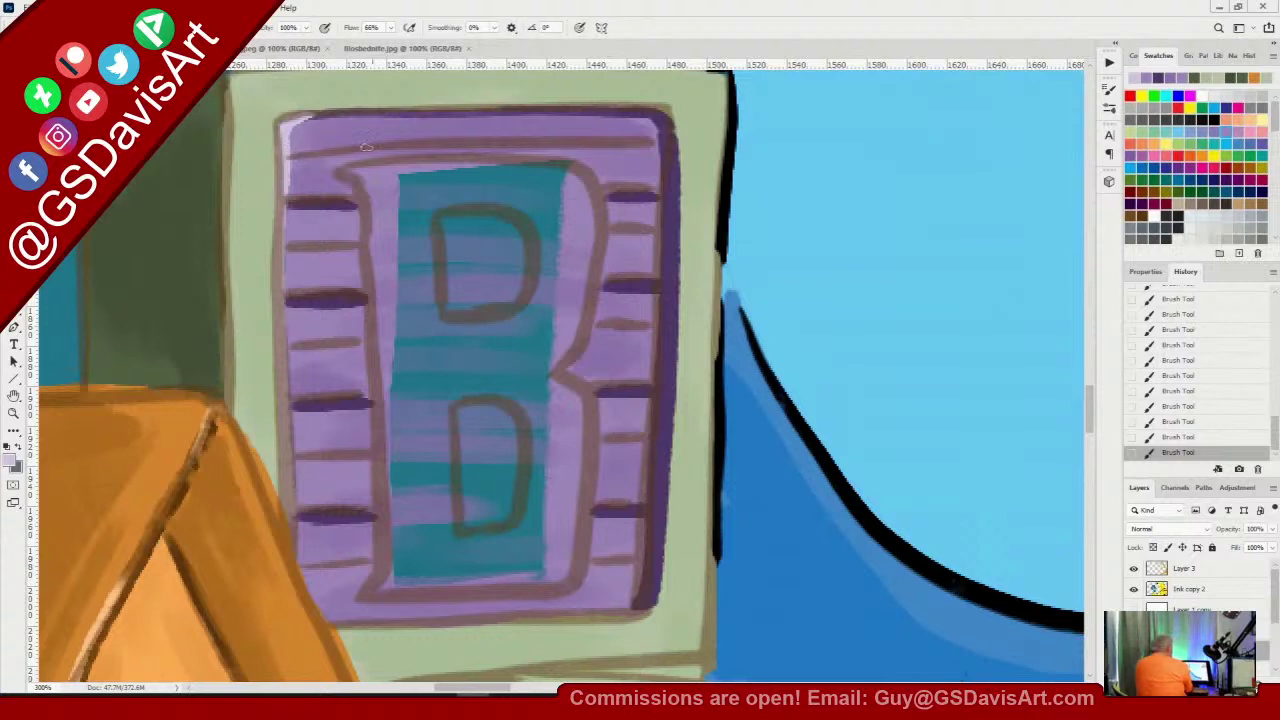
mouse_move(485, 147)
mouse_down()
mouse_move(651, 143)
mouse_move(295, 152)
mouse_move(600, 140)
mouse_up()
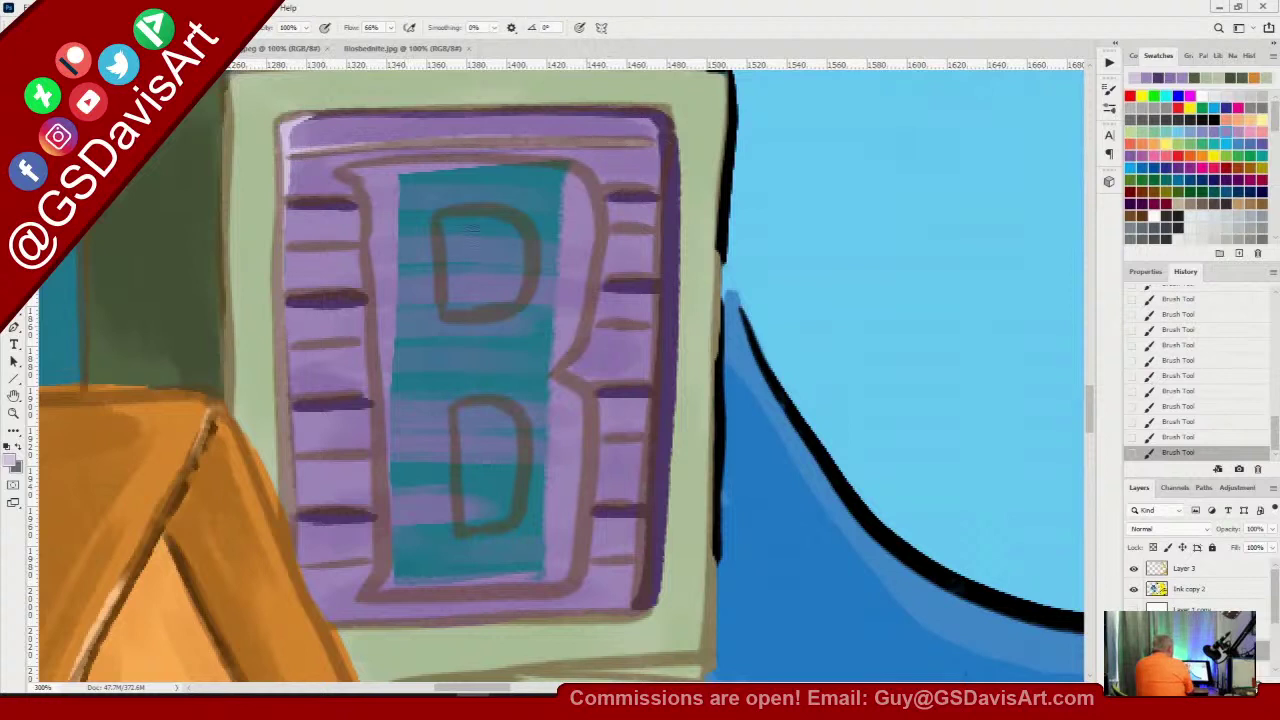
drag(312, 252, 362, 250)
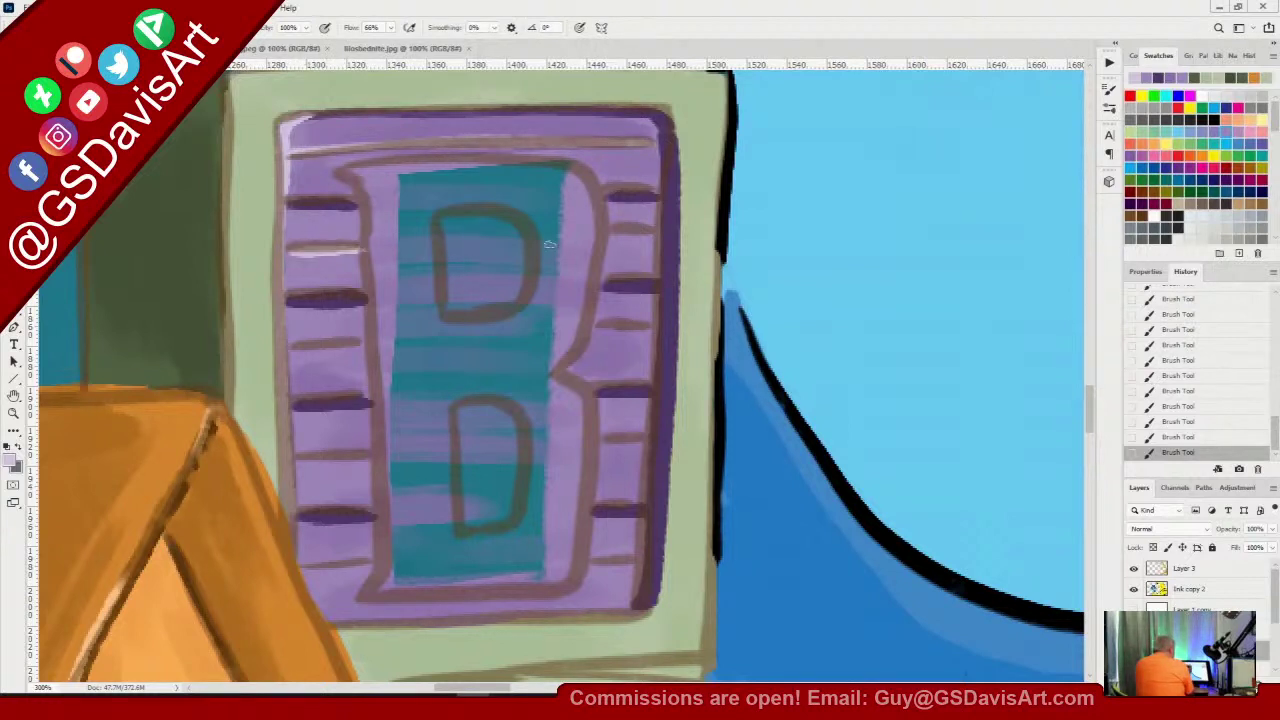
drag(608, 240, 656, 241)
mouse_move(290, 350)
mouse_down()
mouse_move(355, 347)
mouse_move(302, 351)
mouse_up()
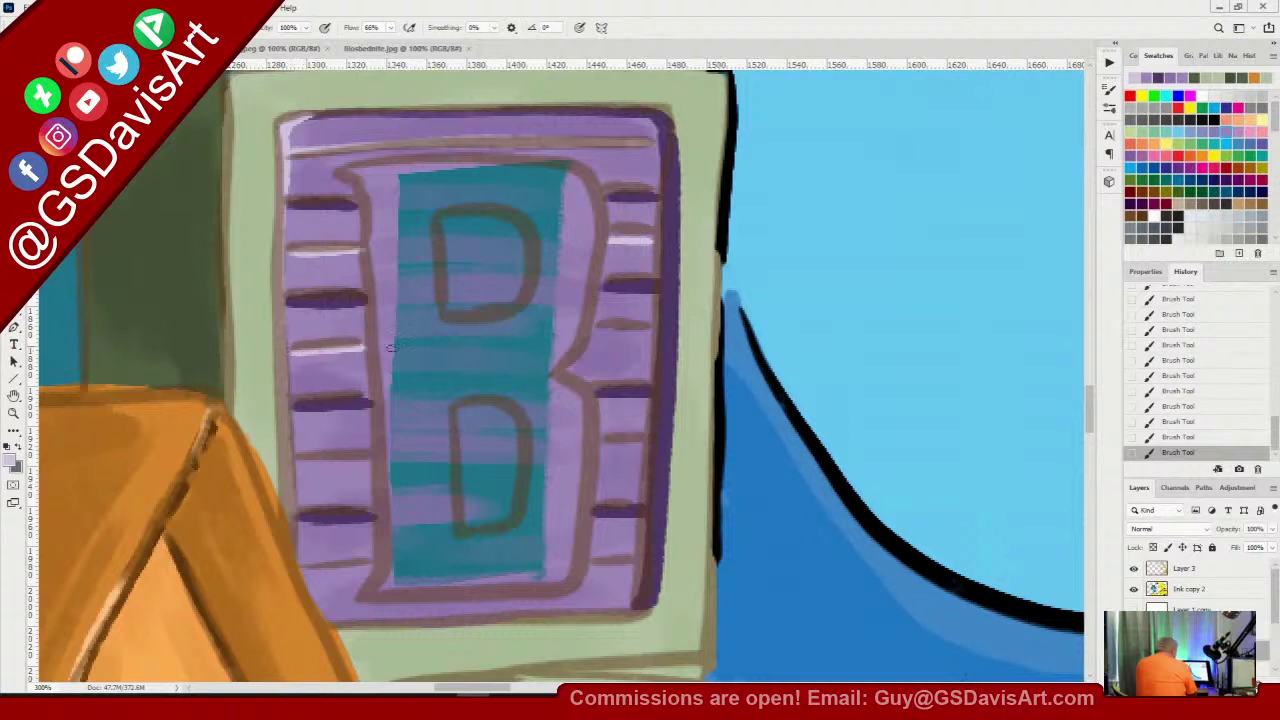
drag(587, 342, 651, 340)
drag(331, 457, 305, 465)
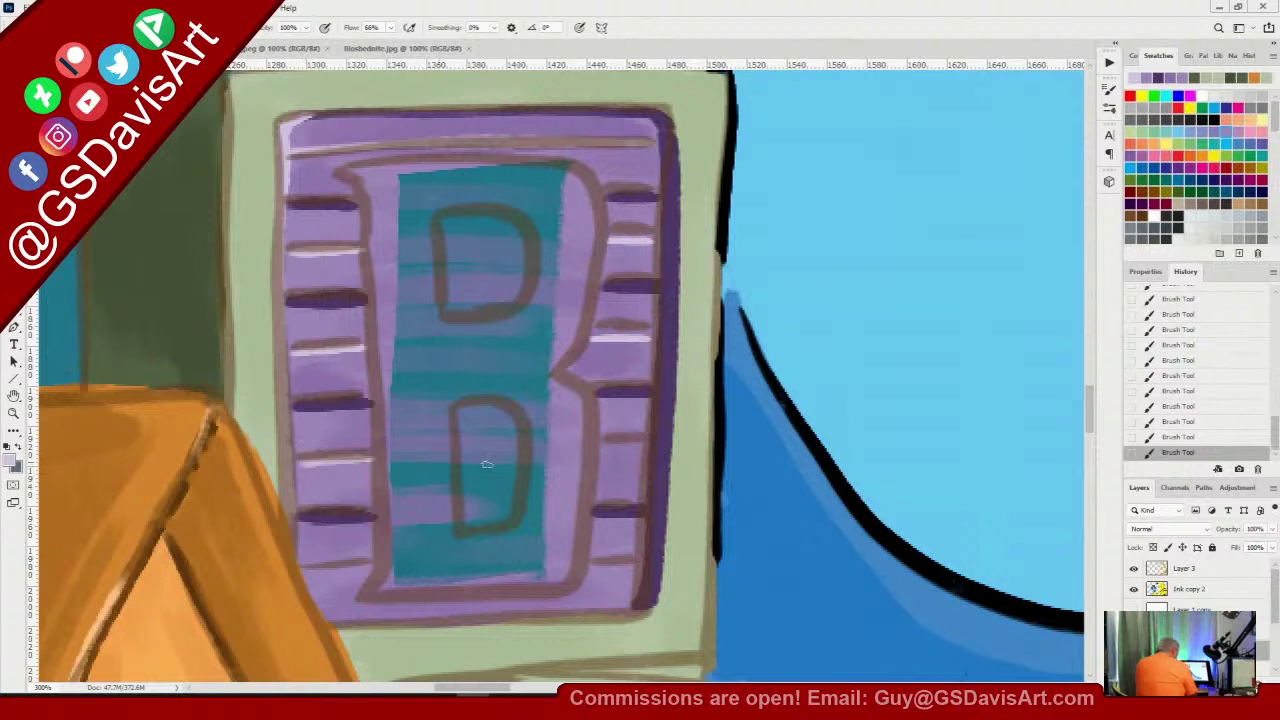
drag(606, 446, 641, 448)
drag(300, 571, 375, 565)
drag(590, 560, 636, 563)
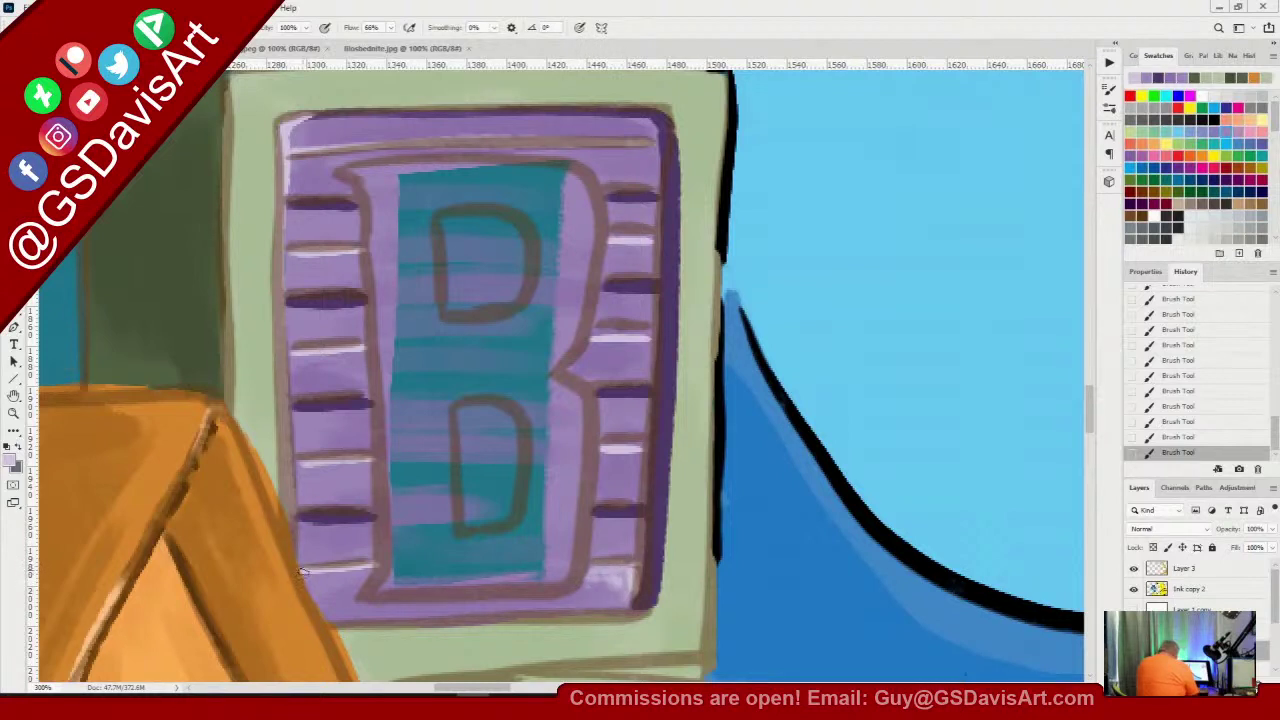
Lighten the panel's two lower corners with pale lilac and blend them using a sampled lilac tone
drag(331, 581, 367, 567)
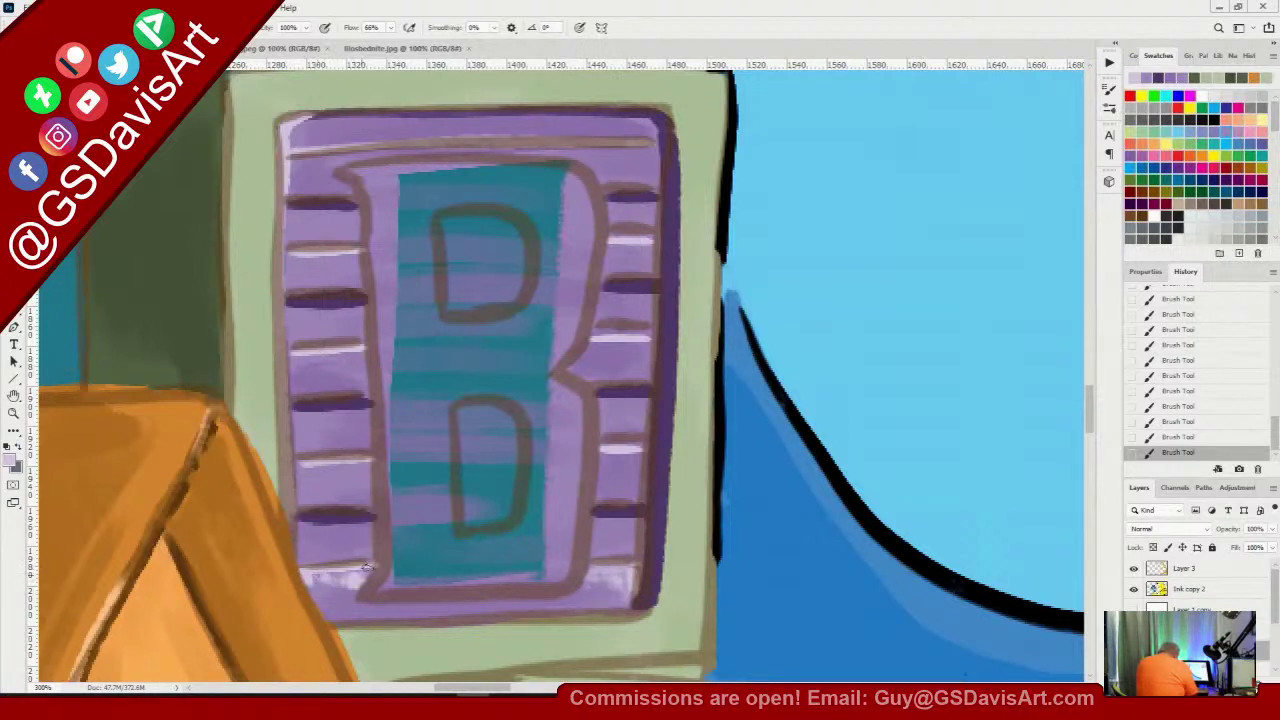
mouse_move(613, 586)
mouse_down()
mouse_move(620, 600)
mouse_move(616, 576)
mouse_up()
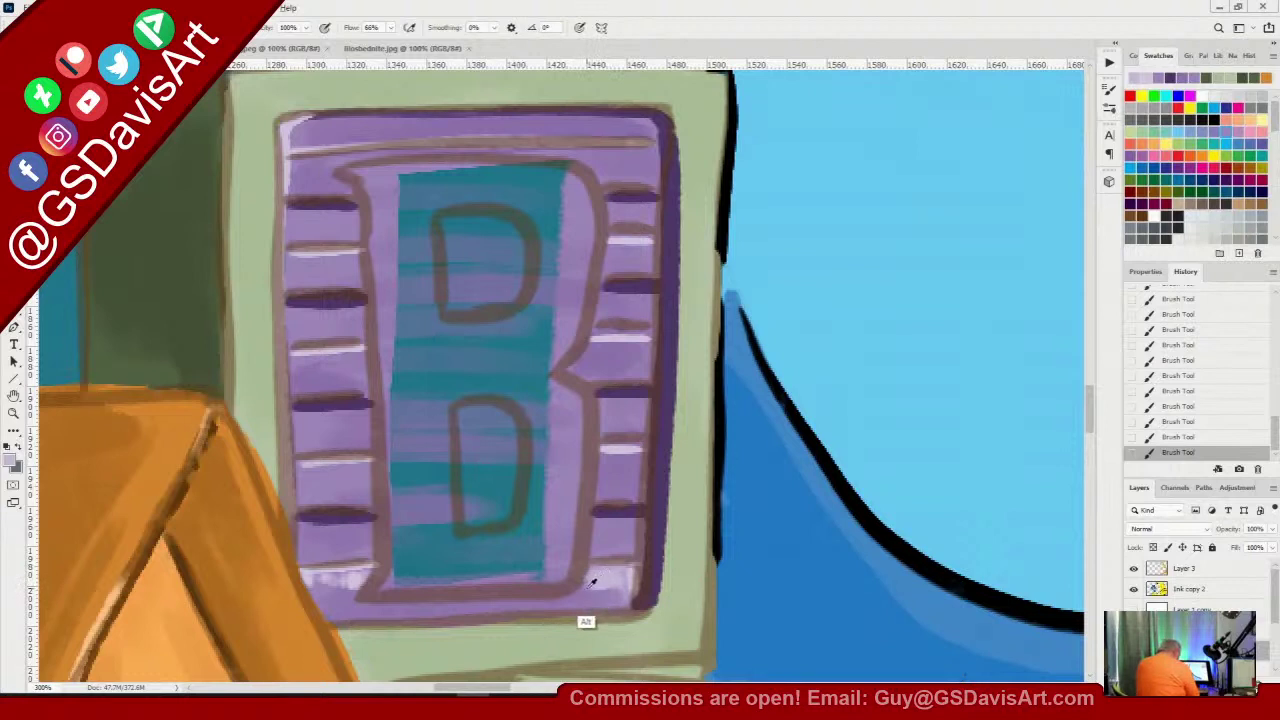
alt+click(626, 571)
mouse_move(590, 590)
mouse_down()
mouse_move(541, 605)
mouse_move(618, 600)
mouse_move(377, 615)
mouse_move(523, 607)
mouse_move(386, 614)
mouse_move(453, 606)
mouse_move(341, 599)
mouse_move(314, 580)
mouse_move(319, 599)
mouse_move(357, 582)
mouse_up()
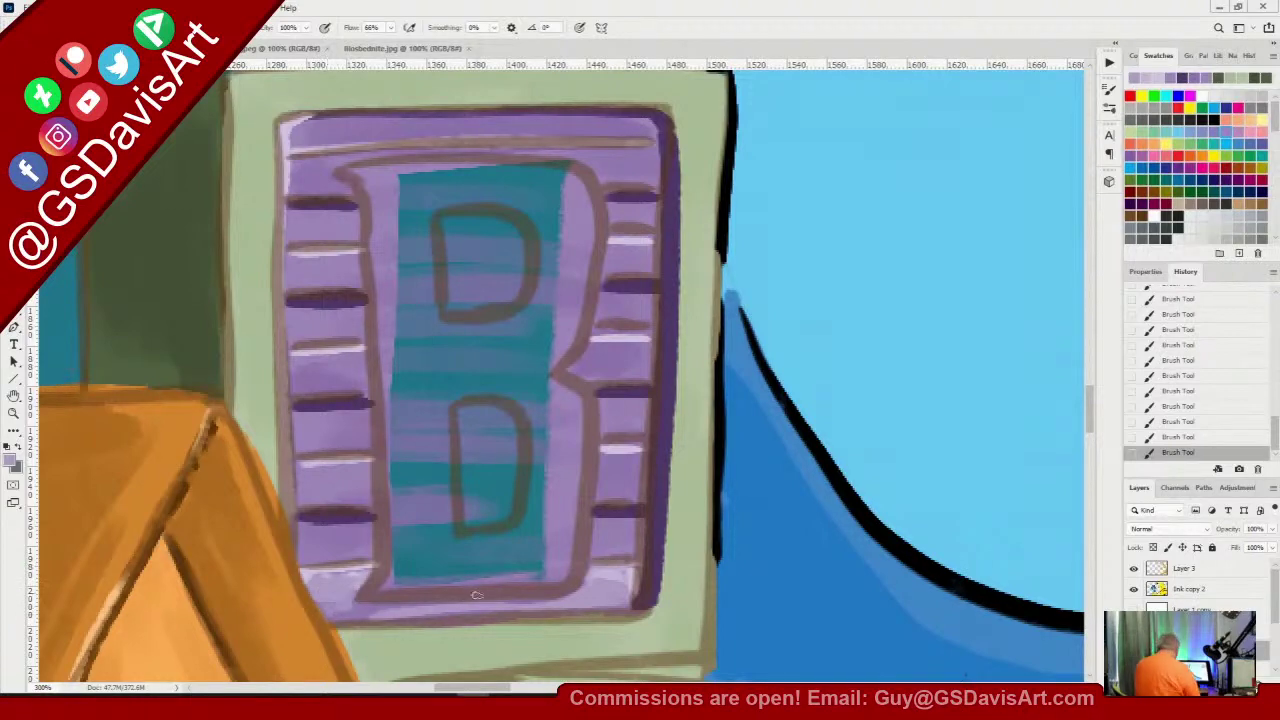
Examine the painted purple panel within the whole scene, then up close on the upper block
key(ctrl+minus)
key(ctrl+minus)
key(ctrl+minus)
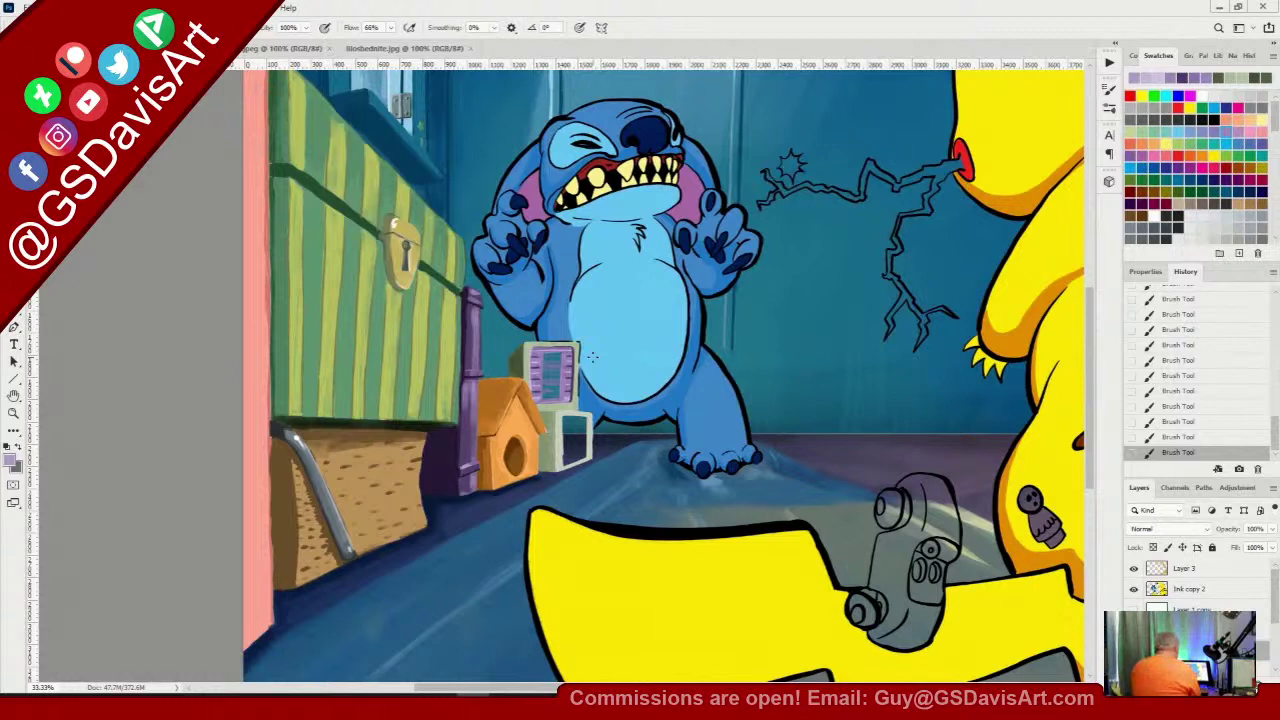
key(ctrl+minus)
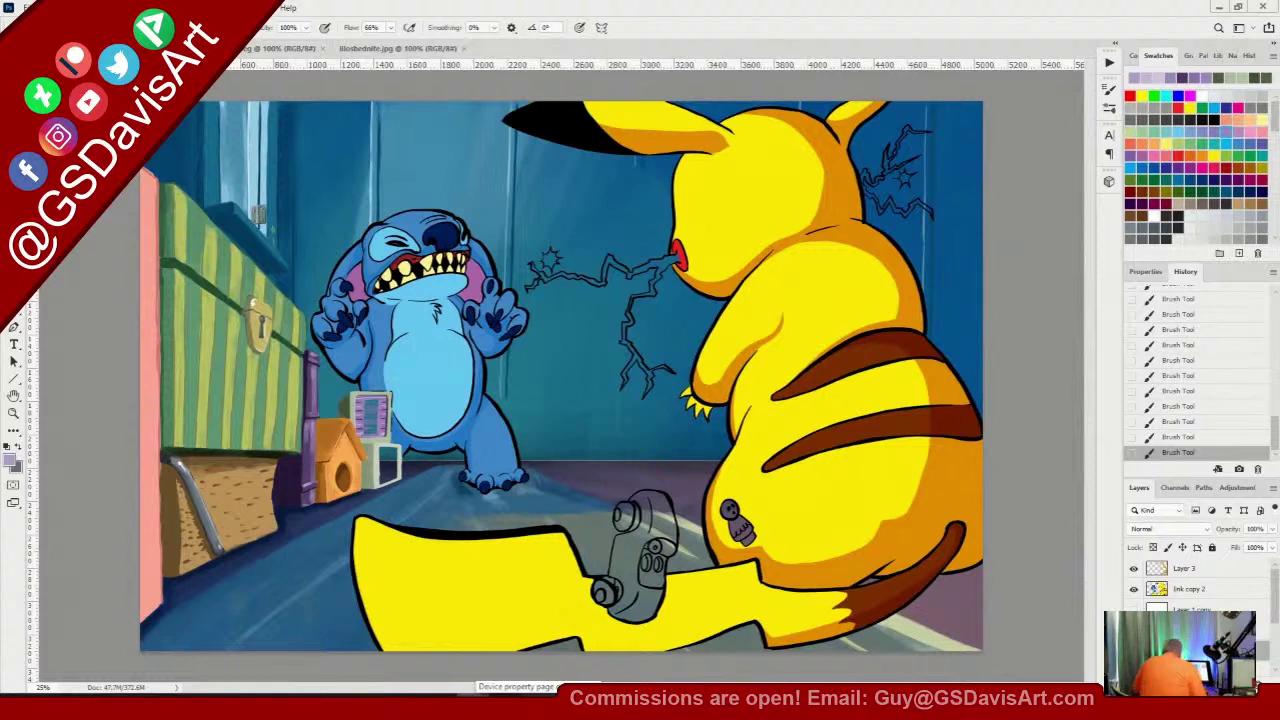
key(ctrl+plus)
key(ctrl+plus)
key(ctrl+plus)
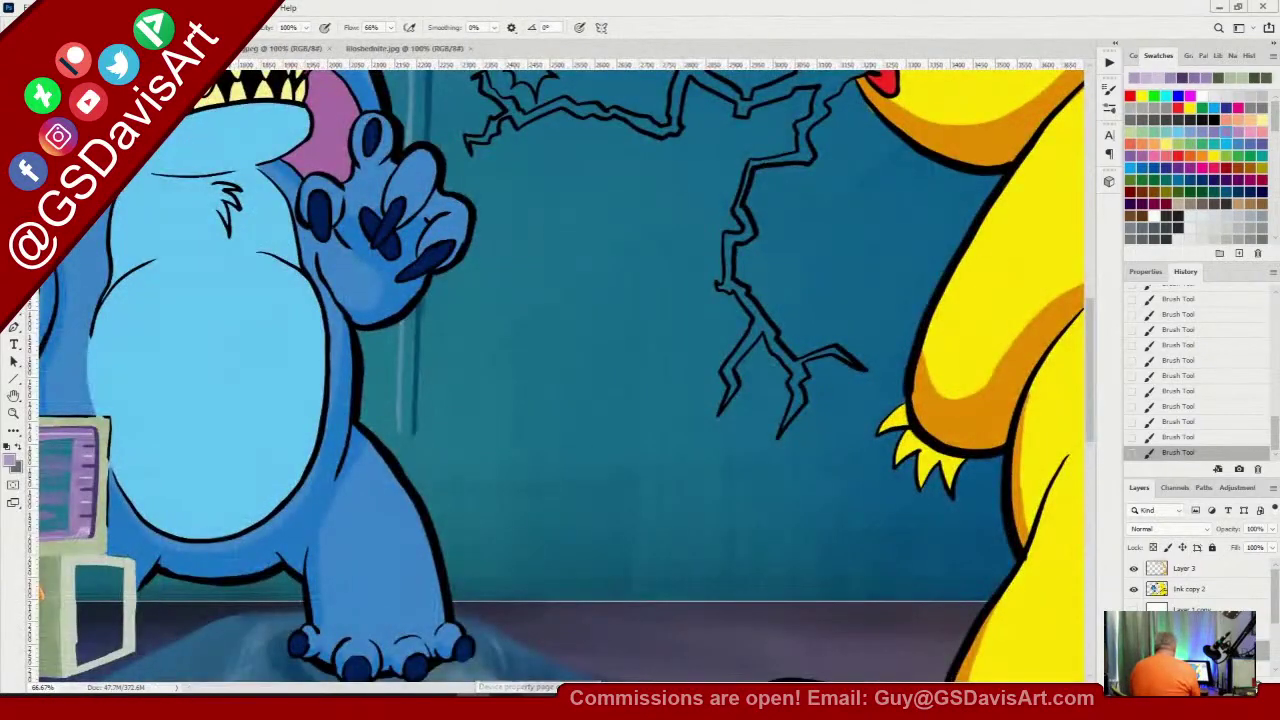
drag(258, 456, 611, 426)
scroll(597, 455, up, 3)
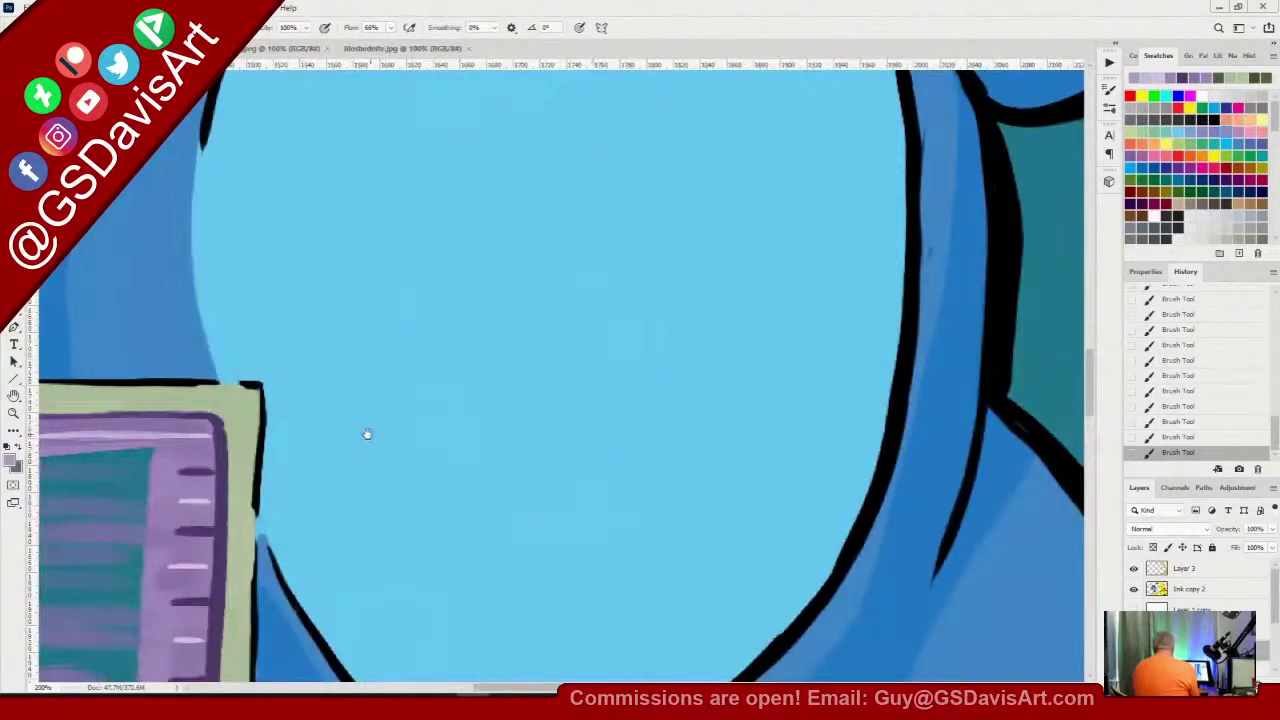
drag(367, 433, 784, 323)
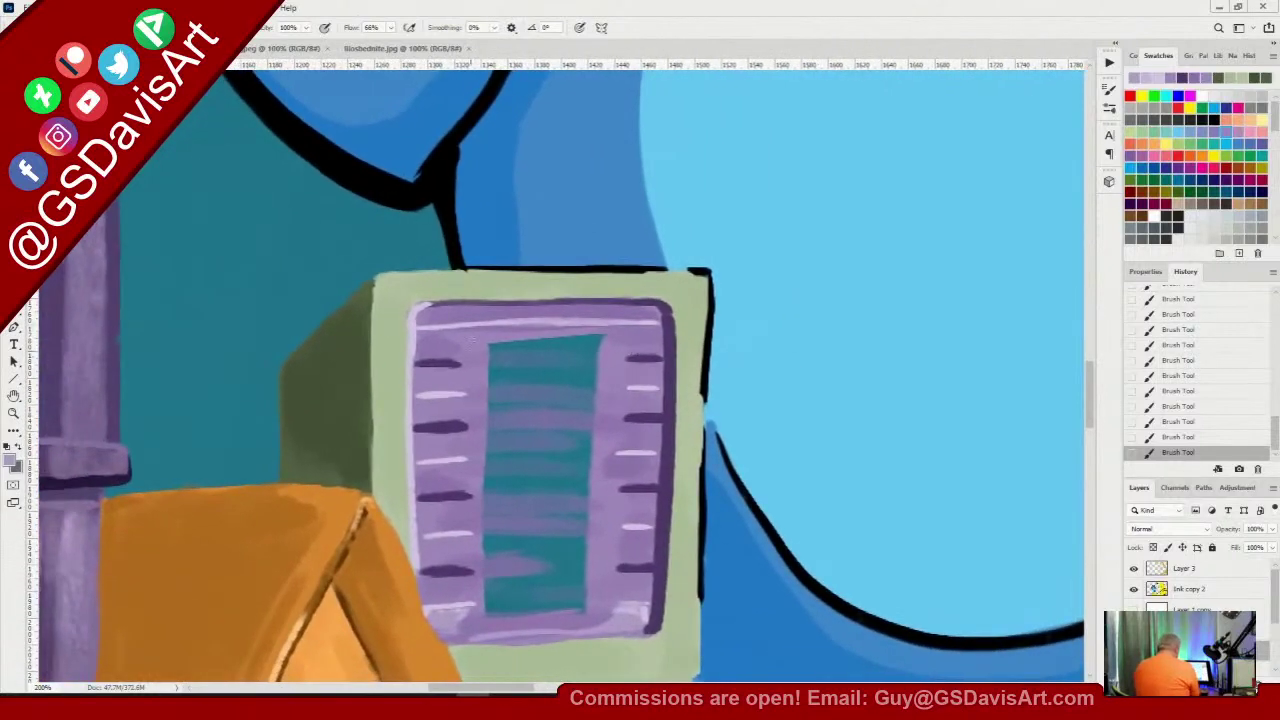
Sample a medium purple from the panel and repaint the short dark purple lines on both sides of the letter B to soften them
key(alt)
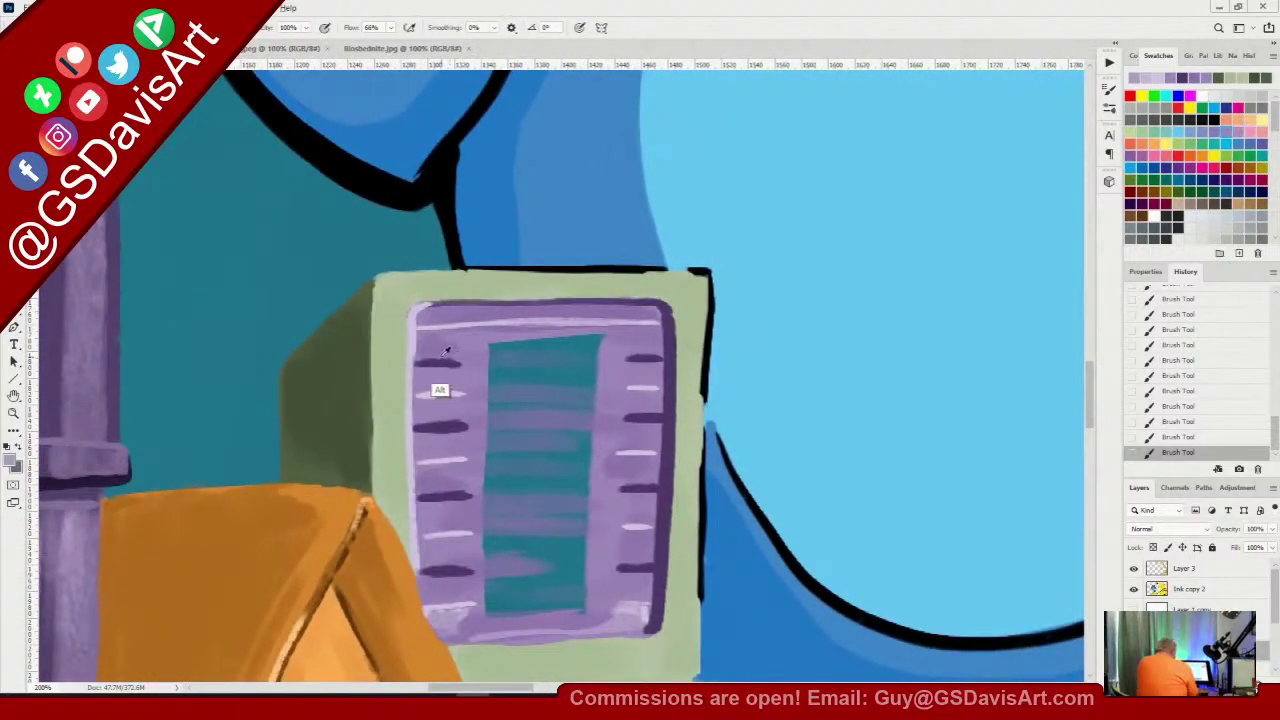
alt+click(446, 352)
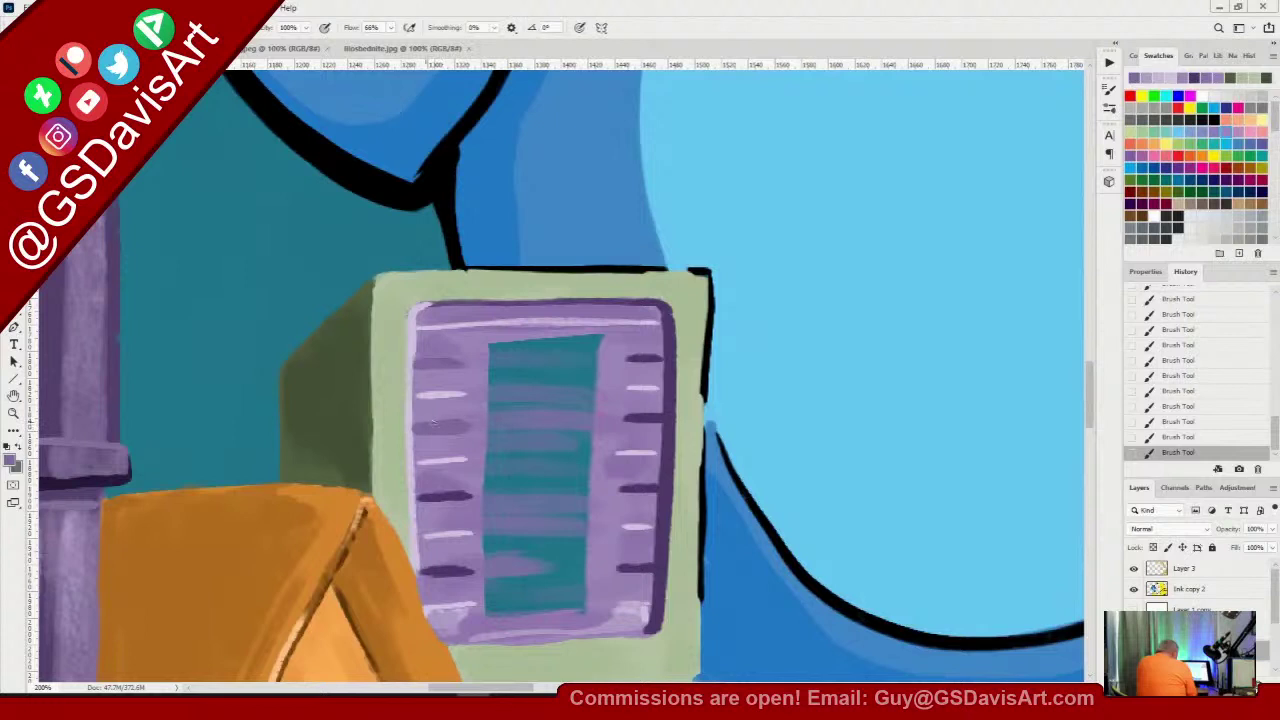
drag(421, 497, 460, 494)
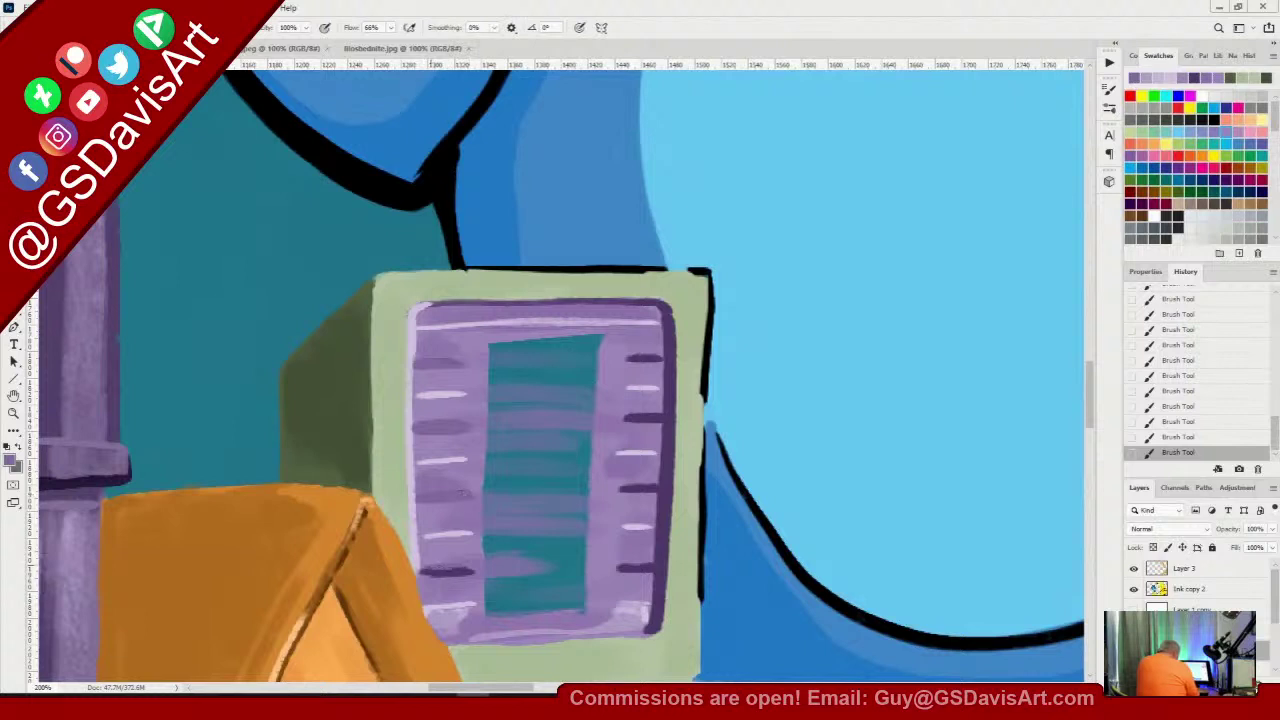
drag(424, 572, 457, 572)
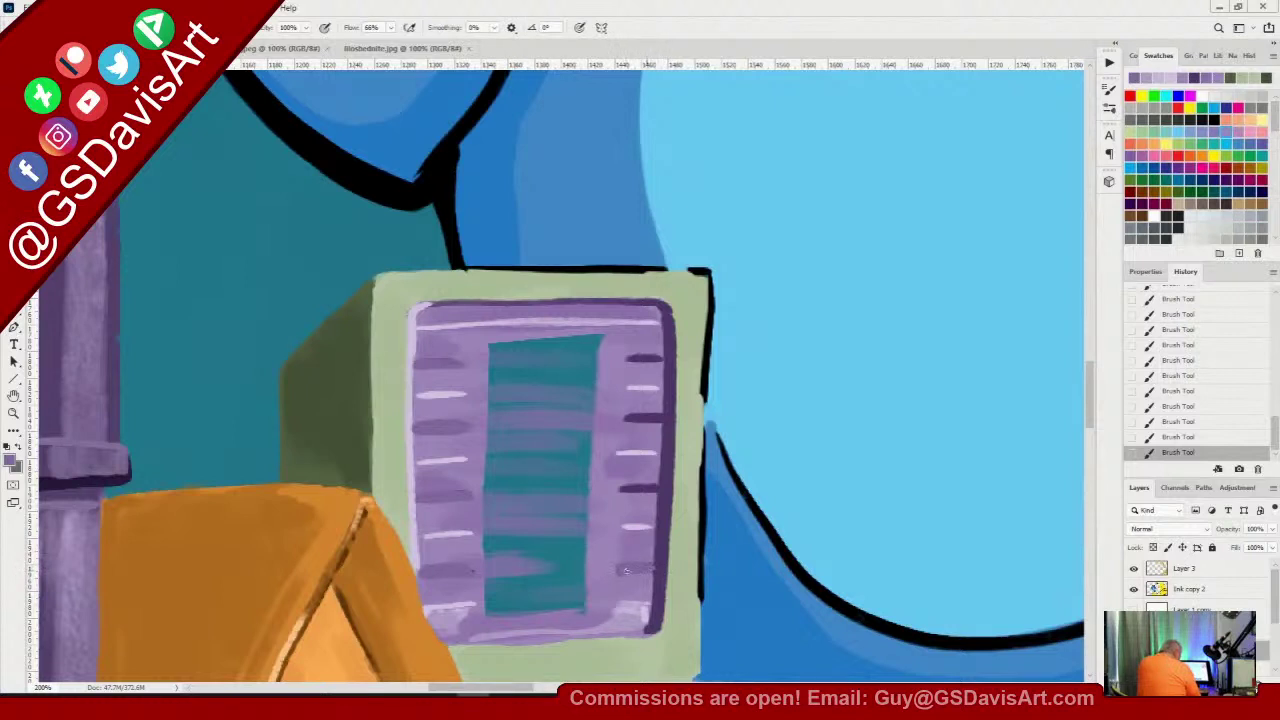
drag(623, 489, 650, 486)
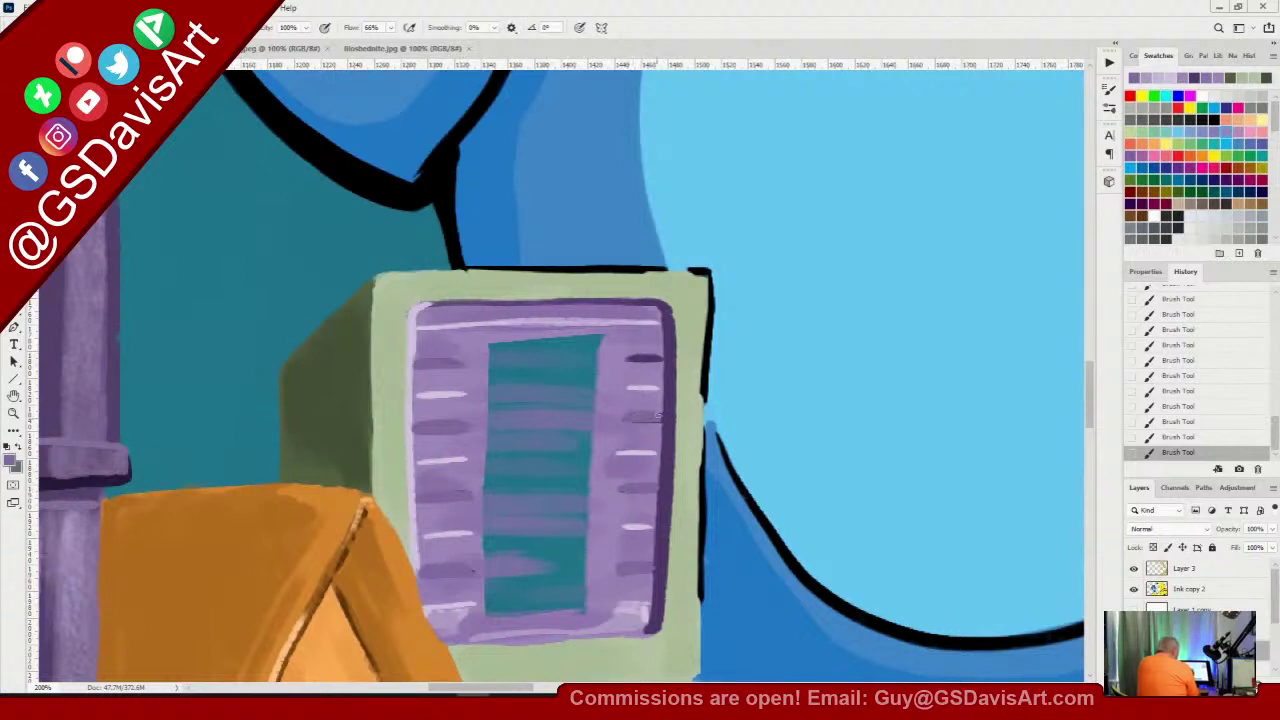
Soften the harsh dark slat stroke and the bright highlight lines on the block's purple panel, sampling a mid purple from the panel
drag(652, 357, 628, 358)
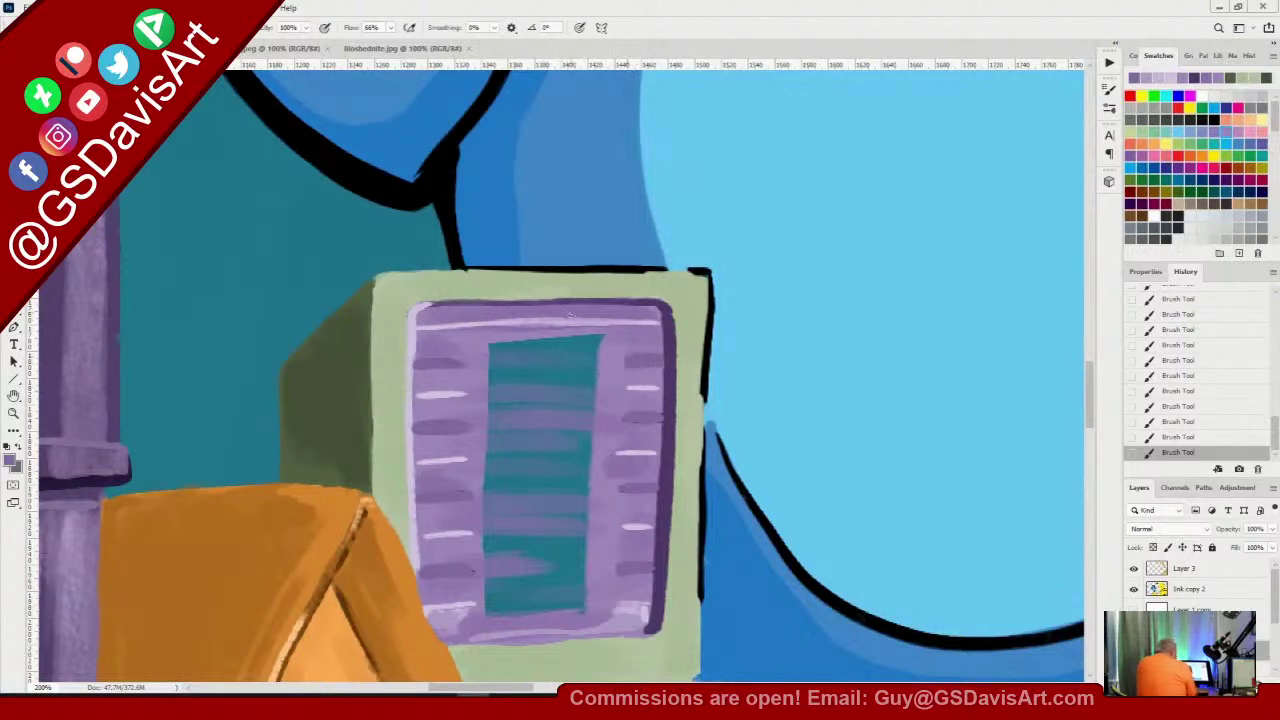
alt+click(571, 312)
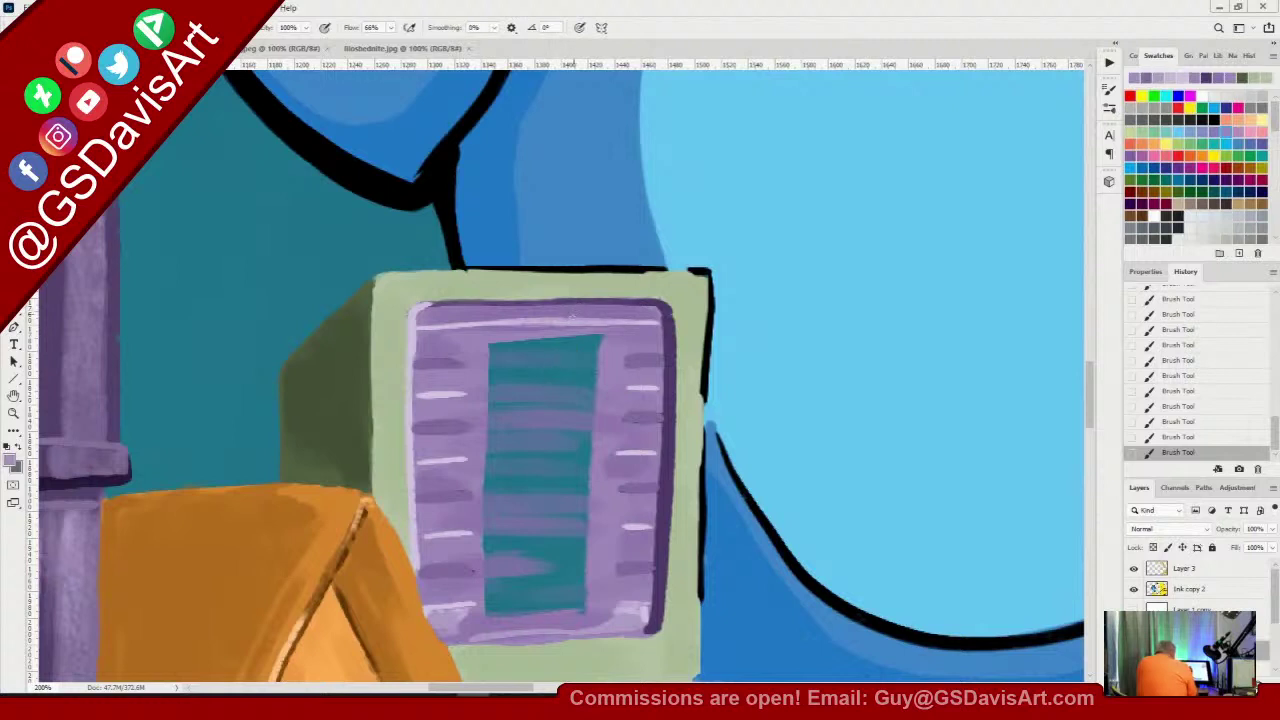
drag(420, 328, 590, 323)
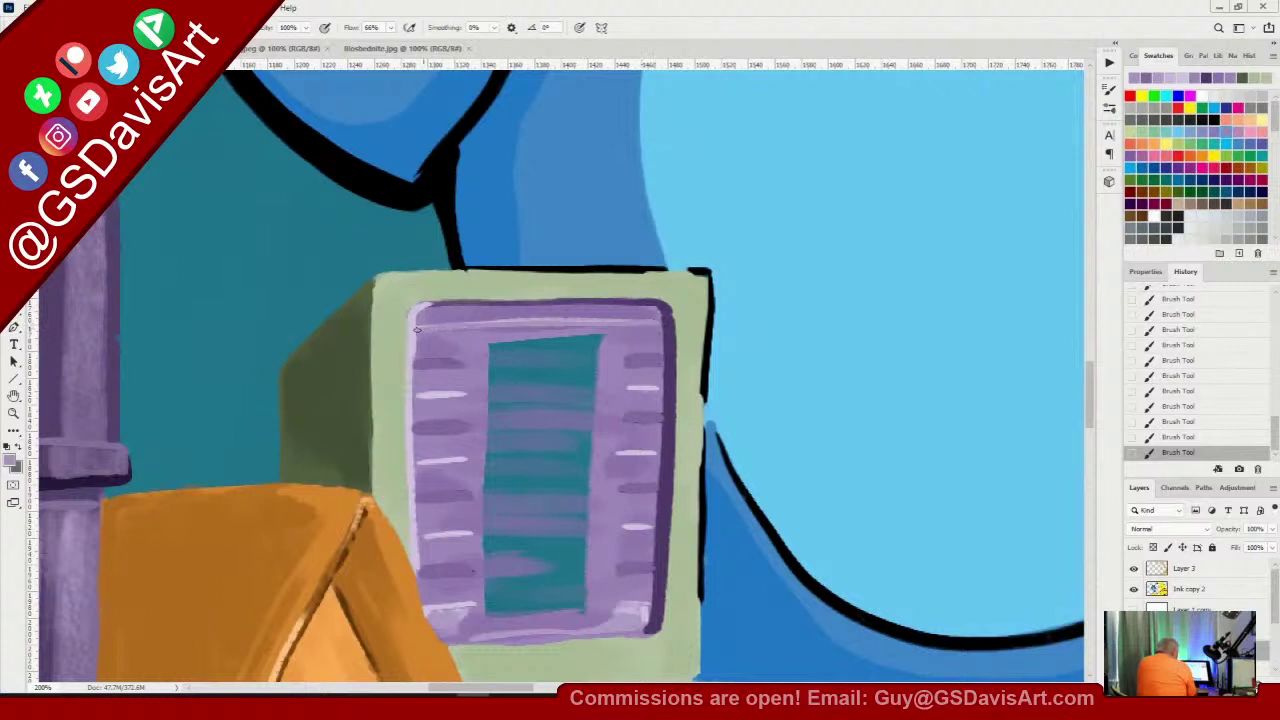
mouse_move(423, 393)
mouse_down()
mouse_move(454, 394)
mouse_move(423, 395)
mouse_up()
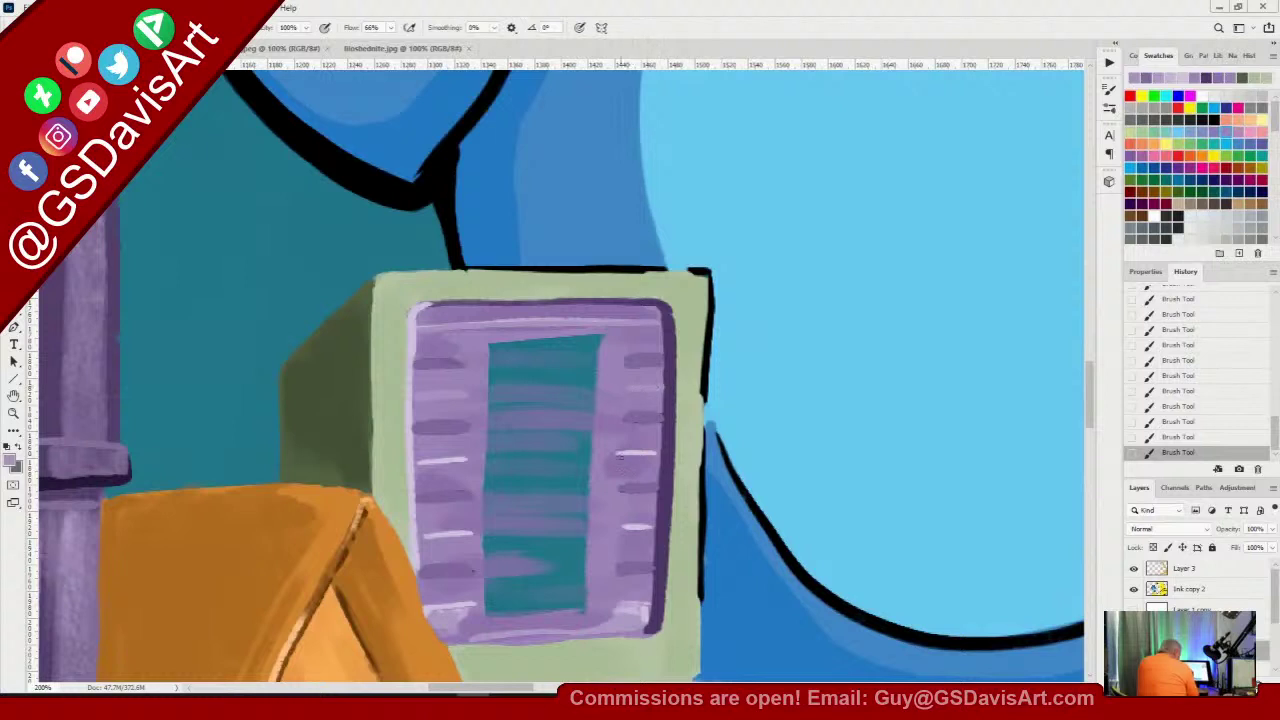
drag(616, 455, 650, 452)
drag(420, 463, 418, 462)
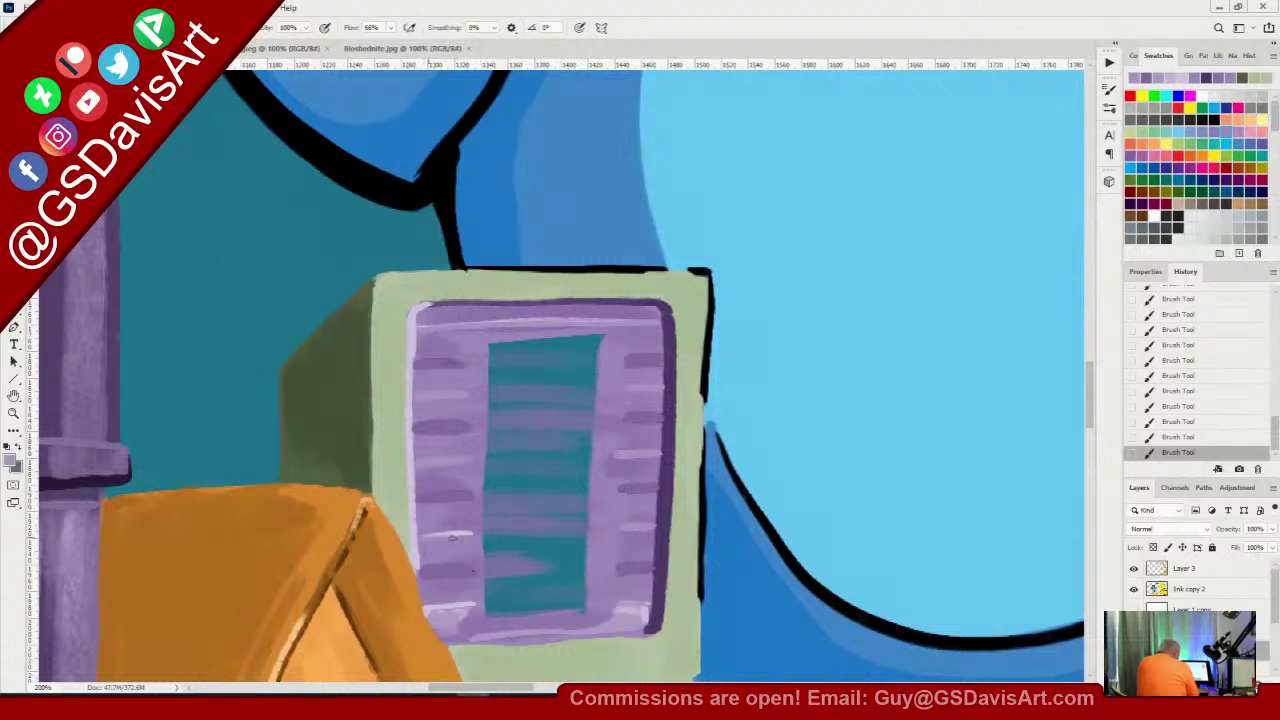
drag(451, 537, 426, 535)
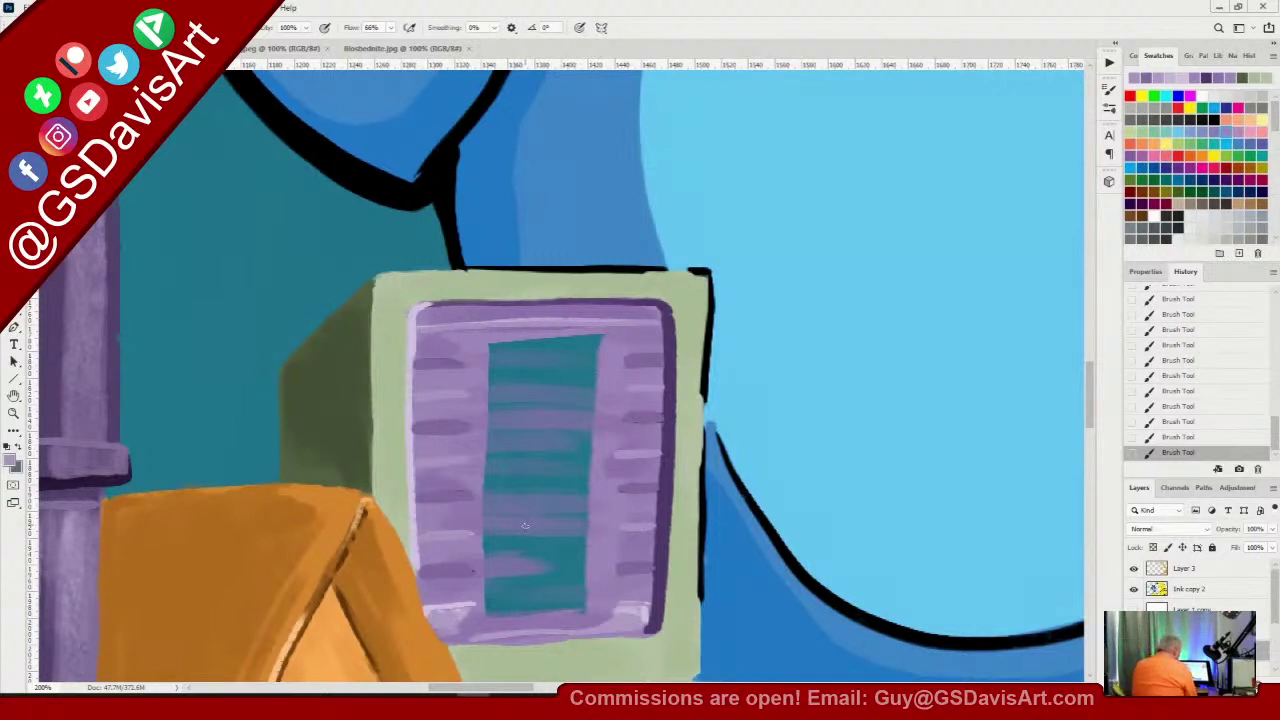
drag(428, 609, 458, 604)
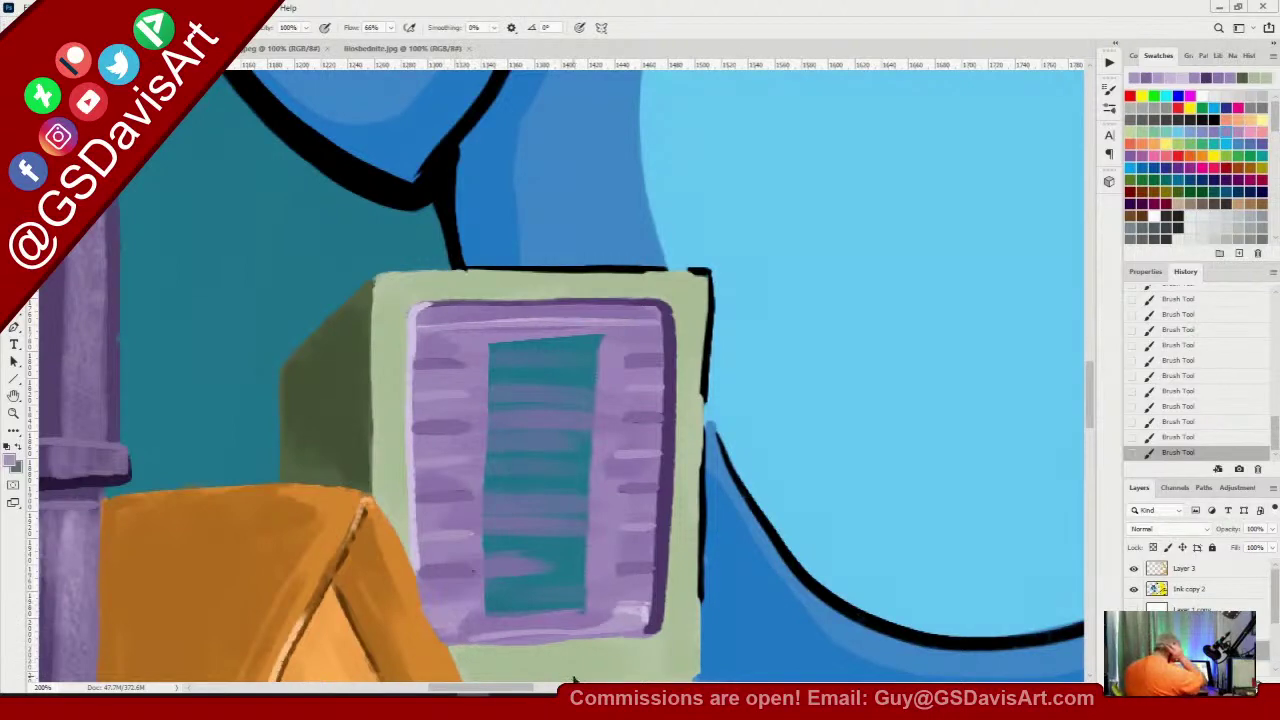
Check how the toy block reads within the whole illustration
key(ctrl+minus)
key(ctrl+minus)
key(ctrl+minus)
key(ctrl+minus)
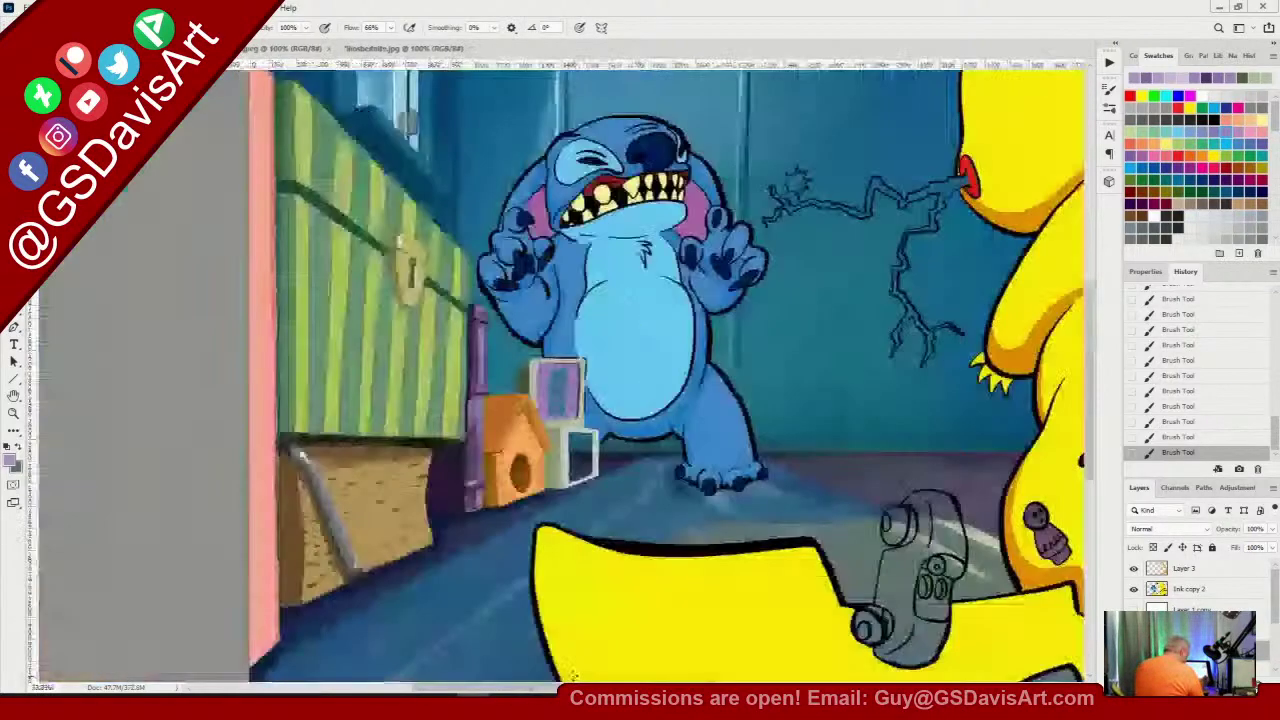
key(ctrl+plus)
key(ctrl+plus)
key(ctrl+plus)
key(ctrl+plus)
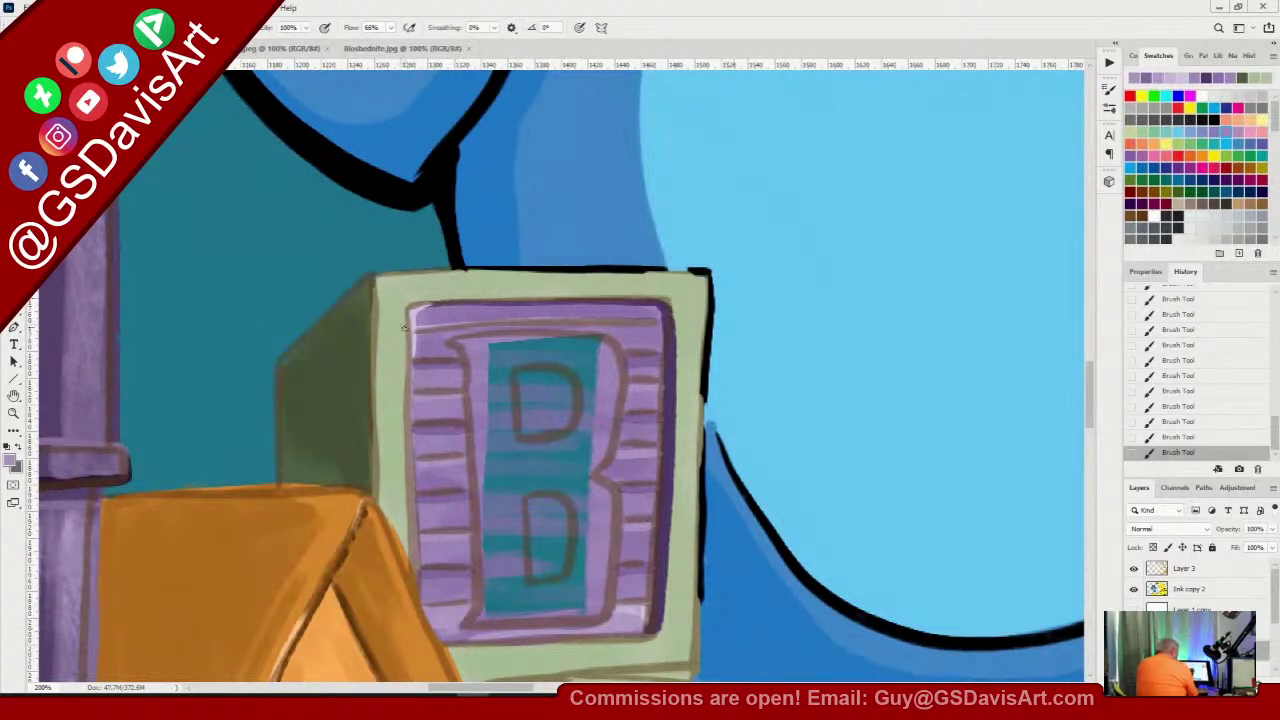
Sample the pale green of the block's frame and paint the left stem of the letter B along the sketch lines
alt+click(396, 292)
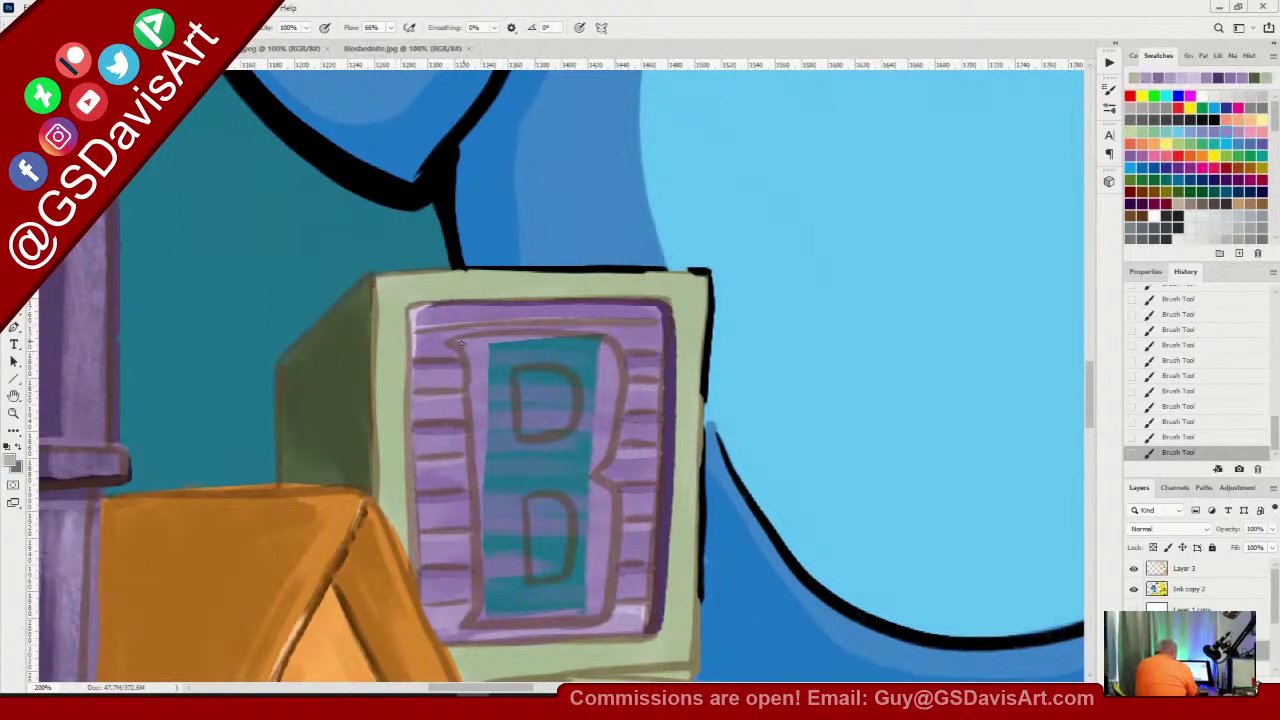
mouse_move(466, 348)
mouse_down()
mouse_move(484, 450)
mouse_move(476, 424)
mouse_move(481, 605)
mouse_up()
mouse_move(477, 376)
mouse_down()
mouse_move(482, 586)
mouse_move(491, 394)
mouse_move(489, 534)
mouse_move(500, 444)
mouse_move(494, 524)
mouse_up()
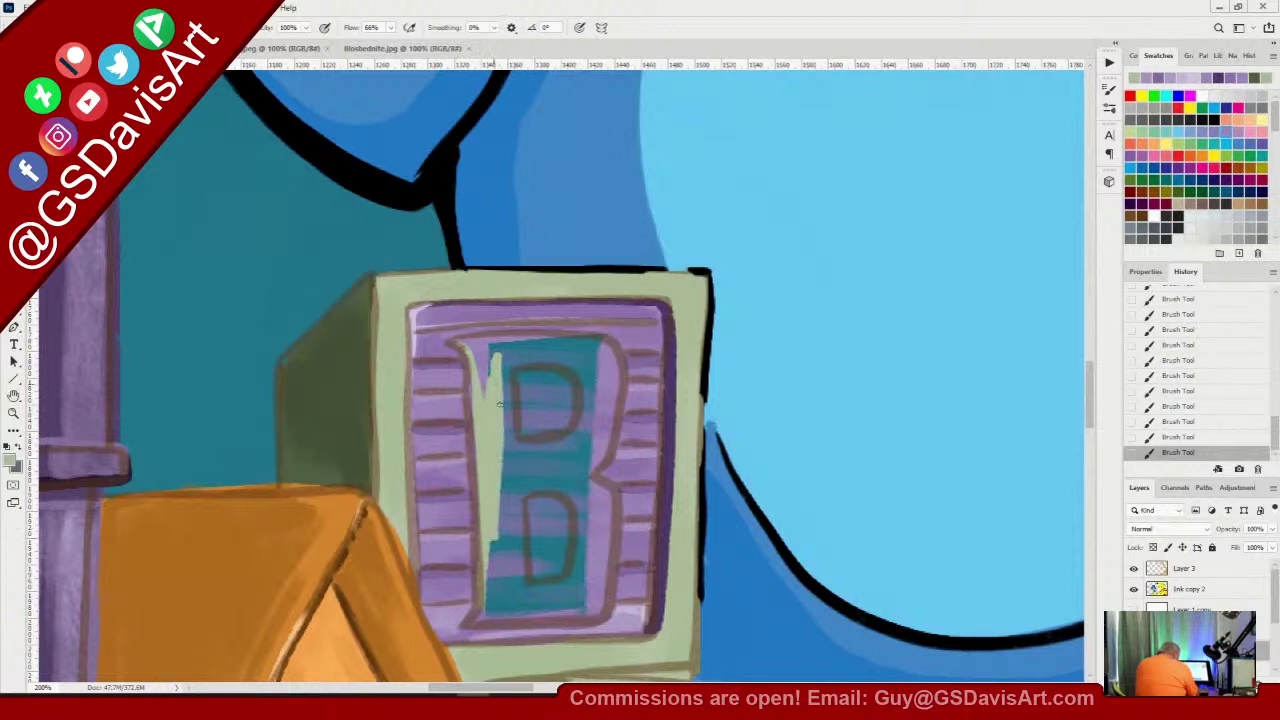
drag(501, 404, 497, 605)
mouse_move(494, 538)
mouse_down()
mouse_move(493, 590)
mouse_move(490, 572)
mouse_up()
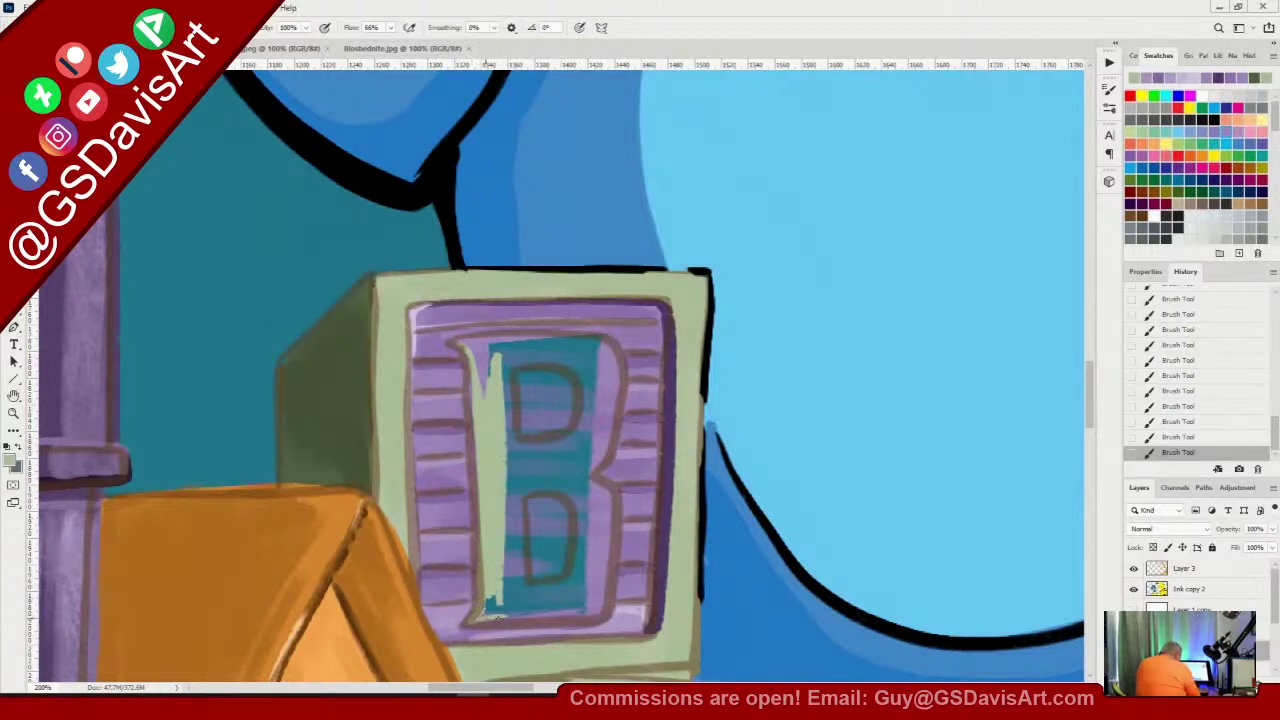
drag(497, 617, 480, 621)
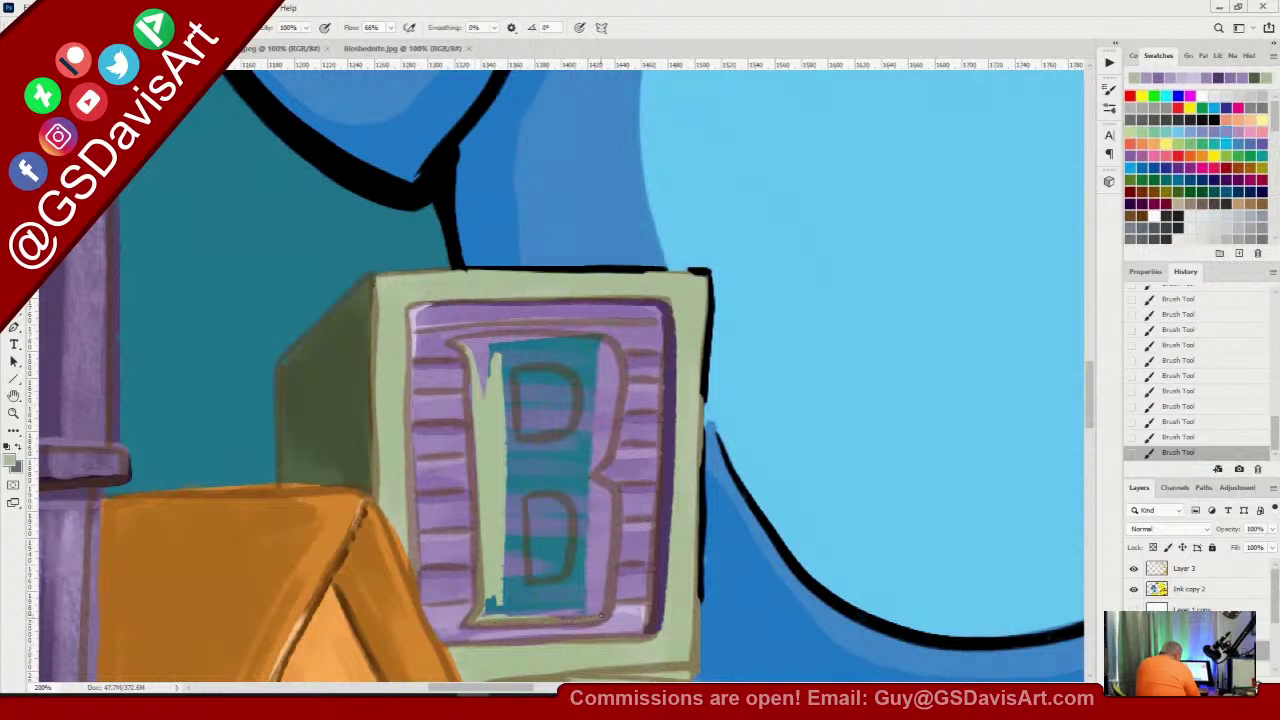
Widen the B's stem and outline its top edge and both bowls in pale green along the sketch
drag(613, 503, 615, 566)
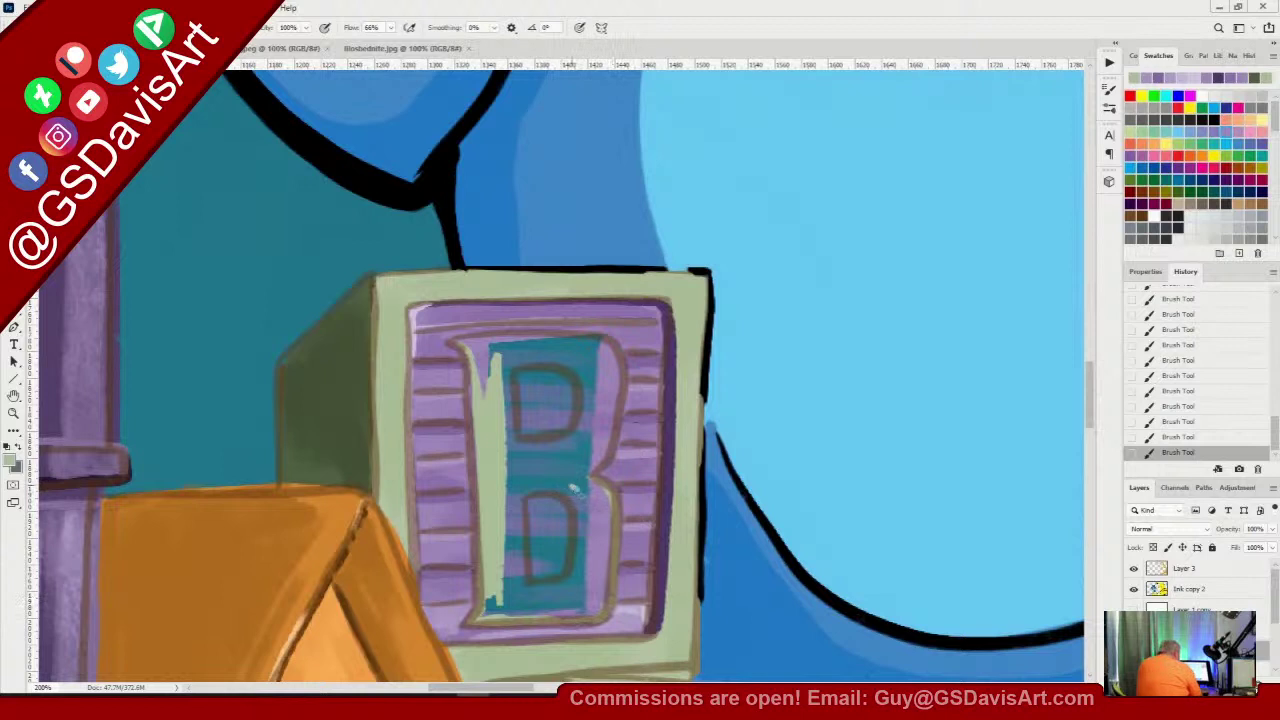
mouse_move(575, 488)
mouse_down()
mouse_move(583, 566)
mouse_move(559, 584)
mouse_move(521, 584)
mouse_move(577, 584)
mouse_up()
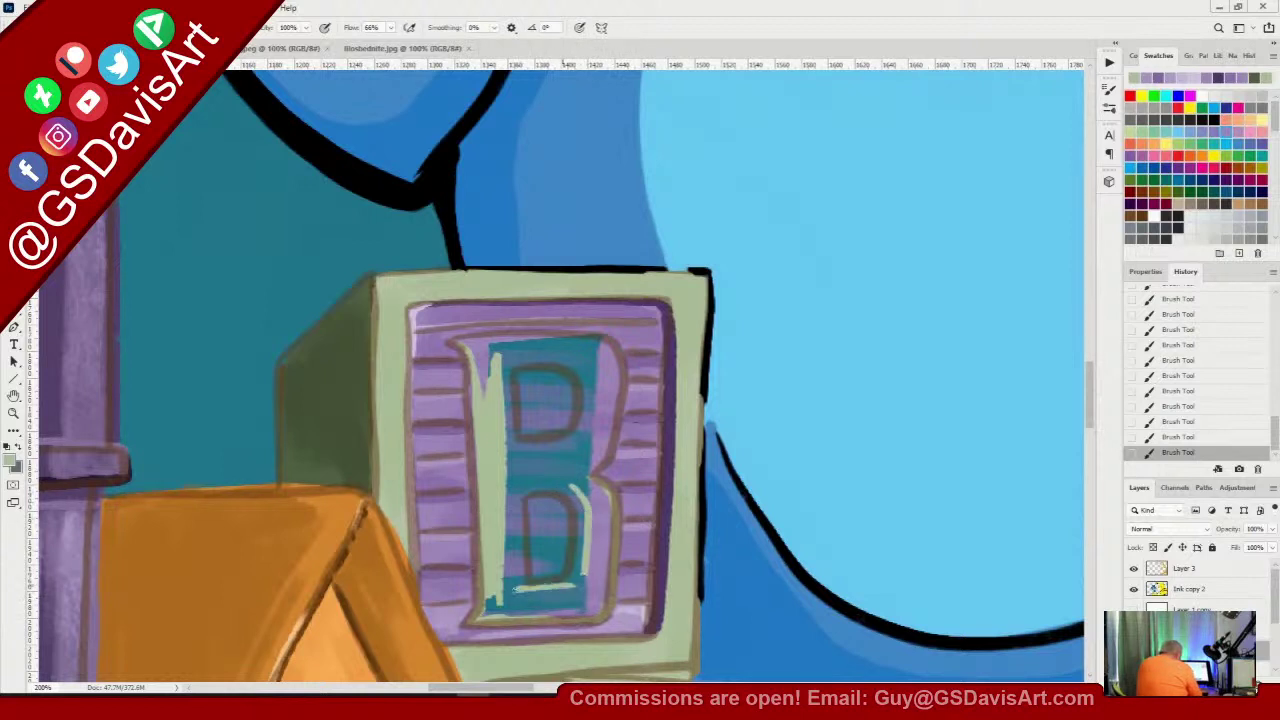
drag(505, 352, 503, 612)
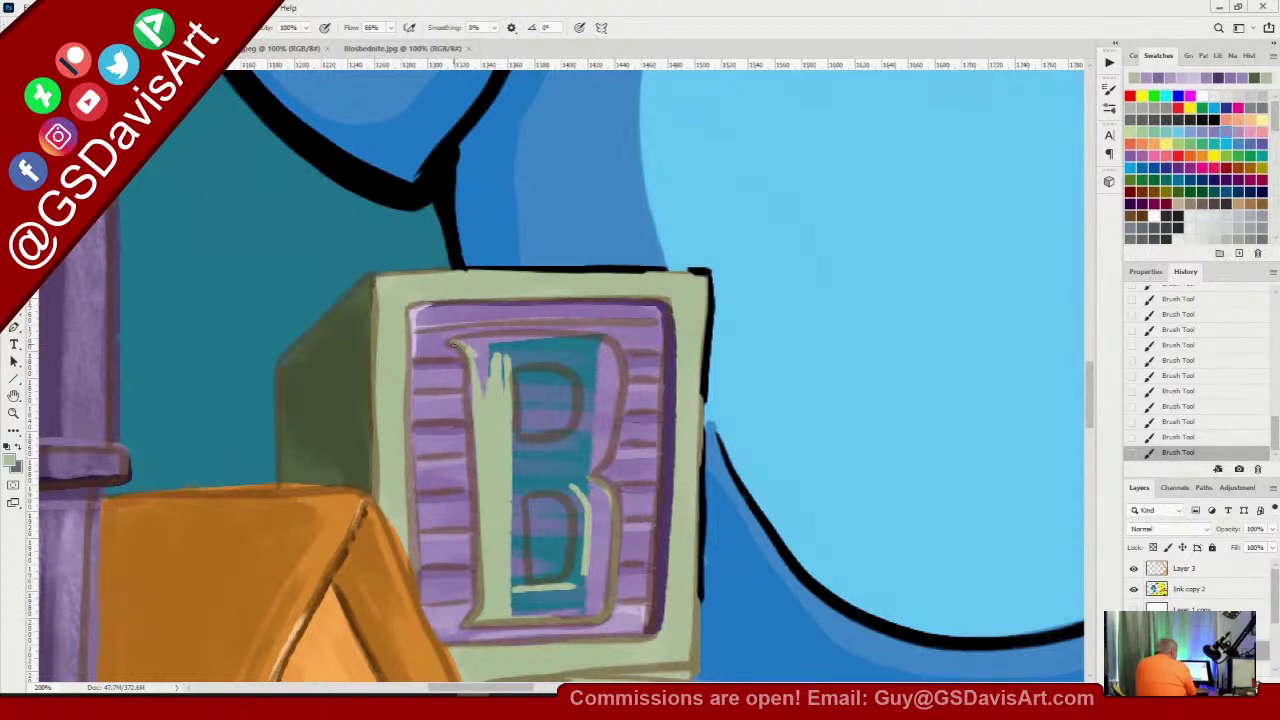
drag(453, 345, 584, 338)
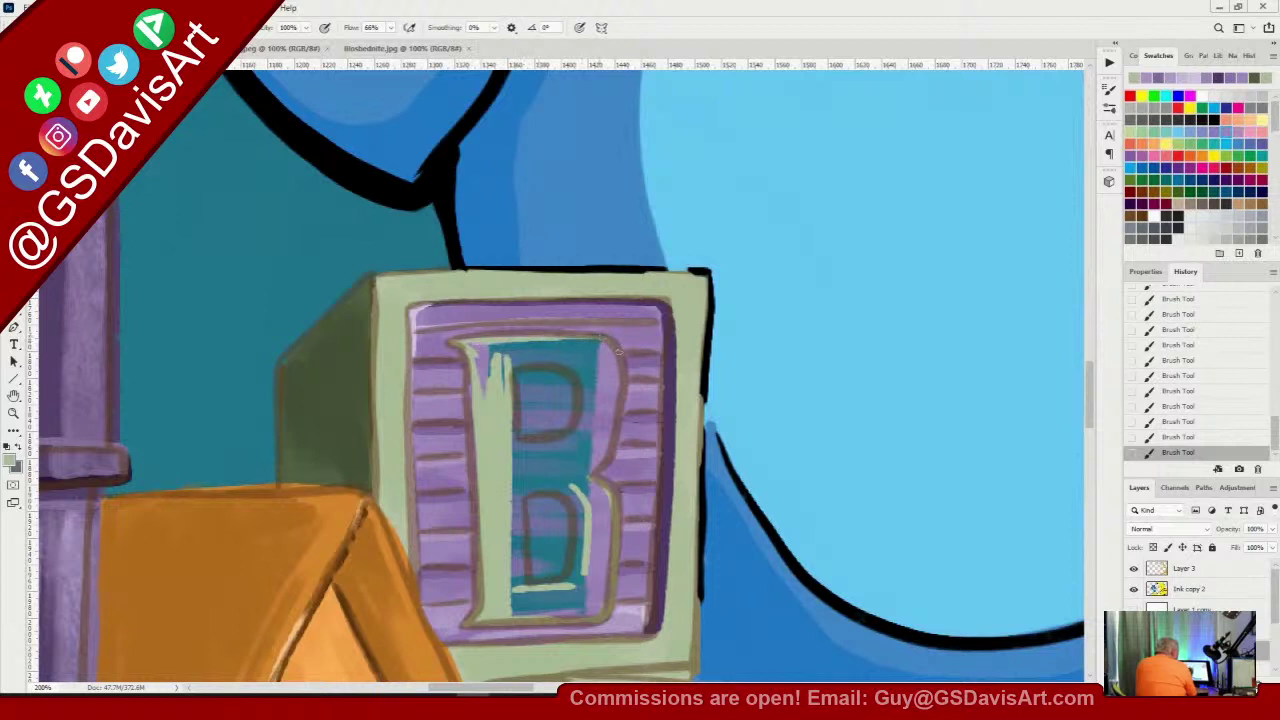
drag(615, 384, 614, 426)
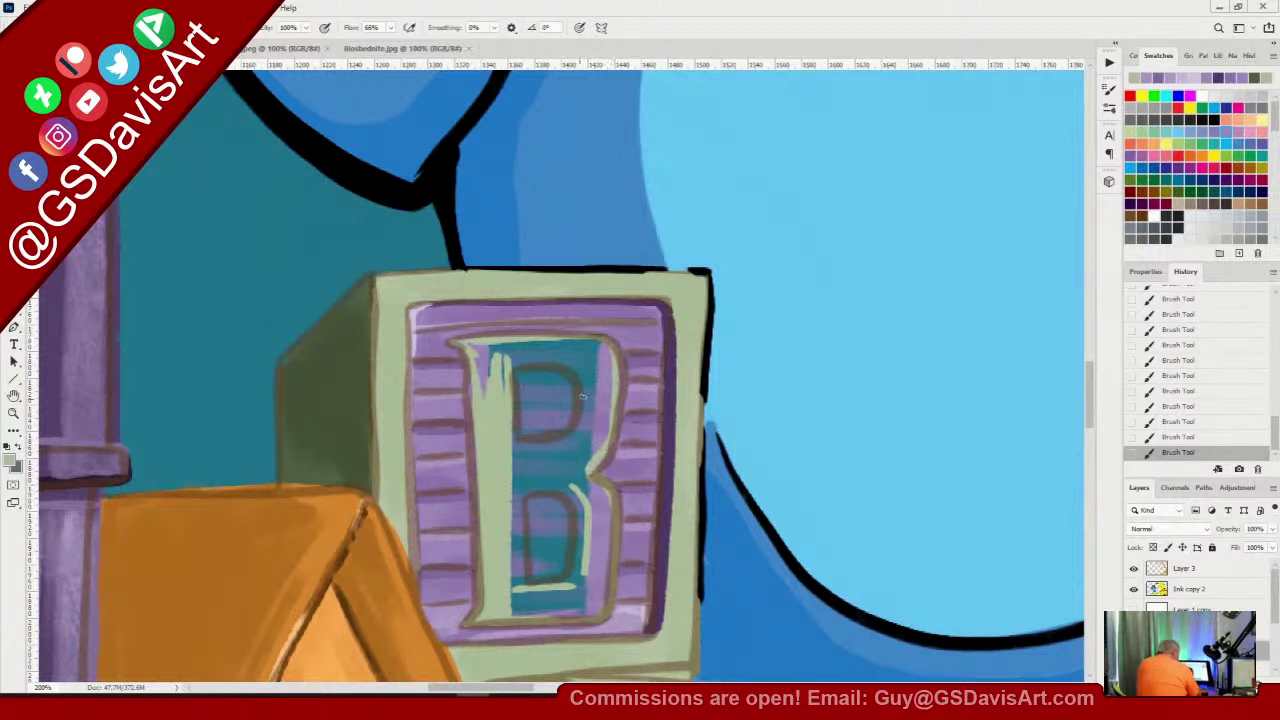
mouse_move(583, 366)
mouse_down()
mouse_move(573, 446)
mouse_move(518, 458)
mouse_move(514, 486)
mouse_up()
Enlarge the Watercolor brush to 23 px and fill the body of the letter B with pale green
right_click(545, 458)
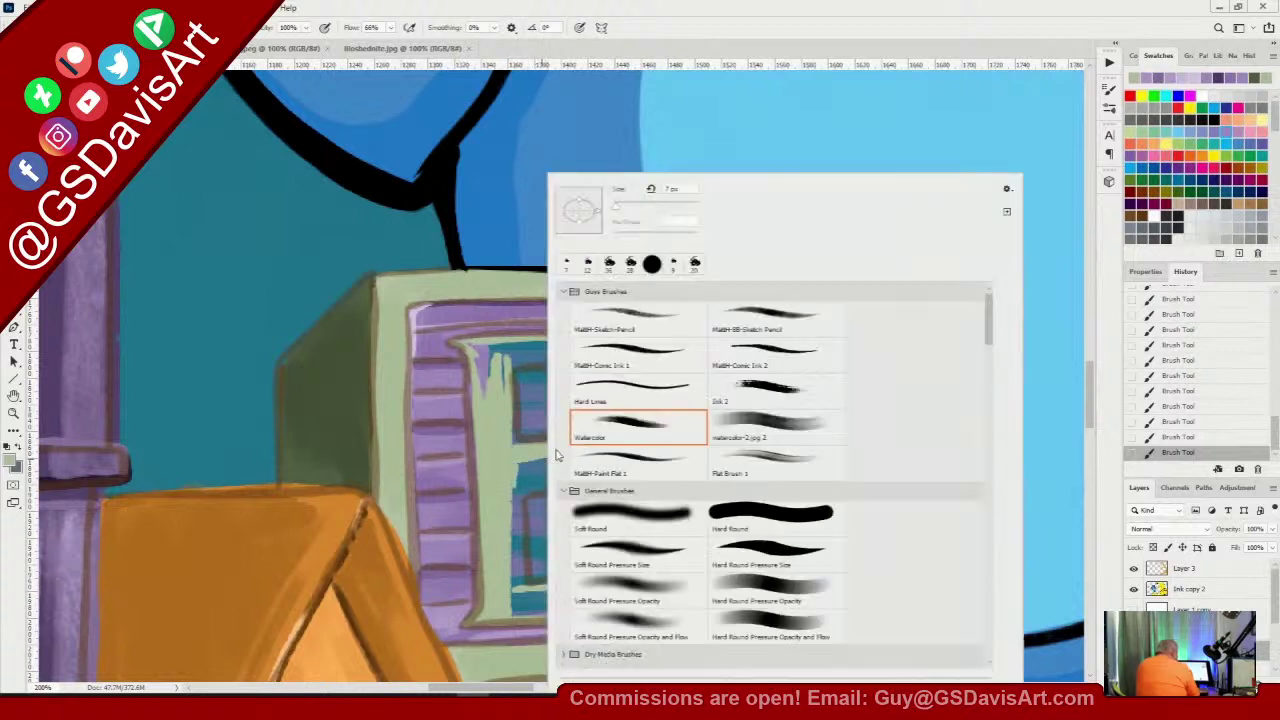
click(630, 212)
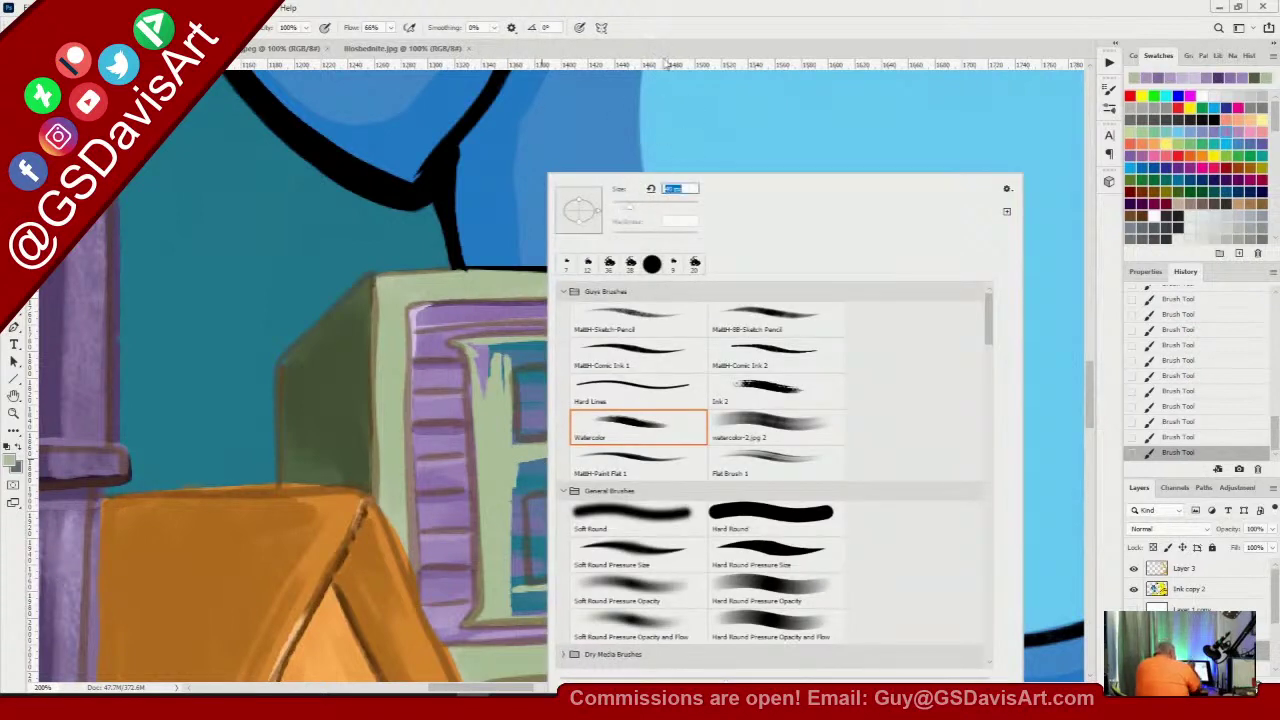
click(538, 287)
right_click(612, 354)
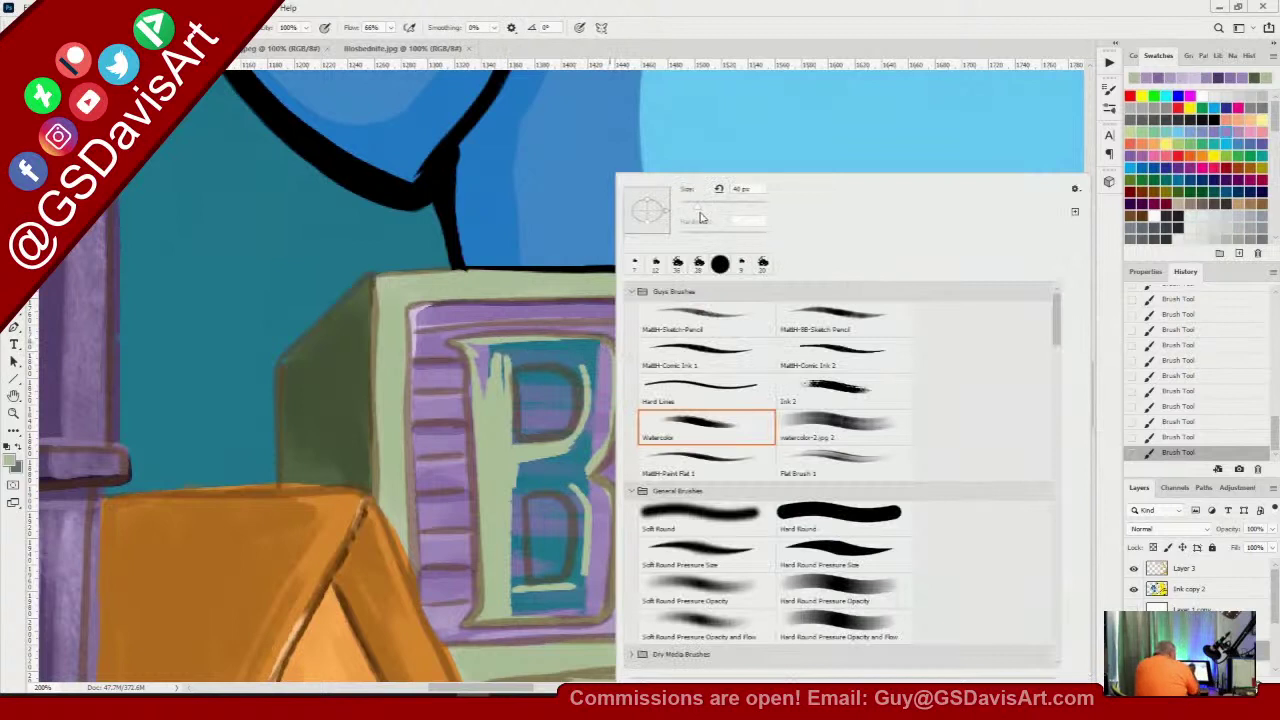
click(692, 210)
click(646, 106)
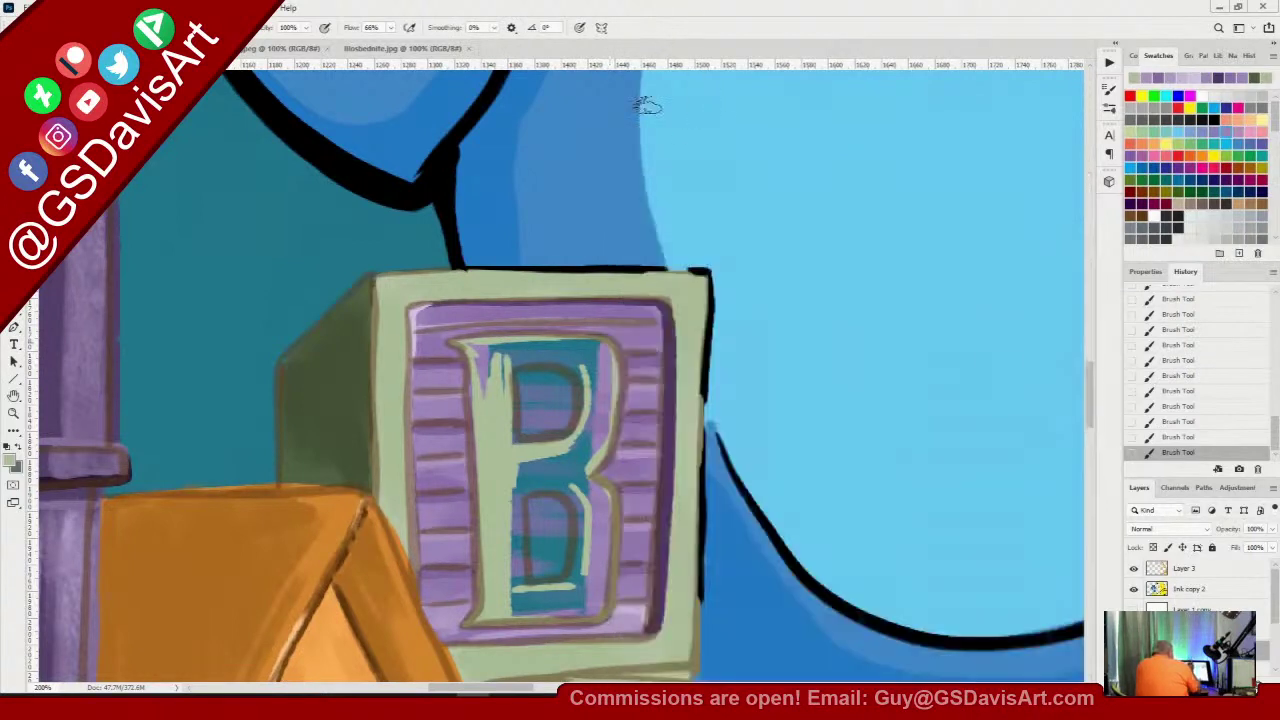
mouse_move(478, 349)
mouse_down()
mouse_move(562, 348)
mouse_move(512, 353)
mouse_move(580, 370)
mouse_move(594, 408)
mouse_move(565, 348)
mouse_move(598, 350)
mouse_move(596, 425)
mouse_move(585, 455)
mouse_move(593, 413)
mouse_move(565, 462)
mouse_move(592, 395)
mouse_move(578, 358)
mouse_up()
mouse_move(477, 359)
mouse_down()
mouse_move(488, 434)
mouse_move(466, 347)
mouse_up()
mouse_move(528, 468)
mouse_down()
mouse_move(605, 493)
mouse_move(560, 480)
mouse_move(592, 502)
mouse_move(592, 602)
mouse_move(592, 485)
mouse_move(602, 520)
mouse_move(587, 595)
mouse_move(520, 593)
mouse_move(568, 602)
mouse_move(533, 608)
mouse_move(560, 597)
mouse_up()
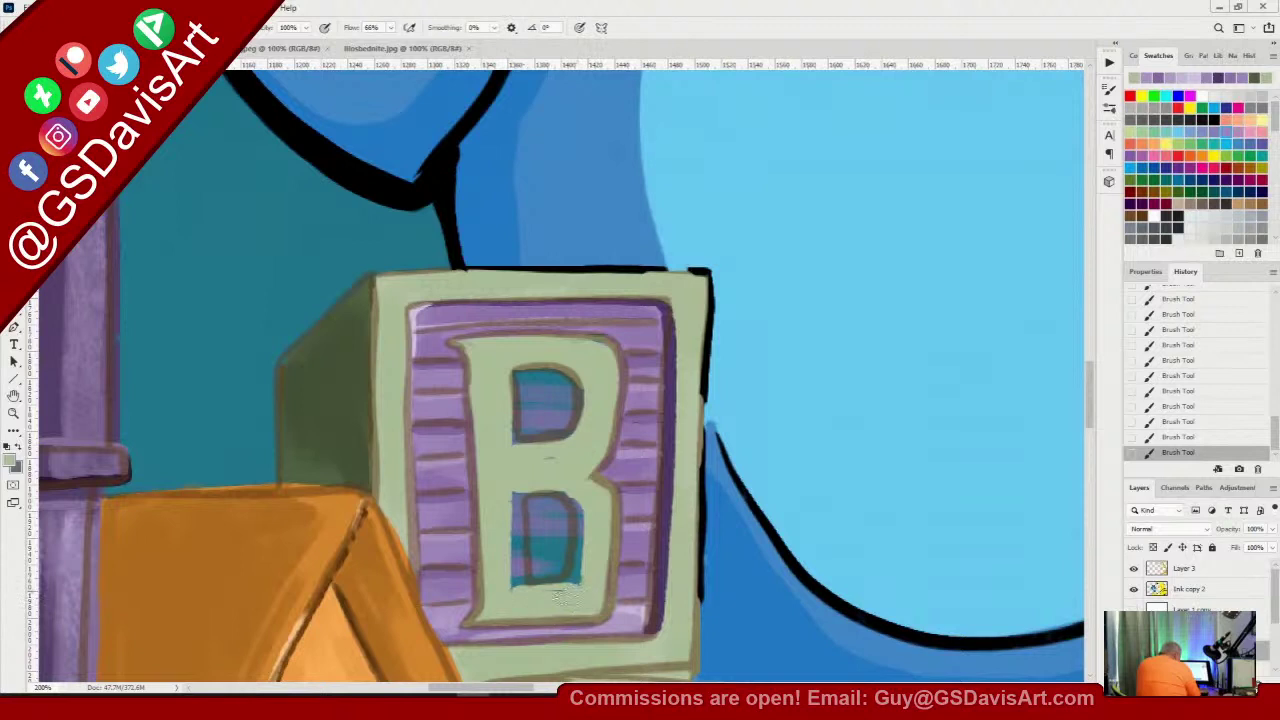
drag(503, 499, 503, 603)
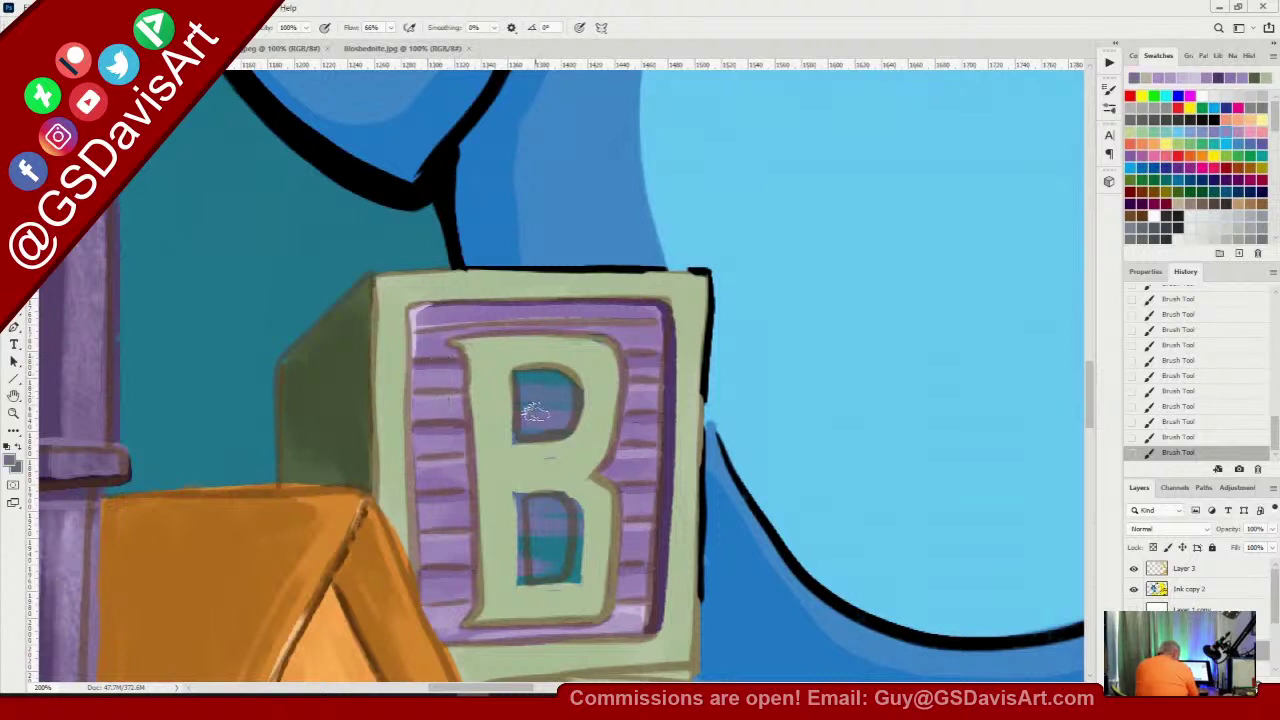
Reduce the brush to 14 px and fill the two openings of the letter B with muted purple
right_click(537, 385)
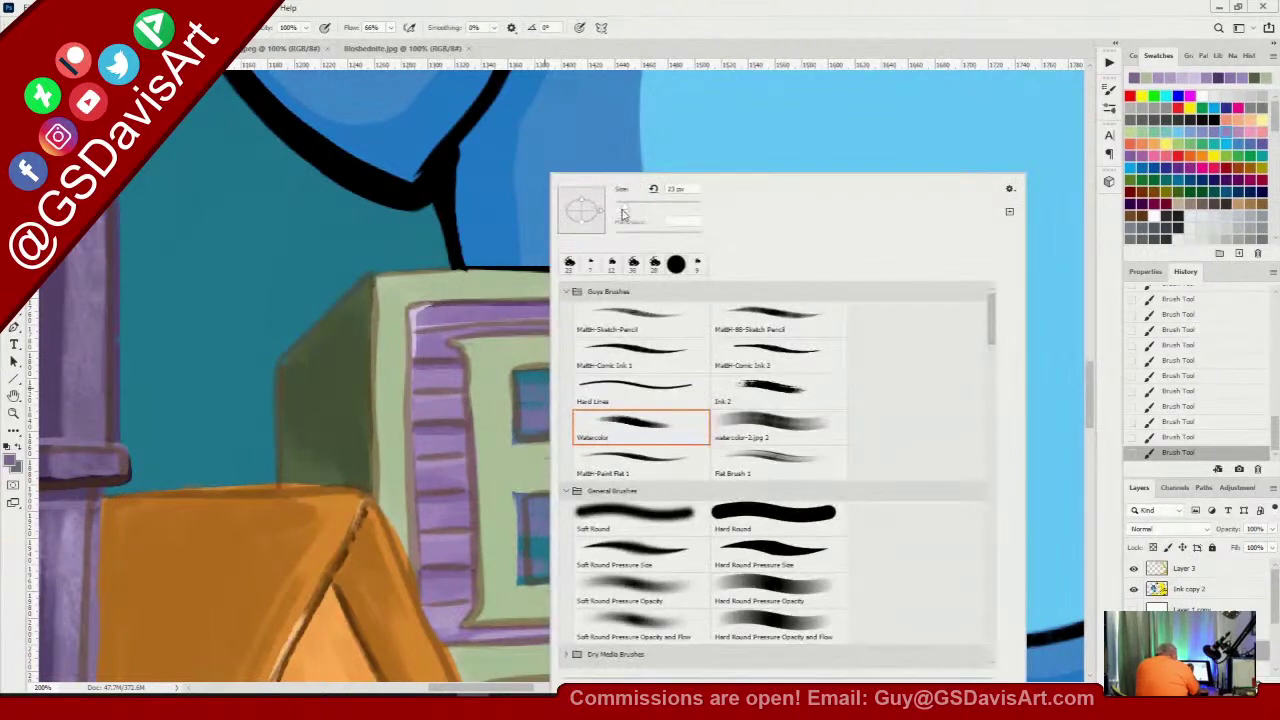
drag(620, 209, 614, 208)
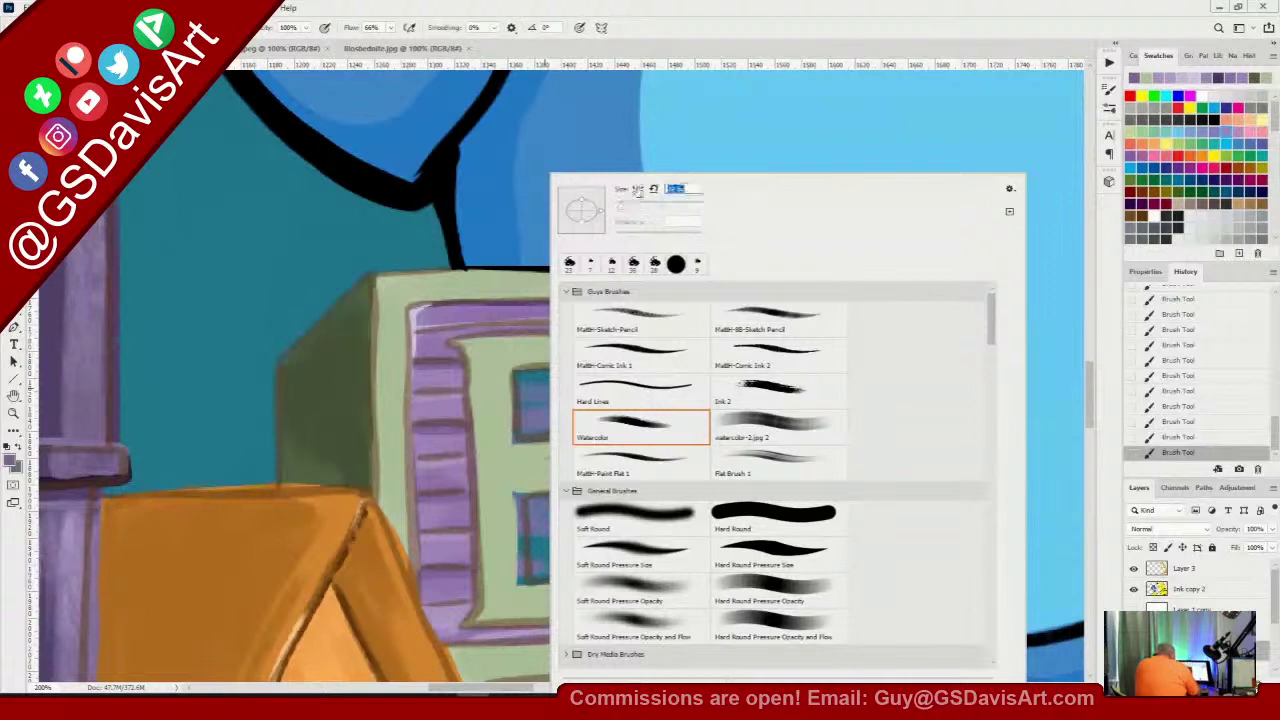
click(524, 380)
mouse_move(523, 380)
mouse_down()
mouse_move(560, 400)
mouse_move(539, 374)
mouse_move(565, 383)
mouse_move(566, 411)
mouse_move(566, 382)
mouse_move(565, 425)
mouse_move(522, 434)
mouse_move(523, 401)
mouse_move(553, 410)
mouse_up()
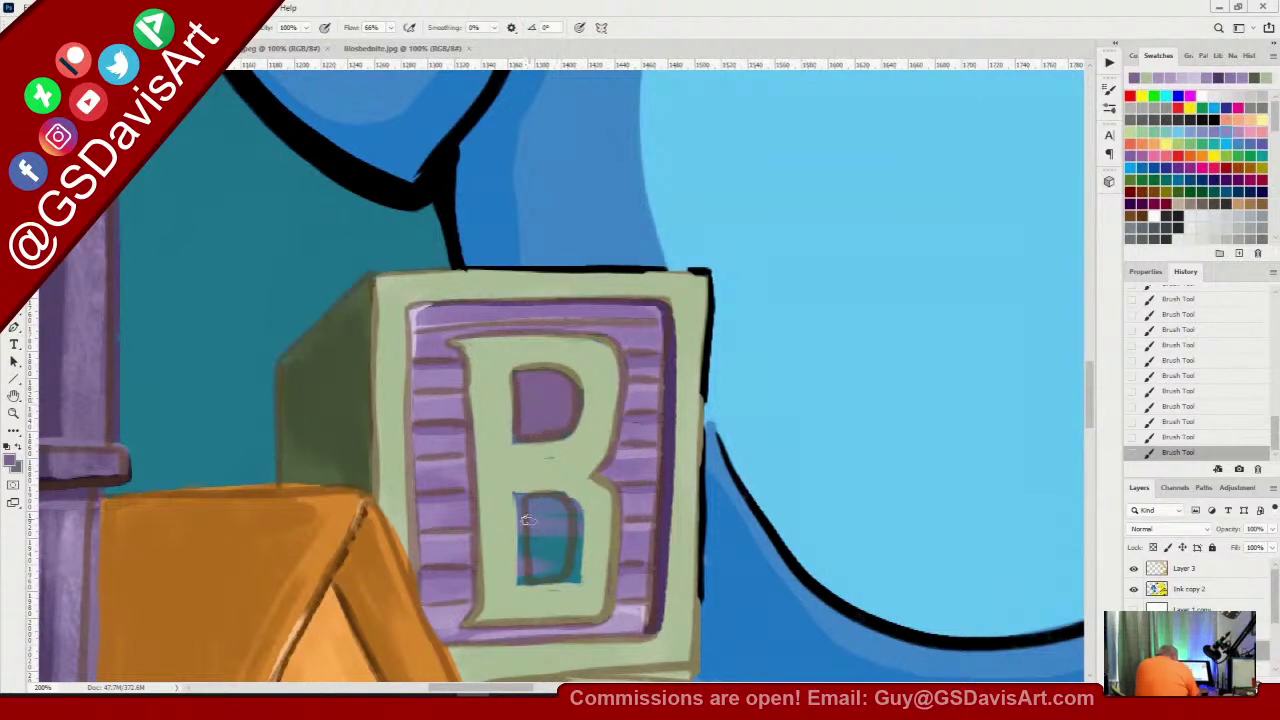
mouse_move(525, 505)
mouse_down()
mouse_move(522, 579)
mouse_move(521, 499)
mouse_move(565, 507)
mouse_move(571, 522)
mouse_move(561, 574)
mouse_move(529, 542)
mouse_move(551, 555)
mouse_move(569, 539)
mouse_move(564, 569)
mouse_move(547, 552)
mouse_move(525, 569)
mouse_move(565, 572)
mouse_move(573, 542)
mouse_move(573, 555)
mouse_move(527, 565)
mouse_up()
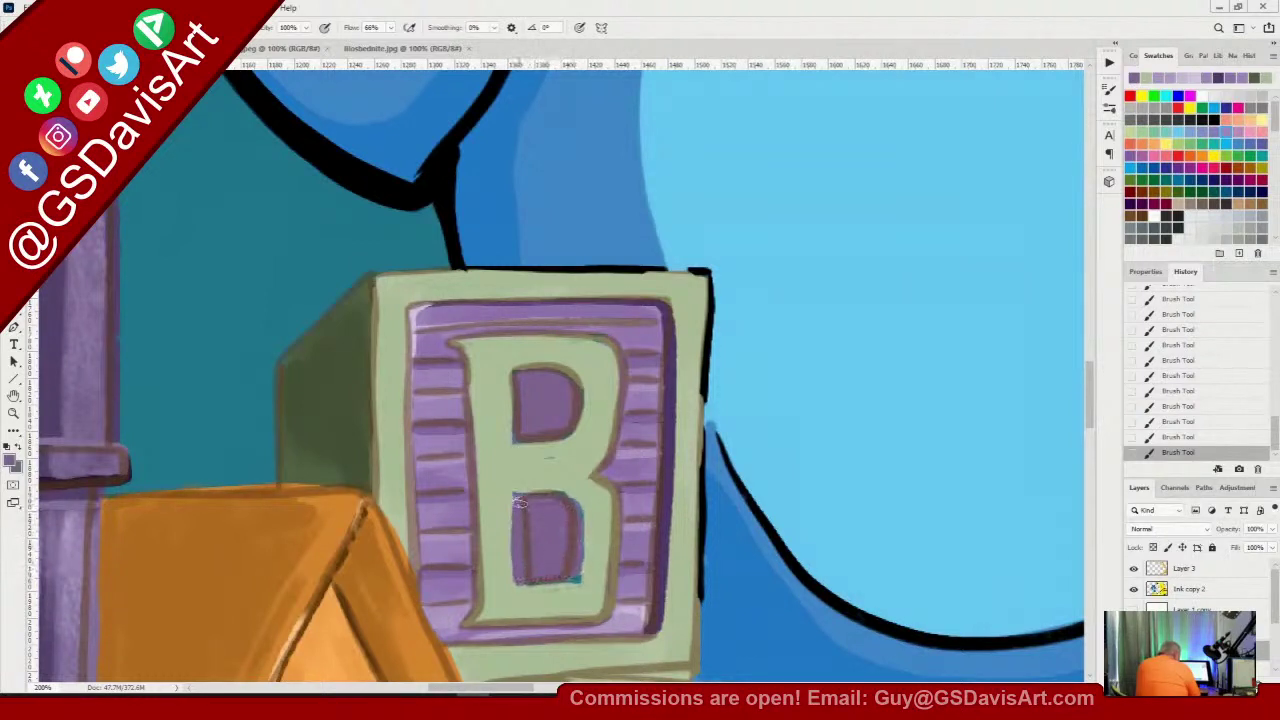
drag(519, 502, 520, 546)
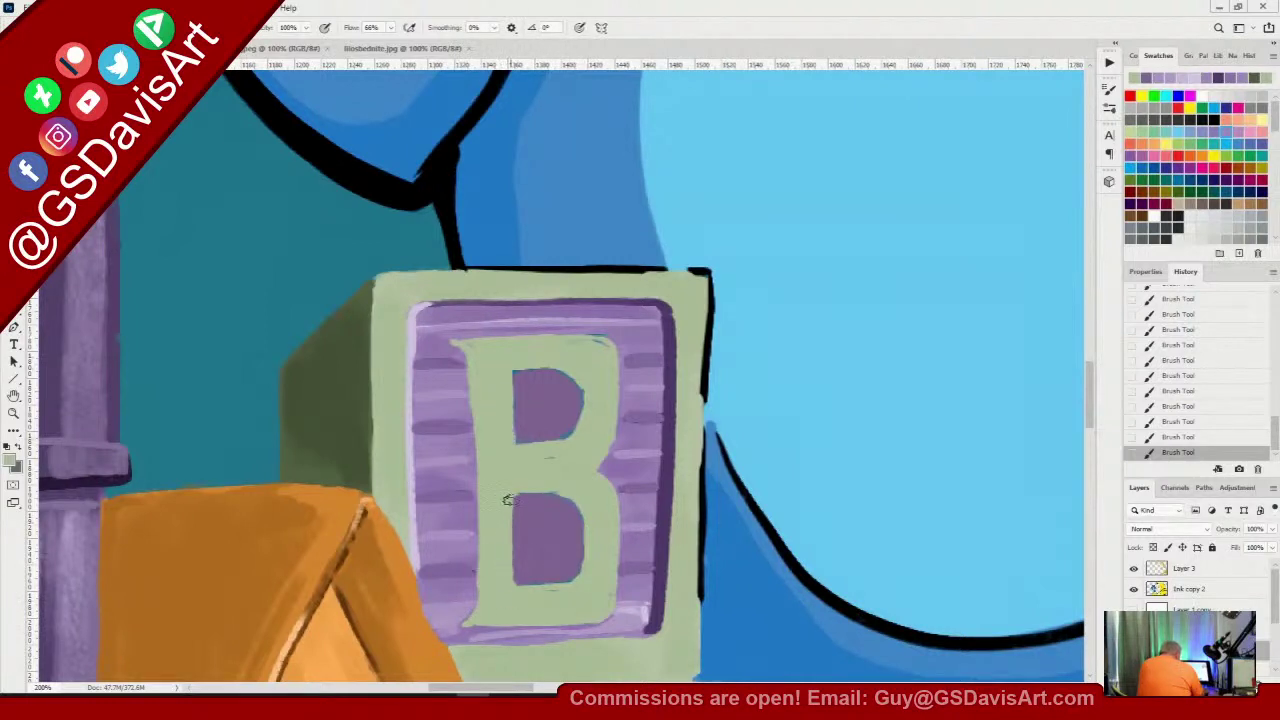
Clean up the letter B's stem, top edge and upper bowl with pale green, redoing the stroke along the top
drag(509, 500, 509, 594)
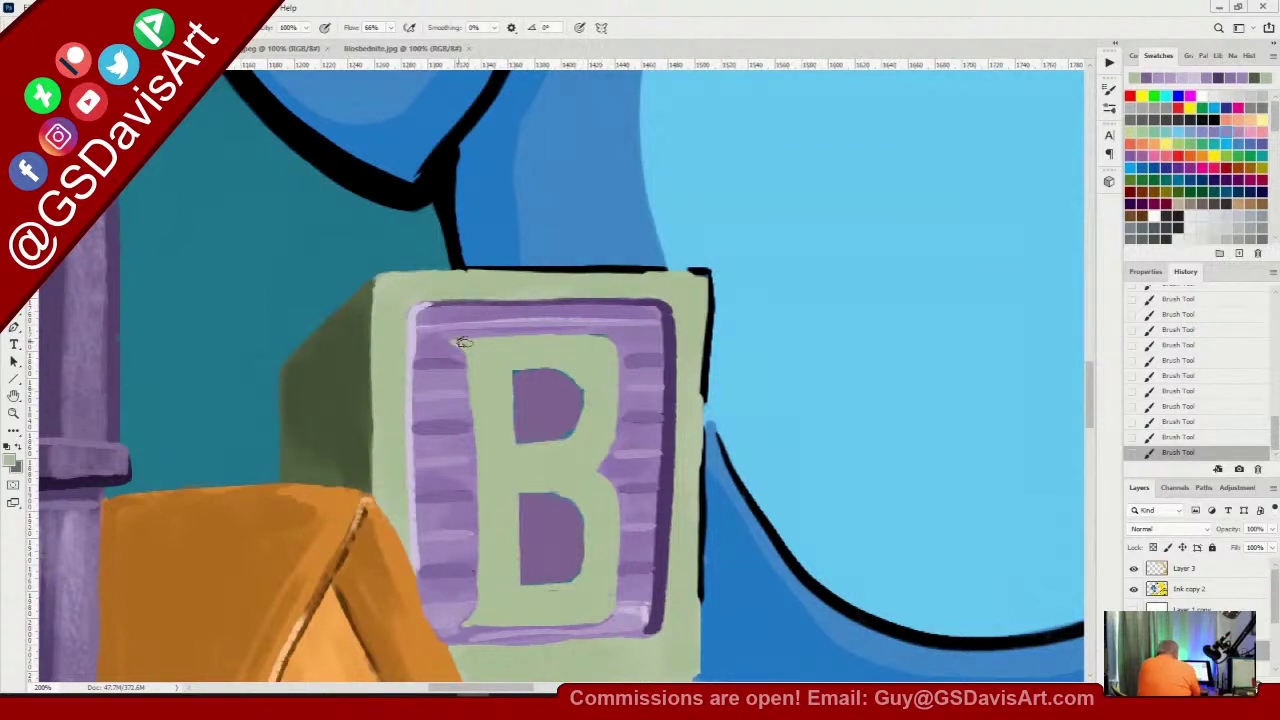
mouse_move(463, 342)
mouse_down()
mouse_move(600, 334)
mouse_move(611, 346)
mouse_up()
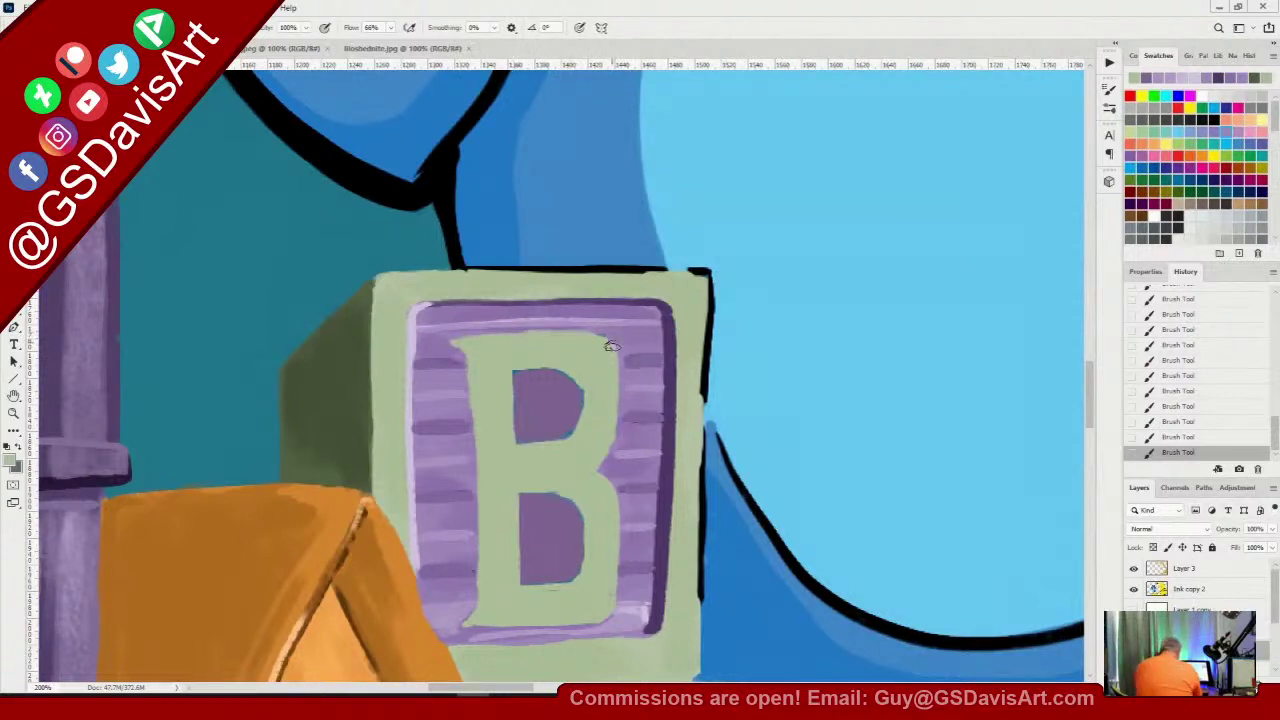
key(ctrl+z)
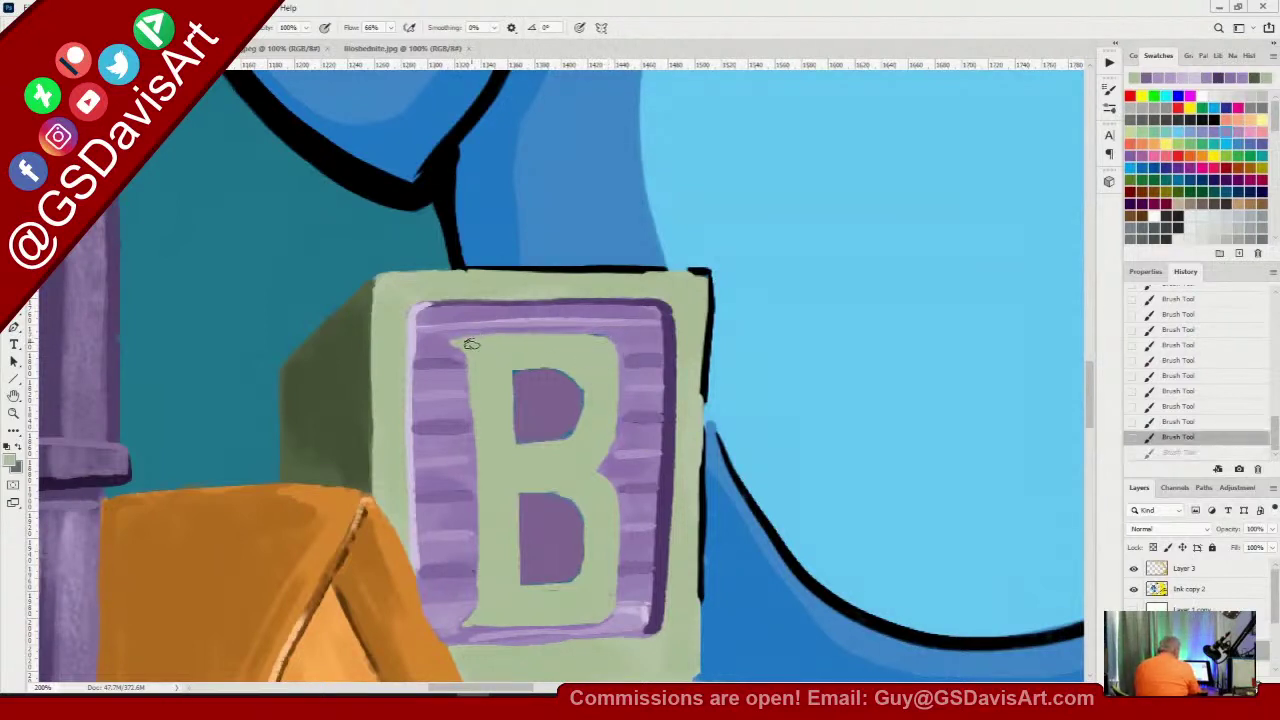
drag(470, 344, 604, 338)
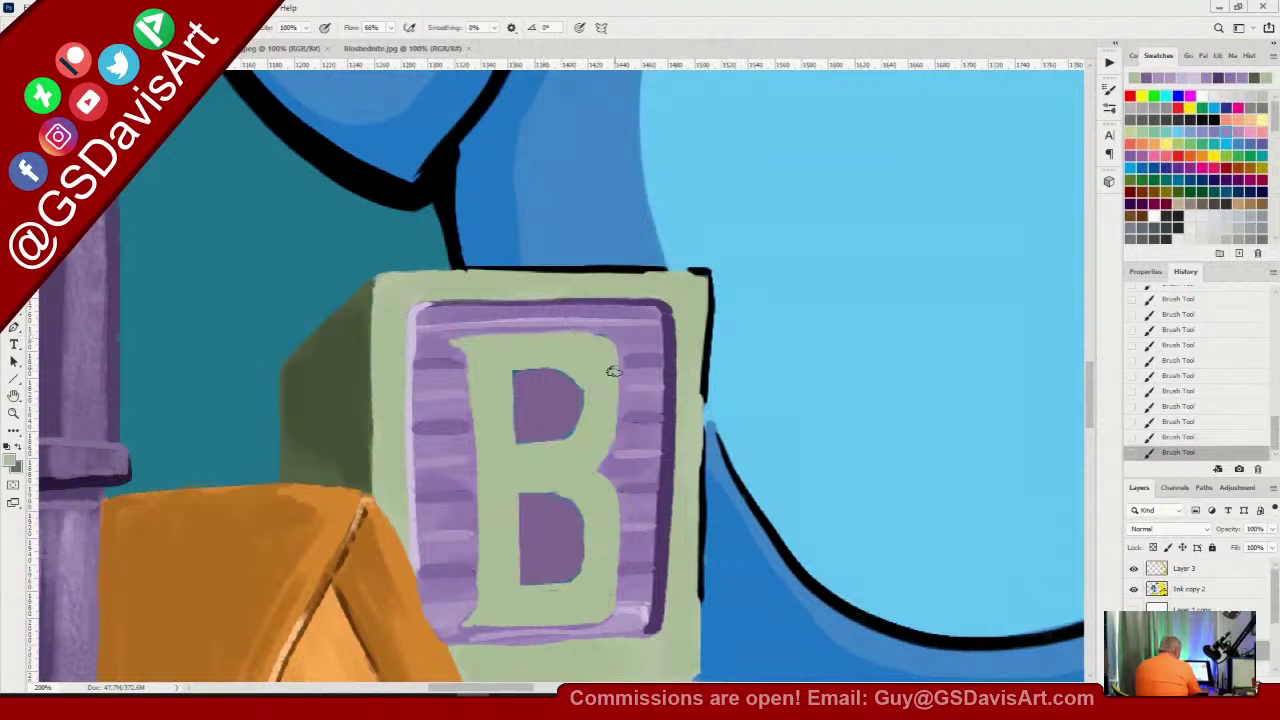
drag(584, 380, 575, 448)
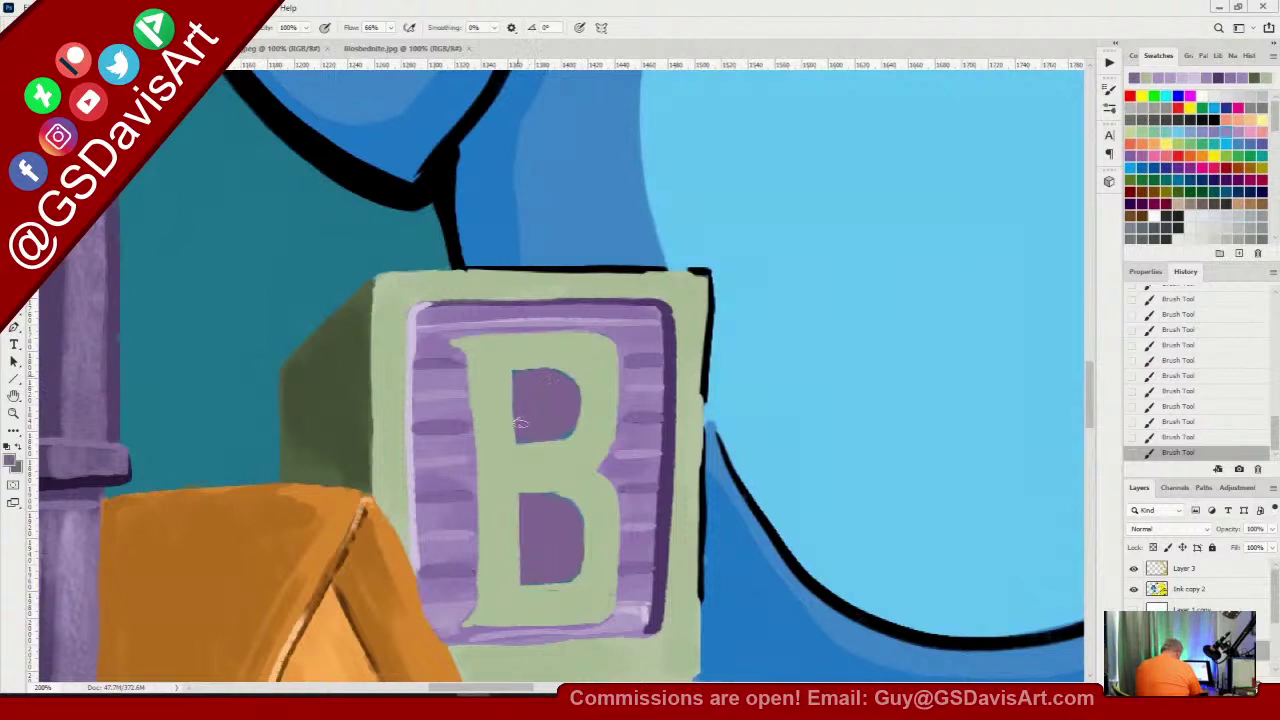
Shrink the Watercolor brush and paint a thin light purple highlight line across each of the letter B's two openings
right_click(551, 379)
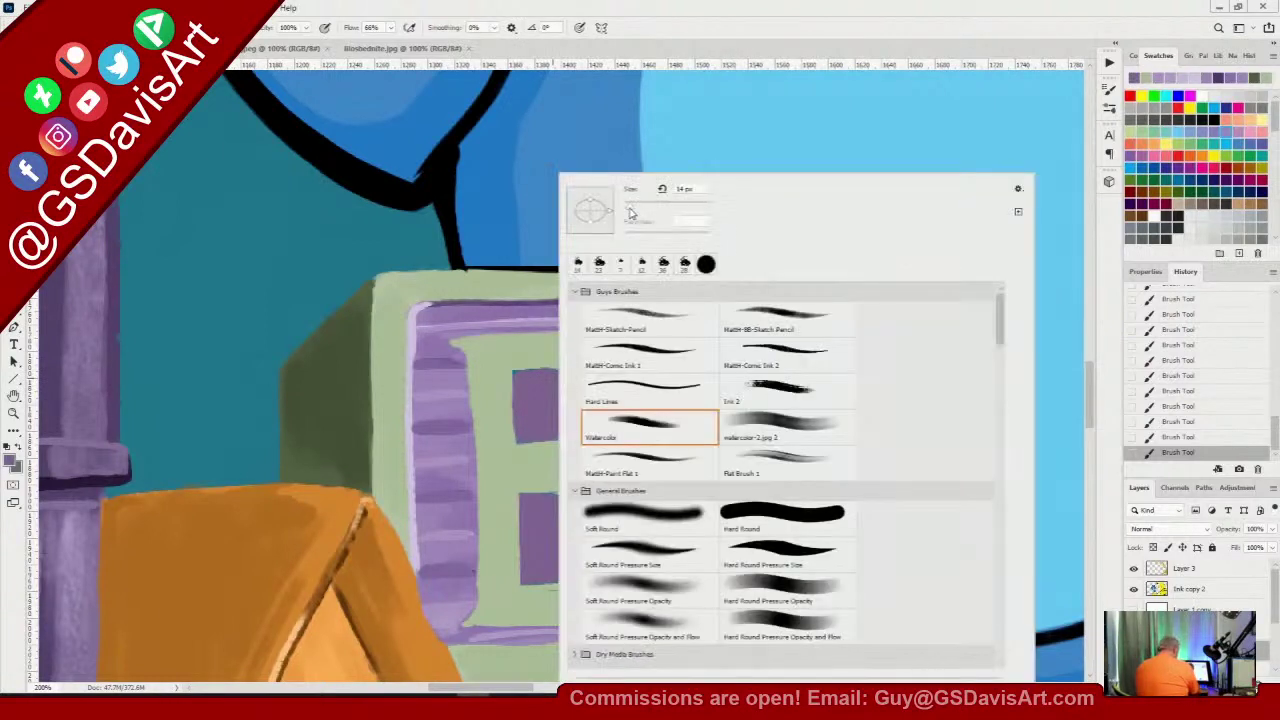
drag(630, 209, 626, 207)
click(655, 17)
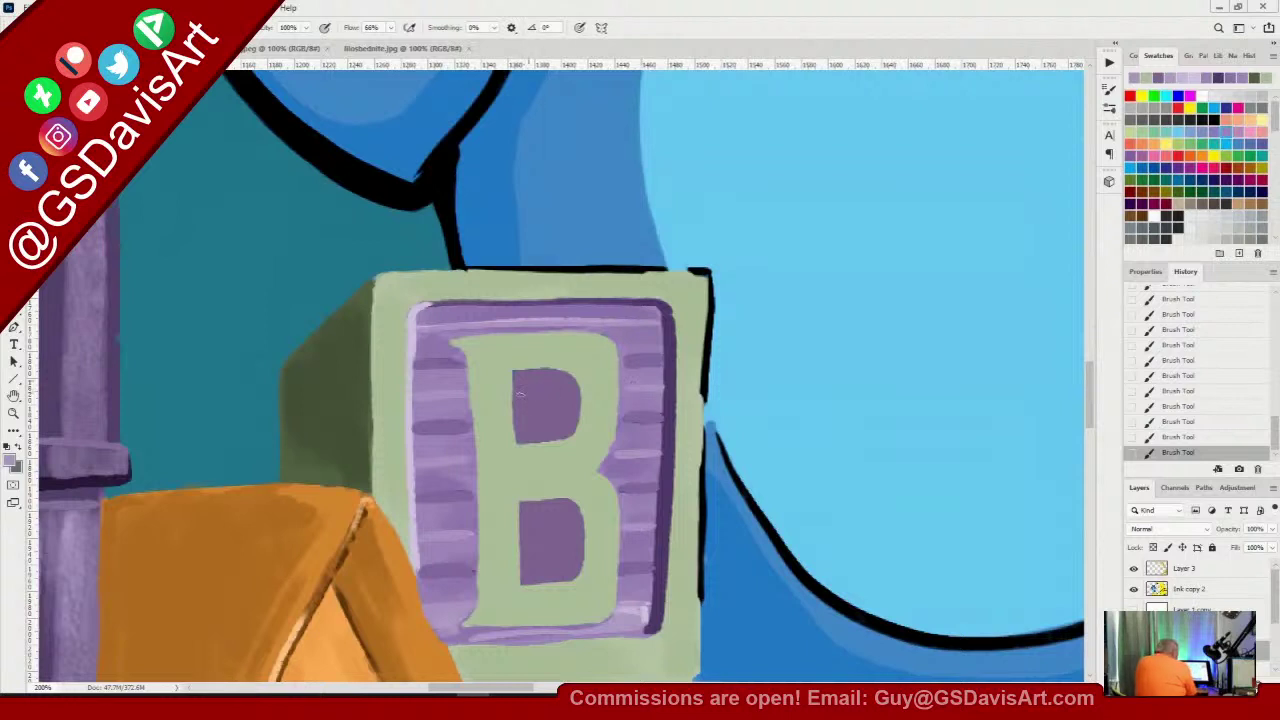
drag(516, 393, 578, 391)
mouse_move(522, 534)
mouse_down()
mouse_move(584, 531)
mouse_move(524, 533)
mouse_up()
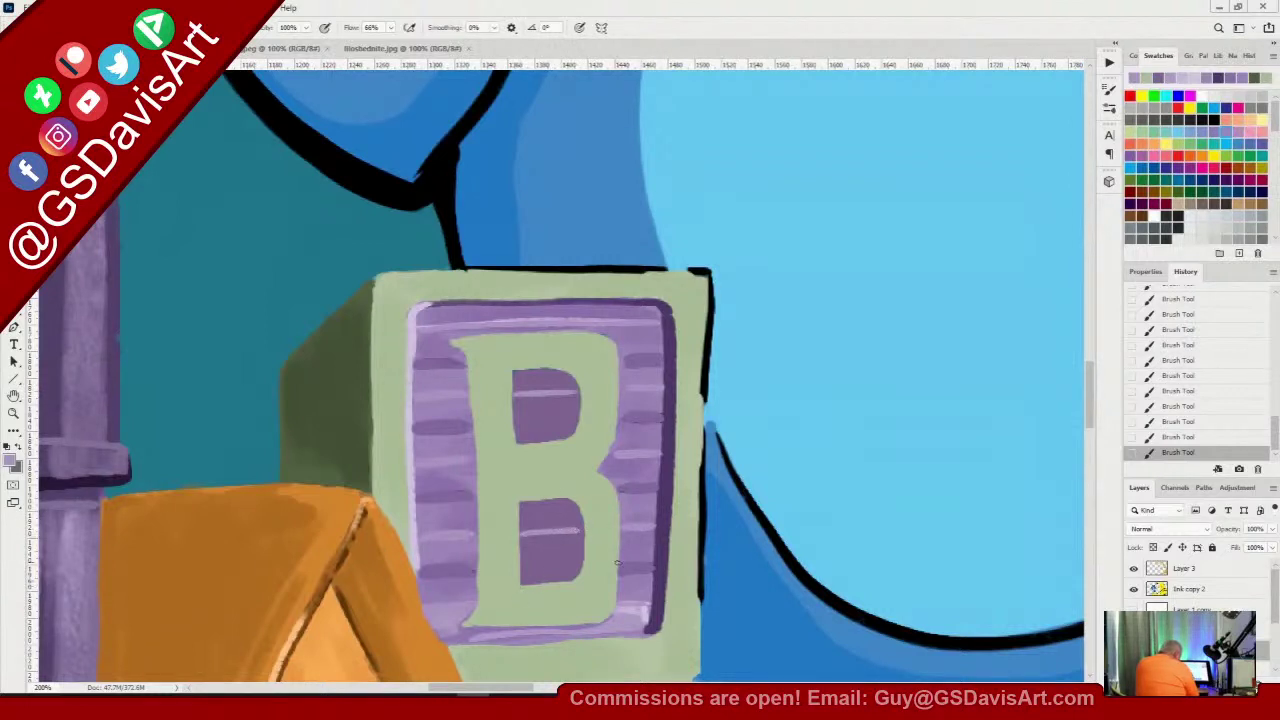
Sample the panel's medium purple and fill the area beneath the highlight line in both openings of the B
alt+click(643, 538)
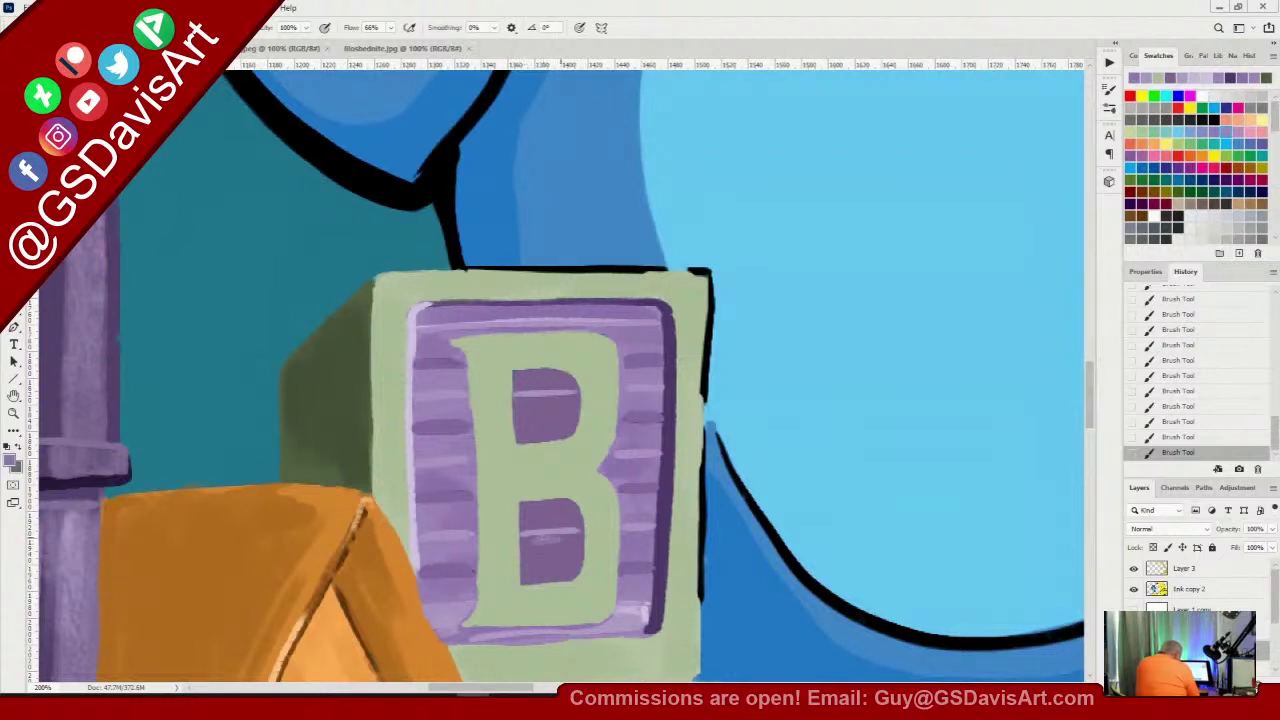
mouse_move(560, 538)
mouse_down()
mouse_move(542, 547)
mouse_move(556, 559)
mouse_move(562, 540)
mouse_move(566, 565)
mouse_move(570, 548)
mouse_up()
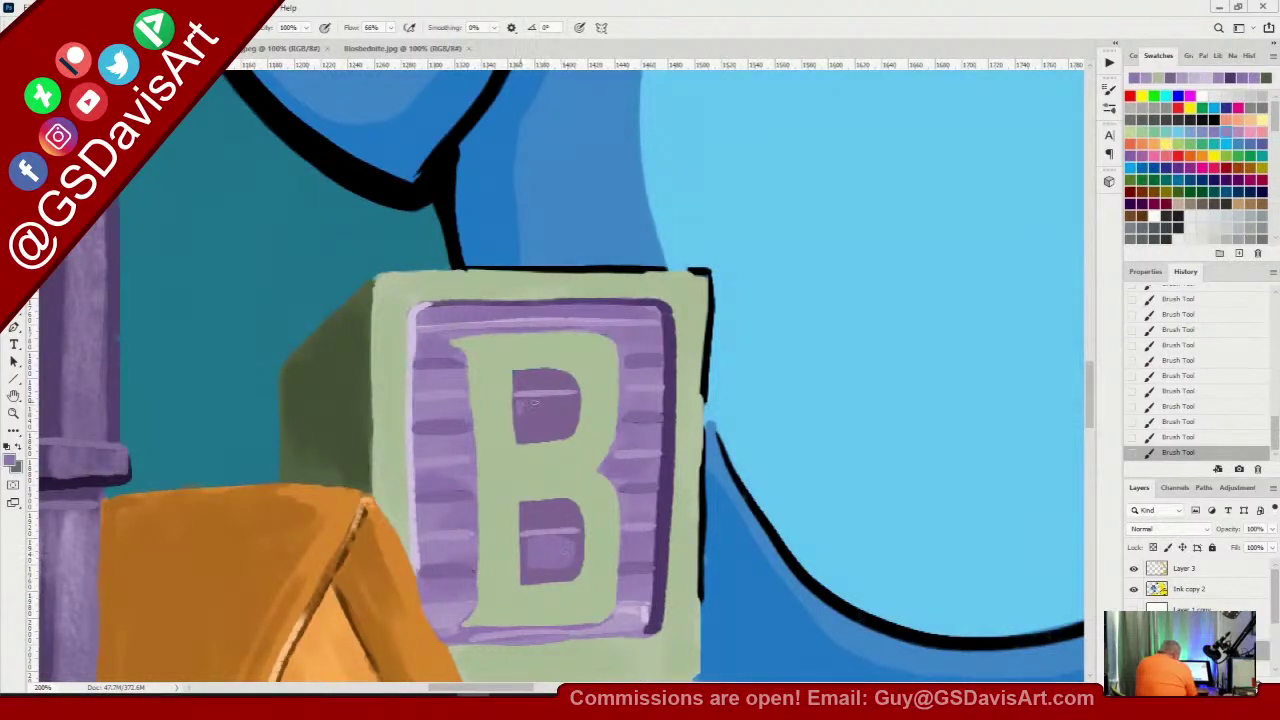
mouse_move(533, 402)
mouse_down()
mouse_move(568, 396)
mouse_move(540, 401)
mouse_move(558, 401)
mouse_move(530, 421)
mouse_up()
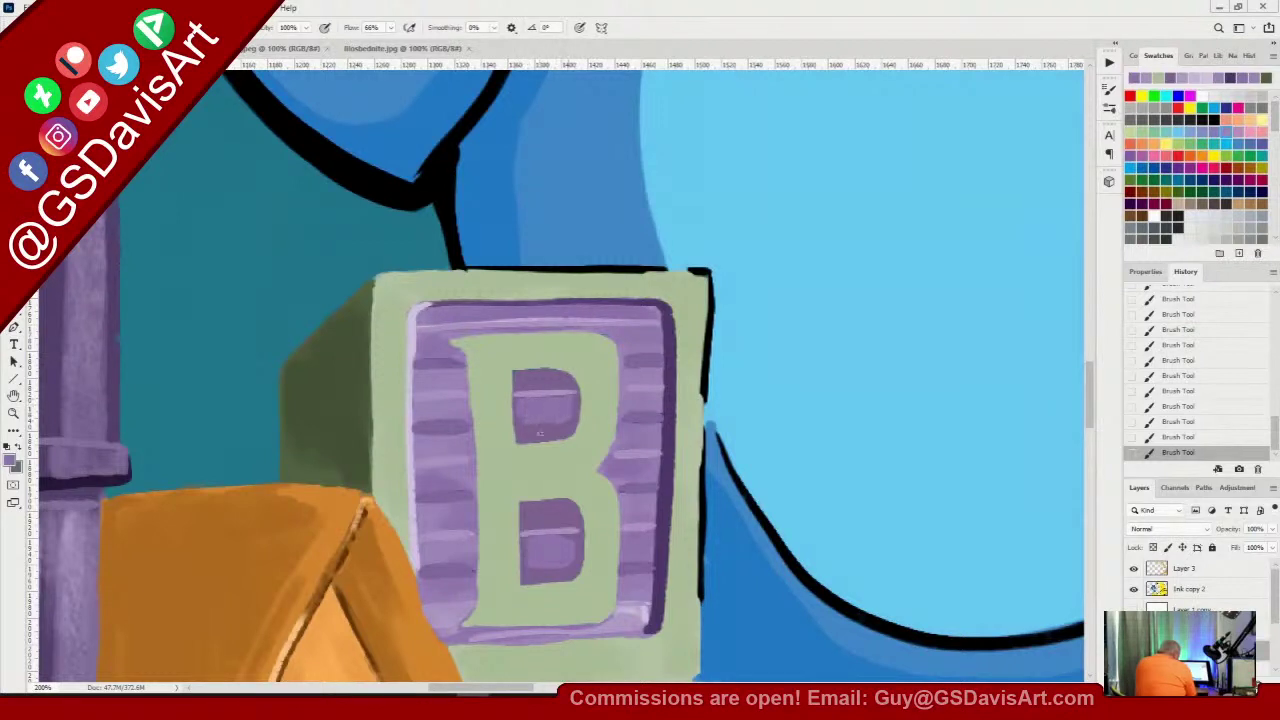
Sample the block's dark green side and paint shadow edges along the B's stem, openings, bowl notch and base
alt+click(348, 370)
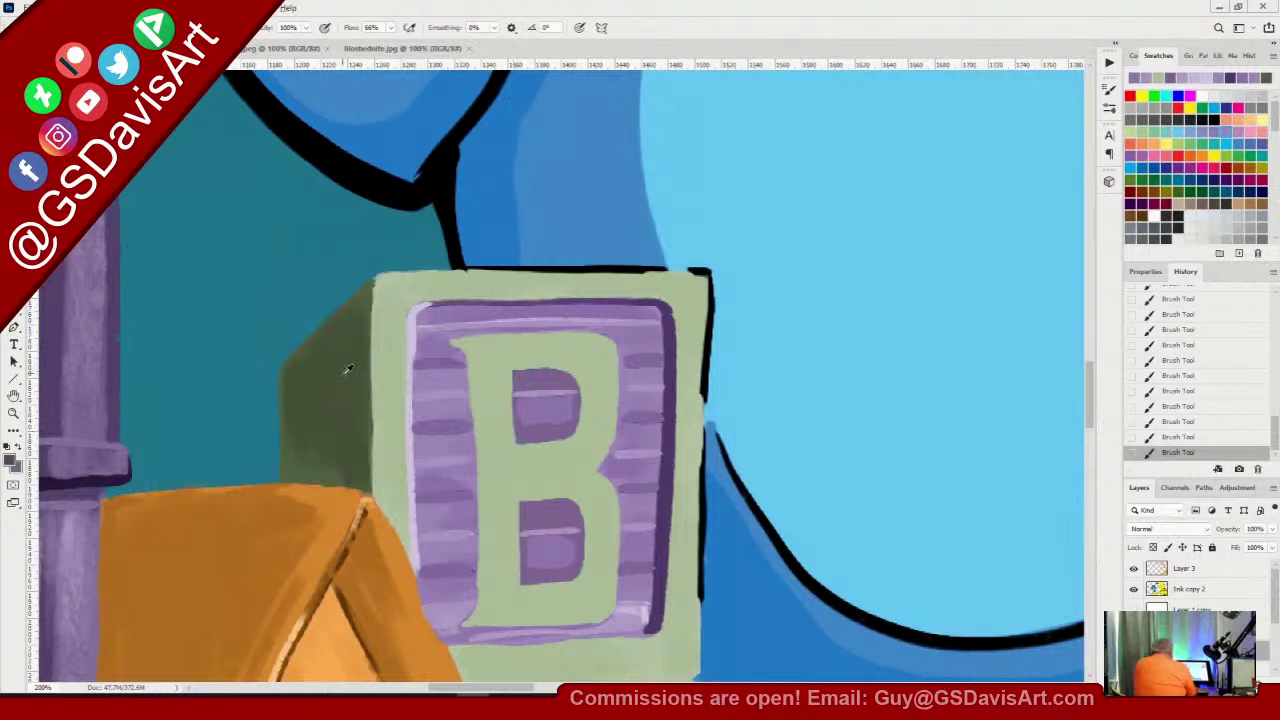
mouse_move(460, 344)
mouse_down()
mouse_move(478, 552)
mouse_move(470, 618)
mouse_up()
mouse_move(534, 506)
mouse_down()
mouse_move(520, 502)
mouse_move(556, 502)
mouse_move(582, 550)
mouse_move(565, 582)
mouse_up()
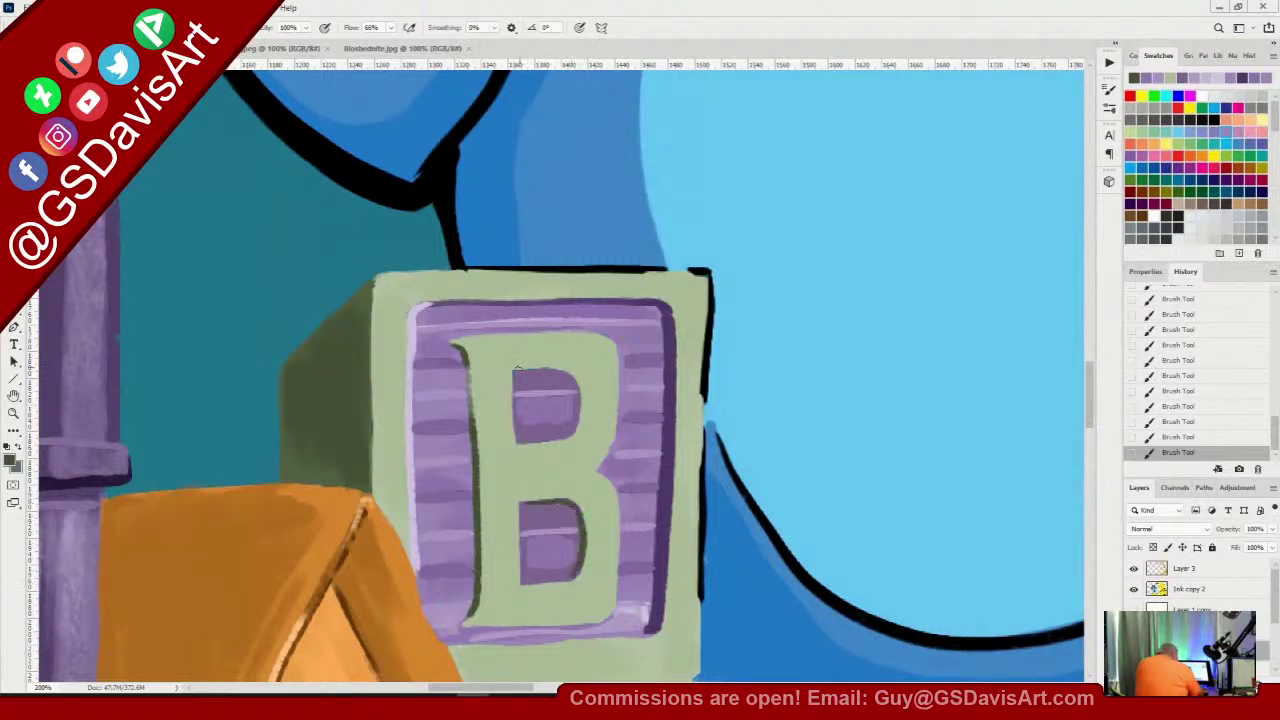
mouse_move(516, 372)
mouse_down()
mouse_move(557, 372)
mouse_move(579, 424)
mouse_move(565, 440)
mouse_up()
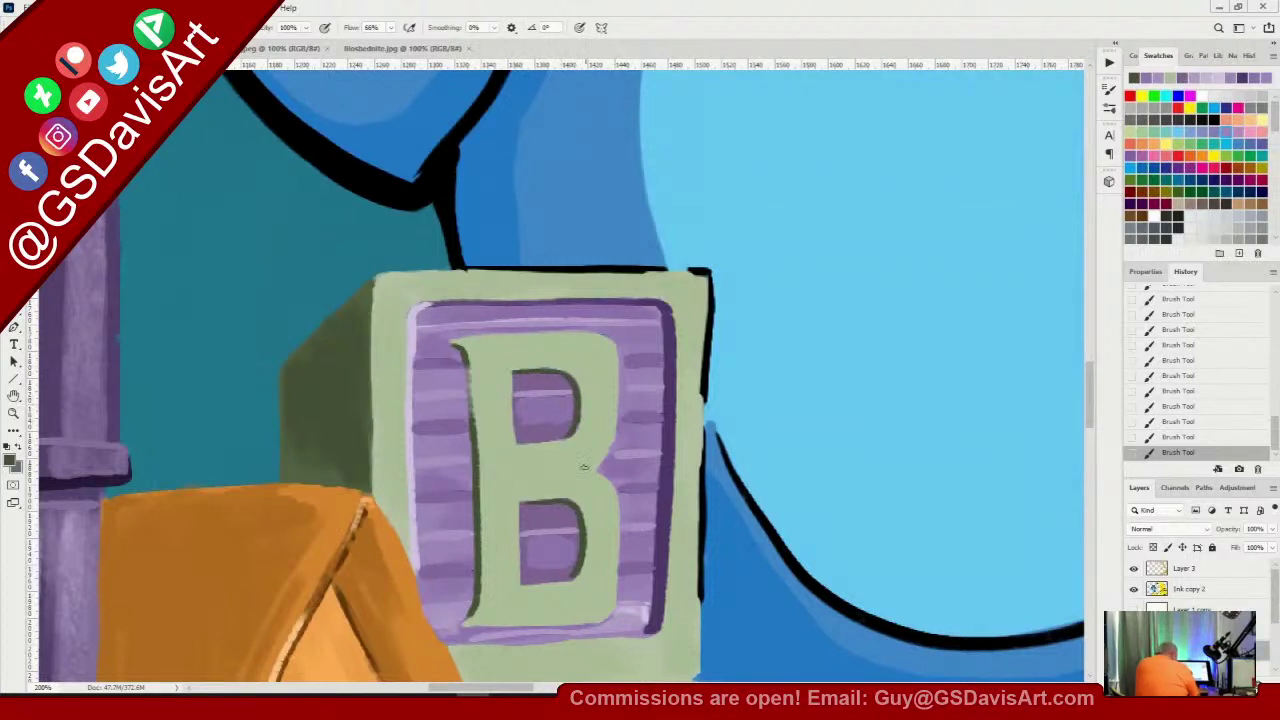
drag(616, 437, 596, 473)
drag(465, 628, 612, 614)
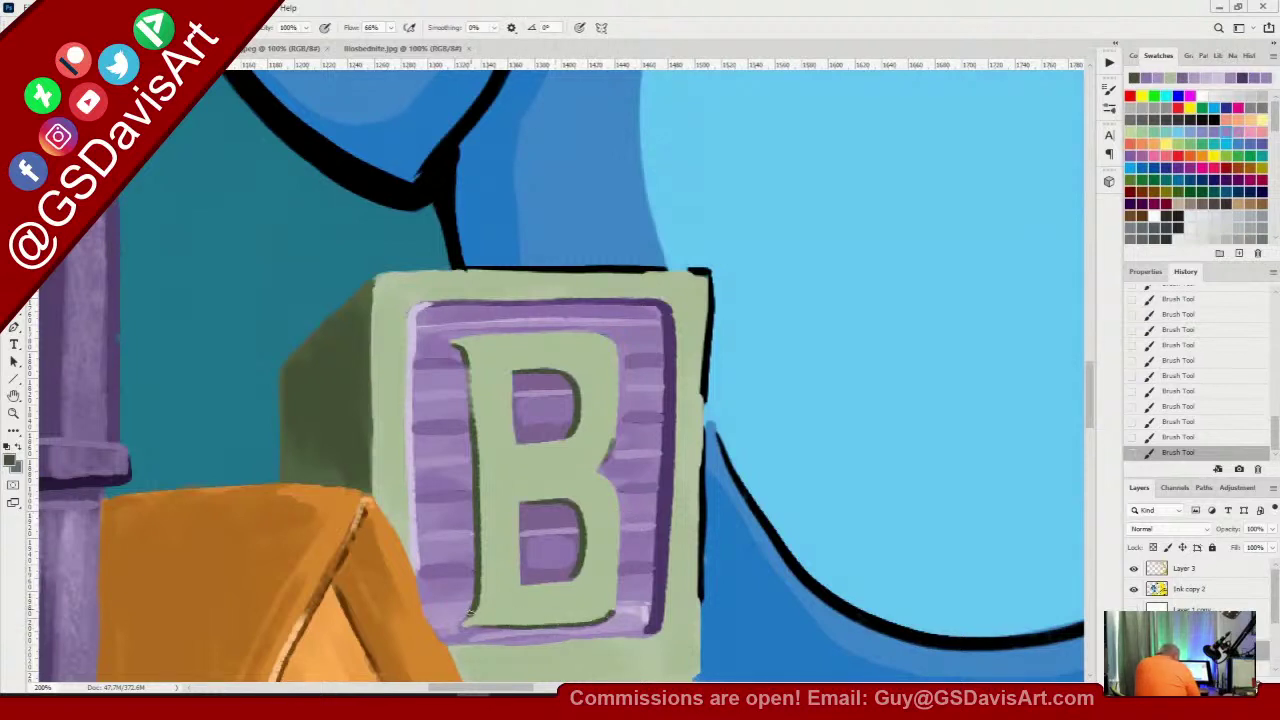
mouse_move(462, 626)
mouse_down()
mouse_move(606, 620)
mouse_move(614, 608)
mouse_up()
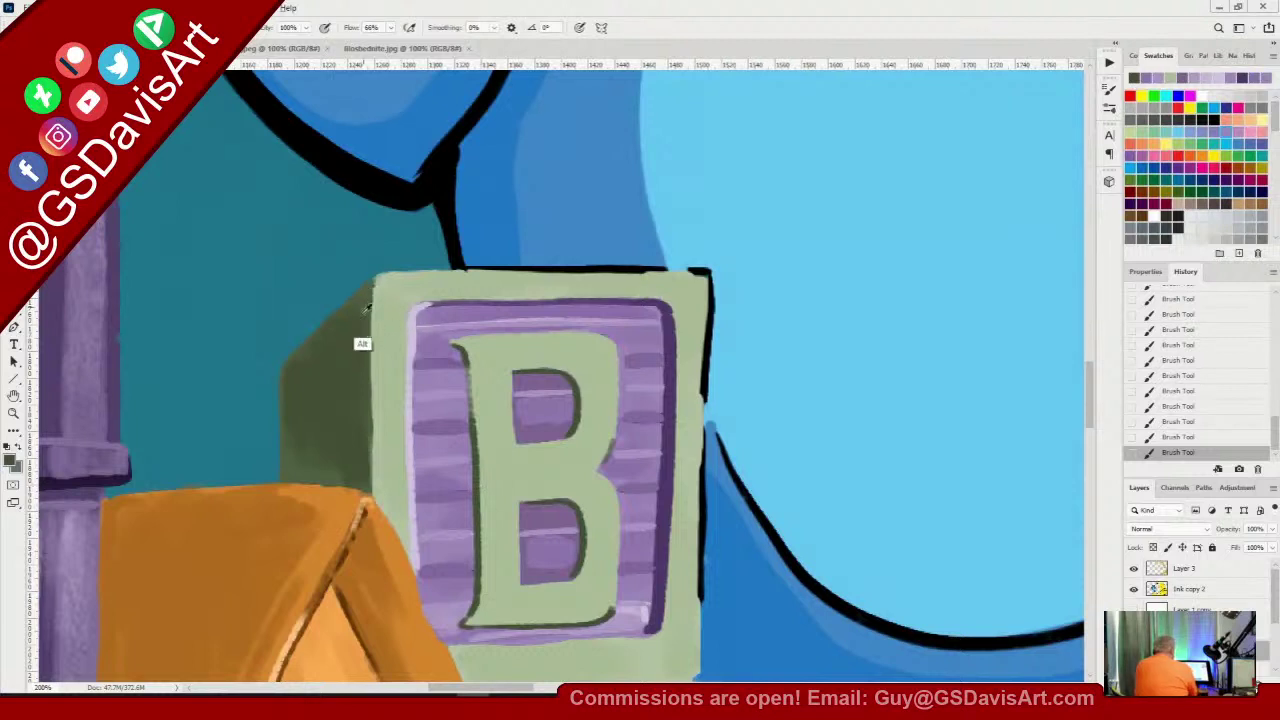
Lighten the sampled block green to #d1e0c3 and highlight the B's upper bowl and the right edge of the block's front face
alt+click(385, 363)
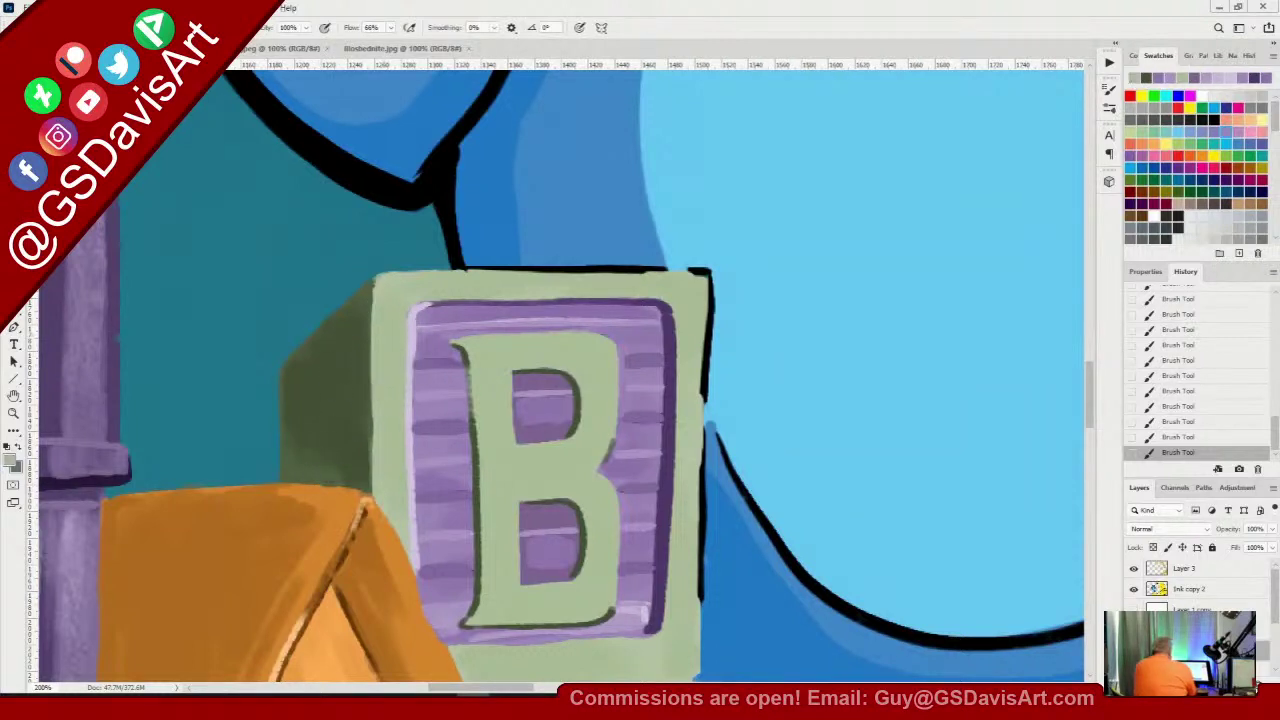
click(12, 458)
drag(575, 215, 563, 200)
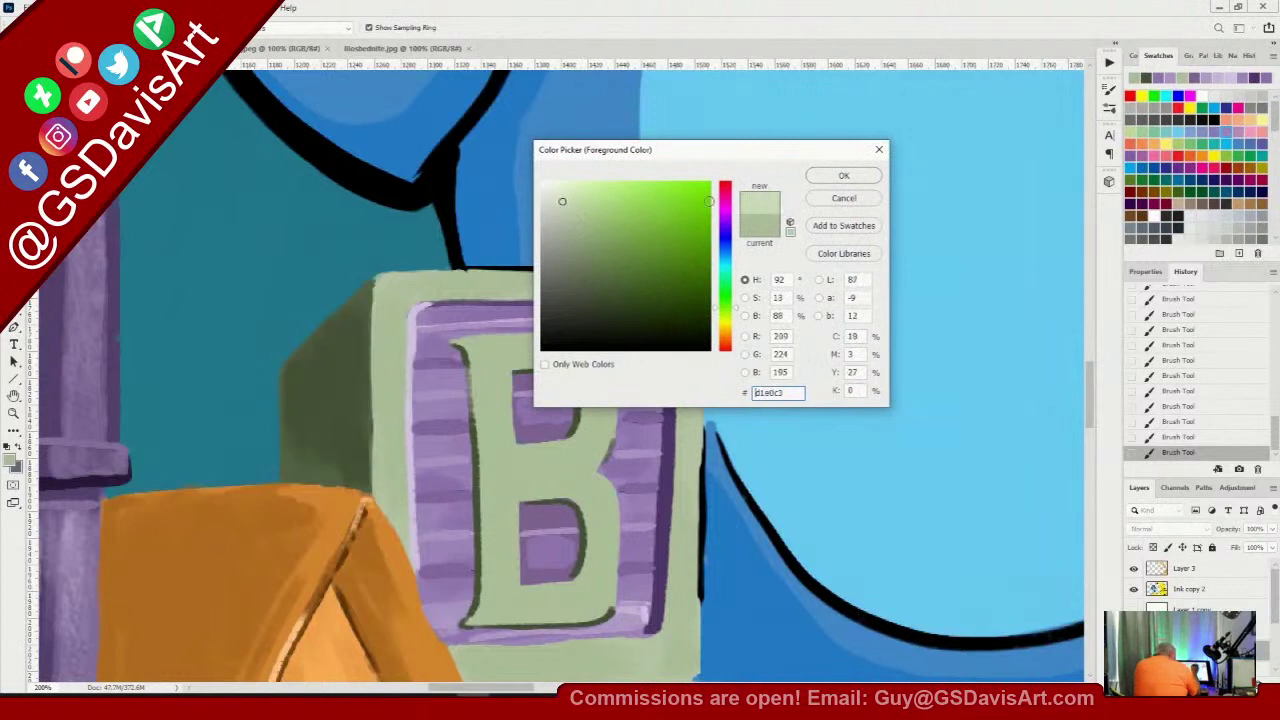
click(843, 176)
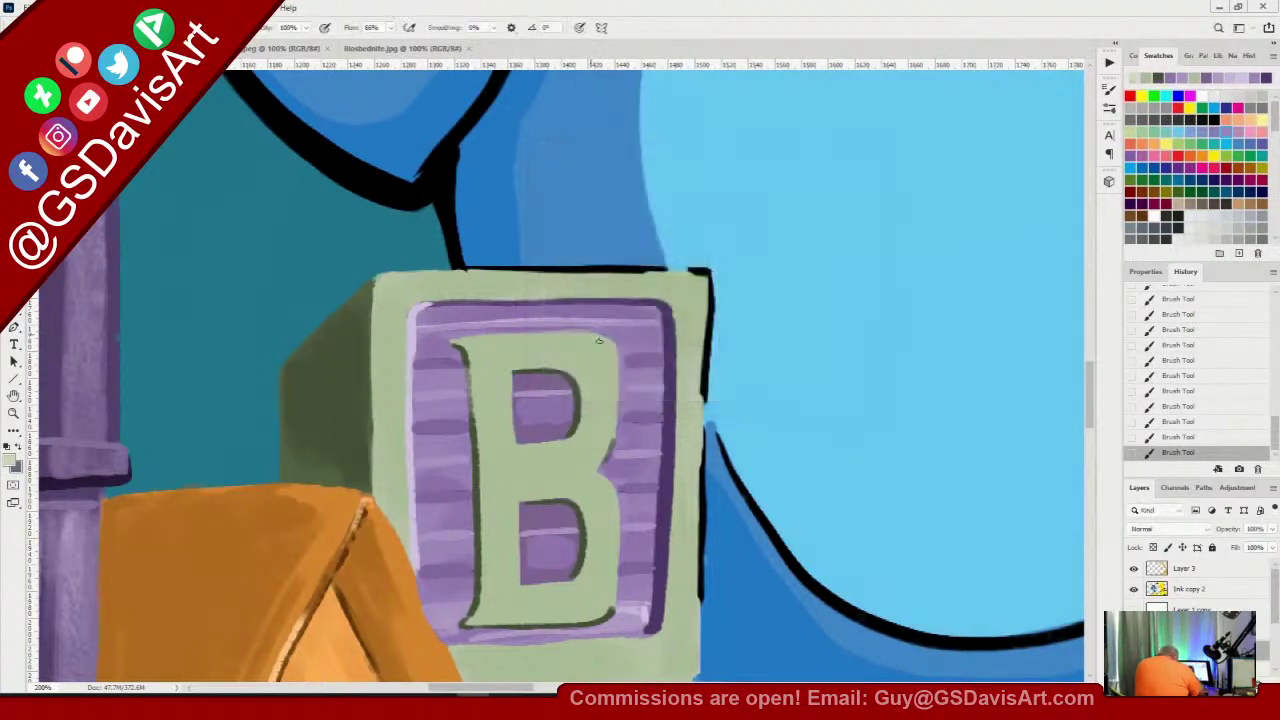
drag(598, 341, 612, 390)
mouse_move(592, 340)
mouse_down()
mouse_move(613, 405)
mouse_move(608, 443)
mouse_up()
mouse_move(676, 274)
mouse_down()
mouse_move(702, 278)
mouse_move(694, 680)
mouse_up()
drag(703, 298, 694, 670)
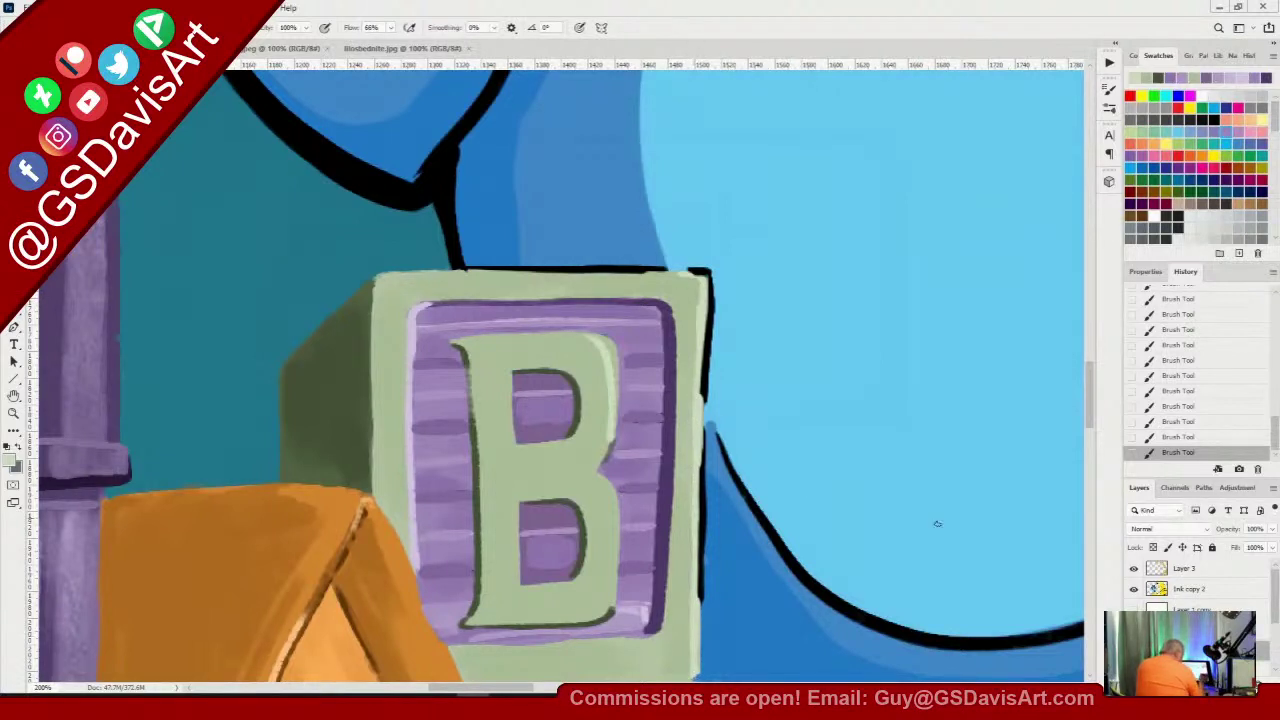
Erase the black outline along the block's top and right edges on the Ink copy 2 layer
click(1182, 592)
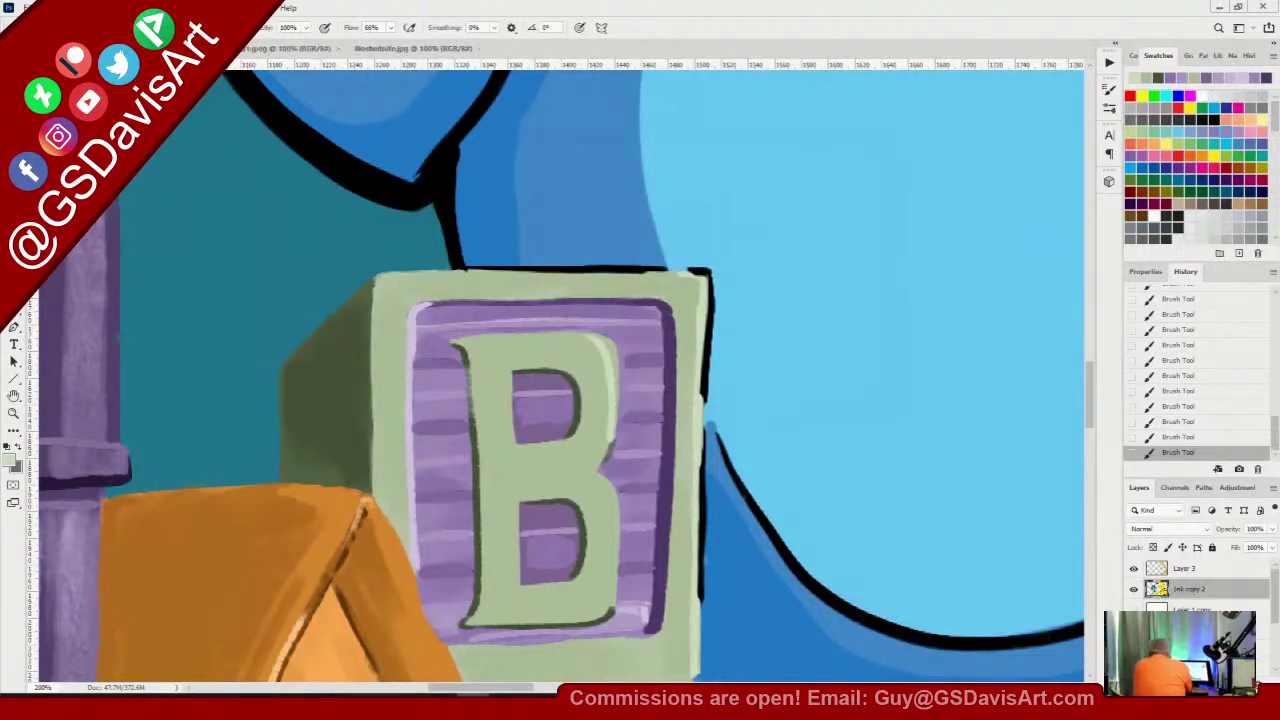
key(e)
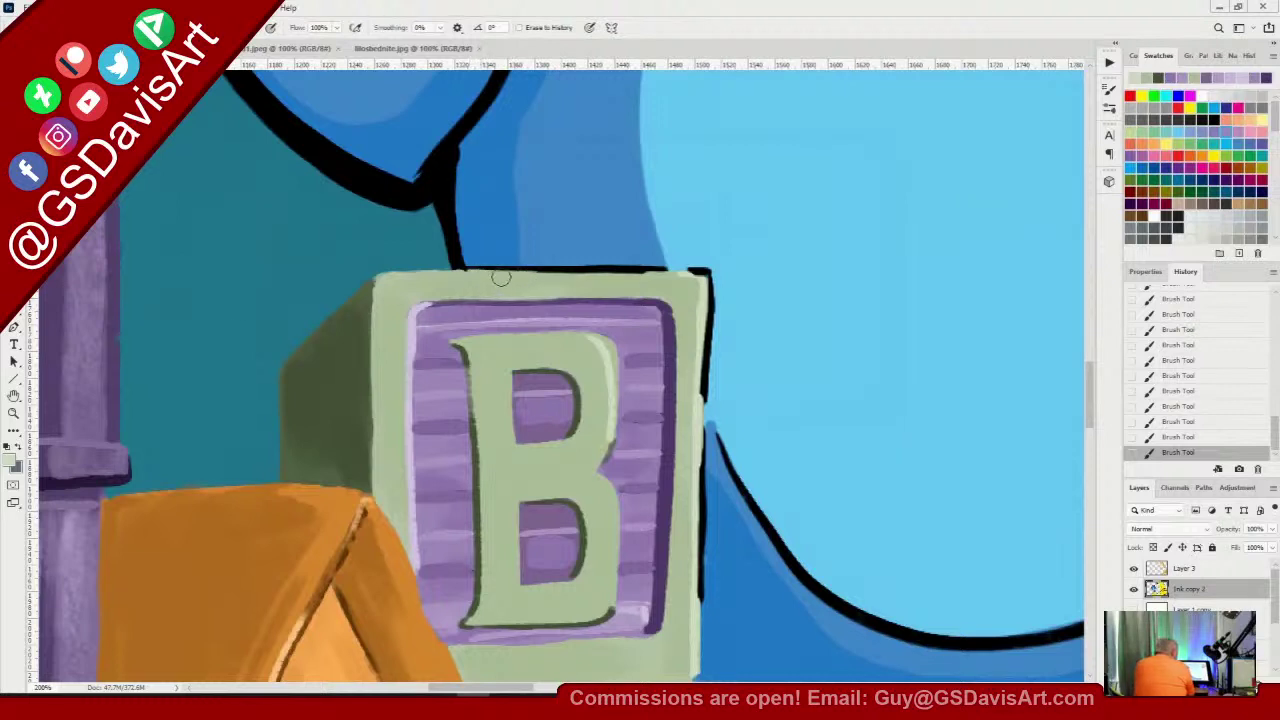
mouse_move(501, 278)
mouse_down()
mouse_move(699, 273)
mouse_move(711, 295)
mouse_move(698, 612)
mouse_up()
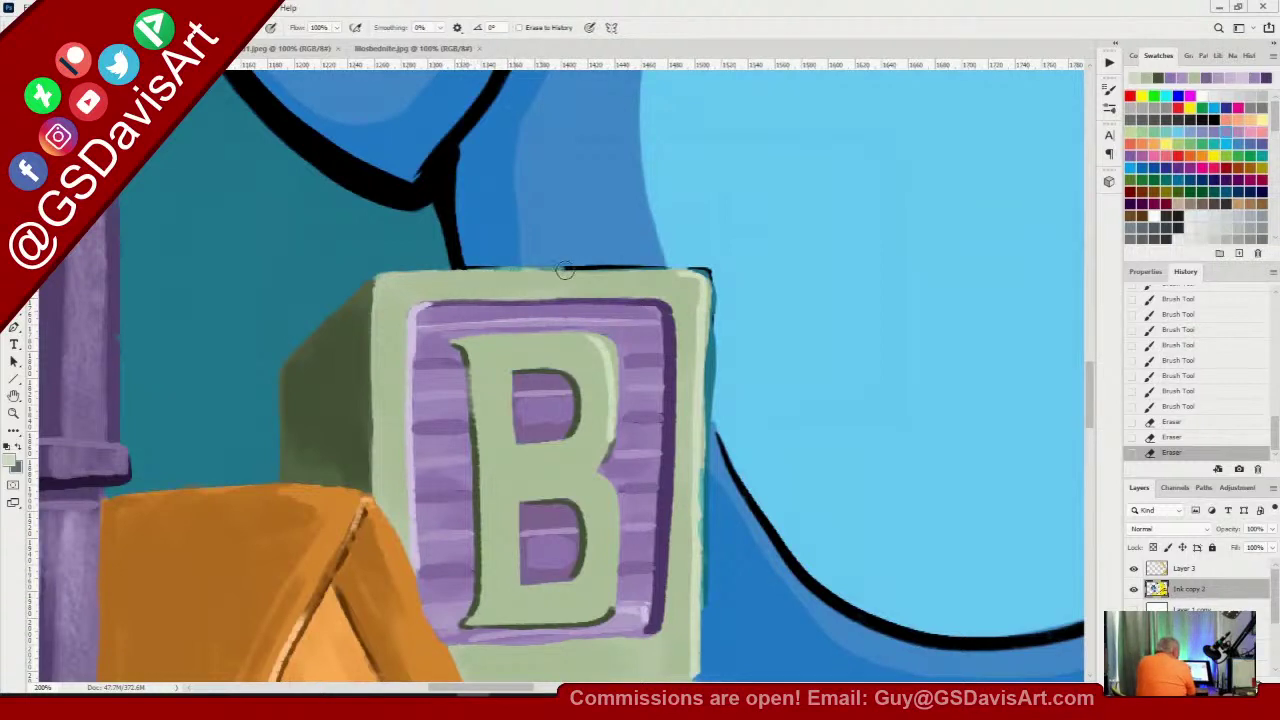
mouse_move(565, 270)
mouse_down()
mouse_move(703, 273)
mouse_move(711, 350)
mouse_up()
drag(706, 300, 699, 372)
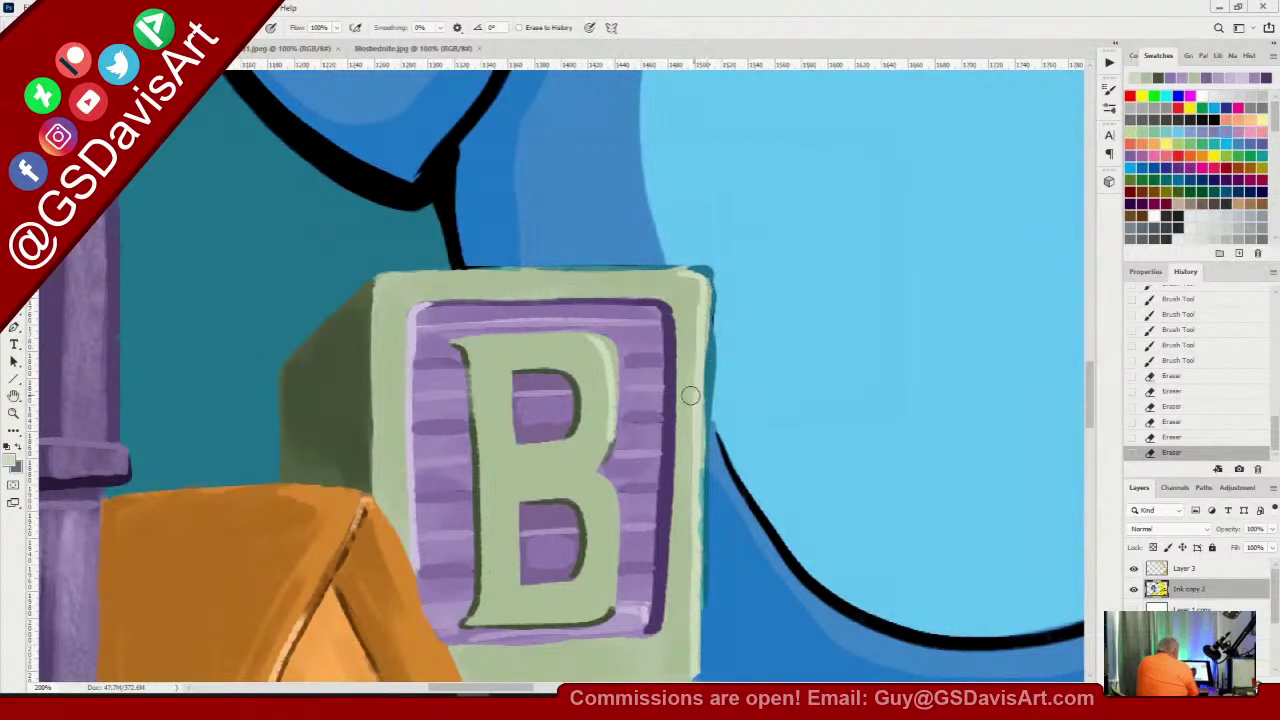
drag(457, 274, 530, 279)
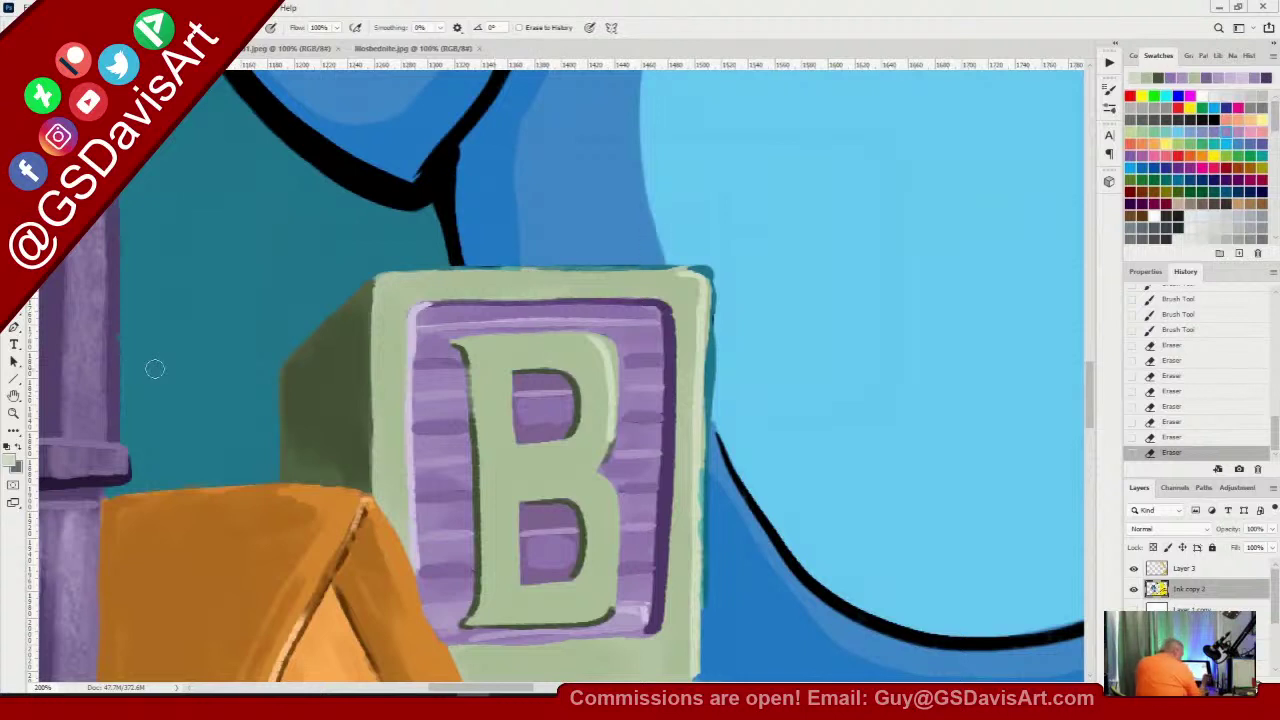
Return to the painting layer and extend the block's top and right edges with pale green where the outline was erased
click(1192, 651)
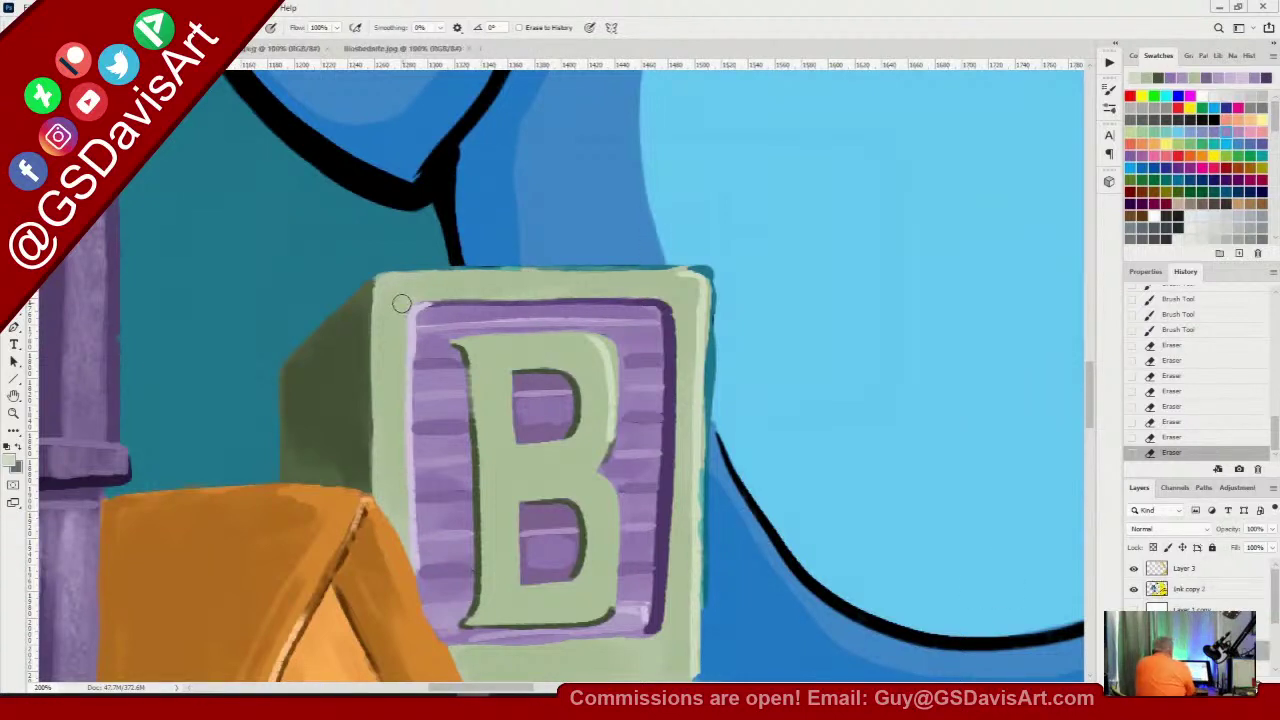
key(b)
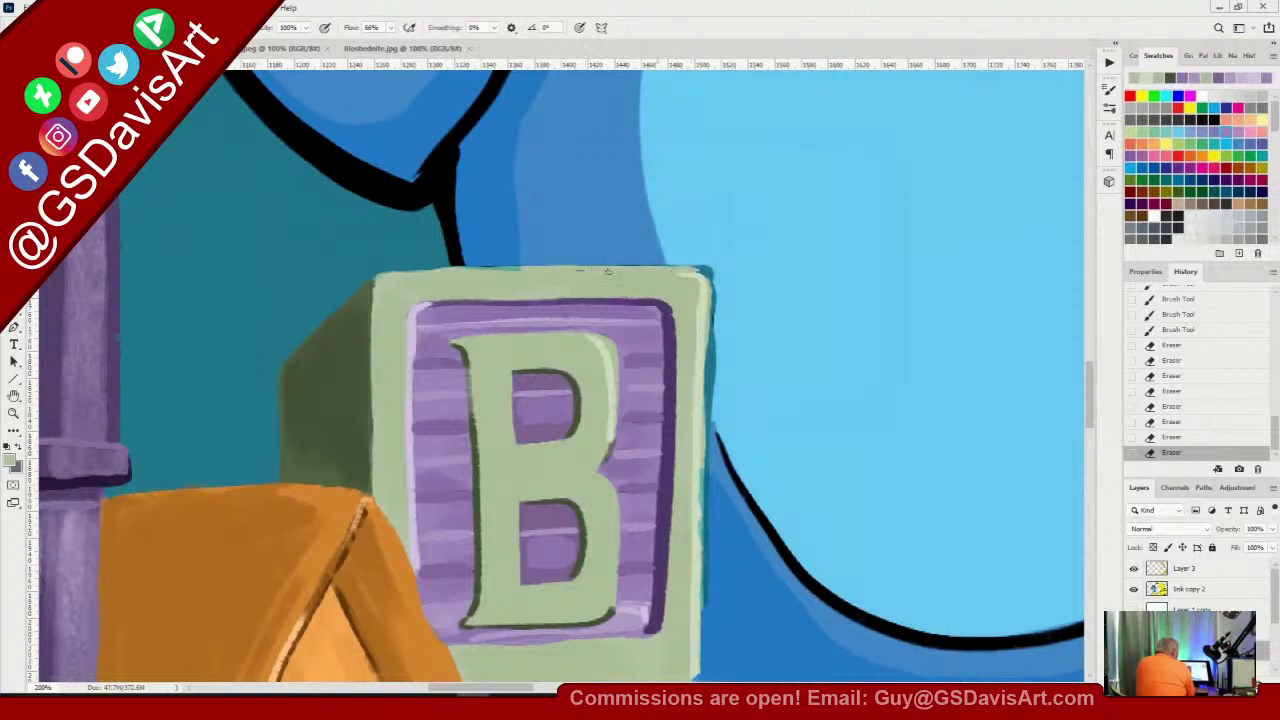
mouse_move(590, 271)
mouse_down()
mouse_move(568, 272)
mouse_move(586, 272)
mouse_up()
drag(702, 269, 710, 310)
mouse_move(709, 283)
mouse_down()
mouse_move(698, 669)
mouse_move(702, 283)
mouse_move(713, 380)
mouse_up()
drag(711, 296, 704, 400)
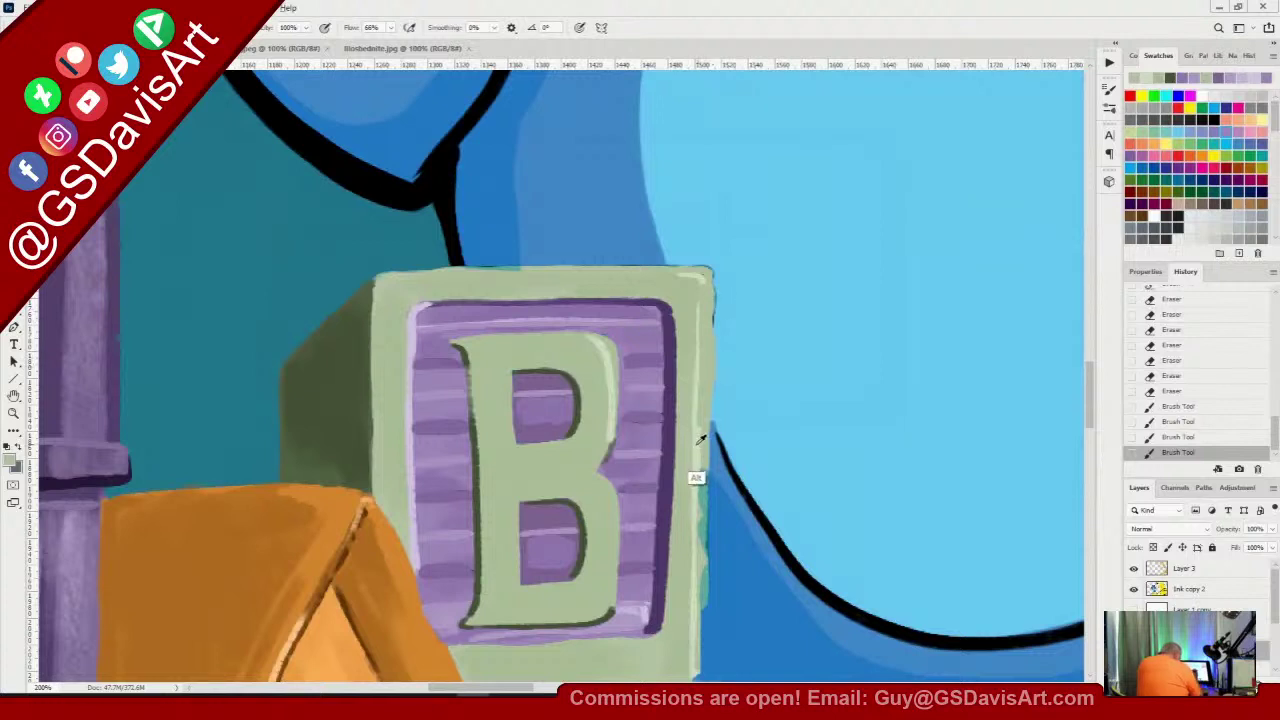
Paint lighter green highlights along the right and top edges of the block's front face
drag(711, 318, 696, 676)
drag(703, 290, 696, 630)
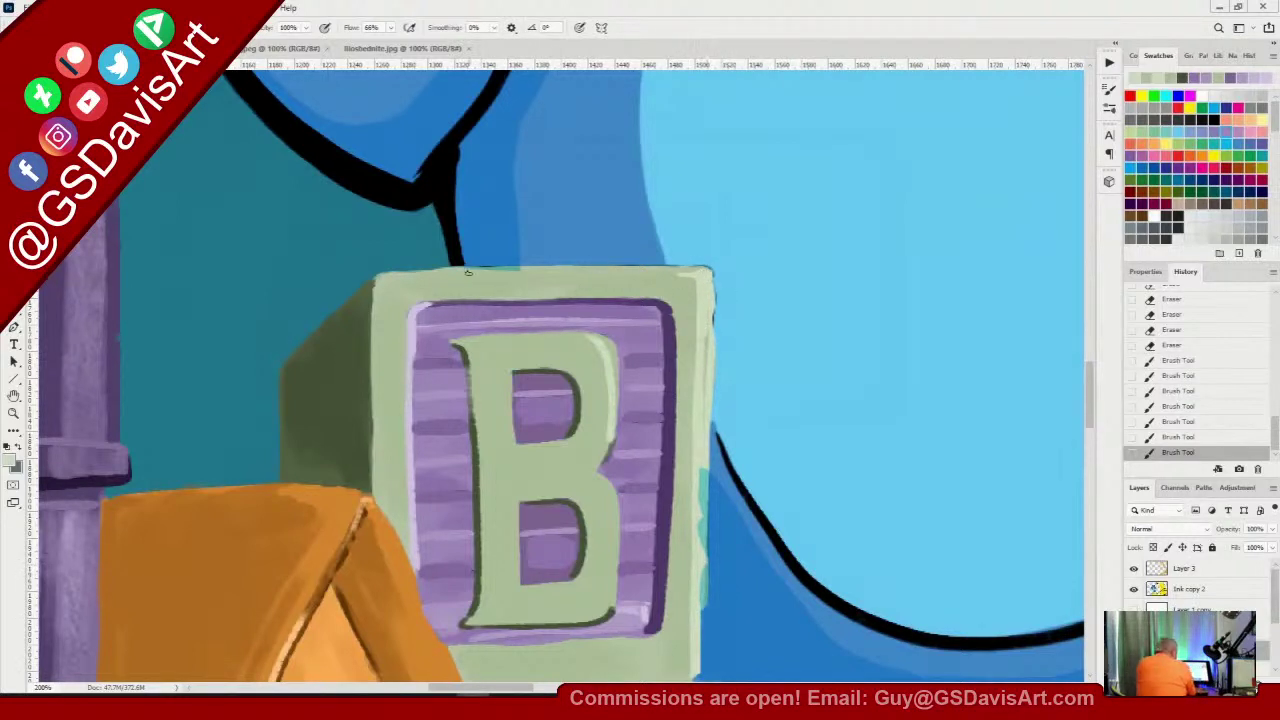
mouse_move(470, 271)
mouse_down()
mouse_move(701, 270)
mouse_move(456, 271)
mouse_move(585, 268)
mouse_up()
drag(690, 268, 706, 270)
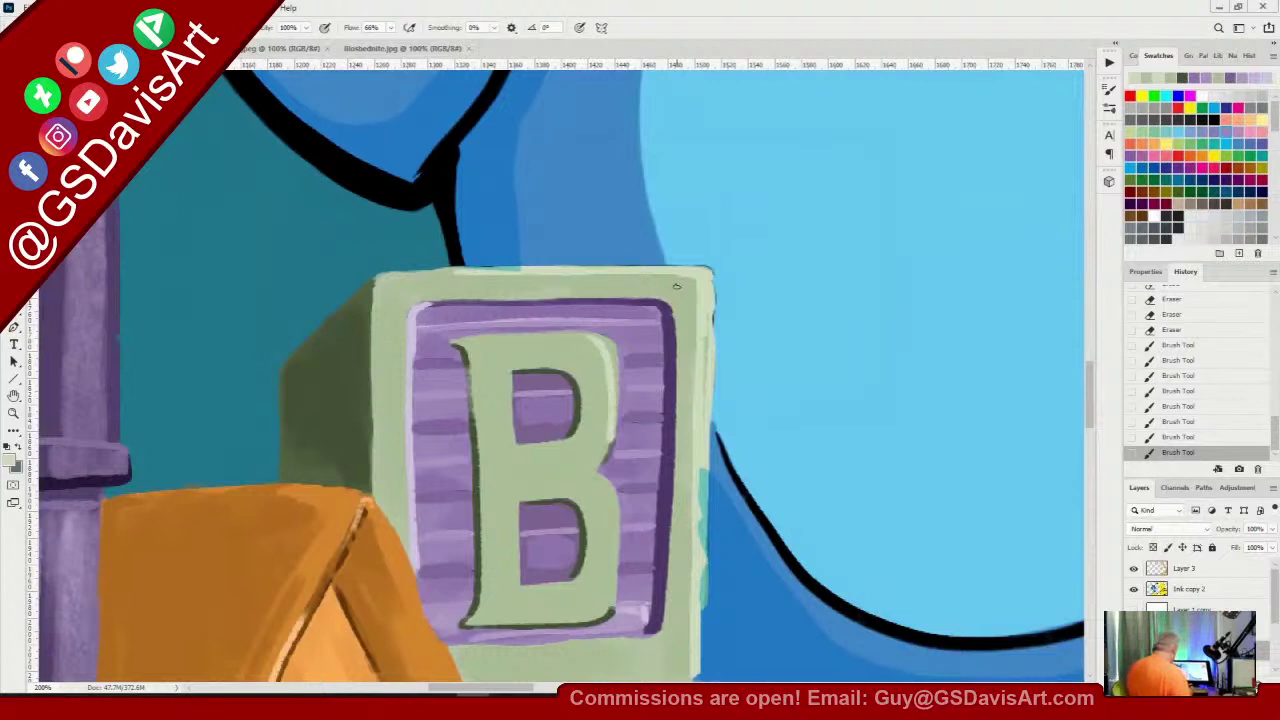
Examine the full illustration from a distance to judge how the painted block fits the scene
key(ctrl+minus)
key(ctrl+minus)
key(ctrl+minus)
key(ctrl+minus)
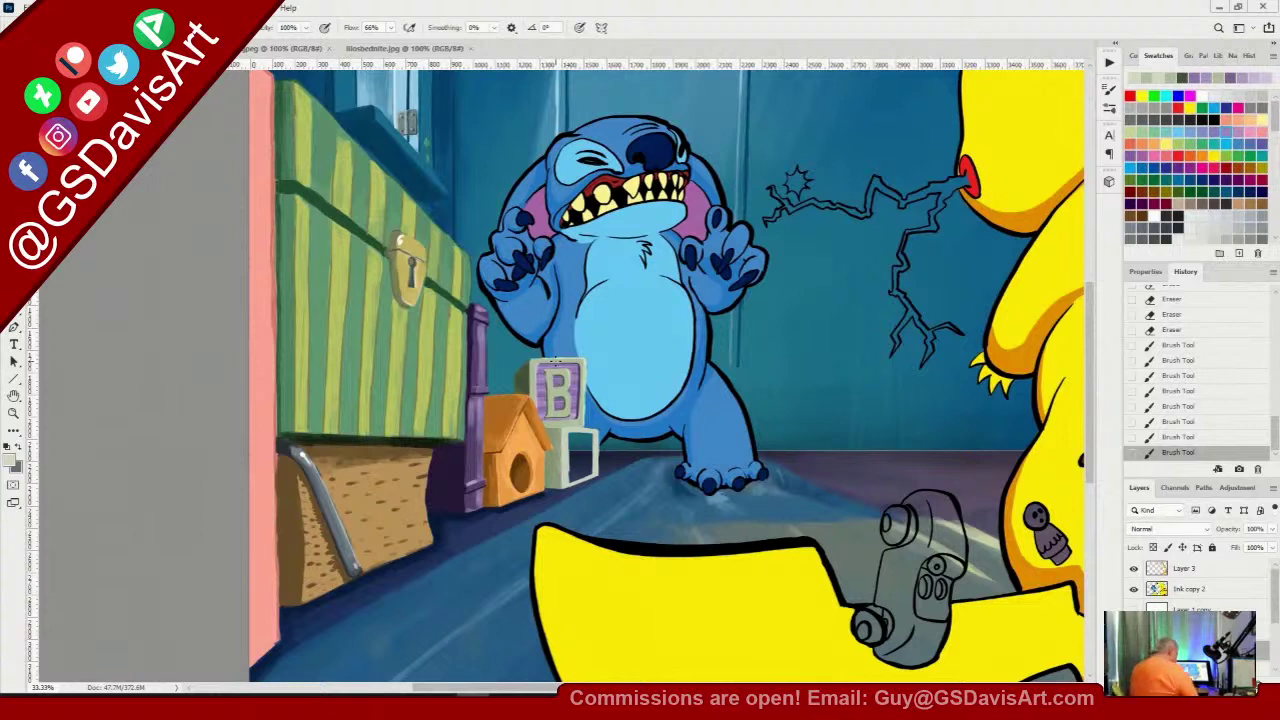
key(ctrl+minus)
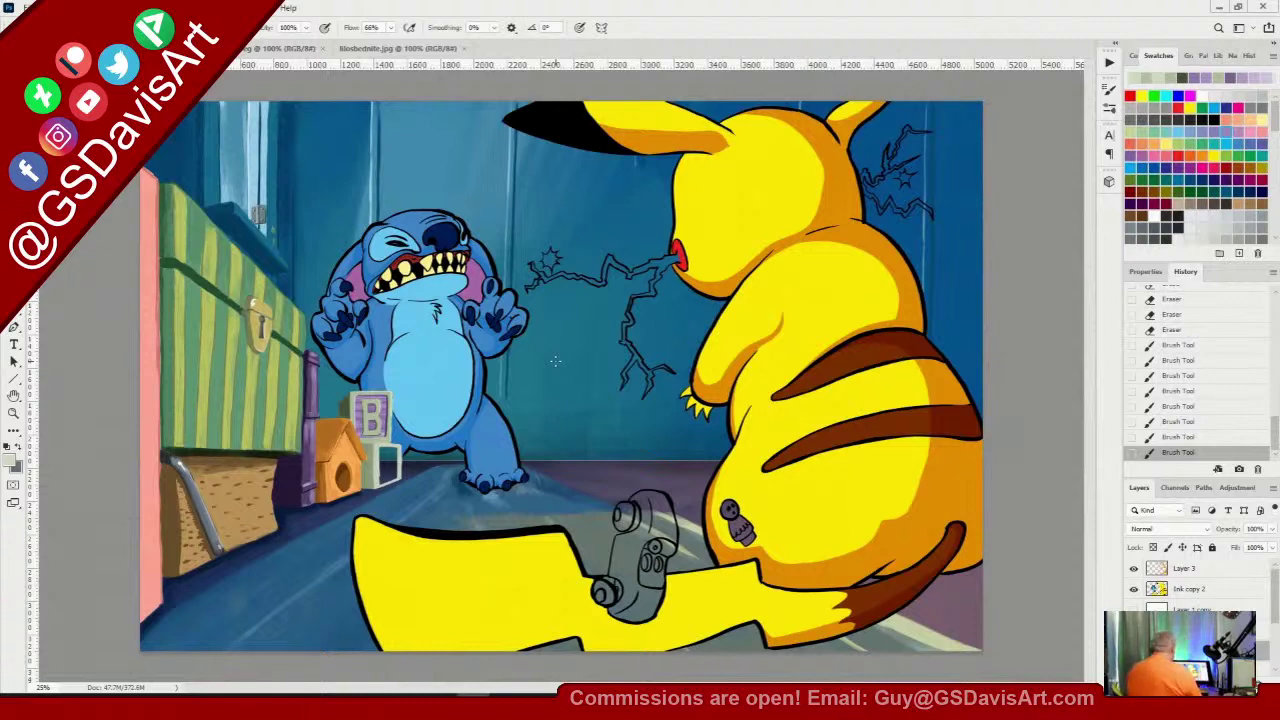
key(ctrl+minus)
key(ctrl+minus)
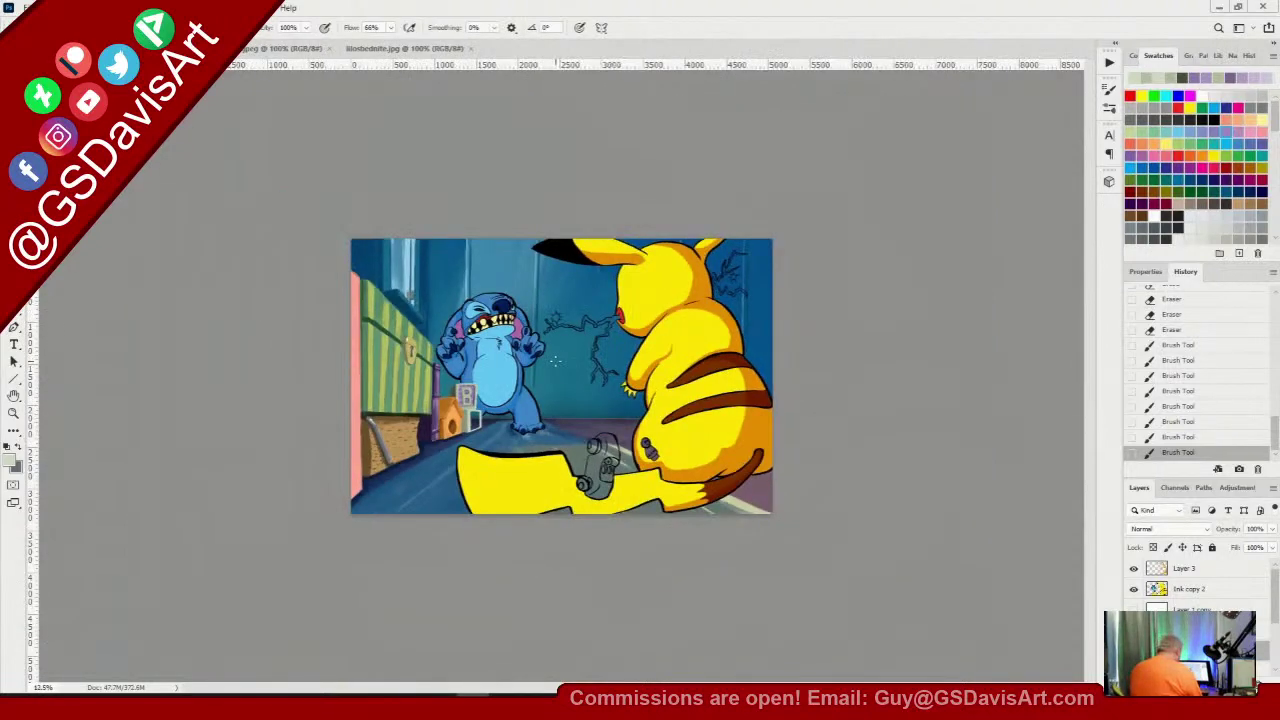
scroll(555, 362, up, 3)
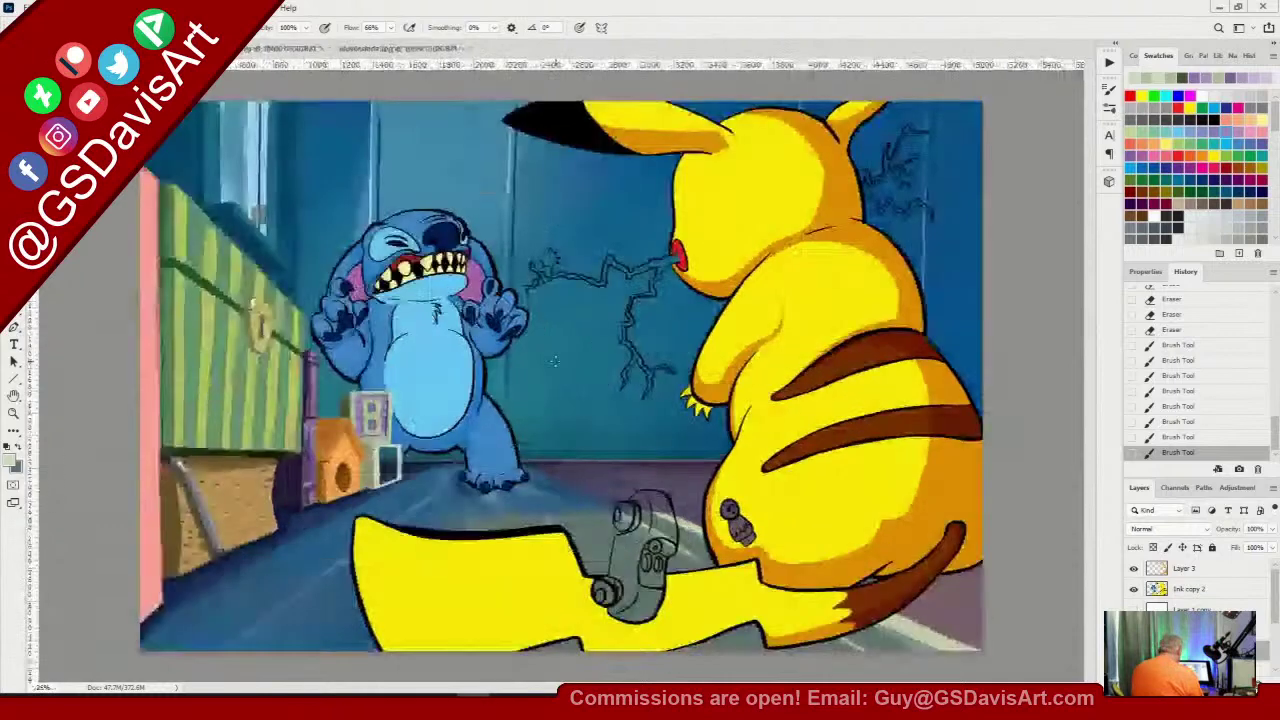
scroll(555, 362, up, 1)
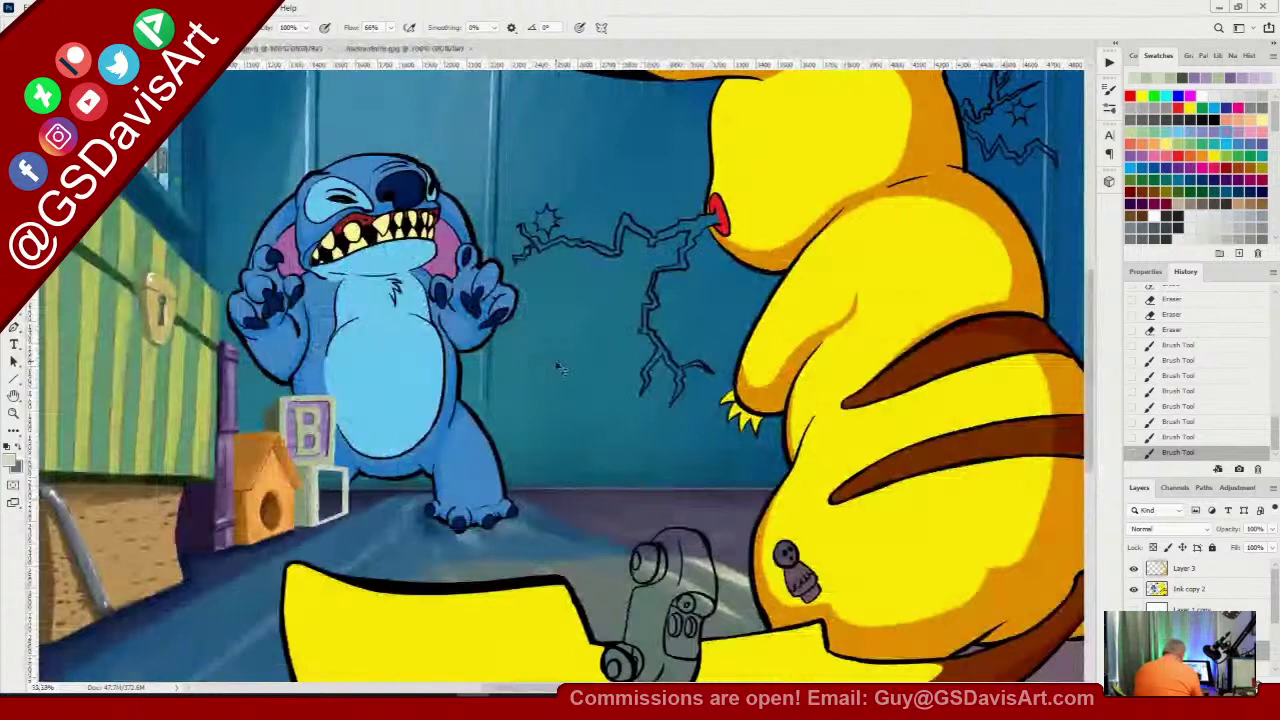
Sample pale yellow from the lamp shade in the bedroom reference image and return to the lower block in the illustration
scroll(558, 368, up, 3)
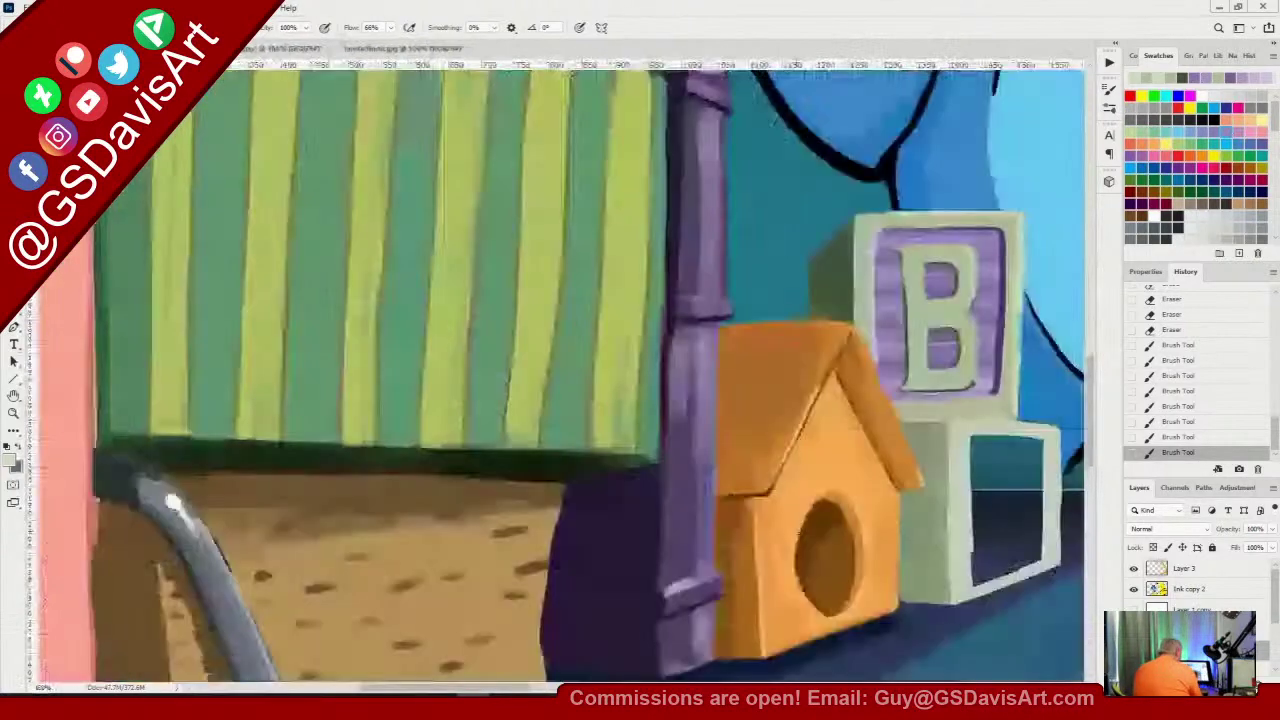
drag(992, 511, 664, 438)
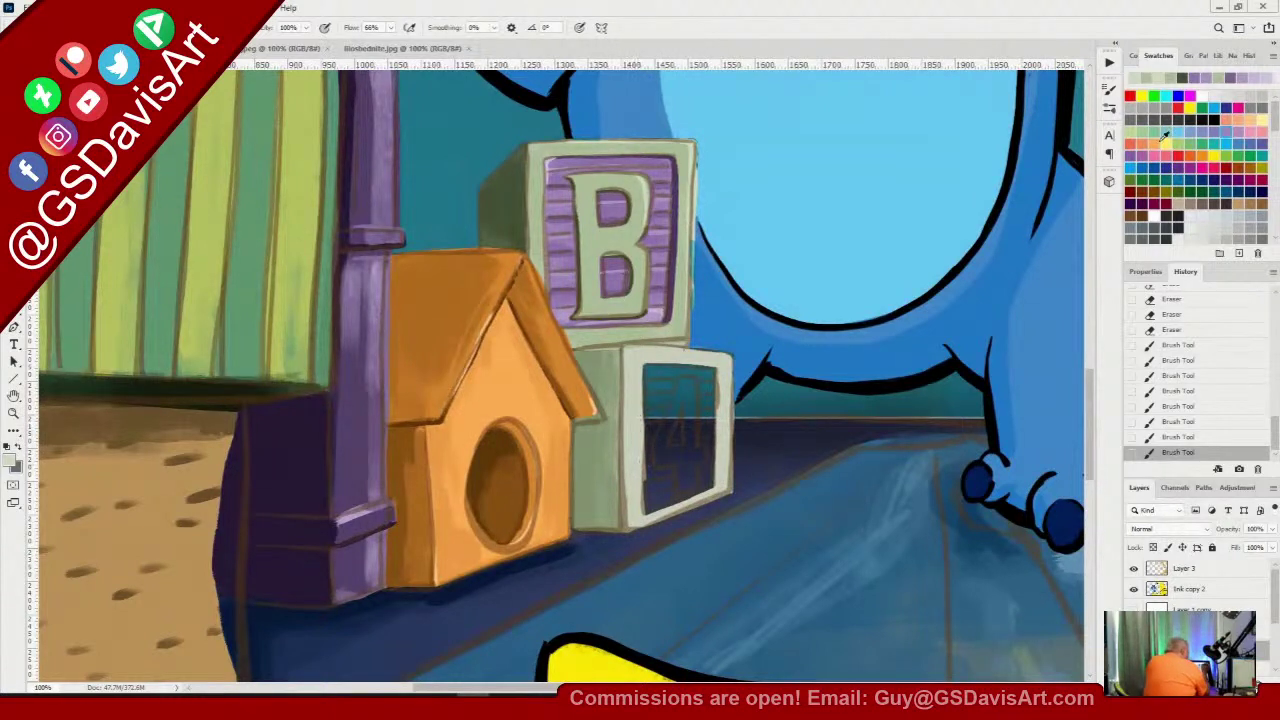
click(283, 48)
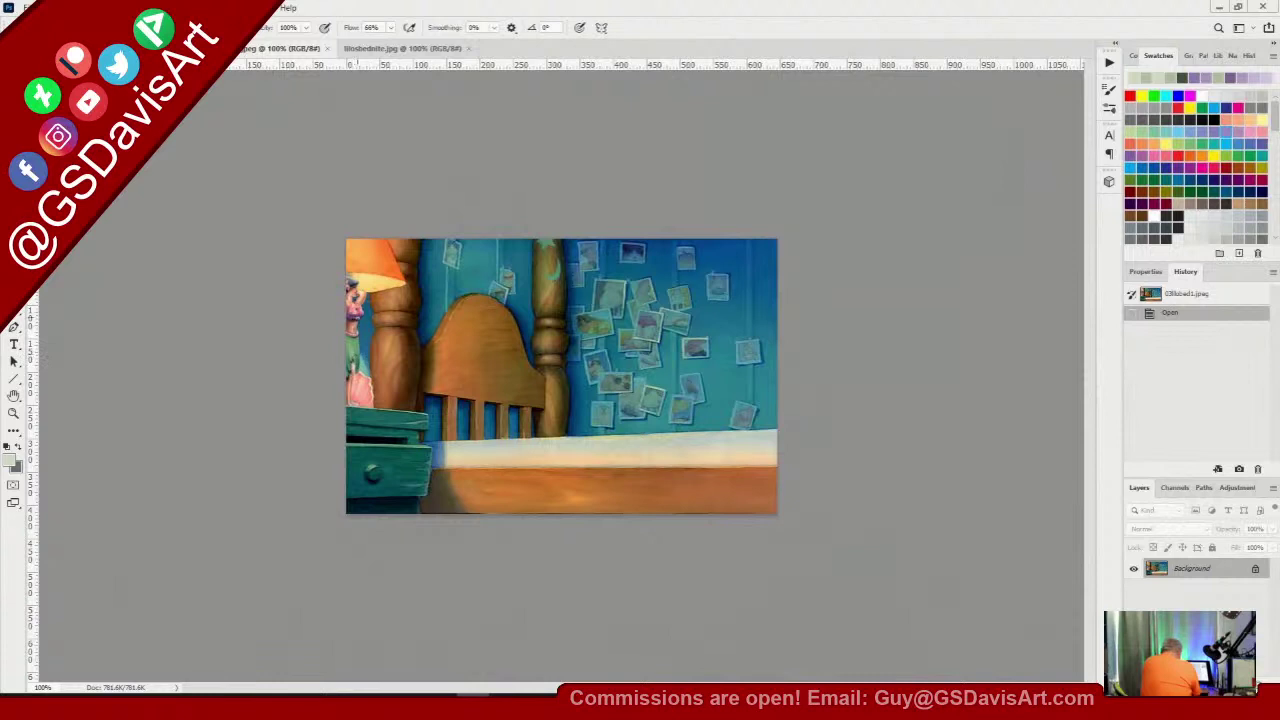
alt+click(380, 283)
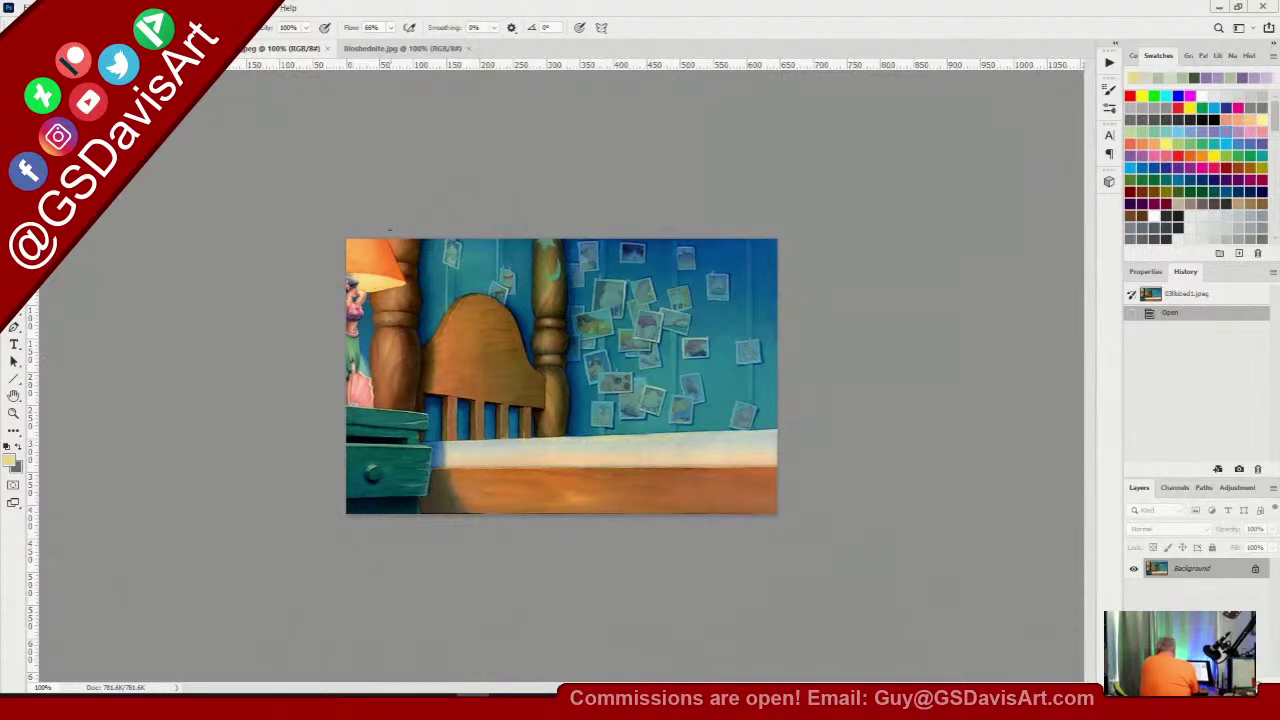
click(400, 48)
key(ctrl+Tab)
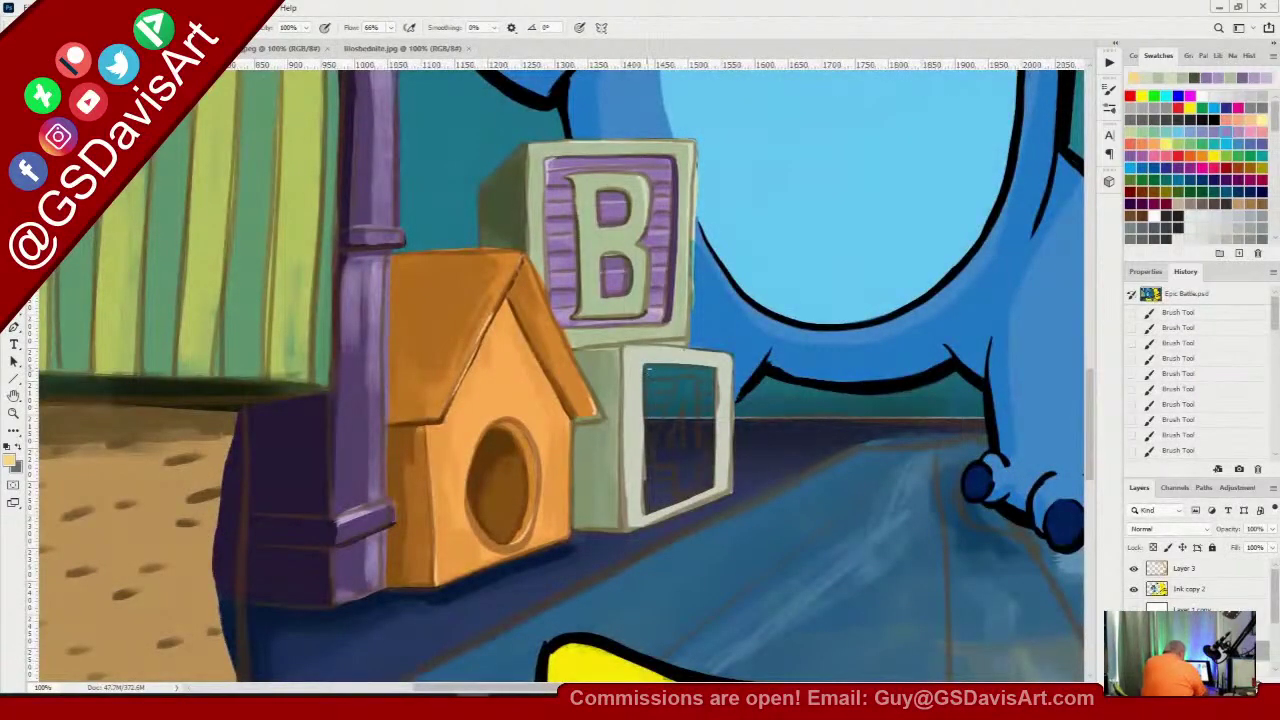
Fill the lower block's recessed front panel, including the 4, with pale yellow using a resized brush, and save the file
mouse_move(648, 372)
mouse_down()
mouse_move(655, 428)
mouse_move(660, 395)
mouse_up()
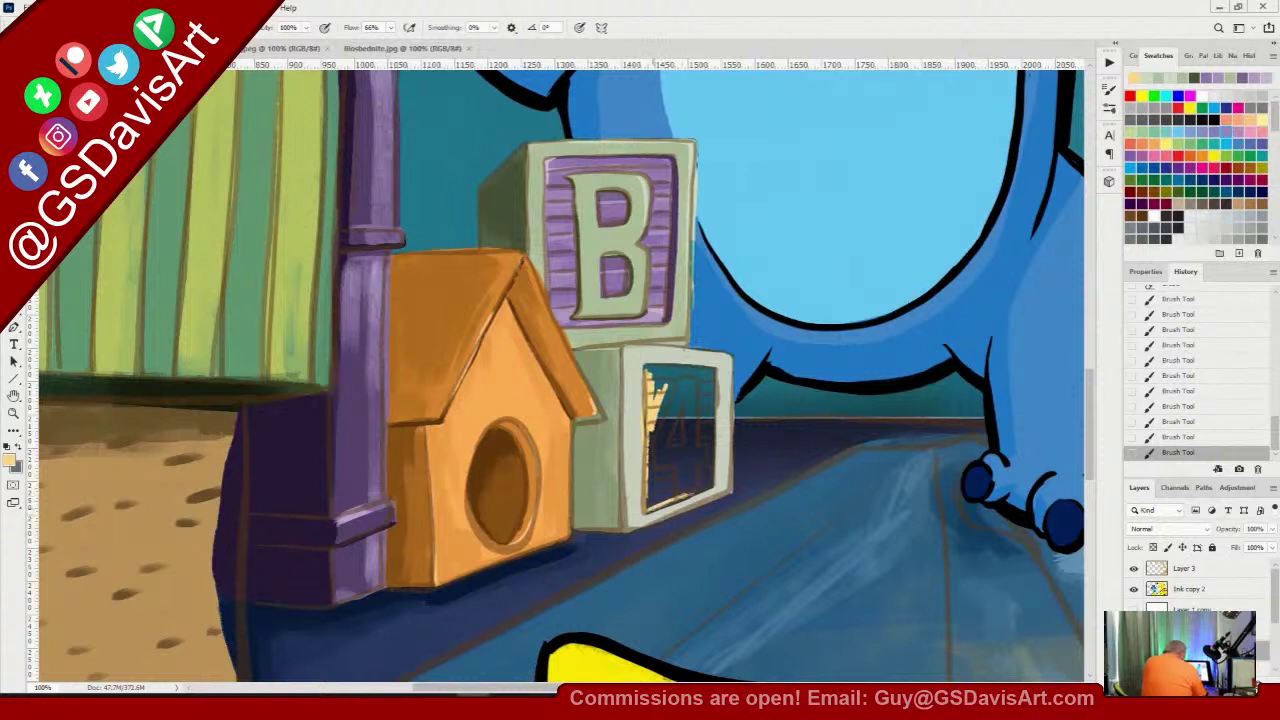
drag(708, 374, 708, 436)
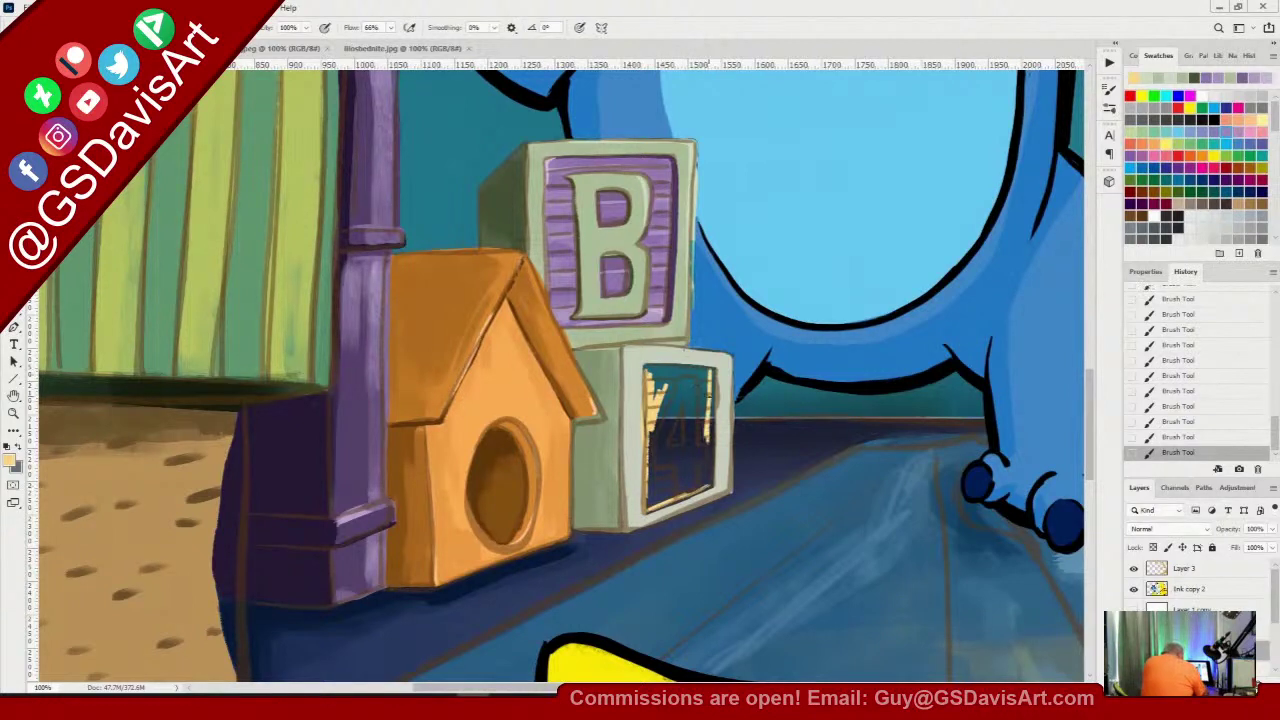
right_click(710, 430)
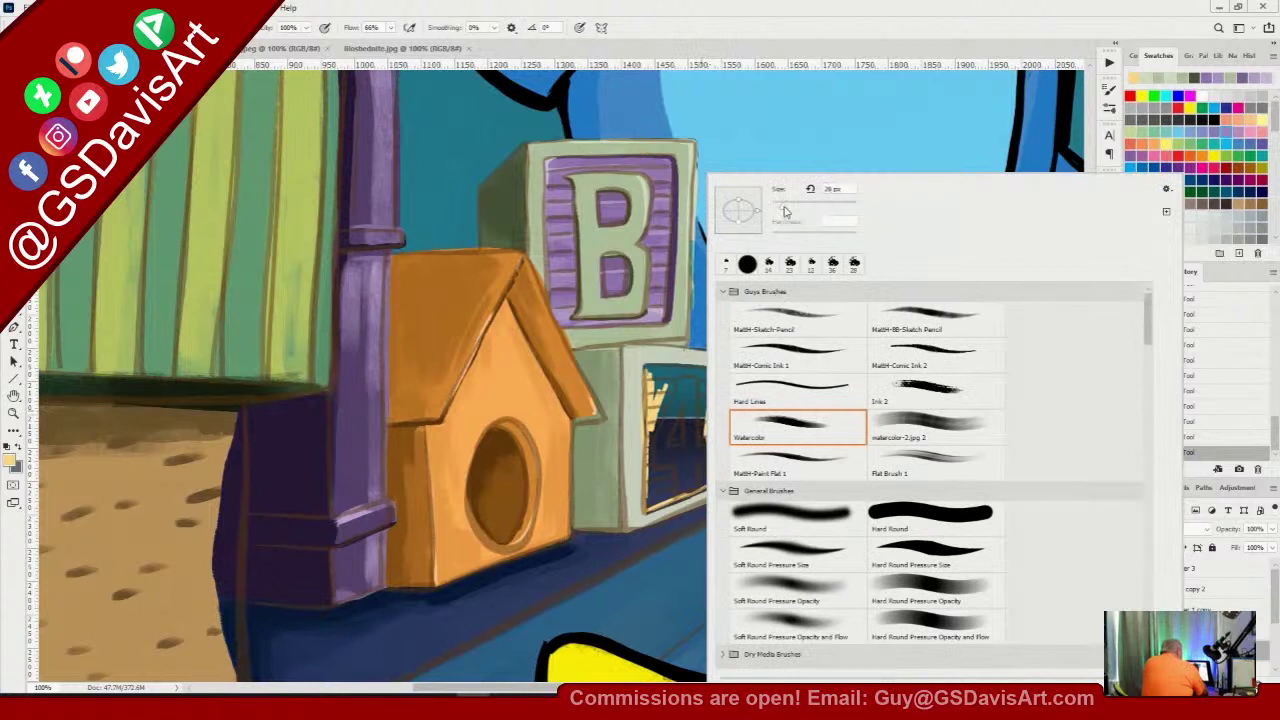
drag(784, 208, 766, 209)
click(695, 17)
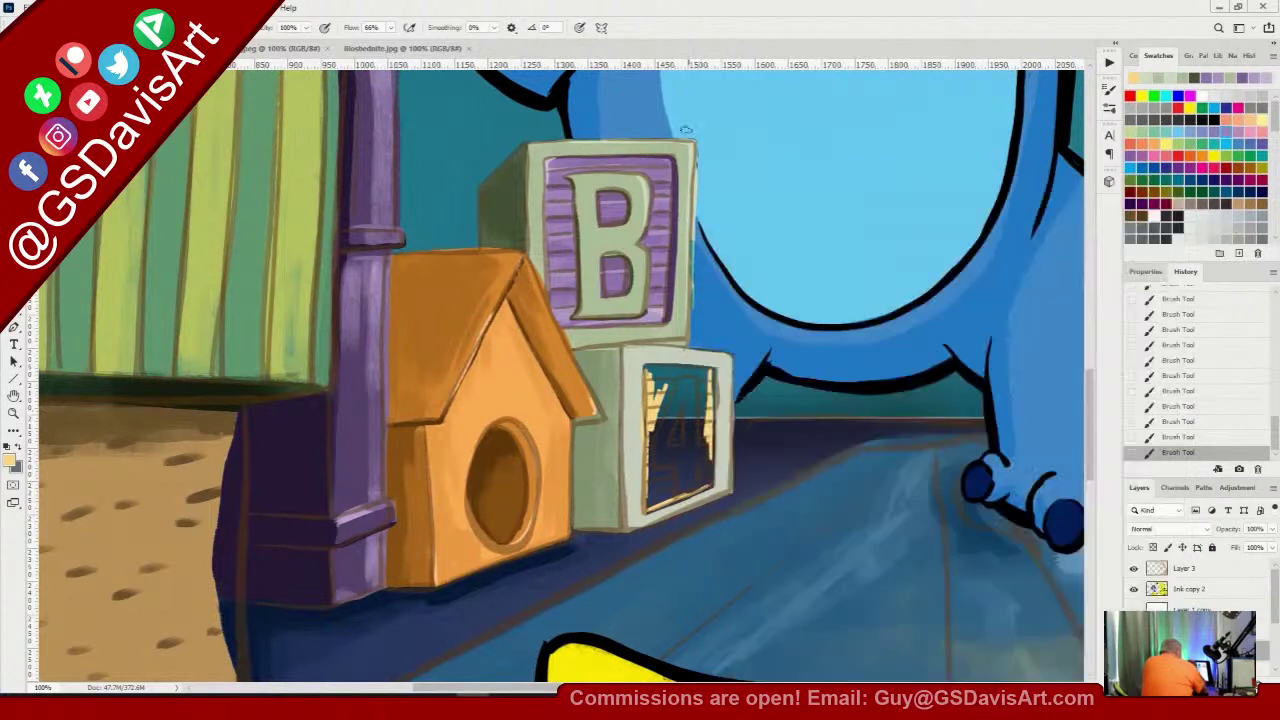
drag(662, 386, 654, 472)
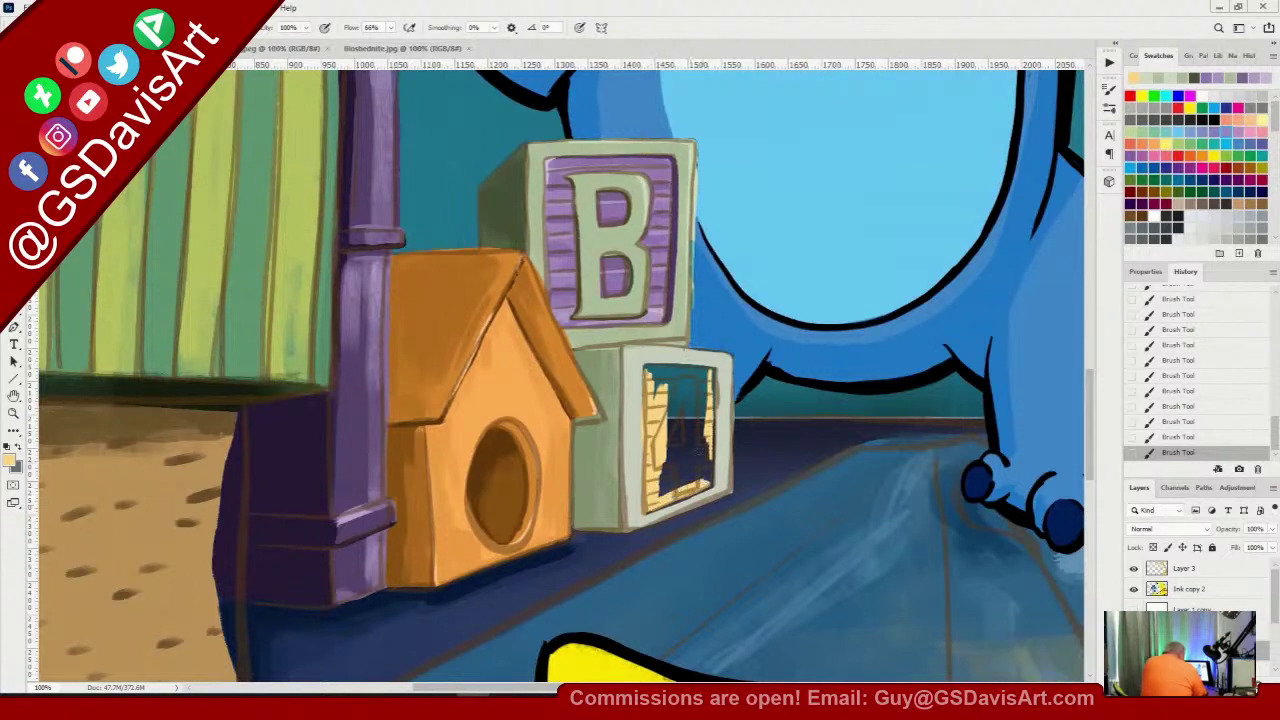
drag(702, 373, 704, 470)
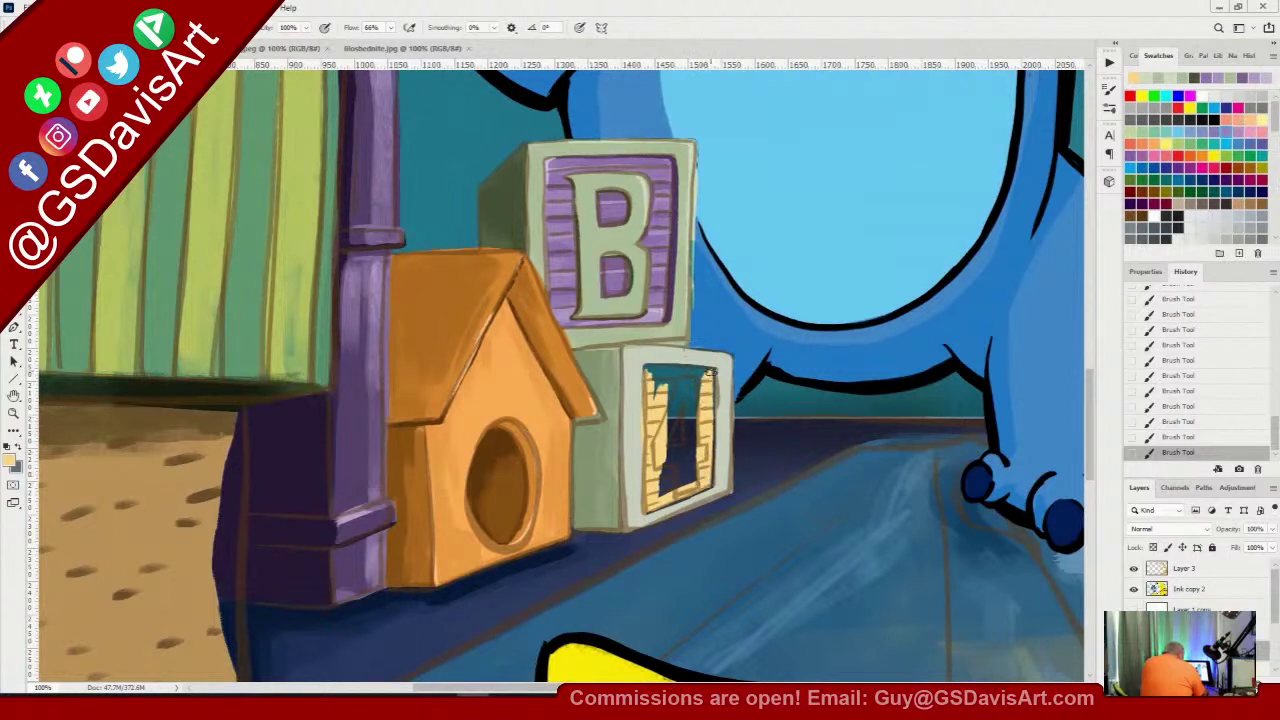
drag(709, 397, 706, 448)
mouse_move(675, 403)
mouse_down()
mouse_move(680, 468)
mouse_move(698, 456)
mouse_up()
mouse_move(649, 371)
mouse_down()
mouse_move(695, 372)
mouse_move(696, 398)
mouse_up()
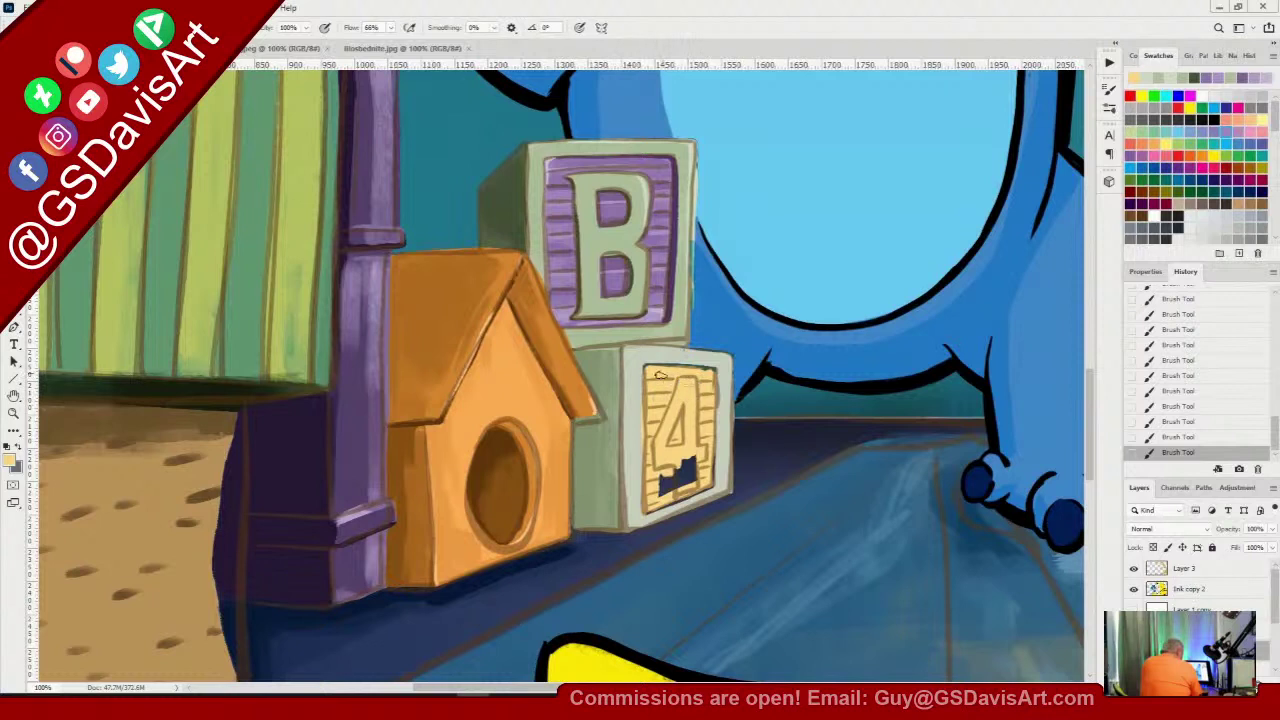
drag(679, 461, 670, 484)
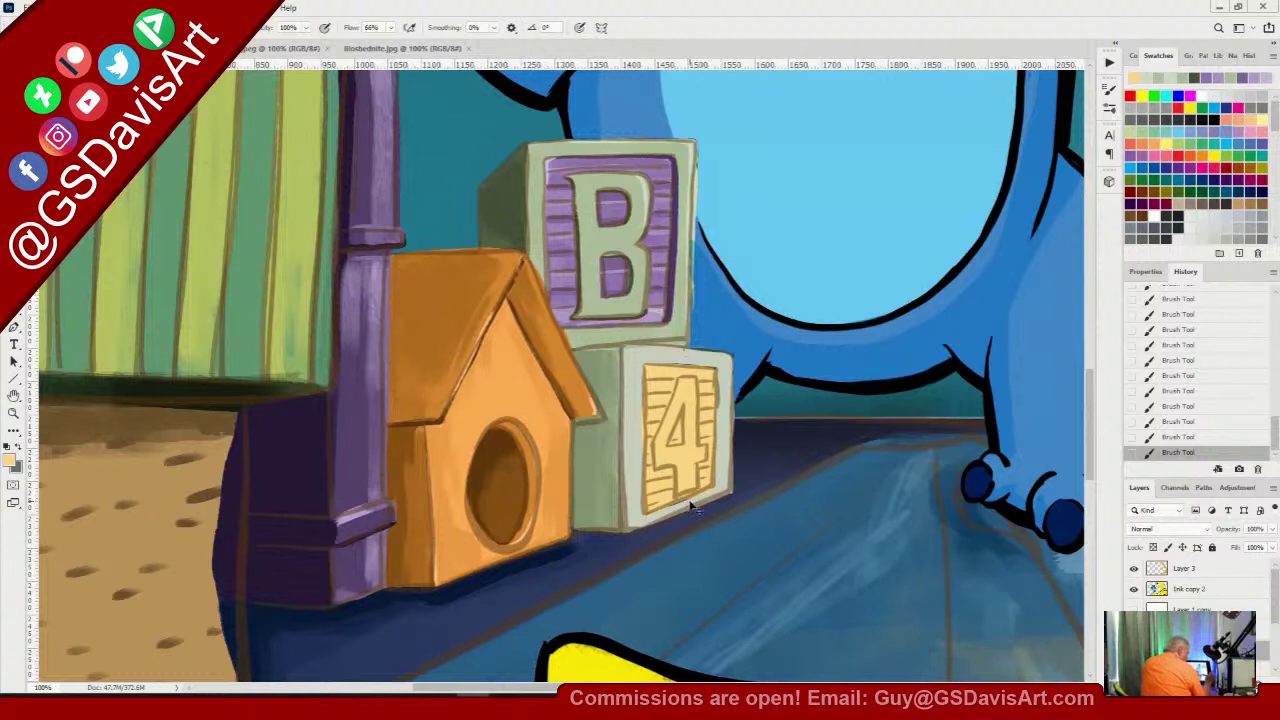
key(ctrl+s)
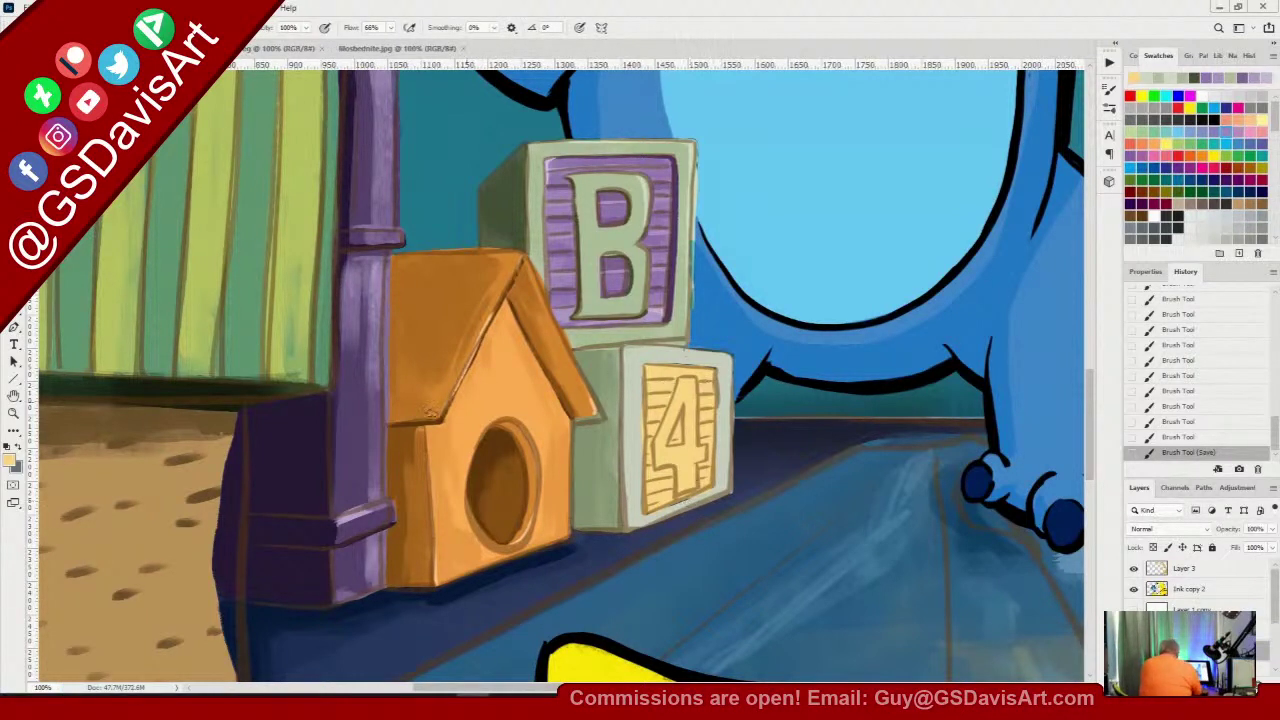
Choose a darker yellow and shade the inner top and left edges of the lower block's panel with a resized brush
click(8, 462)
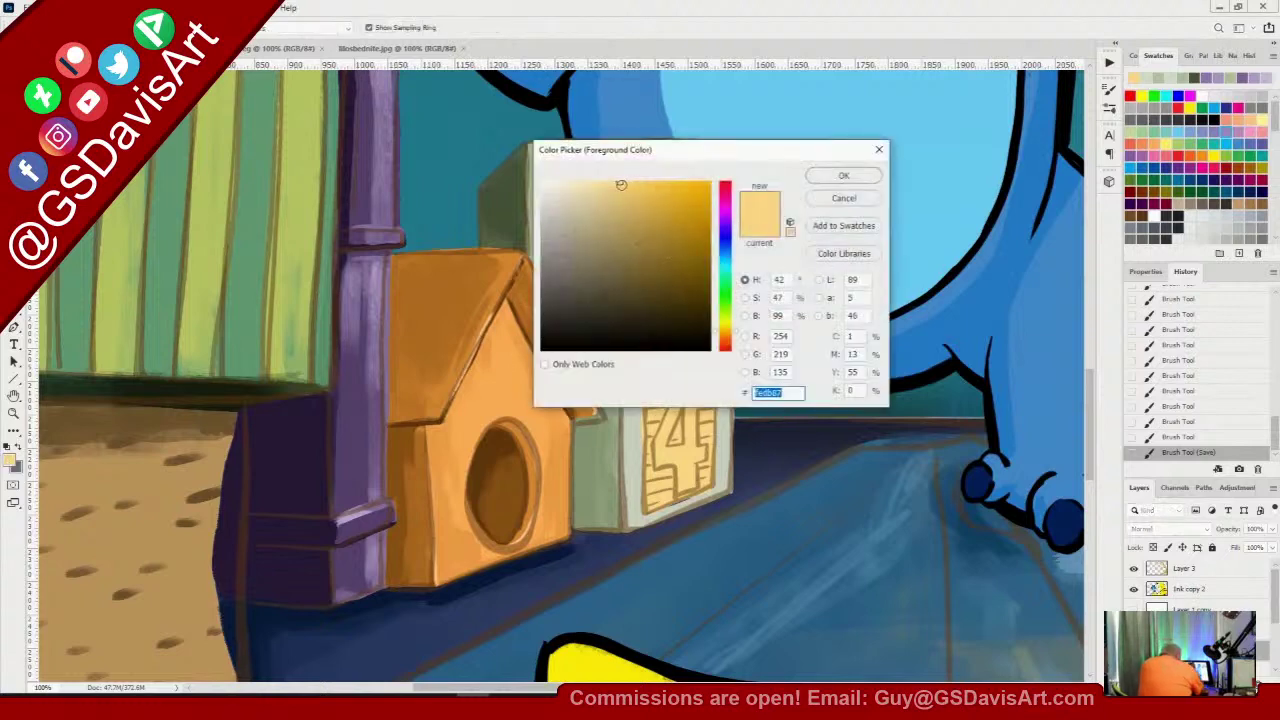
drag(620, 185, 633, 201)
click(845, 177)
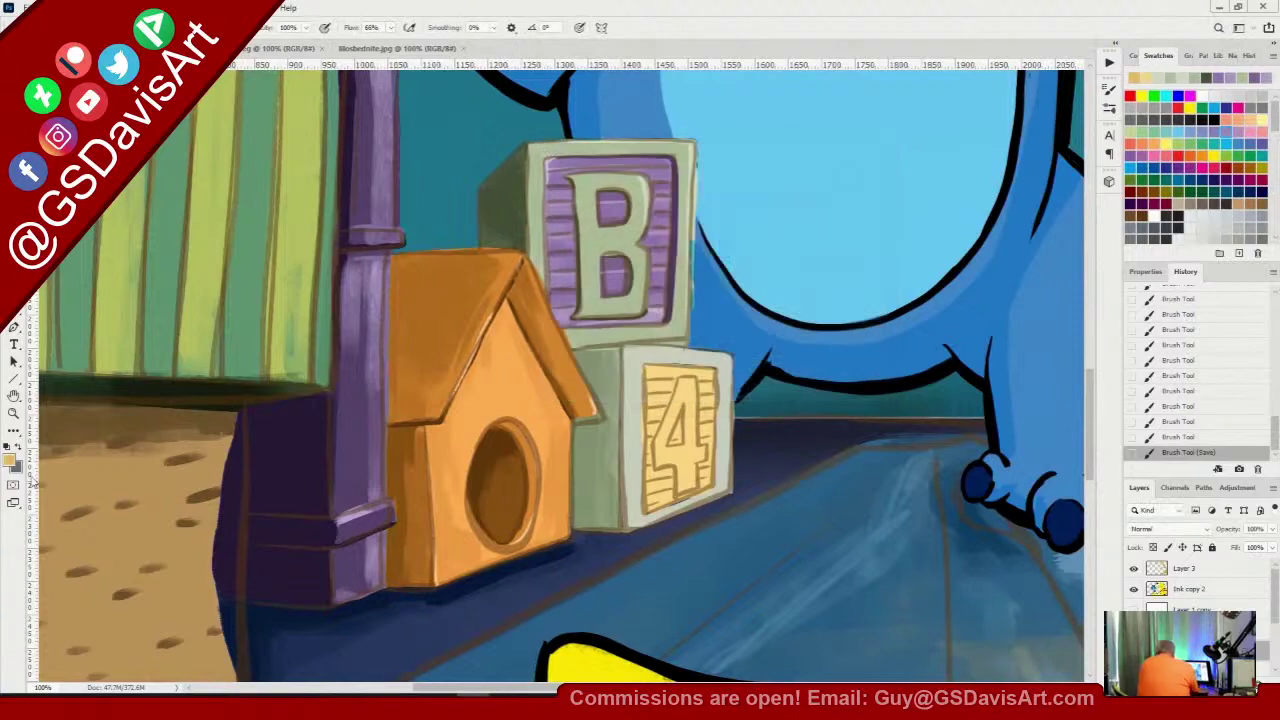
key(z)
drag(700, 451, 762, 451)
scroll(1088, 459, up, 2)
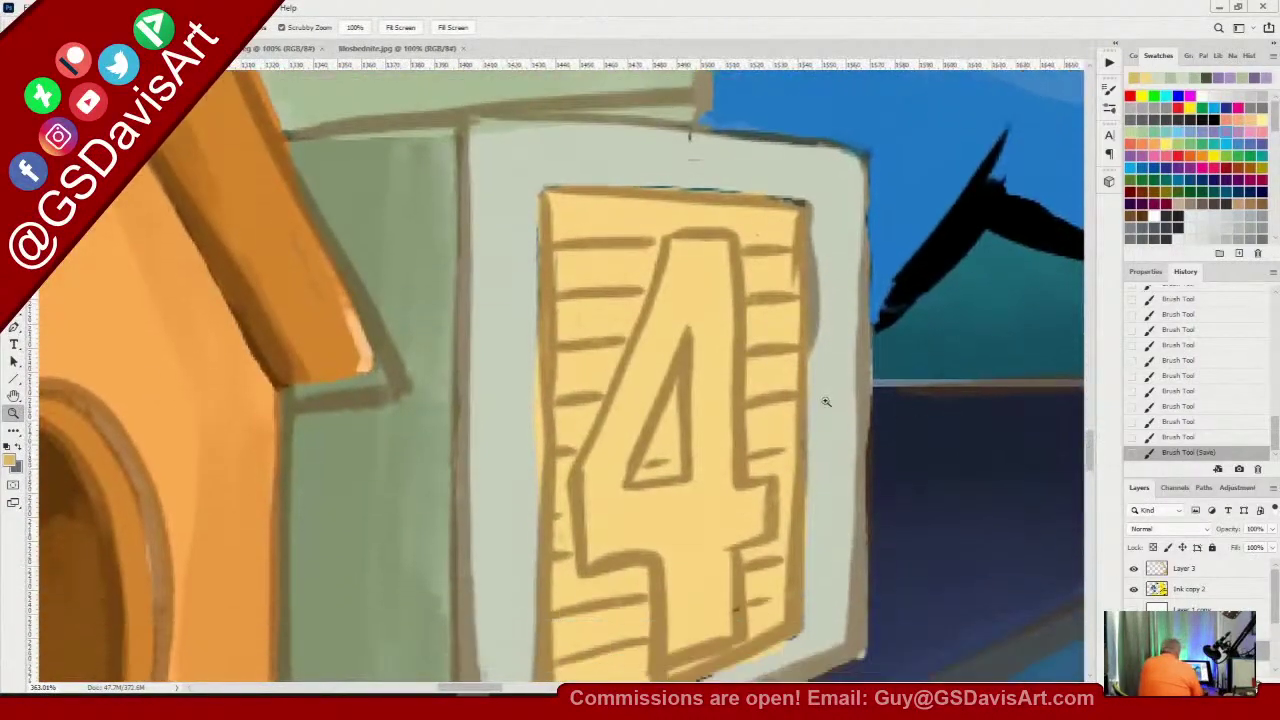
key(b)
right_click(705, 308)
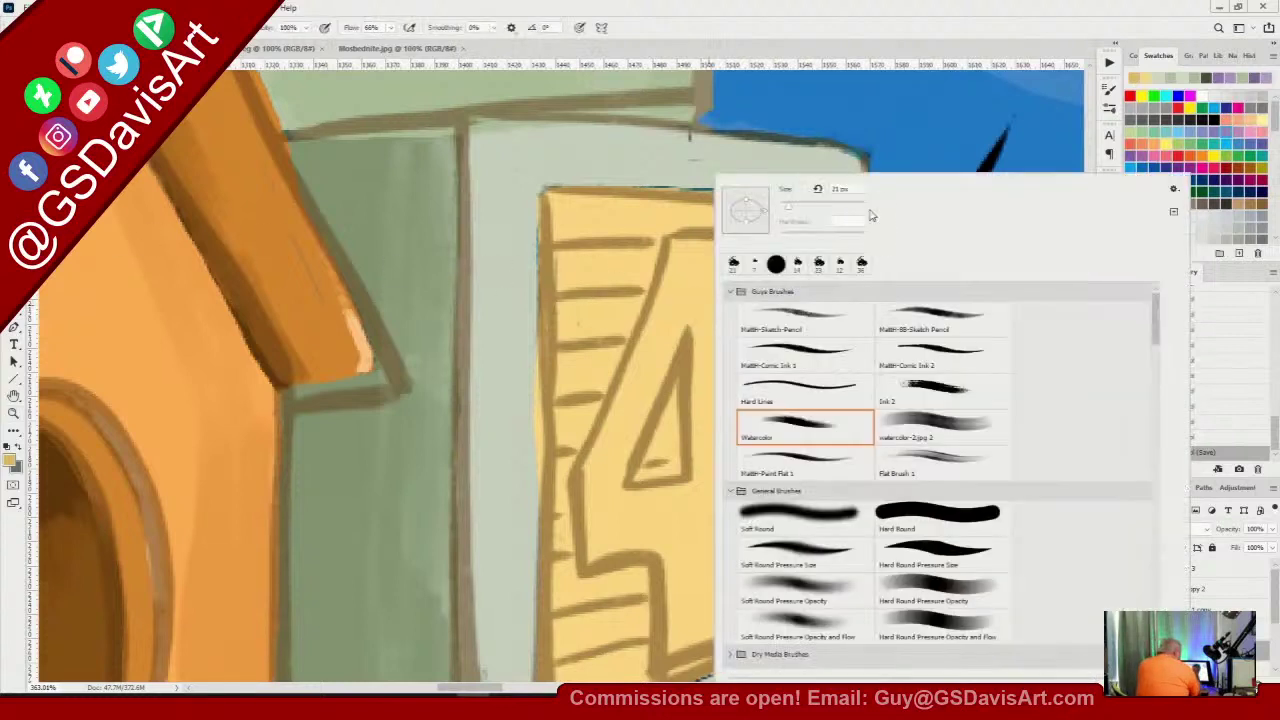
click(785, 210)
click(795, 8)
drag(551, 192, 655, 197)
drag(555, 194, 788, 205)
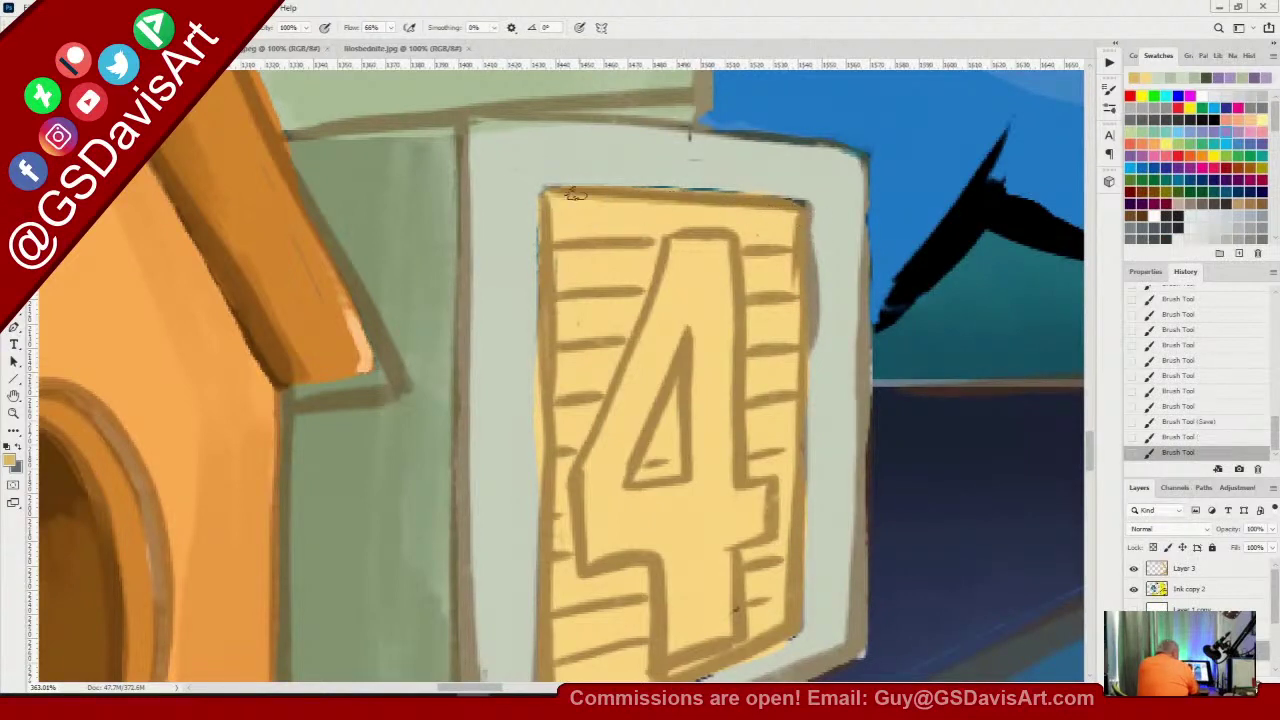
drag(550, 193, 548, 280)
drag(545, 224, 550, 680)
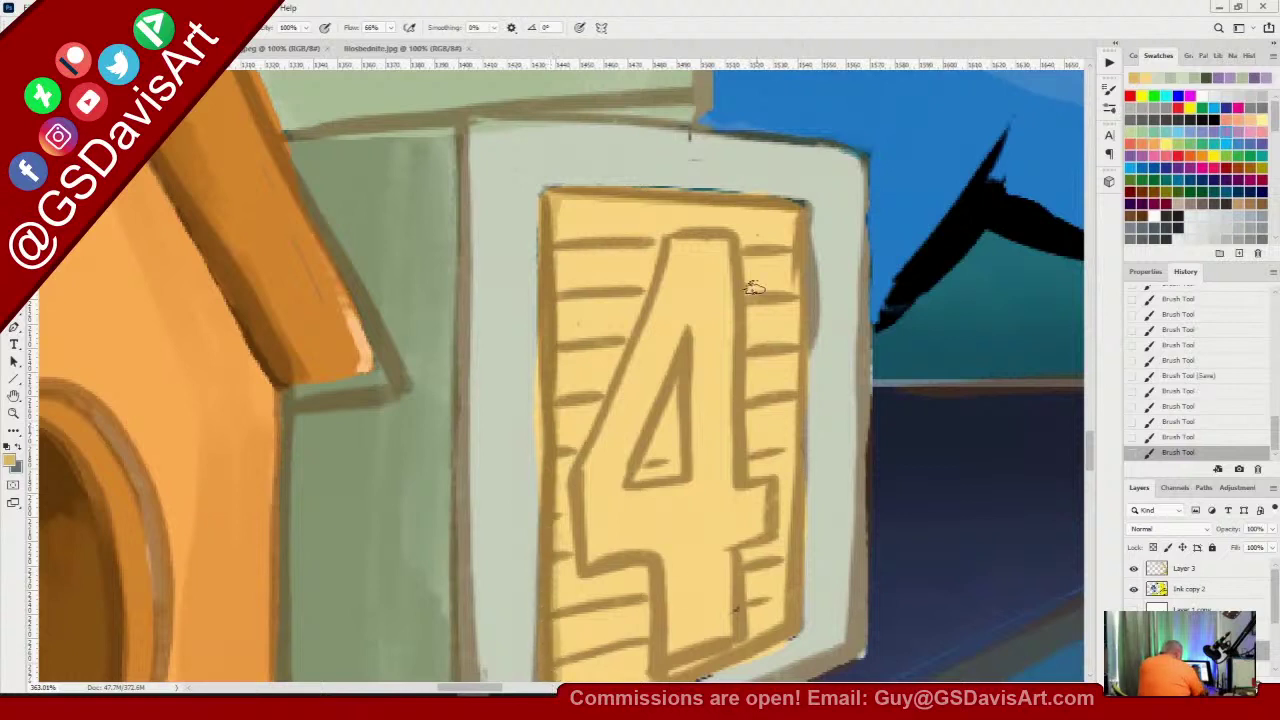
Paint darker yellow shading around the outline of the 4, inside its triangular opening and along the slat grooves
mouse_move(738, 236)
mouse_down()
mouse_move(745, 473)
mouse_move(760, 502)
mouse_move(750, 482)
mouse_move(776, 490)
mouse_move(778, 517)
mouse_move(778, 542)
mouse_move(747, 560)
mouse_move(740, 640)
mouse_up()
drag(663, 672, 652, 678)
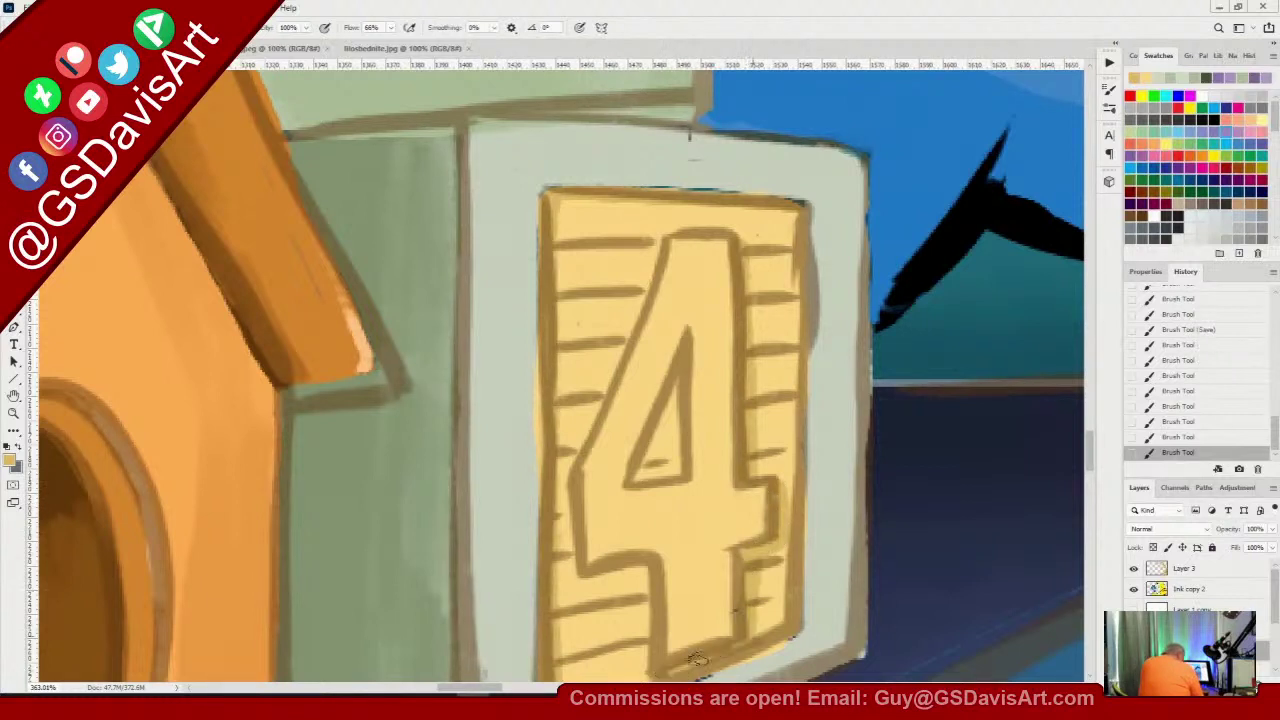
mouse_move(582, 577)
mouse_down()
mouse_move(636, 570)
mouse_move(652, 676)
mouse_up()
drag(575, 465, 570, 567)
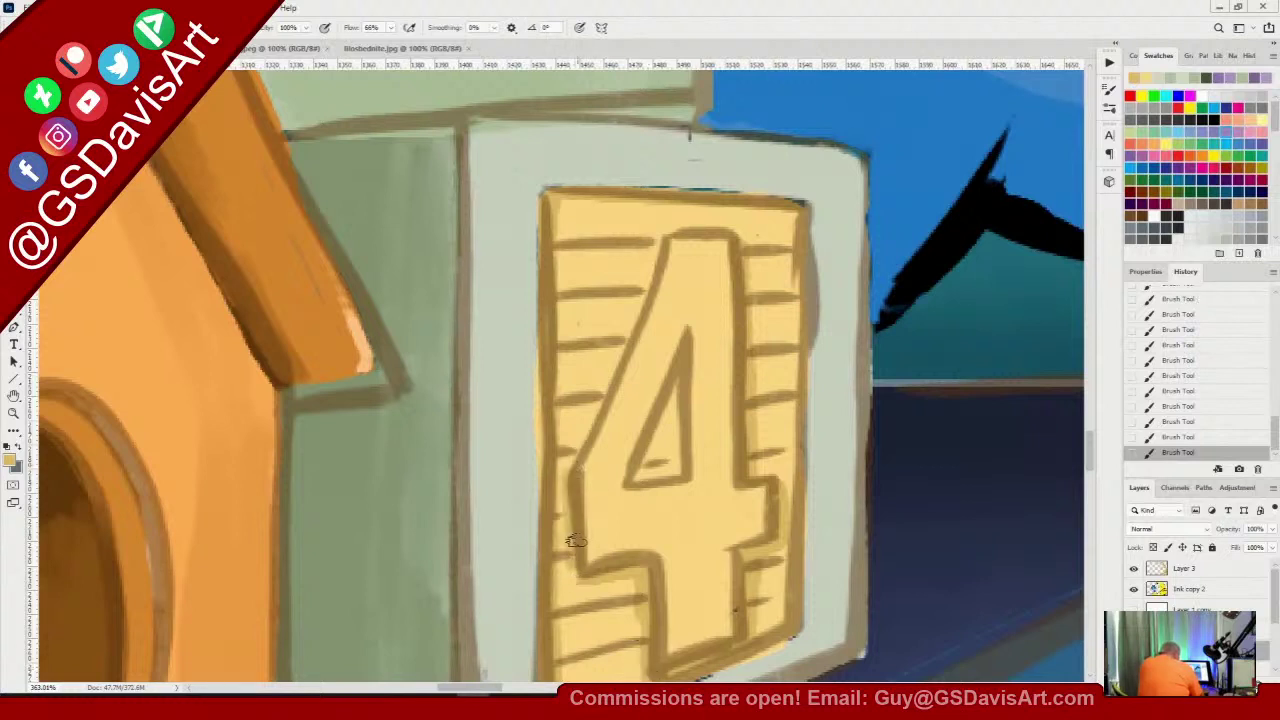
mouse_move(576, 455)
mouse_down()
mouse_move(665, 241)
mouse_move(736, 229)
mouse_move(663, 233)
mouse_move(750, 232)
mouse_up()
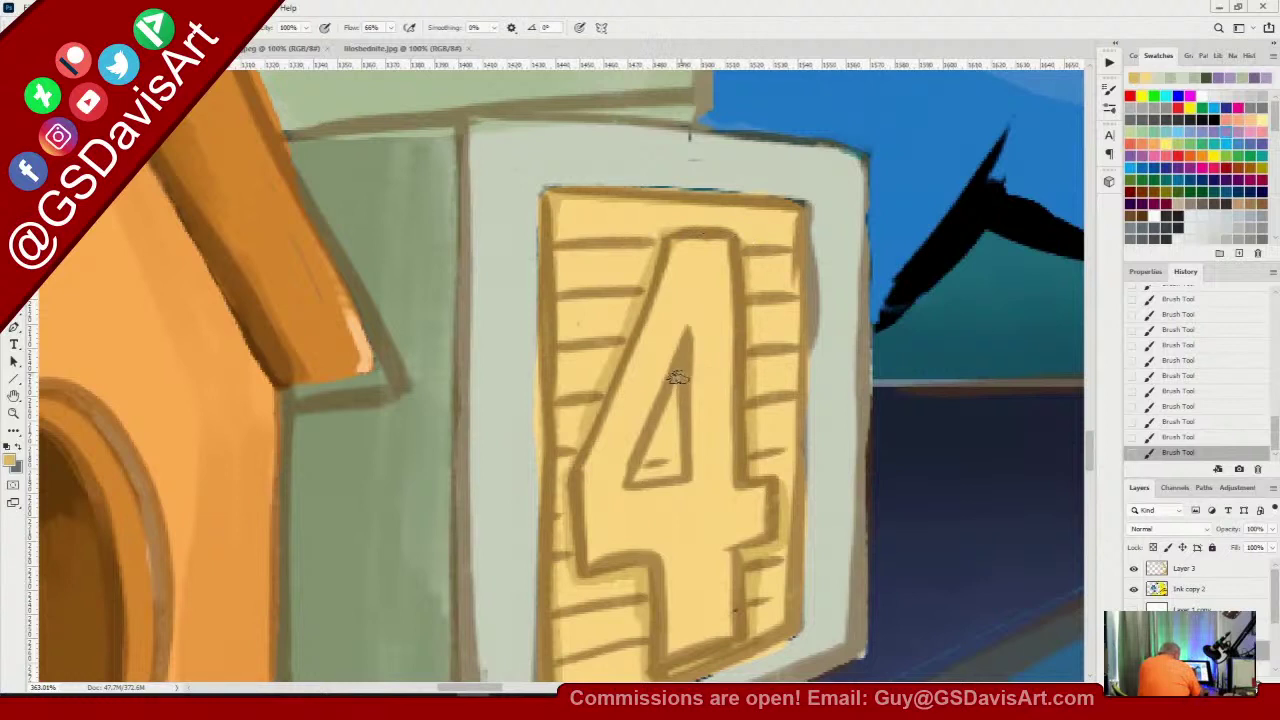
mouse_move(680, 388)
mouse_down()
mouse_move(639, 481)
mouse_move(670, 423)
mouse_move(674, 457)
mouse_up()
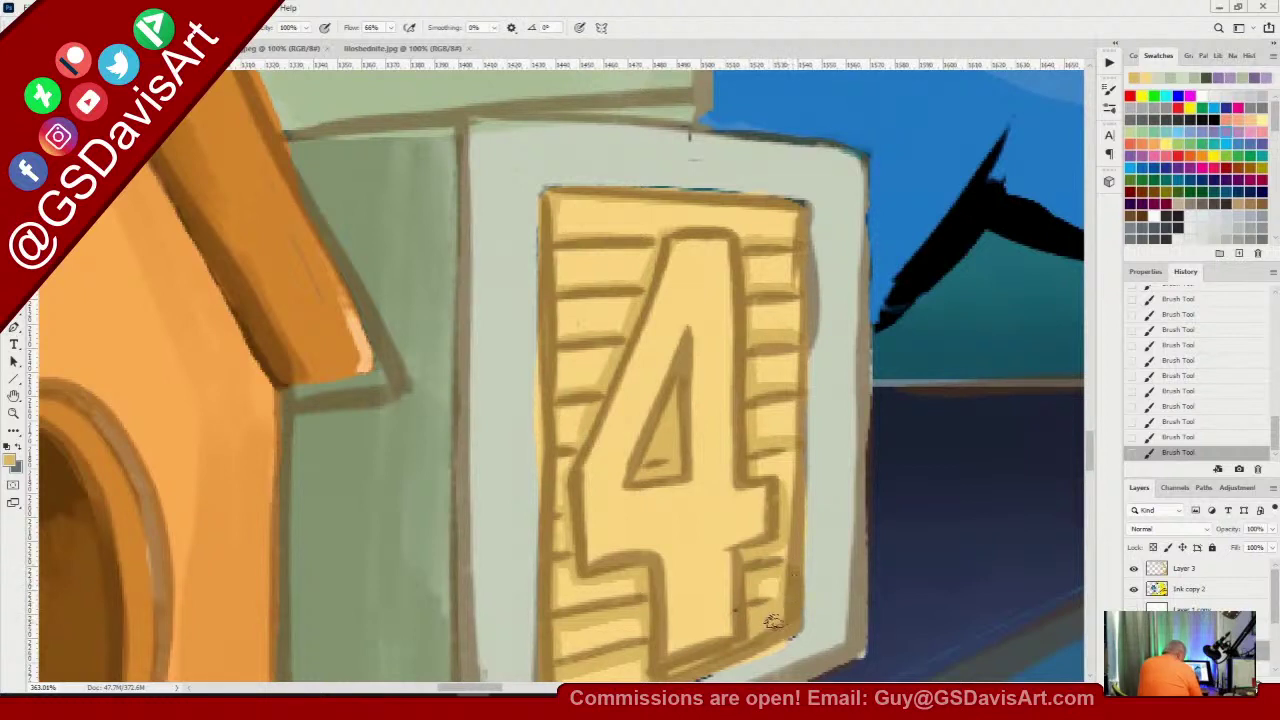
Highlight the panel's slats and the left slope of the 4 with a lighter yellow (H 42, S 40, B 100), and hide the brown sketch lines
click(11, 461)
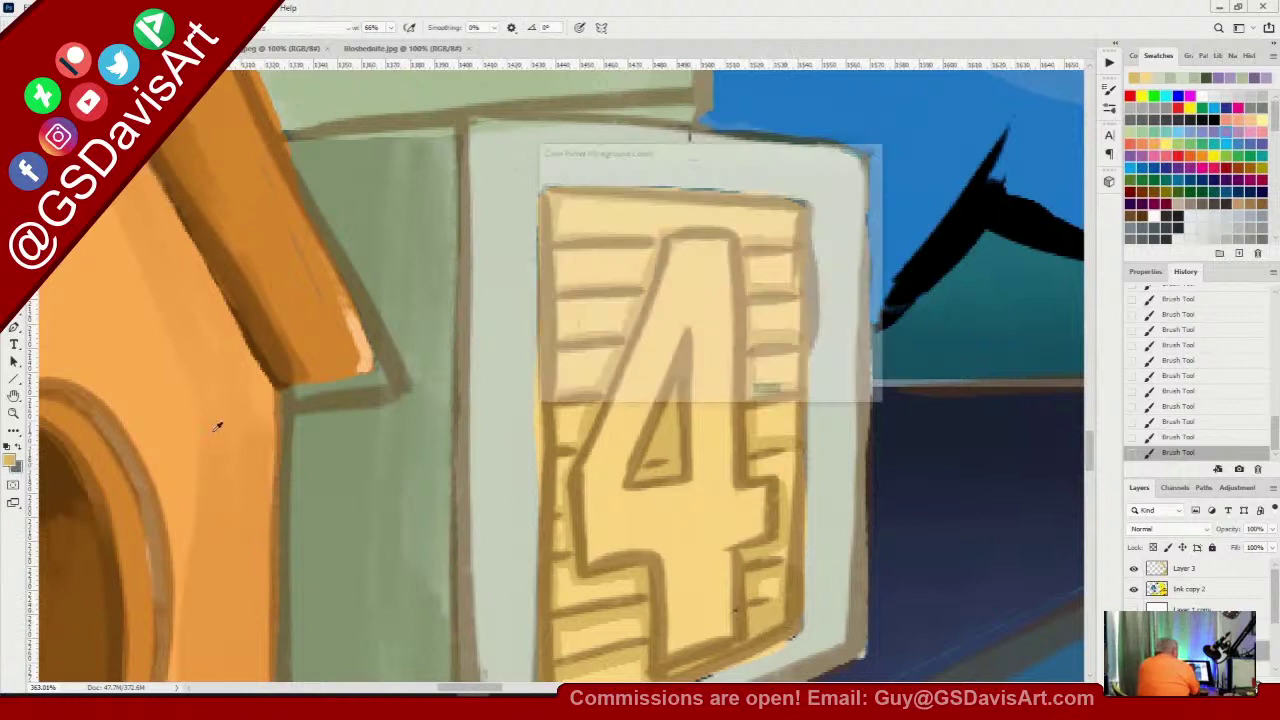
click(607, 182)
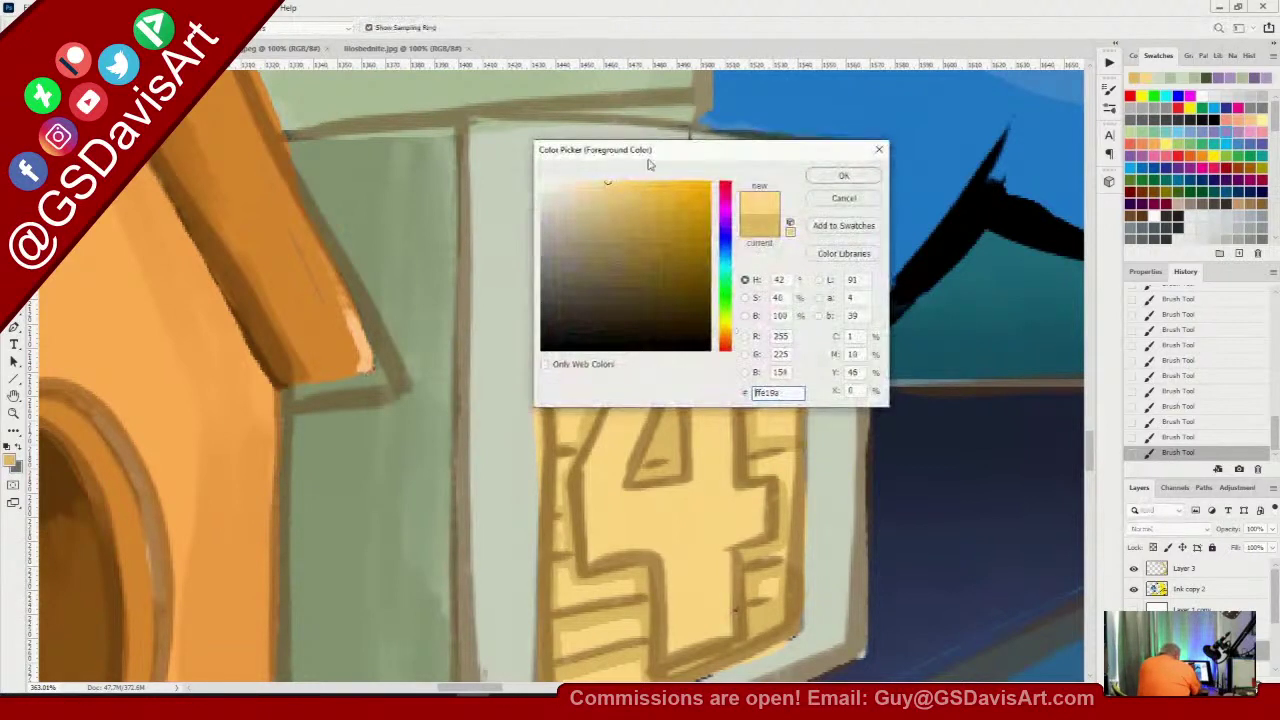
click(843, 180)
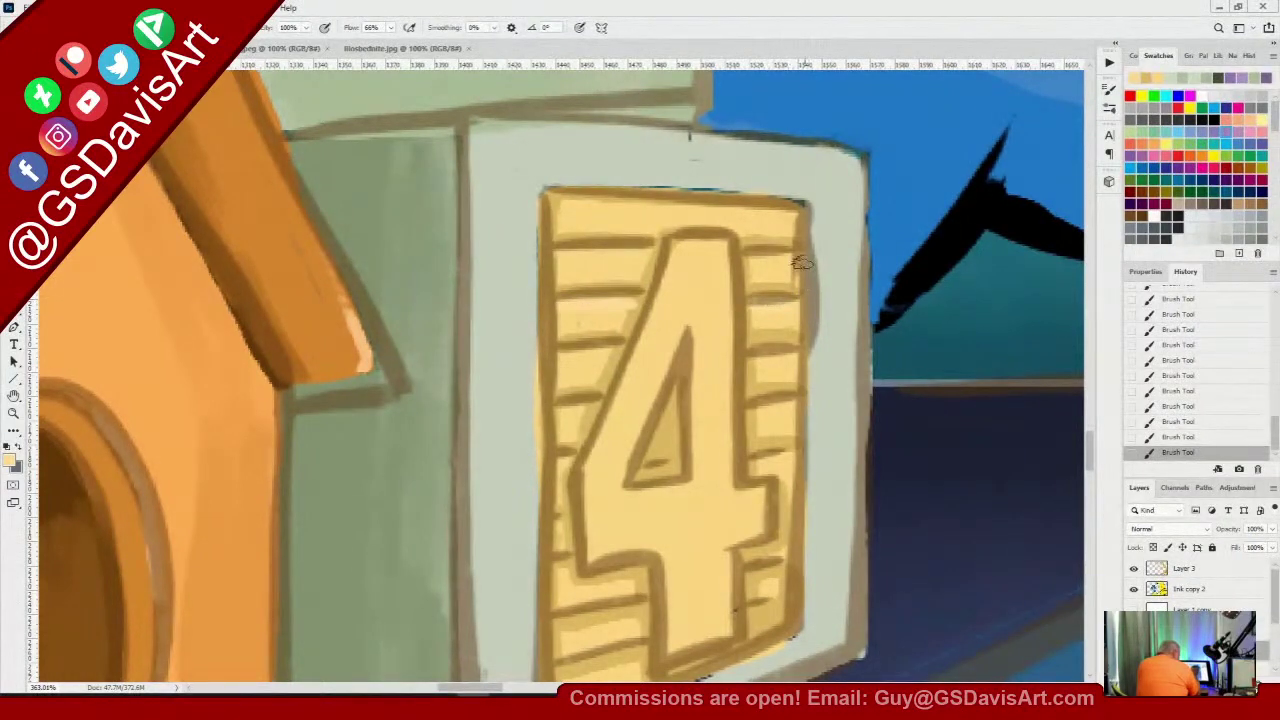
drag(563, 203, 806, 214)
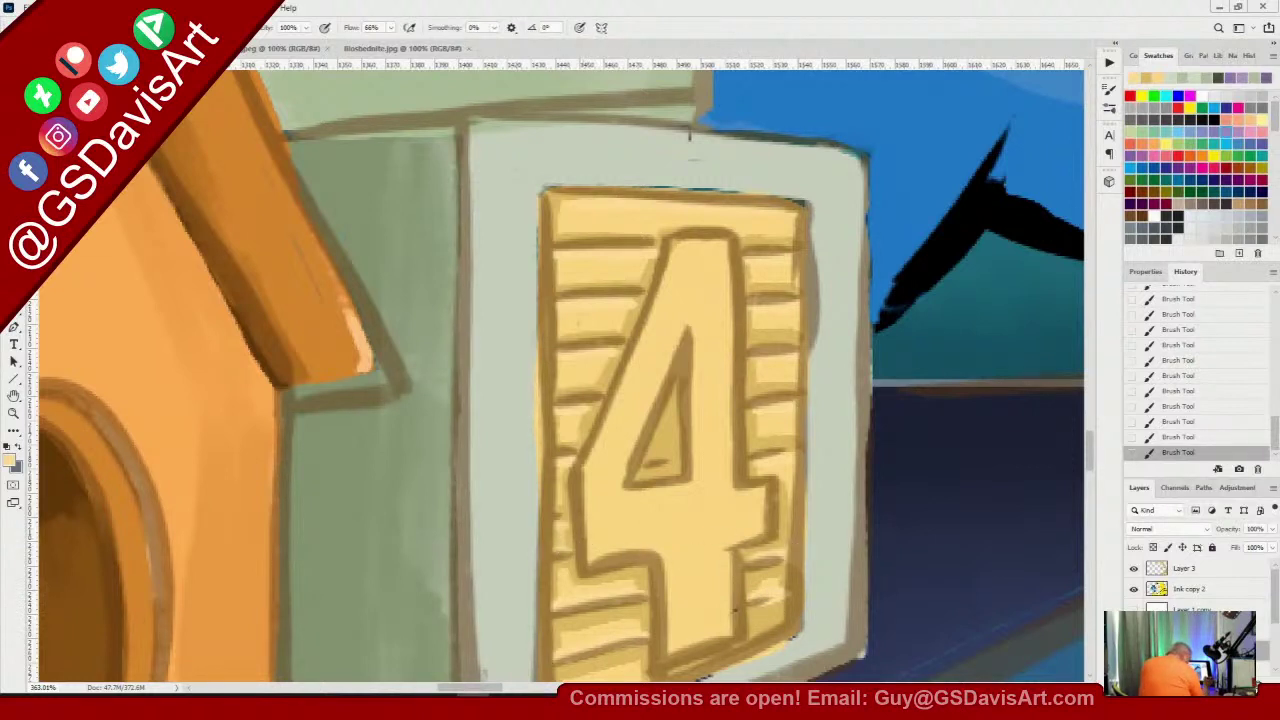
click(1134, 630)
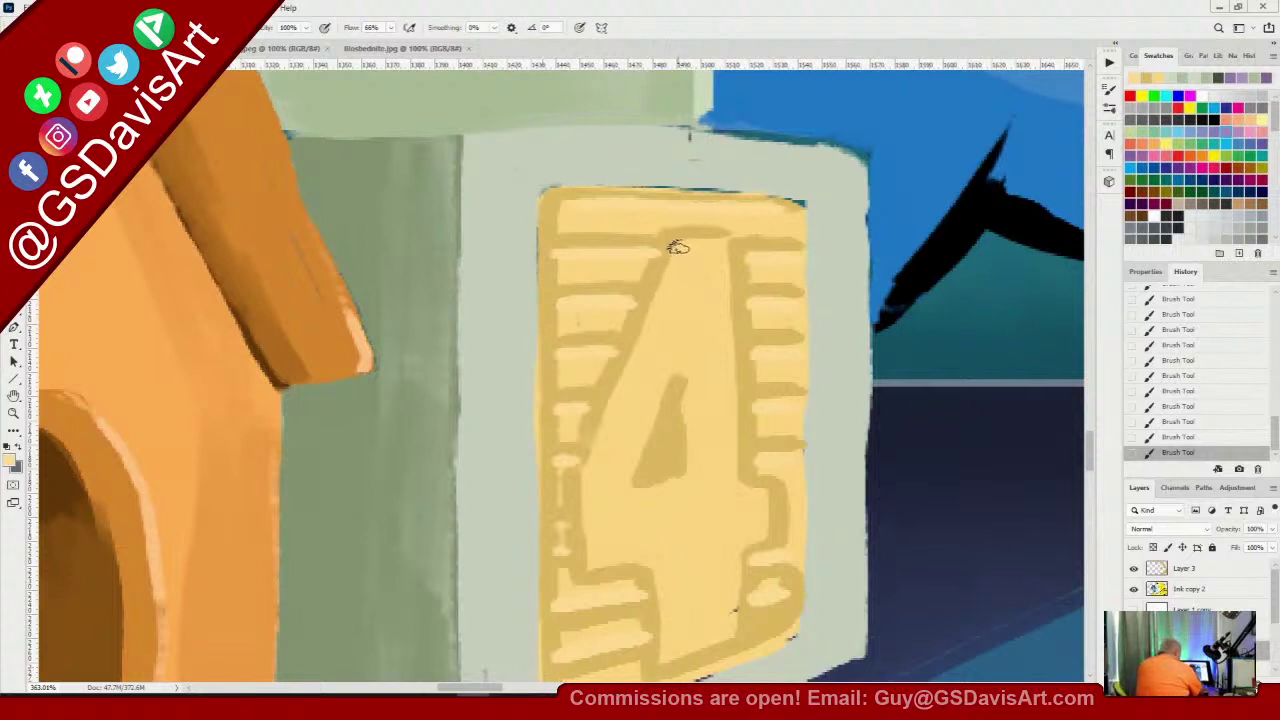
mouse_move(674, 249)
mouse_down()
mouse_move(593, 460)
mouse_move(568, 535)
mouse_up()
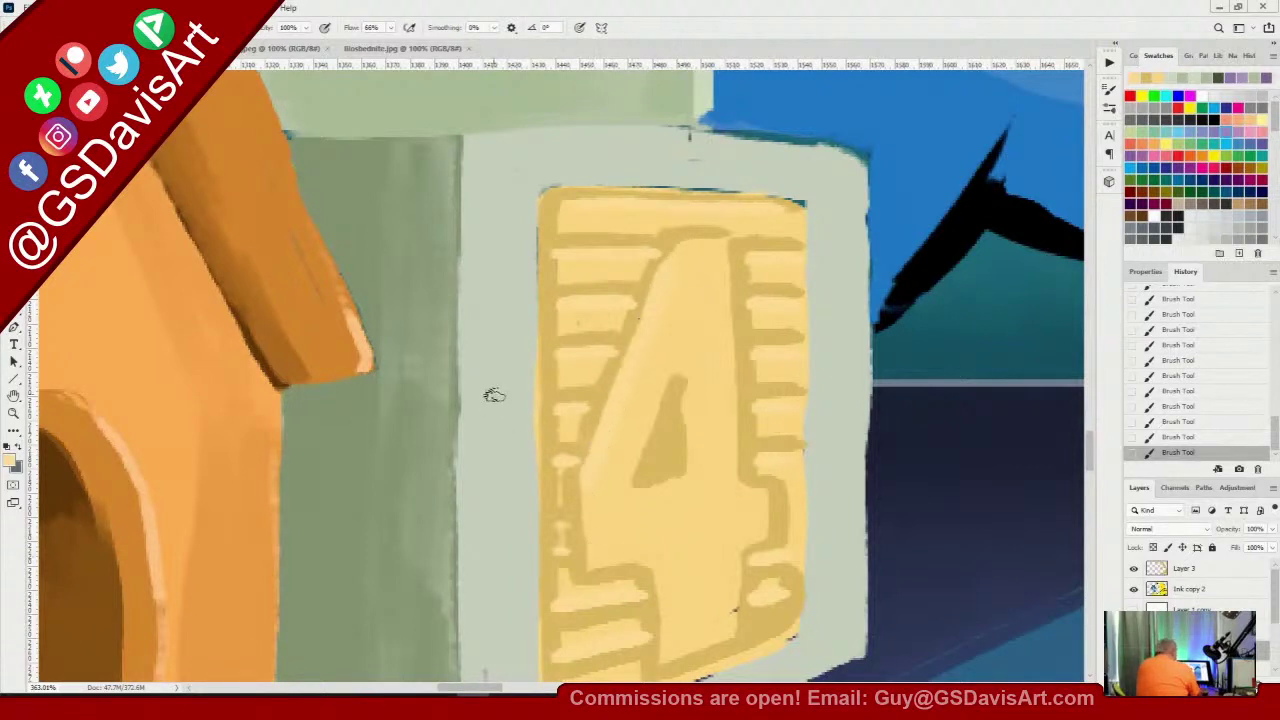
Sample the pale grey-green of the lower block's frame and paint the whole 4 in that colour
alt+click(501, 394)
mouse_move(634, 358)
mouse_down()
mouse_move(580, 487)
mouse_move(615, 557)
mouse_move(597, 566)
mouse_move(757, 540)
mouse_move(760, 490)
mouse_move(600, 506)
mouse_move(749, 480)
mouse_move(760, 508)
mouse_move(672, 495)
mouse_move(617, 517)
mouse_move(651, 534)
mouse_move(739, 515)
mouse_up()
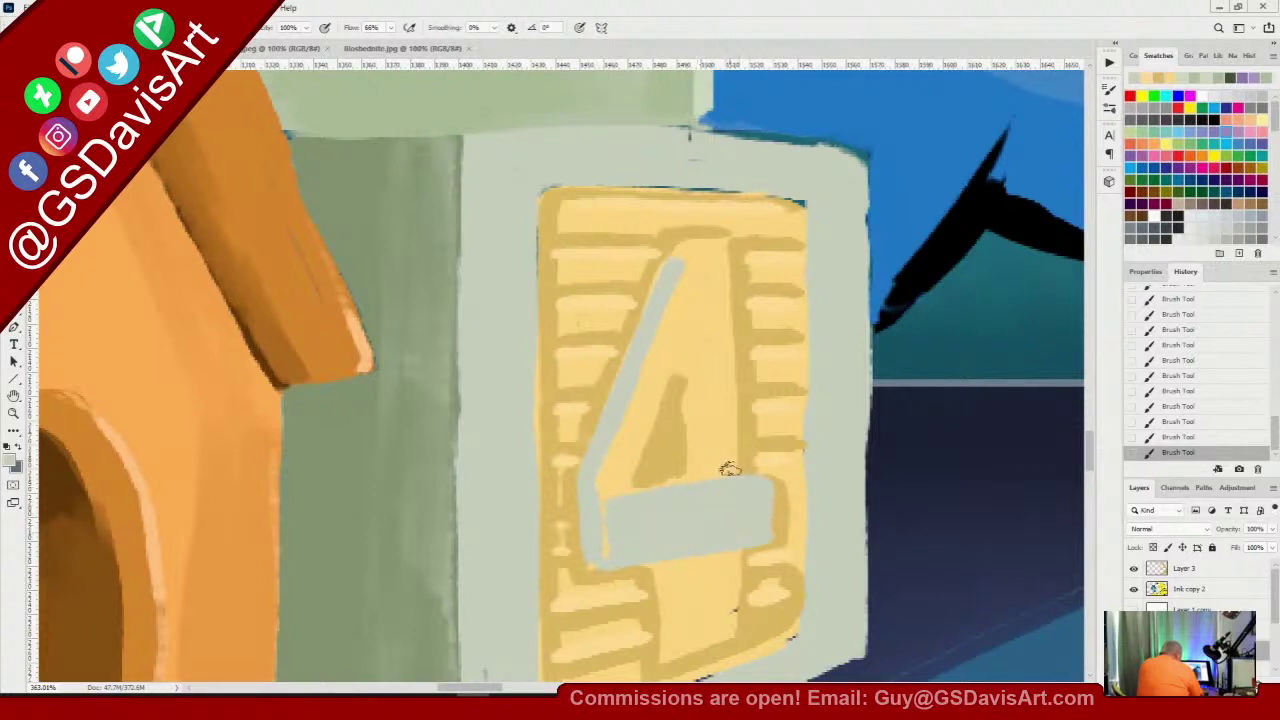
mouse_move(696, 256)
mouse_down()
mouse_move(693, 509)
mouse_move(722, 332)
mouse_move(728, 493)
mouse_up()
drag(706, 260, 712, 487)
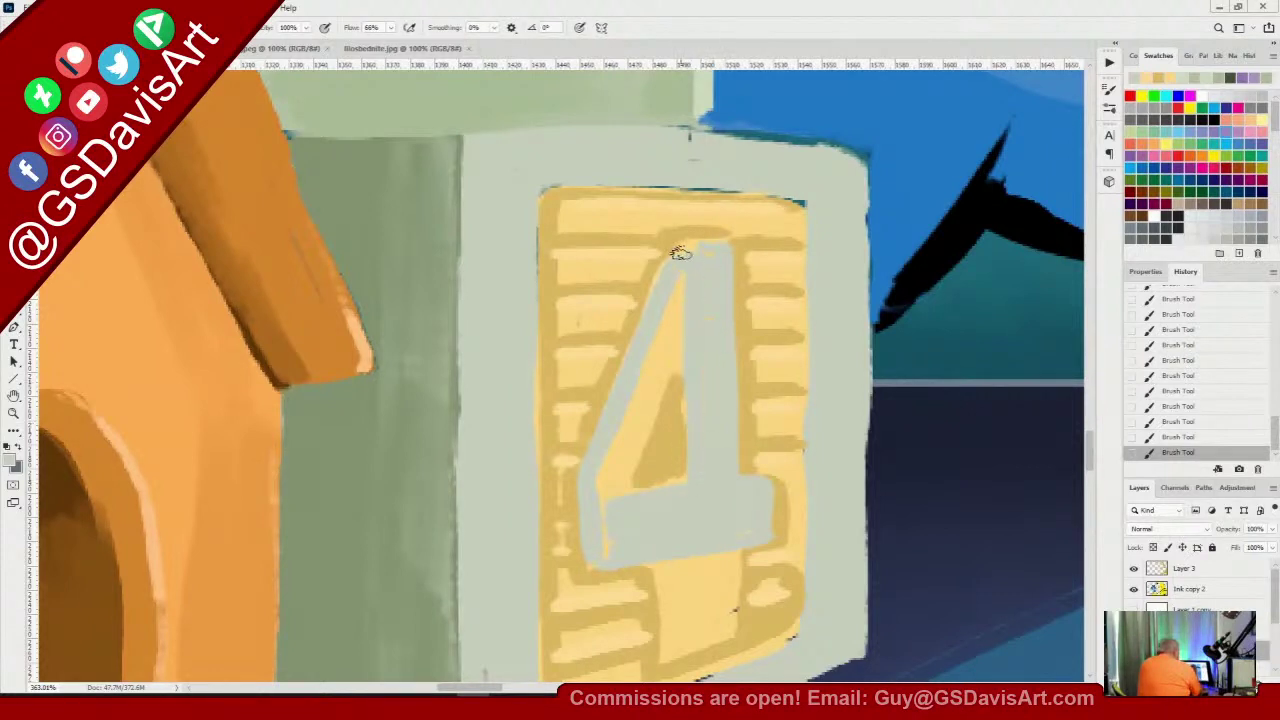
mouse_move(678, 271)
mouse_down()
mouse_move(591, 493)
mouse_move(660, 360)
mouse_move(617, 489)
mouse_move(688, 287)
mouse_up()
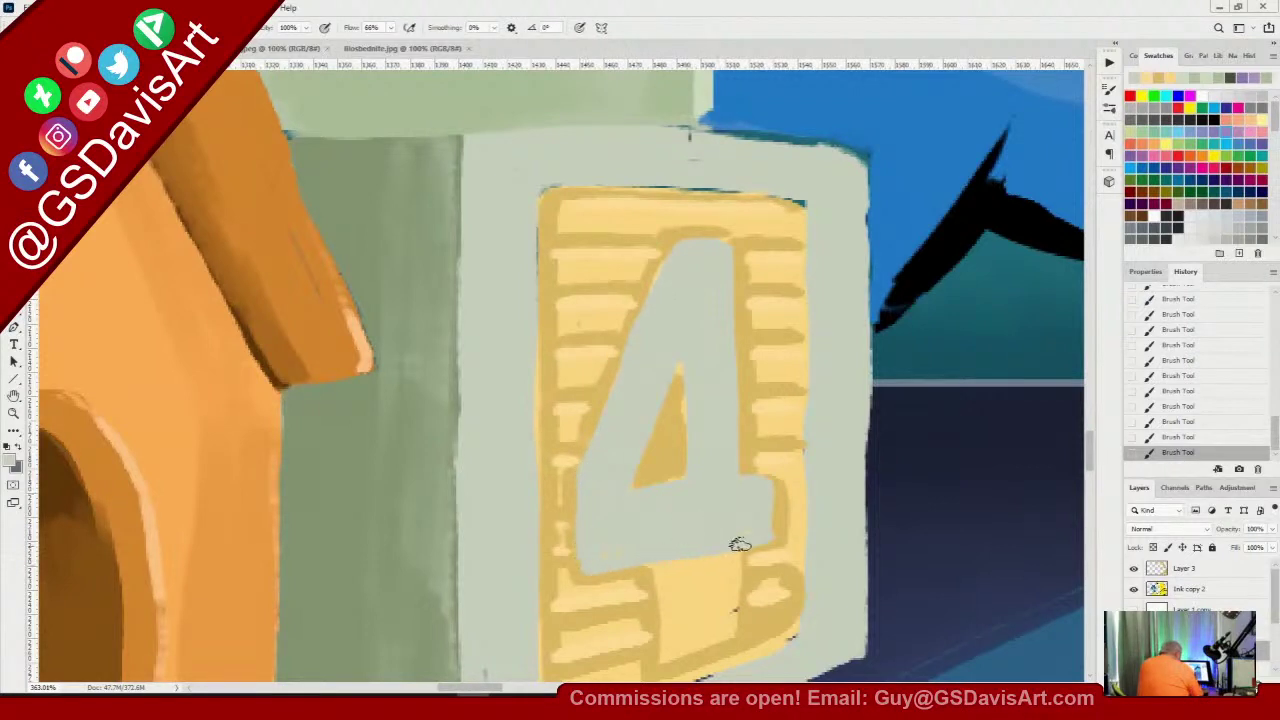
mouse_move(664, 566)
mouse_down()
mouse_move(668, 659)
mouse_move(725, 634)
mouse_move(729, 554)
mouse_move(719, 594)
mouse_move(712, 546)
mouse_move(677, 607)
mouse_move(681, 641)
mouse_move(691, 611)
mouse_up()
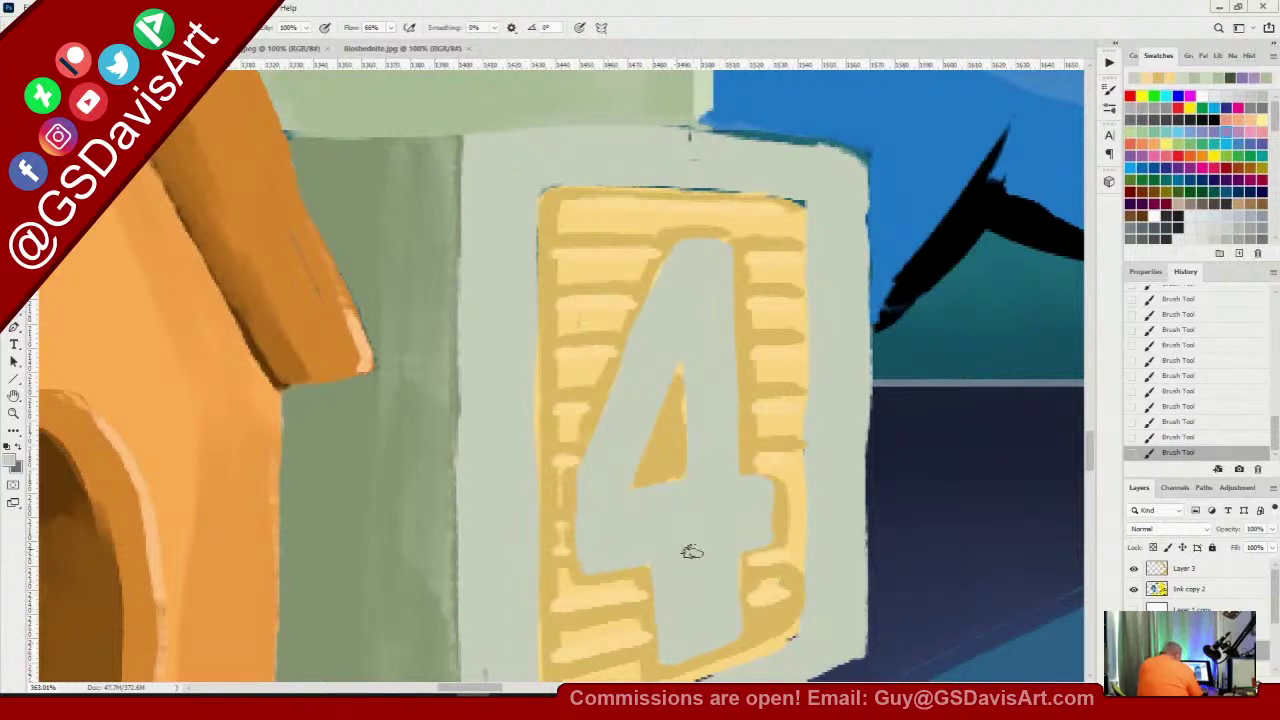
drag(634, 563, 680, 551)
mouse_move(777, 535)
mouse_down()
mouse_move(747, 519)
mouse_move(732, 628)
mouse_move(662, 663)
mouse_up()
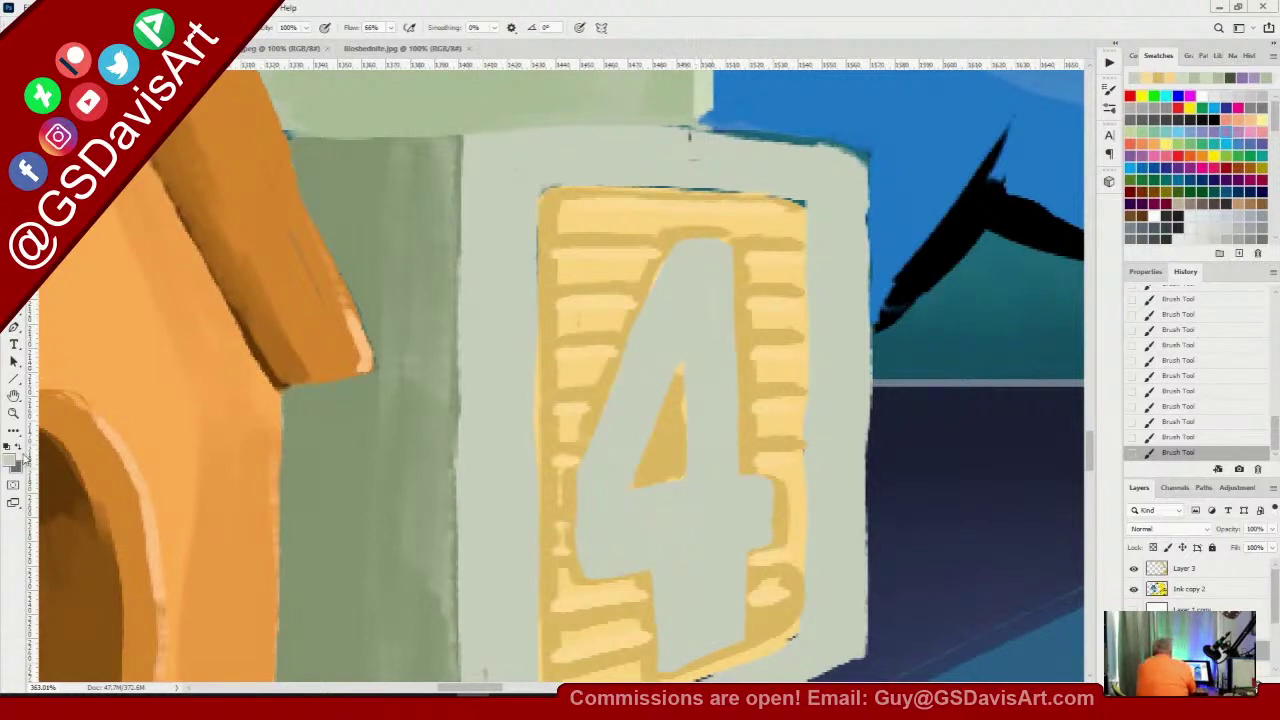
Paint highlights in very pale green #e9f0e3 along the block frame's edges and the top and right edges of the 4
click(12, 462)
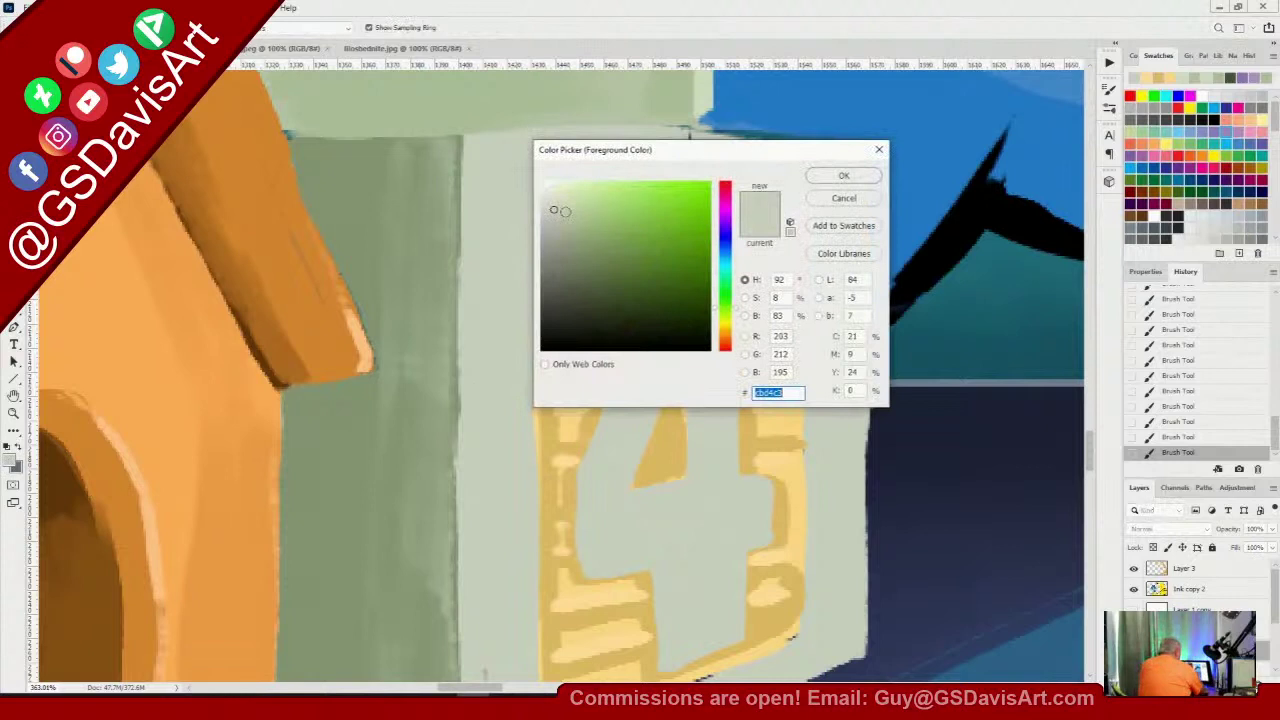
drag(565, 211, 549, 190)
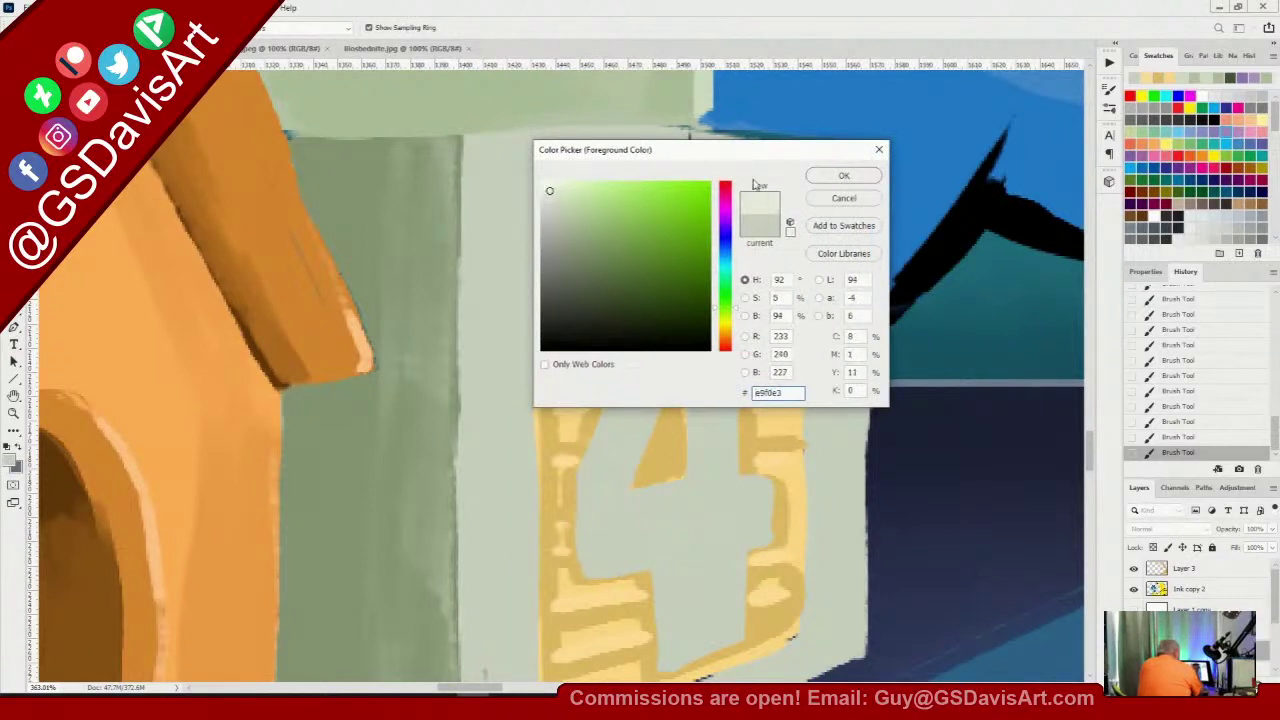
click(844, 177)
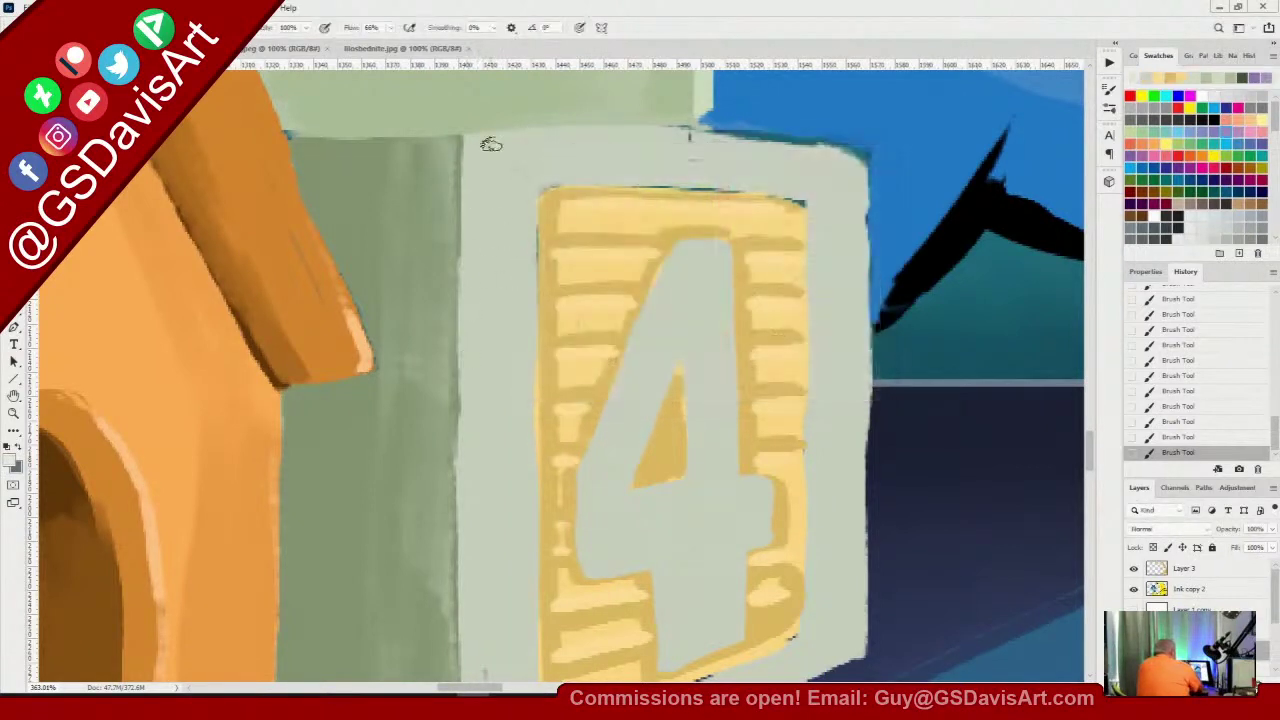
drag(520, 155, 520, 398)
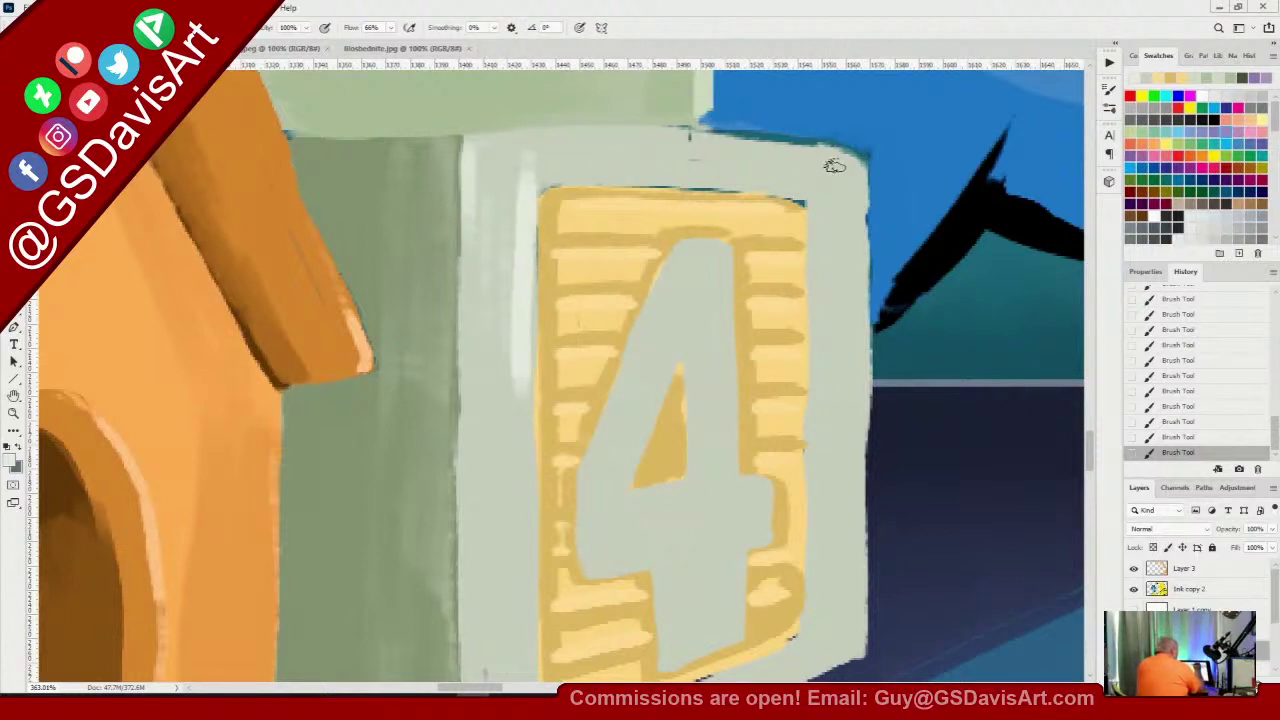
mouse_move(688, 141)
mouse_down()
mouse_move(856, 152)
mouse_move(852, 664)
mouse_up()
mouse_move(703, 249)
mouse_down()
mouse_move(727, 473)
mouse_move(746, 501)
mouse_move(724, 486)
mouse_move(764, 491)
mouse_move(762, 524)
mouse_up()
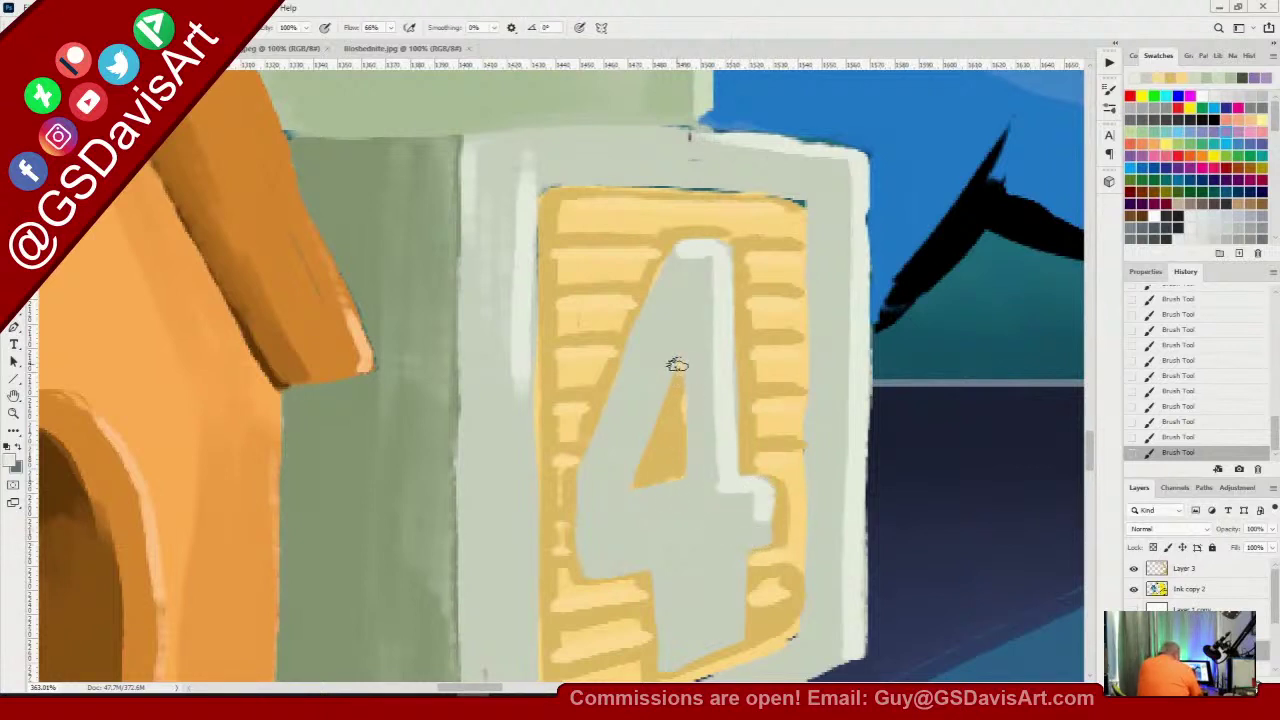
Add very pale green highlights along the inner opening and lower stem of the 4, and save the illustration
drag(674, 366, 645, 438)
drag(740, 557, 727, 650)
key(ctrl+minus)
key(ctrl+minus)
key(ctrl+minus)
key(ctrl+minus)
key(ctrl+minus)
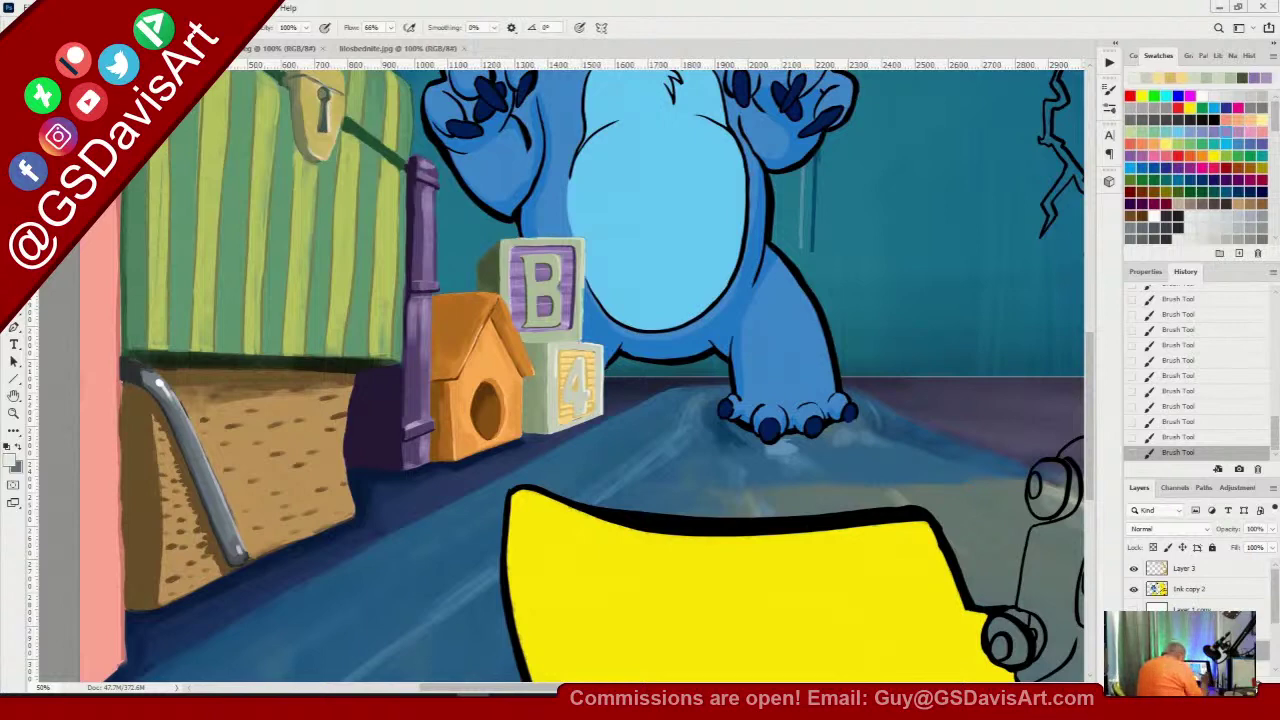
key(ctrl+s)
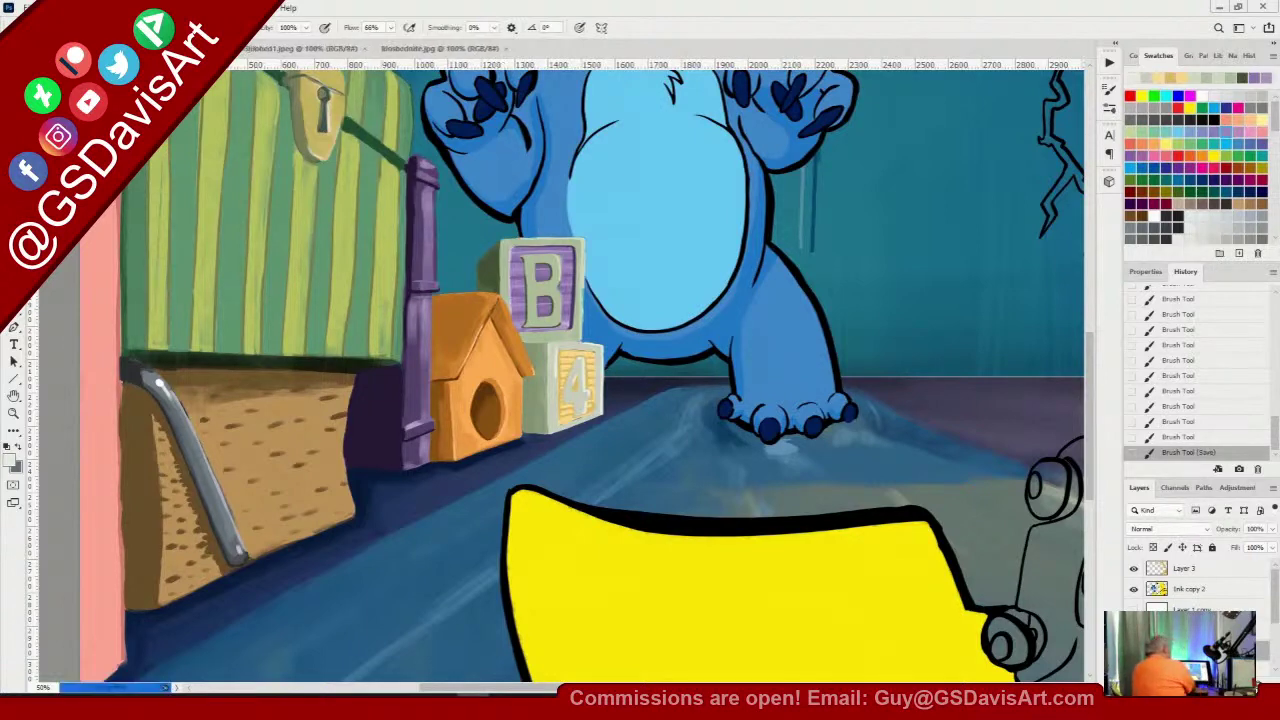
key(ctrl+minus)
key(ctrl+minus)
key(ctrl+minus)
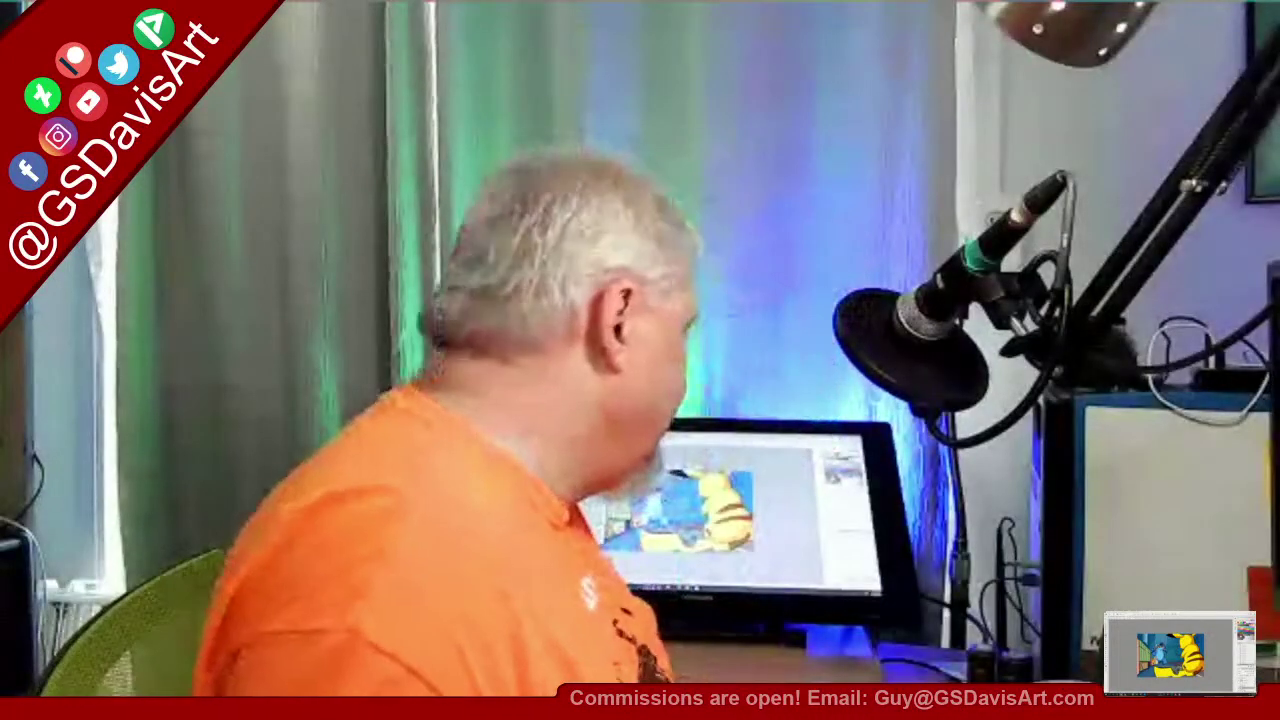
Switch to the Page 116 document and, with Layer 2 active, set up the MattH Sketch Pencil brush in light blue
key(alt+Tab)
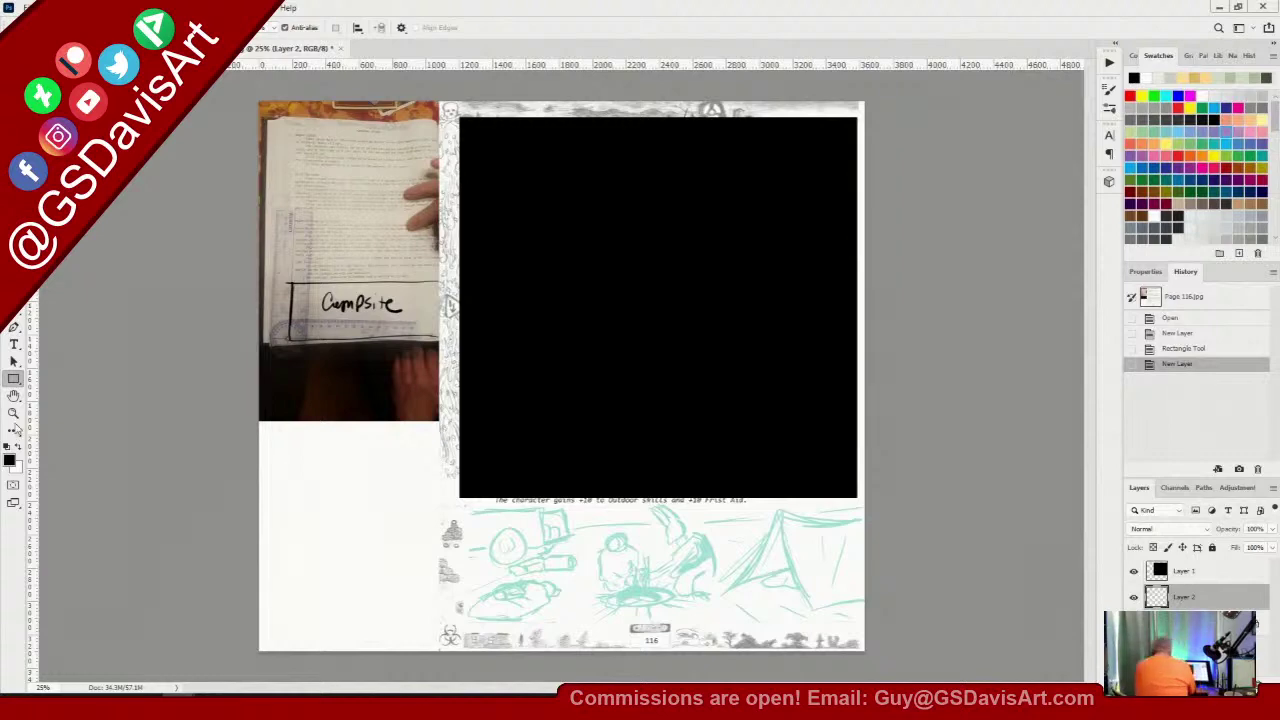
key(z)
mouse_move(683, 572)
mouse_down()
mouse_move(765, 566)
mouse_move(698, 470)
mouse_up()
key(ctrl+z)
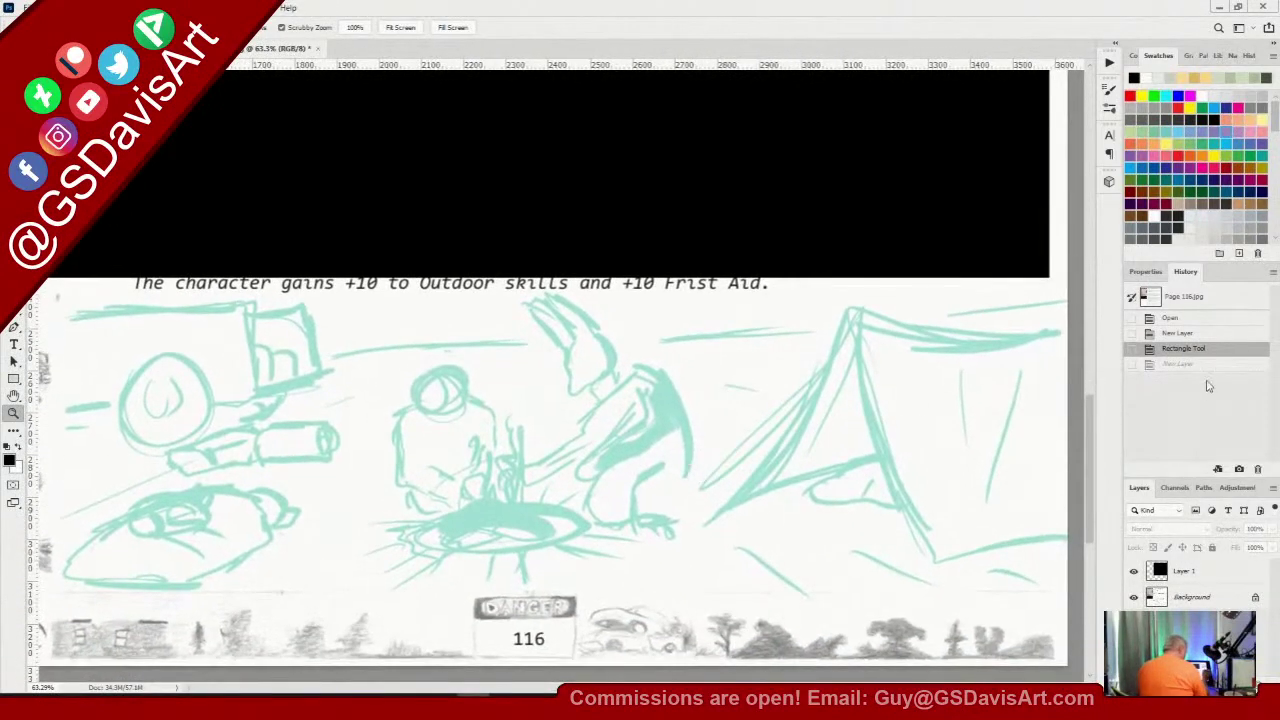
click(1186, 365)
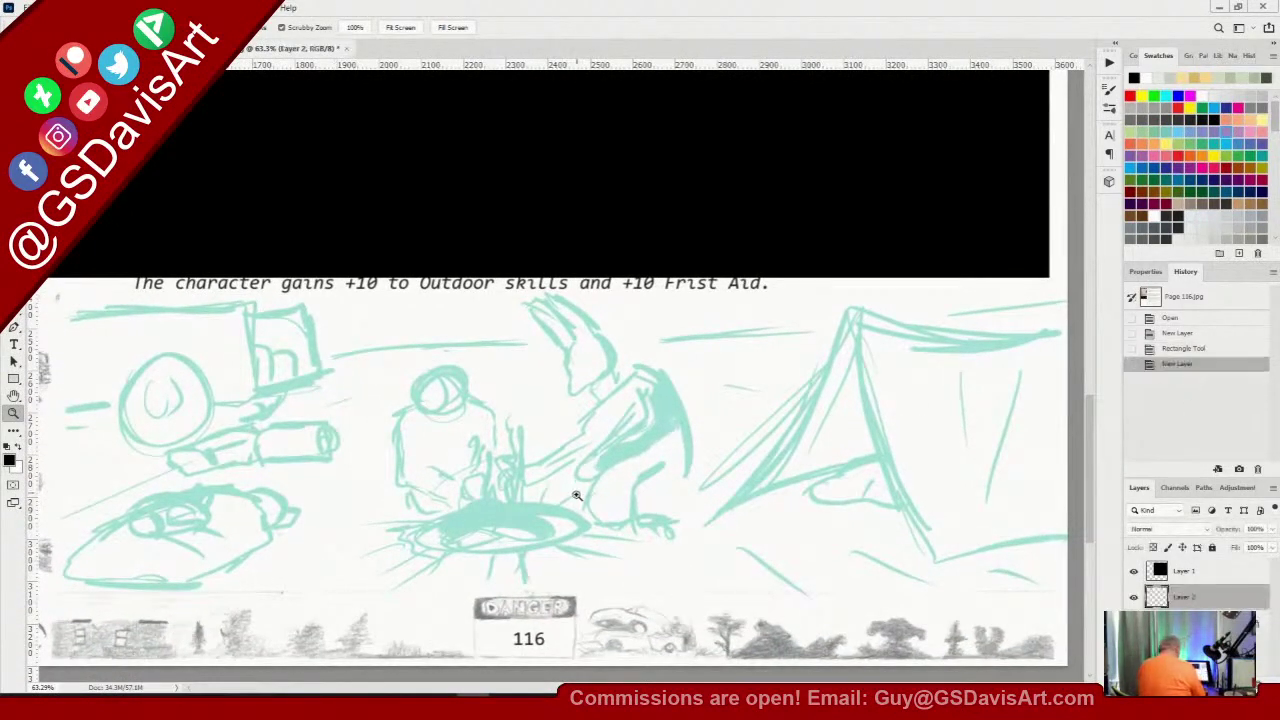
key(b)
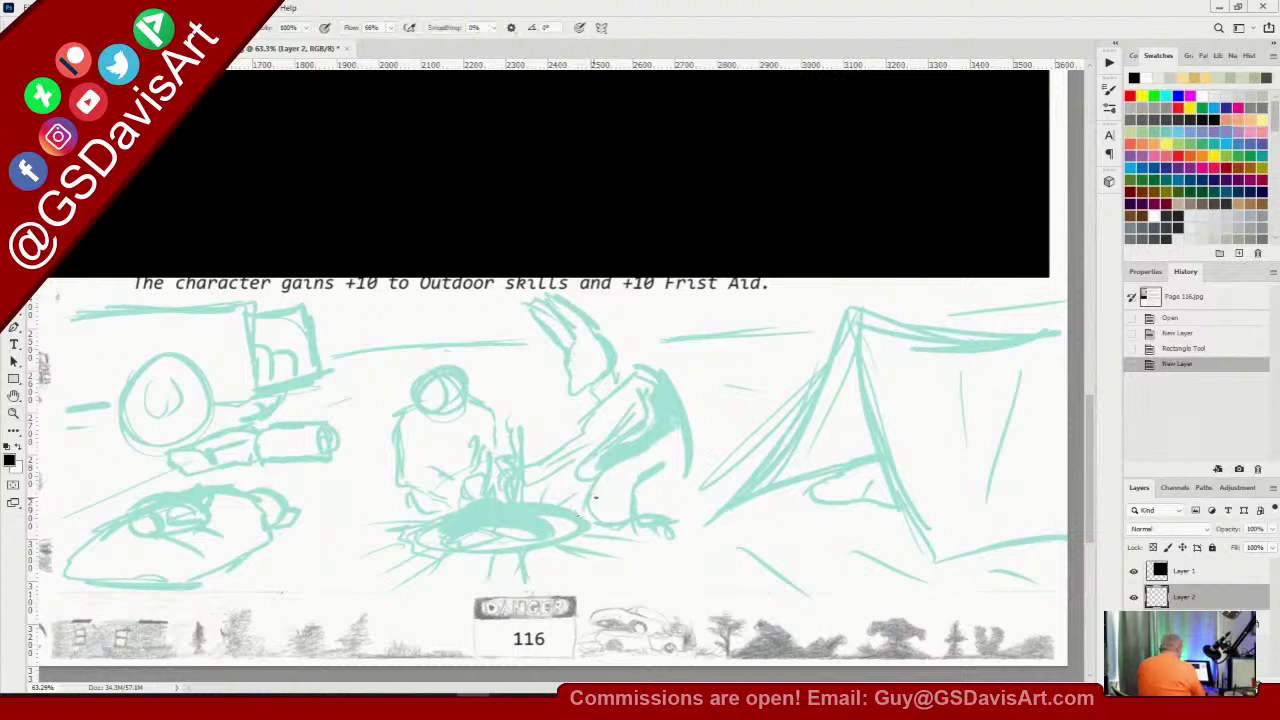
right_click(570, 465)
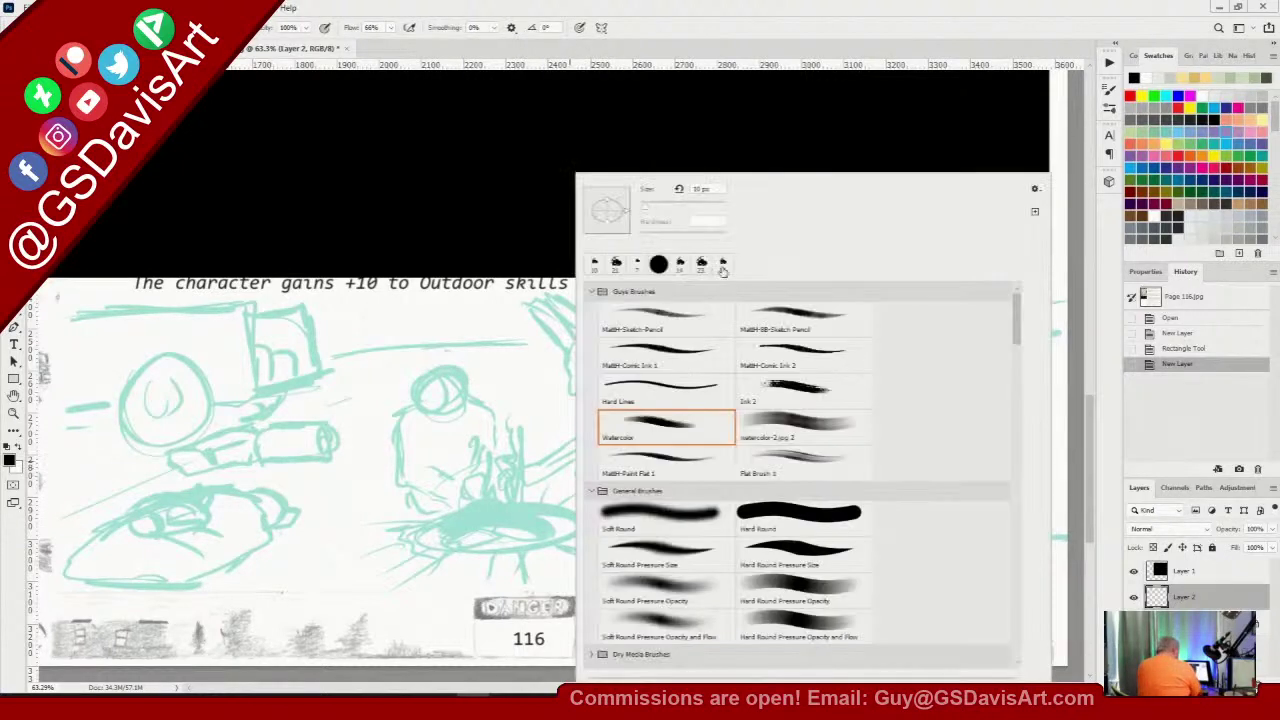
click(658, 323)
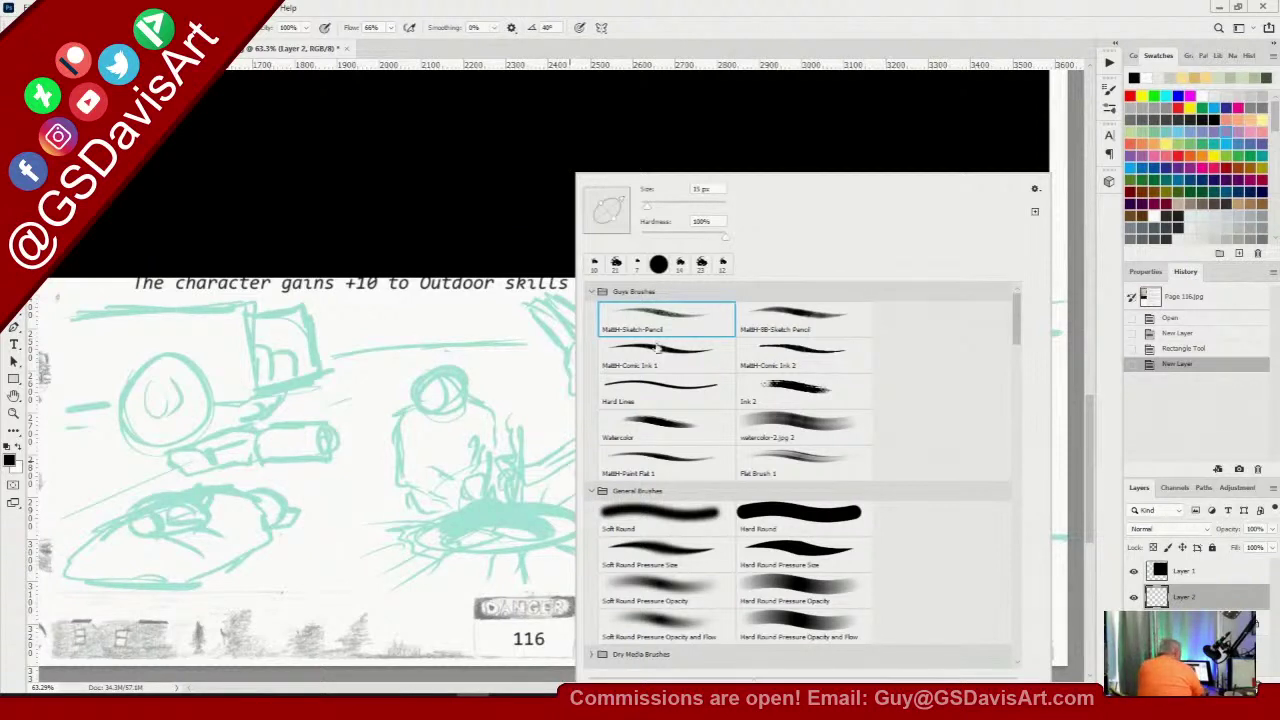
click(1225, 104)
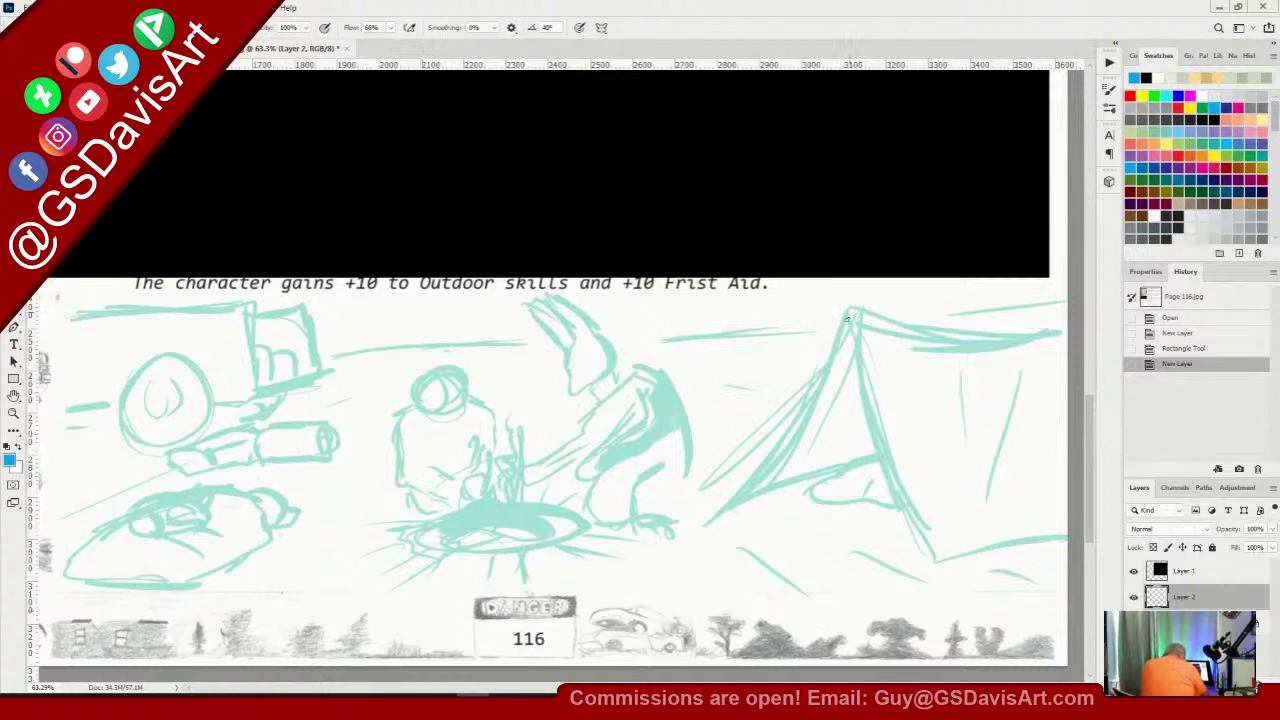
Sketch the tent's front opening over the rough lines, with the bundle inside, the lower side edge and the corner pegs
mouse_move(850, 316)
mouse_down()
mouse_move(794, 426)
mouse_move(730, 511)
mouse_move(859, 466)
mouse_move(805, 496)
mouse_move(911, 521)
mouse_up()
drag(832, 477, 886, 487)
drag(825, 478, 877, 450)
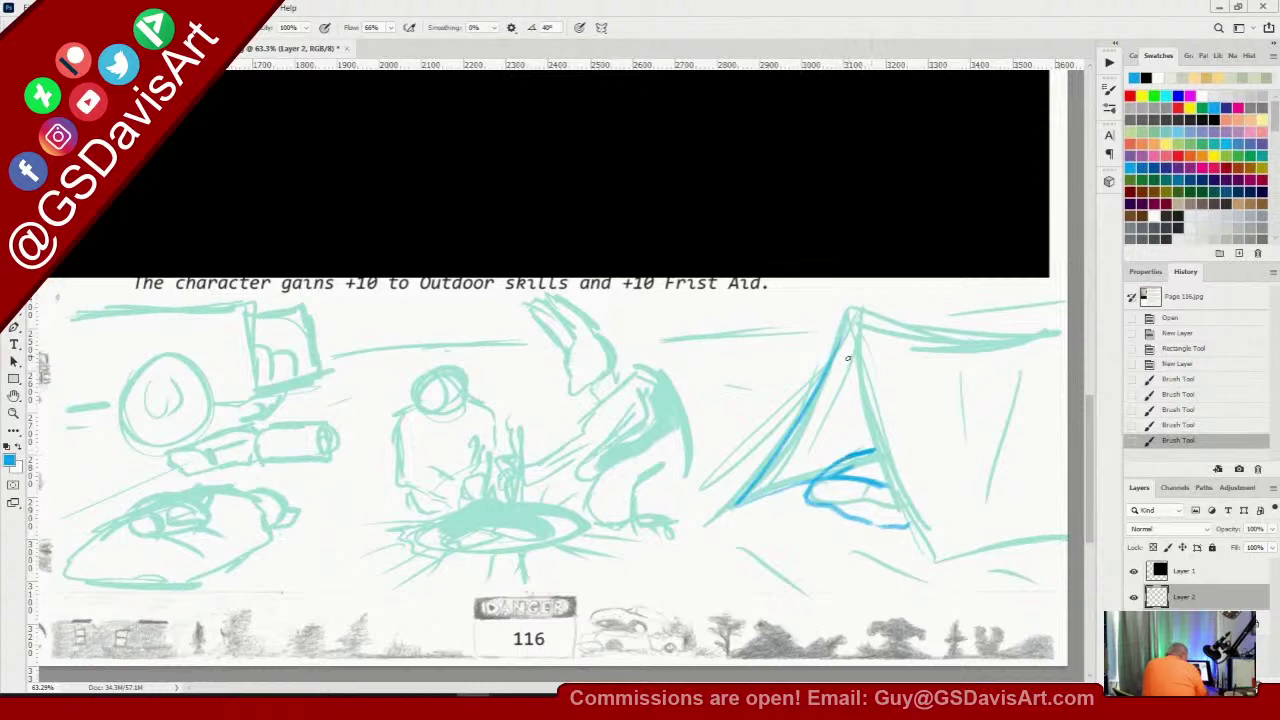
drag(848, 358, 804, 464)
mouse_move(853, 308)
mouse_down()
mouse_move(878, 414)
mouse_move(954, 566)
mouse_move(1062, 538)
mouse_move(941, 571)
mouse_move(954, 590)
mouse_up()
drag(955, 590, 952, 599)
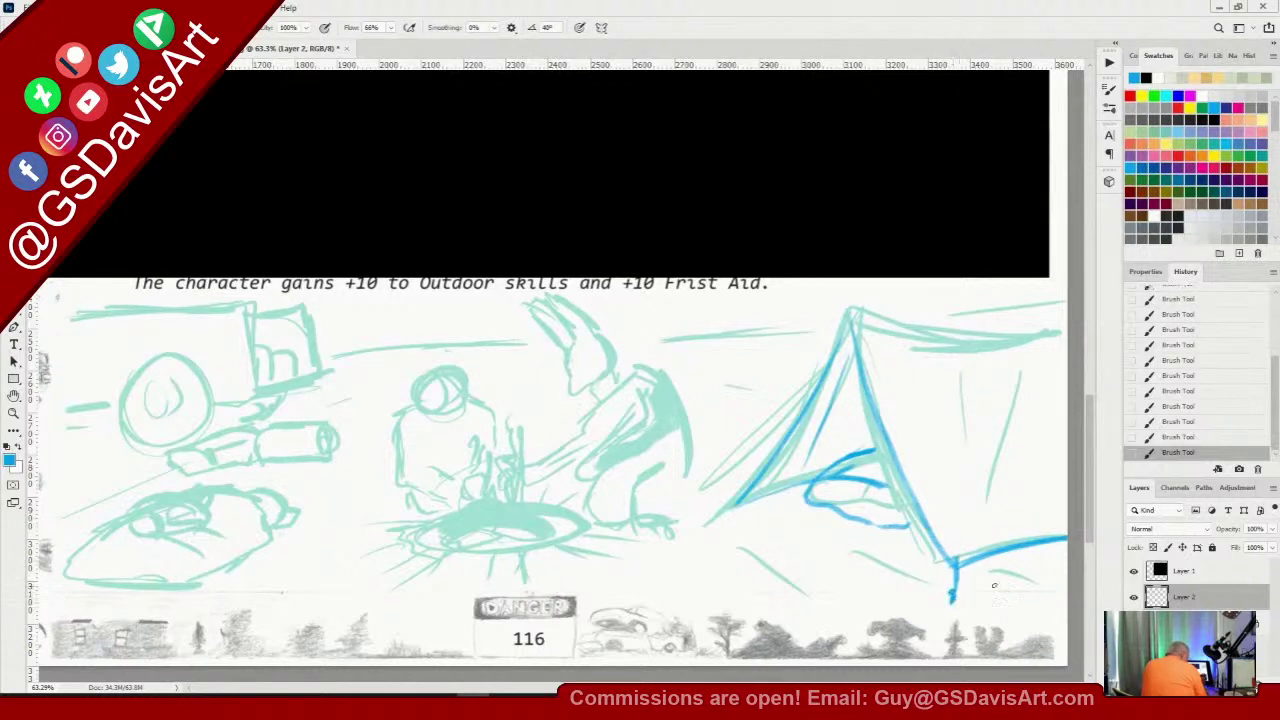
drag(704, 514, 782, 490)
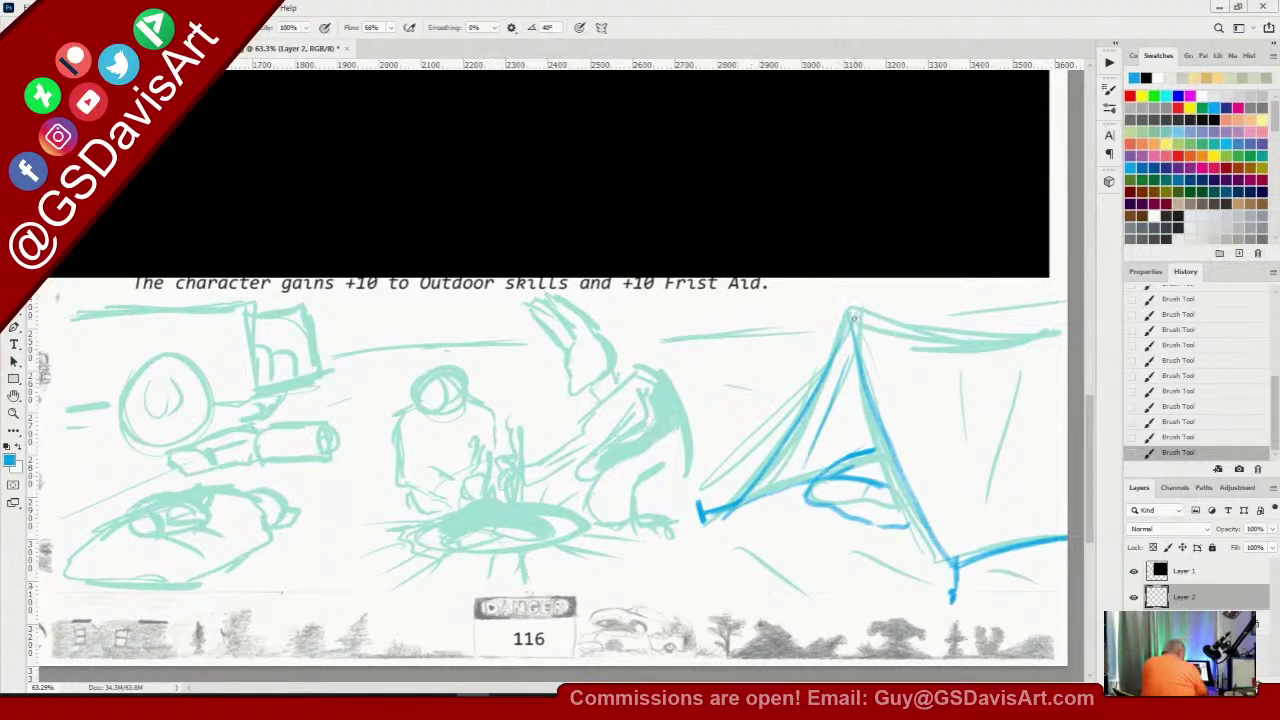
Sketch the tent's sagging ridge line and the long fold lines down its side fabric
mouse_move(876, 315)
mouse_down()
mouse_move(1066, 324)
mouse_move(852, 312)
mouse_move(872, 316)
mouse_up()
drag(972, 368, 976, 486)
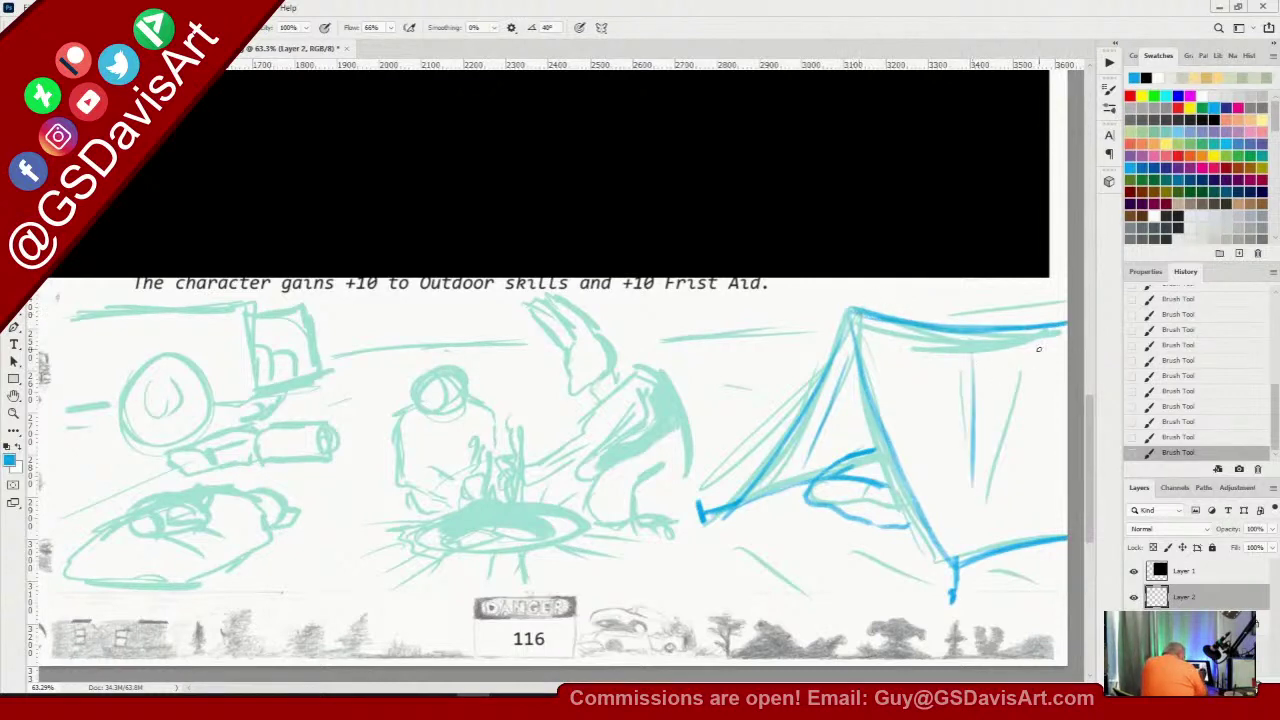
drag(1038, 370, 990, 512)
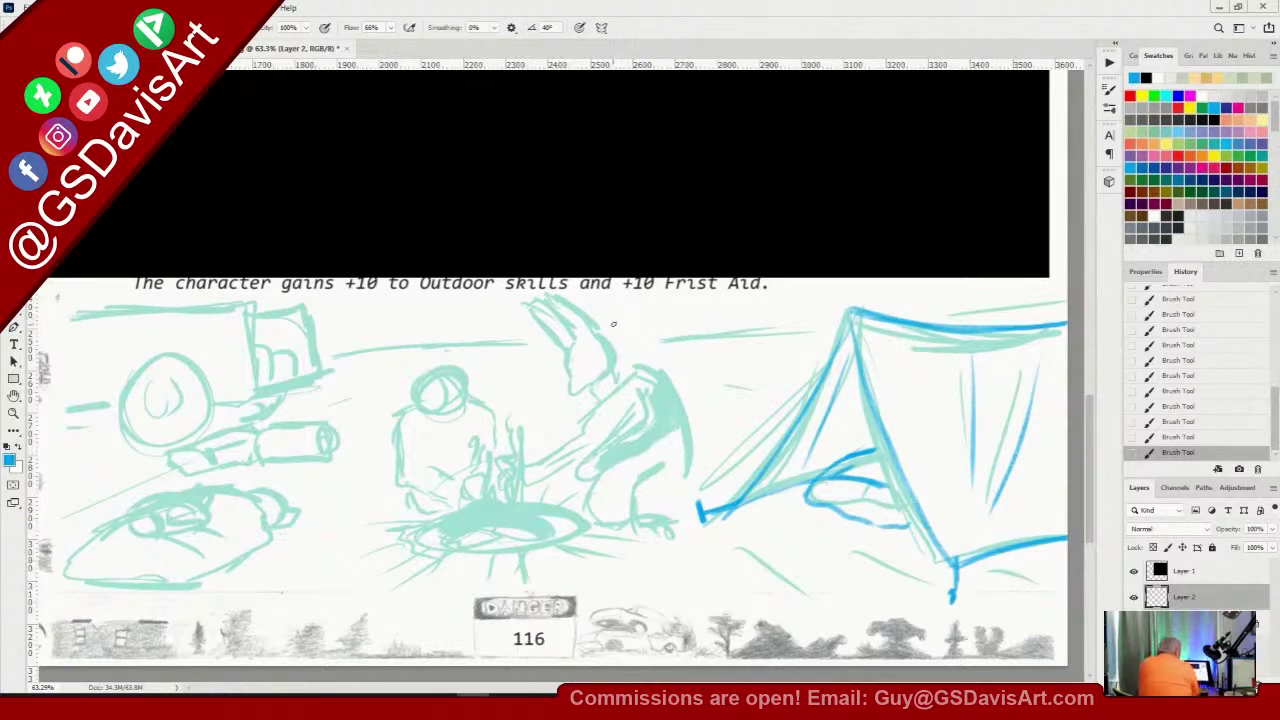
Sketch the horizon line behind the camp on both sides of the leaning figure and past the tent's peak
drag(615, 332, 845, 318)
drag(926, 320, 1065, 313)
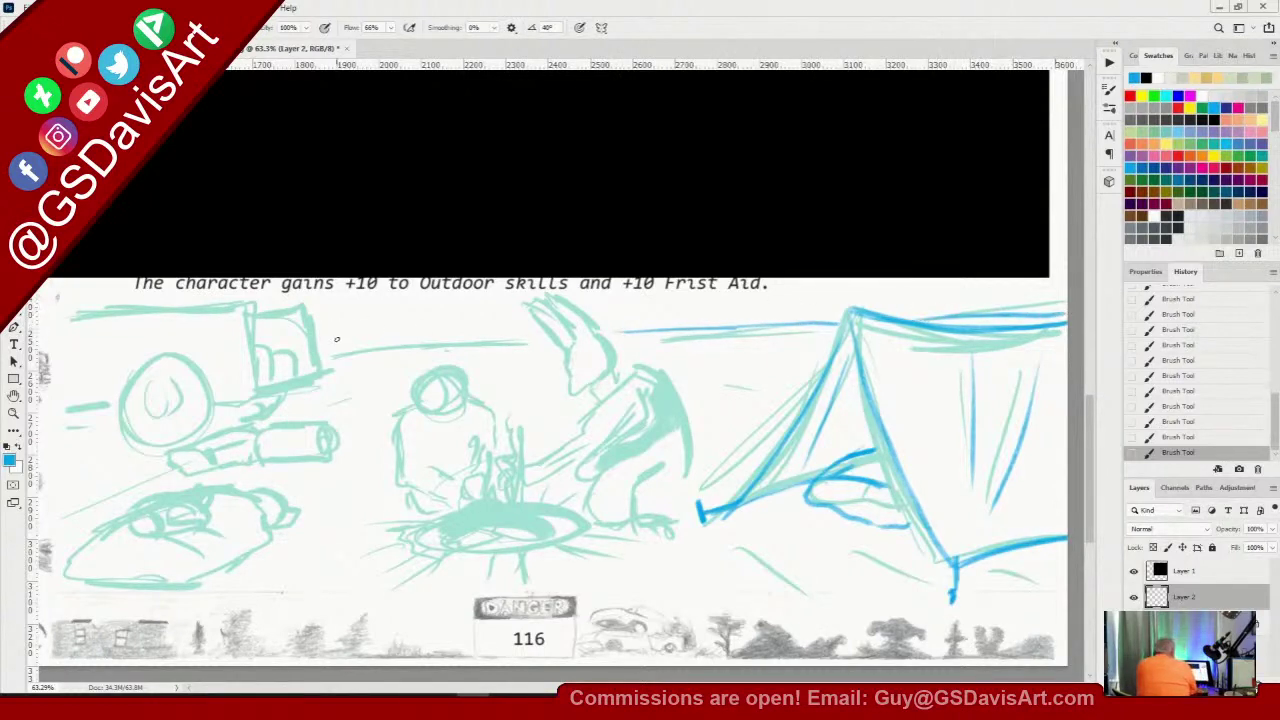
mouse_move(334, 340)
mouse_down()
mouse_move(530, 333)
mouse_move(334, 341)
mouse_up()
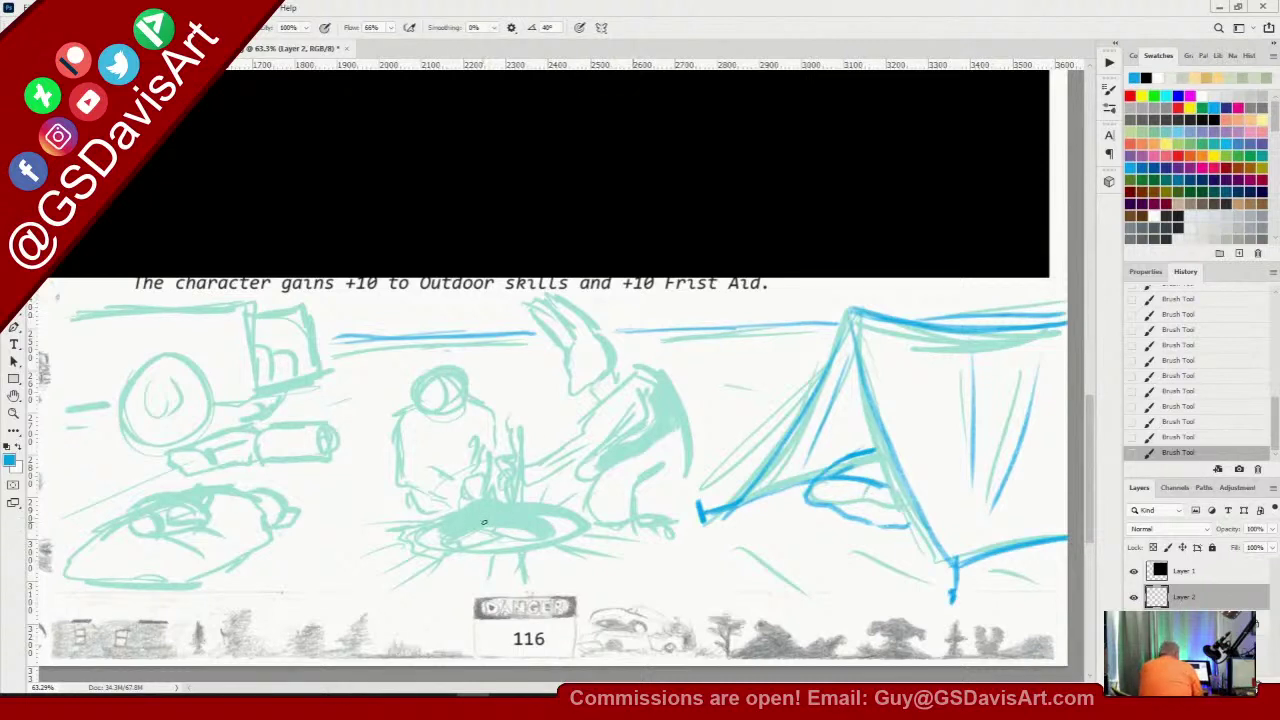
Sketch the campfire between the two figures, with crossed logs, tall pointed flames and three sparks above
mouse_move(431, 548)
mouse_down()
mouse_move(462, 534)
mouse_move(428, 548)
mouse_move(444, 565)
mouse_move(448, 550)
mouse_move(488, 538)
mouse_move(446, 548)
mouse_move(474, 530)
mouse_move(558, 547)
mouse_move(560, 532)
mouse_move(561, 544)
mouse_move(519, 524)
mouse_up()
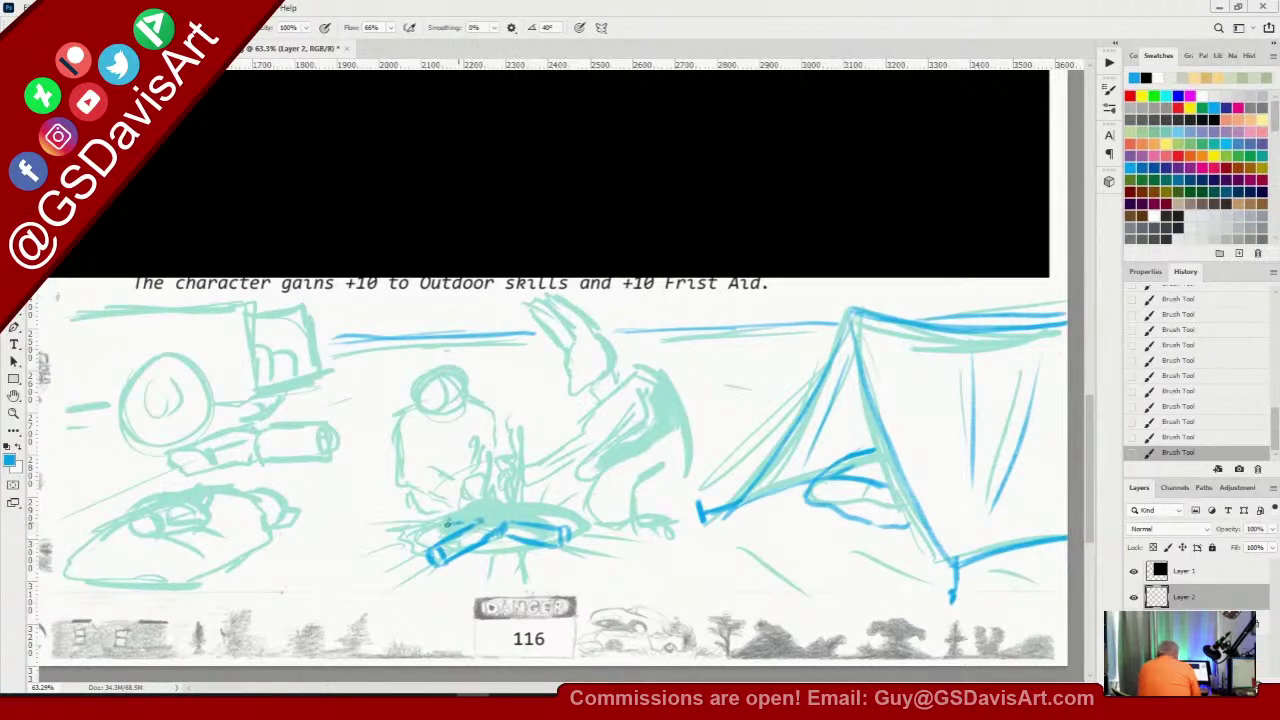
mouse_move(445, 524)
mouse_down()
mouse_move(582, 526)
mouse_move(521, 518)
mouse_move(543, 511)
mouse_move(560, 526)
mouse_move(512, 521)
mouse_move(540, 510)
mouse_up()
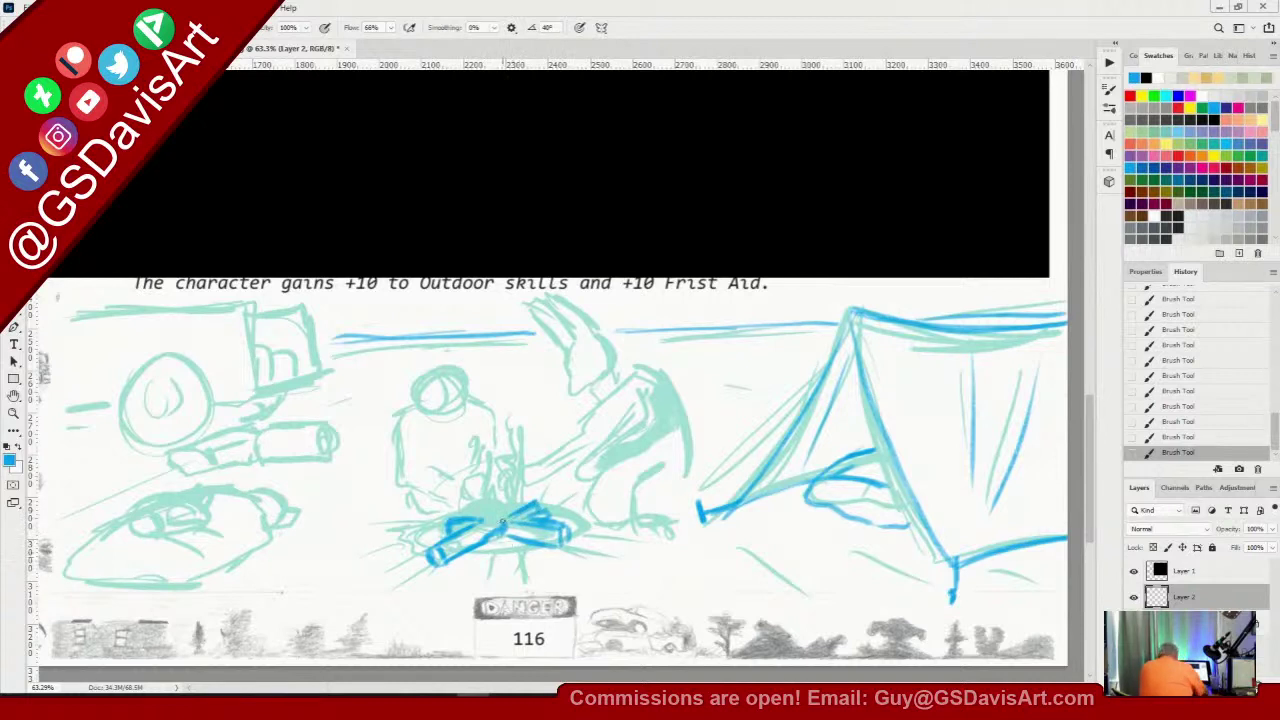
mouse_move(488, 416)
mouse_down()
mouse_move(469, 511)
mouse_move(488, 536)
mouse_move(531, 506)
mouse_move(508, 375)
mouse_move(500, 453)
mouse_up()
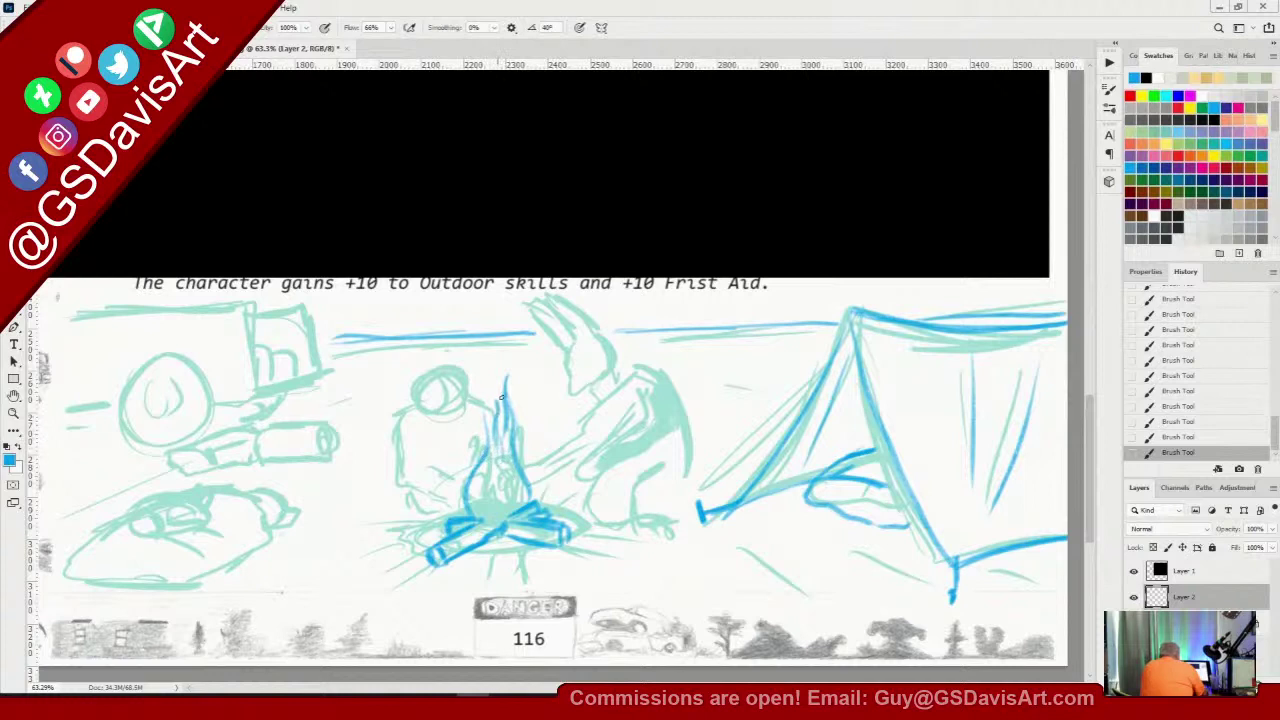
click(486, 362)
click(496, 316)
click(475, 300)
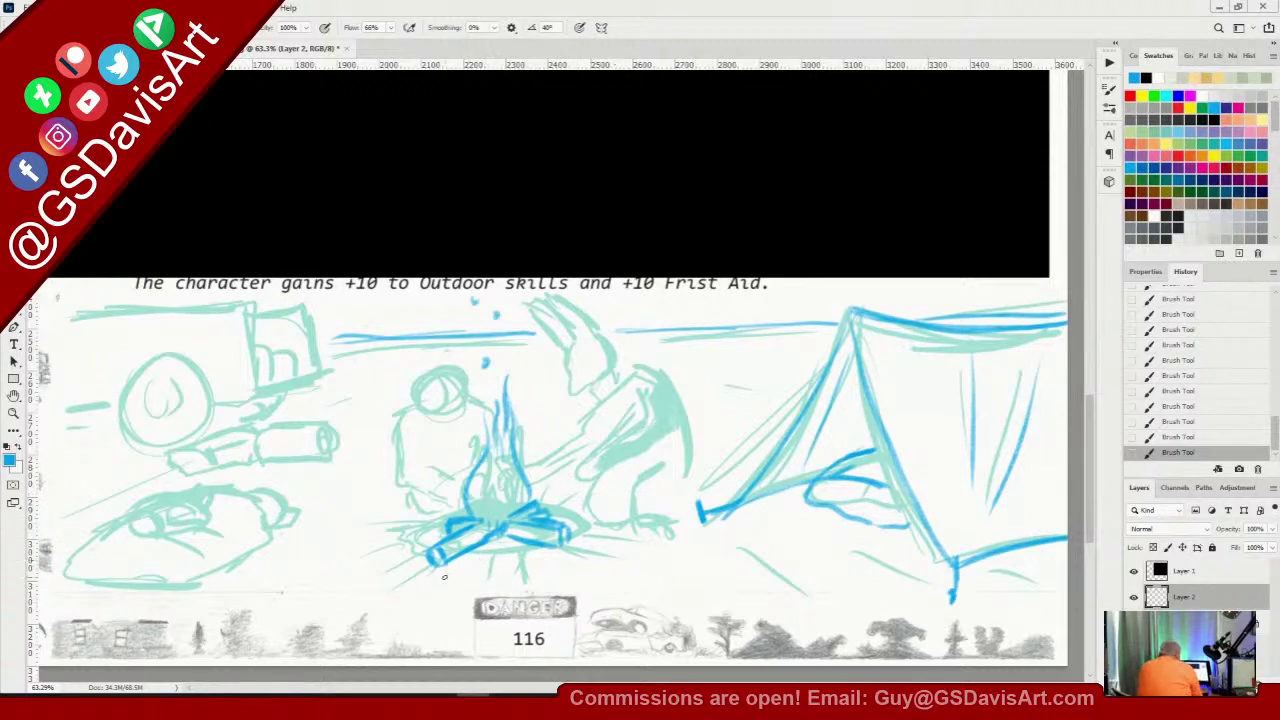
Sketch zigzag ground marks in front of the campfire and long sloping ground lines out to both sides
mouse_move(444, 577)
mouse_down()
mouse_move(503, 566)
mouse_move(511, 584)
mouse_move(515, 562)
mouse_move(523, 578)
mouse_move(569, 579)
mouse_move(554, 560)
mouse_move(658, 597)
mouse_move(600, 566)
mouse_move(659, 571)
mouse_move(644, 550)
mouse_move(796, 566)
mouse_up()
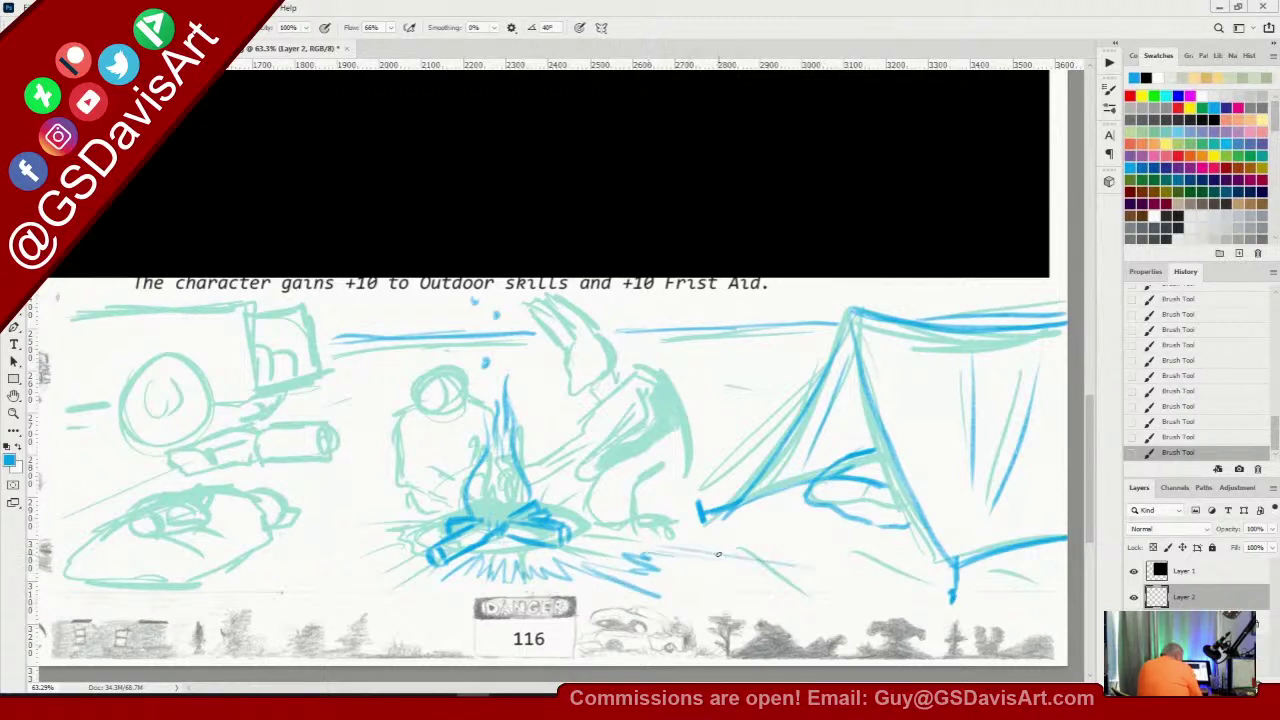
drag(675, 548, 794, 562)
mouse_move(428, 542)
mouse_down()
mouse_move(292, 572)
mouse_move(288, 558)
mouse_up()
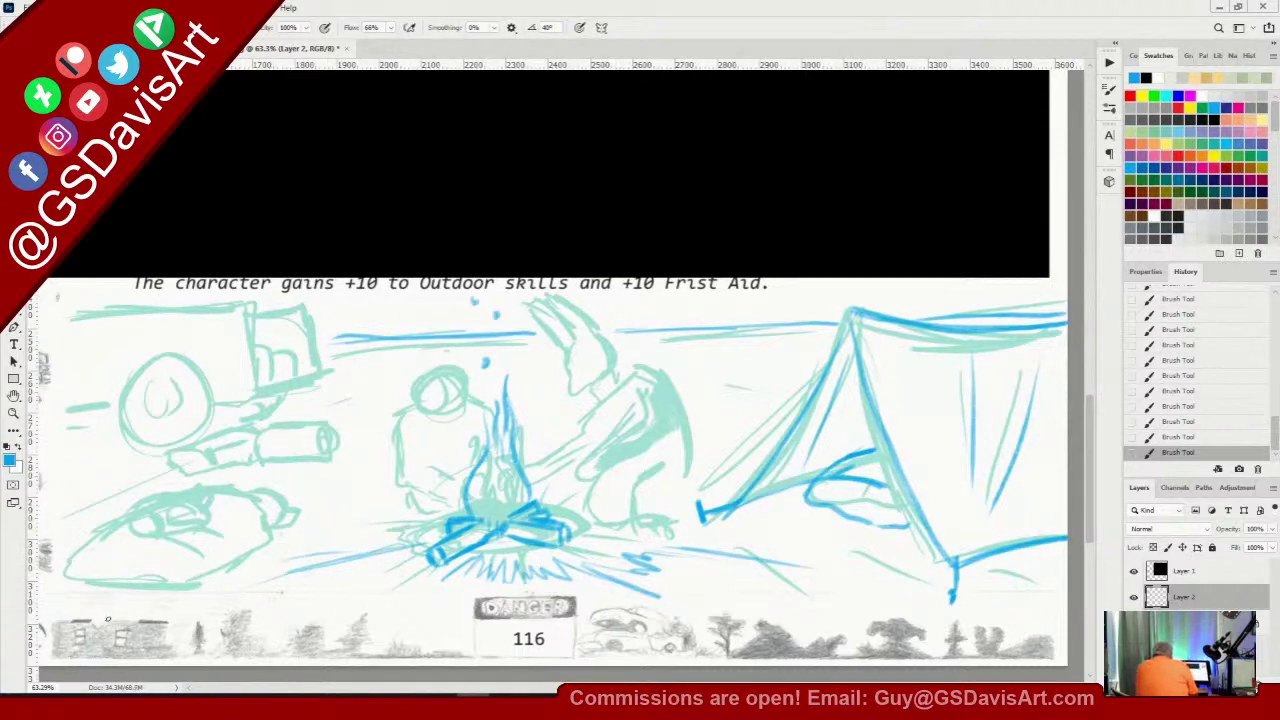
Sketch the reclining figure with its head, sleeping bag outline and end flap over the rough shape left of the campfire
mouse_move(150, 494)
mouse_down()
mouse_move(130, 525)
mouse_move(143, 538)
mouse_move(183, 535)
mouse_move(168, 538)
mouse_move(153, 537)
mouse_move(165, 537)
mouse_move(163, 517)
mouse_move(167, 536)
mouse_move(214, 513)
mouse_move(187, 505)
mouse_move(177, 520)
mouse_move(206, 525)
mouse_move(210, 496)
mouse_move(182, 509)
mouse_move(191, 491)
mouse_move(211, 512)
mouse_move(179, 503)
mouse_move(182, 537)
mouse_move(166, 537)
mouse_move(202, 526)
mouse_up()
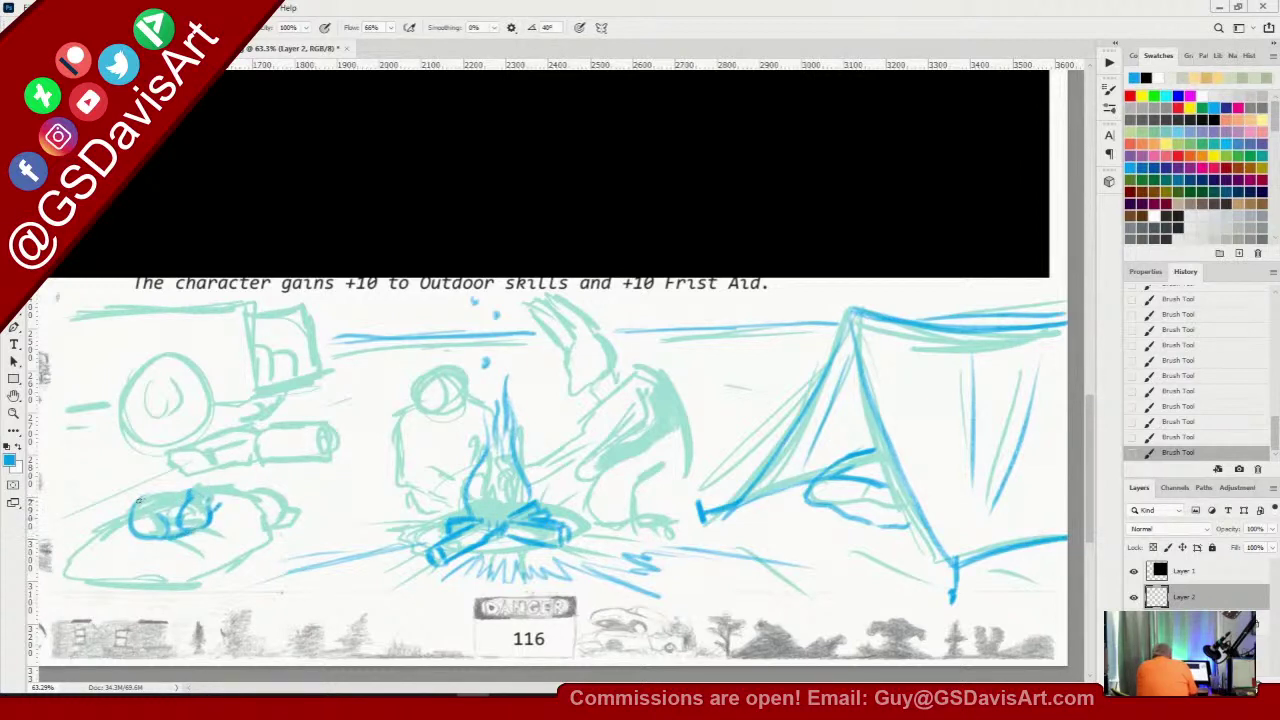
drag(139, 500, 188, 491)
mouse_move(110, 532)
mouse_down()
mouse_move(56, 567)
mouse_move(61, 579)
mouse_move(57, 565)
mouse_move(144, 604)
mouse_move(266, 522)
mouse_up()
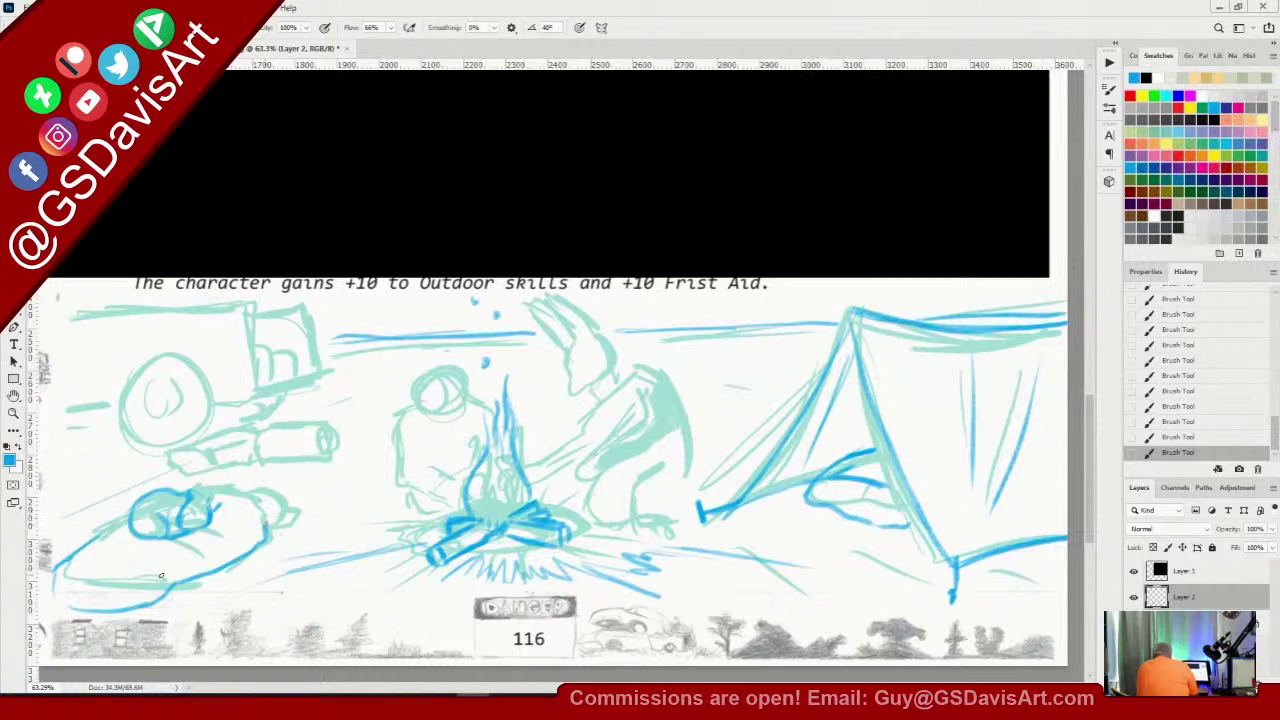
mouse_move(170, 588)
mouse_down()
mouse_move(215, 545)
mouse_move(182, 540)
mouse_move(220, 541)
mouse_move(204, 526)
mouse_move(222, 536)
mouse_move(267, 505)
mouse_move(235, 507)
mouse_move(236, 491)
mouse_move(214, 489)
mouse_move(266, 503)
mouse_move(272, 536)
mouse_up()
mouse_move(244, 489)
mouse_down()
mouse_move(280, 504)
mouse_move(268, 527)
mouse_move(285, 494)
mouse_move(315, 494)
mouse_move(296, 529)
mouse_move(279, 530)
mouse_move(303, 493)
mouse_move(291, 534)
mouse_move(279, 490)
mouse_move(315, 486)
mouse_up()
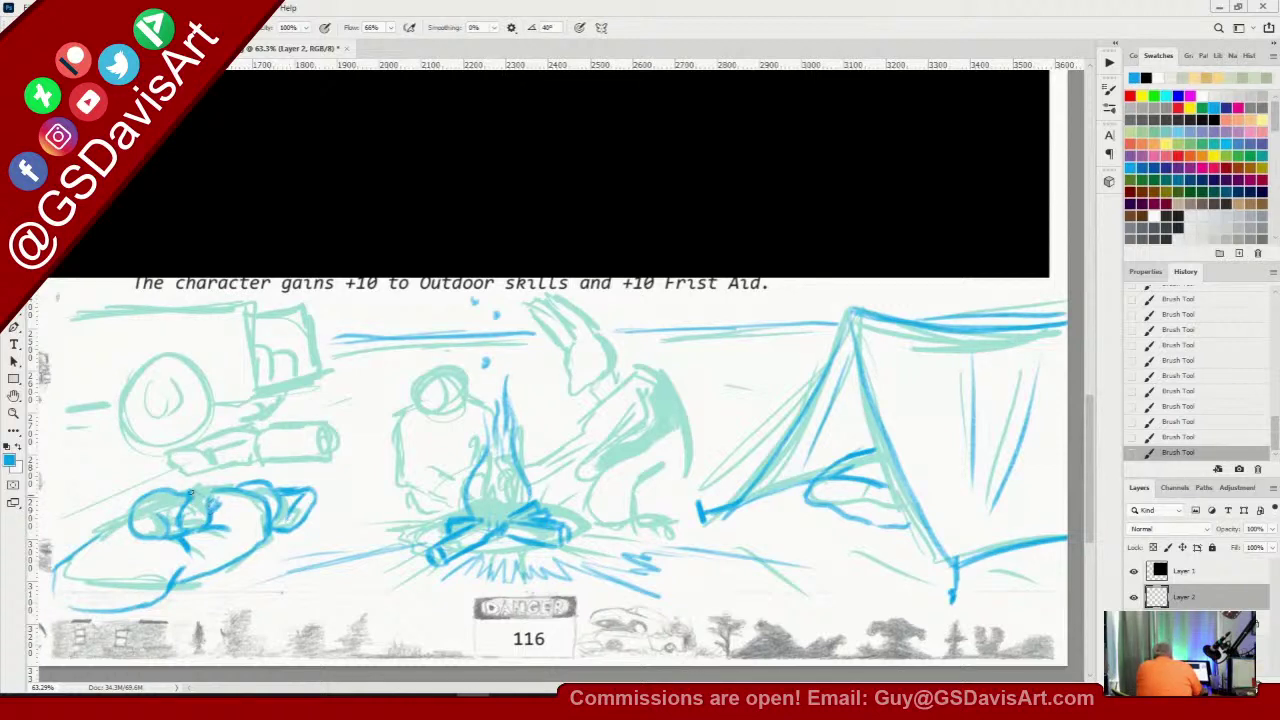
drag(196, 502, 206, 508)
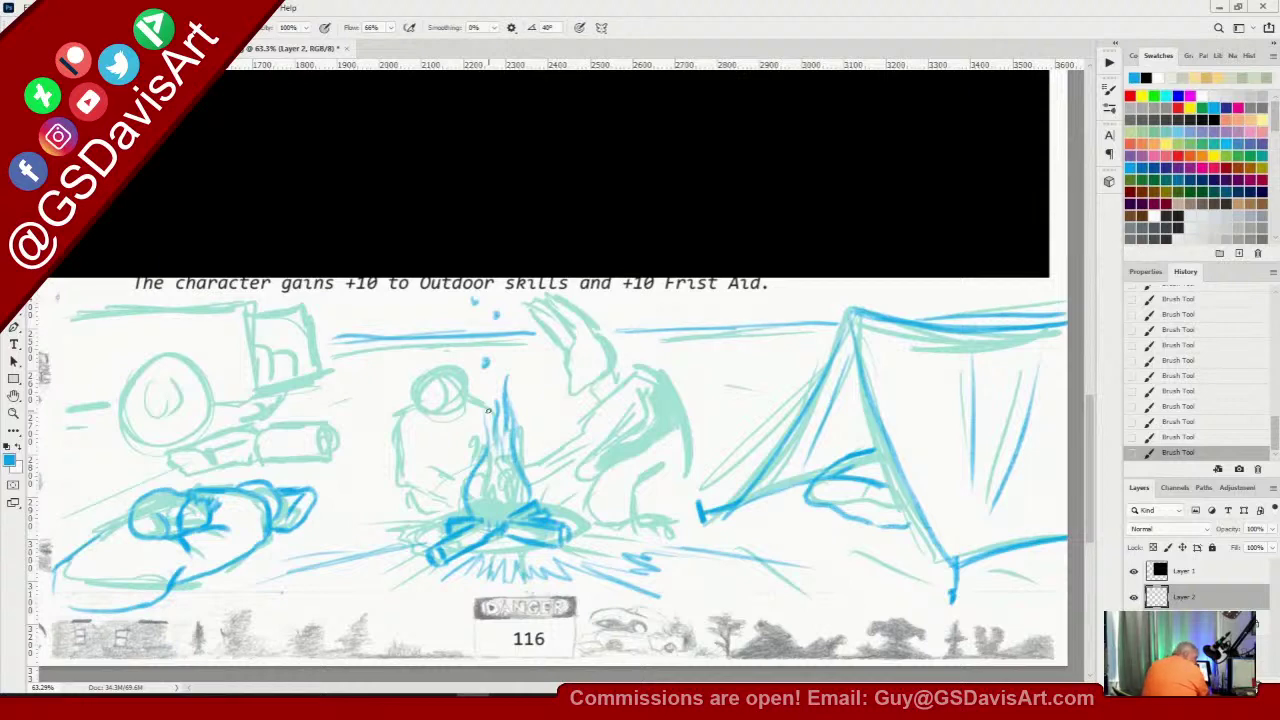
Sketch a wide-brimmed hat with a dented crown on the head of the seated figure beside the campfire
click(13, 412)
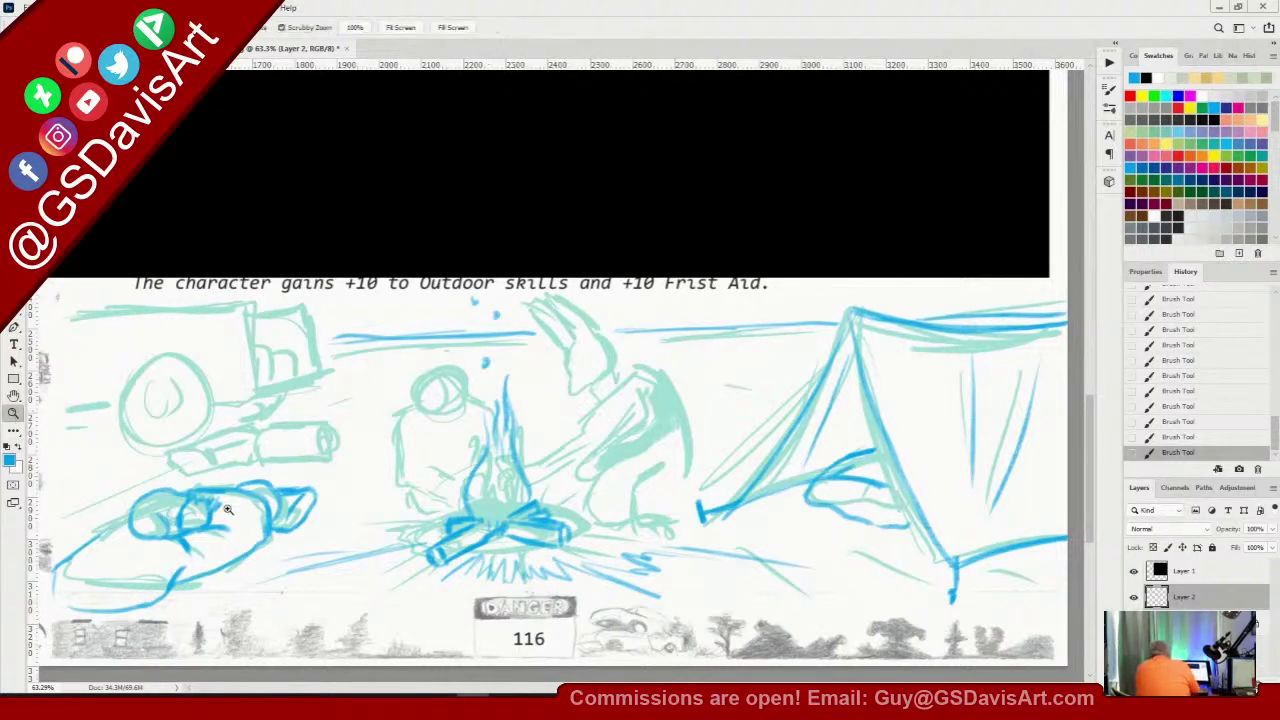
drag(228, 510, 263, 502)
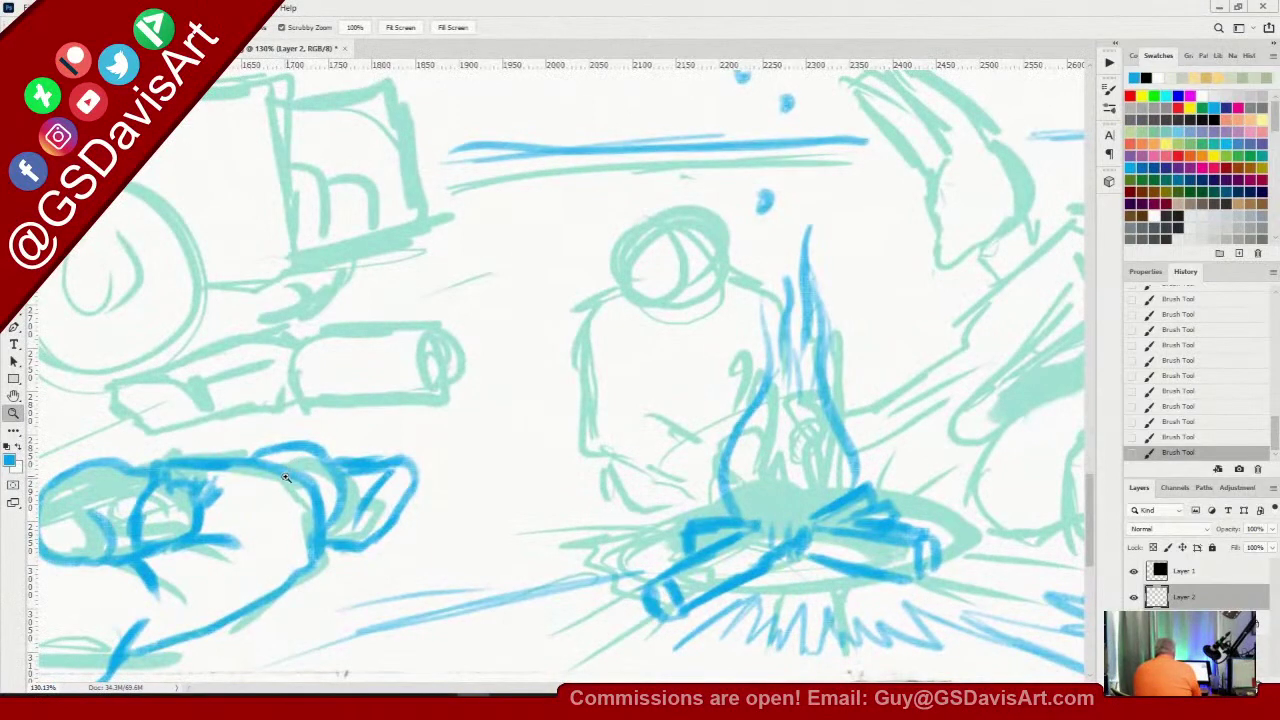
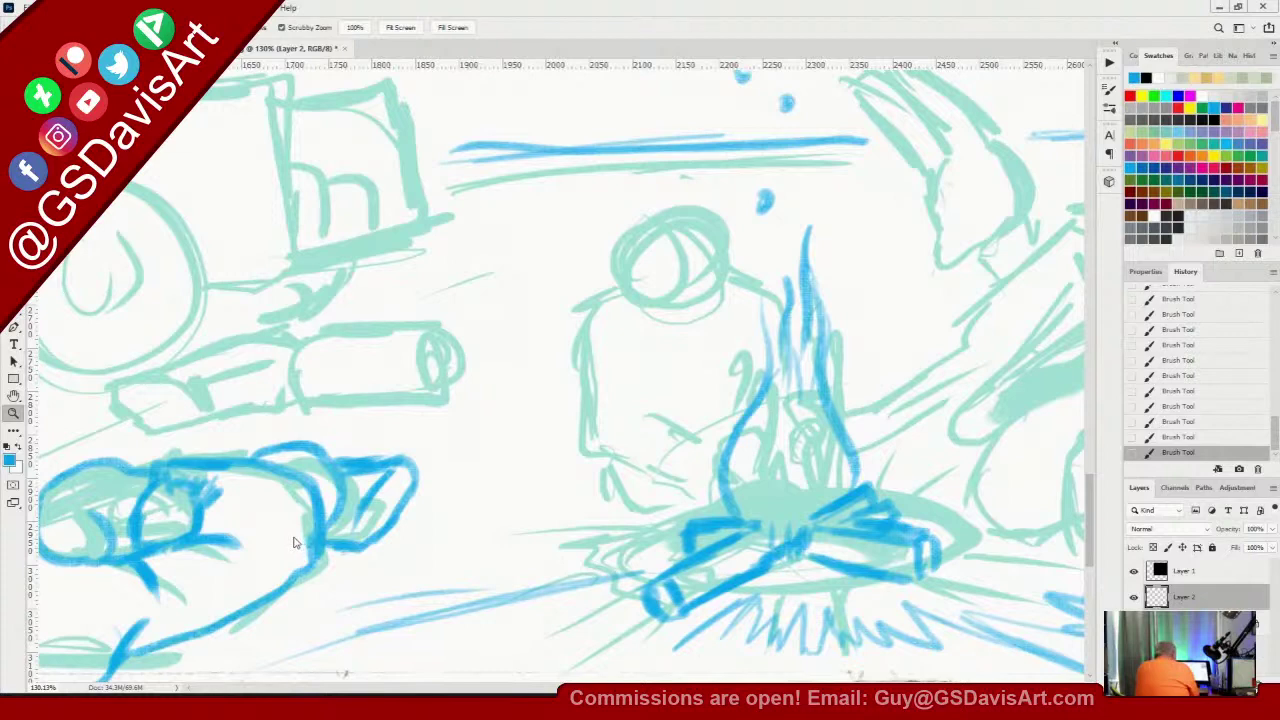
click(654, 289)
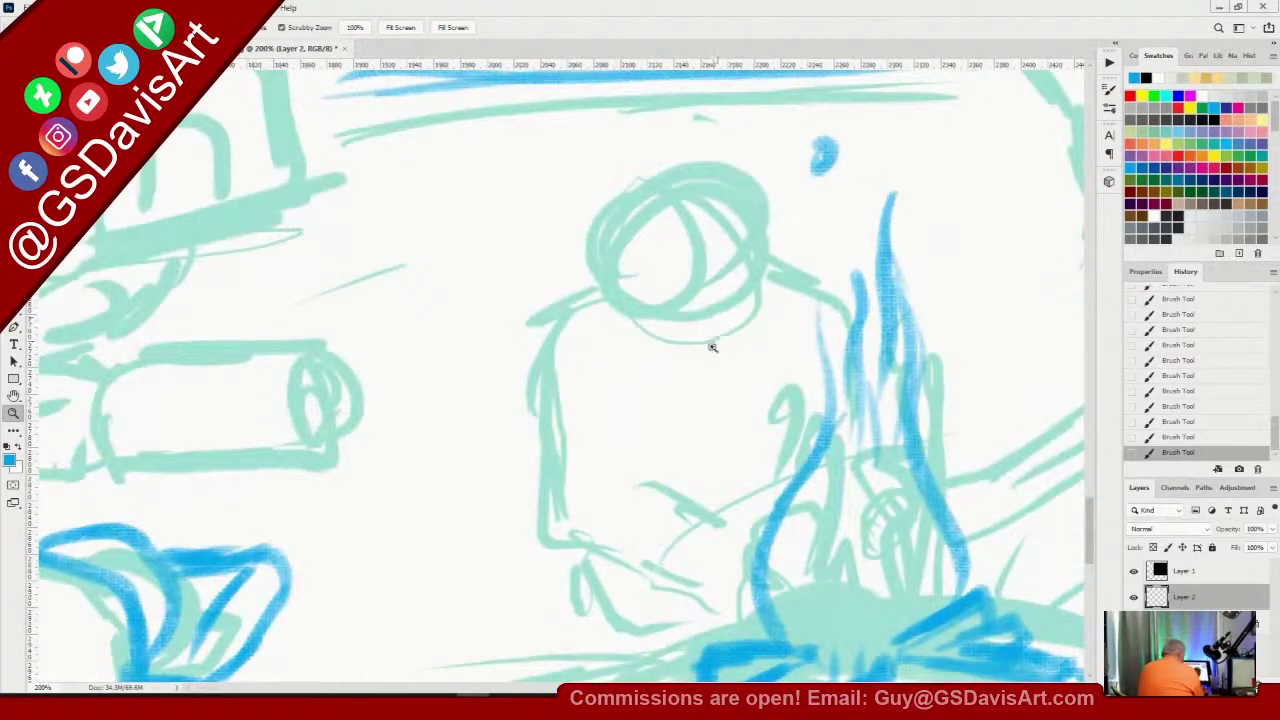
drag(711, 347, 612, 346)
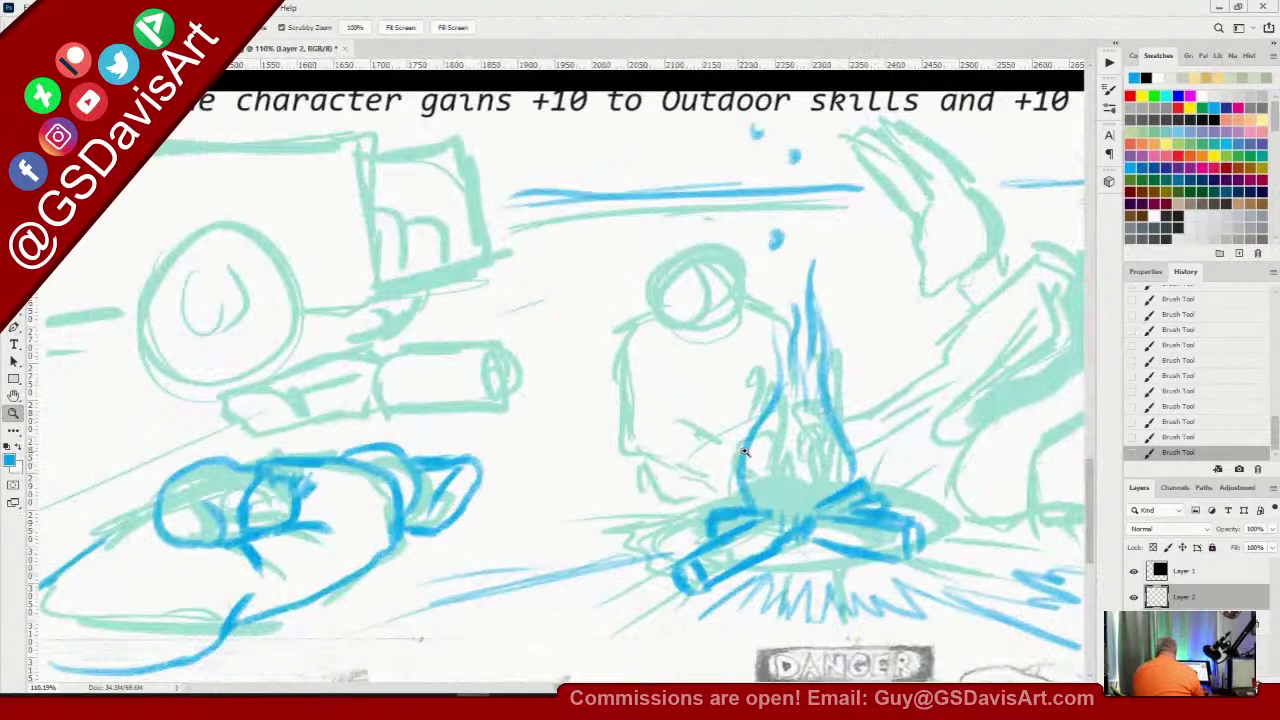
drag(788, 448, 673, 433)
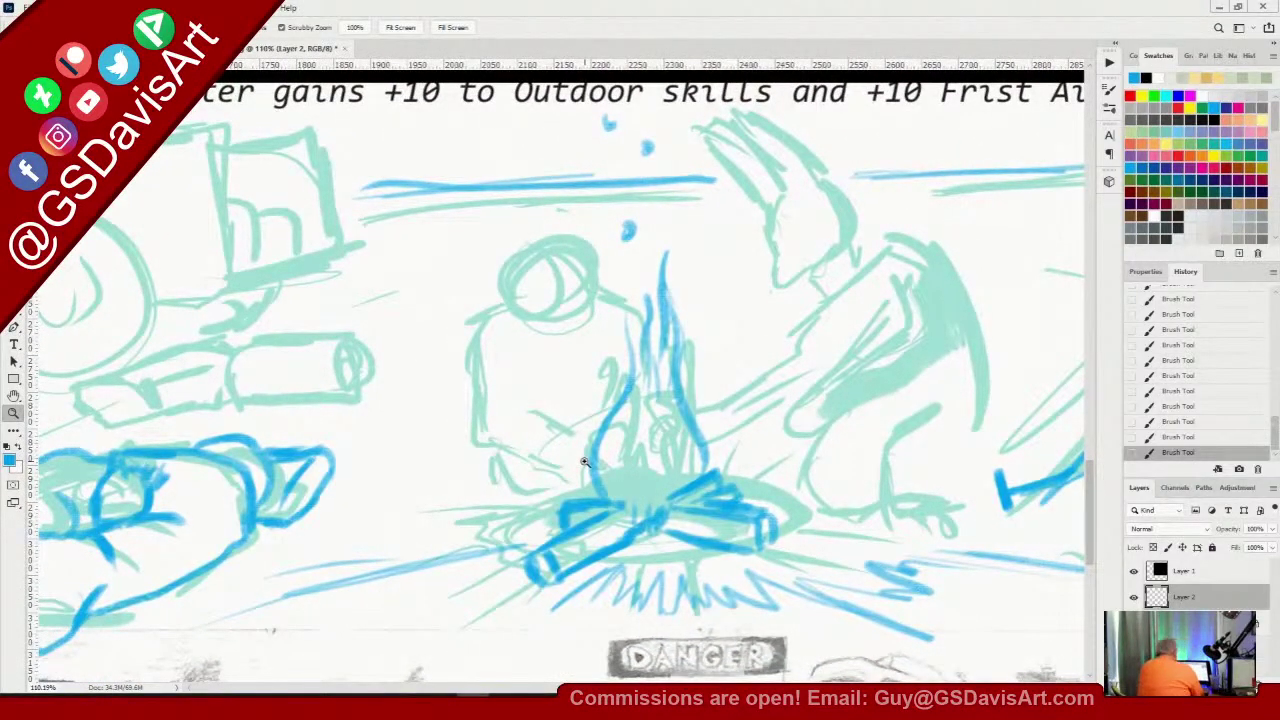
key(b)
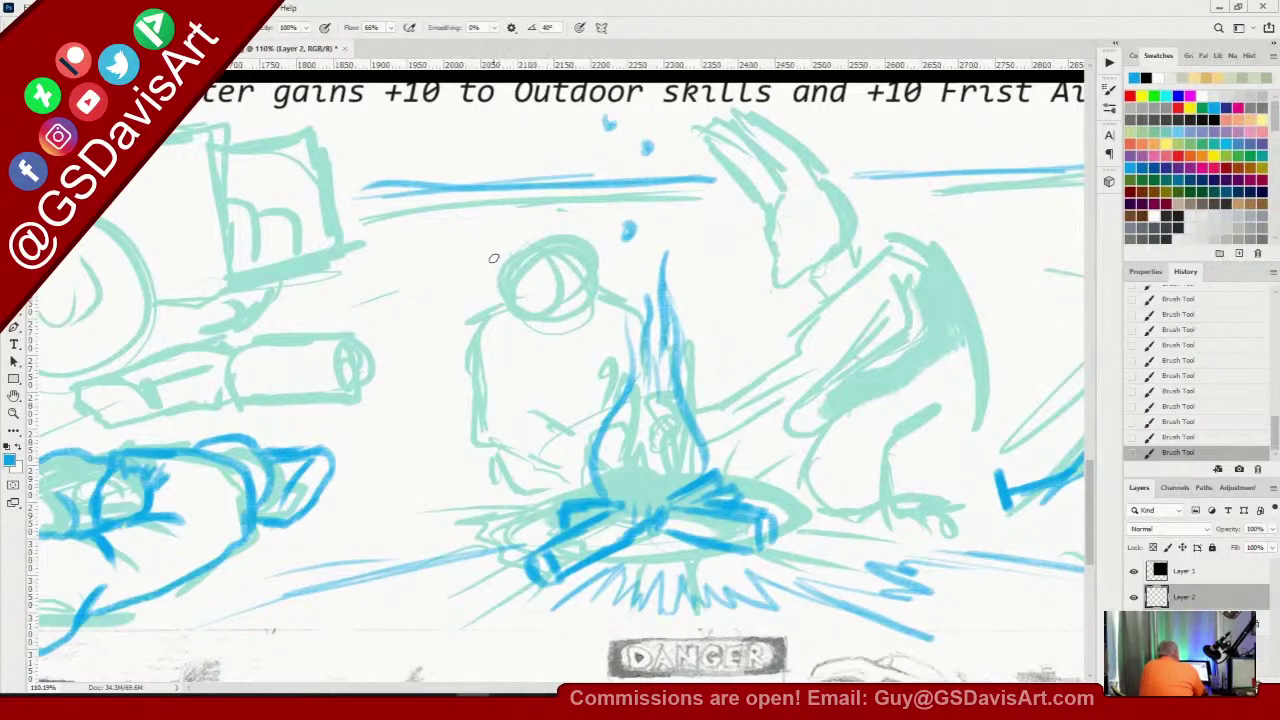
mouse_move(476, 266)
mouse_down()
mouse_move(456, 290)
mouse_move(574, 268)
mouse_move(486, 286)
mouse_move(595, 277)
mouse_move(544, 286)
mouse_move(622, 257)
mouse_move(587, 242)
mouse_move(630, 247)
mouse_up()
mouse_move(493, 262)
mouse_down()
mouse_move(478, 288)
mouse_move(525, 252)
mouse_move(516, 218)
mouse_move(501, 271)
mouse_move(516, 216)
mouse_move(561, 216)
mouse_move(596, 255)
mouse_move(511, 273)
mouse_up()
drag(511, 273, 592, 256)
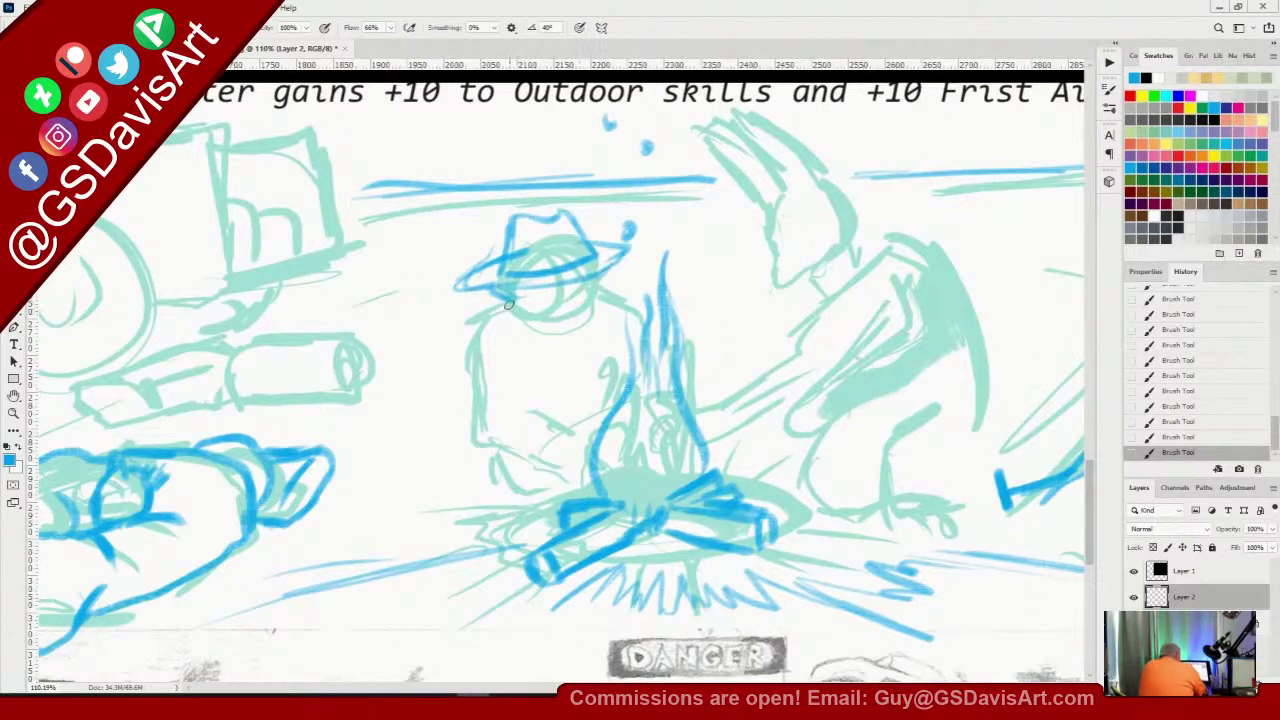
Sketch the seated figure's face under the hat brim, with the jaw, cheek and facial features
mouse_move(561, 335)
mouse_down()
mouse_move(588, 322)
mouse_move(600, 278)
mouse_move(567, 327)
mouse_up()
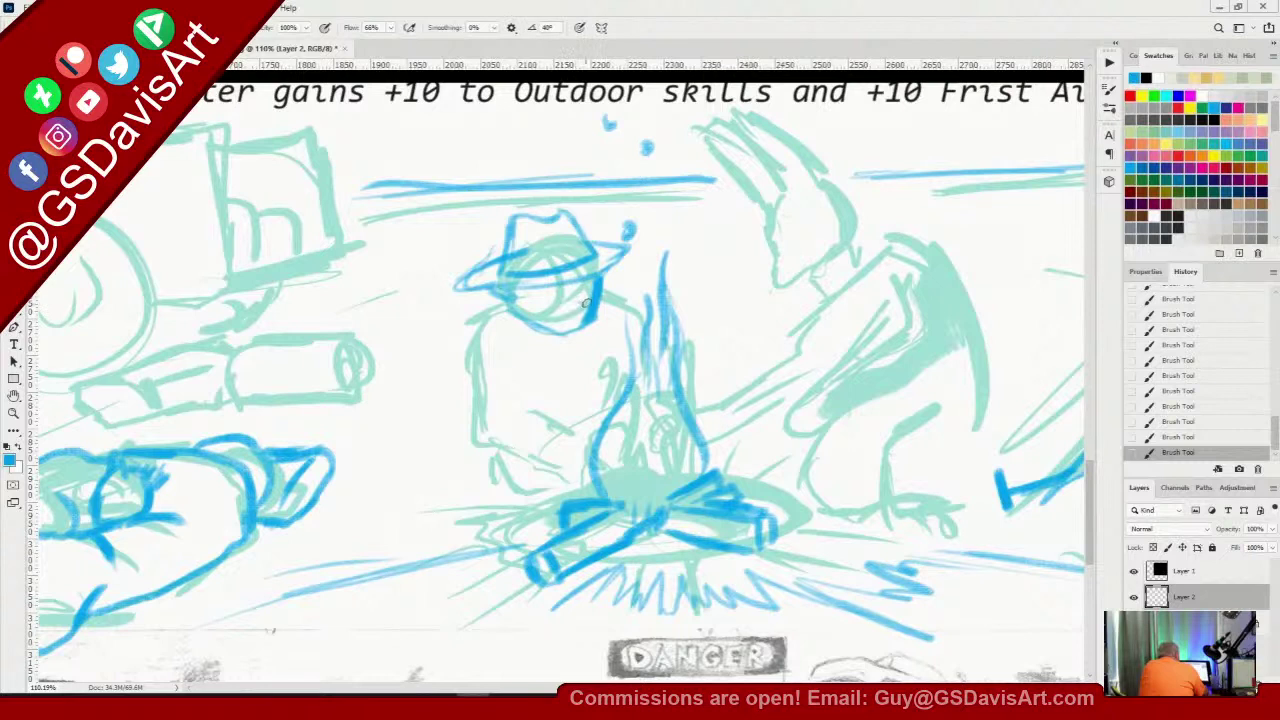
mouse_move(585, 305)
mouse_down()
mouse_move(588, 283)
mouse_move(553, 288)
mouse_up()
drag(562, 315, 583, 310)
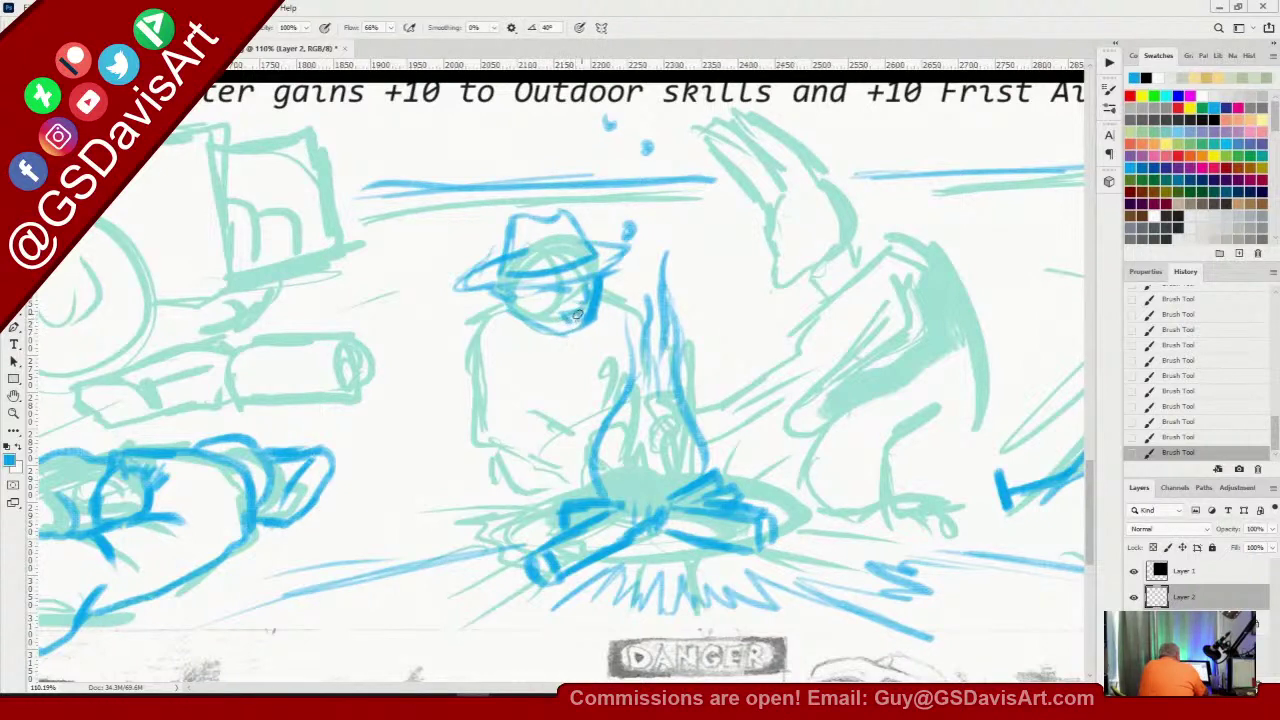
Sketch the seated figure's shoulders, torso outline and folded leg, with short fringe strokes across both shoulders
drag(617, 301, 640, 314)
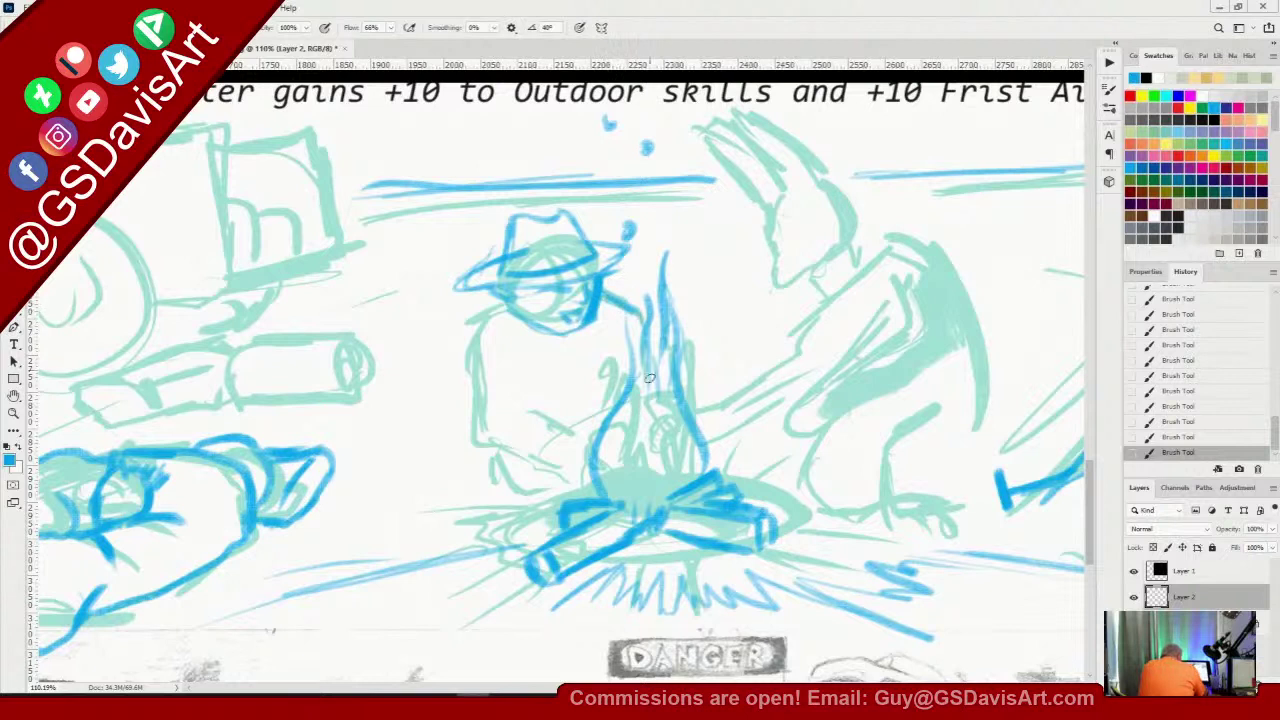
mouse_move(501, 317)
mouse_down()
mouse_move(471, 345)
mouse_move(477, 438)
mouse_move(520, 462)
mouse_move(568, 464)
mouse_move(510, 462)
mouse_move(486, 500)
mouse_move(530, 510)
mouse_move(571, 482)
mouse_move(554, 492)
mouse_up()
mouse_move(517, 452)
mouse_down()
mouse_move(499, 458)
mouse_move(570, 474)
mouse_up()
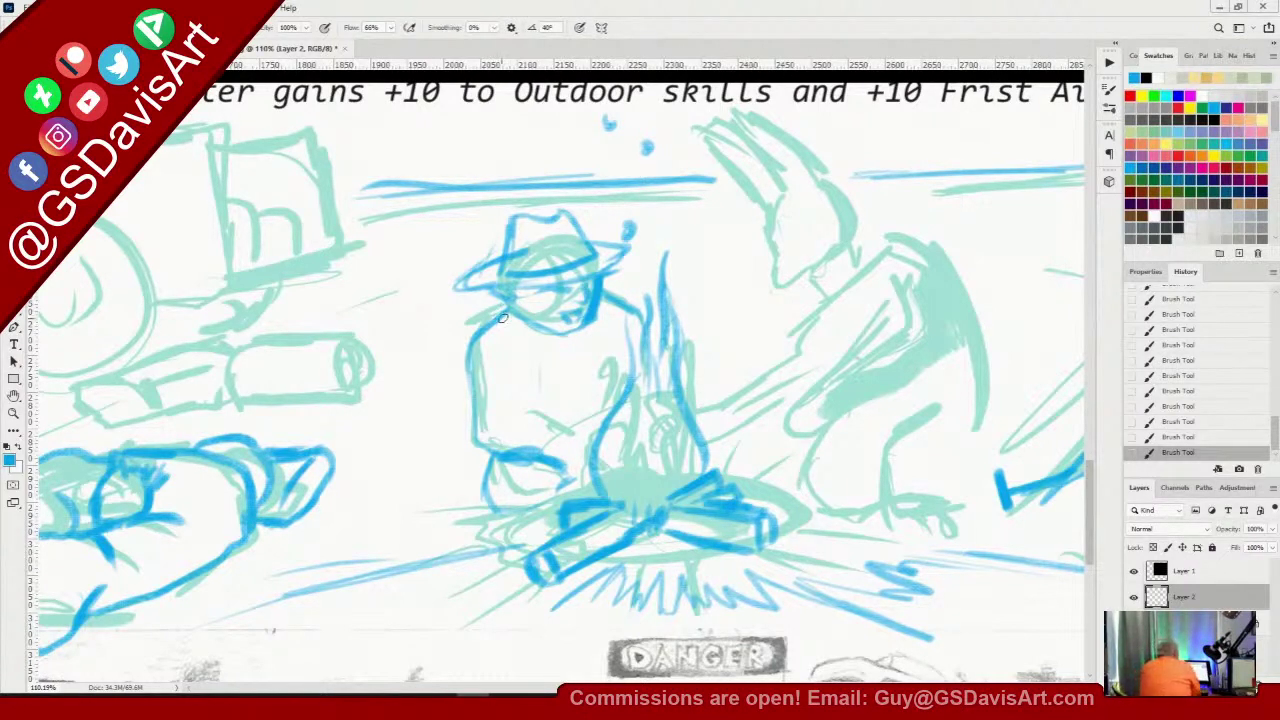
mouse_move(472, 363)
mouse_down()
mouse_move(493, 335)
mouse_move(521, 342)
mouse_up()
mouse_move(604, 294)
mouse_down()
mouse_move(645, 301)
mouse_move(642, 314)
mouse_up()
drag(609, 308, 648, 334)
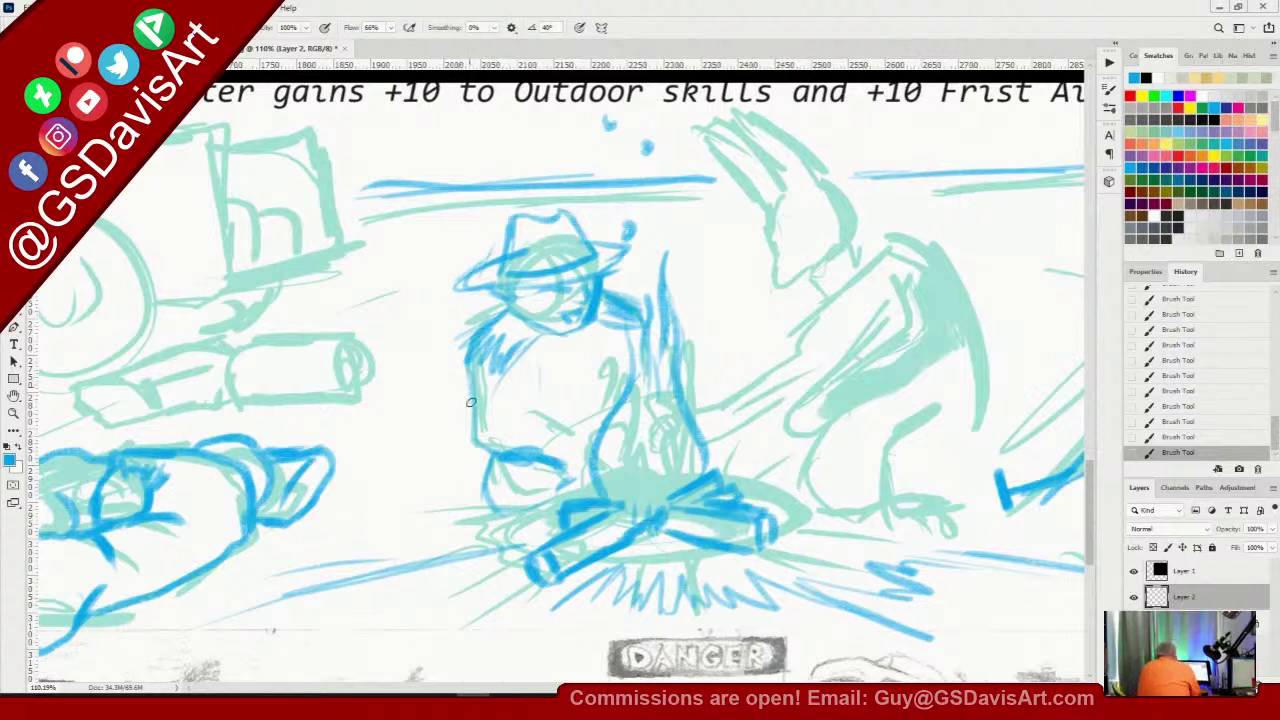
Sketch the seated figure's sleeve cuff, forearm and knee, and add a wavy fold line down the chest
mouse_move(473, 411)
mouse_down()
mouse_move(525, 404)
mouse_move(522, 392)
mouse_move(472, 386)
mouse_move(526, 391)
mouse_move(478, 390)
mouse_move(520, 393)
mouse_move(524, 405)
mouse_move(484, 410)
mouse_up()
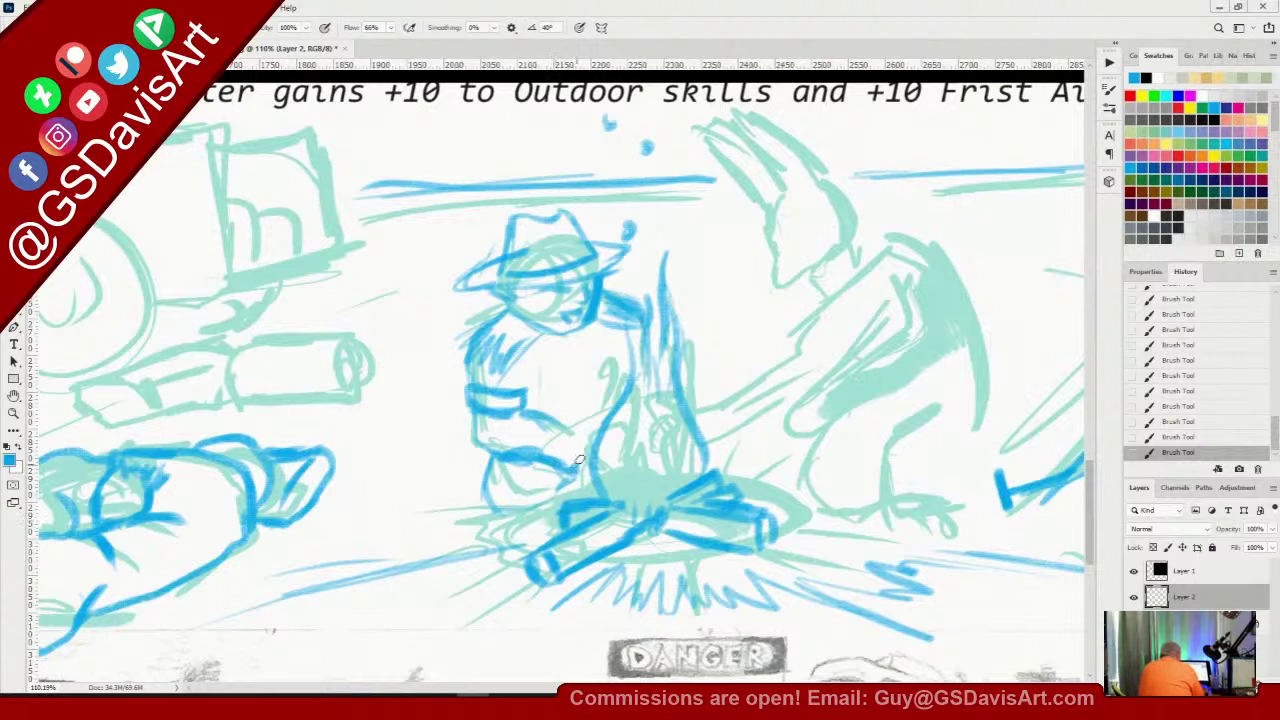
mouse_move(577, 465)
mouse_down()
mouse_move(580, 496)
mouse_move(592, 376)
mouse_move(587, 422)
mouse_move(604, 422)
mouse_move(585, 431)
mouse_move(584, 454)
mouse_move(588, 424)
mouse_move(602, 468)
mouse_up()
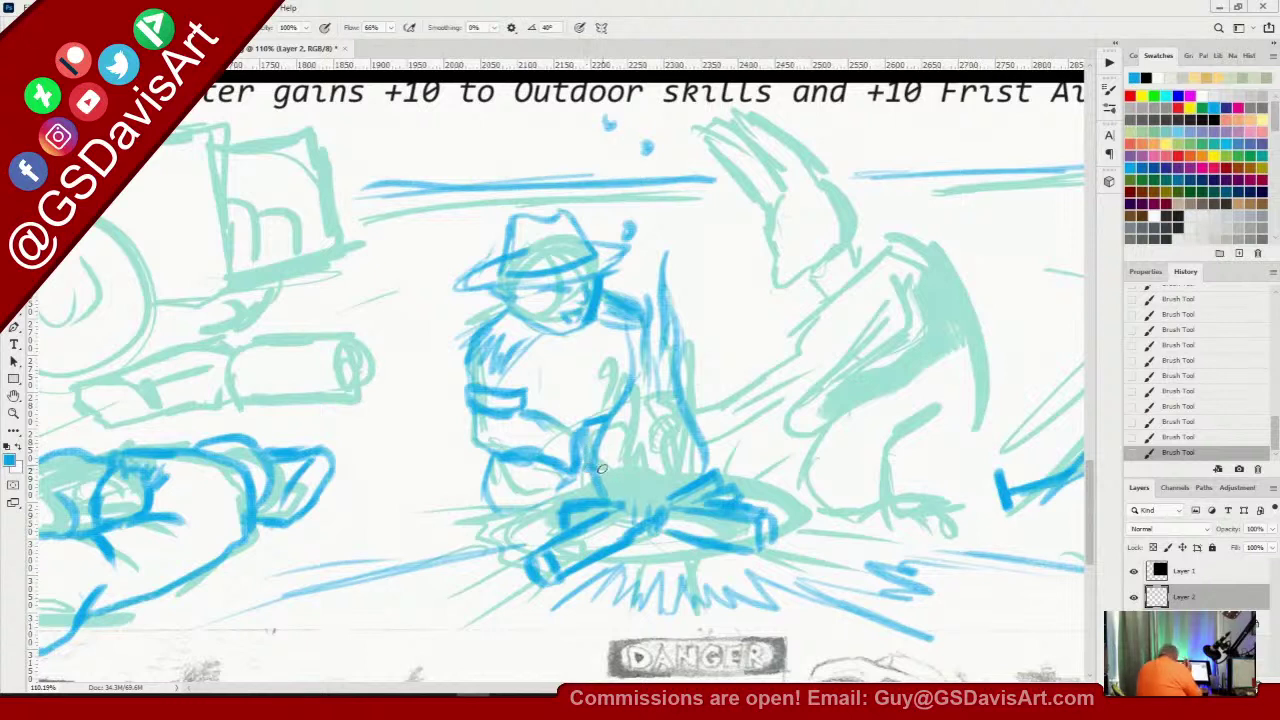
mouse_move(589, 351)
mouse_down()
mouse_move(598, 406)
mouse_move(597, 345)
mouse_move(602, 415)
mouse_up()
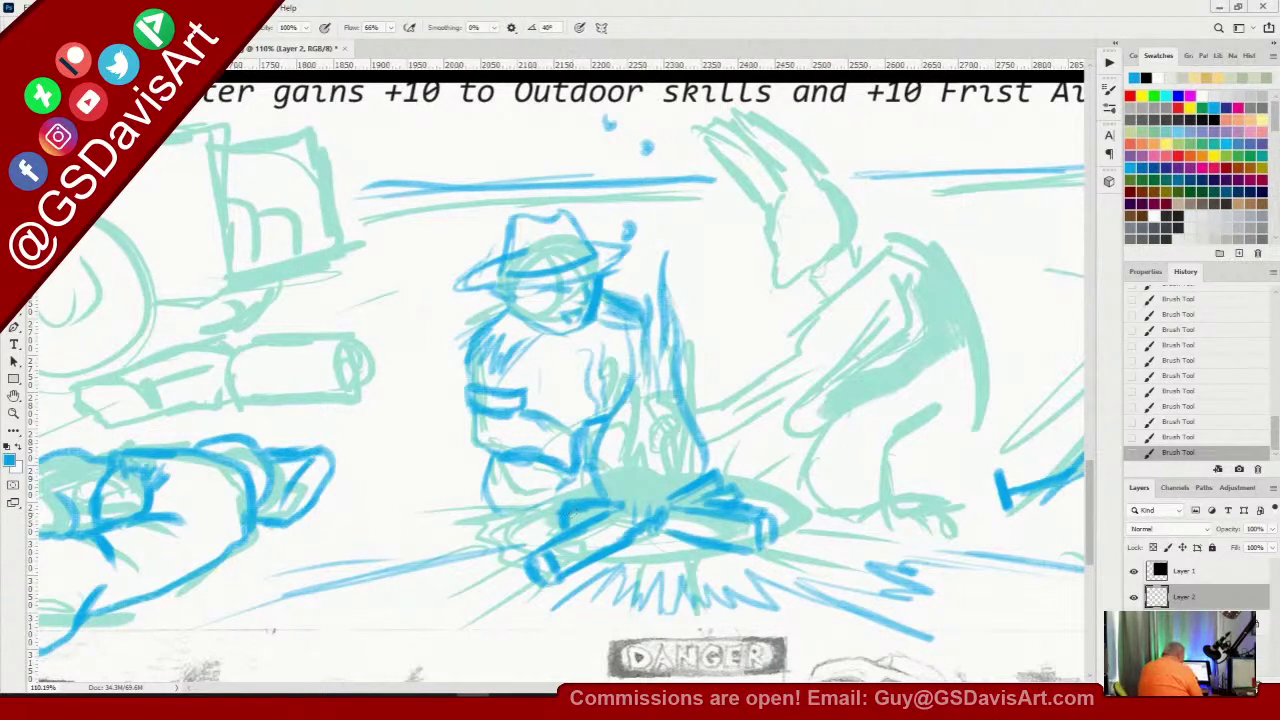
Sketch the upright ear, swept-forward hair tuft and muzzle profile of the crouching long-eared figure beside the campfire
scroll(272, 630, right, 5)
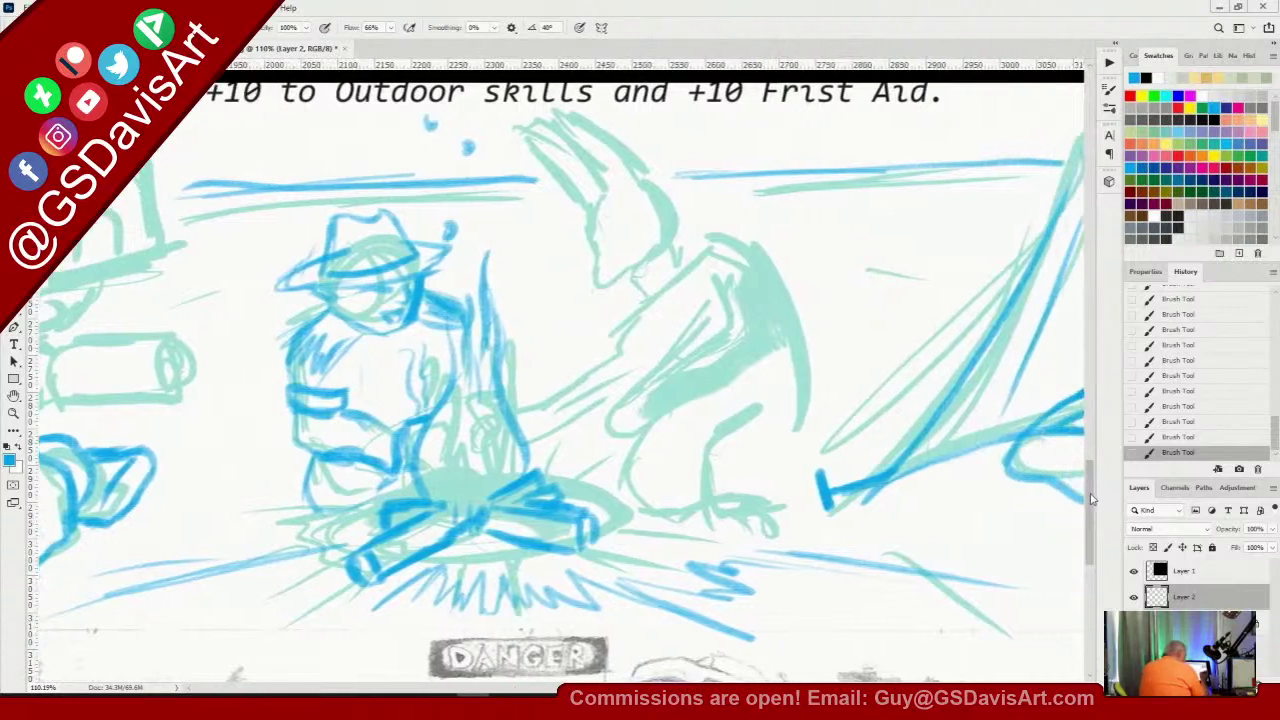
drag(1092, 498, 1088, 474)
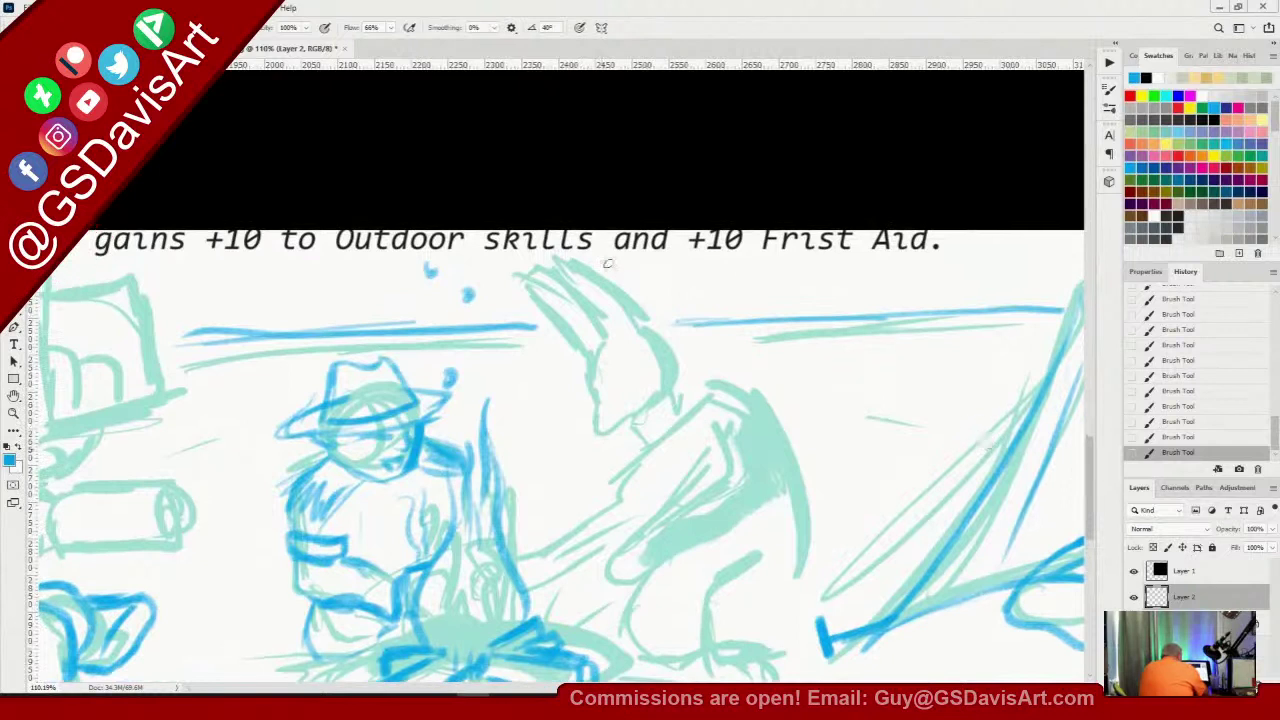
mouse_move(607, 262)
mouse_down()
mouse_move(634, 302)
mouse_move(598, 254)
mouse_move(612, 322)
mouse_up()
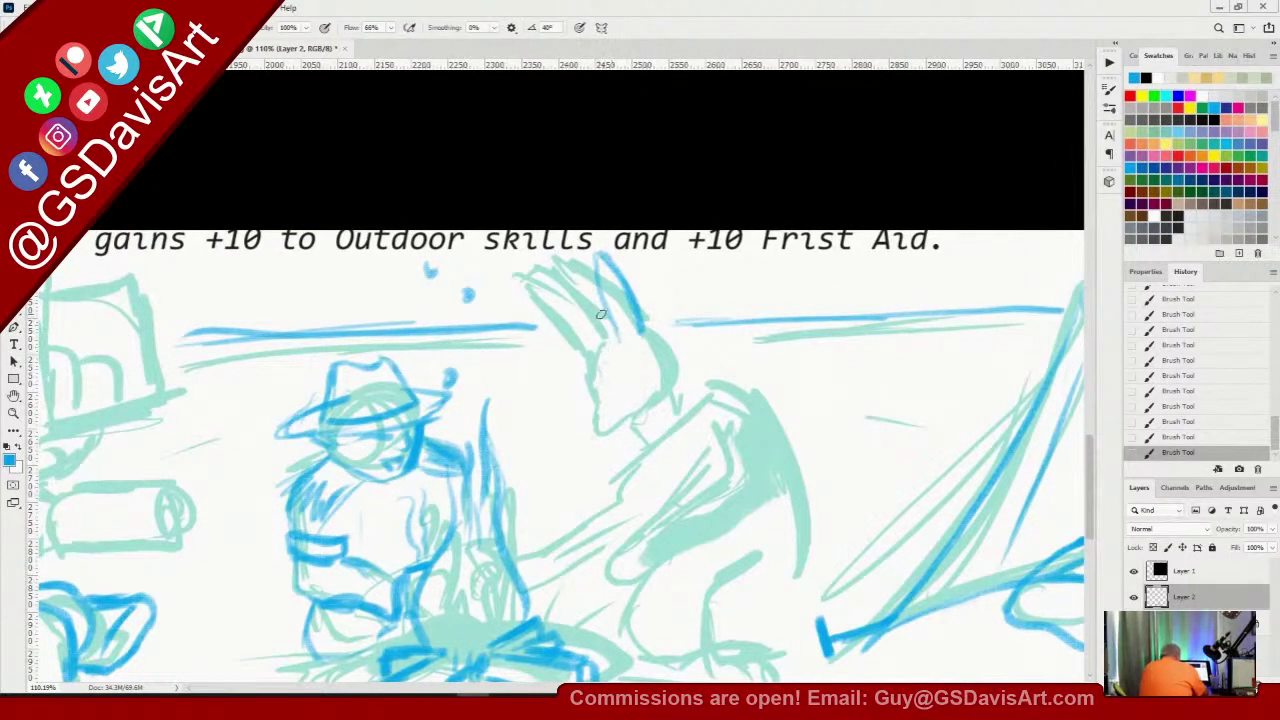
mouse_move(565, 283)
mouse_down()
mouse_move(583, 317)
mouse_move(617, 337)
mouse_up()
mouse_move(543, 274)
mouse_down()
mouse_move(600, 323)
mouse_move(513, 298)
mouse_move(604, 339)
mouse_up()
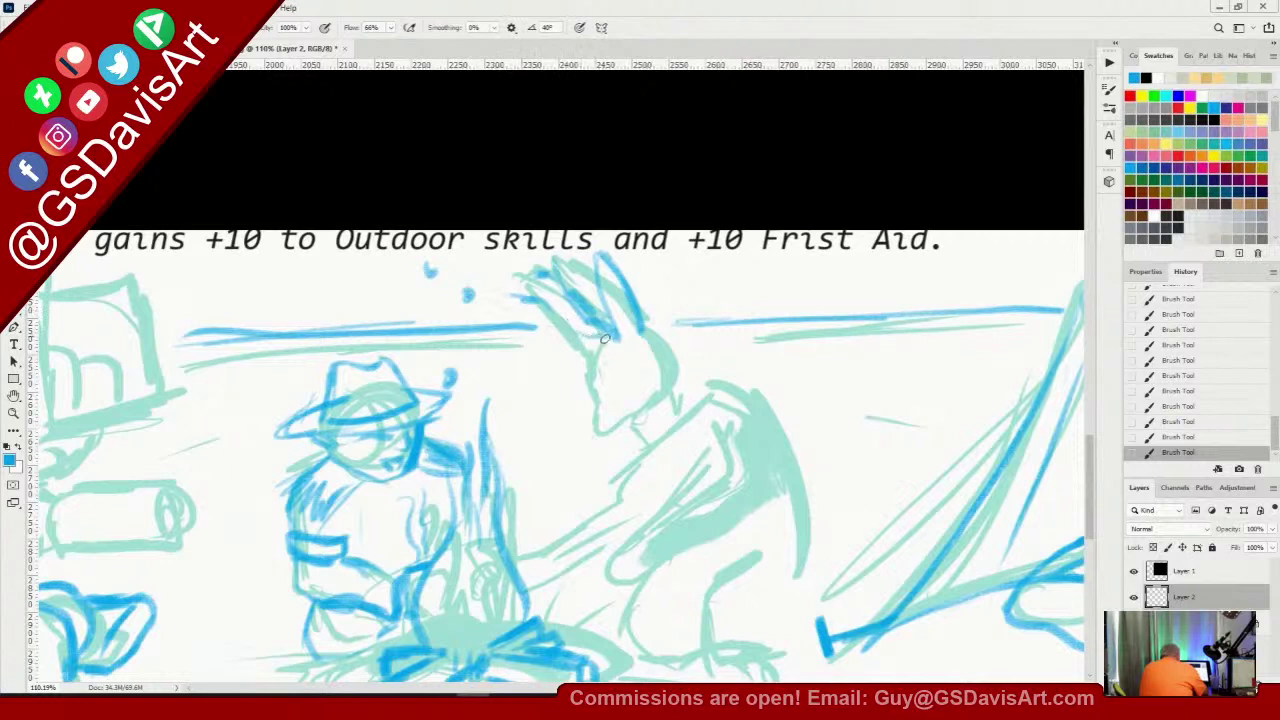
drag(502, 327, 590, 331)
mouse_move(502, 324)
mouse_down()
mouse_move(597, 360)
mouse_move(603, 344)
mouse_move(598, 405)
mouse_move(619, 428)
mouse_move(664, 440)
mouse_up()
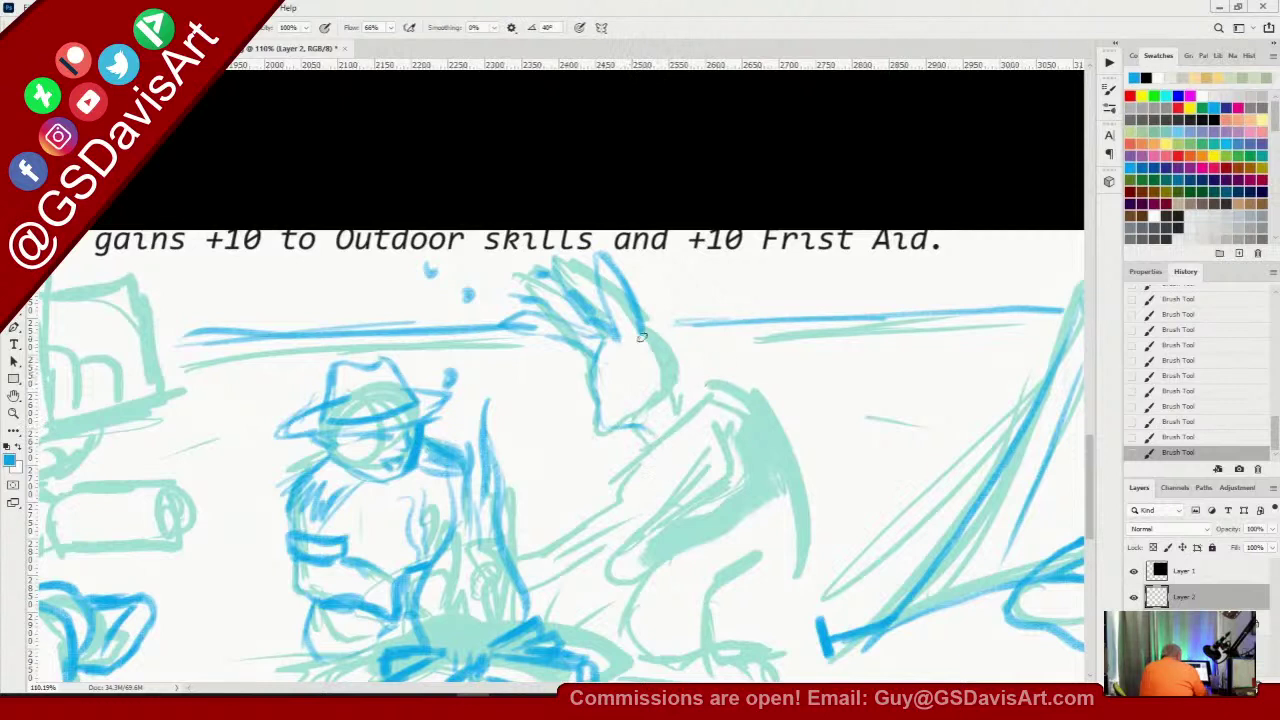
Sketch the crouching figure's nape, long curved back, collar and far arm reaching toward the fire
mouse_move(641, 338)
mouse_down()
mouse_move(689, 417)
mouse_move(725, 397)
mouse_move(757, 414)
mouse_move(792, 537)
mouse_move(791, 495)
mouse_move(797, 579)
mouse_up()
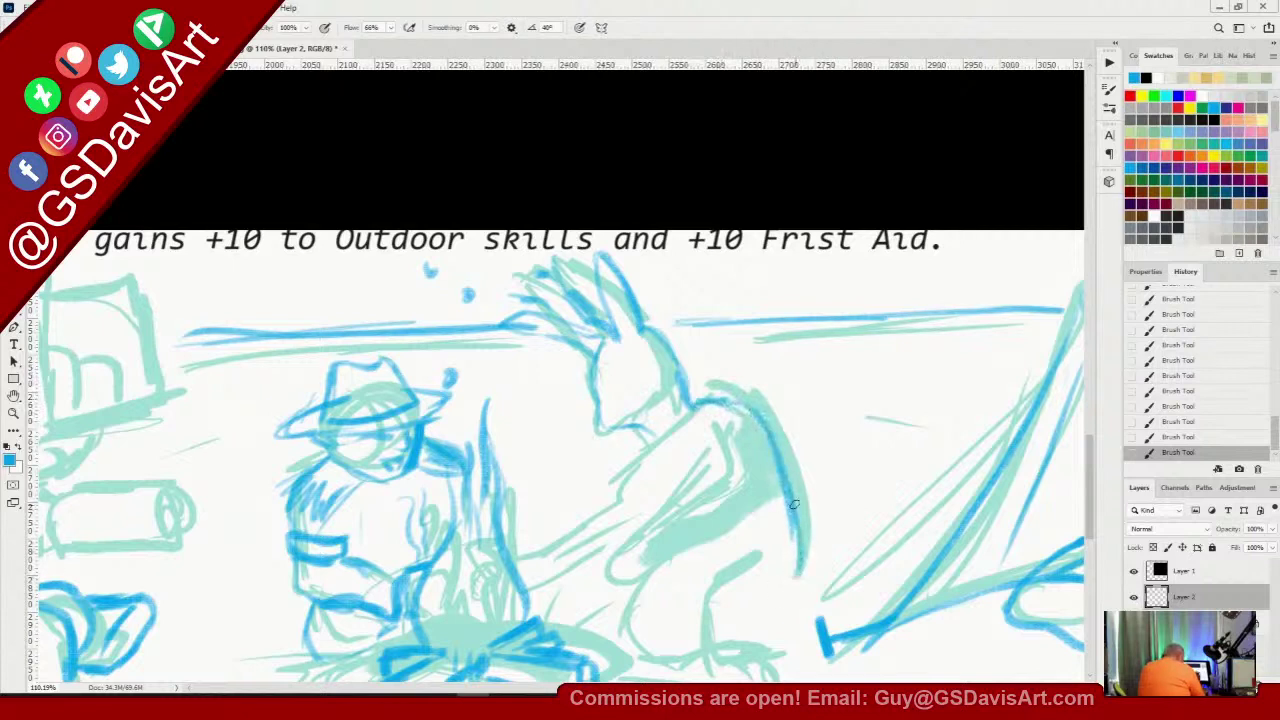
drag(792, 504, 793, 592)
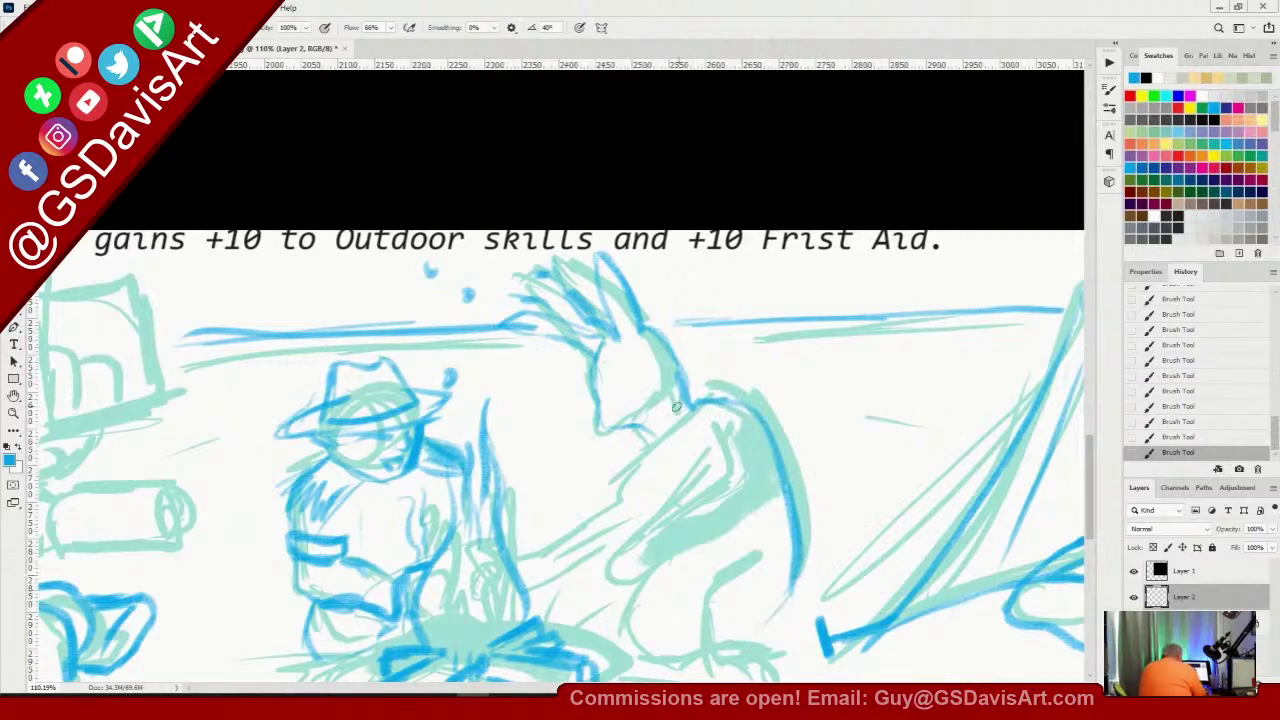
mouse_move(524, 556)
mouse_down()
mouse_move(630, 483)
mouse_move(653, 430)
mouse_move(650, 451)
mouse_move(684, 424)
mouse_move(650, 433)
mouse_move(664, 465)
mouse_move(688, 406)
mouse_move(670, 476)
mouse_up()
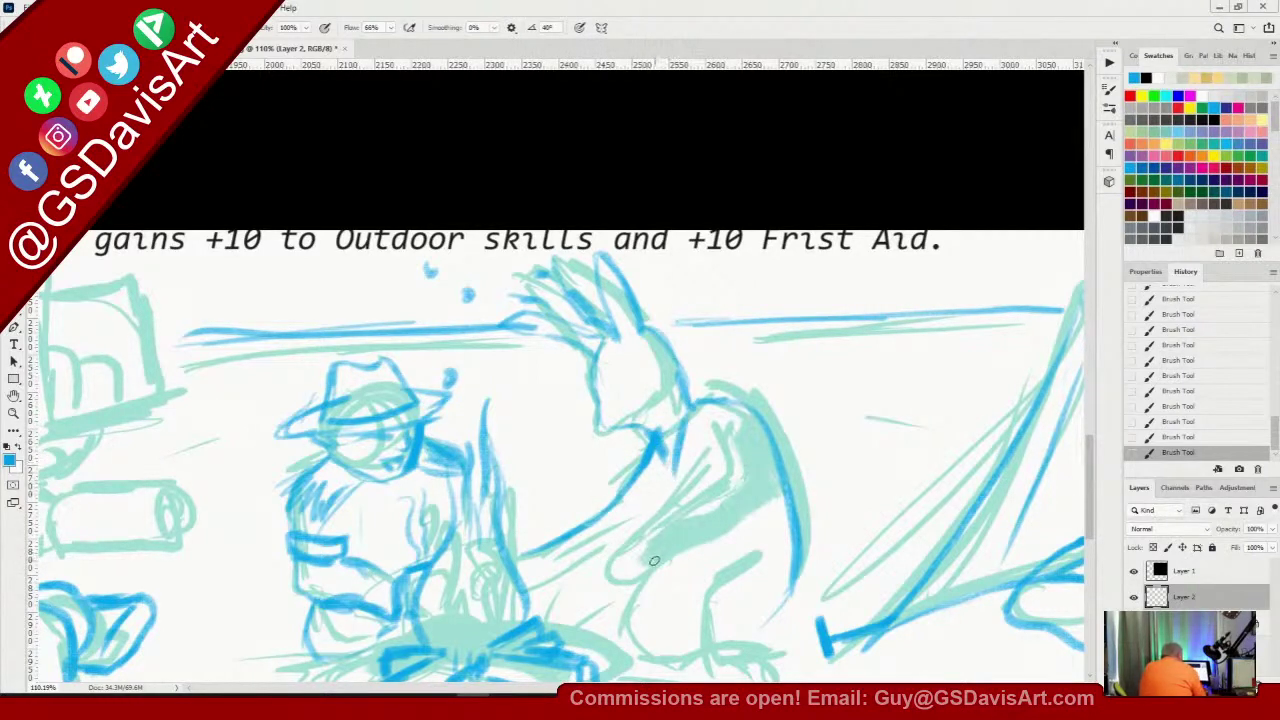
Sketch the crouching figure's bent near arm and the inner contour along the back
mouse_move(654, 561)
mouse_down()
mouse_move(724, 533)
mouse_move(723, 467)
mouse_move(730, 530)
mouse_up()
drag(760, 428, 778, 516)
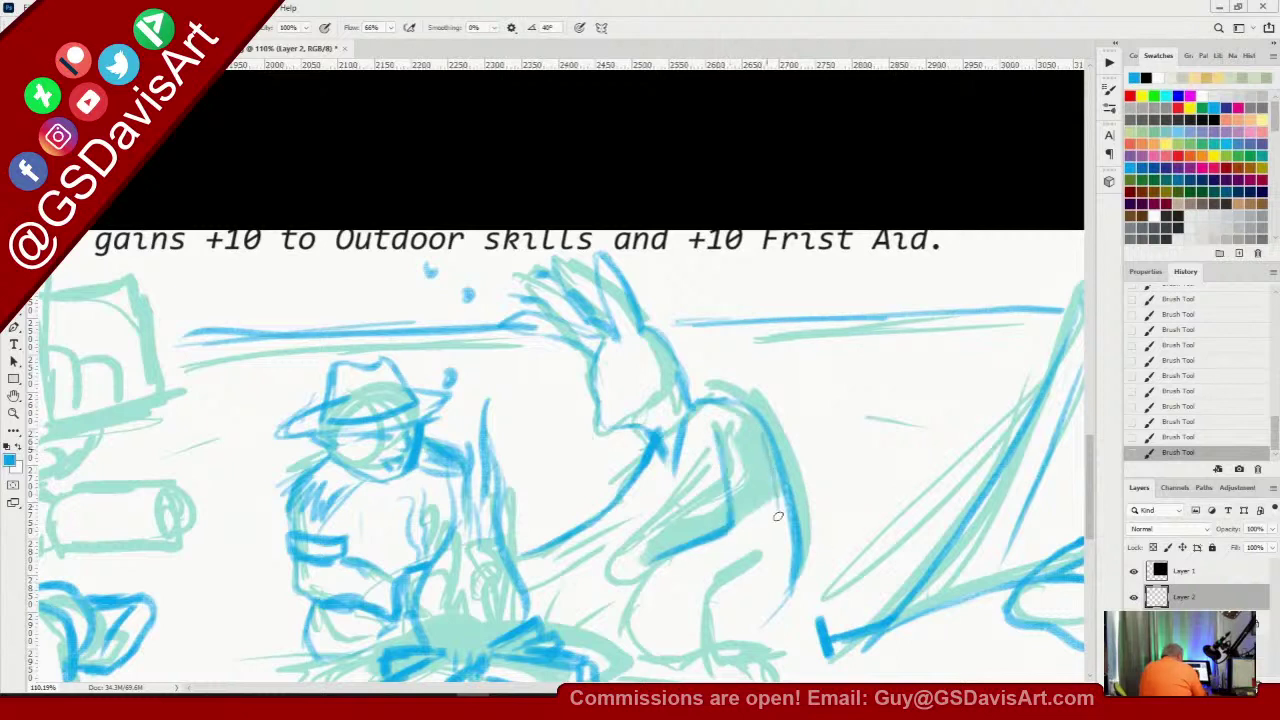
drag(772, 464, 782, 546)
mouse_move(652, 578)
mouse_down()
mouse_move(766, 556)
mouse_move(758, 566)
mouse_up()
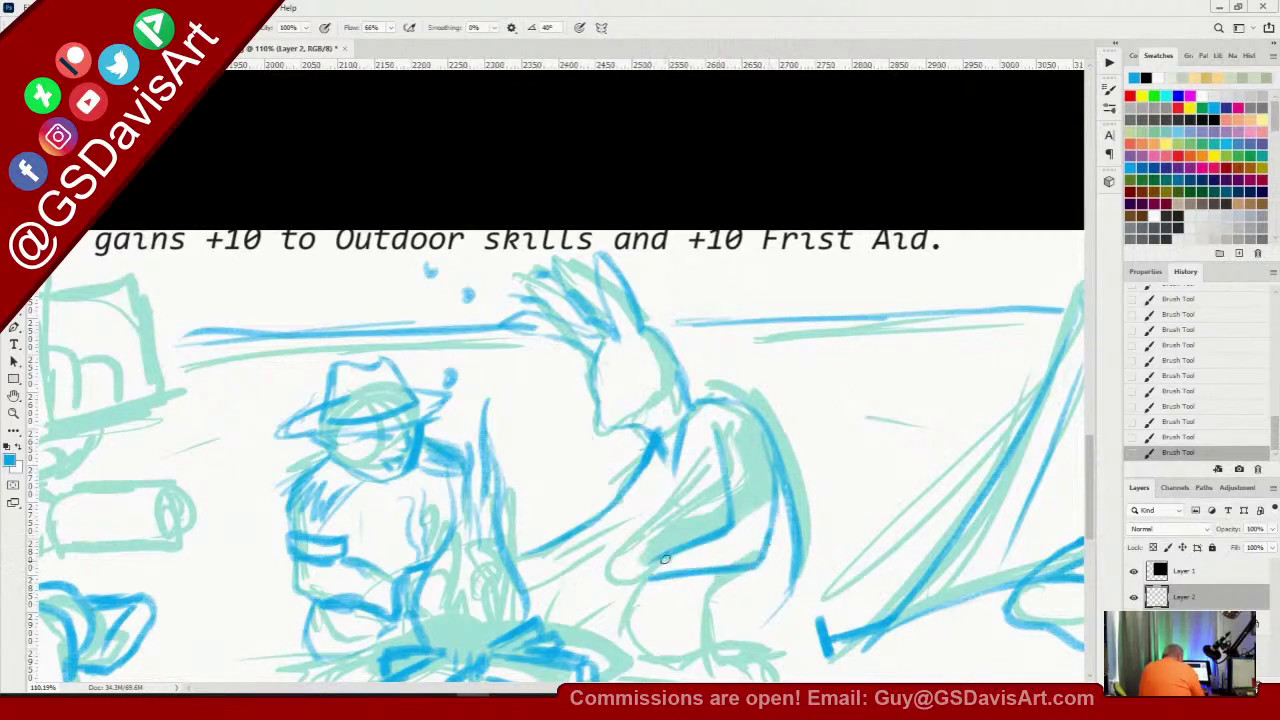
Sketch the crouching figure's cuff and hand, with crossed strokes extending from it toward the flames
mouse_move(656, 548)
mouse_down()
mouse_move(658, 577)
mouse_move(722, 526)
mouse_move(616, 568)
mouse_move(642, 578)
mouse_up()
drag(590, 546, 622, 554)
mouse_move(536, 510)
mouse_down()
mouse_move(615, 549)
mouse_move(526, 502)
mouse_up()
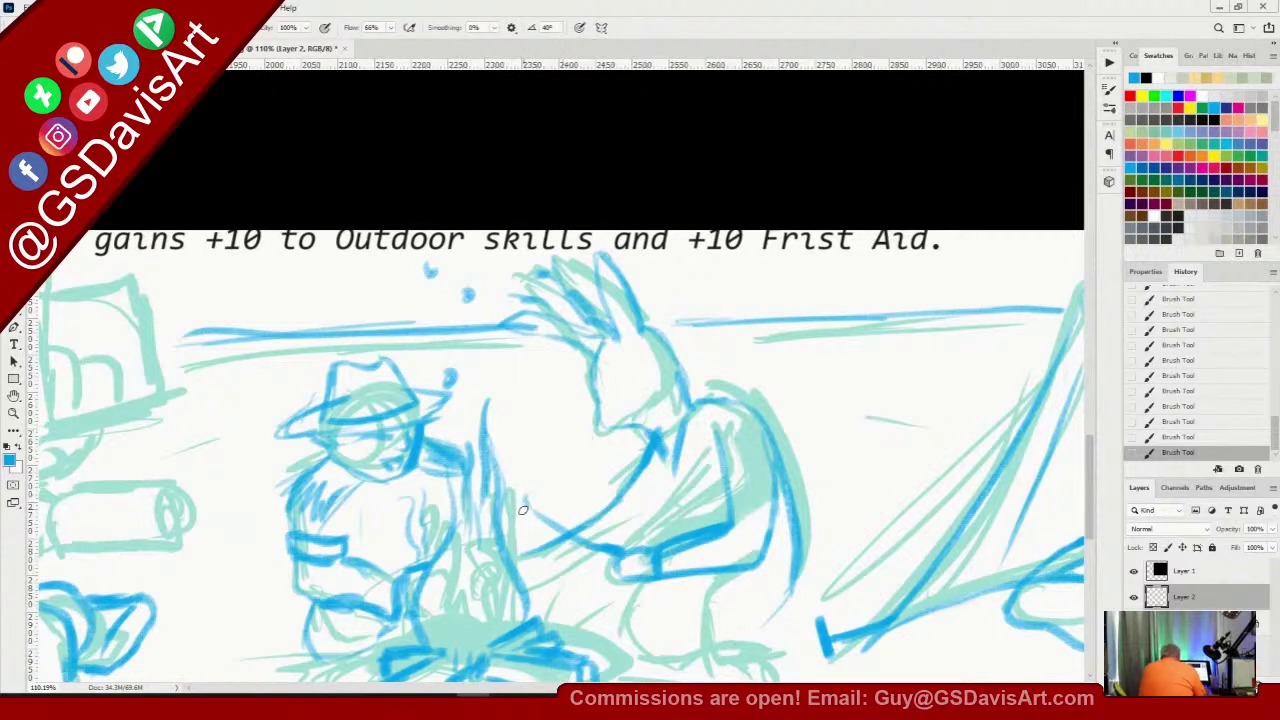
mouse_move(556, 497)
mouse_down()
mouse_move(513, 525)
mouse_move(537, 513)
mouse_up()
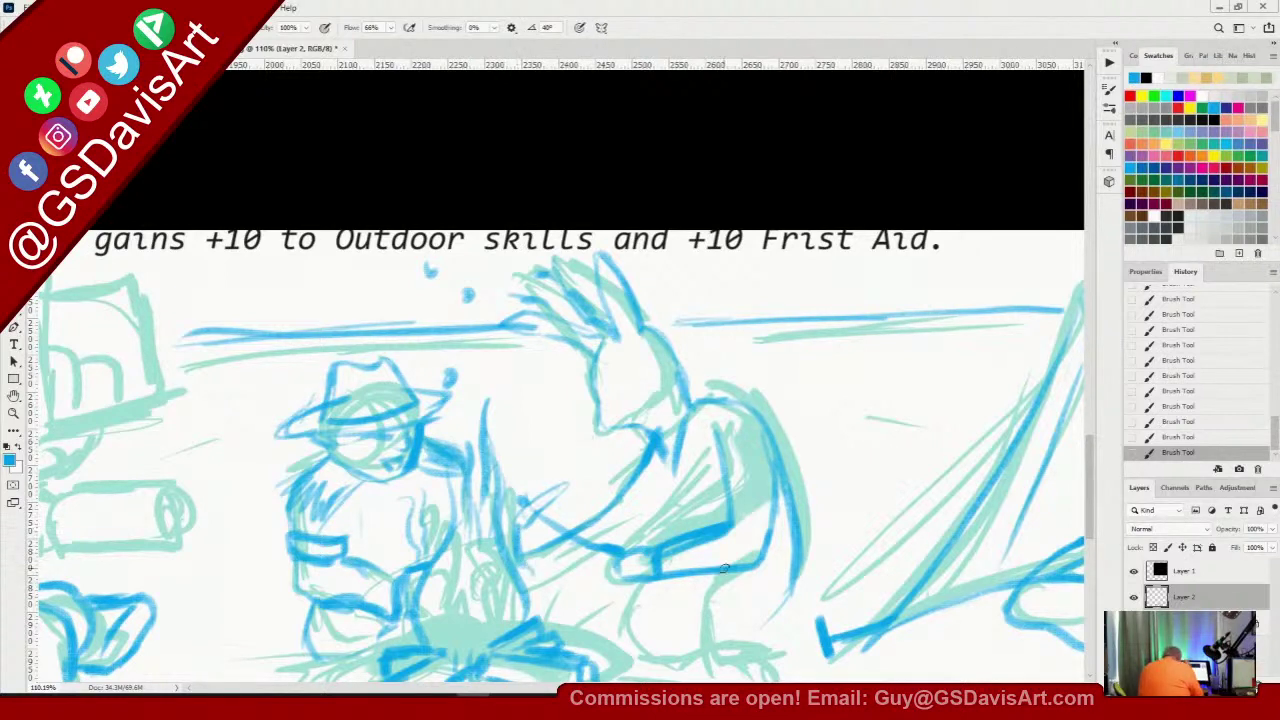
Sketch the line below the crouching figure's hand, the chest folds, and the bent legs and feet
mouse_move(545, 577)
mouse_down()
mouse_move(608, 558)
mouse_move(689, 487)
mouse_move(704, 522)
mouse_move(670, 482)
mouse_move(664, 508)
mouse_move(661, 477)
mouse_move(712, 521)
mouse_up()
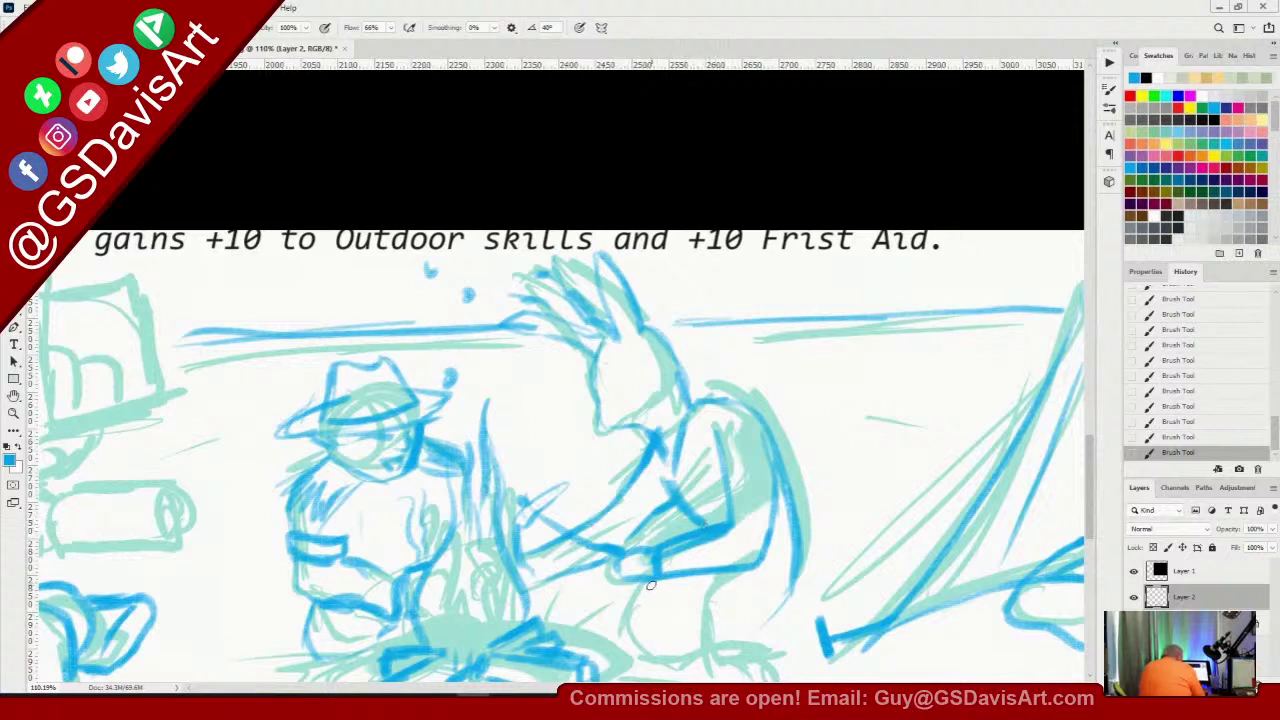
mouse_move(651, 586)
mouse_down()
mouse_move(621, 602)
mouse_move(639, 591)
mouse_move(620, 622)
mouse_move(619, 607)
mouse_move(648, 661)
mouse_move(685, 653)
mouse_move(682, 620)
mouse_move(689, 665)
mouse_move(812, 631)
mouse_move(788, 588)
mouse_move(749, 613)
mouse_move(784, 585)
mouse_move(740, 617)
mouse_up()
mouse_move(696, 575)
mouse_down()
mouse_move(671, 614)
mouse_move(676, 641)
mouse_move(625, 642)
mouse_move(680, 648)
mouse_up()
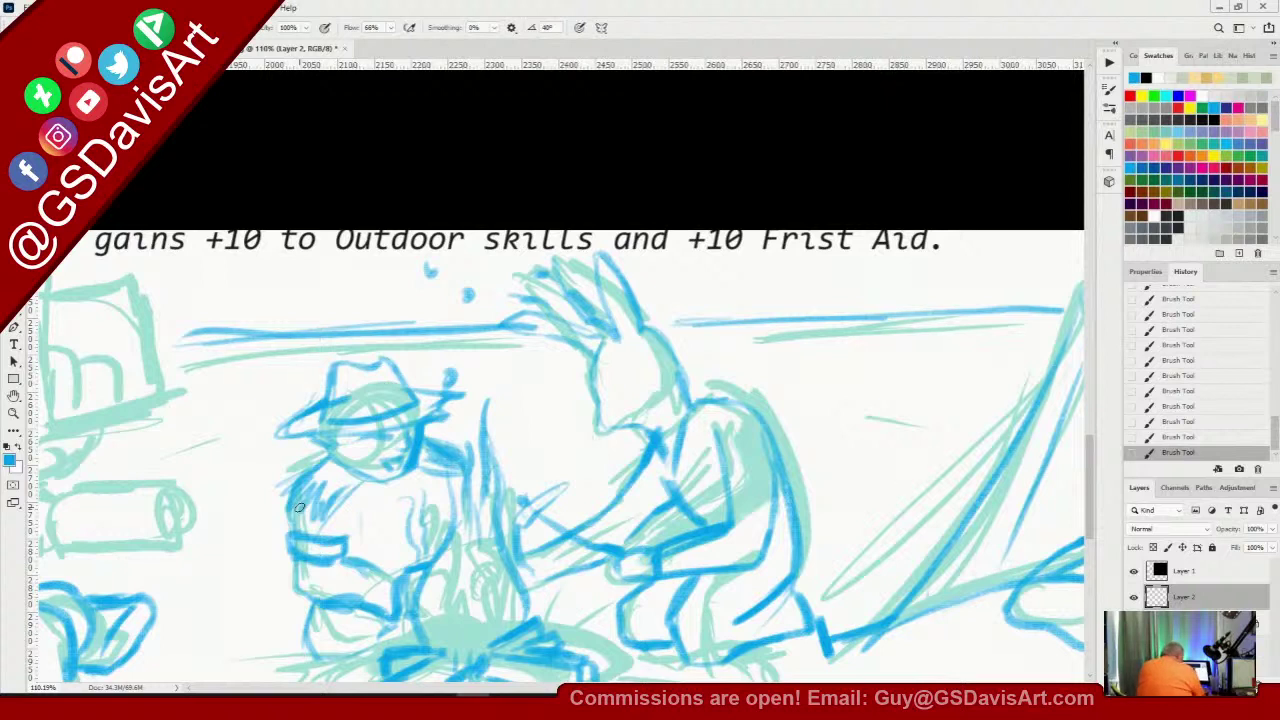
Sketch the crouching figure's eyes, nose and mouth, a new ear tilted backward, and fuller hair in front
mouse_move(598, 400)
mouse_down()
mouse_move(612, 434)
mouse_move(603, 413)
mouse_move(611, 432)
mouse_move(599, 425)
mouse_move(655, 439)
mouse_move(607, 425)
mouse_move(640, 429)
mouse_up()
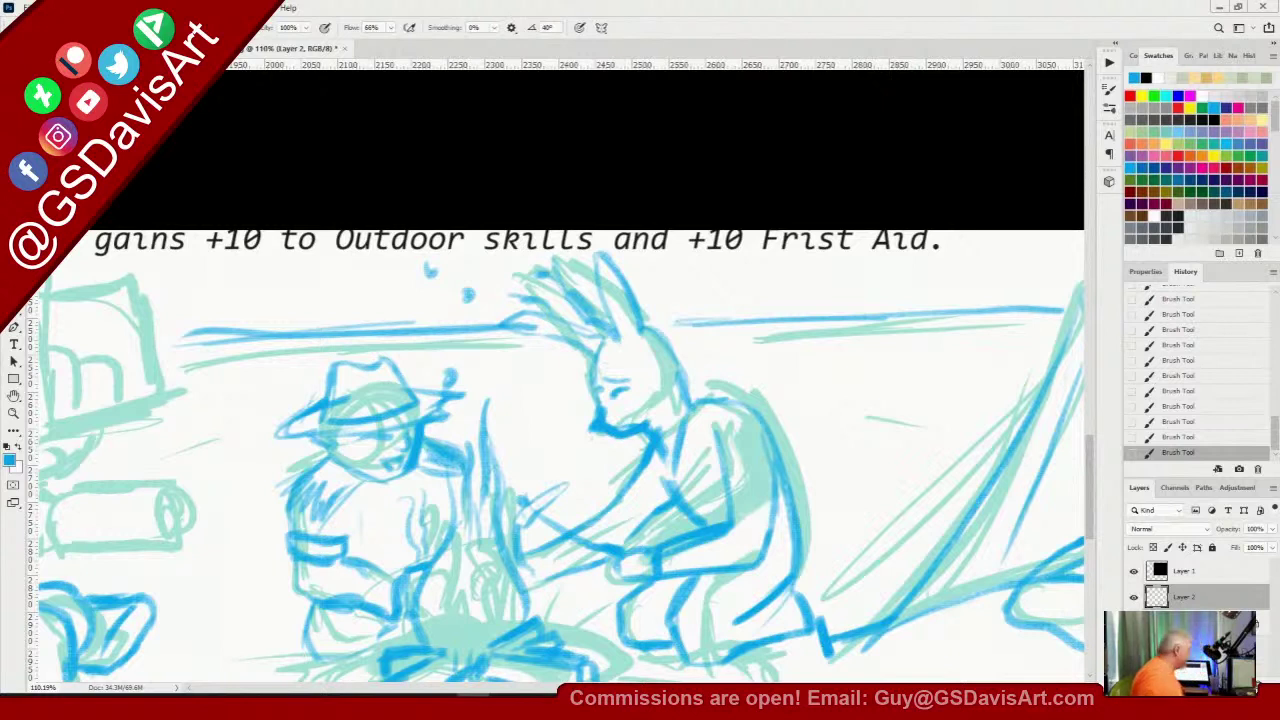
mouse_move(621, 333)
mouse_down()
mouse_move(678, 252)
mouse_move(650, 274)
mouse_move(679, 253)
mouse_up()
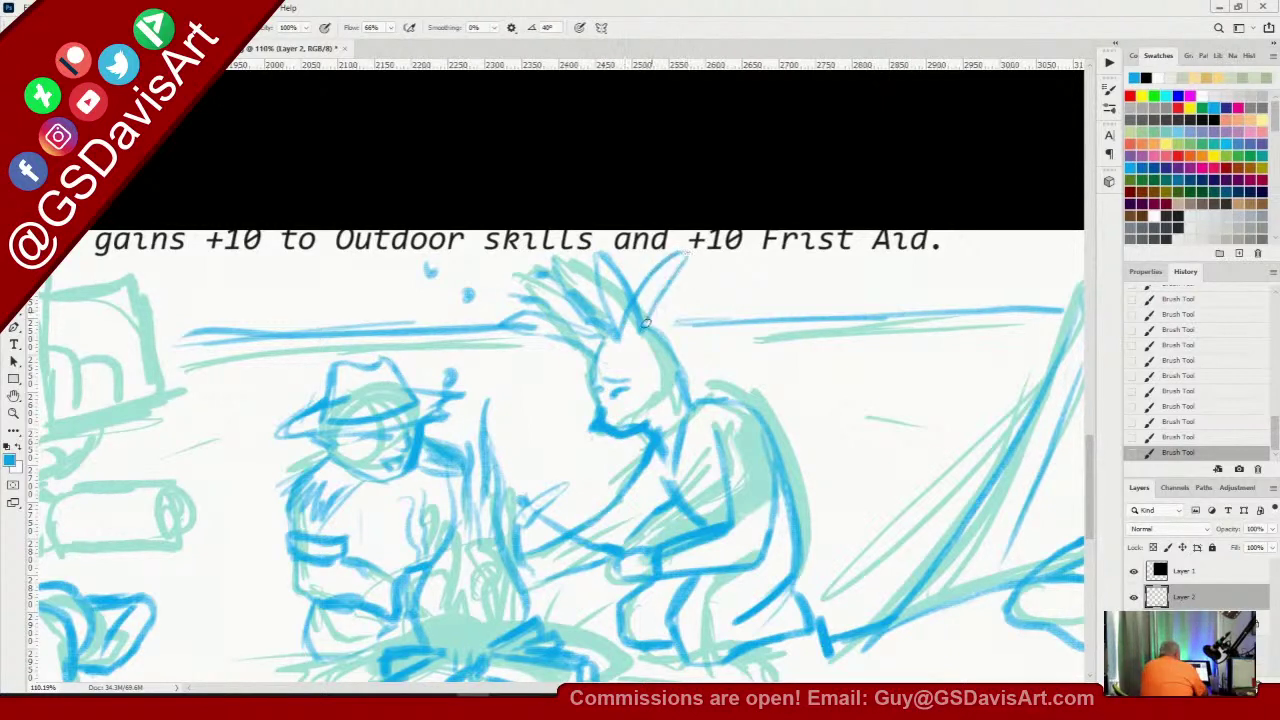
drag(642, 334, 700, 255)
mouse_move(493, 313)
mouse_down()
mouse_move(527, 289)
mouse_move(603, 333)
mouse_move(528, 290)
mouse_move(491, 318)
mouse_move(539, 309)
mouse_move(570, 341)
mouse_move(565, 331)
mouse_move(602, 339)
mouse_up()
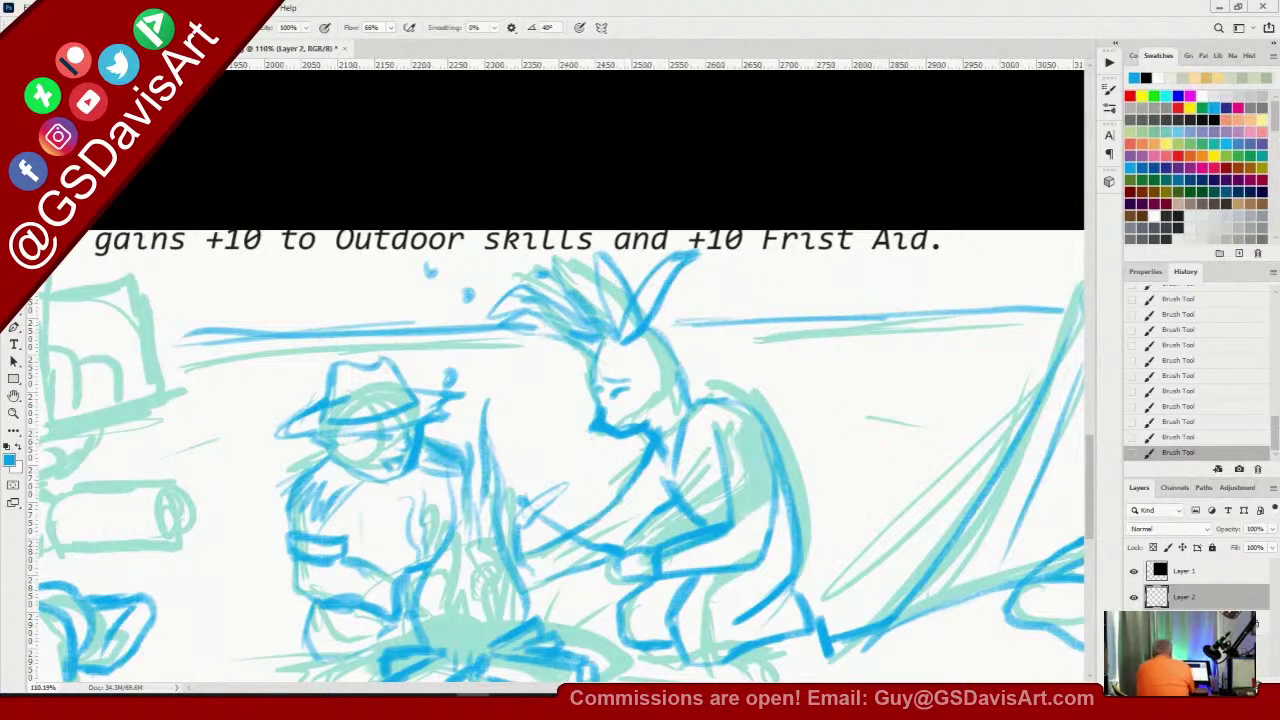
Erase the crouching figure's old upright ear and the stray lines around the hair and back of the head
key(e)
mouse_move(600, 258)
mouse_down()
mouse_move(607, 317)
mouse_move(628, 268)
mouse_up()
drag(544, 280, 598, 325)
drag(646, 330, 671, 354)
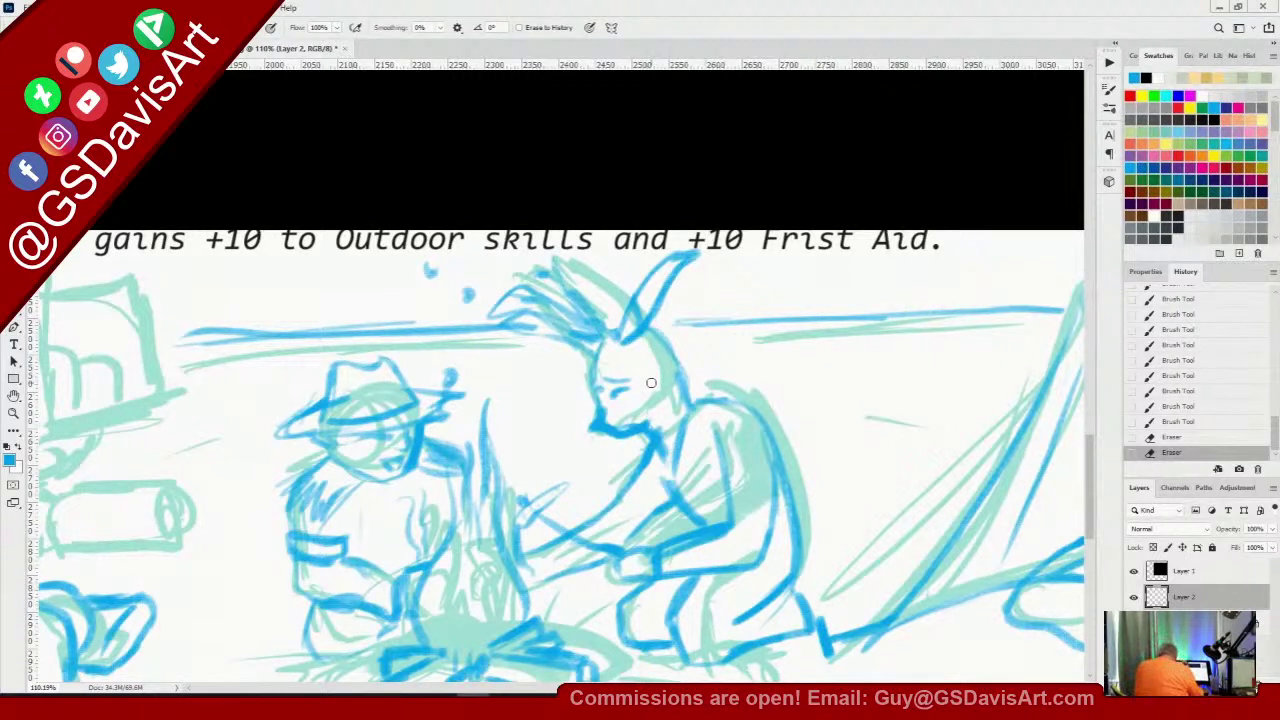
Sketch the cylindrical roll above the reclining figure, with a rounded end and two curved bands around it
drag(651, 688, 560, 688)
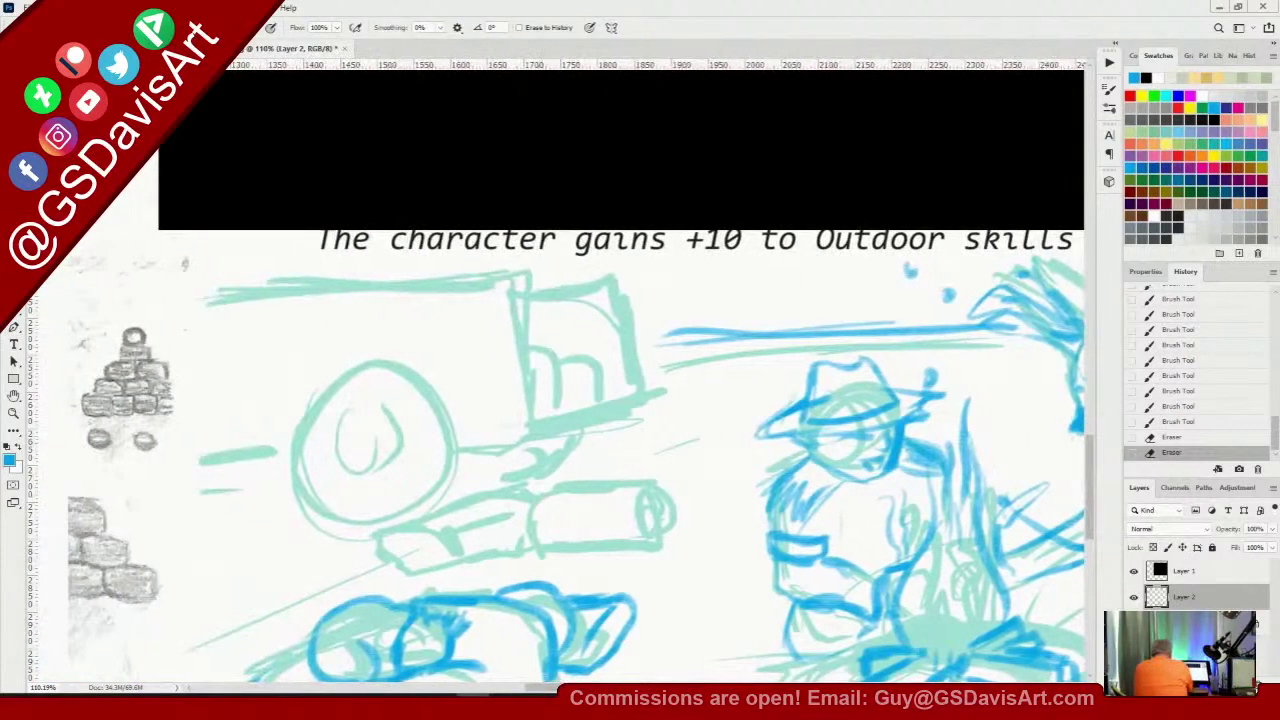
key(b)
mouse_move(550, 483)
mouse_down()
mouse_move(532, 525)
mouse_move(538, 499)
mouse_move(533, 528)
mouse_move(558, 554)
mouse_move(541, 547)
mouse_move(661, 541)
mouse_move(674, 496)
mouse_move(662, 536)
mouse_up()
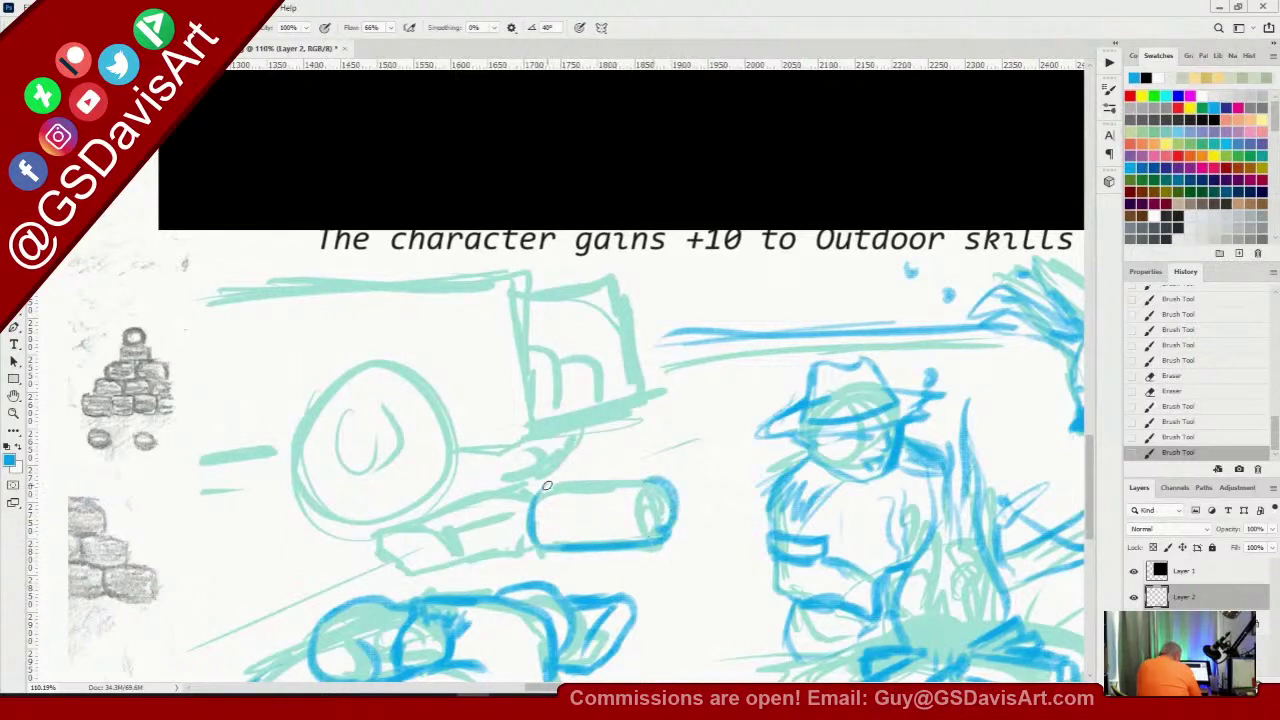
mouse_move(547, 485)
mouse_down()
mouse_move(658, 480)
mouse_move(560, 488)
mouse_up()
drag(570, 530, 564, 552)
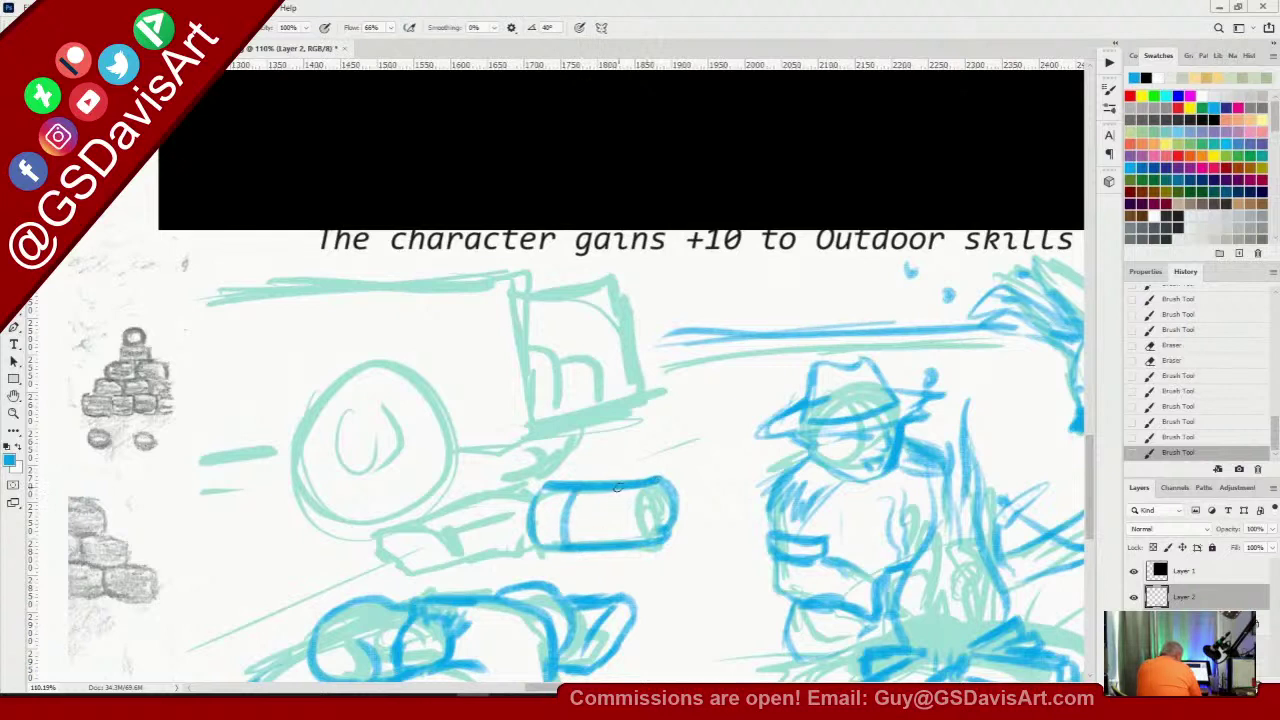
drag(614, 484, 618, 552)
drag(544, 487, 656, 485)
drag(553, 553, 652, 546)
Sketch the long boxy shape extending from the cylindrical roll, with its upper edges, front face and underside
drag(396, 524, 529, 492)
mouse_move(396, 534)
mouse_down()
mouse_move(454, 539)
mouse_move(532, 512)
mouse_up()
mouse_move(448, 536)
mouse_down()
mouse_move(458, 576)
mouse_move(530, 543)
mouse_up()
mouse_move(397, 569)
mouse_down()
mouse_move(441, 573)
mouse_move(378, 545)
mouse_move(422, 517)
mouse_move(381, 536)
mouse_move(401, 577)
mouse_move(454, 576)
mouse_up()
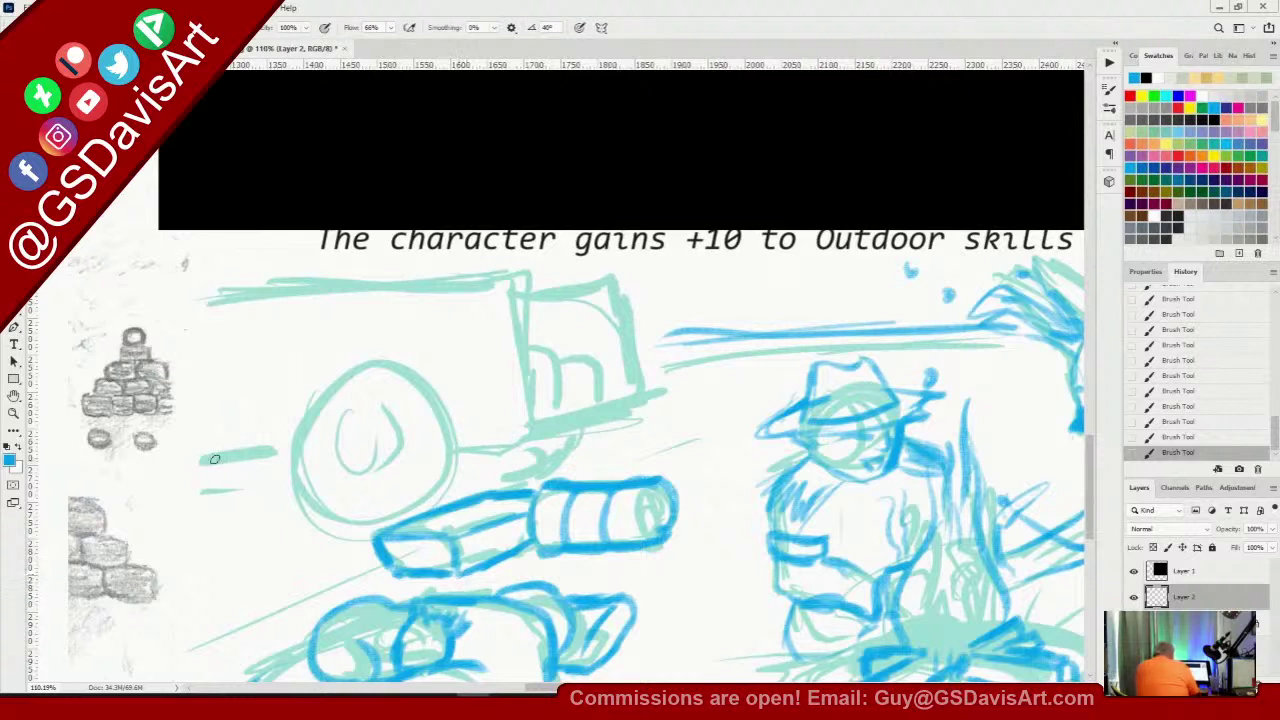
Sketch the vehicle's lower body line on both sides of the wheel and the flat tailgate projecting from its rear
drag(214, 459, 284, 457)
drag(462, 460, 644, 420)
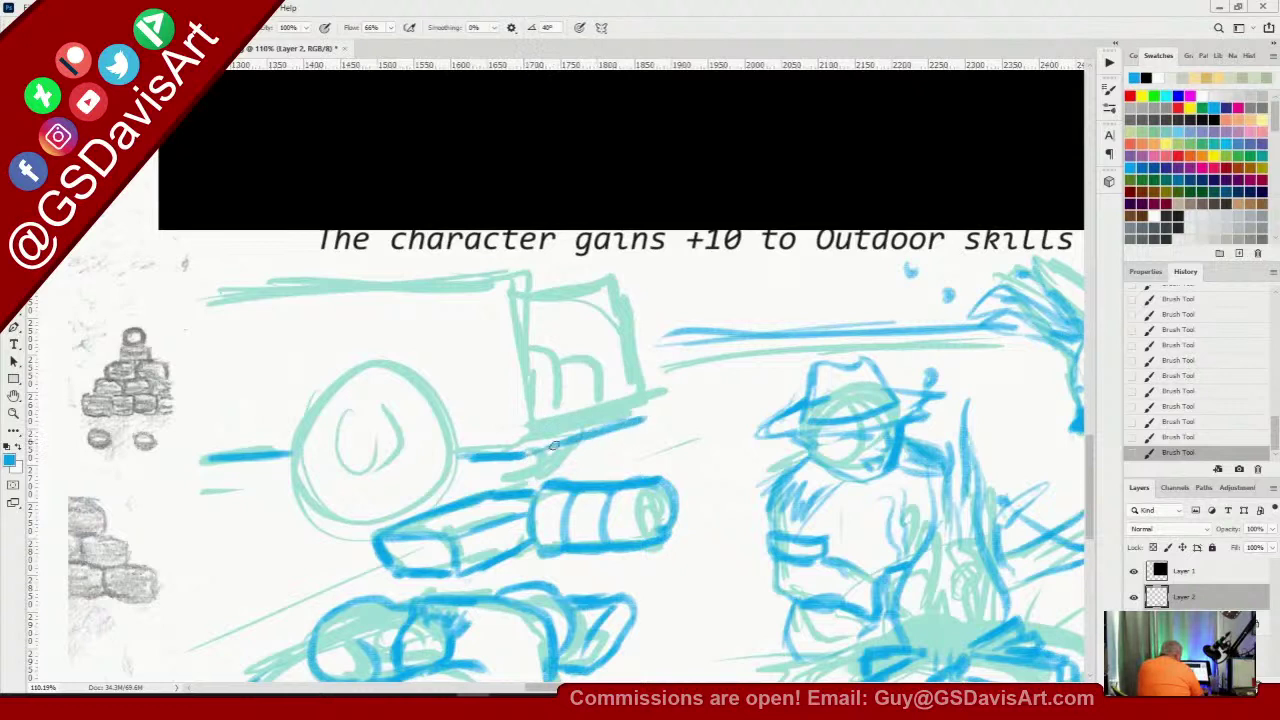
mouse_move(553, 446)
mouse_down()
mouse_move(692, 400)
mouse_move(768, 396)
mouse_up()
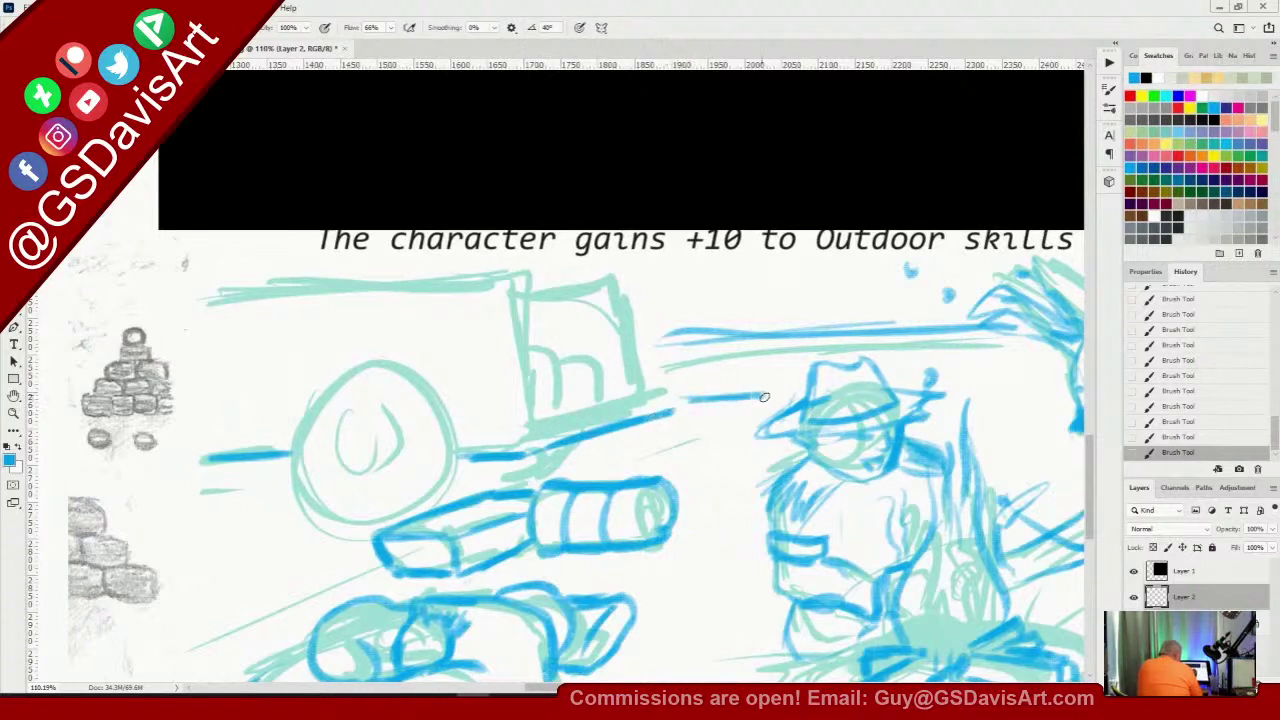
mouse_move(530, 454)
mouse_down()
mouse_move(648, 447)
mouse_move(755, 404)
mouse_move(648, 405)
mouse_move(536, 454)
mouse_move(698, 401)
mouse_up()
Sketch the vehicle's roofline, rear corner and open back door frame over the rough layout
mouse_move(650, 290)
mouse_down()
mouse_move(653, 399)
mouse_move(646, 266)
mouse_up()
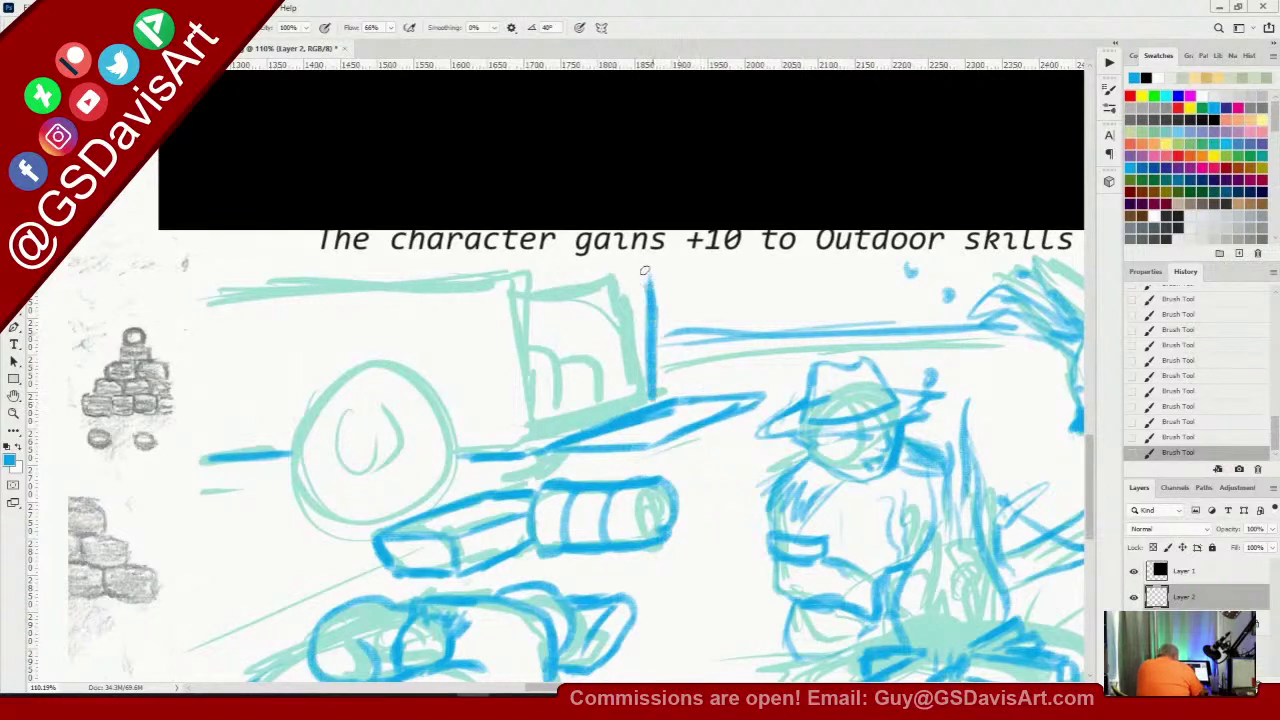
mouse_move(535, 290)
mouse_down()
mouse_move(646, 276)
mouse_move(648, 292)
mouse_up()
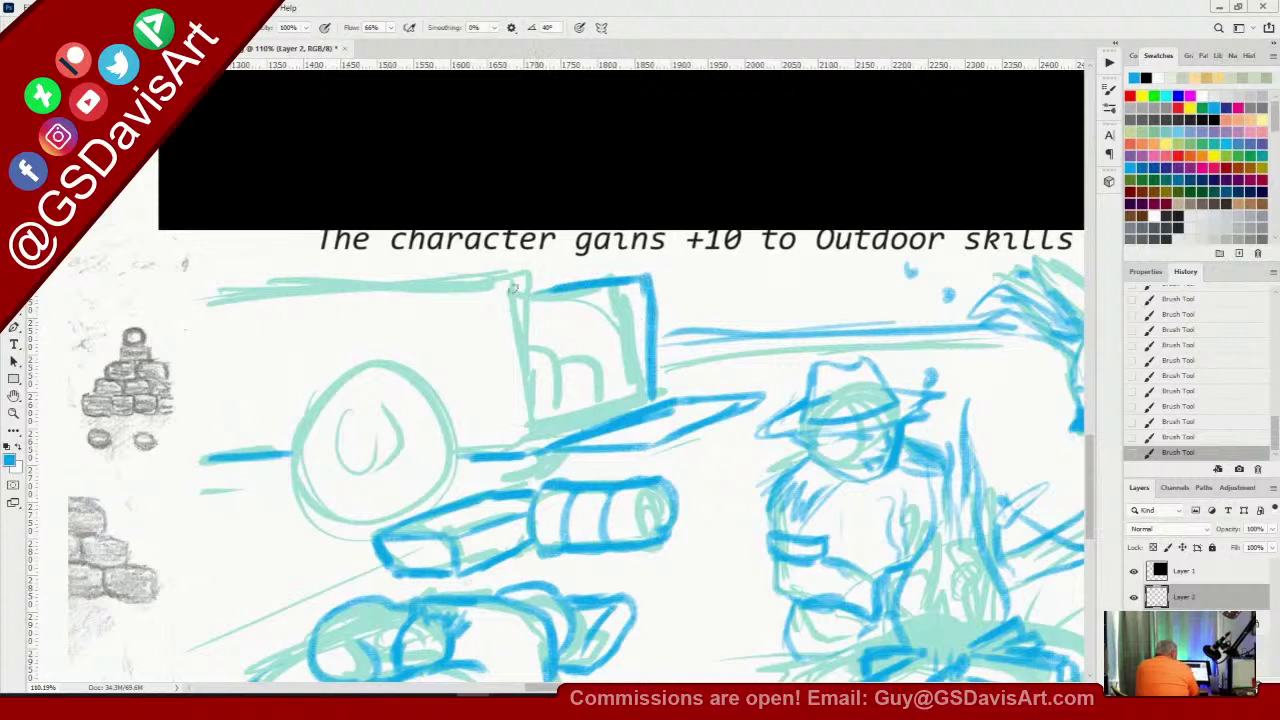
mouse_move(207, 291)
mouse_down()
mouse_move(441, 265)
mouse_move(299, 281)
mouse_move(490, 265)
mouse_move(538, 281)
mouse_move(501, 268)
mouse_move(517, 266)
mouse_move(534, 296)
mouse_move(535, 350)
mouse_up()
mouse_move(537, 302)
mouse_down()
mouse_move(538, 432)
mouse_move(535, 398)
mouse_move(541, 428)
mouse_move(595, 418)
mouse_move(545, 430)
mouse_move(650, 395)
mouse_up()
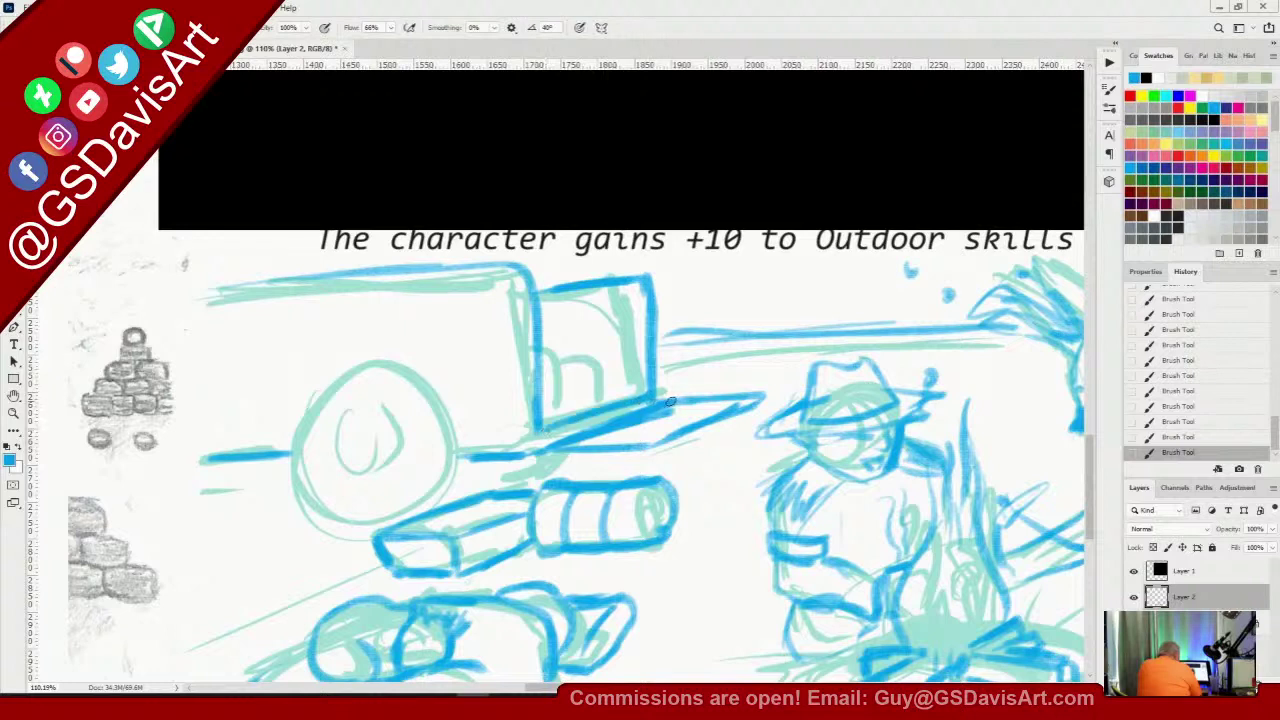
Sketch tall narrow tail lights on the vehicle's rear corner and on the far post of the back opening
drag(512, 292, 517, 357)
drag(516, 285, 526, 367)
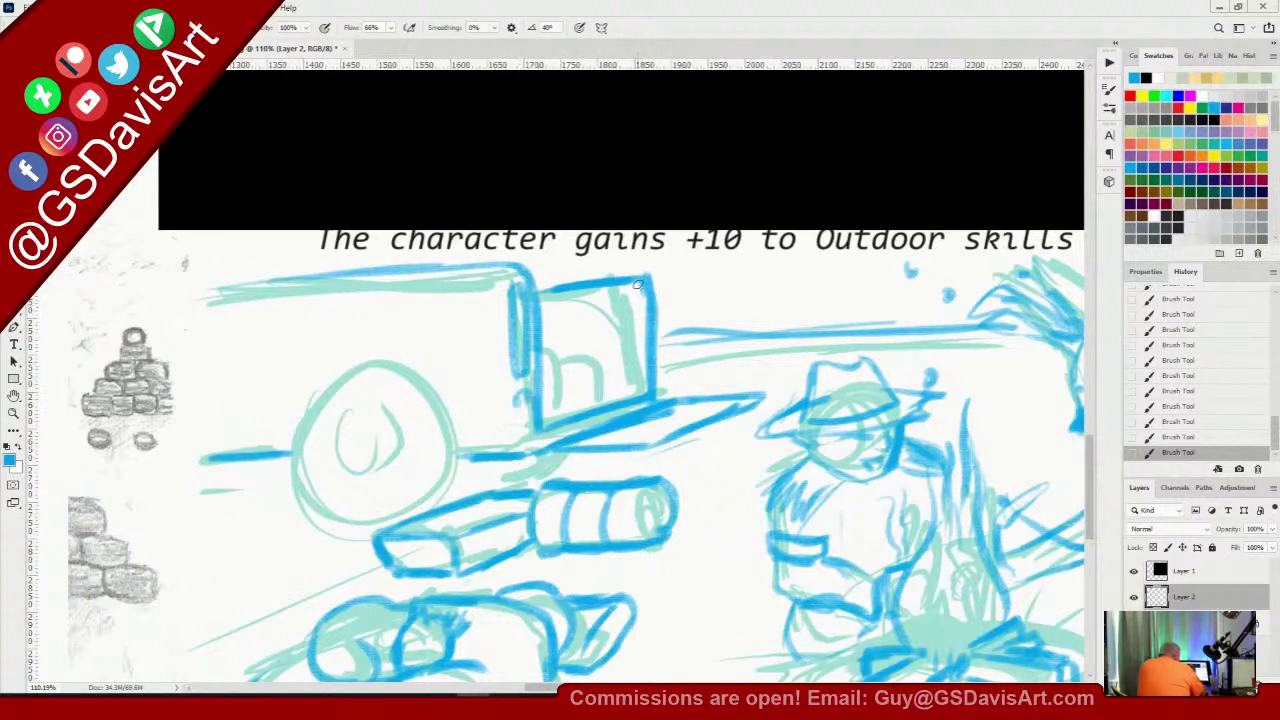
drag(640, 282, 647, 333)
mouse_move(629, 290)
mouse_down()
mouse_move(633, 398)
mouse_move(633, 289)
mouse_up()
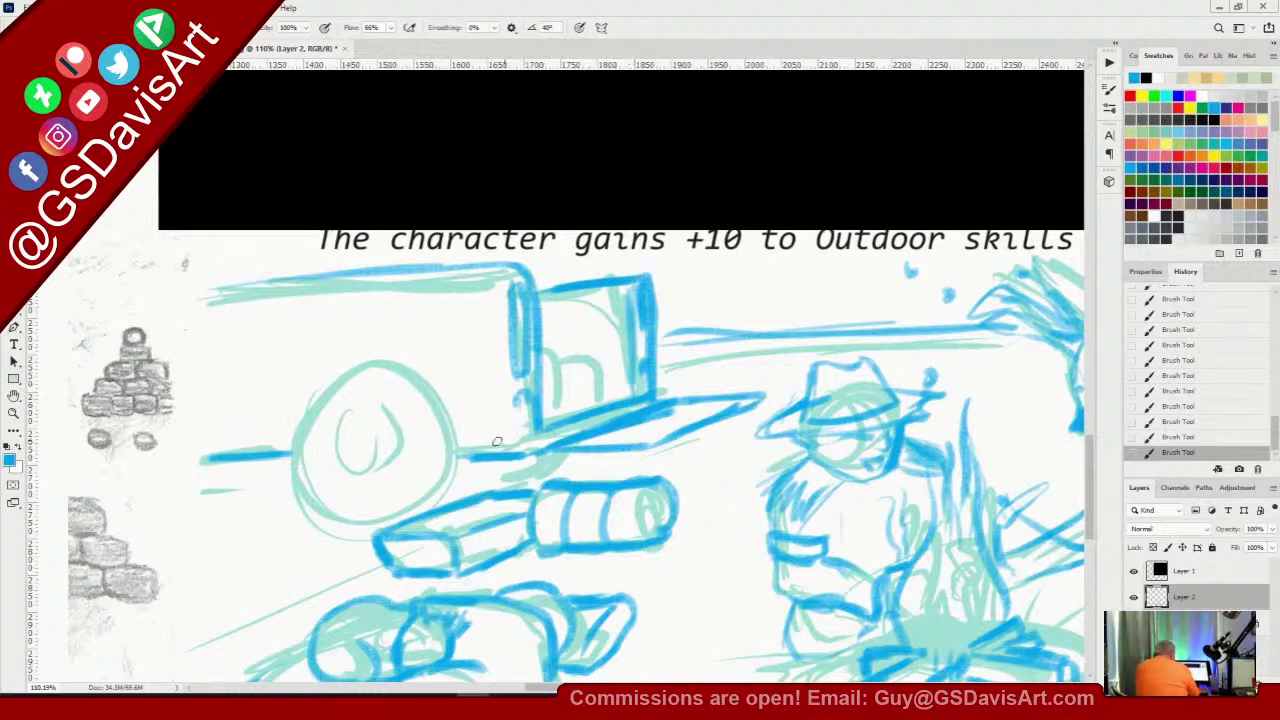
Sketch the wheel arch and the round tyre outline on the vehicle's side, and reinforce the front part of the roofline
mouse_move(273, 452)
mouse_down()
mouse_move(292, 376)
mouse_move(325, 354)
mouse_move(427, 344)
mouse_move(451, 449)
mouse_up()
mouse_move(321, 372)
mouse_down()
mouse_move(307, 495)
mouse_move(371, 536)
mouse_up()
mouse_move(302, 425)
mouse_down()
mouse_move(311, 392)
mouse_move(418, 371)
mouse_move(343, 369)
mouse_move(403, 368)
mouse_move(393, 371)
mouse_move(434, 412)
mouse_move(440, 483)
mouse_move(367, 531)
mouse_move(434, 502)
mouse_move(444, 459)
mouse_move(410, 521)
mouse_up()
mouse_move(322, 513)
mouse_down()
mouse_move(360, 538)
mouse_move(304, 457)
mouse_move(344, 365)
mouse_move(314, 508)
mouse_up()
drag(298, 446, 283, 454)
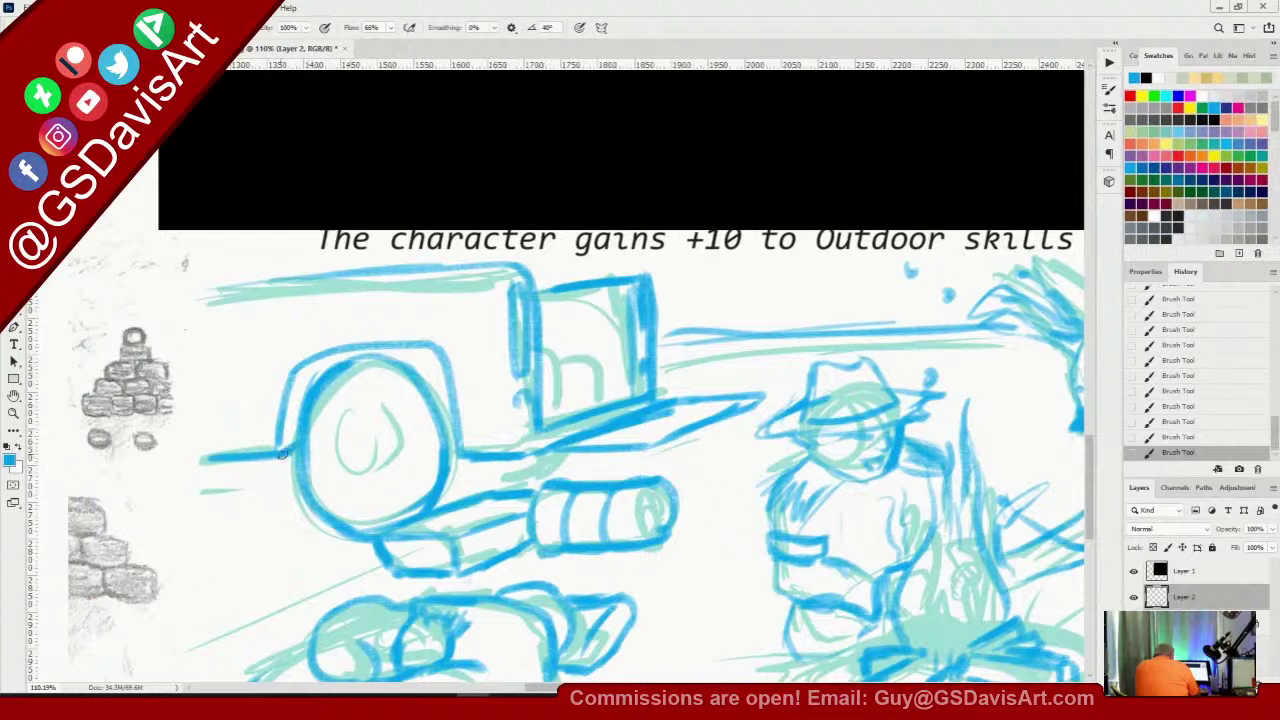
drag(217, 280, 395, 271)
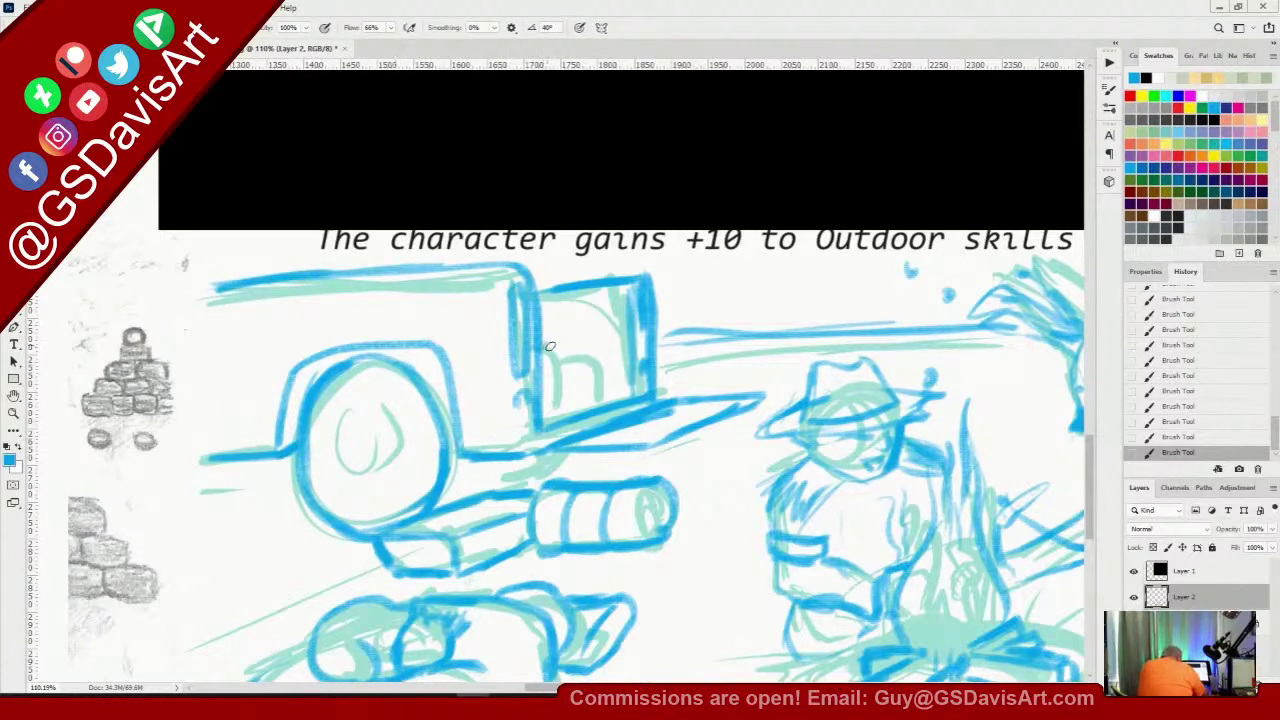
Sketch the rounded cargo bundles side by side inside the vehicle's open back
mouse_move(550, 346)
mouse_down()
mouse_move(559, 395)
mouse_move(536, 420)
mouse_up()
mouse_move(563, 349)
mouse_down()
mouse_move(597, 385)
mouse_move(564, 401)
mouse_move(594, 399)
mouse_up()
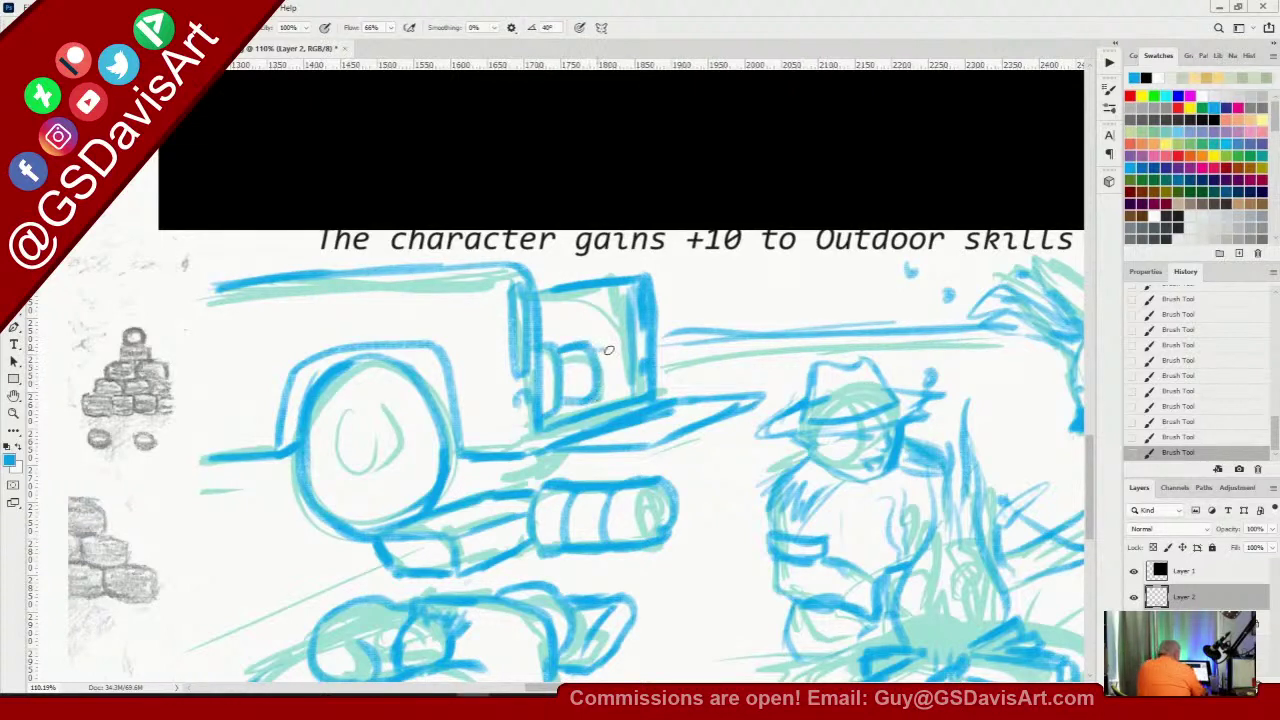
mouse_move(600, 347)
mouse_down()
mouse_move(622, 378)
mouse_move(614, 393)
mouse_up()
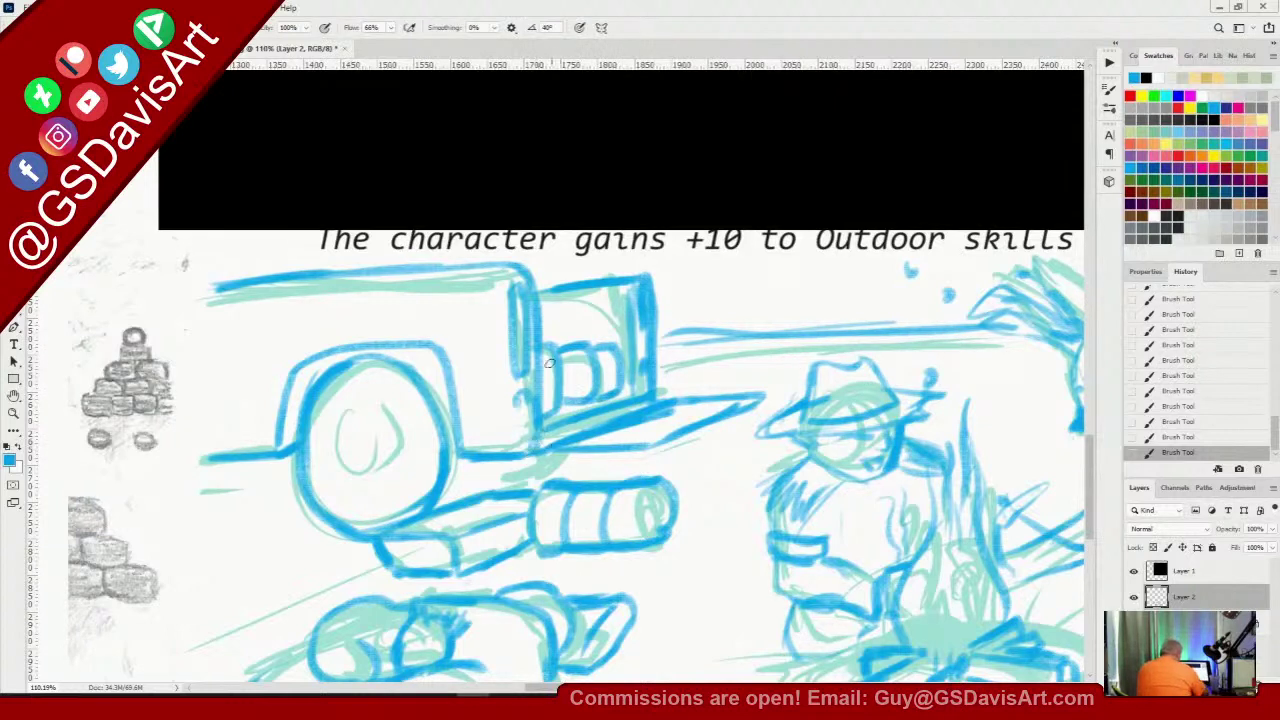
Sketch the diagonal support cables on both sides of the lowered tailgate and give the tailgate a thick lower edge
drag(548, 363, 612, 440)
drag(660, 338, 712, 396)
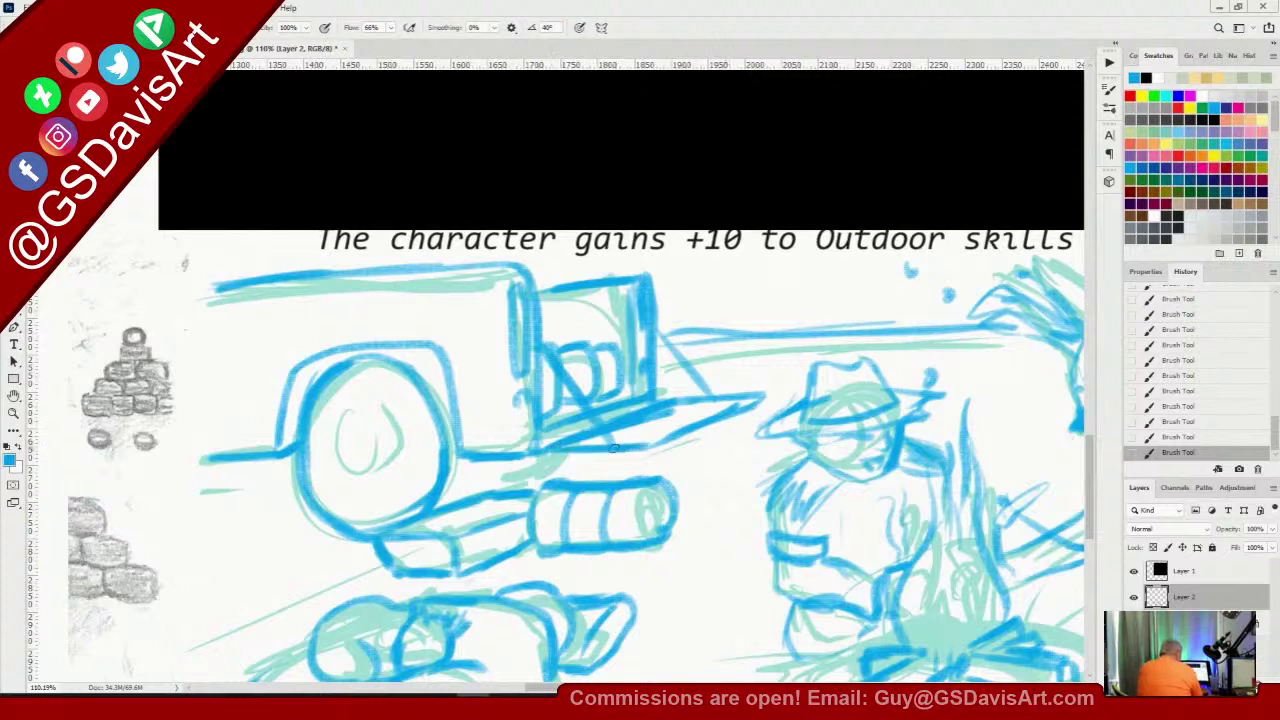
mouse_move(536, 462)
mouse_down()
mouse_move(652, 460)
mouse_move(745, 420)
mouse_move(766, 395)
mouse_move(726, 402)
mouse_up()
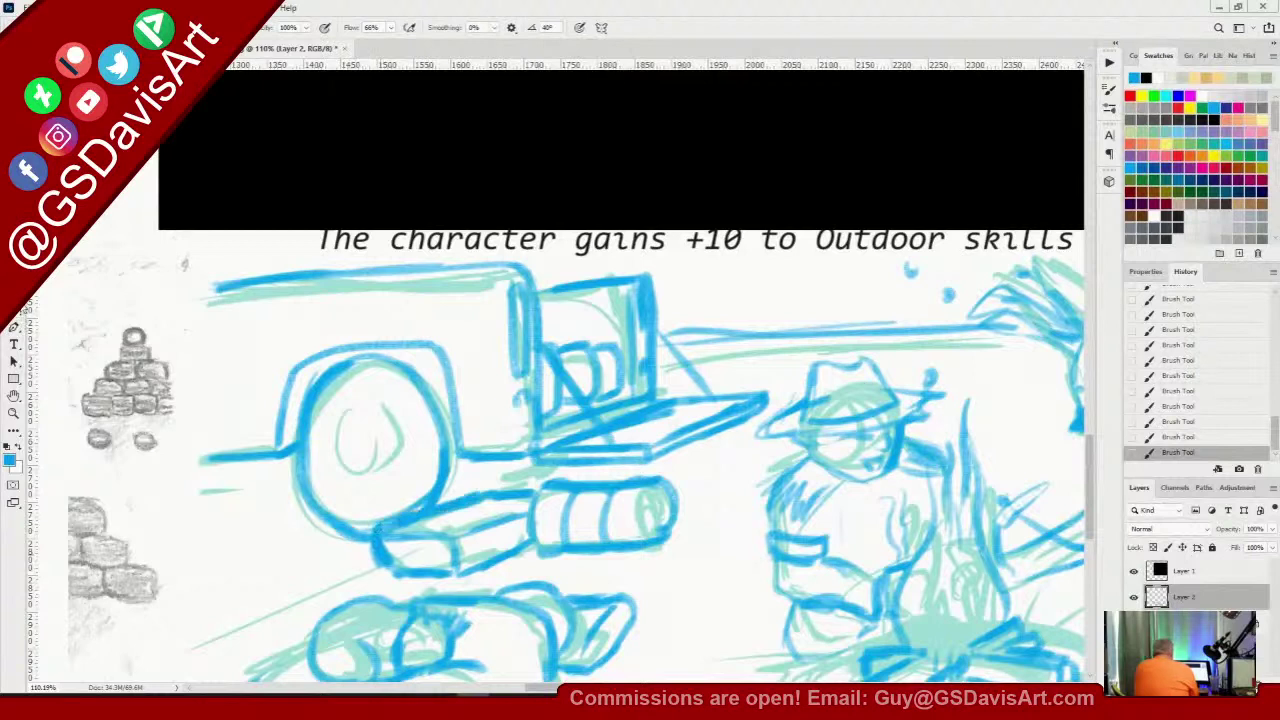
Erase the muddled upper edge of the long box beside the tyre and redraw the box with cleaner corner edges
key(e)
drag(391, 526, 483, 500)
mouse_move(393, 533)
mouse_down()
mouse_move(442, 537)
mouse_move(383, 524)
mouse_move(478, 492)
mouse_move(528, 496)
mouse_up()
key(b)
mouse_move(446, 538)
mouse_down()
mouse_move(492, 533)
mouse_move(455, 546)
mouse_move(457, 579)
mouse_move(433, 578)
mouse_move(546, 546)
mouse_up()
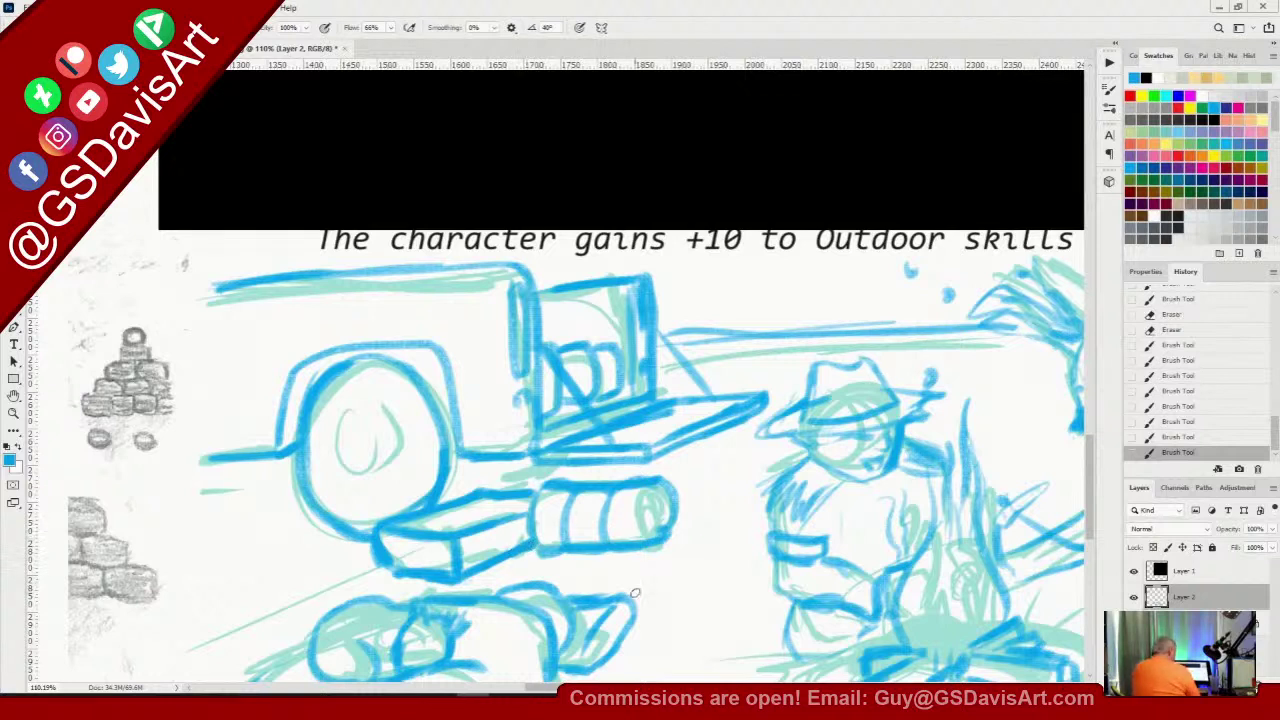
Darken the cylindrical roll's round end and near edge, and add fold lines along the top of the adjoining long box
mouse_move(646, 511)
mouse_down()
mouse_move(636, 496)
mouse_move(648, 540)
mouse_move(655, 490)
mouse_up()
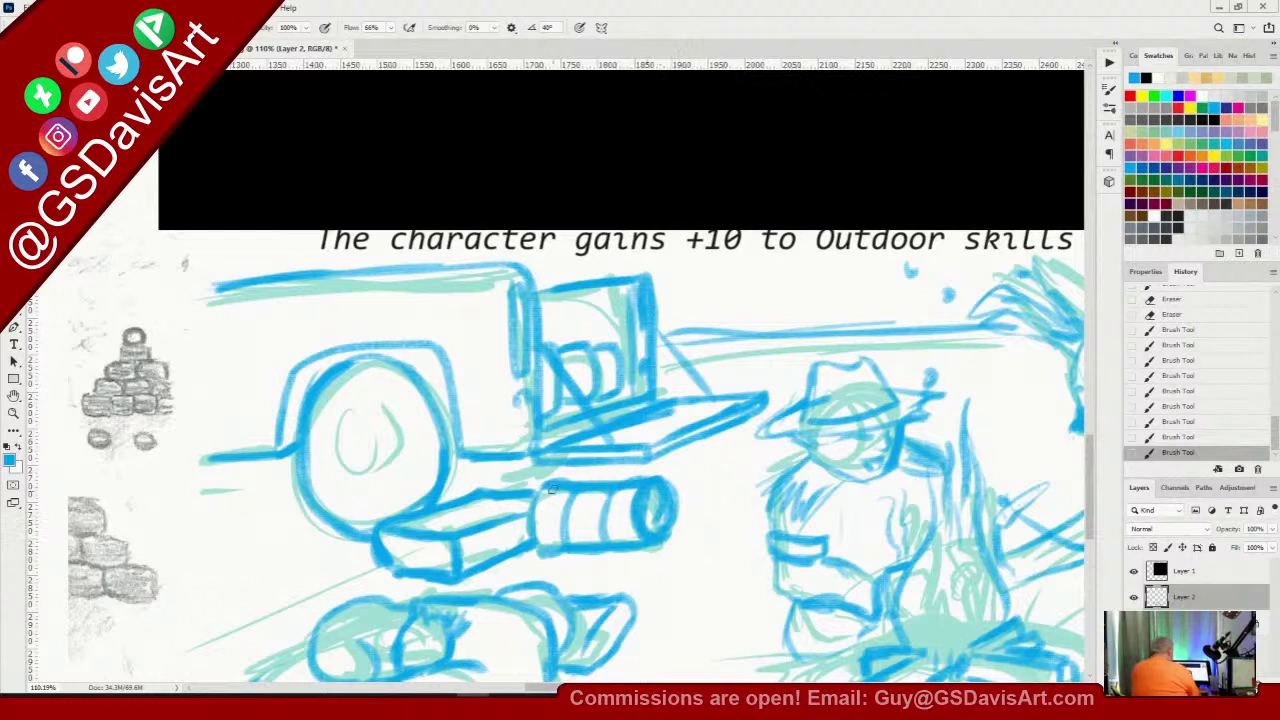
mouse_move(535, 498)
mouse_down()
mouse_move(540, 556)
mouse_move(537, 532)
mouse_up()
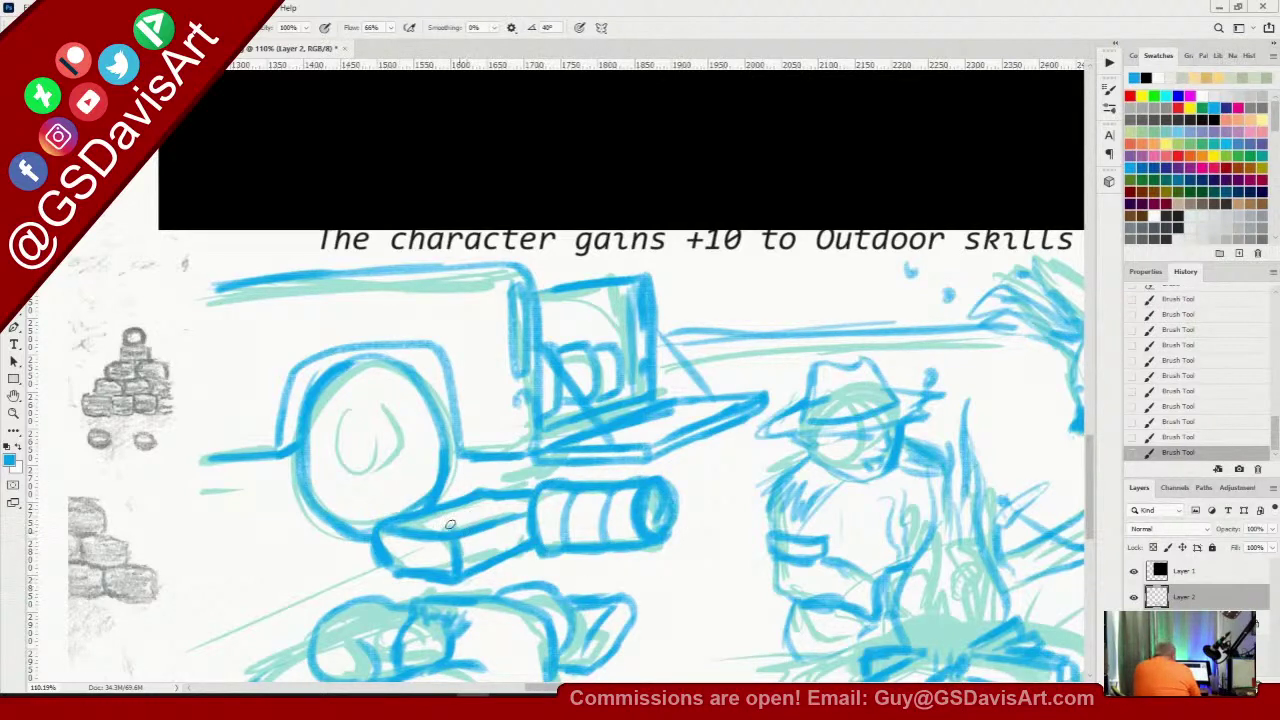
drag(450, 524, 530, 499)
drag(409, 527, 523, 488)
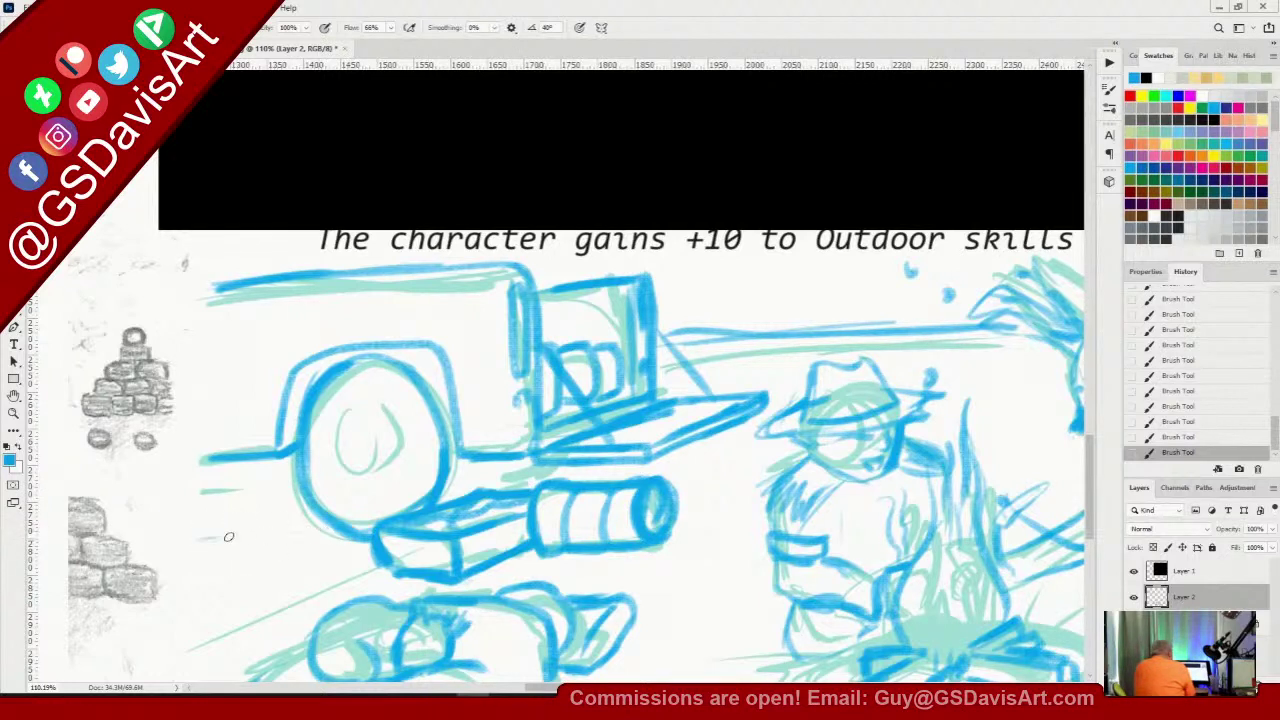
Sketch the vehicle's underside ahead of the wheel, the tyre's thickness within the arch, and shading strokes beneath the tailgate
drag(201, 540, 309, 529)
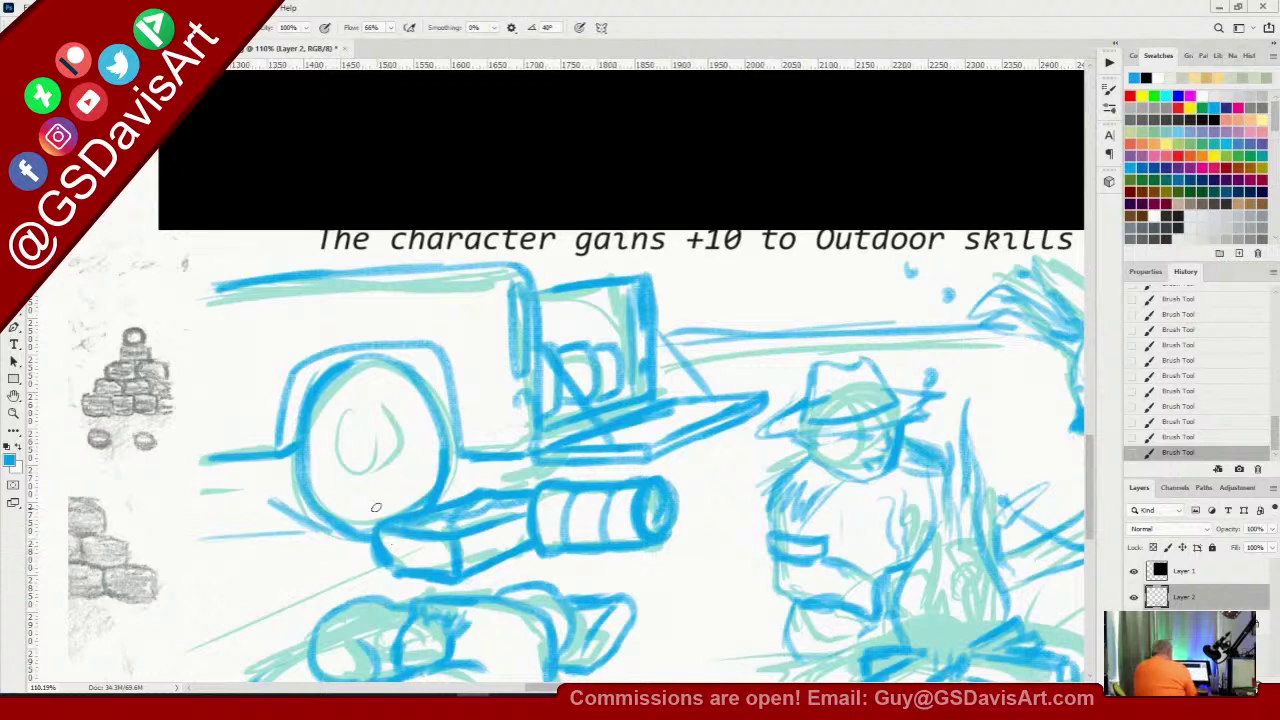
mouse_move(332, 531)
mouse_down()
mouse_move(236, 502)
mouse_move(260, 512)
mouse_move(194, 508)
mouse_move(326, 514)
mouse_up()
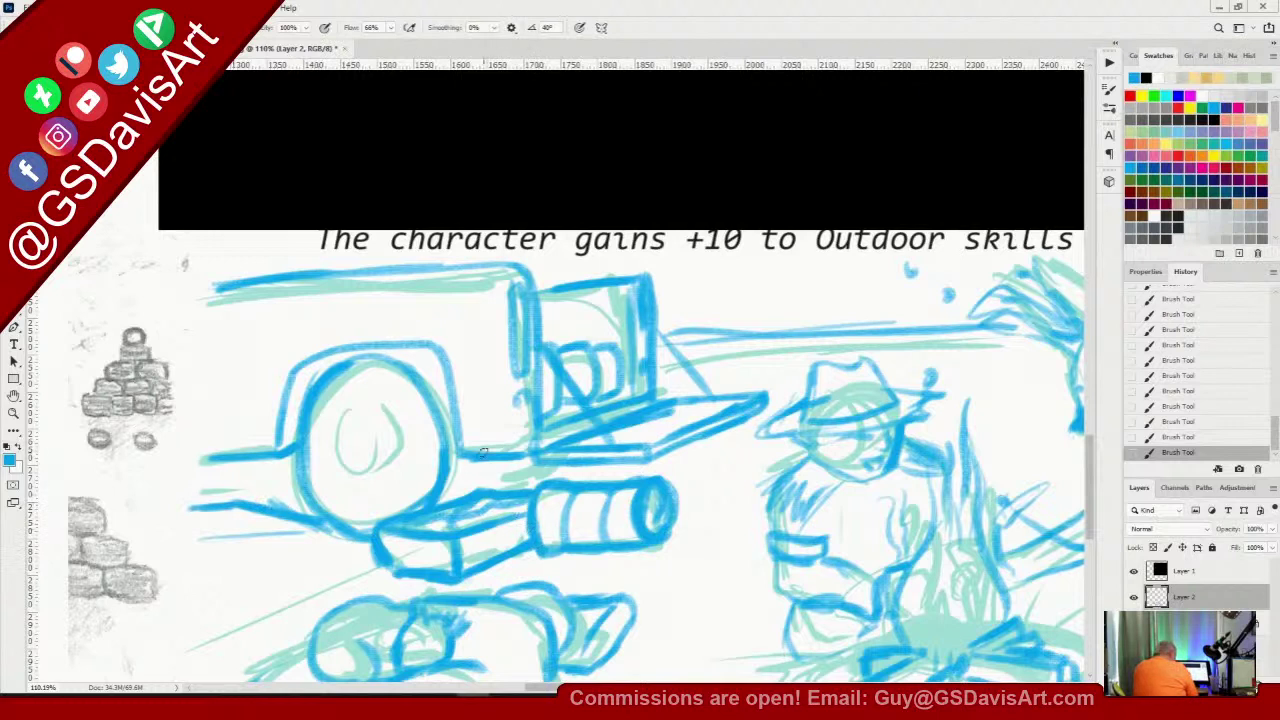
drag(466, 468, 454, 503)
mouse_move(382, 359)
mouse_down()
mouse_move(408, 357)
mouse_move(450, 391)
mouse_up()
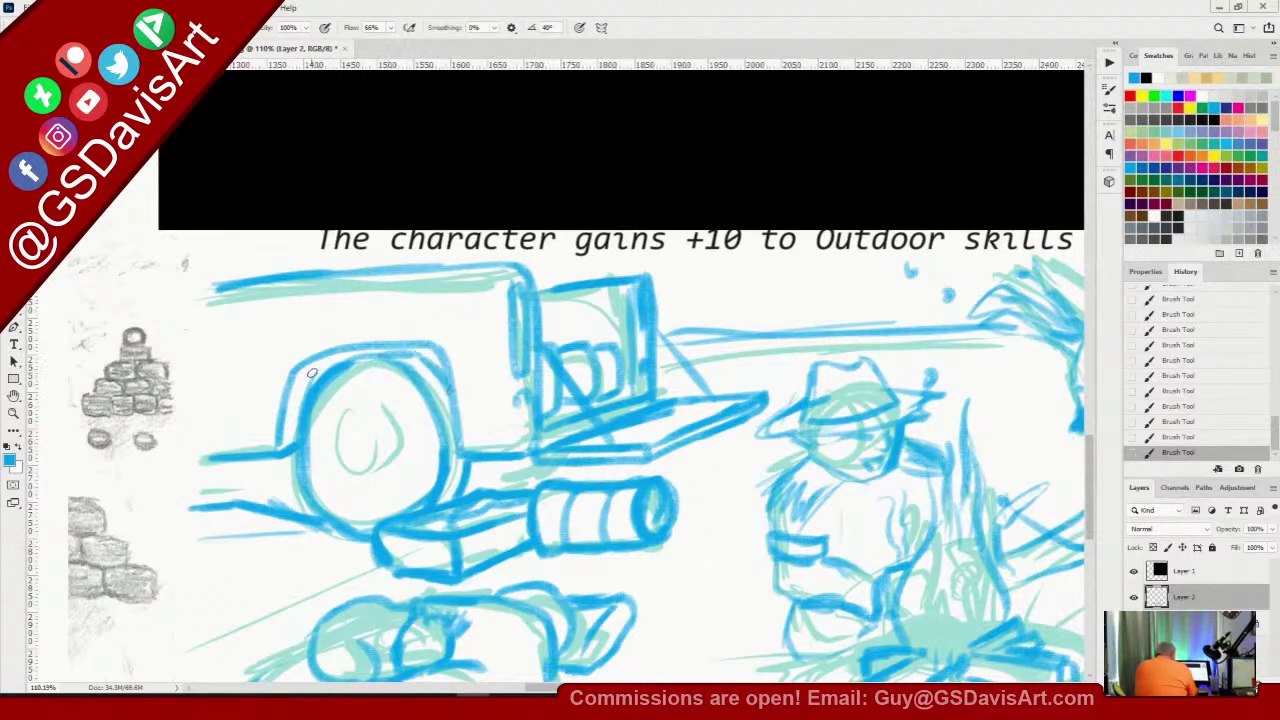
drag(312, 373, 300, 400)
mouse_move(470, 492)
mouse_down()
mouse_move(605, 468)
mouse_move(495, 470)
mouse_move(588, 470)
mouse_up()
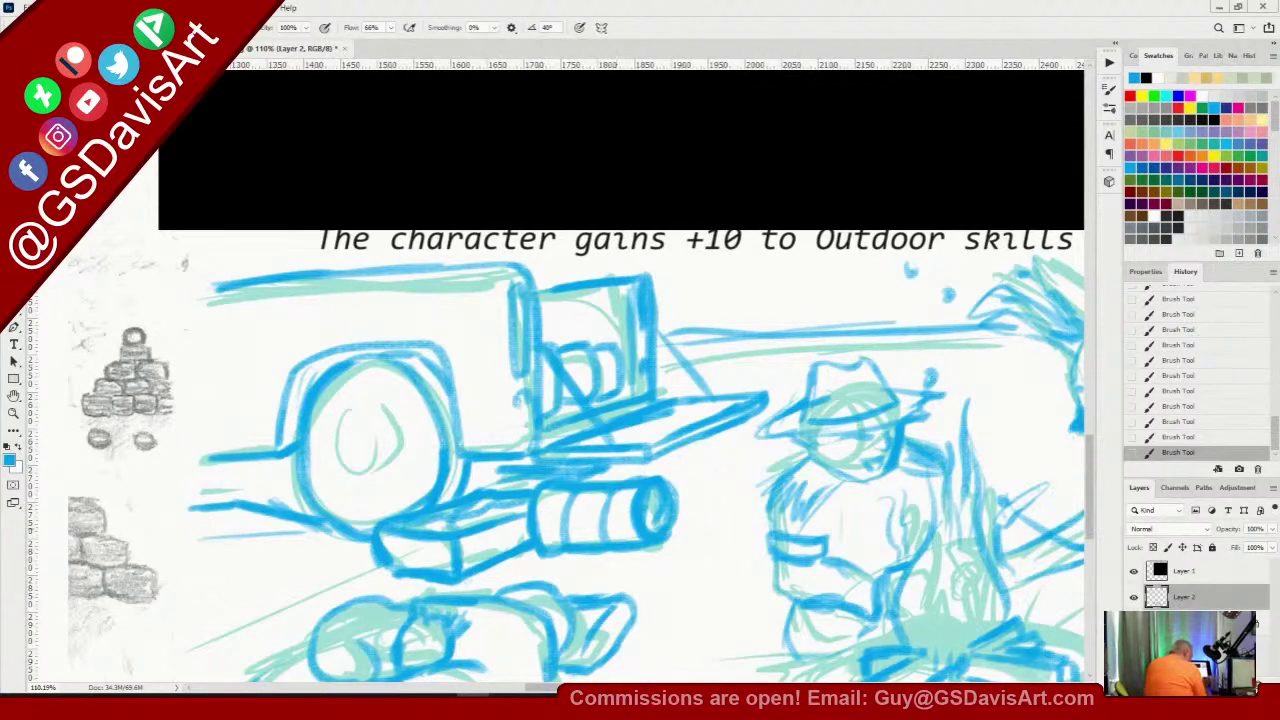
Add a new layer above the blue sketch and make the sketch's Layer 2 active again
click(1239, 686)
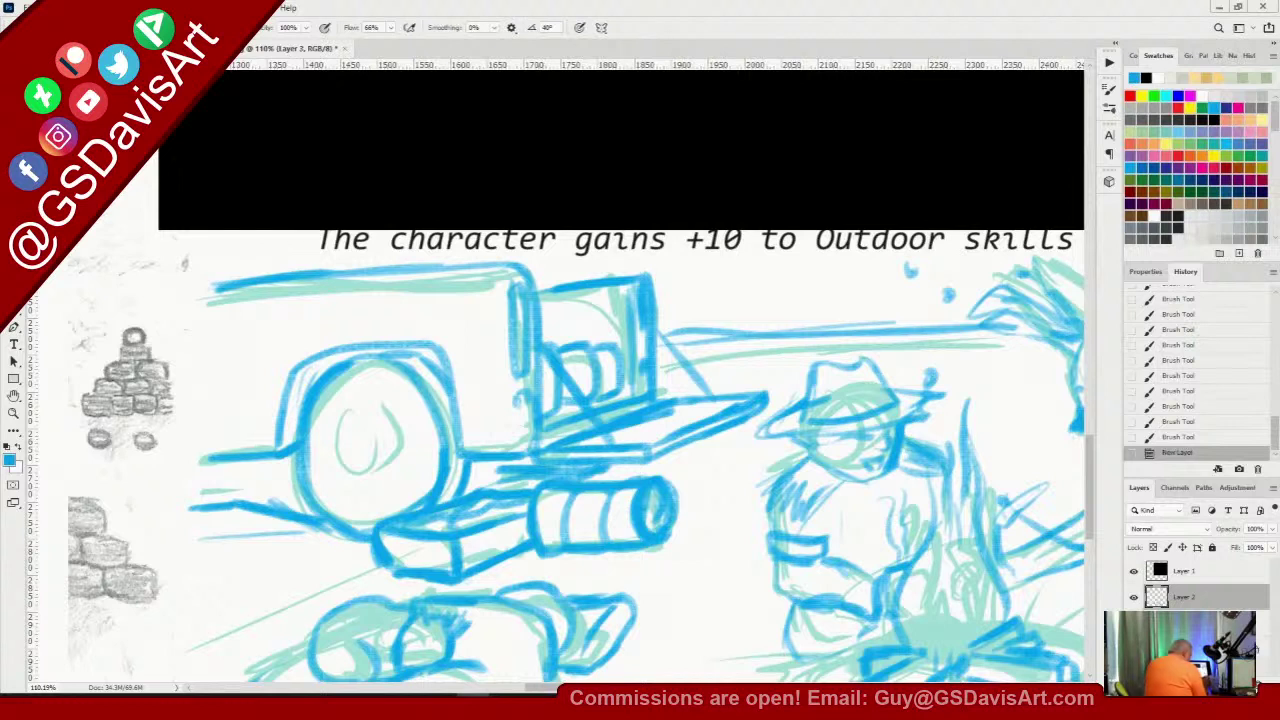
click(1131, 593)
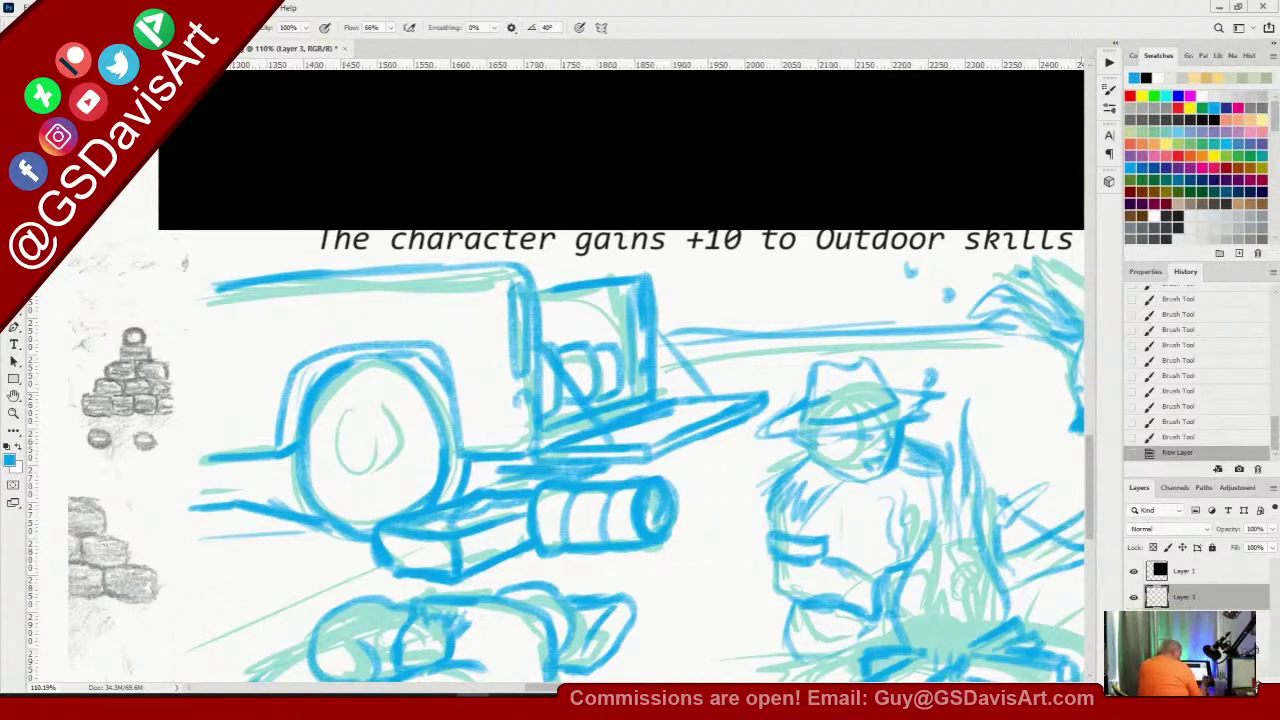
click(1190, 623)
Sketch the wheel's circular rim, its central hub and a ring of small holes around the hub
mouse_move(341, 416)
mouse_down()
mouse_move(338, 478)
mouse_move(352, 493)
mouse_move(396, 500)
mouse_move(413, 463)
mouse_move(404, 417)
mouse_move(351, 404)
mouse_move(412, 437)
mouse_move(413, 452)
mouse_up()
mouse_move(379, 398)
mouse_down()
mouse_move(339, 484)
mouse_move(357, 498)
mouse_move(398, 490)
mouse_up()
drag(388, 498, 403, 485)
mouse_move(358, 444)
mouse_down()
mouse_move(372, 470)
mouse_move(386, 468)
mouse_move(356, 432)
mouse_move(376, 470)
mouse_up()
mouse_move(368, 420)
mouse_down()
mouse_move(374, 410)
mouse_move(376, 494)
mouse_move(371, 482)
mouse_up()
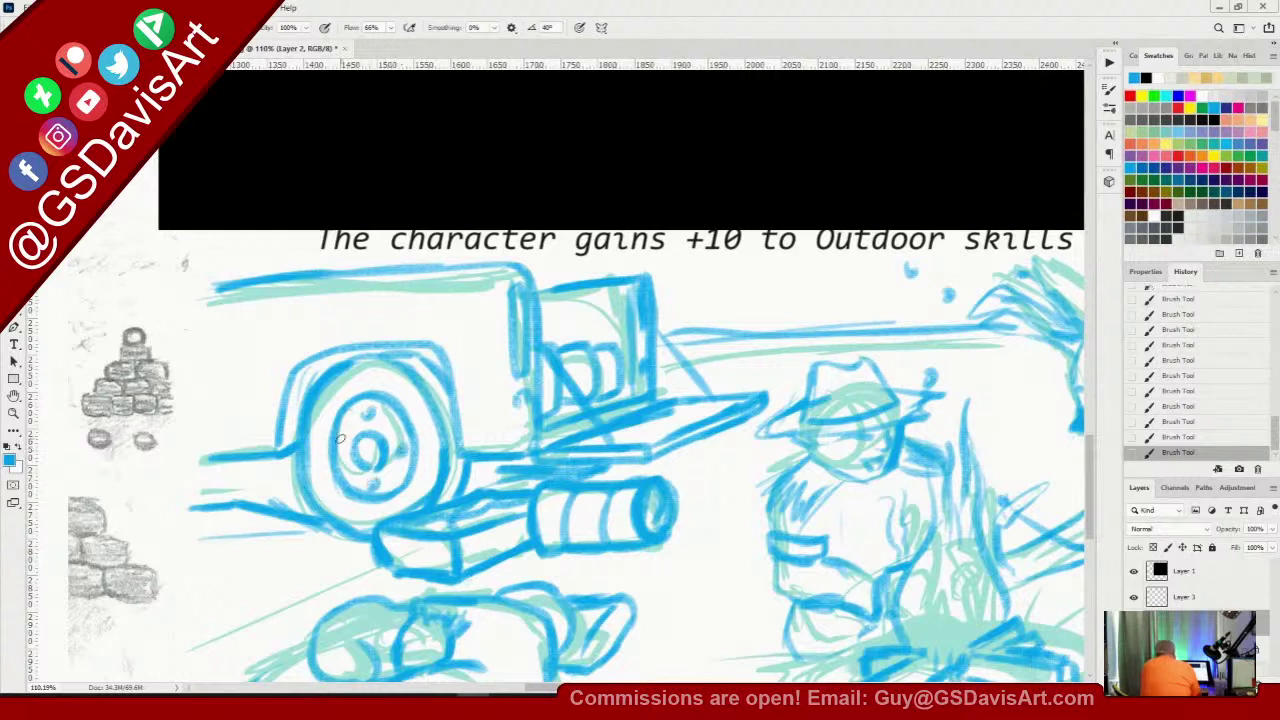
click(363, 413)
click(351, 416)
click(390, 478)
click(388, 424)
click(352, 478)
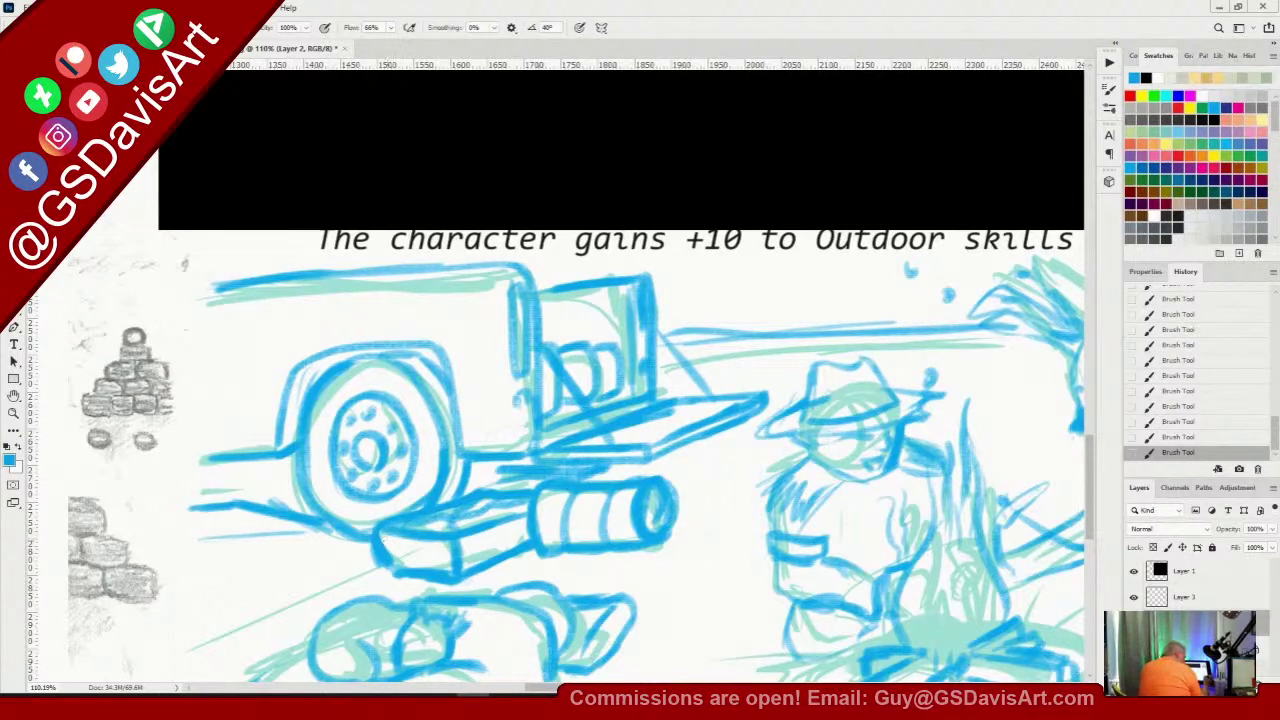
Activate Layer 3, restore the black foreground colour, and choose the MattH-Comic Ink 2 brush at 17 px
click(1190, 598)
key(d)
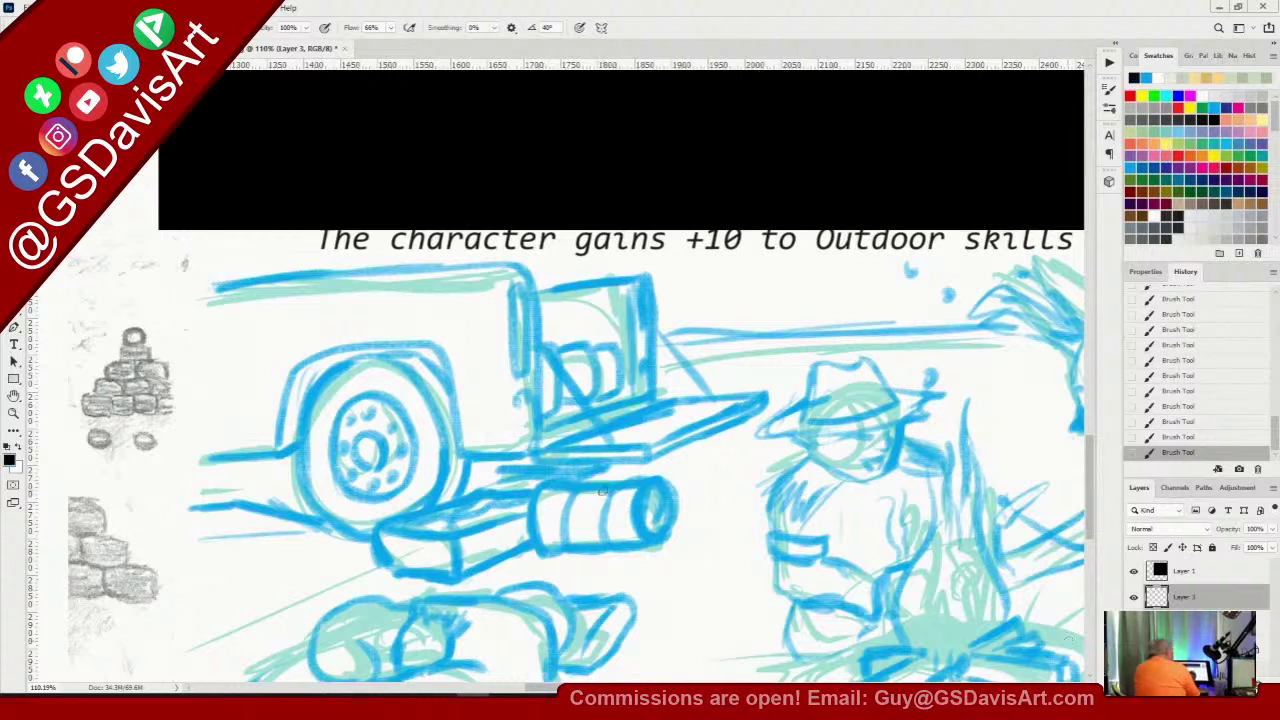
right_click(603, 491)
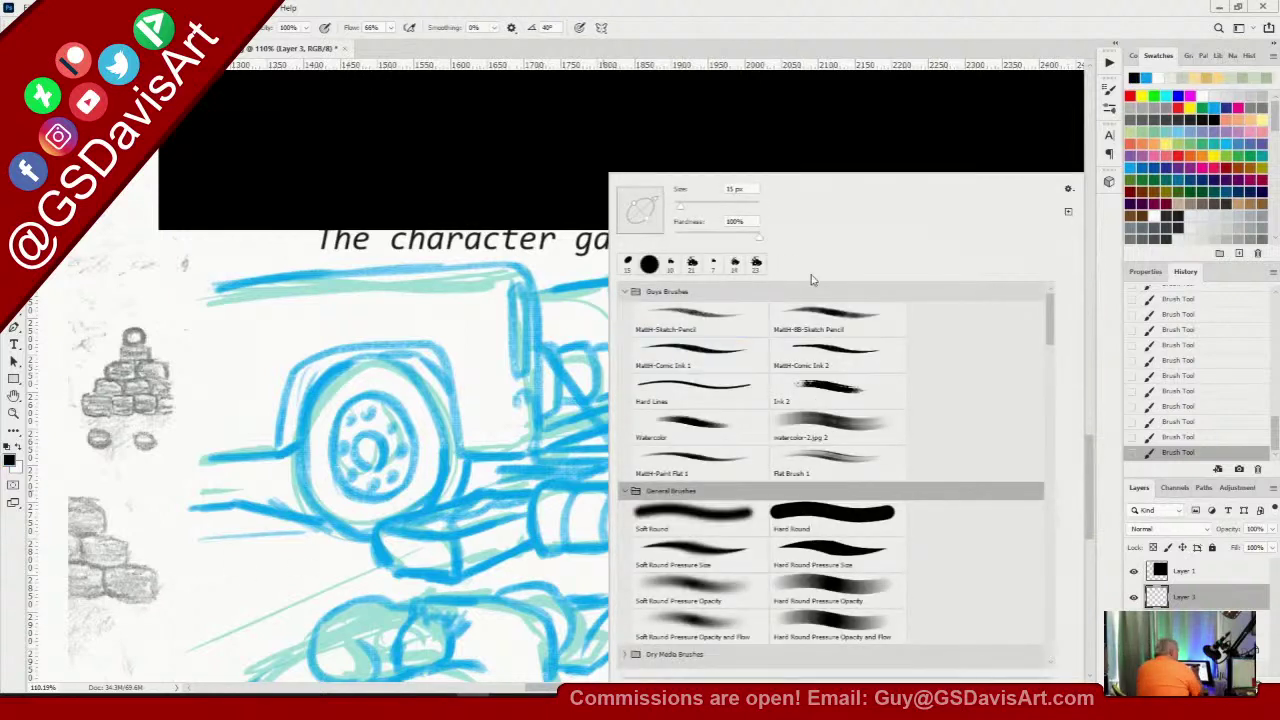
click(826, 353)
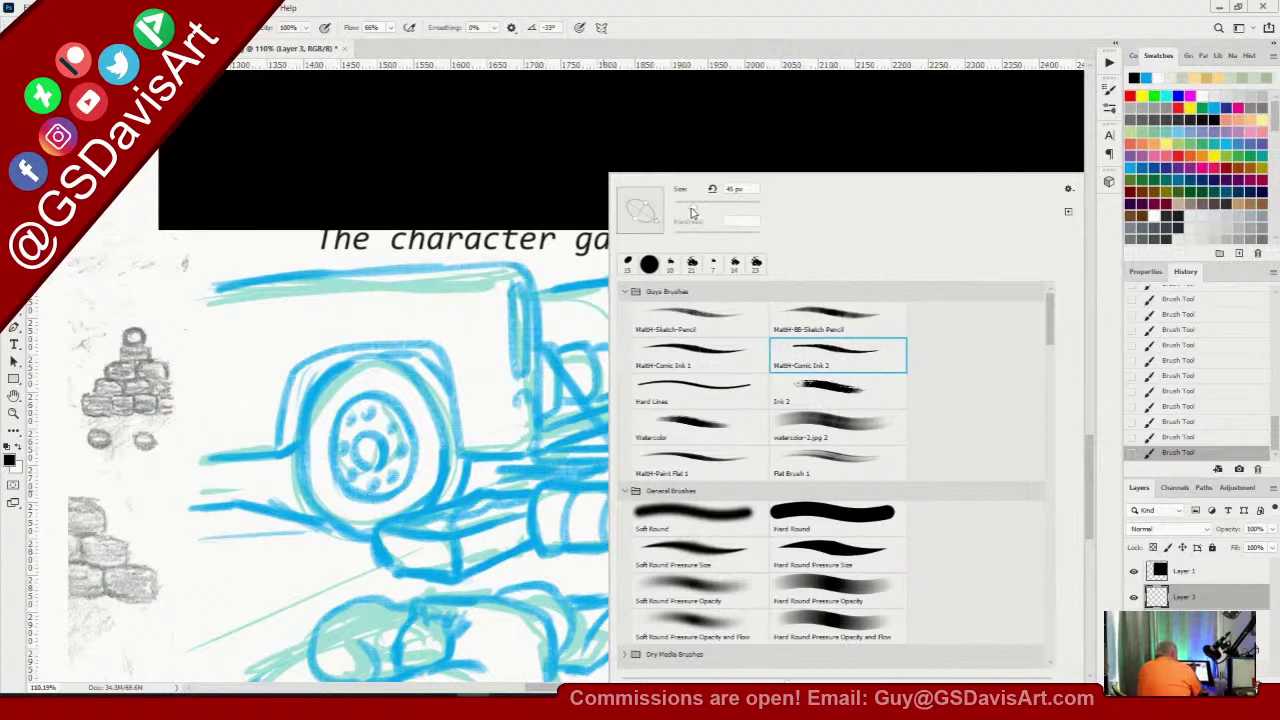
drag(692, 209, 680, 214)
key(Return)
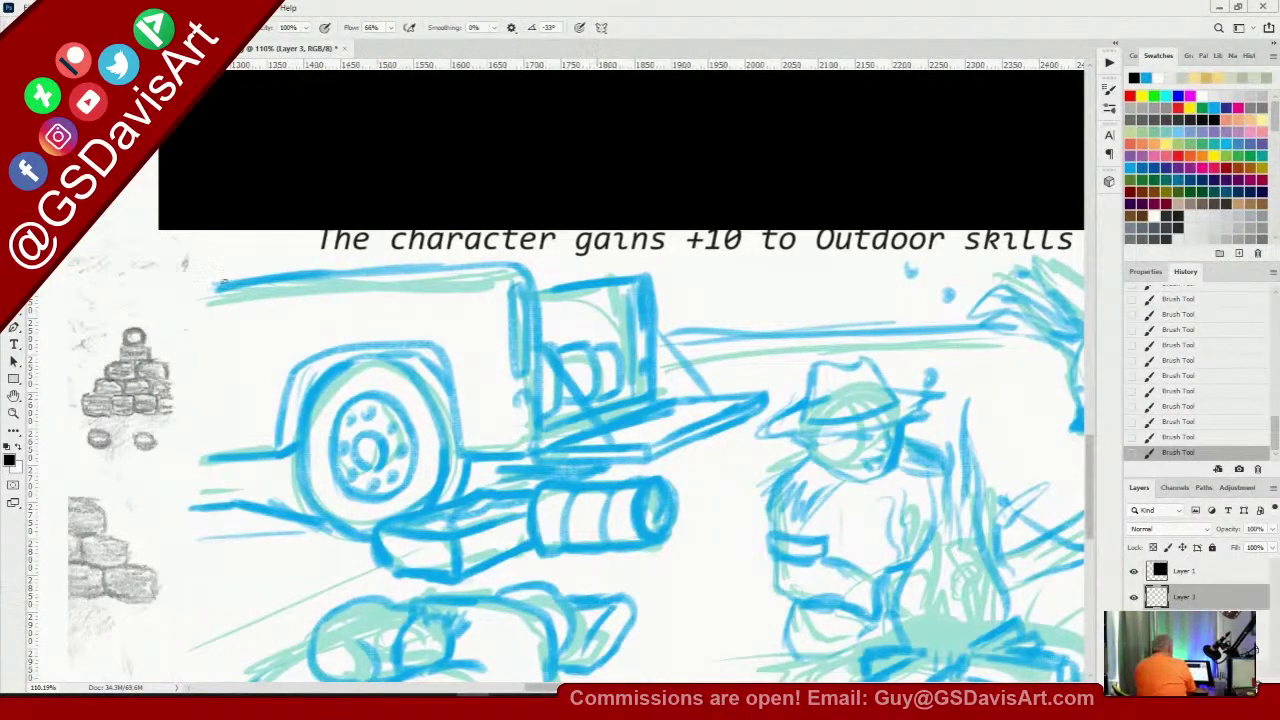
drag(223, 281, 505, 261)
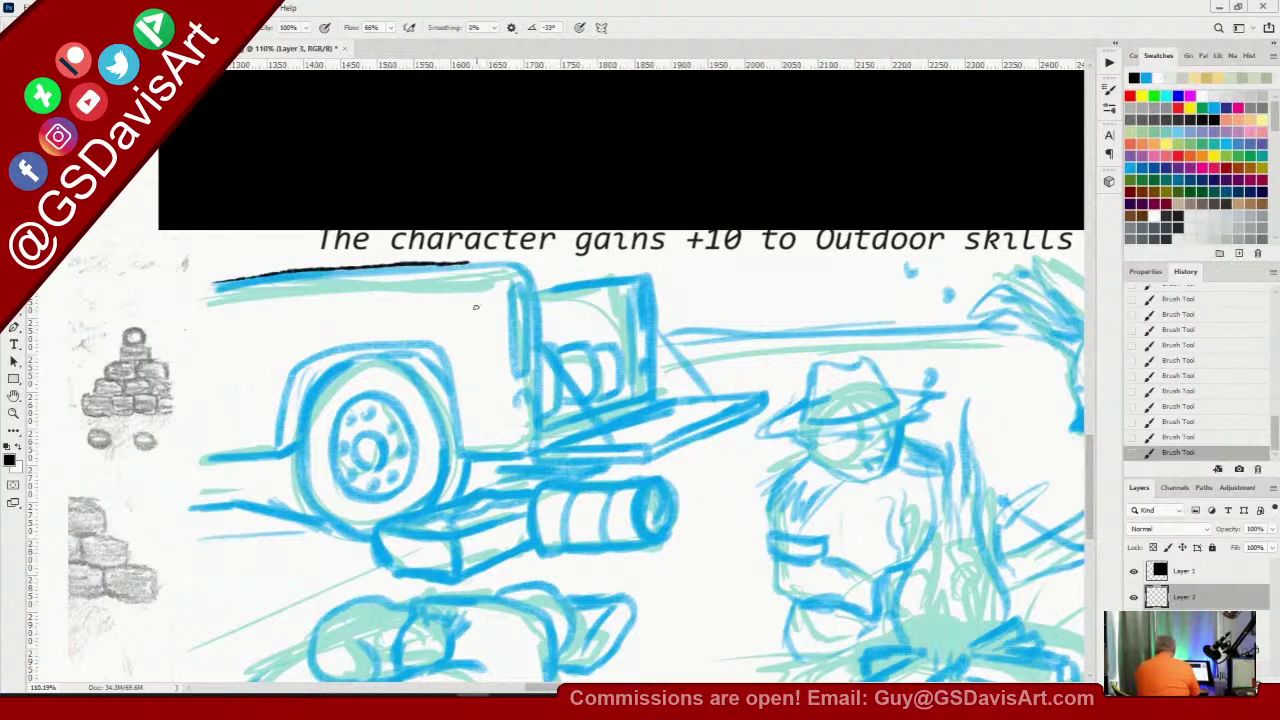
key(ctrl+z)
drag(212, 287, 514, 262)
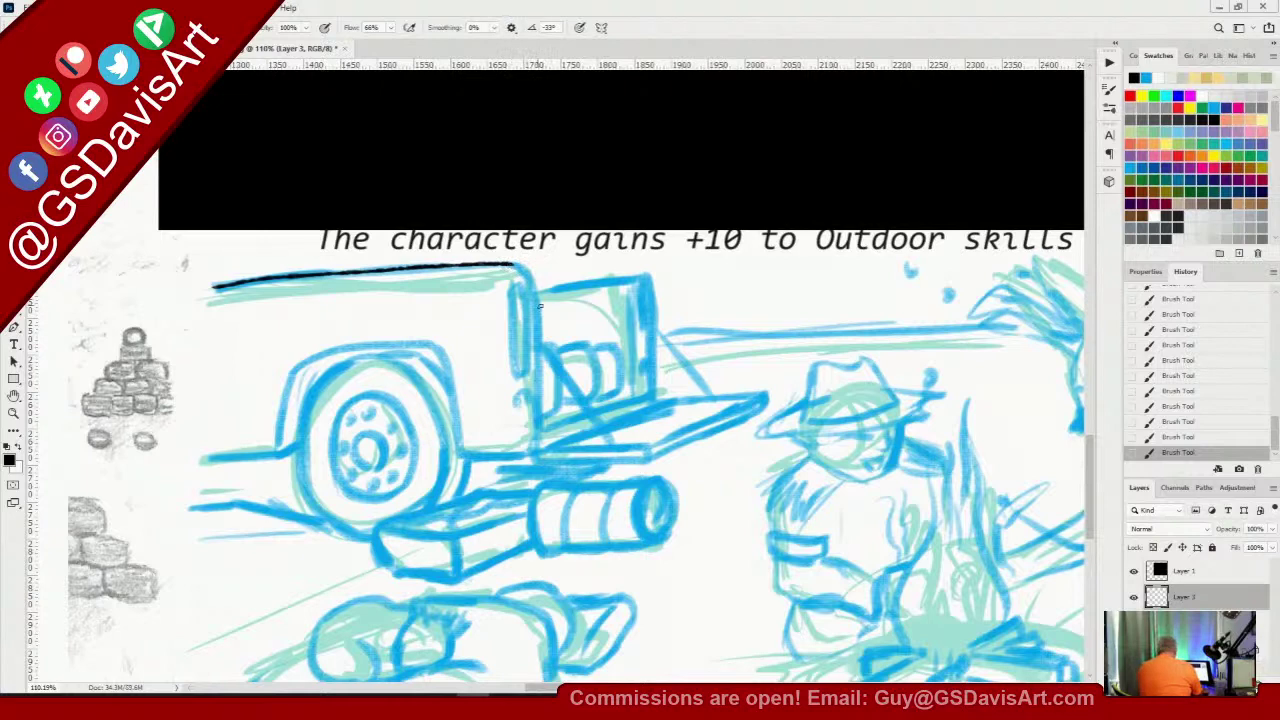
key(ctrl+z)
Switch to the MattH-Comic Ink 1 brush and reduce its size for fine ink lines
right_click(580, 178)
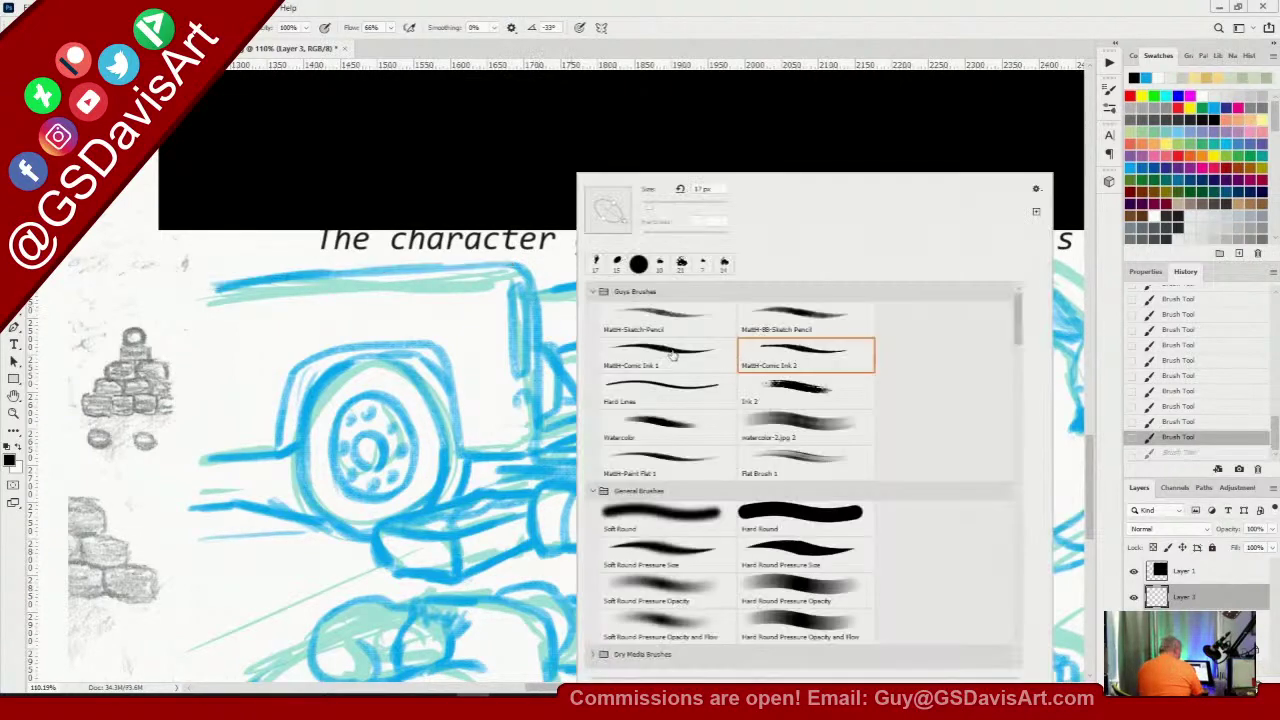
click(668, 355)
click(657, 15)
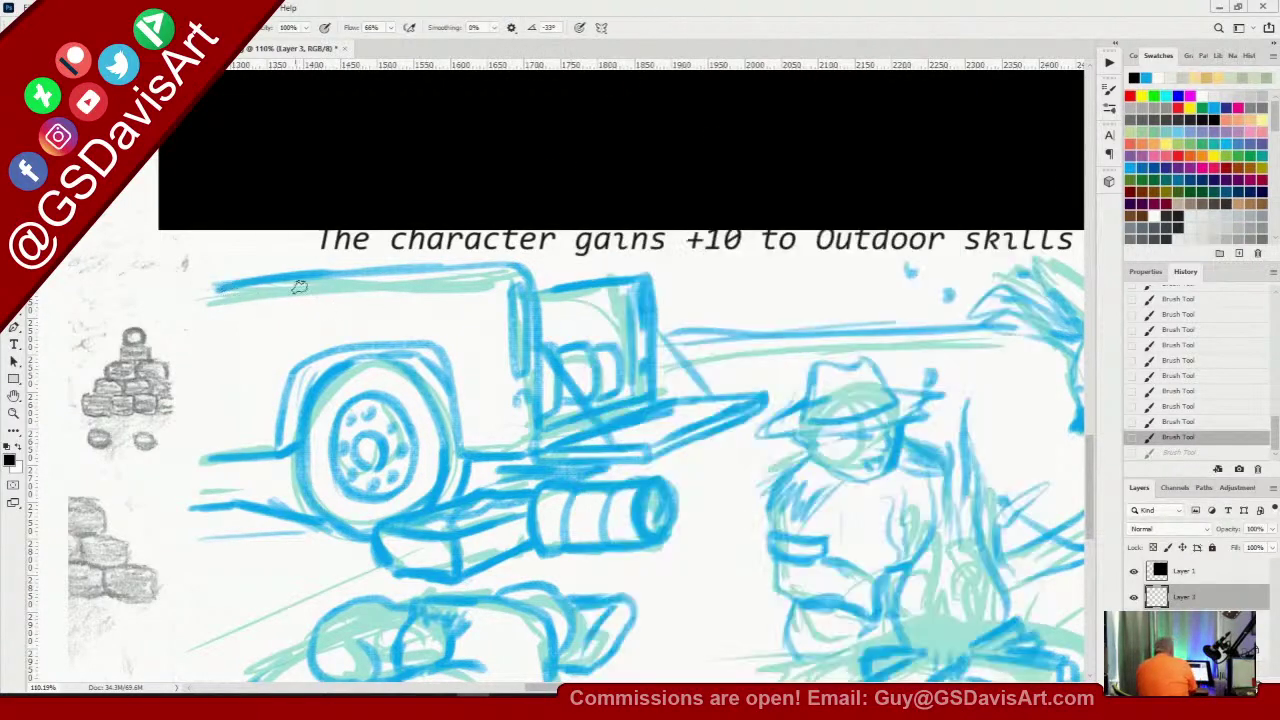
right_click(475, 282)
drag(563, 212, 552, 211)
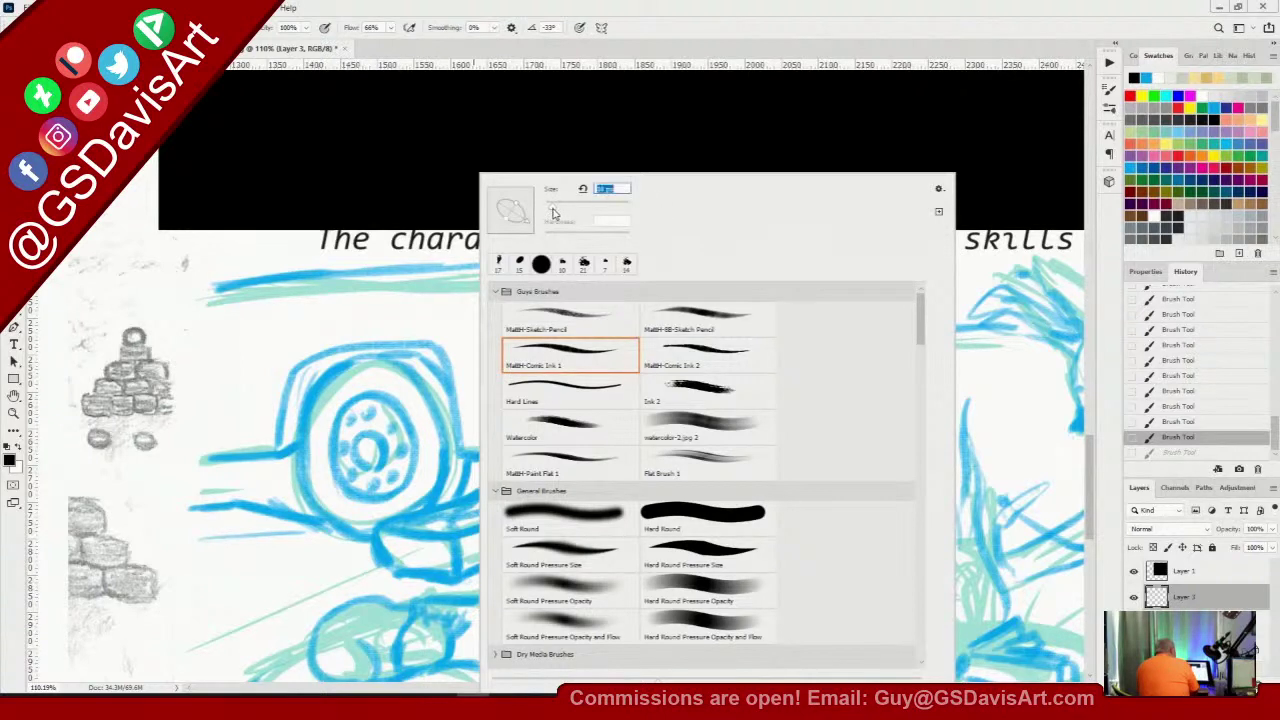
click(607, 19)
Ink the vehicle's top line, rear edge and far back frame in black, including the tail lights and small round fittings
mouse_move(217, 286)
mouse_down()
mouse_move(515, 266)
mouse_move(531, 300)
mouse_move(537, 428)
mouse_up()
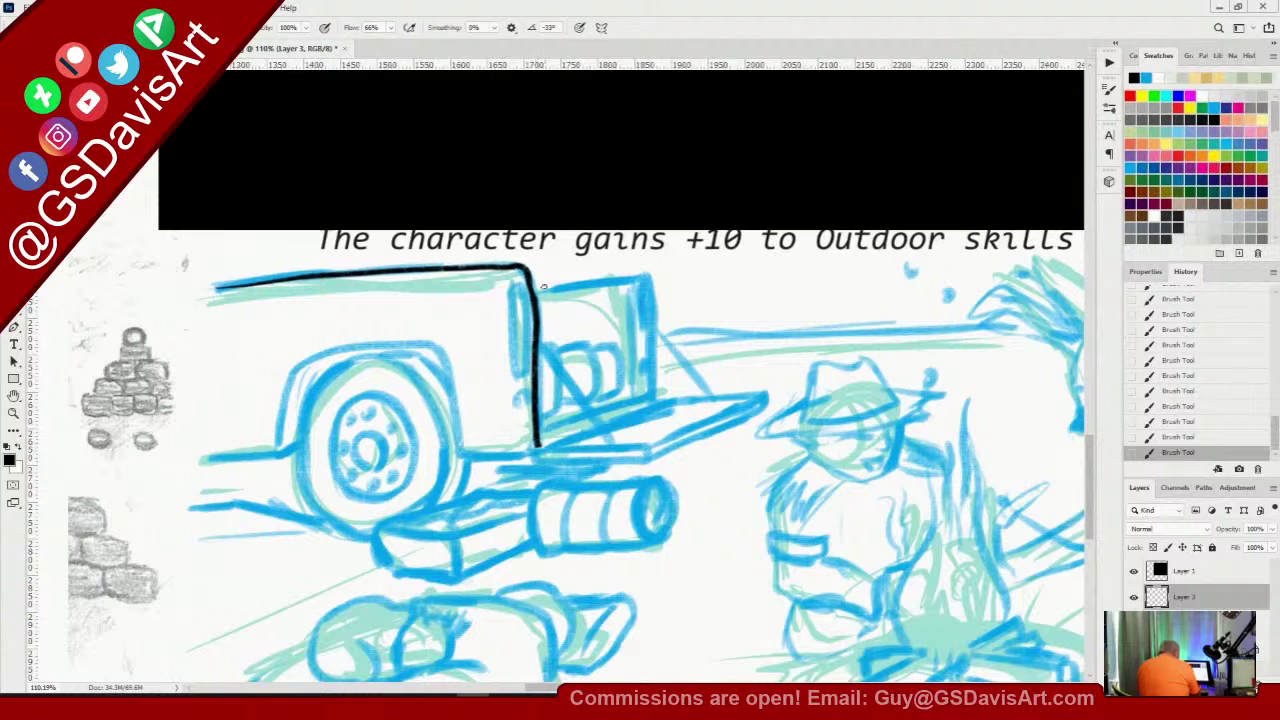
mouse_move(537, 287)
mouse_down()
mouse_move(675, 285)
mouse_move(647, 276)
mouse_move(655, 388)
mouse_up()
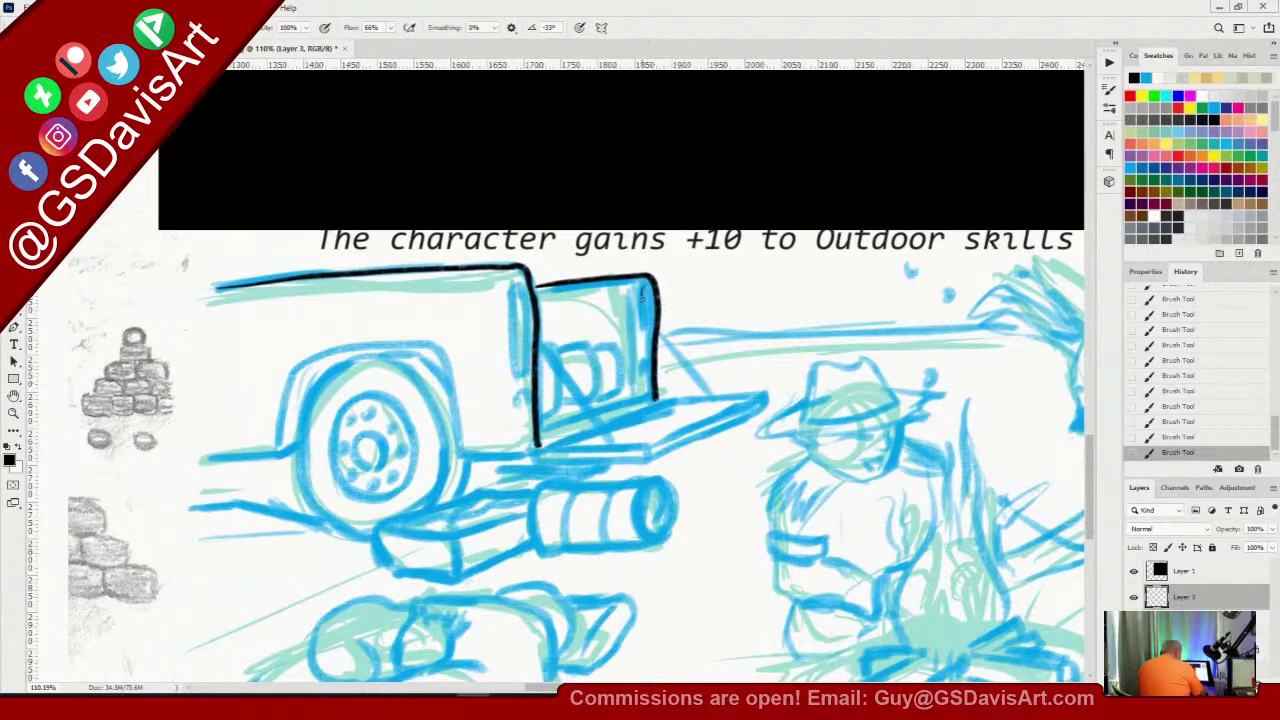
drag(644, 293, 642, 328)
drag(643, 353, 645, 367)
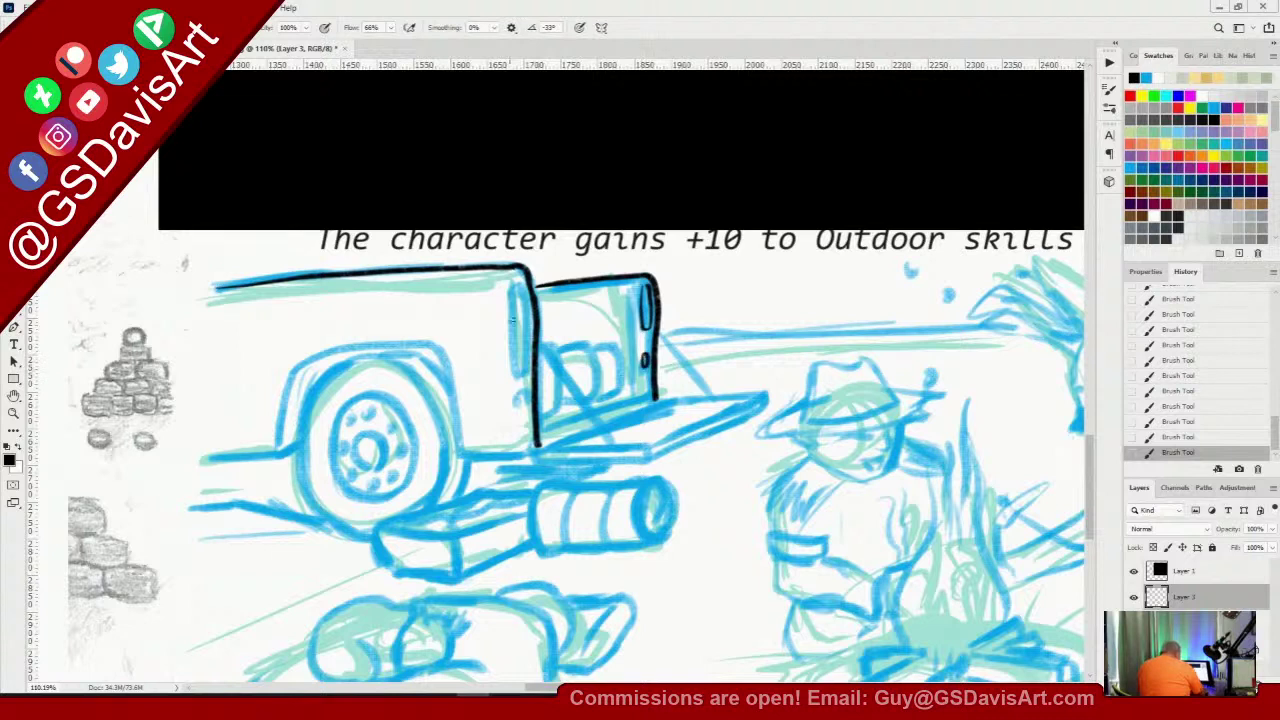
drag(509, 289, 518, 370)
mouse_move(516, 284)
mouse_down()
mouse_move(525, 404)
mouse_move(520, 393)
mouse_up()
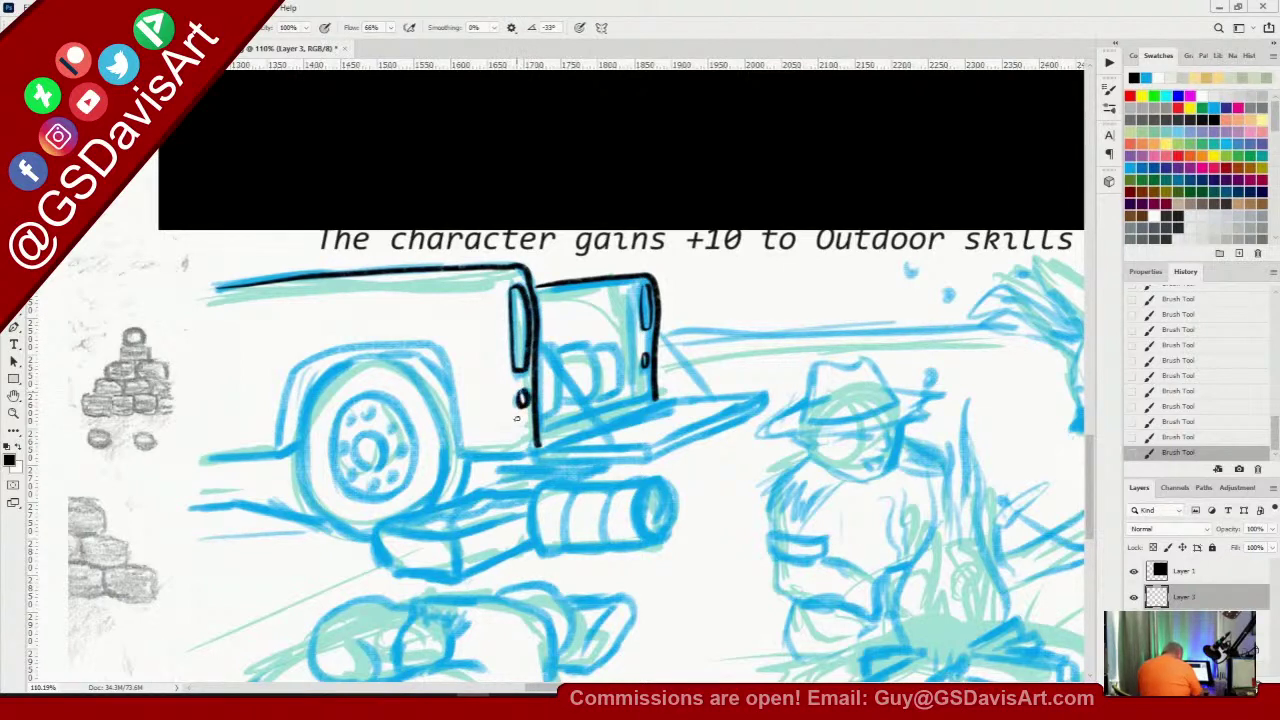
Ink the back opening's inner post and floor edge, and the long rounded bar below it
drag(636, 278, 637, 402)
drag(539, 446, 645, 404)
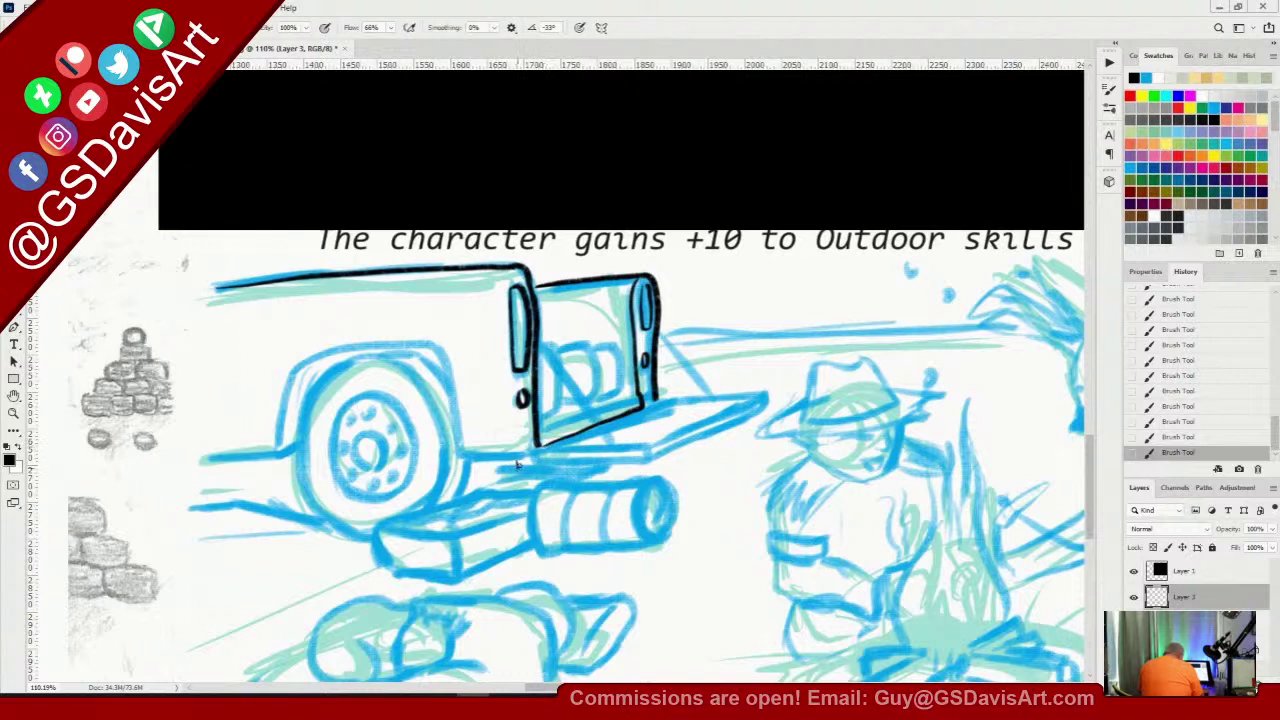
drag(517, 464, 648, 461)
drag(518, 456, 640, 446)
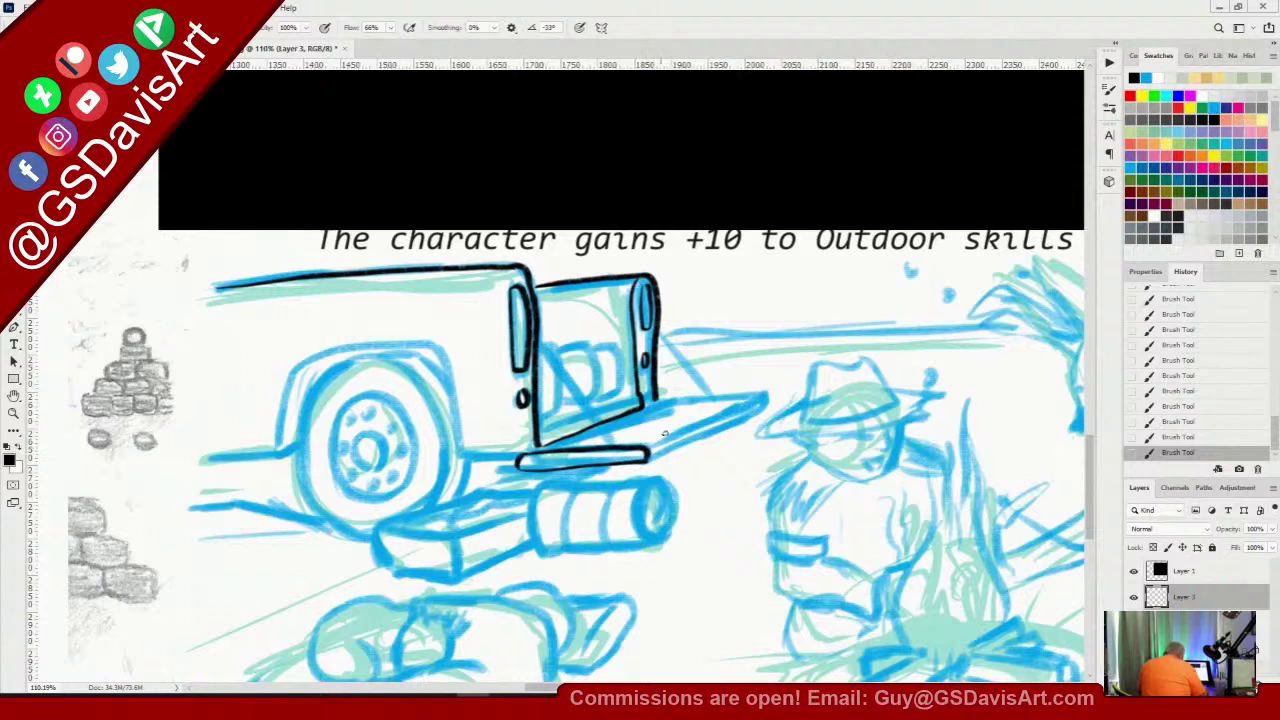
Ink the lowered tailgate's thick side edge and far edge in black, along with its two diagonal support cables
drag(648, 446, 766, 396)
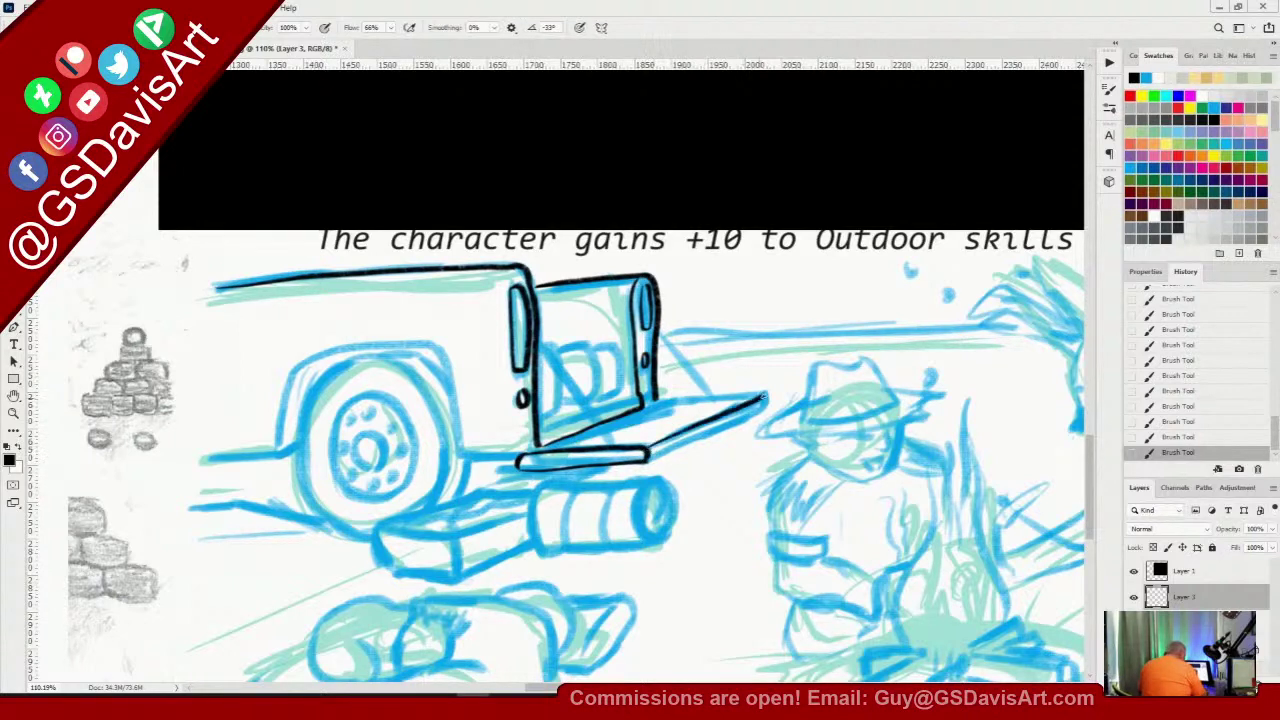
drag(646, 456, 766, 400)
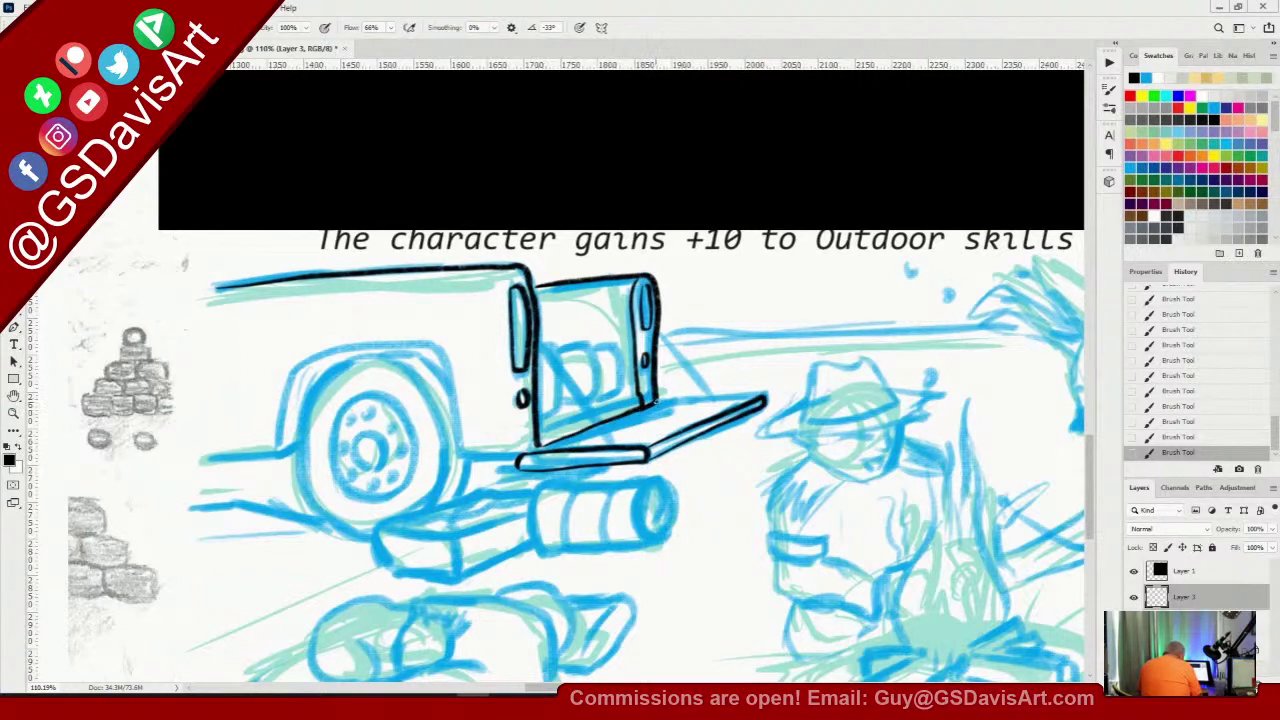
drag(652, 404, 768, 394)
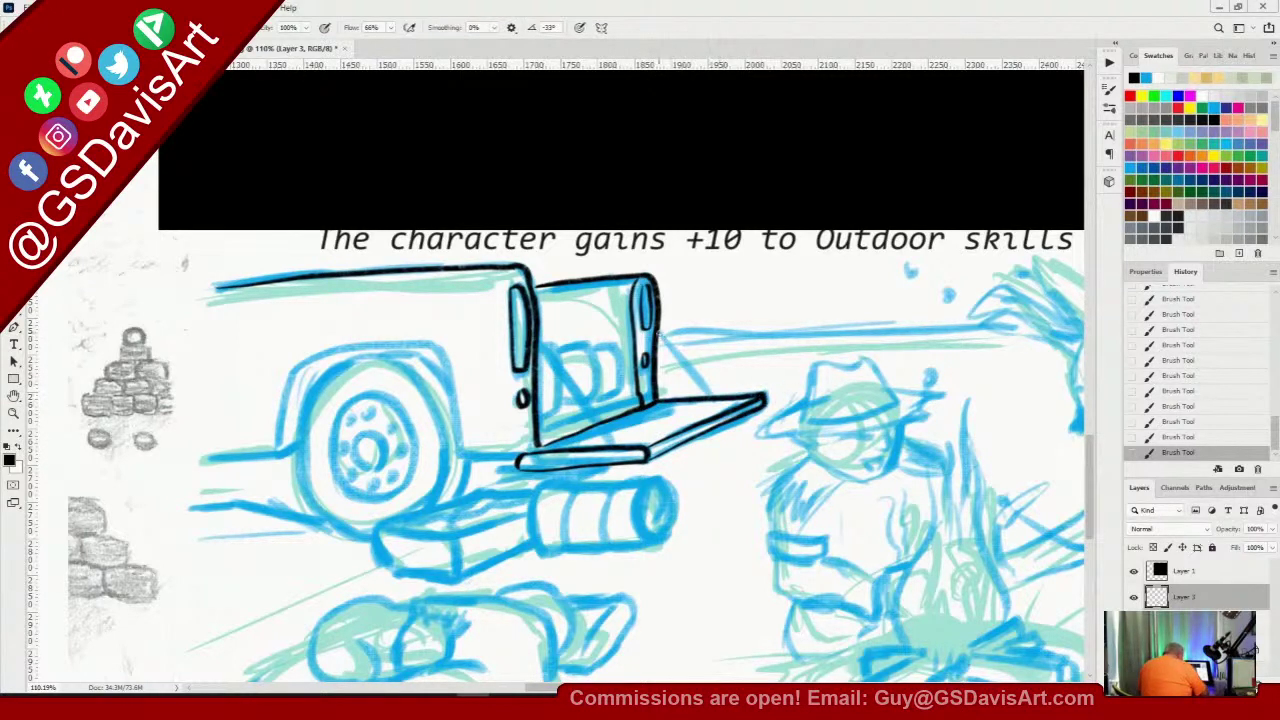
drag(659, 334, 698, 388)
drag(535, 341, 619, 439)
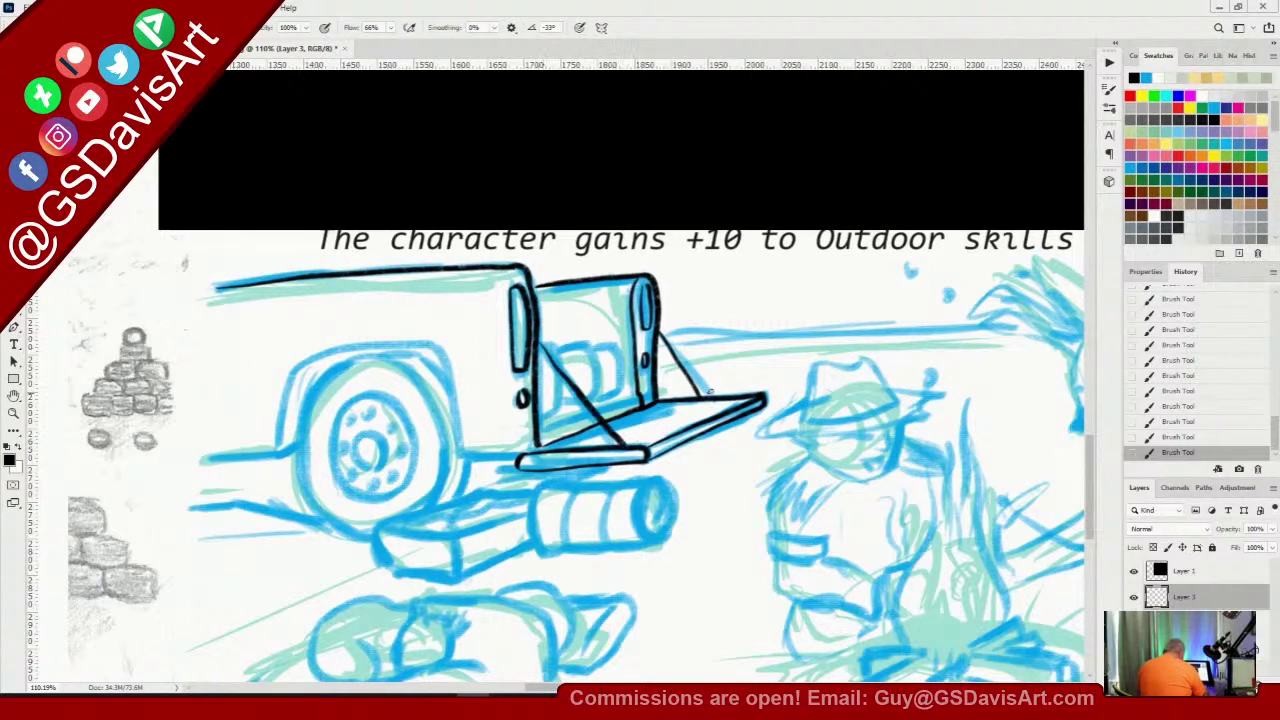
Erase the tailgate's far support cable and re-ink it at a shallower angle, reaching closer to the outer corner
key(e)
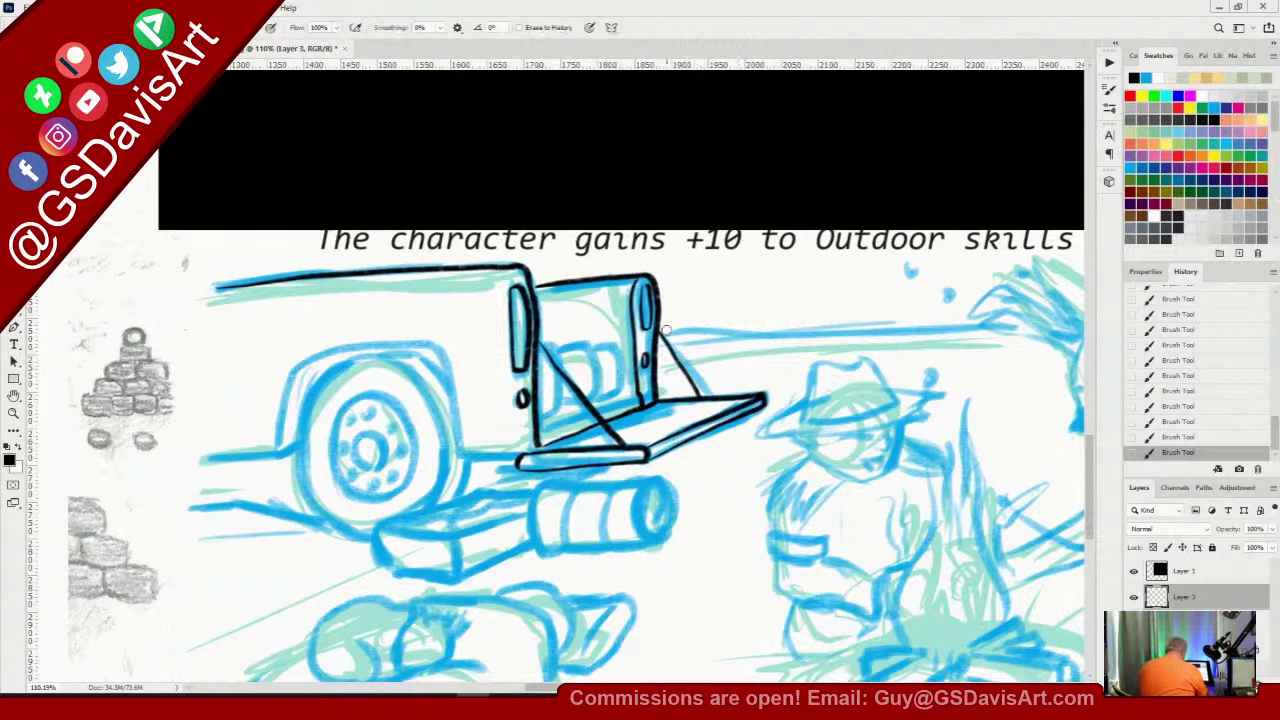
mouse_move(664, 340)
mouse_down()
mouse_move(692, 388)
mouse_move(714, 380)
mouse_up()
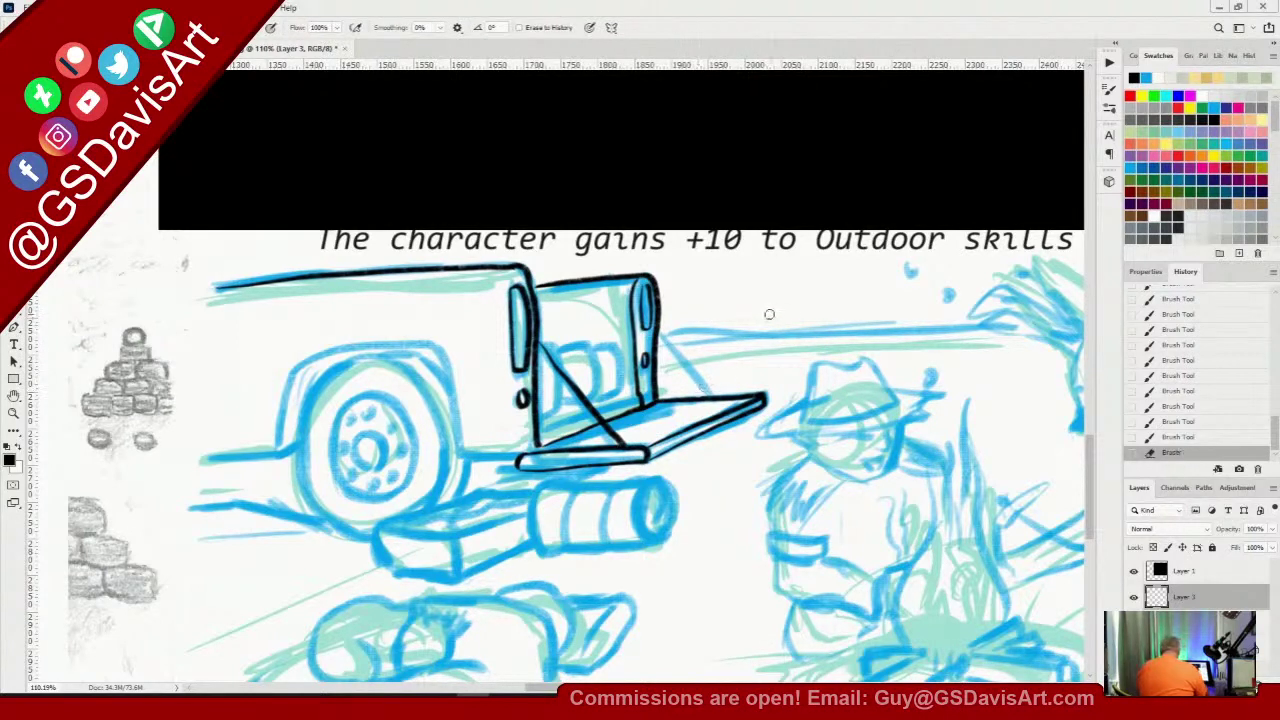
key(b)
drag(662, 336, 705, 384)
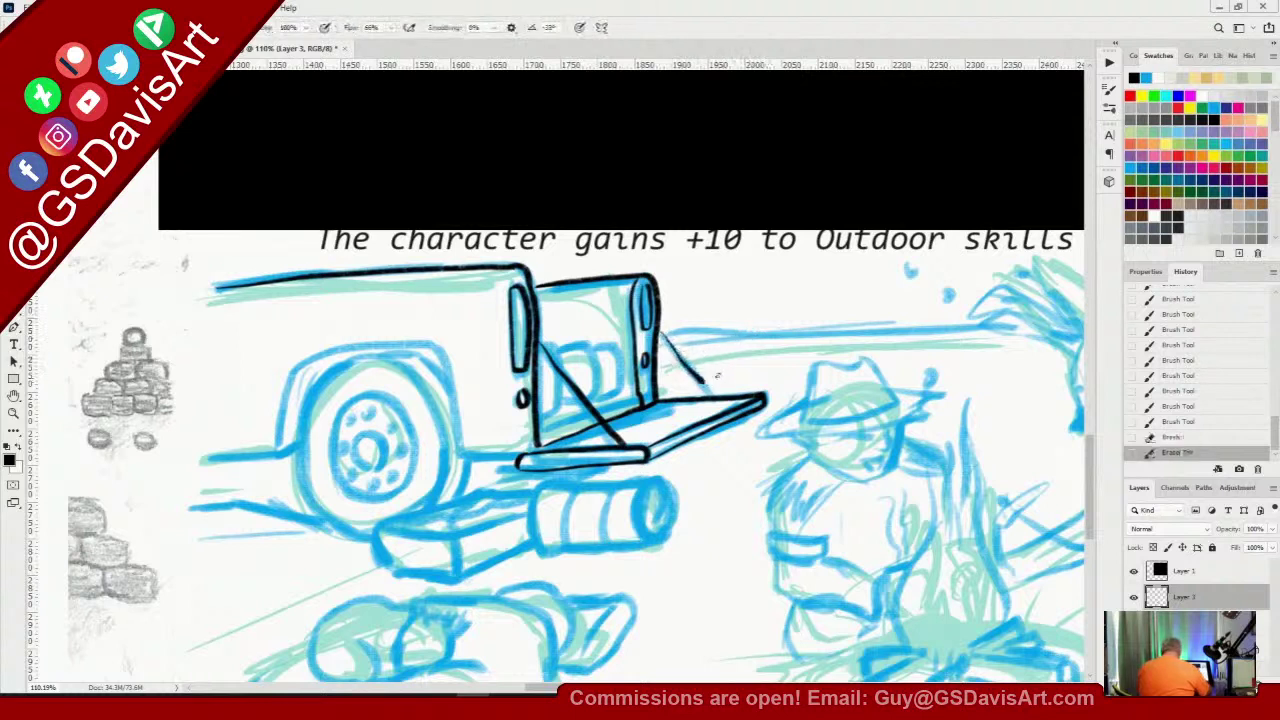
key(ctrl+z)
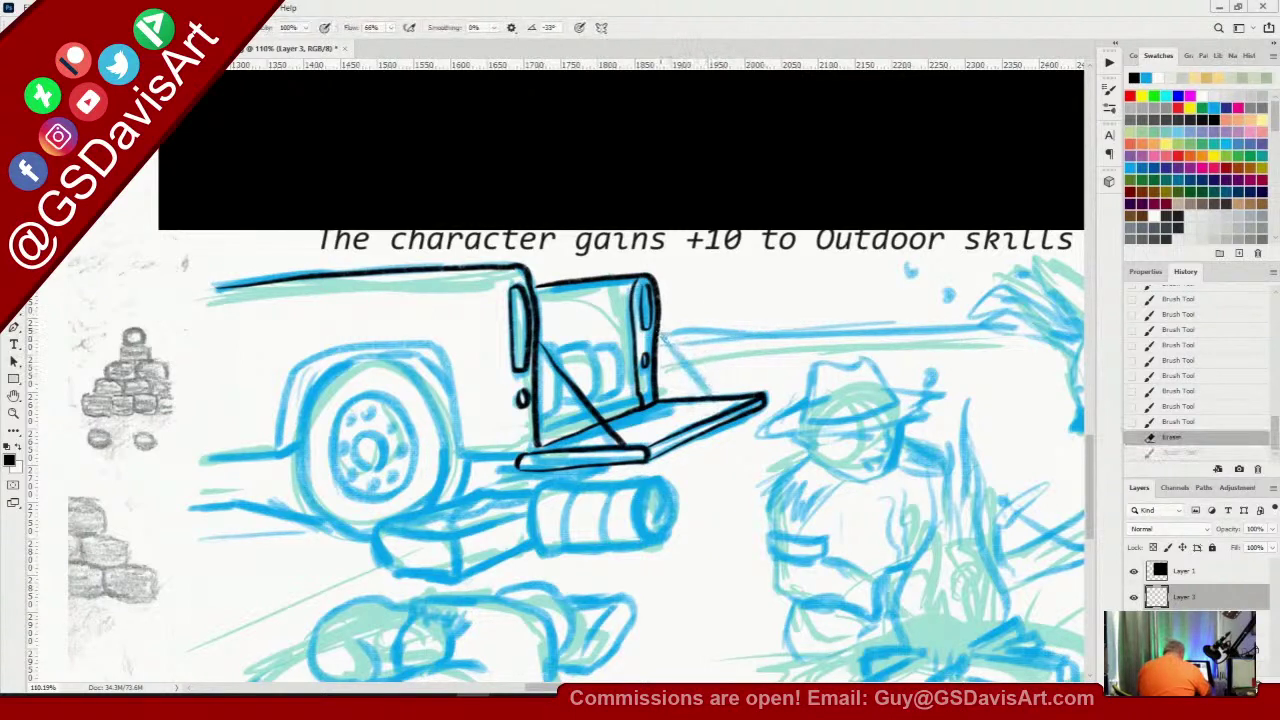
mouse_move(662, 334)
mouse_down()
mouse_move(732, 398)
mouse_move(688, 355)
mouse_up()
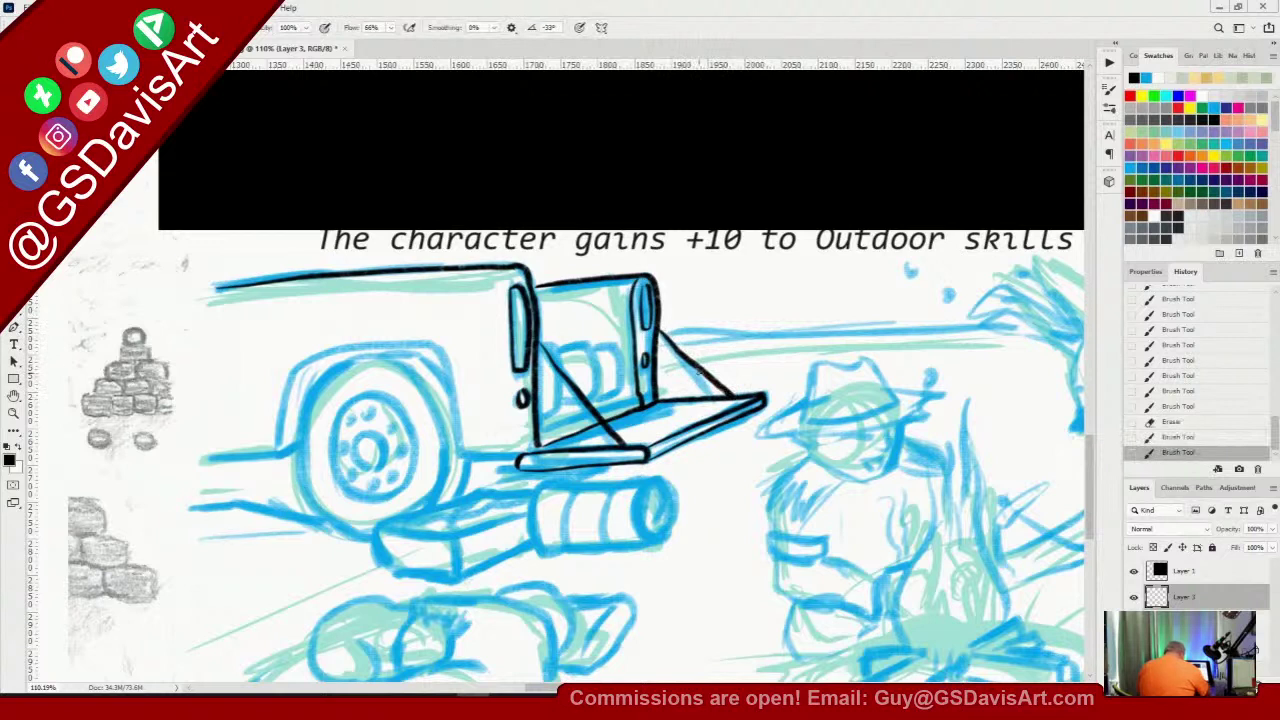
Ink the rounded bundles of cargo inside the vehicle's open bed, including their curved divisions and lower edges
mouse_move(594, 346)
mouse_down()
mouse_move(620, 342)
mouse_move(626, 385)
mouse_move(538, 434)
mouse_move(640, 398)
mouse_up()
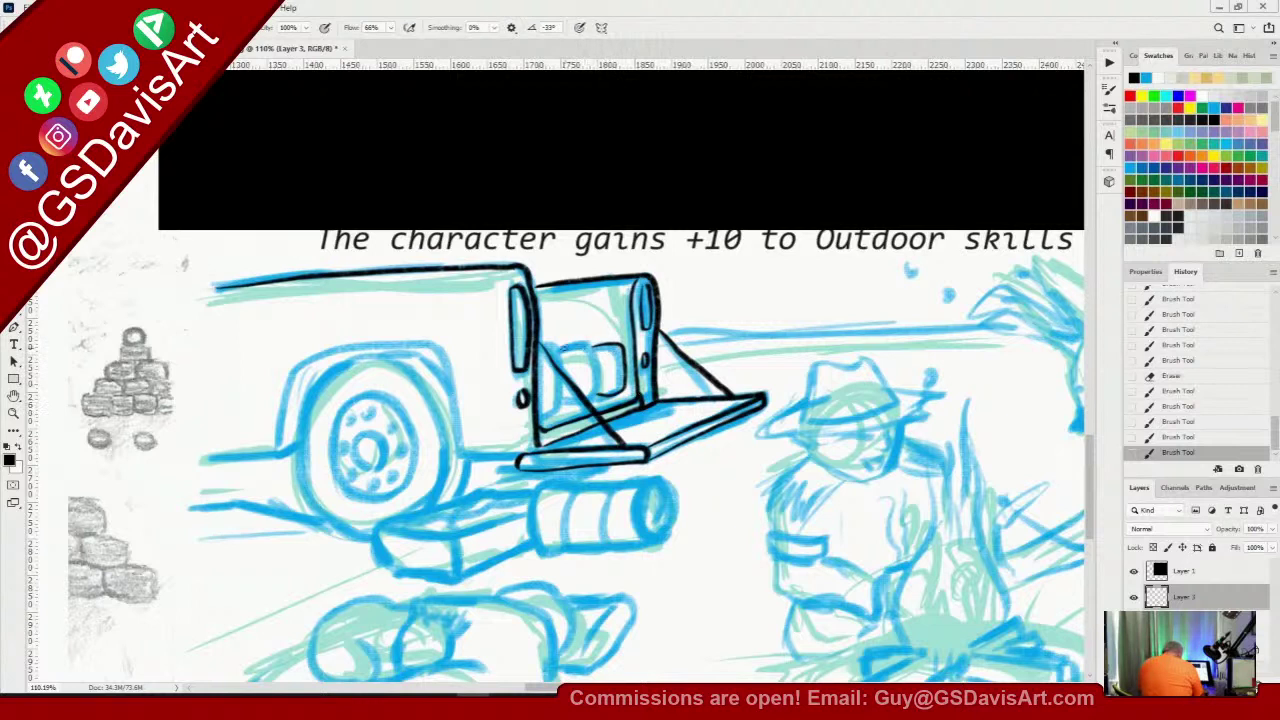
mouse_move(570, 345)
mouse_down()
mouse_move(598, 370)
mouse_move(590, 404)
mouse_move(601, 396)
mouse_up()
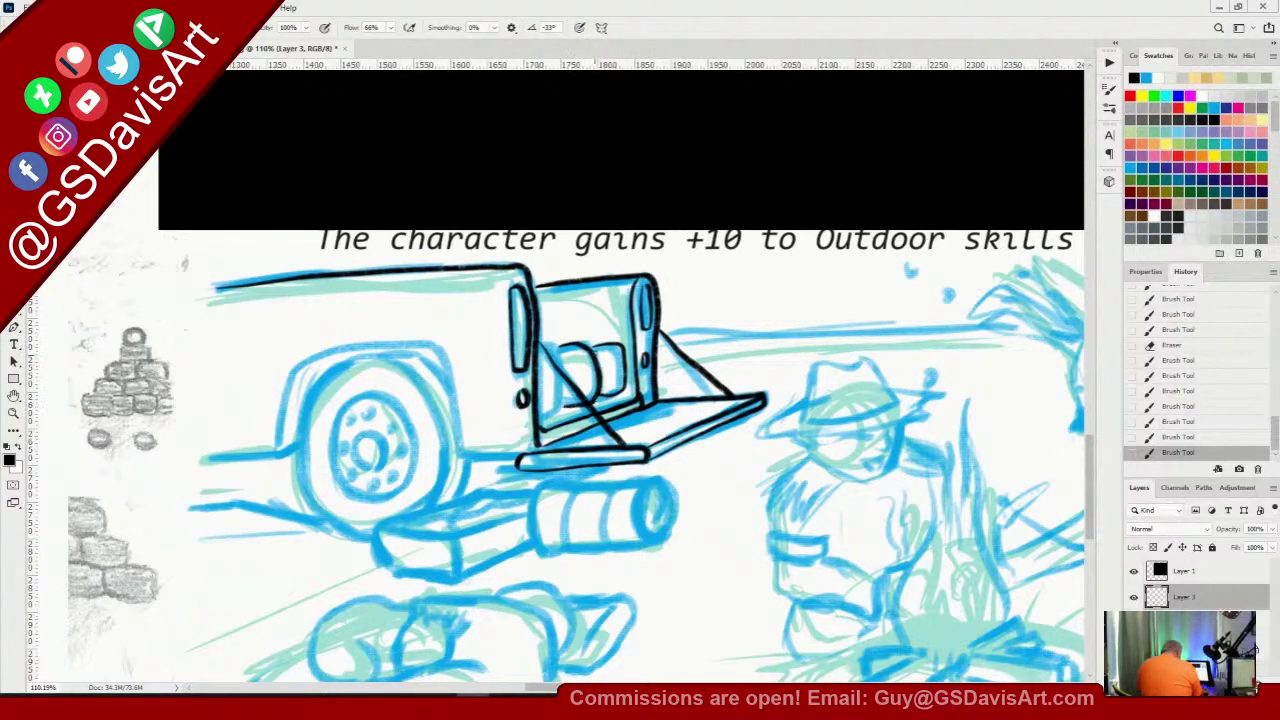
drag(594, 352, 622, 350)
drag(599, 398, 611, 393)
mouse_move(538, 343)
mouse_down()
mouse_move(558, 352)
mouse_move(562, 414)
mouse_move(586, 406)
mouse_up()
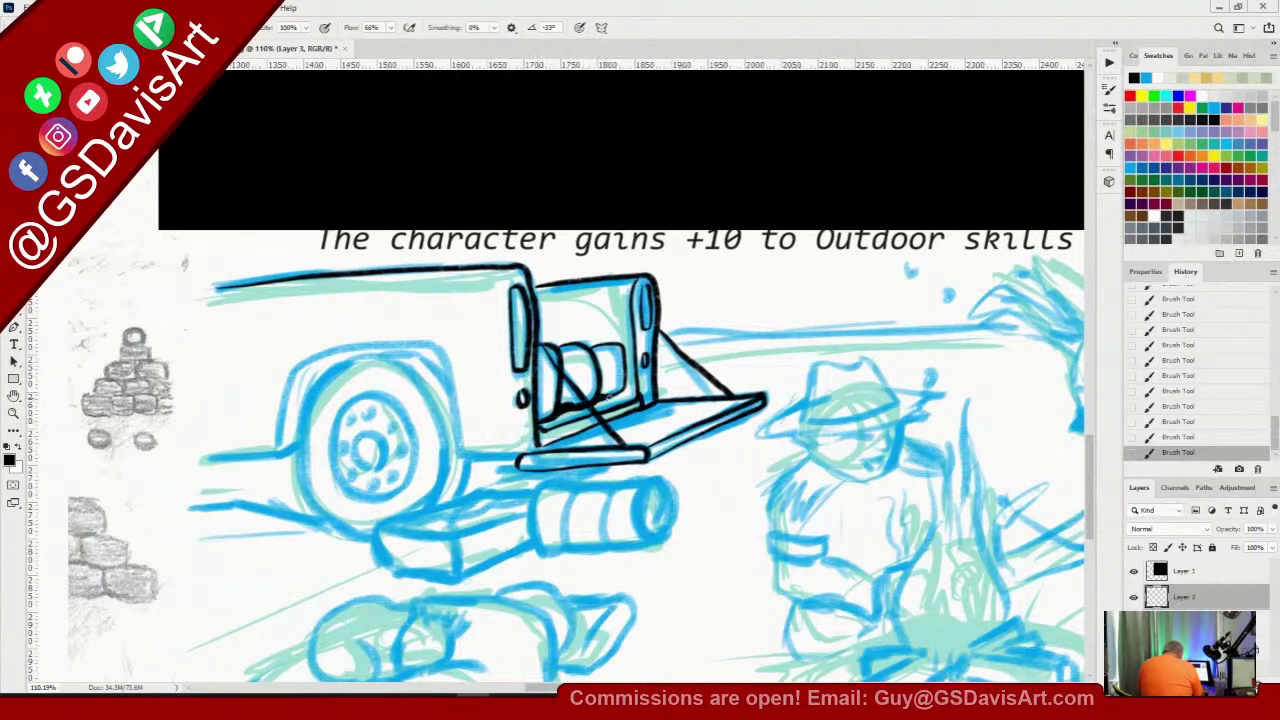
drag(606, 398, 627, 390)
drag(622, 344, 627, 392)
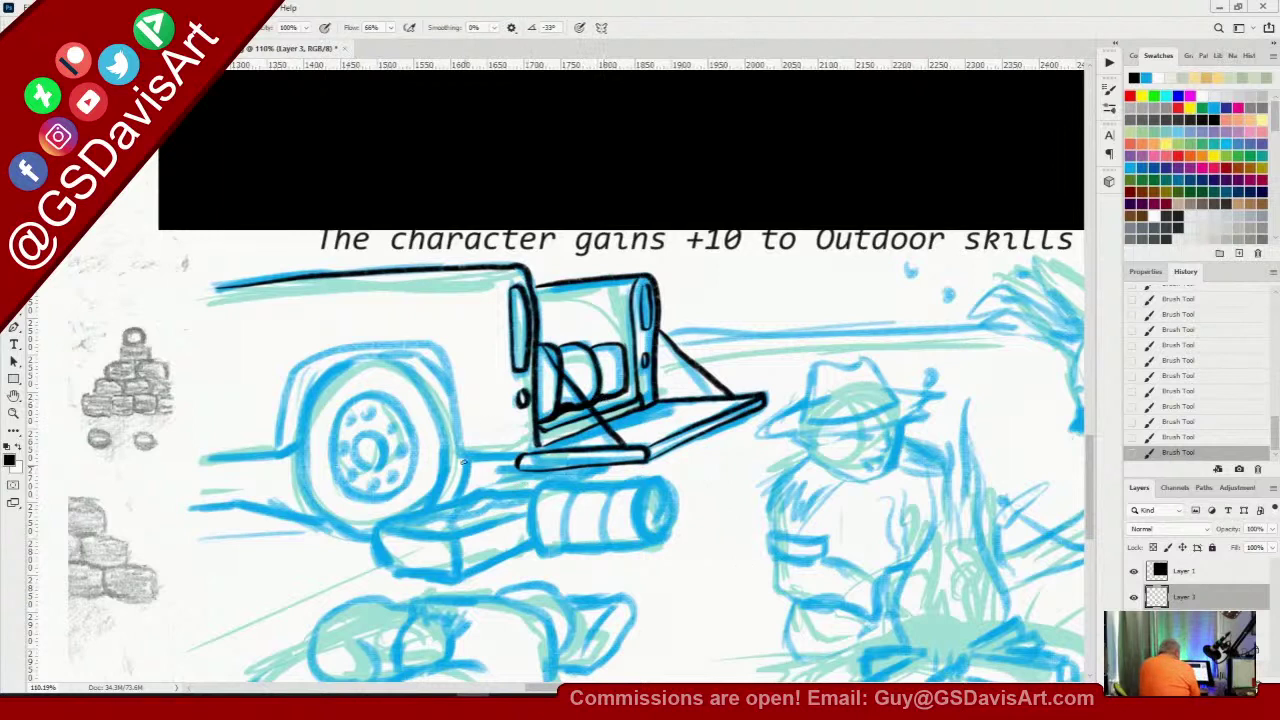
Ink the wheel arch around the rear tyre and the vehicle's lower body line on both sides of it
mouse_move(423, 345)
mouse_down()
mouse_move(458, 388)
mouse_move(474, 458)
mouse_move(512, 460)
mouse_up()
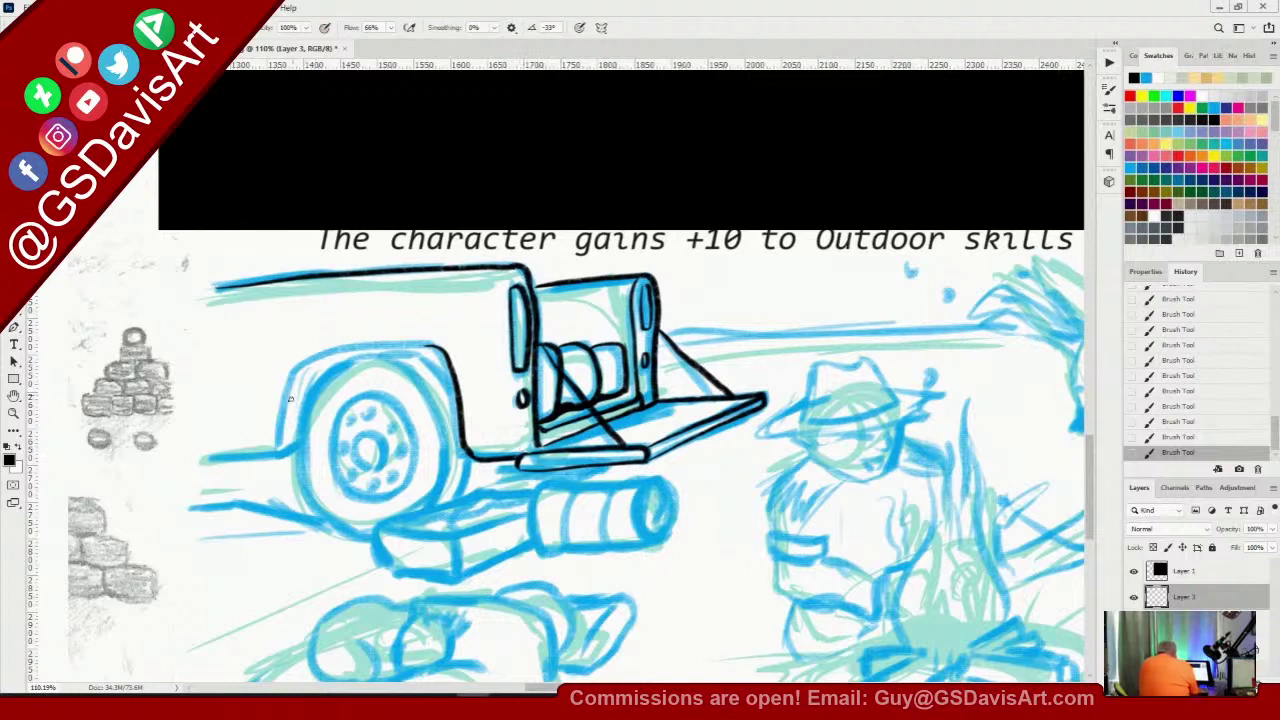
mouse_move(284, 448)
mouse_down()
mouse_move(290, 390)
mouse_move(314, 352)
mouse_move(436, 348)
mouse_move(450, 362)
mouse_up()
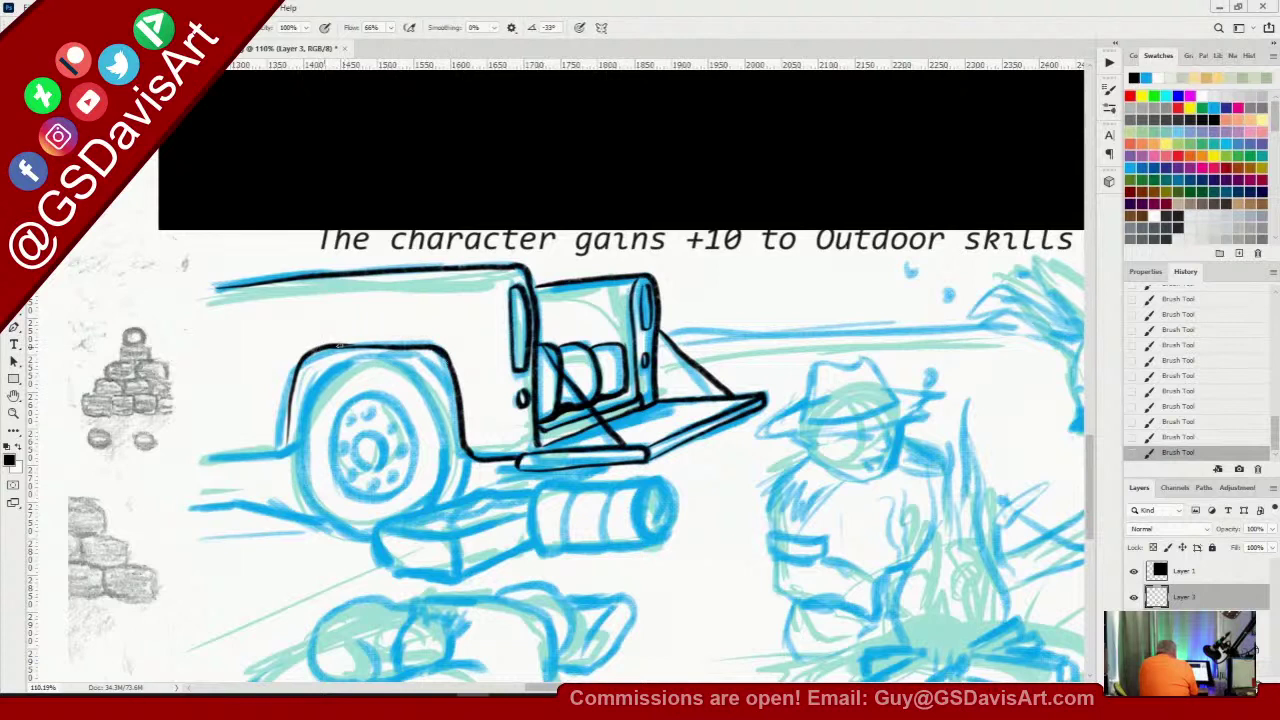
mouse_move(339, 345)
mouse_down()
mouse_move(435, 350)
mouse_move(456, 376)
mouse_up()
drag(284, 430, 286, 458)
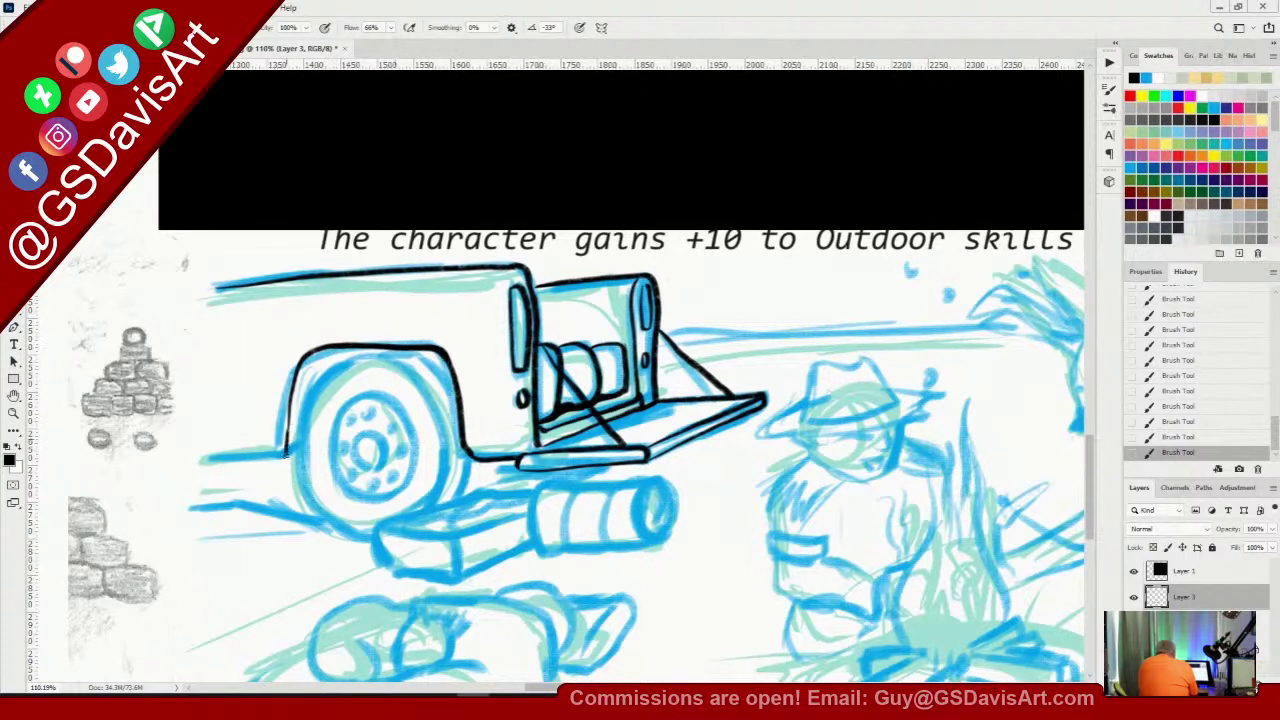
drag(202, 458, 288, 456)
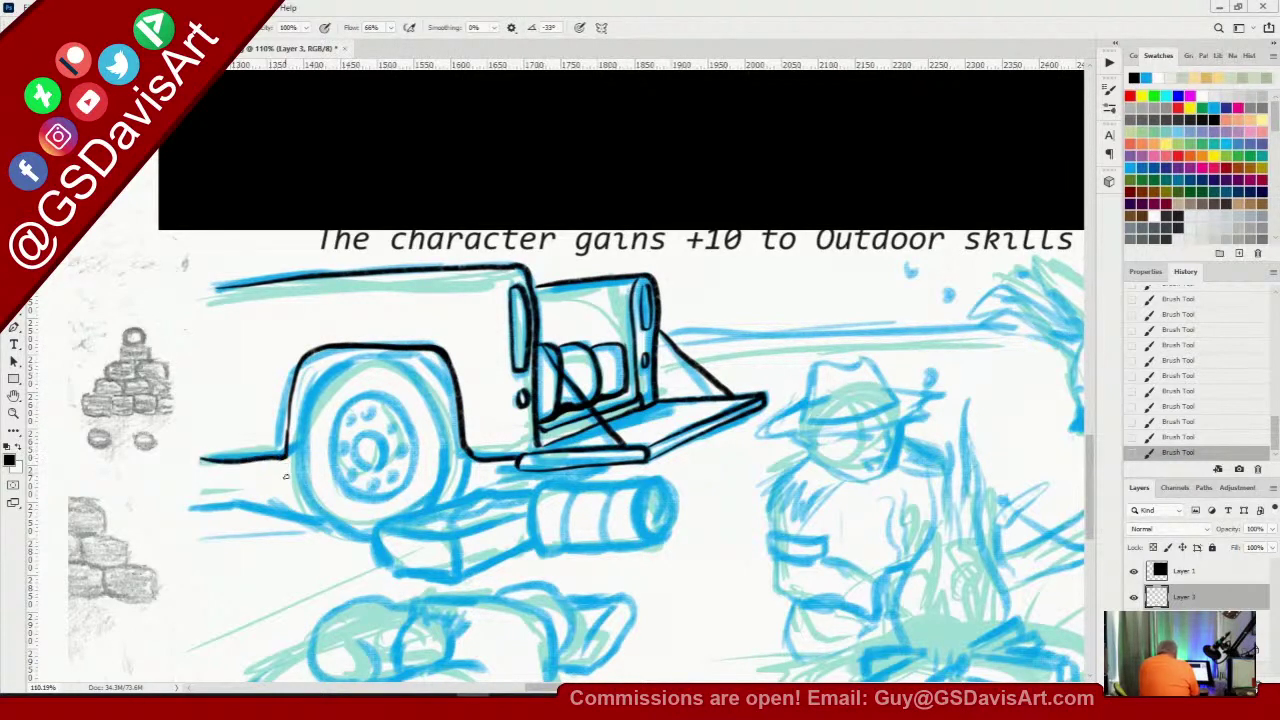
Erase the lower body line in front of the wheel arch, re-ink it, and thicken the arch's front edge
mouse_move(422, 460)
mouse_down()
mouse_move(1020, 442)
mouse_move(977, 445)
mouse_up()
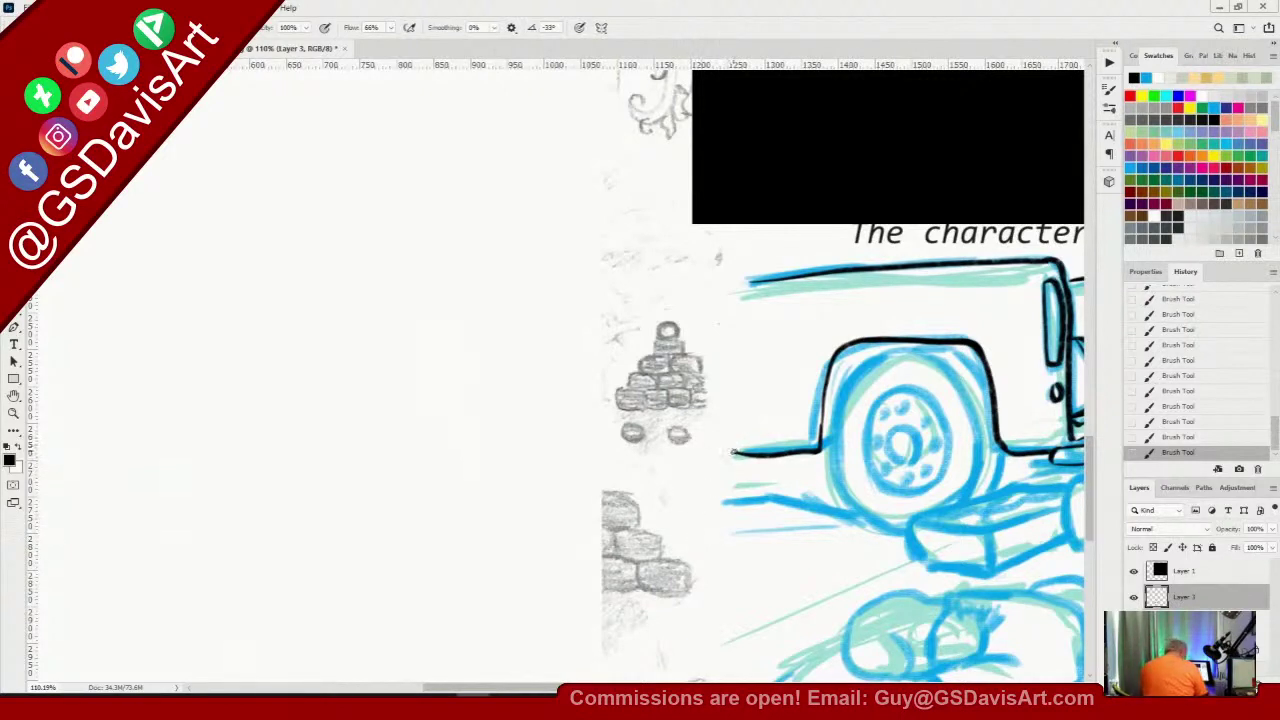
key(e)
drag(735, 453, 815, 450)
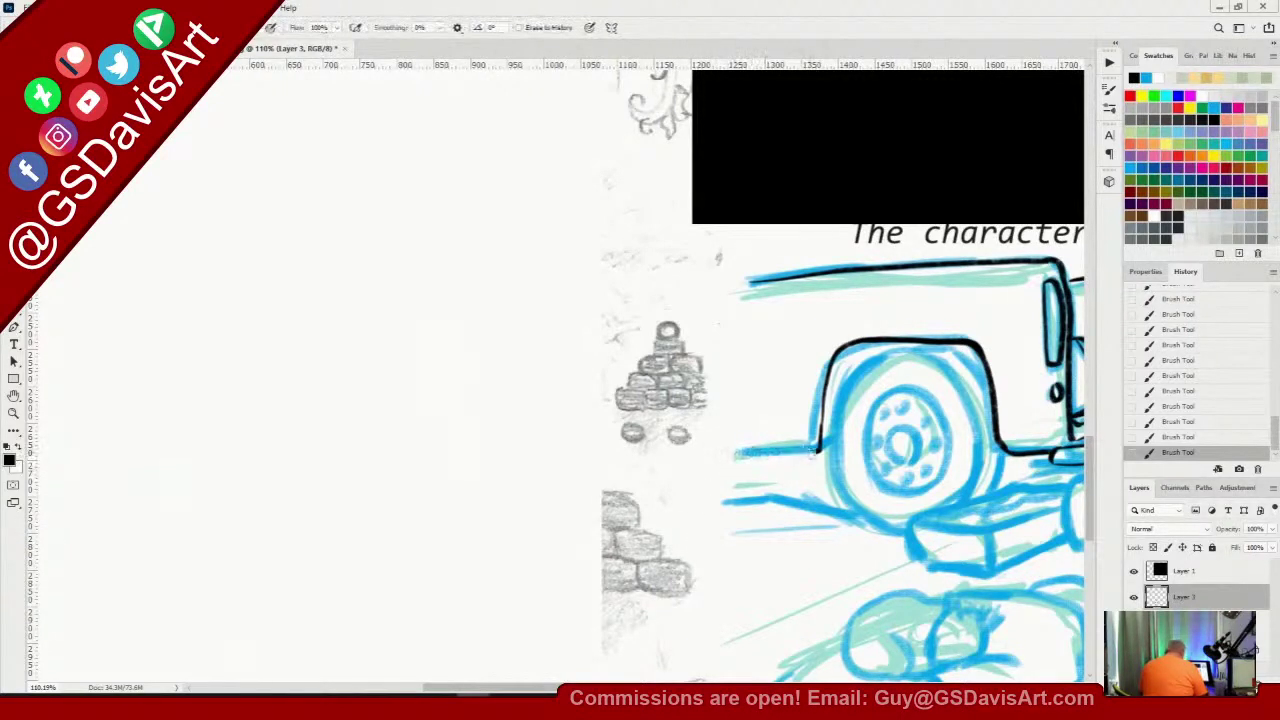
key(b)
drag(736, 455, 818, 451)
drag(823, 405, 821, 432)
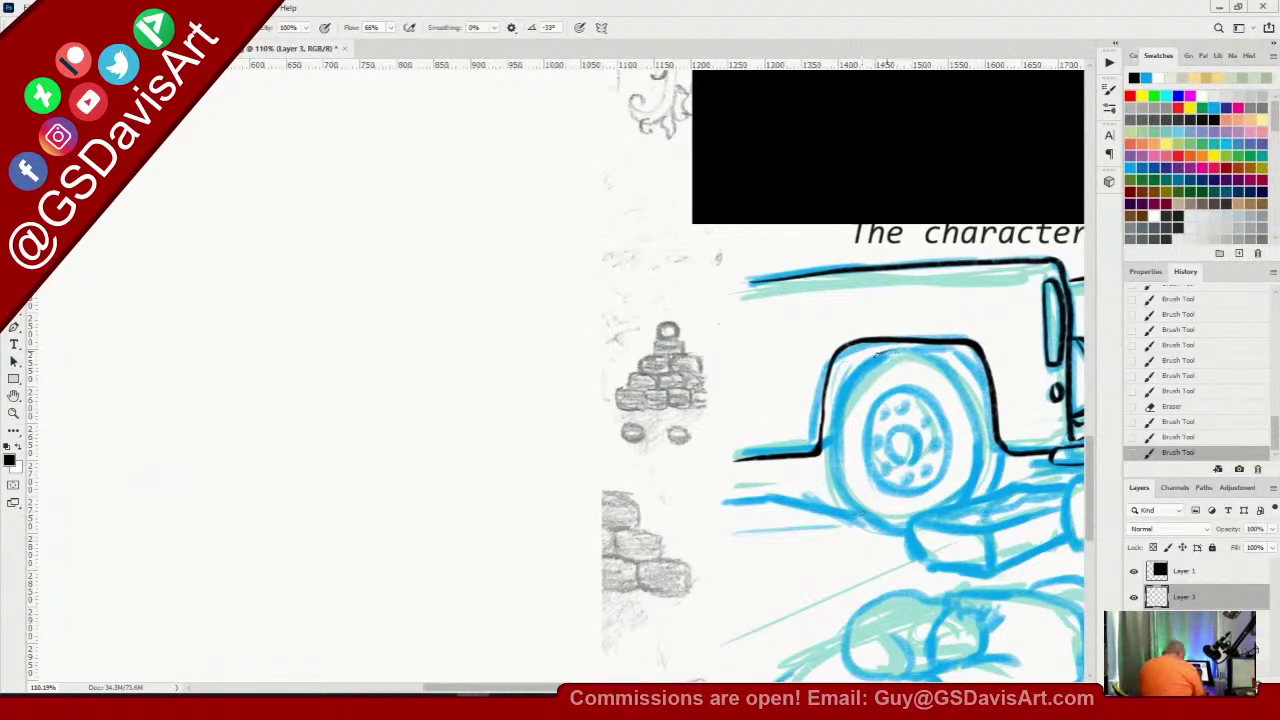
Ink the rear tyre, rim, hub and surrounding lug holes, plus the first edges of the box beside the tyre
mouse_move(878, 353)
mouse_down()
mouse_move(832, 425)
mouse_move(838, 483)
mouse_move(906, 533)
mouse_up()
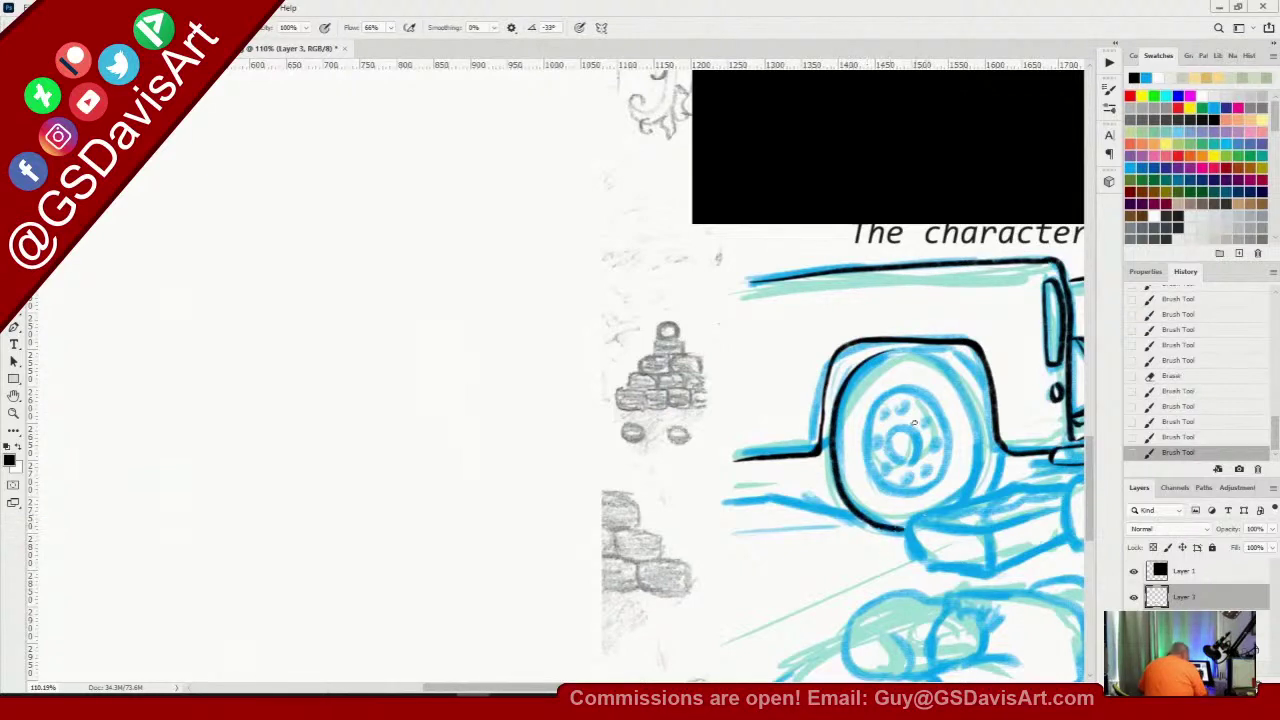
mouse_move(866, 360)
mouse_down()
mouse_move(915, 348)
mouse_move(955, 356)
mouse_move(980, 401)
mouse_move(960, 505)
mouse_up()
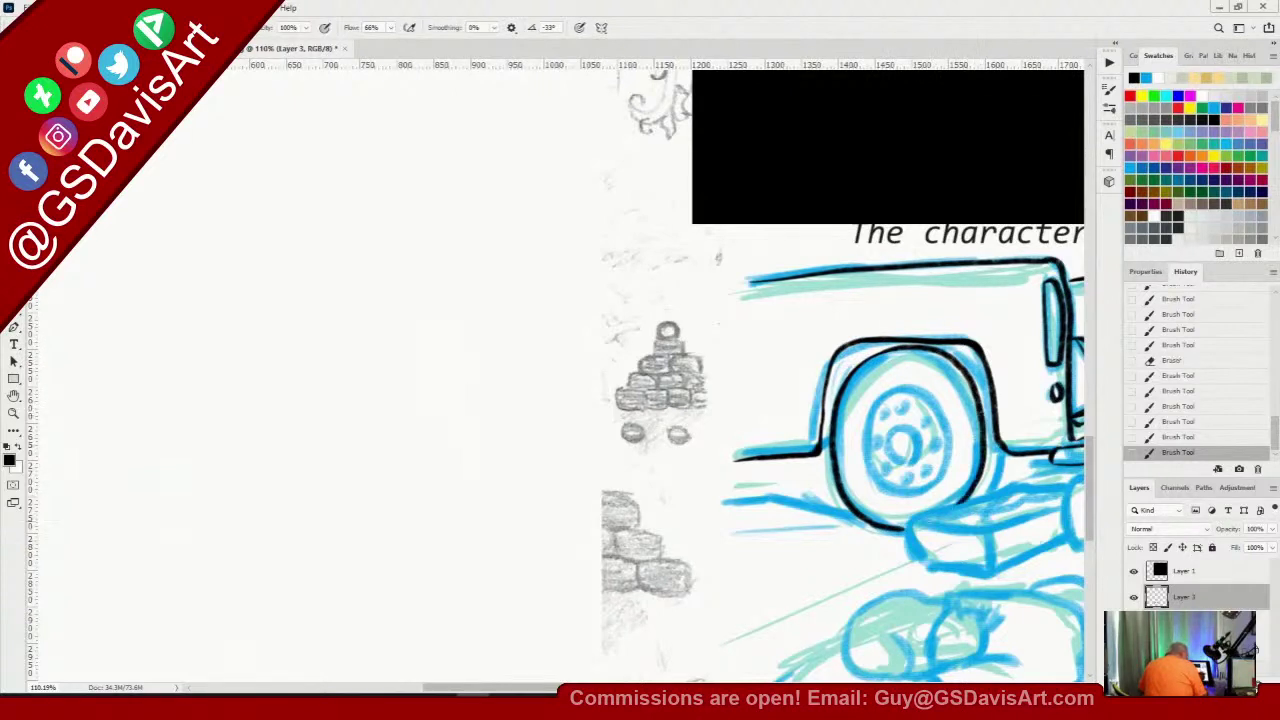
mouse_move(893, 393)
mouse_down()
mouse_move(866, 418)
mouse_move(872, 492)
mouse_move(900, 502)
mouse_move(936, 488)
mouse_move(942, 414)
mouse_move(950, 446)
mouse_move(915, 497)
mouse_up()
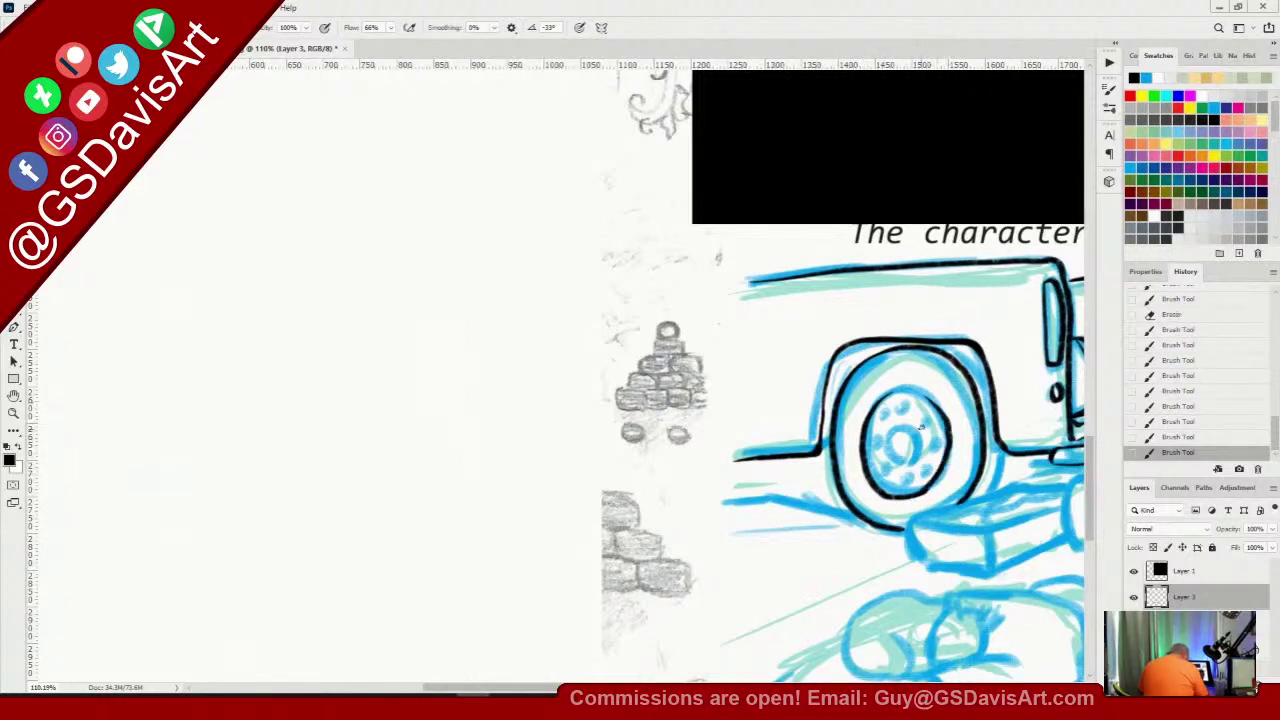
drag(884, 396, 928, 400)
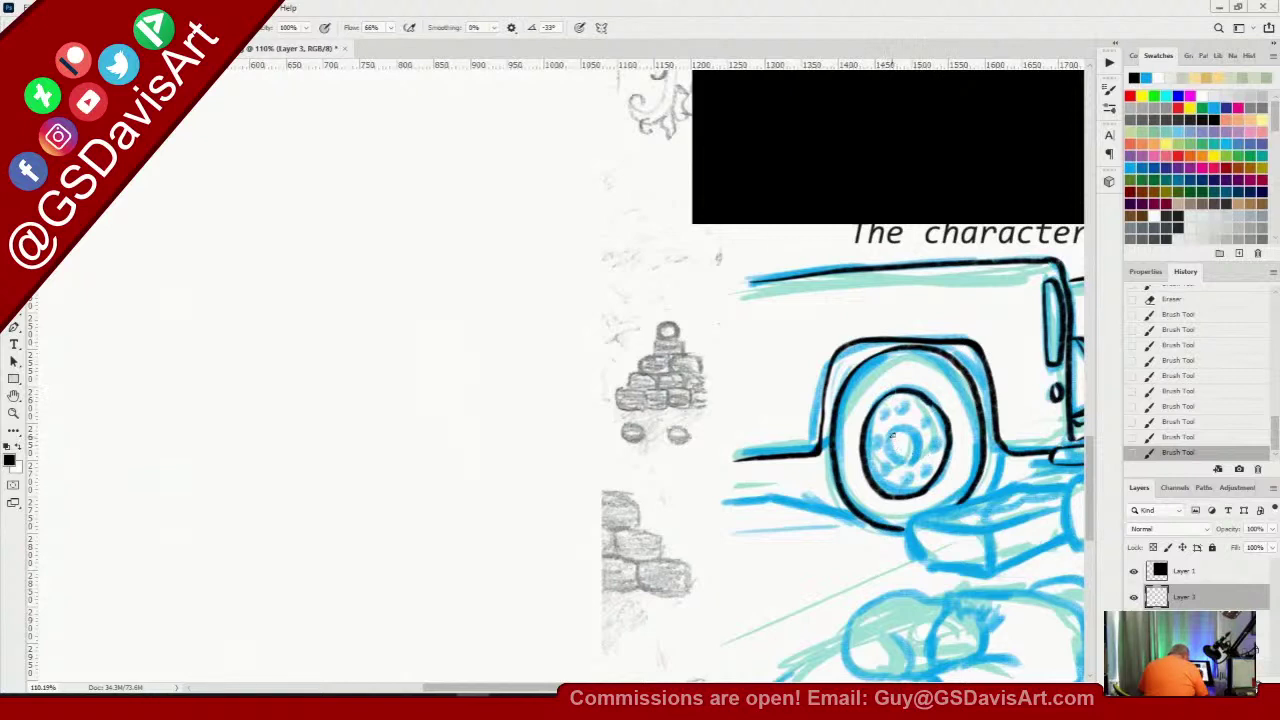
mouse_move(891, 440)
mouse_down()
mouse_move(898, 461)
mouse_move(918, 452)
mouse_move(892, 433)
mouse_move(897, 403)
mouse_move(875, 440)
mouse_move(905, 482)
mouse_move(926, 473)
mouse_move(937, 444)
mouse_up()
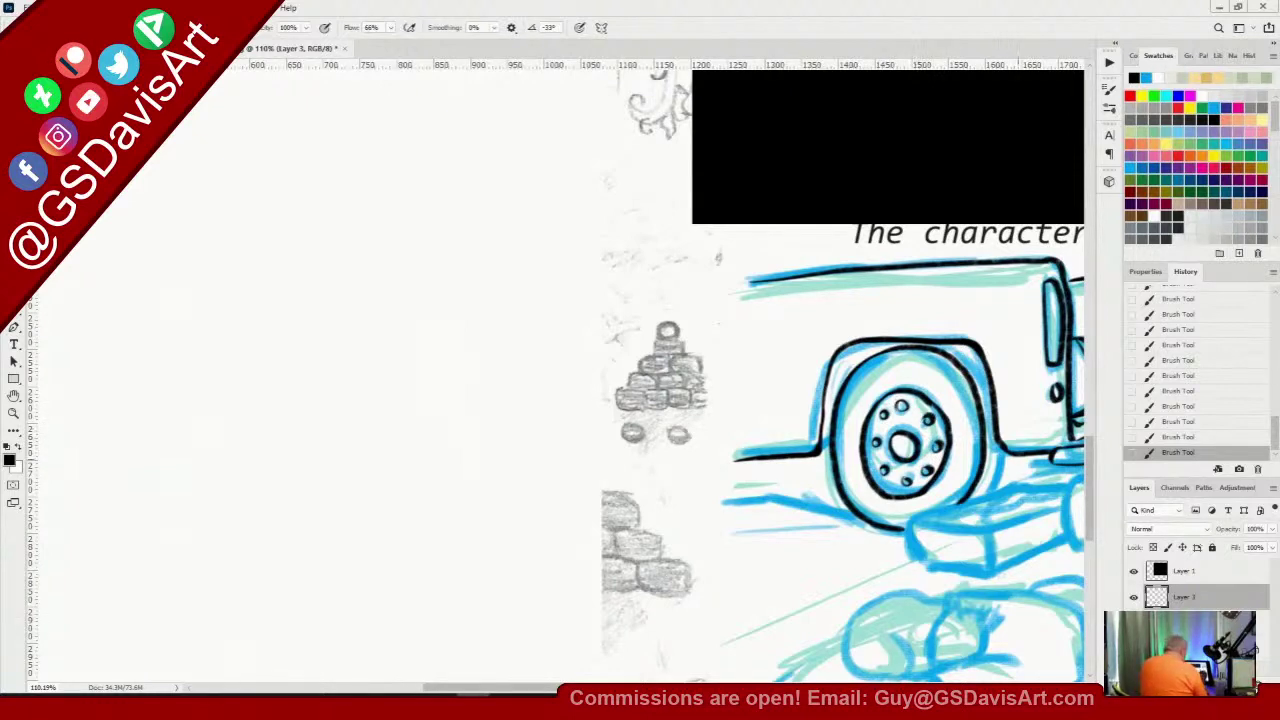
drag(908, 522, 922, 563)
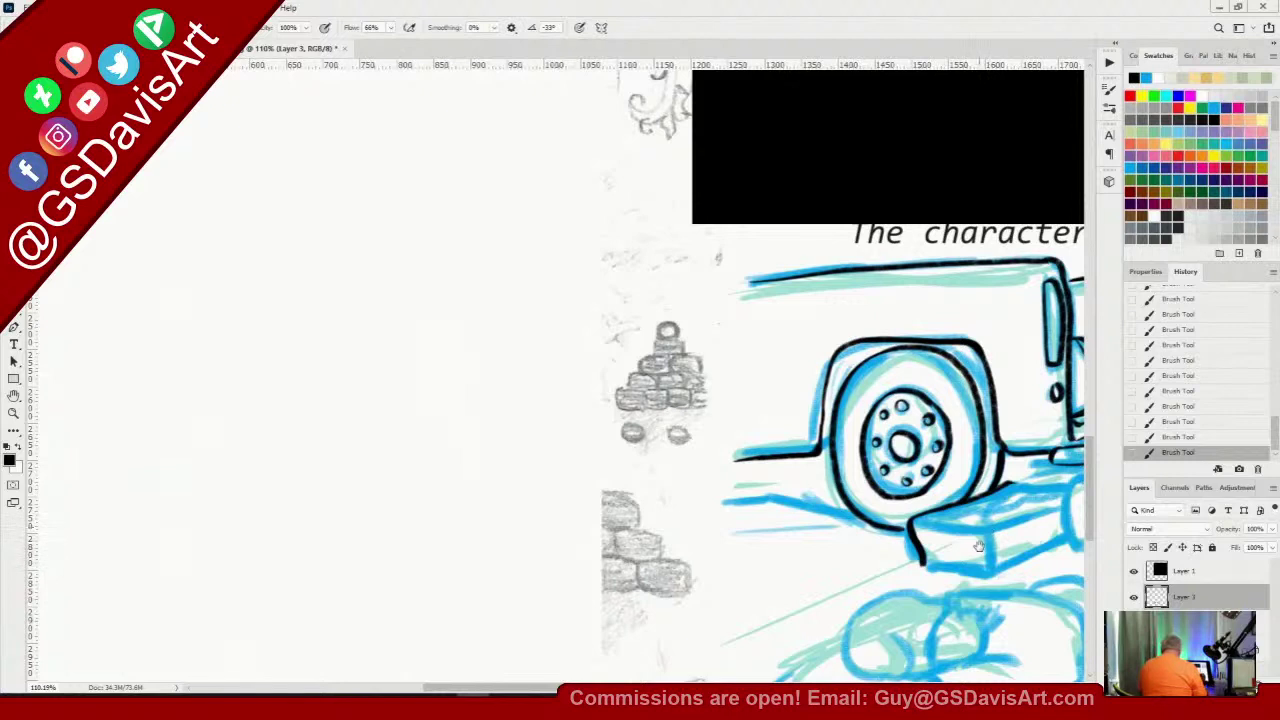
Fill the gap between the wheel arch and the tyre's upper front side with solid black shadow
drag(978, 545, 736, 518)
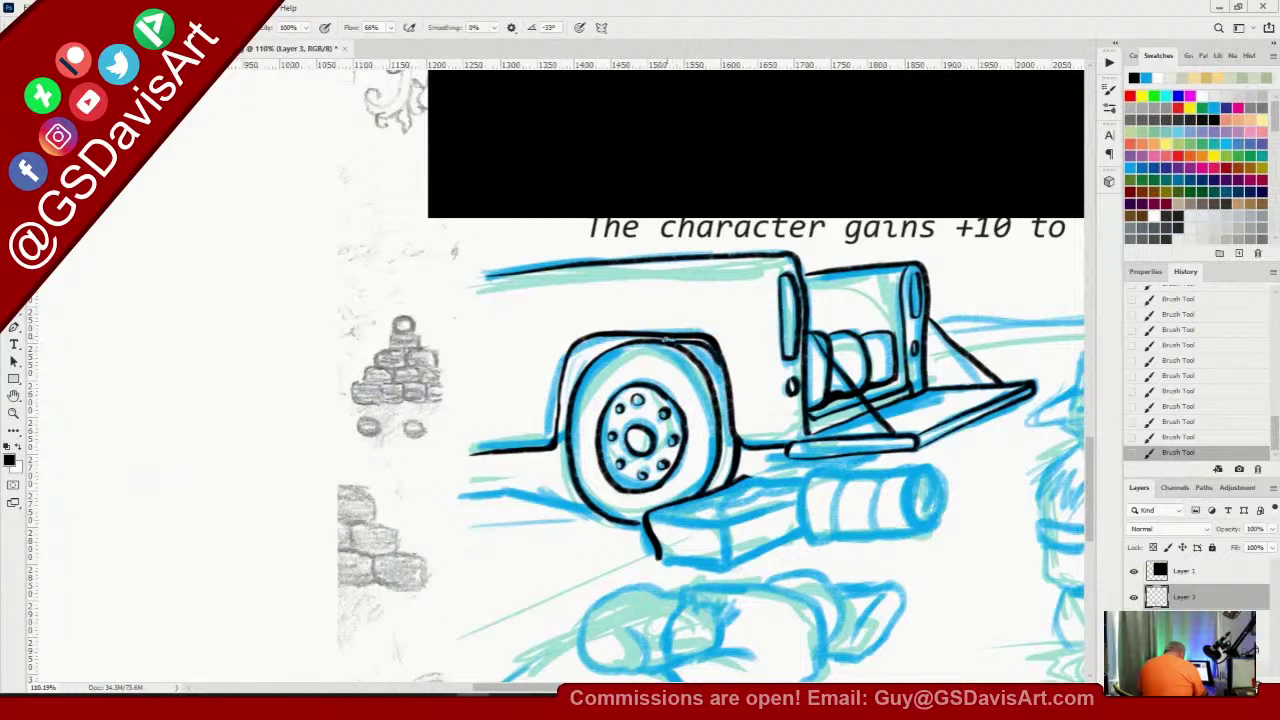
drag(665, 340, 705, 342)
mouse_move(578, 346)
mouse_down()
mouse_move(562, 398)
mouse_move(588, 356)
mouse_move(664, 340)
mouse_move(578, 350)
mouse_move(600, 356)
mouse_up()
mouse_move(562, 398)
mouse_down()
mouse_move(558, 440)
mouse_move(570, 391)
mouse_up()
drag(570, 391, 564, 438)
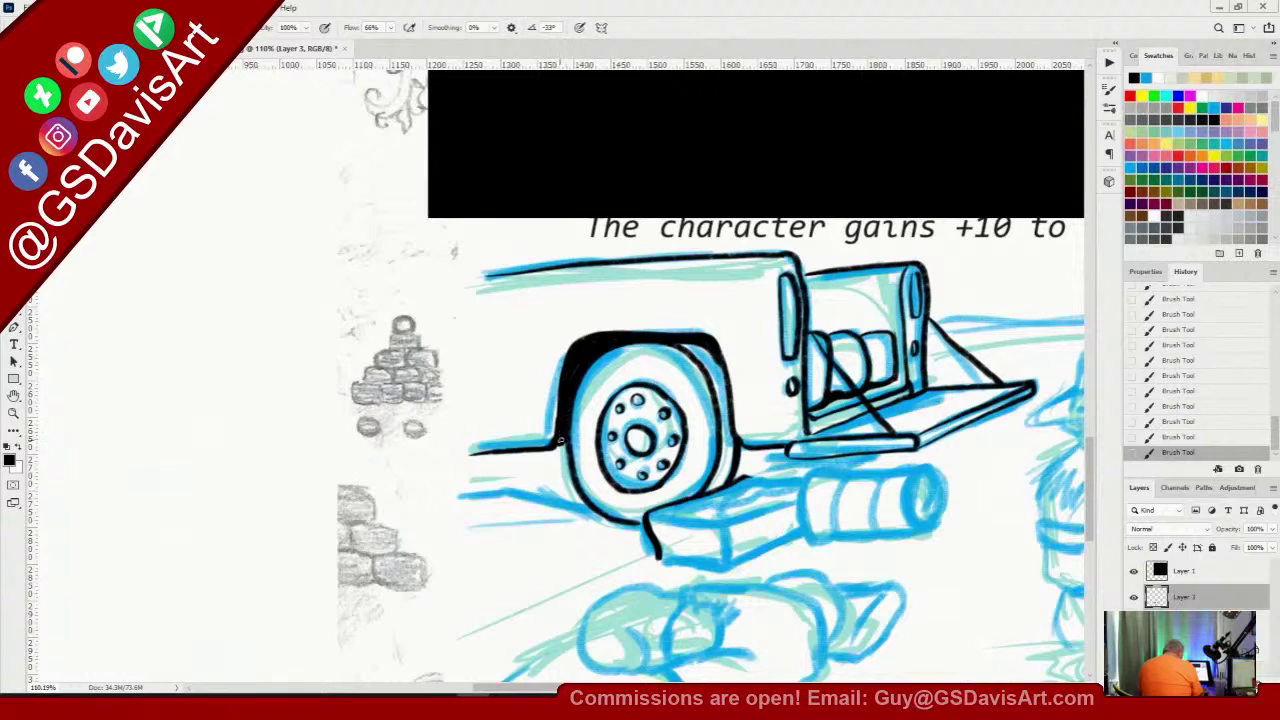
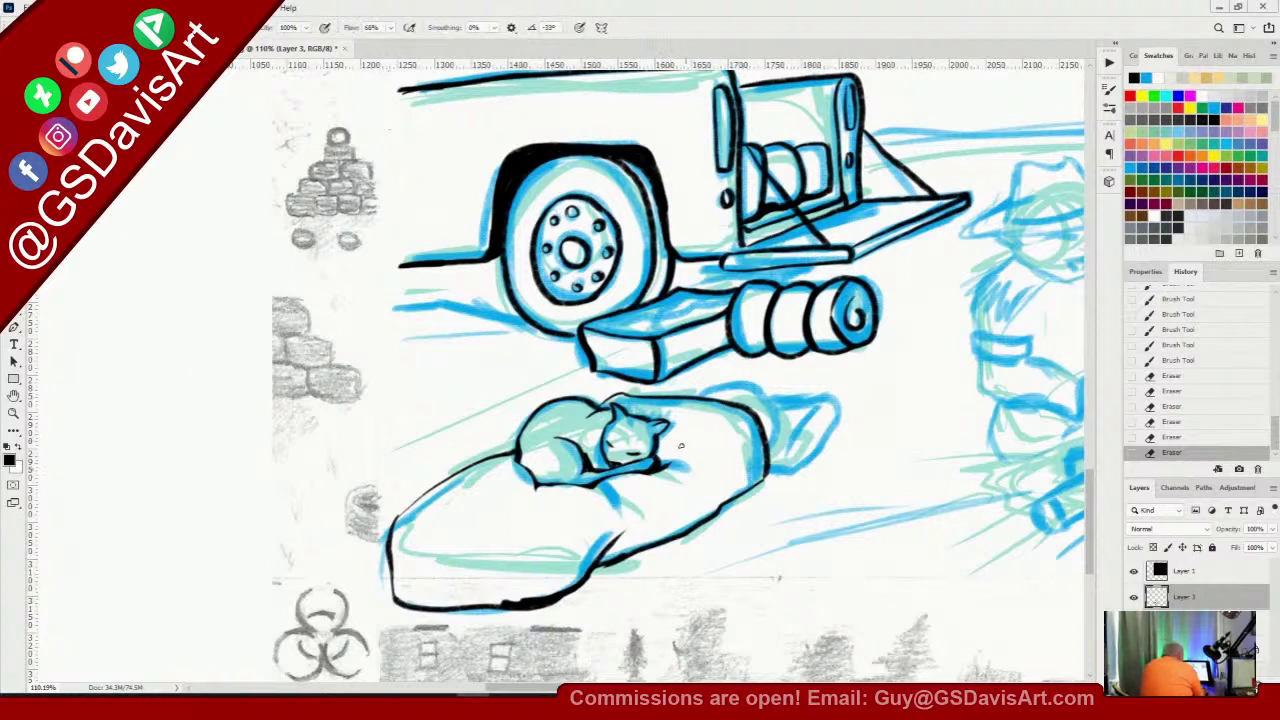
Ink spiky black shadows beside the sleeping cat's head and strengthen the outline around its rear
mouse_move(660, 444)
mouse_down()
mouse_move(689, 426)
mouse_move(653, 470)
mouse_up()
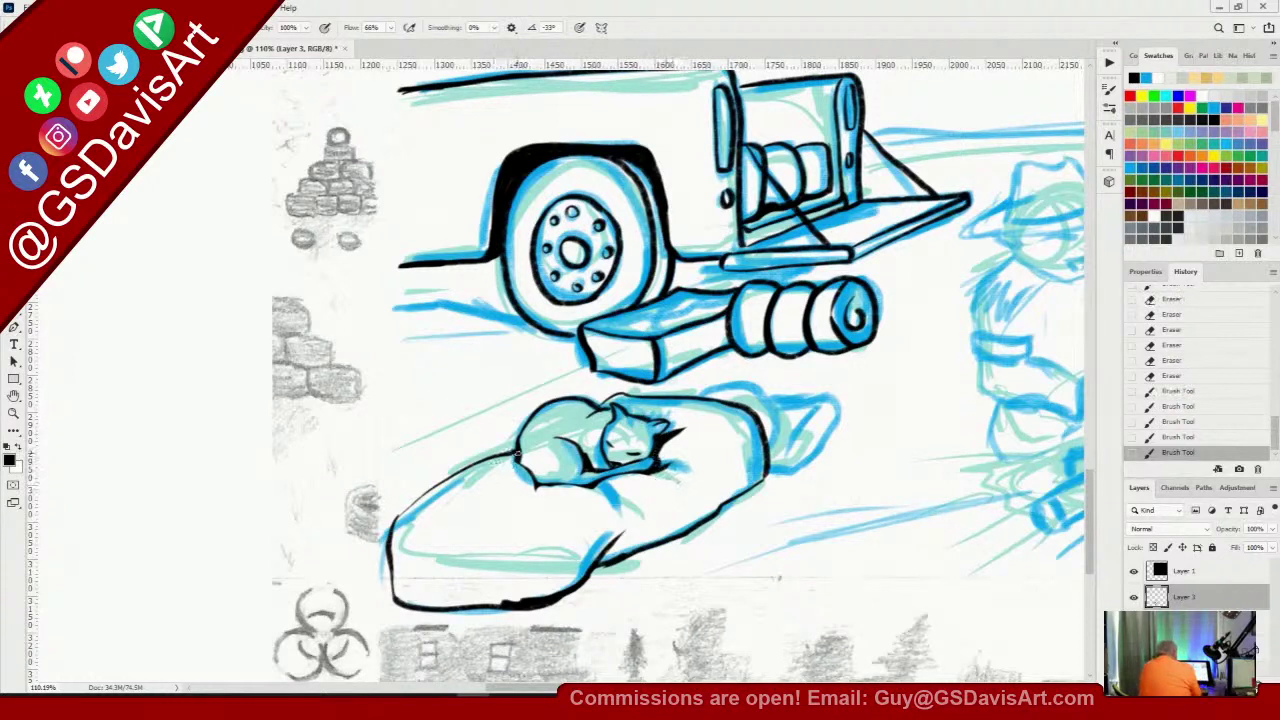
drag(516, 456, 538, 487)
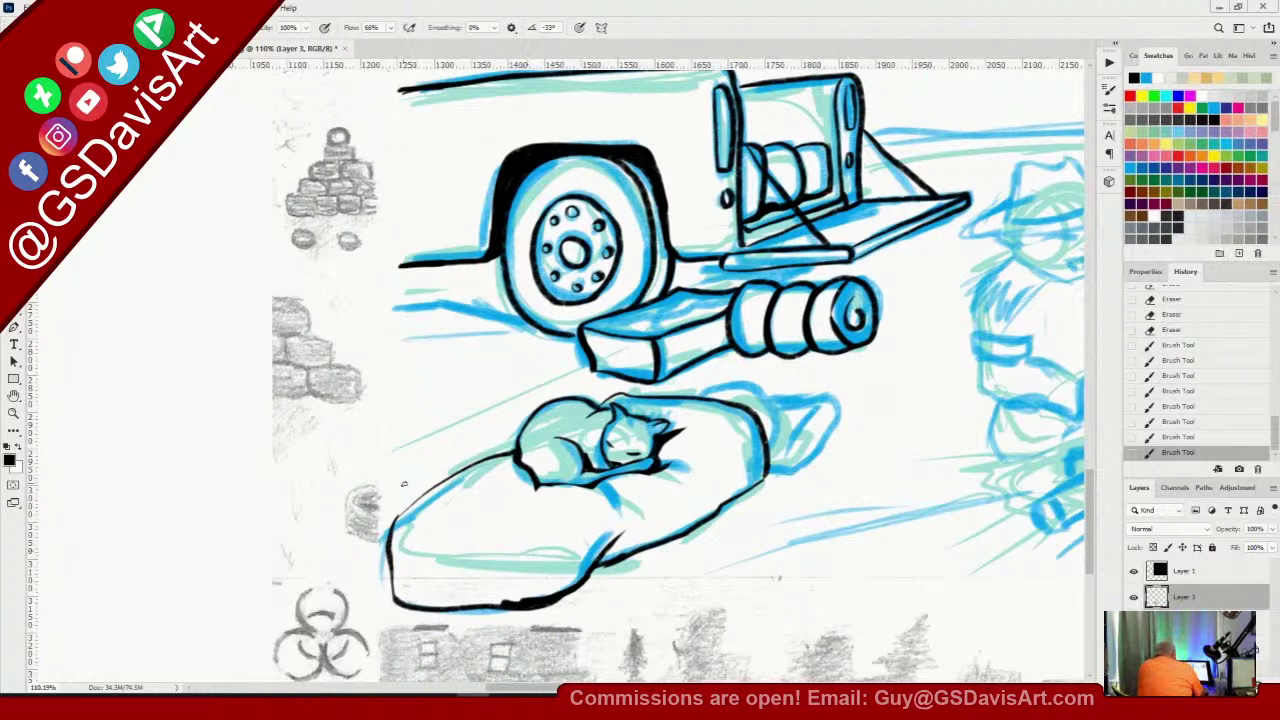
Ink a rounded form behind the sleeping bag and cat, adding a pointed flap on top and an inner fold line
mouse_move(395, 482)
mouse_down()
mouse_move(421, 494)
mouse_move(400, 414)
mouse_move(510, 377)
mouse_move(544, 390)
mouse_up()
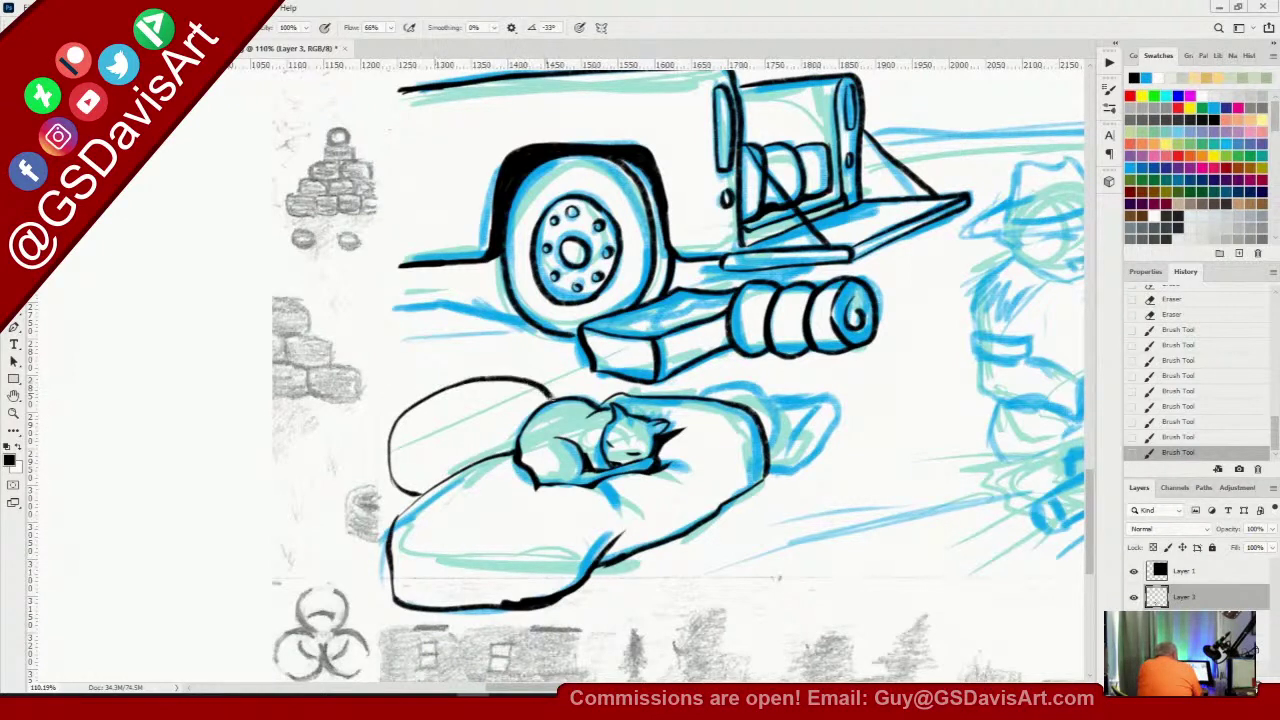
drag(448, 388, 513, 381)
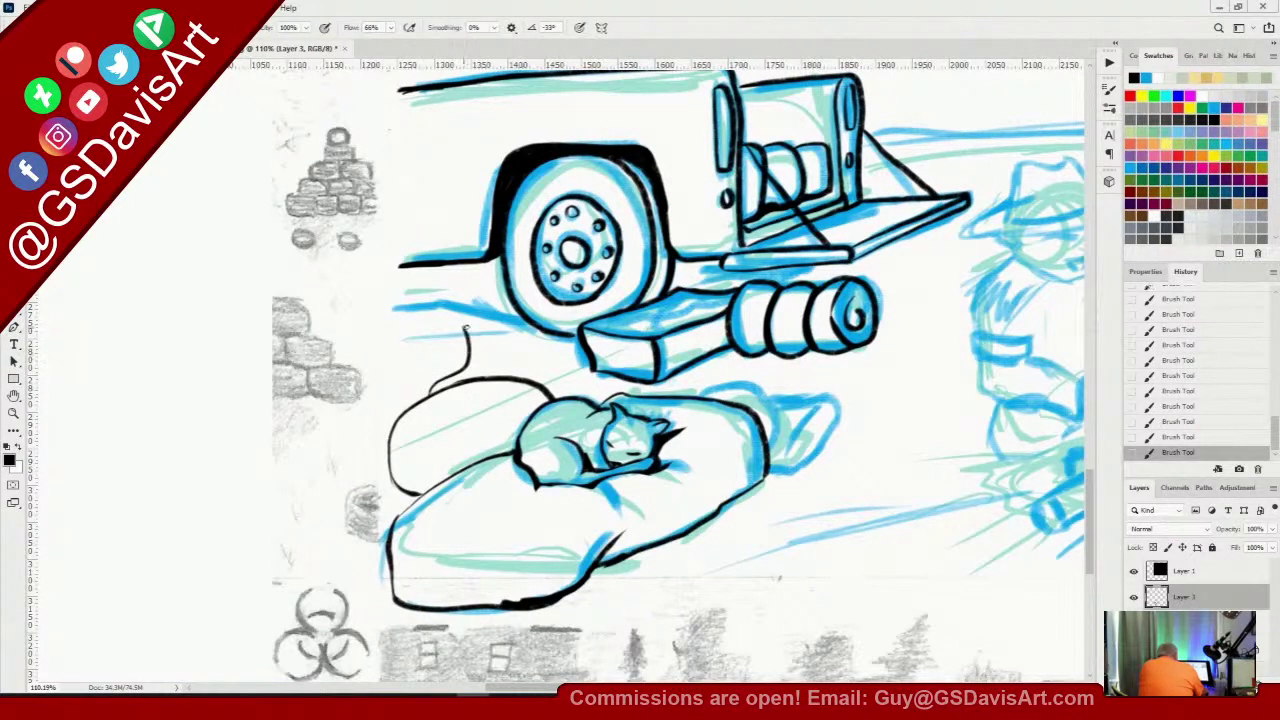
mouse_move(464, 327)
mouse_down()
mouse_move(504, 364)
mouse_move(491, 359)
mouse_move(546, 392)
mouse_up()
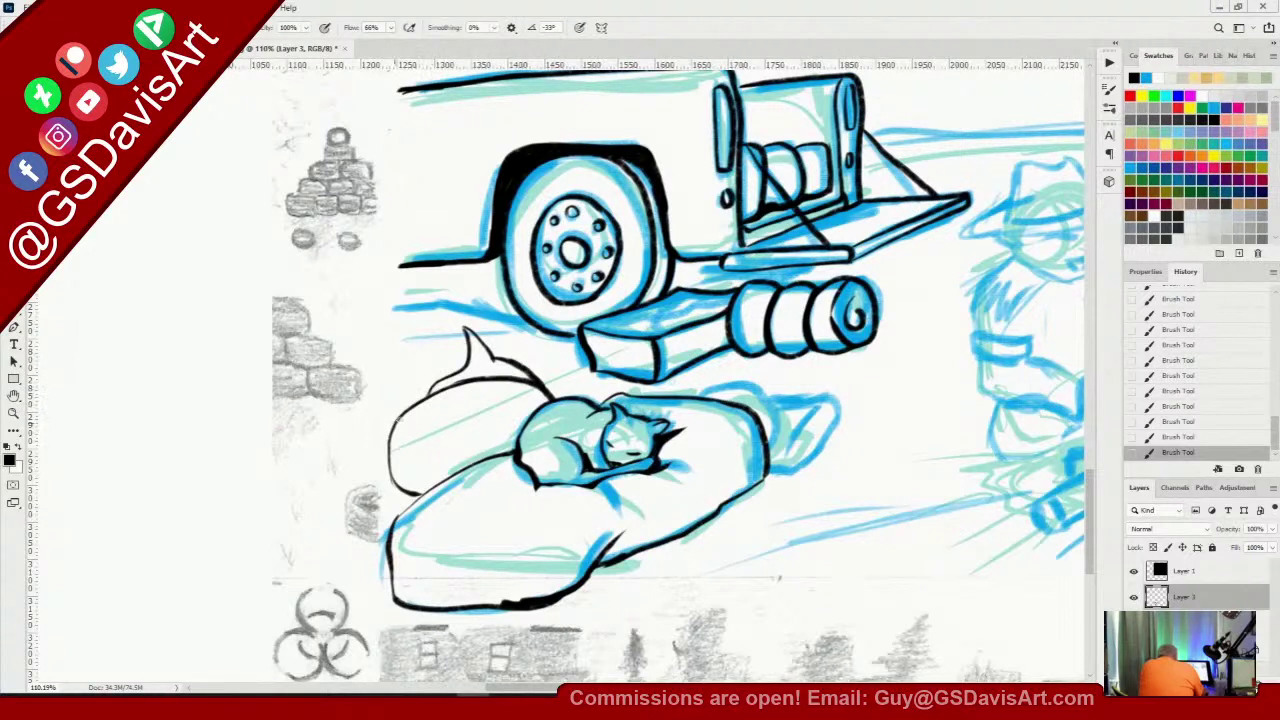
drag(395, 424, 504, 381)
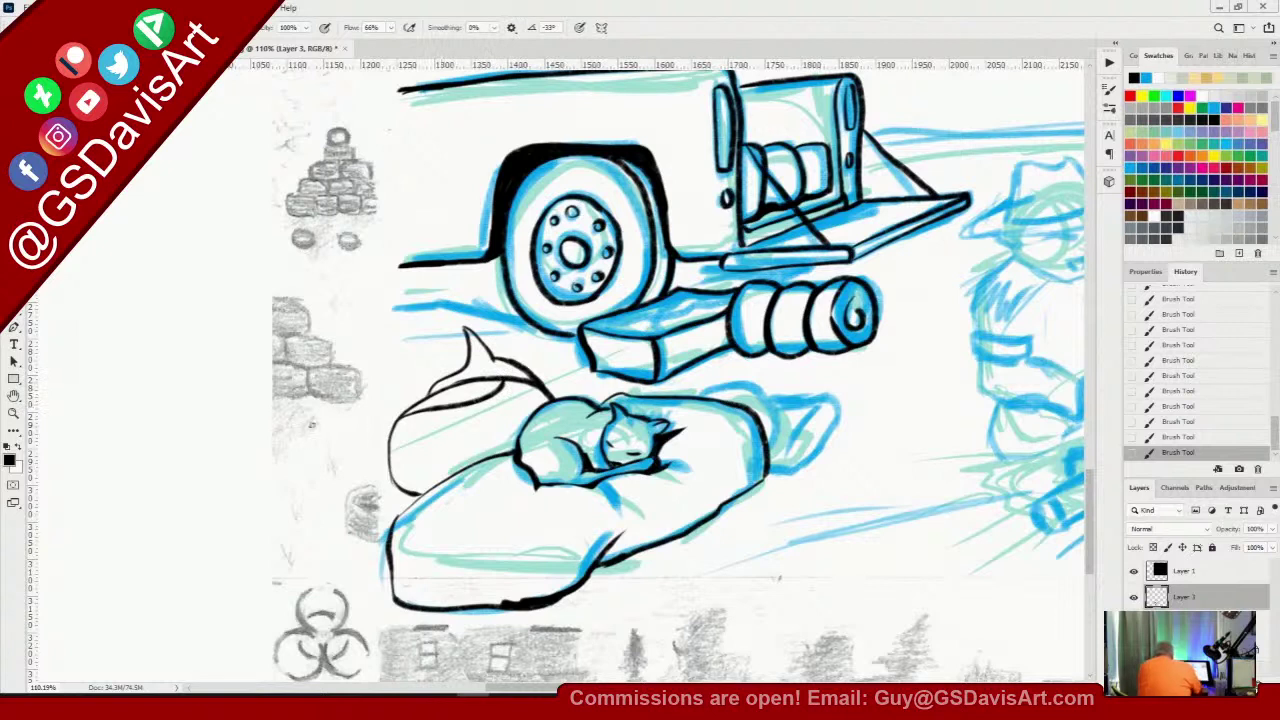
Erase the inner fold line behind the sleeping bag, then ink a second pointed ear and a rounder front outline
key(e)
mouse_move(420, 399)
mouse_down()
mouse_move(405, 414)
mouse_move(490, 378)
mouse_move(541, 393)
mouse_move(524, 385)
mouse_up()
drag(524, 384, 545, 402)
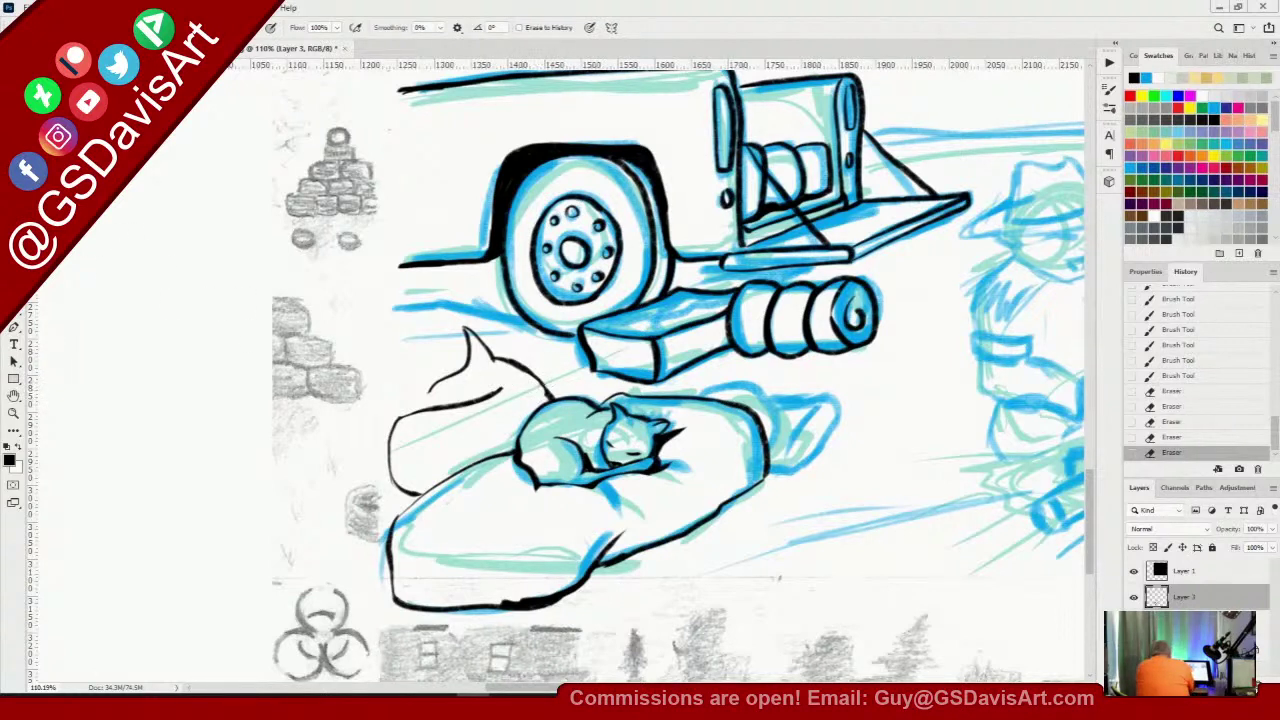
key(b)
mouse_move(434, 384)
mouse_down()
mouse_move(425, 410)
mouse_move(430, 342)
mouse_move(470, 362)
mouse_move(452, 376)
mouse_up()
drag(446, 364, 456, 378)
mouse_move(394, 428)
mouse_down()
mouse_move(430, 404)
mouse_move(383, 446)
mouse_move(378, 480)
mouse_move(398, 522)
mouse_up()
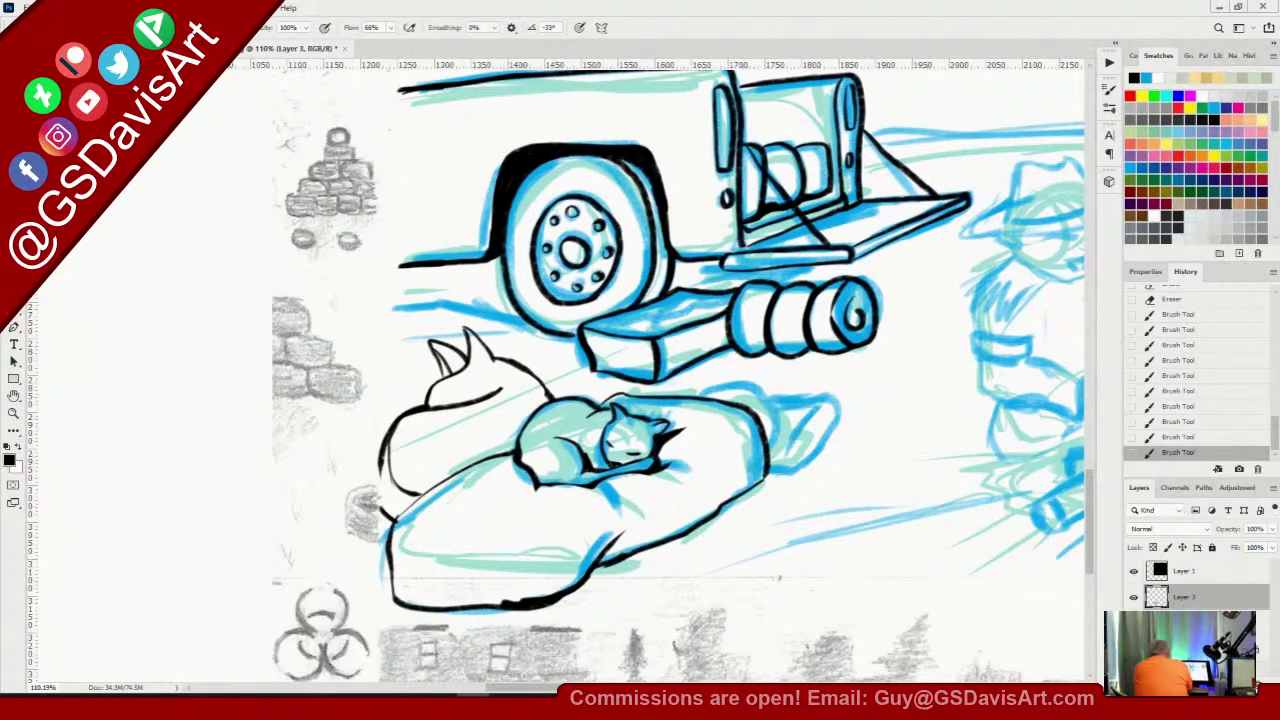
Erase the curve crossing the eared head behind the sleeping bag and re-ink its face, muzzle and jaw line
key(e)
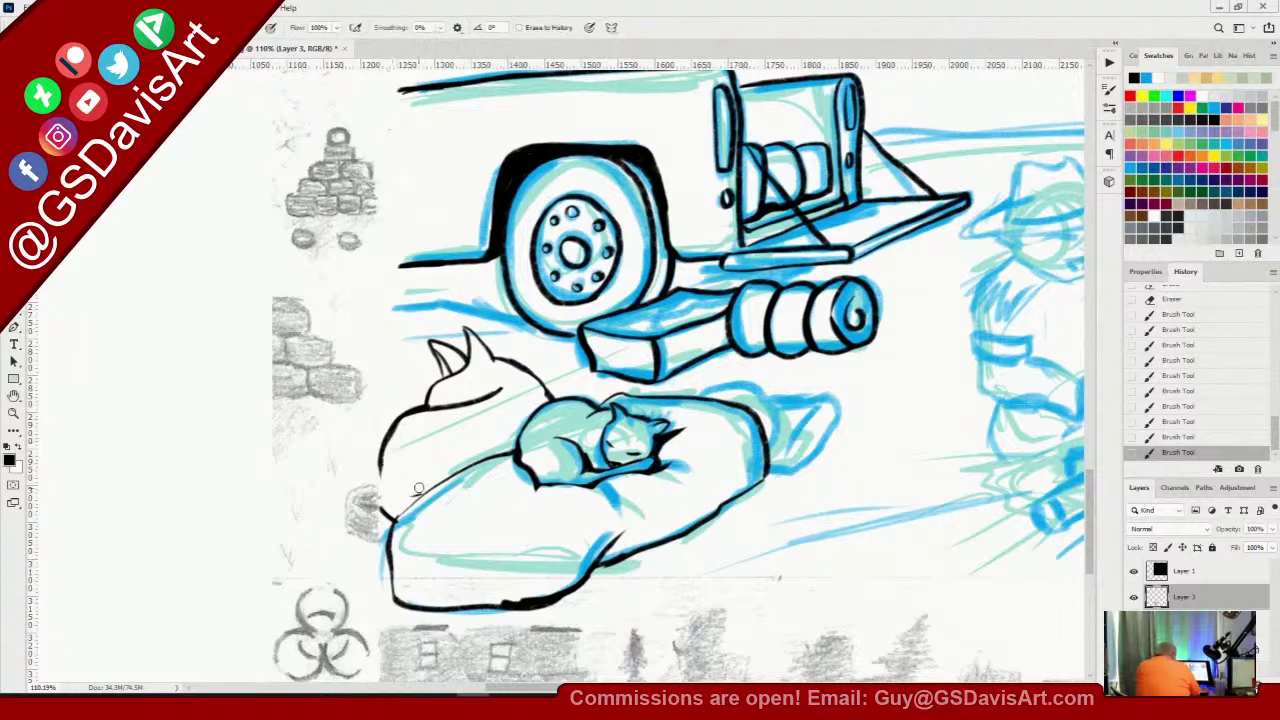
mouse_move(395, 426)
mouse_down()
mouse_move(469, 403)
mouse_move(396, 430)
mouse_move(498, 389)
mouse_up()
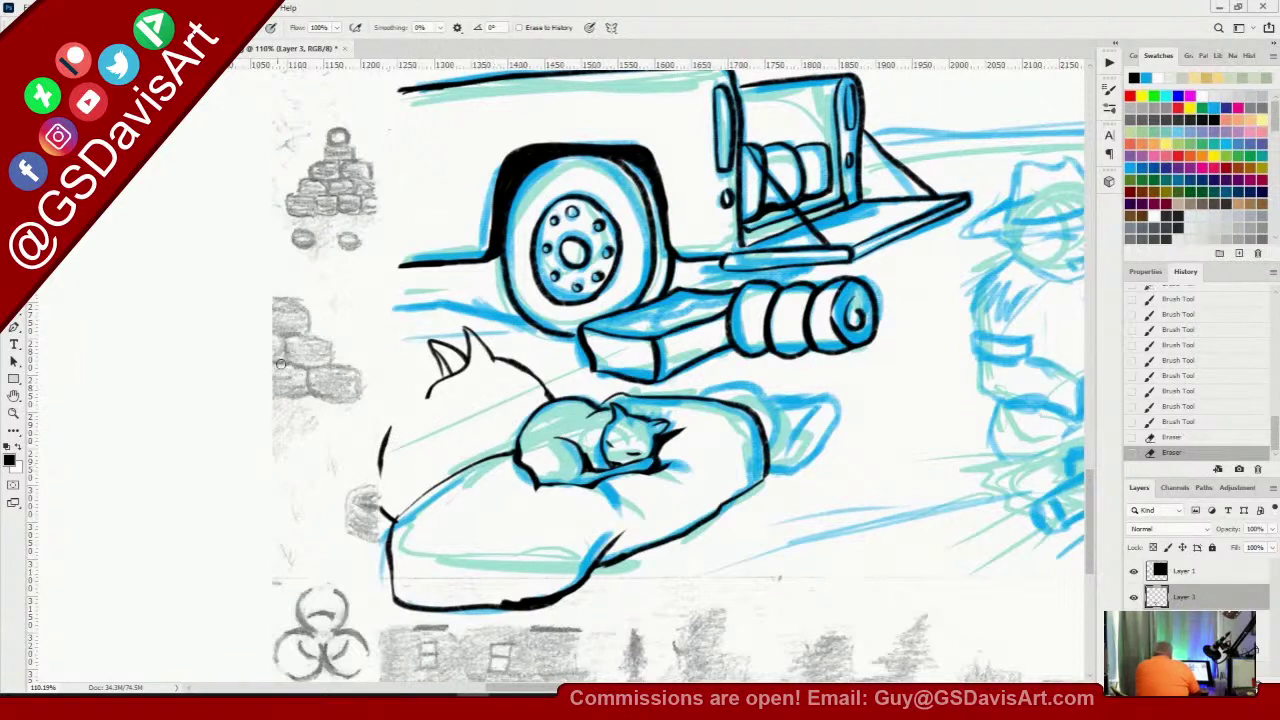
mouse_move(399, 424)
mouse_down()
mouse_move(389, 456)
mouse_move(400, 426)
mouse_move(506, 397)
mouse_up()
key(b)
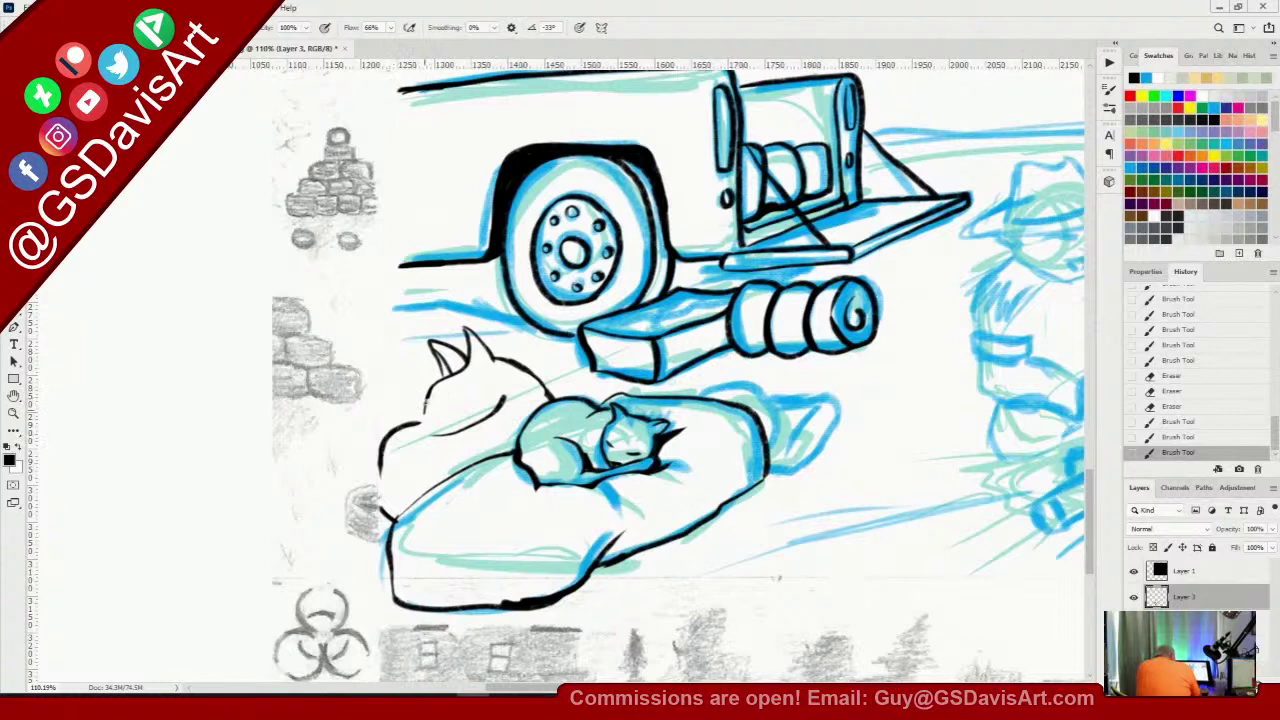
drag(425, 406, 424, 418)
mouse_move(440, 383)
mouse_down()
mouse_move(424, 421)
mouse_move(450, 434)
mouse_move(487, 413)
mouse_up()
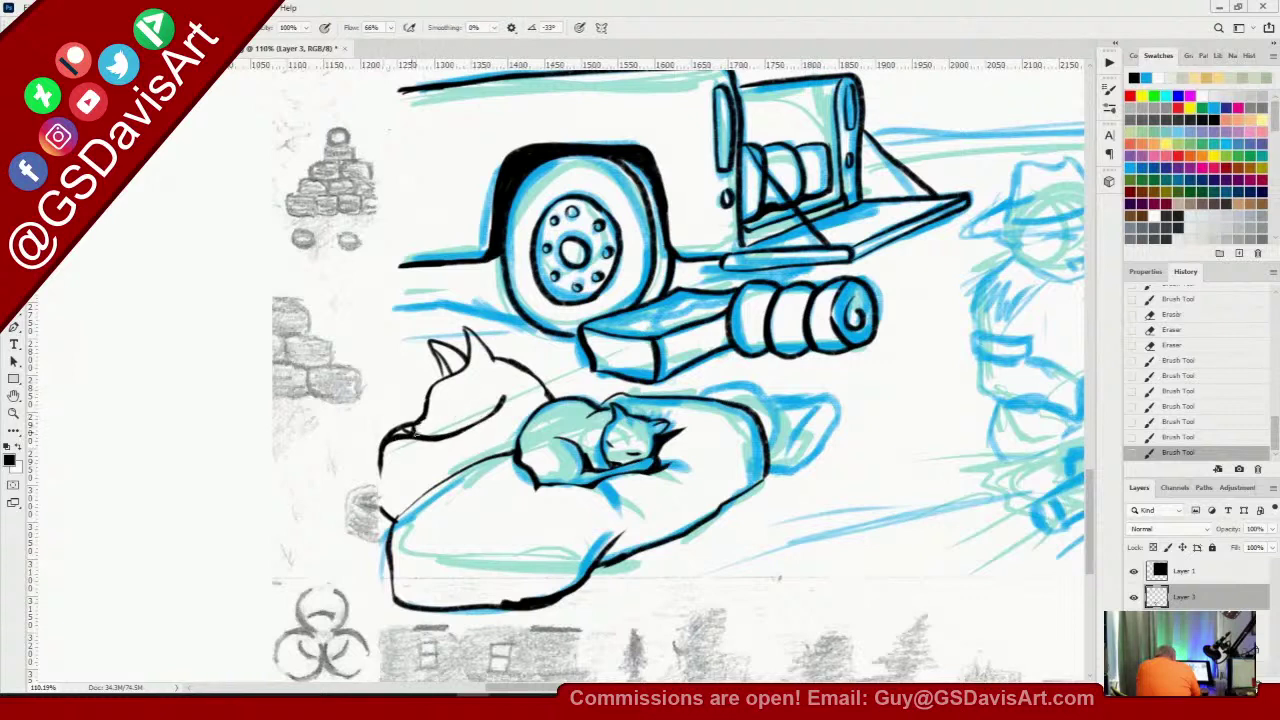
drag(417, 432, 433, 447)
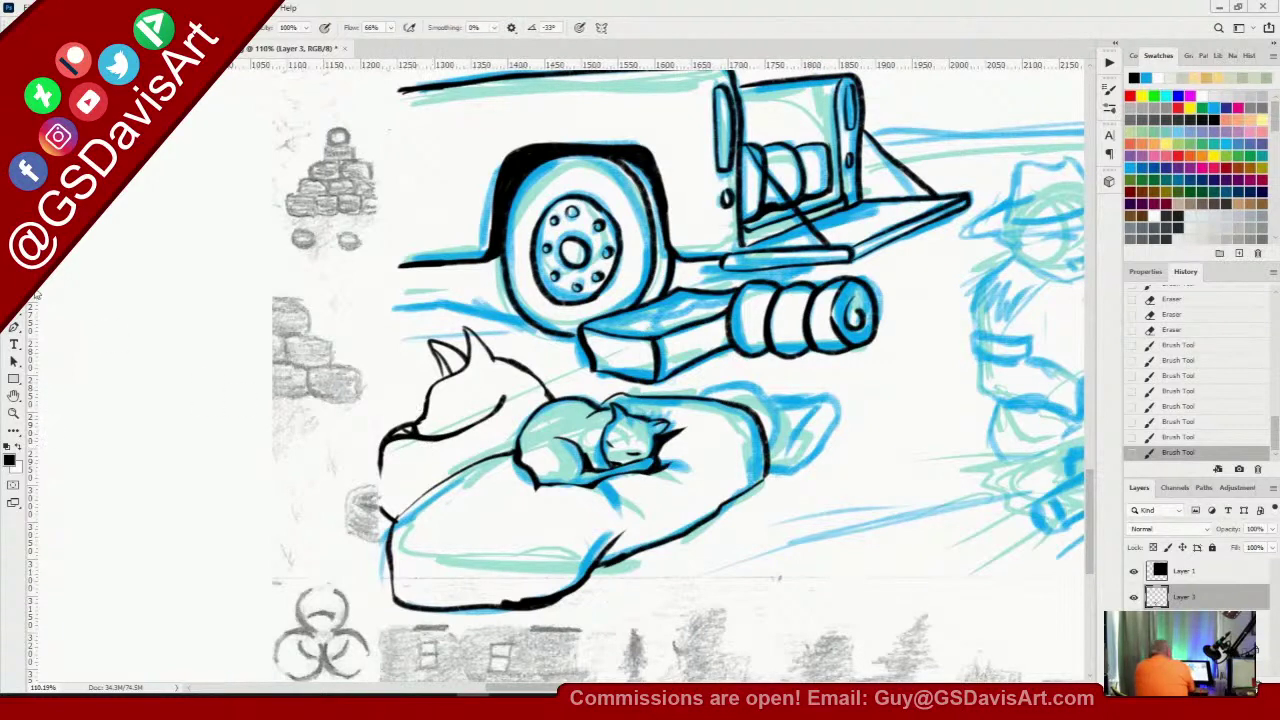
Clean up the dog's muzzle tip, strengthen the jaw line and ink a small closed eye
key(e)
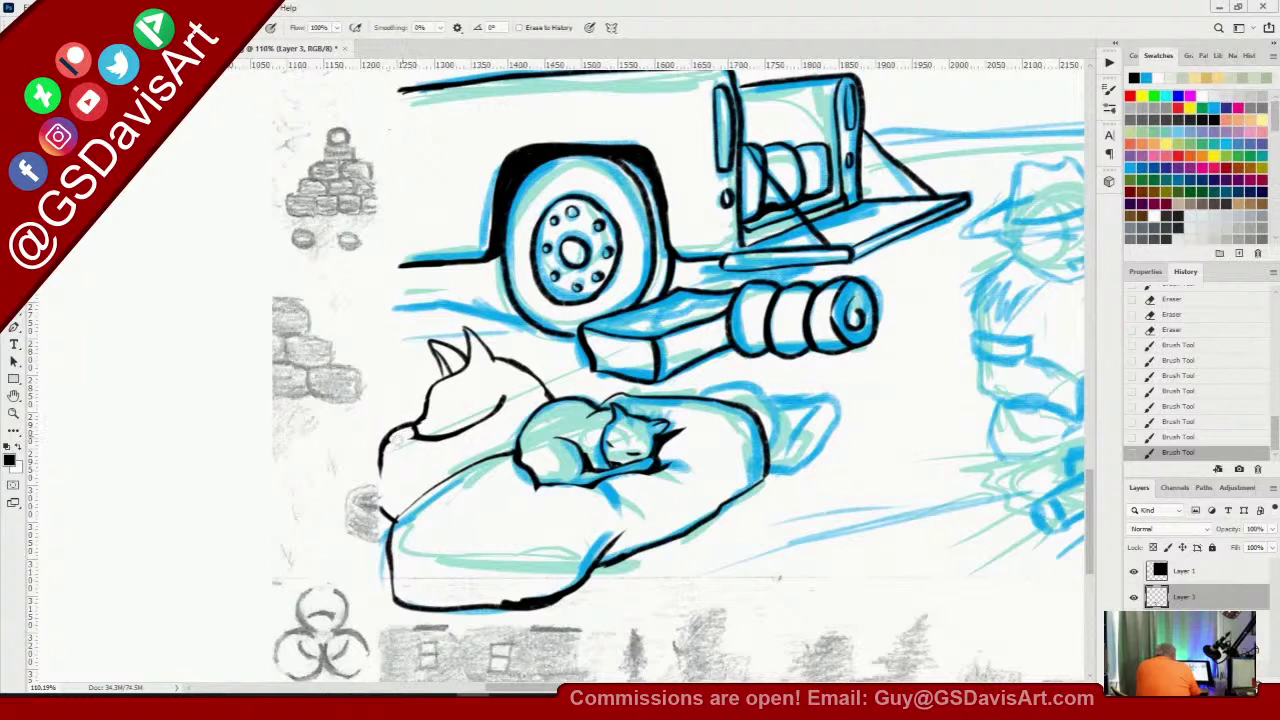
mouse_move(400, 436)
mouse_down()
mouse_move(430, 410)
mouse_move(403, 452)
mouse_move(432, 392)
mouse_move(429, 461)
mouse_move(390, 446)
mouse_move(423, 438)
mouse_up()
key(b)
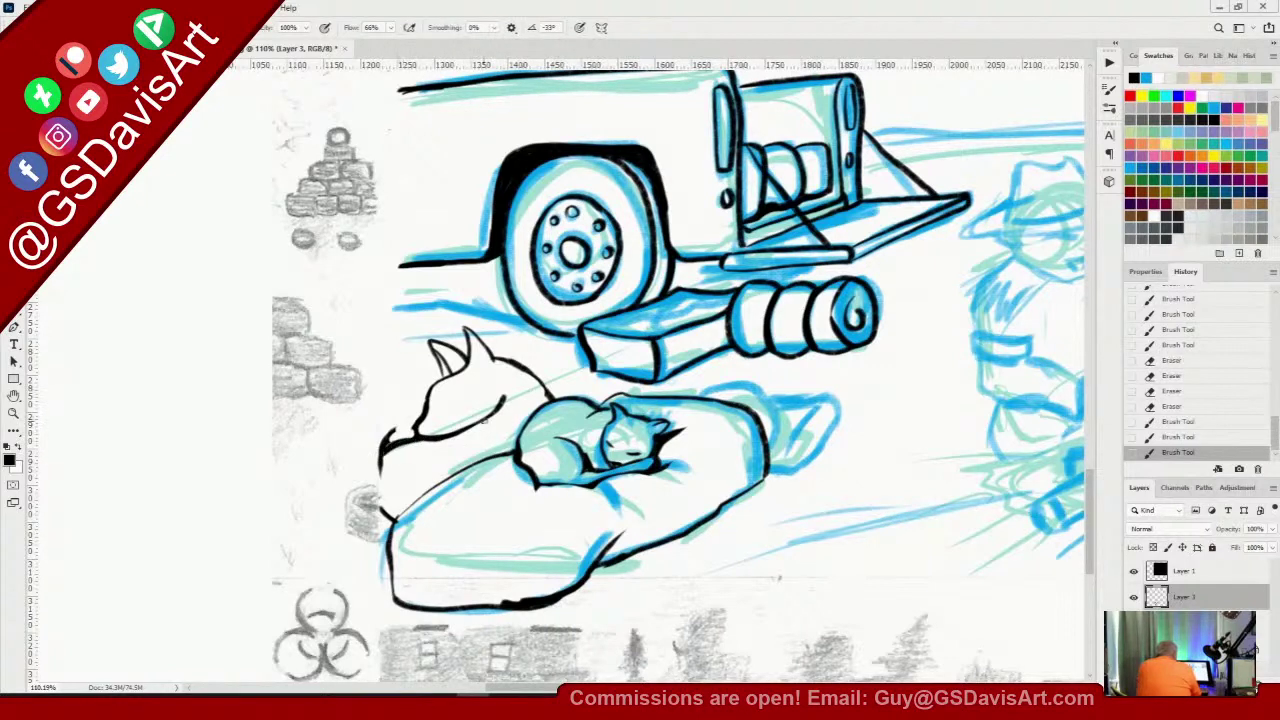
drag(504, 397, 492, 414)
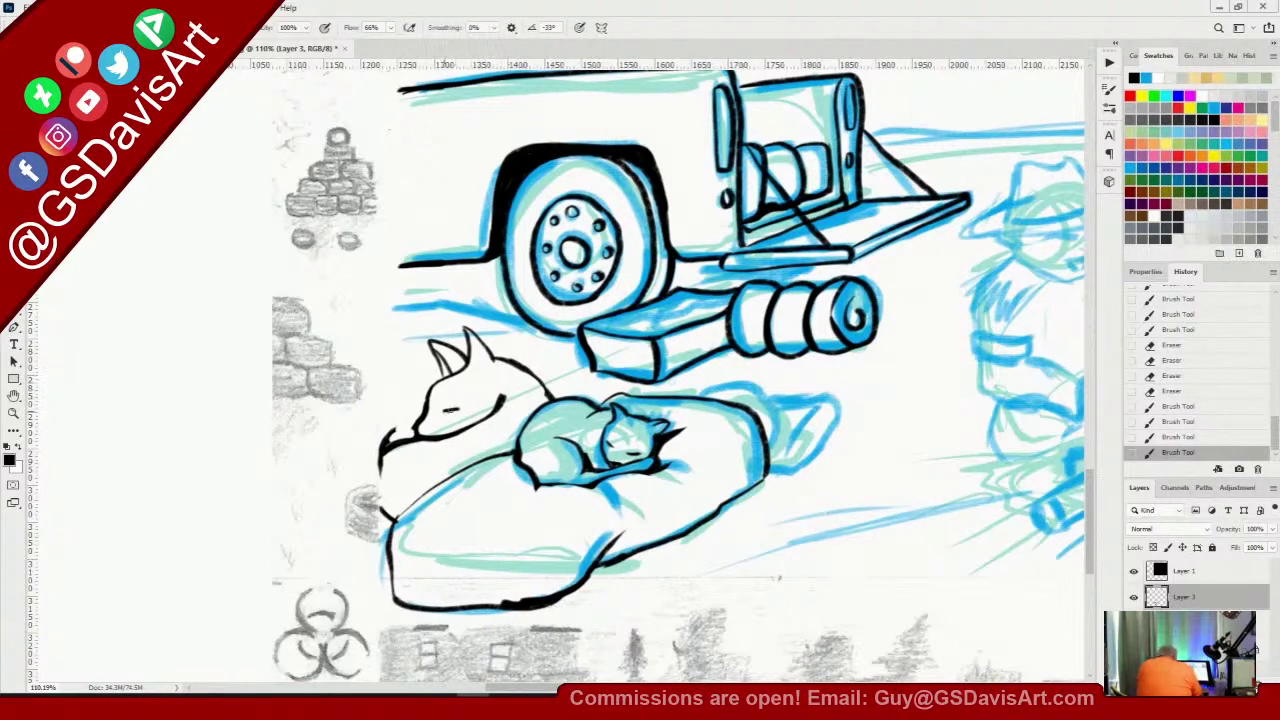
mouse_move(443, 410)
mouse_down()
mouse_move(458, 408)
mouse_move(386, 446)
mouse_up()
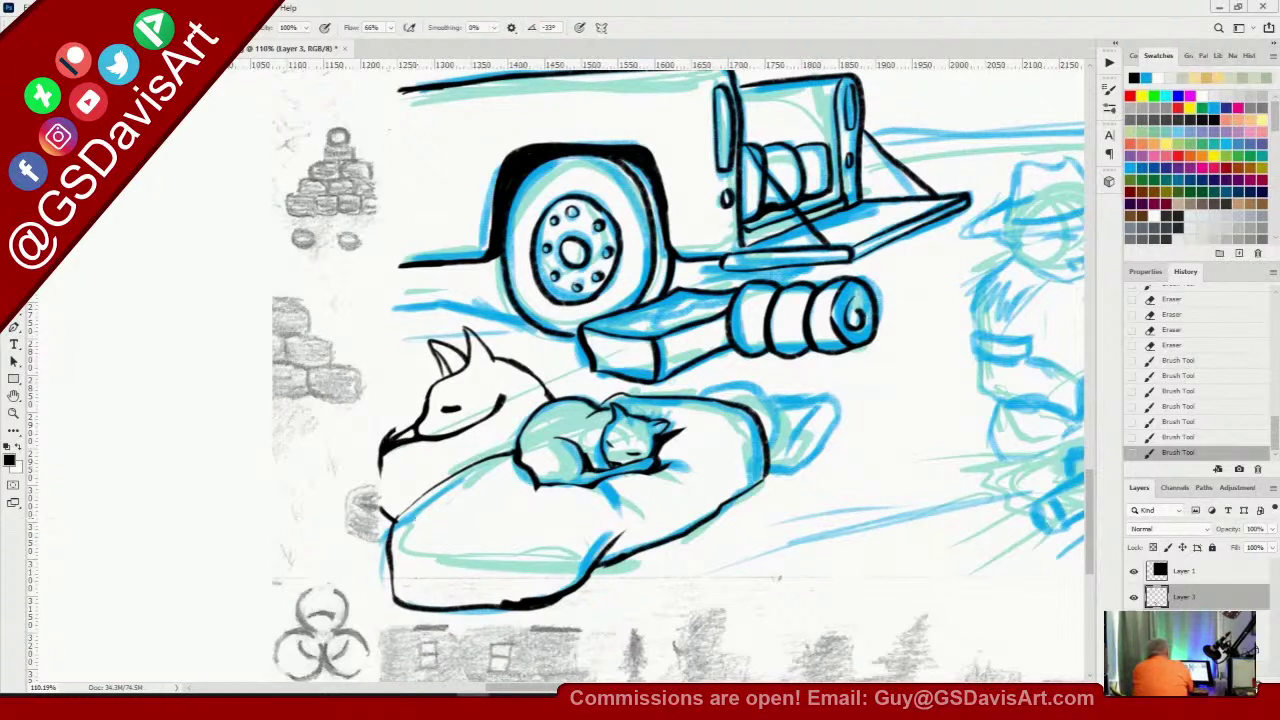
Erase the dog's head, ears and upper body outline behind the sleeping bag
key(e)
mouse_move(450, 337)
mouse_down()
mouse_move(430, 360)
mouse_move(445, 372)
mouse_move(428, 412)
mouse_move(440, 432)
mouse_move(498, 402)
mouse_move(391, 443)
mouse_move(452, 433)
mouse_up()
drag(484, 353, 549, 388)
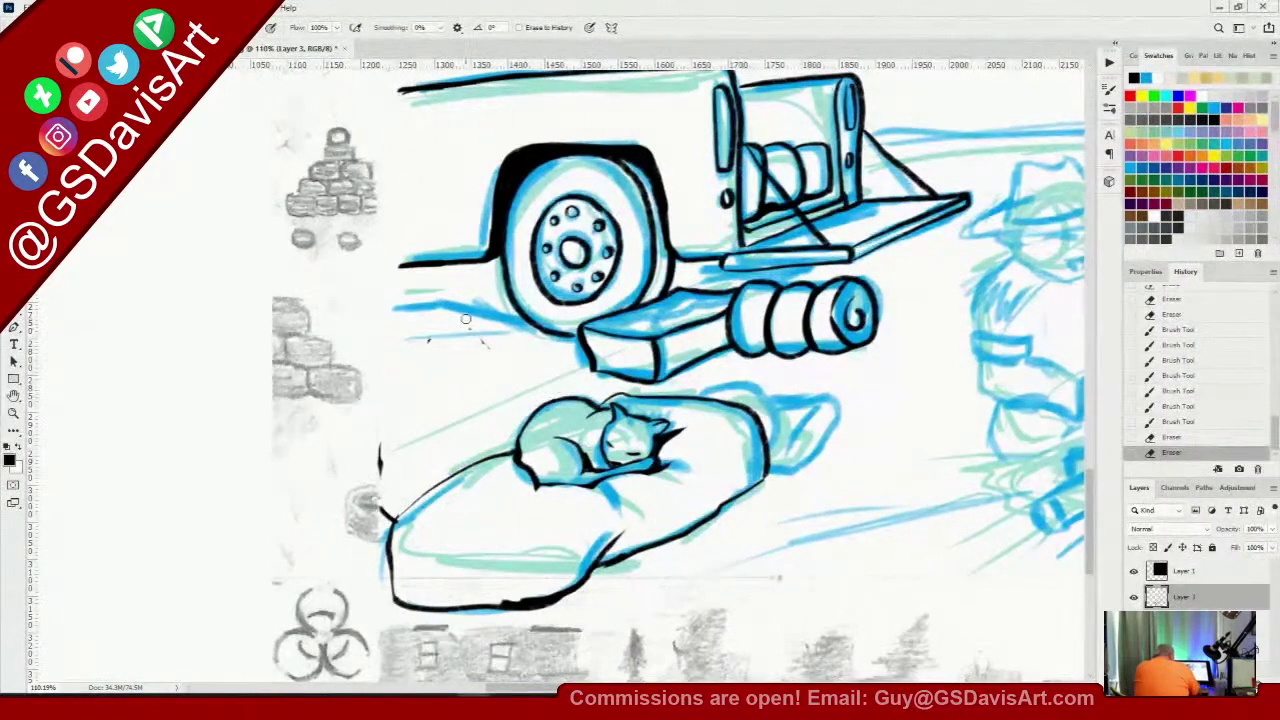
mouse_move(467, 320)
mouse_down()
mouse_move(482, 339)
mouse_move(429, 341)
mouse_up()
drag(516, 350, 520, 395)
drag(386, 486, 391, 494)
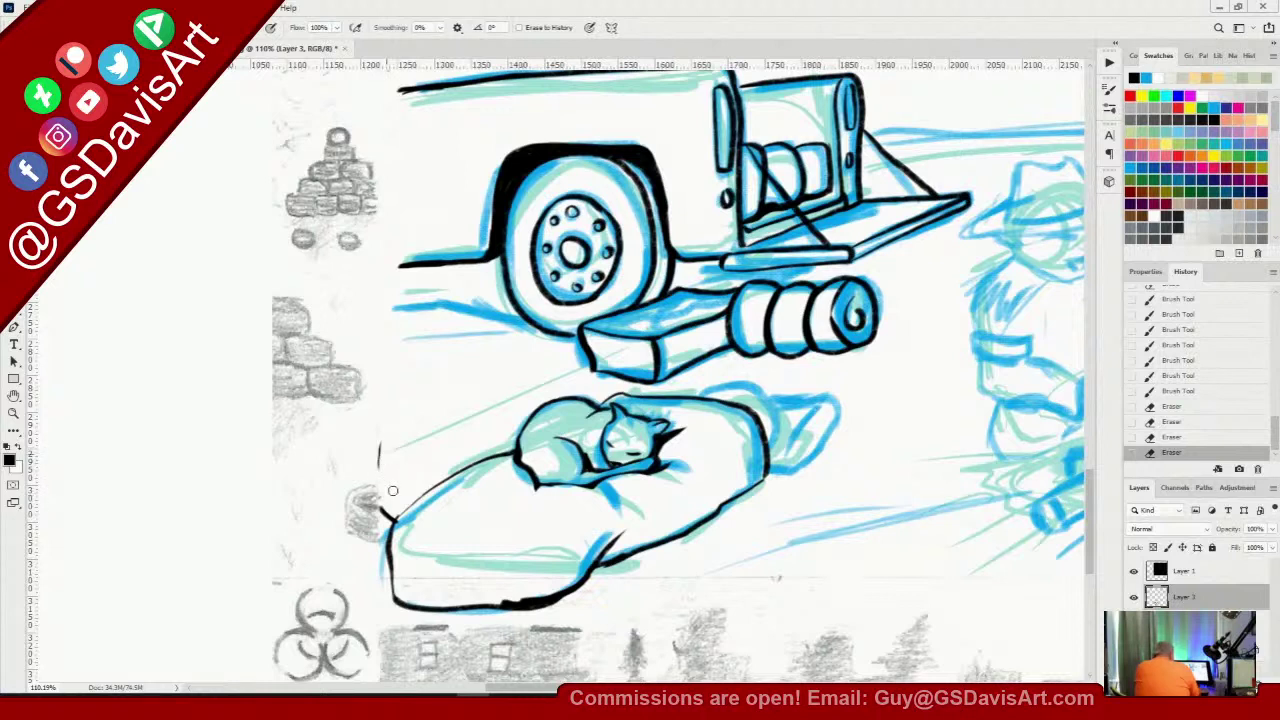
Ink a larger dog's head between the tyre and sleeping cat, with the back curve, forehead, muzzle and long jaw line
key(b)
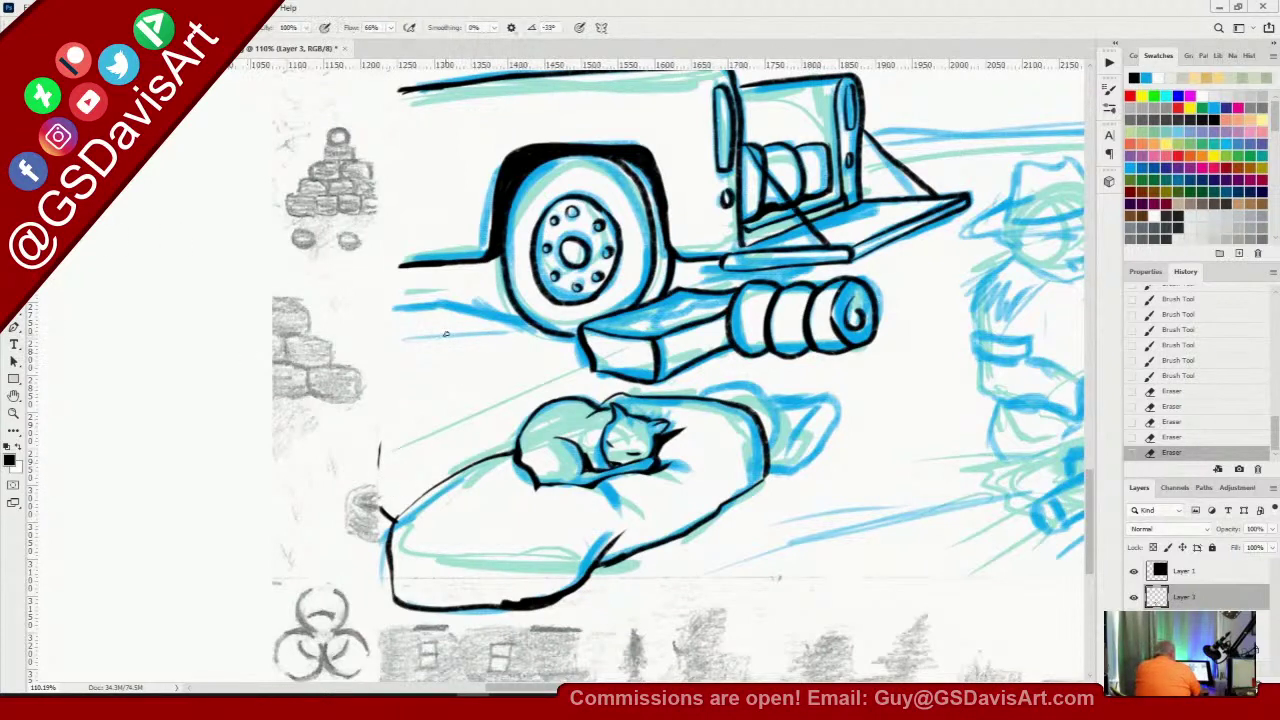
mouse_move(470, 300)
mouse_down()
mouse_move(556, 349)
mouse_move(545, 329)
mouse_move(578, 399)
mouse_up()
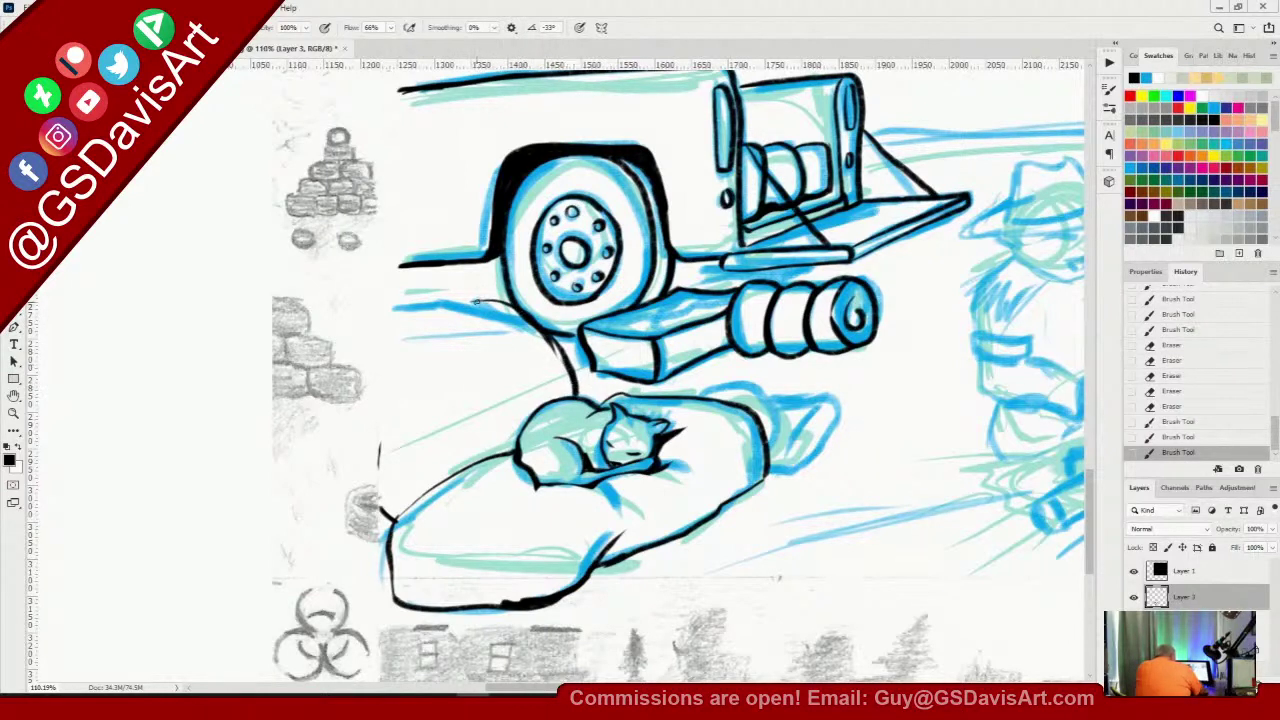
mouse_move(476, 300)
mouse_down()
mouse_move(444, 322)
mouse_move(434, 362)
mouse_move(409, 386)
mouse_up()
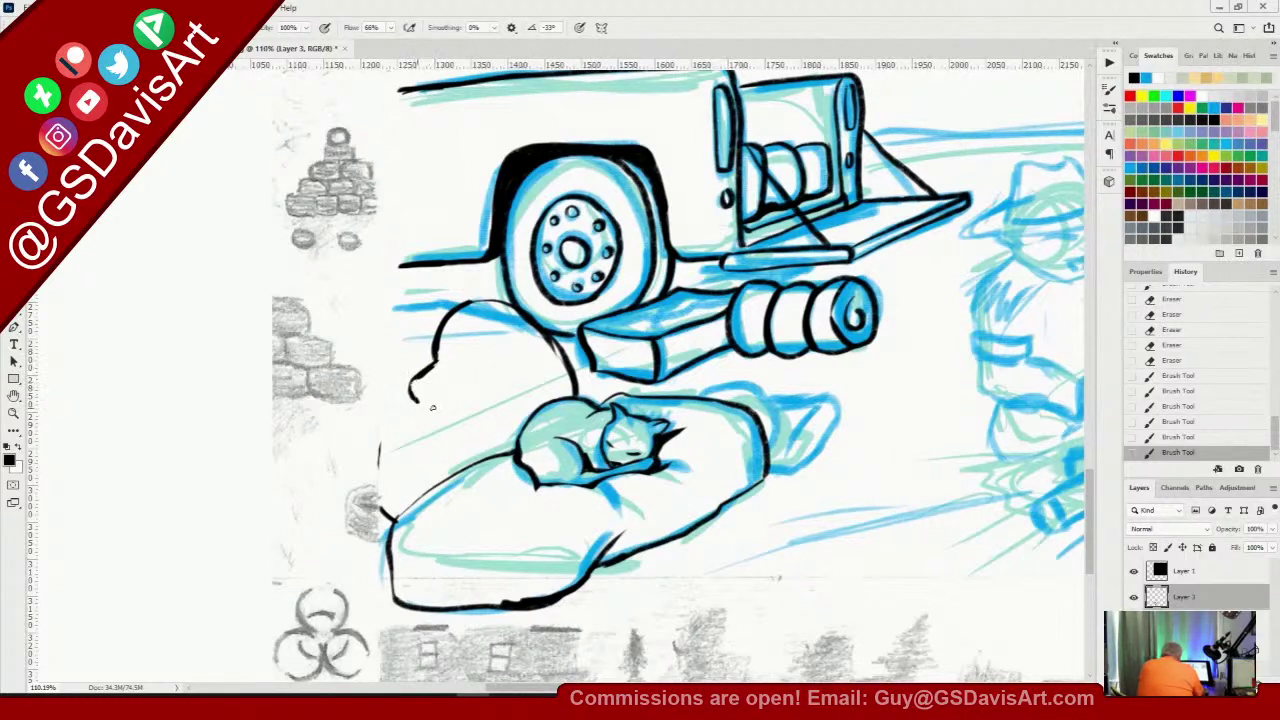
click(379, 450)
drag(380, 446, 494, 380)
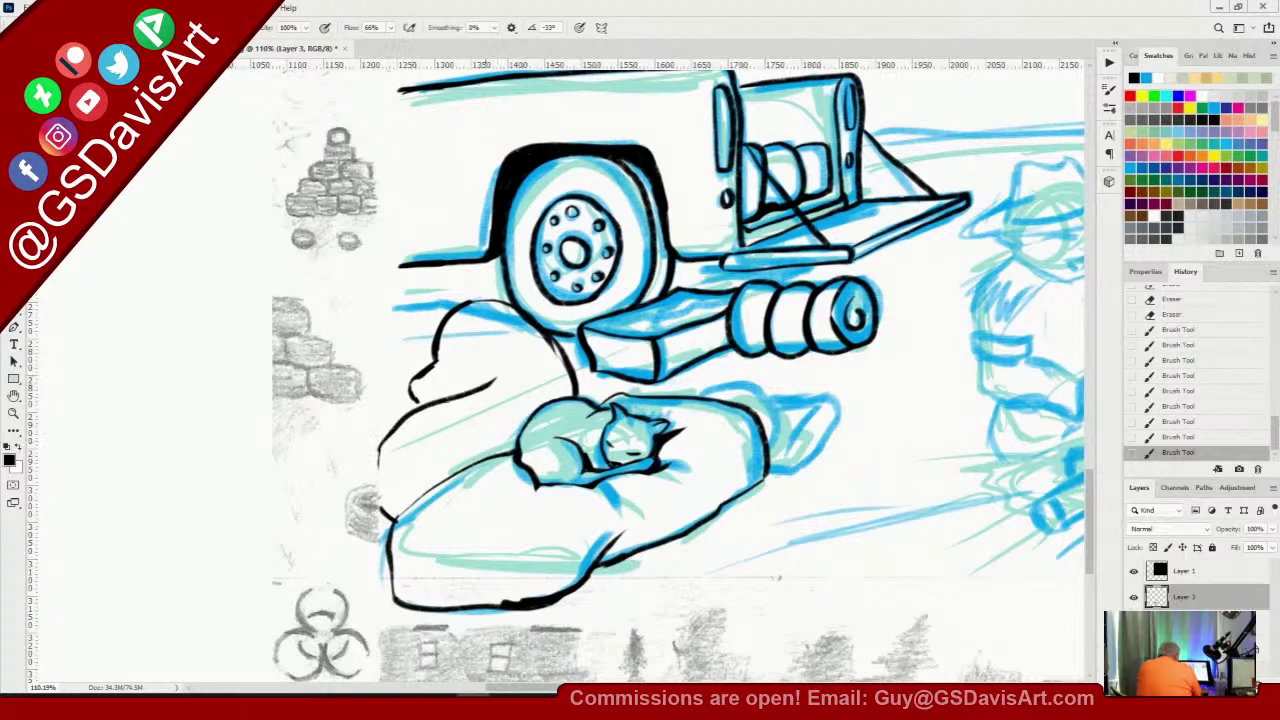
mouse_move(418, 410)
mouse_down()
mouse_move(380, 440)
mouse_move(390, 420)
mouse_move(494, 380)
mouse_up()
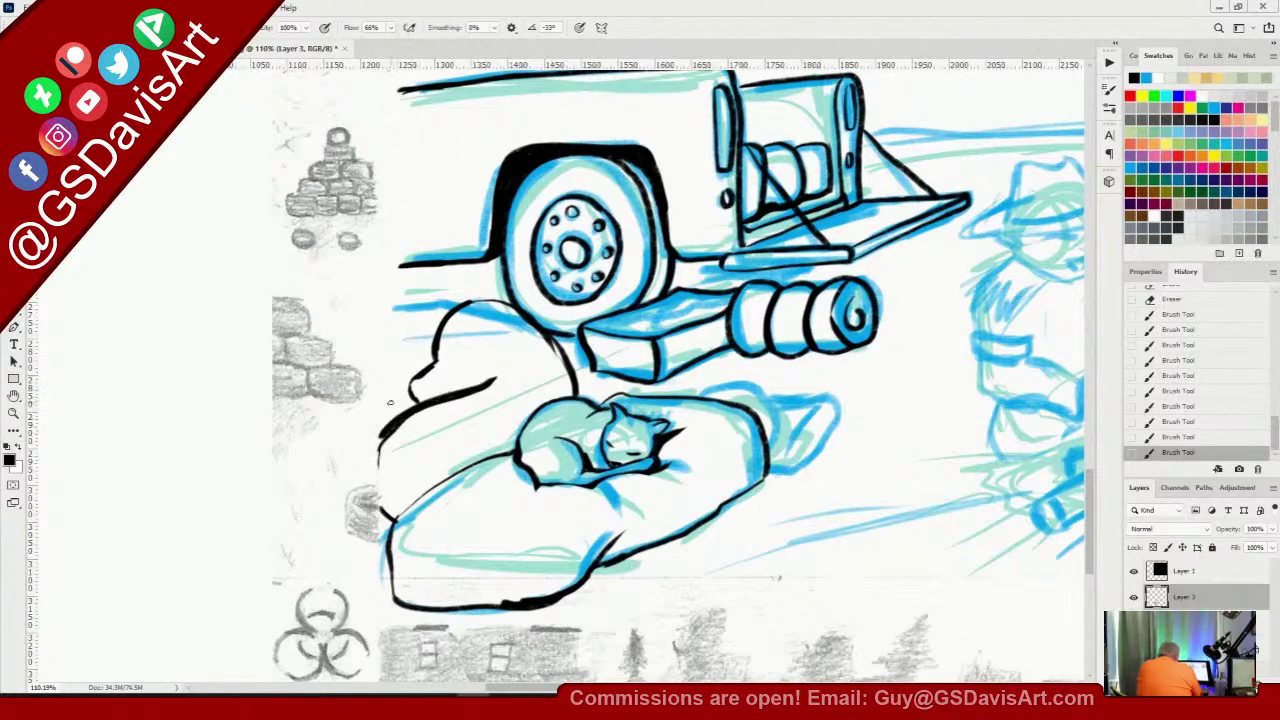
drag(390, 402, 500, 374)
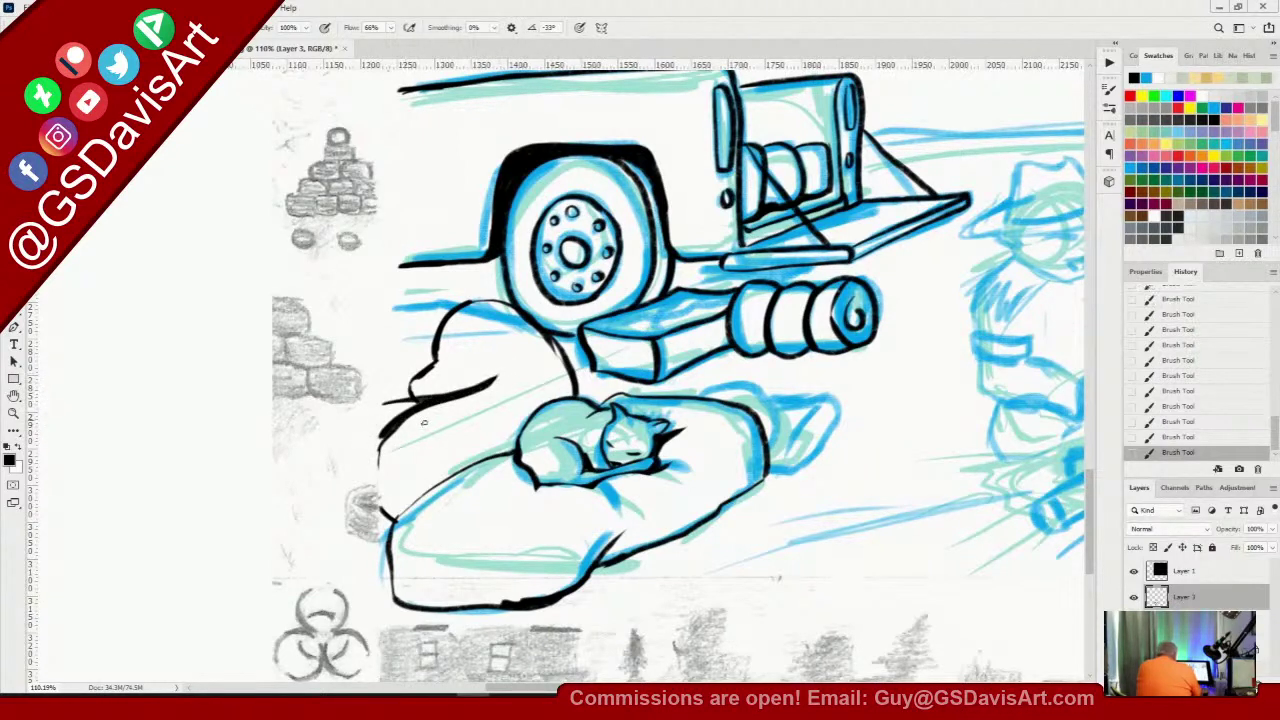
Erase the body curve below the dog's jaw and thin the outline along its head and neck
key(e)
mouse_move(396, 424)
mouse_down()
mouse_move(380, 466)
mouse_move(450, 407)
mouse_move(500, 390)
mouse_move(409, 430)
mouse_up()
mouse_move(421, 381)
mouse_down()
mouse_move(454, 358)
mouse_move(416, 386)
mouse_move(450, 361)
mouse_move(466, 331)
mouse_move(445, 357)
mouse_move(472, 304)
mouse_up()
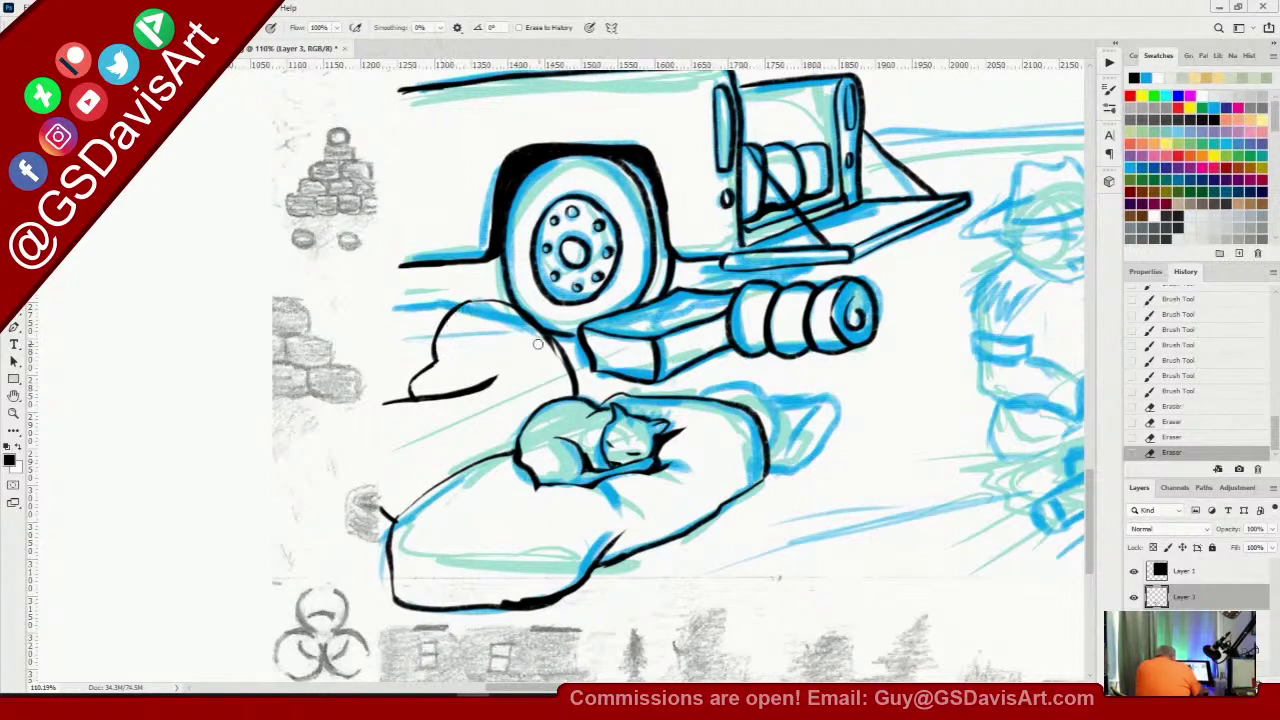
mouse_move(538, 343)
mouse_down()
mouse_move(522, 324)
mouse_move(562, 368)
mouse_move(512, 308)
mouse_move(570, 386)
mouse_move(558, 342)
mouse_up()
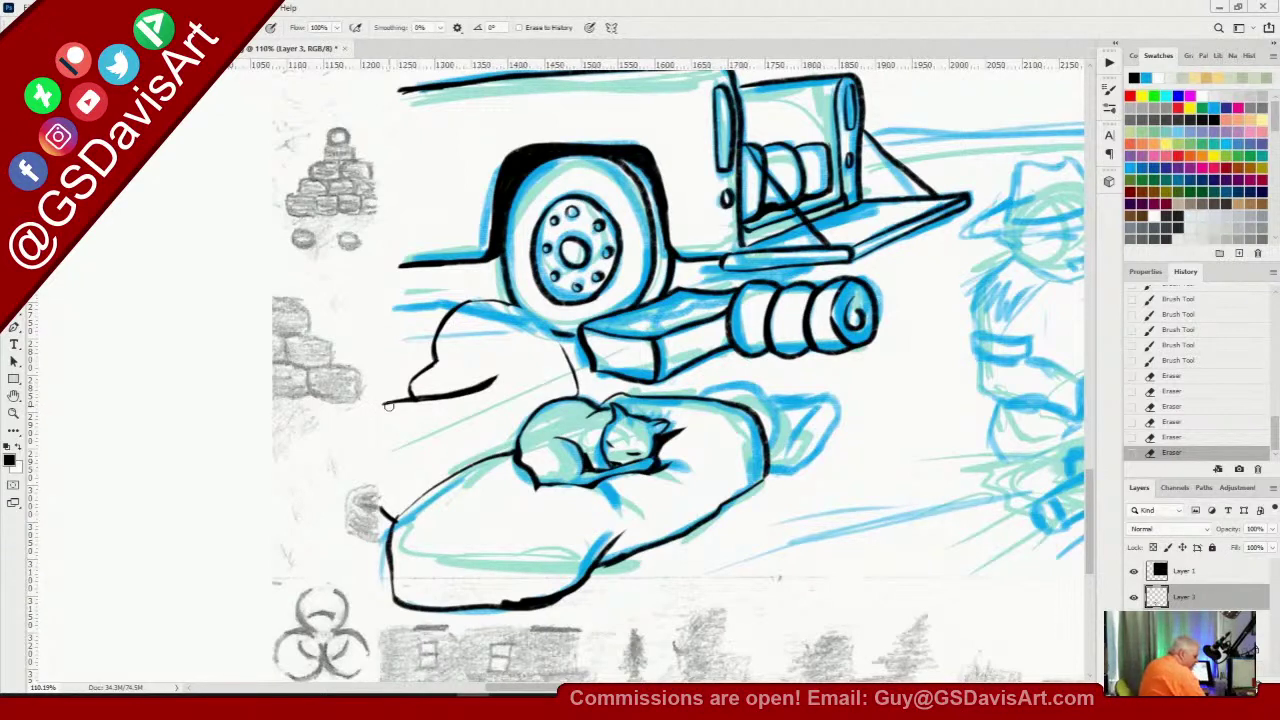
Ink a tapered line forward from the dog's muzzle and strengthen the curve from its crown down to the cat
key(b)
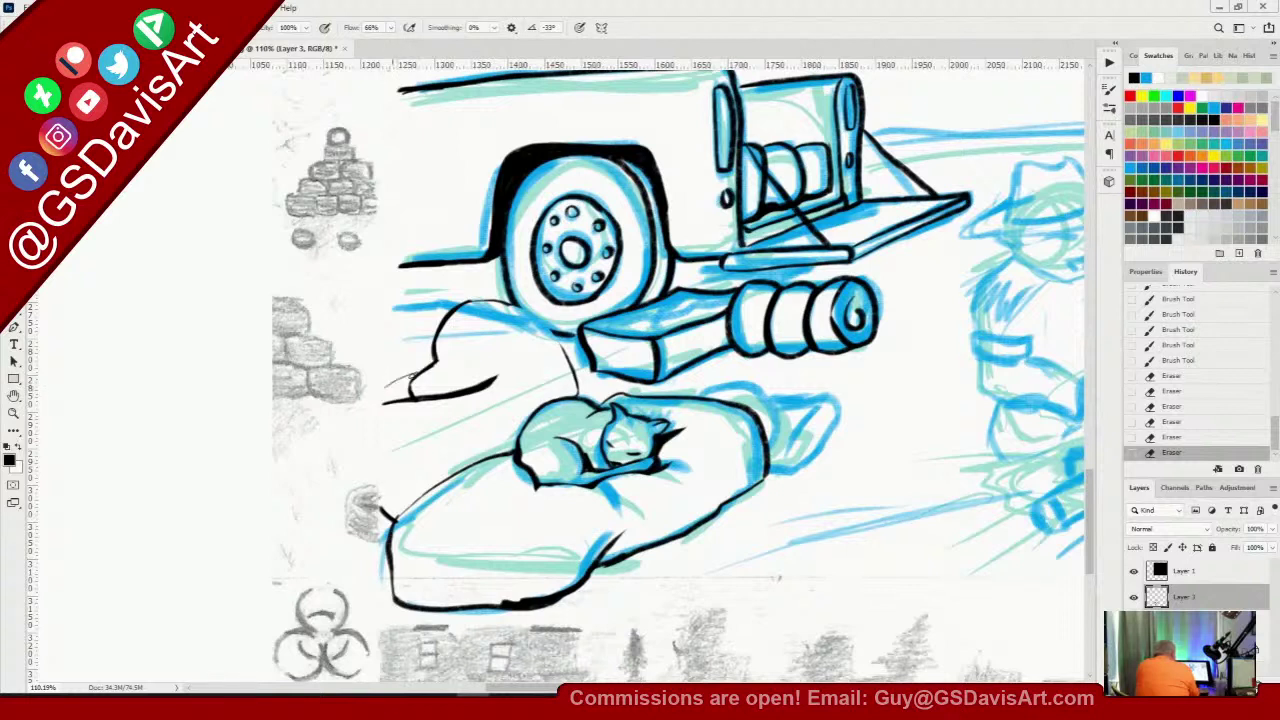
drag(424, 371, 383, 388)
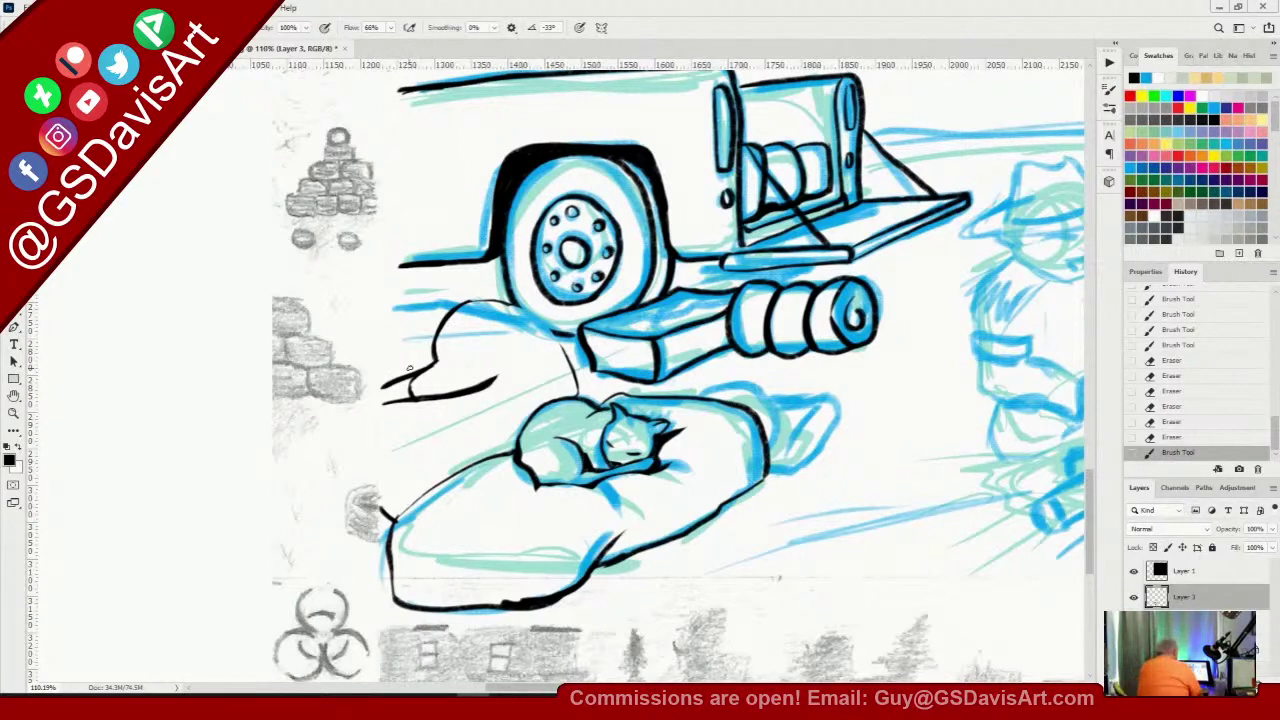
mouse_move(466, 296)
mouse_down()
mouse_move(516, 304)
mouse_move(575, 388)
mouse_up()
key(ctrl+z)
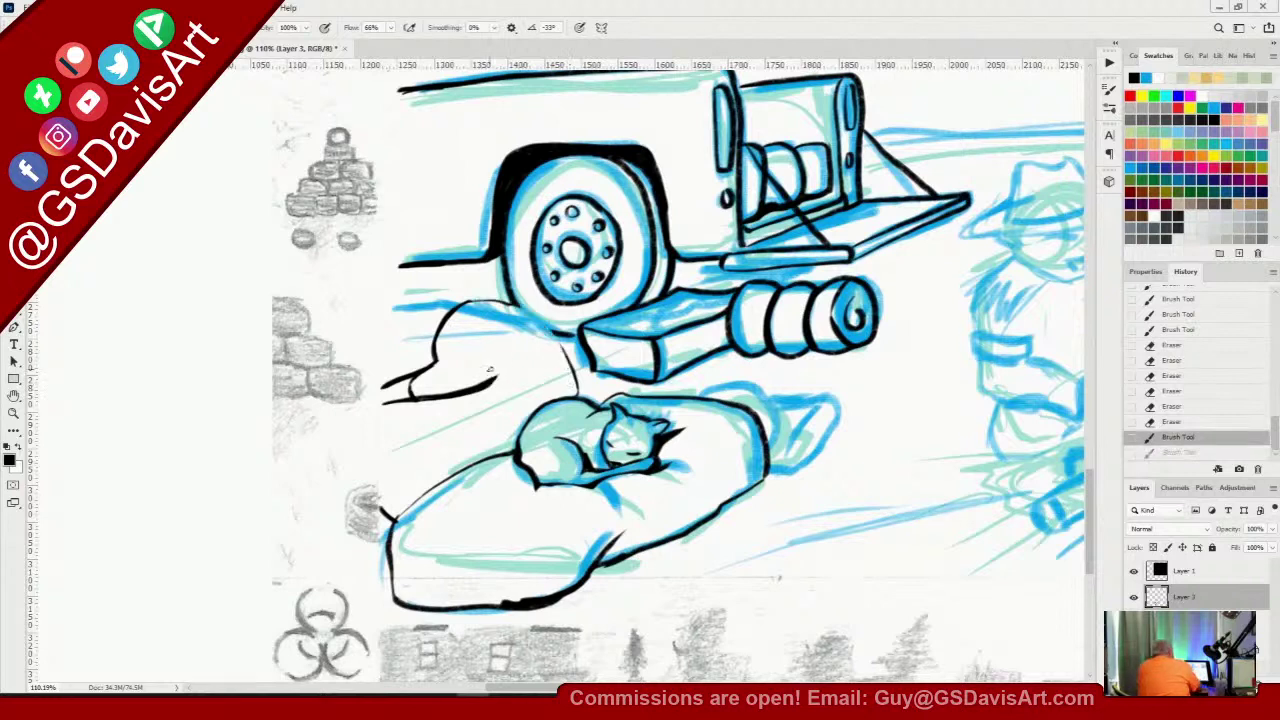
mouse_move(466, 297)
mouse_down()
mouse_move(516, 303)
mouse_move(560, 338)
mouse_move(580, 389)
mouse_up()
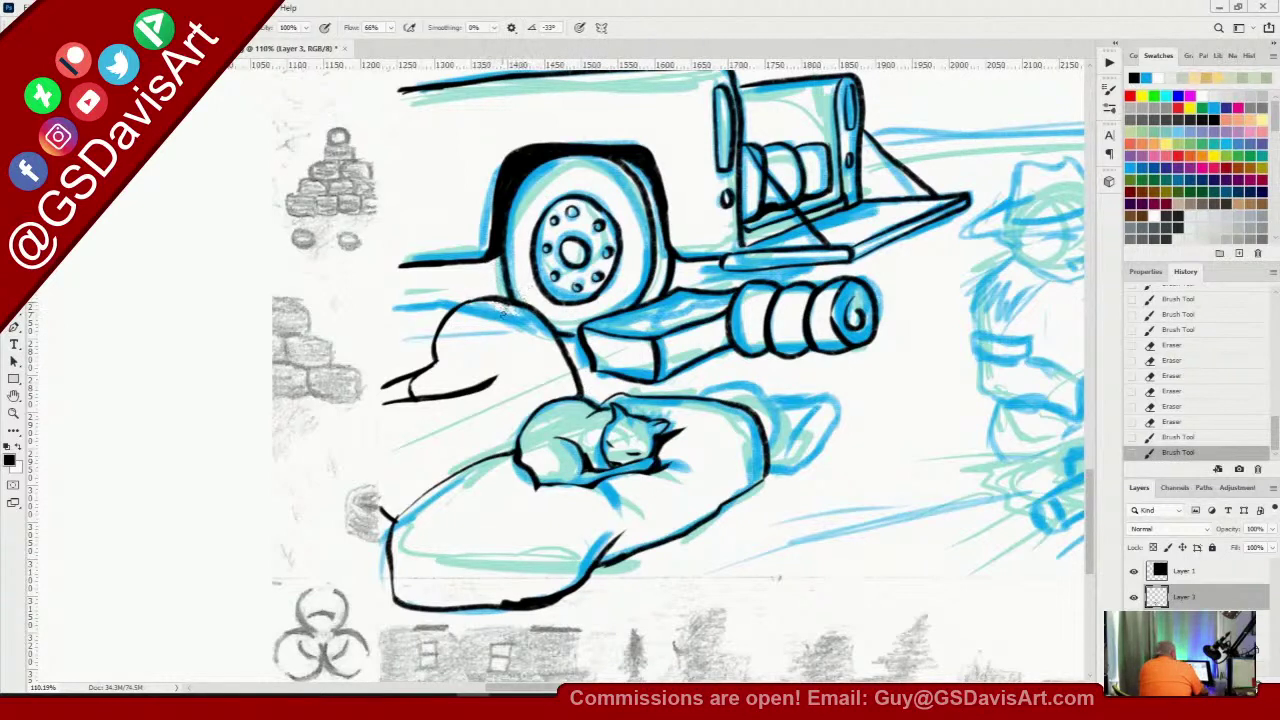
Ink two pointed ears on the dog's head and erase the overlapping lines at their bases
mouse_move(514, 275)
mouse_down()
mouse_move(516, 318)
mouse_move(515, 271)
mouse_up()
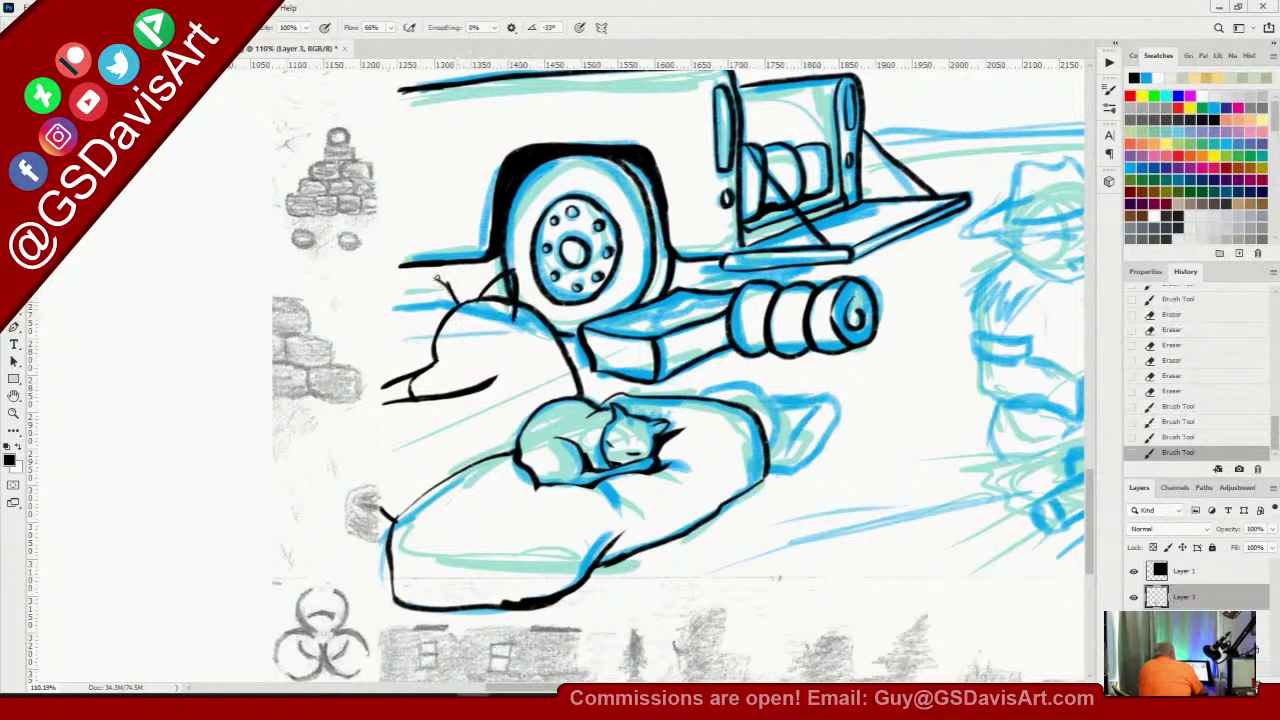
mouse_move(436, 279)
mouse_down()
mouse_move(446, 300)
mouse_move(458, 293)
mouse_up()
mouse_move(438, 281)
mouse_down()
mouse_move(443, 314)
mouse_move(453, 300)
mouse_move(462, 310)
mouse_up()
key(e)
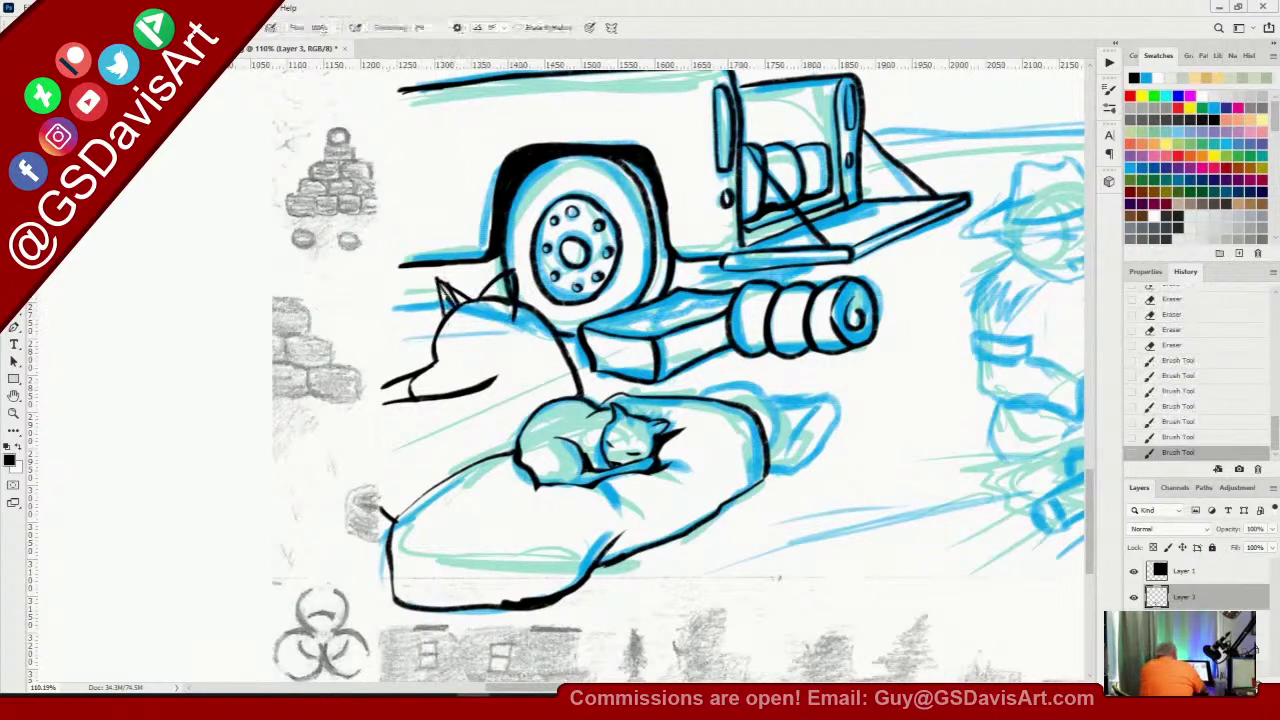
mouse_move(458, 298)
mouse_down()
mouse_move(445, 279)
mouse_move(487, 300)
mouse_move(505, 283)
mouse_move(508, 321)
mouse_up()
drag(505, 298, 507, 316)
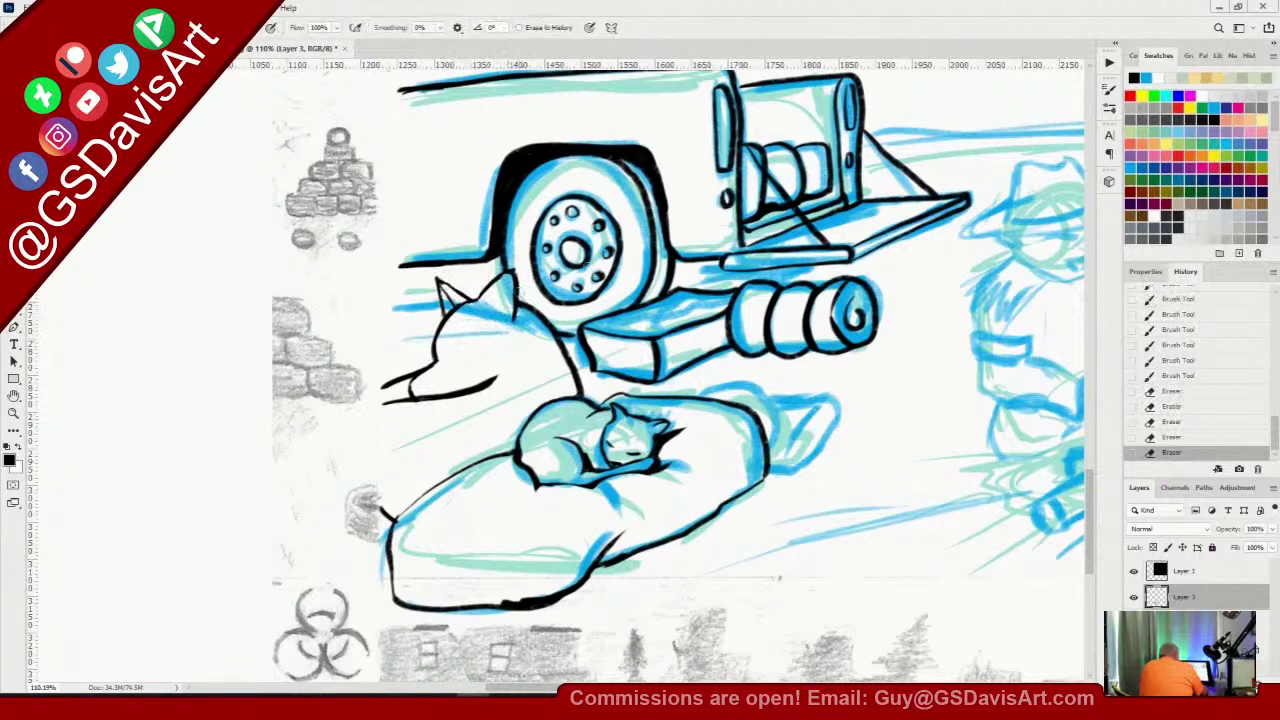
Refine the dog's face with a bold nose, a thicker mouth and jaw line, and a small closed eye
mouse_move(450, 392)
mouse_down()
mouse_move(468, 390)
mouse_move(411, 386)
mouse_move(432, 391)
mouse_move(440, 352)
mouse_up()
key(b)
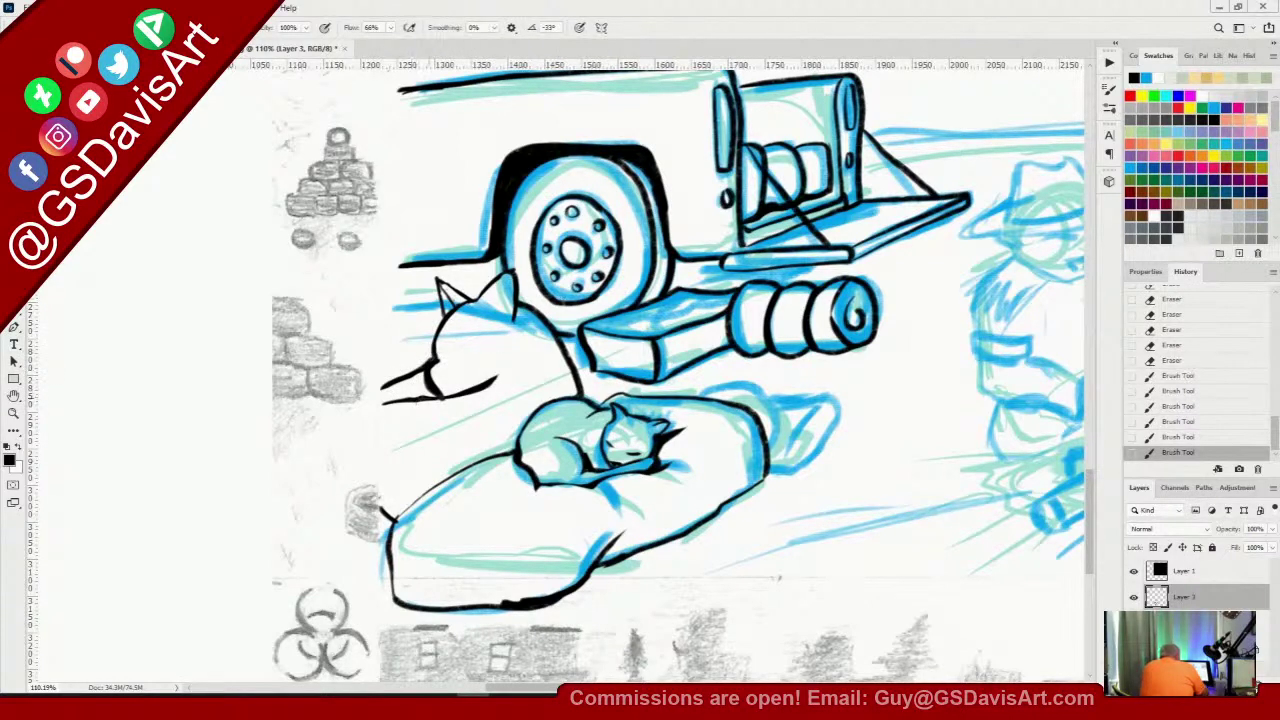
mouse_move(434, 397)
mouse_down()
mouse_move(500, 371)
mouse_move(386, 405)
mouse_up()
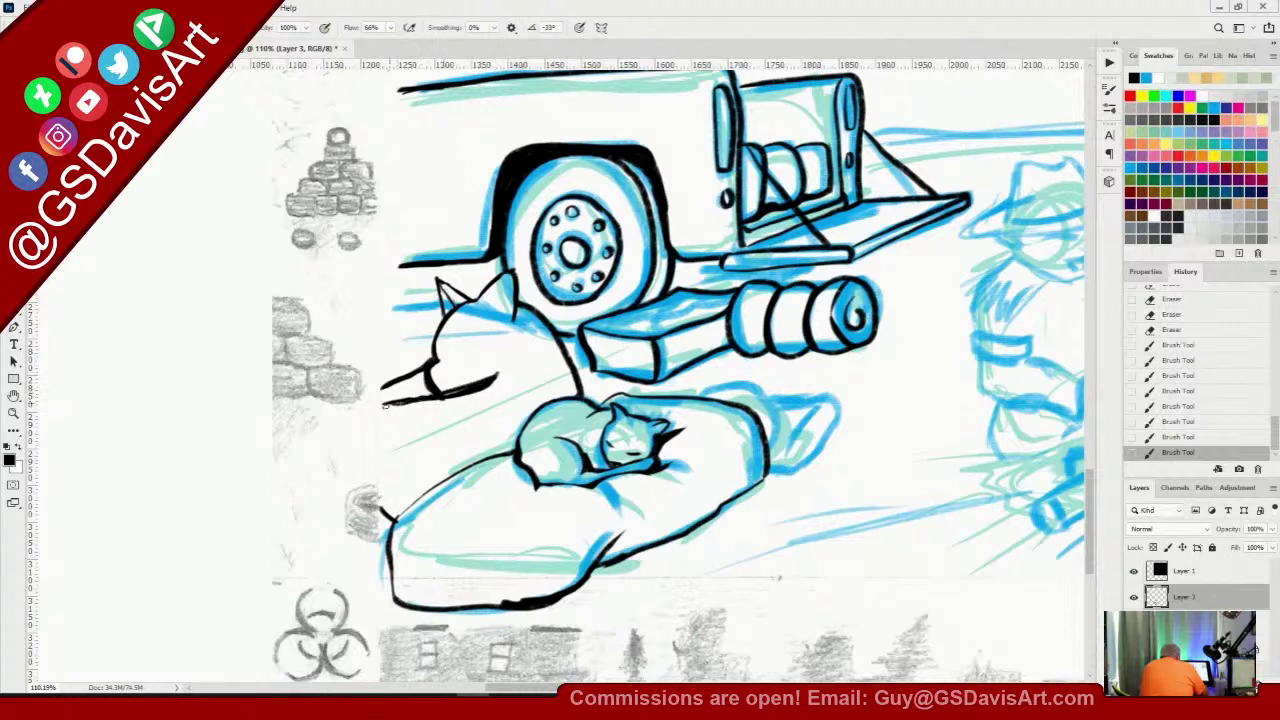
drag(490, 378, 382, 403)
drag(450, 364, 462, 366)
Re-ink the dog's rear ear in a narrower shape and erase its old outer edge
drag(505, 273, 500, 330)
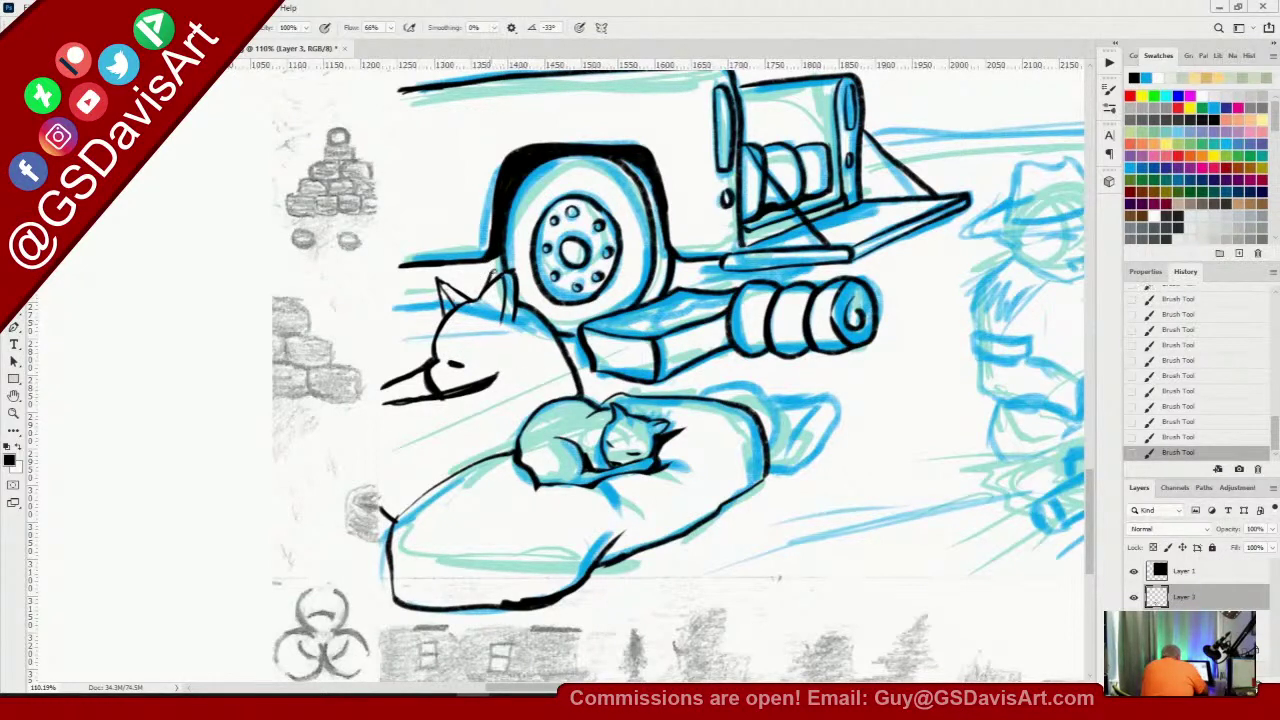
drag(502, 274, 515, 300)
key(e)
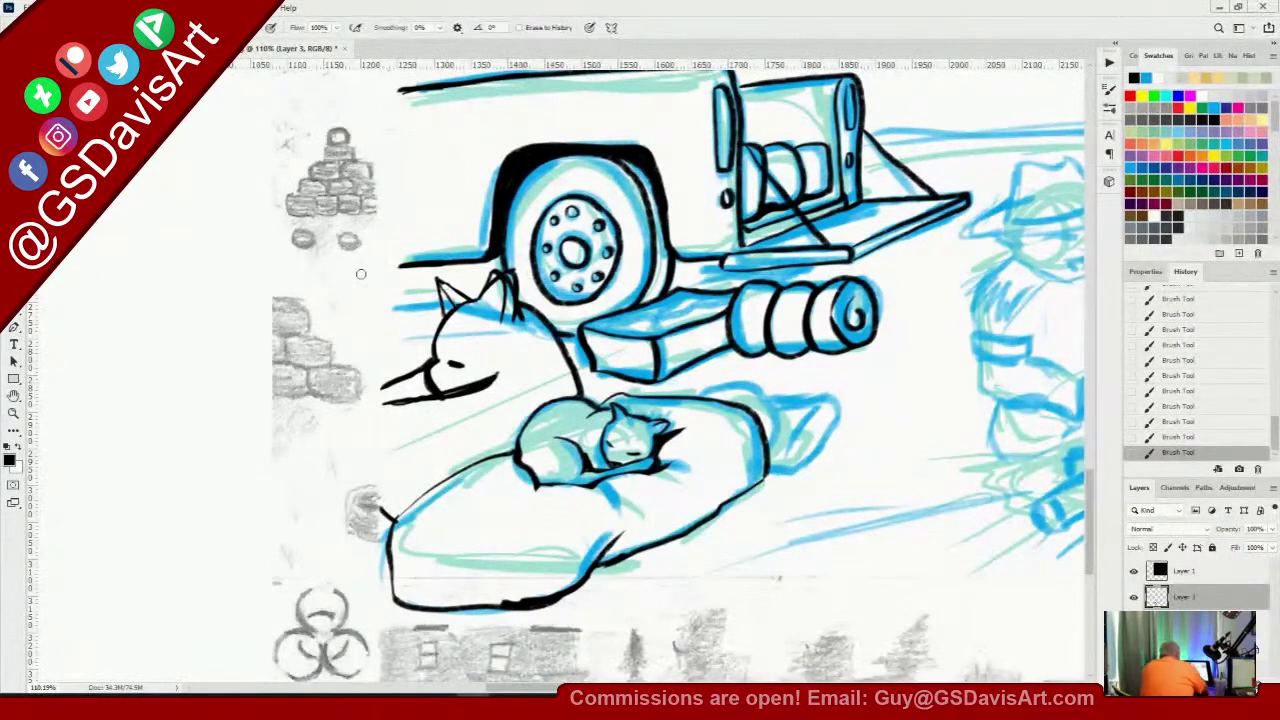
mouse_move(516, 268)
mouse_down()
mouse_move(519, 295)
mouse_move(490, 288)
mouse_move(519, 296)
mouse_up()
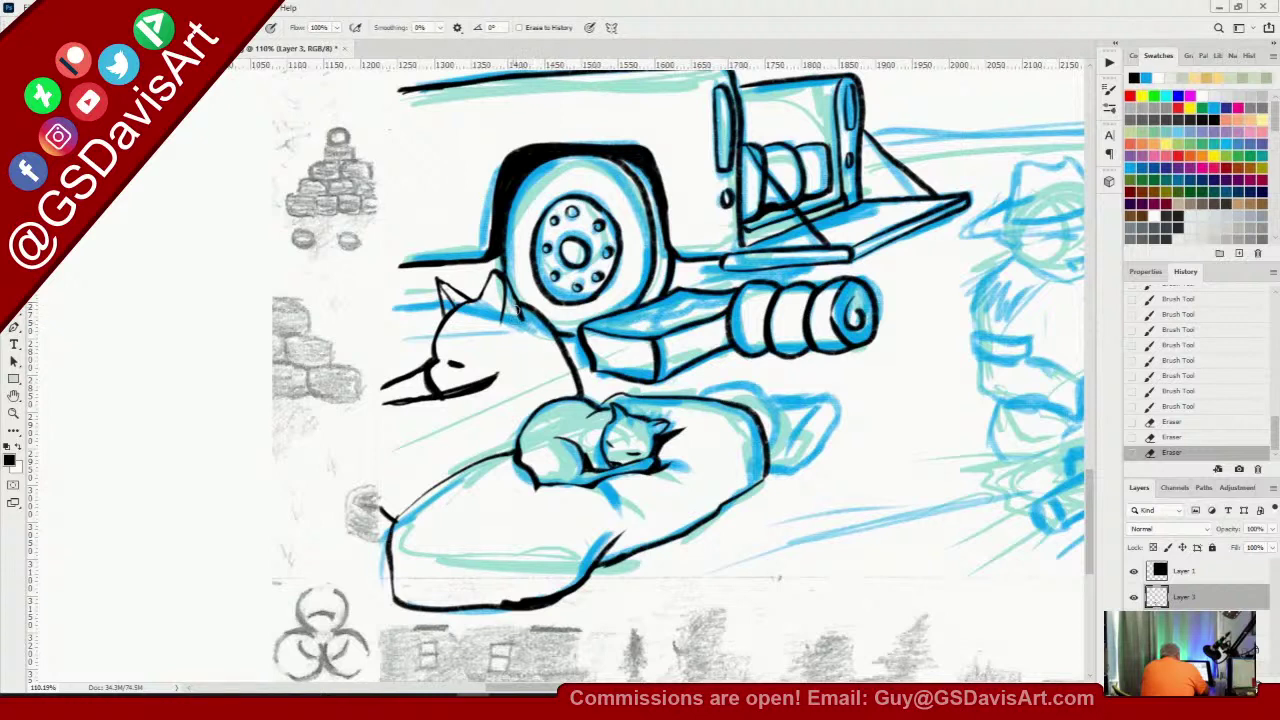
Replace the straight line before the dog's muzzle with an arched one and erase the jaw line's forward extension
drag(516, 312, 530, 358)
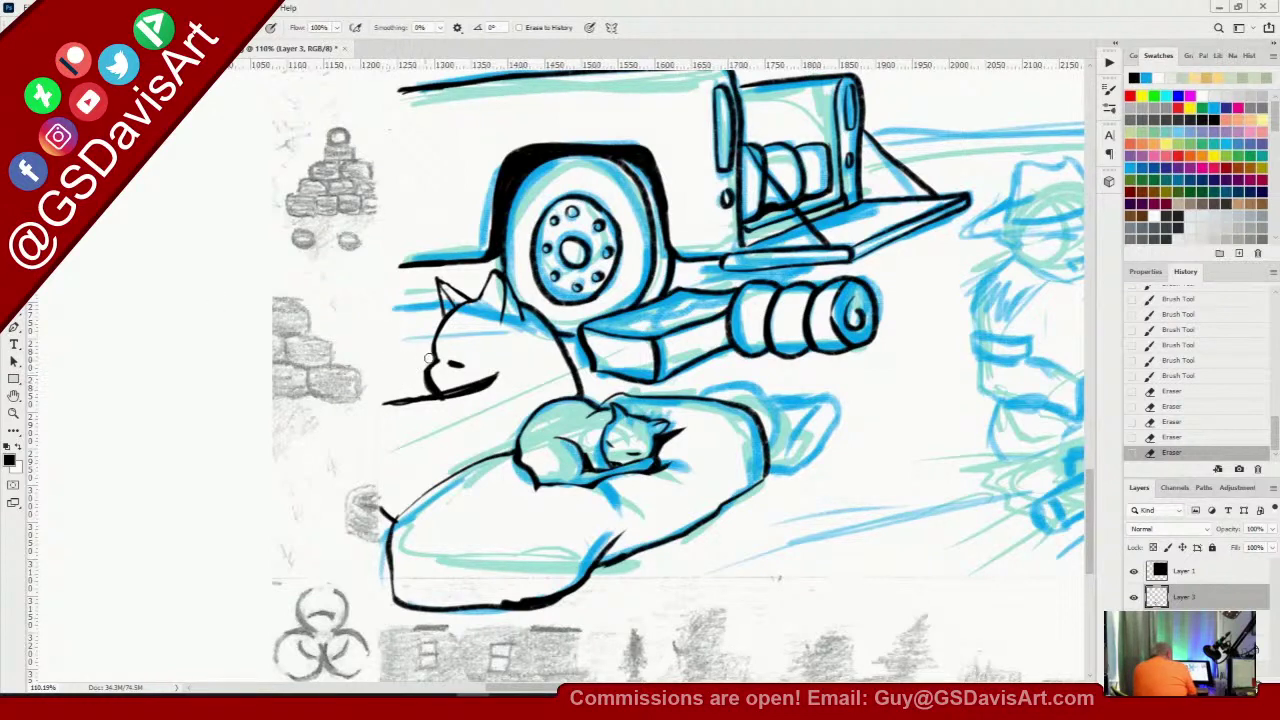
drag(435, 320, 430, 342)
key(b)
mouse_move(387, 372)
mouse_down()
mouse_move(429, 352)
mouse_move(399, 393)
mouse_move(462, 394)
mouse_move(416, 407)
mouse_move(388, 390)
mouse_move(446, 406)
mouse_move(389, 414)
mouse_move(410, 433)
mouse_move(448, 436)
mouse_move(403, 413)
mouse_move(467, 399)
mouse_move(433, 407)
mouse_move(506, 352)
mouse_up()
key(e)
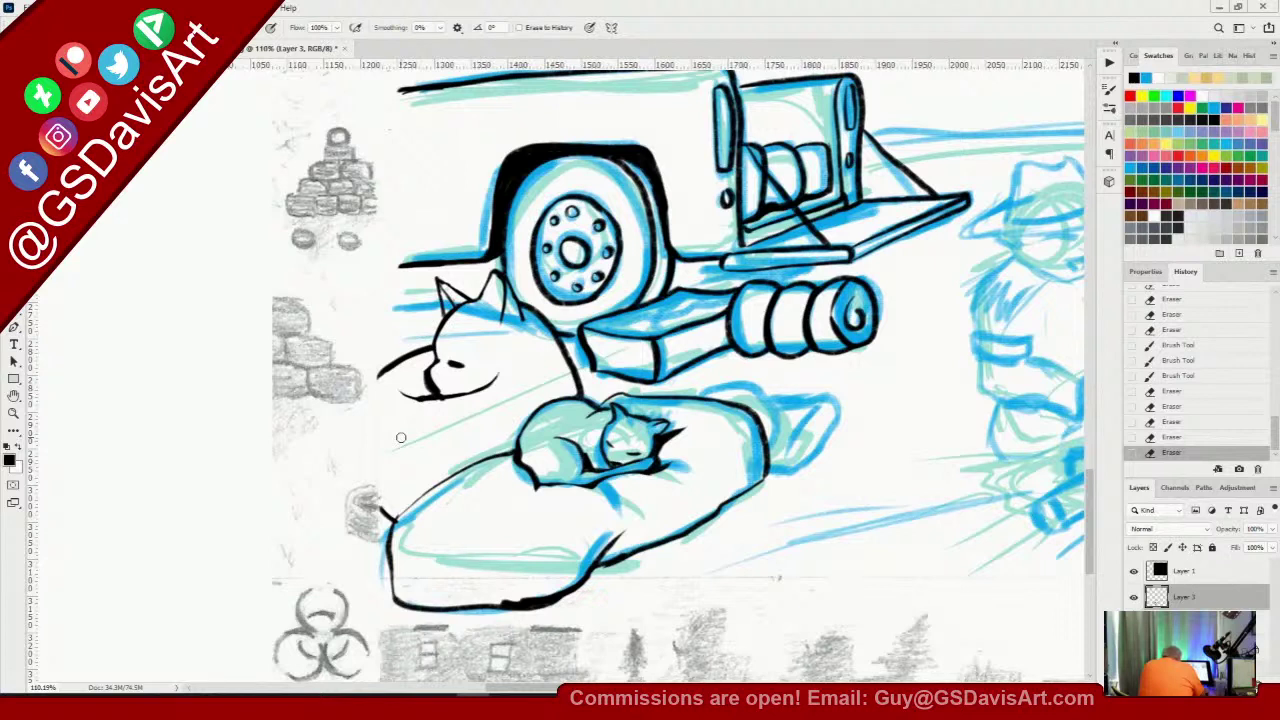
Thin the dog's nose, mouth and jaw lines with the eraser and touch up the sleeping bag's outer edge in black
click(392, 368)
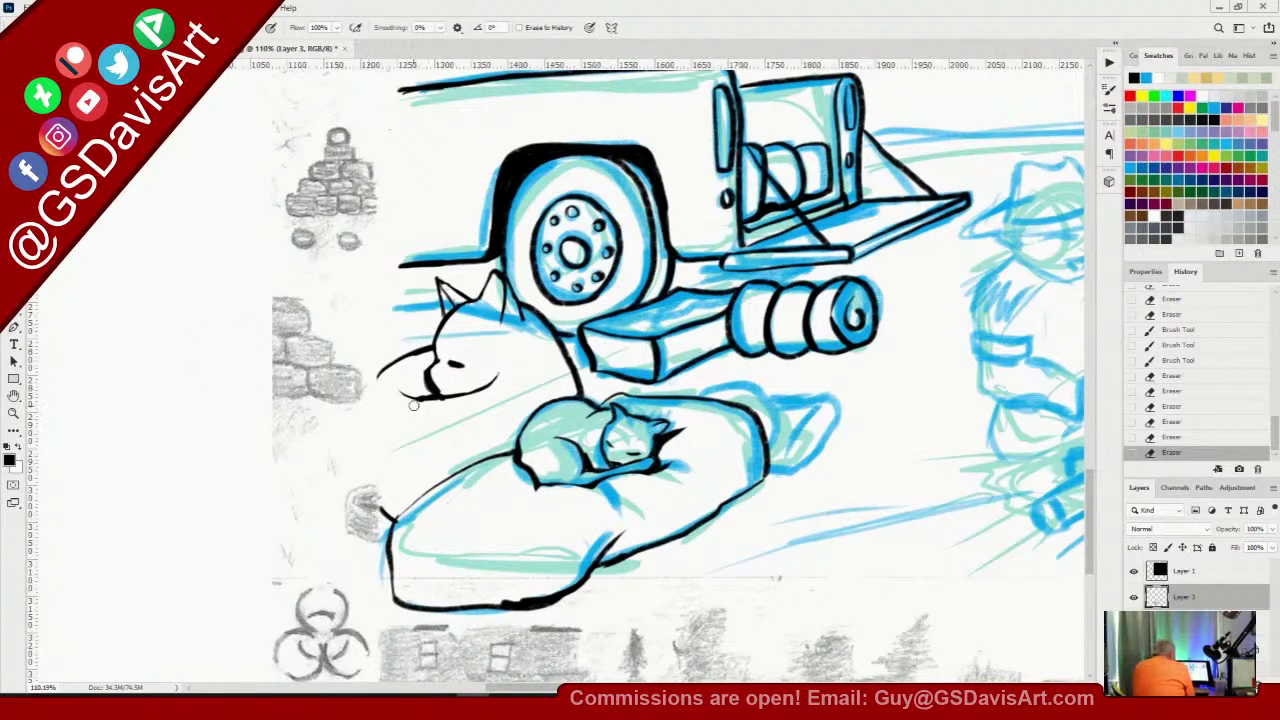
mouse_move(411, 404)
mouse_down()
mouse_move(448, 403)
mouse_move(437, 388)
mouse_move(458, 388)
mouse_move(410, 393)
mouse_move(438, 352)
mouse_move(421, 372)
mouse_move(438, 354)
mouse_move(416, 356)
mouse_up()
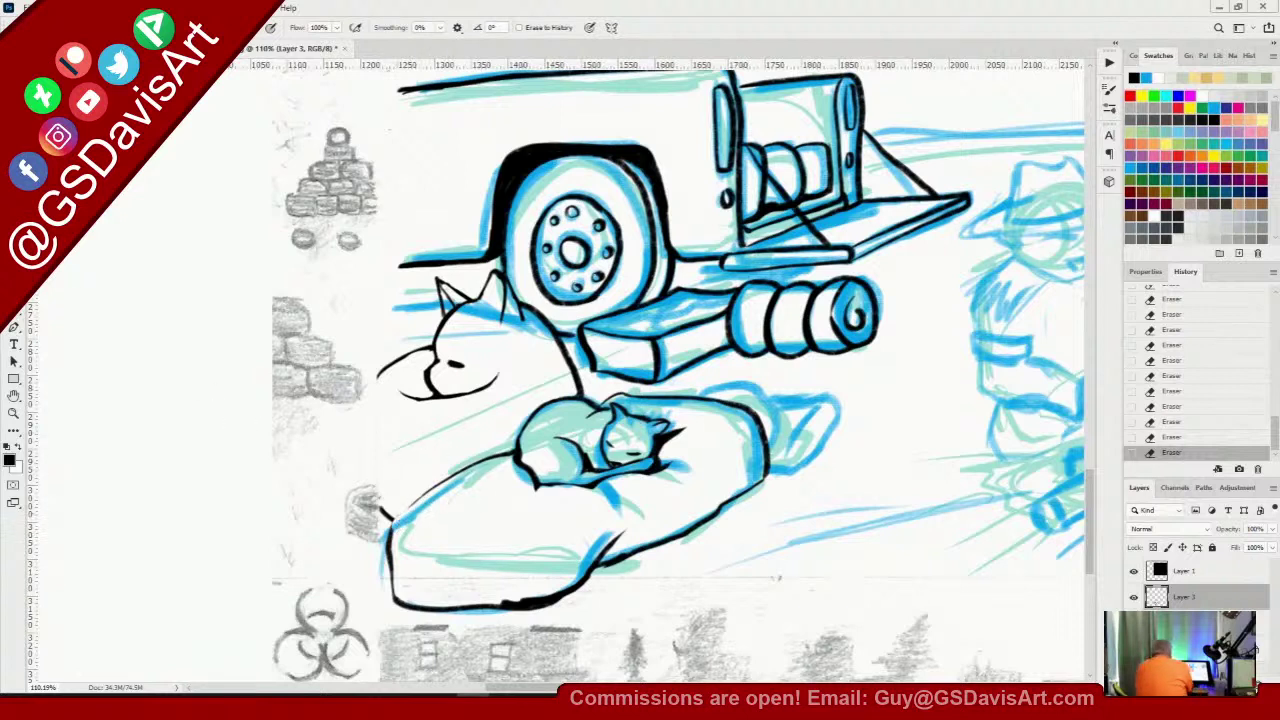
key(b)
mouse_move(393, 524)
mouse_down()
mouse_move(425, 494)
mouse_move(408, 504)
mouse_up()
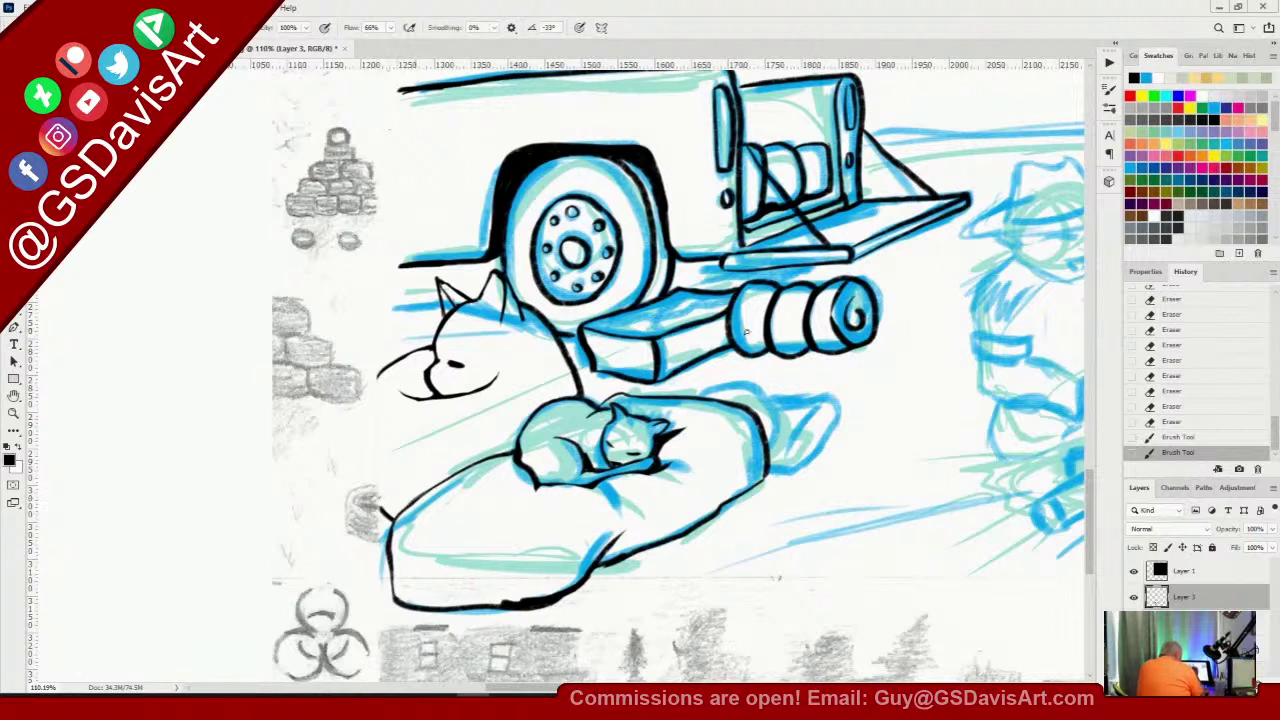
Ink the sleeper's head at the sleeping bag's far end with a pointed ear, clean up its lines, and fill the hair solid black
mouse_move(680, 392)
mouse_down()
mouse_move(739, 376)
mouse_move(762, 418)
mouse_up()
mouse_move(680, 392)
mouse_down()
mouse_move(712, 375)
mouse_move(750, 380)
mouse_move(760, 414)
mouse_up()
drag(726, 372, 721, 397)
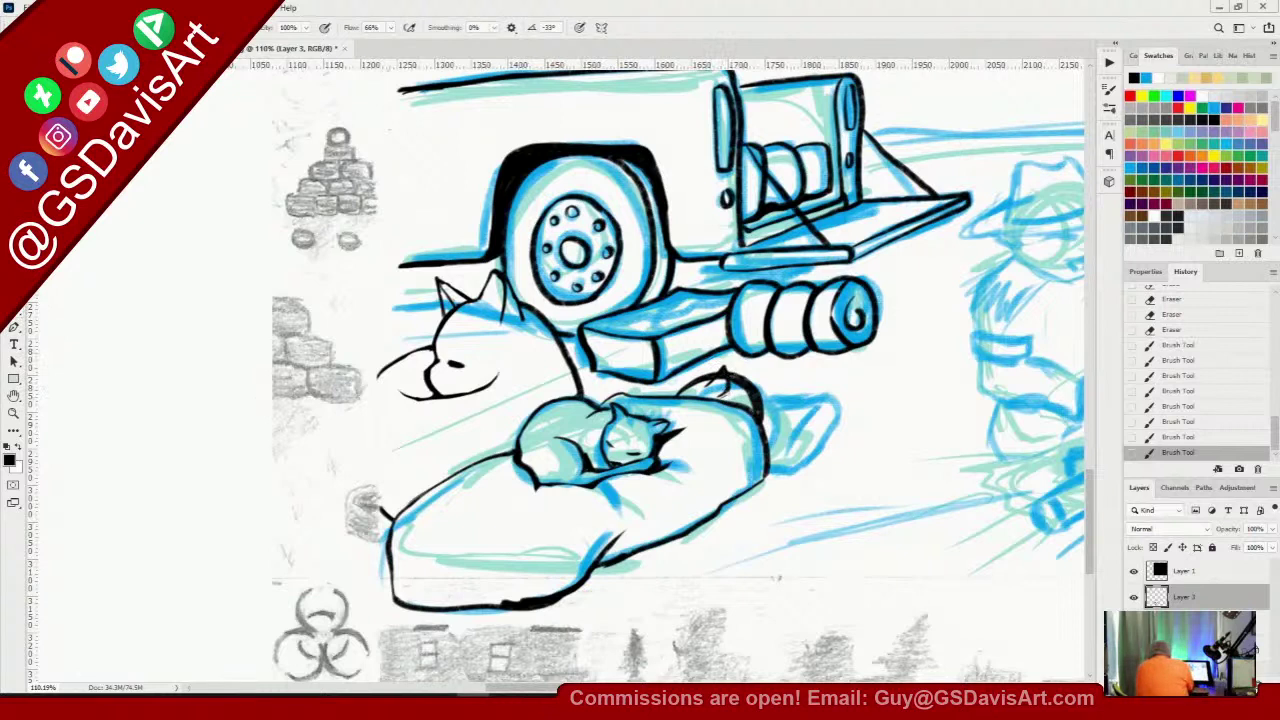
key(e)
drag(720, 372, 722, 400)
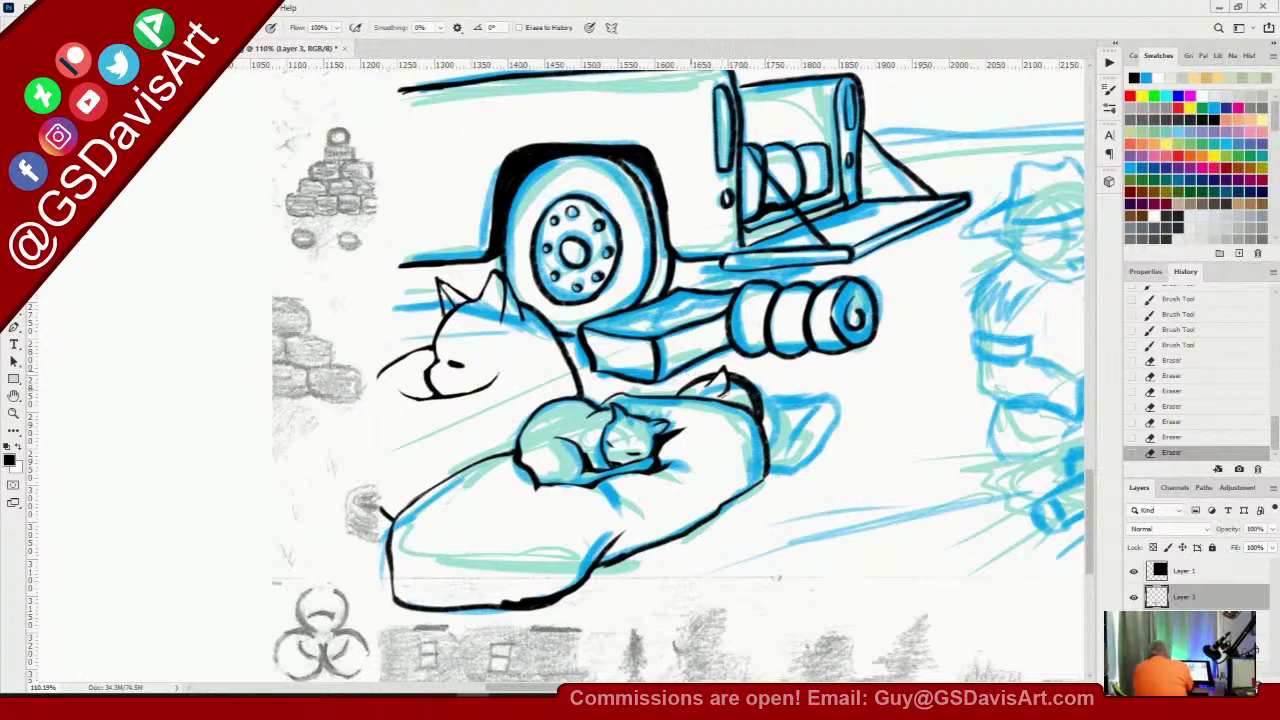
key(b)
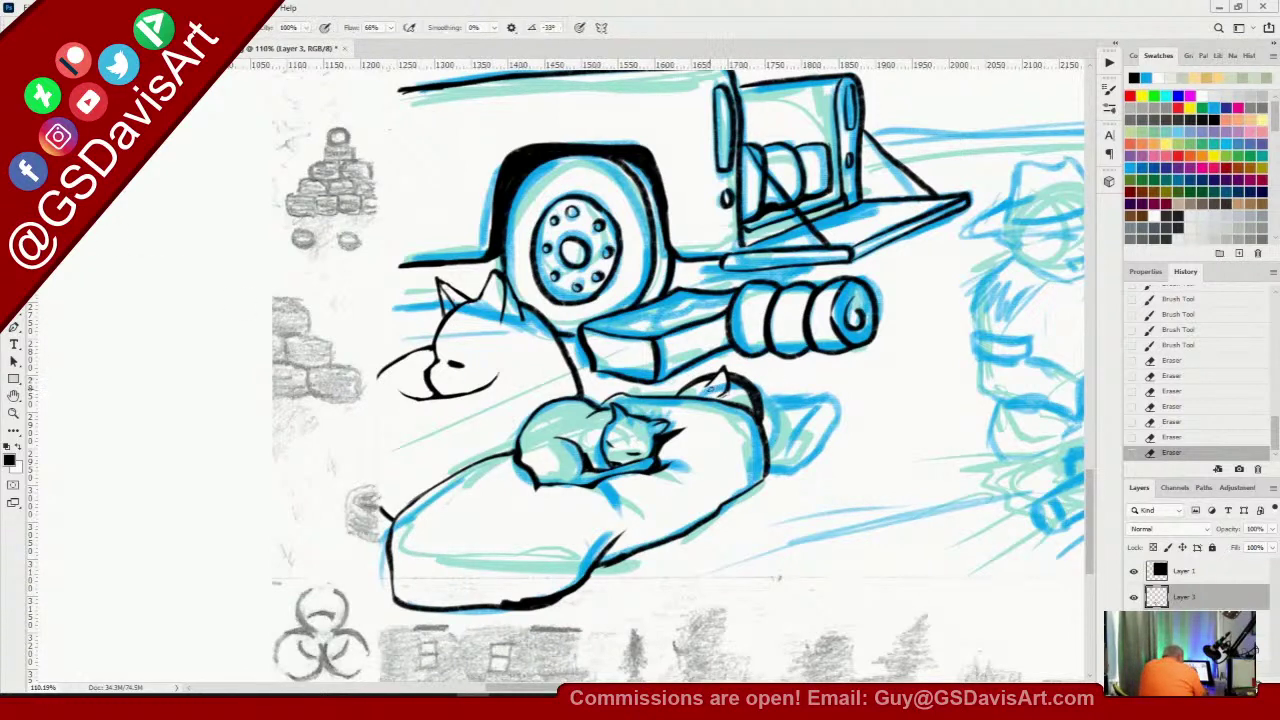
drag(708, 378, 745, 400)
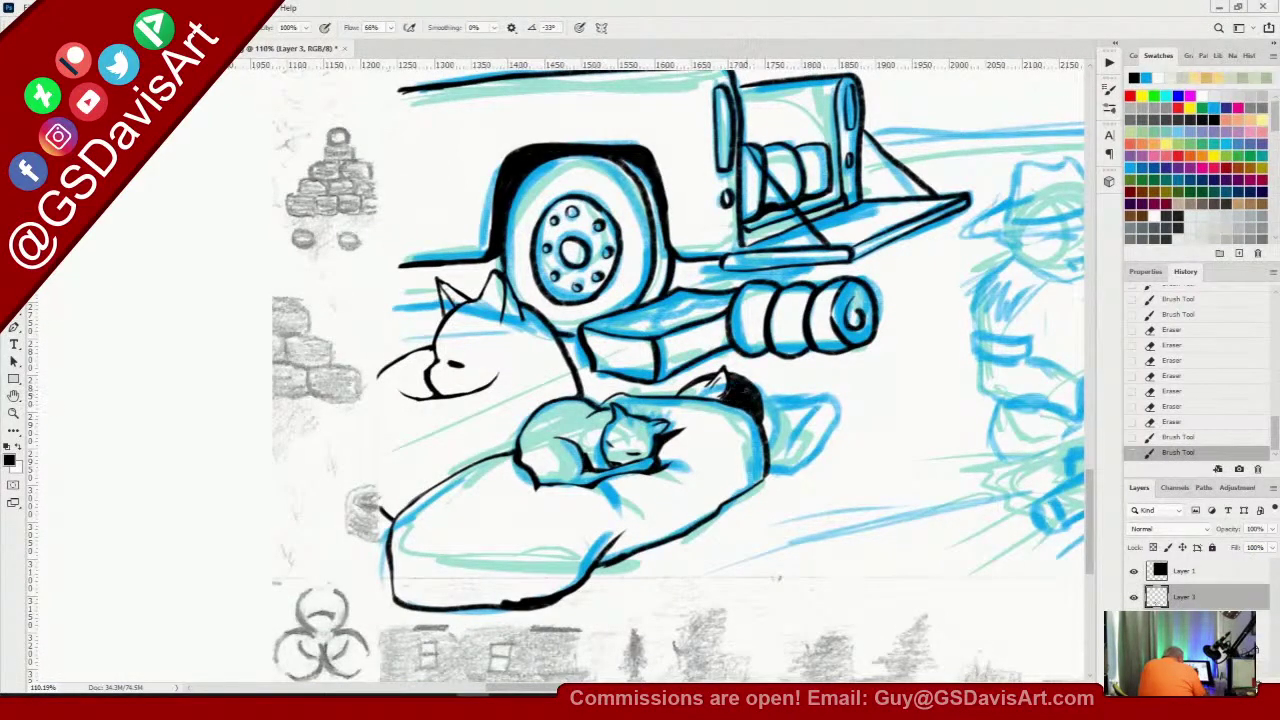
Ink the pillow behind the sleeper's head with hatching along its side, and reinforce the sleeping bag's edge behind the cat
mouse_move(757, 404)
mouse_down()
mouse_move(766, 433)
mouse_move(767, 403)
mouse_up()
mouse_move(756, 397)
mouse_down()
mouse_move(804, 384)
mouse_move(770, 462)
mouse_move(812, 398)
mouse_move(764, 469)
mouse_move(820, 438)
mouse_move(836, 386)
mouse_up()
drag(794, 440, 828, 400)
drag(782, 462, 794, 440)
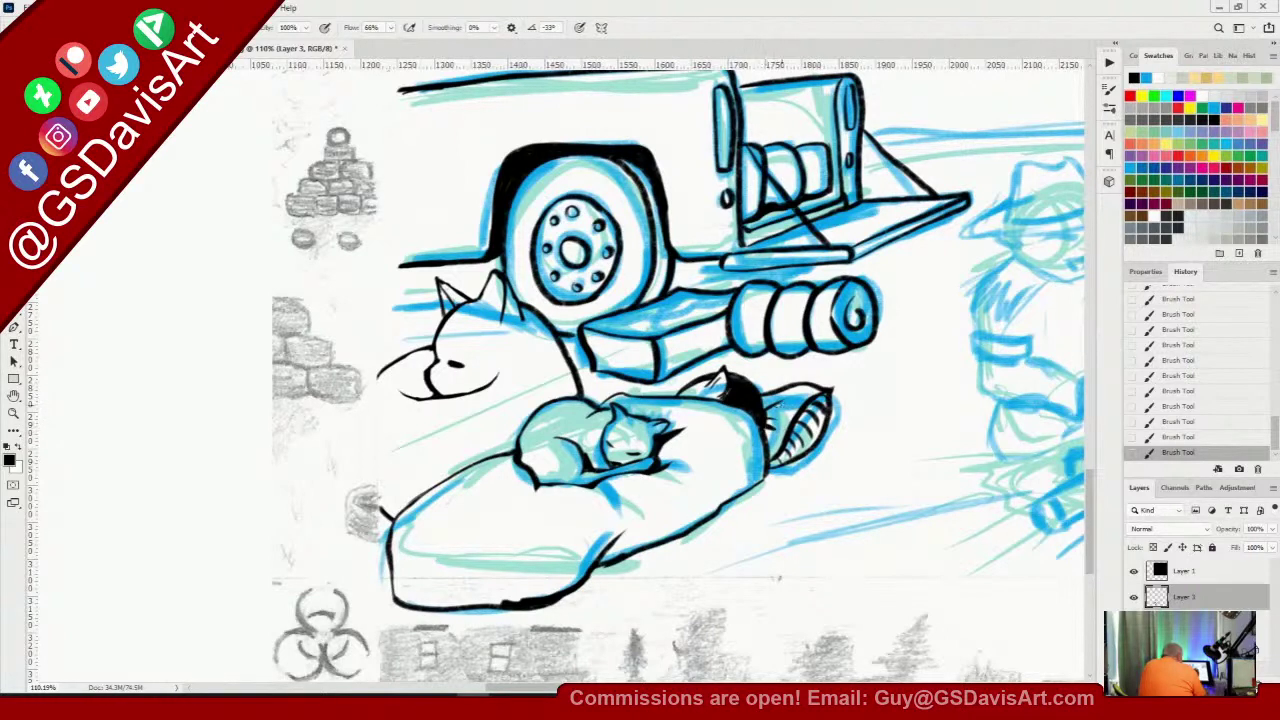
mouse_move(765, 407)
mouse_down()
mouse_move(799, 394)
mouse_move(779, 395)
mouse_up()
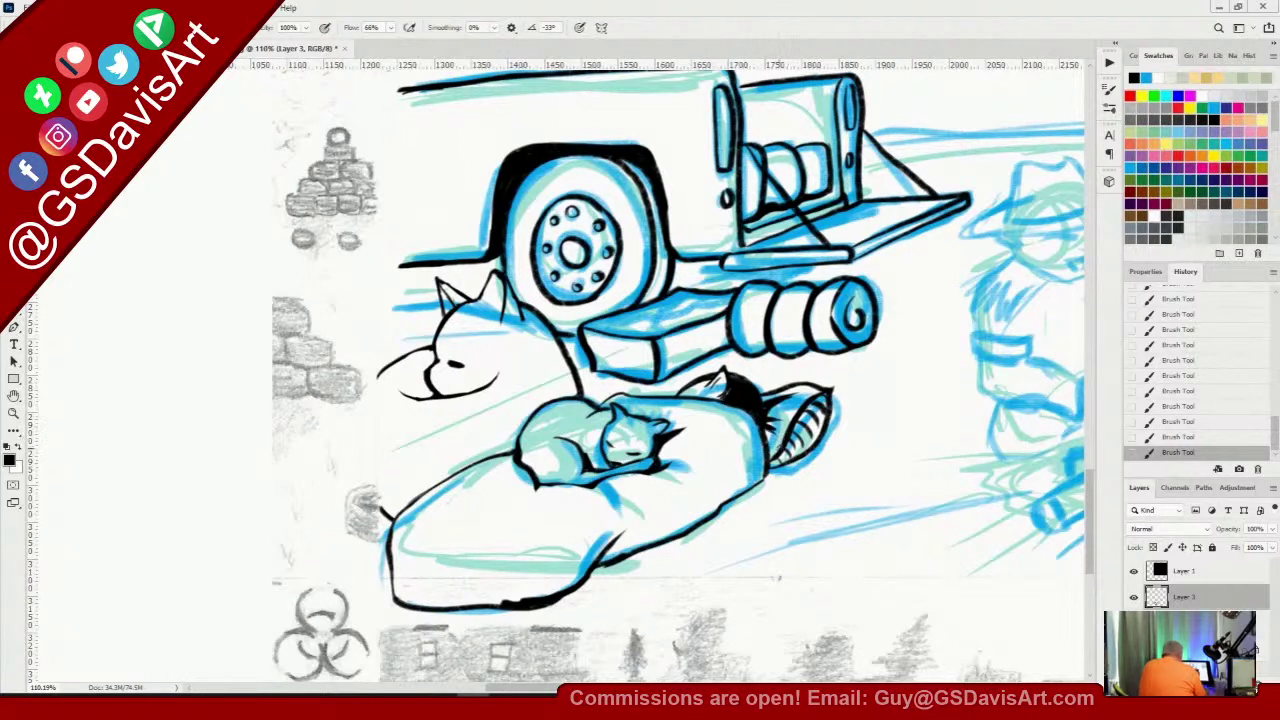
drag(594, 408, 618, 396)
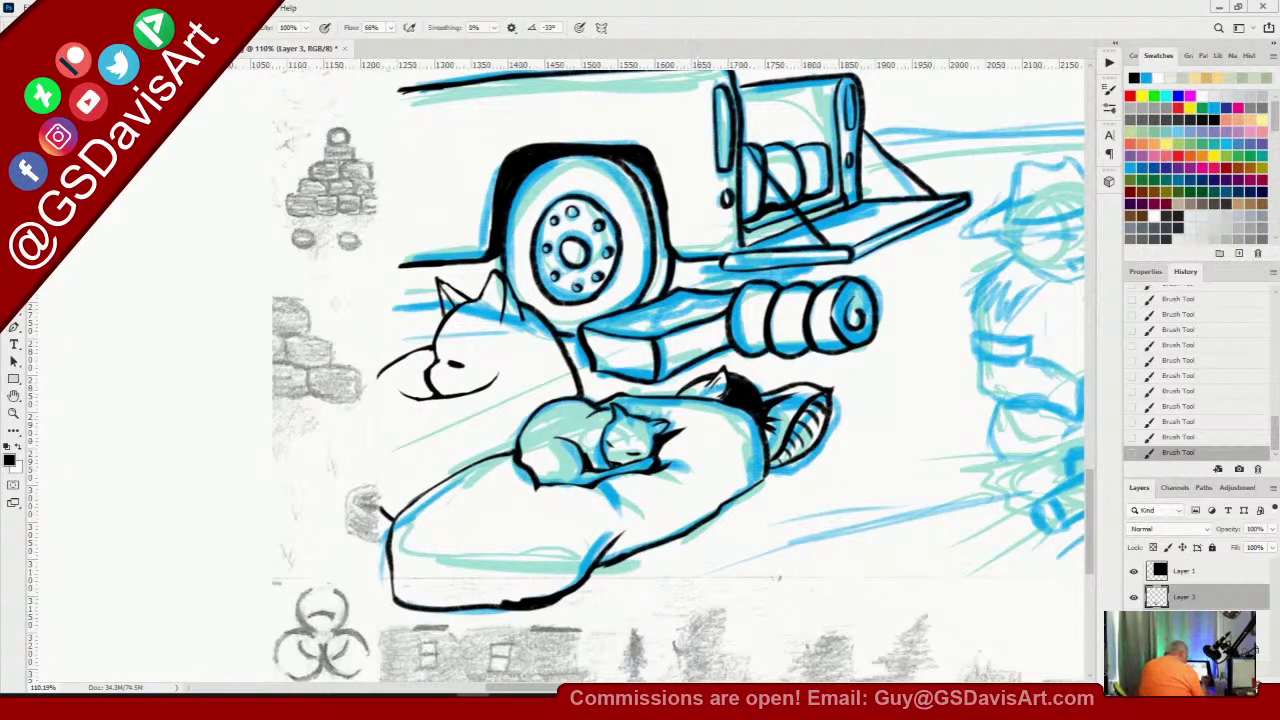
click(1133, 623)
key(ctrl+comma)
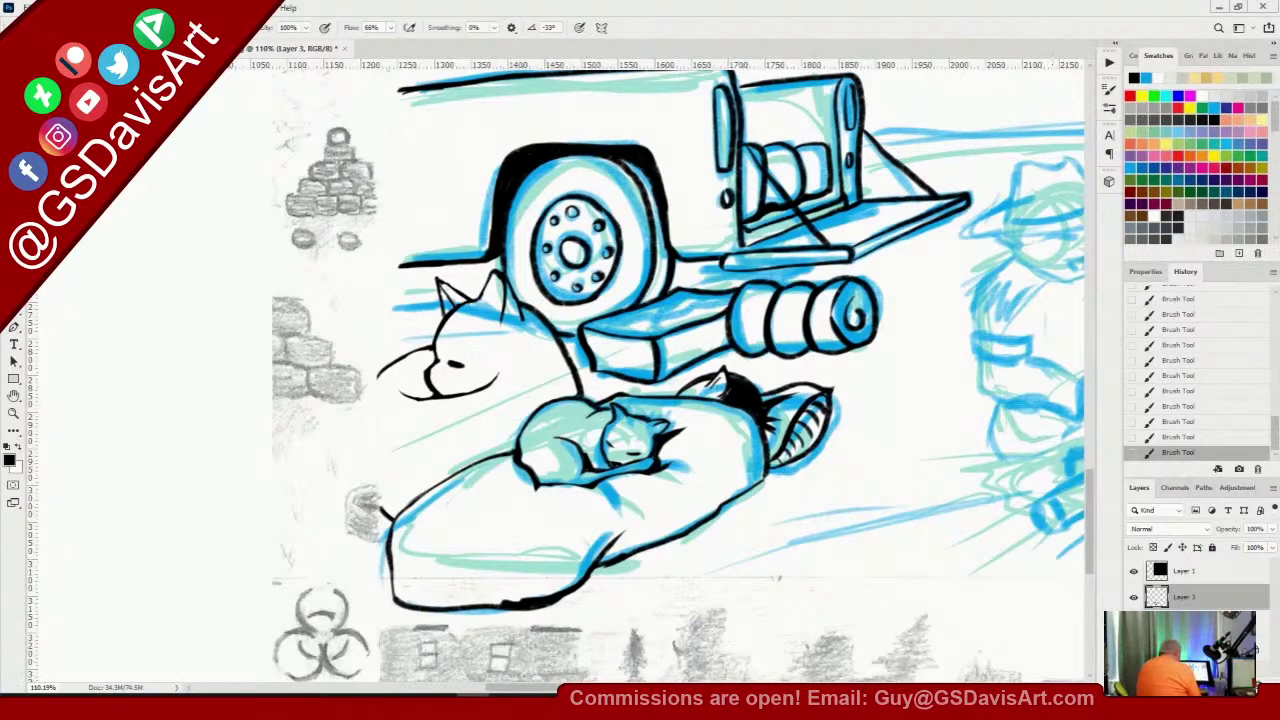
drag(779, 578, 236, 578)
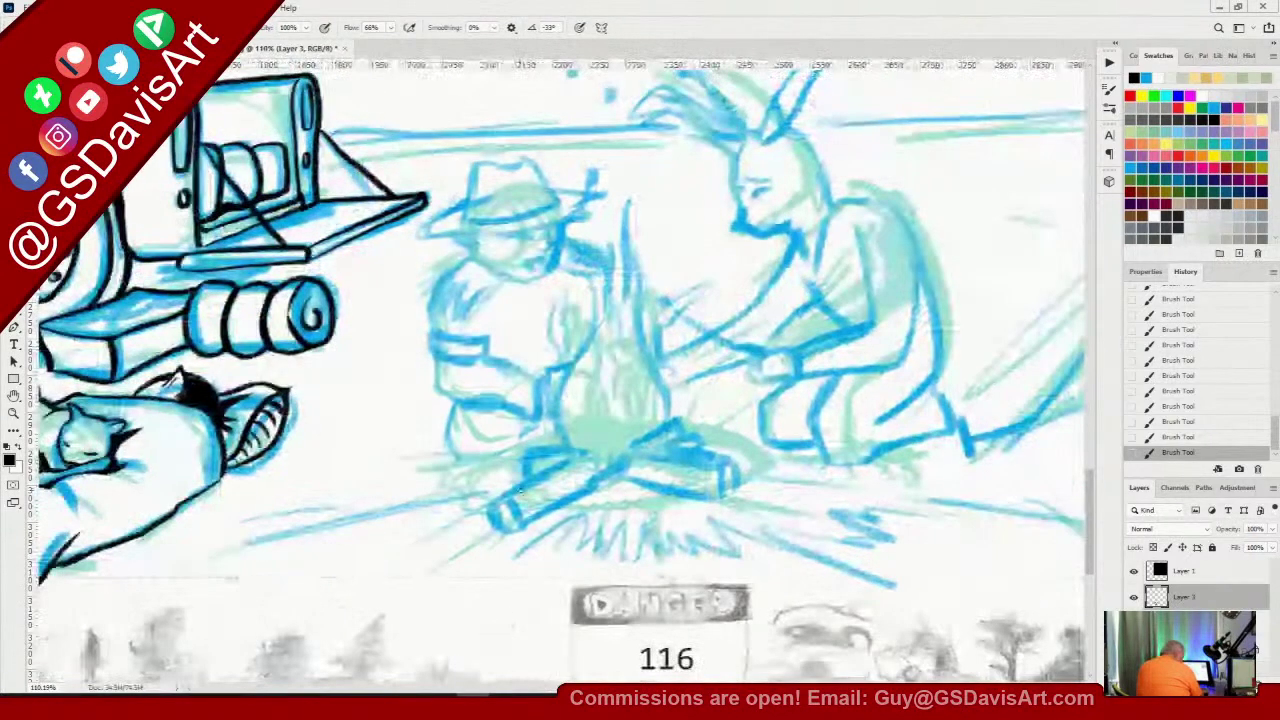